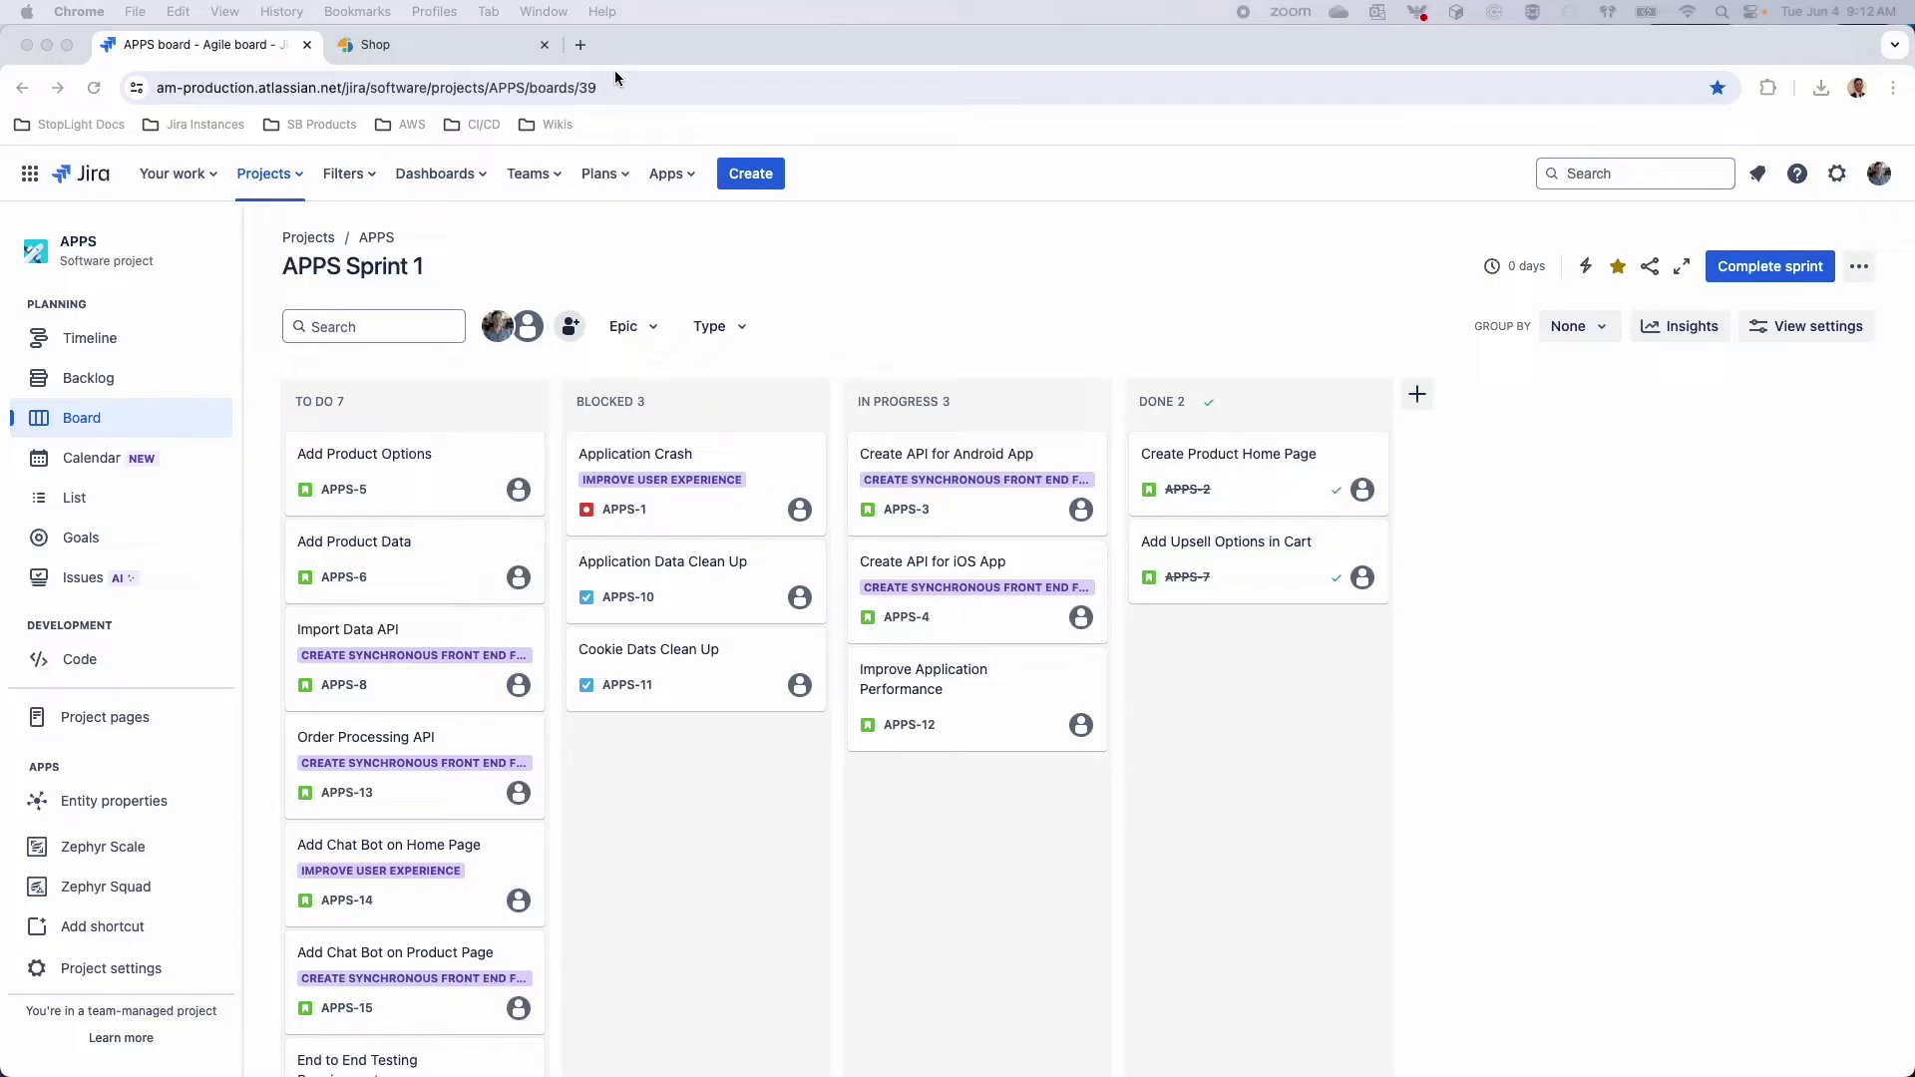
View the Zephyr Scale Marketplace listing's overview in a new tab, then return to the APPS Sprint 1 board
left_click(580, 44)
type("m")
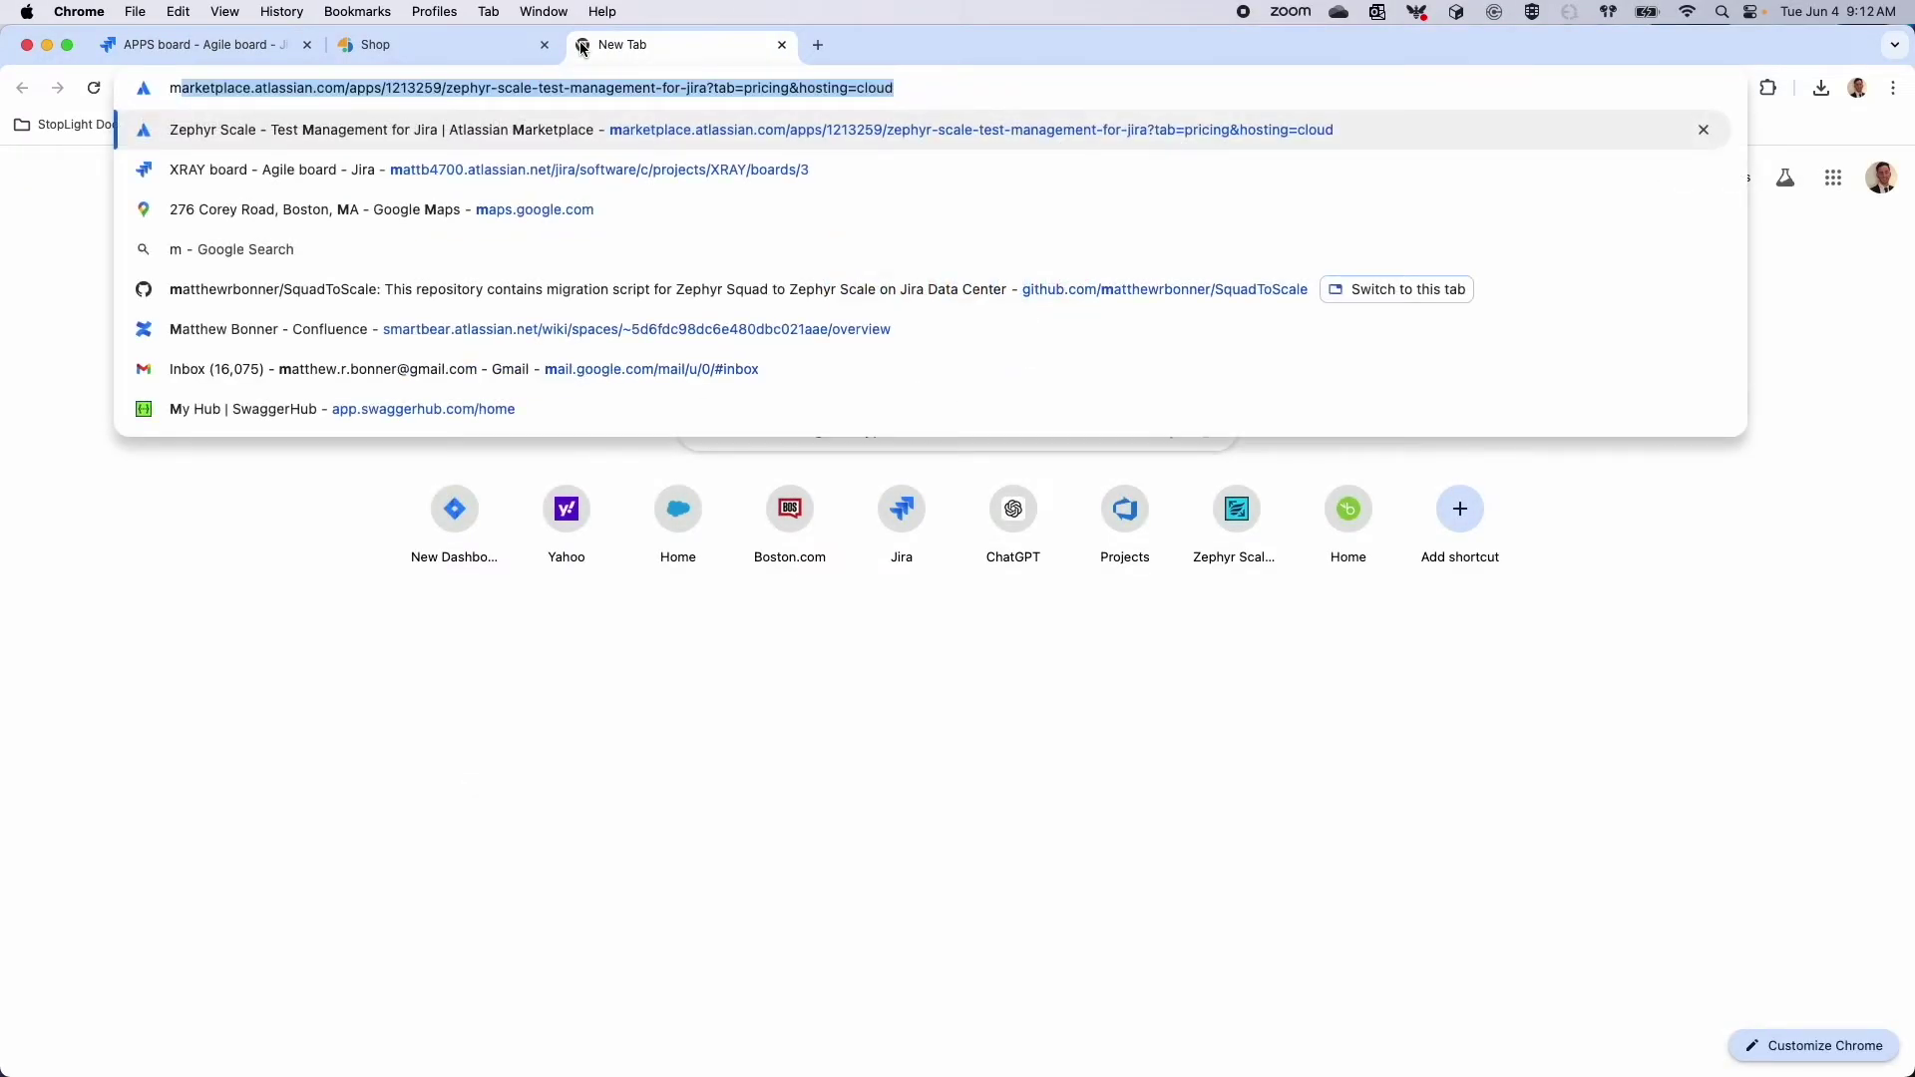
key("Return")
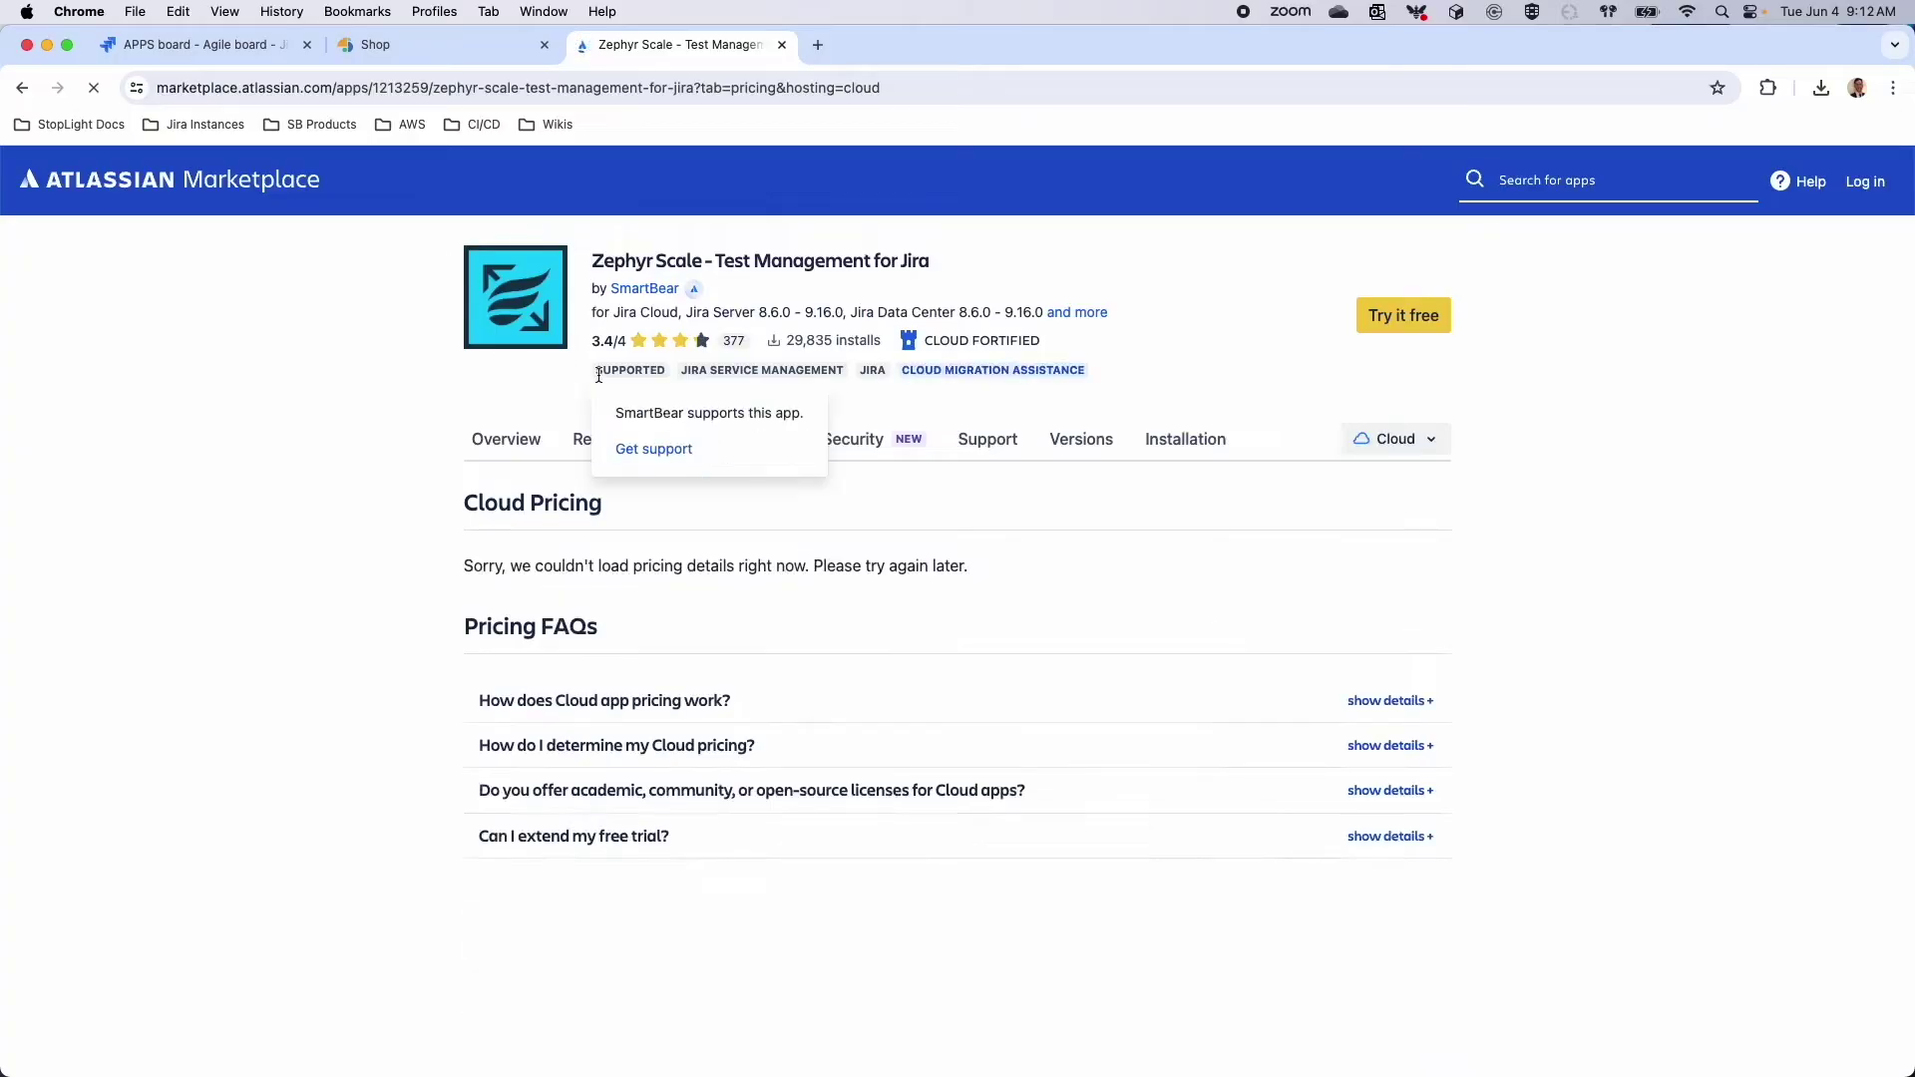
left_click(504, 435)
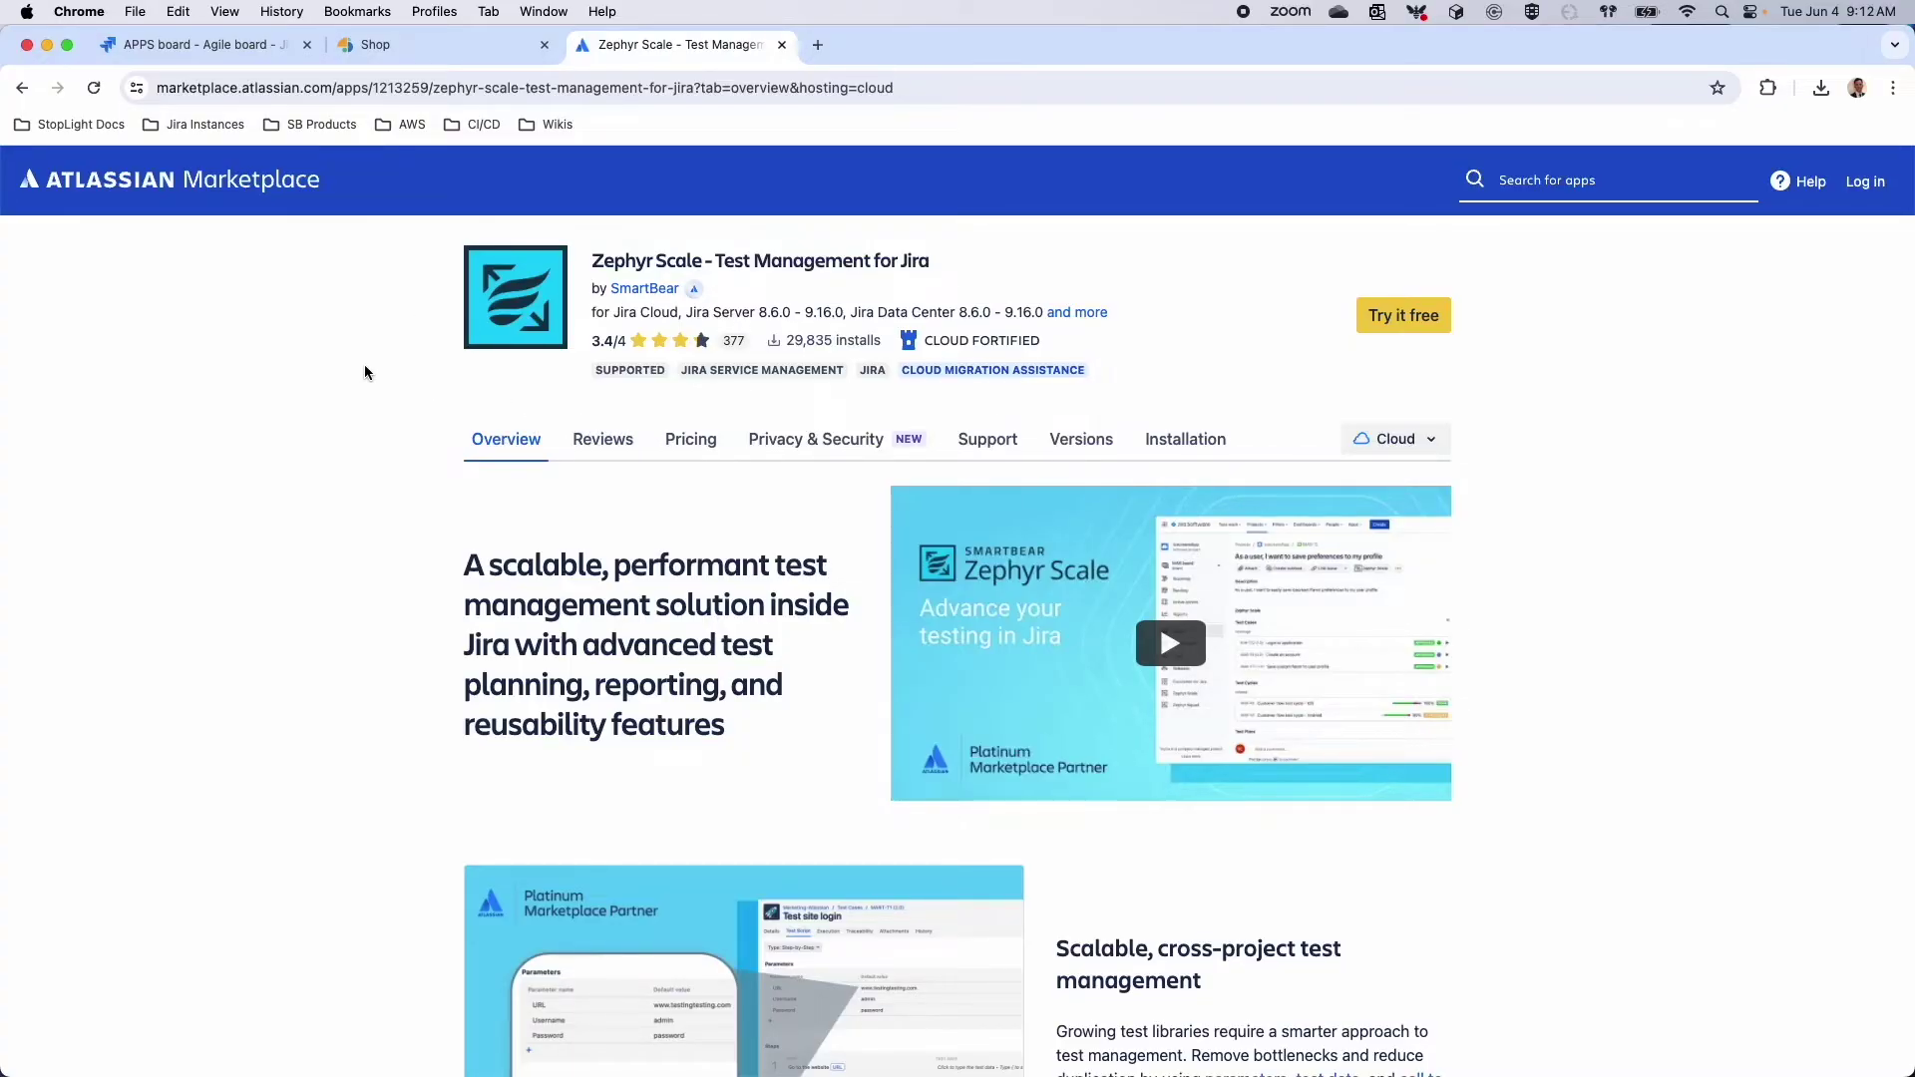
left_click(221, 47)
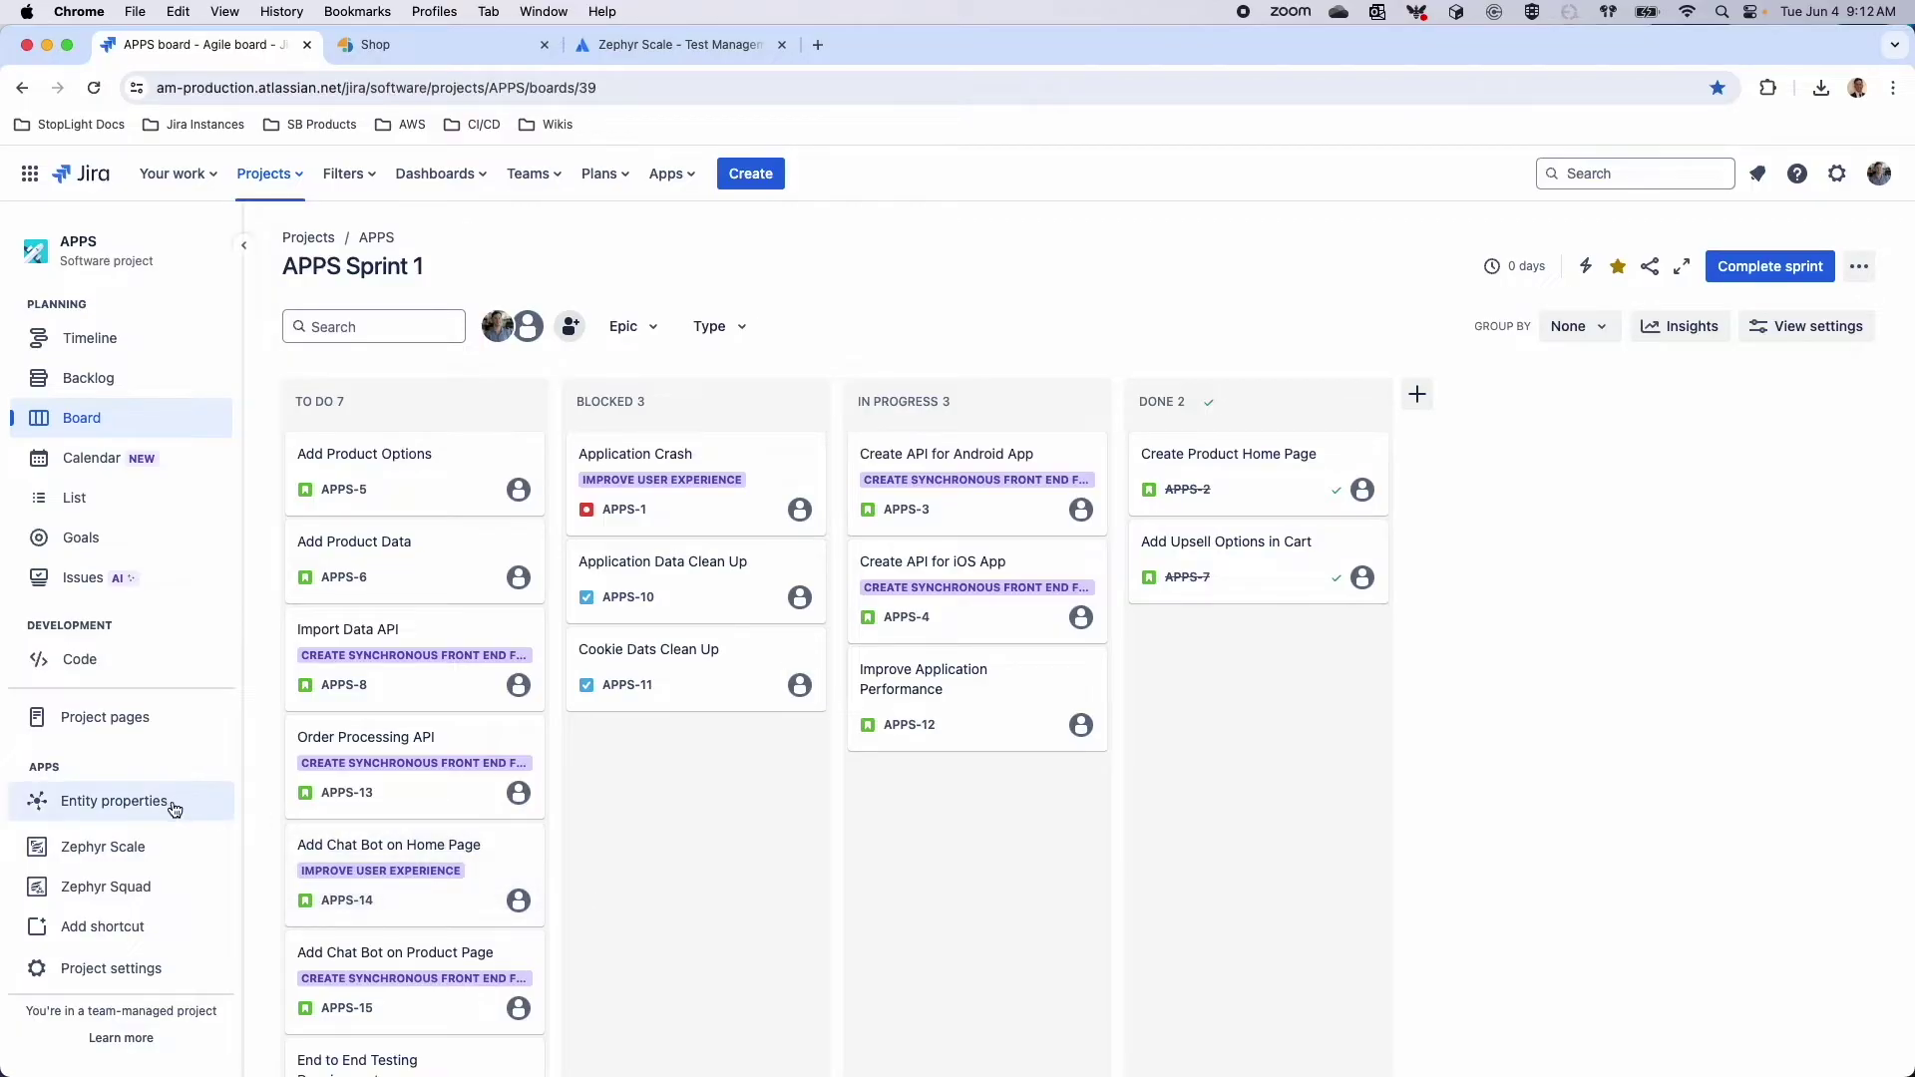
Open Zephyr Scale test cases, visit the Demo project, then return to APPS's 51 test cases
left_click(142, 850)
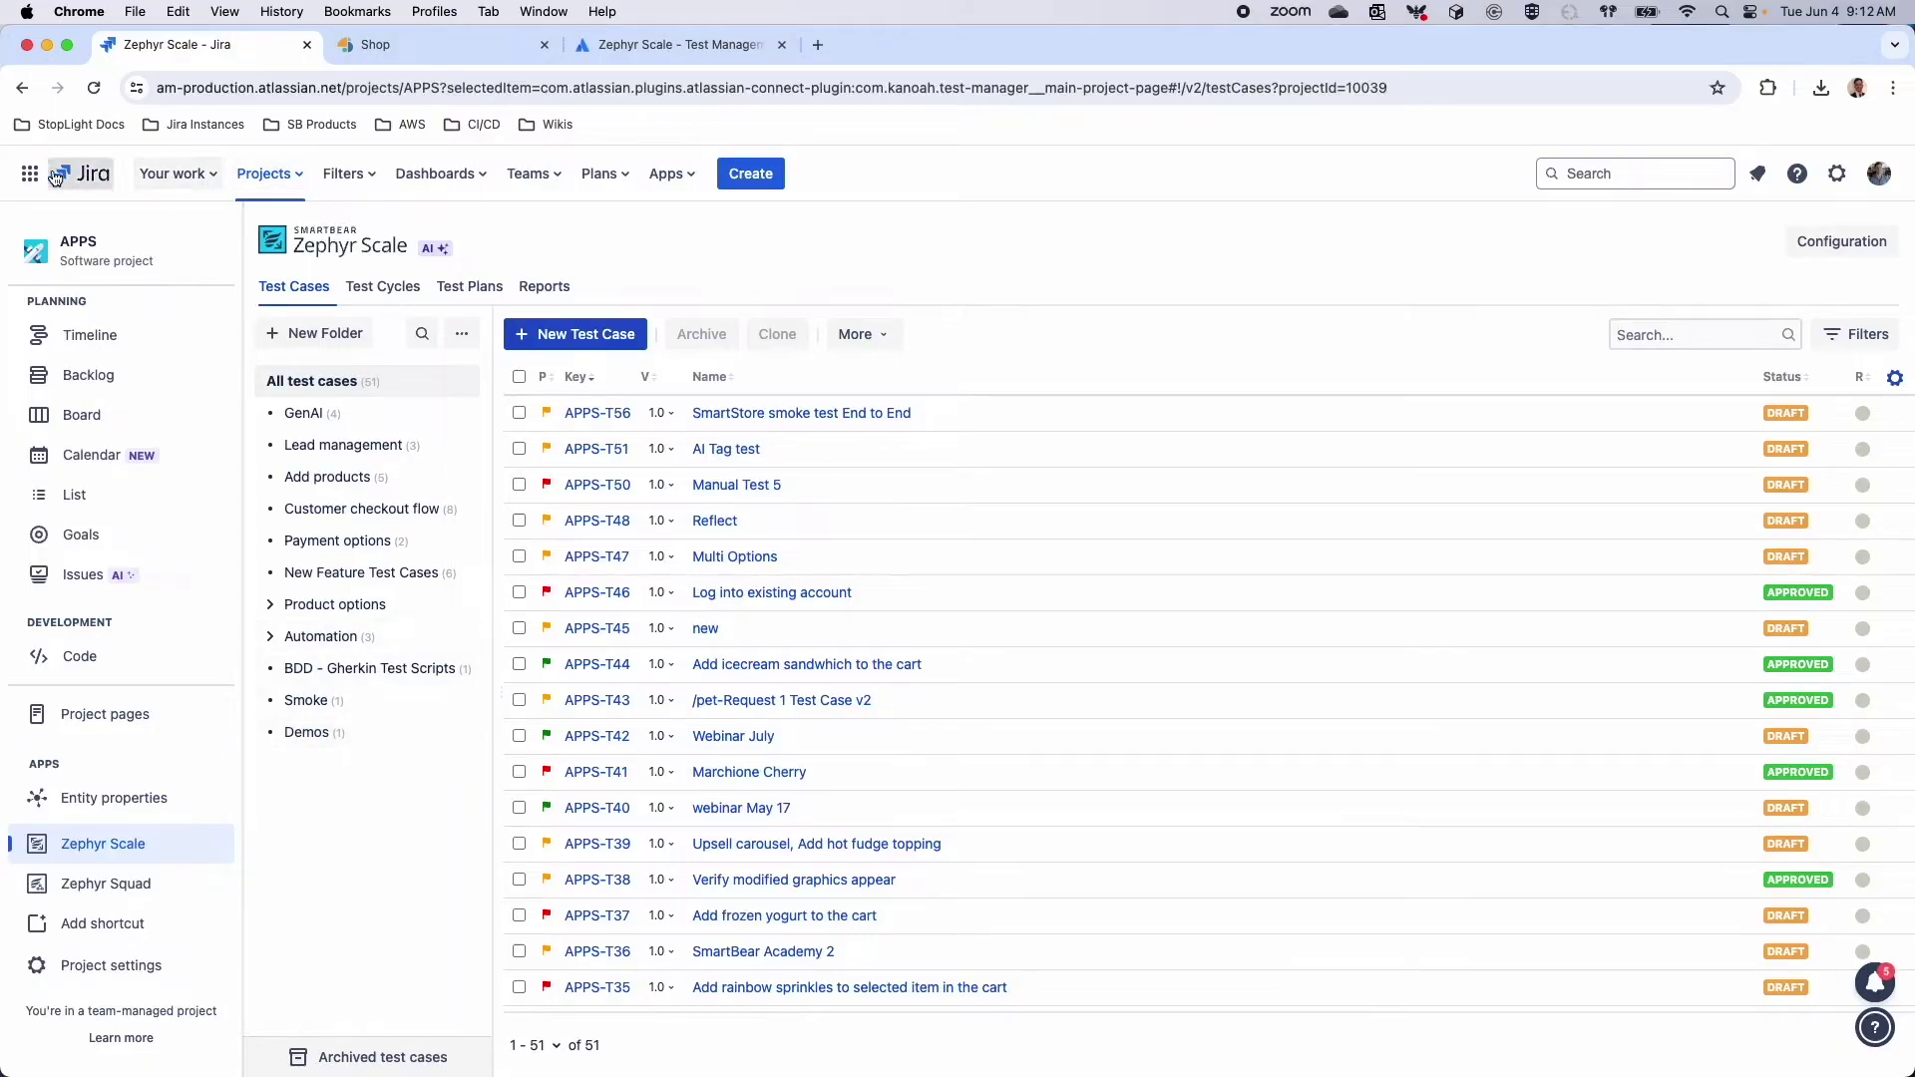
left_click(261, 175)
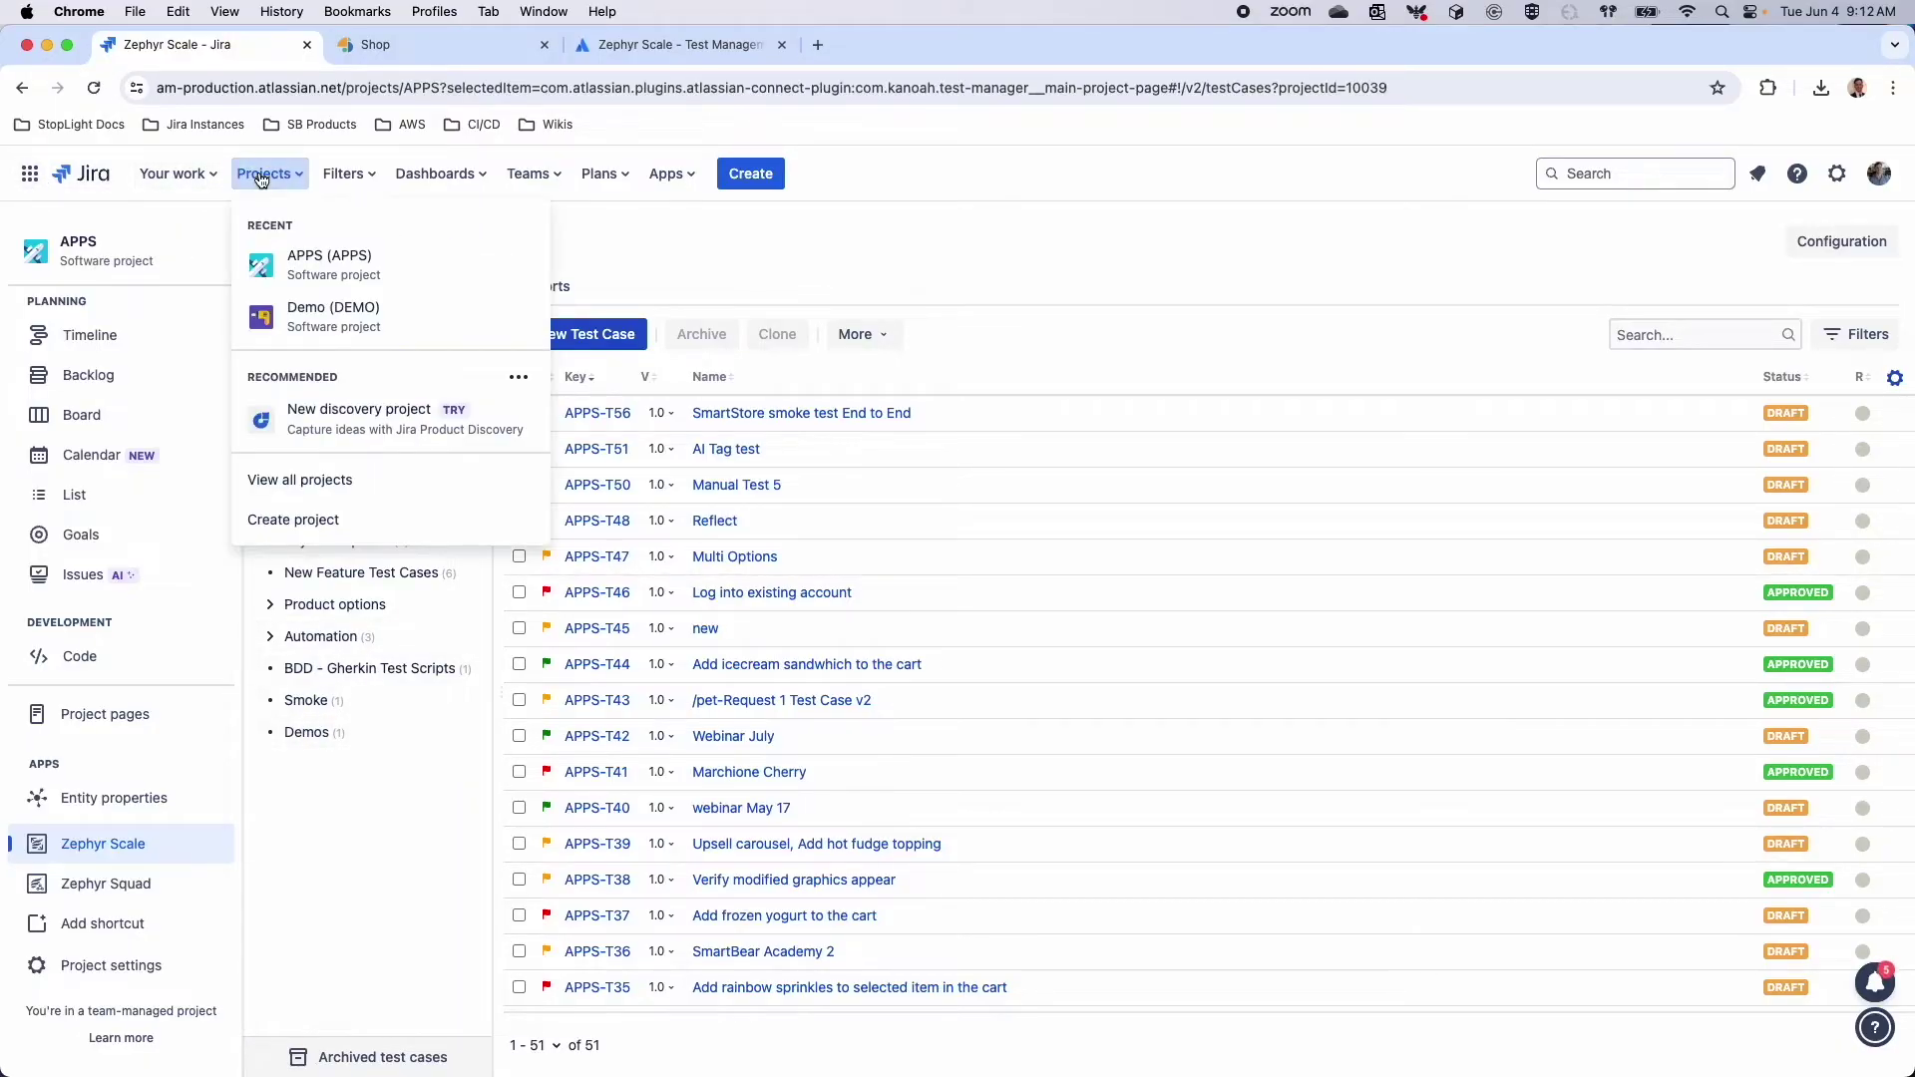
left_click(282, 313)
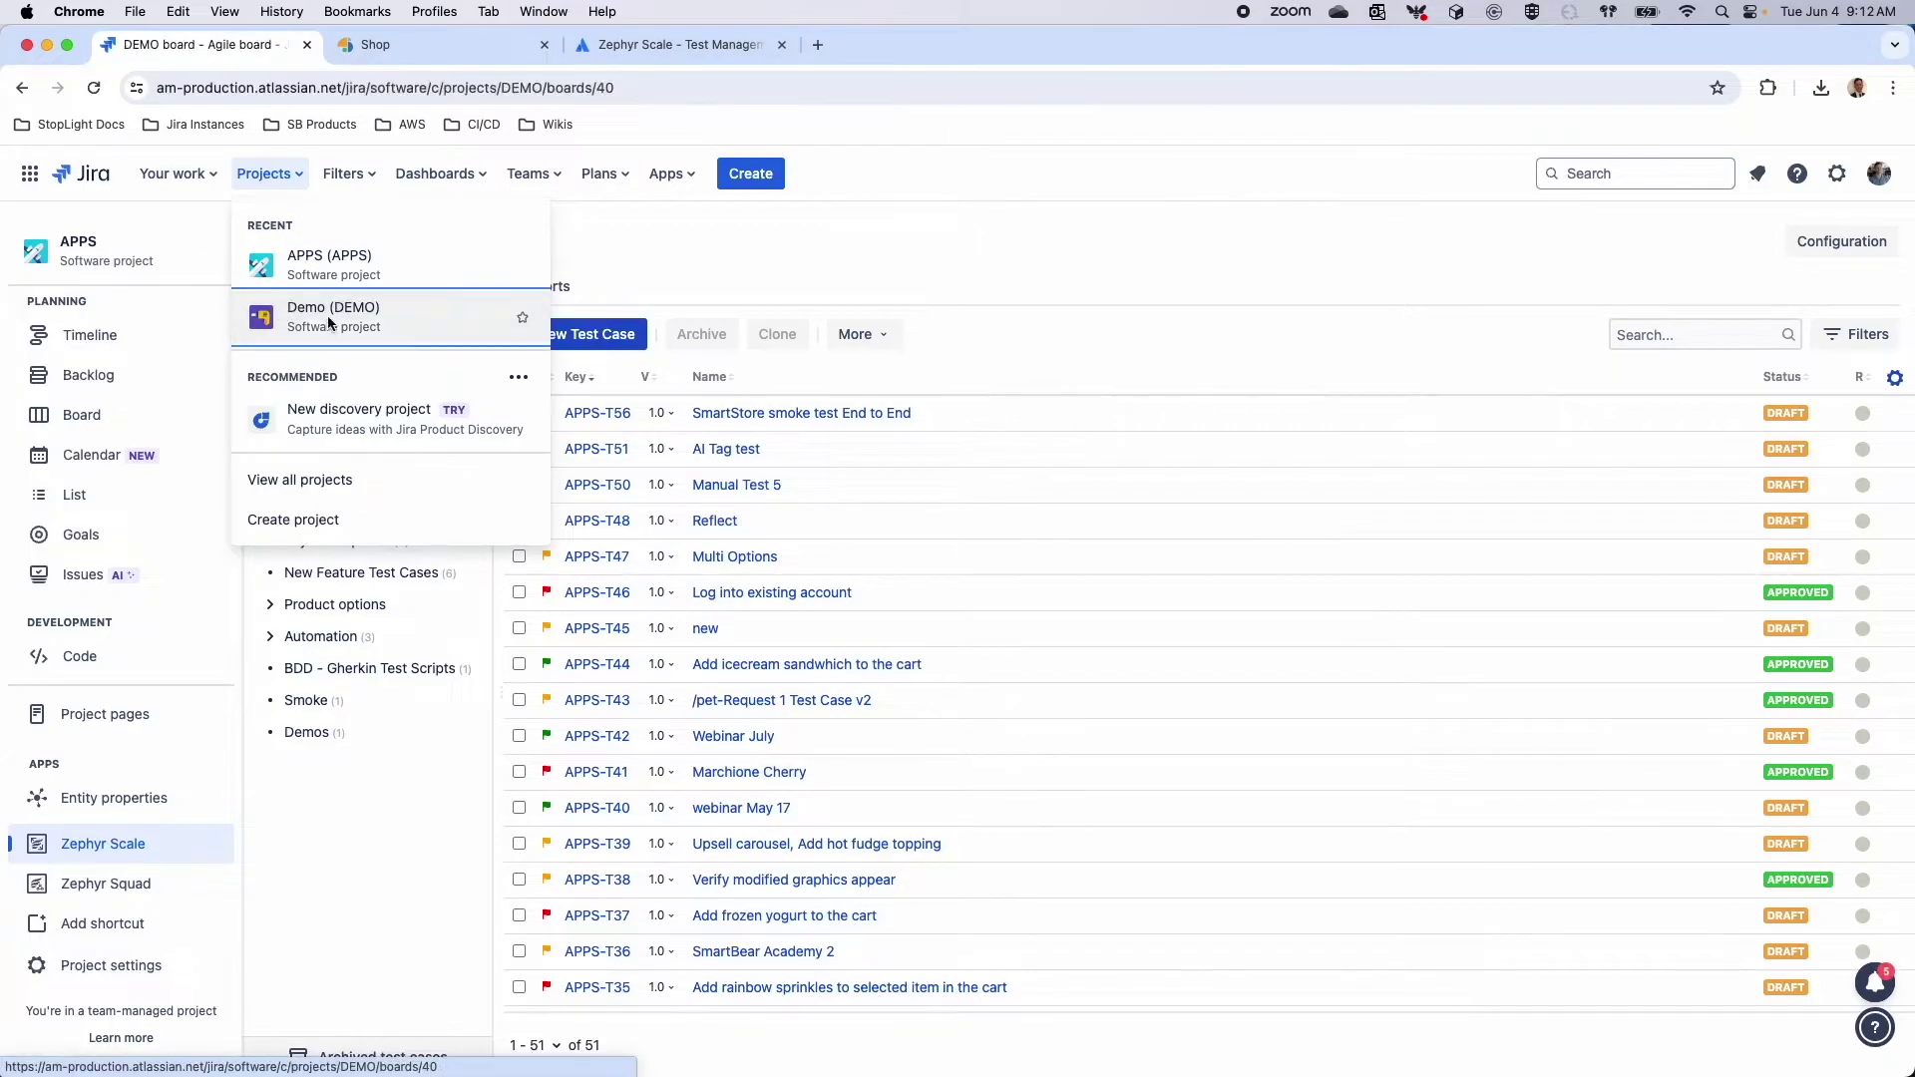
left_click(103, 985)
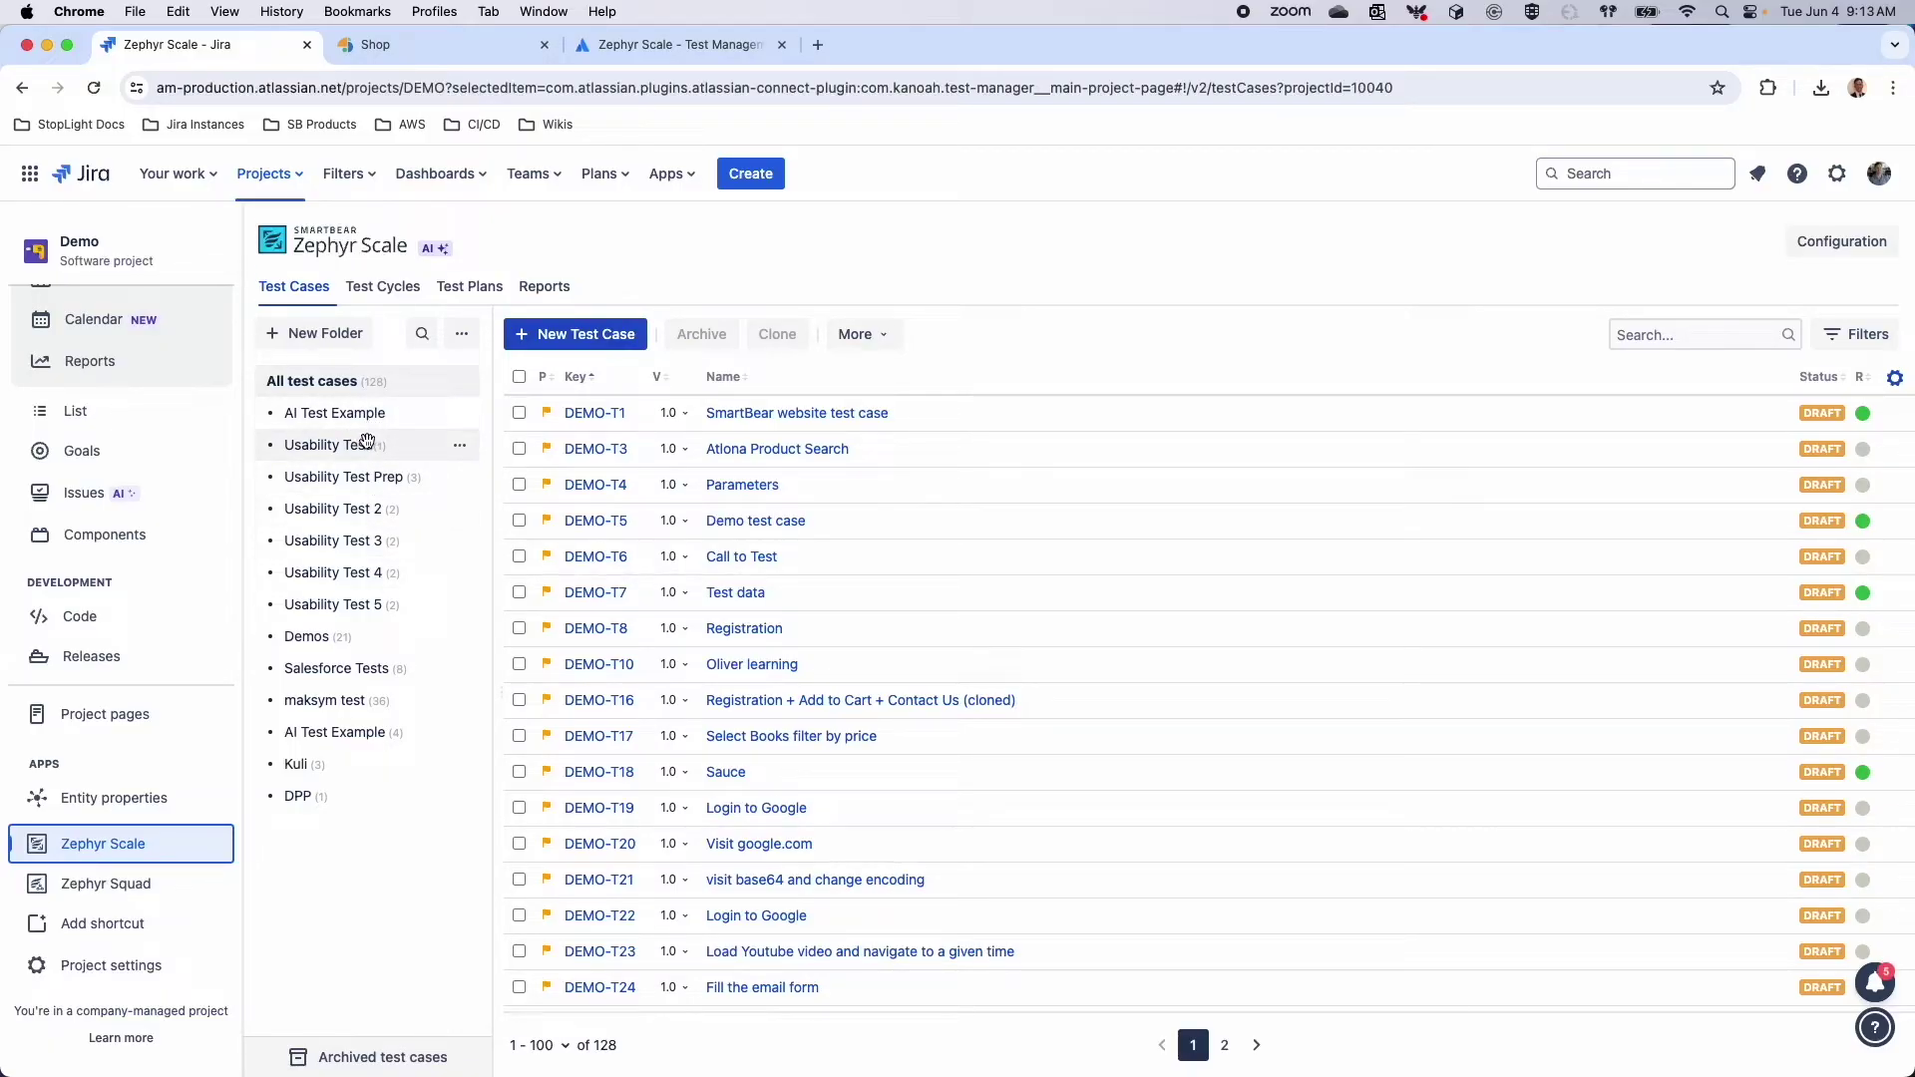
left_click(283, 186)
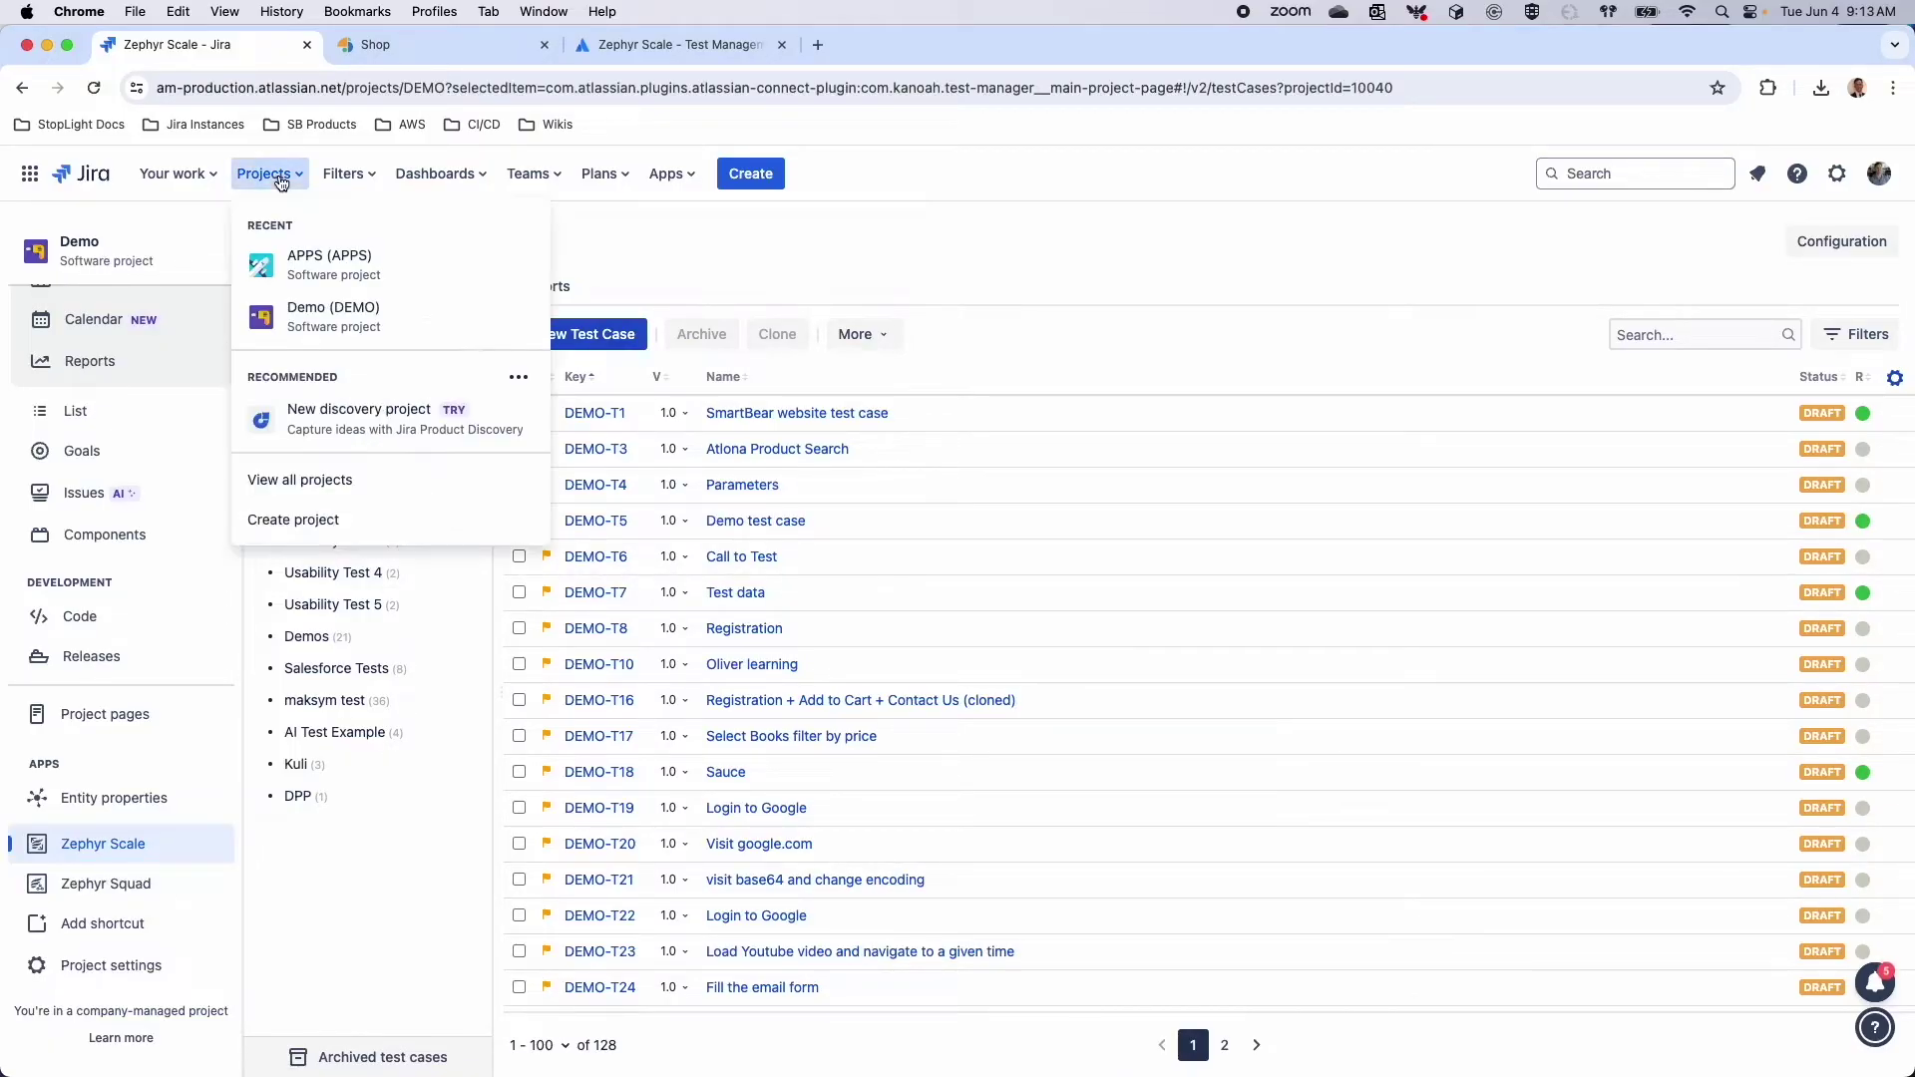
left_click(309, 301)
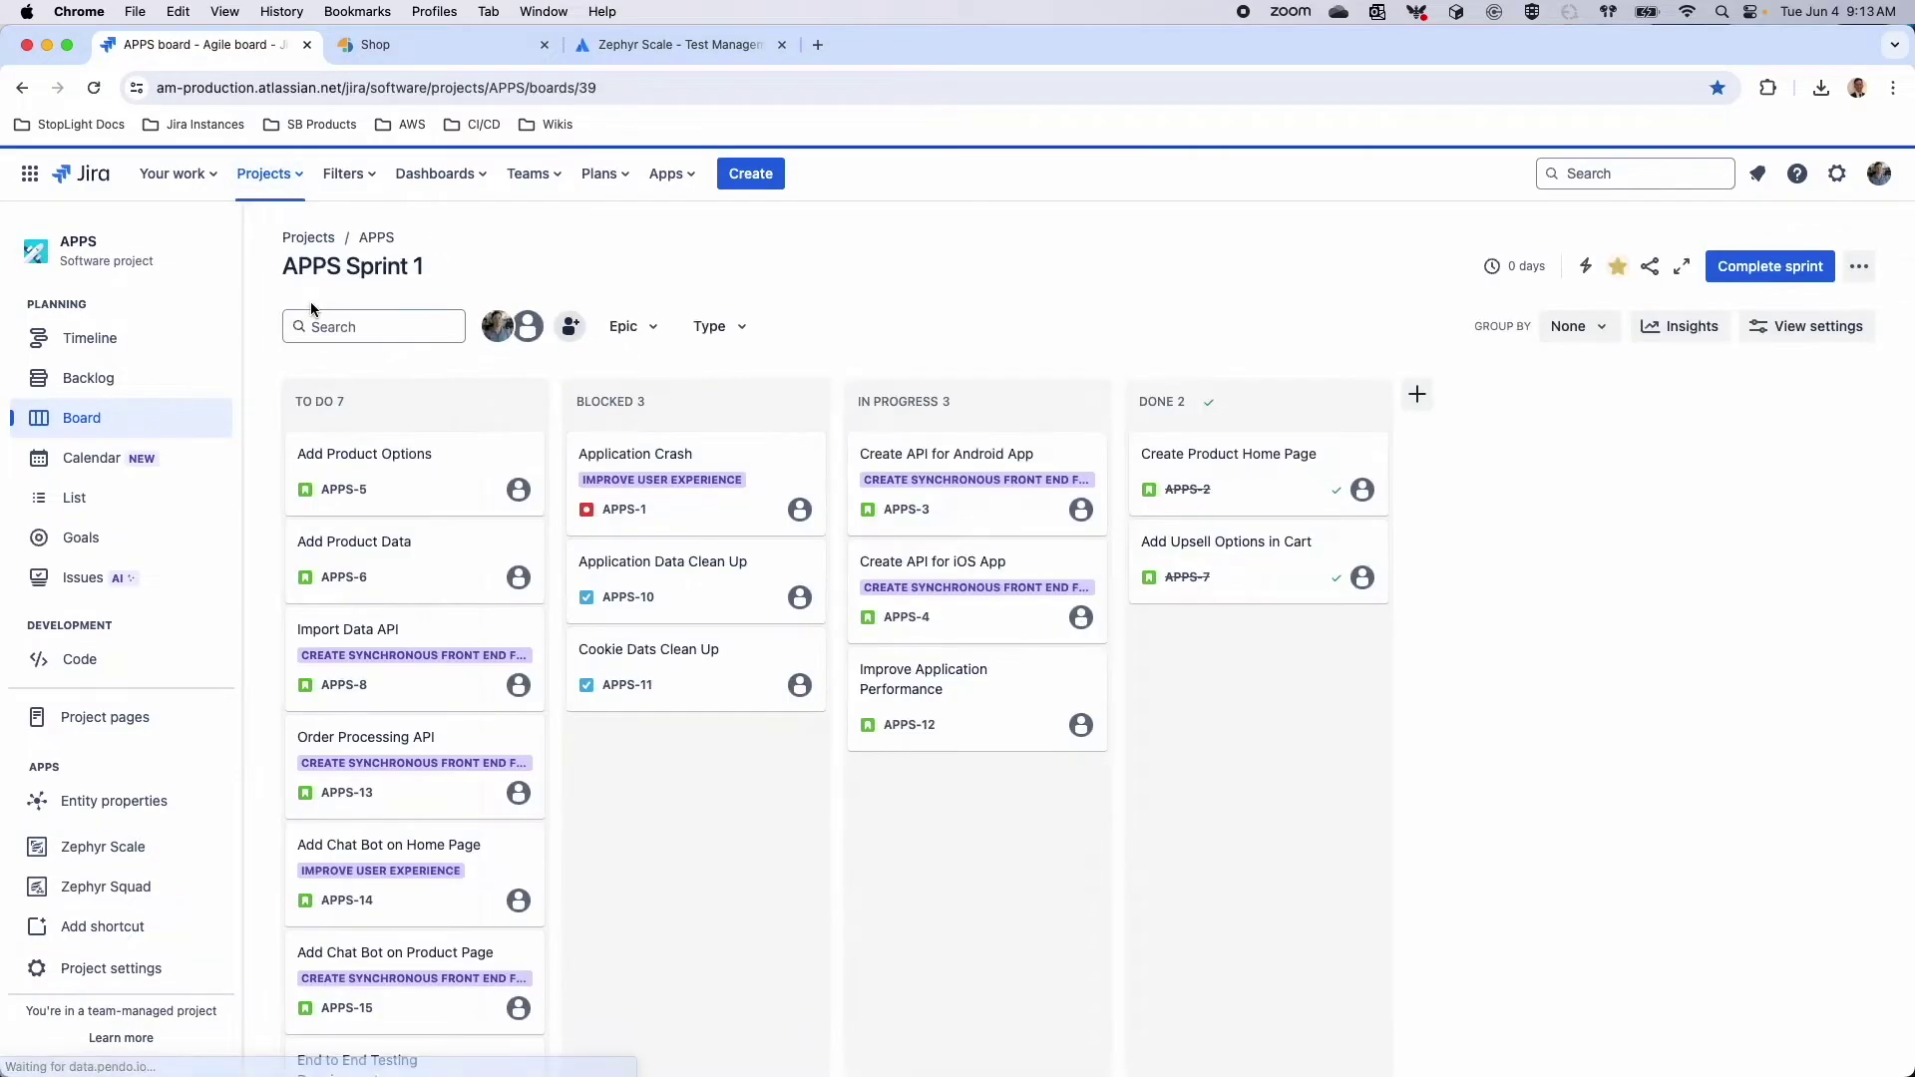
left_click(129, 855)
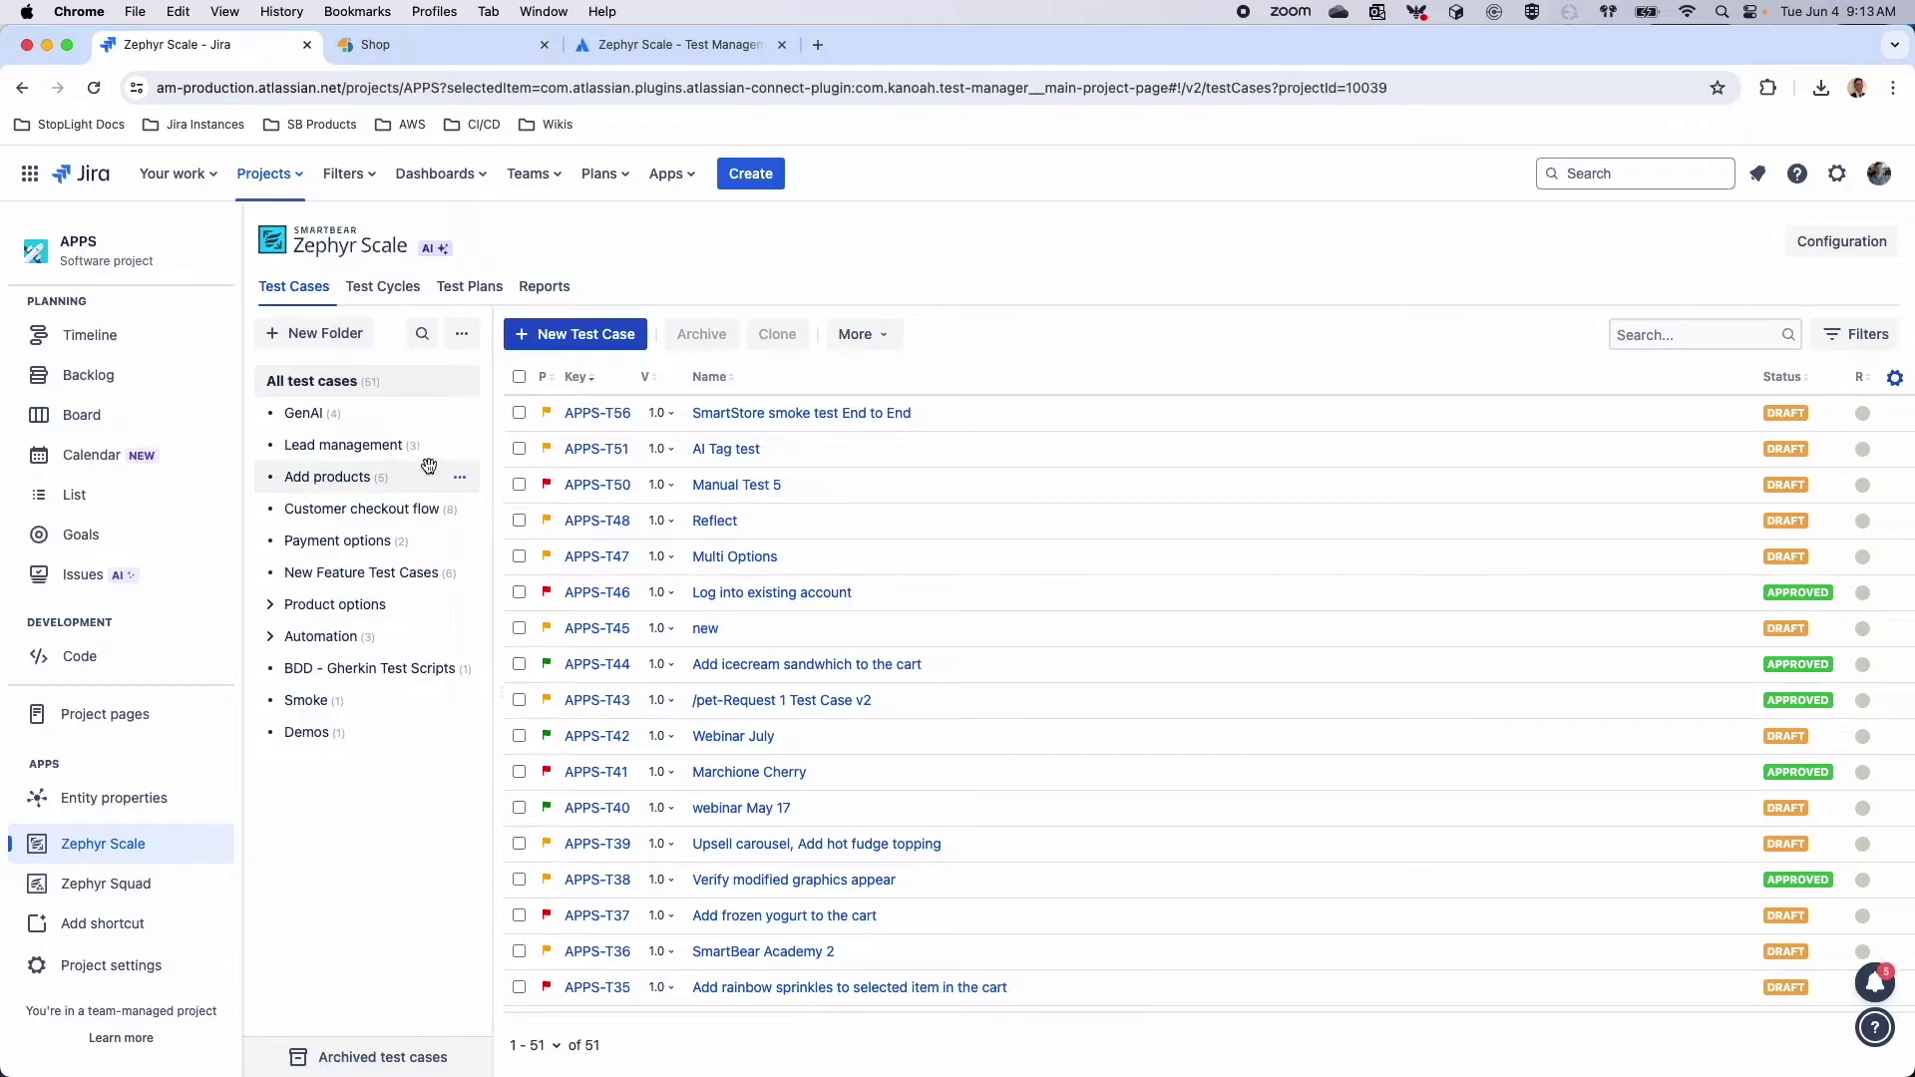
Expand Automation and create an 'API' subfolder under ReadyAPI, then show all test cases
left_click(374, 439)
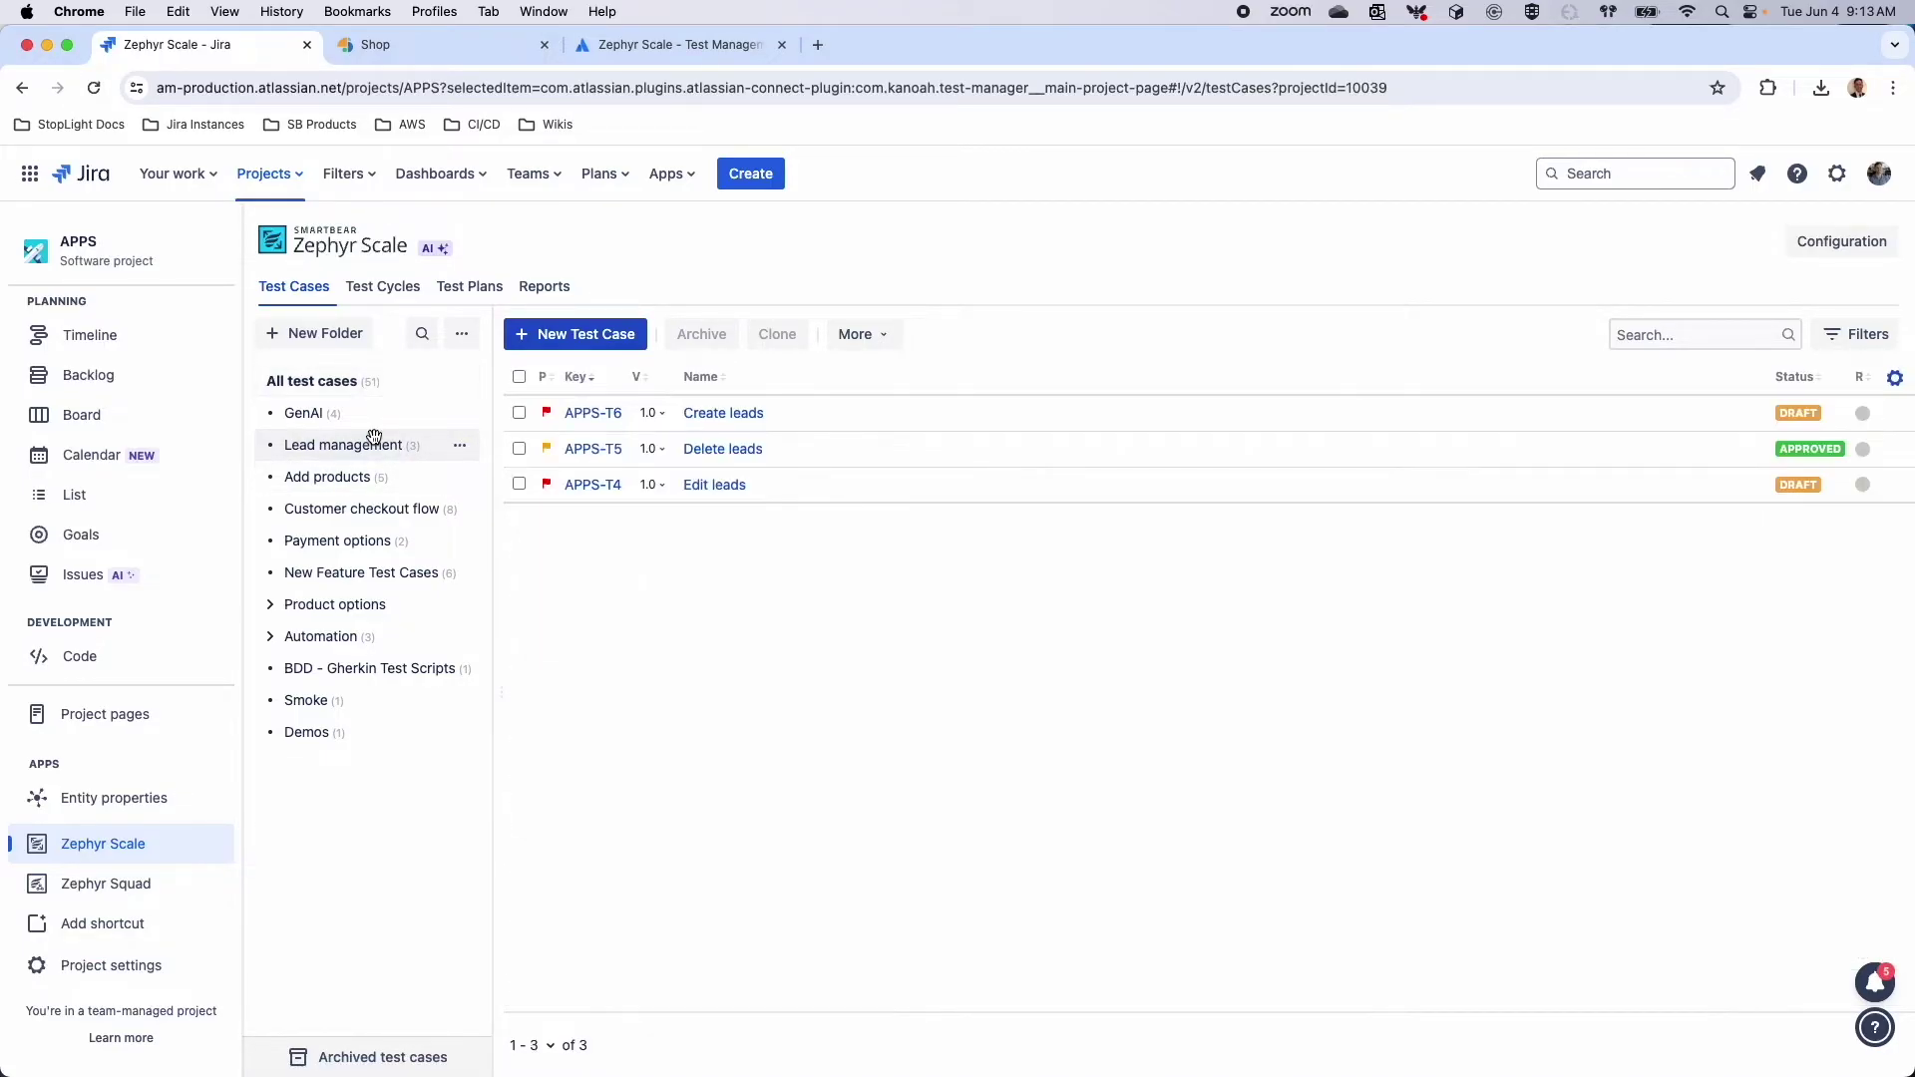
left_click(267, 634)
left_click(269, 638)
left_click(299, 666)
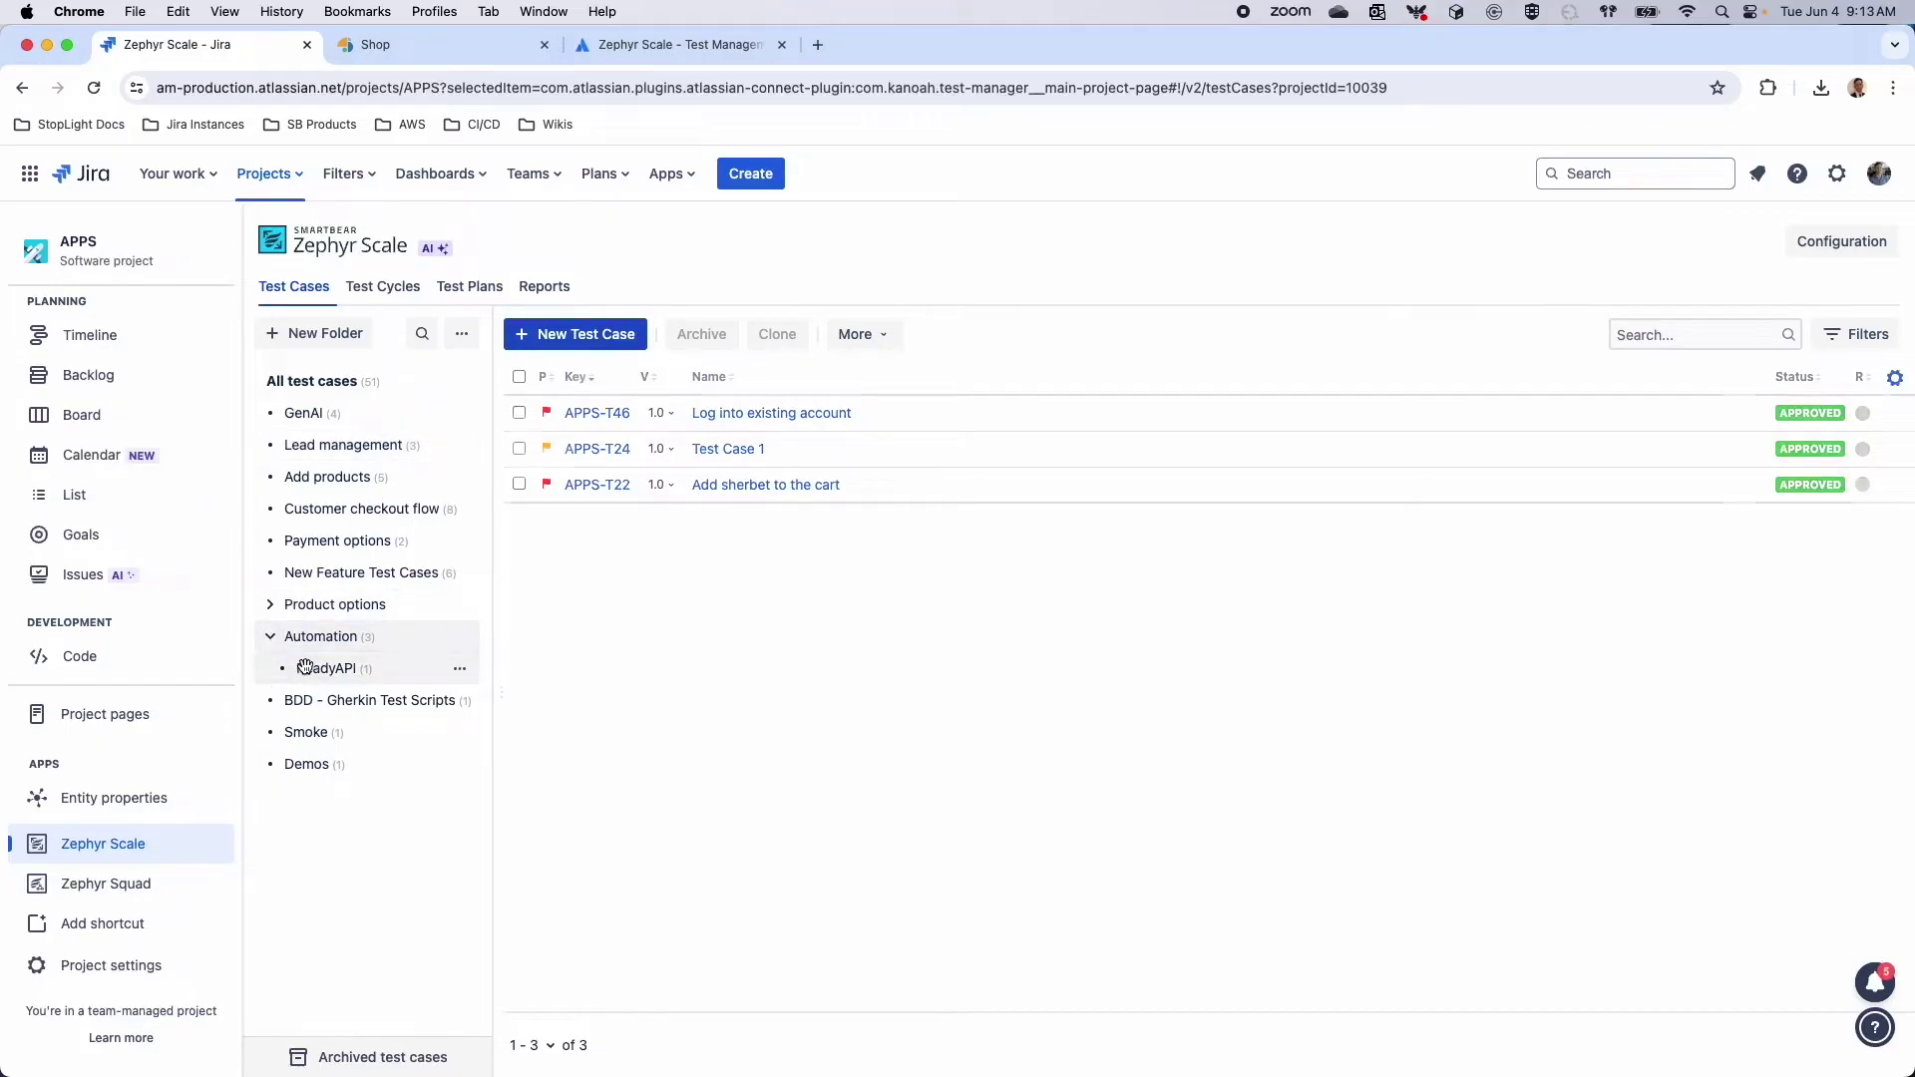
left_click(467, 678)
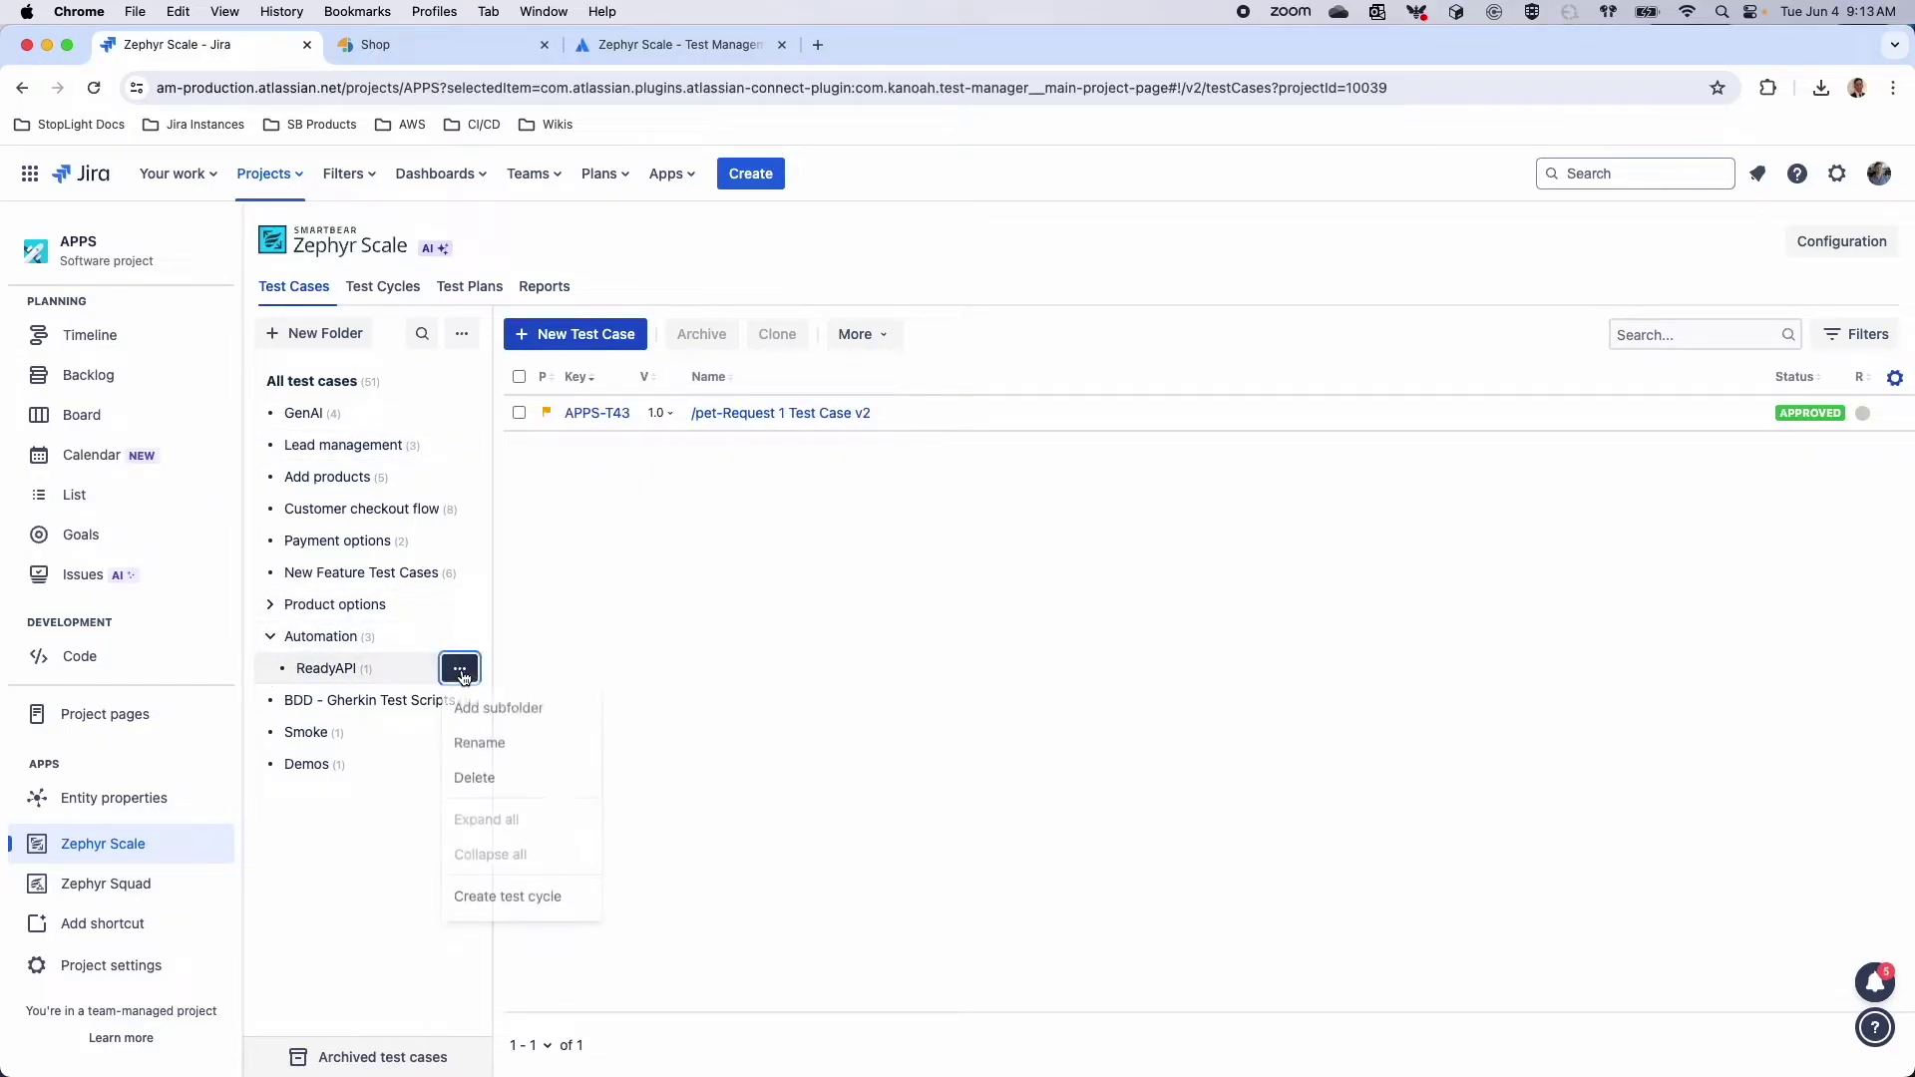
left_click(483, 711)
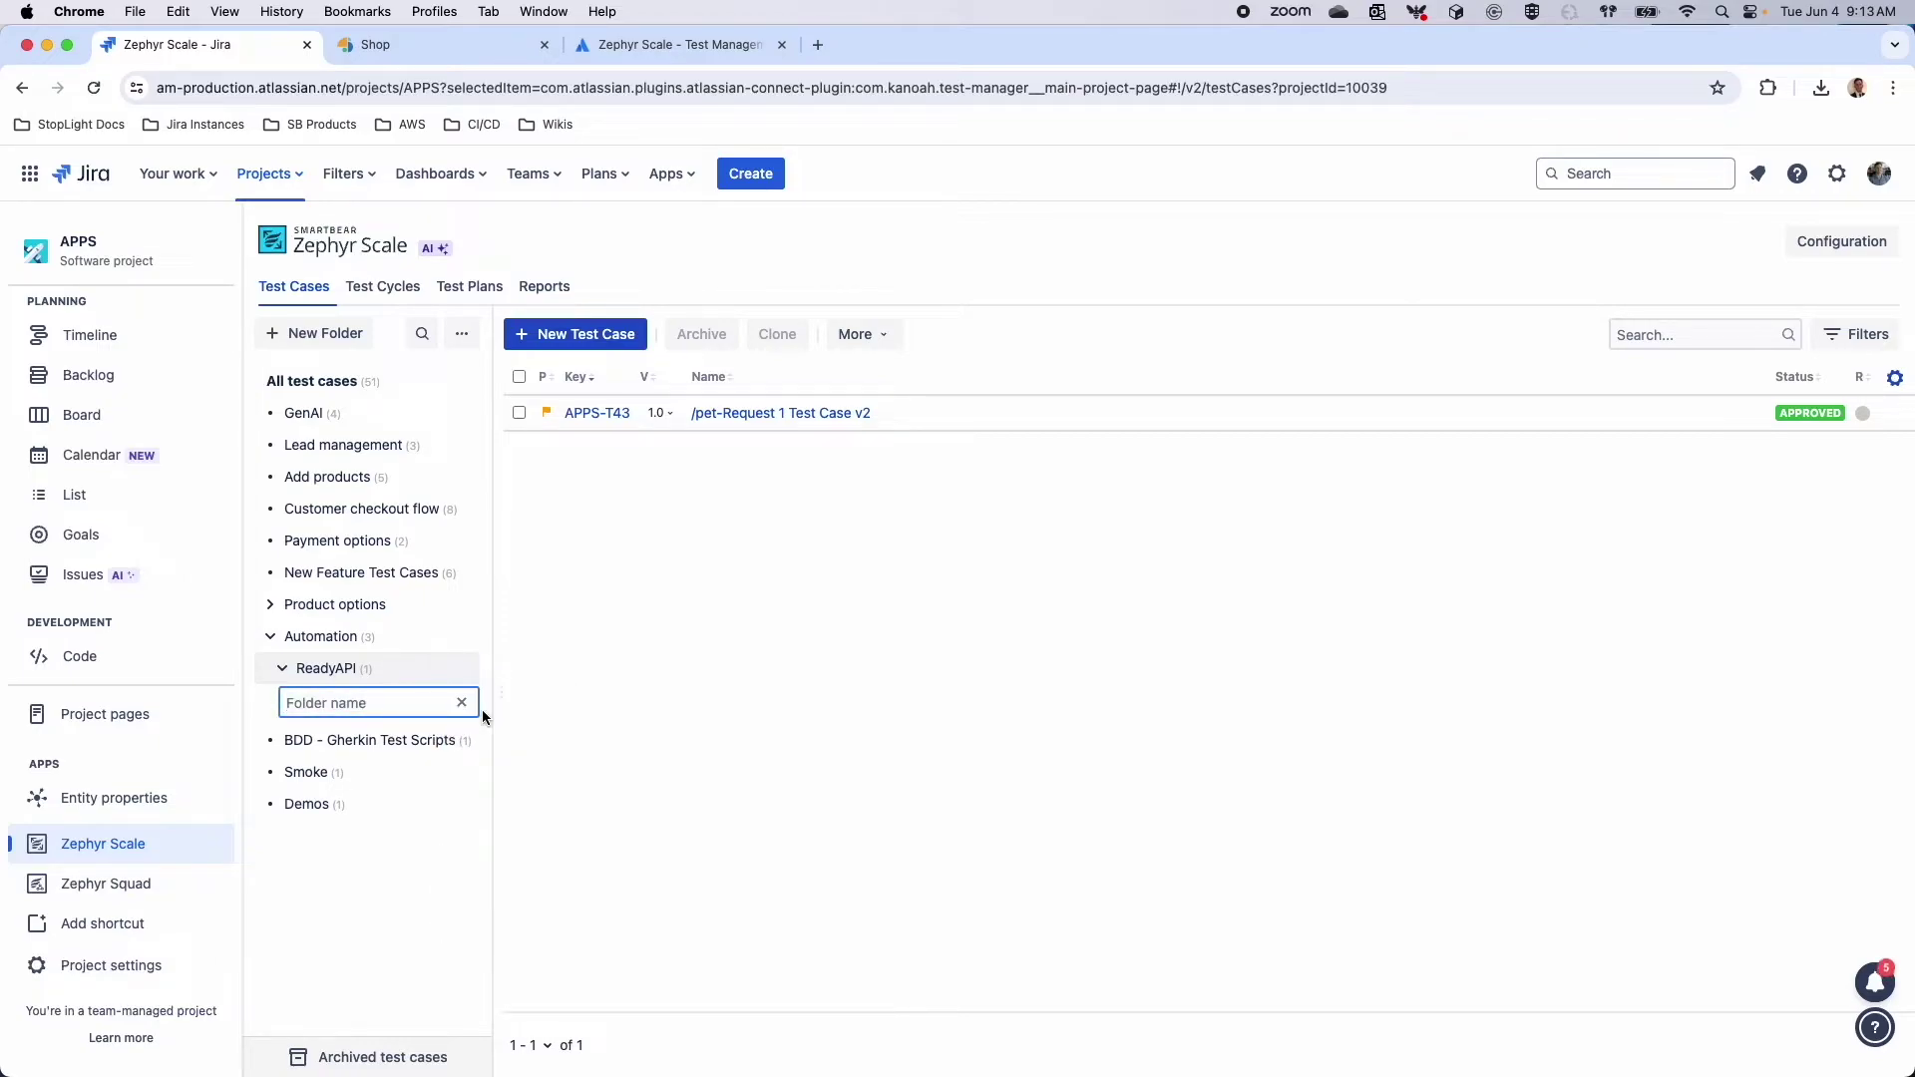
type("A")
key("BackSpace")
type("API")
key("Return")
left_click(336, 385)
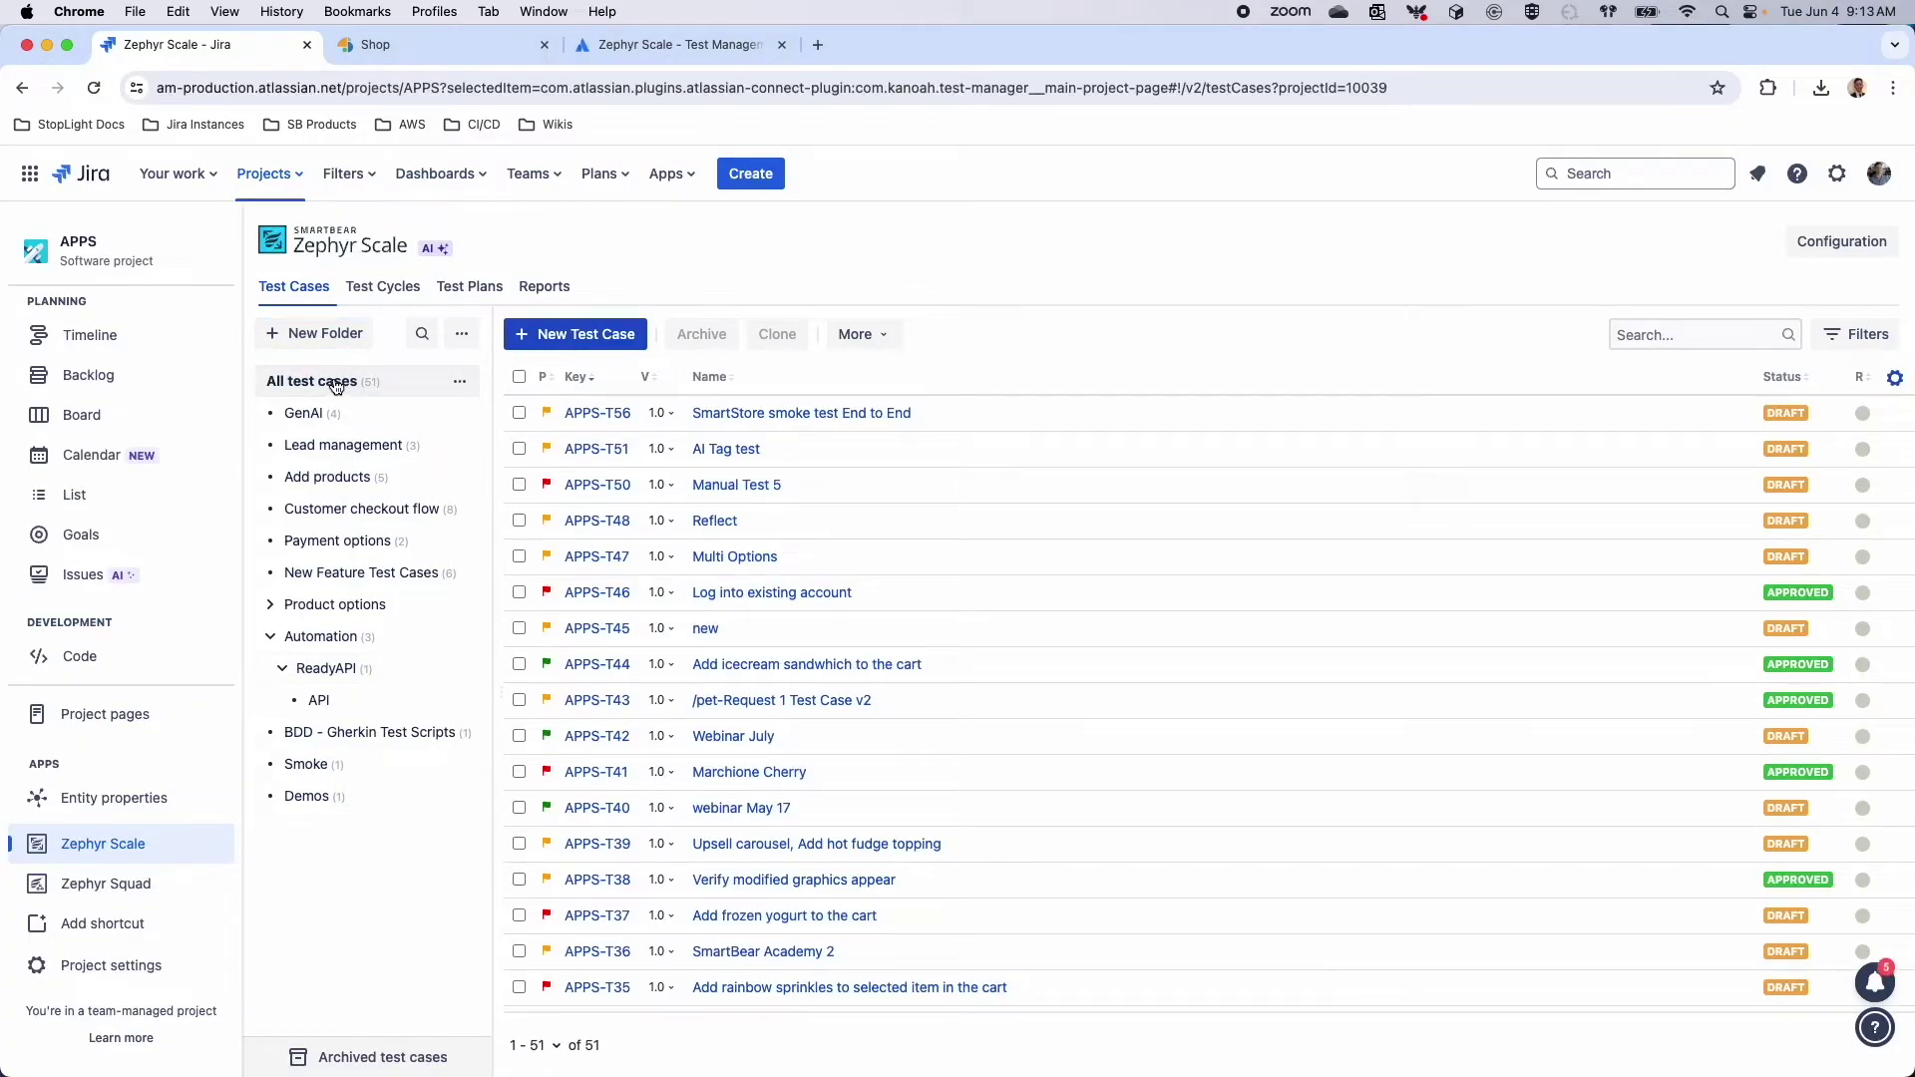
Start a new test case named 'Manual Test Case 7'
left_click(579, 340)
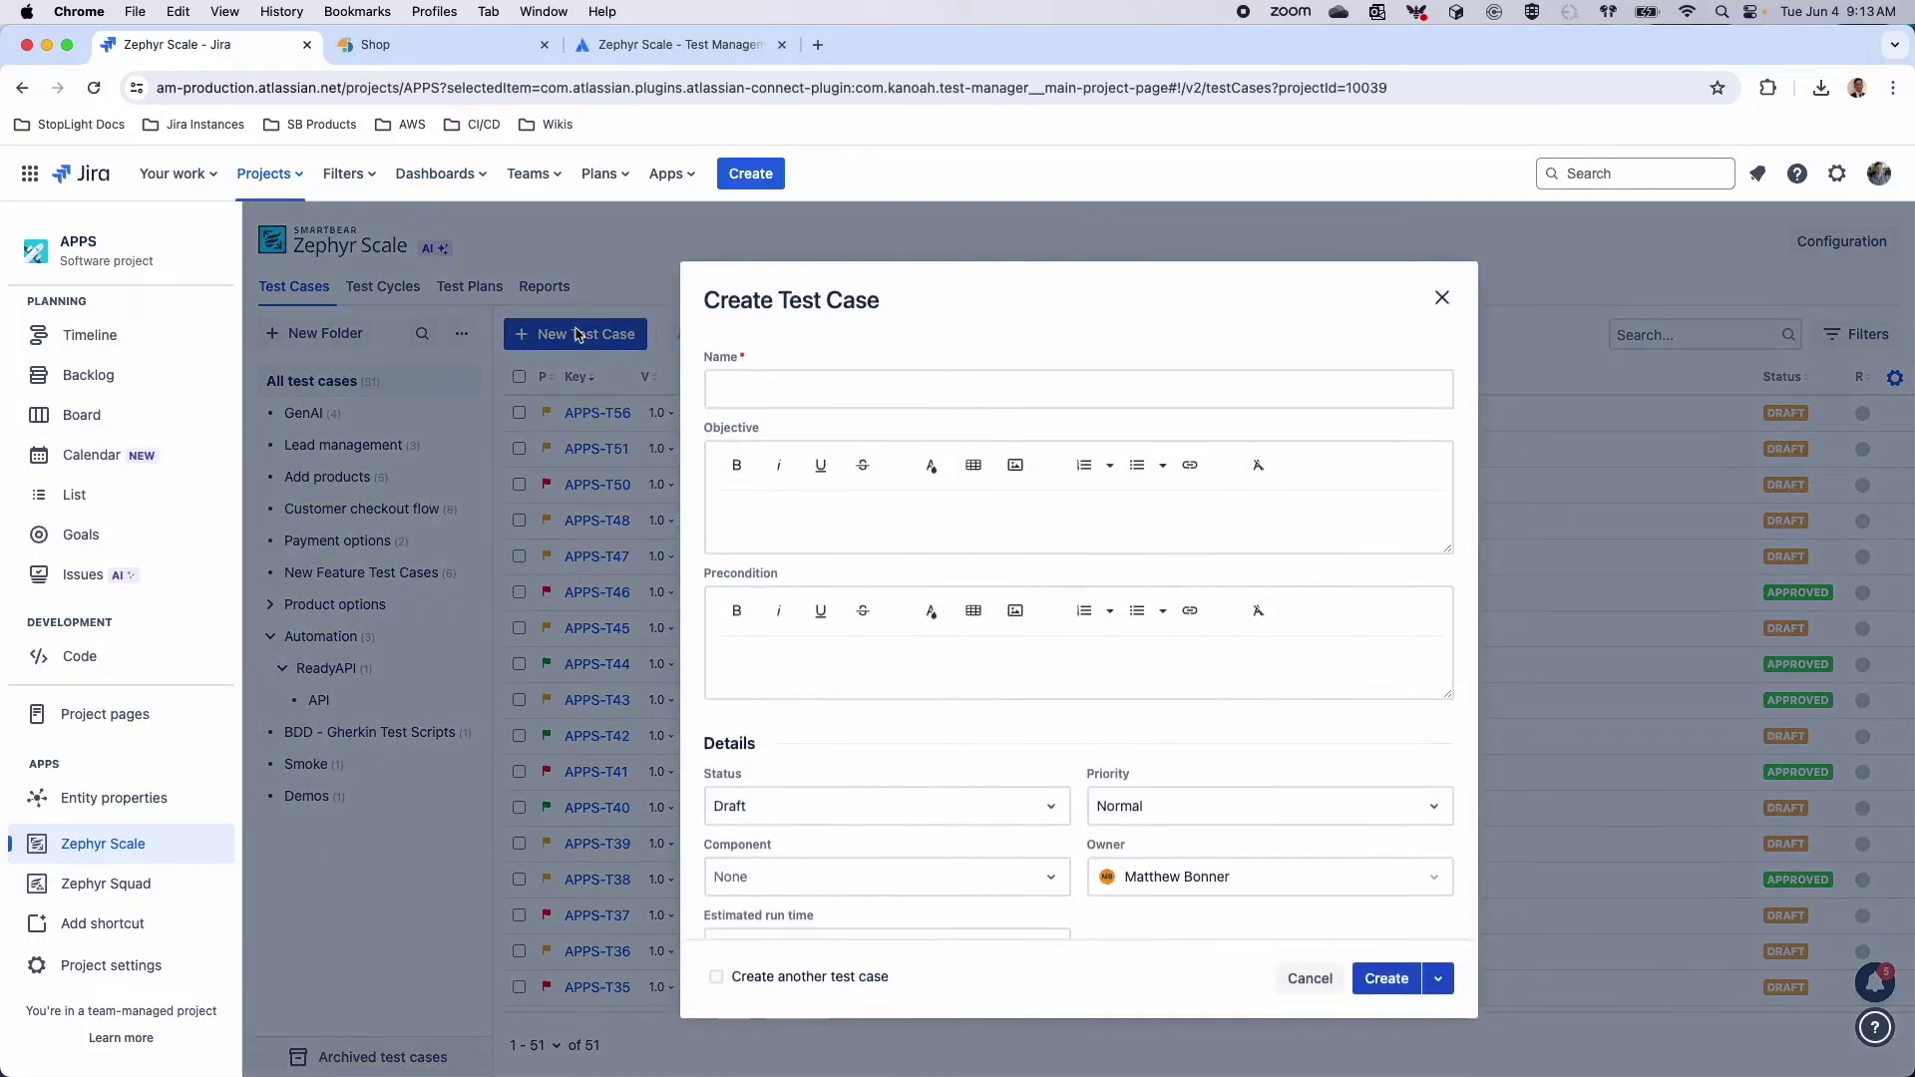
left_click(757, 396)
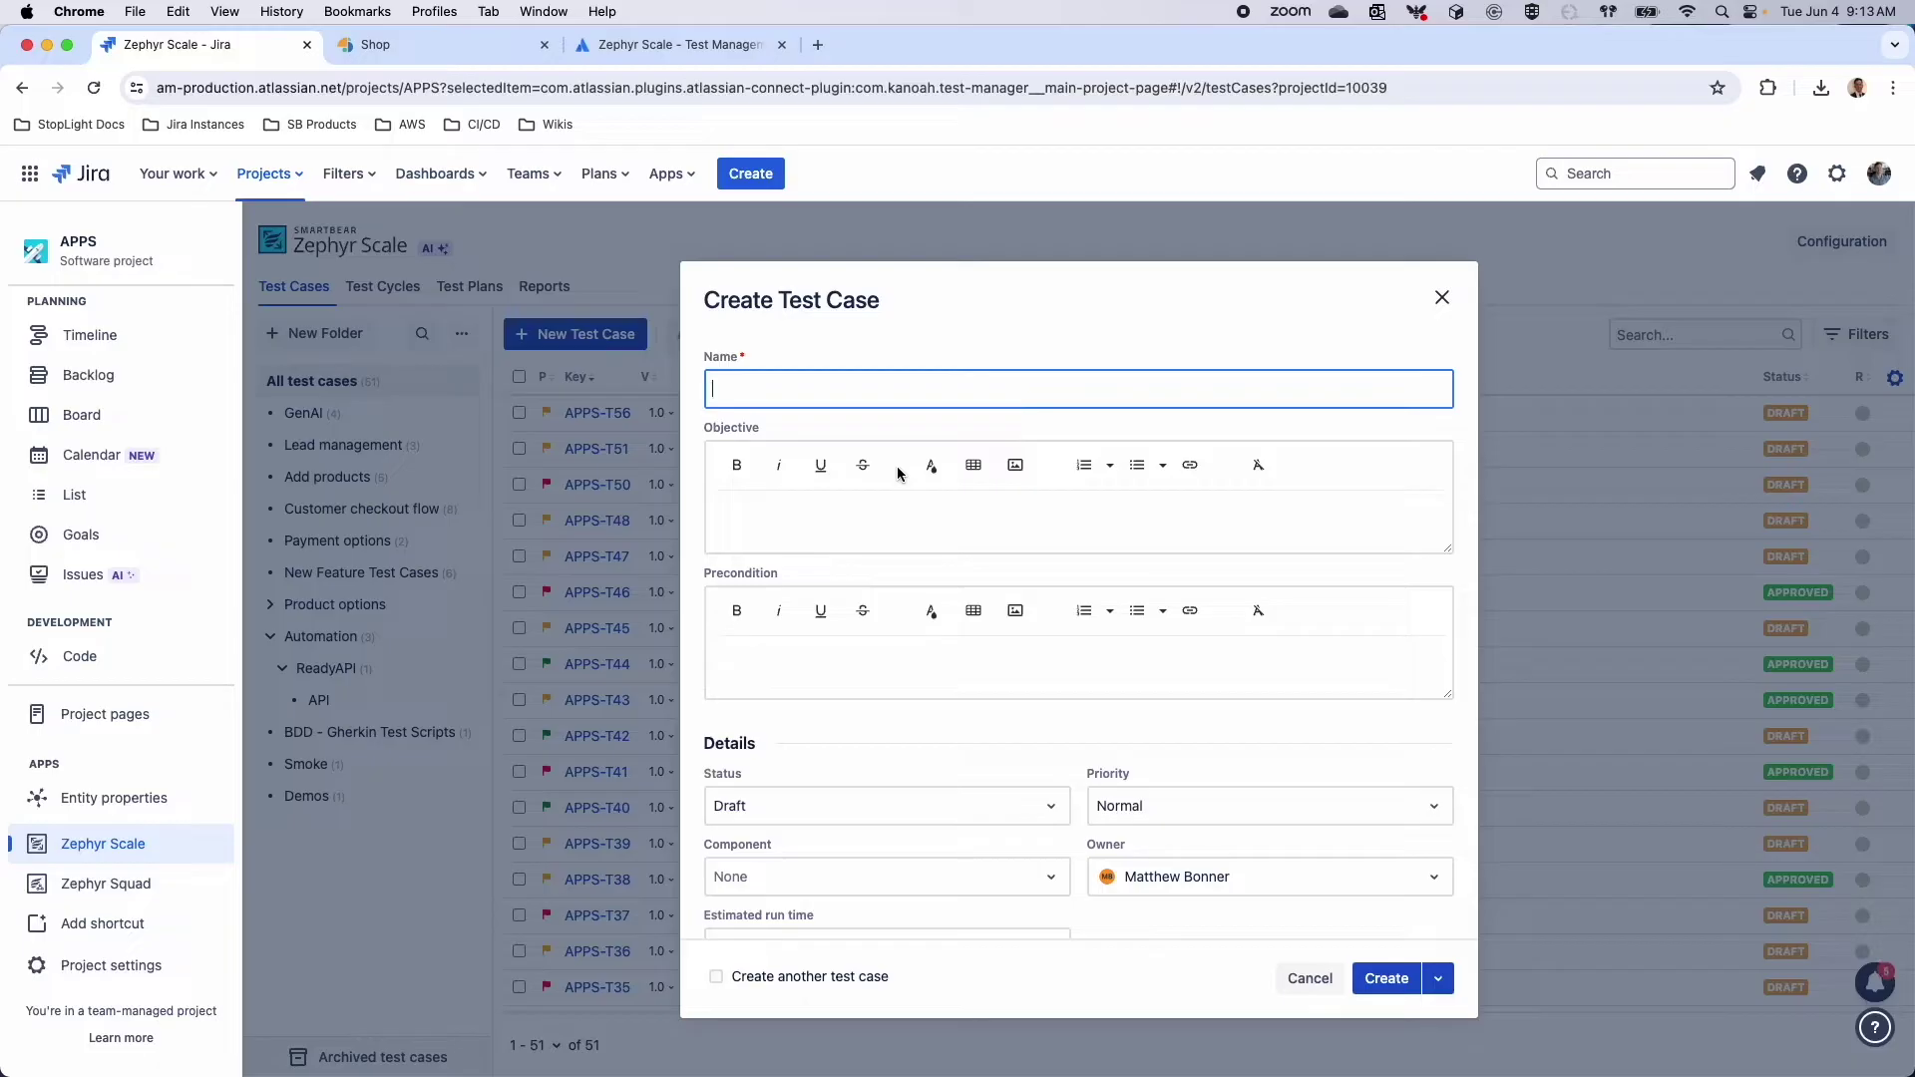
type("Manual Test Case 7")
left_click(788, 503)
left_click(825, 653)
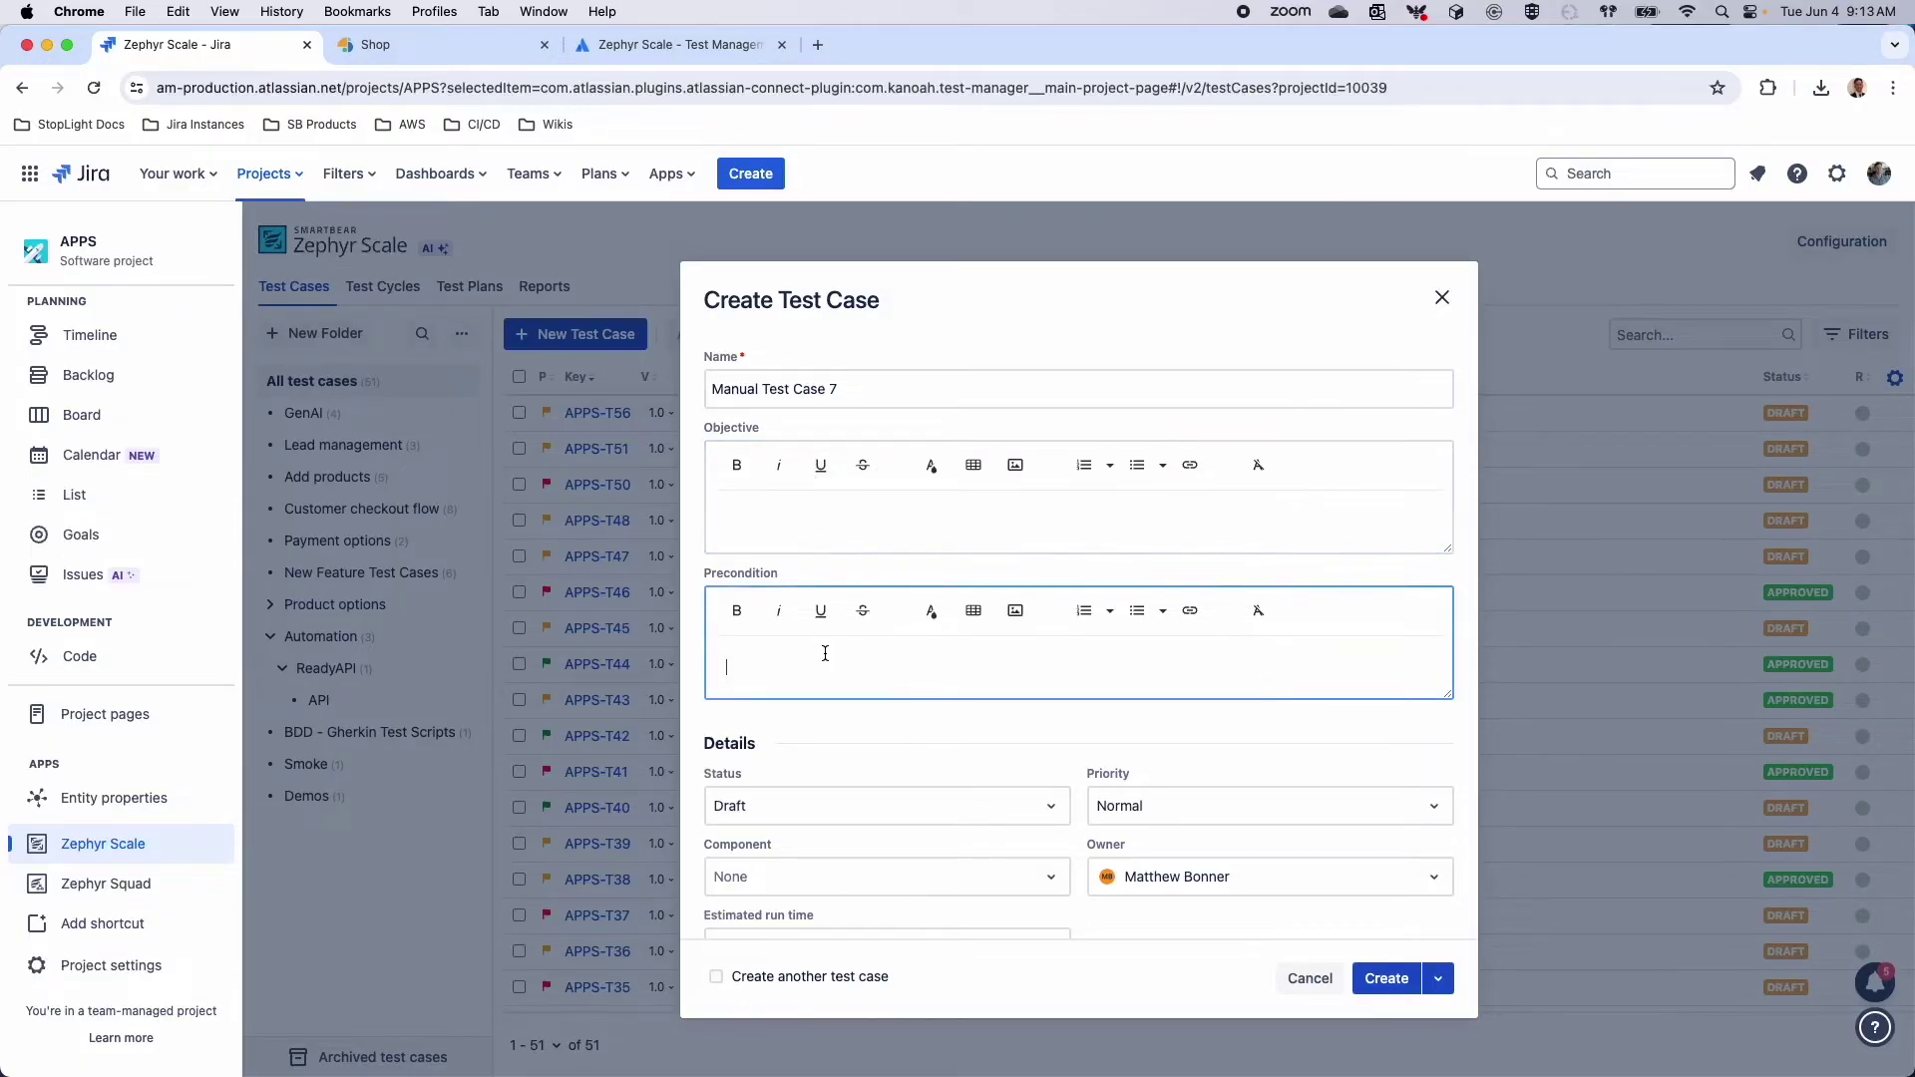
left_click(858, 536)
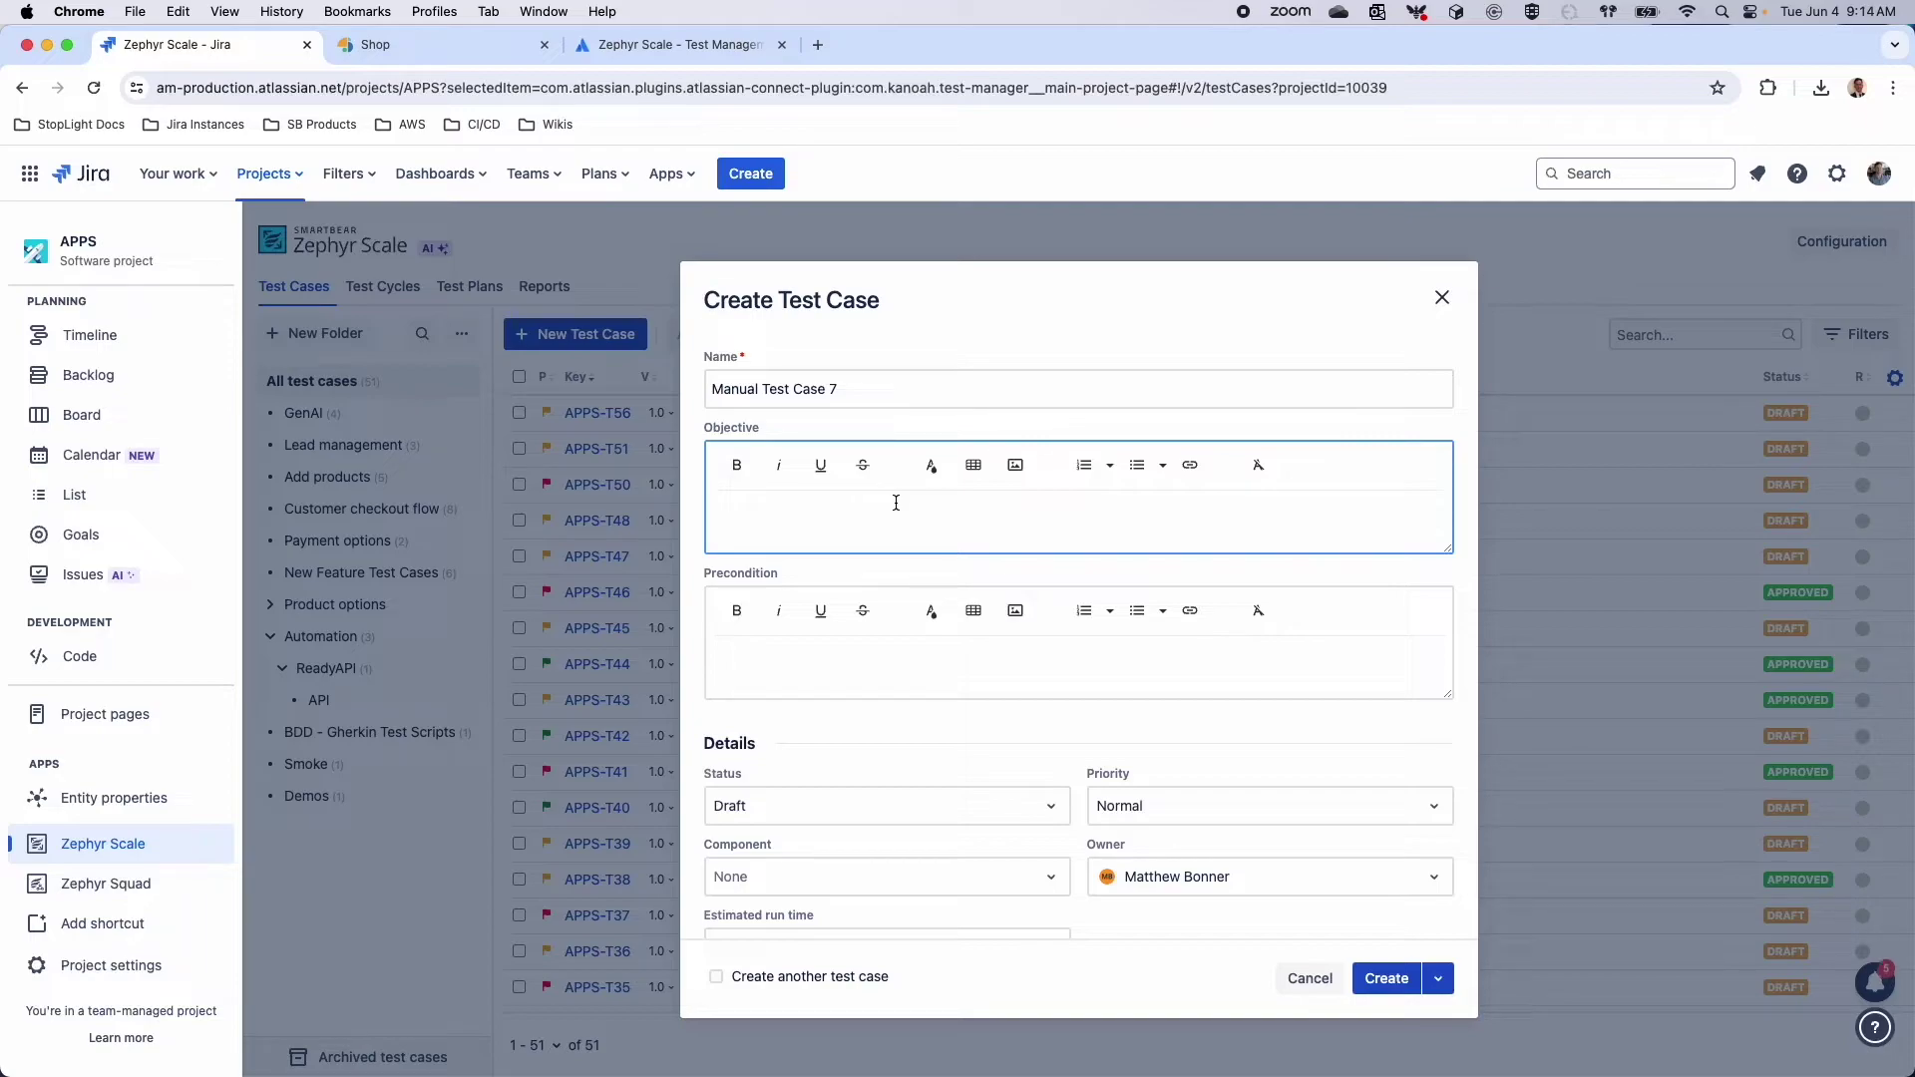
Review the status, priority and component choices, keeping Normal priority and no component
scroll(886, 518, "down", 5)
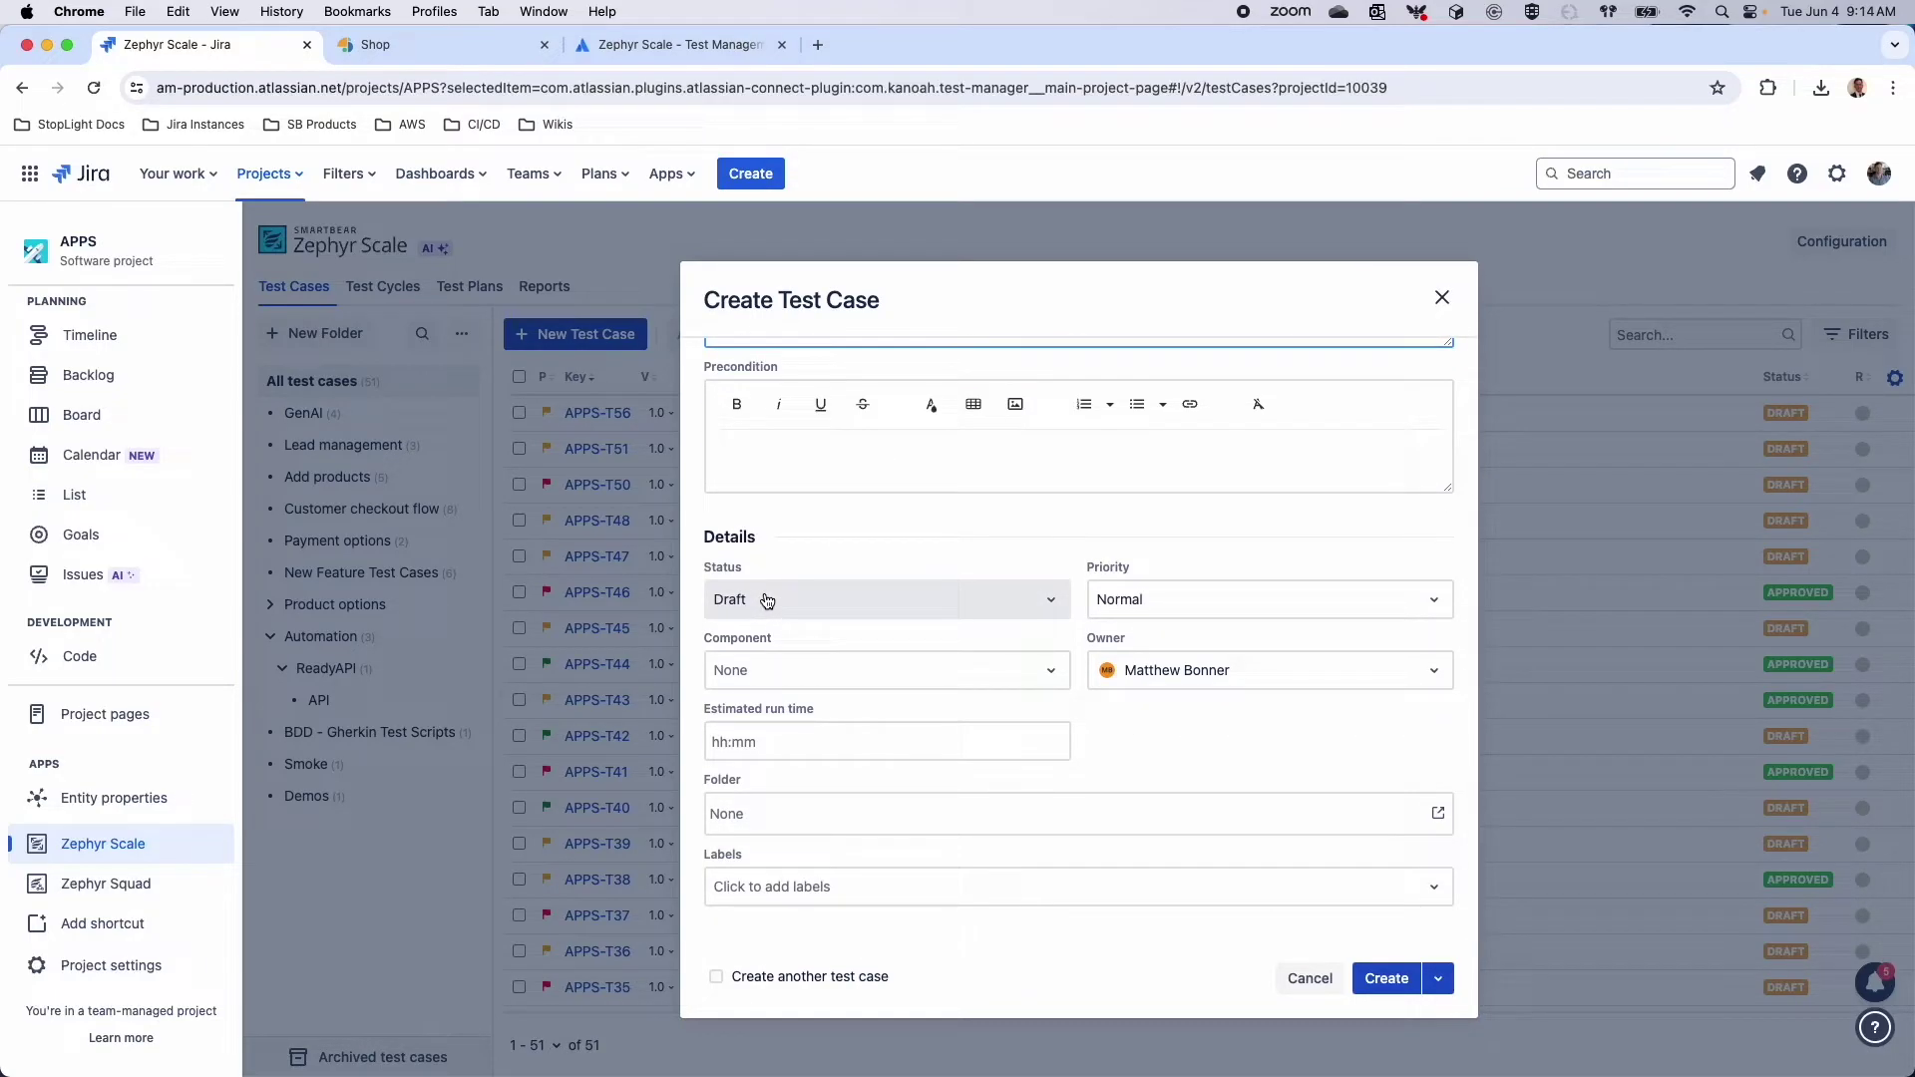
left_click(1010, 607)
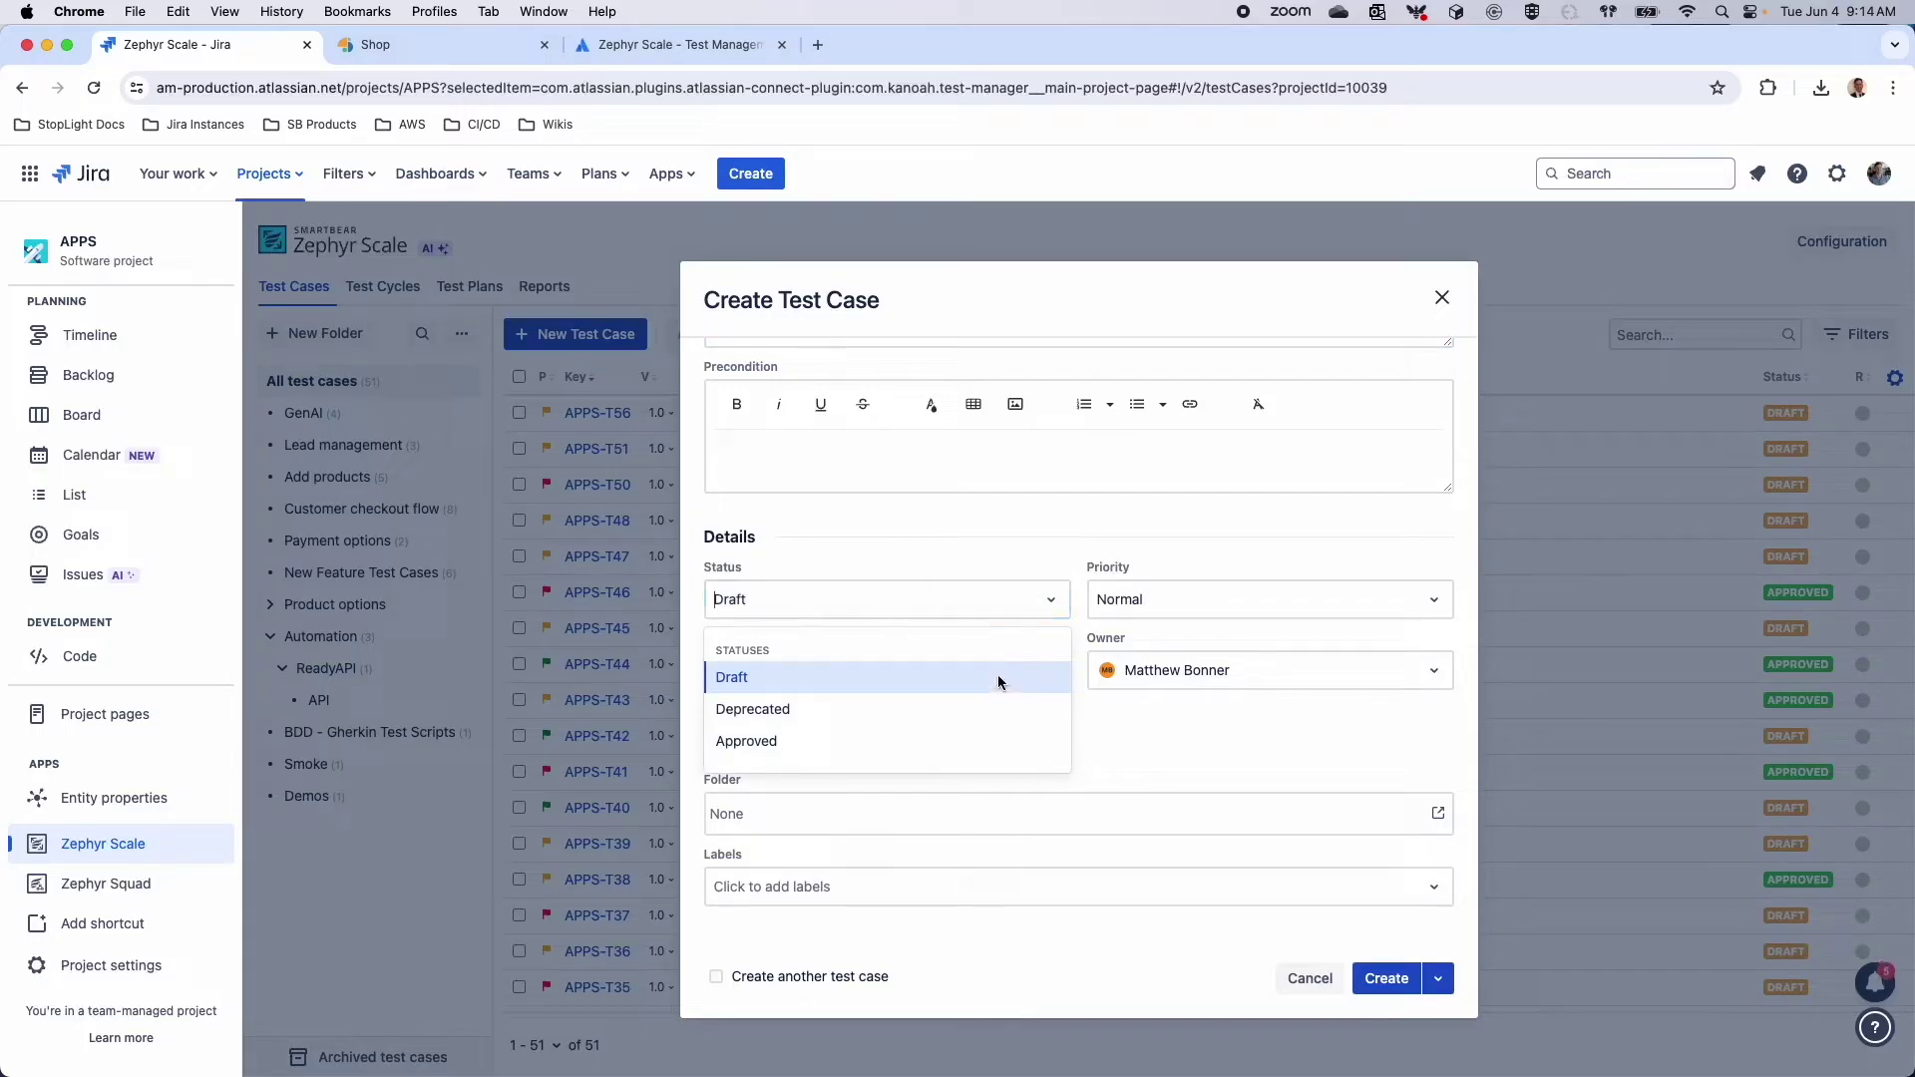
left_click(1290, 599)
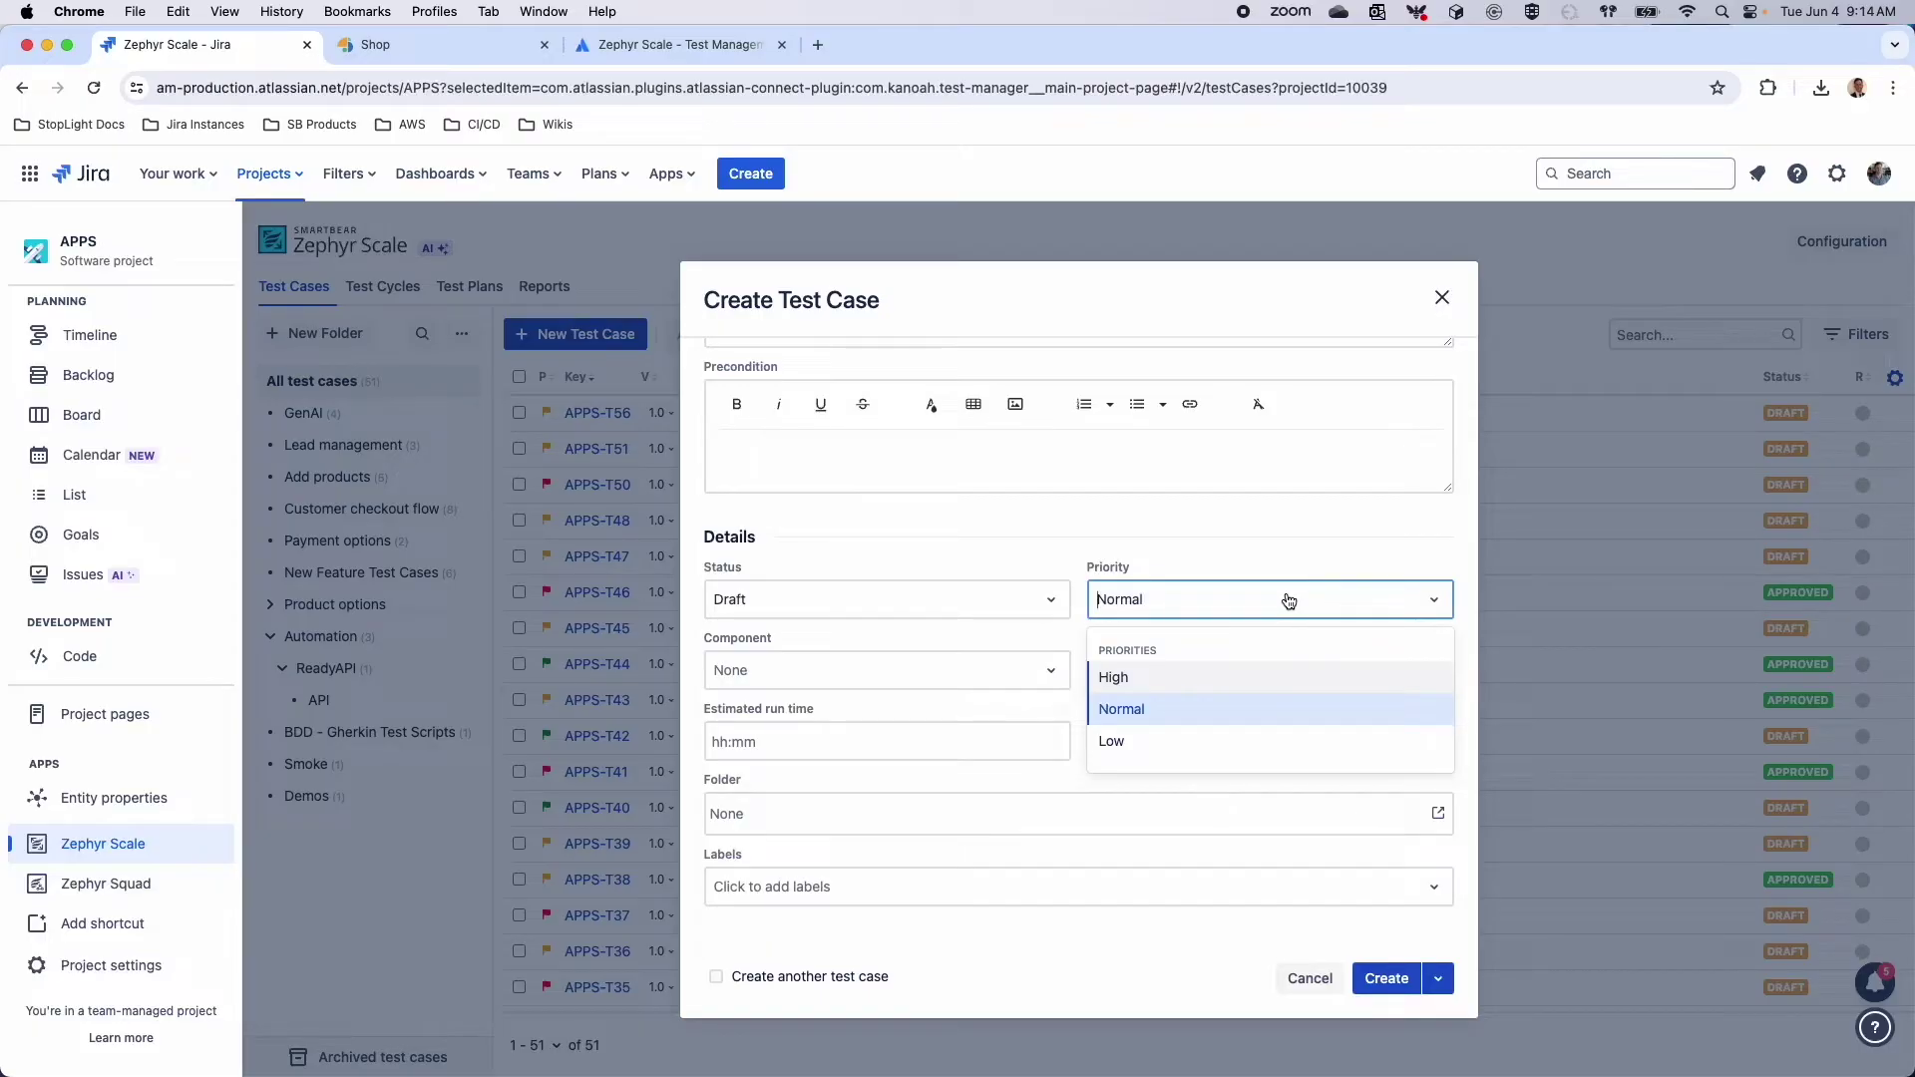
left_click(1014, 519)
left_click(932, 669)
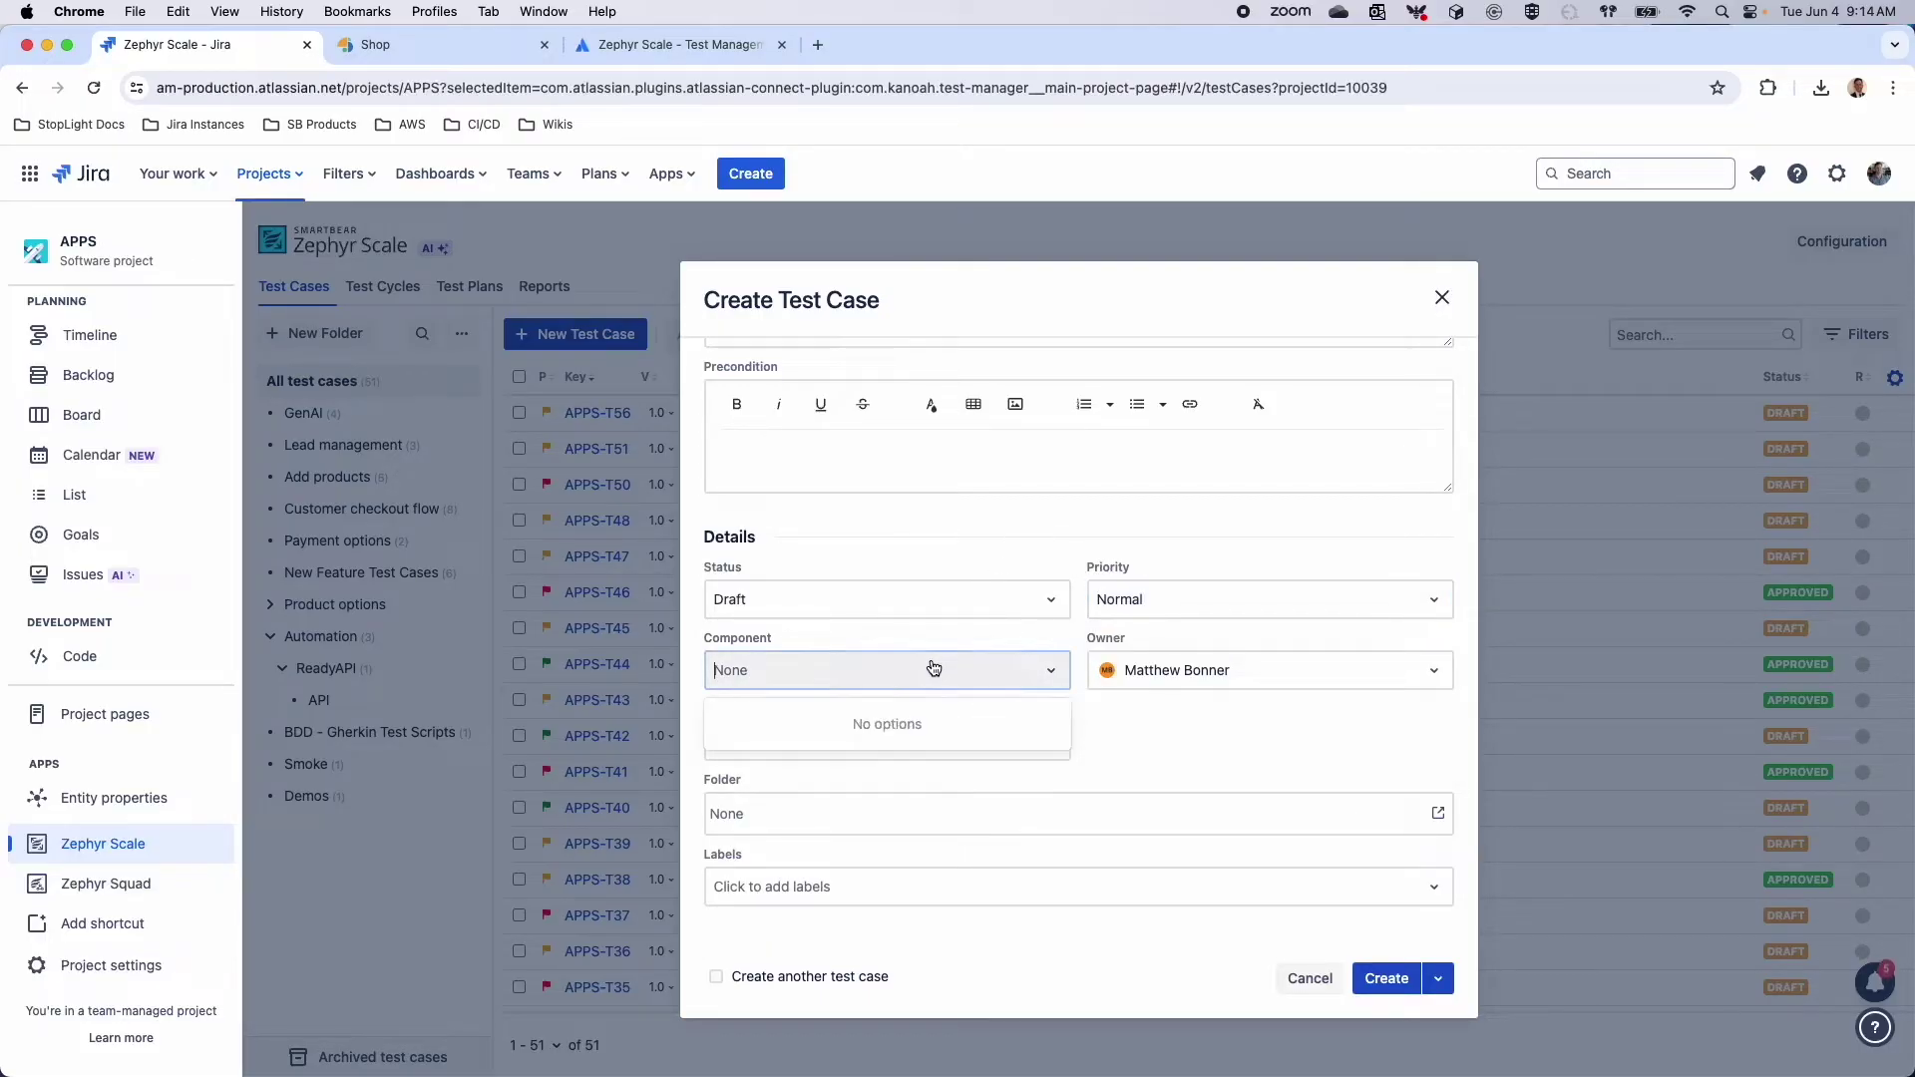
left_click(933, 668)
left_click(837, 750)
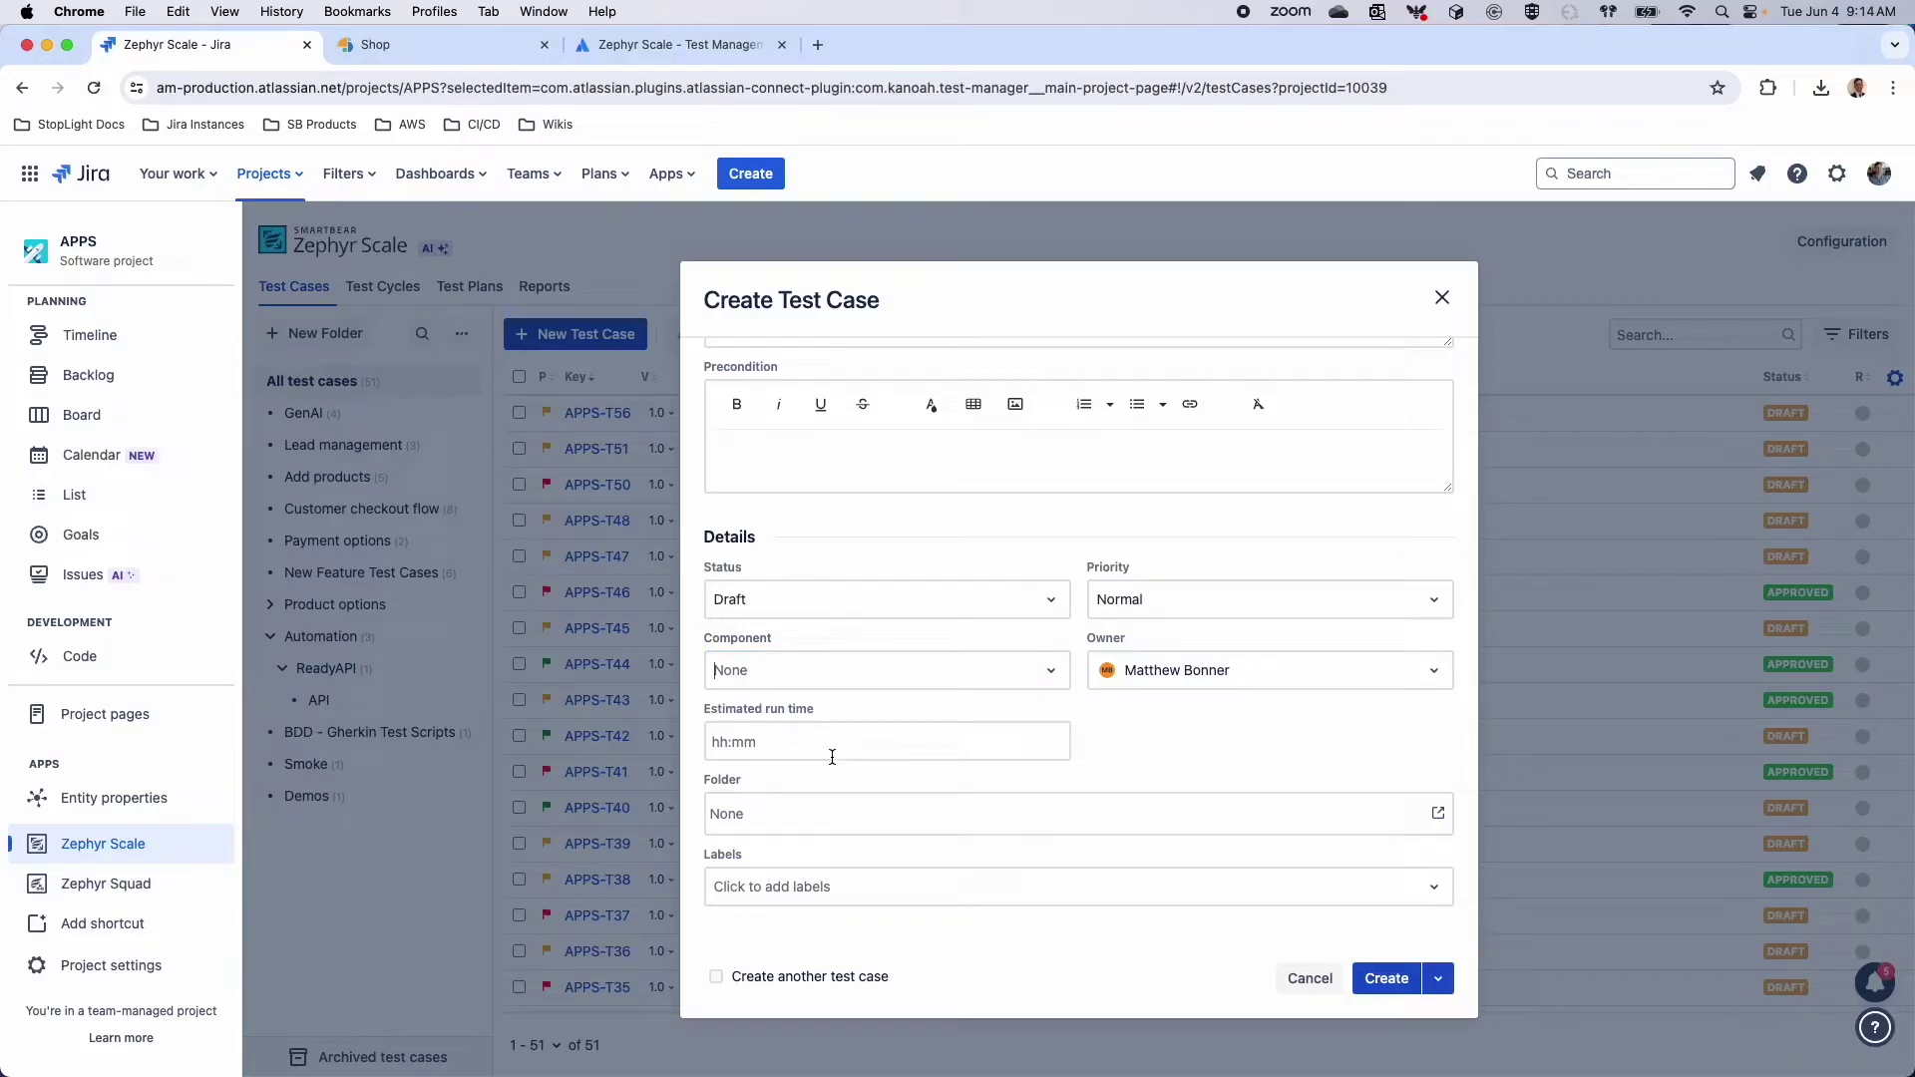
Put it in the Payment options folder, add the Manual label, and choose create then edit
left_click(804, 813)
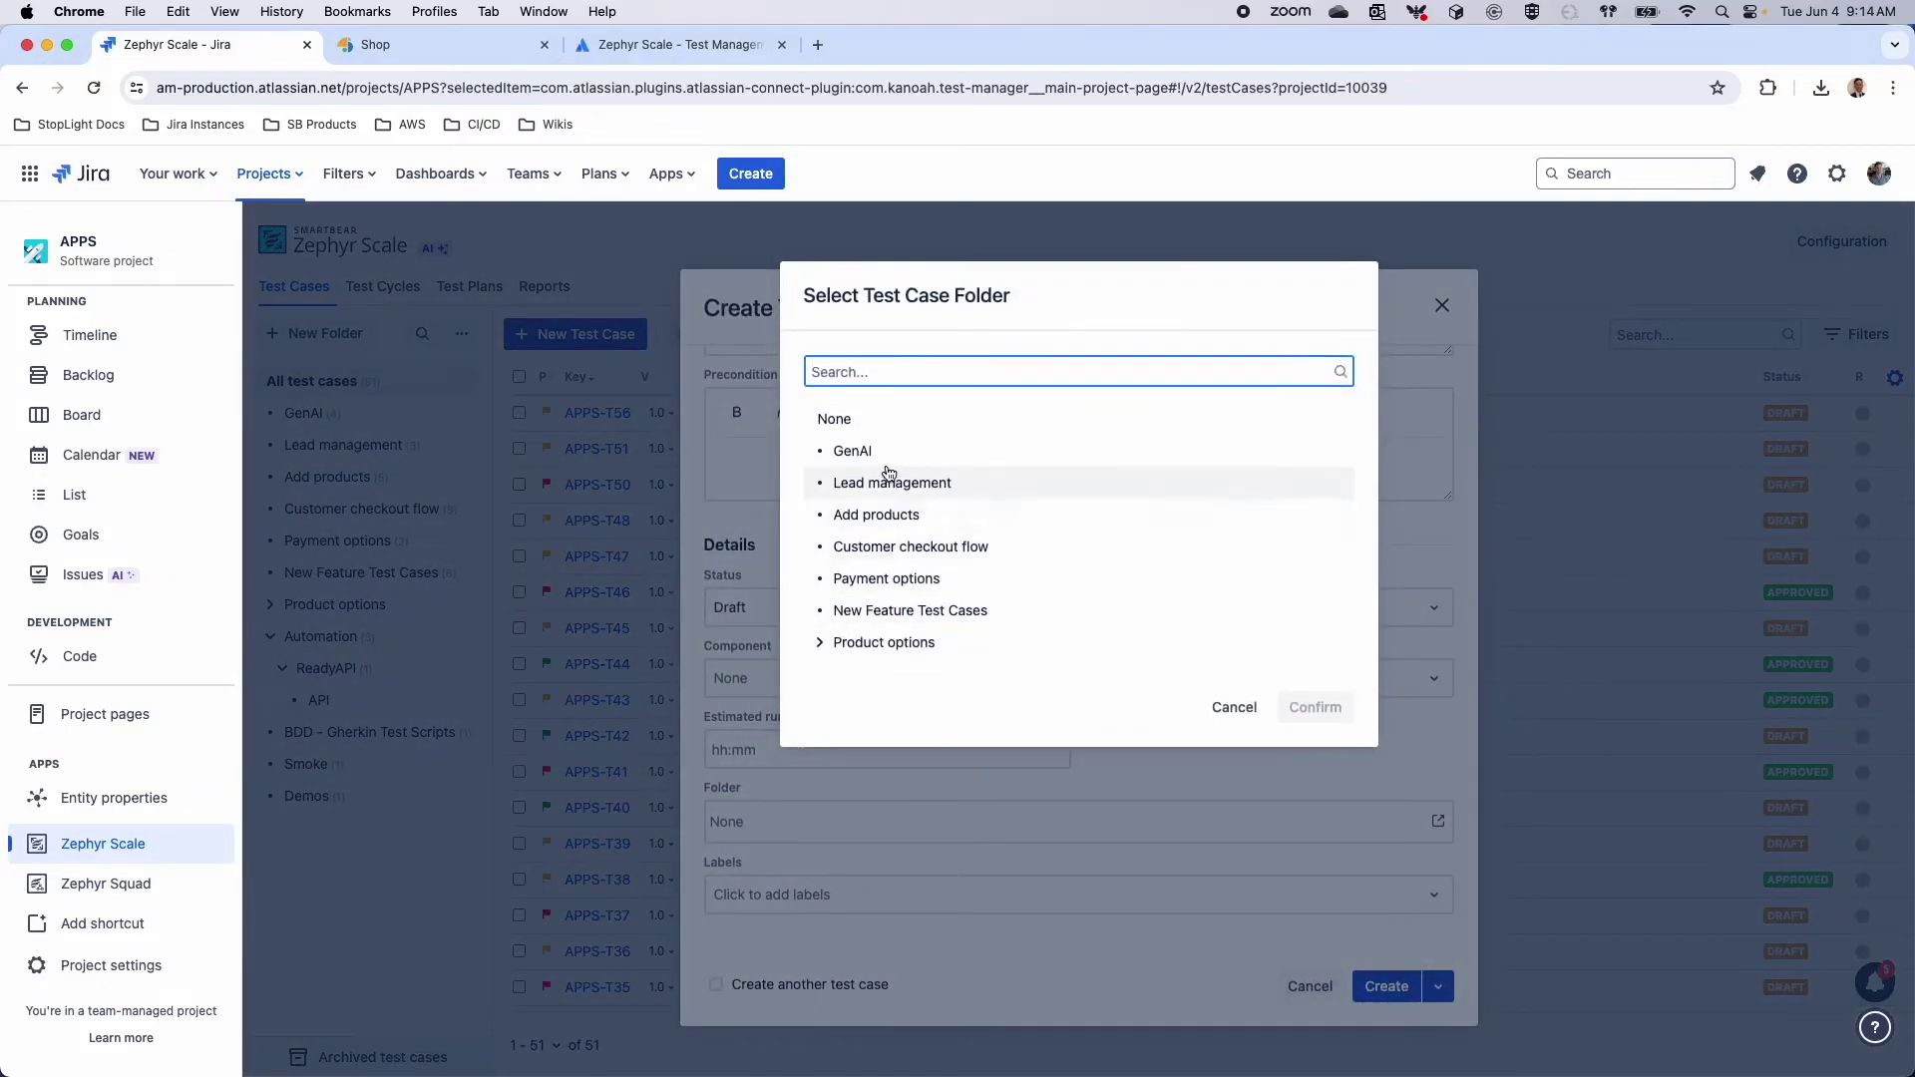
left_click(910, 578)
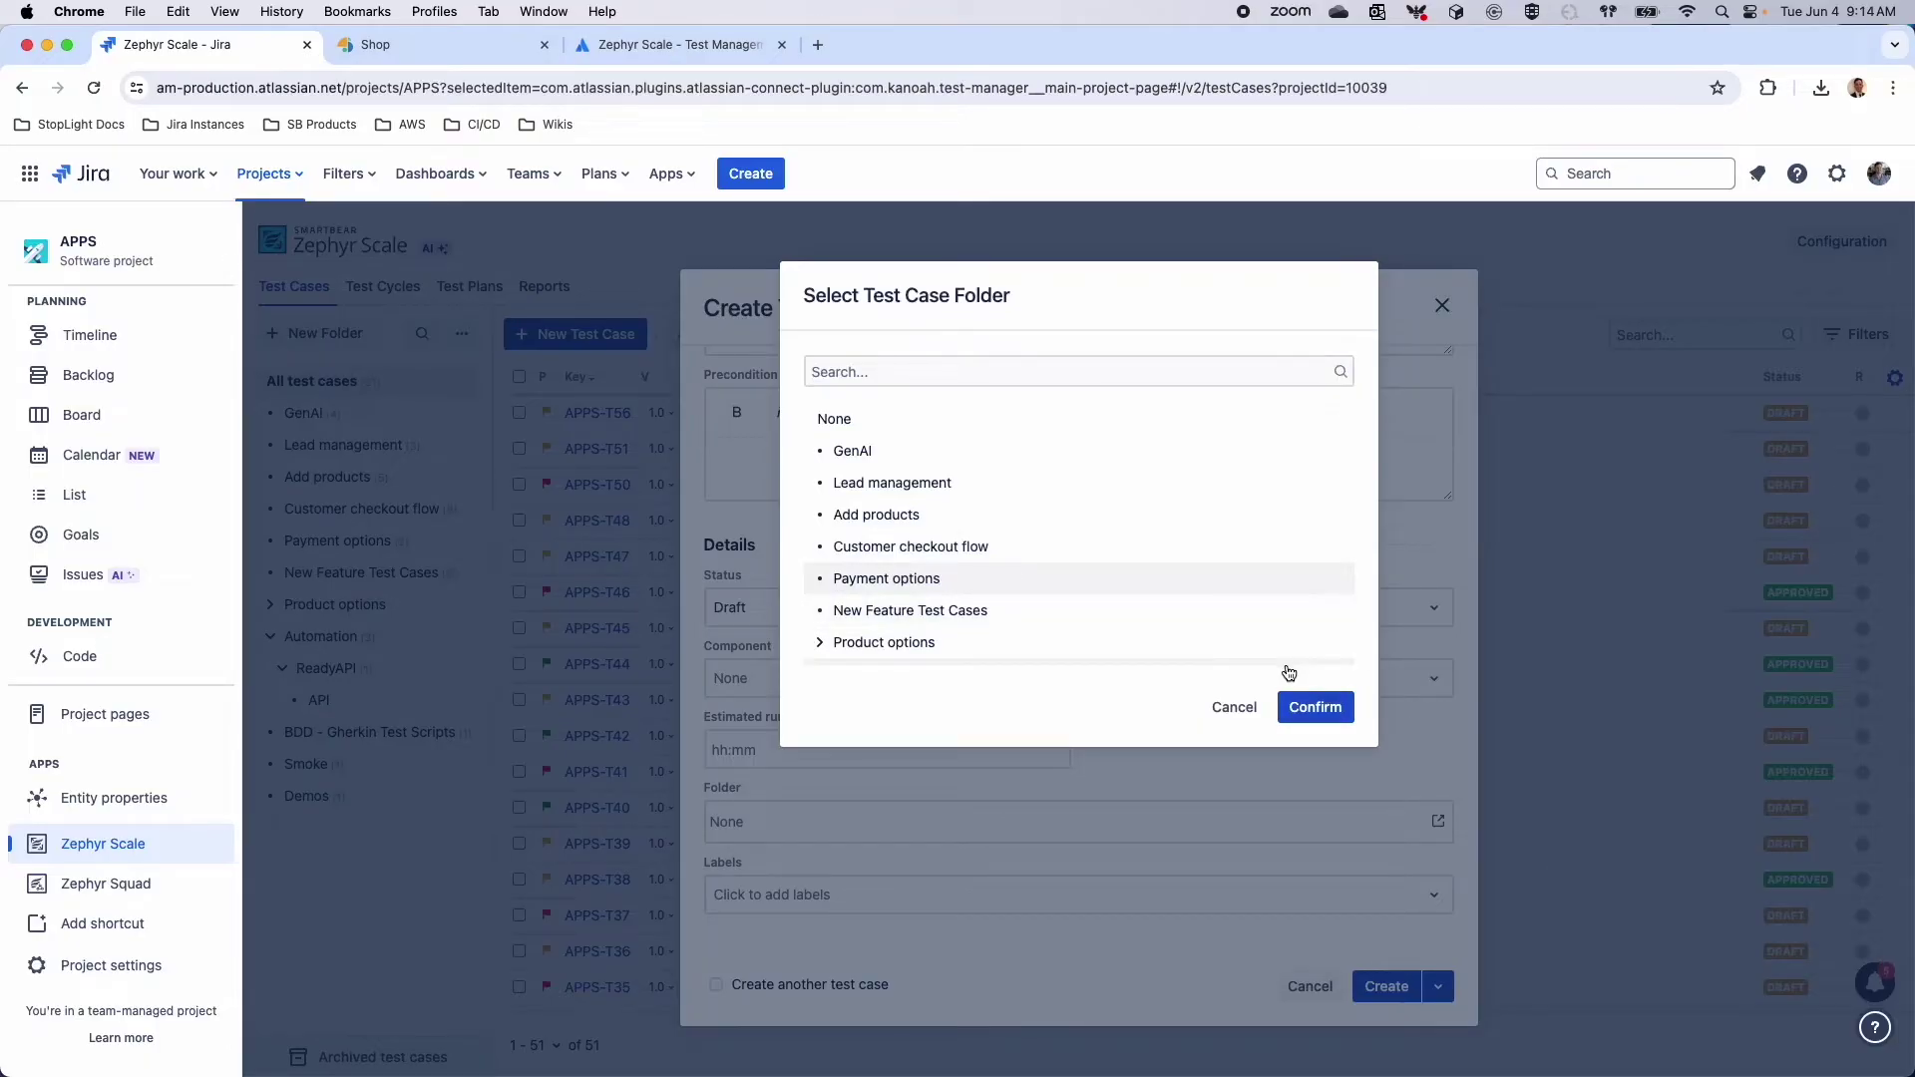
left_click(1308, 708)
left_click(775, 888)
type("Manual")
left_click(769, 940)
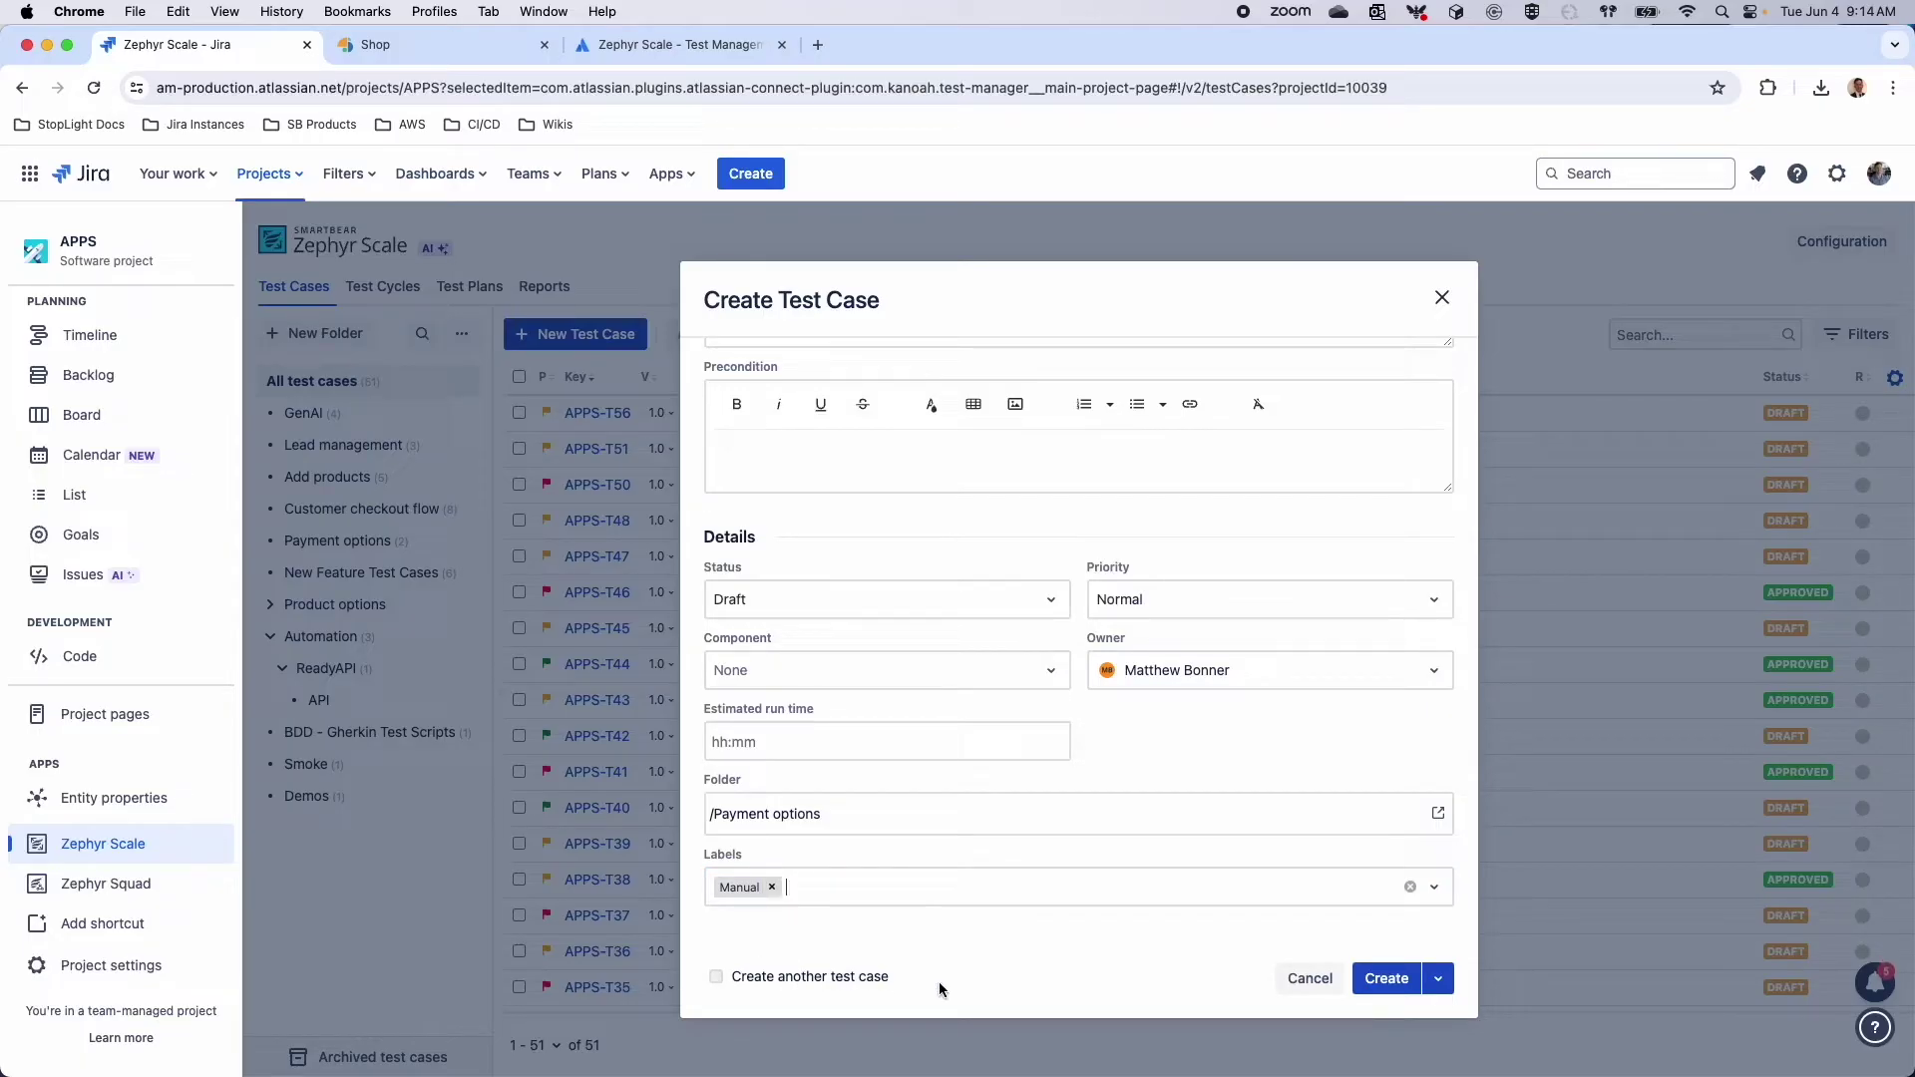
left_click(1438, 981)
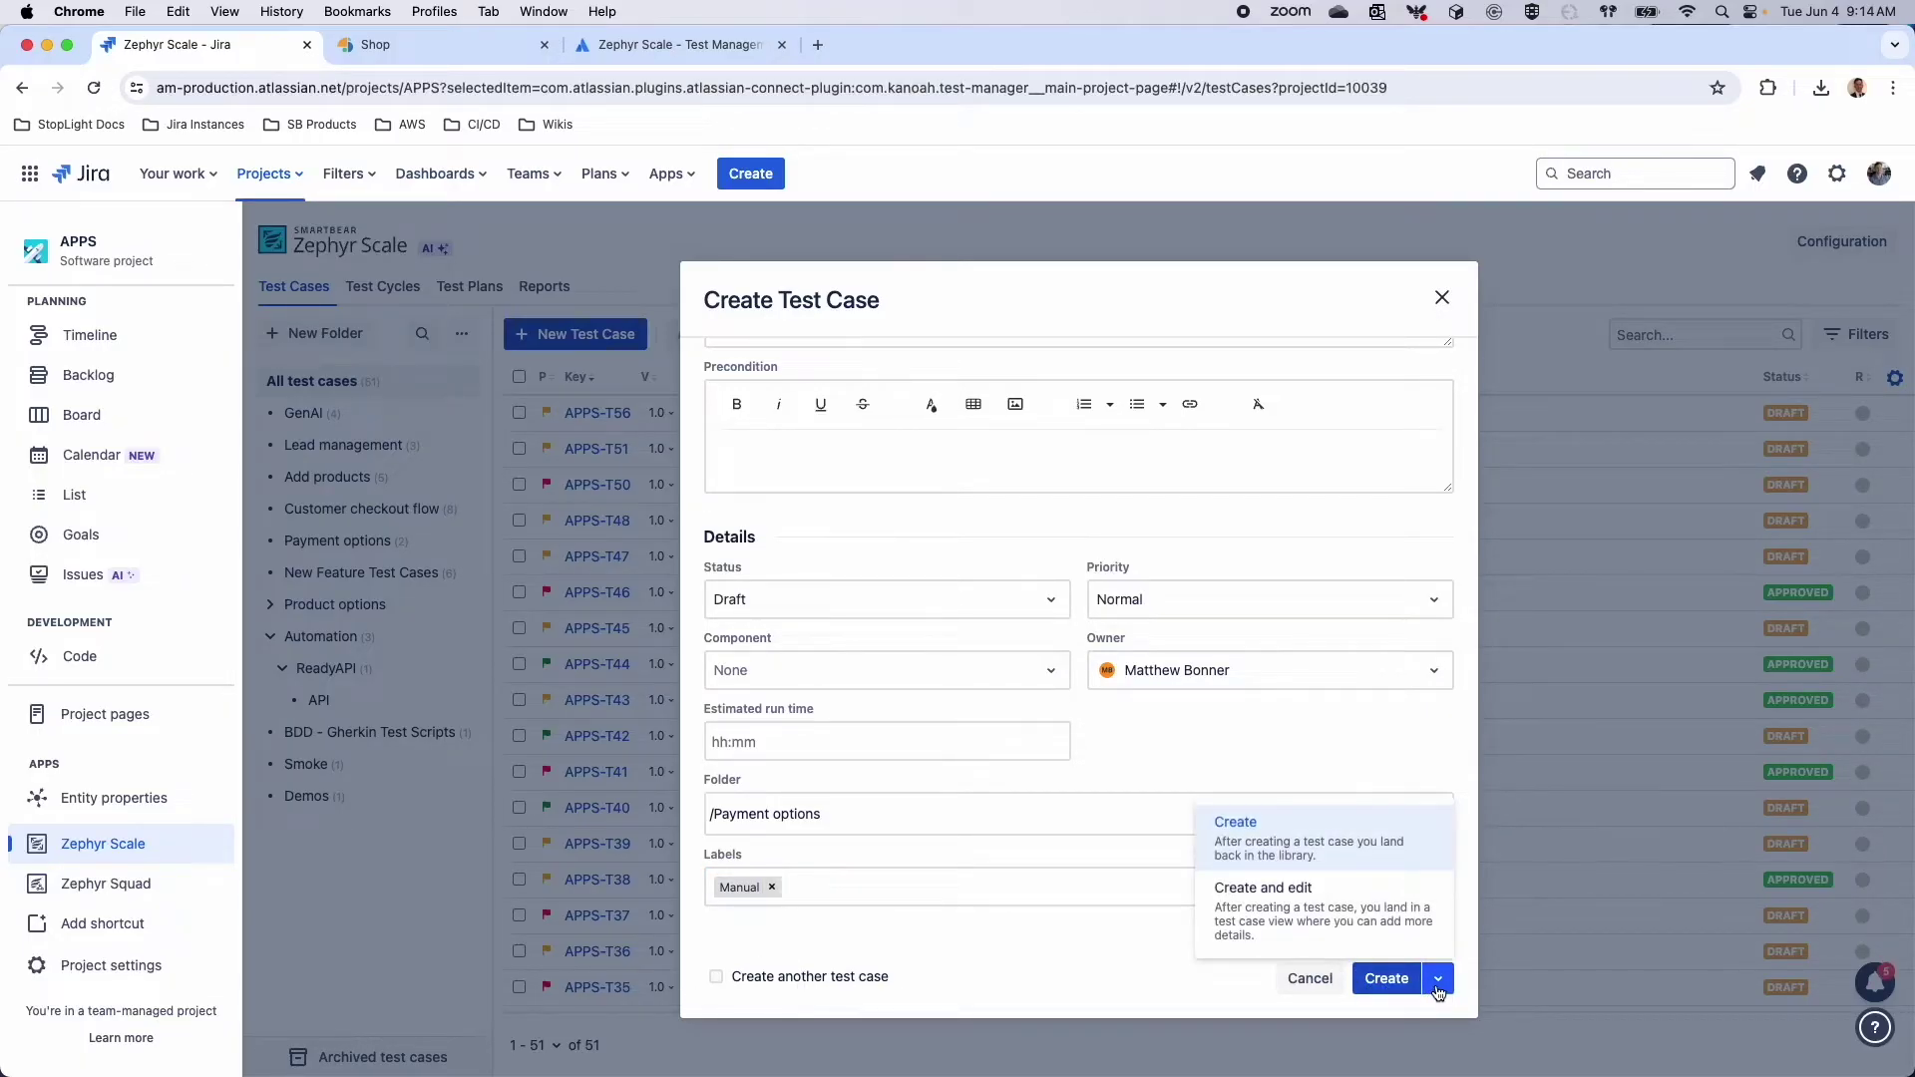
left_click(1394, 922)
Submit test case APPS-T57, save its details, and go back to the test case list
left_click(1377, 978)
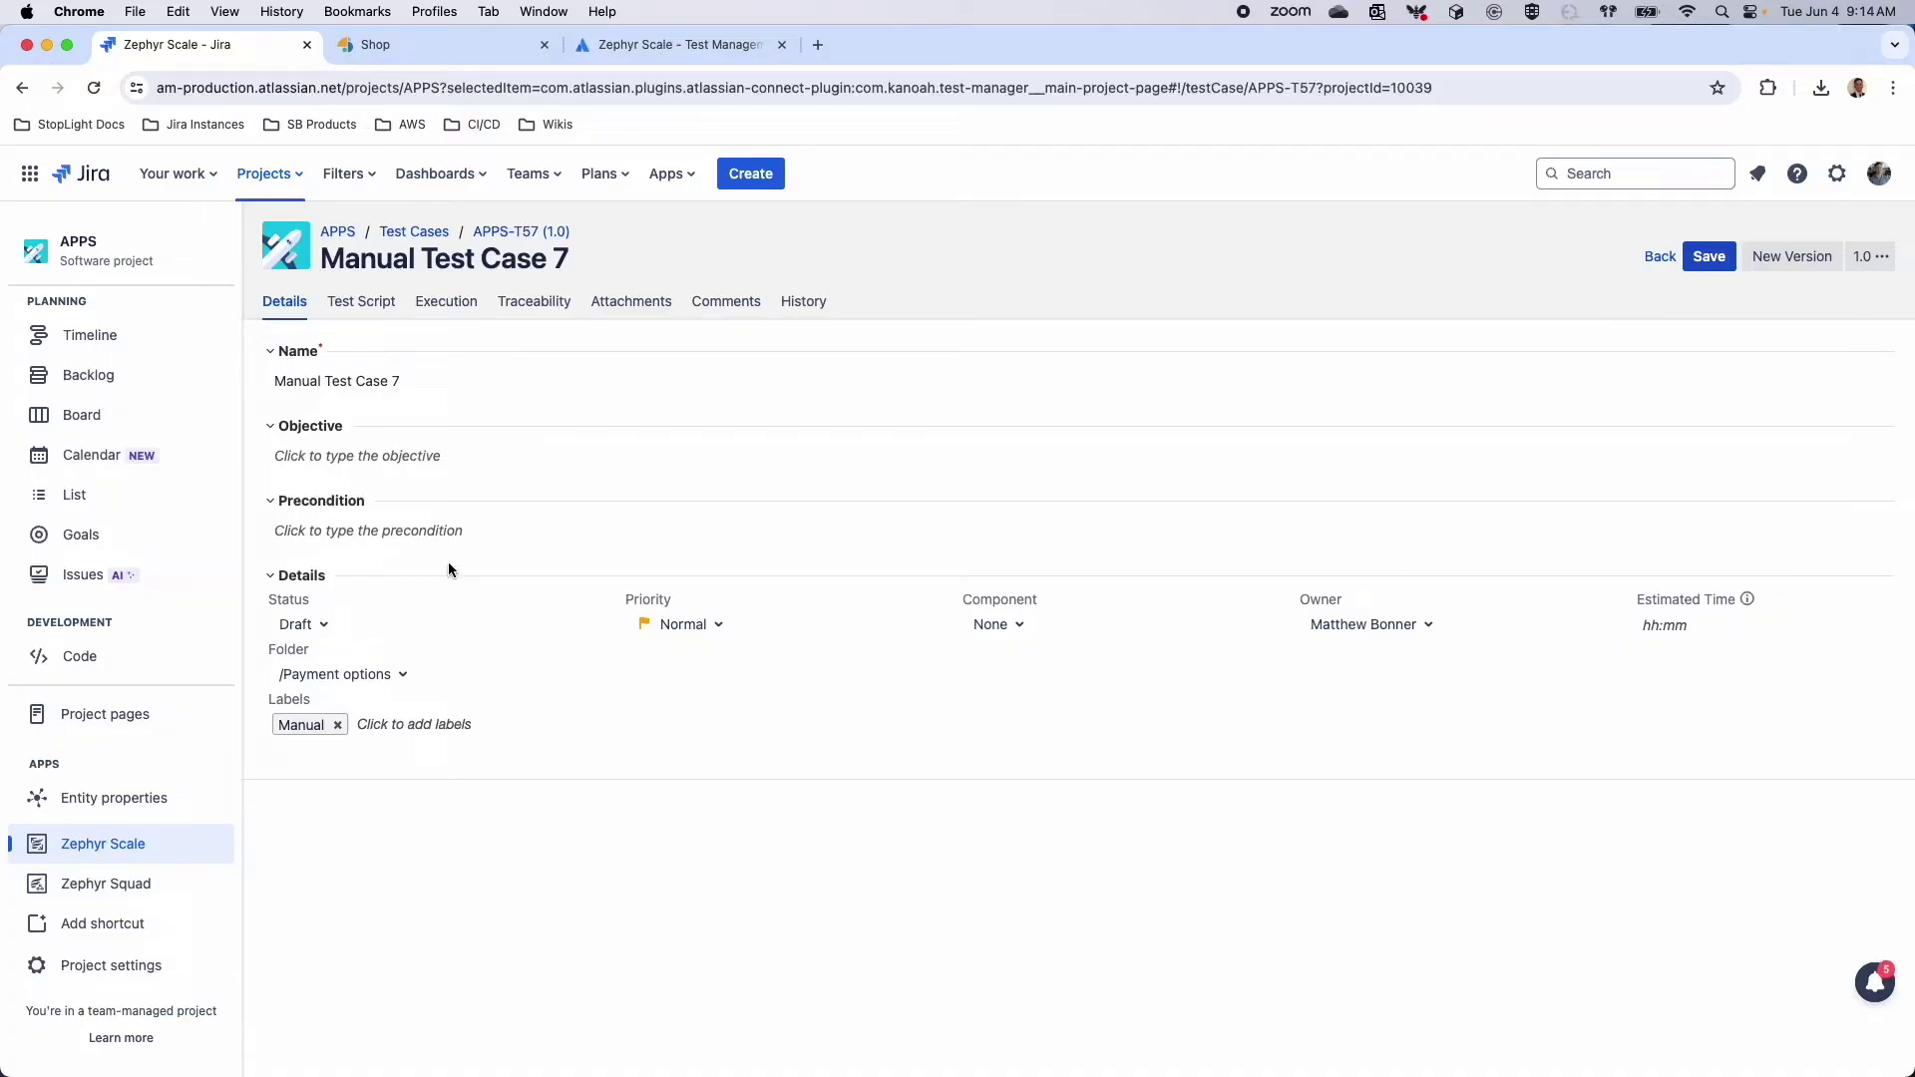
left_click(1695, 259)
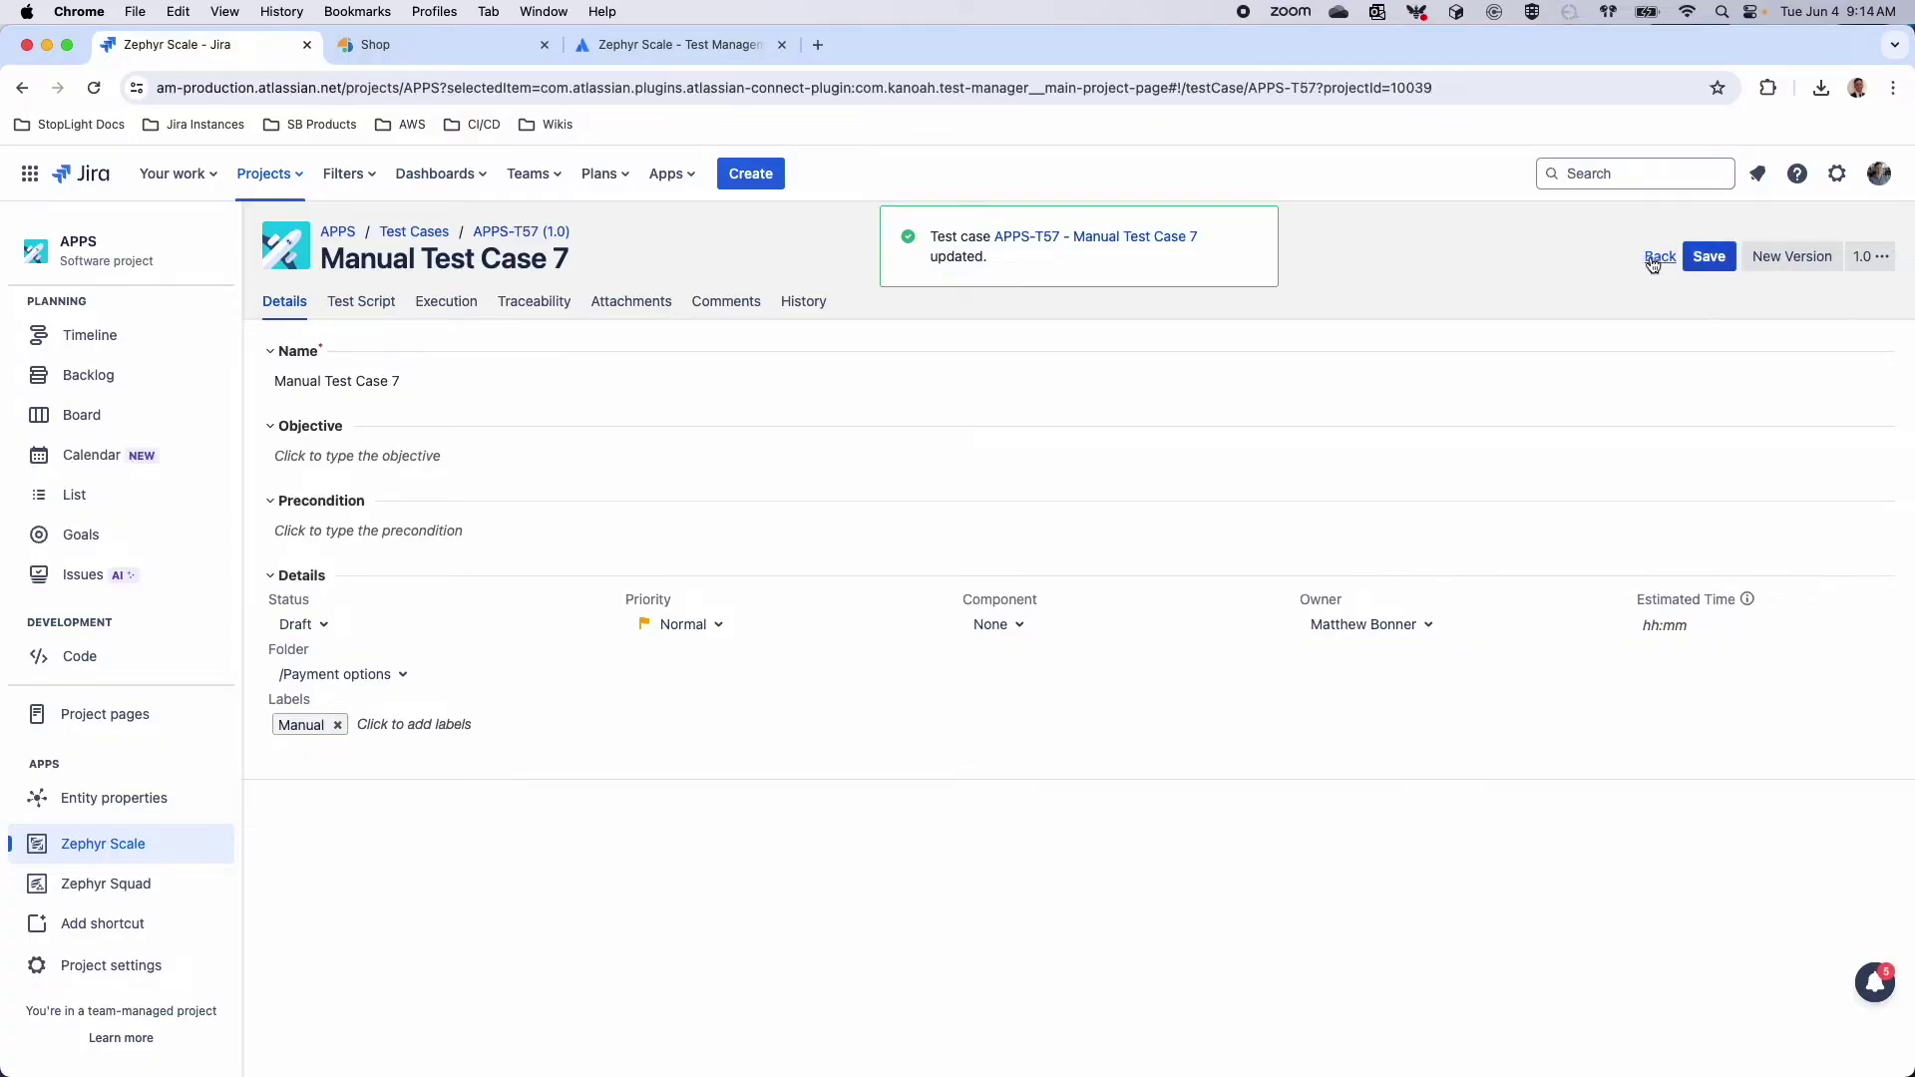
left_click(1655, 256)
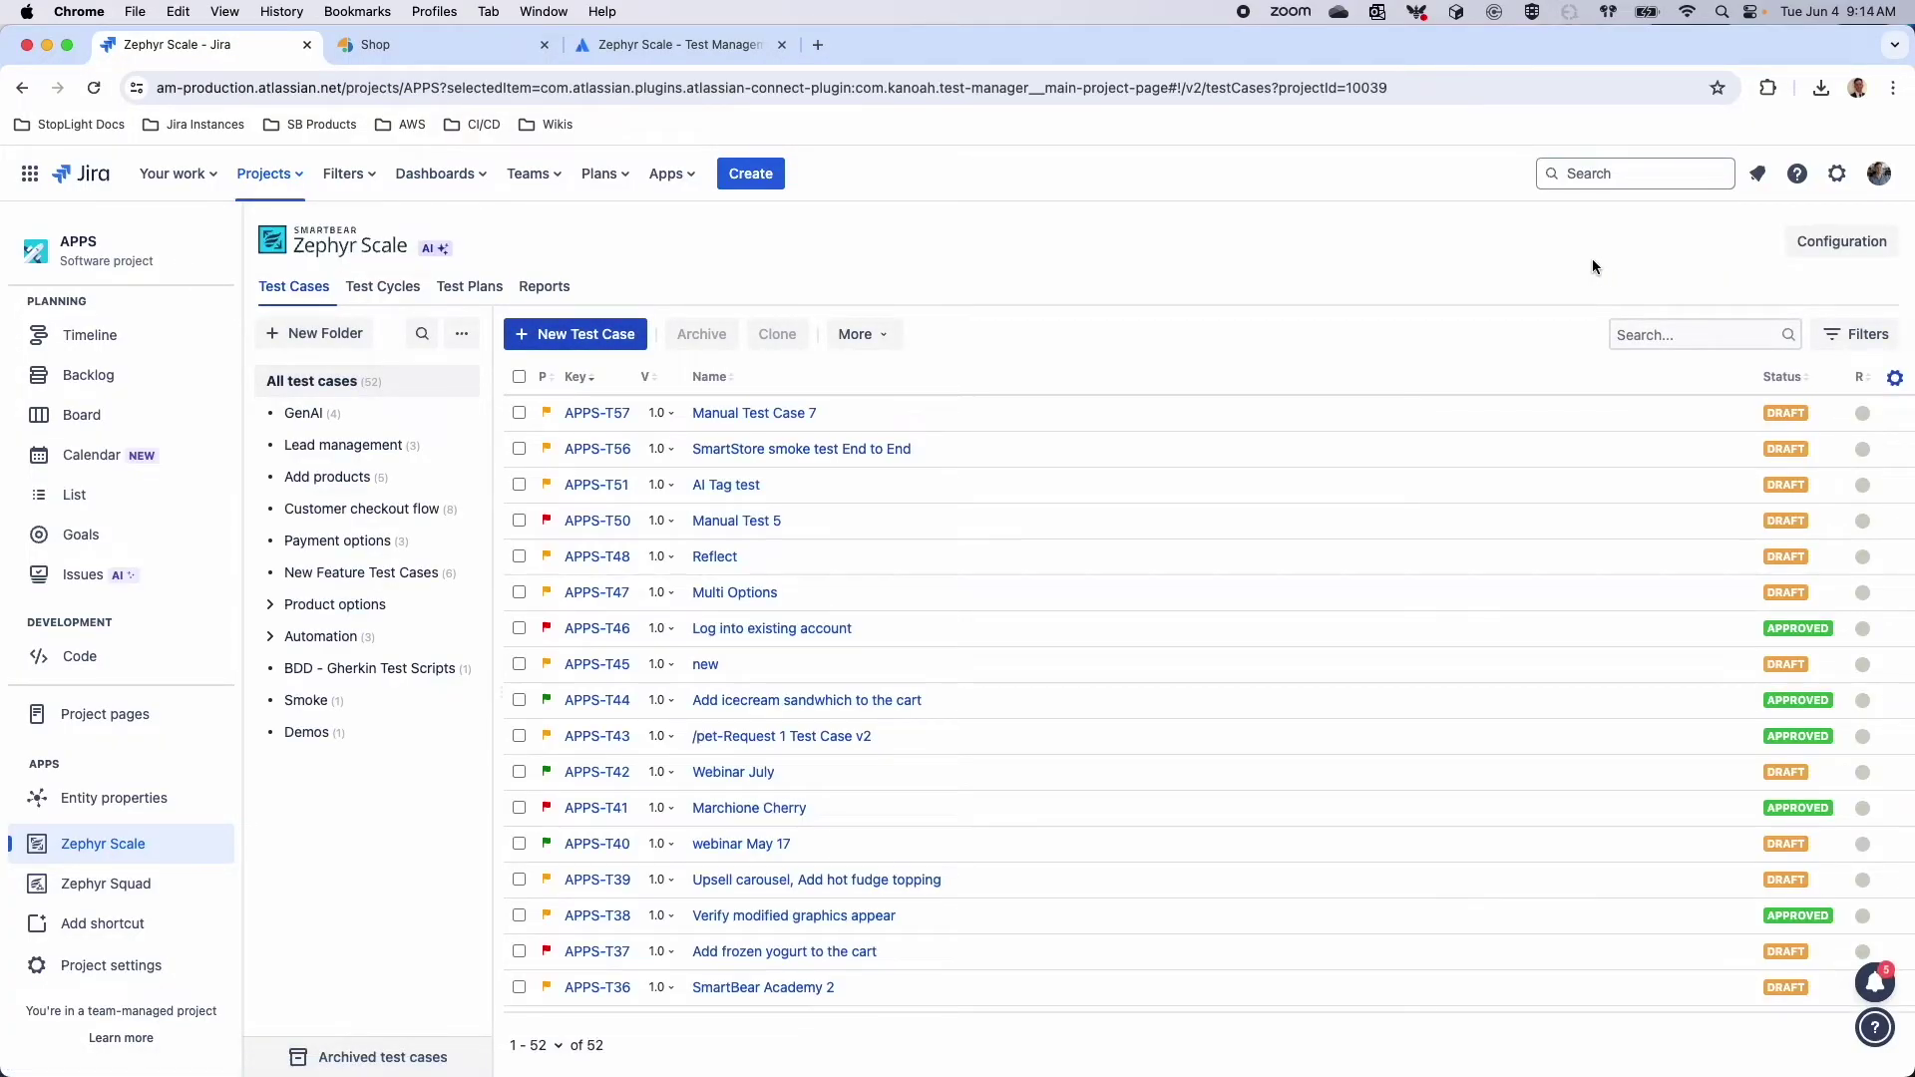
In Configuration, view the Test Execution and then the empty Test Cases custom fields pages
left_click(1824, 251)
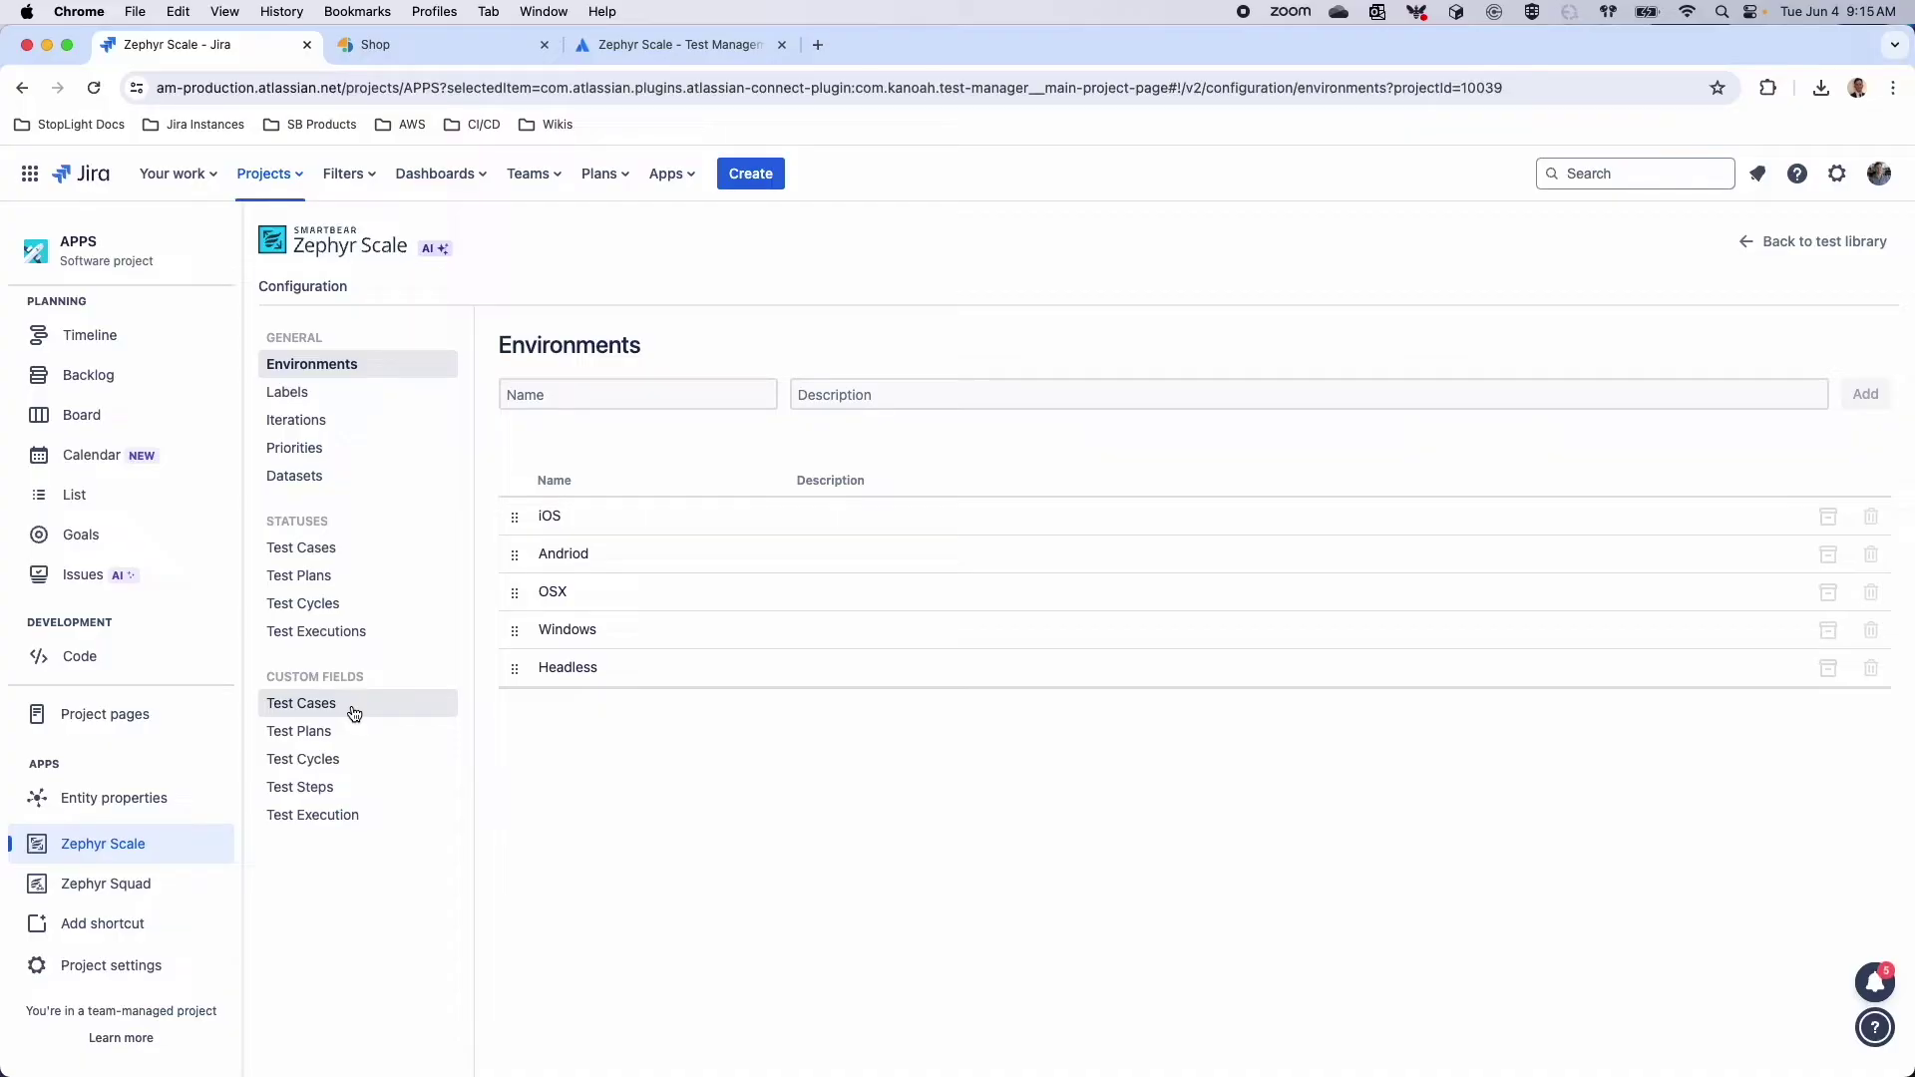
left_click(329, 815)
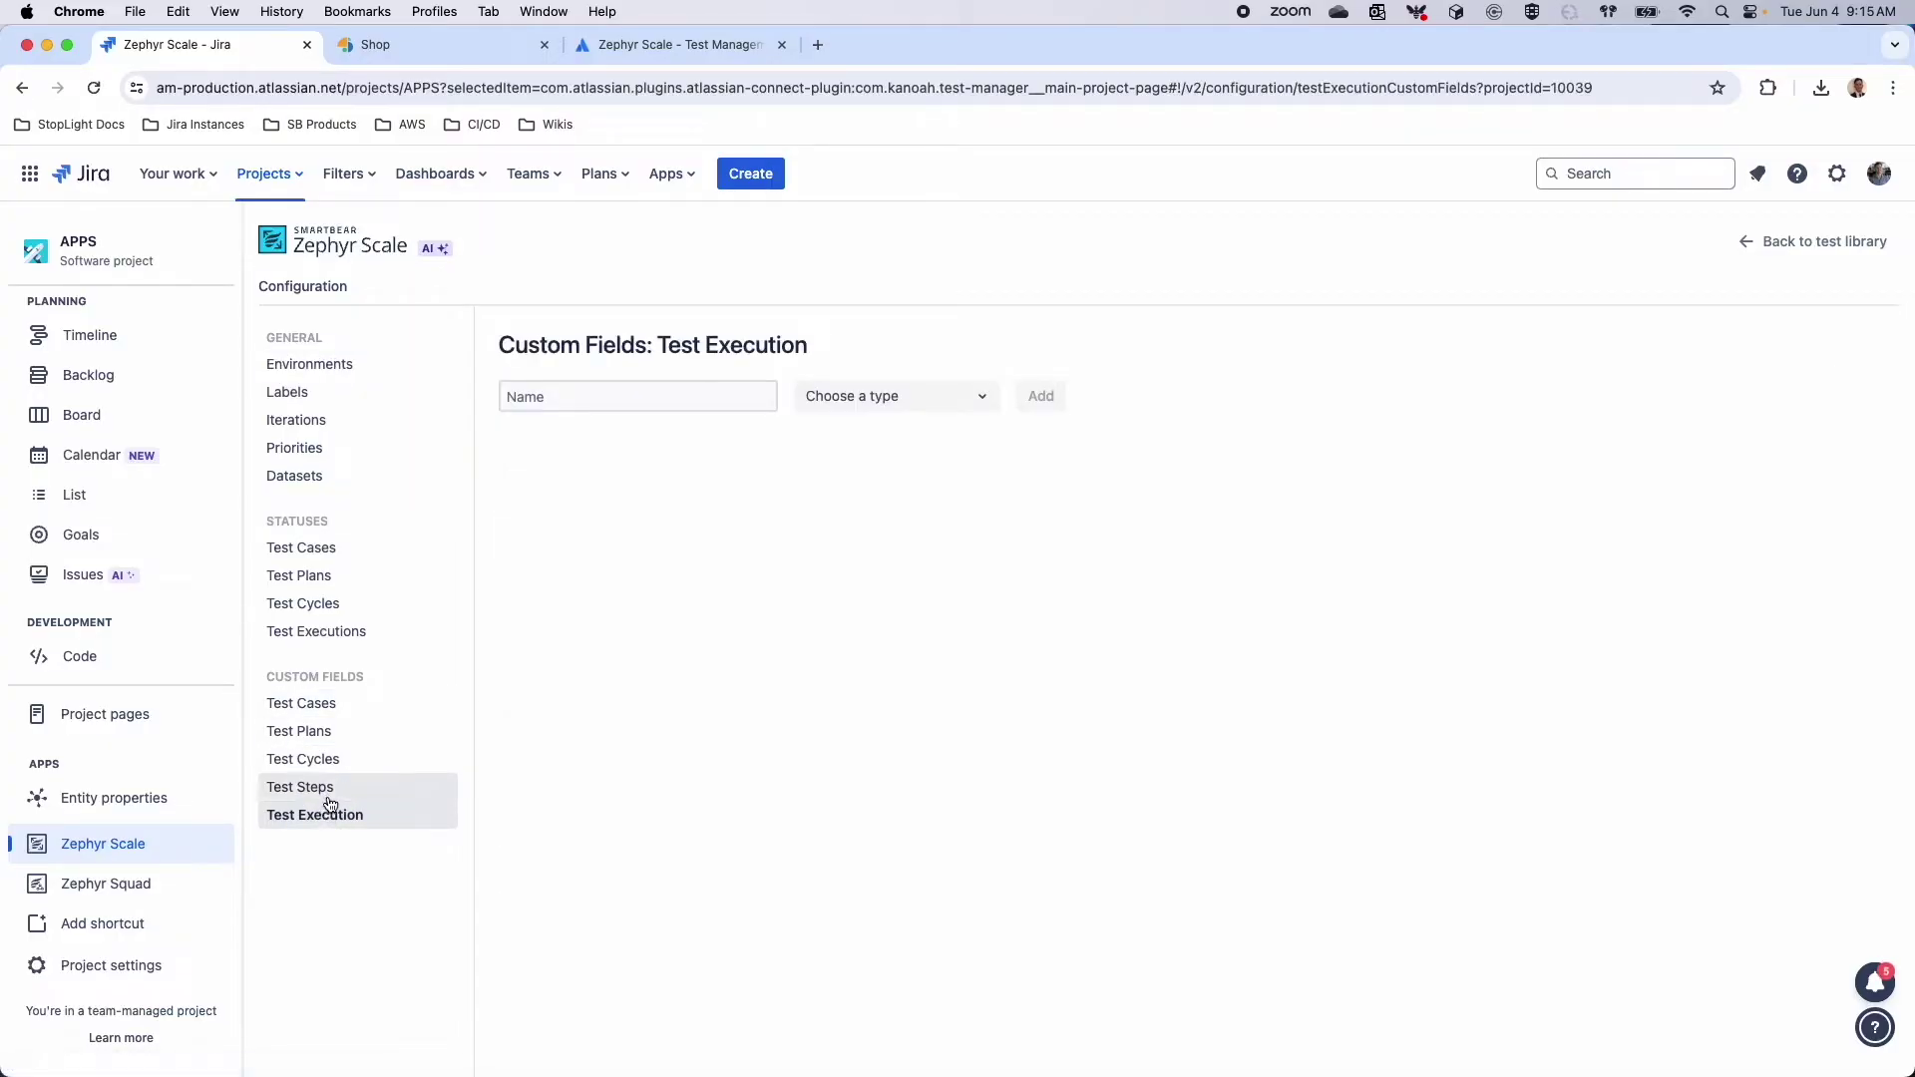
left_click(359, 709)
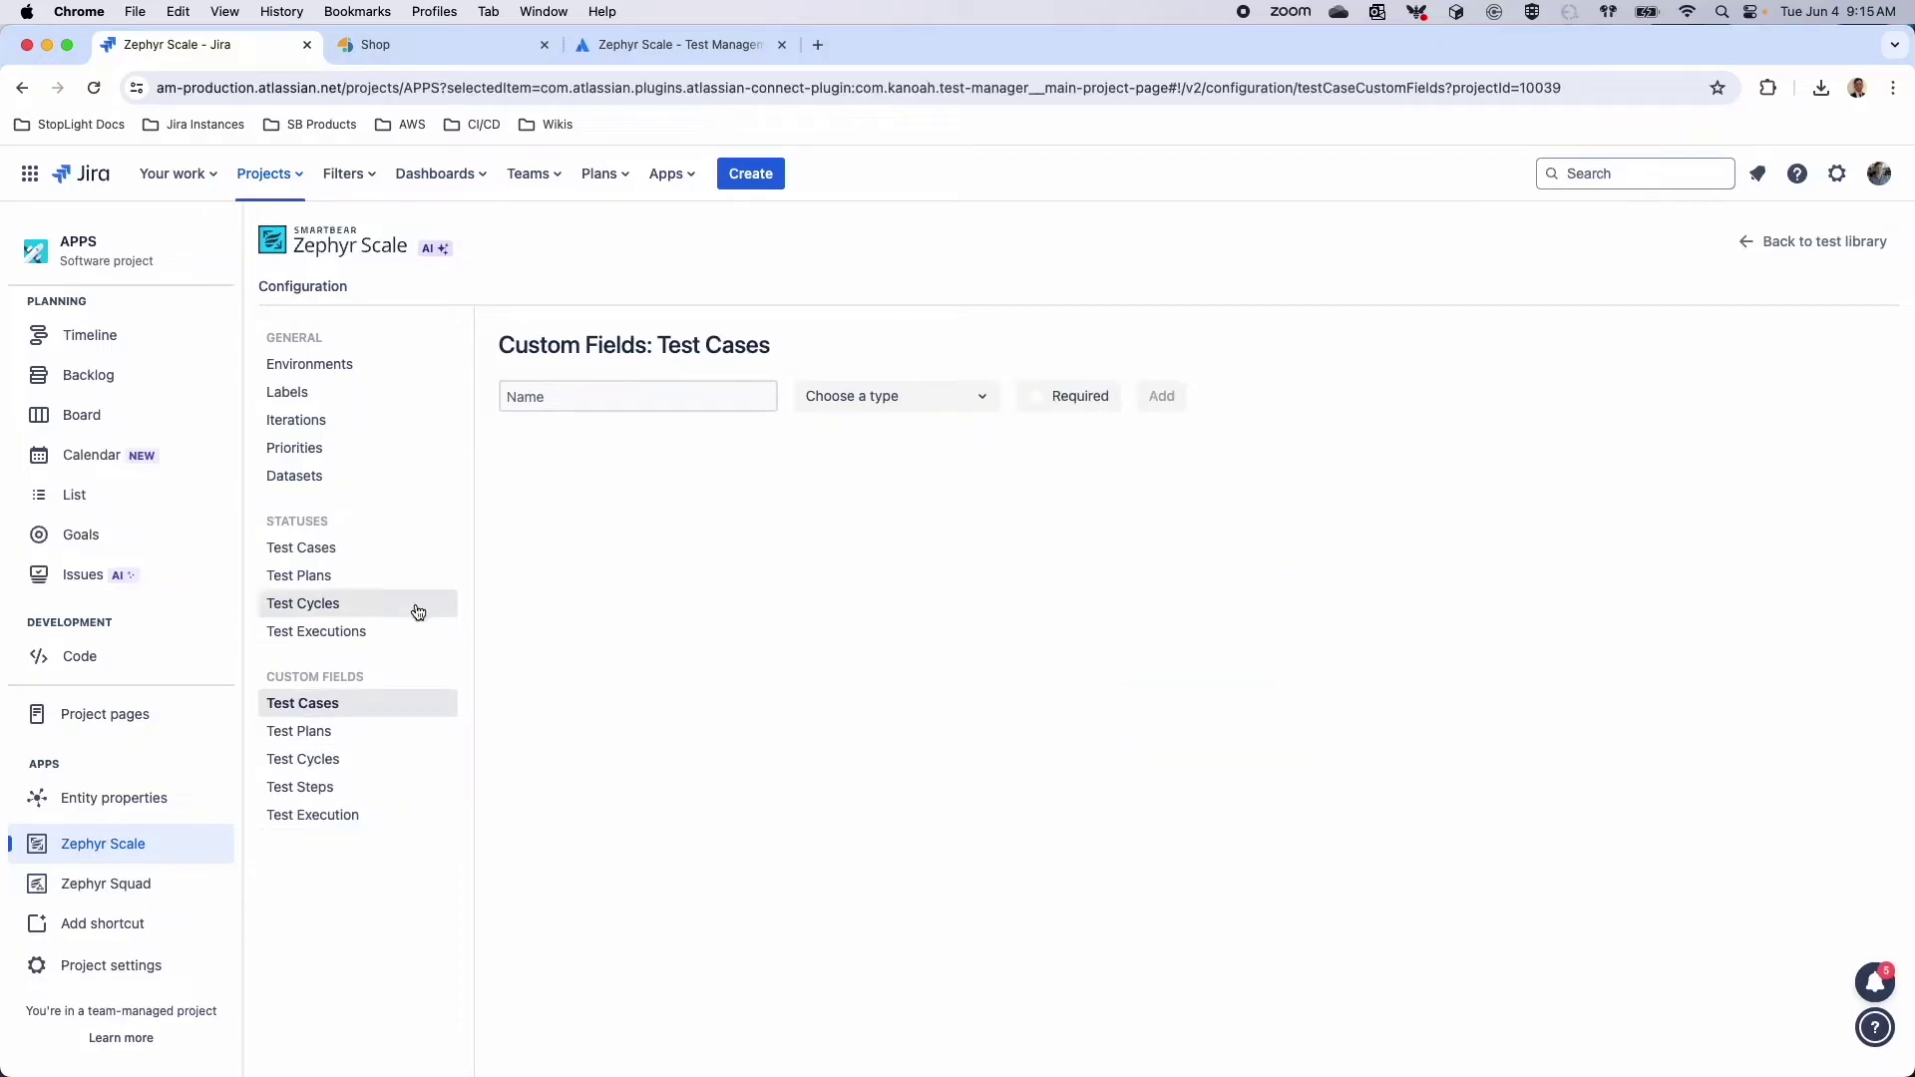
left_click(553, 393)
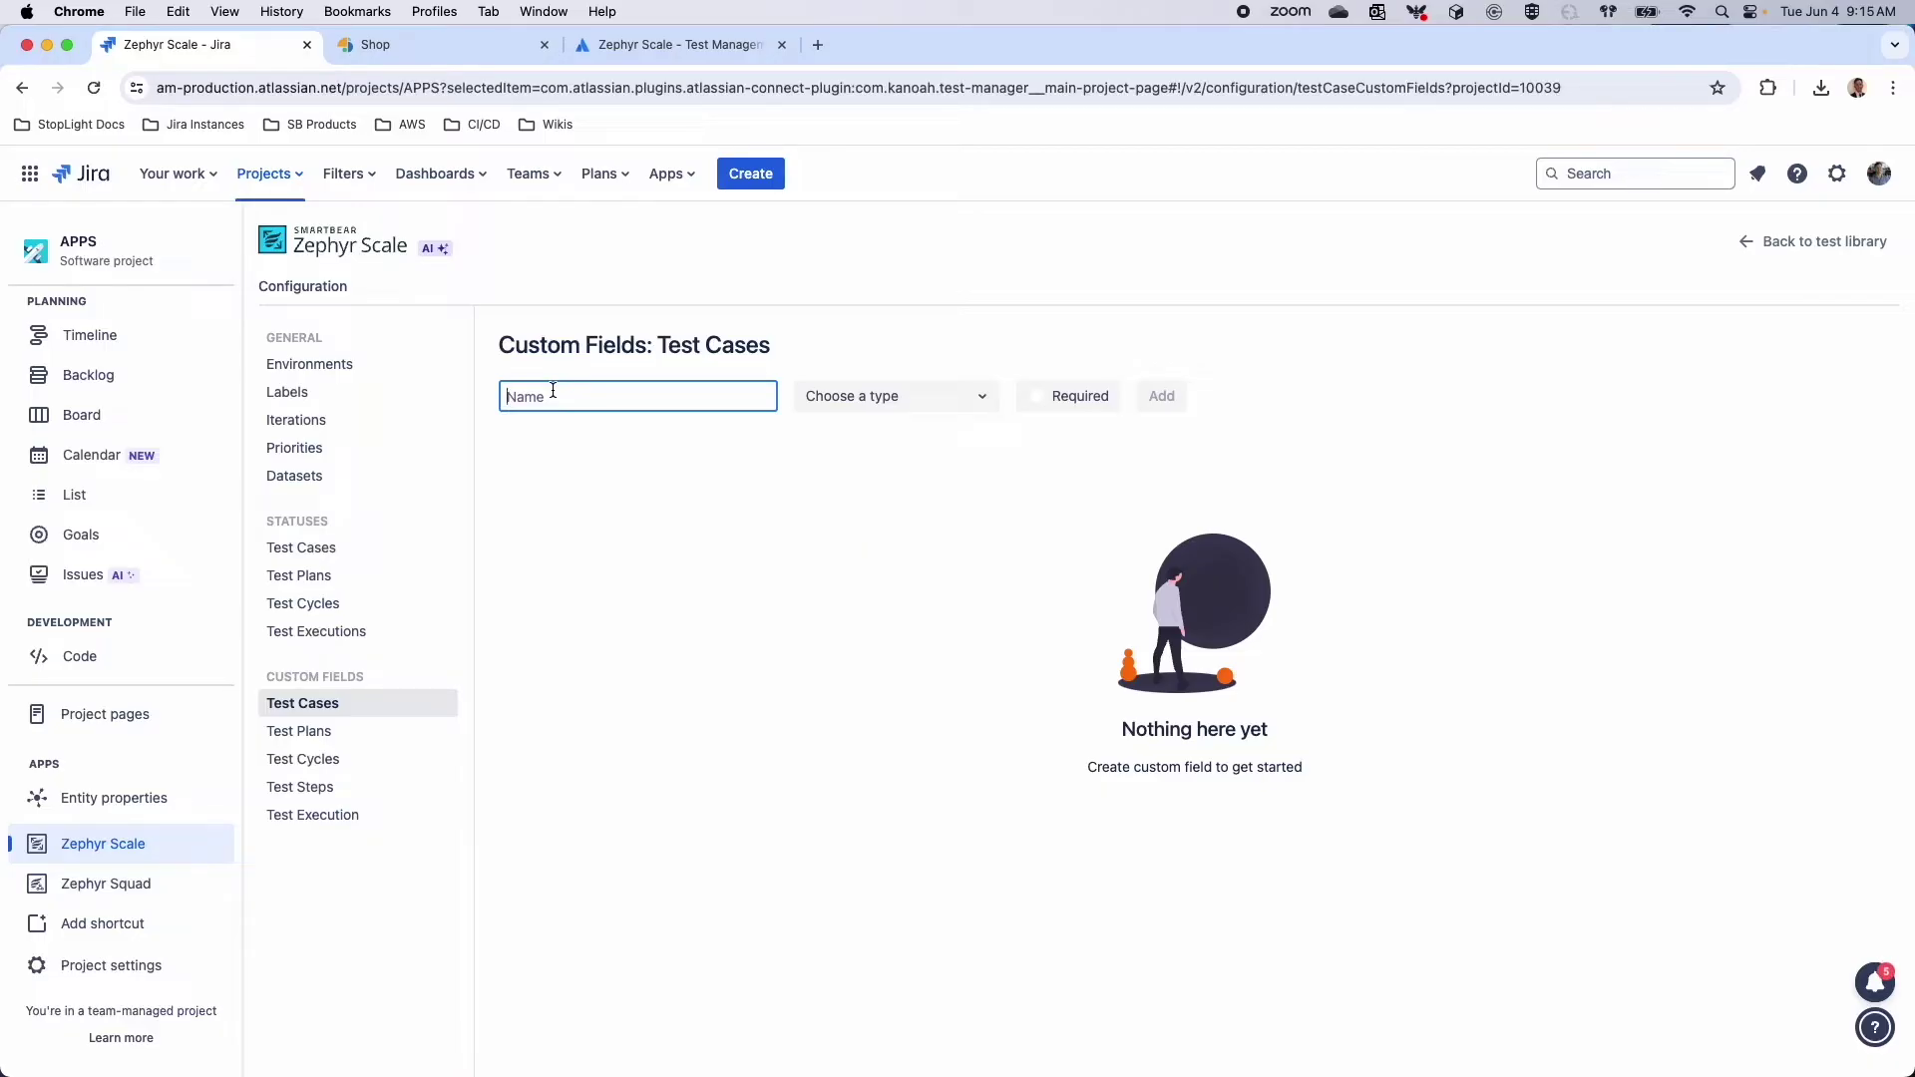
Create a Select List (Multi Choice) custom field named 'Operating System to Test'
left_click(959, 394)
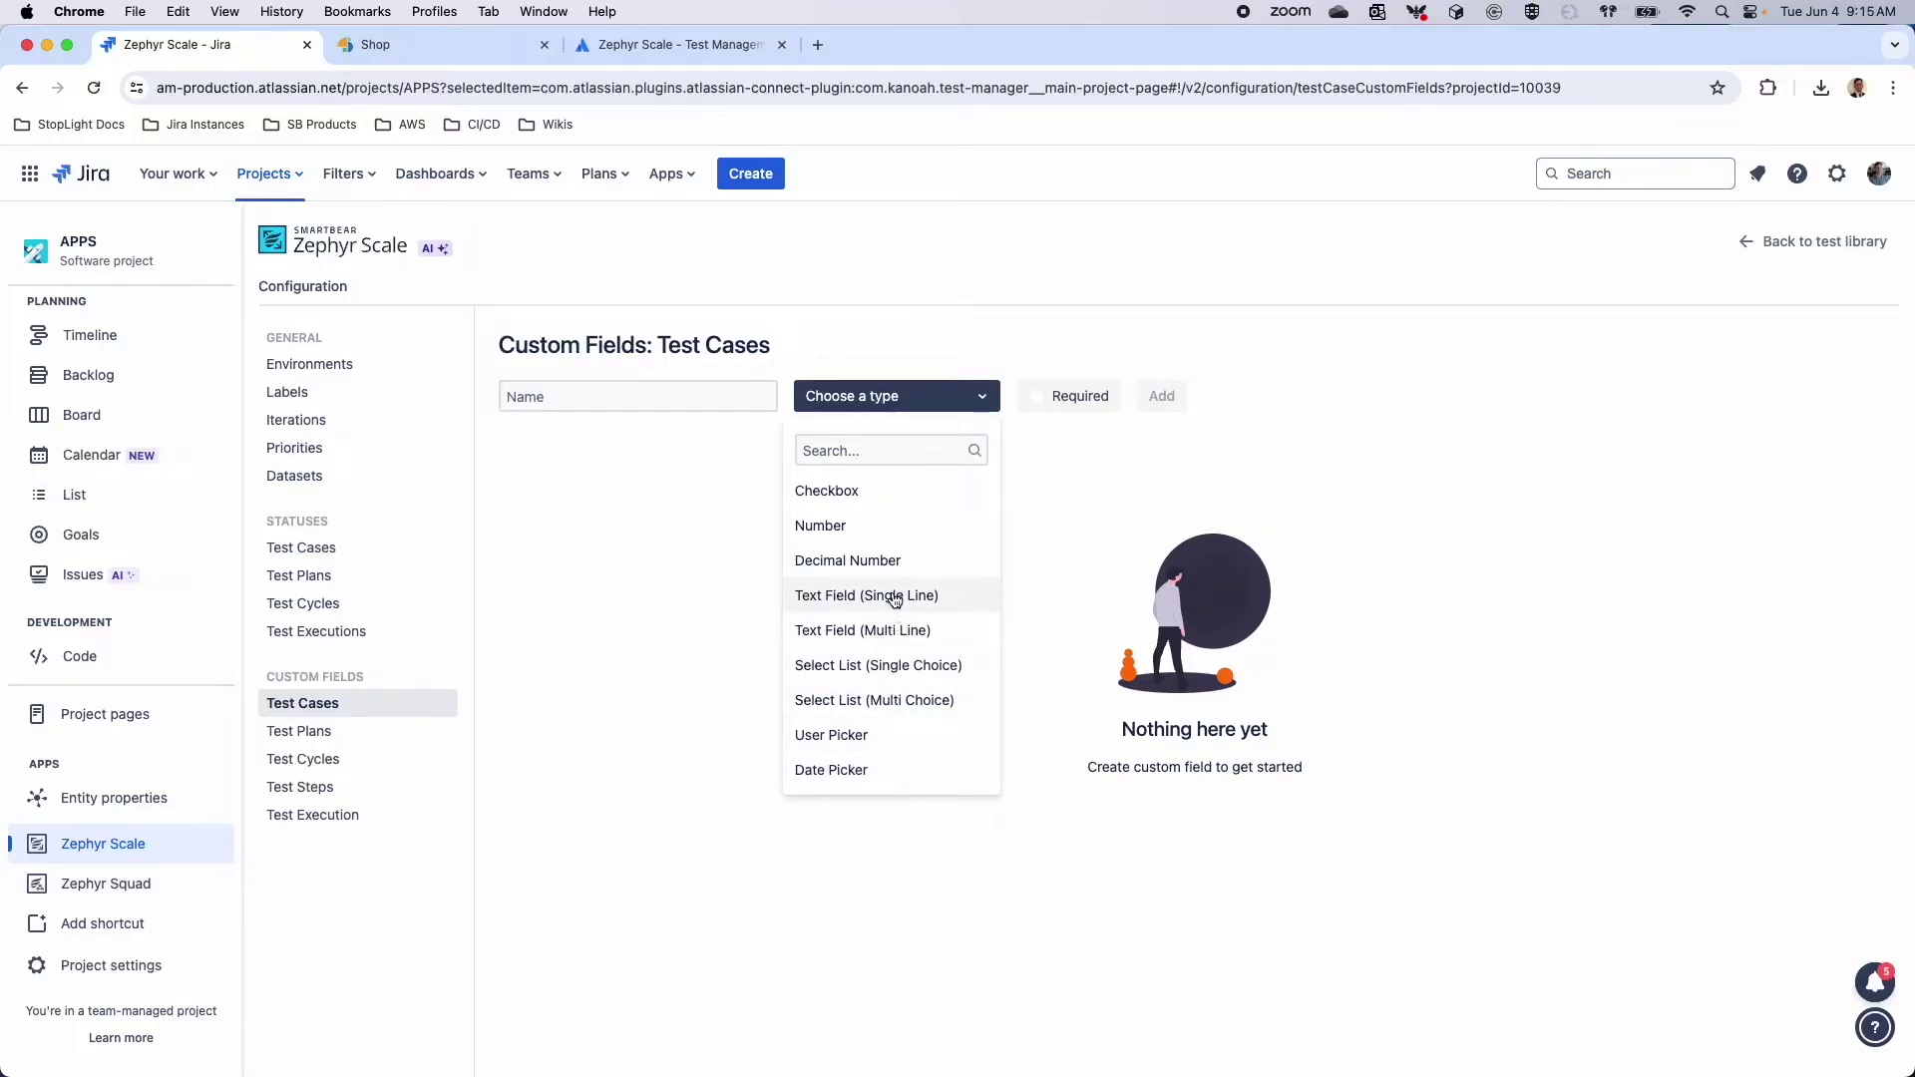
left_click(878, 700)
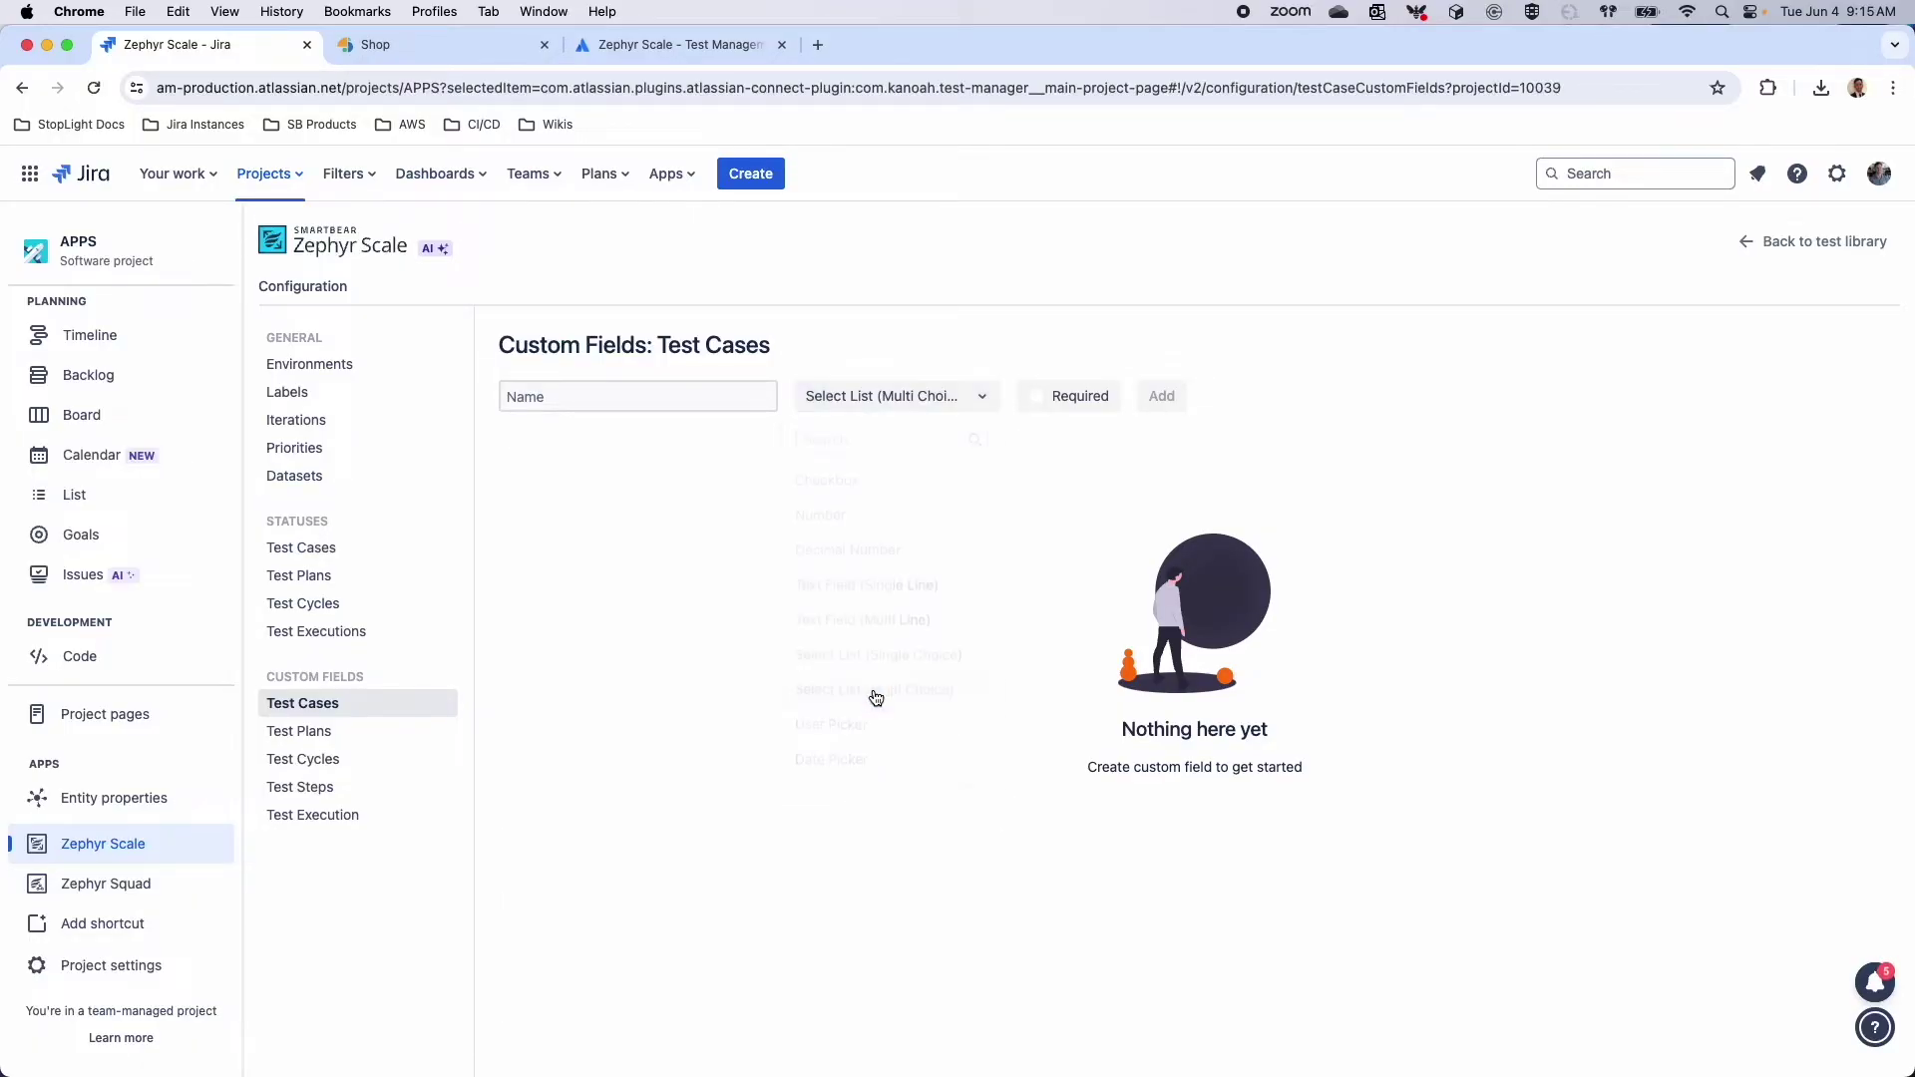
left_click(684, 395)
type("Operating System to Test")
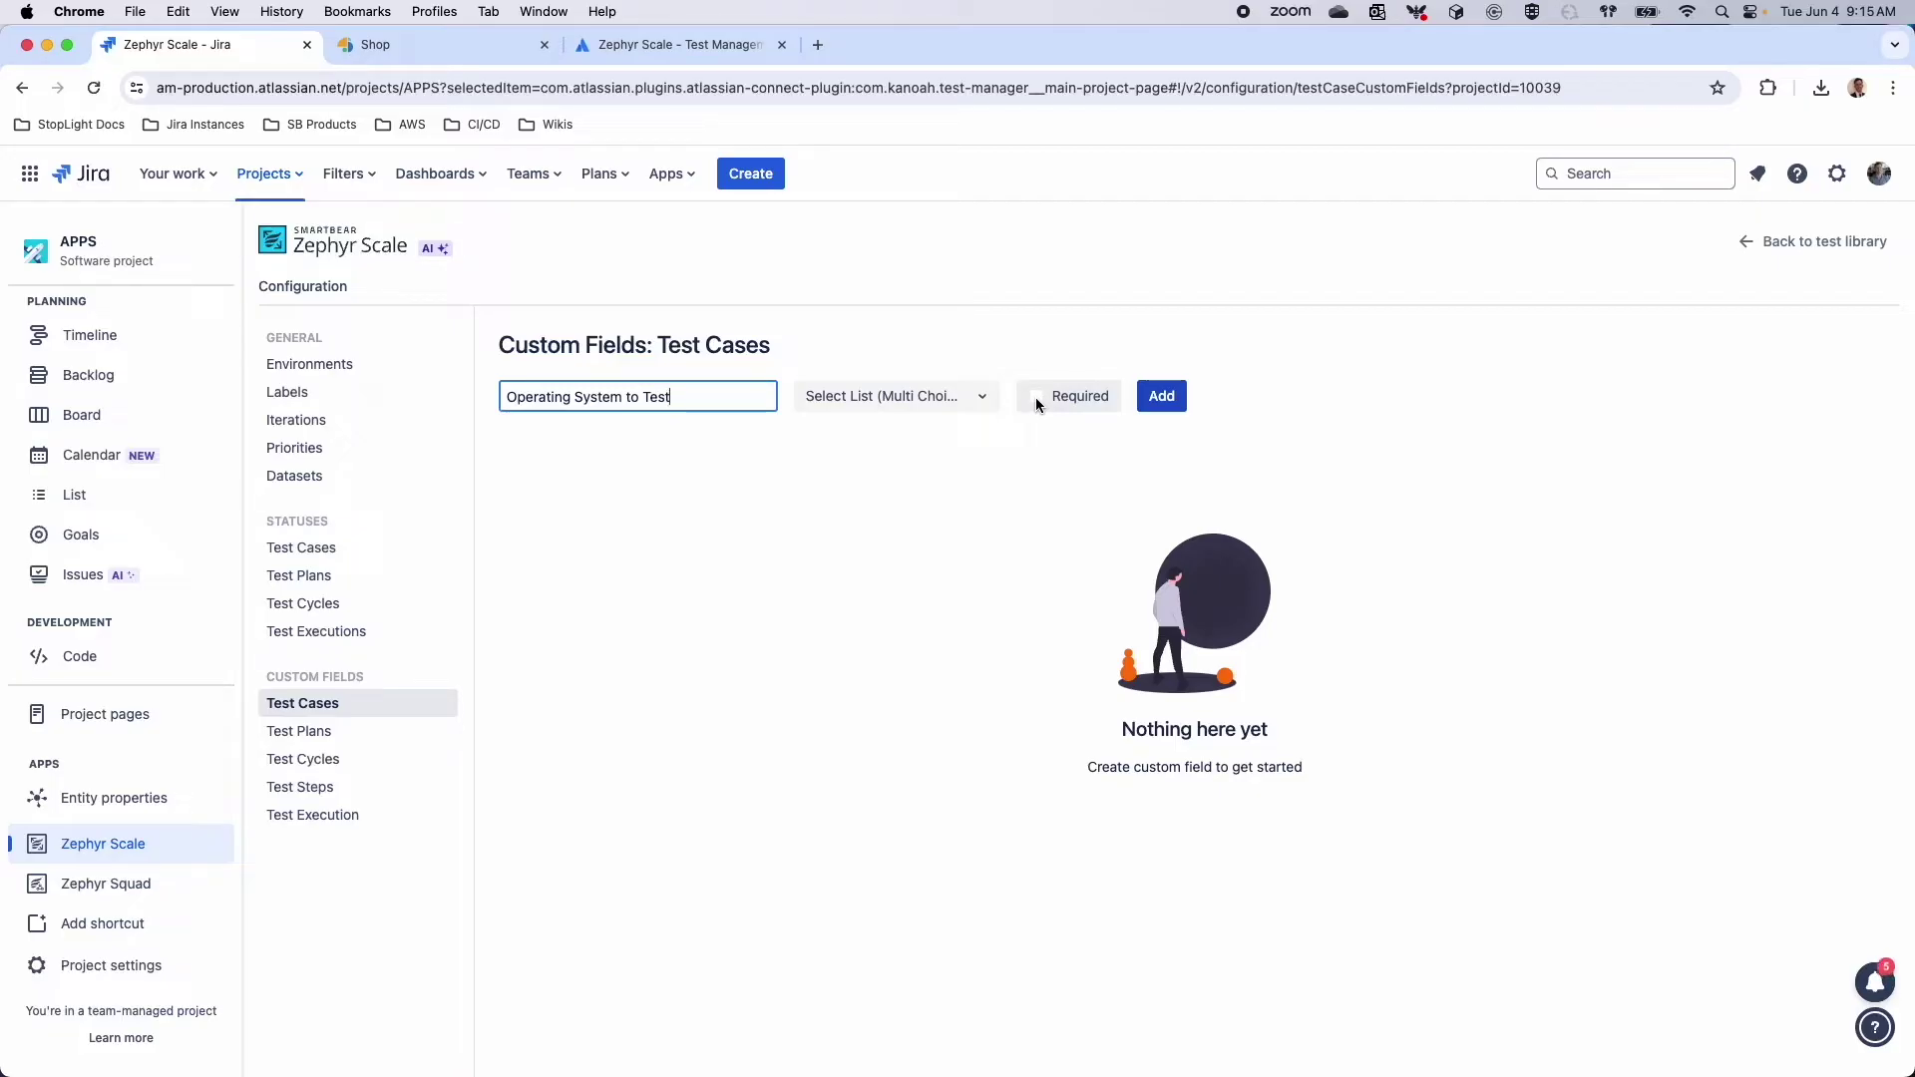
left_click(1162, 396)
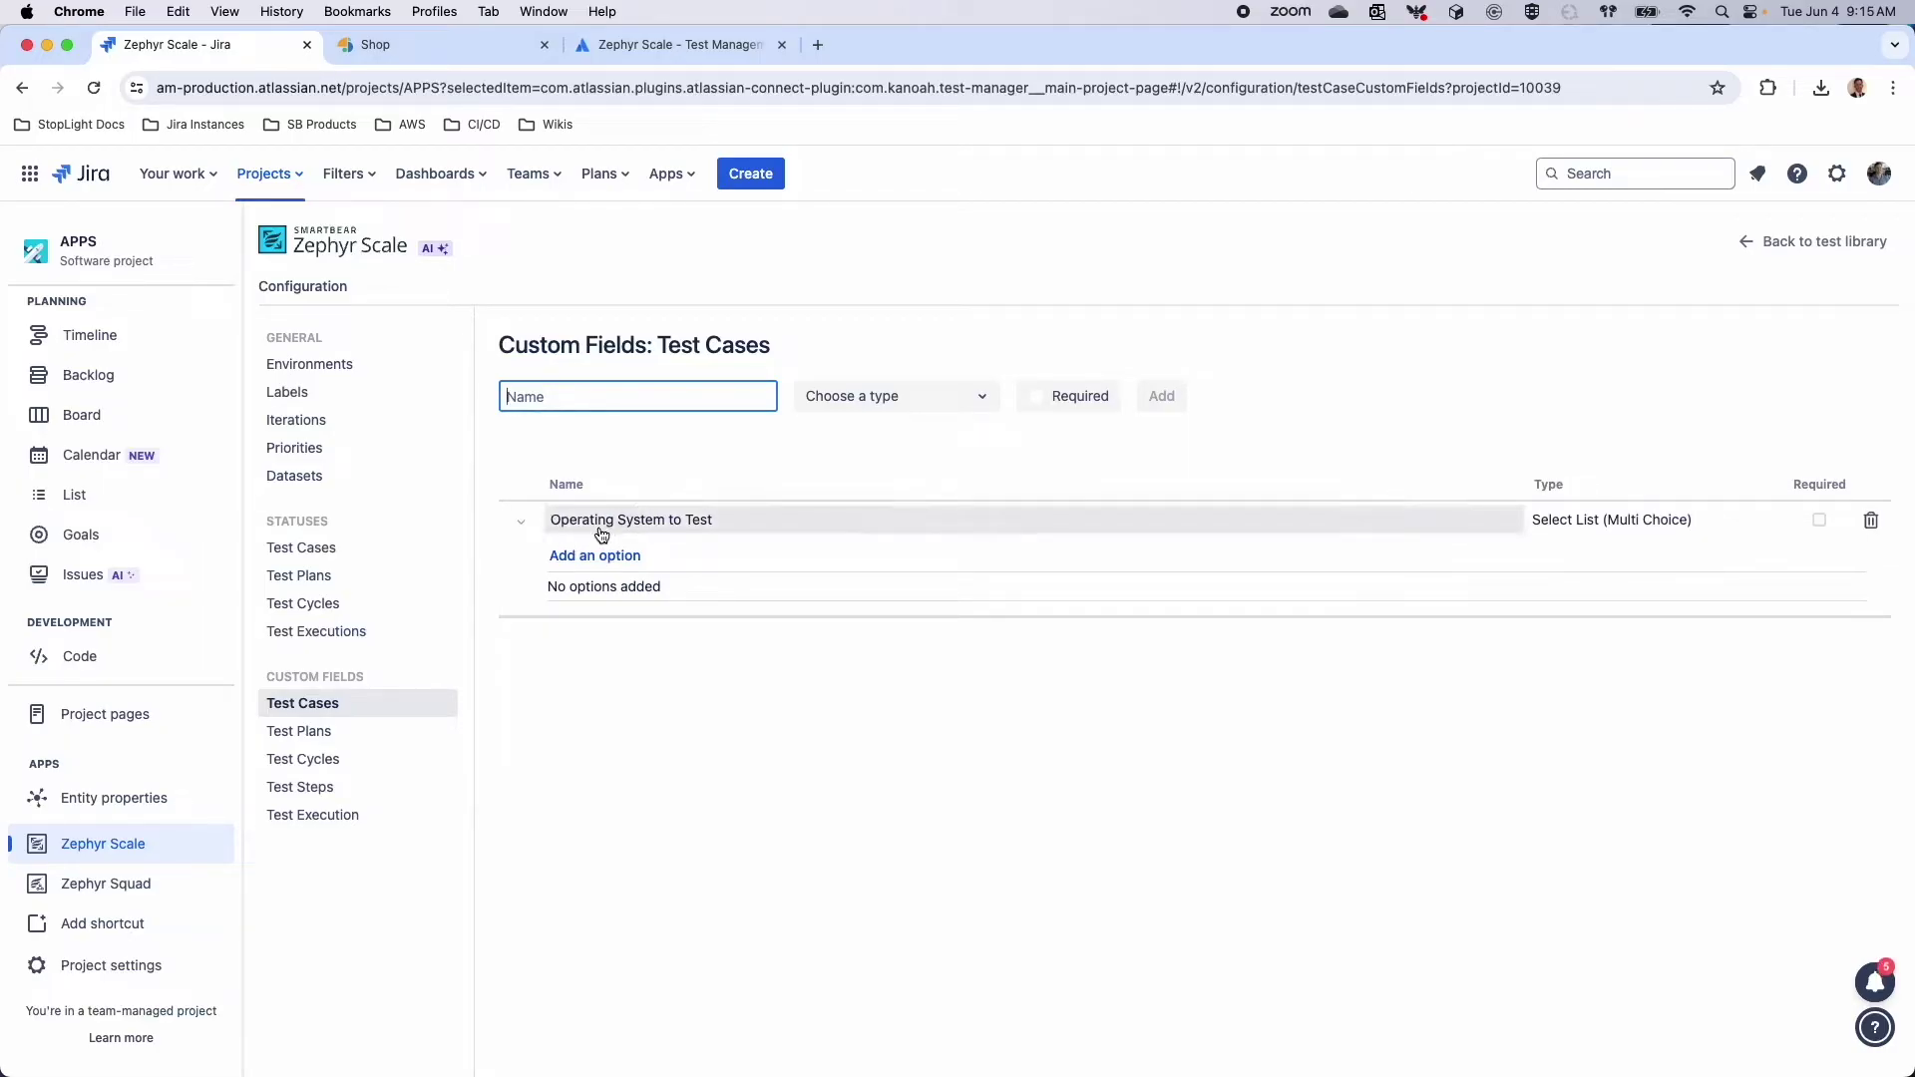
Give the field options OSX, Windows and Linux, then reopen Manual Test Case 7 from the library
left_click(589, 557)
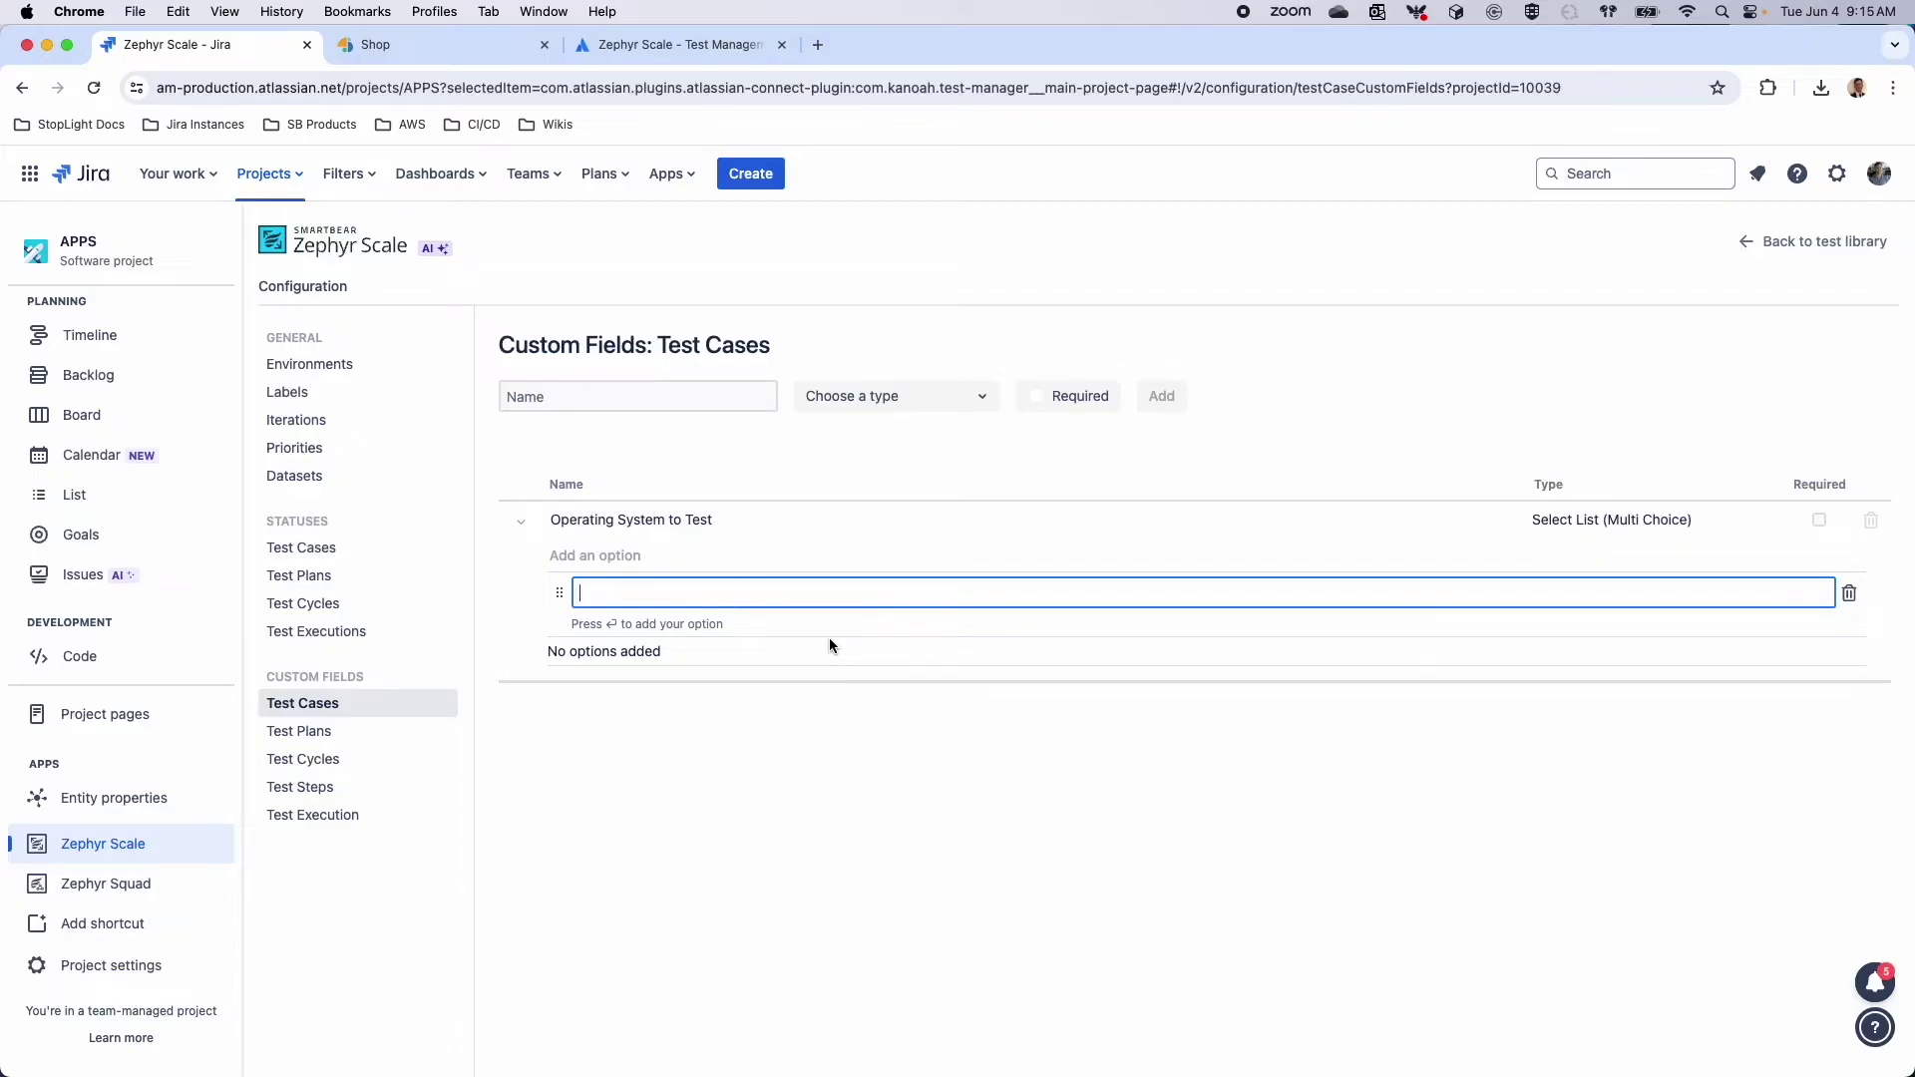
type("OSX")
key("Return")
type("Windows")
key("Return")
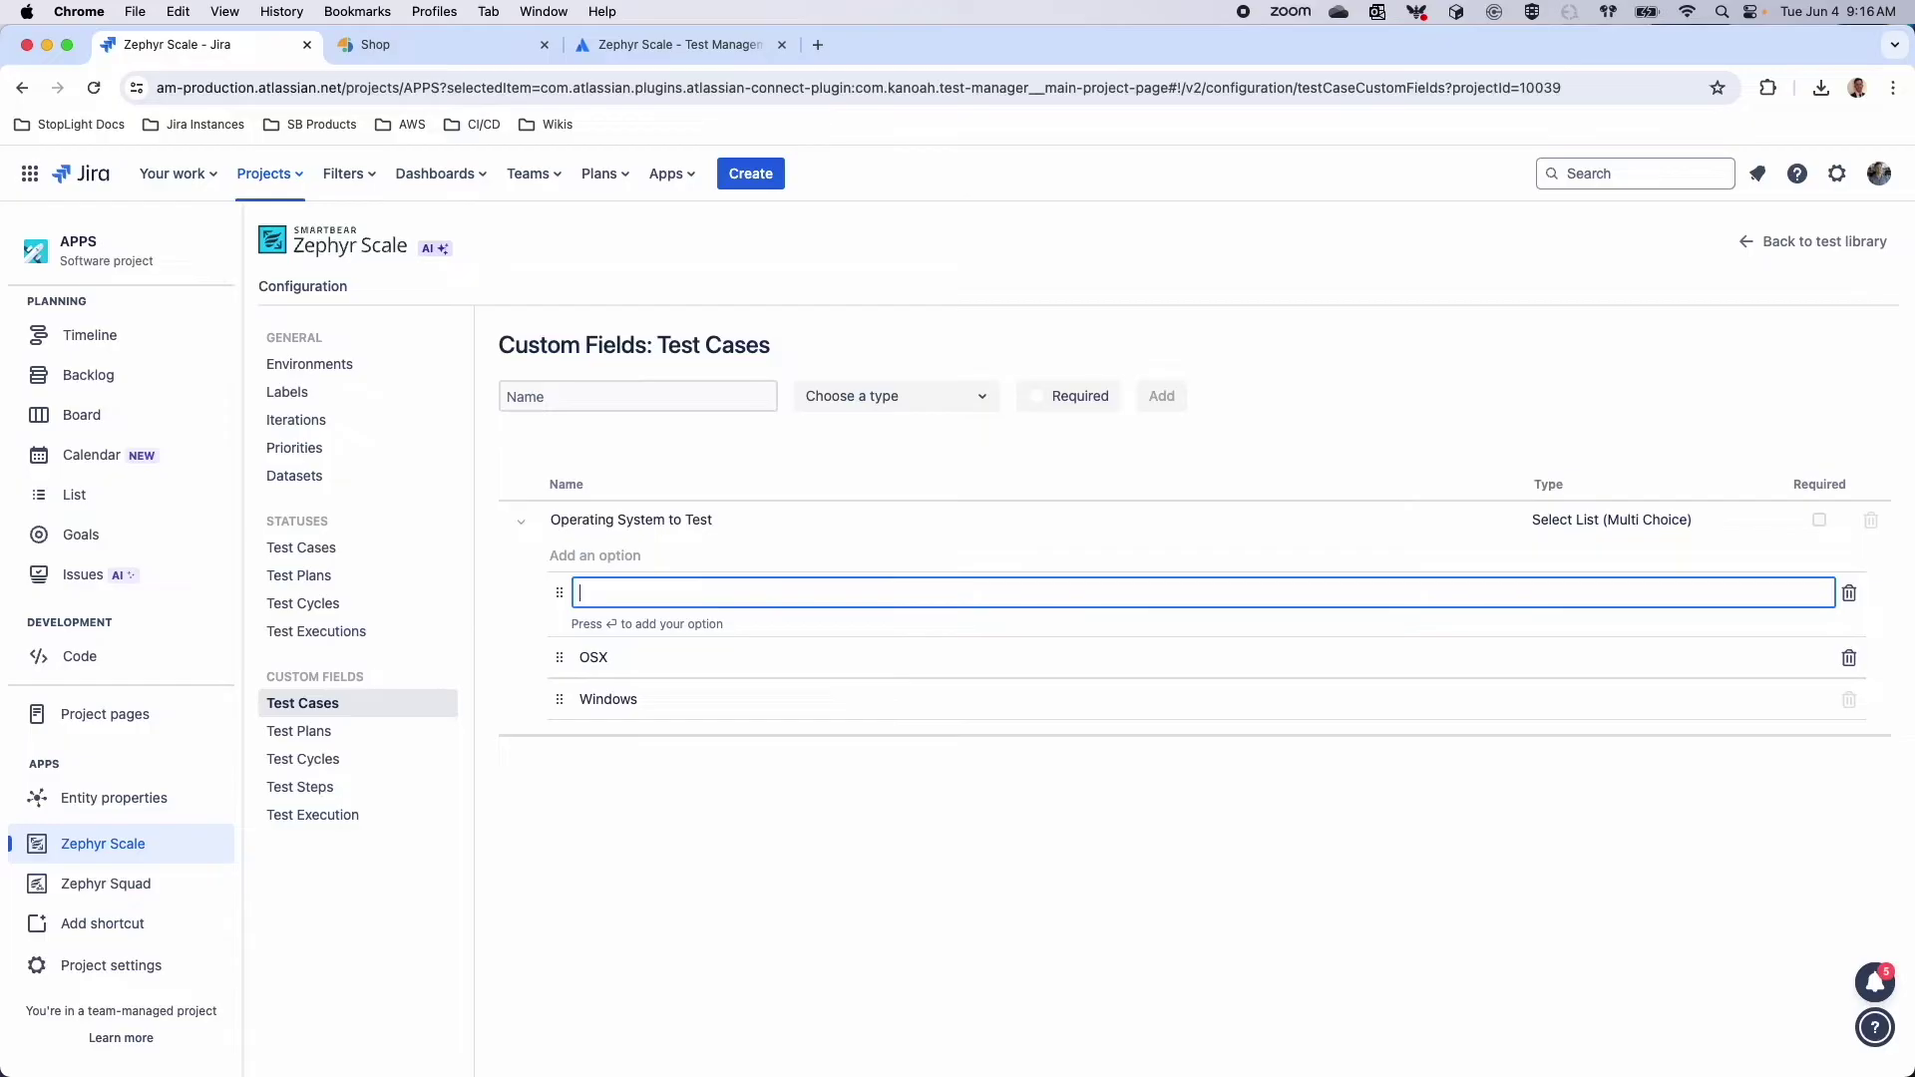
type("Linux")
key("Return")
type("M")
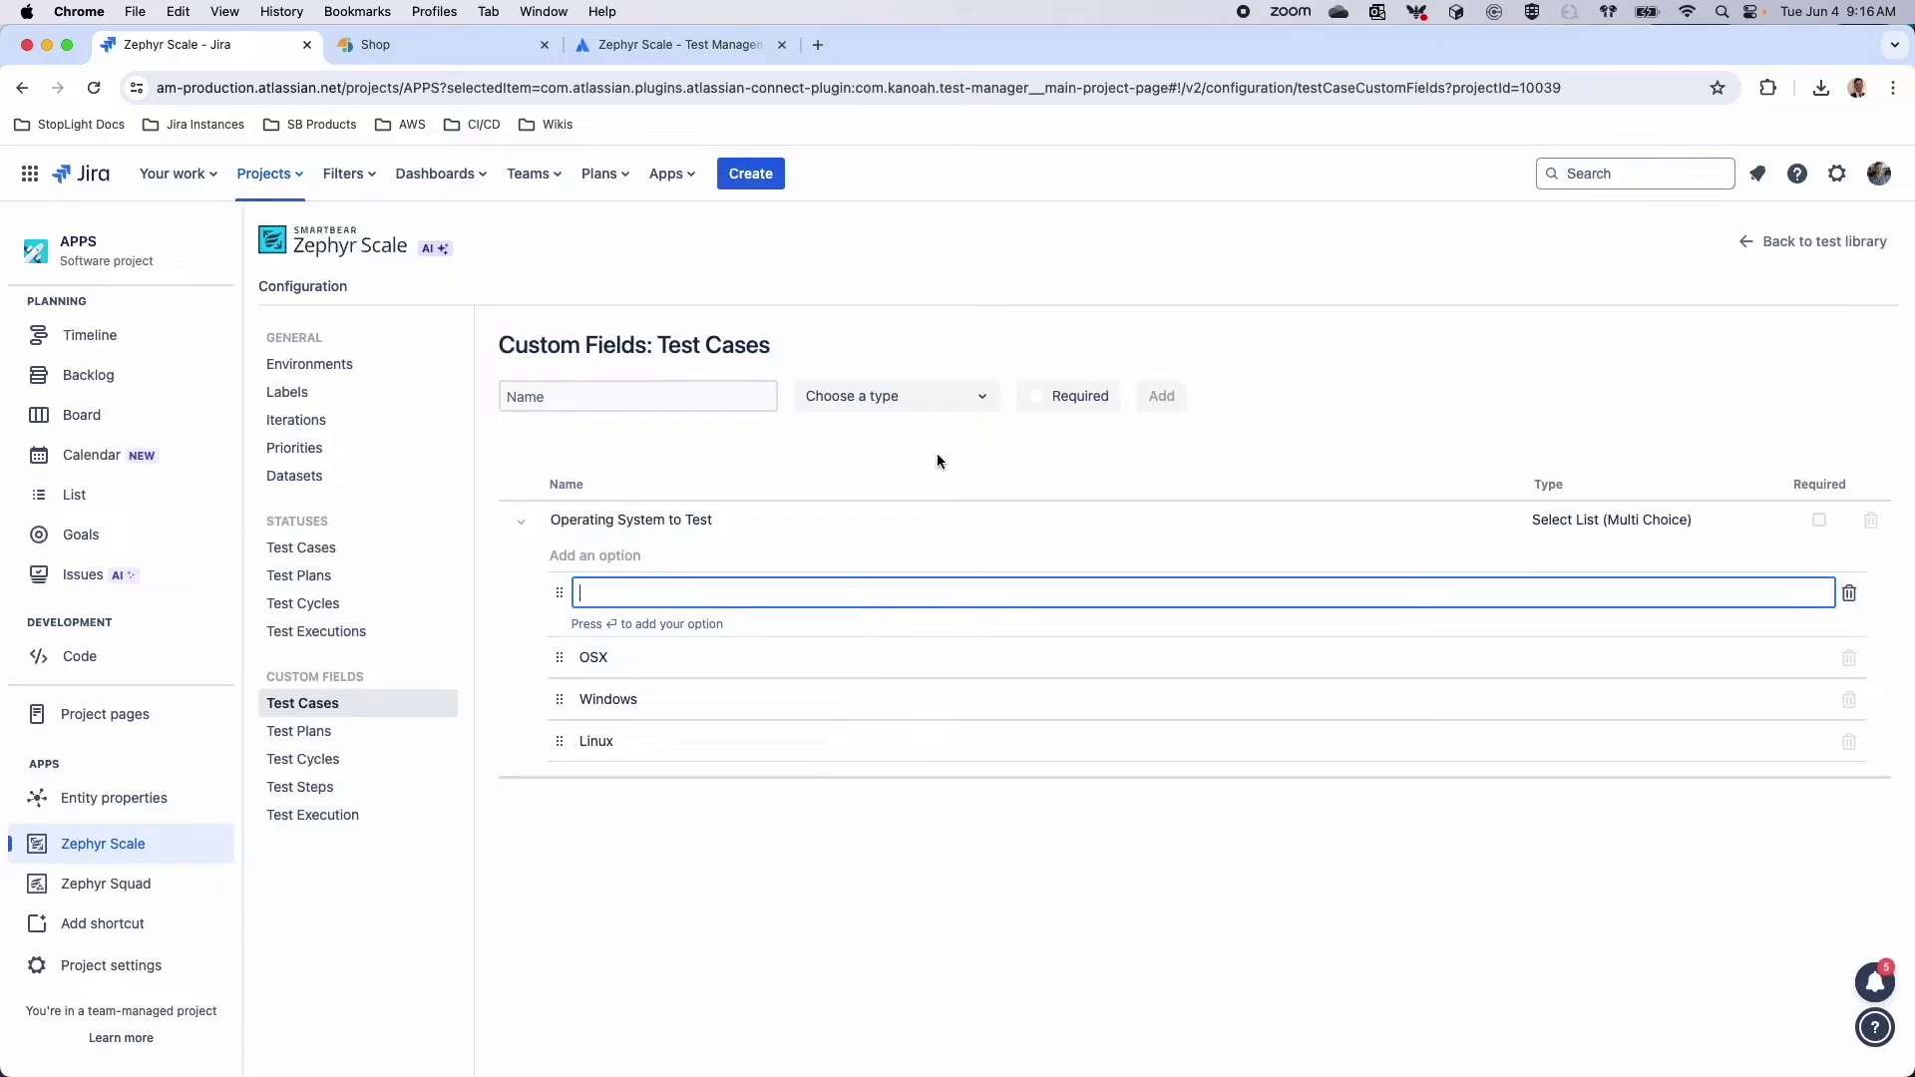
left_click(1656, 302)
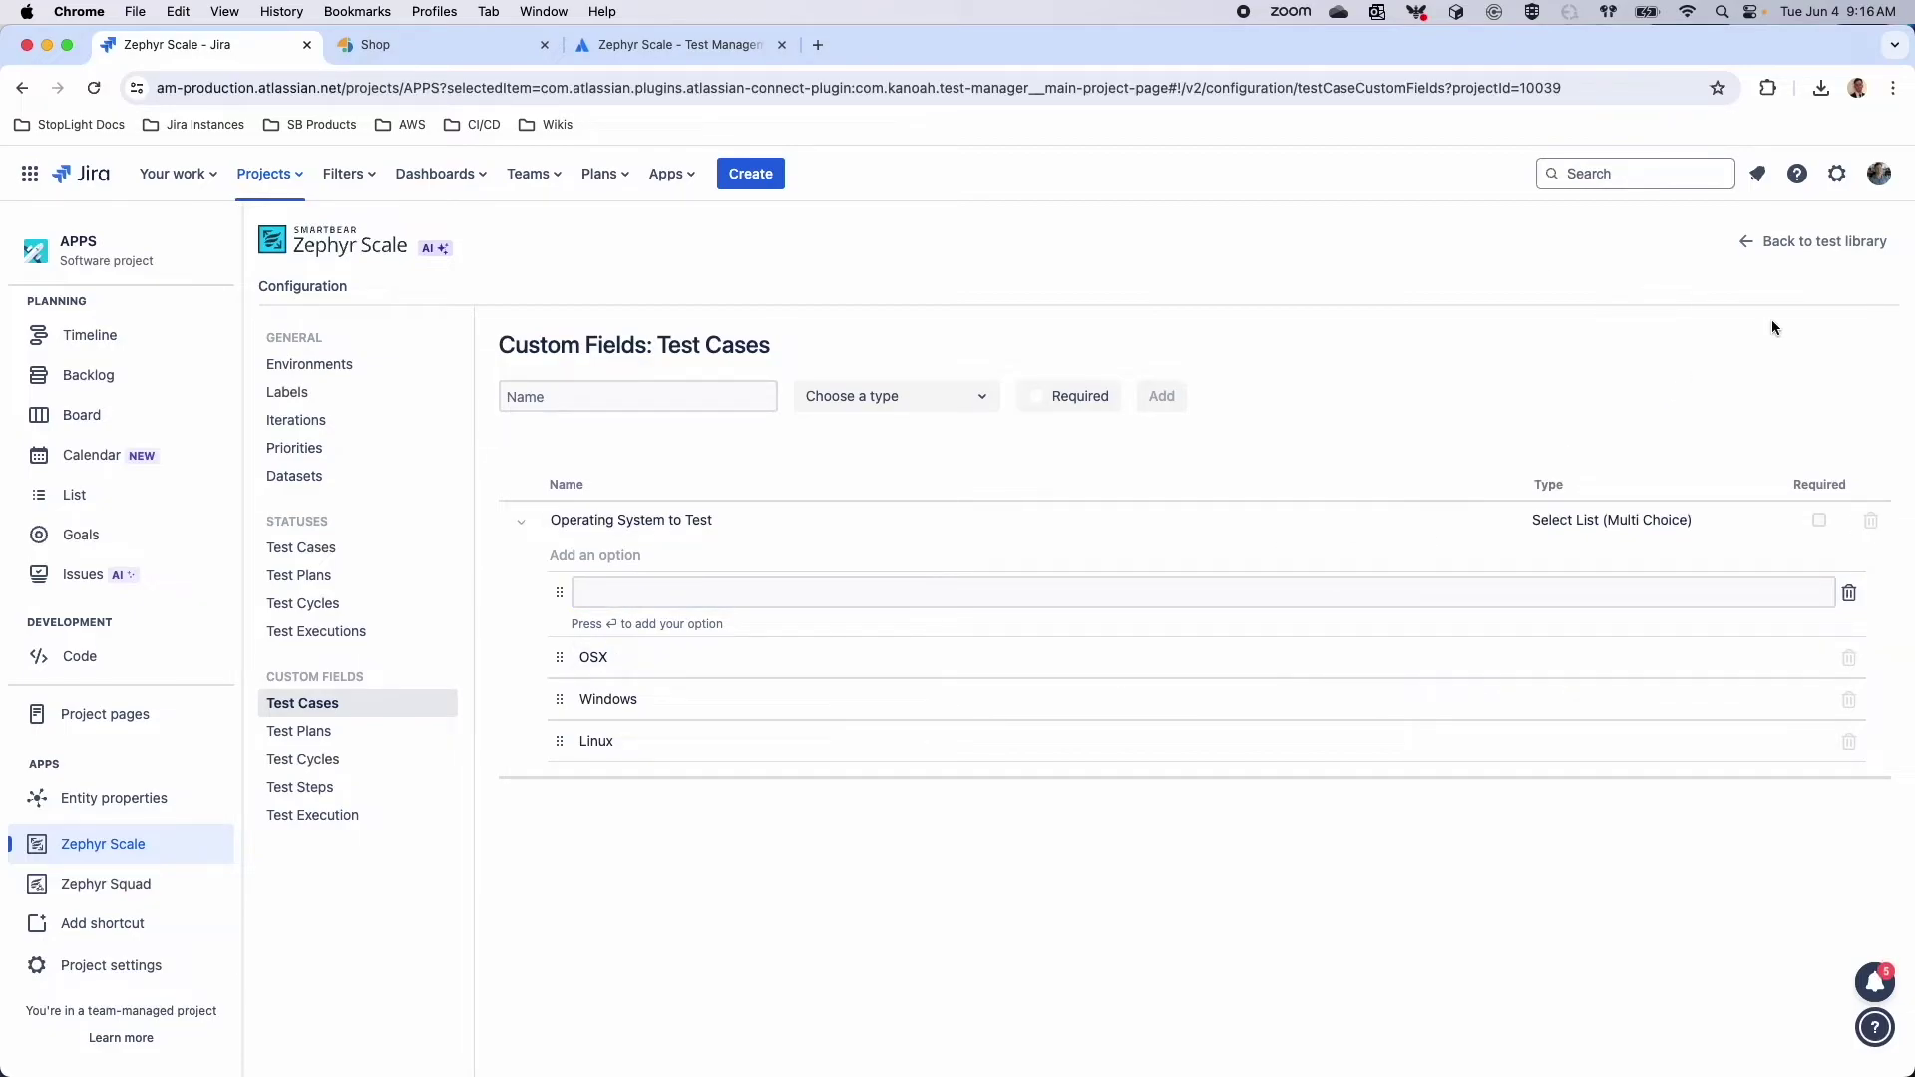
left_click(1810, 253)
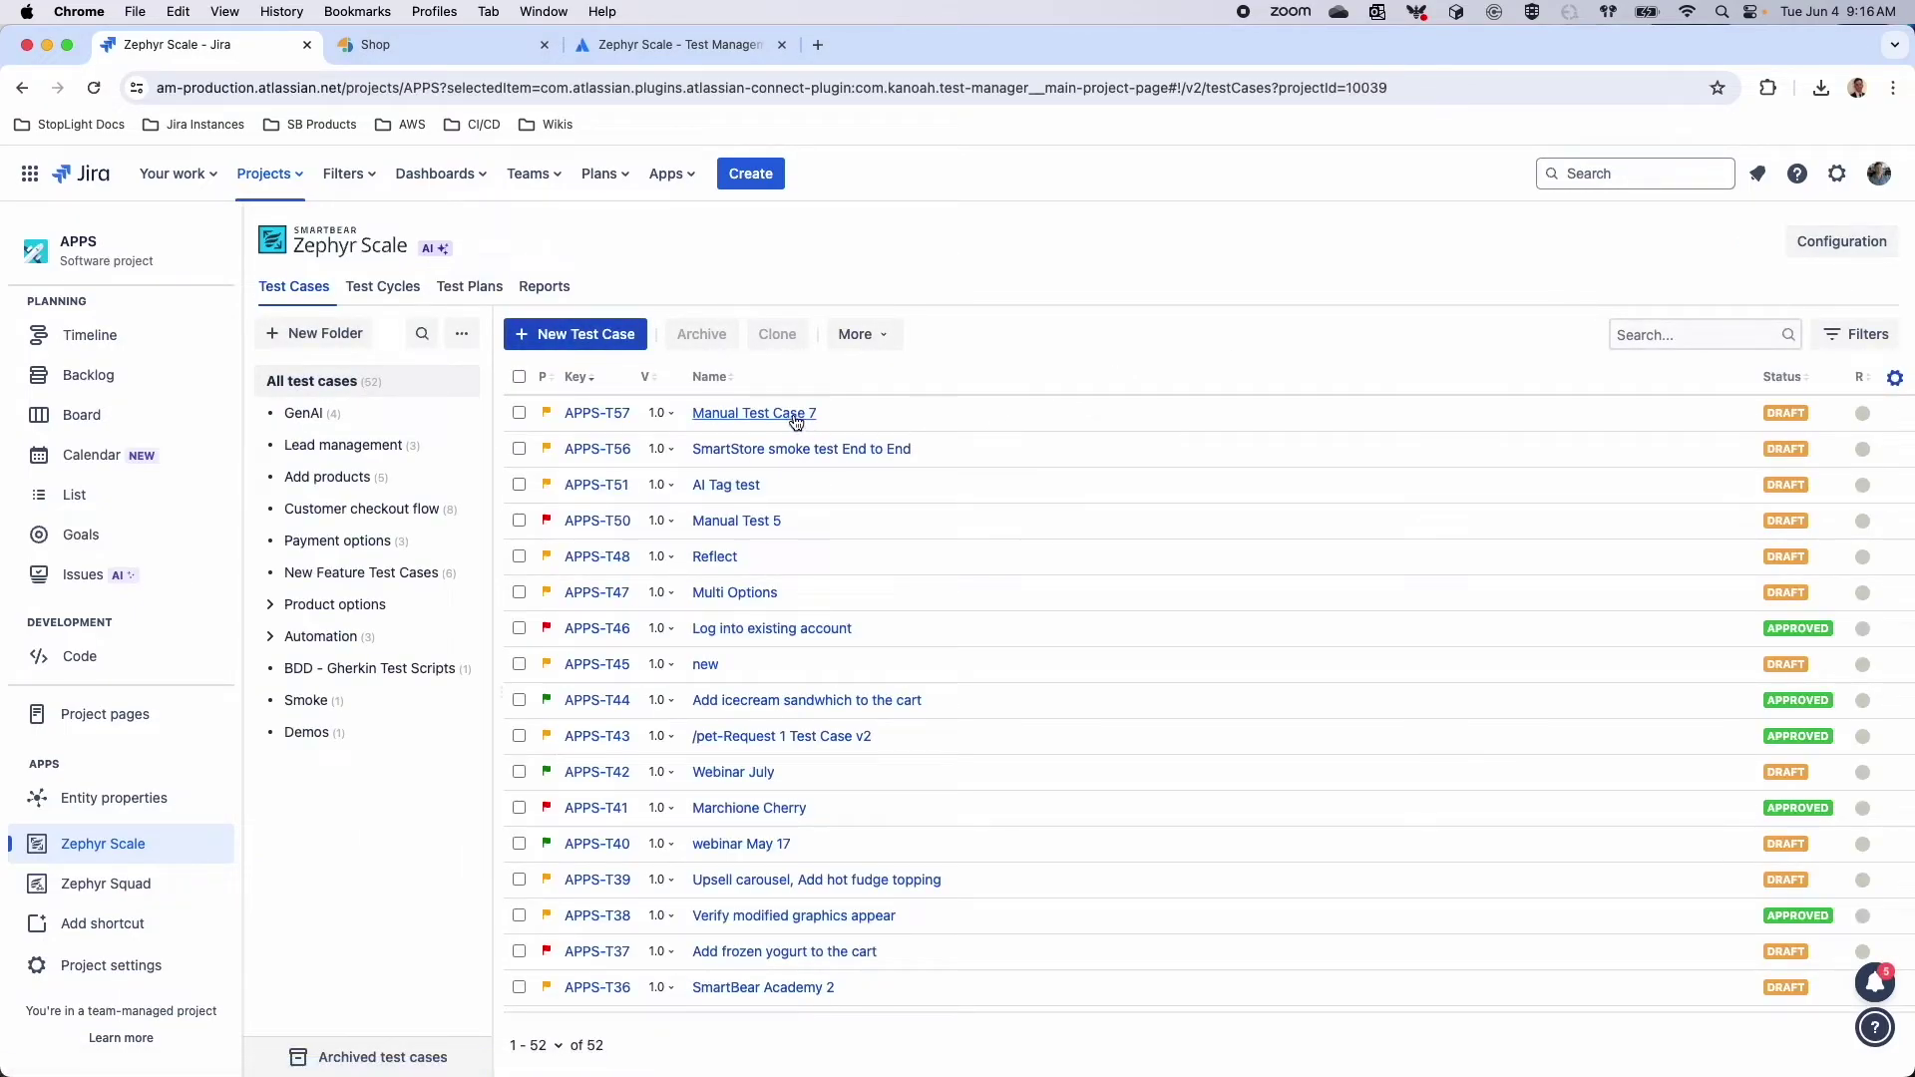
left_click(791, 415)
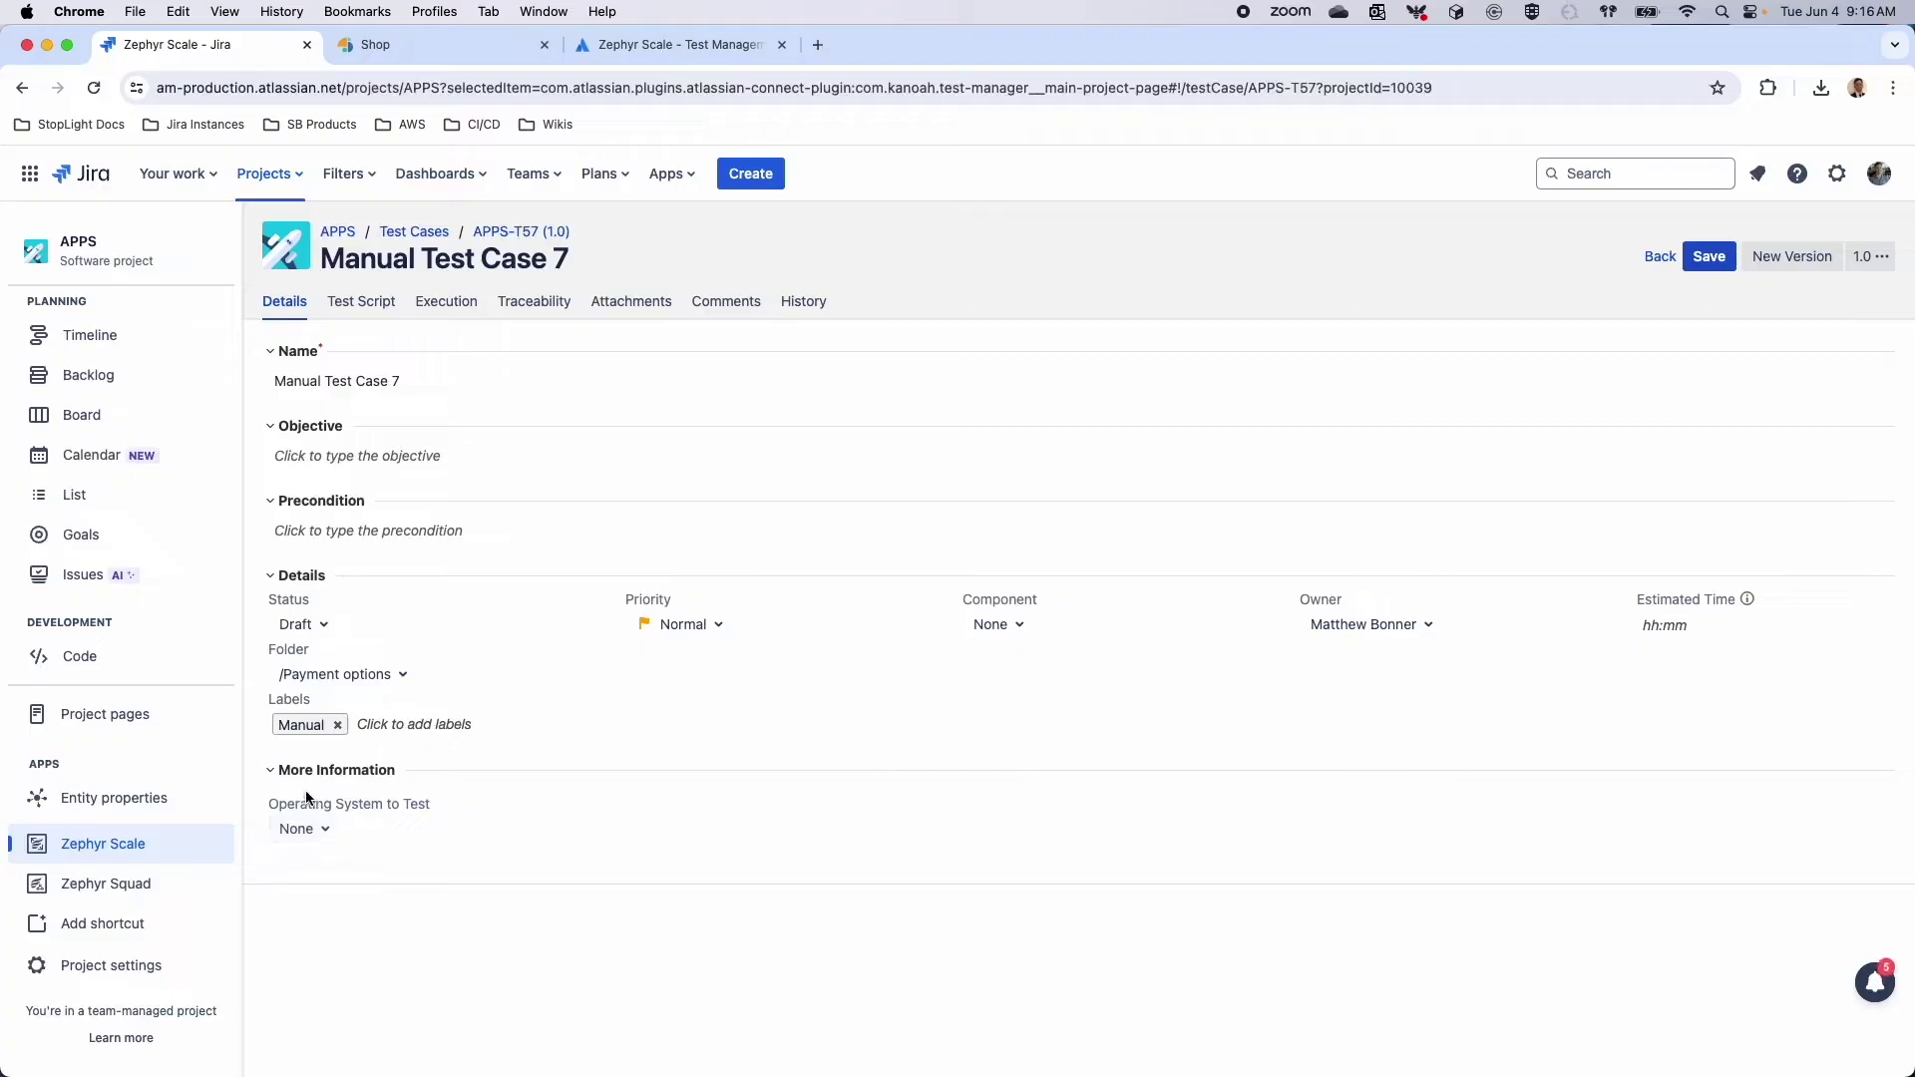
Under More Information, tick OSX and Windows for Operating System to Test and save
left_click(278, 779)
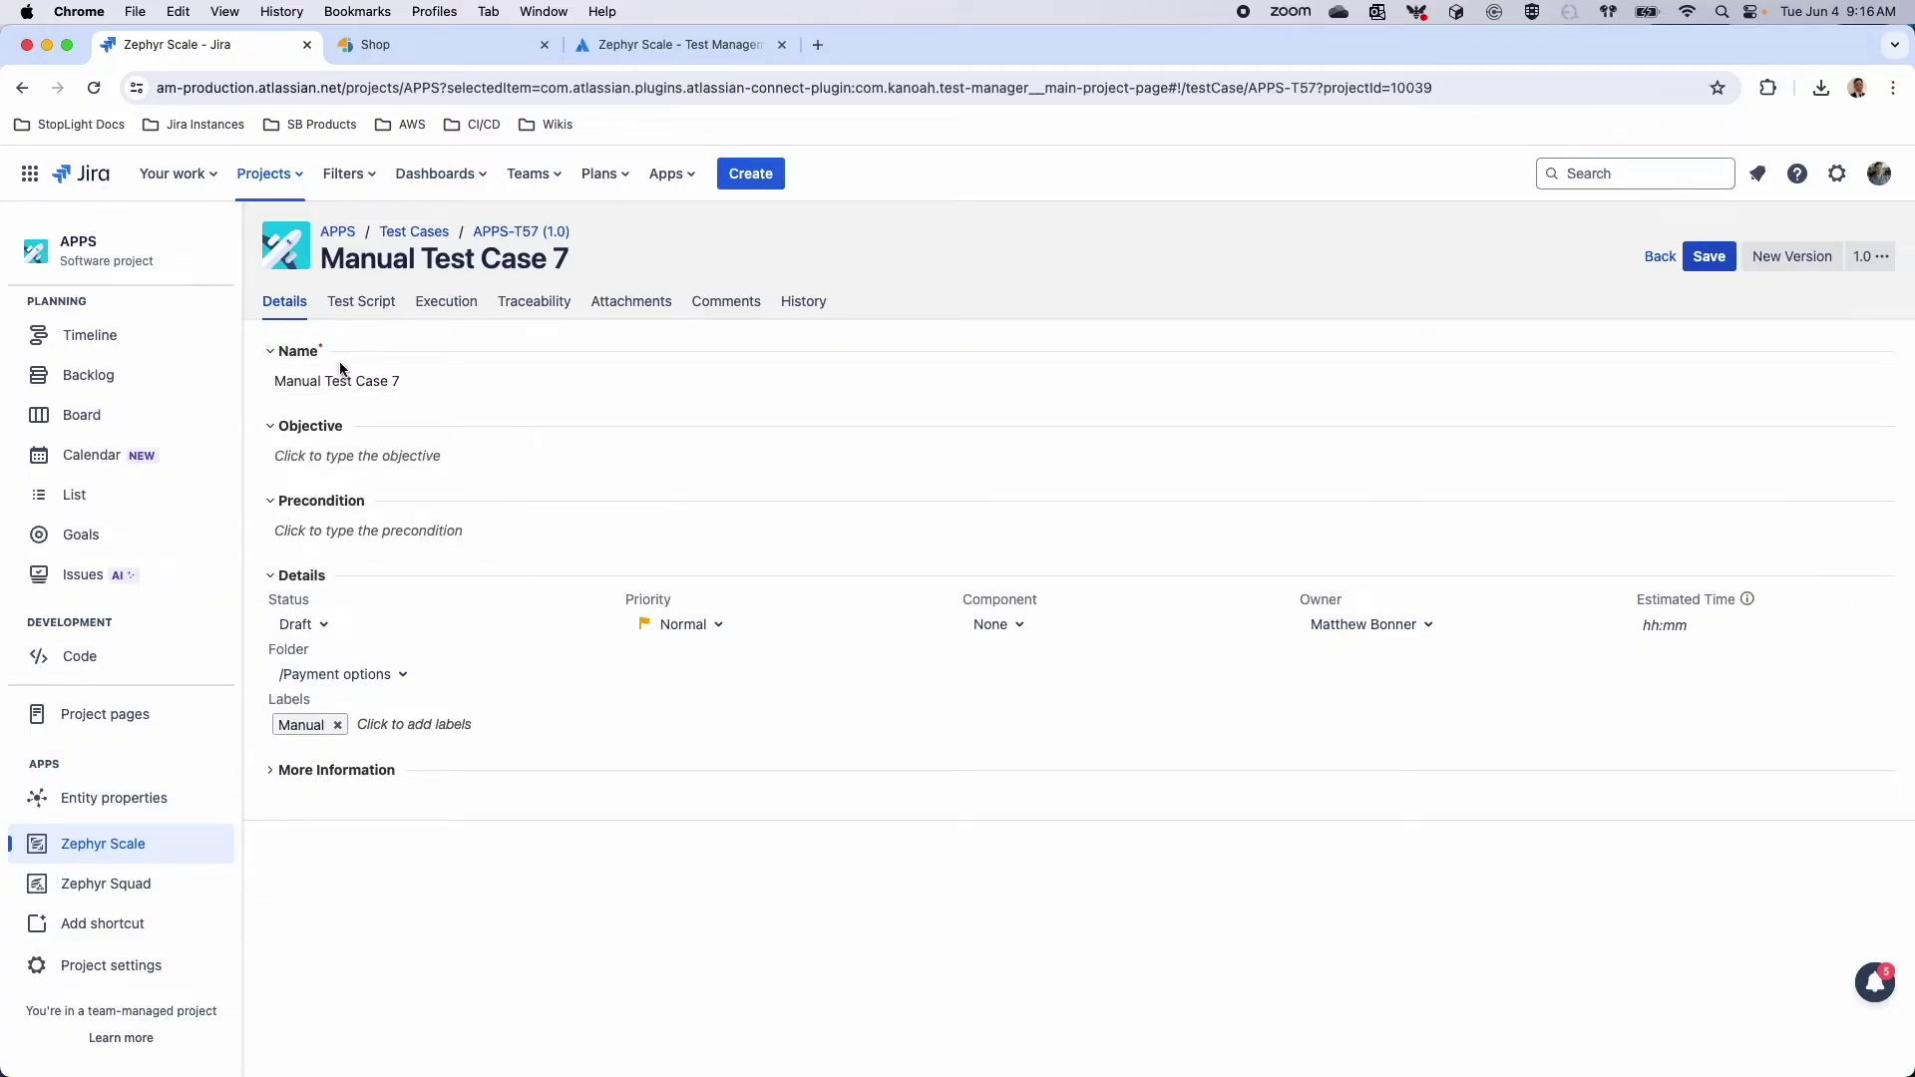
left_click(274, 777)
left_click(315, 834)
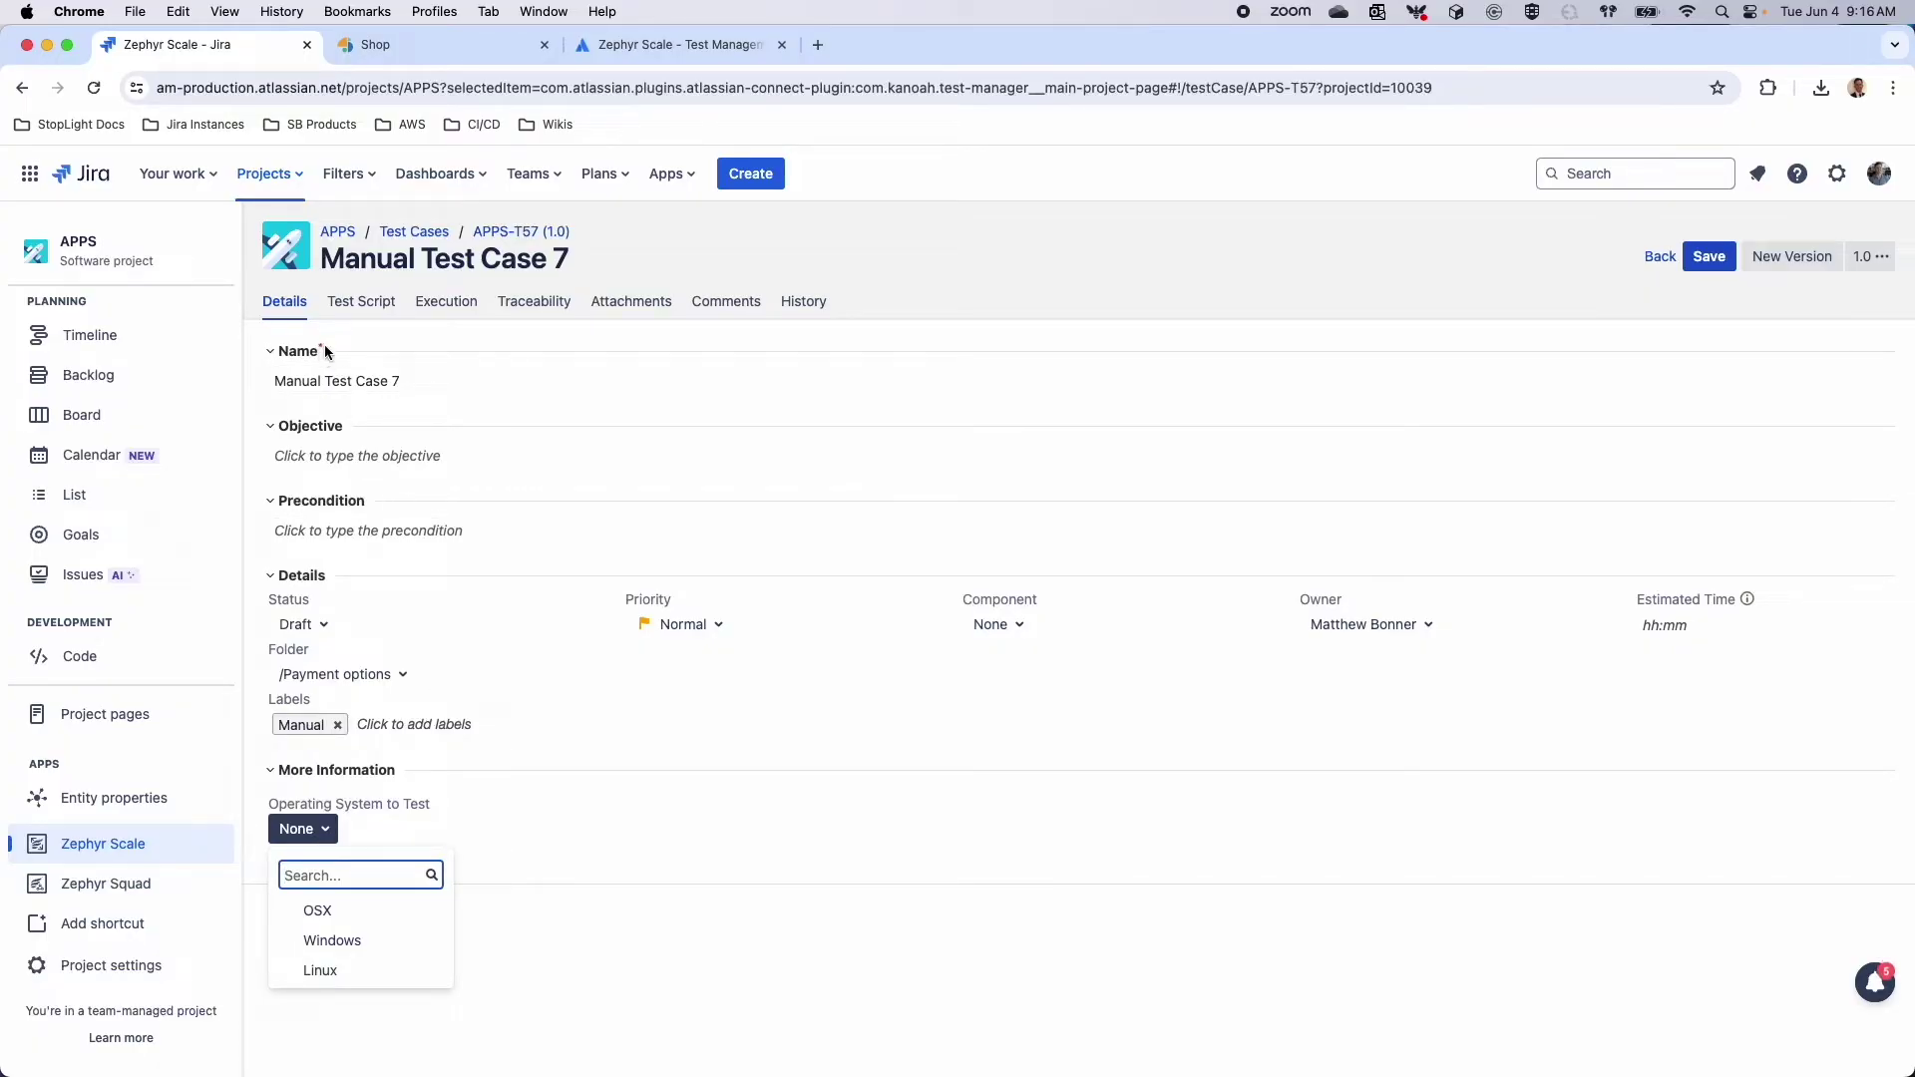
left_click(363, 911)
left_click(363, 940)
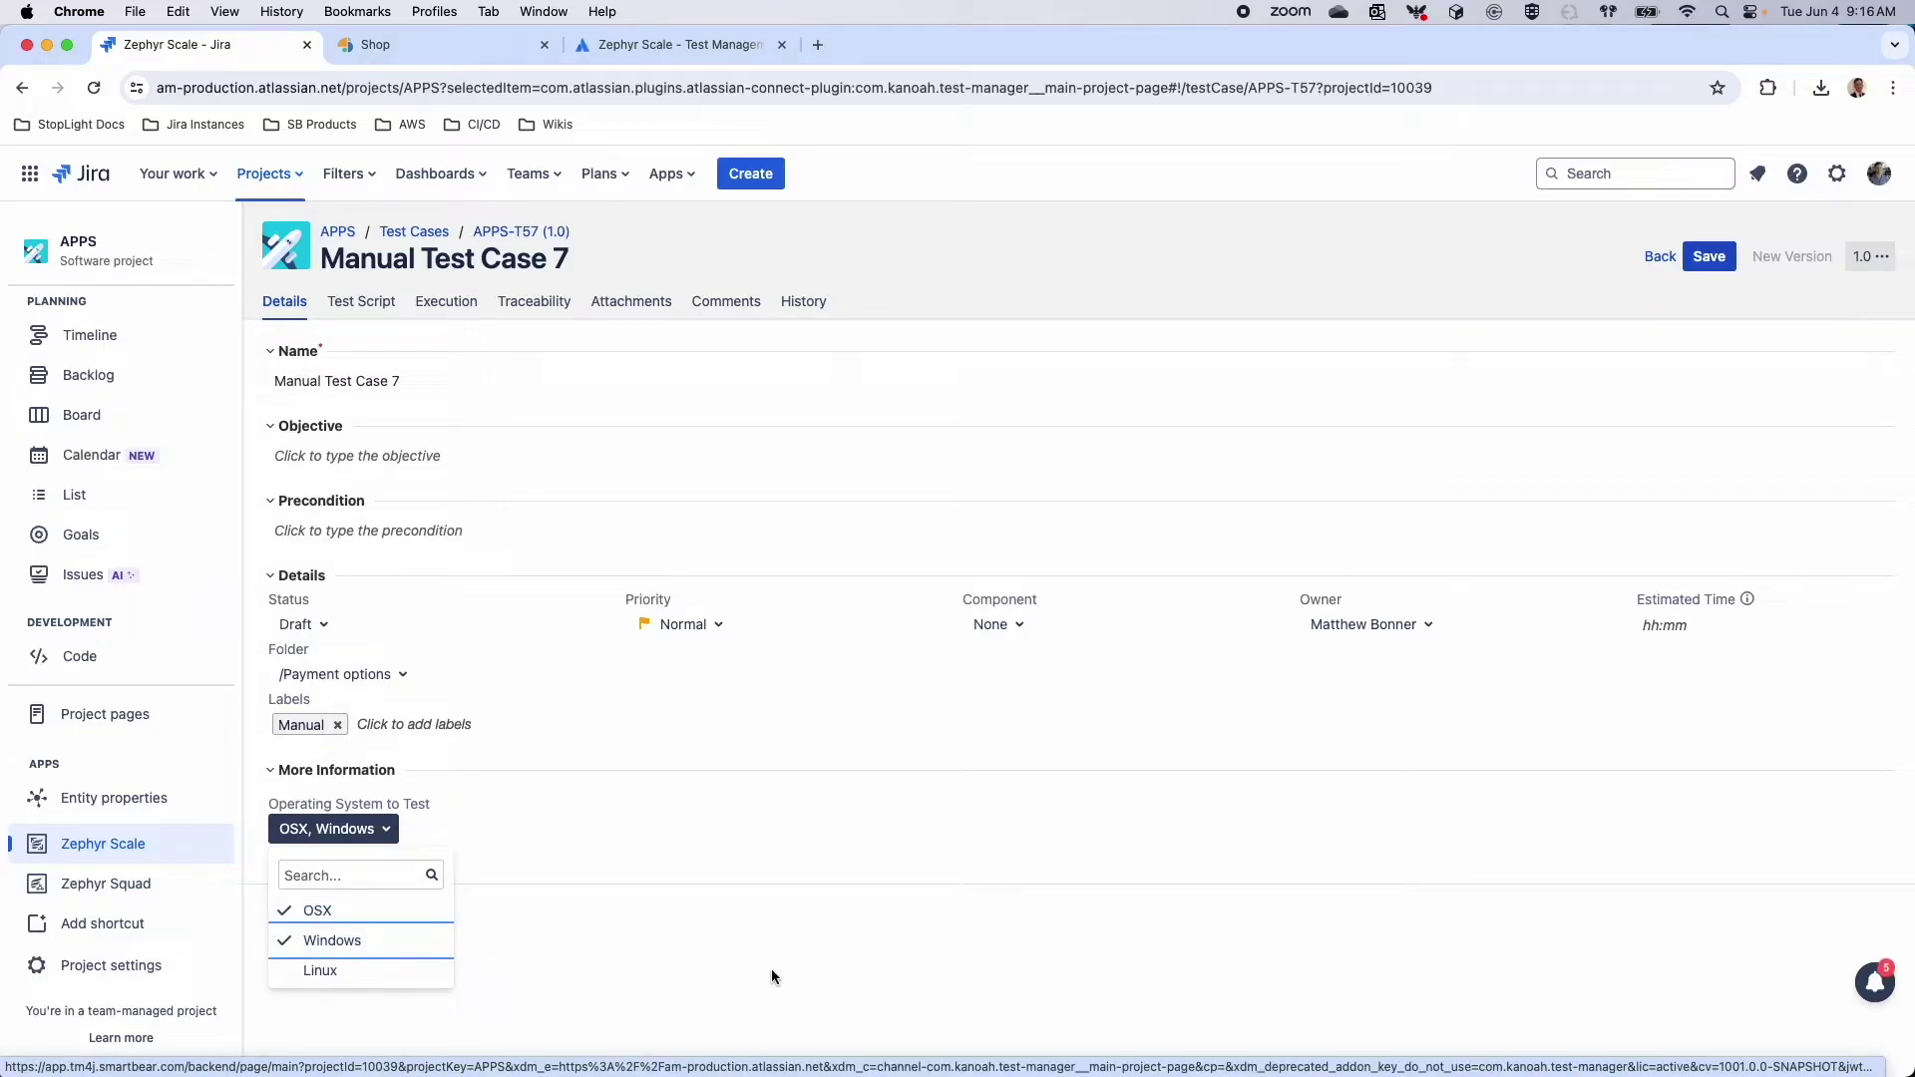
left_click(1712, 261)
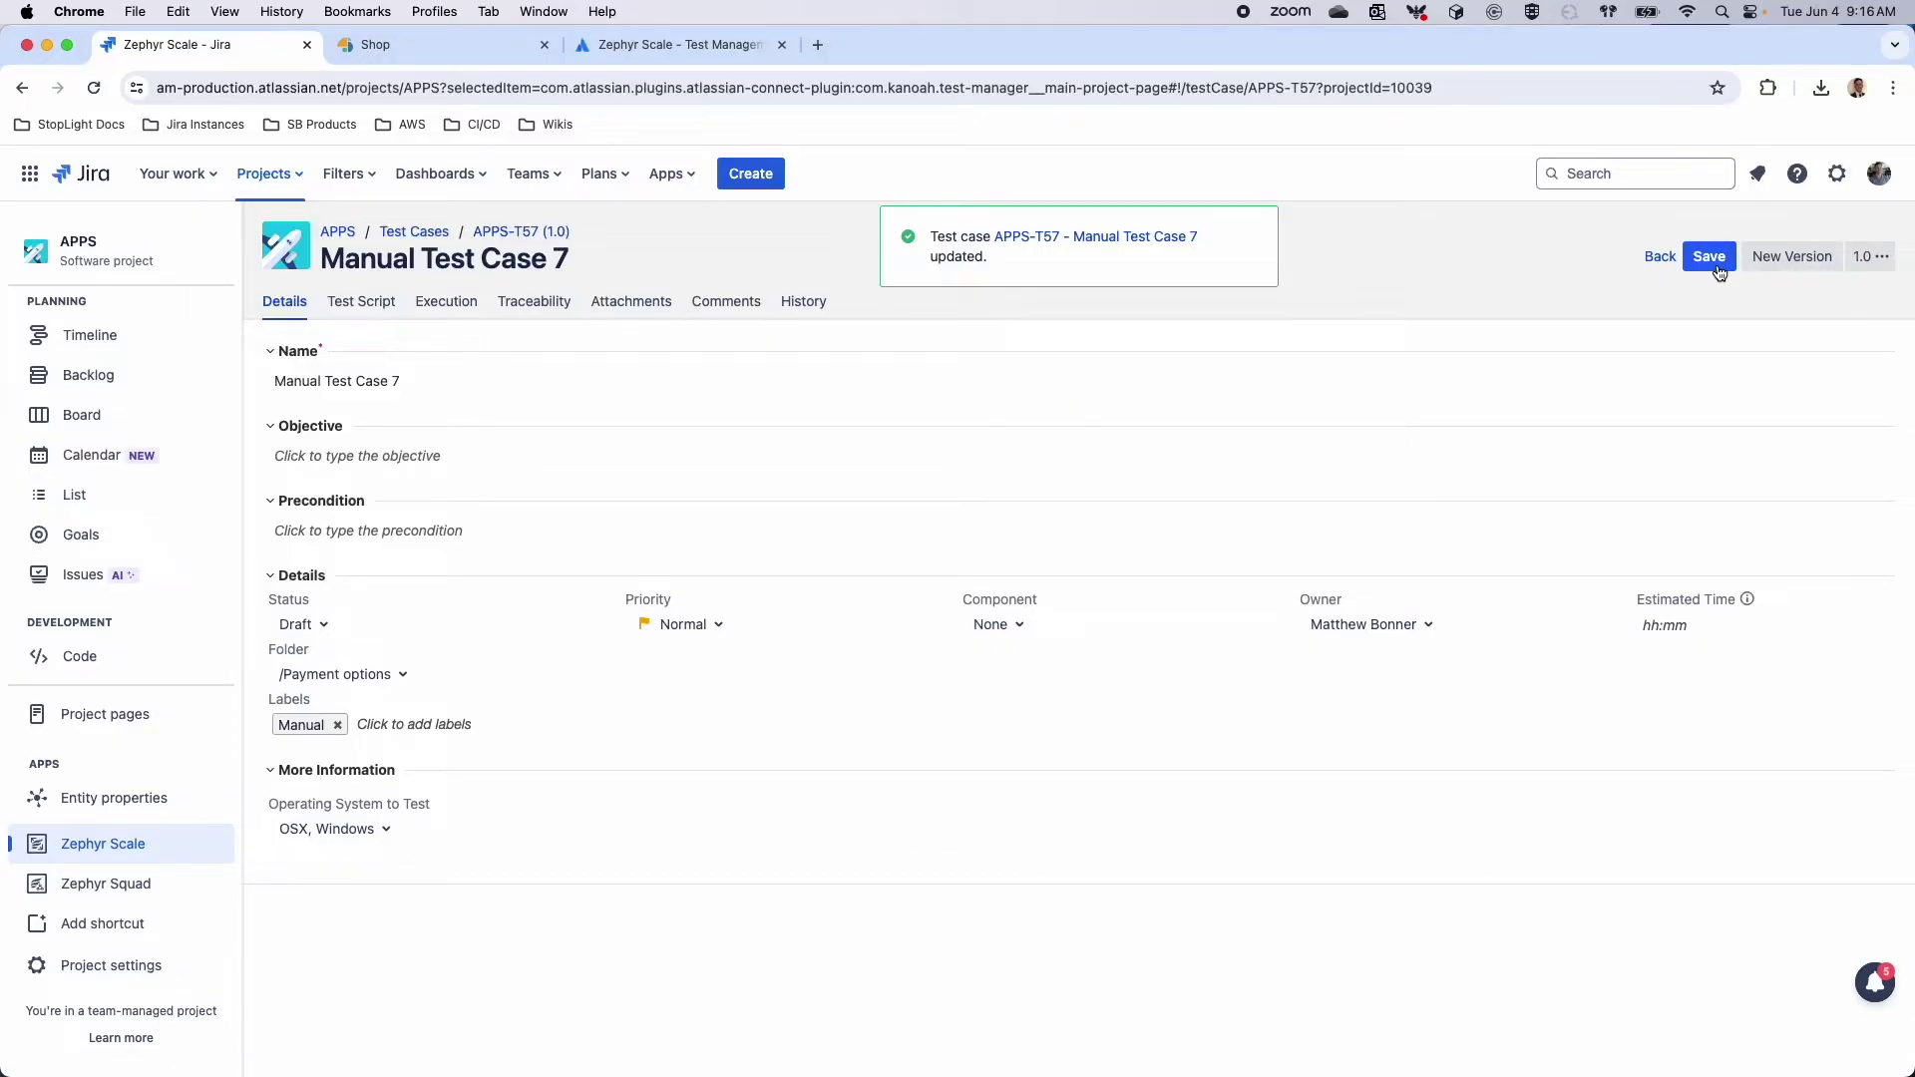
left_click(352, 312)
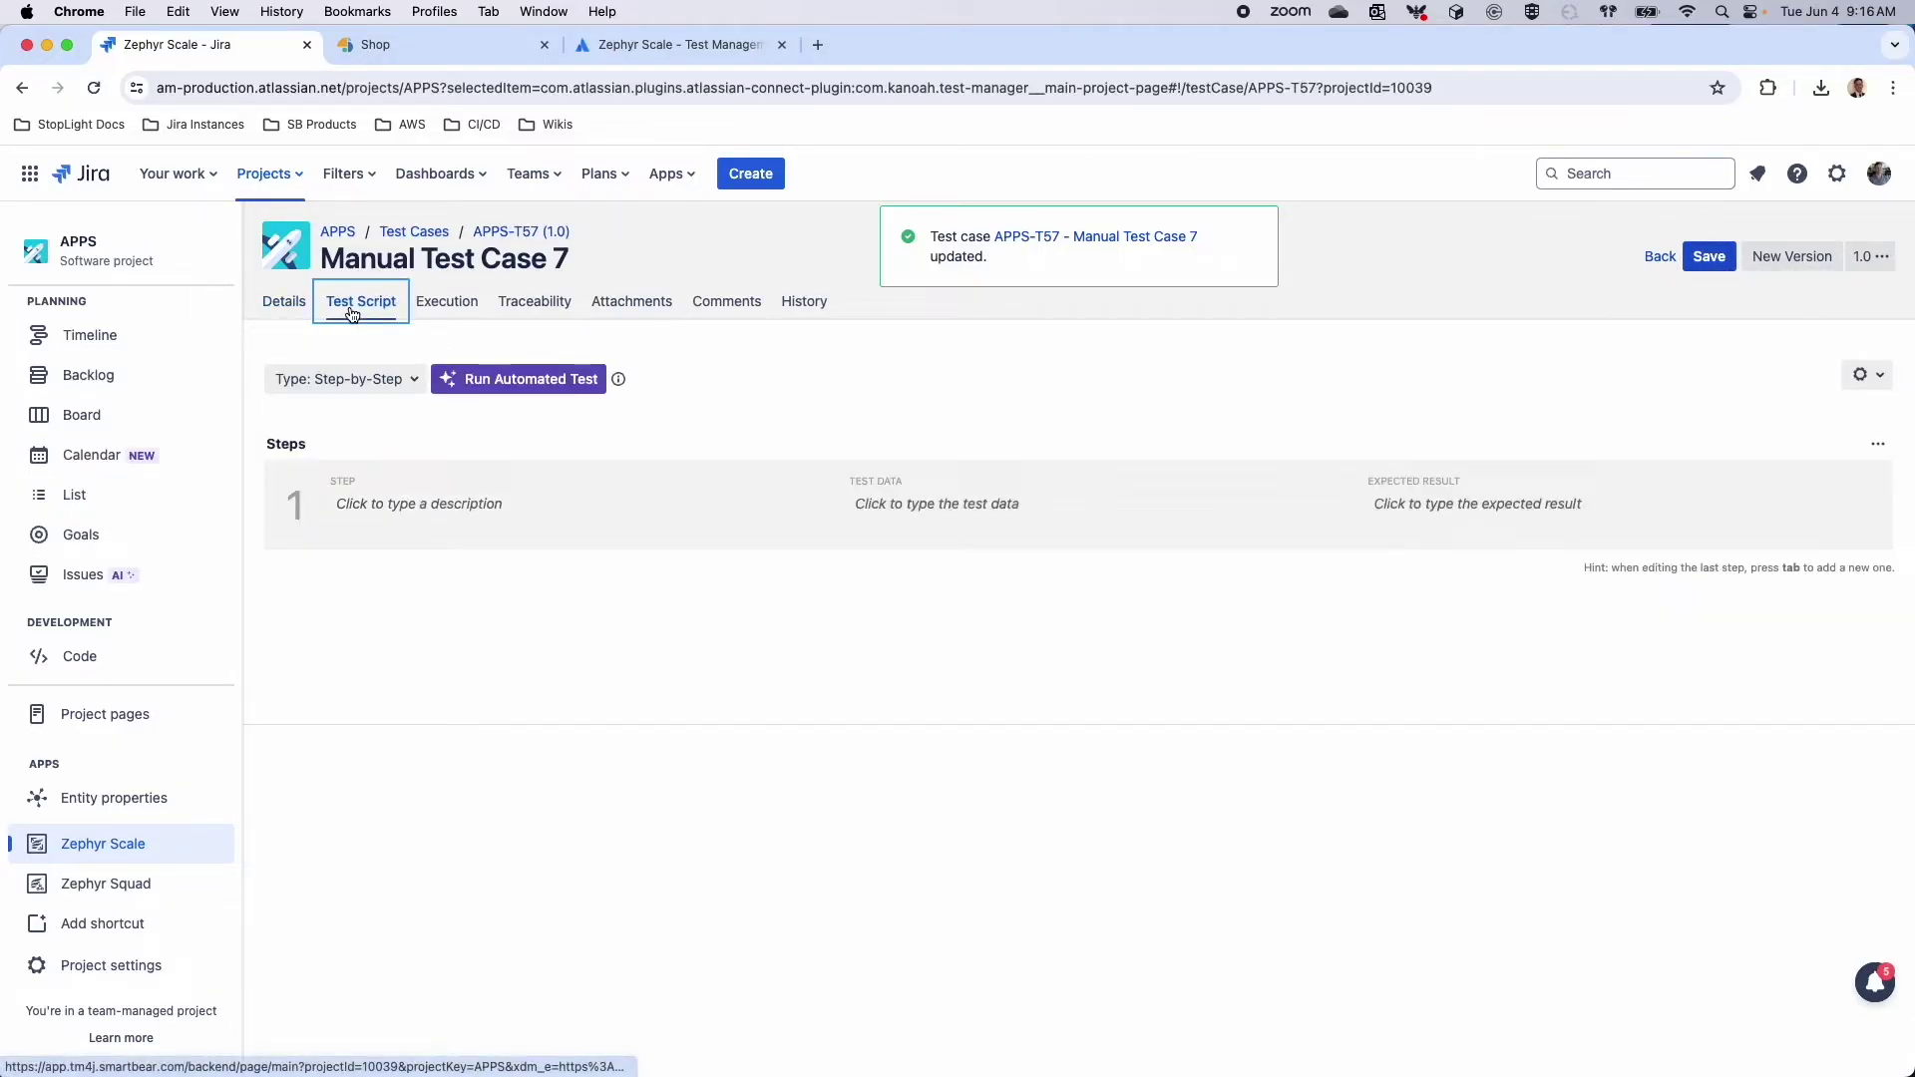
Switch the script type to Plain Text, then BDD - Gherkin, and finally back to Step-by-Step
left_click(327, 380)
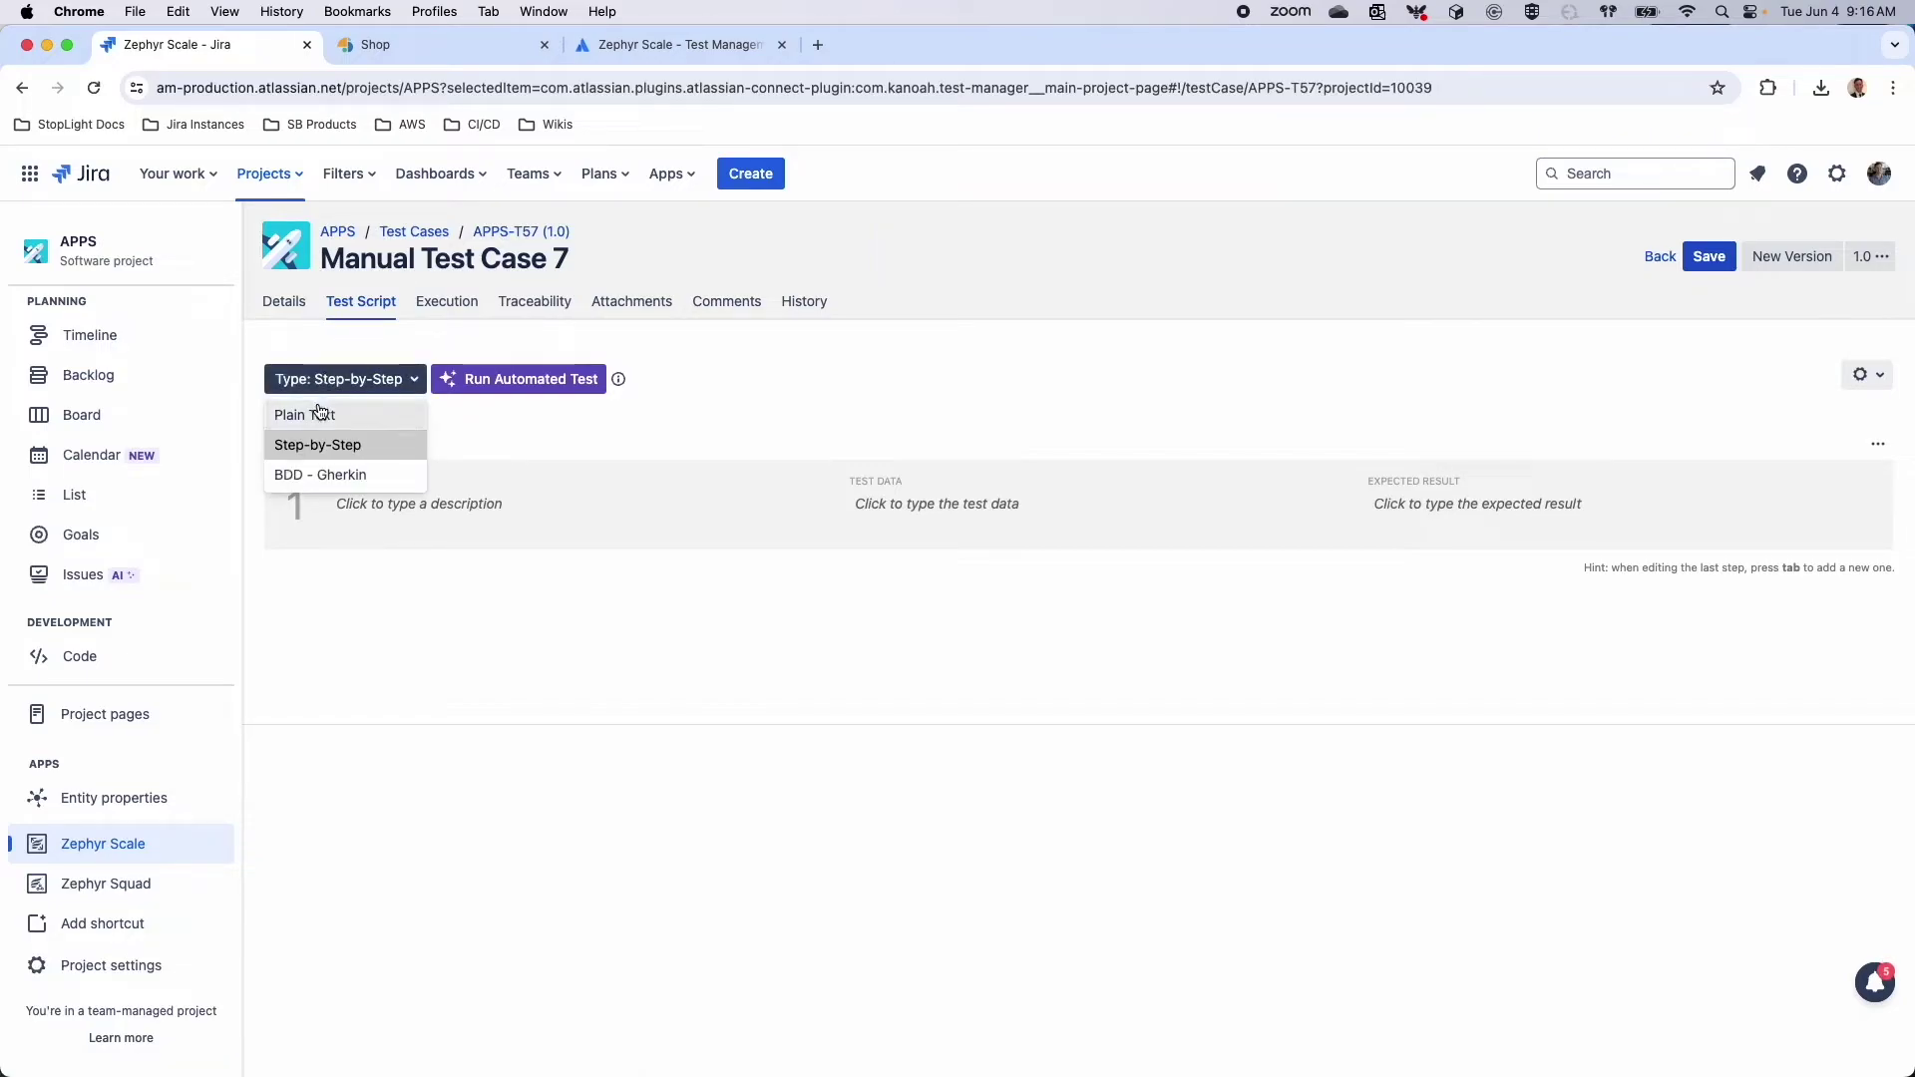
left_click(316, 409)
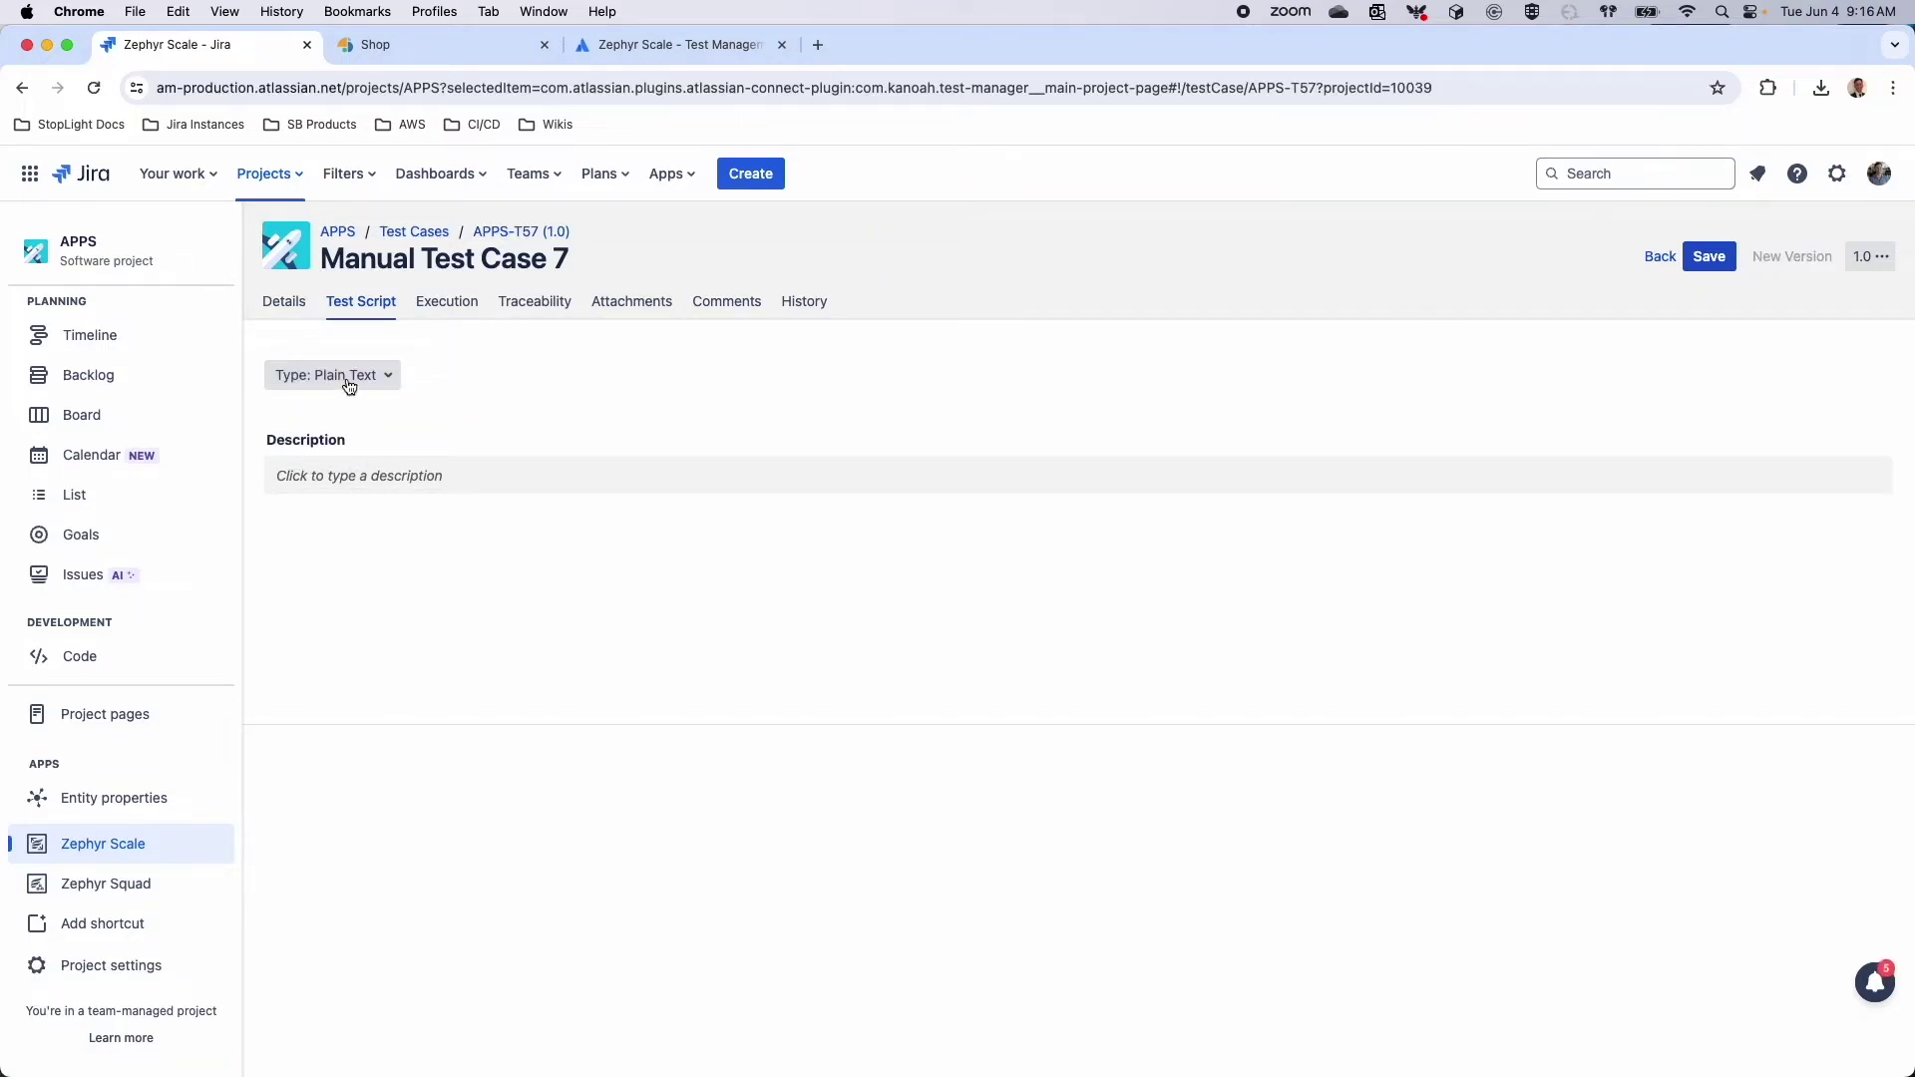
left_click(344, 377)
left_click(297, 472)
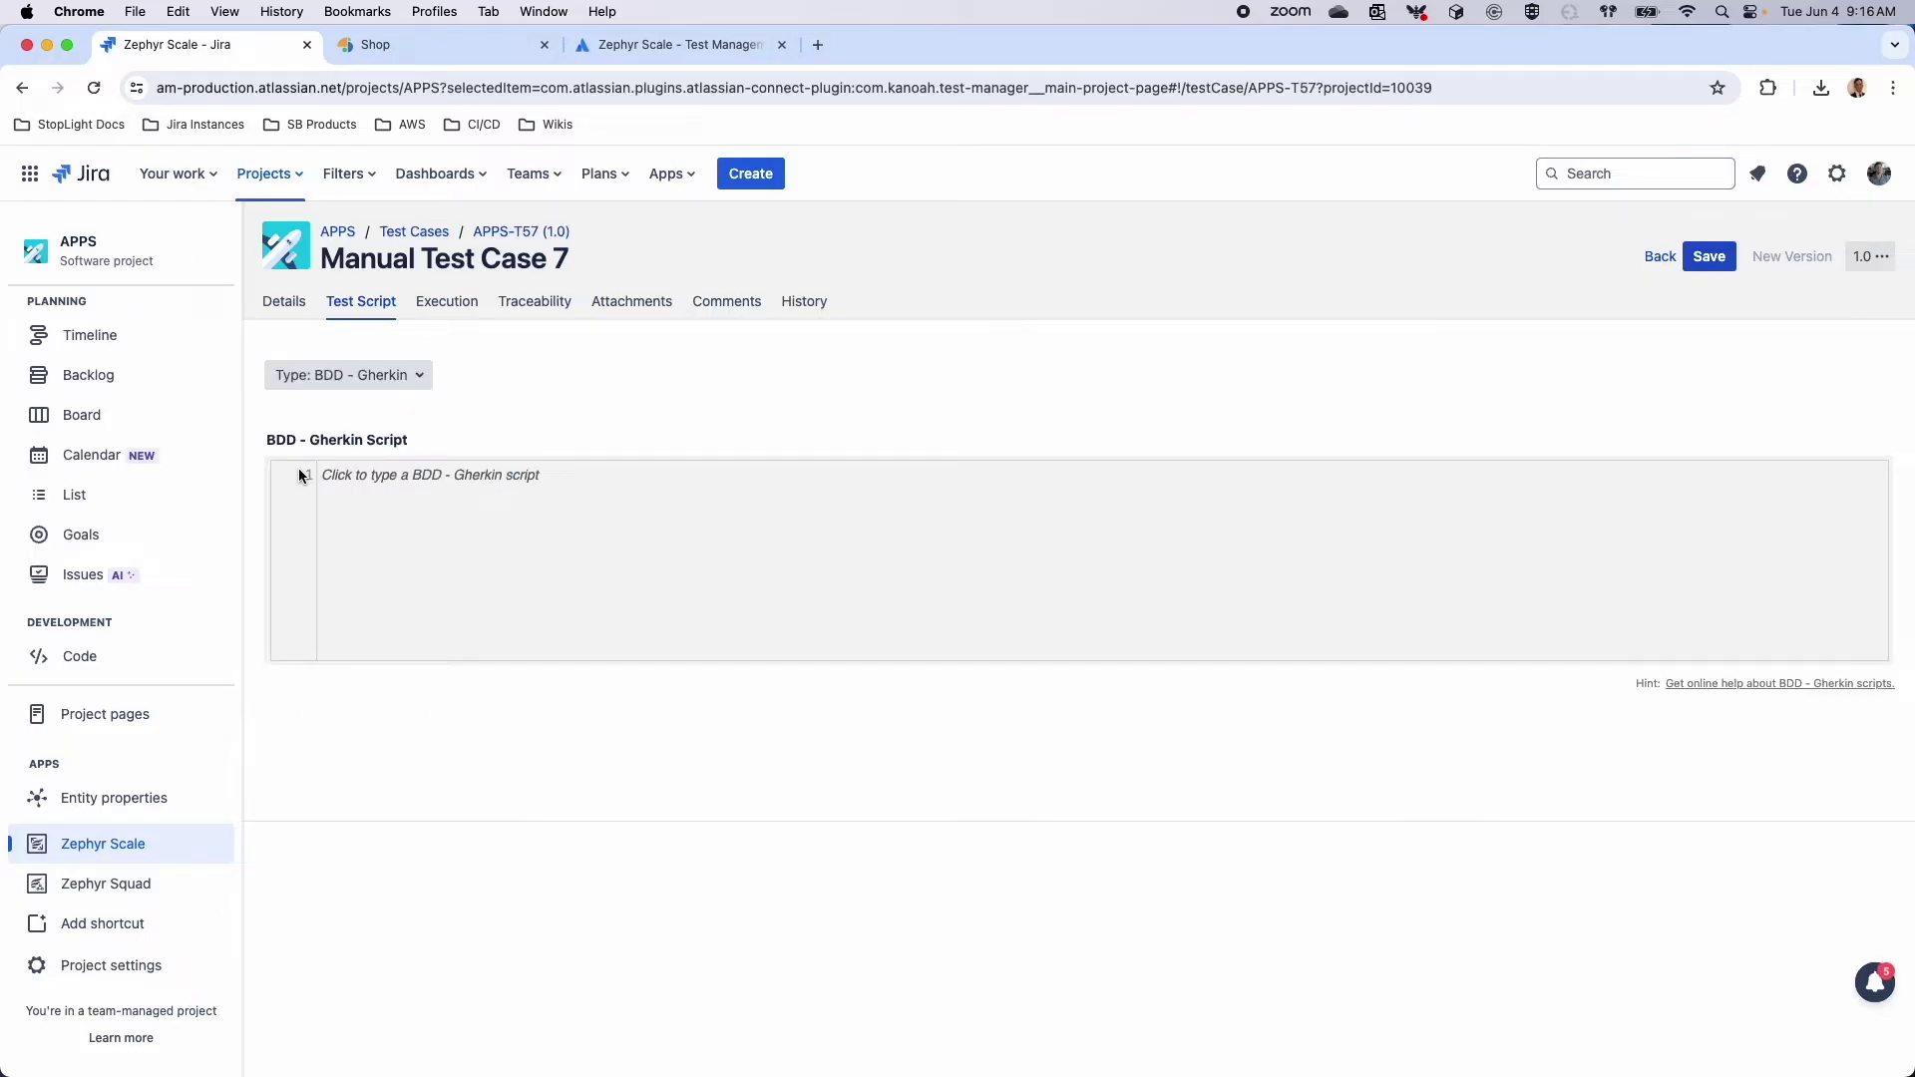
left_click(329, 385)
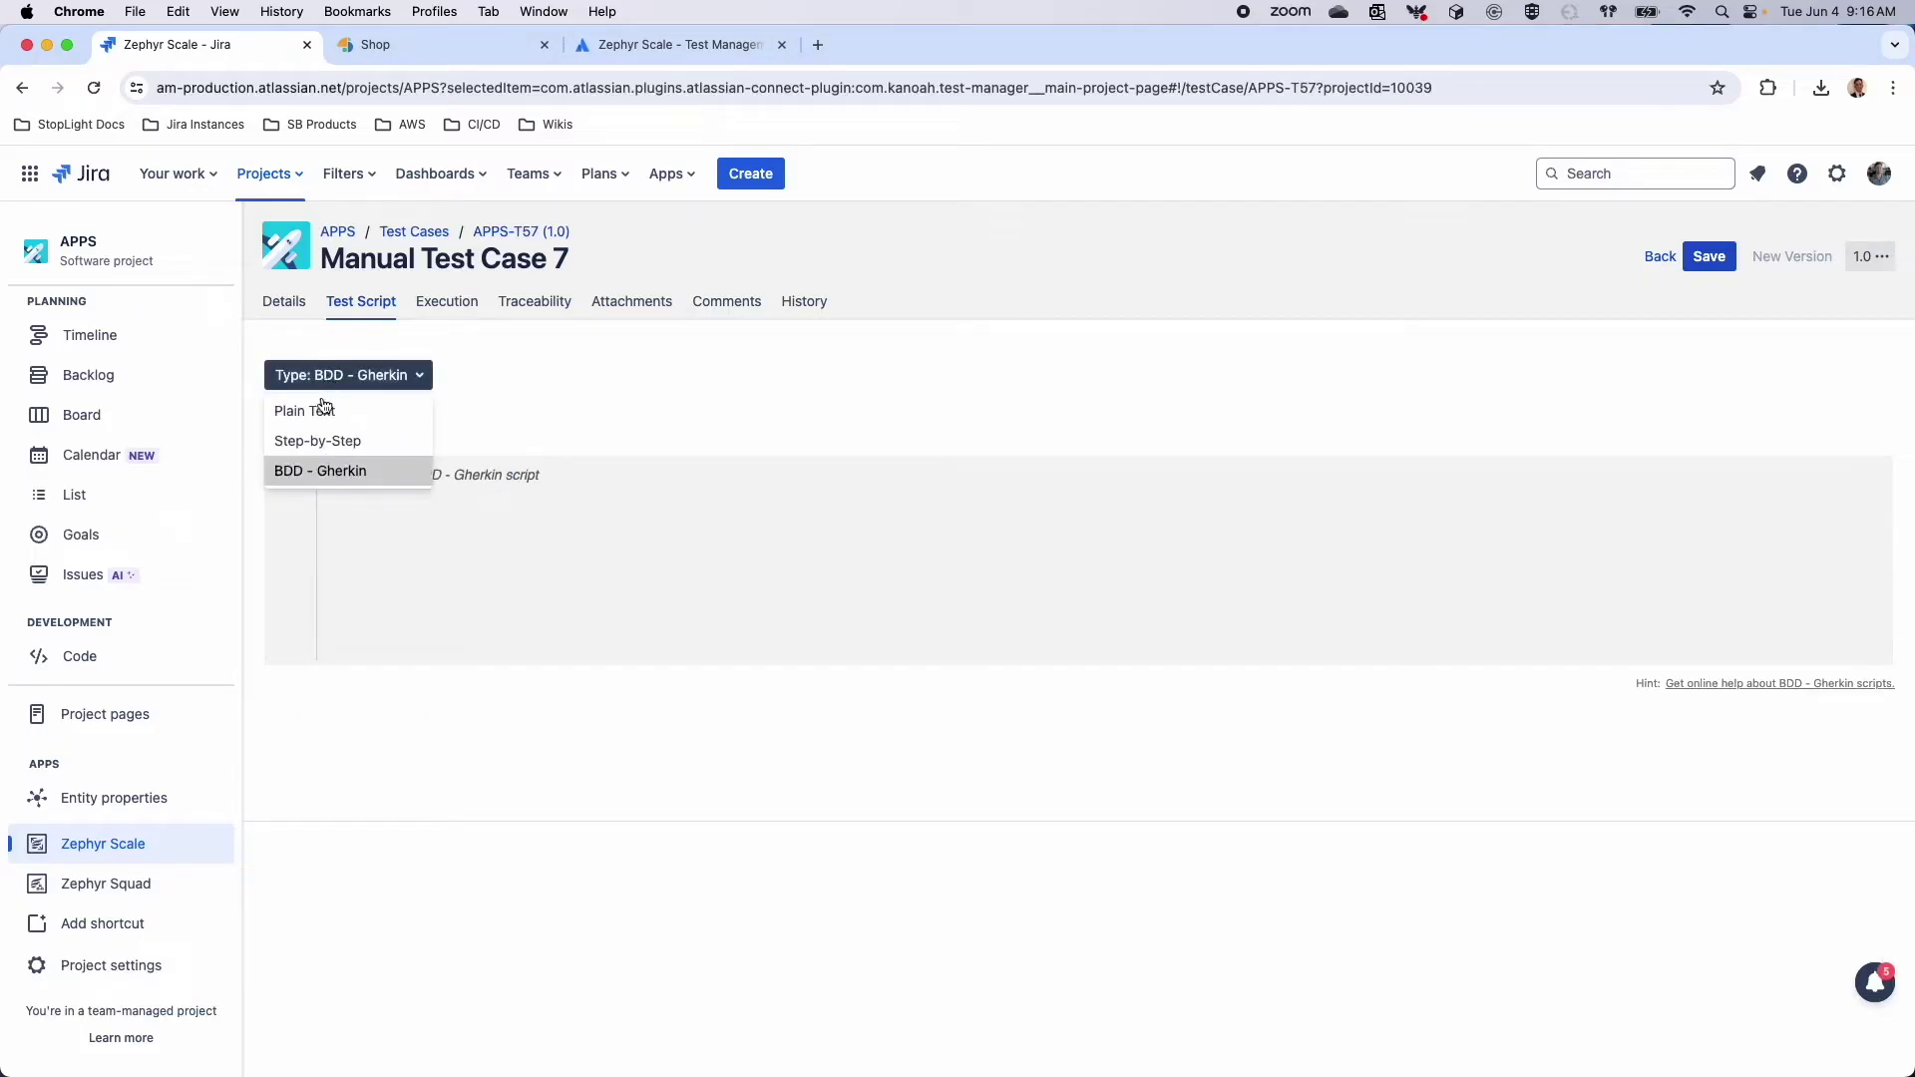
left_click(312, 437)
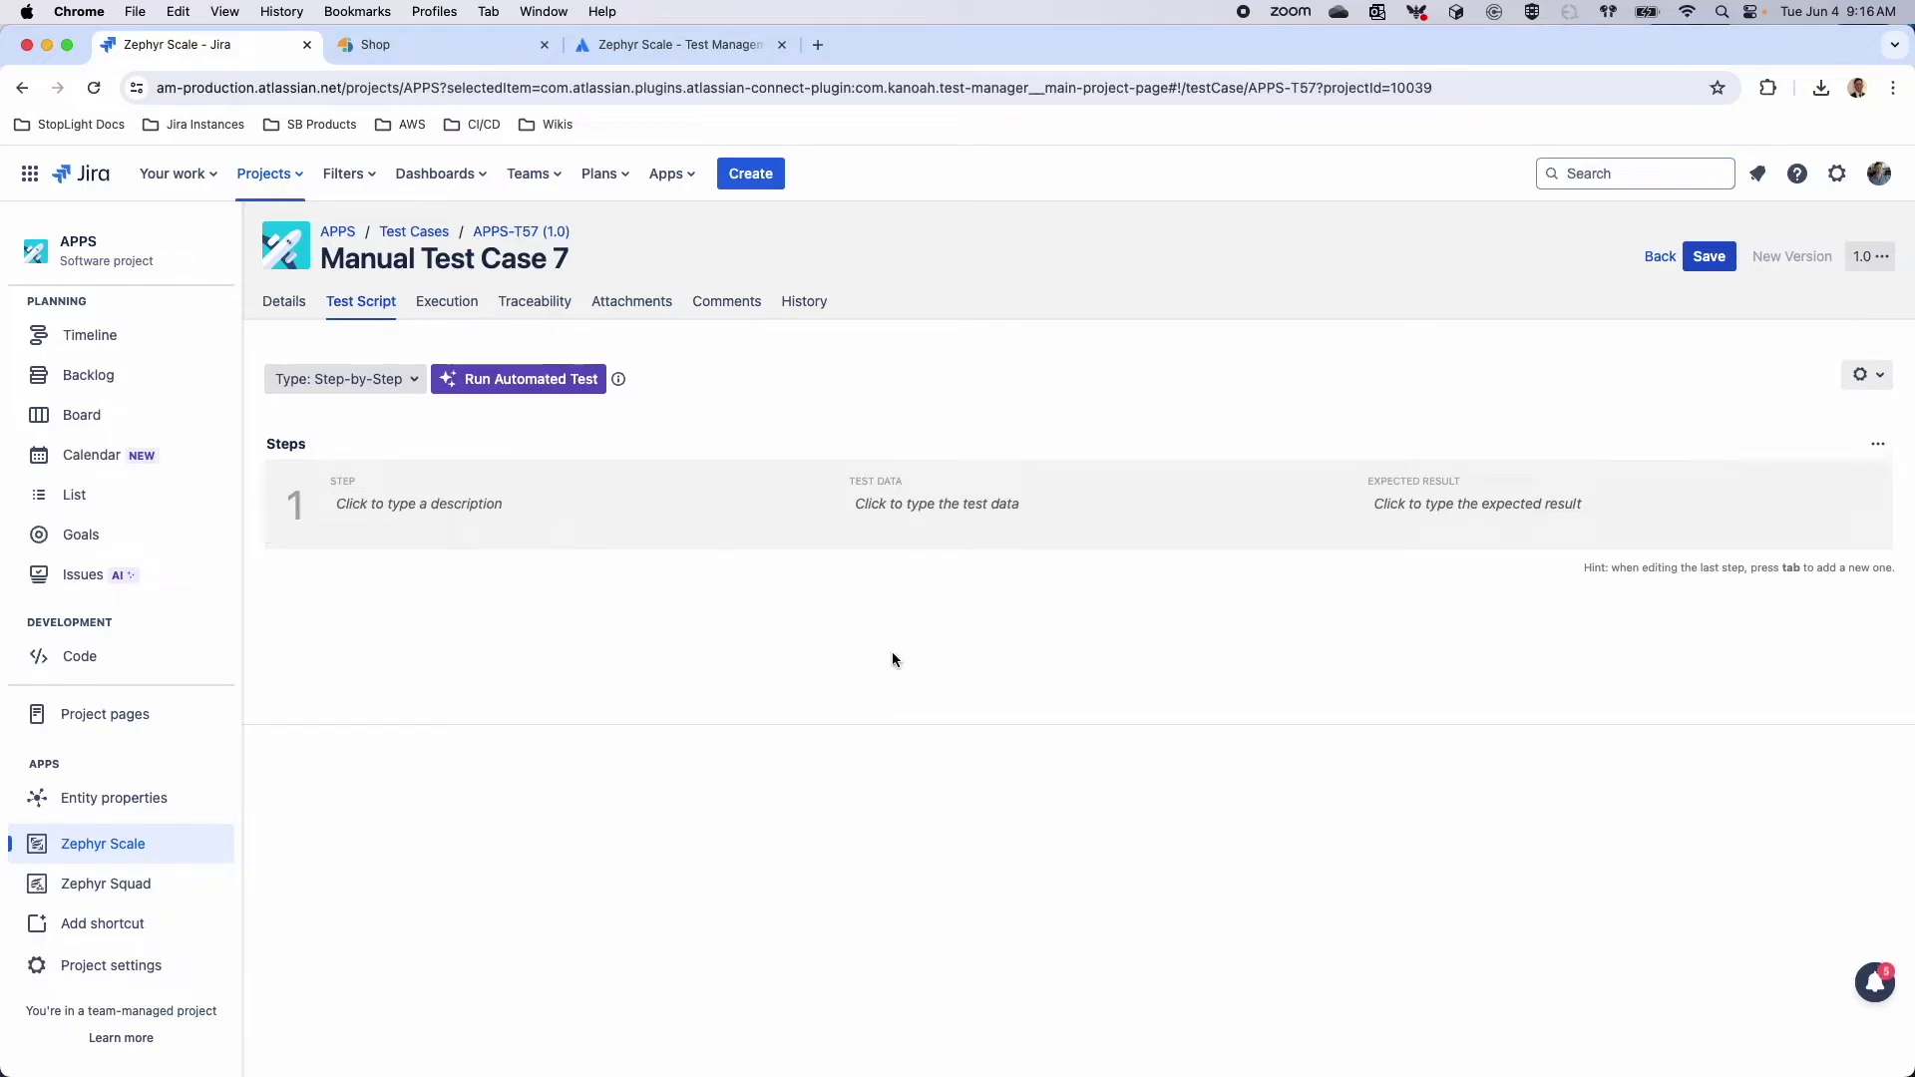
Write step 1 as 'Given the browser is open and I navigate to the store', expecting 'we are navigated to the store'
left_click(559, 507)
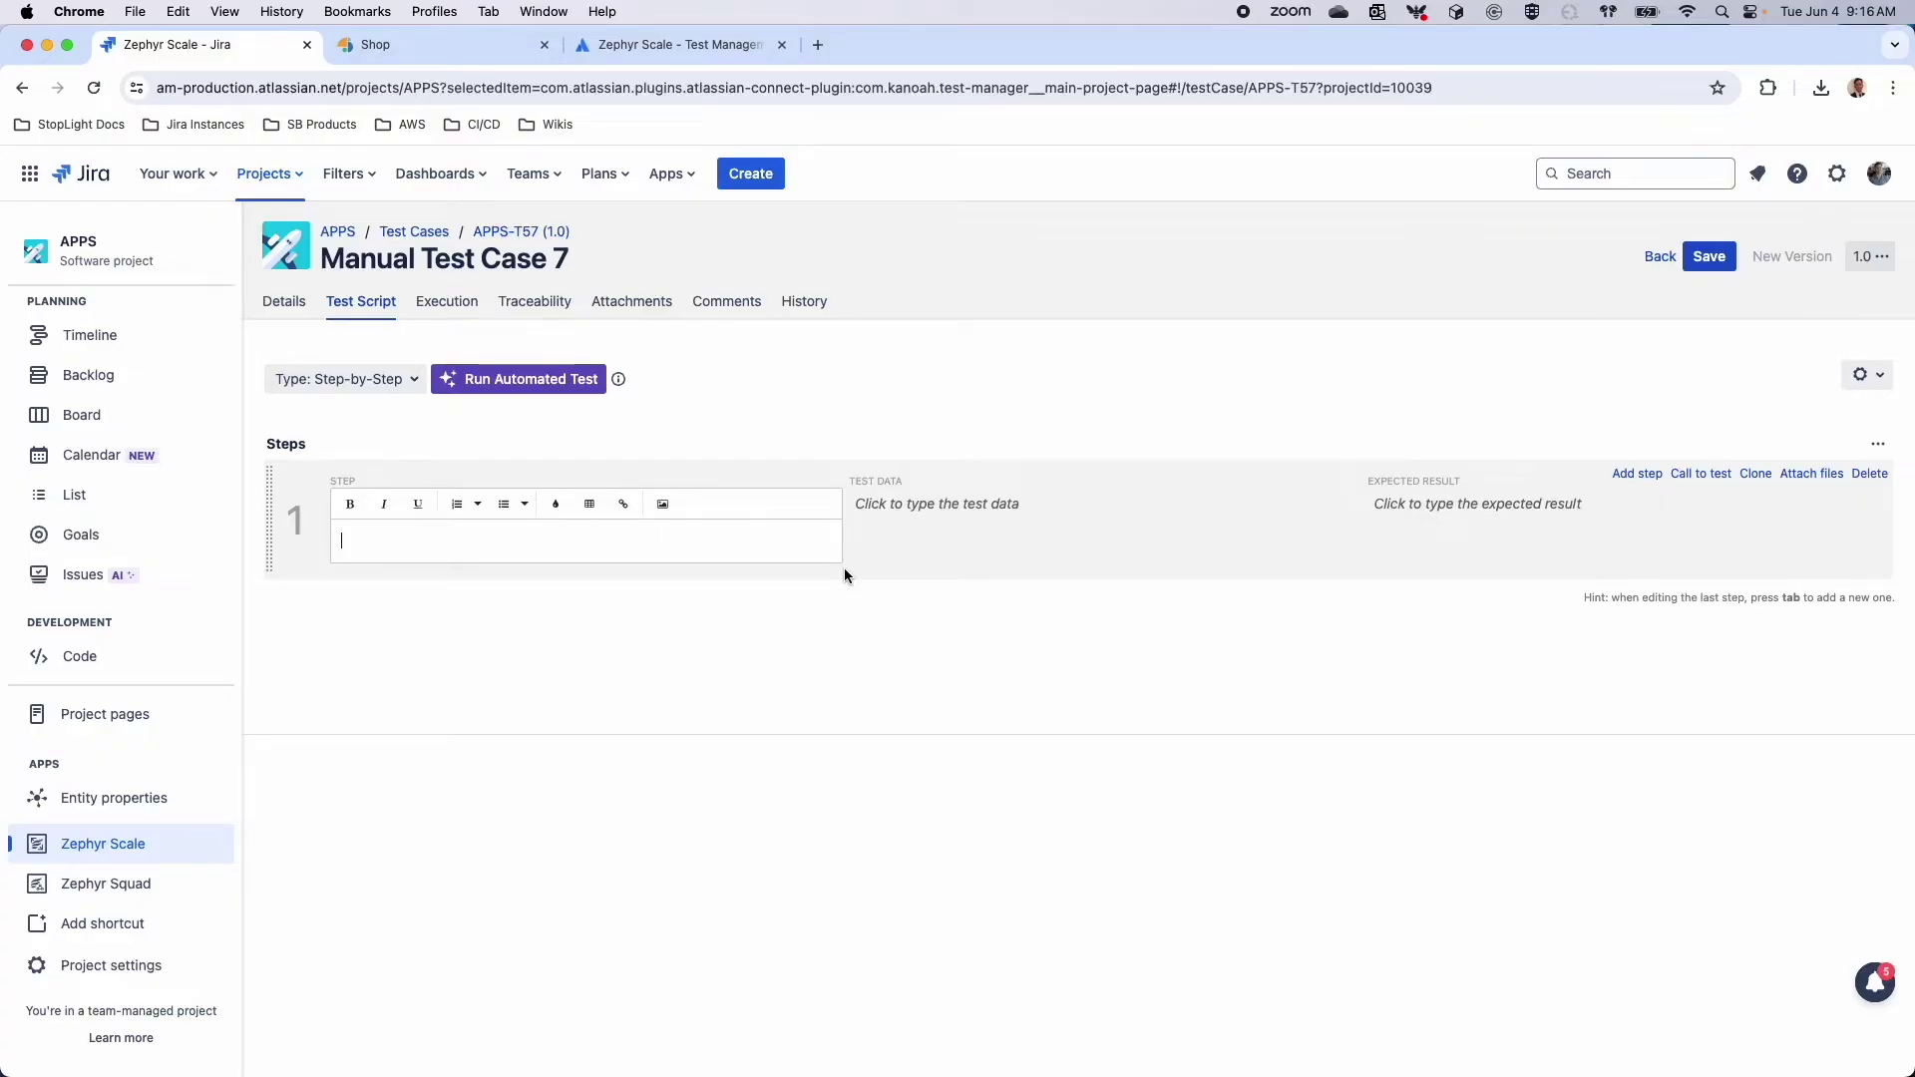
left_click(903, 526)
left_click(1531, 506)
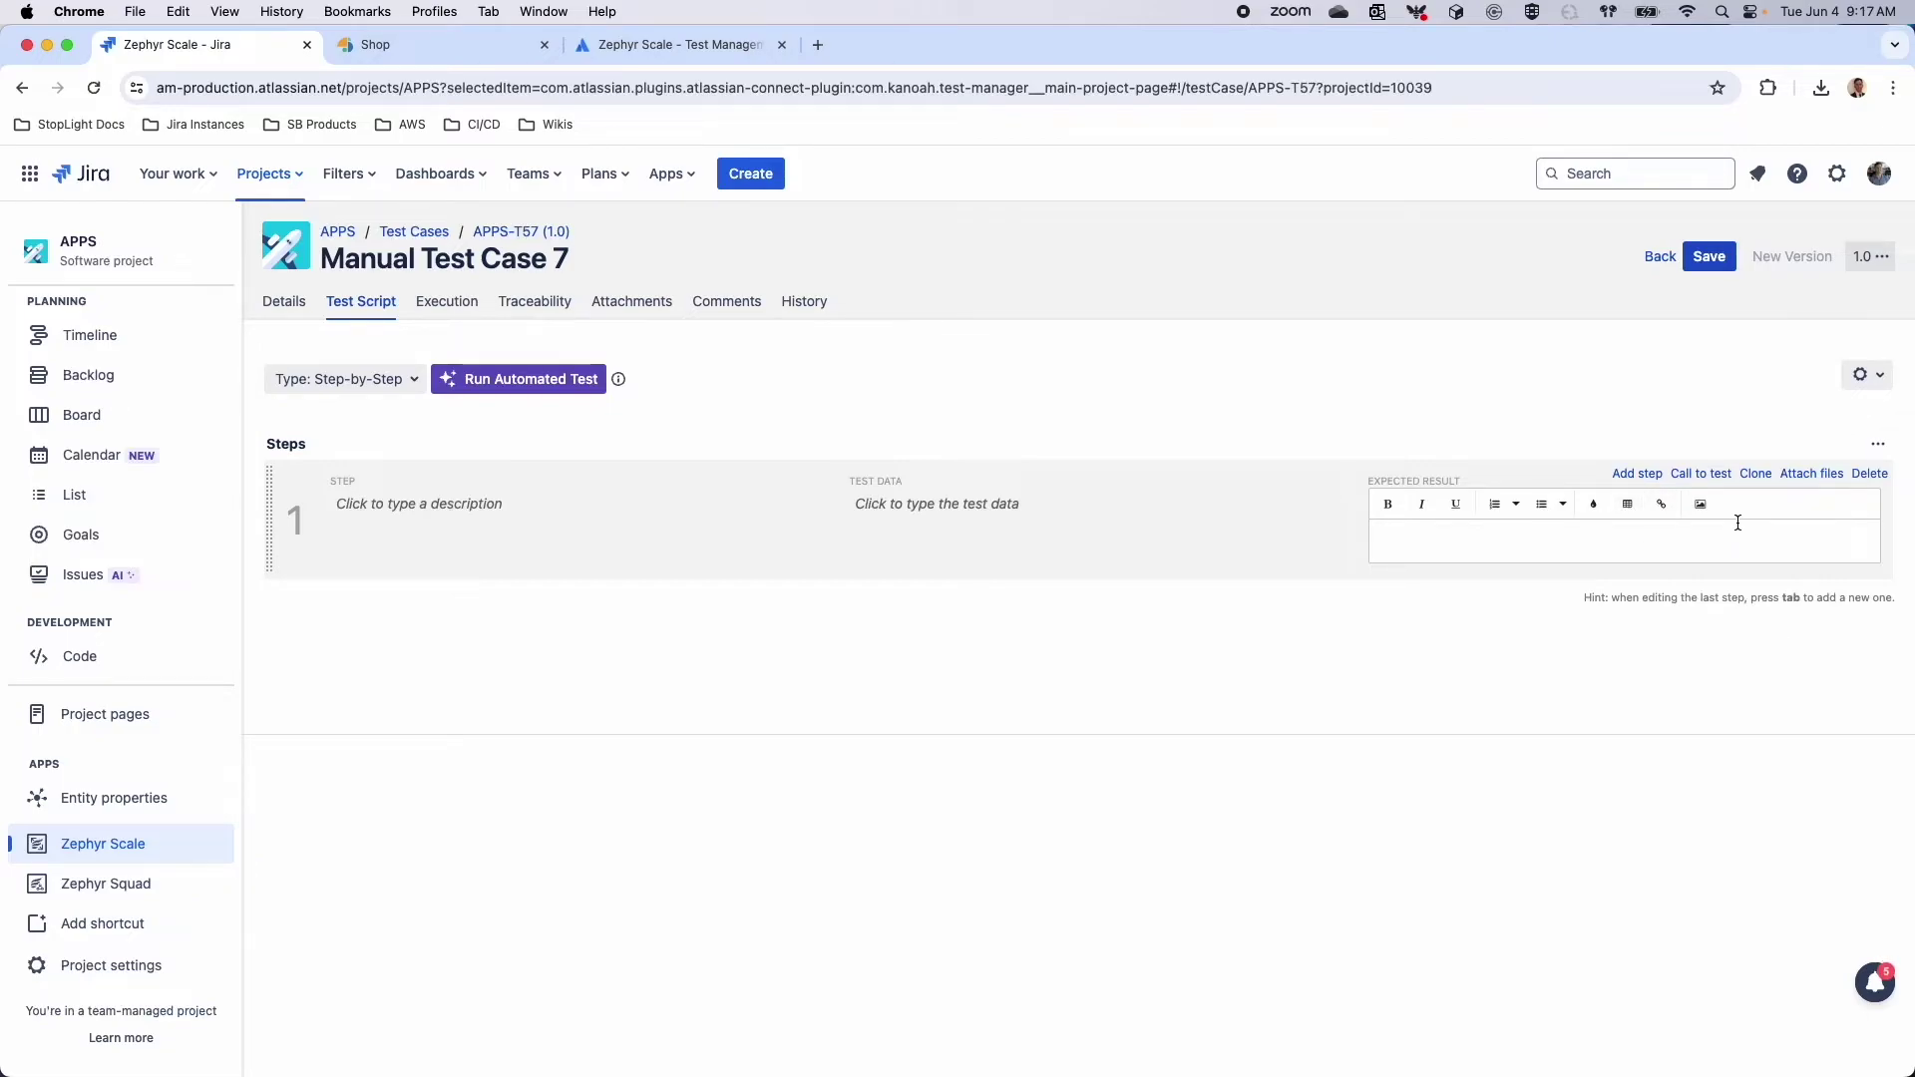
left_click(479, 503)
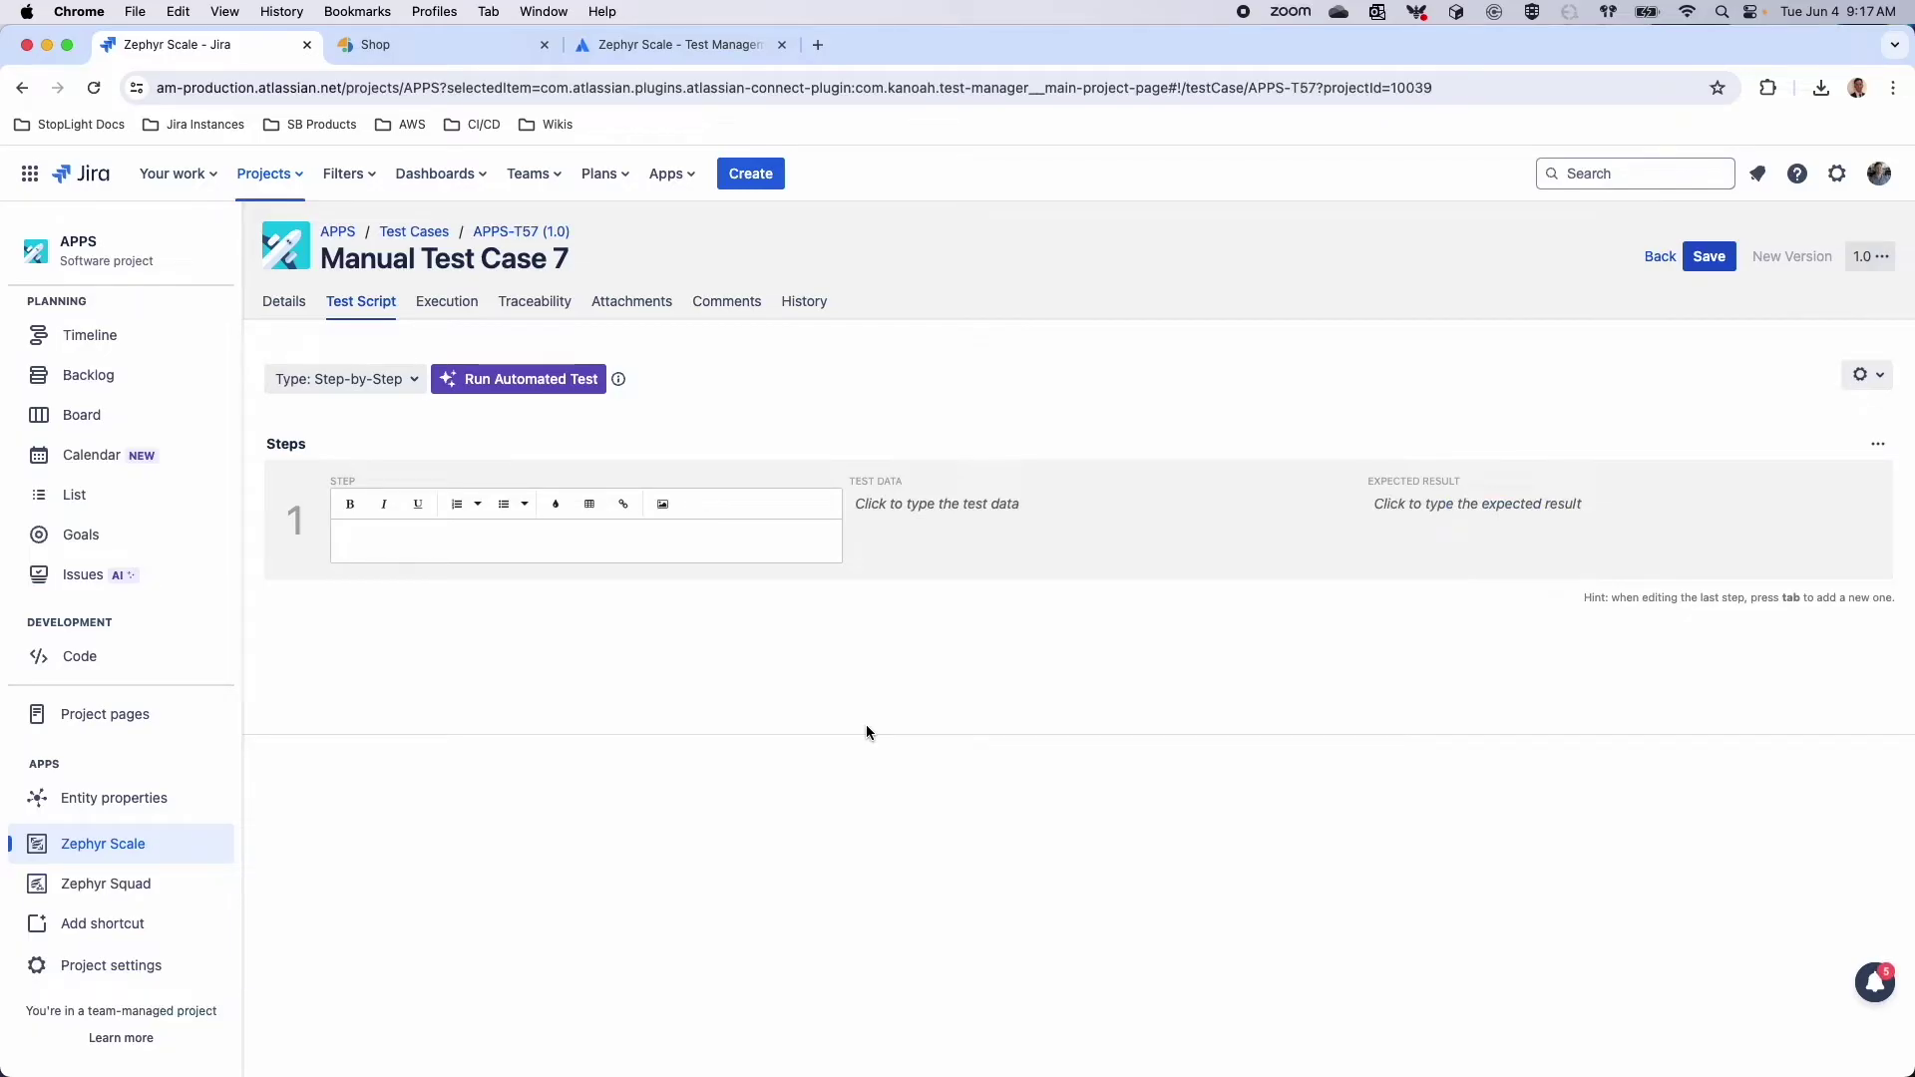
type("Given the browser is open and I navigate to the ")
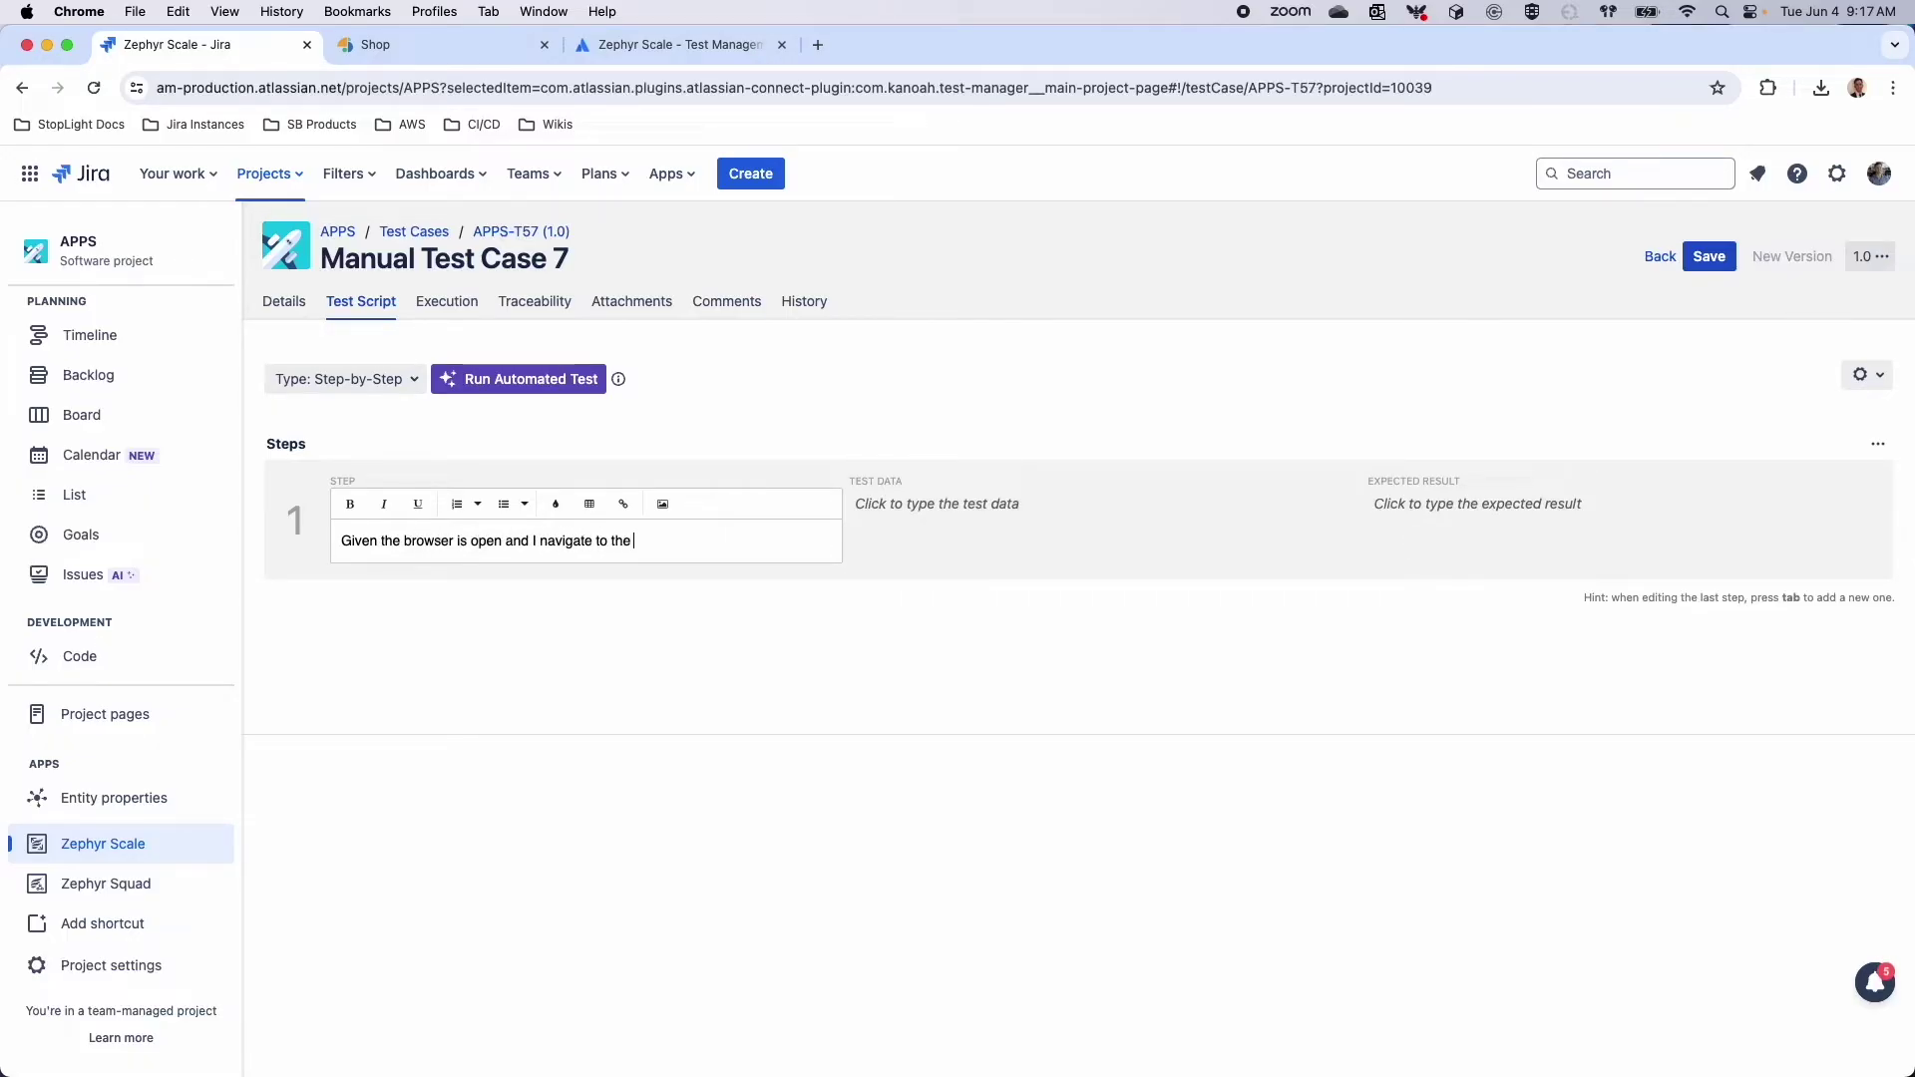
type("store")
key("Tab")
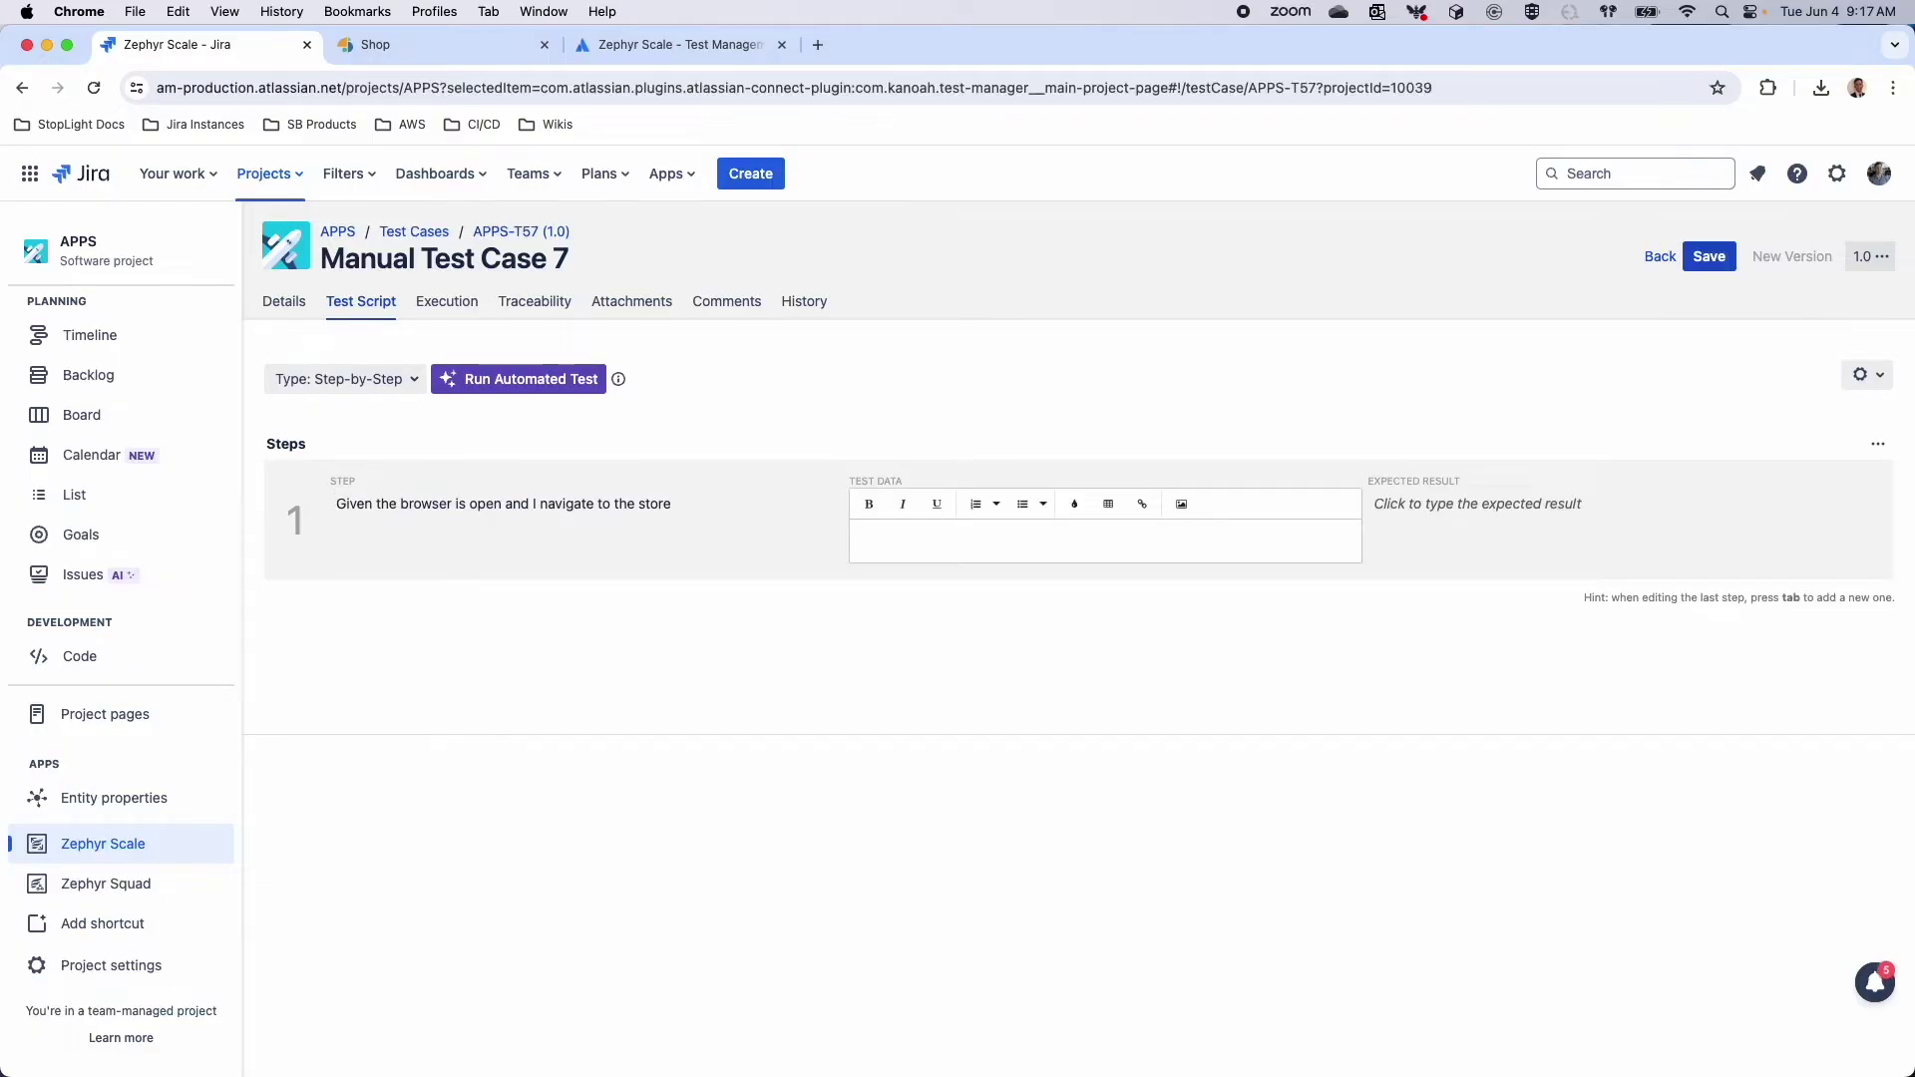
key("Tab")
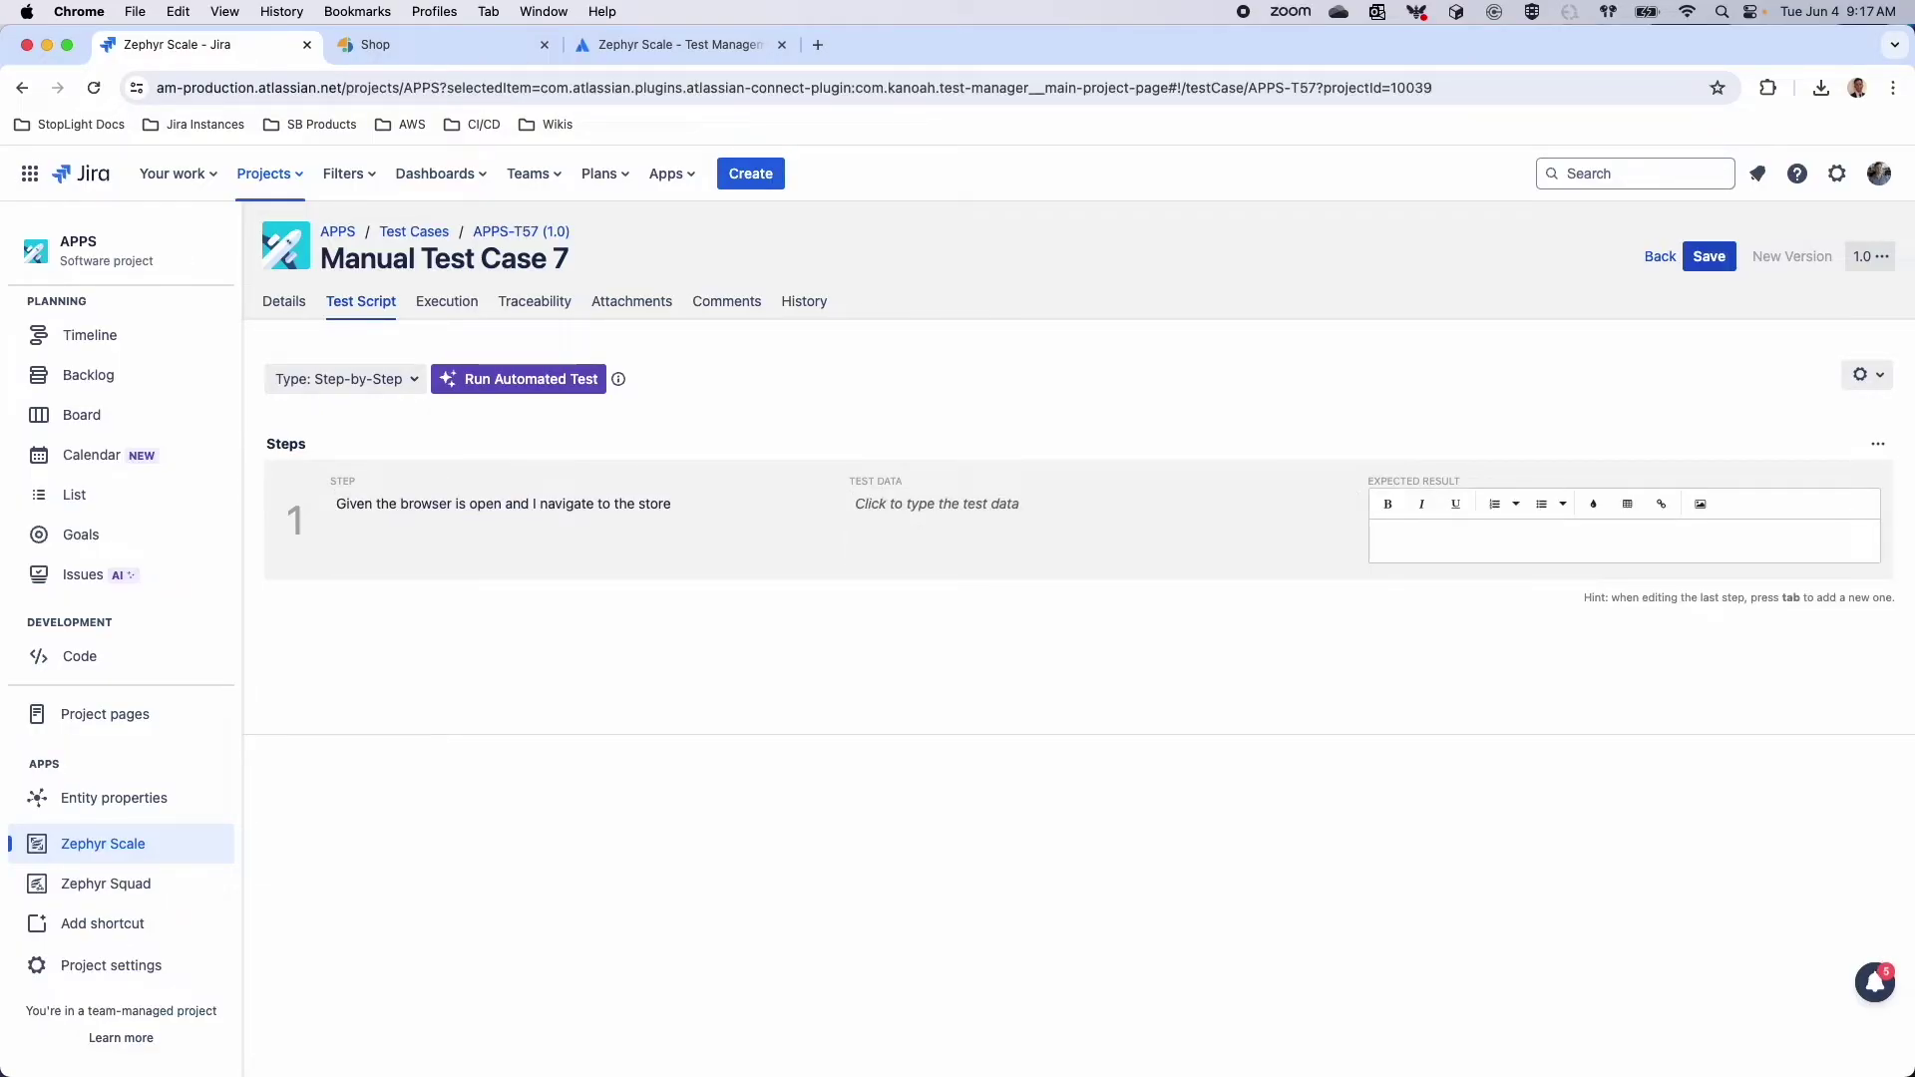
type("we na")
key("BackSpace")
type("are navigated to the store")
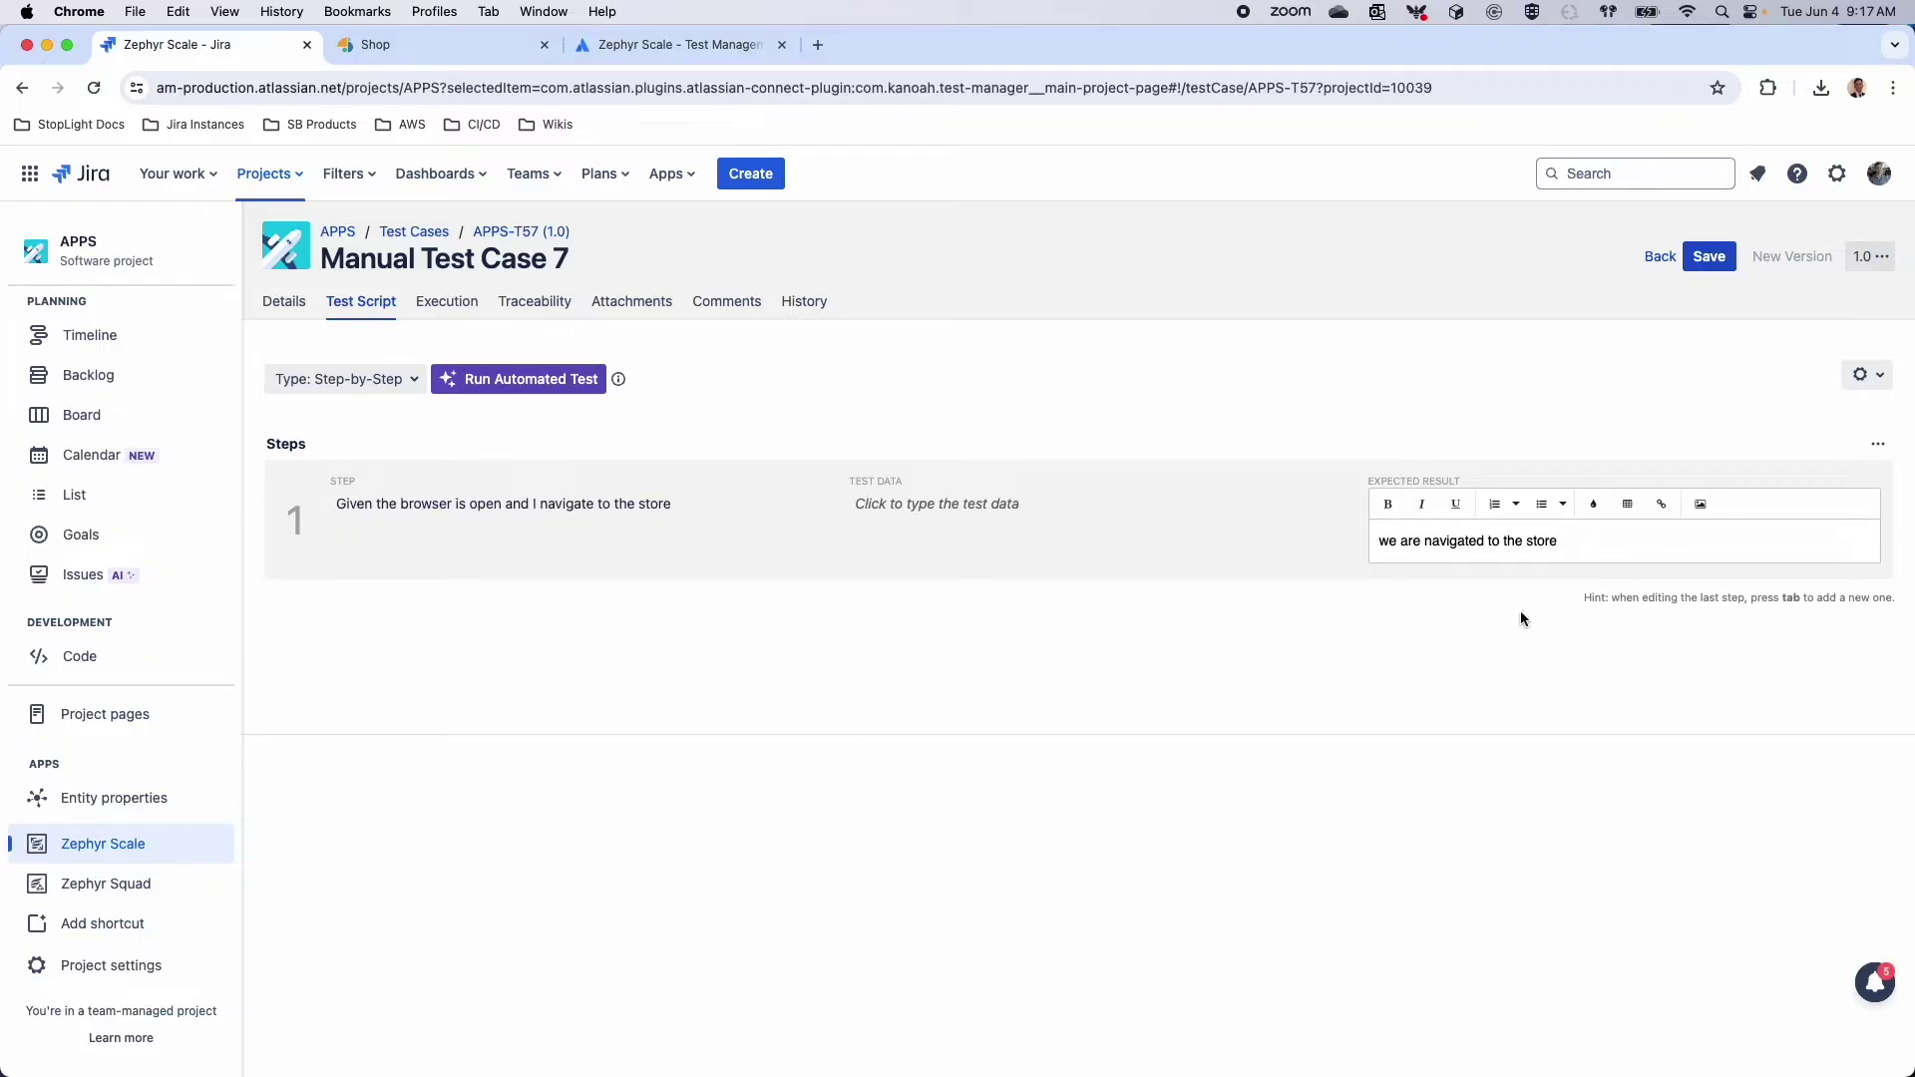
Add step 2 'When the user fills in a contact us form' with Name and 'Complaint = Im mad' test data
left_click(1644, 476)
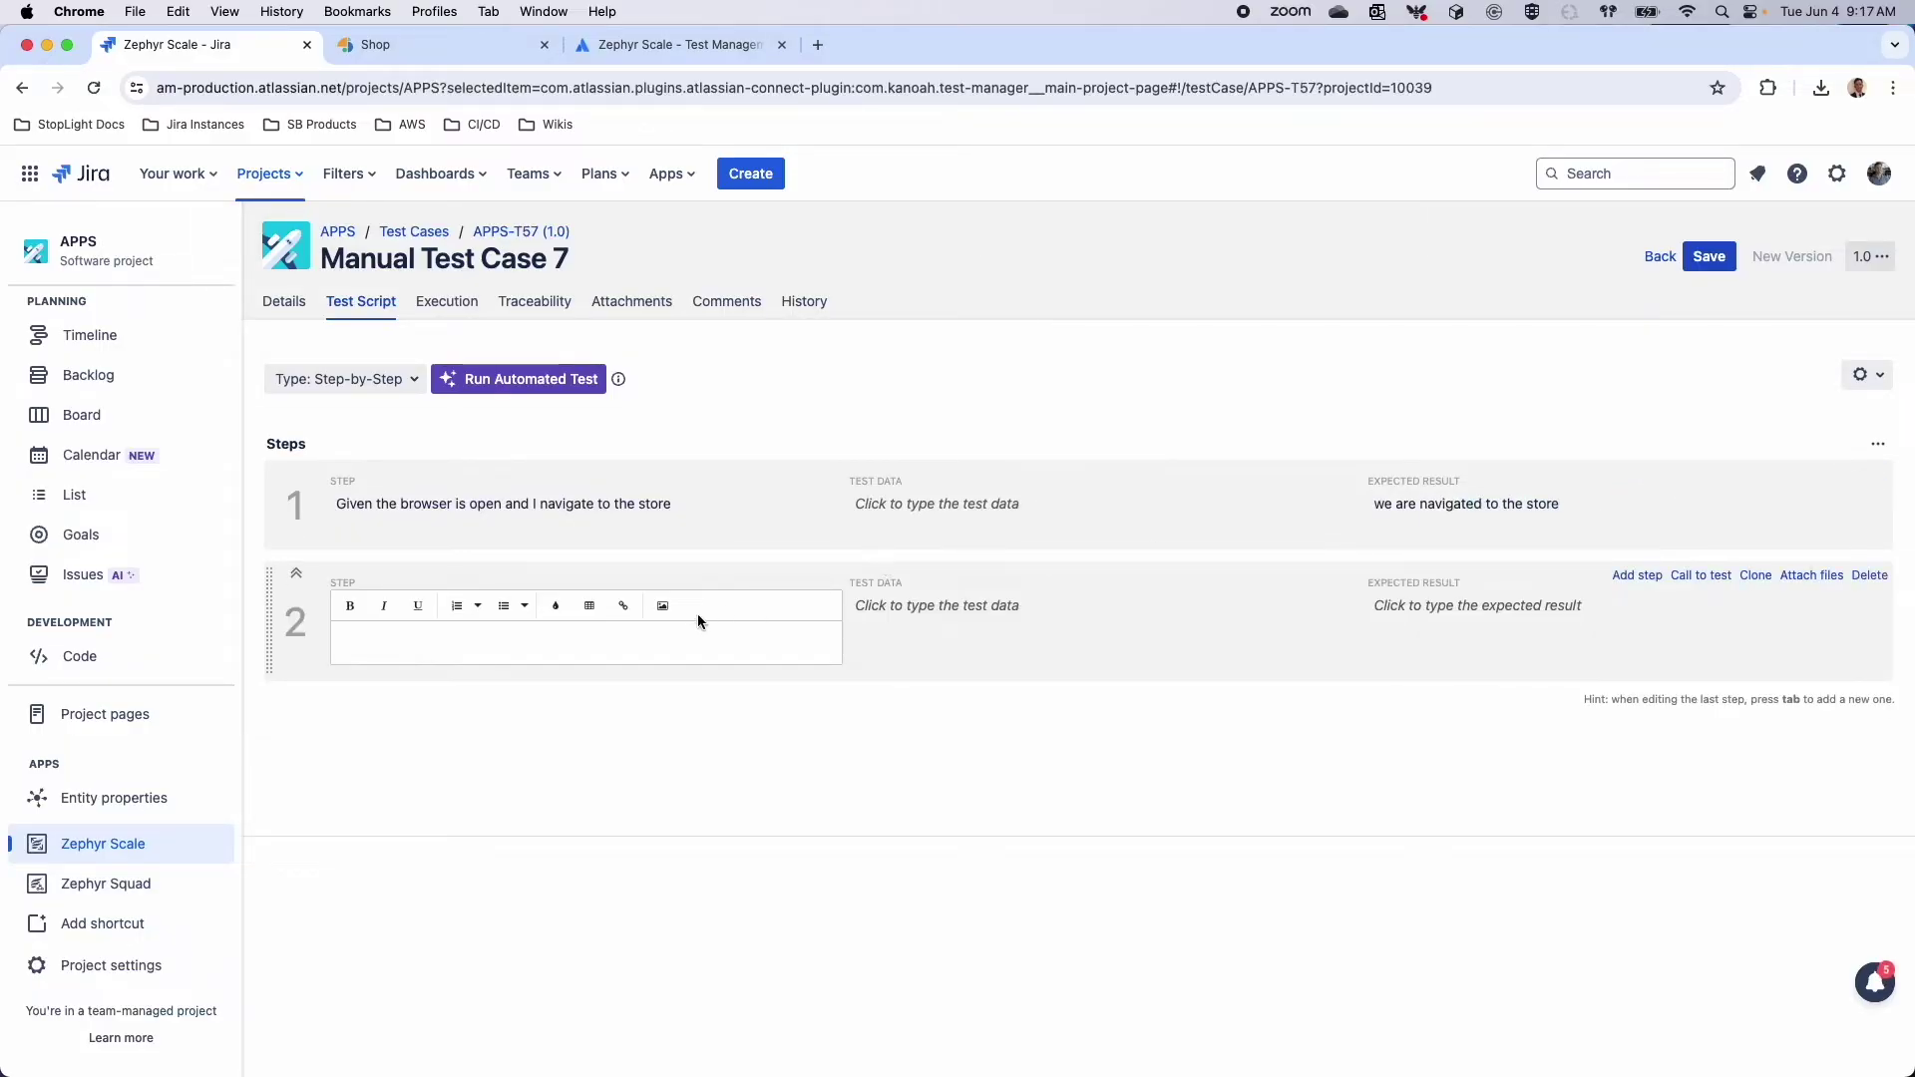
type("When the user fills in a contact us form with data")
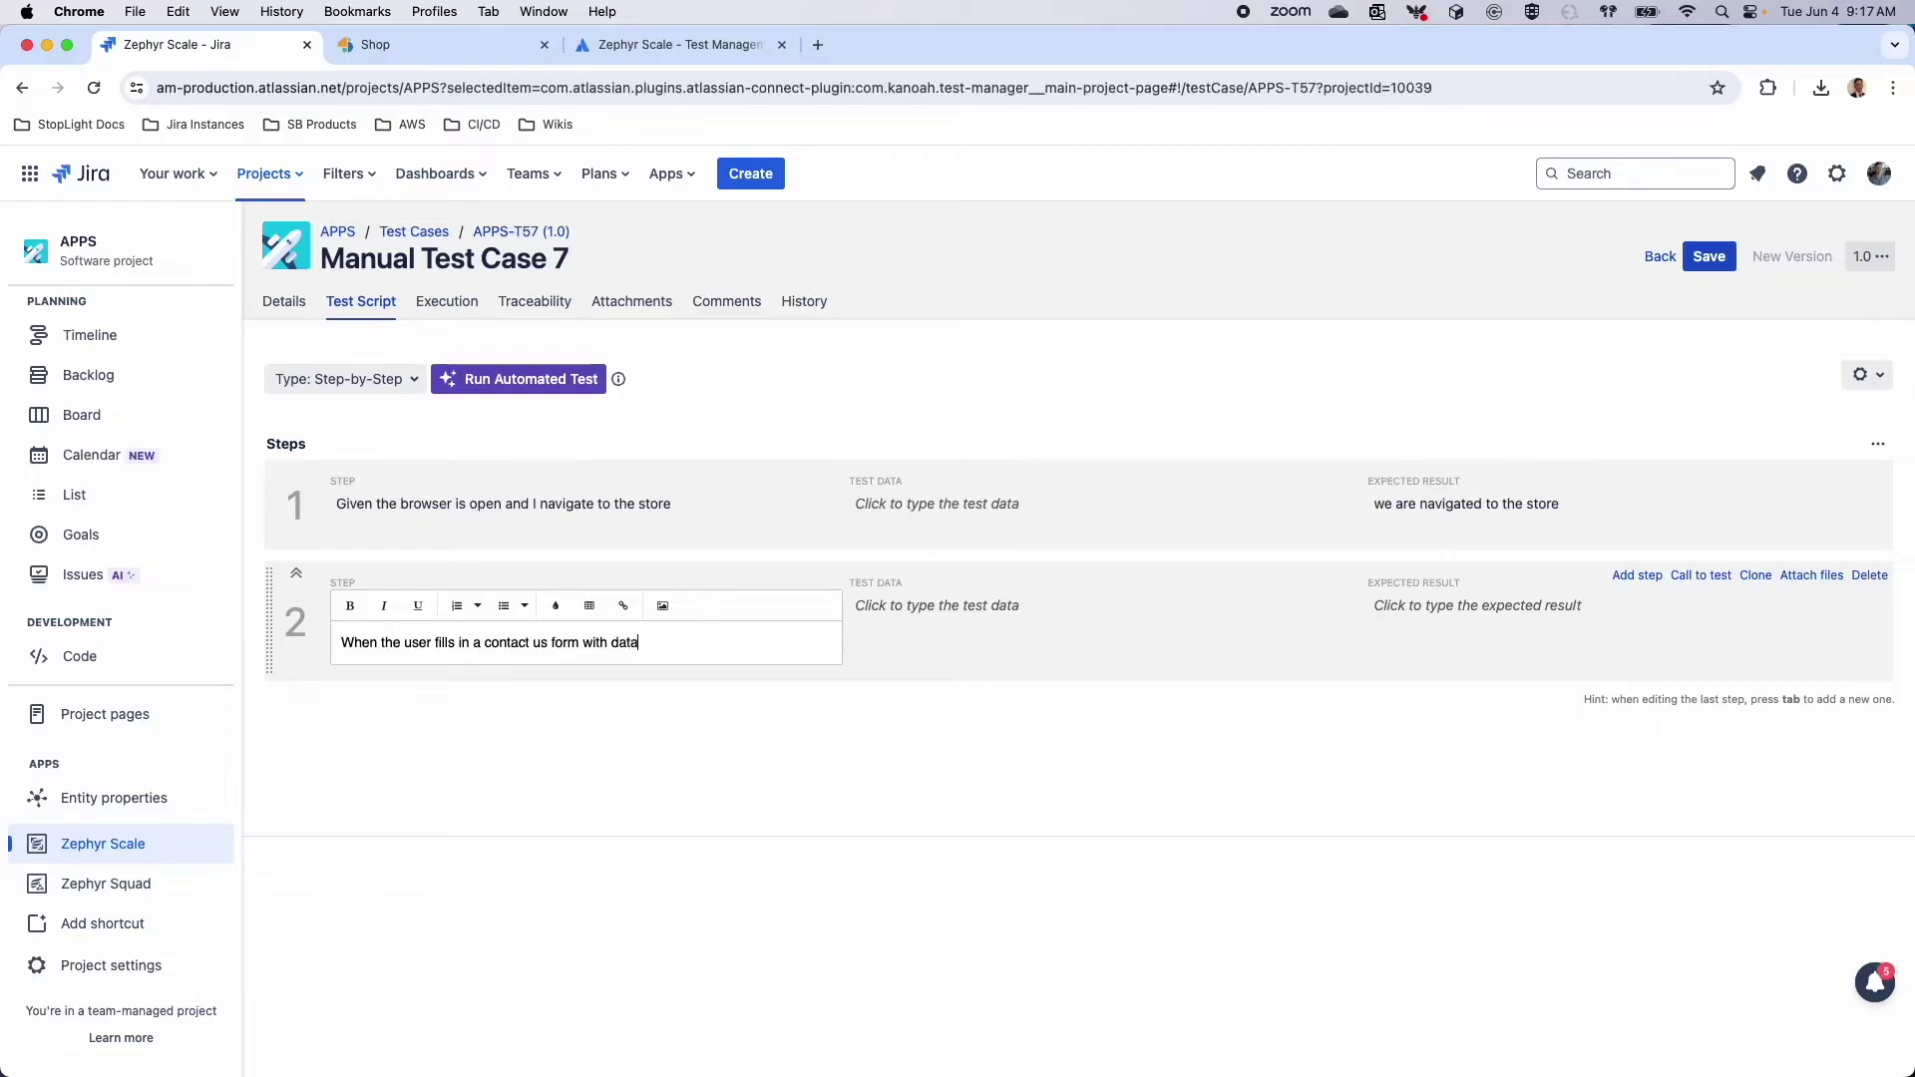
key("Tab")
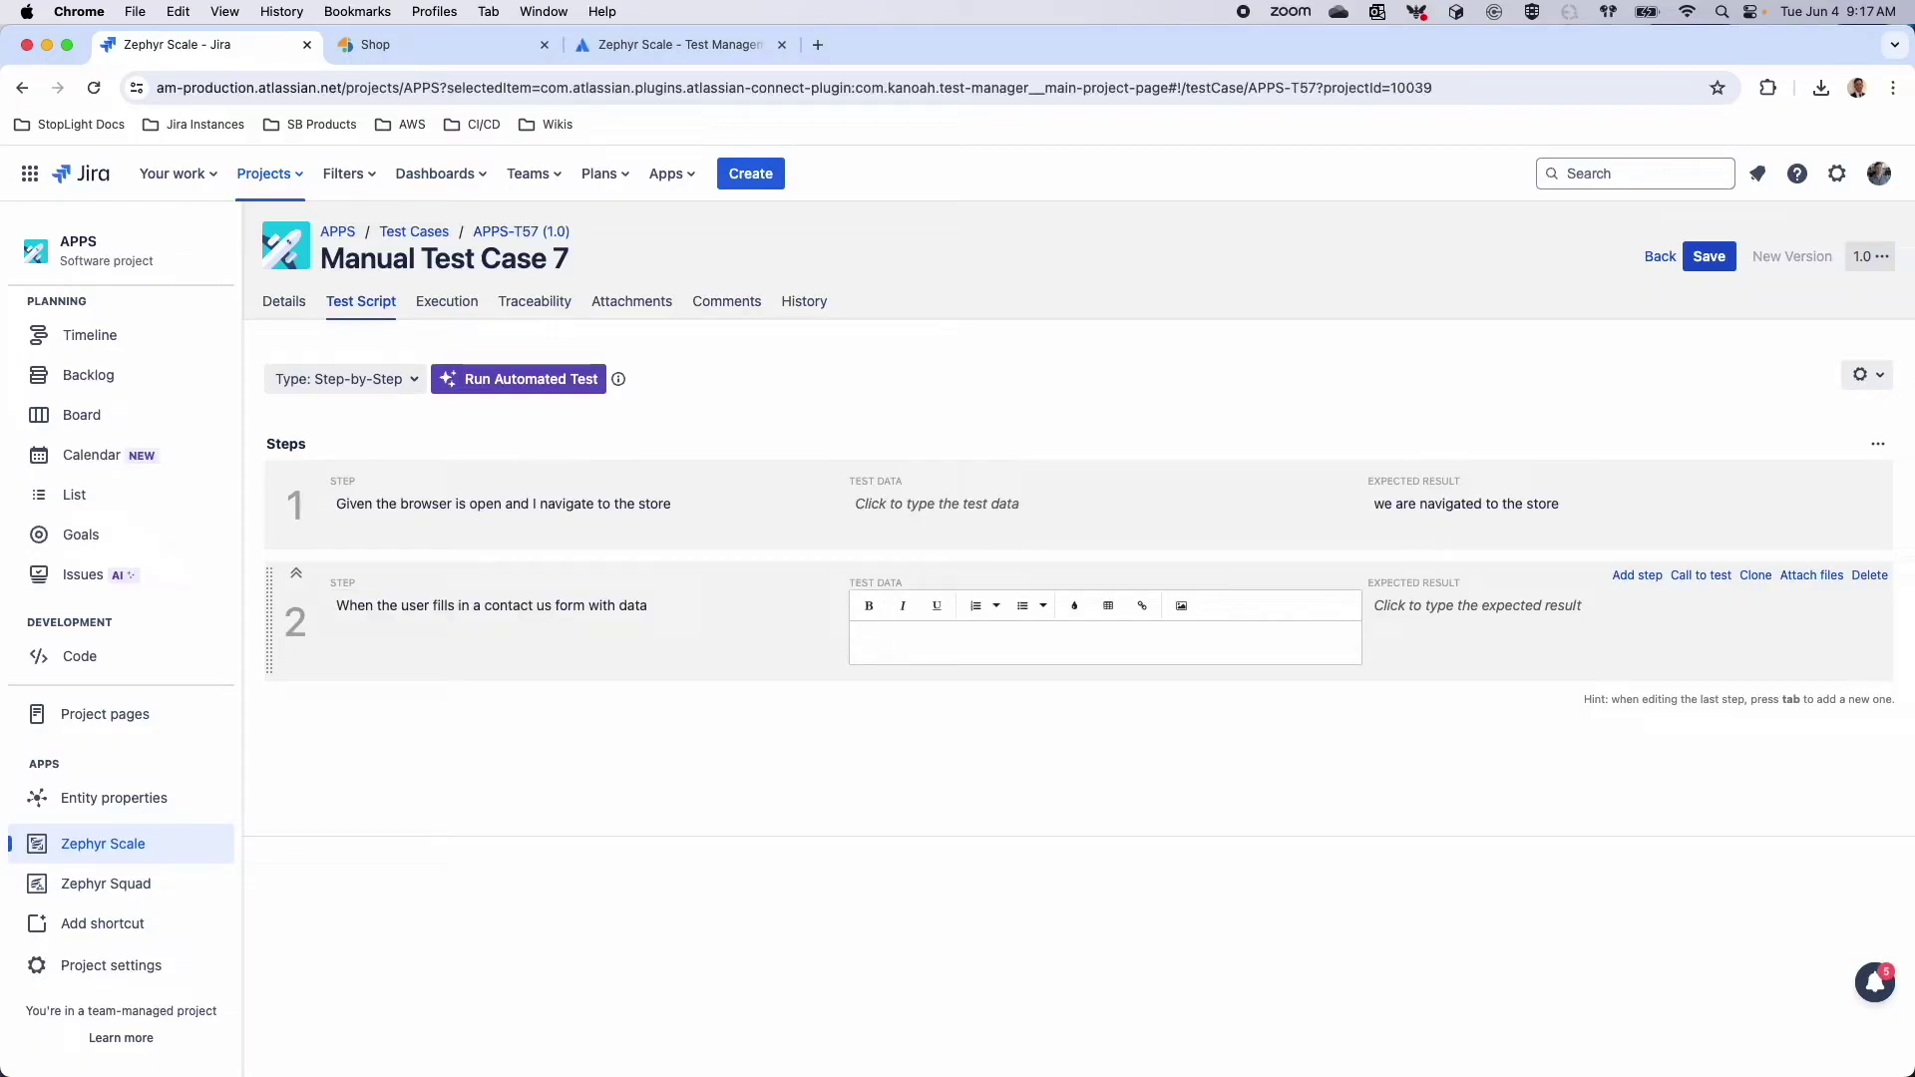
type("Name = Matt")
key("Return")
type("Compaint = Im mad")
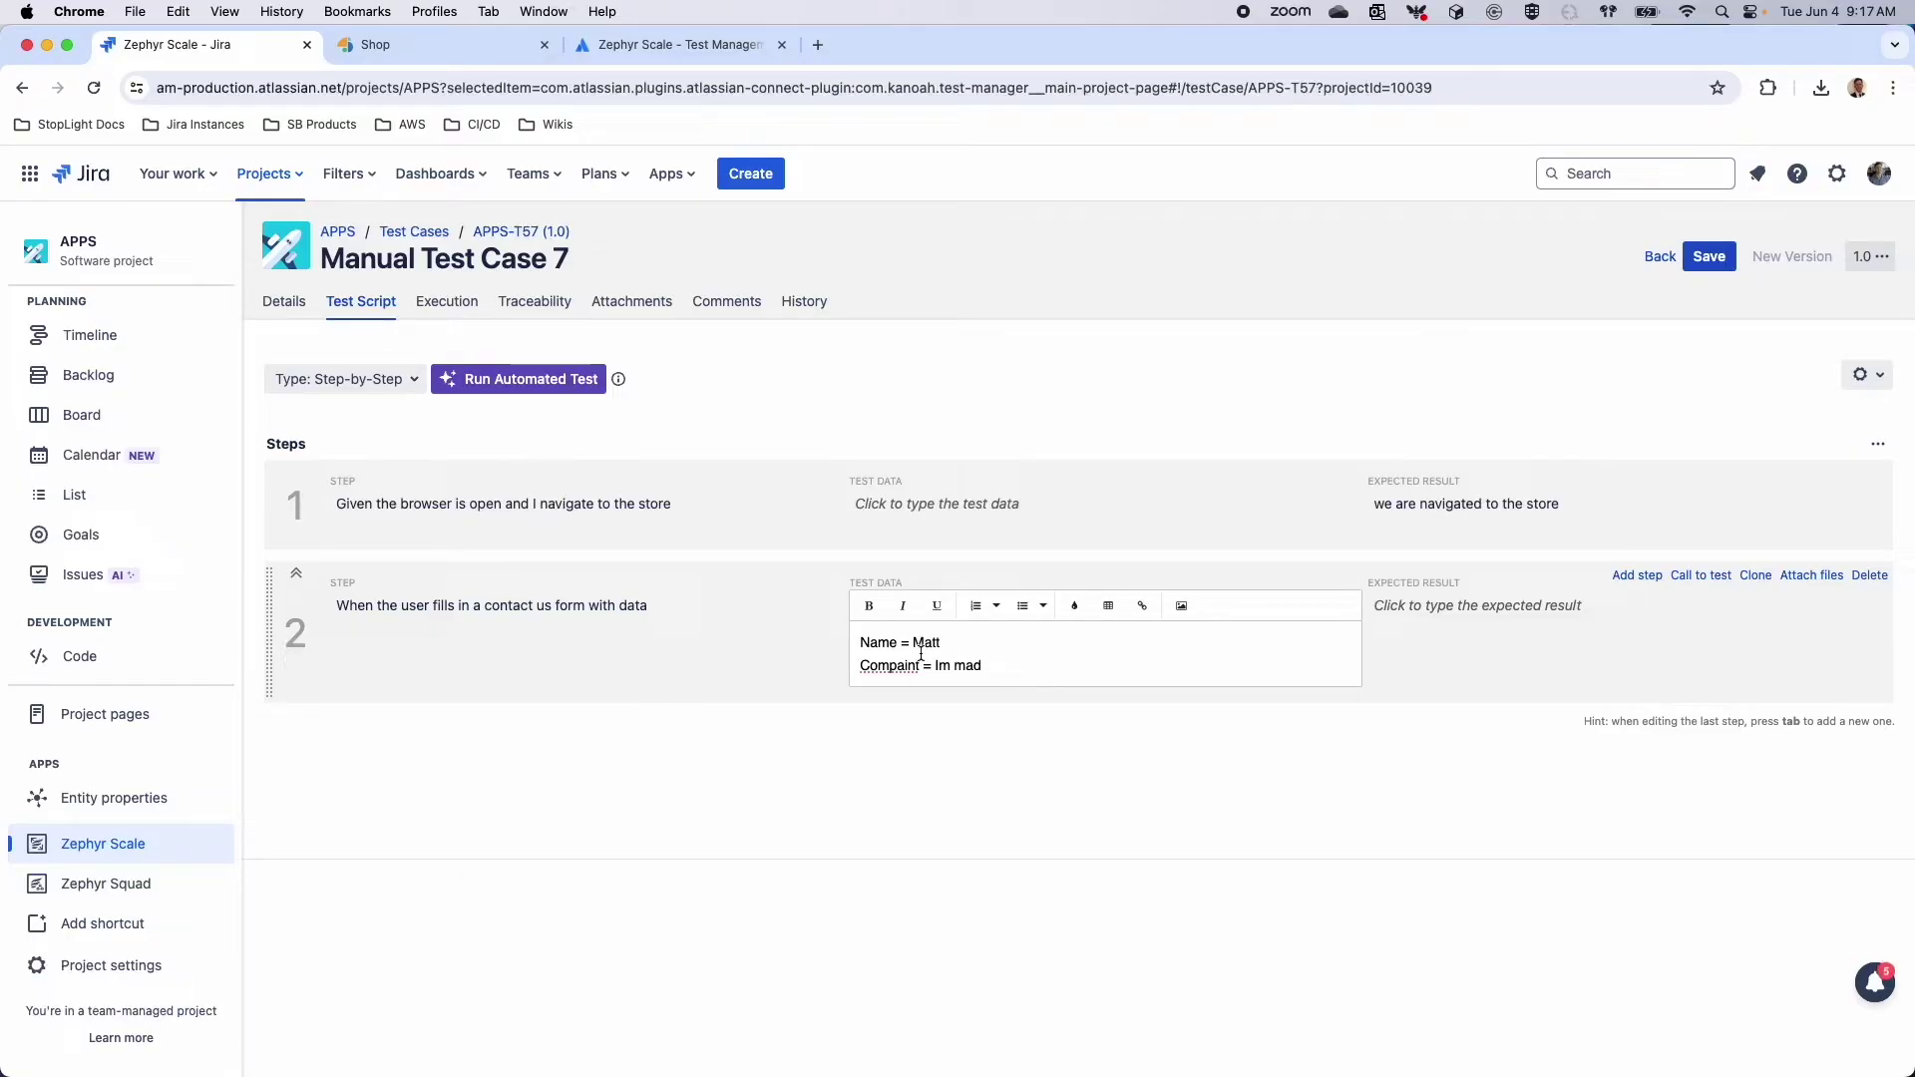
right_click(918, 663)
left_click(966, 558)
left_click(1483, 642)
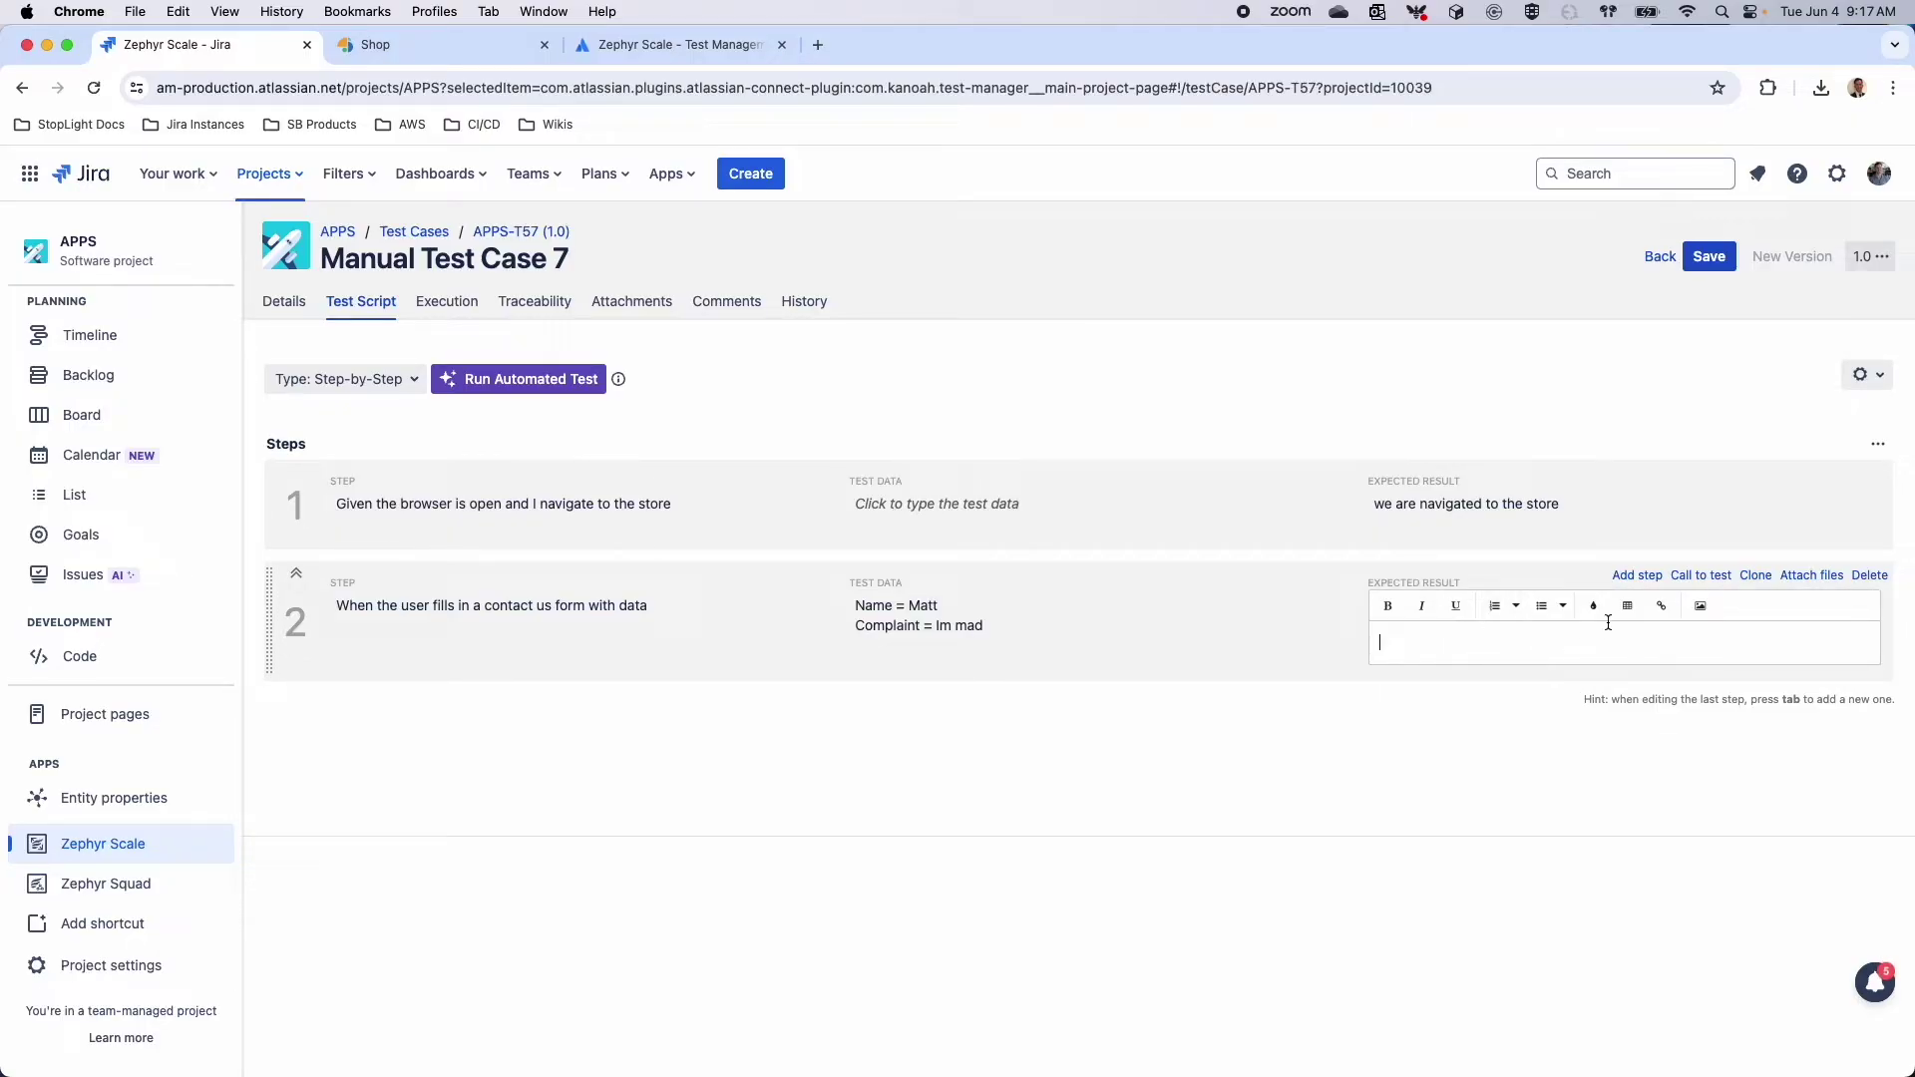
left_click(1552, 566)
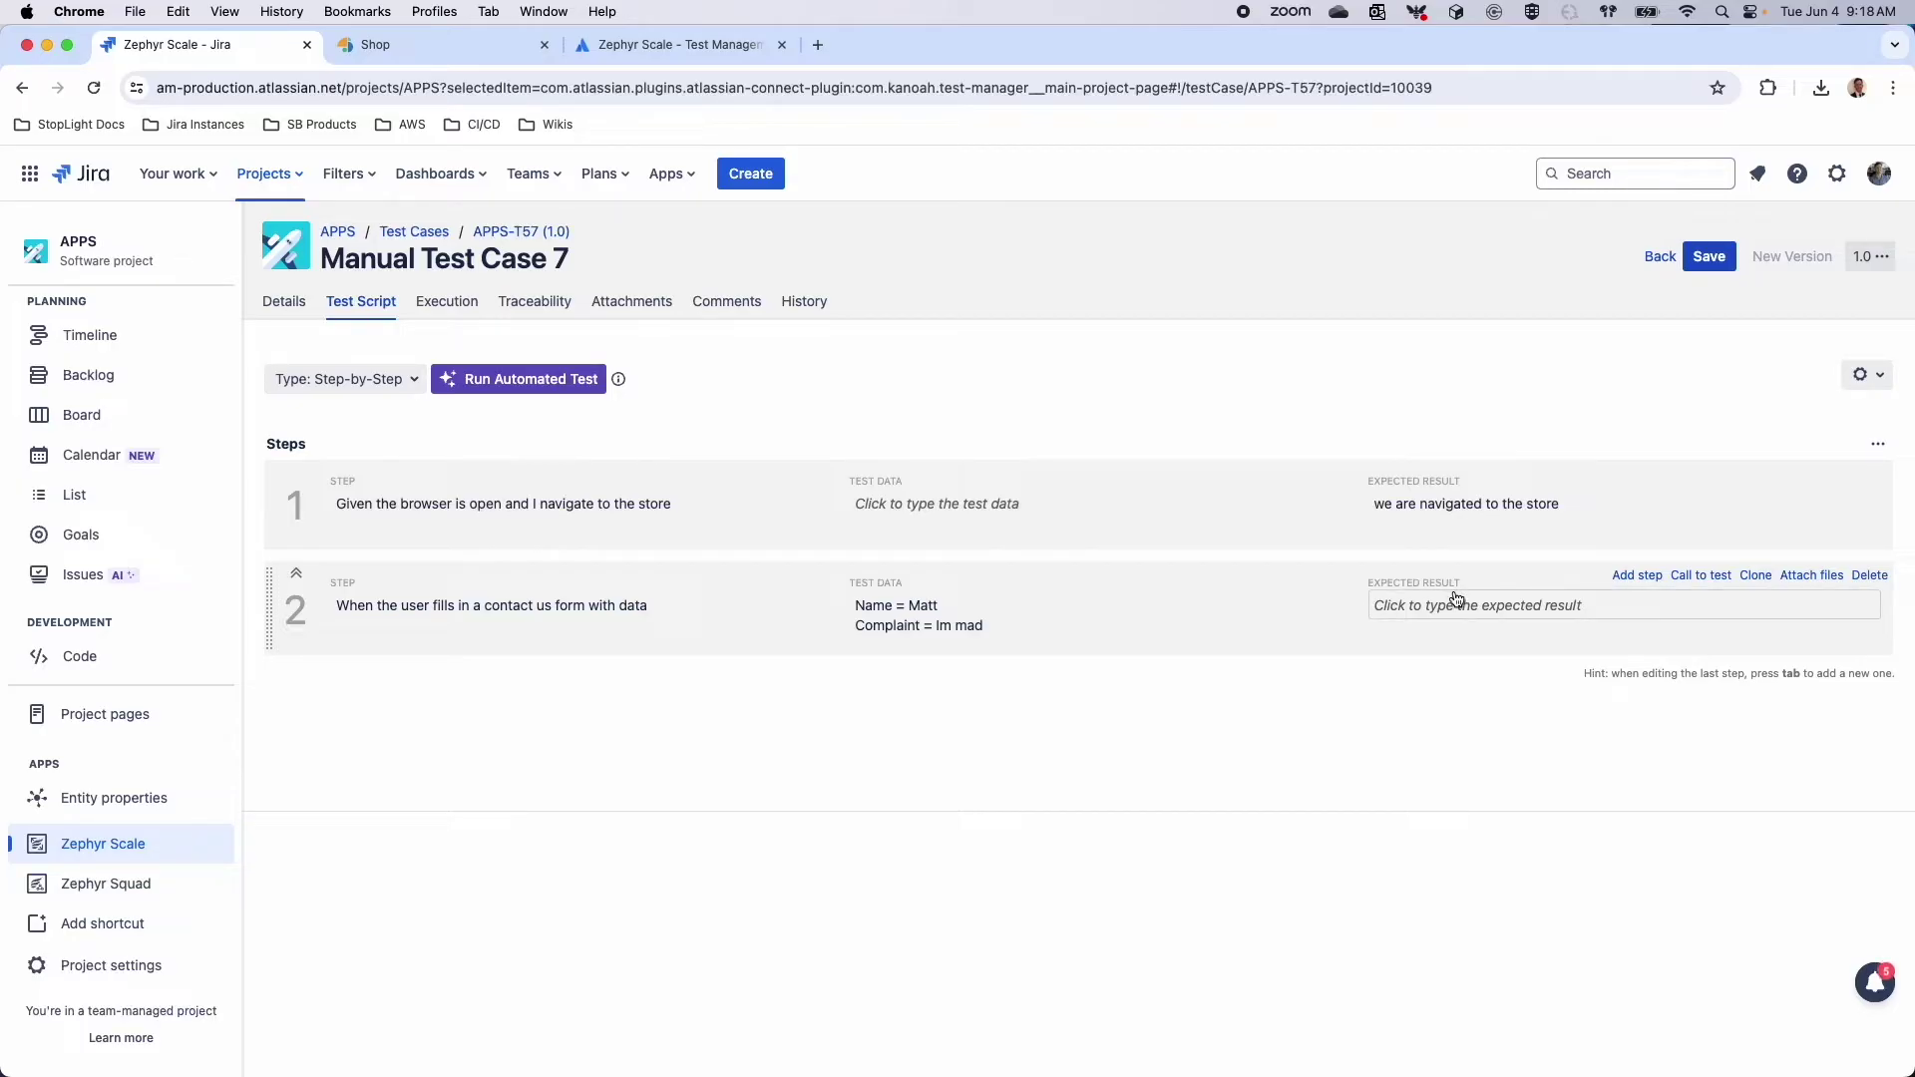
Make step 3 call test case DEMO-T9 from the Demo project
left_click(1689, 576)
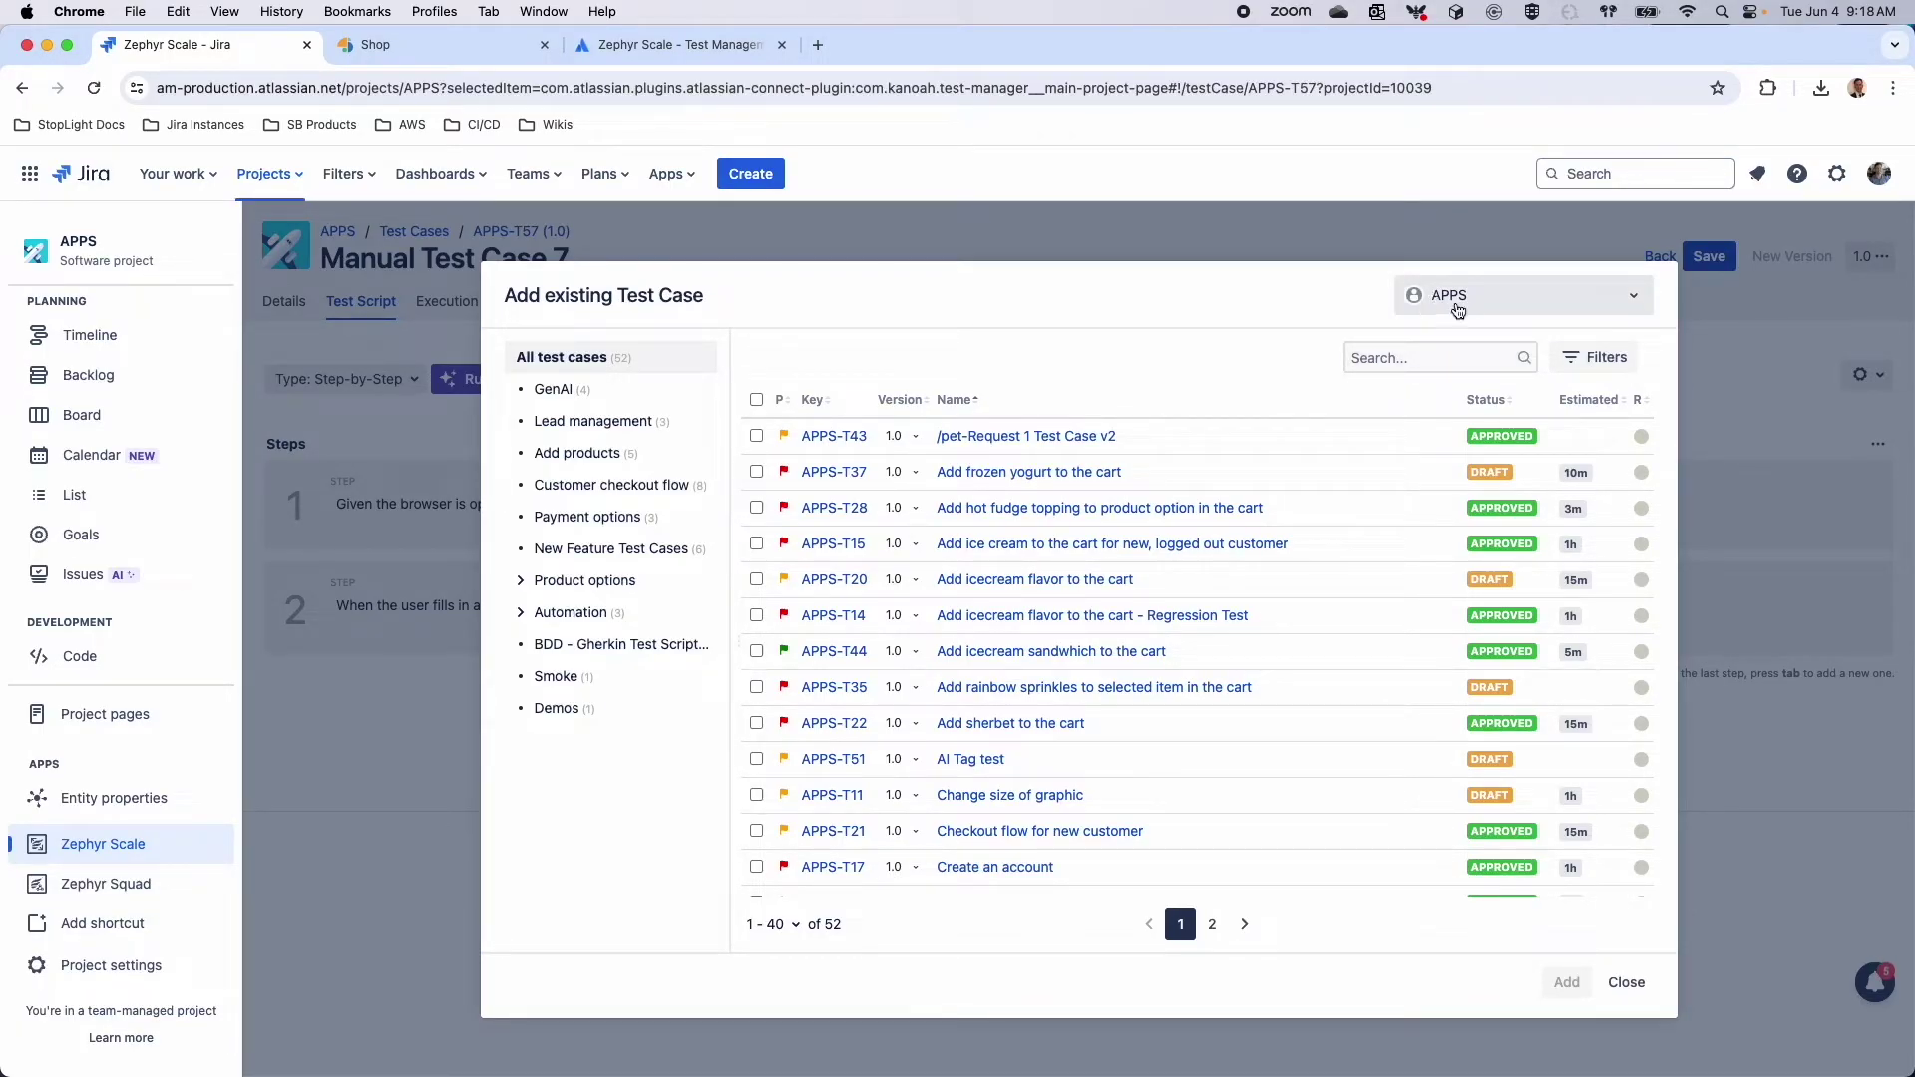
left_click(1462, 305)
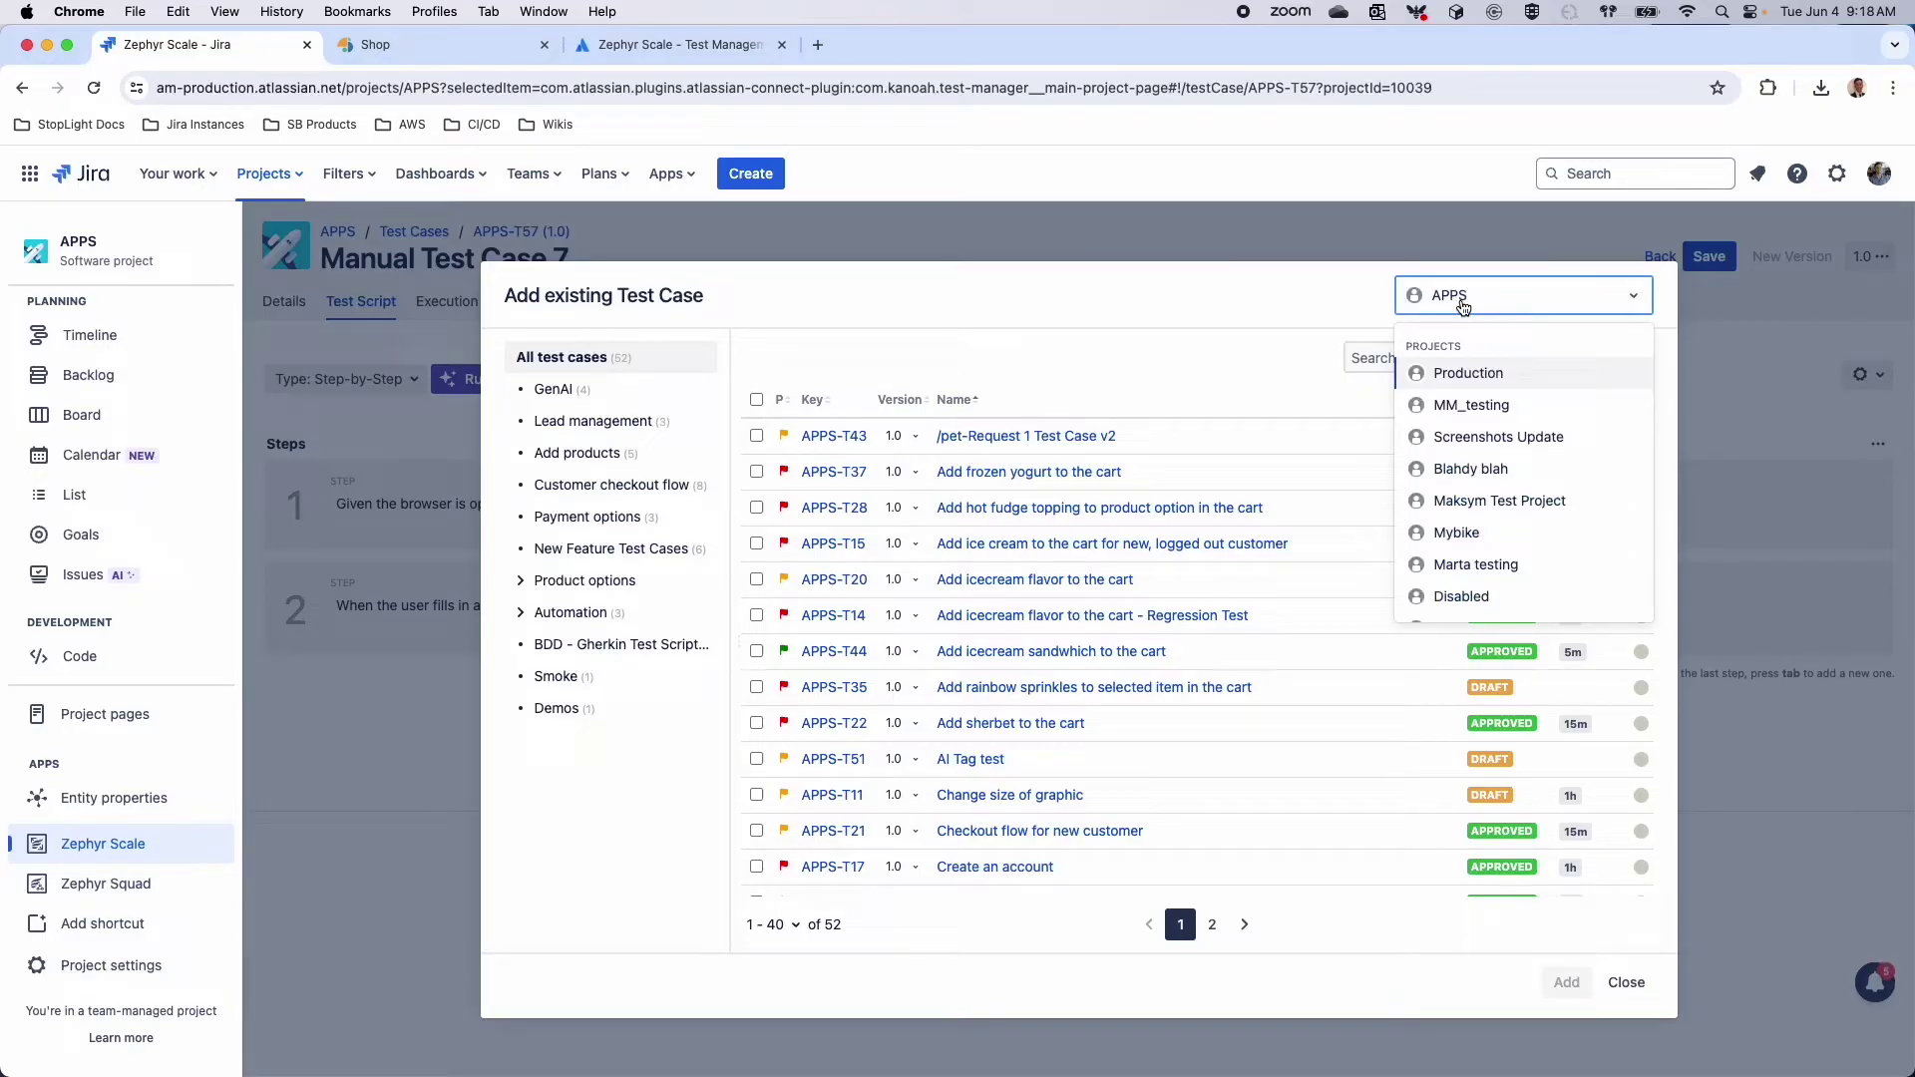
type("dem")
key("Down")
key("Return")
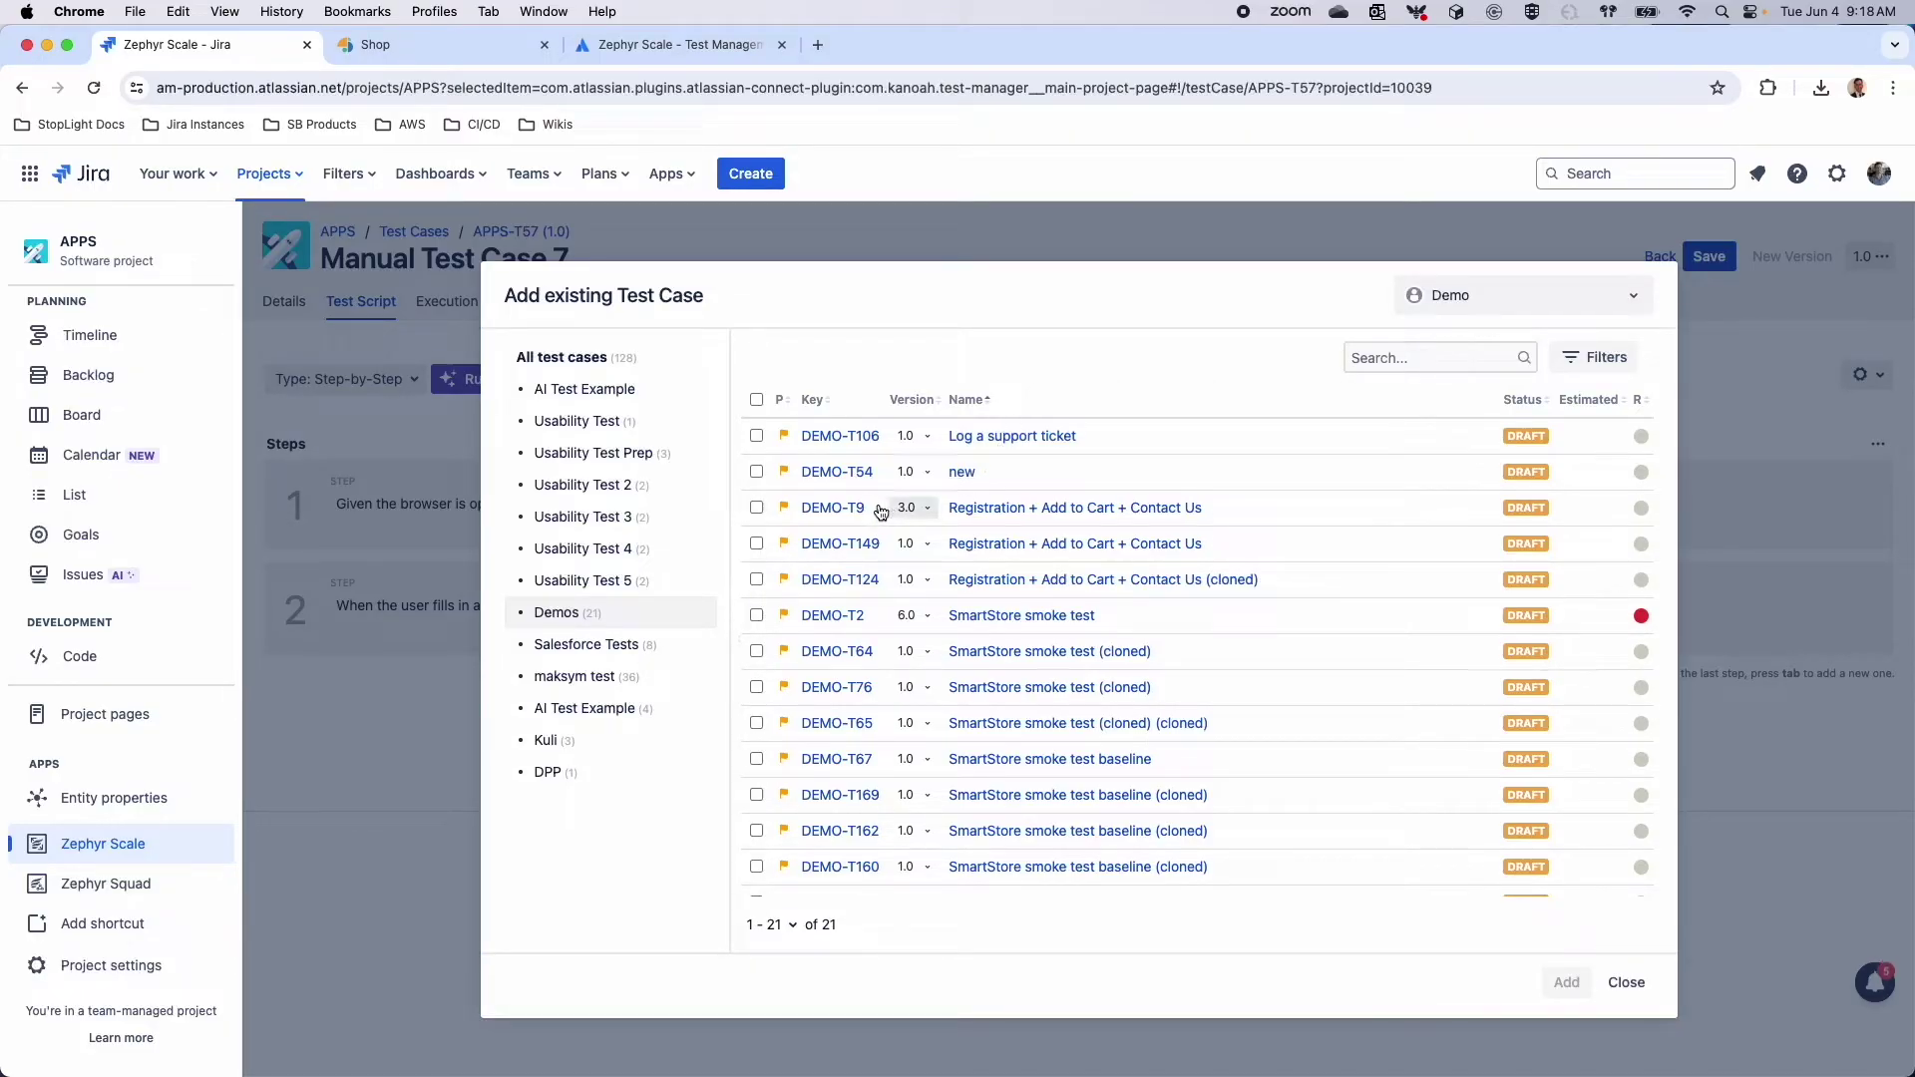
left_click(758, 507)
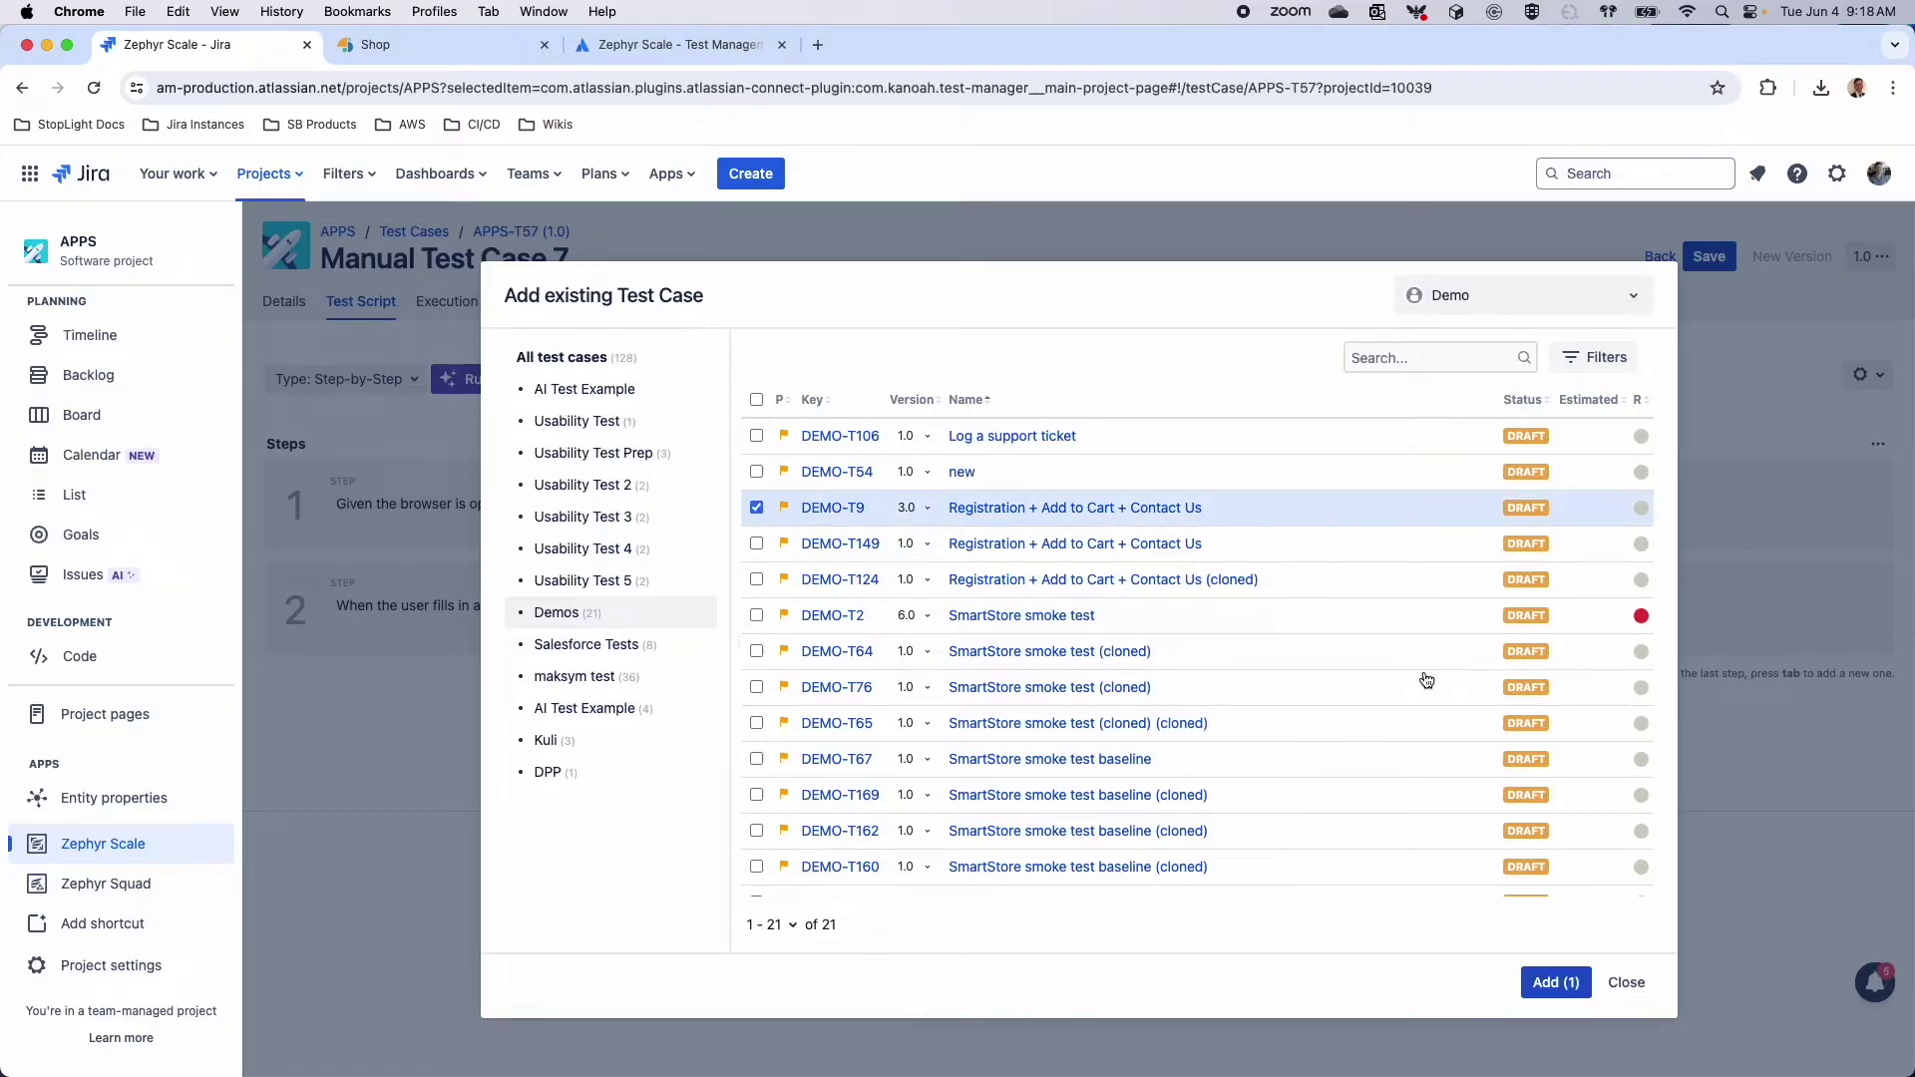
left_click(1538, 983)
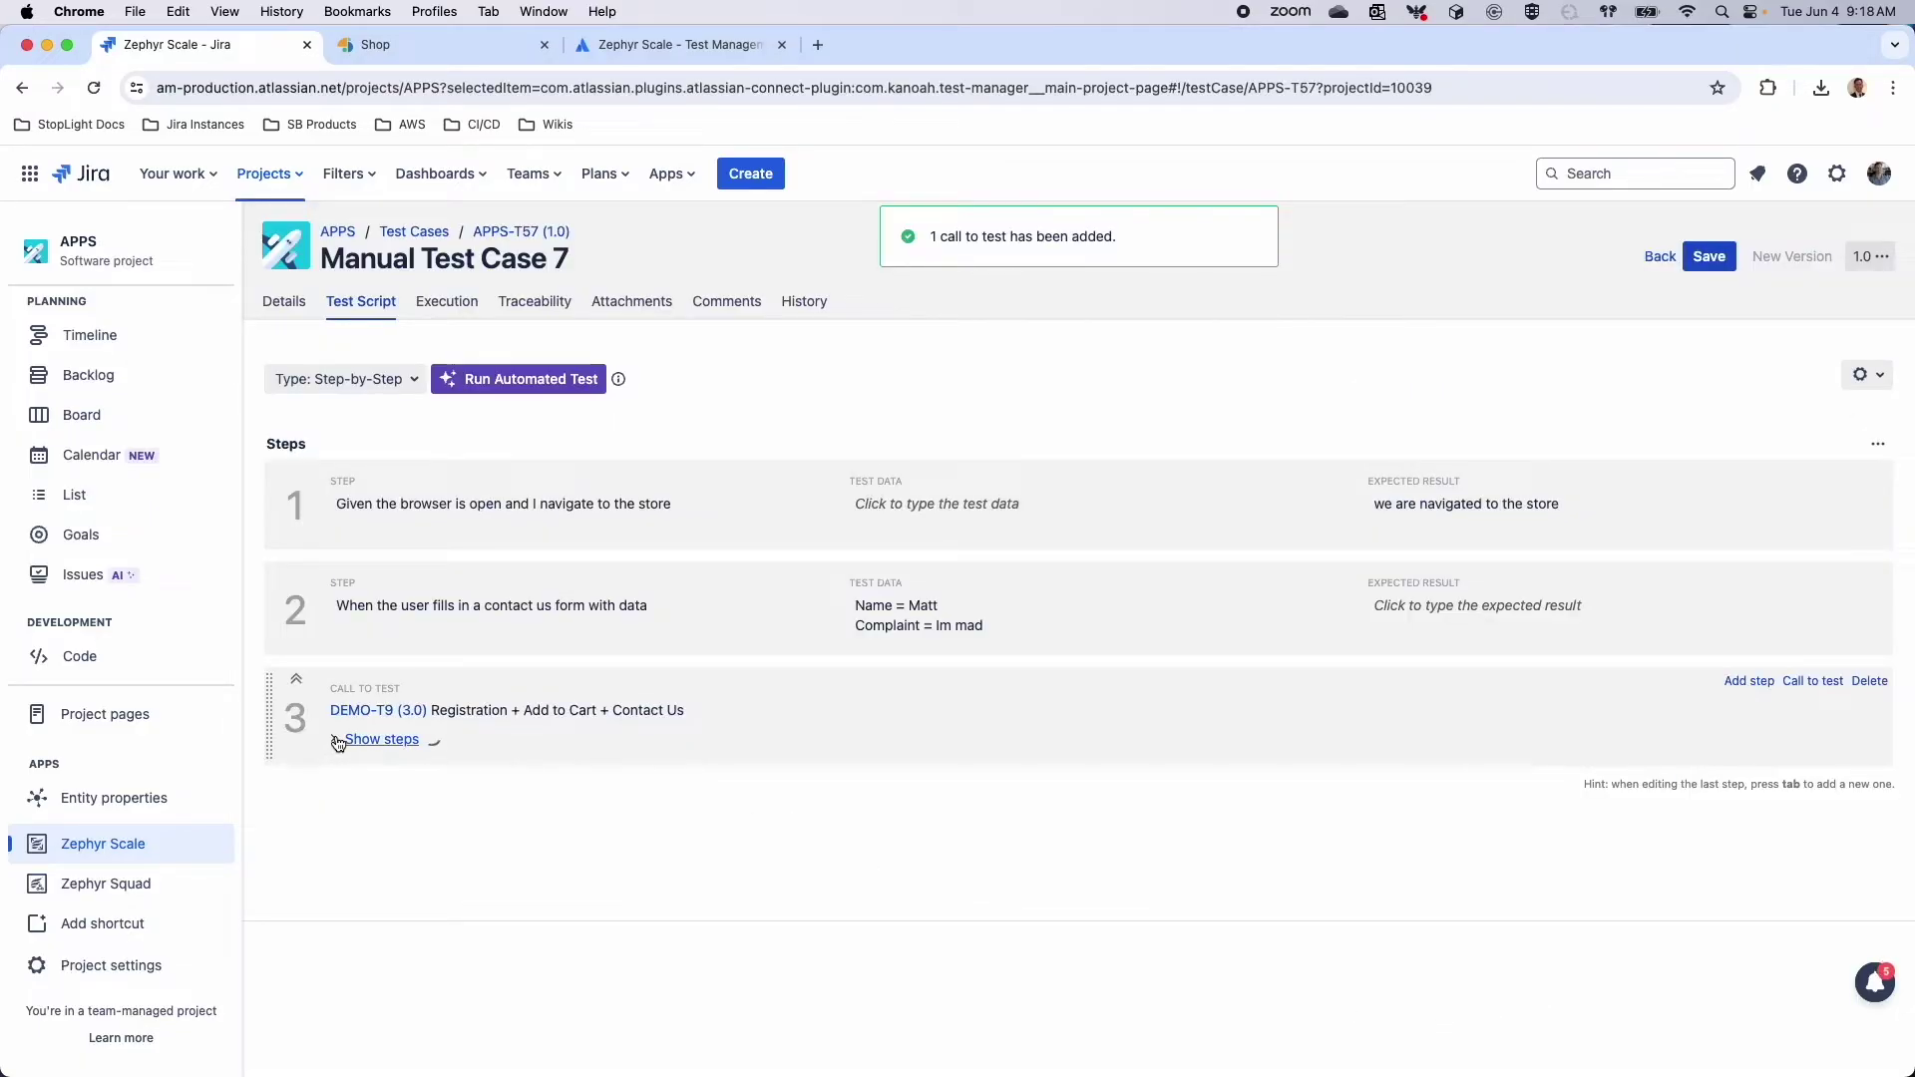
Check the called DEMO-T9 key in the script and save the test case
scroll(501, 834, "down", 5)
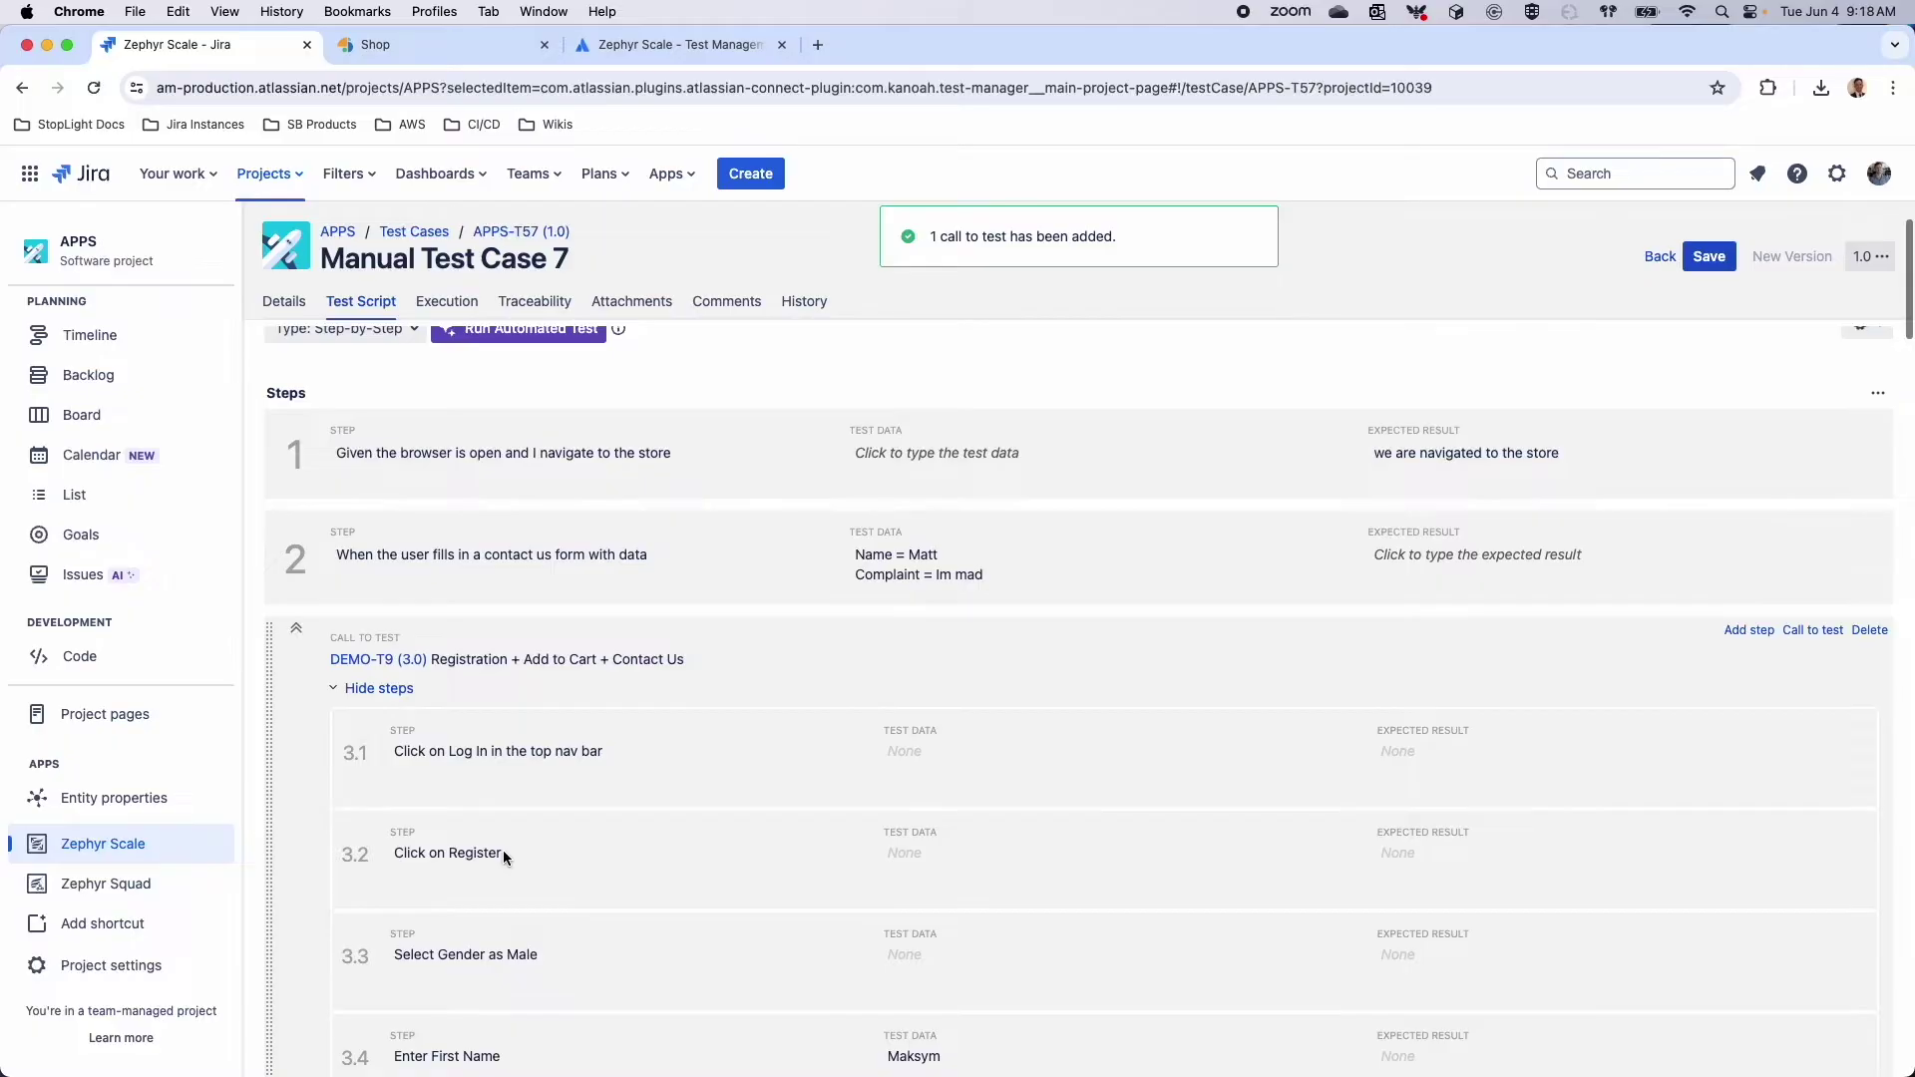
scroll(502, 850, "up", 5)
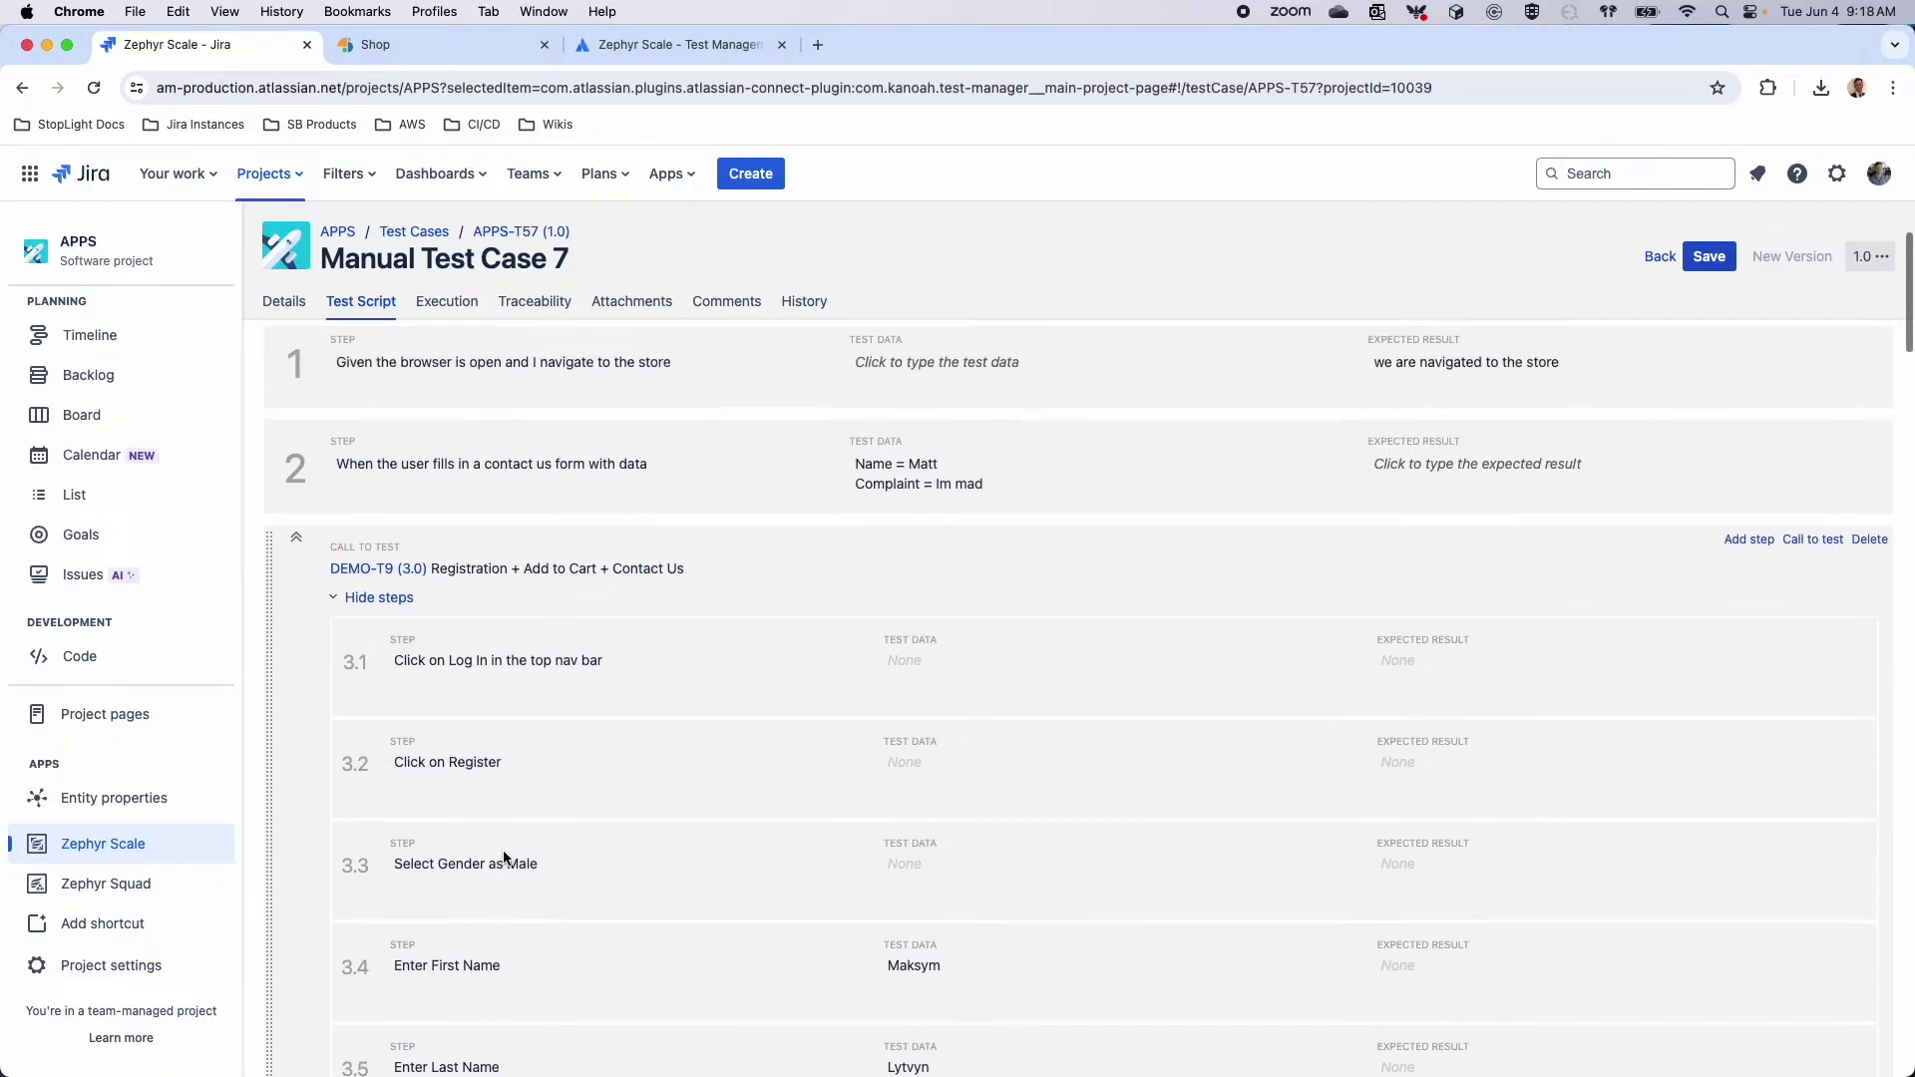
left_click_drag(329, 618, 374, 623)
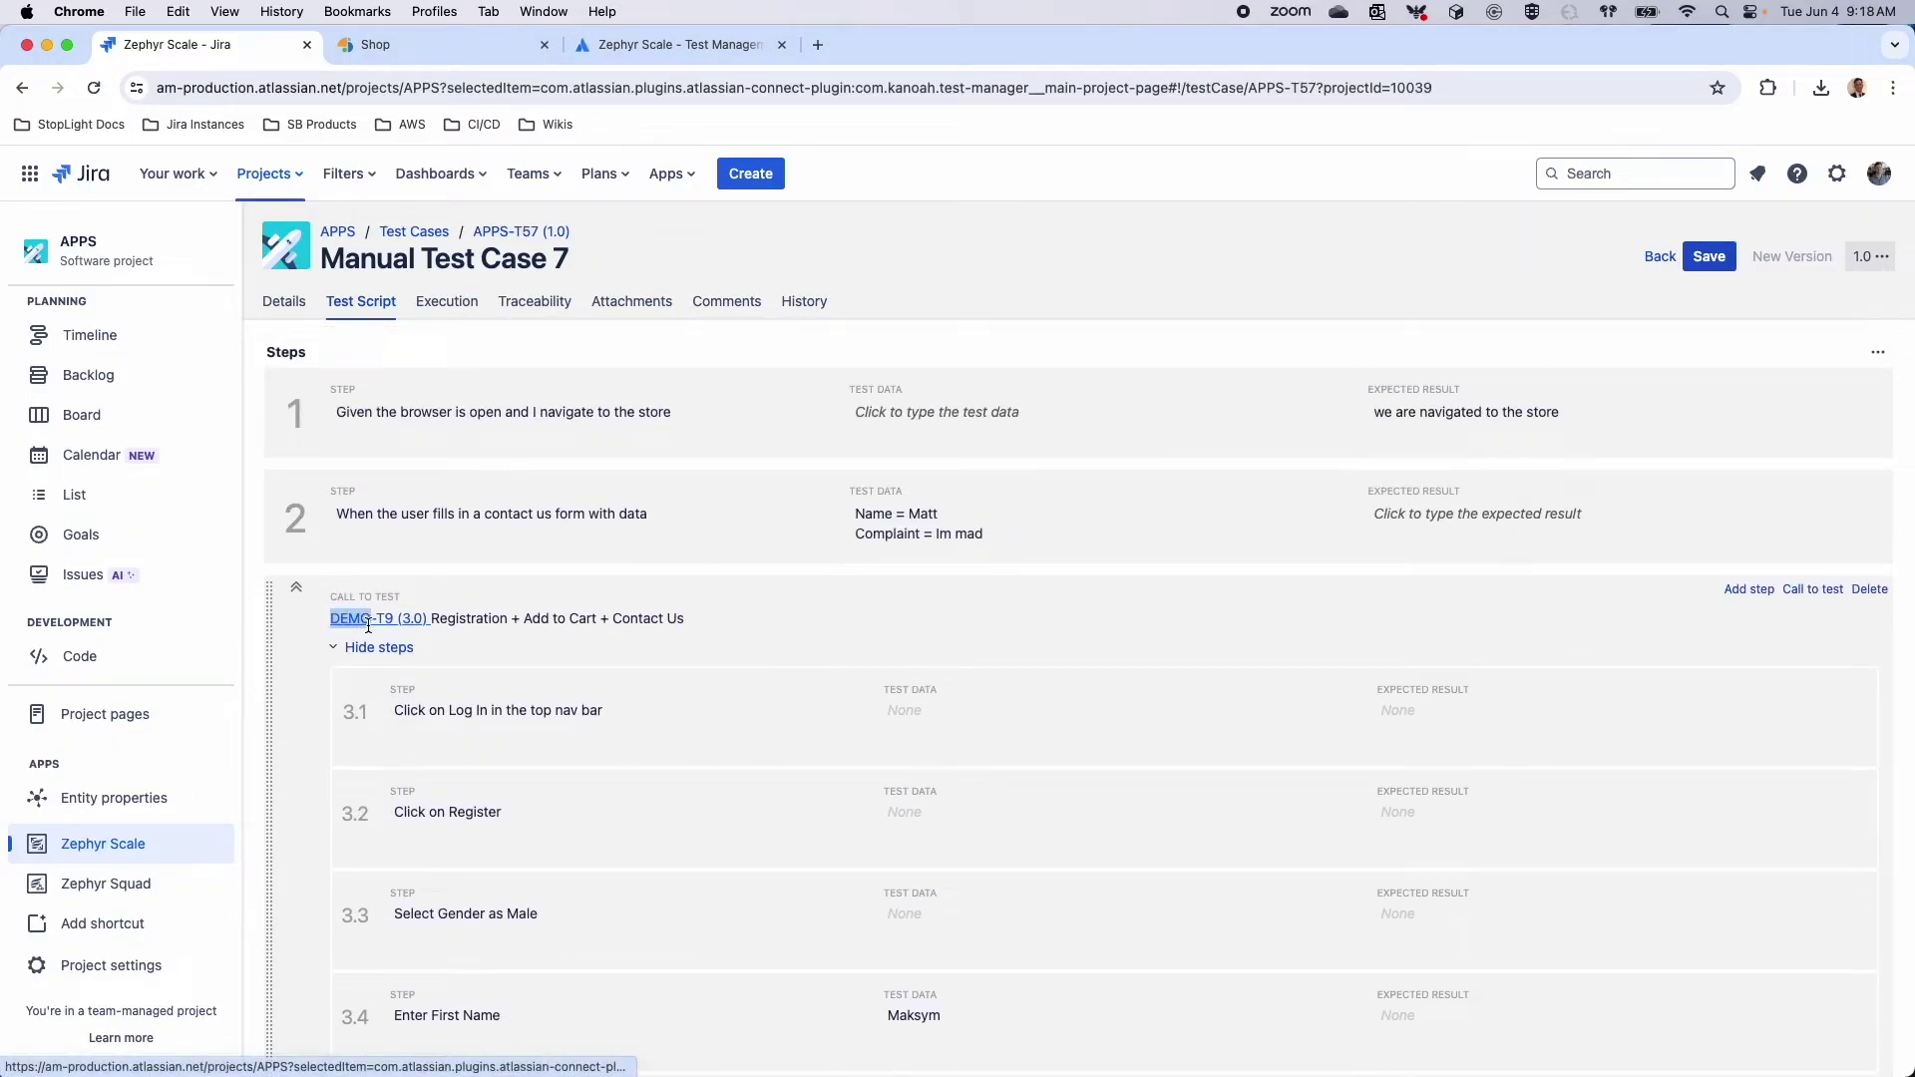
left_click_drag(376, 624, 430, 617)
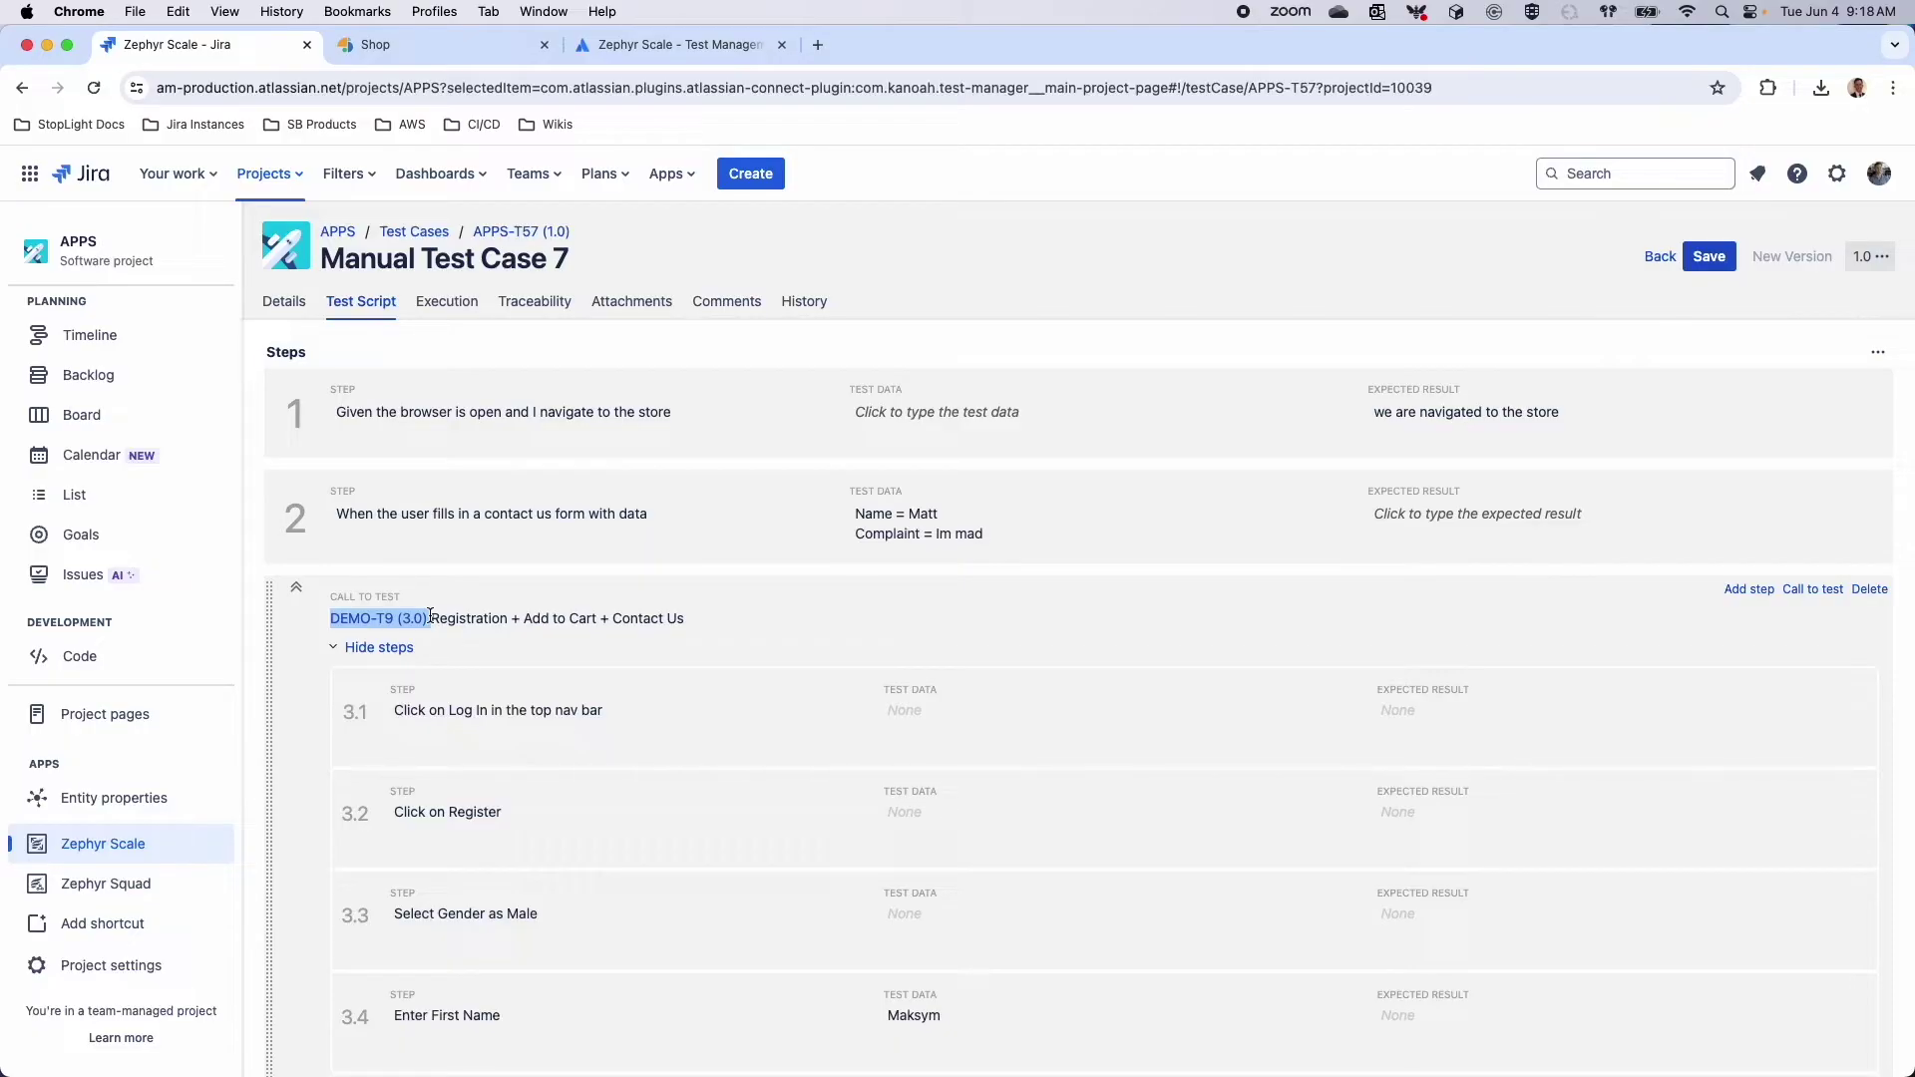
left_click_drag(430, 615, 397, 618)
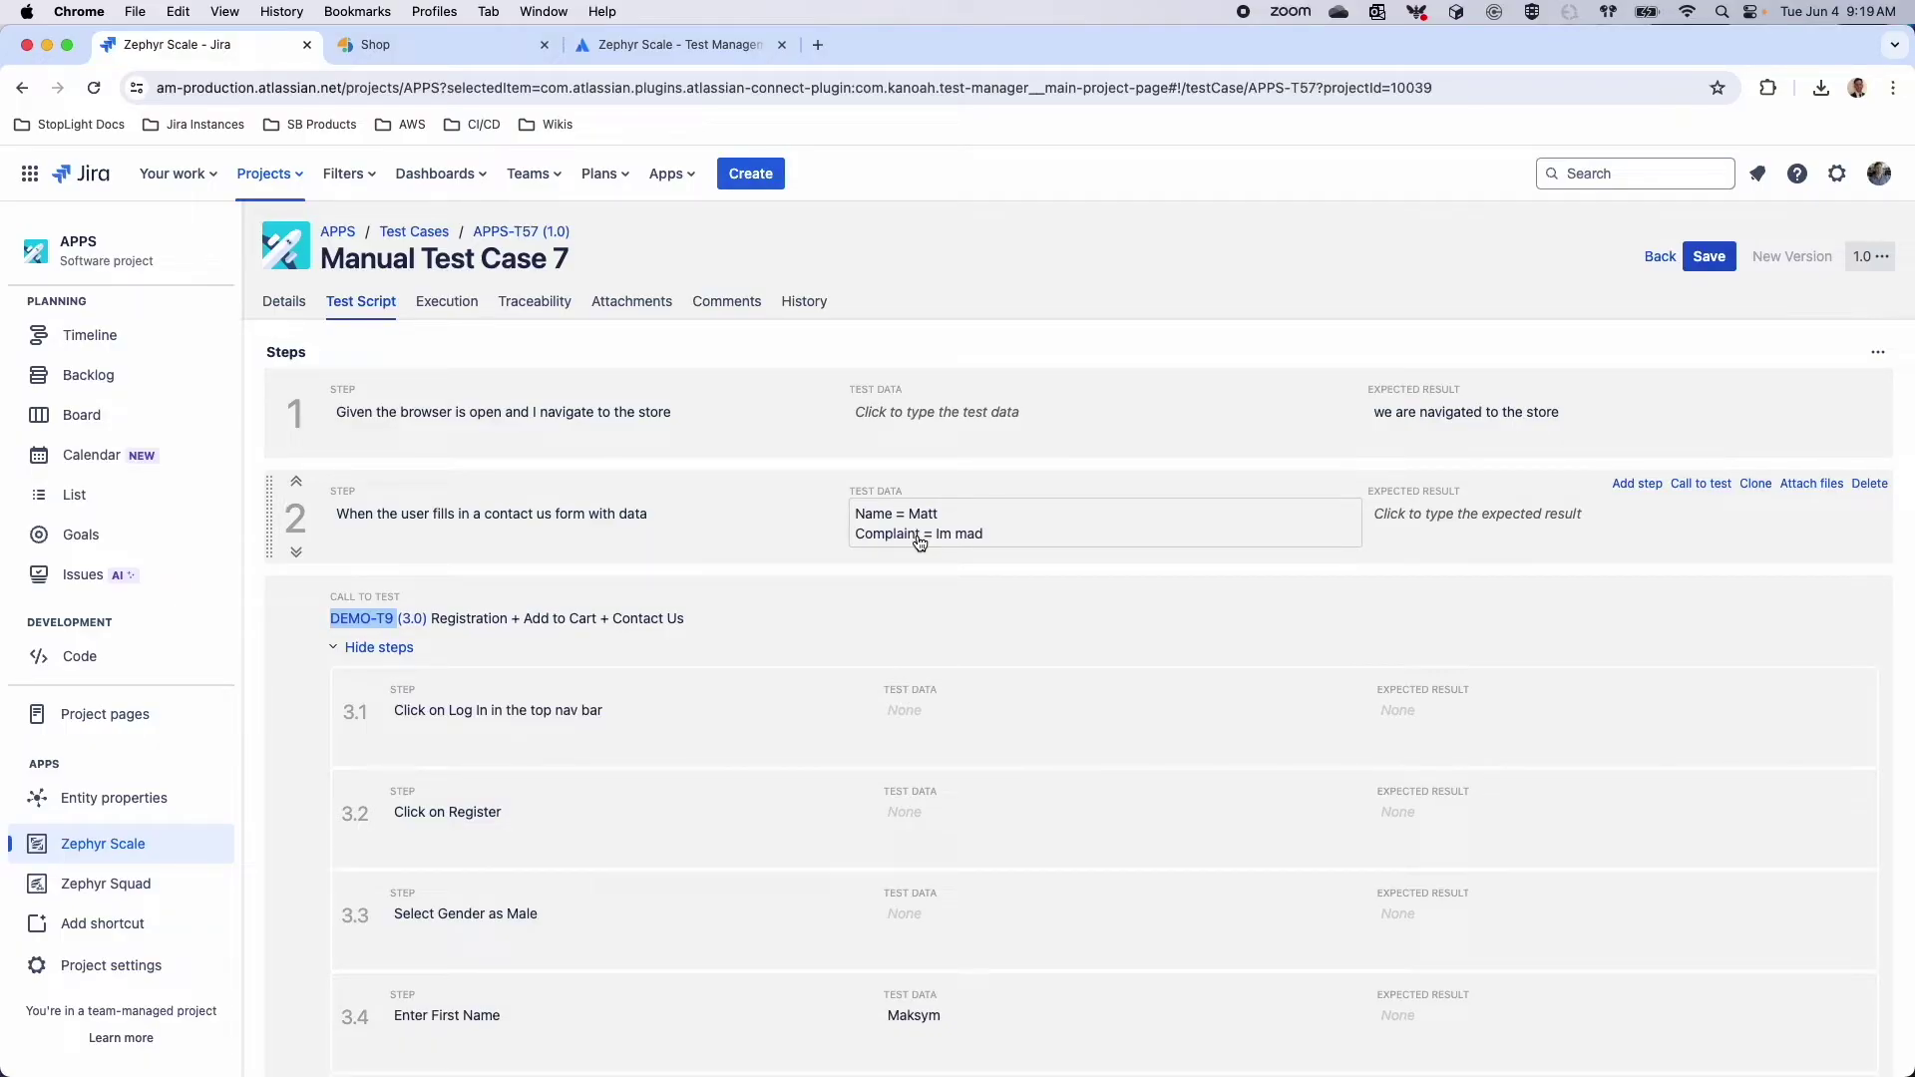
left_click(768, 626)
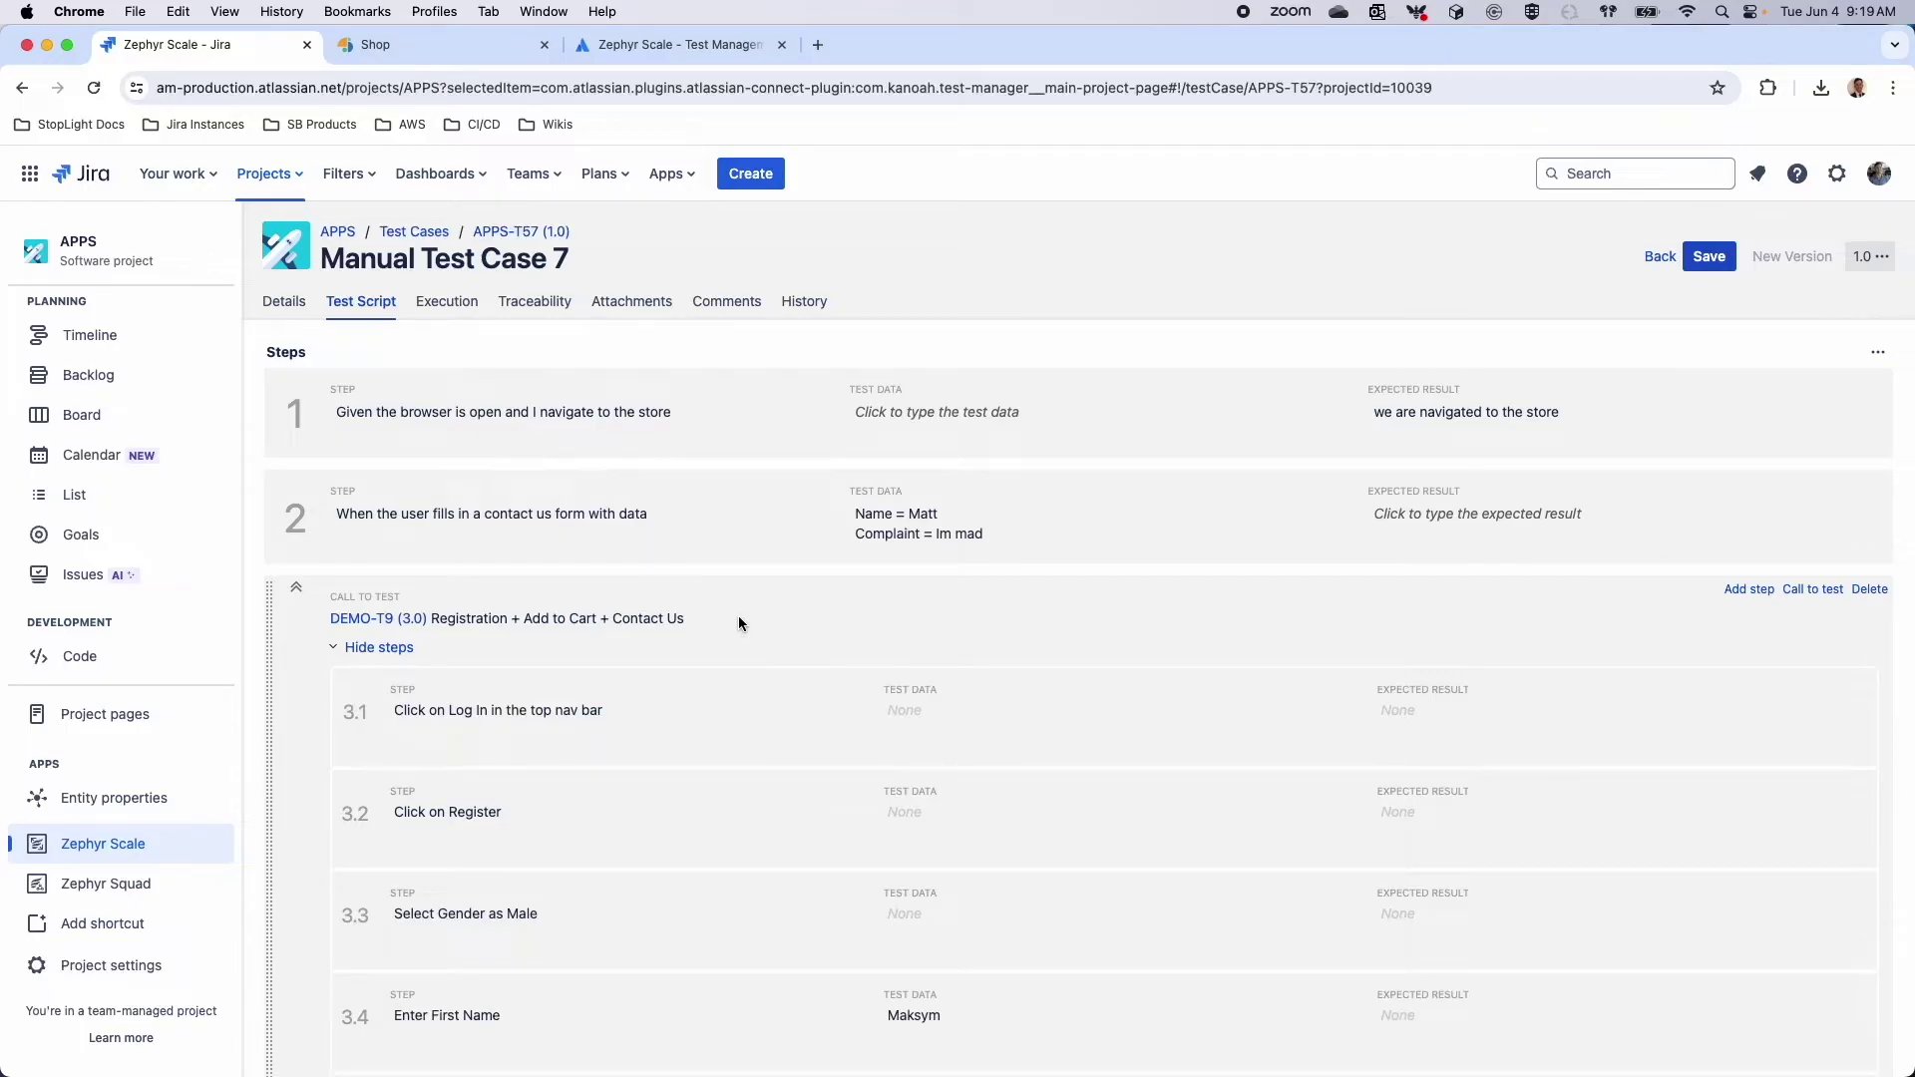
left_click(1709, 258)
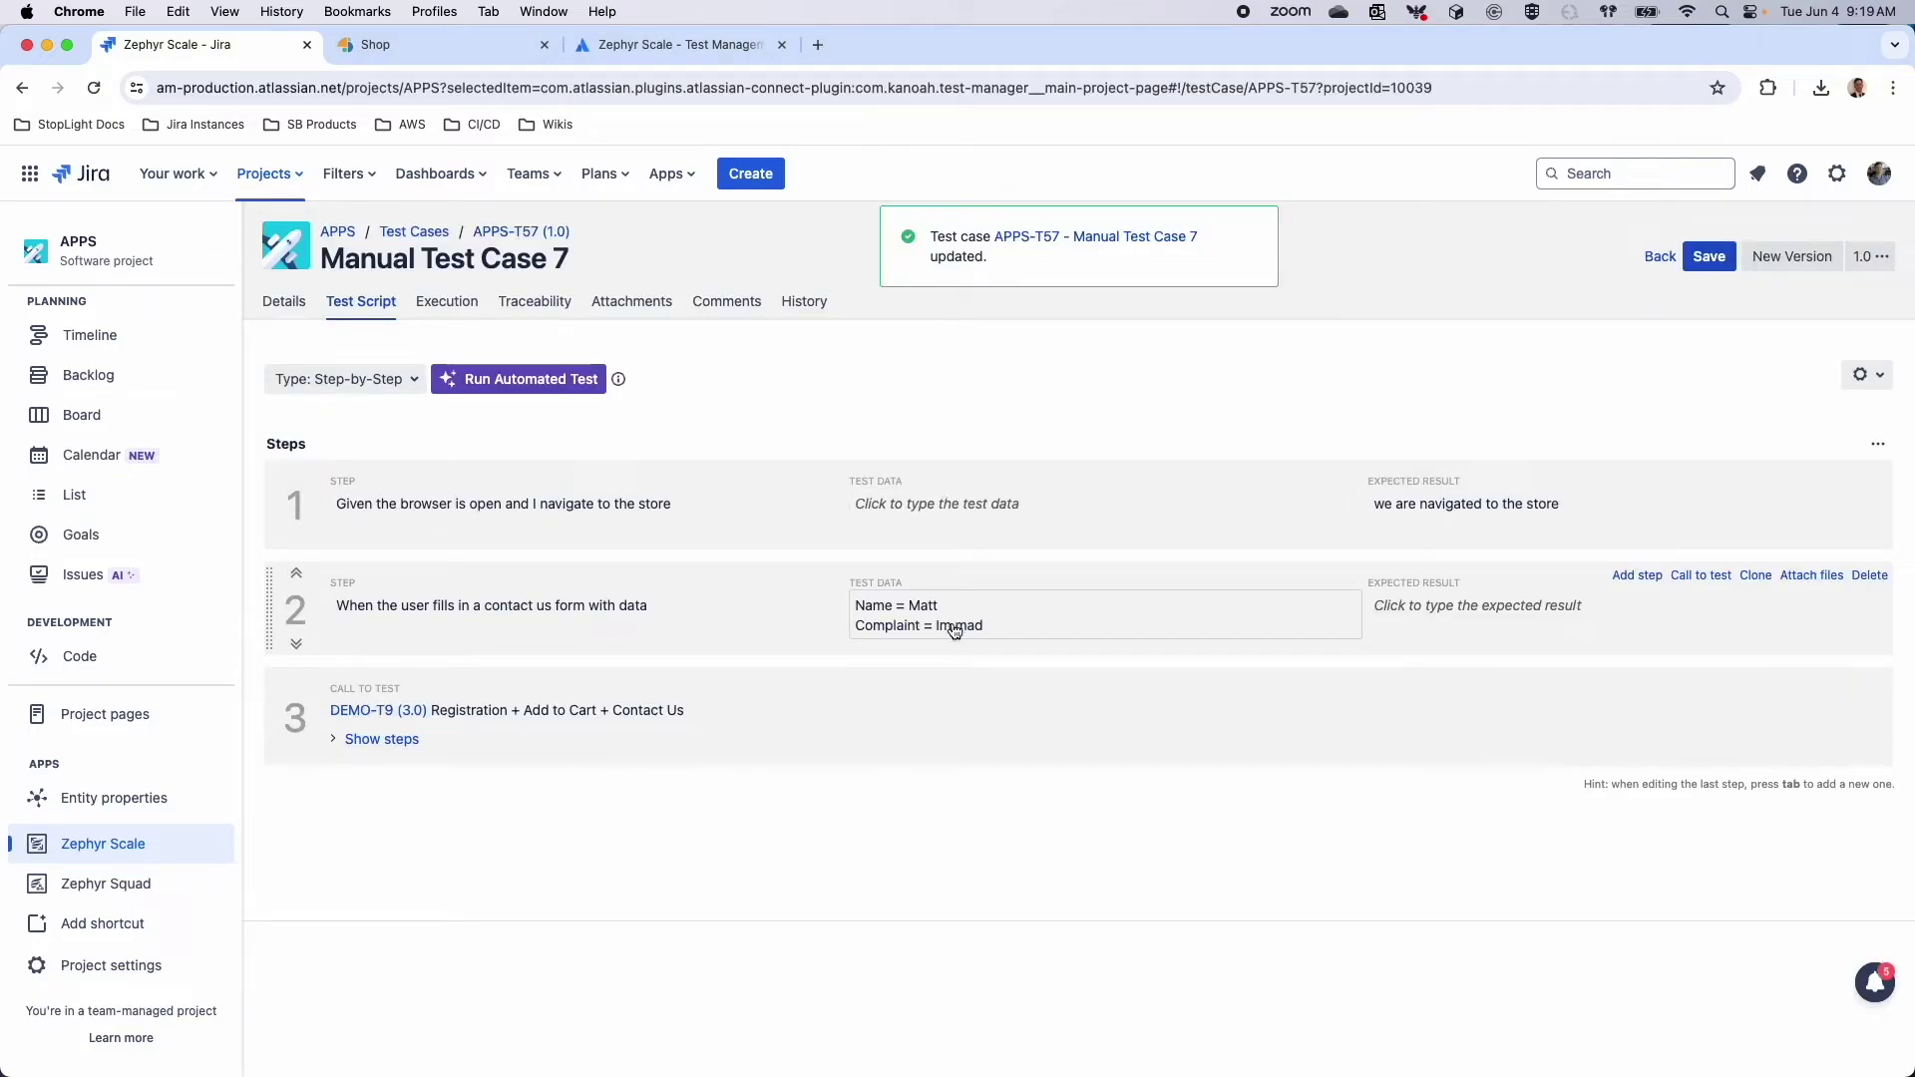
left_click(1861, 375)
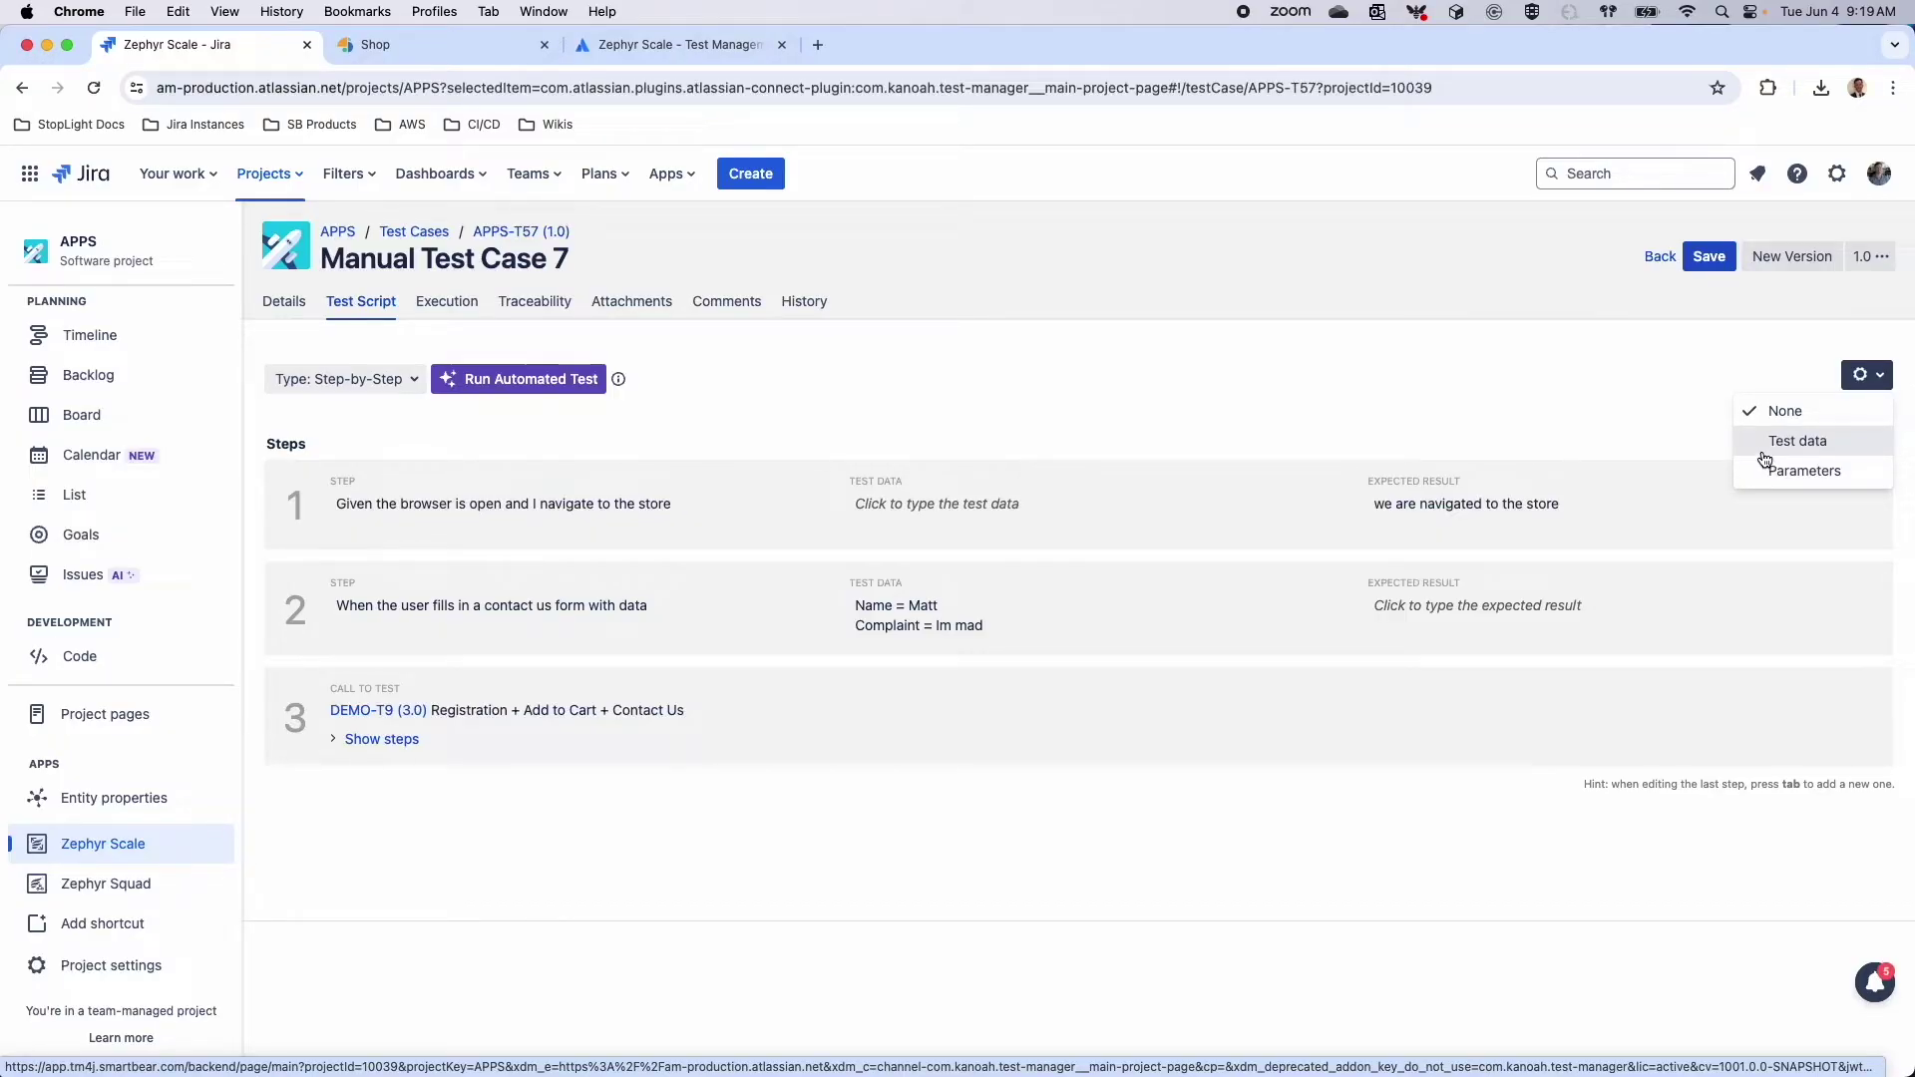
Add a User Input test data table to the script and start creating a new dataset
left_click(1765, 458)
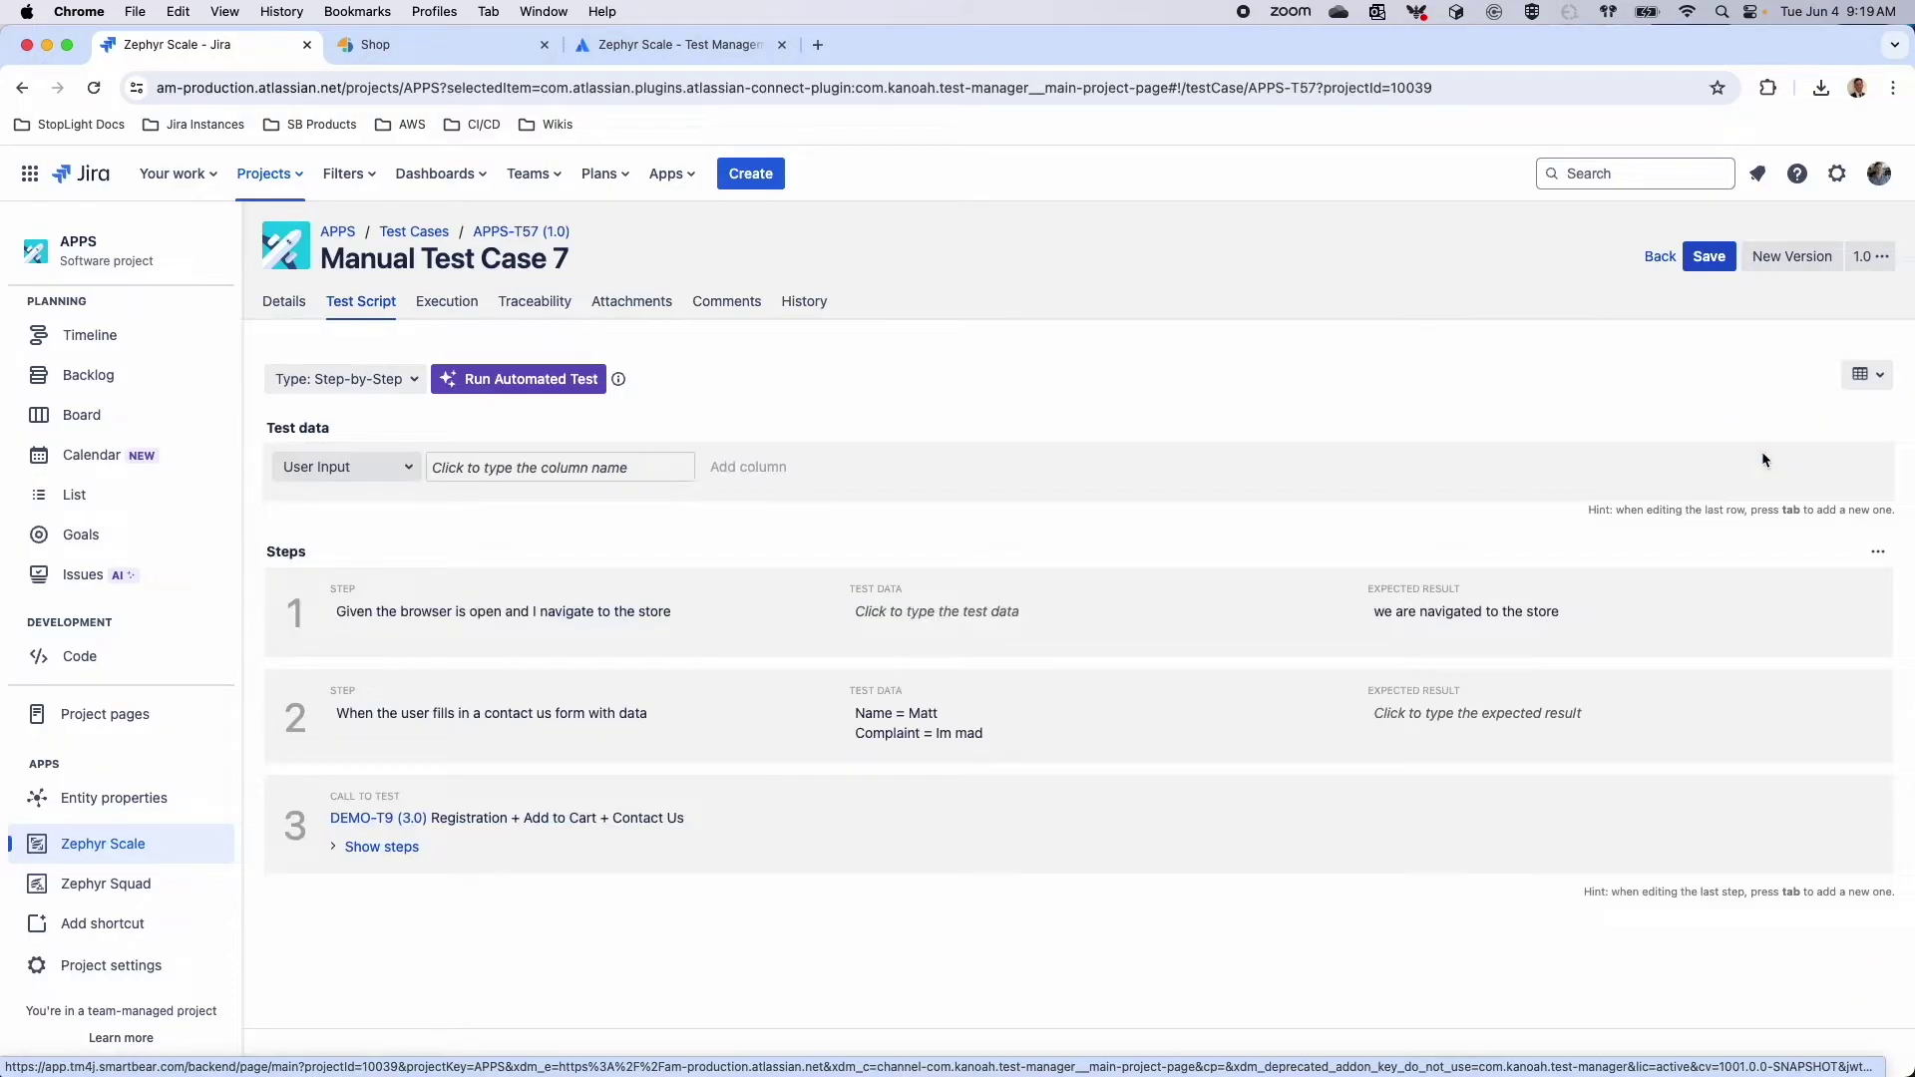
left_click(371, 472)
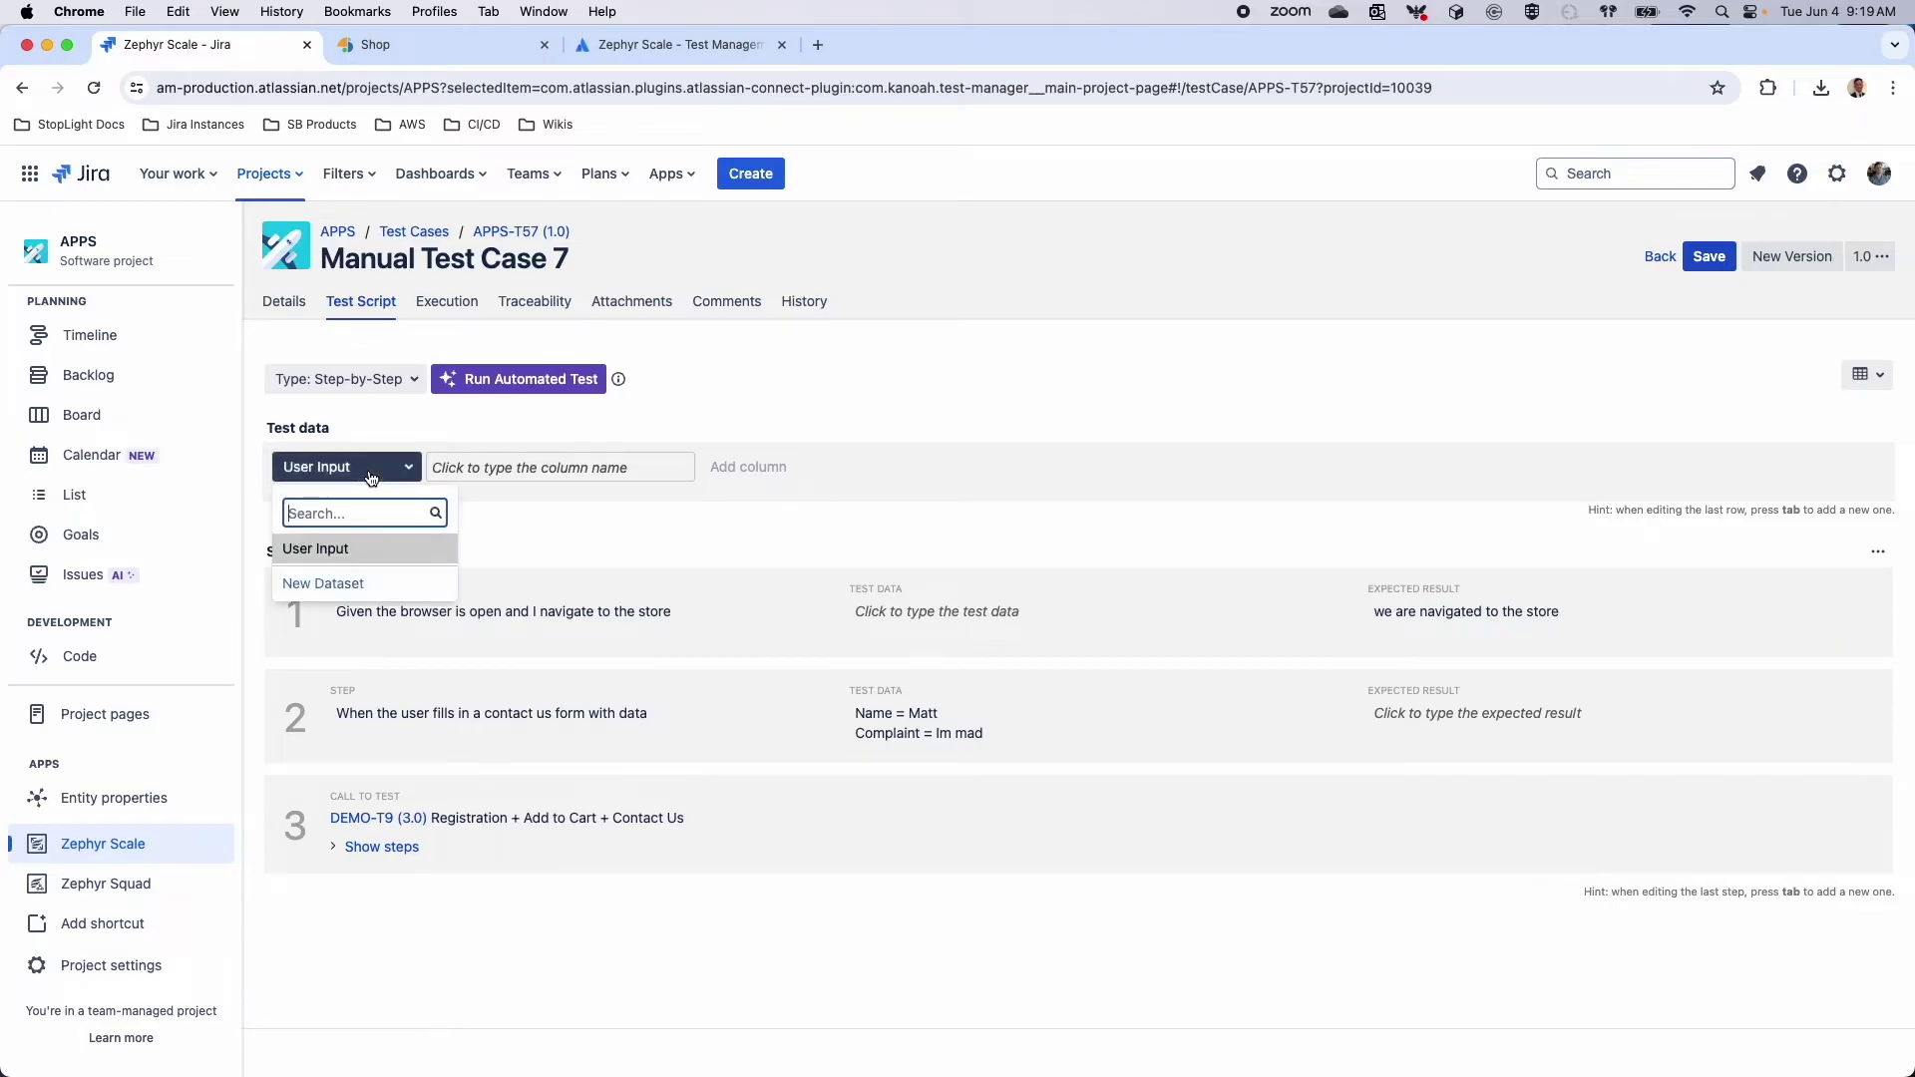
left_click(320, 547)
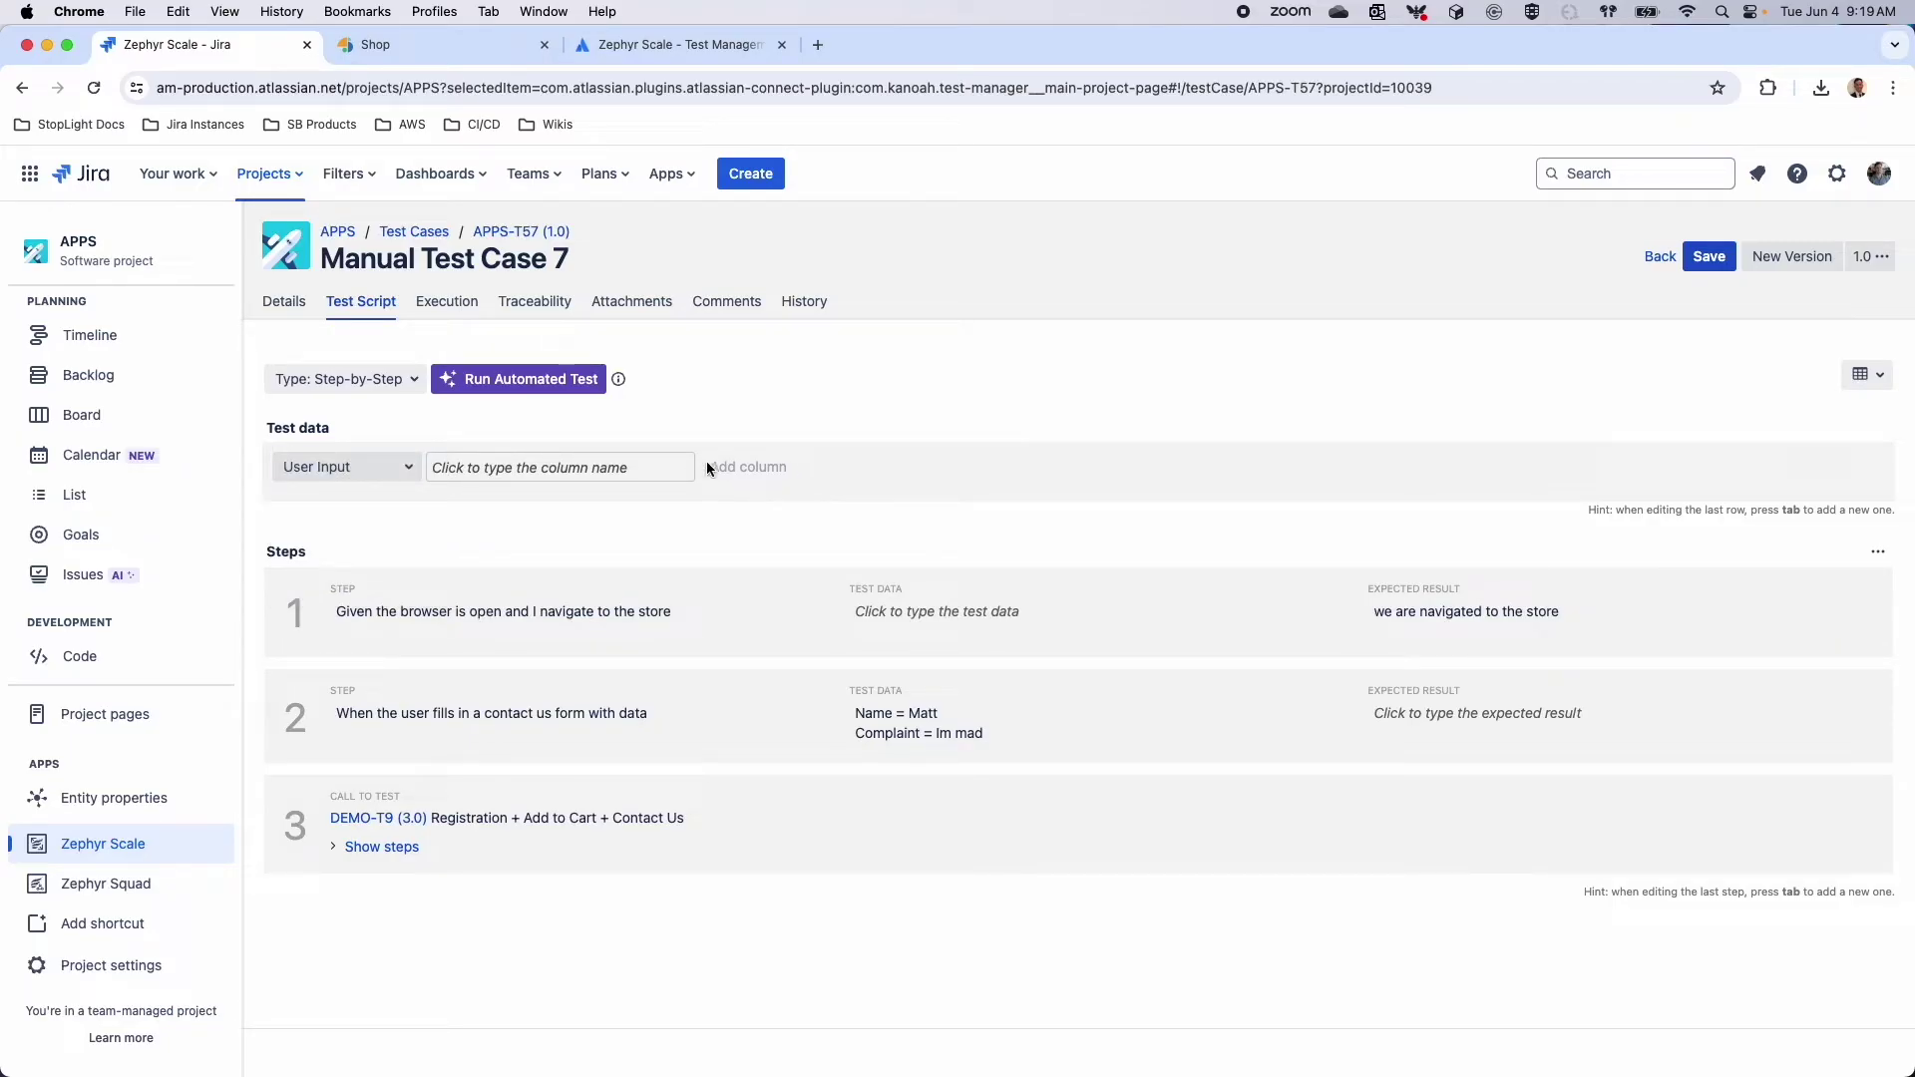
left_click(642, 471)
left_click(379, 469)
left_click(324, 581)
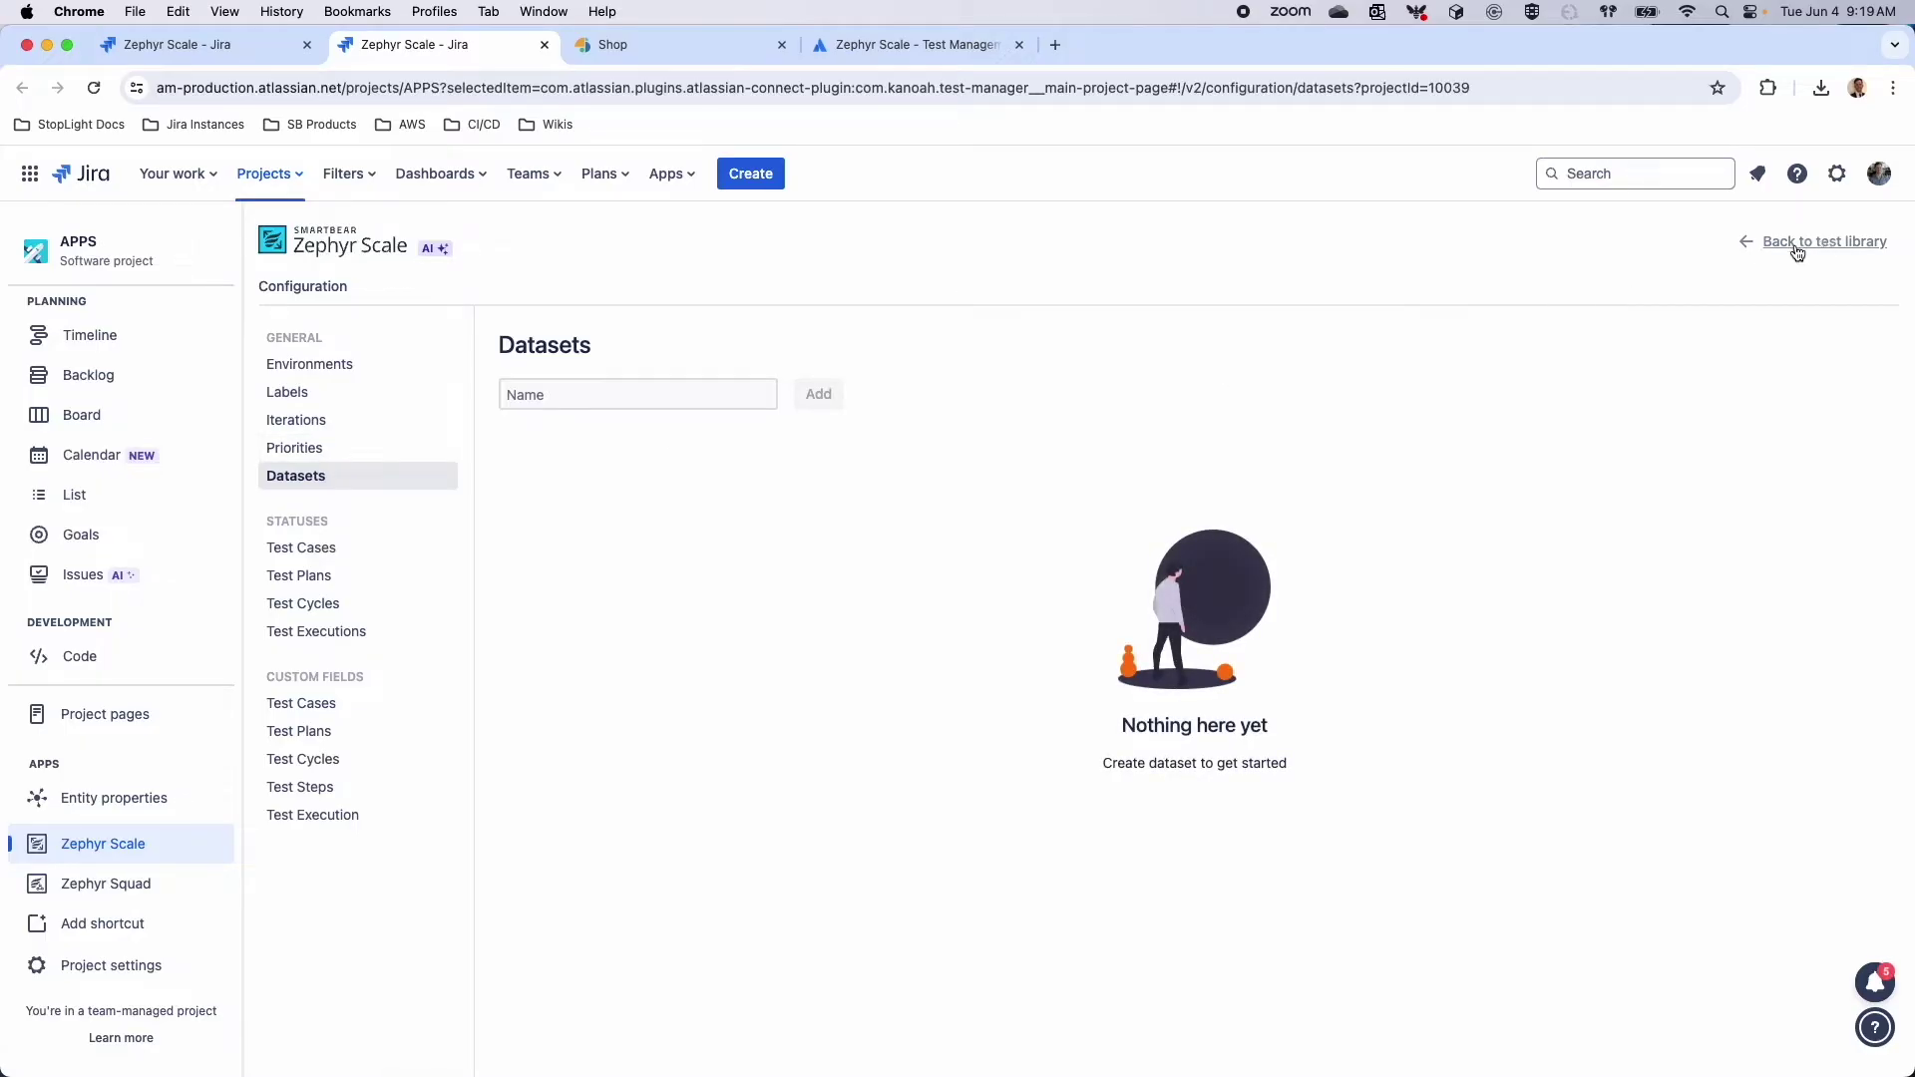
Create a new dataset named Cities in the Zephyr Scale Datasets configuration
left_click(1810, 255)
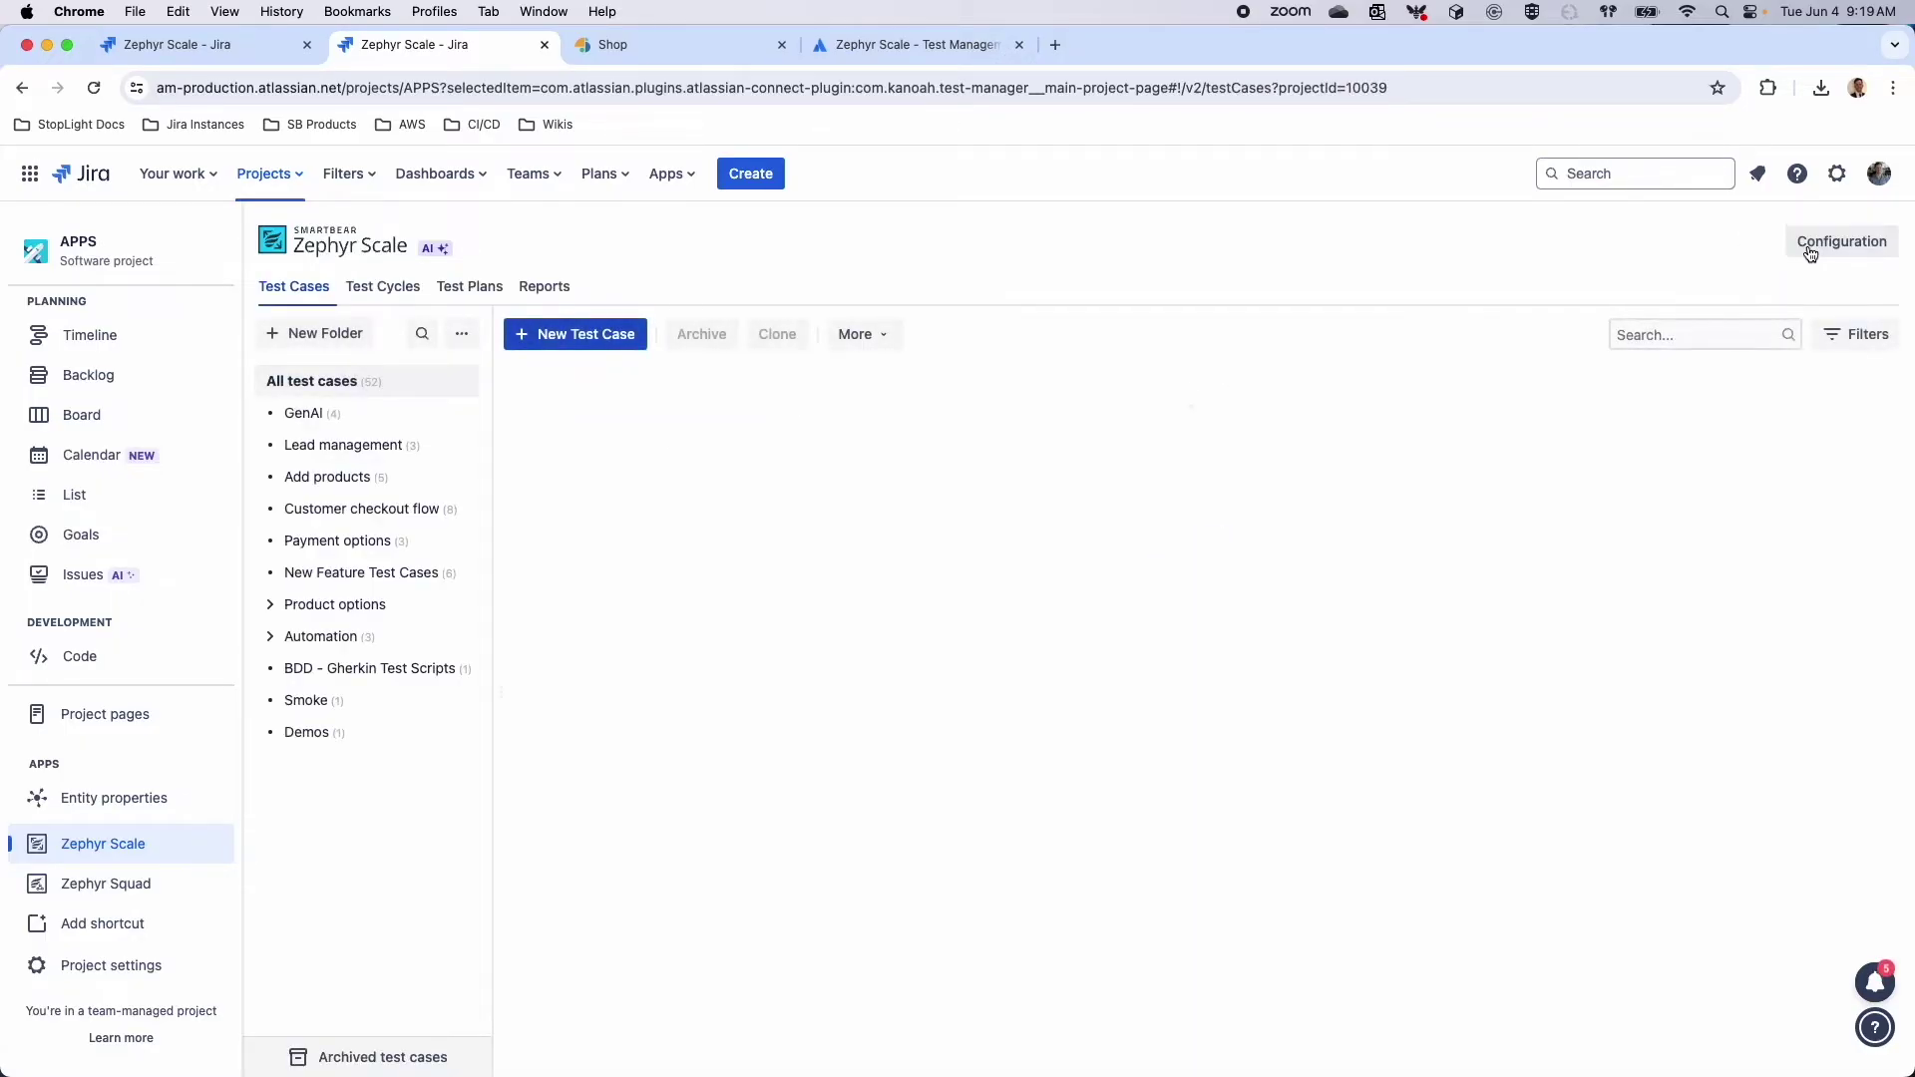
left_click(1811, 252)
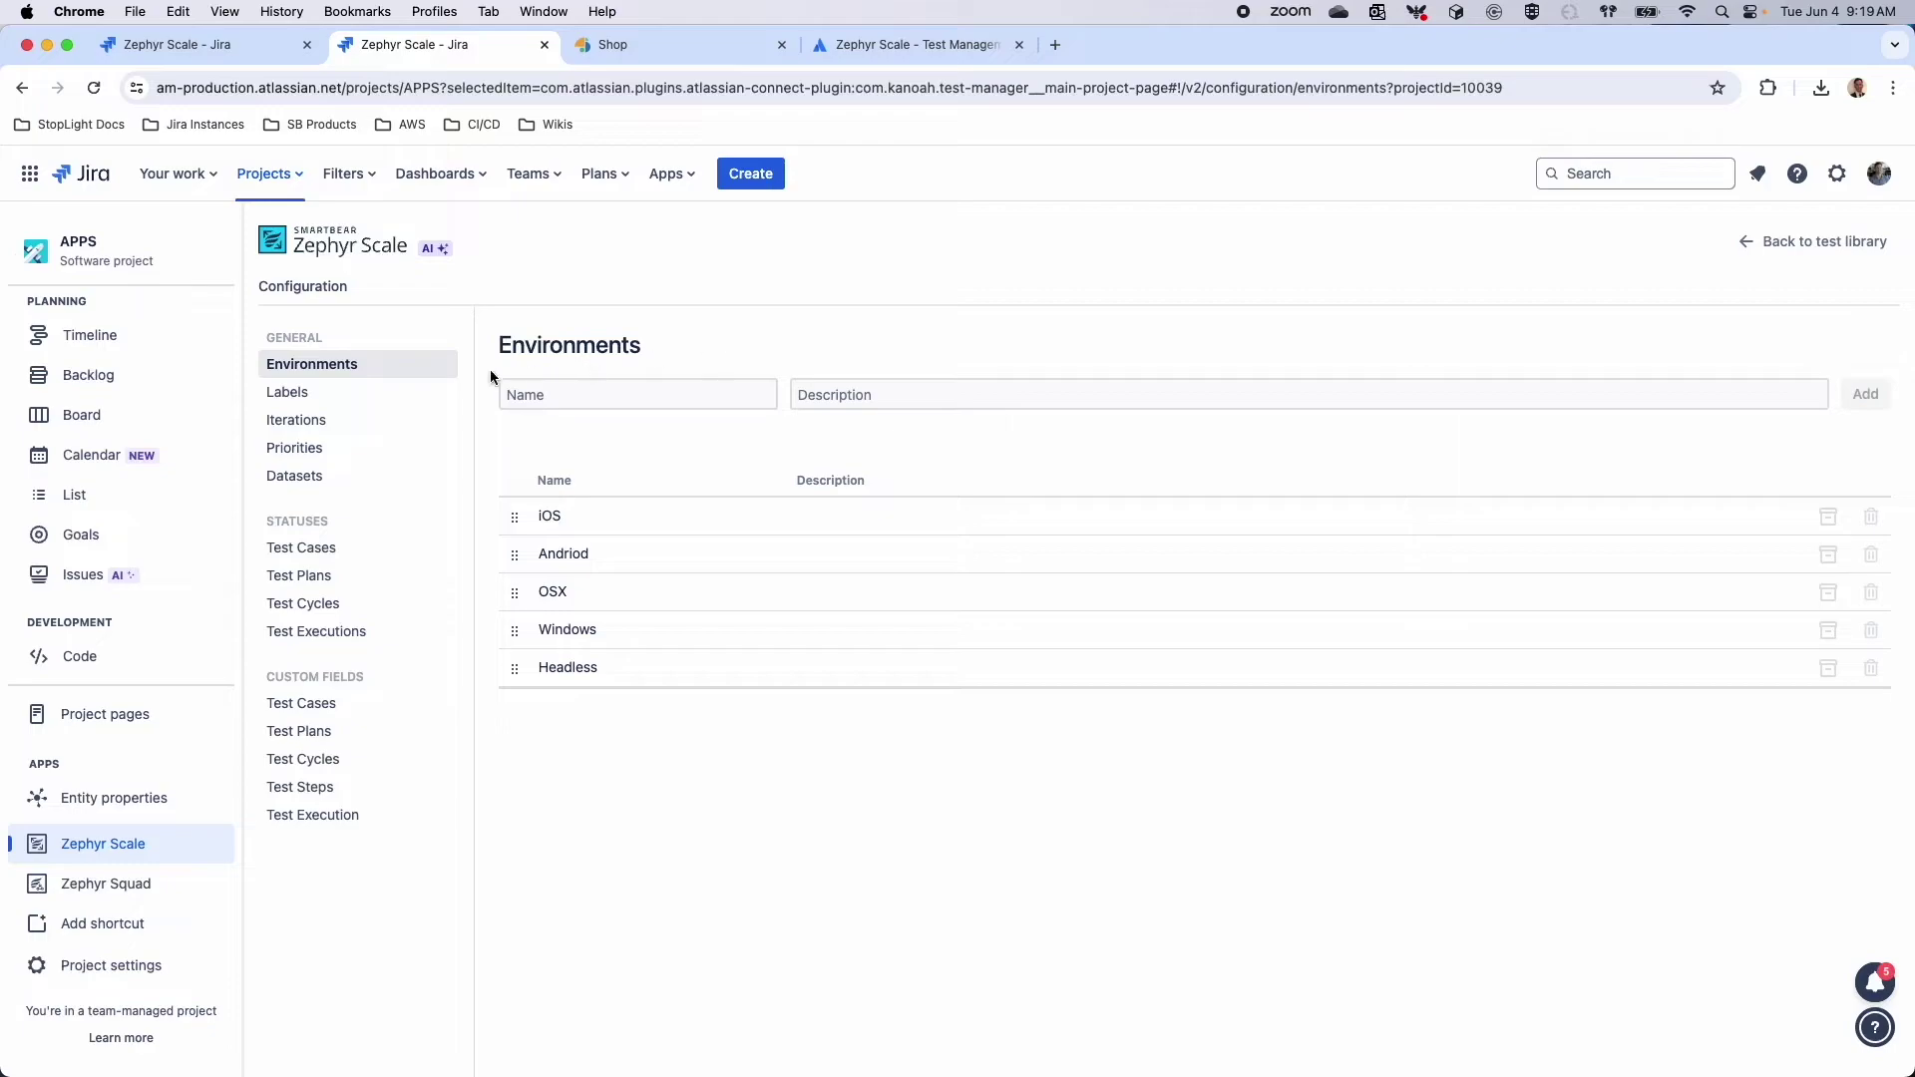
left_click(309, 484)
left_click(719, 394)
type("Cities")
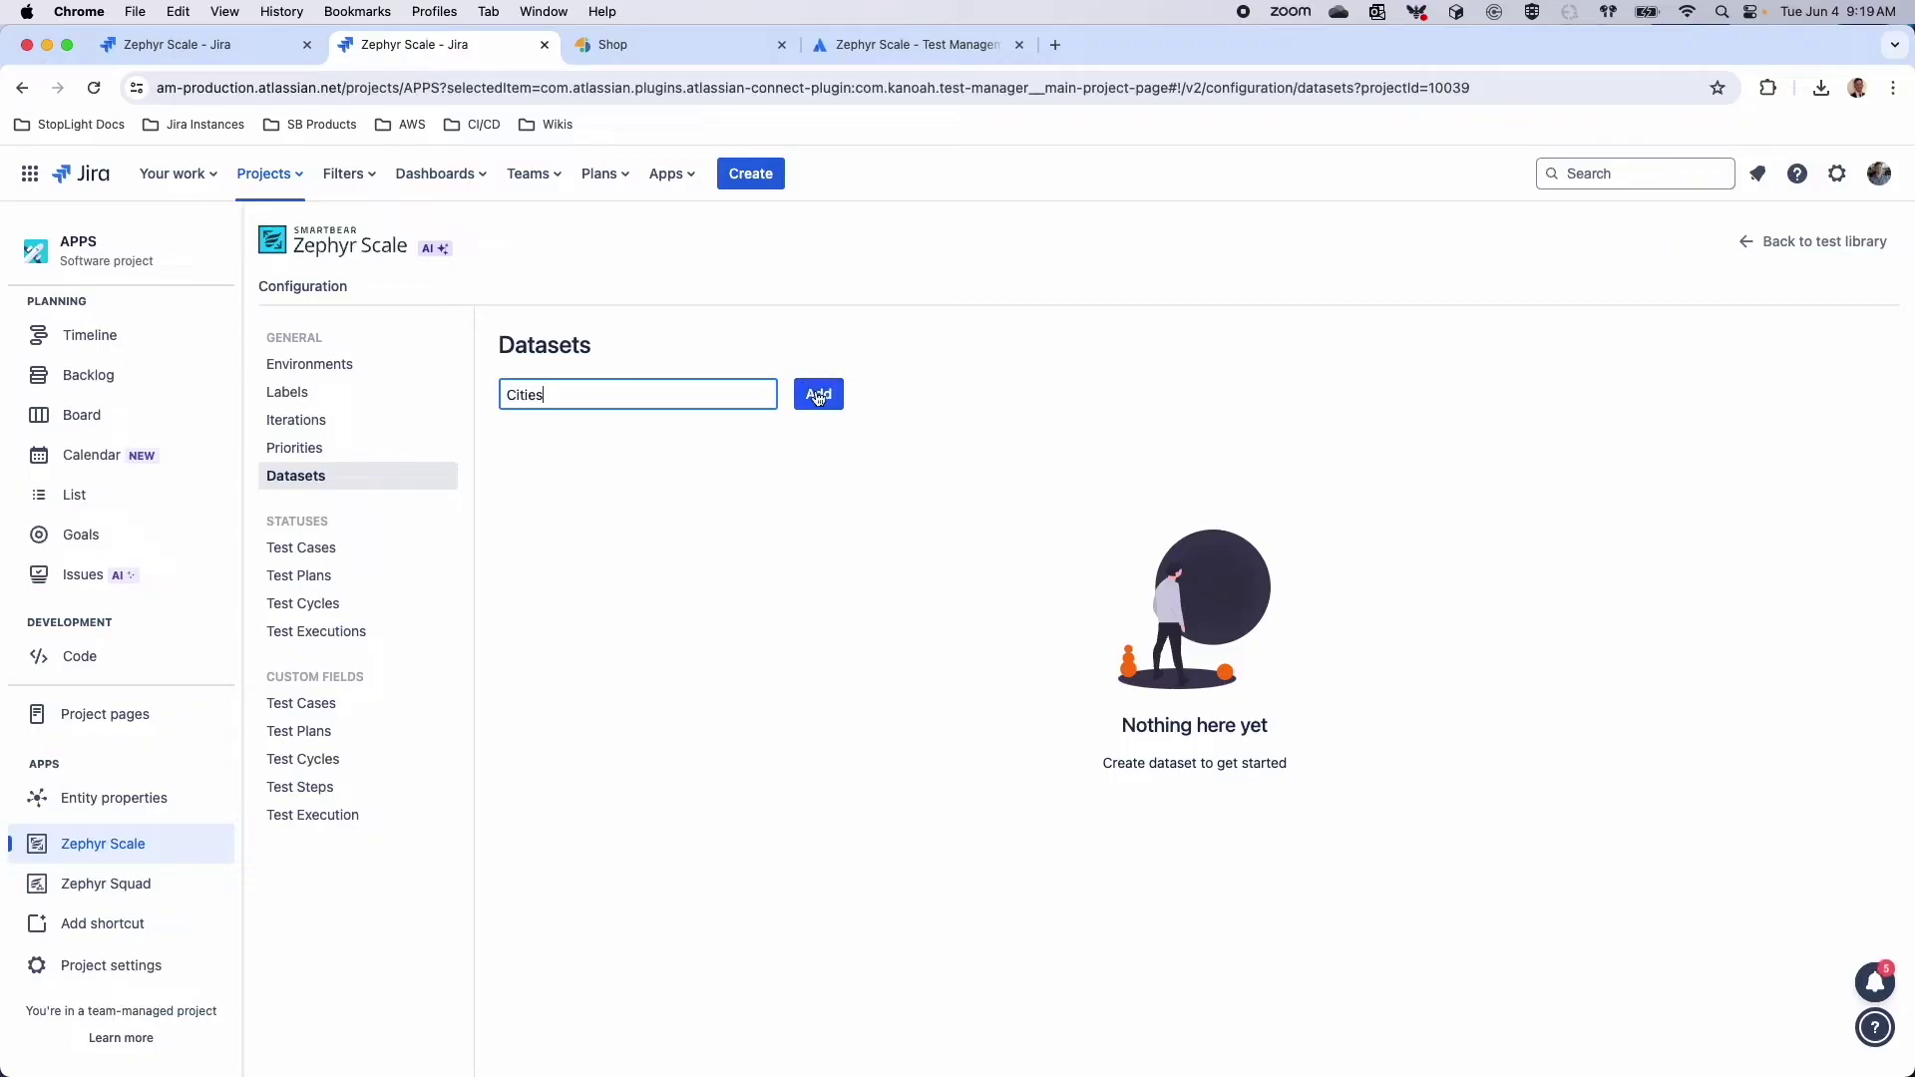
left_click(819, 395)
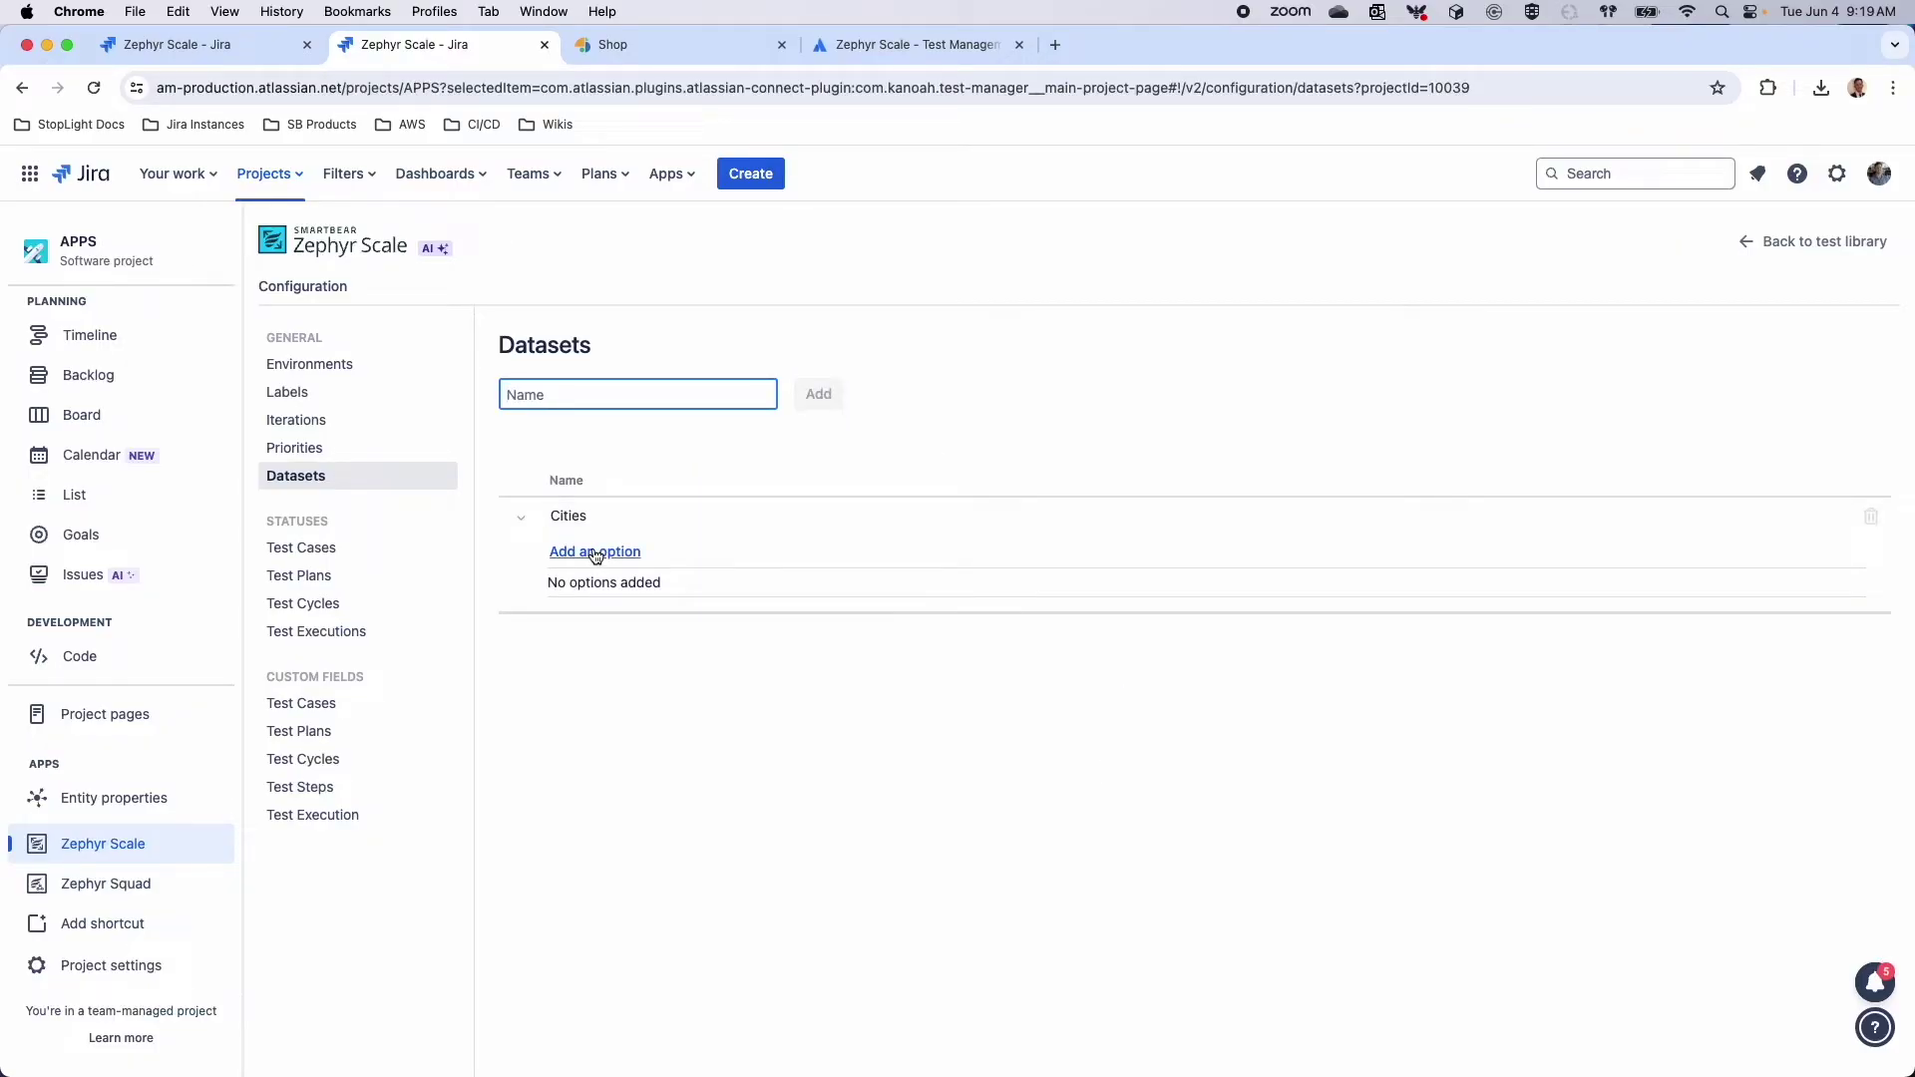
Add the options New York, Boston and Barcelona to the Cities dataset
left_click(597, 553)
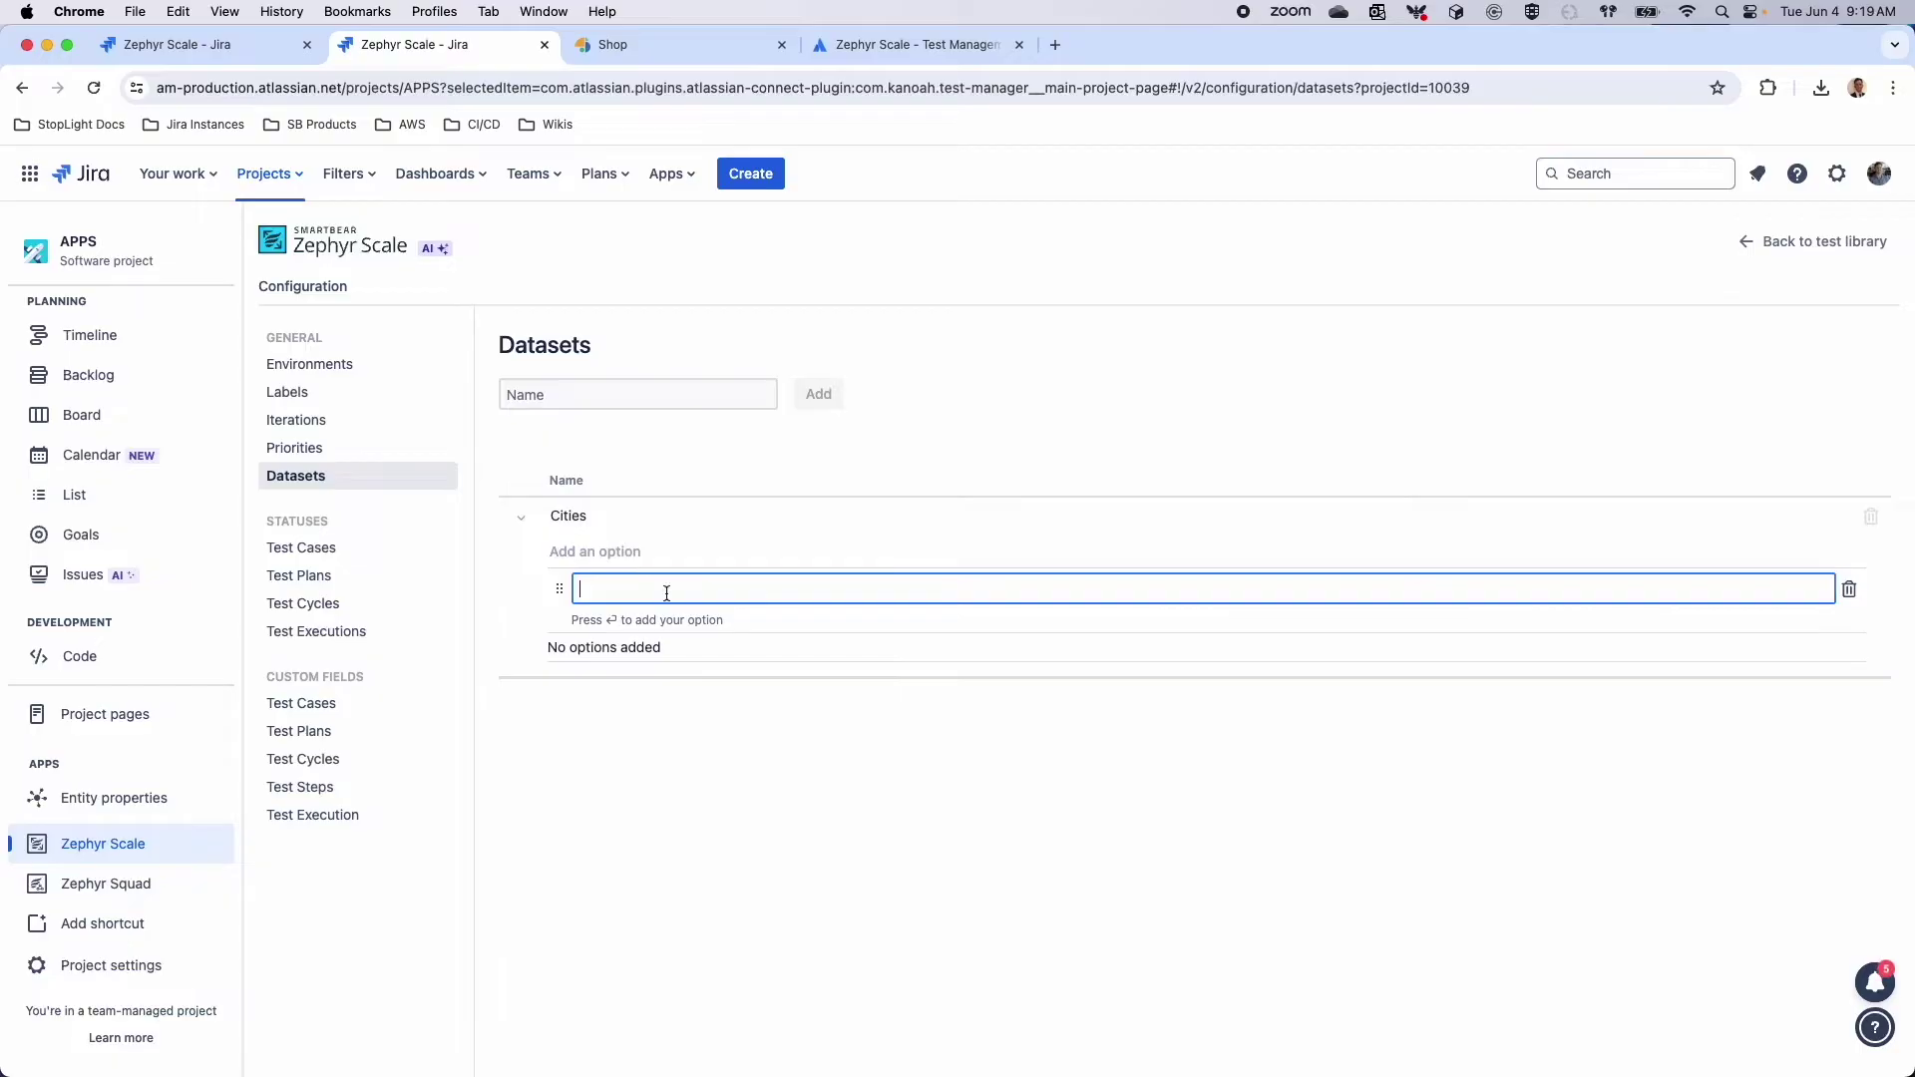
type("New York")
key("Return")
type("Boston")
key("Return")
type("Barcelona")
key("Return")
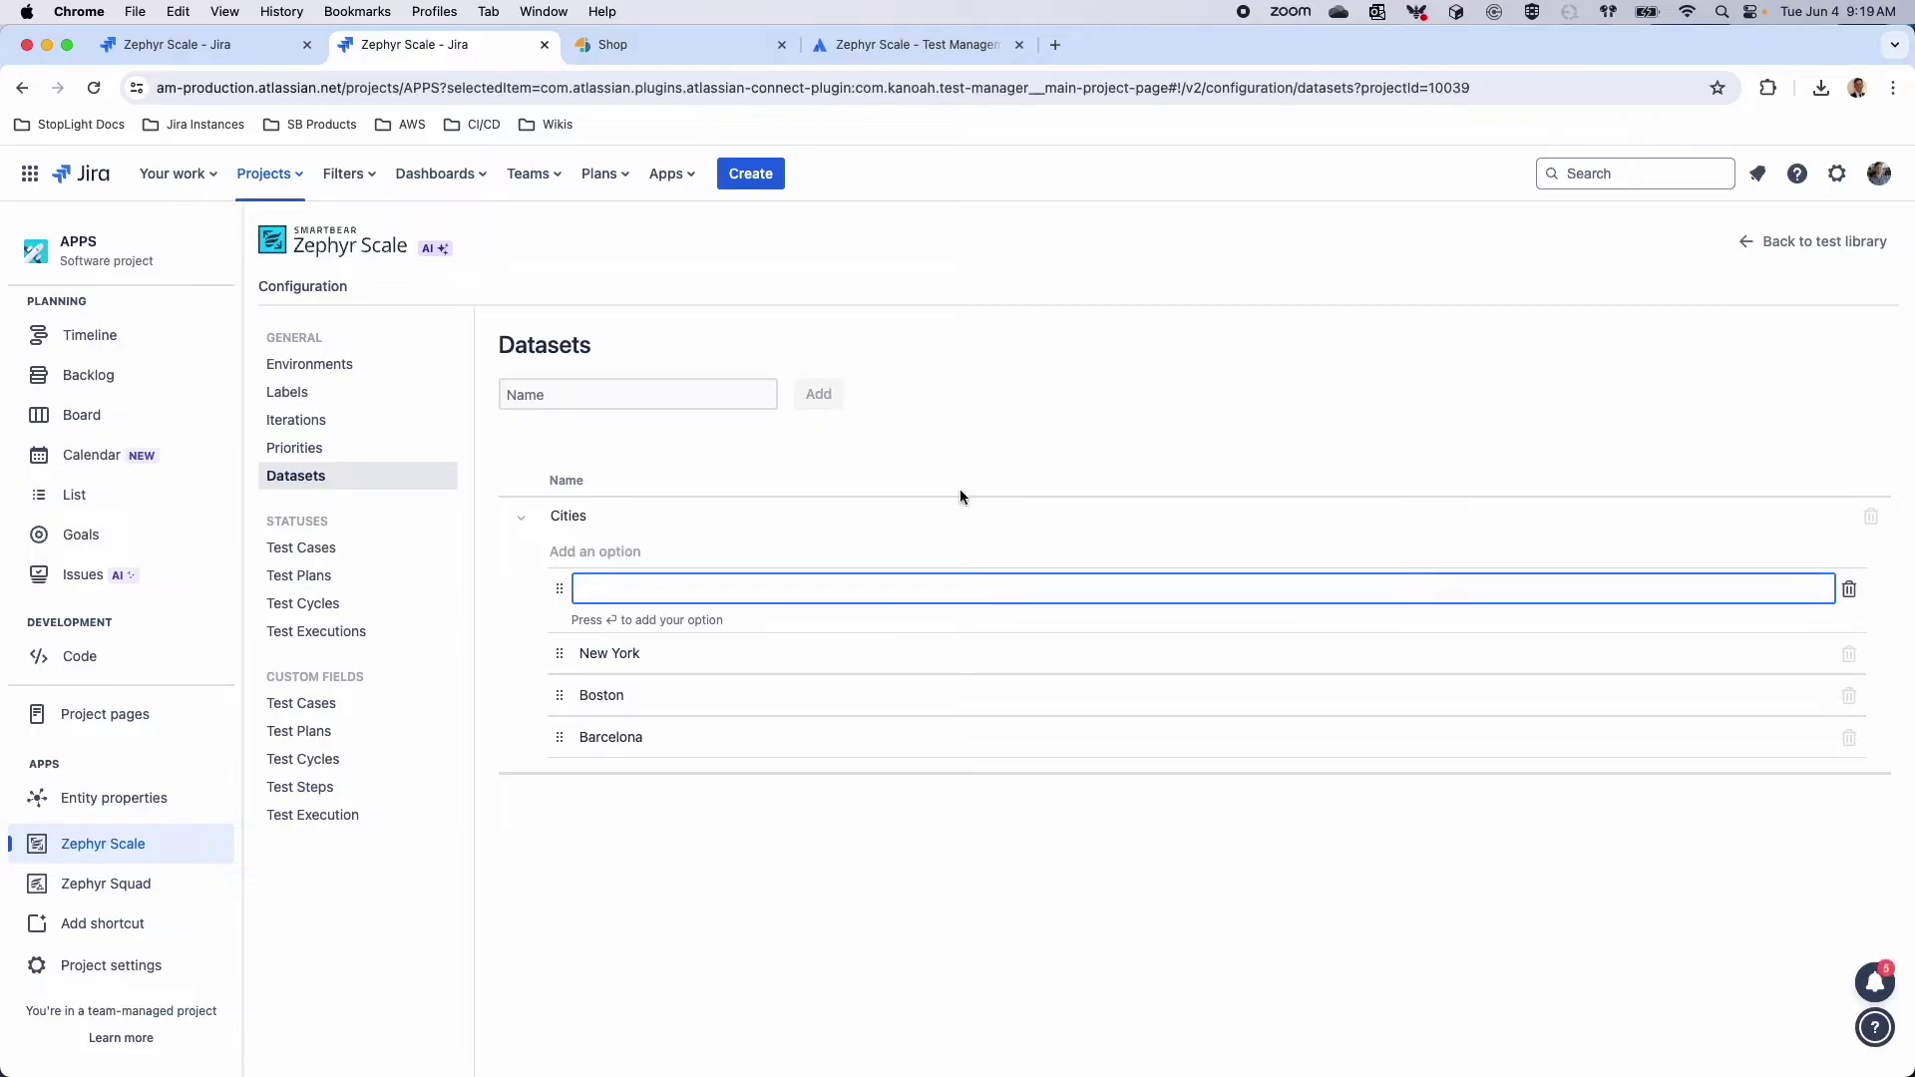
Add a Cities test data column to Manual Test Case 7's script
left_click(1743, 243)
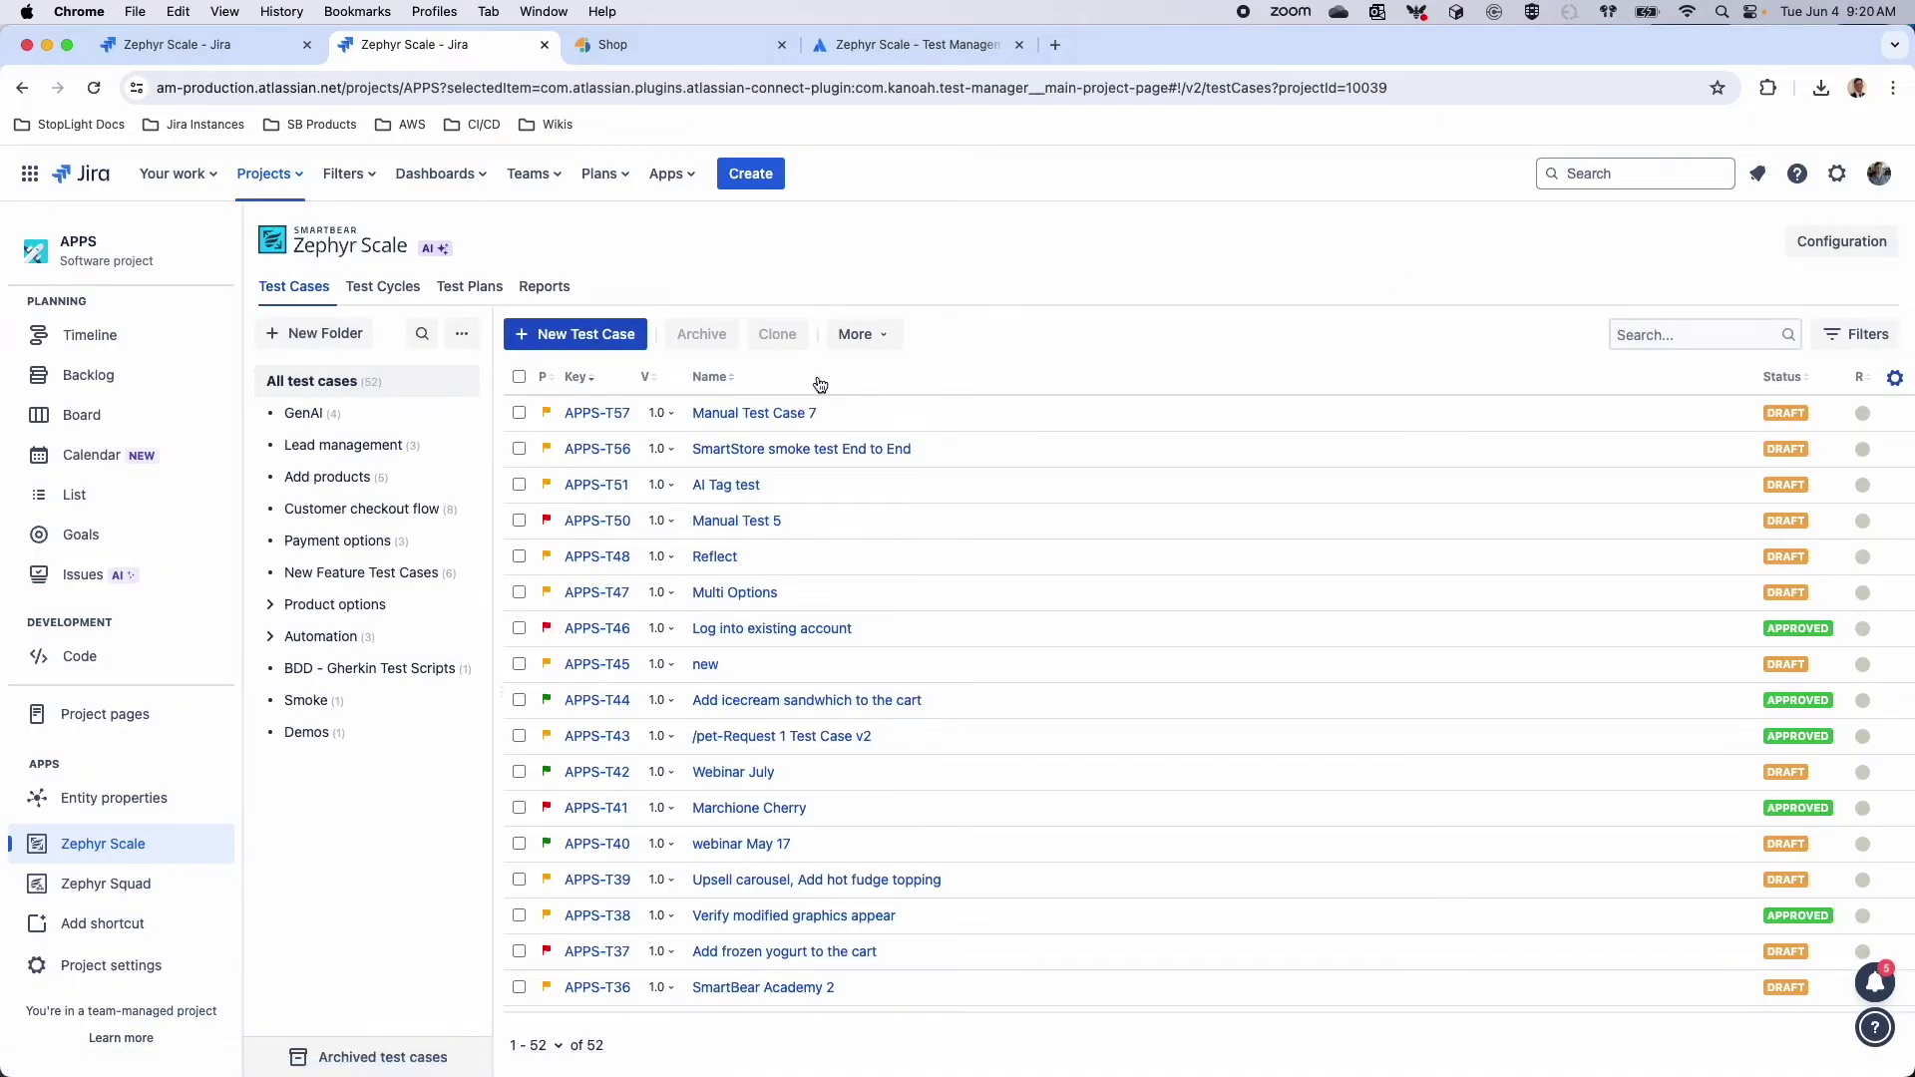
left_click(597, 413)
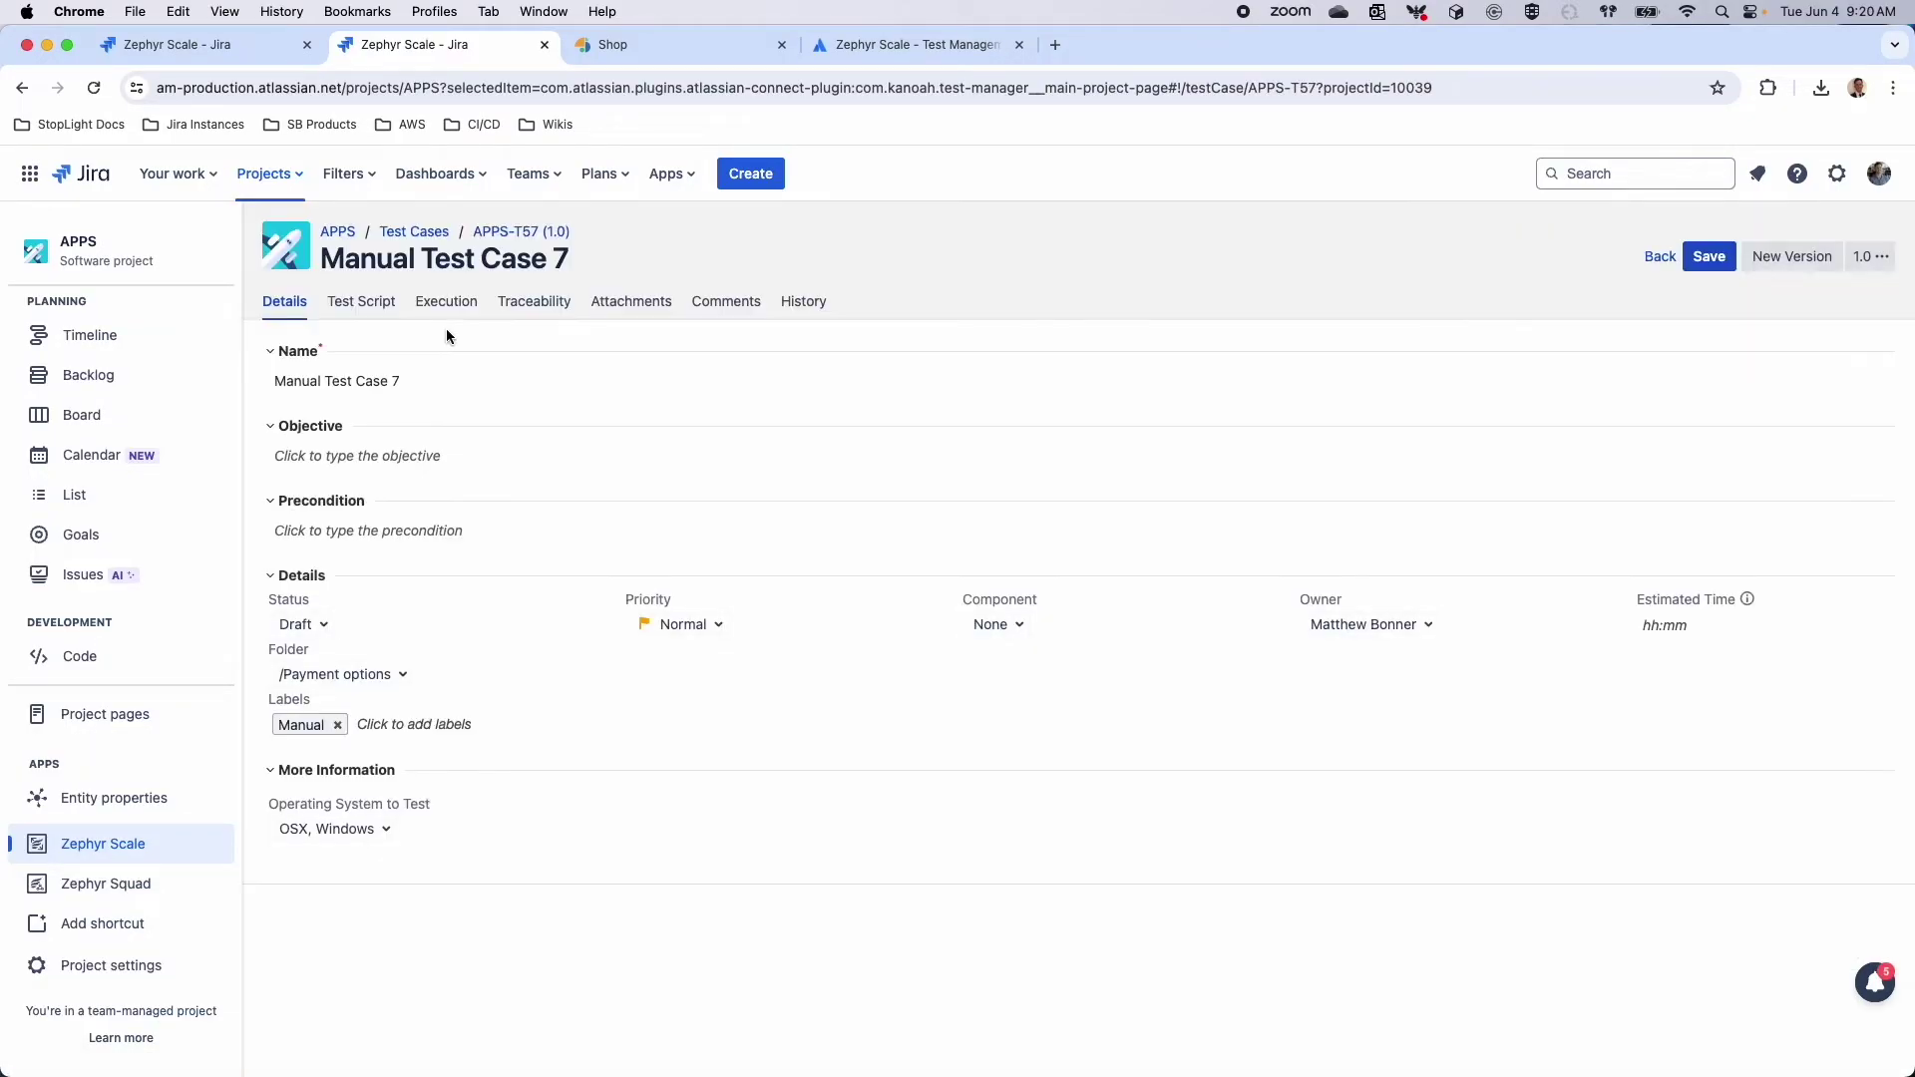
left_click(446, 301)
left_click(361, 301)
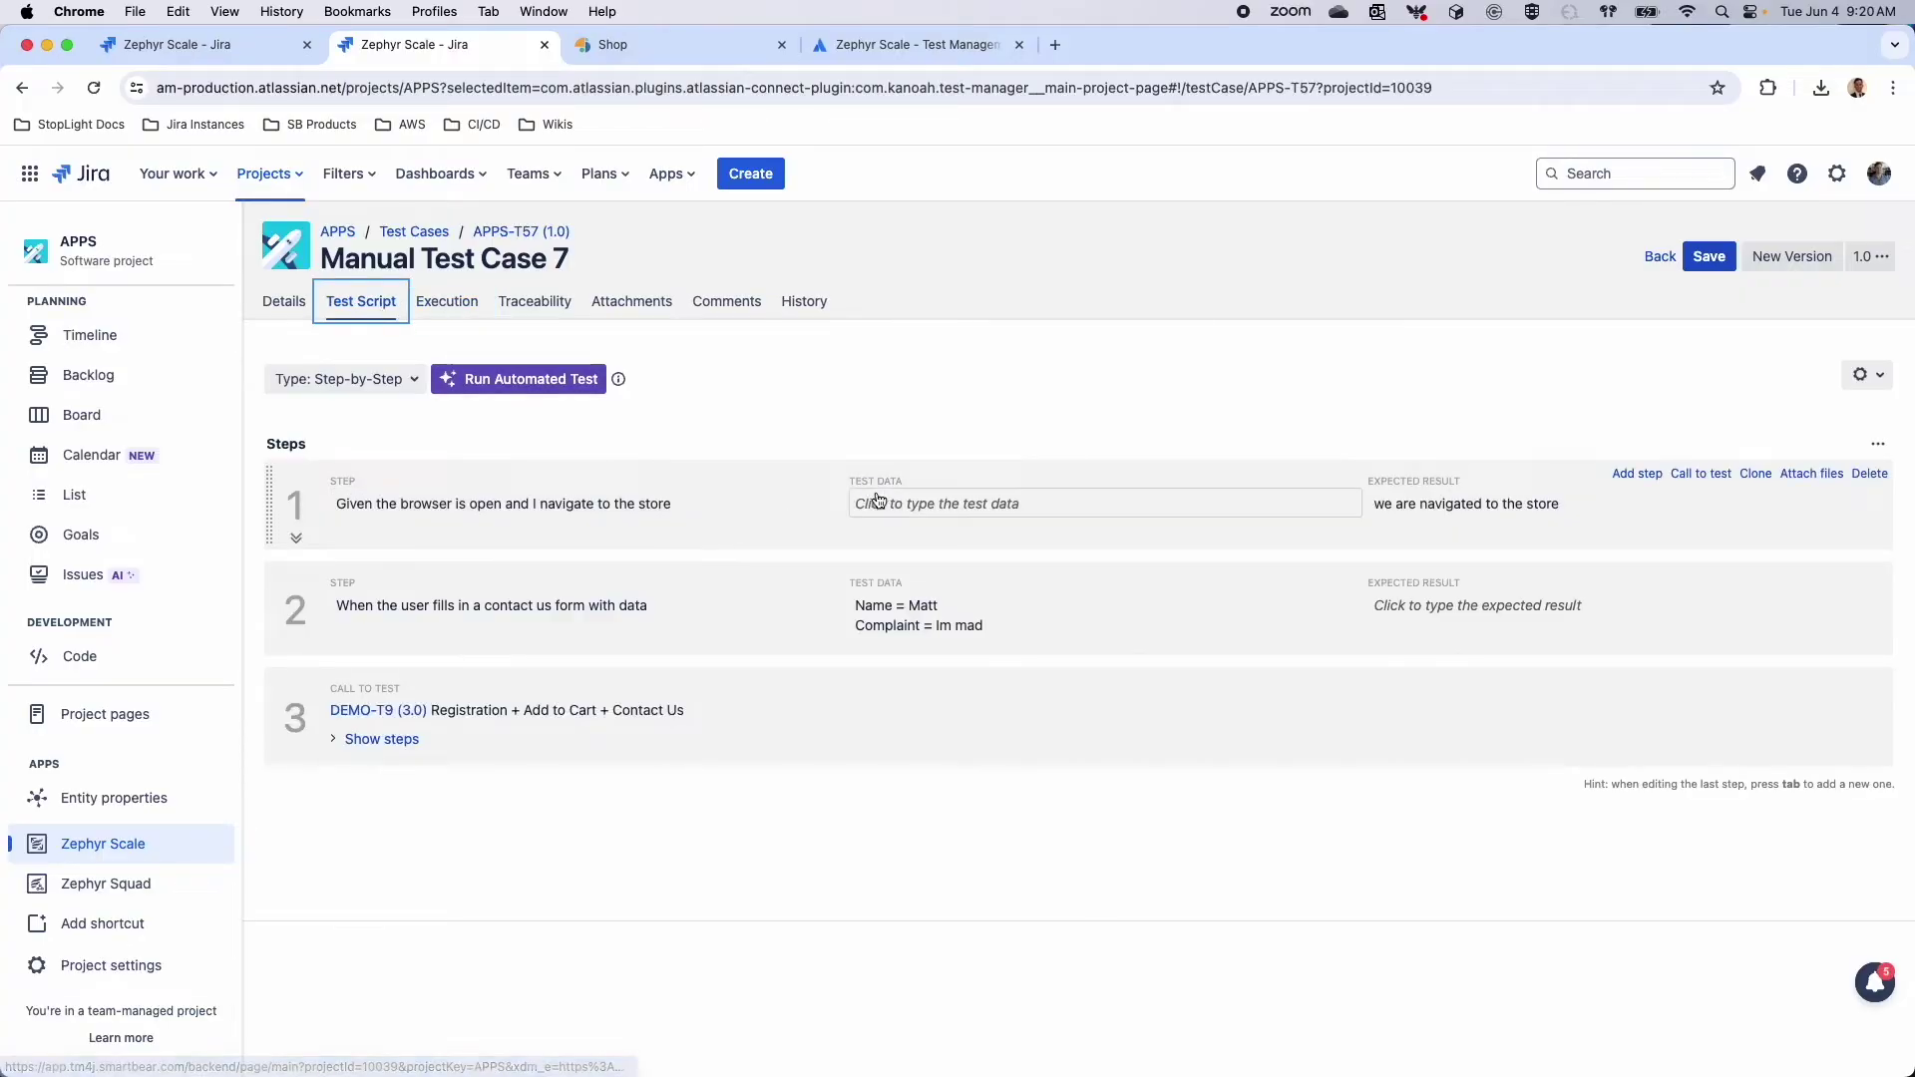
left_click(1862, 375)
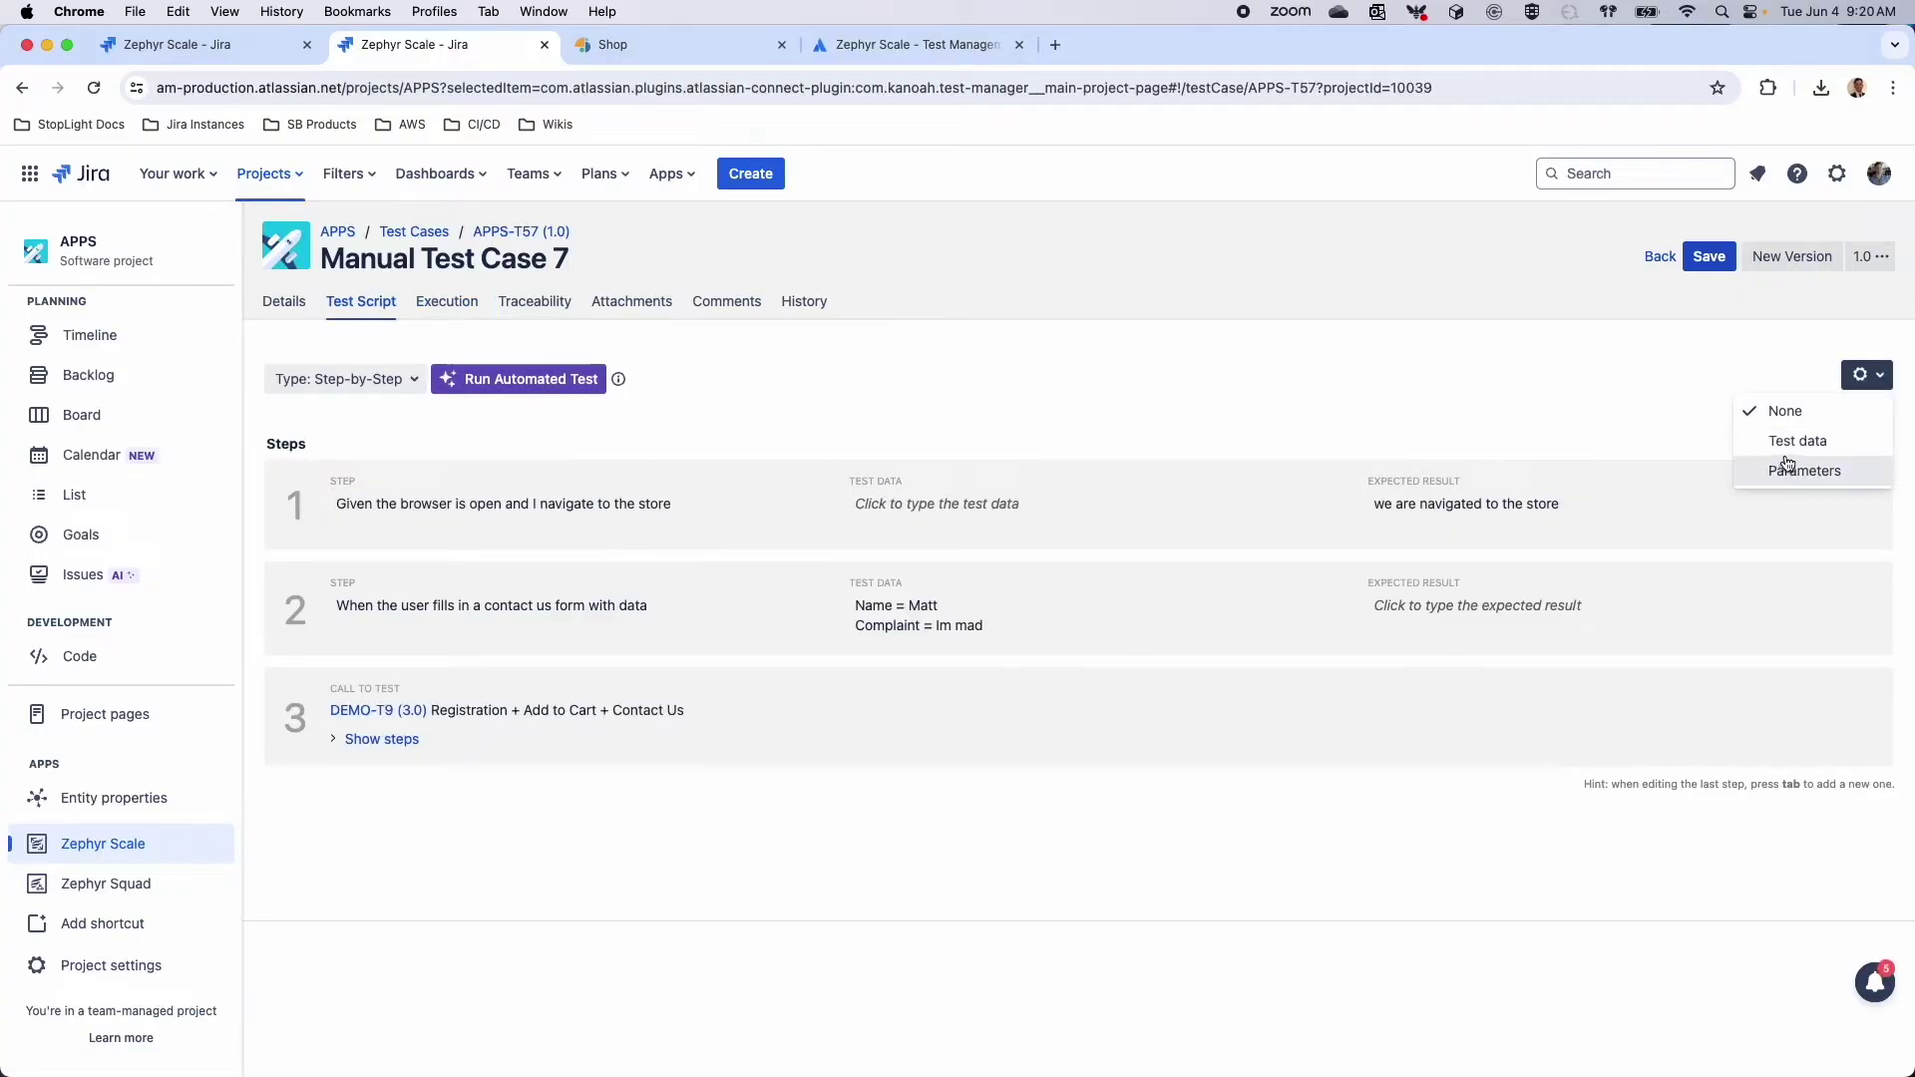
left_click(1795, 442)
left_click(346, 466)
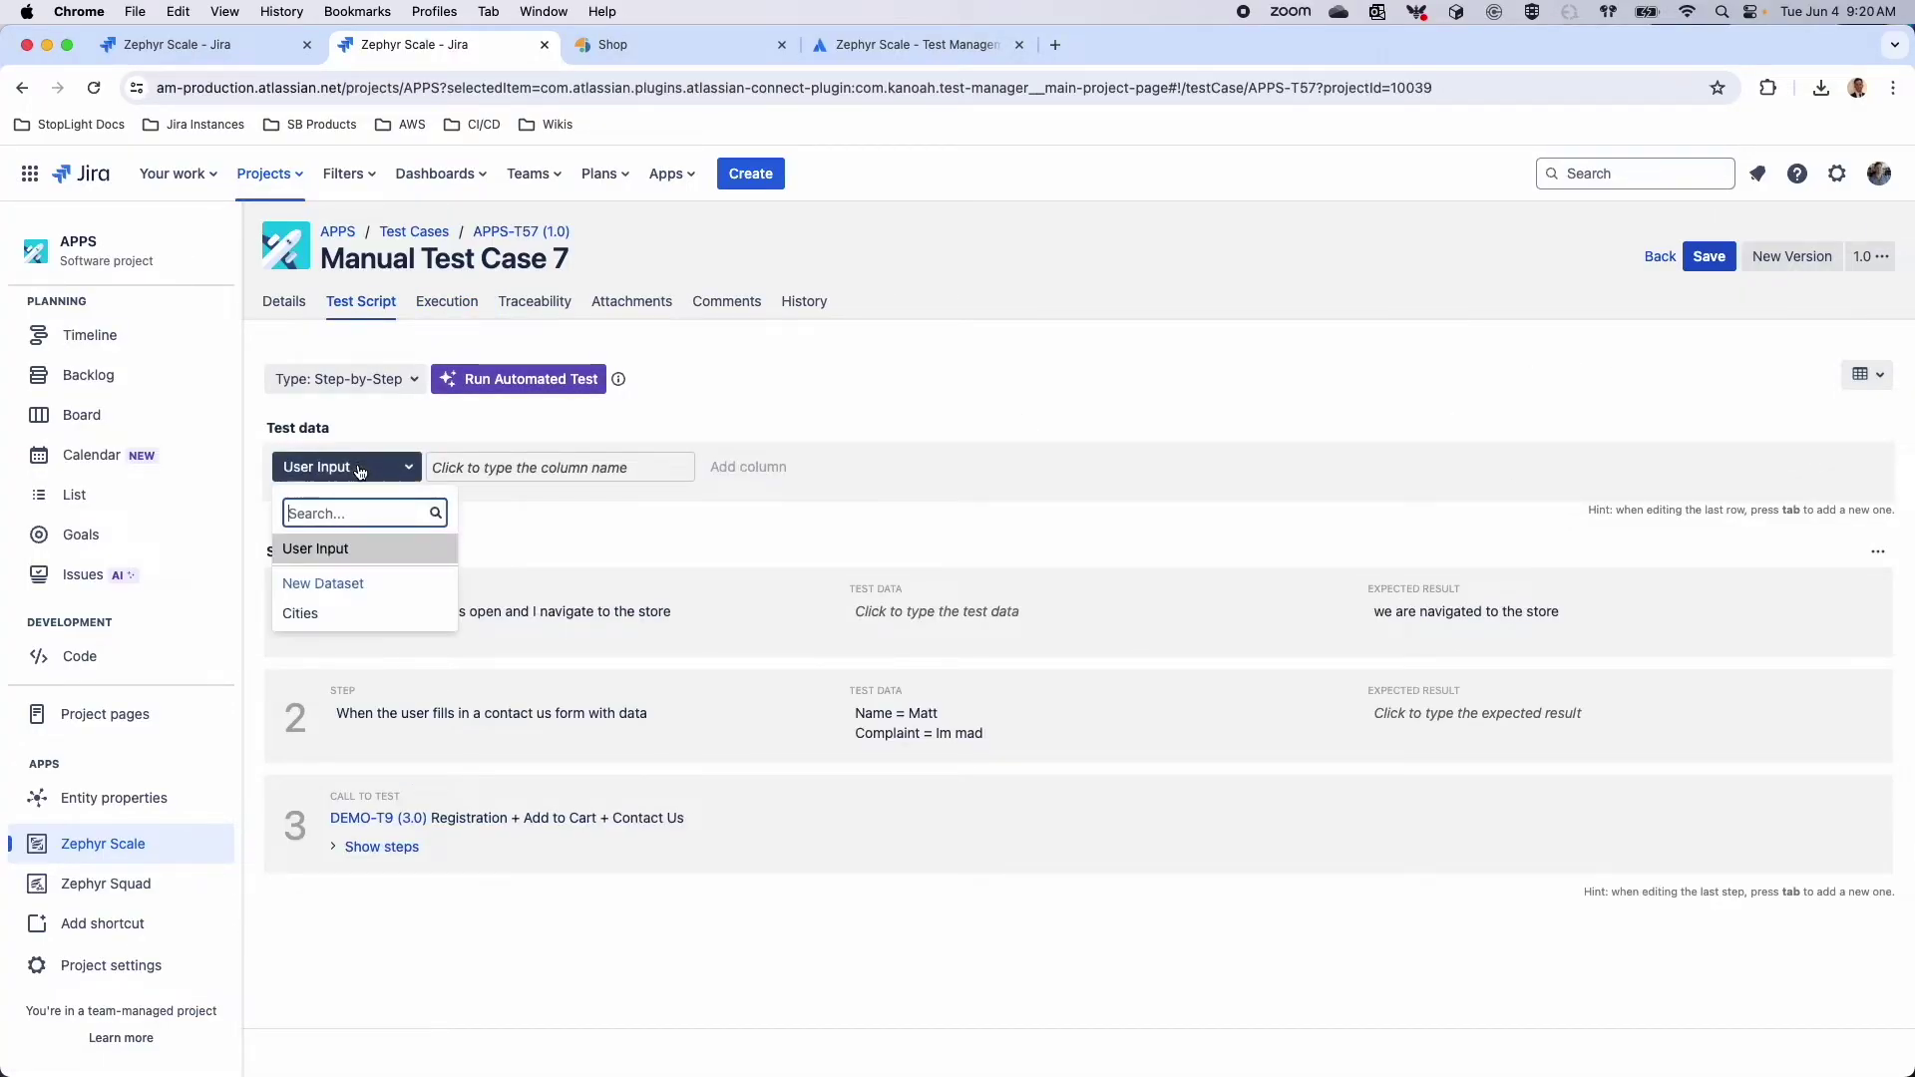
left_click(320, 622)
left_click(746, 467)
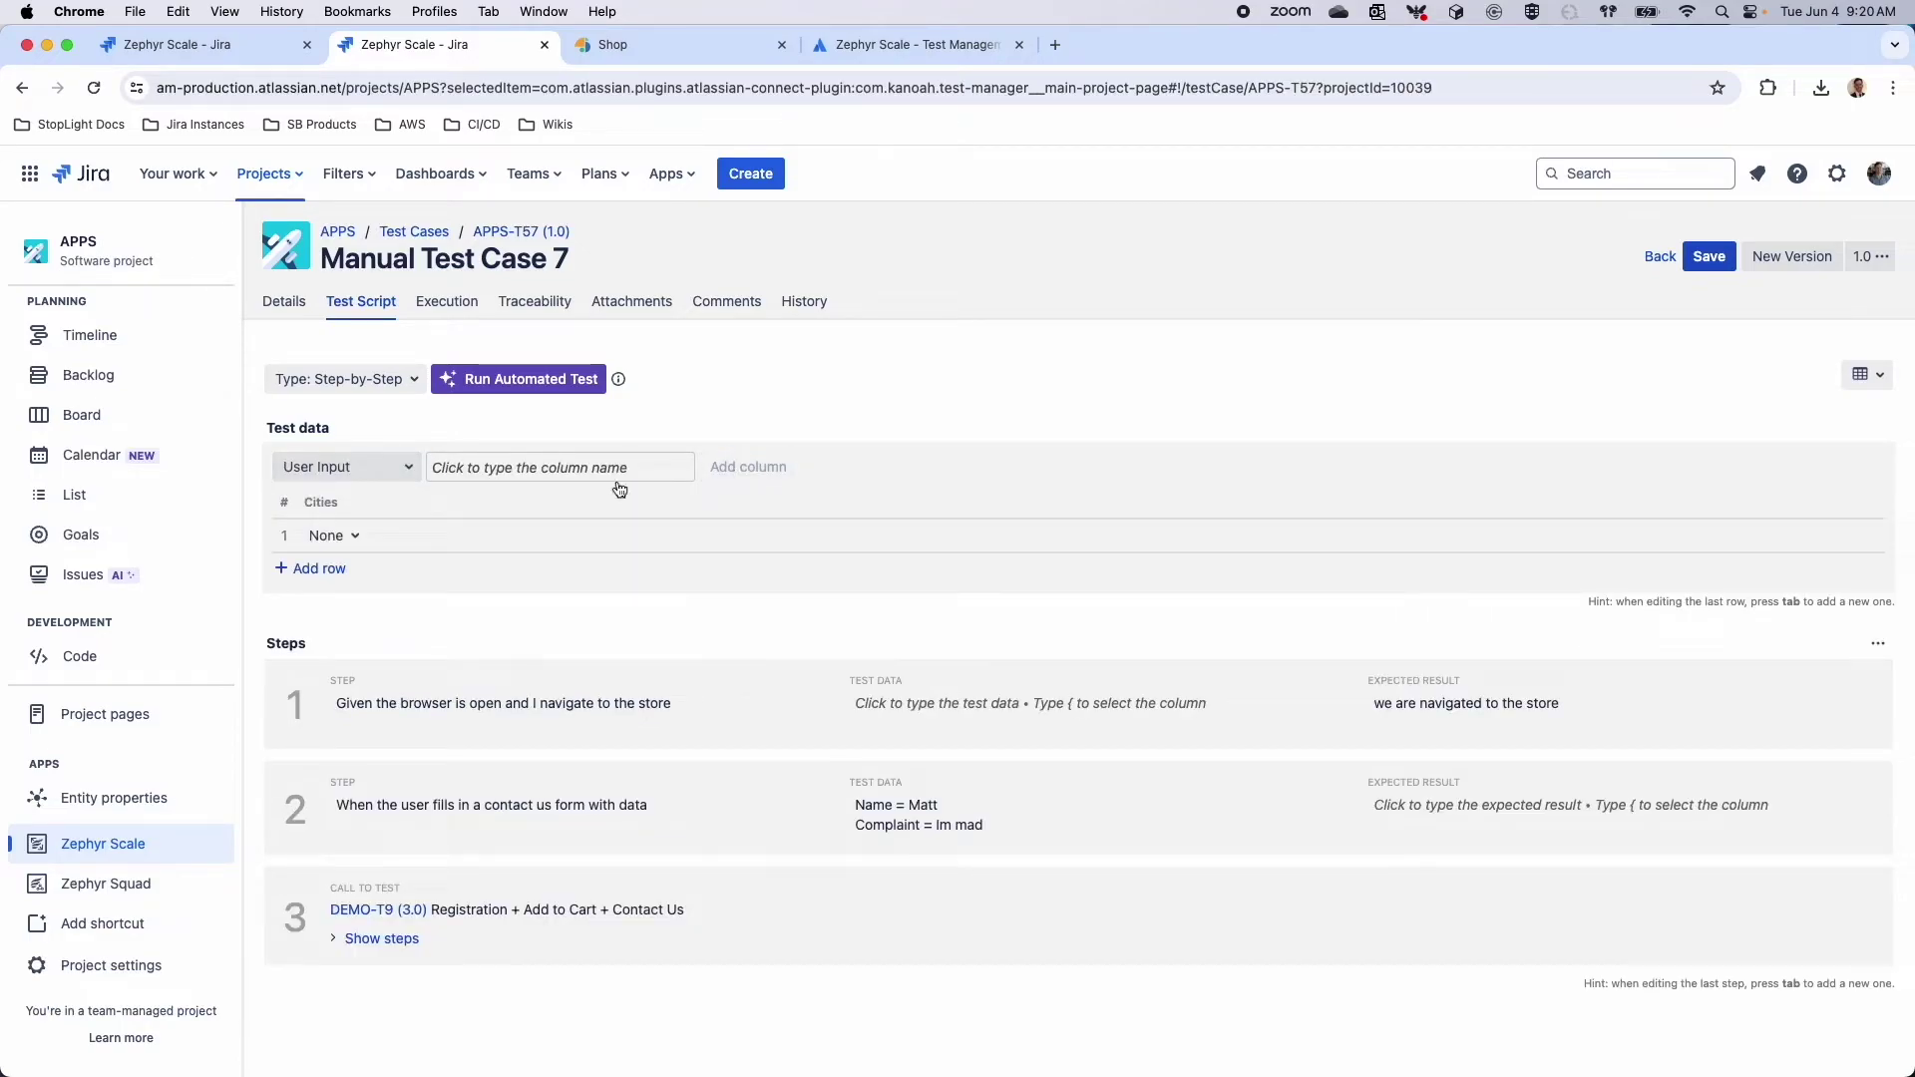
Fill three test data rows with New York, Boston and Barcelona
left_click(333, 536)
left_click(383, 654)
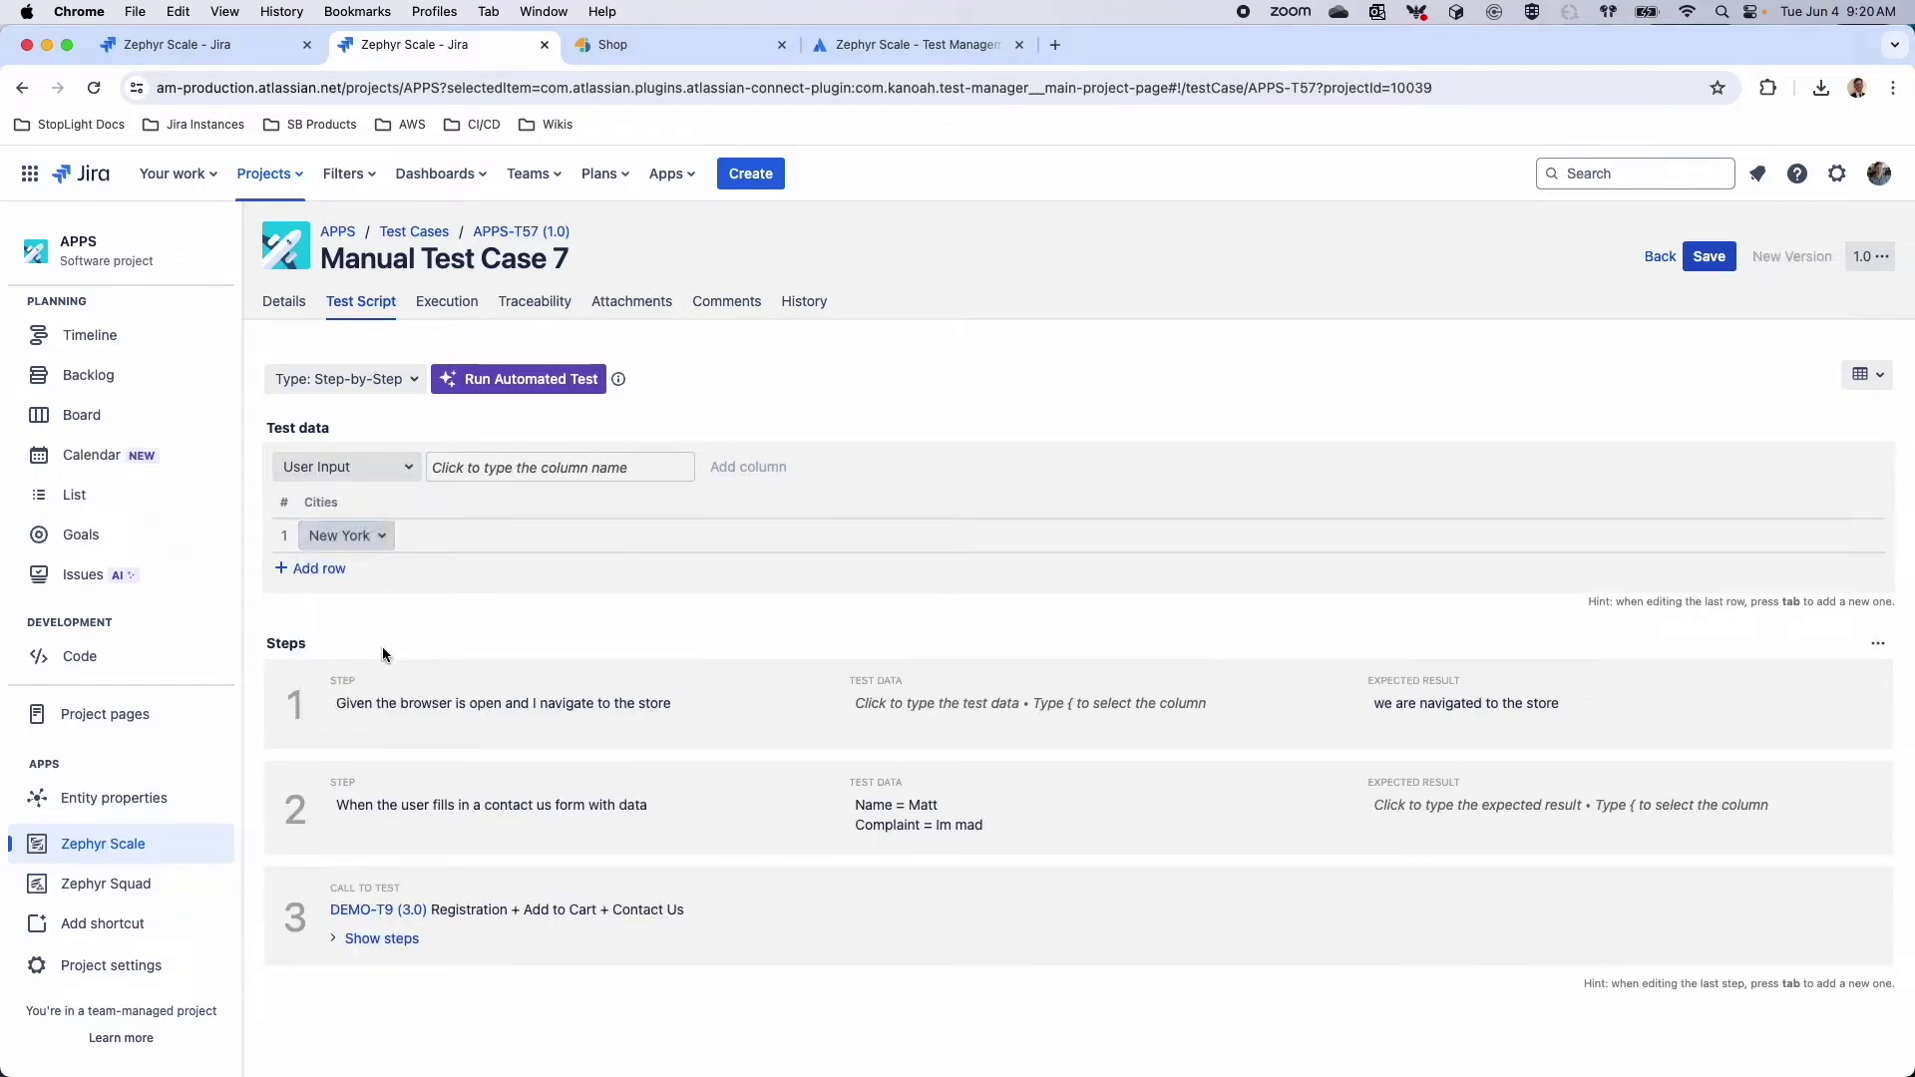
left_click(311, 569)
left_click(331, 568)
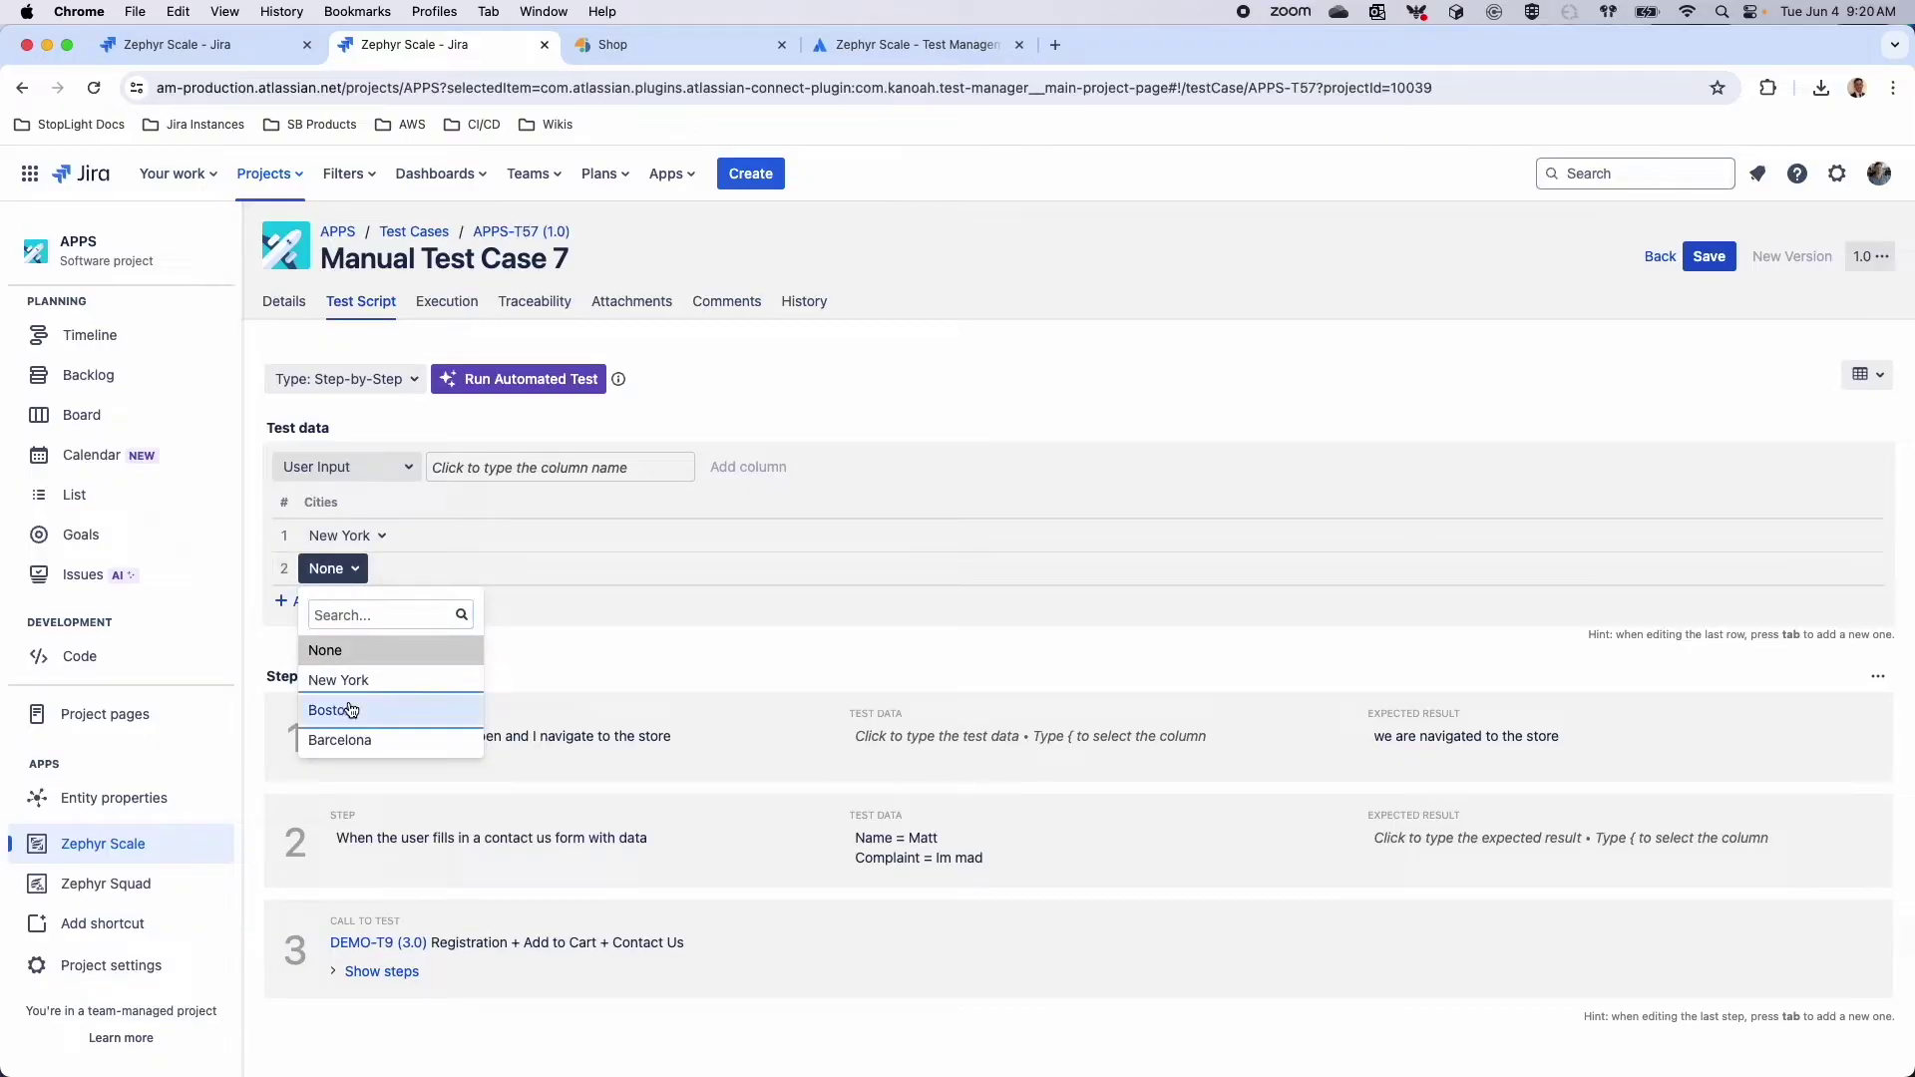
left_click(351, 709)
left_click(319, 603)
left_click(332, 602)
left_click(381, 770)
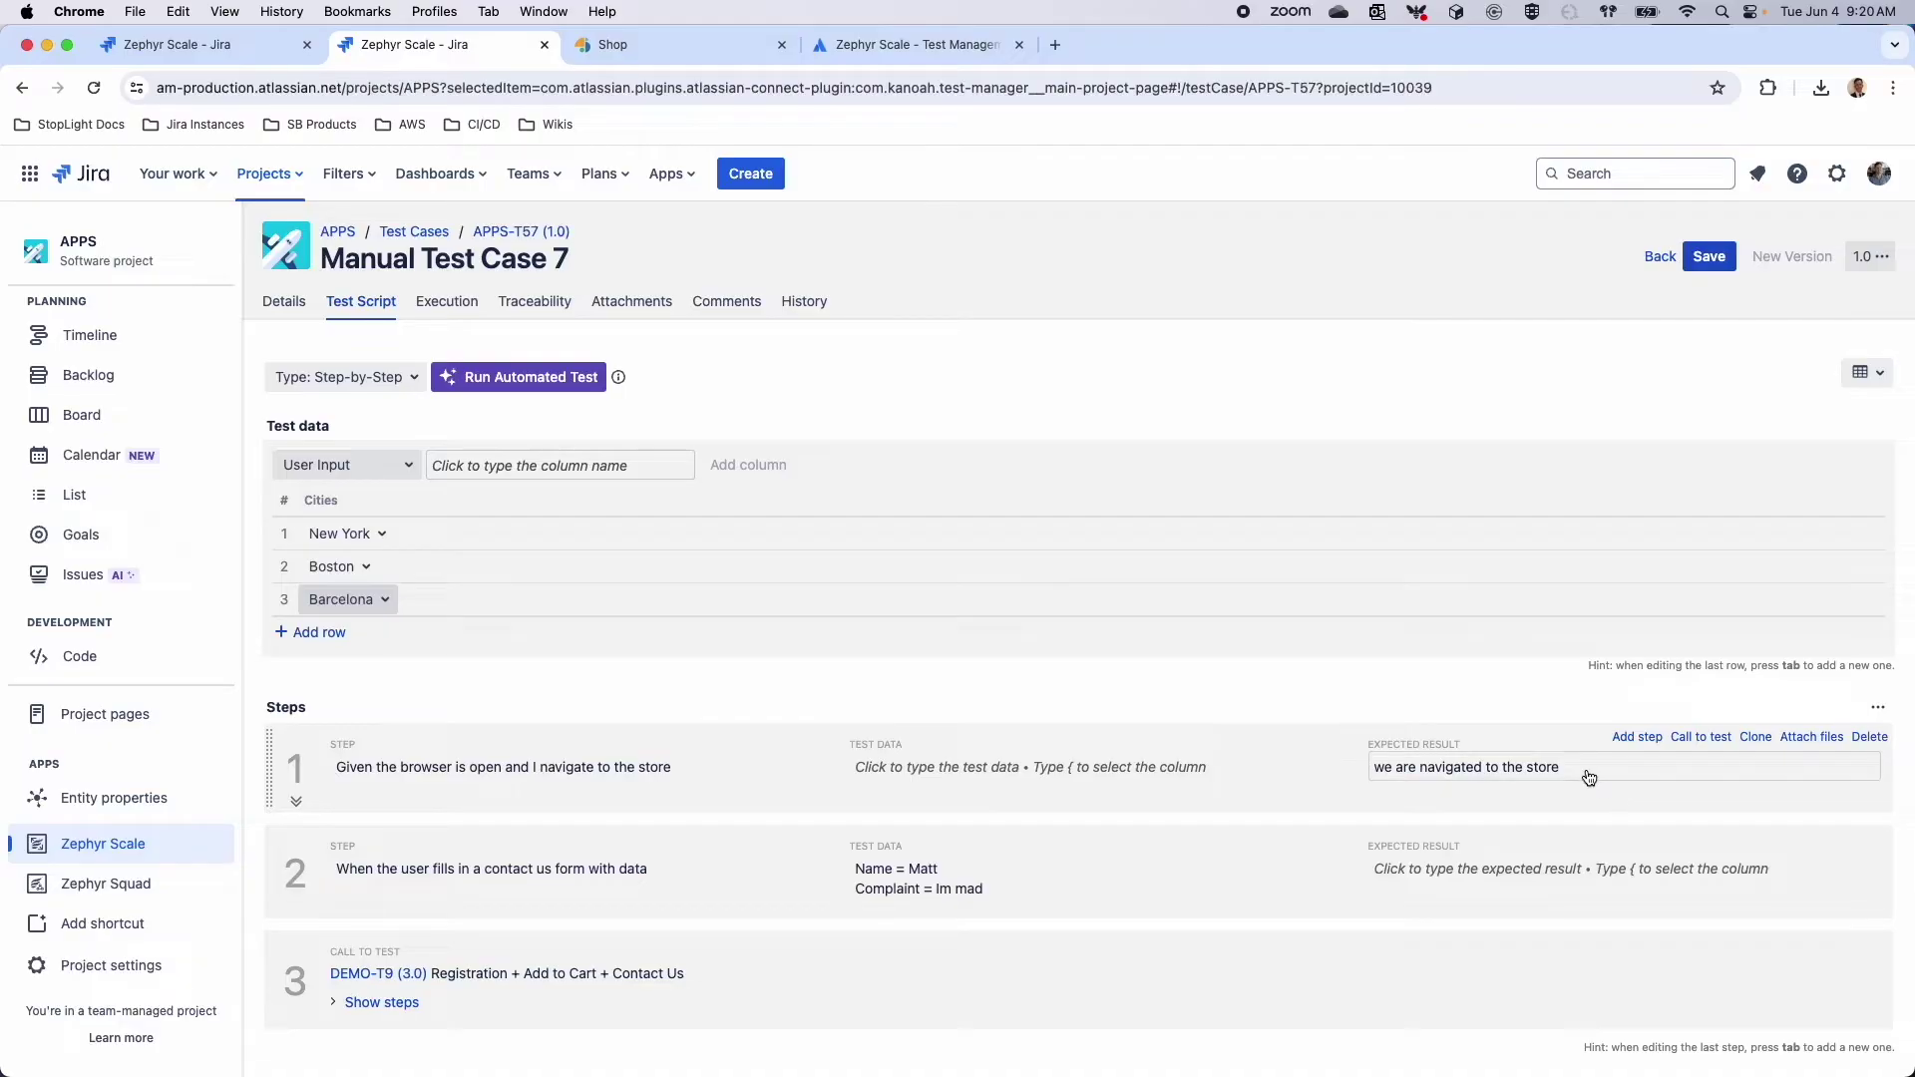
Reference the Cities column in step 1's test data and save the test case
left_click(1103, 766)
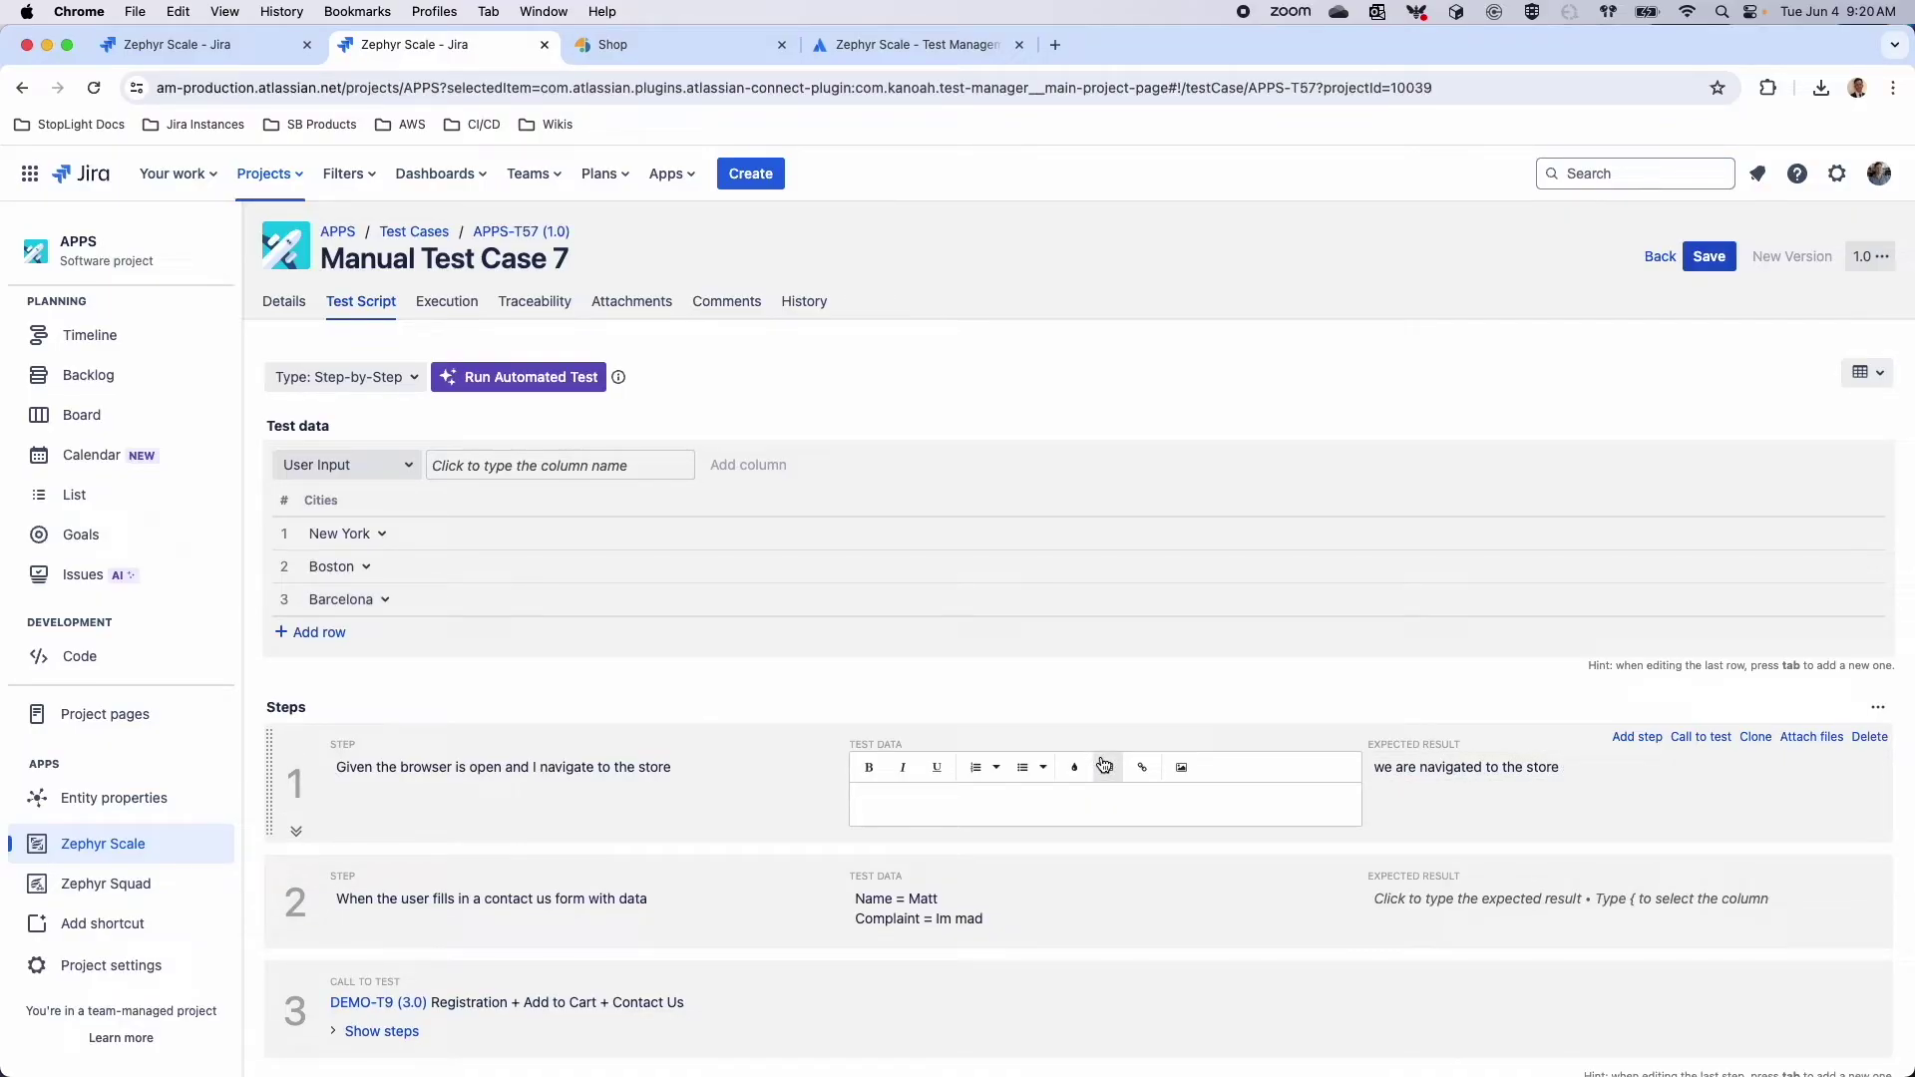
type("{")
key("Return")
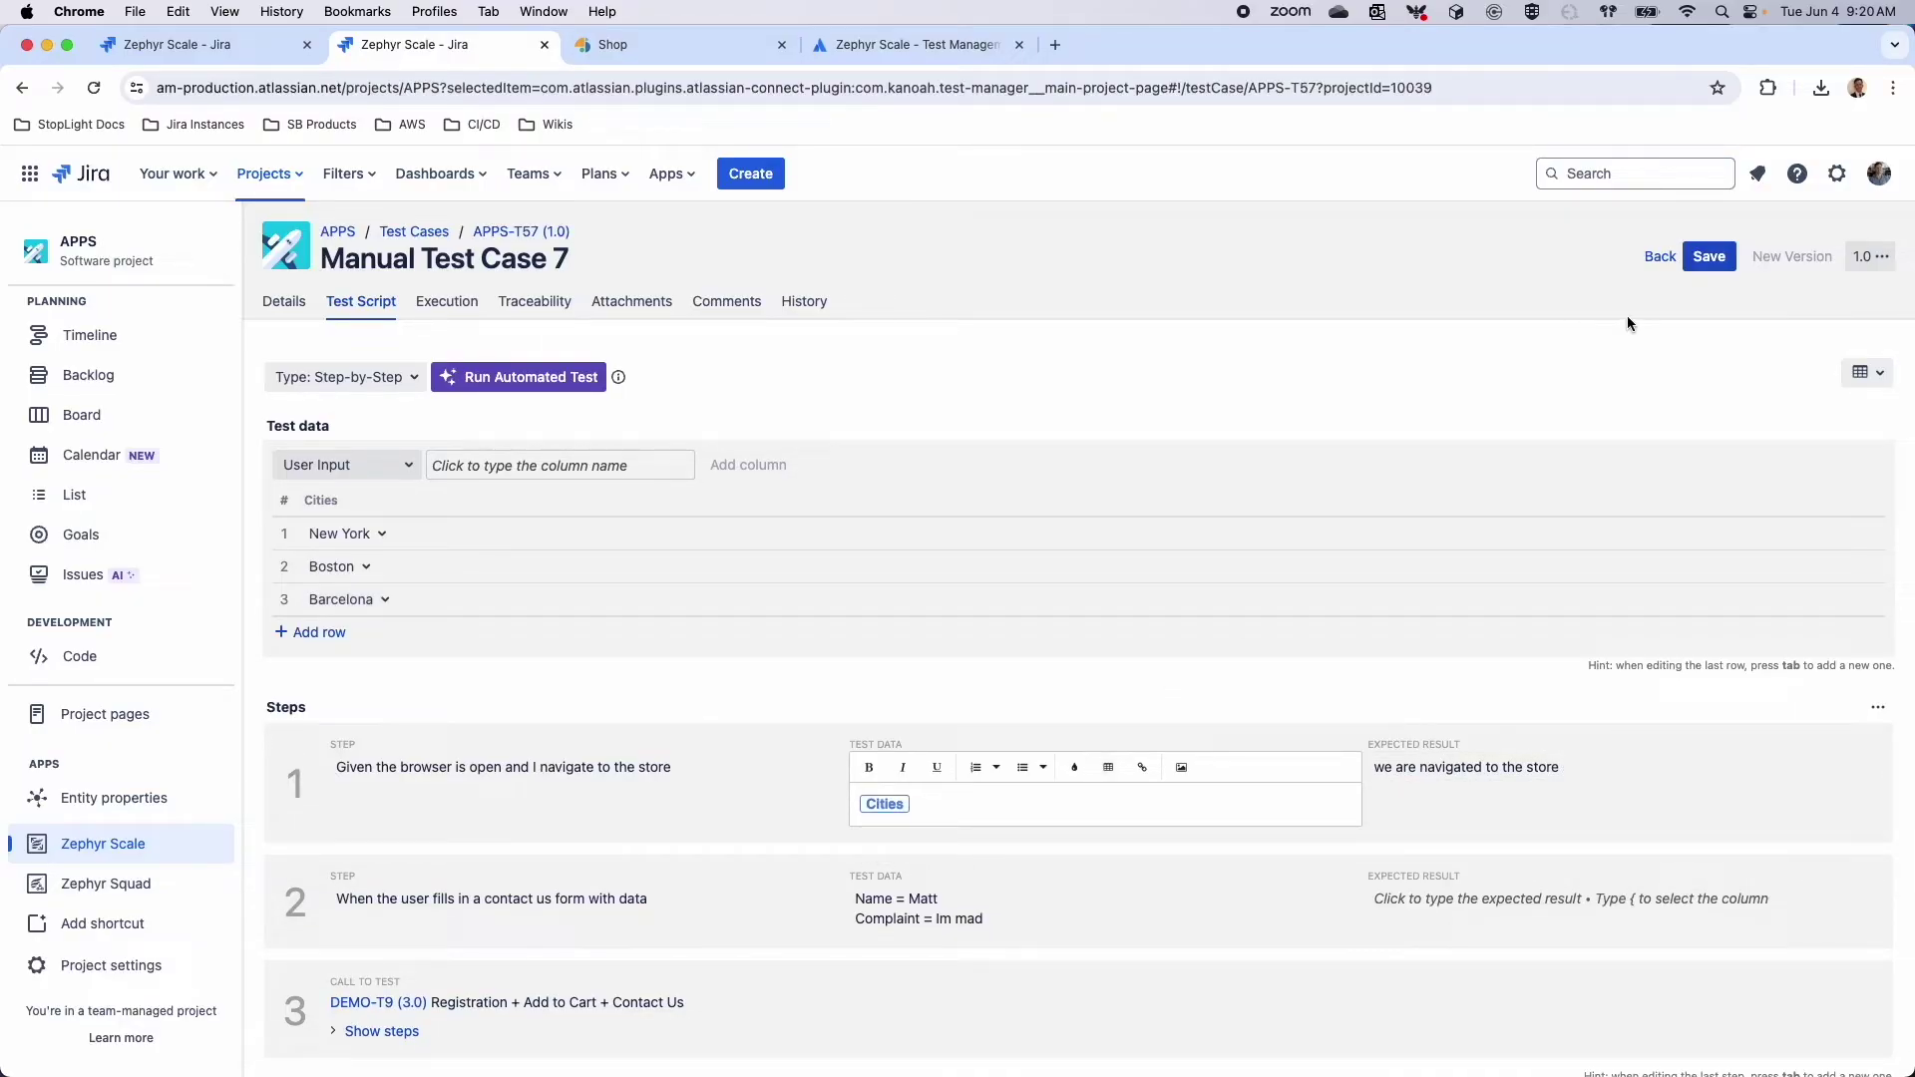
left_click(1710, 267)
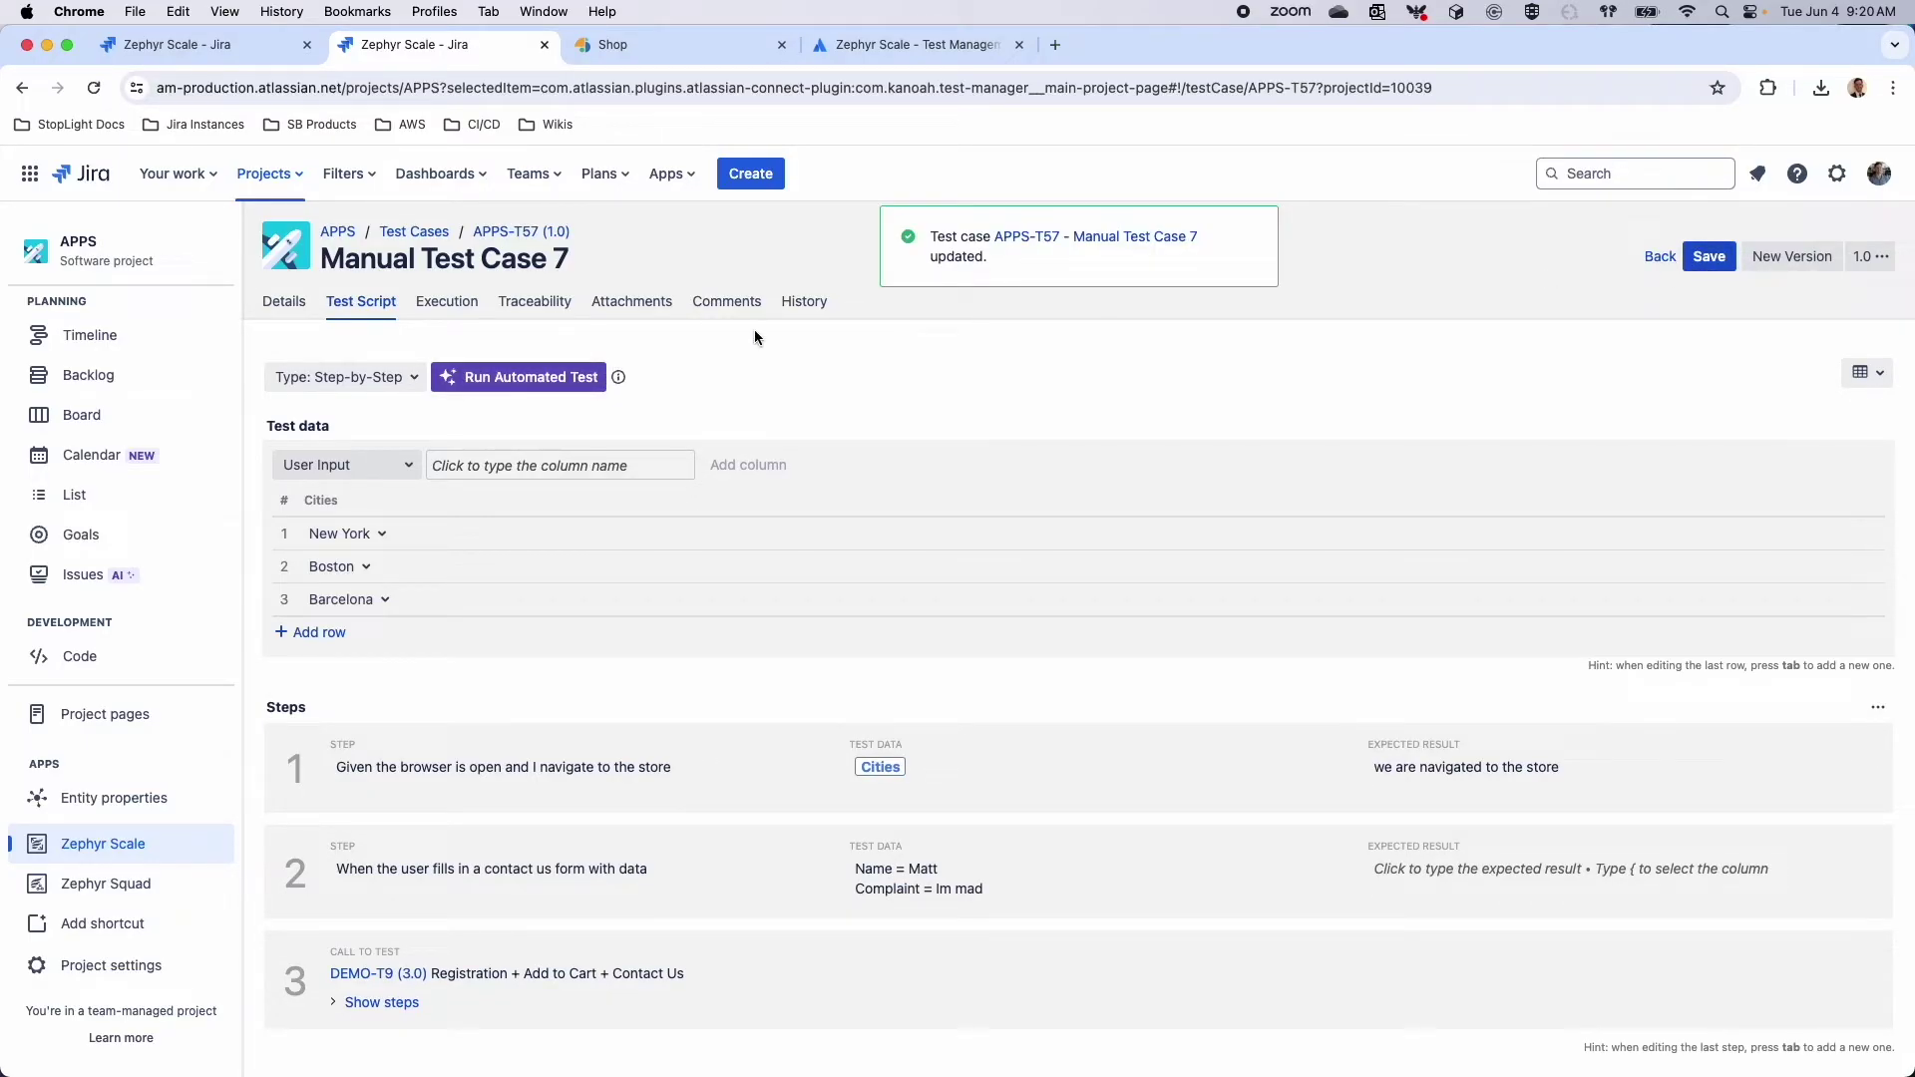
scroll(758, 415, "down", 1)
scroll(758, 417, "down", 1)
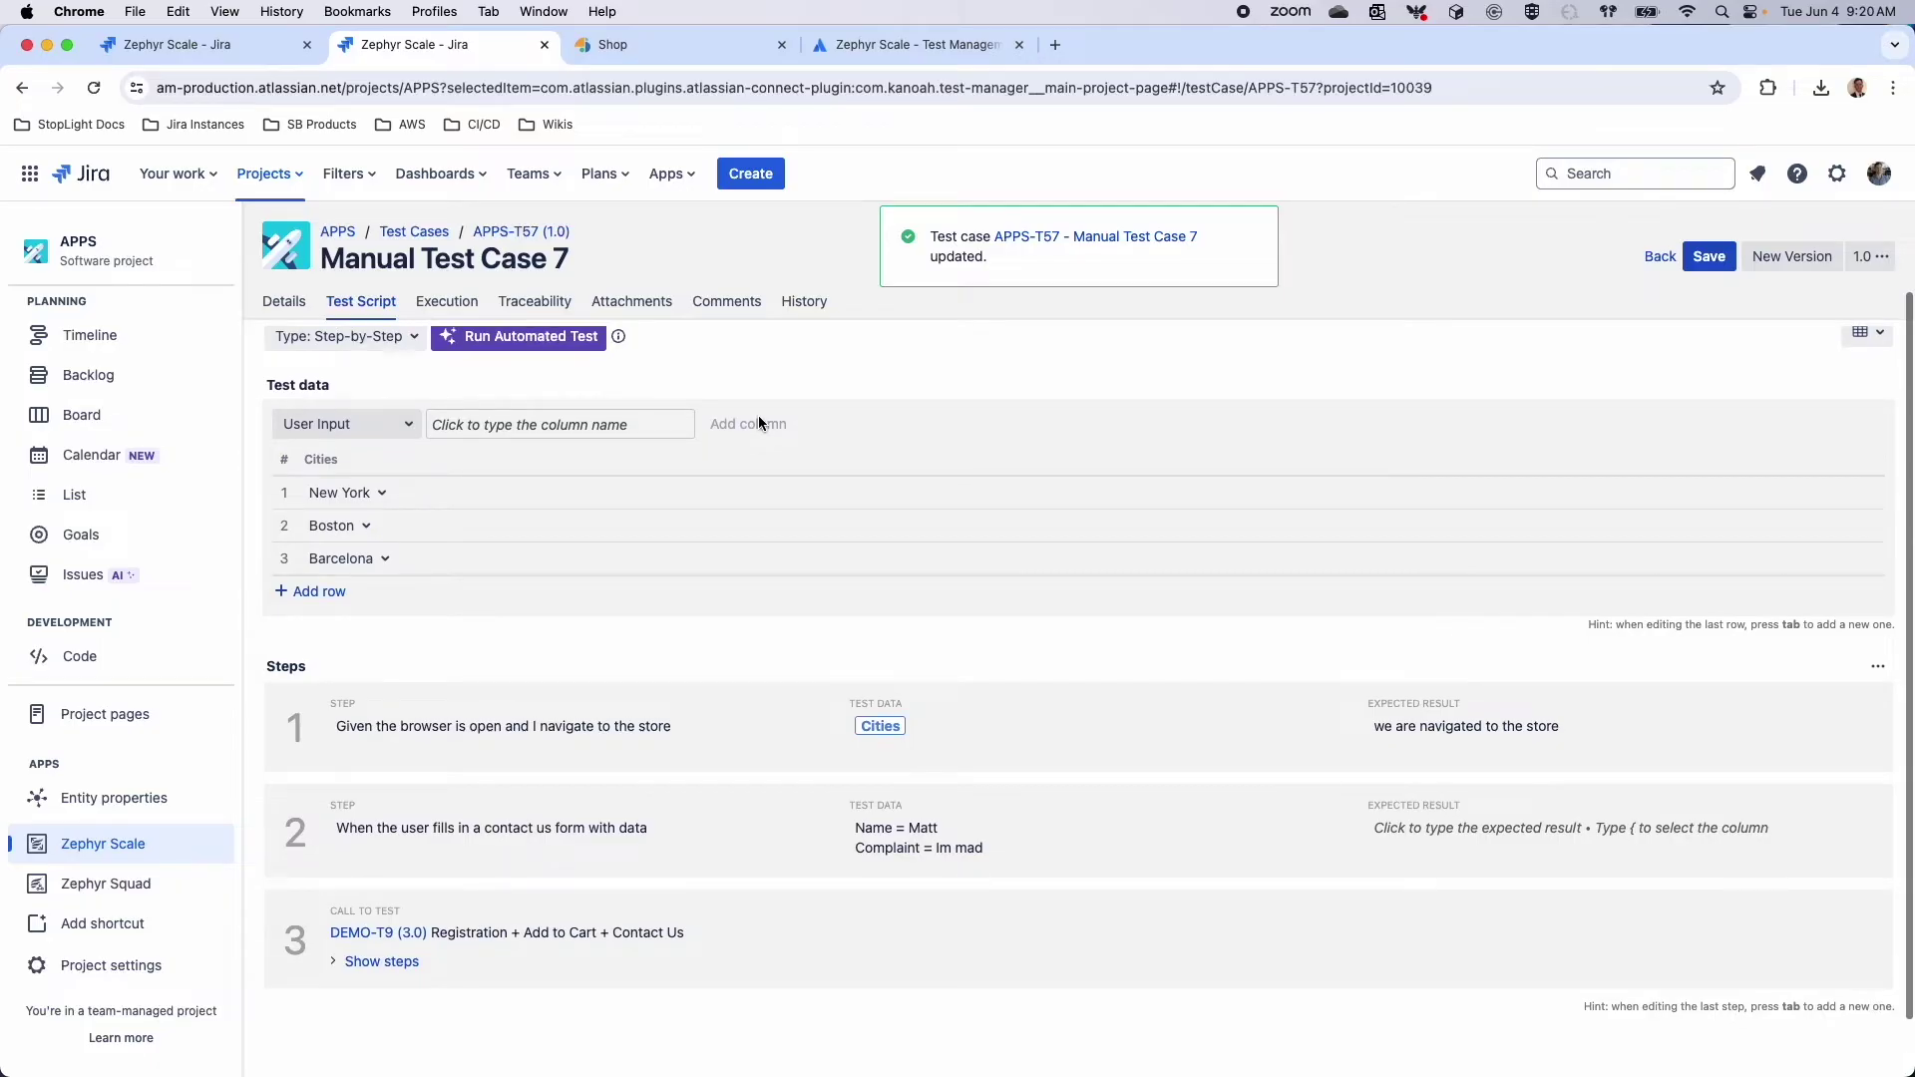
scroll(766, 495, "up", 1)
scroll(766, 502, "up", 1)
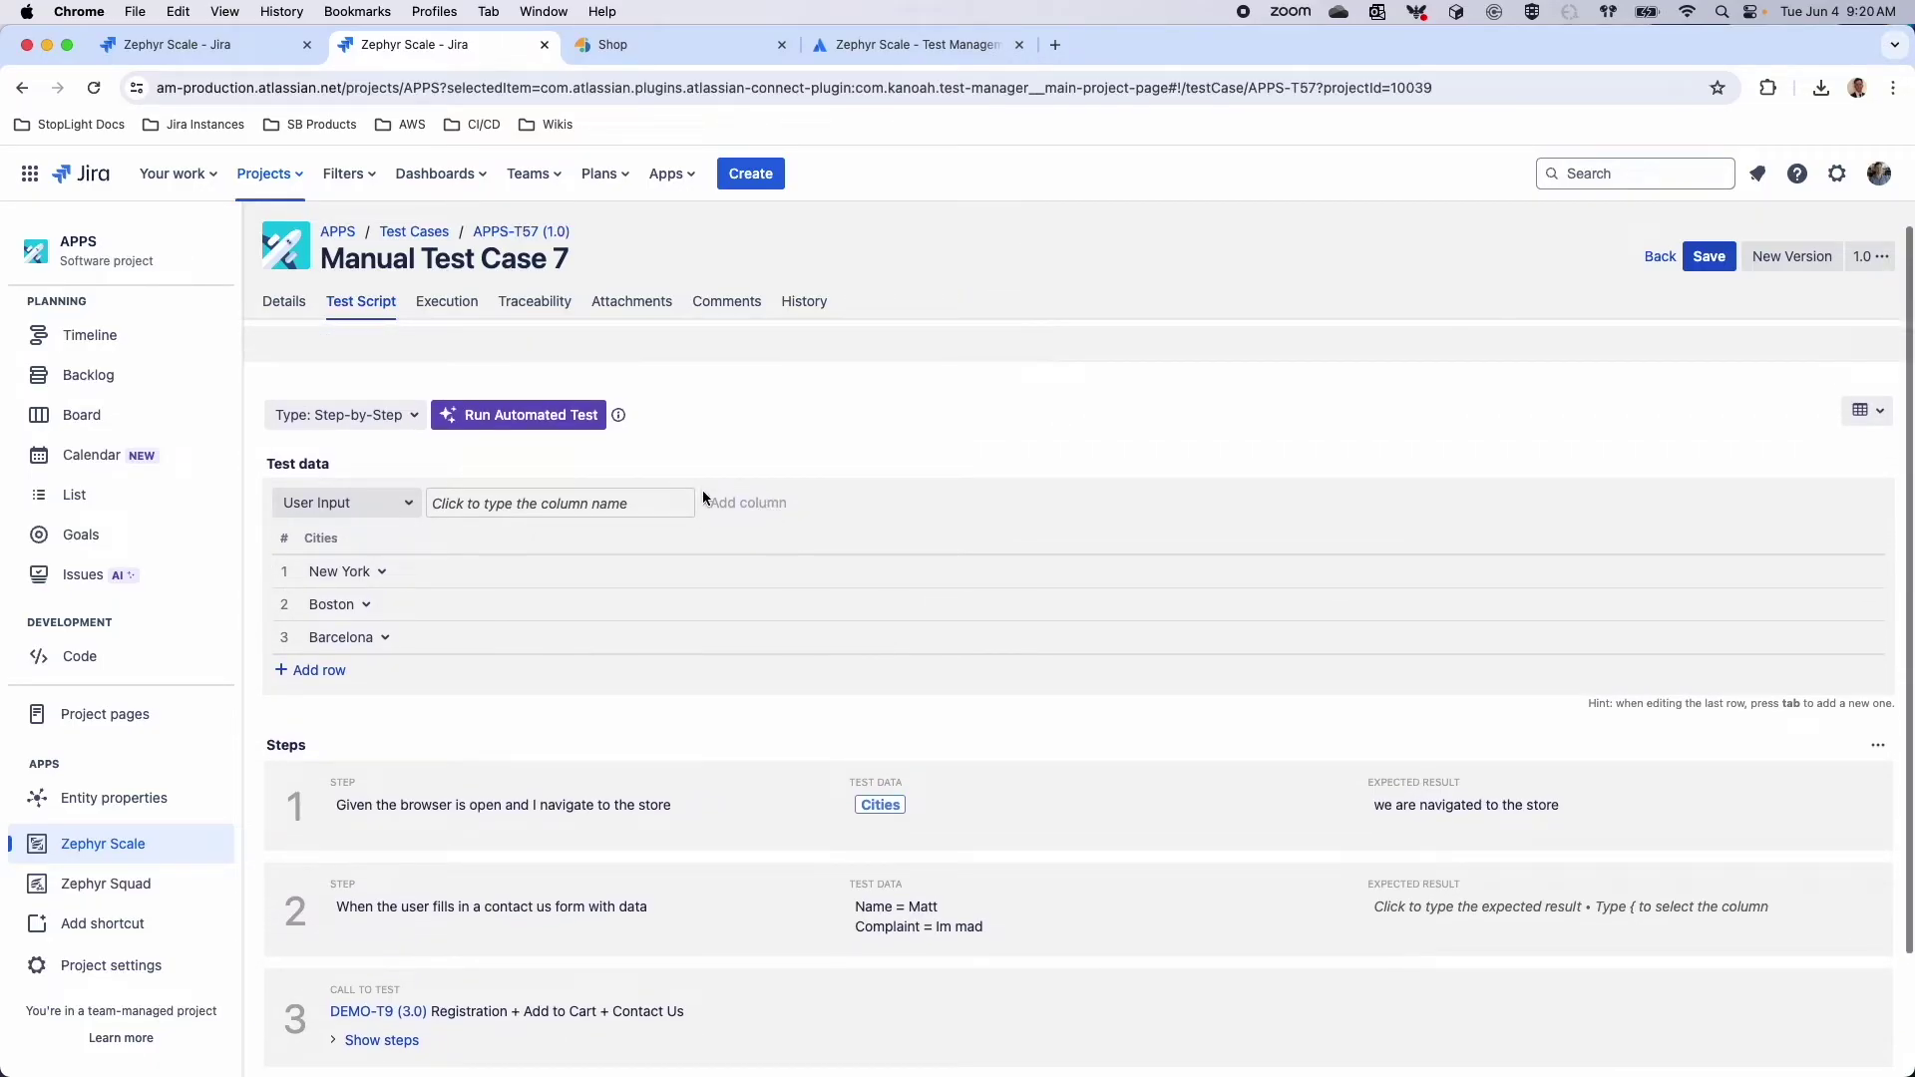
Open APPS-T56 'SmartStore smoke test End to End' and scroll through its test script steps
left_click(427, 232)
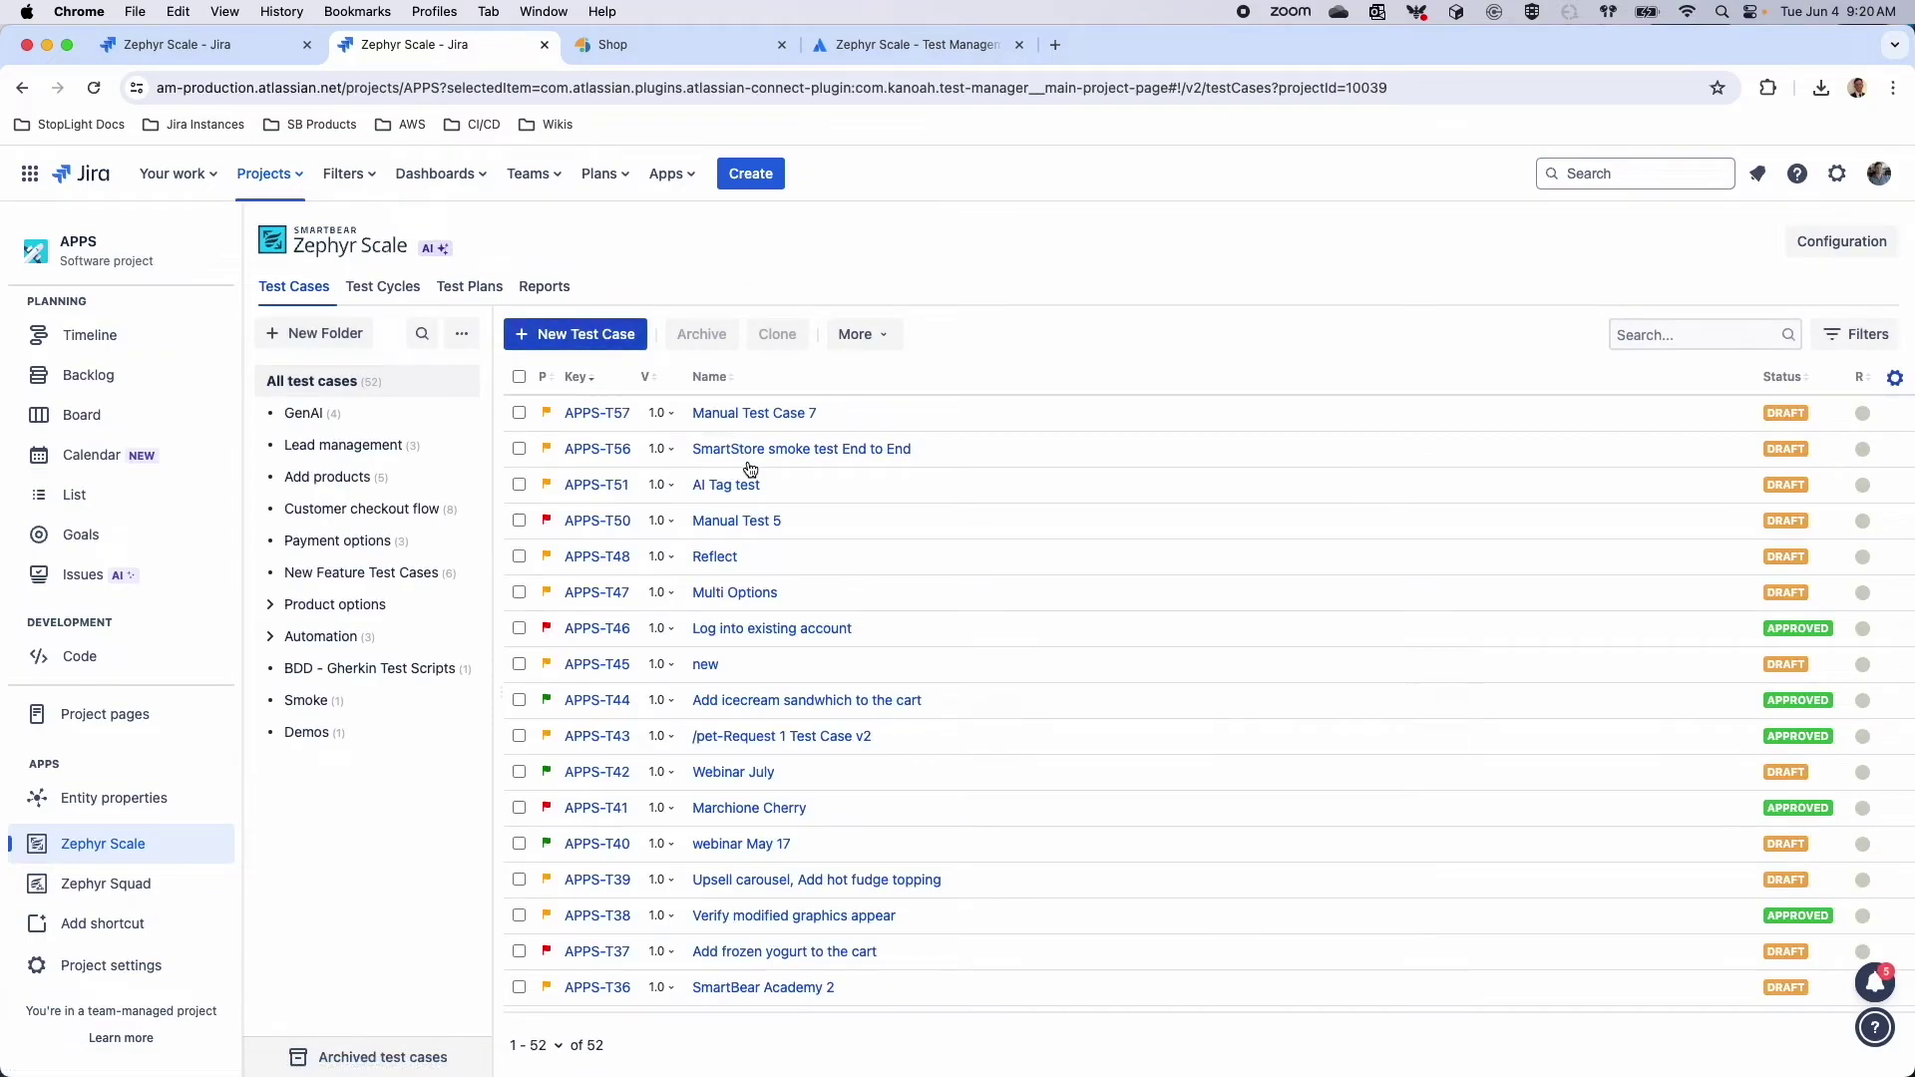
left_click(748, 450)
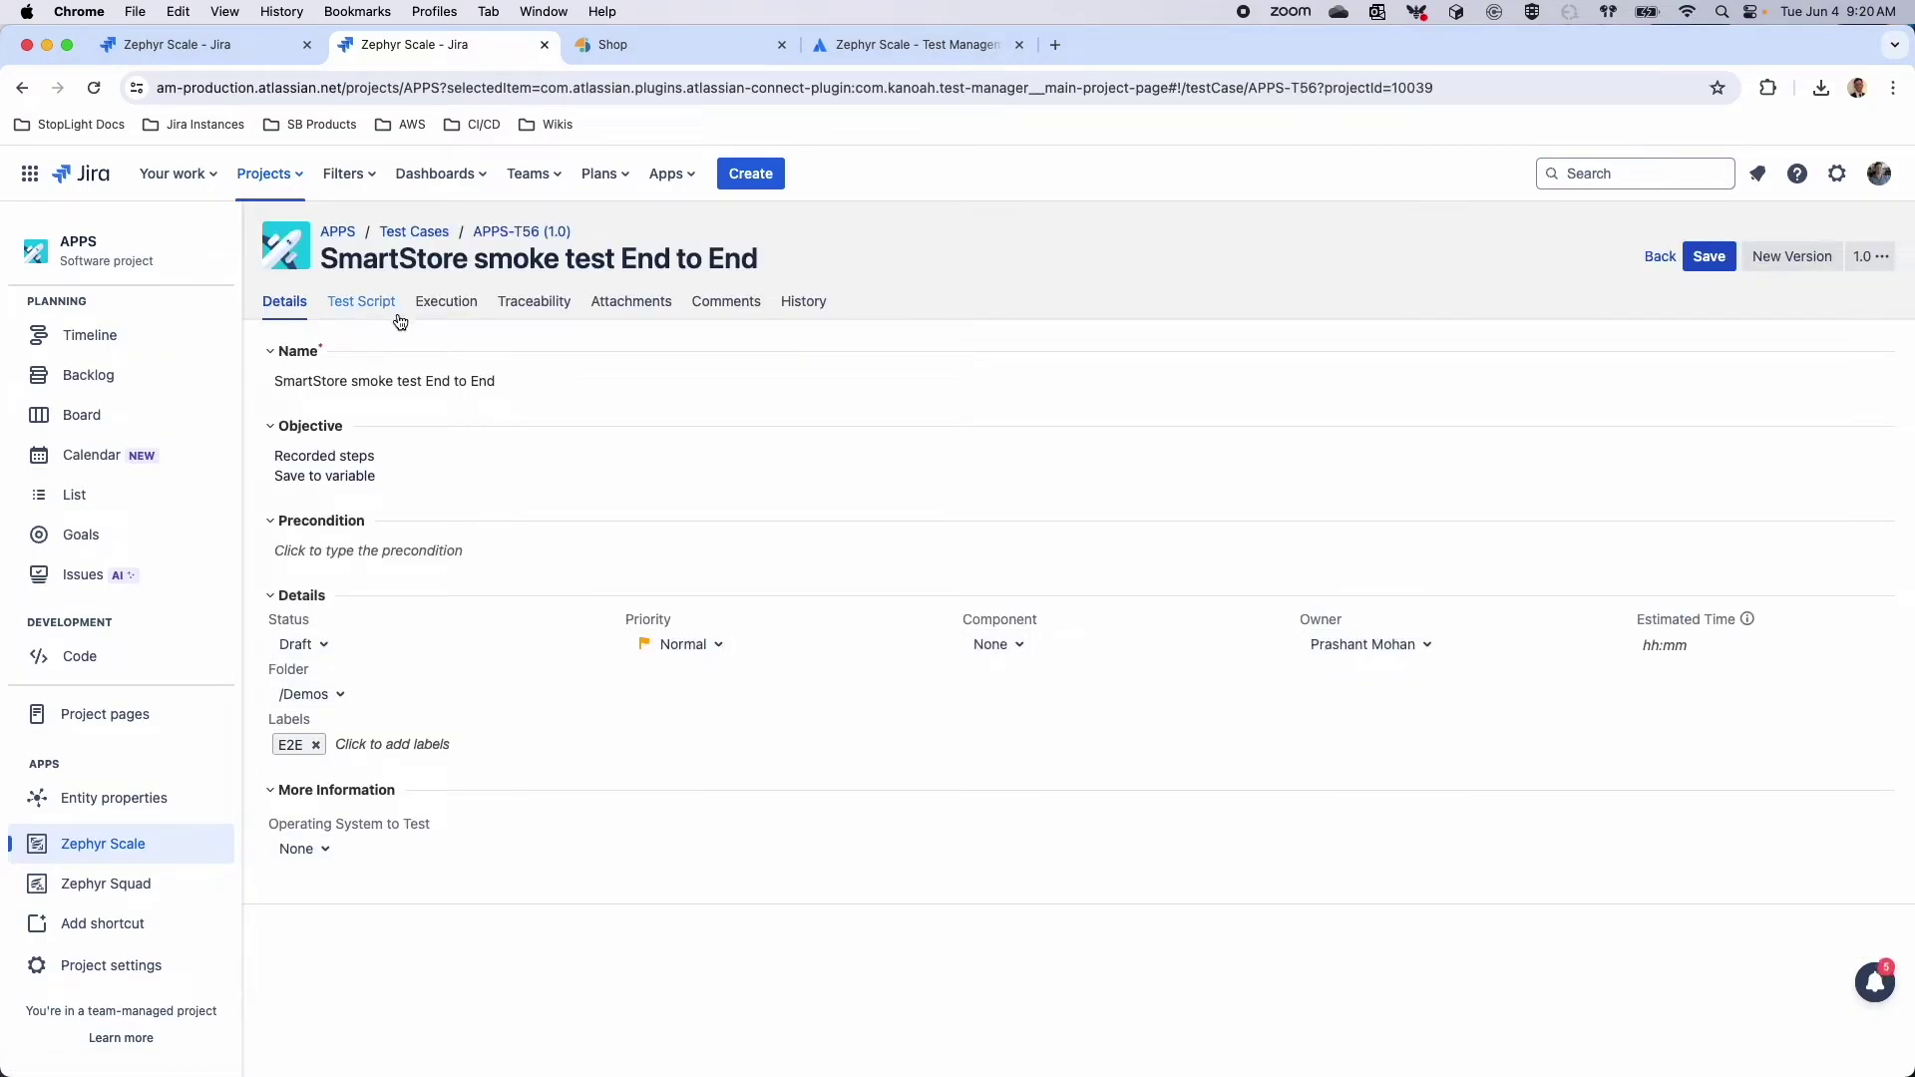
left_click(383, 302)
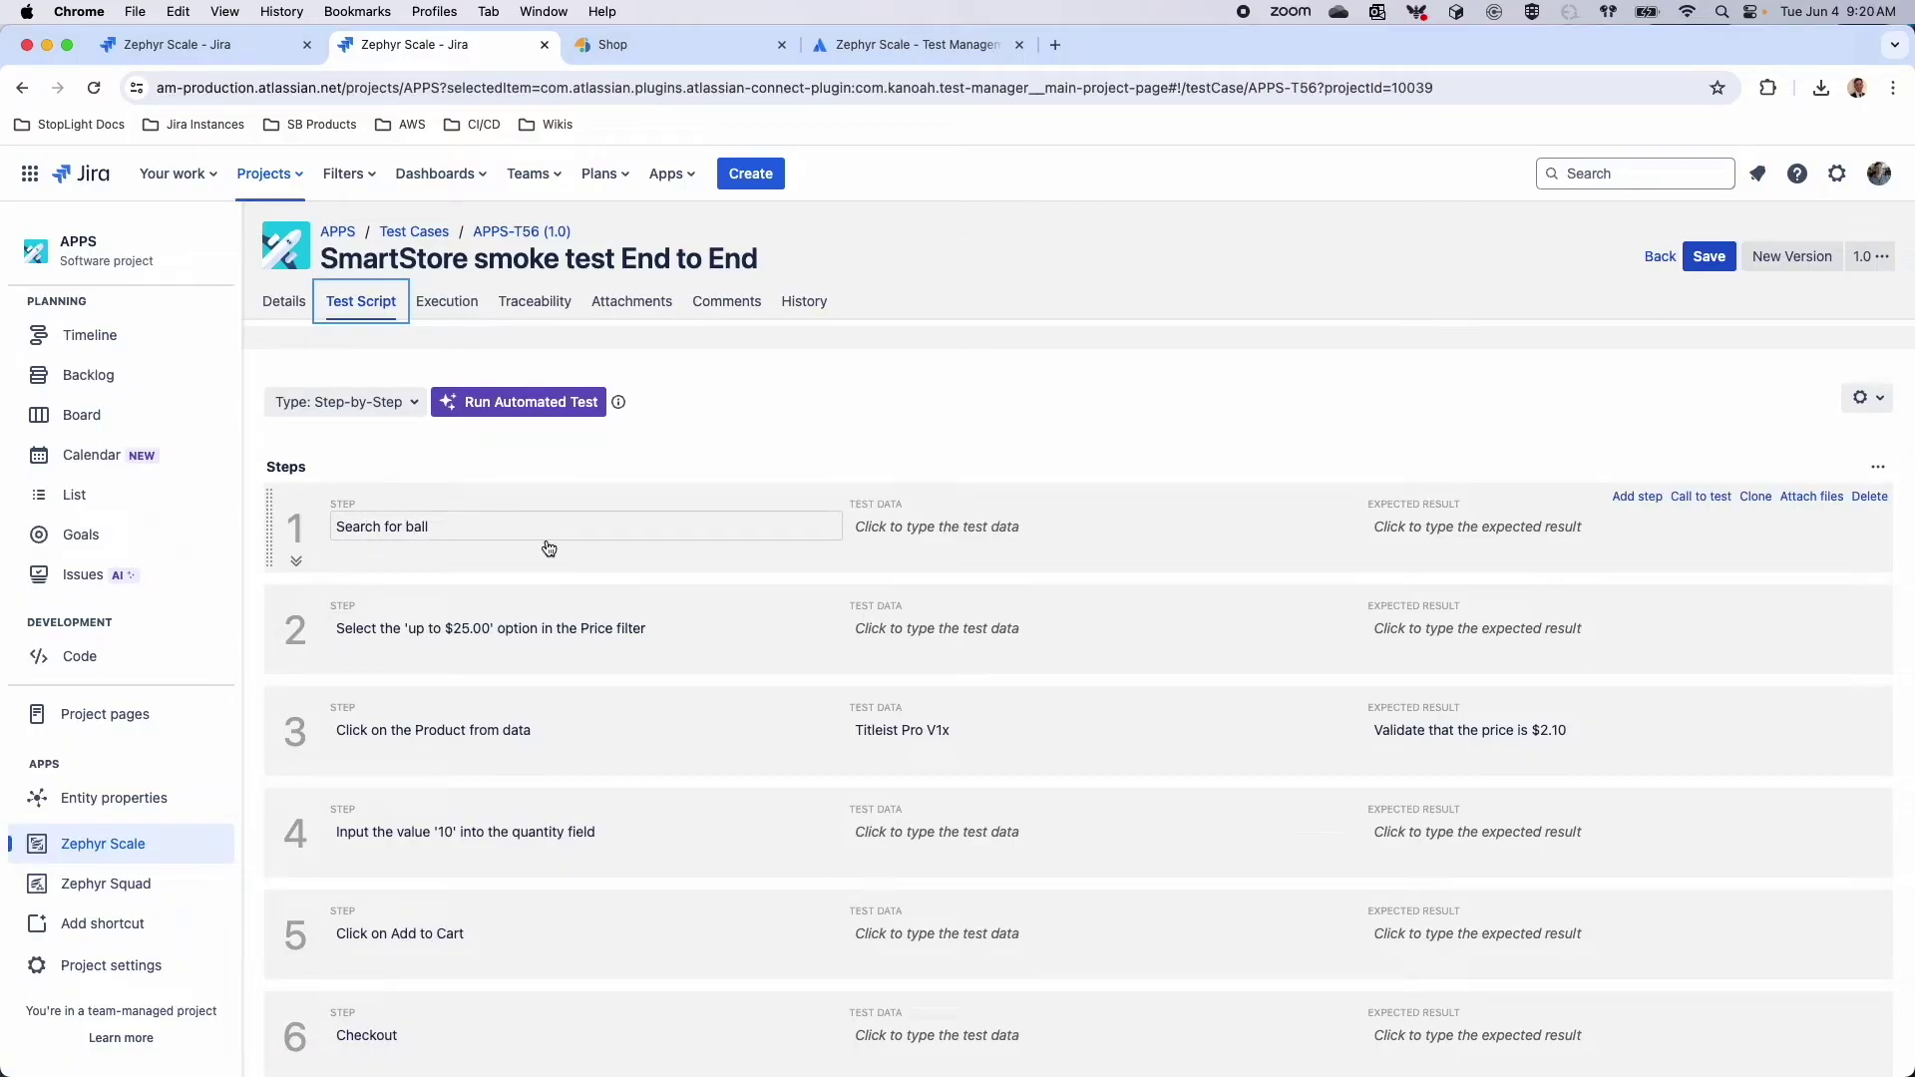
scroll(555, 619, "down", 3)
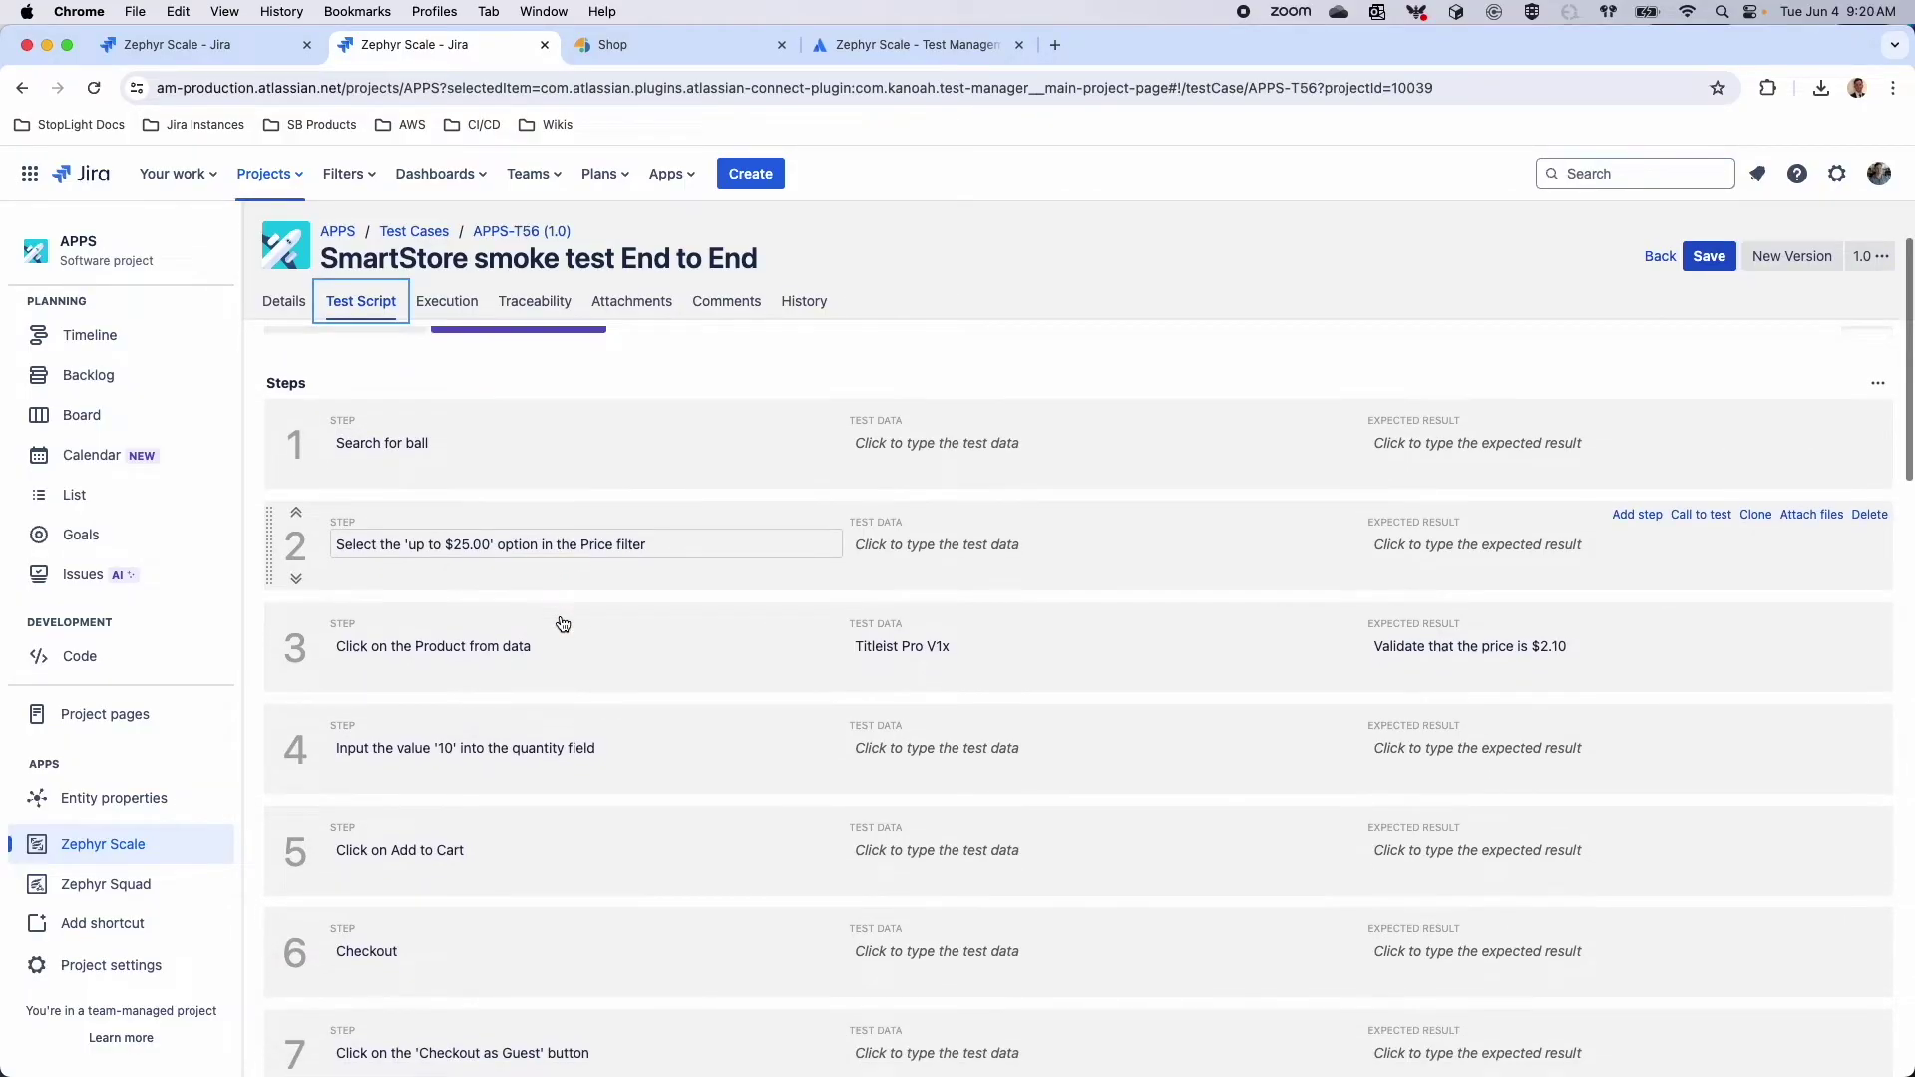
scroll(698, 782, "down", 7)
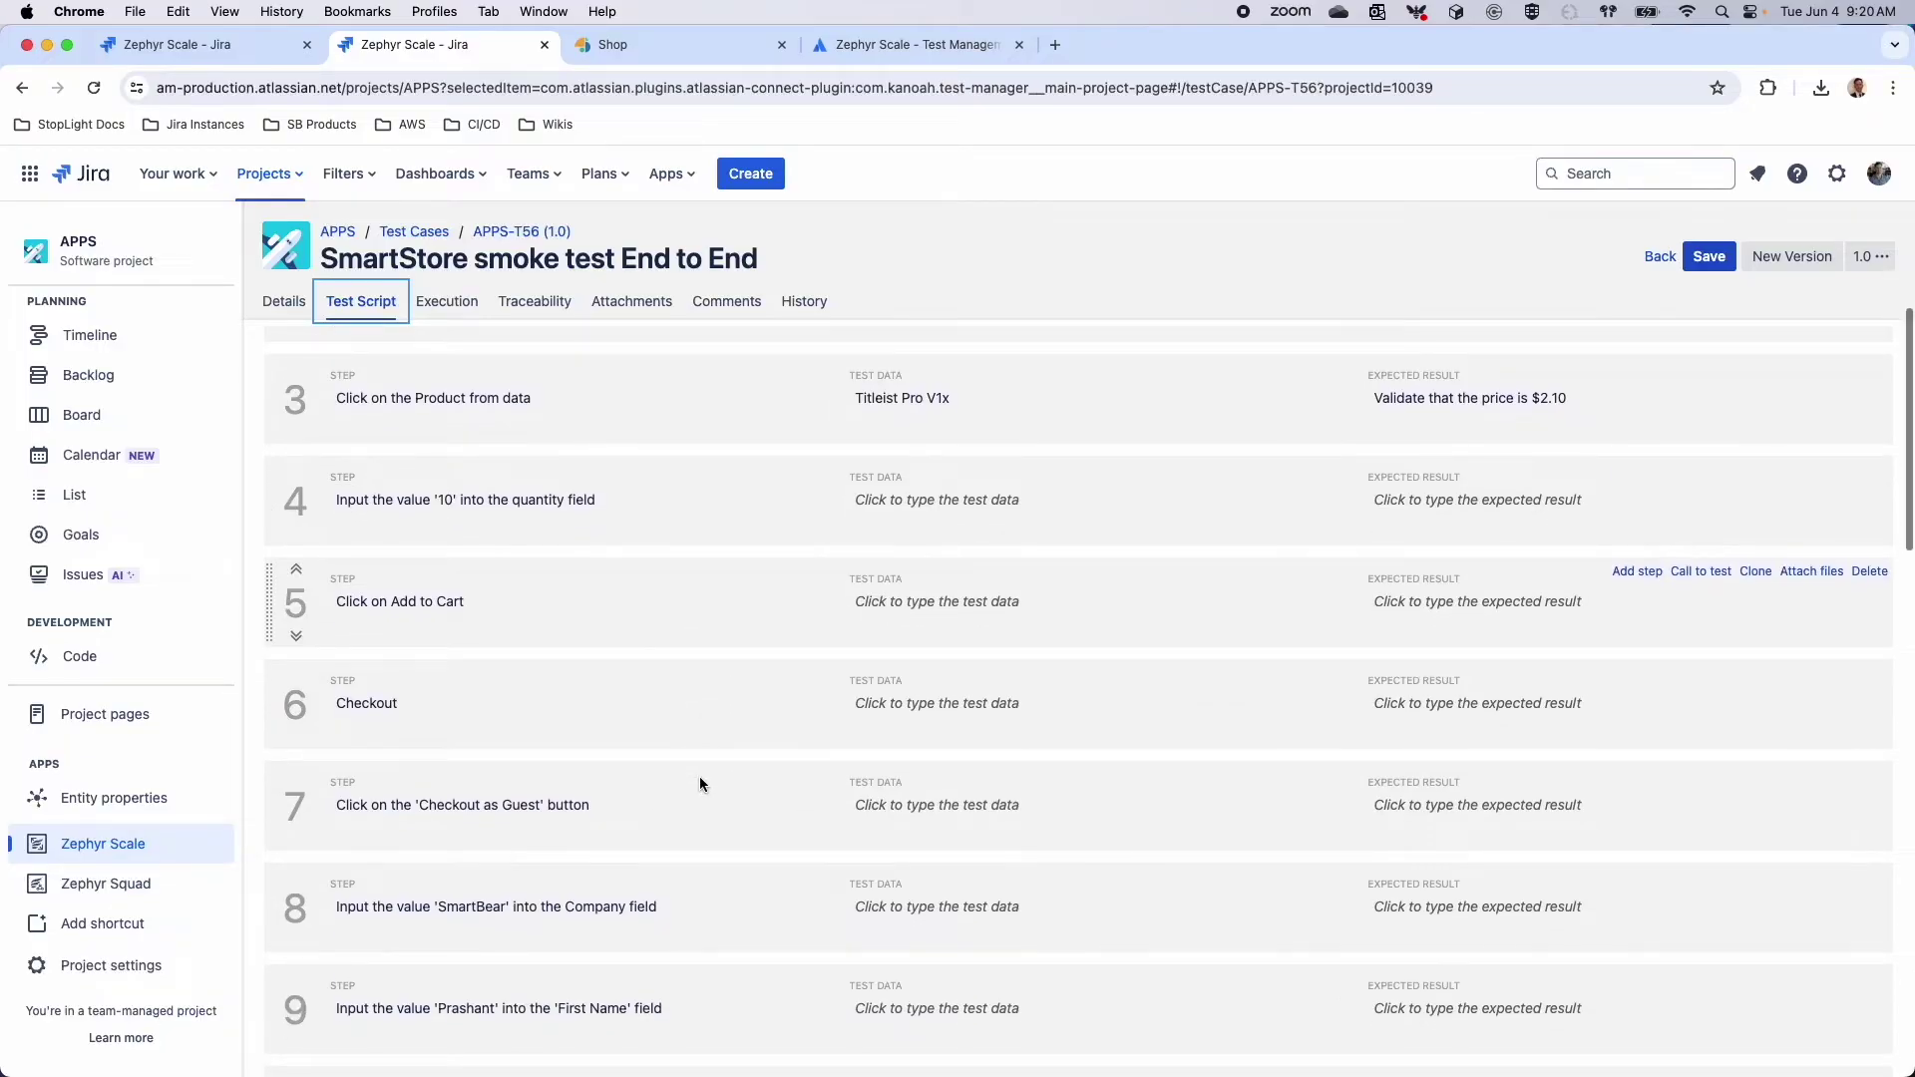
scroll(699, 783, "down", 10)
scroll(701, 785, "up", 18)
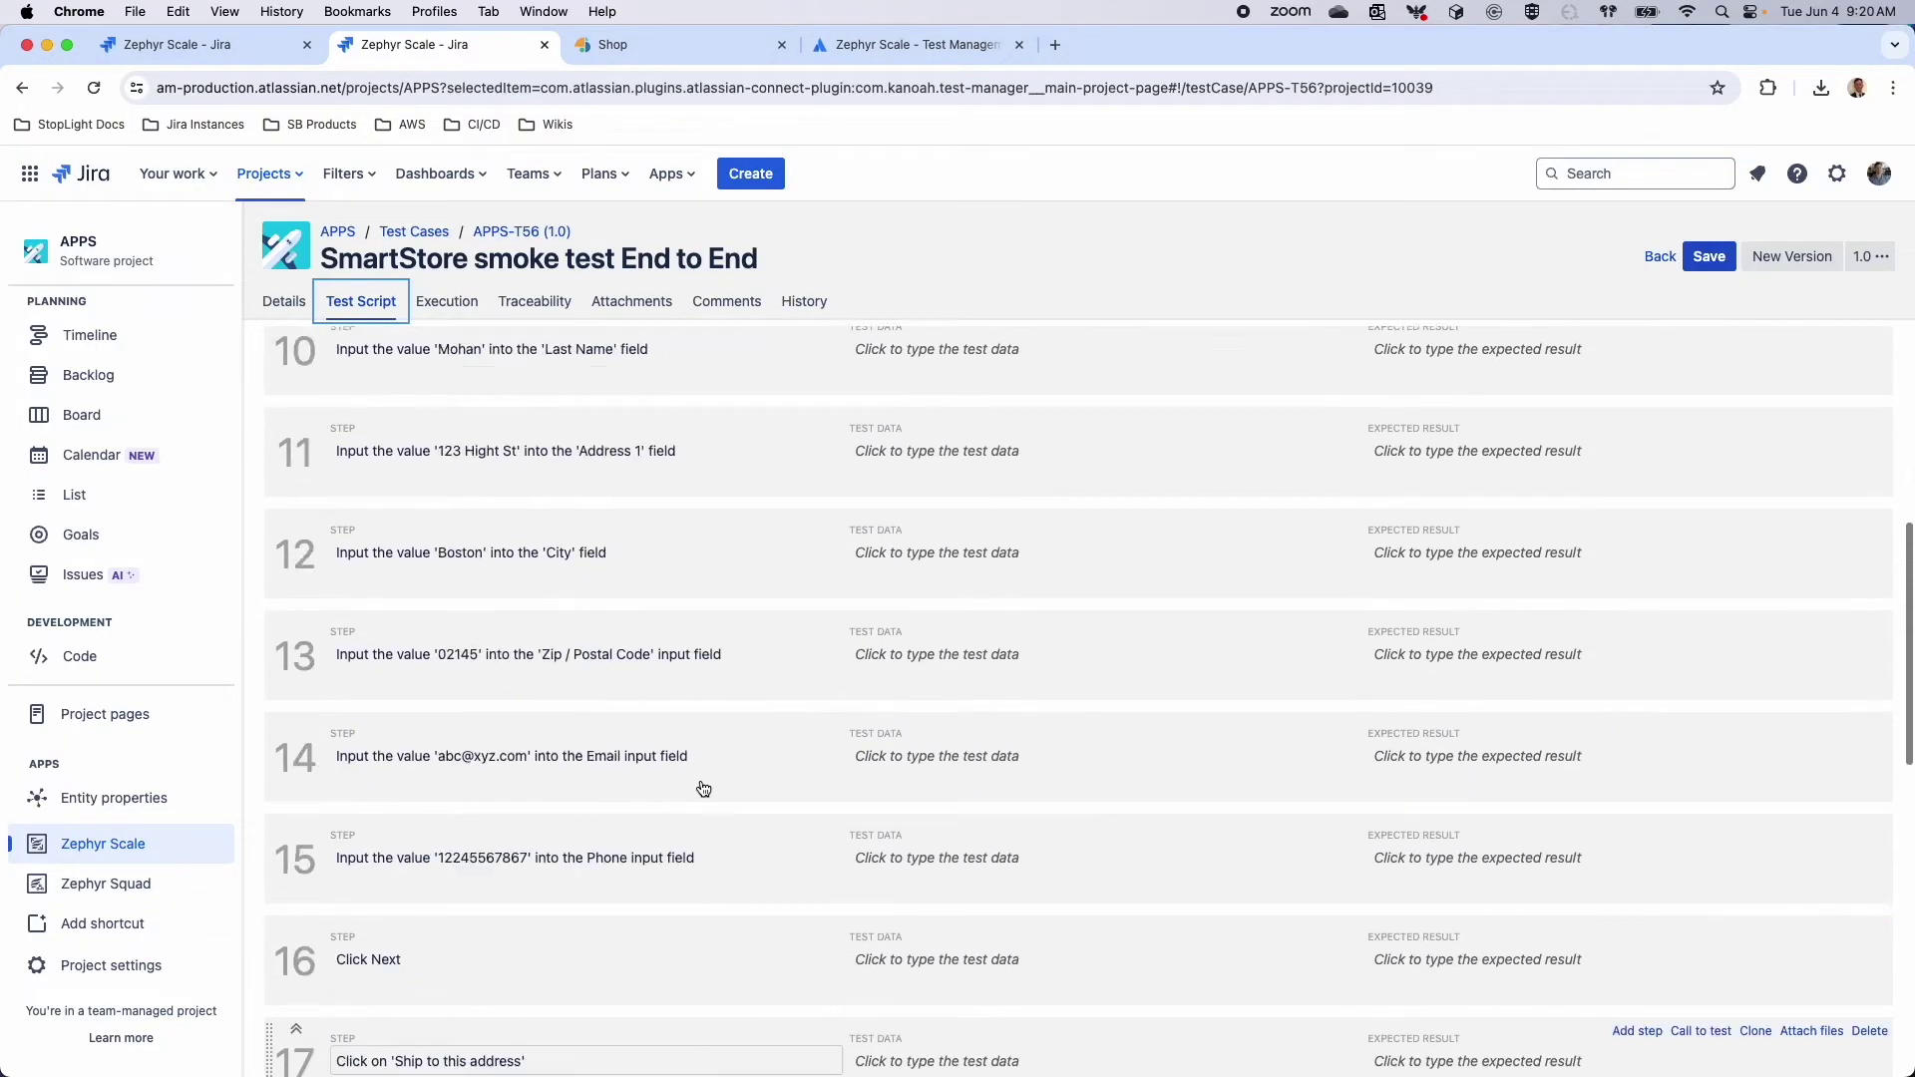
Copy the demo store's web address from the Shop tab, then return to APPS-T56 in Jira
left_click(659, 44)
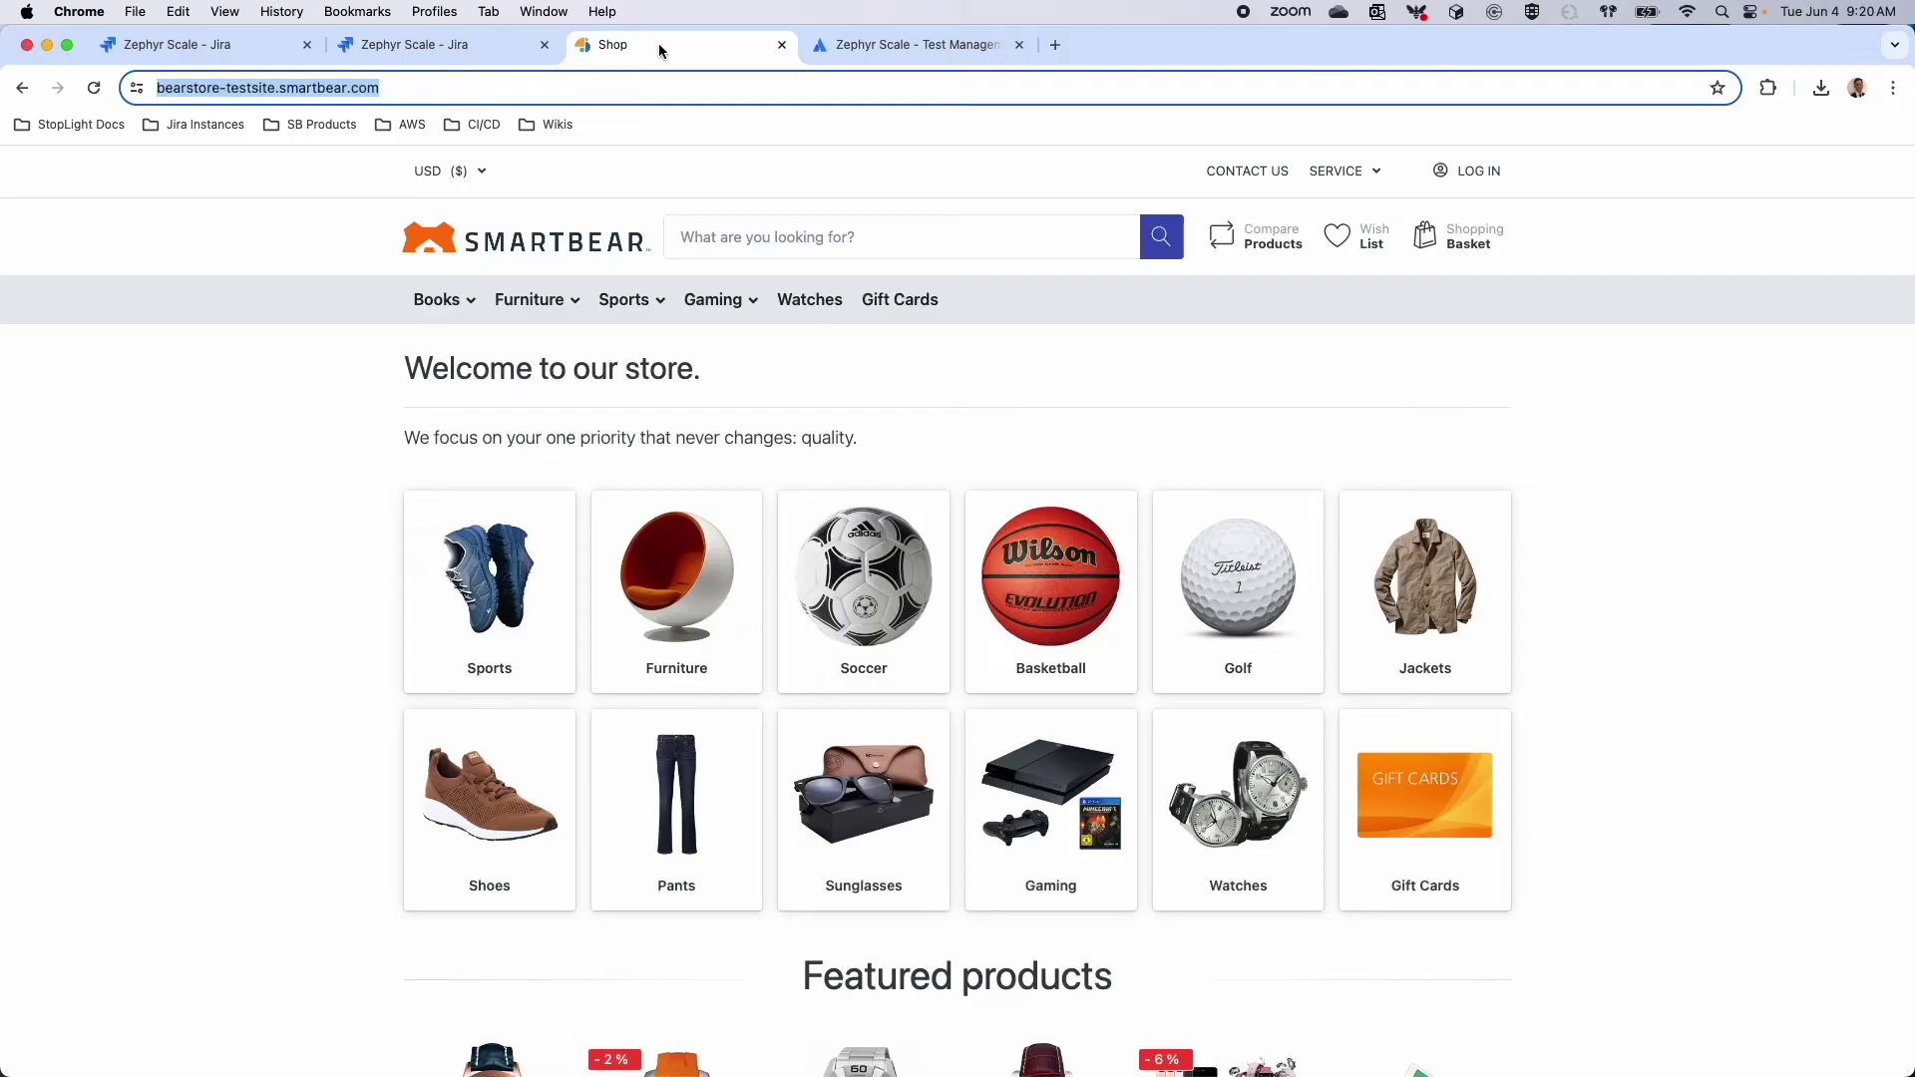
left_click(423, 86)
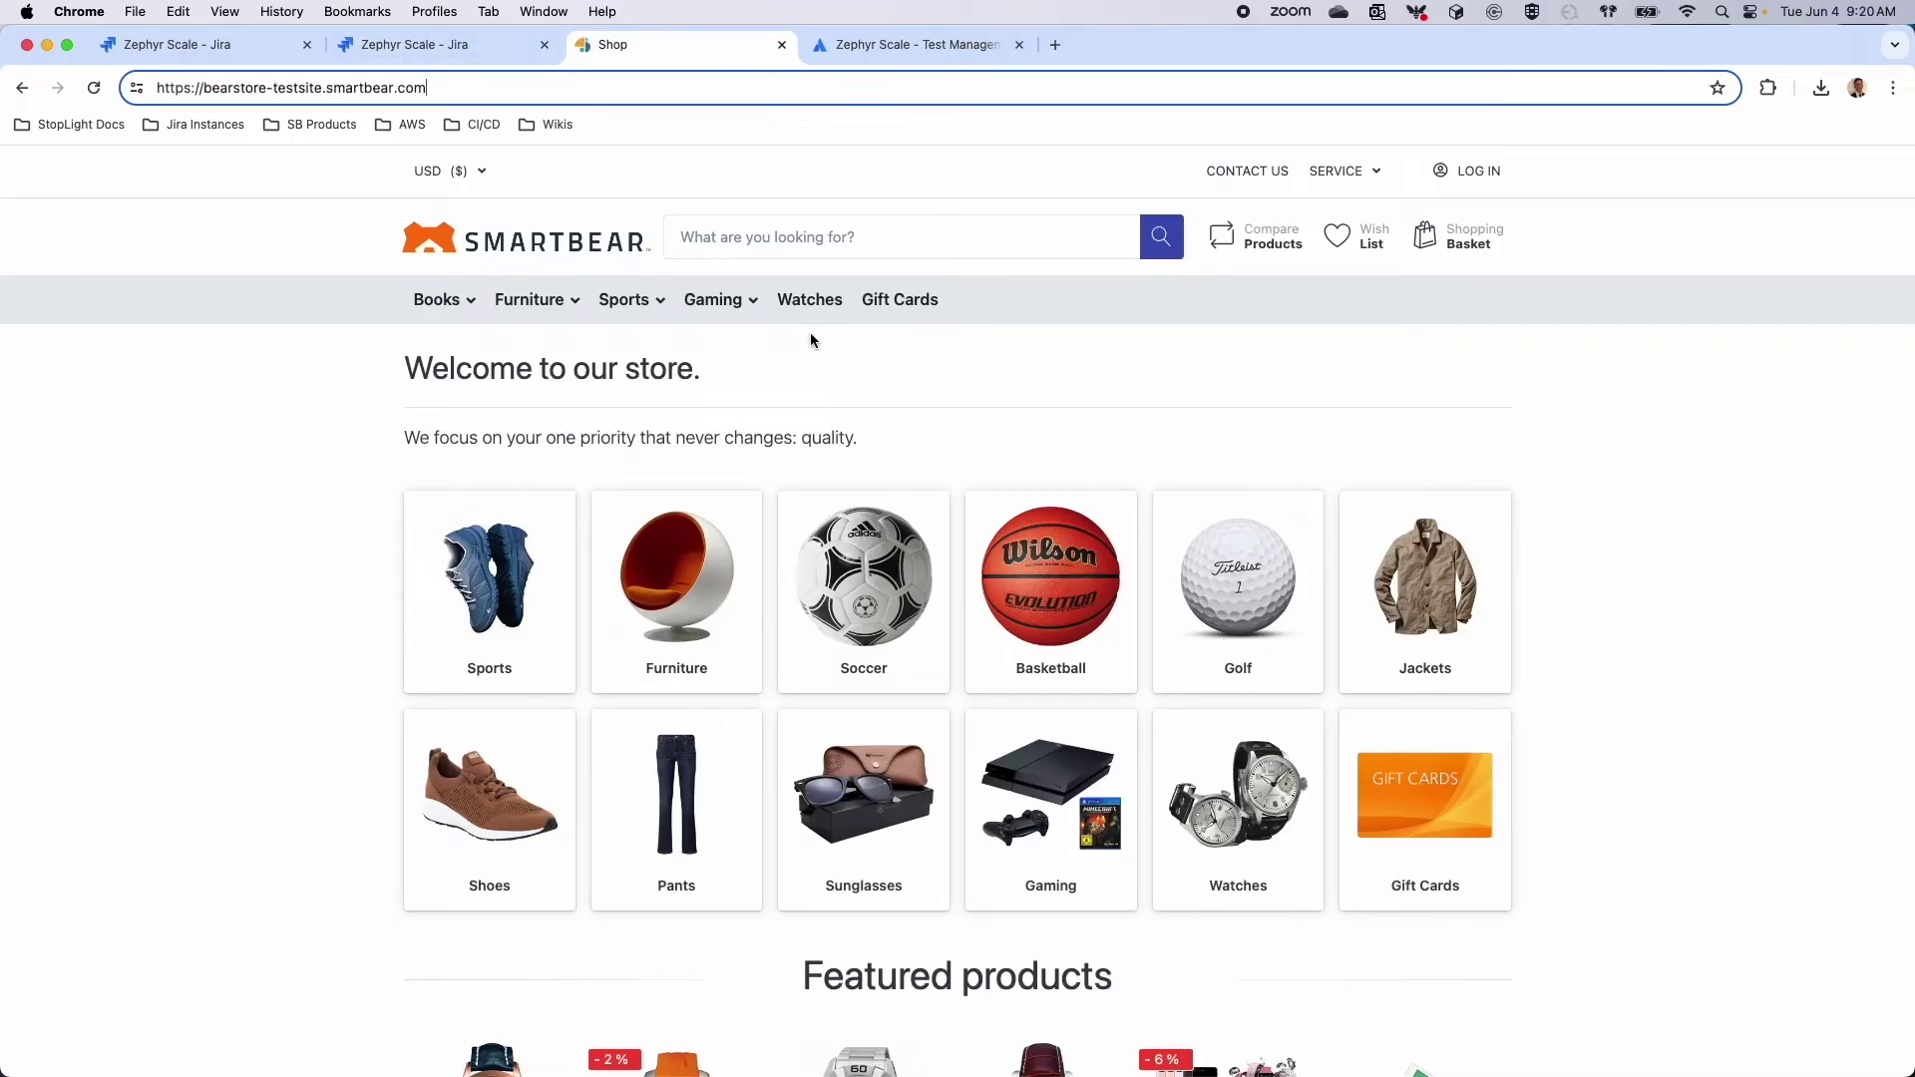
triple_click(577, 77)
key("super+c")
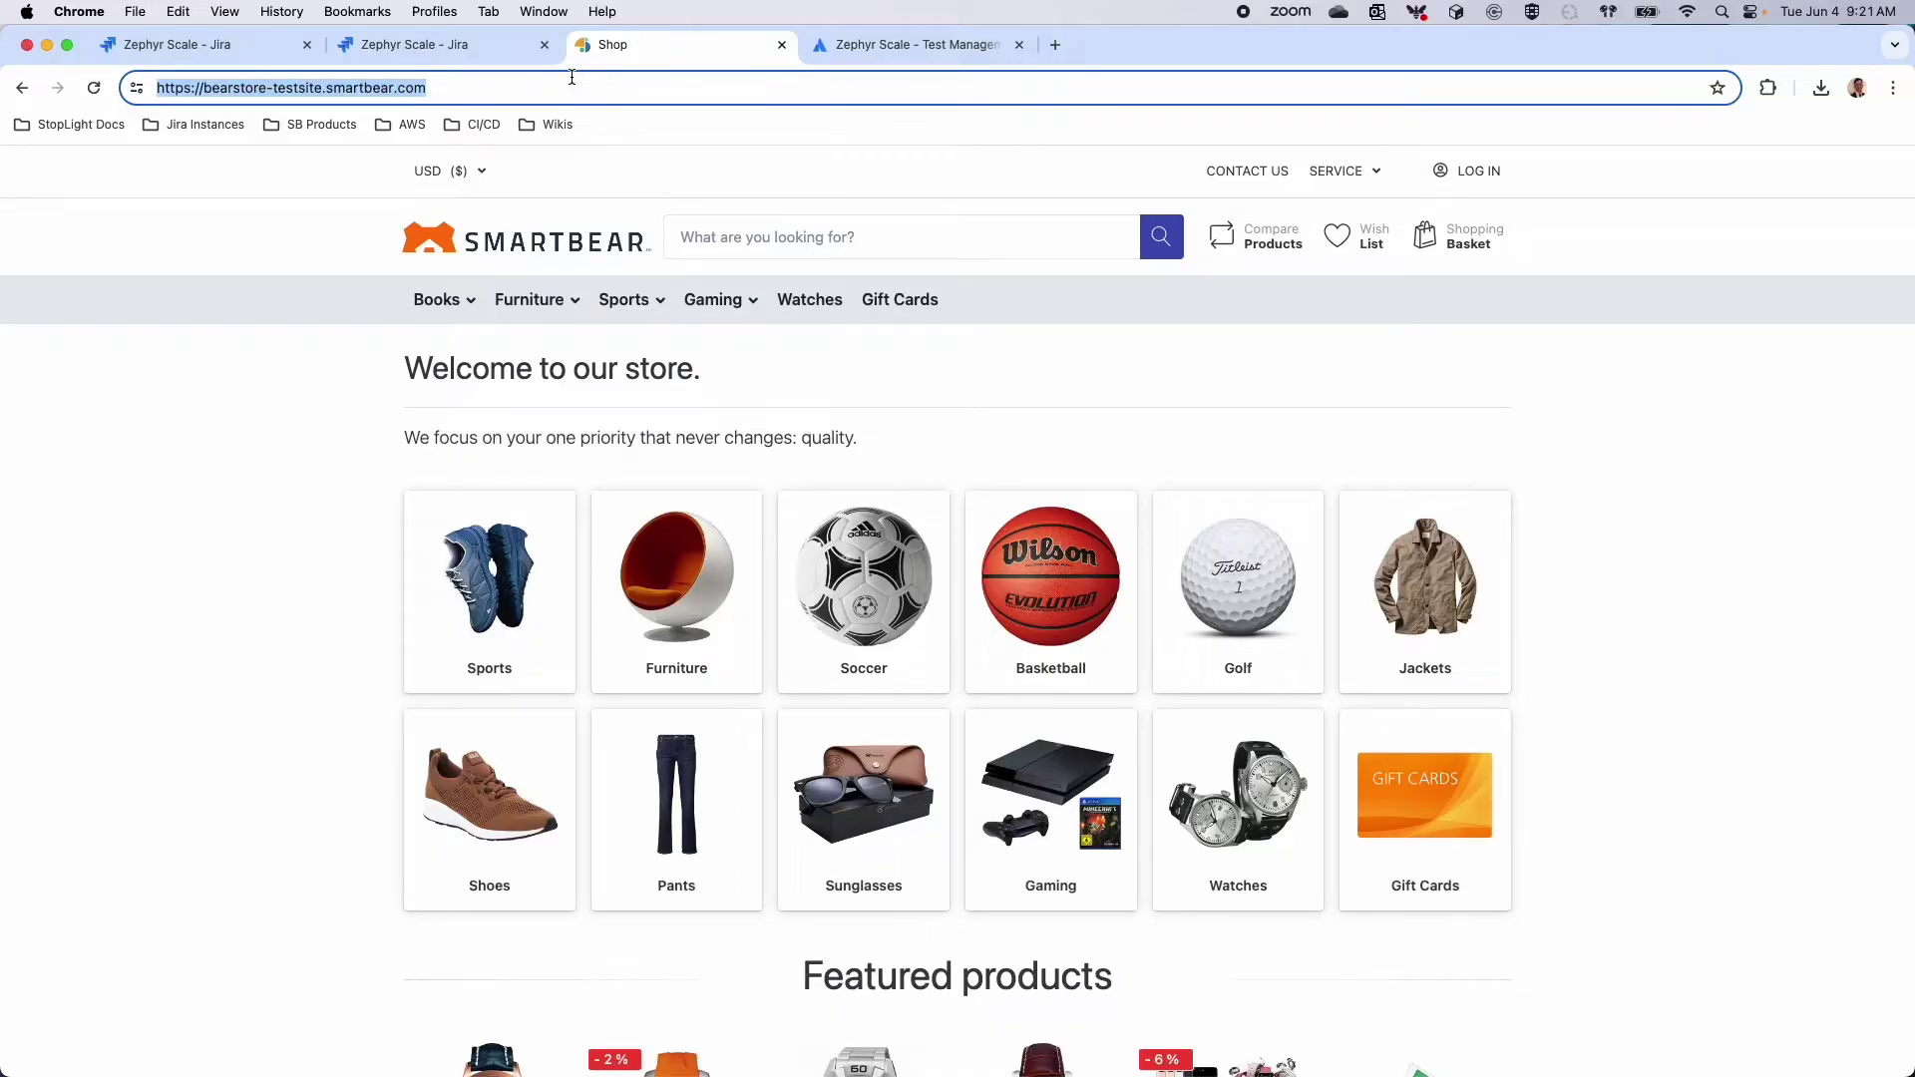
left_click(493, 49)
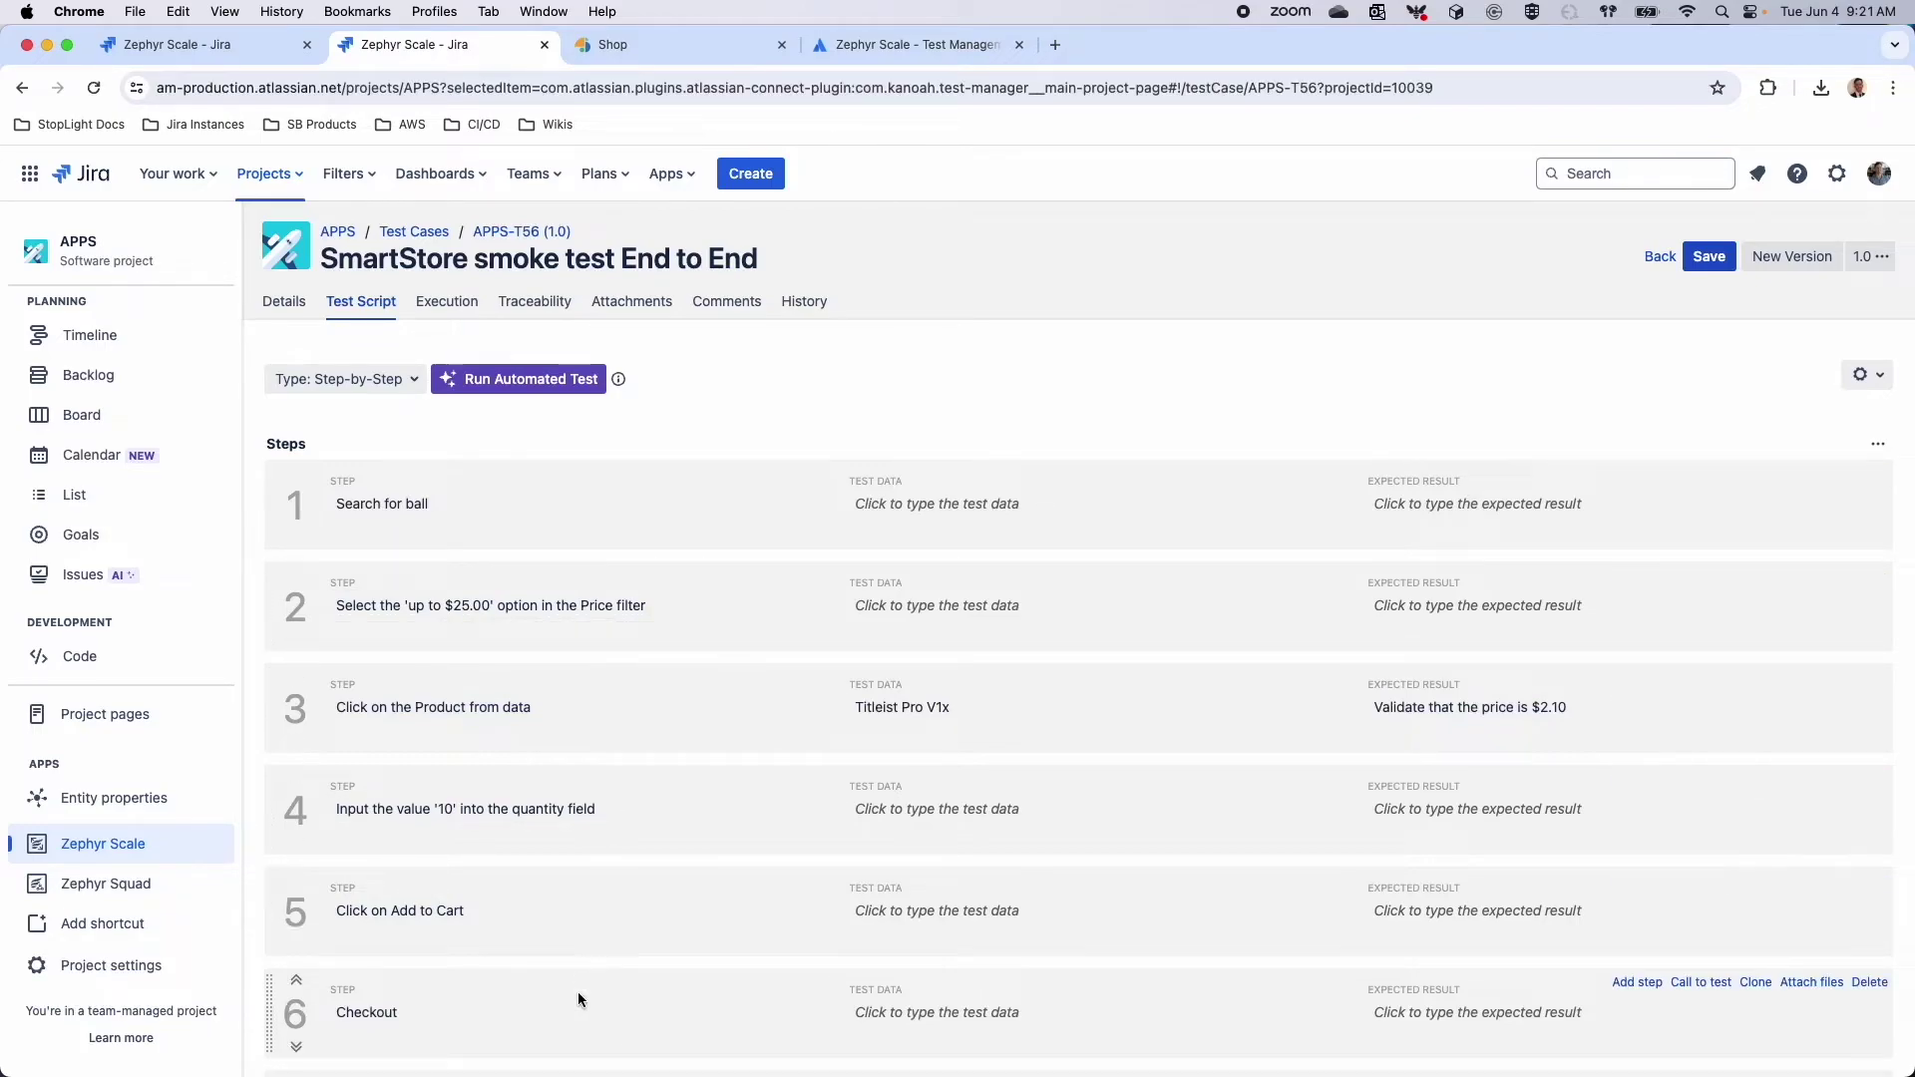
left_click(565, 380)
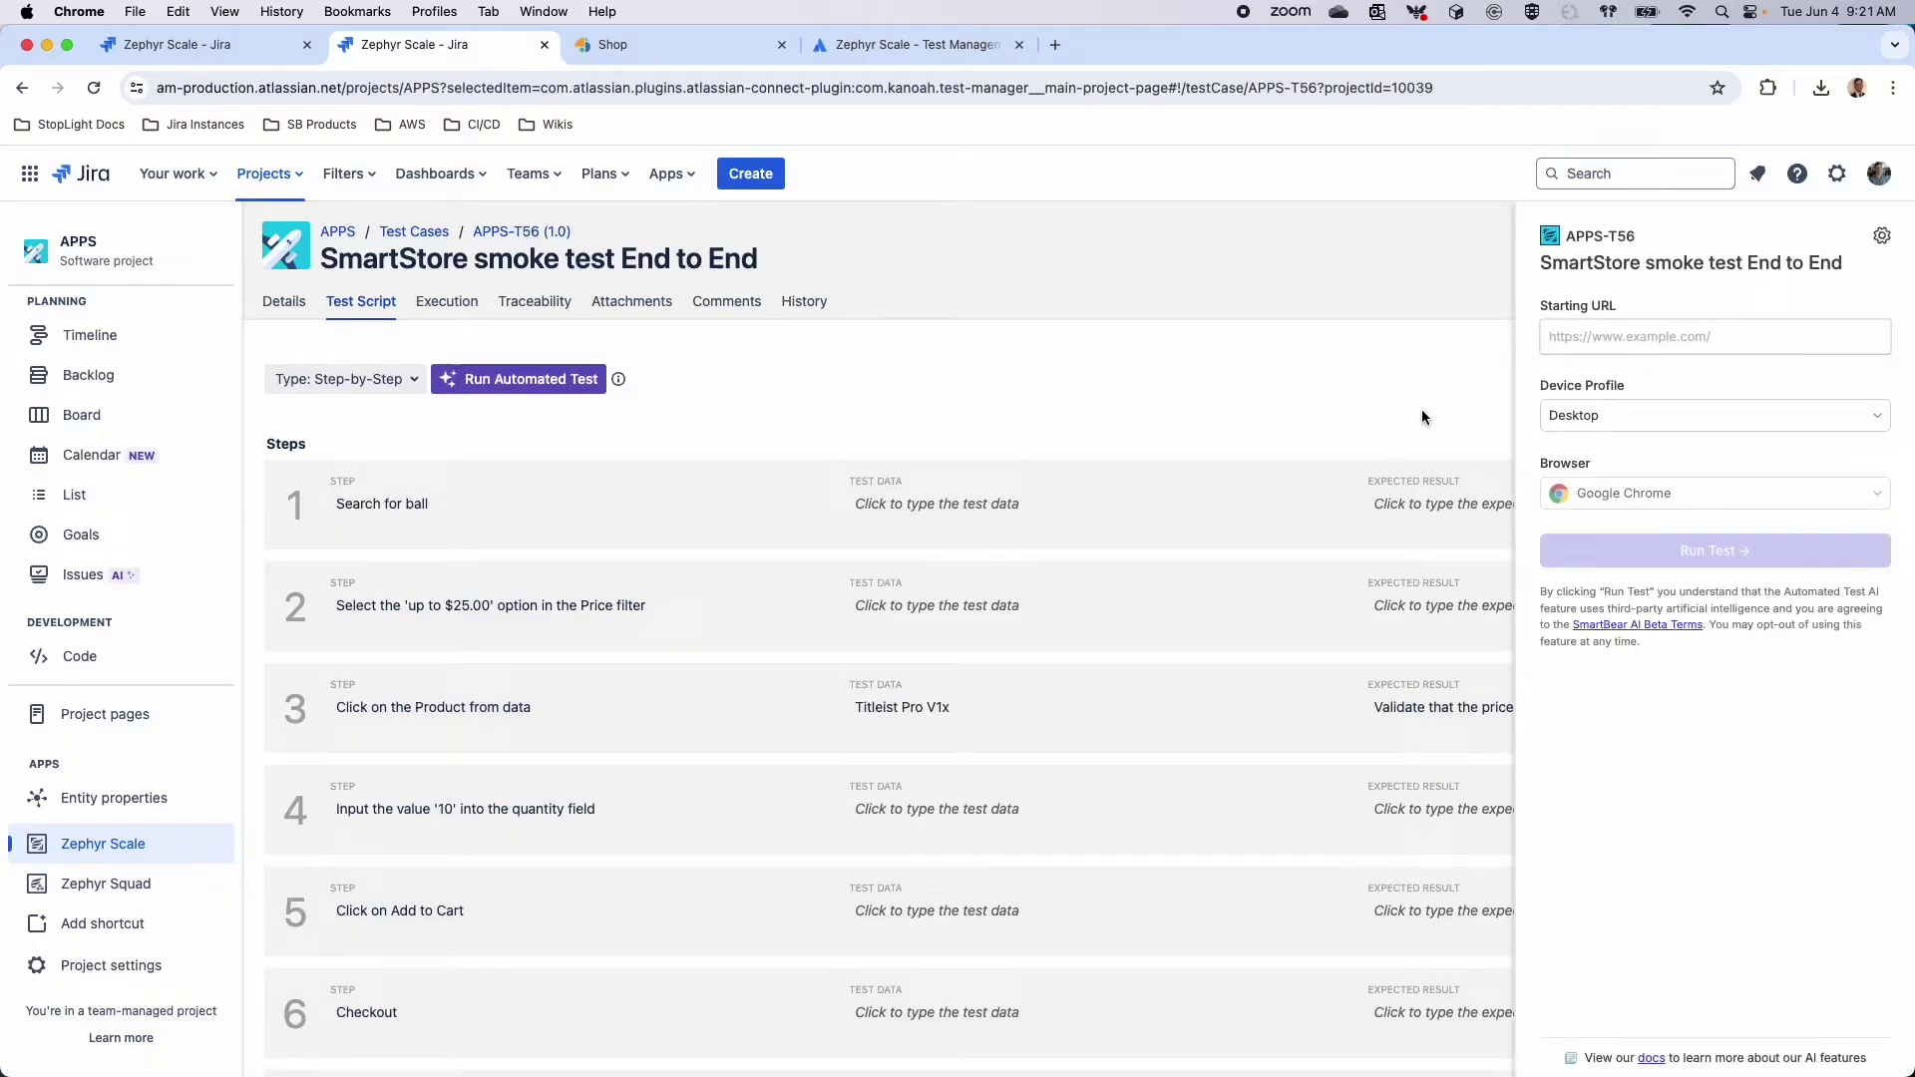
left_click(1598, 341)
key("super+v")
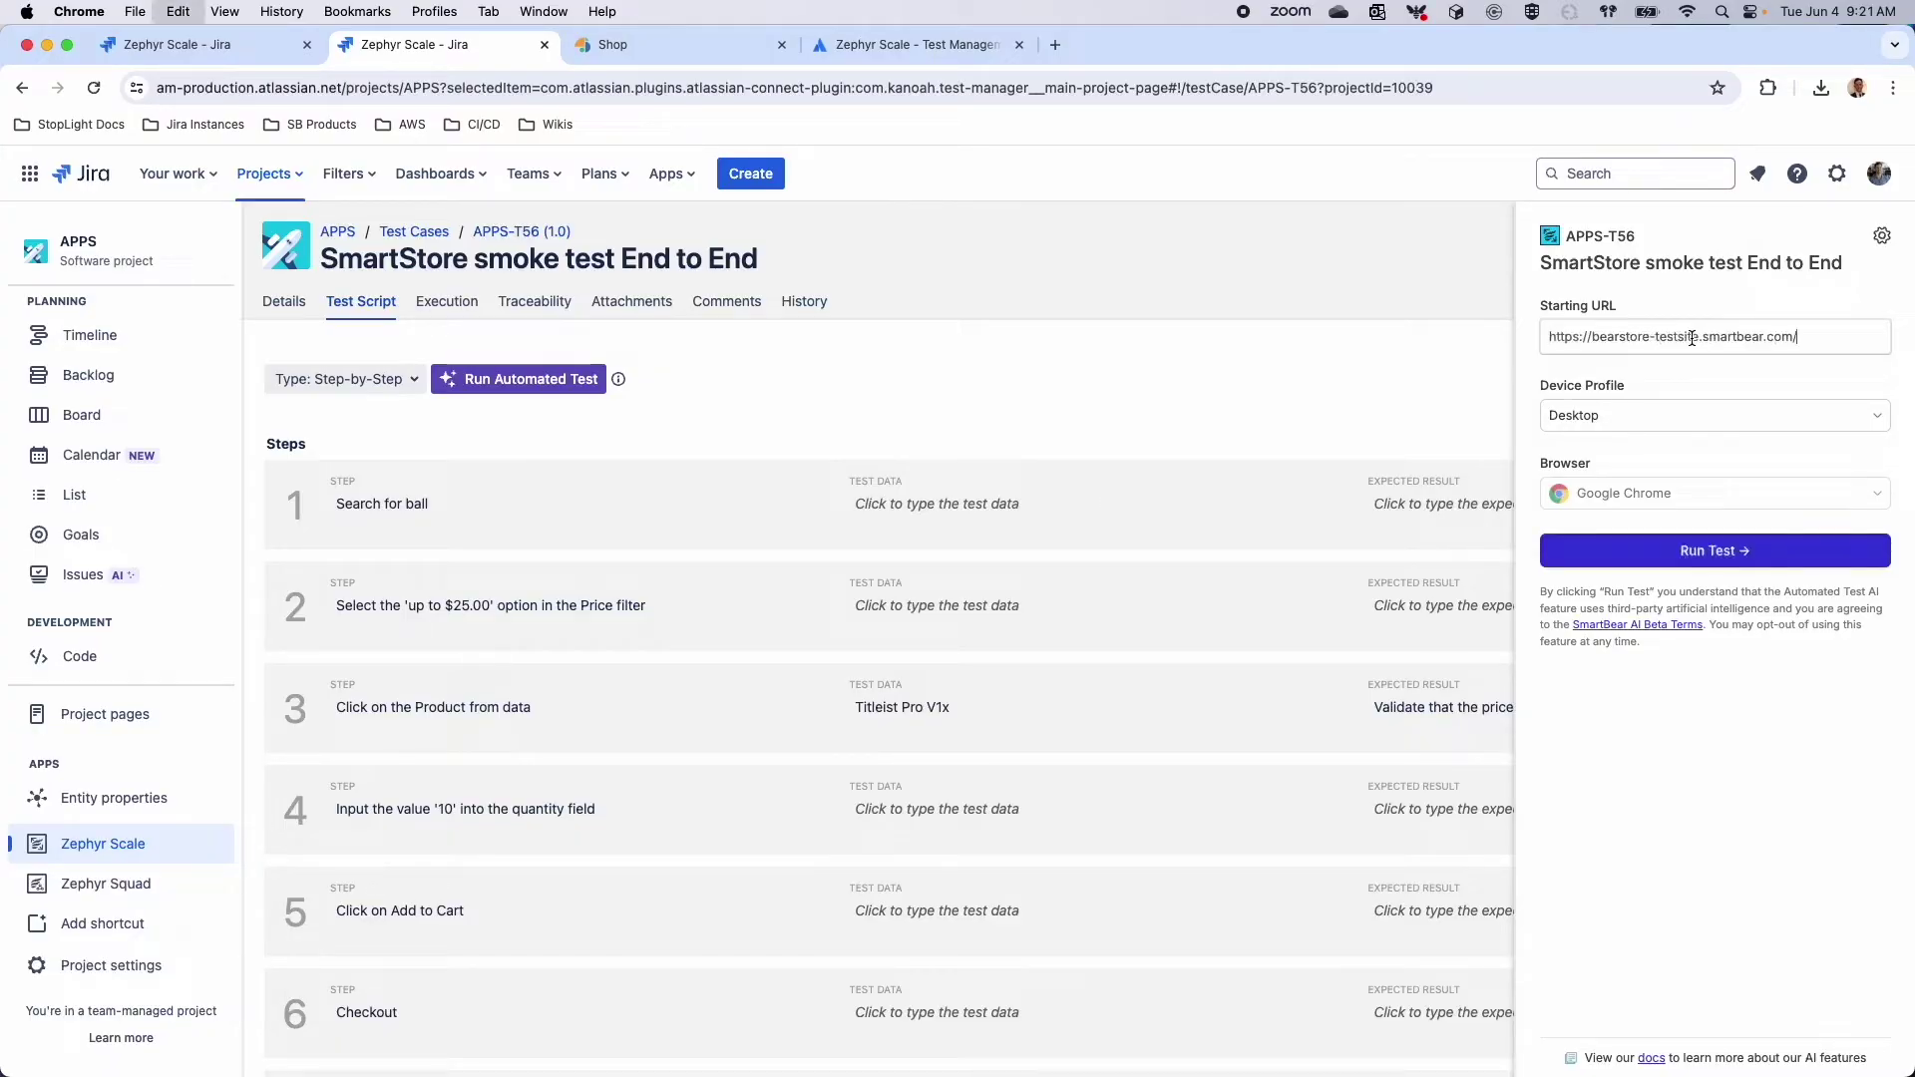
left_click(1632, 548)
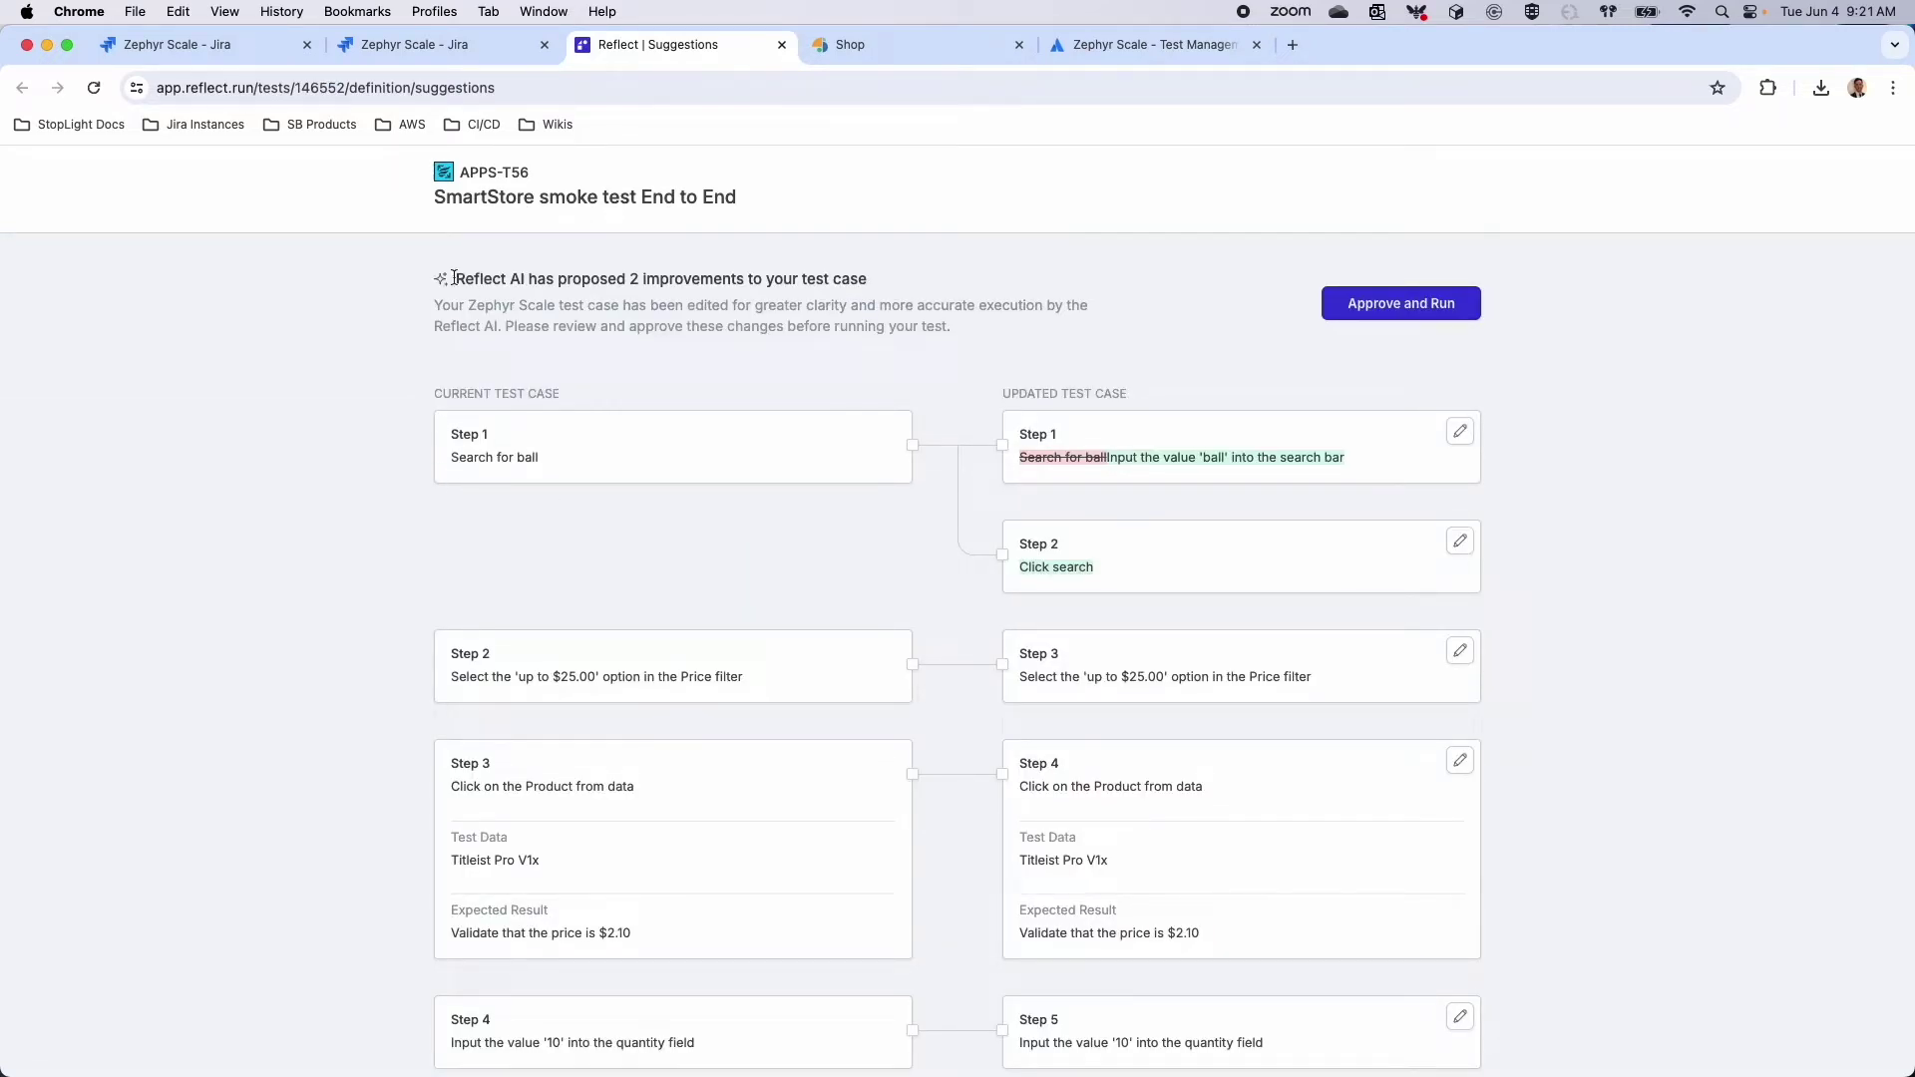
Approve Reflect's two suggested step improvements and run the test through to order confirmation
left_click(439, 44)
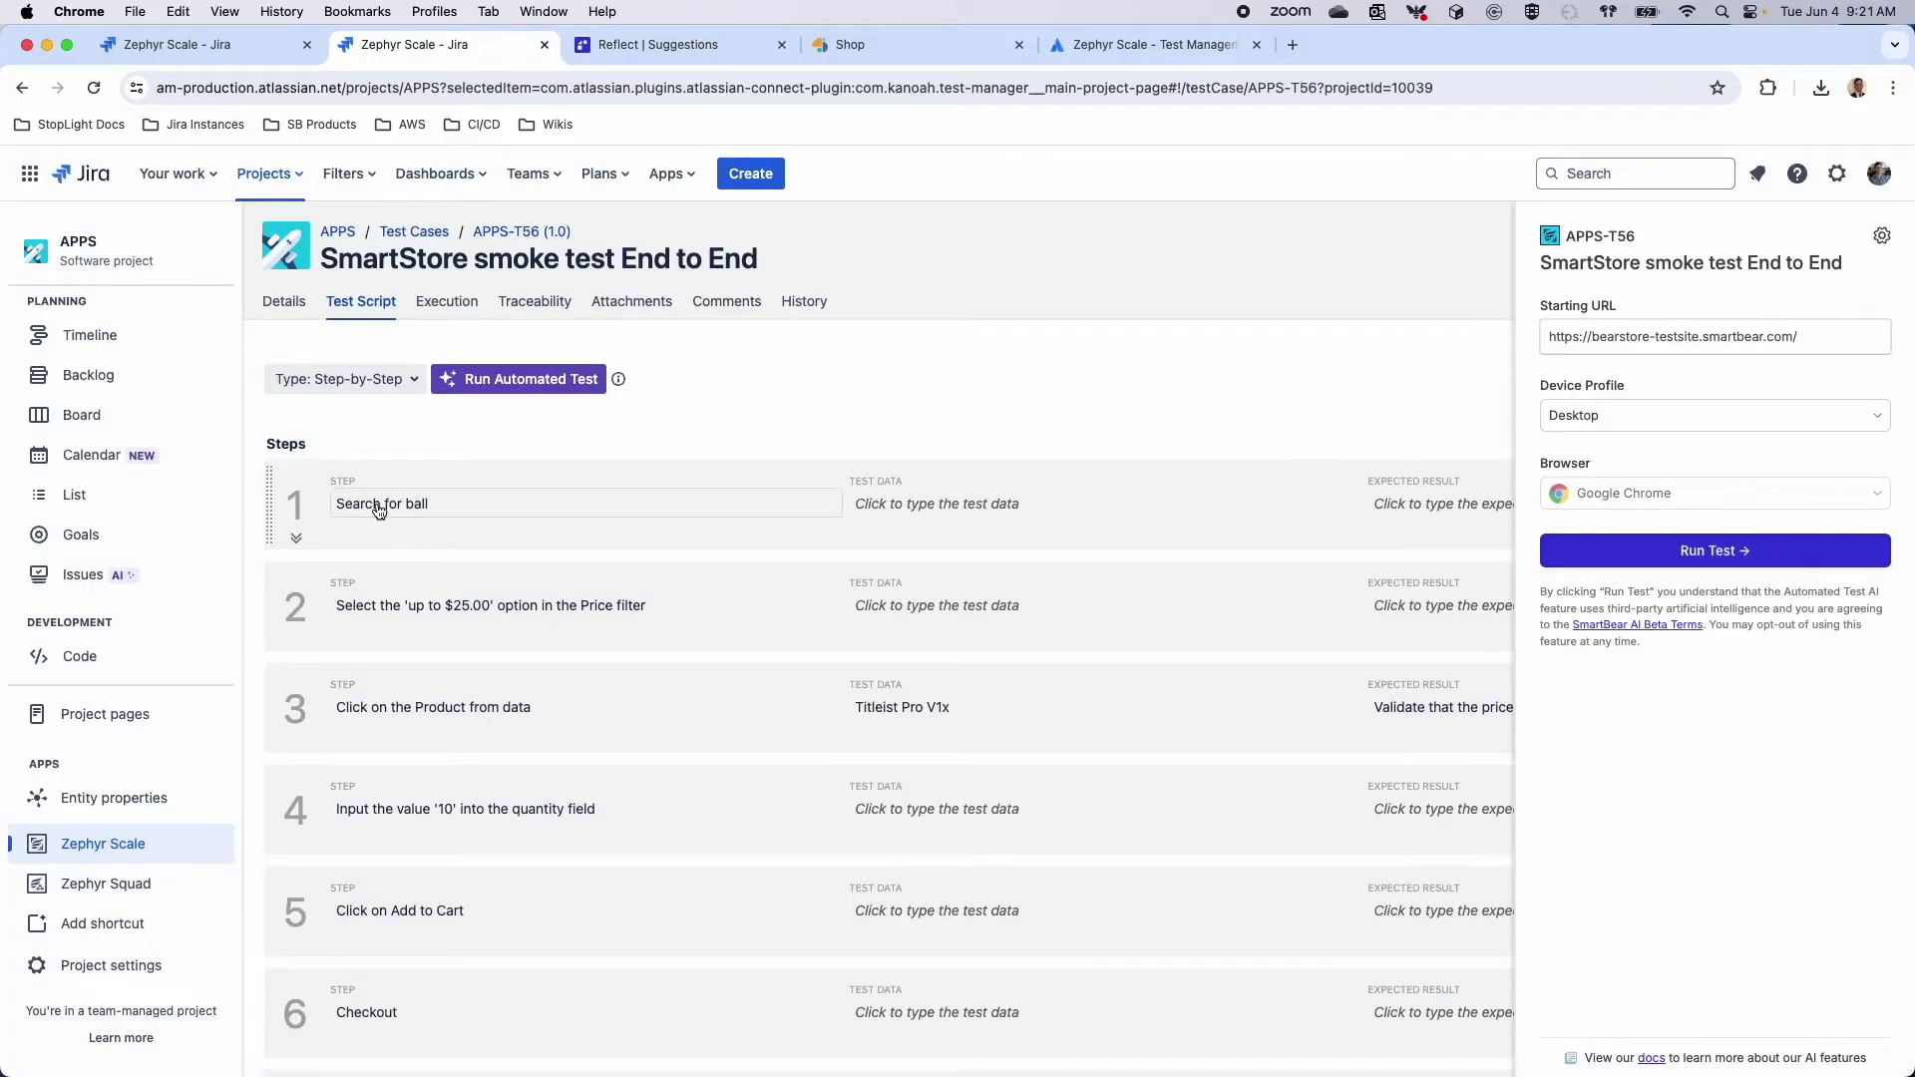
left_click(658, 44)
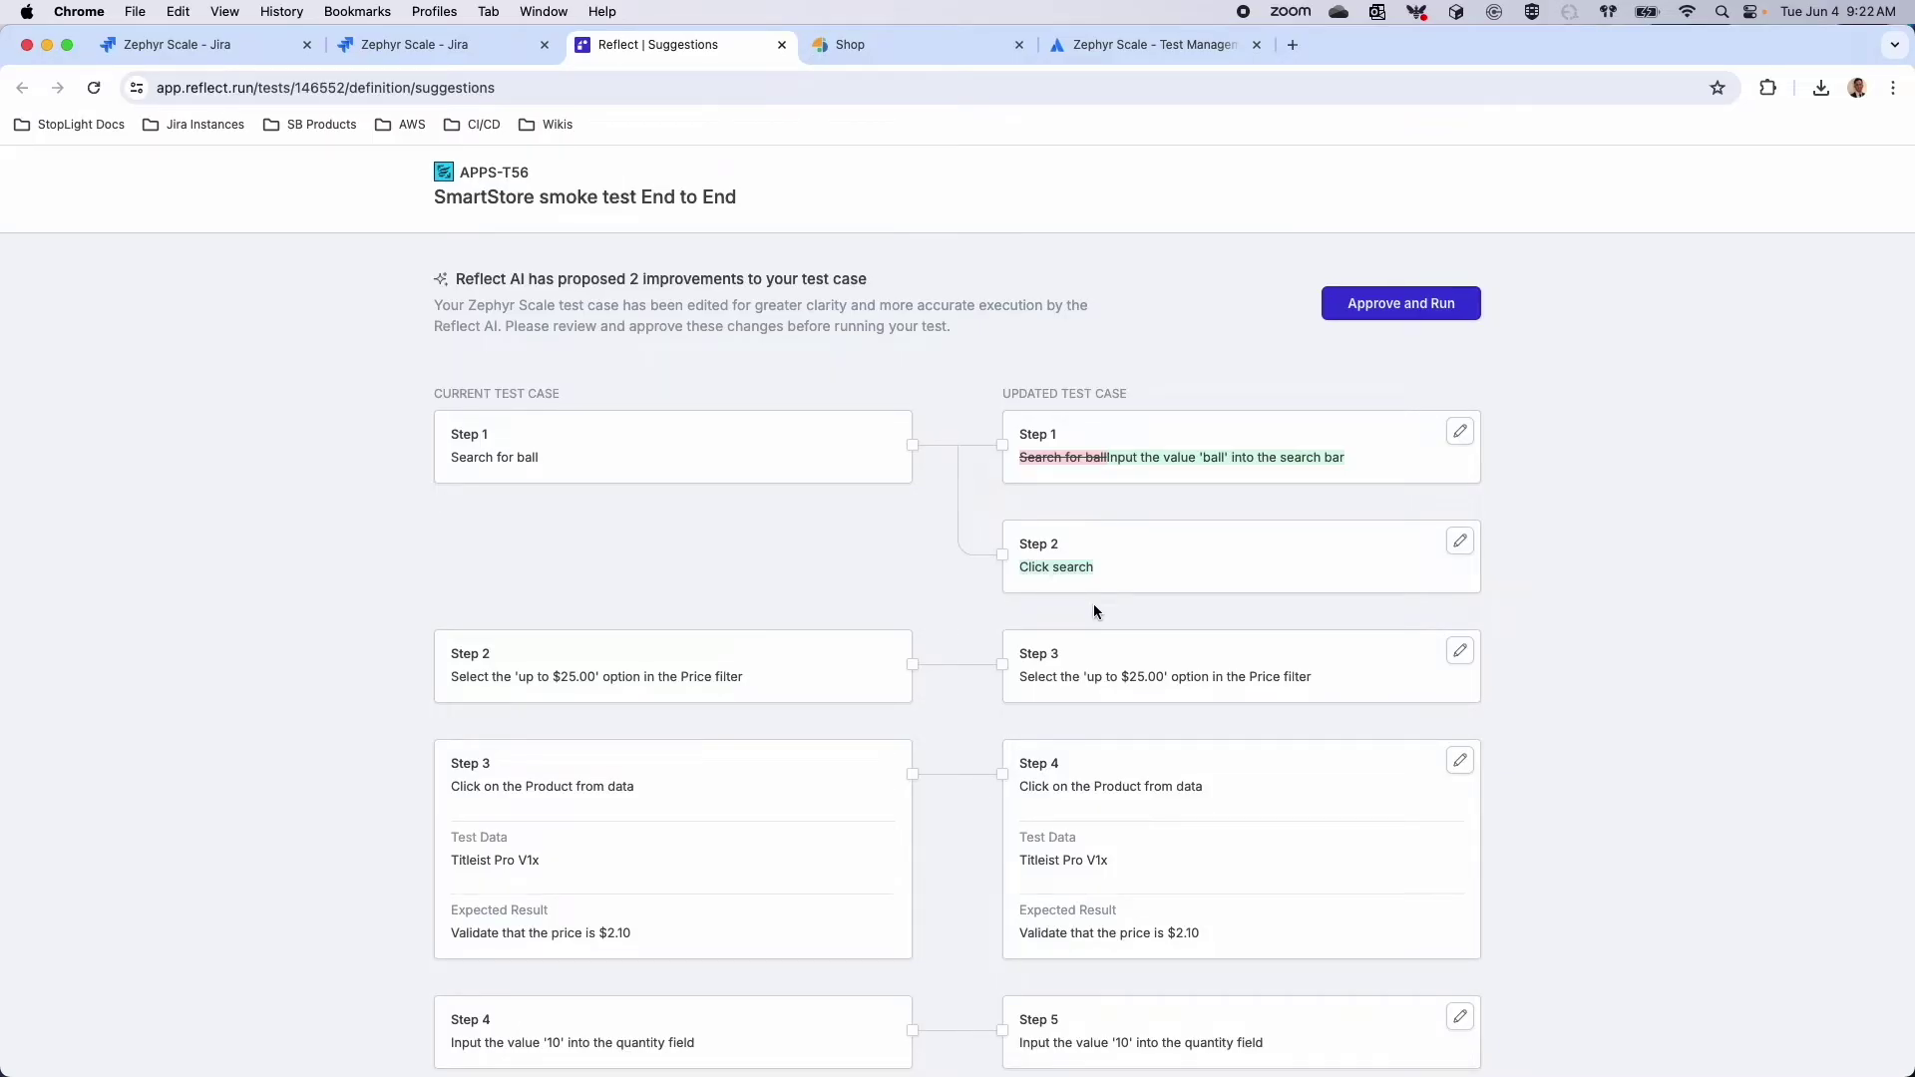
scroll(1094, 603, "down", 2)
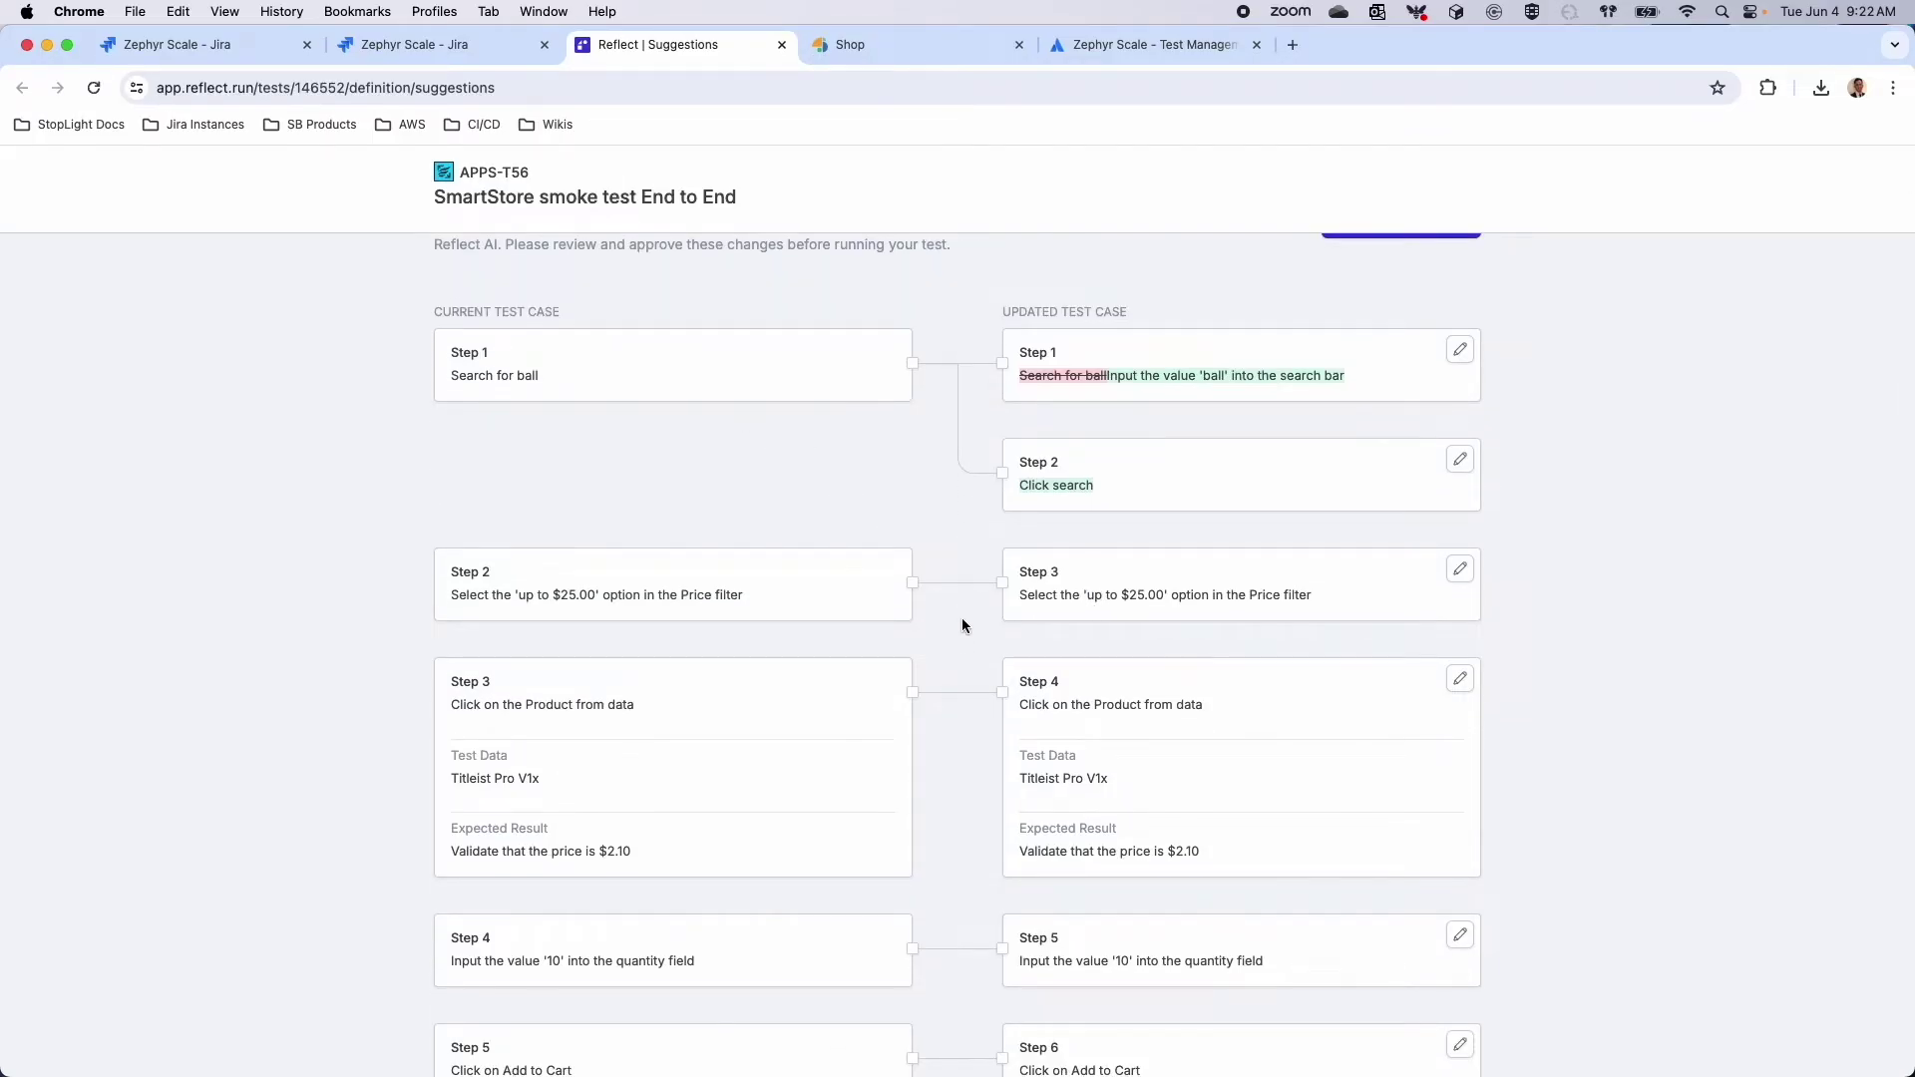
scroll(962, 641, "up", 1)
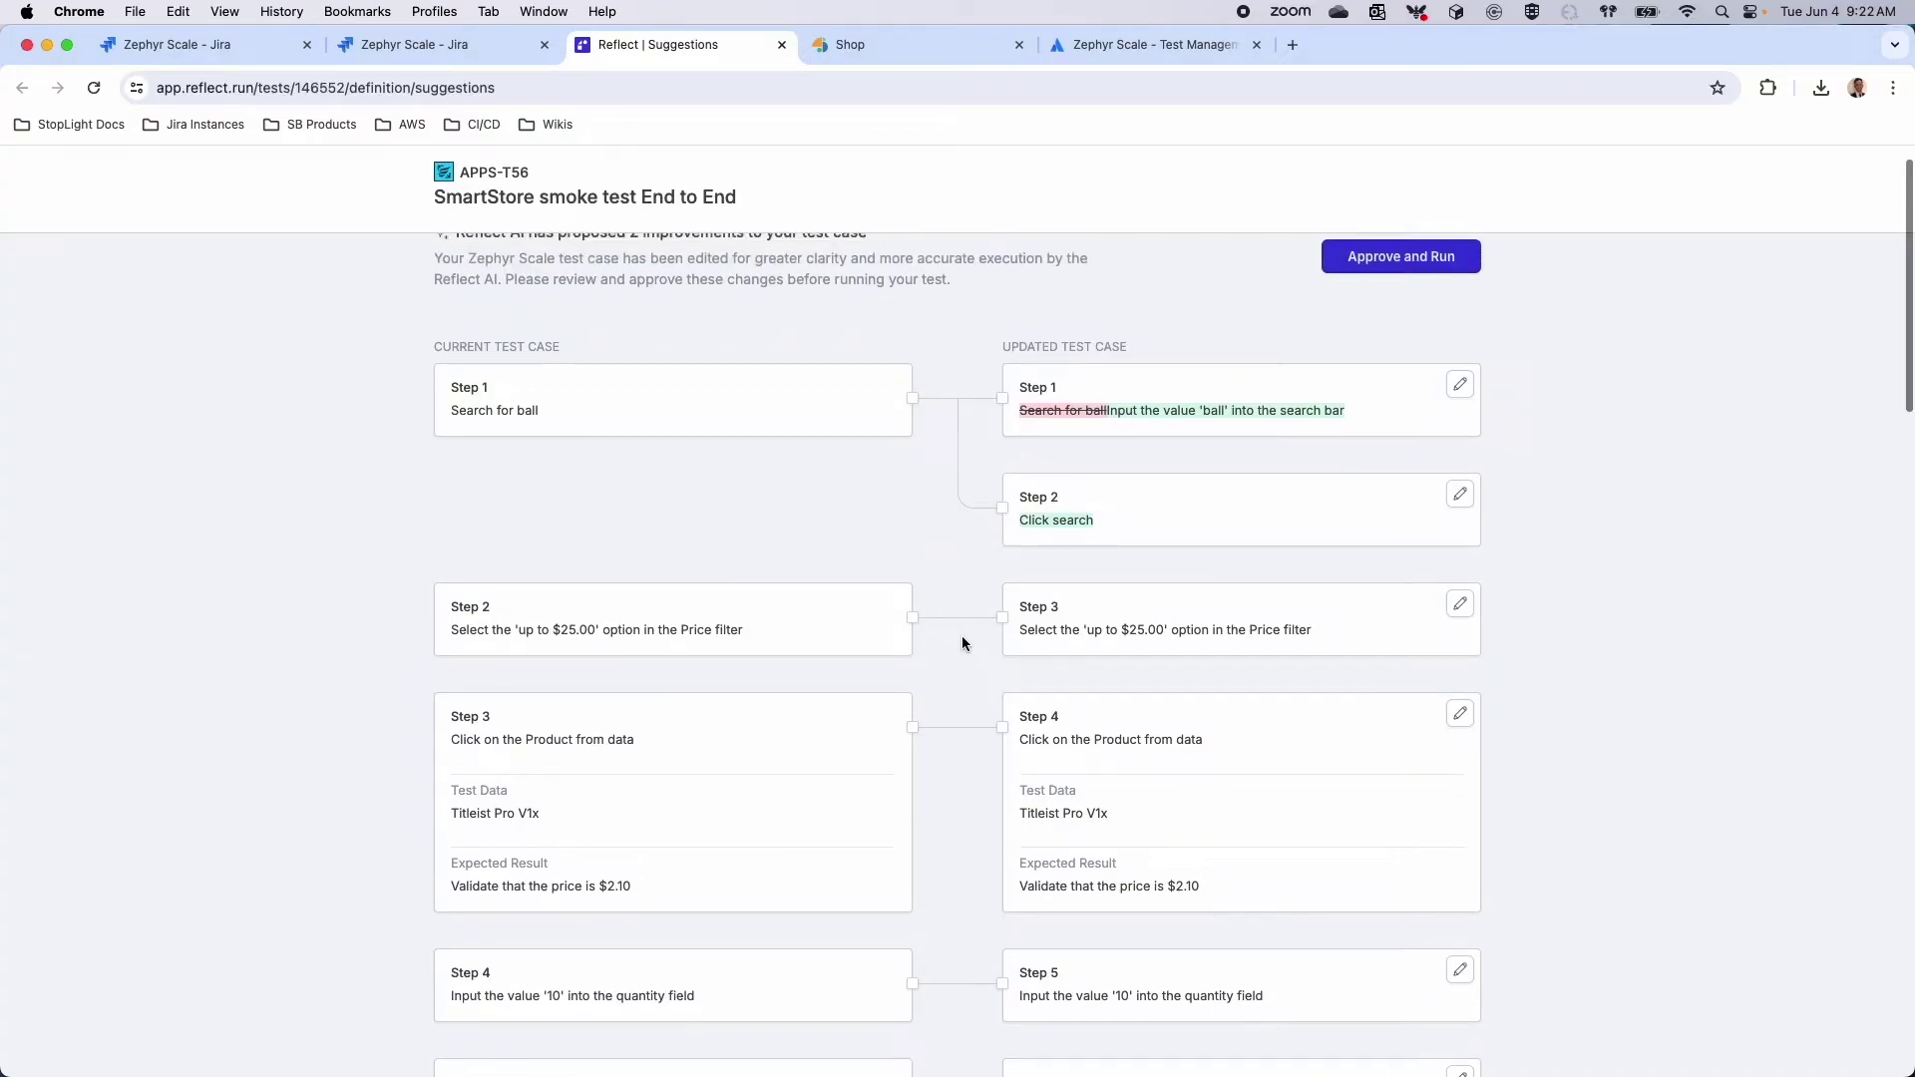
scroll(961, 643, "up", 1)
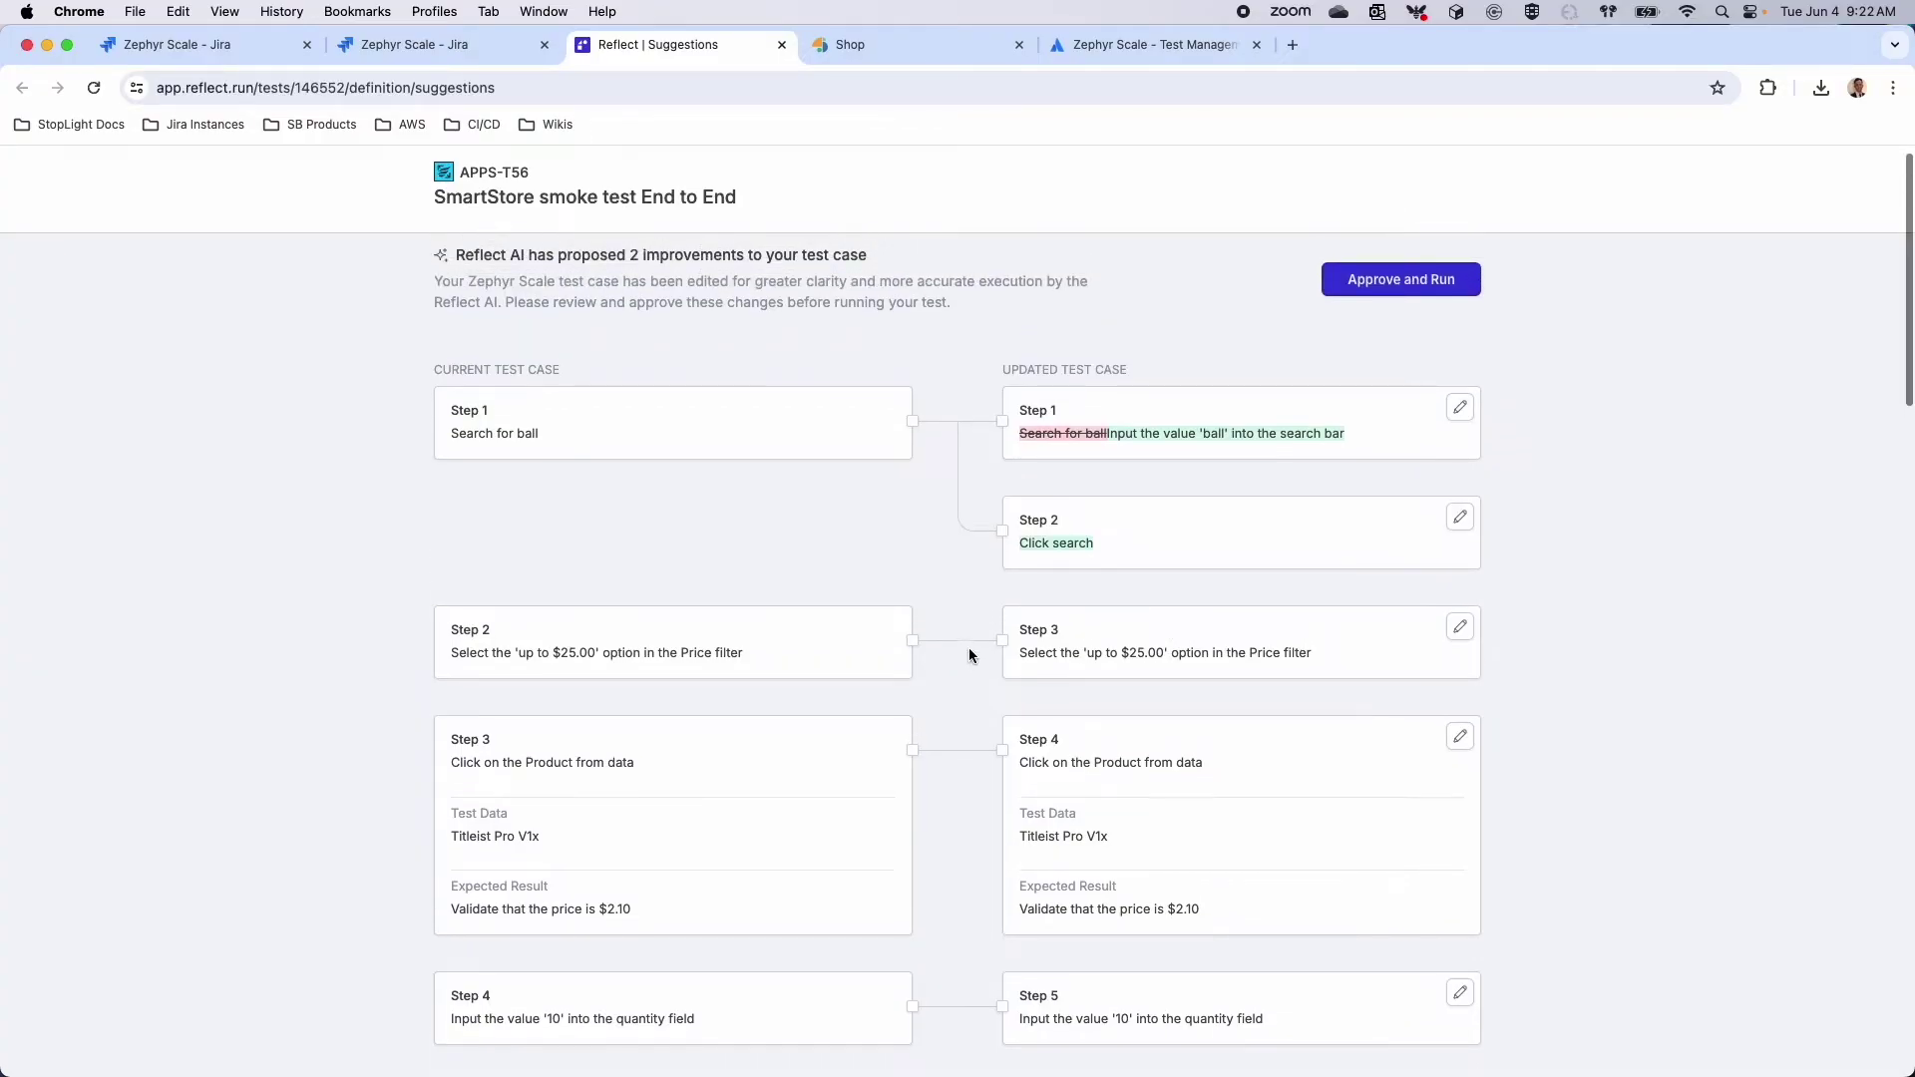
left_click(1398, 286)
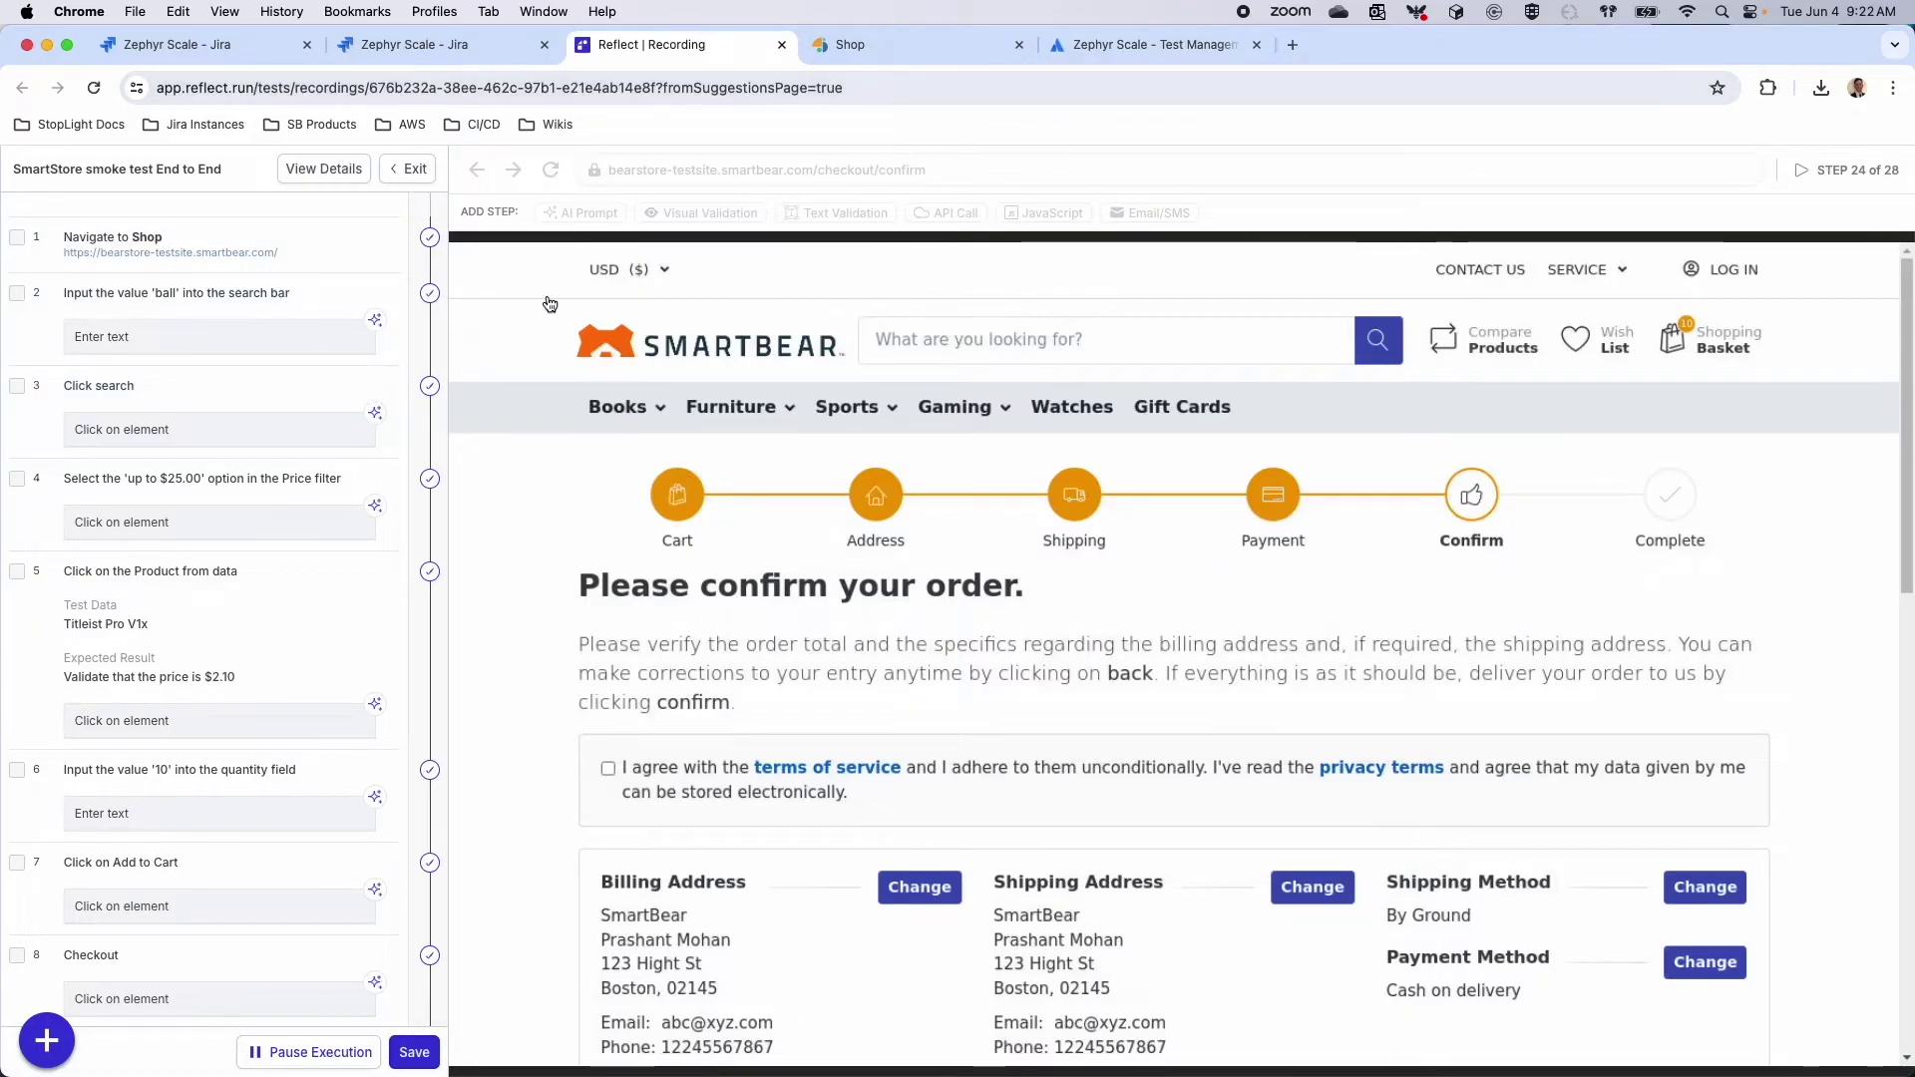
left_click(441, 50)
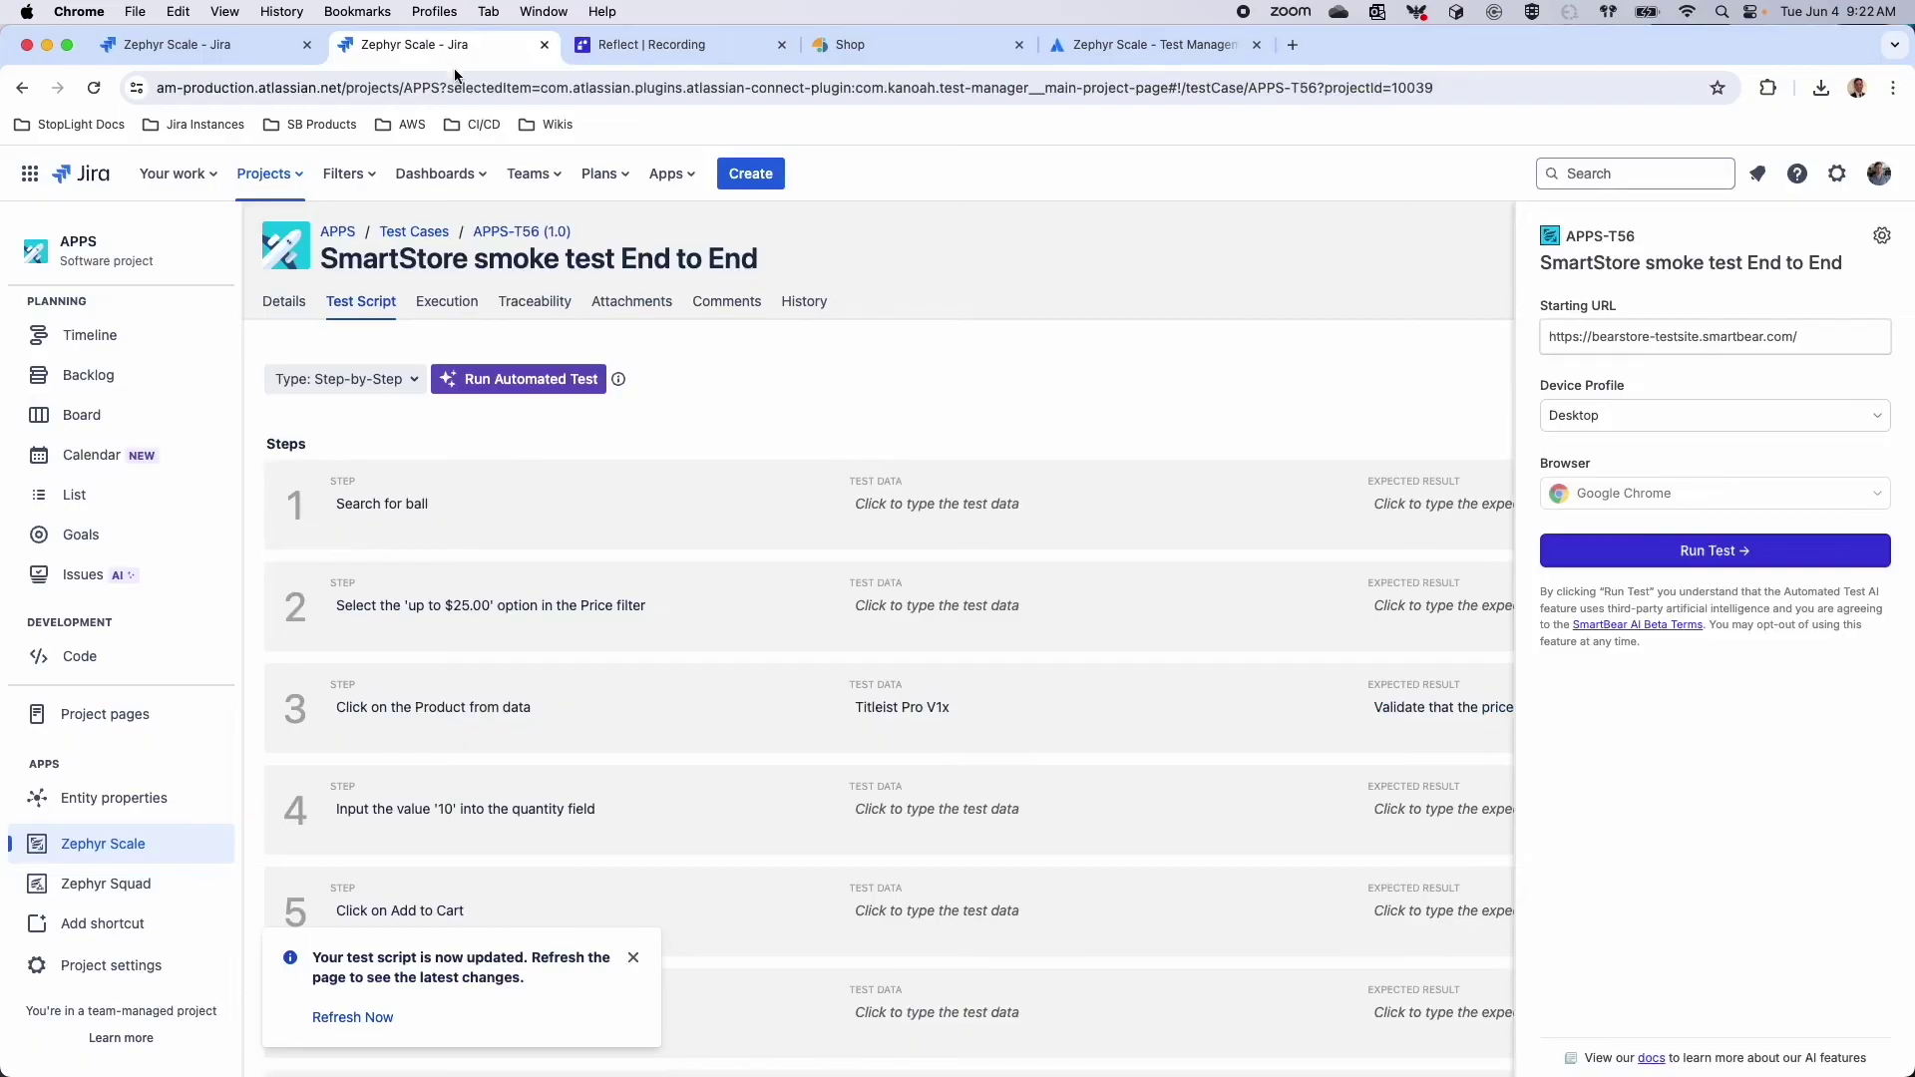
Close the Automated Test panel and reload to show the script now starting with typing 'ball'
left_click(1316, 327)
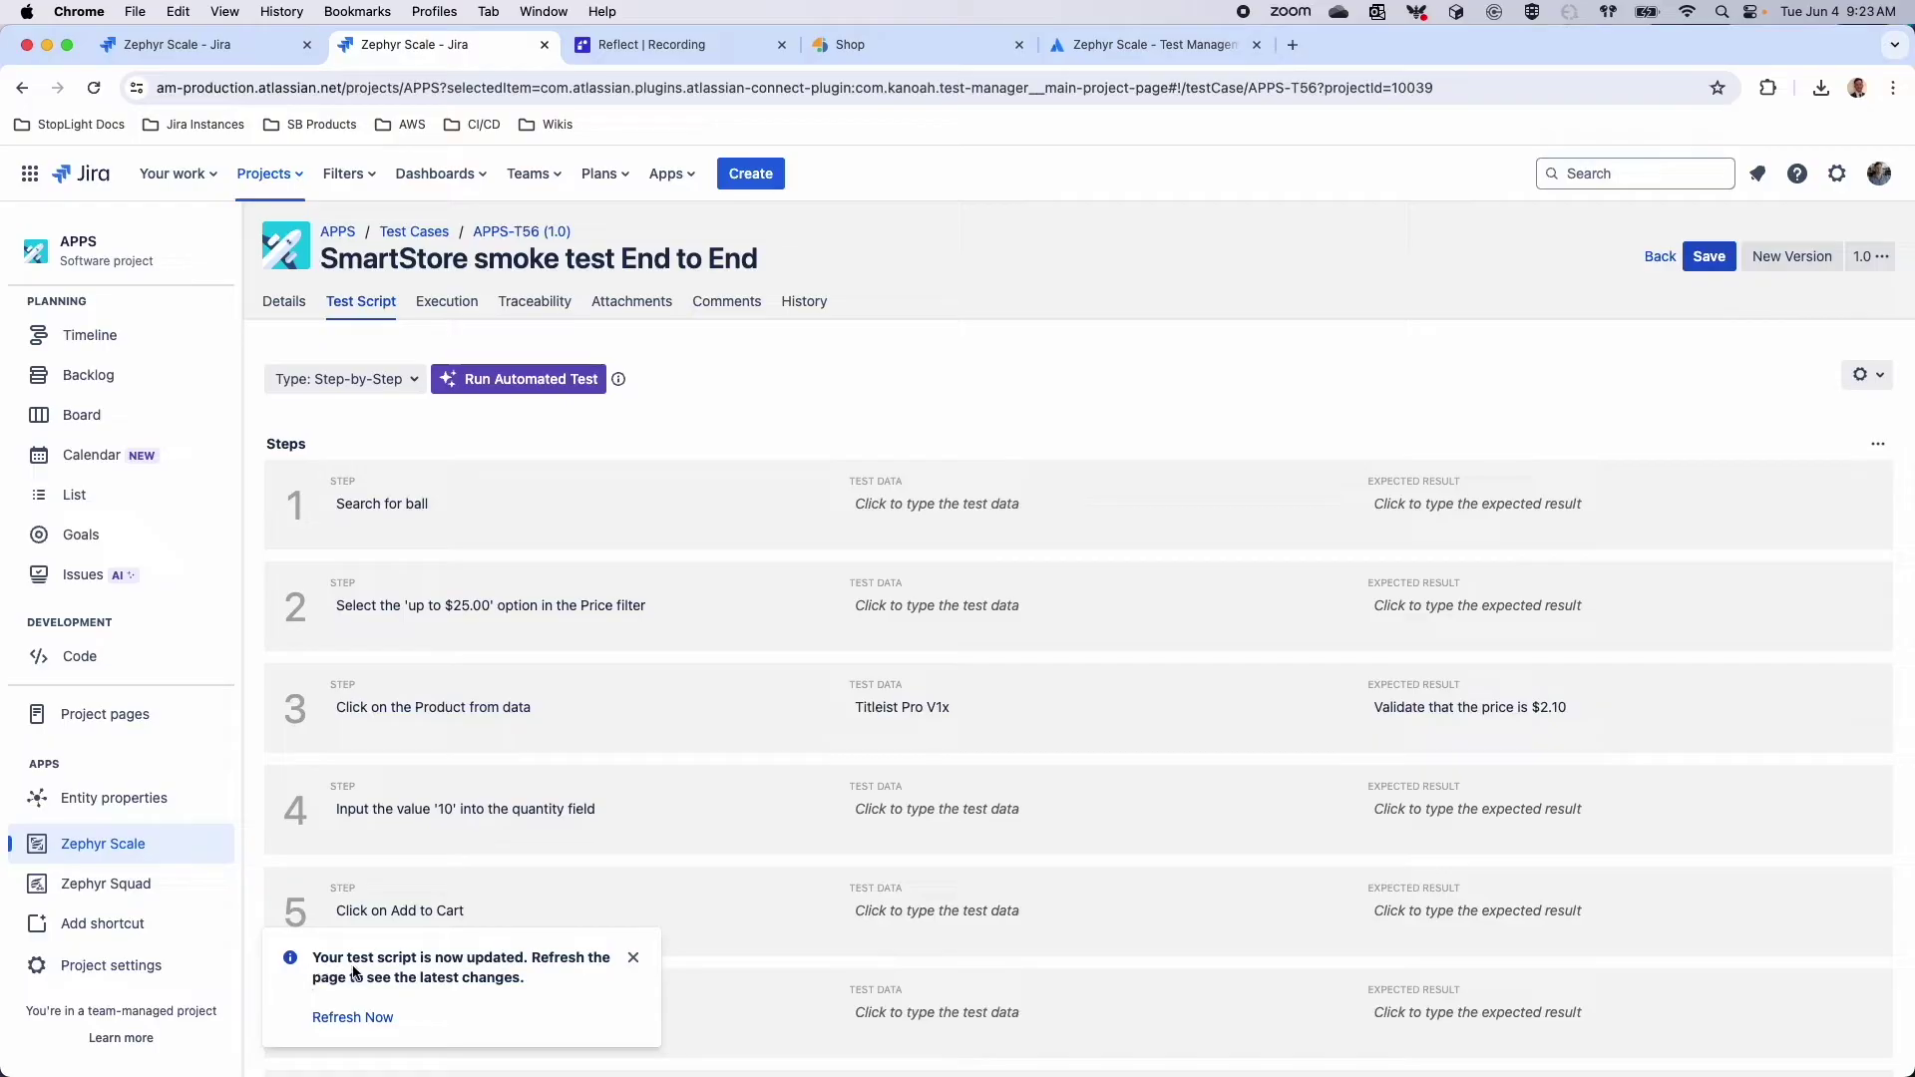
left_click(94, 88)
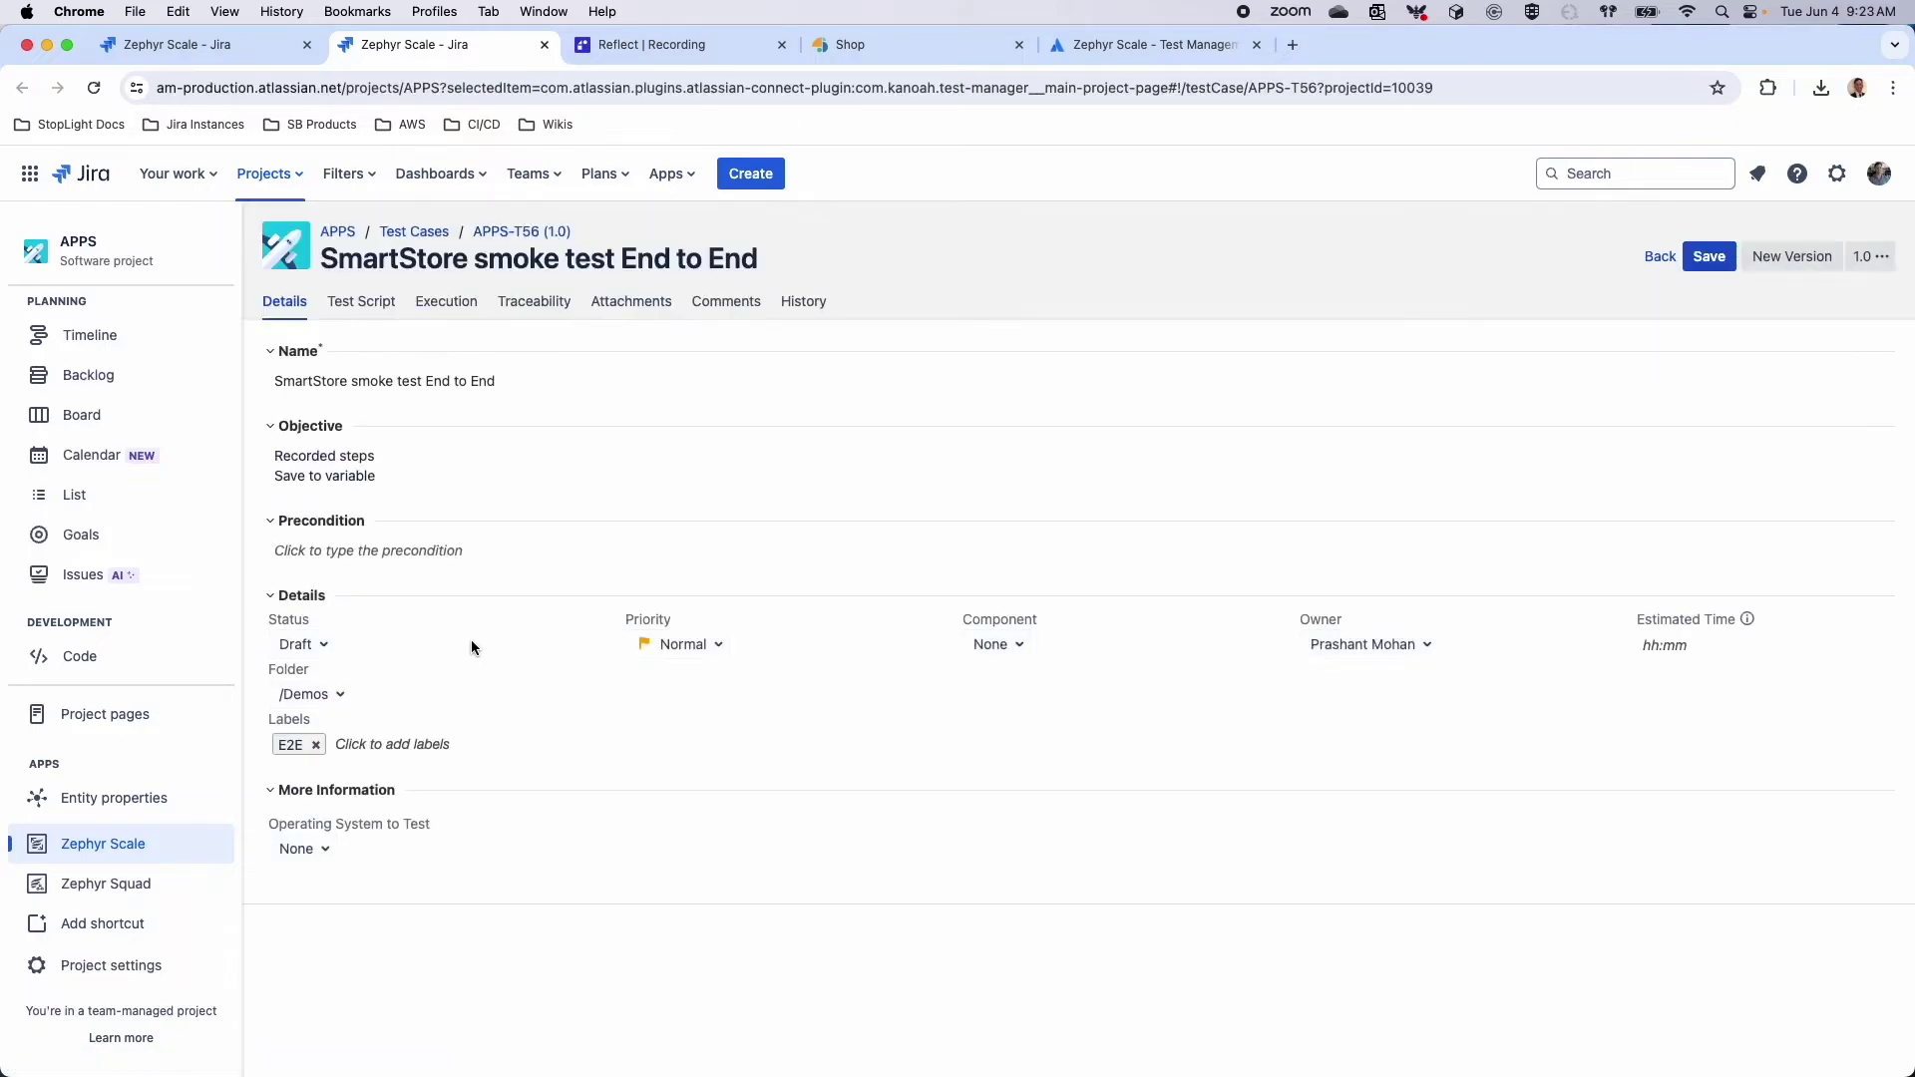
left_click(363, 302)
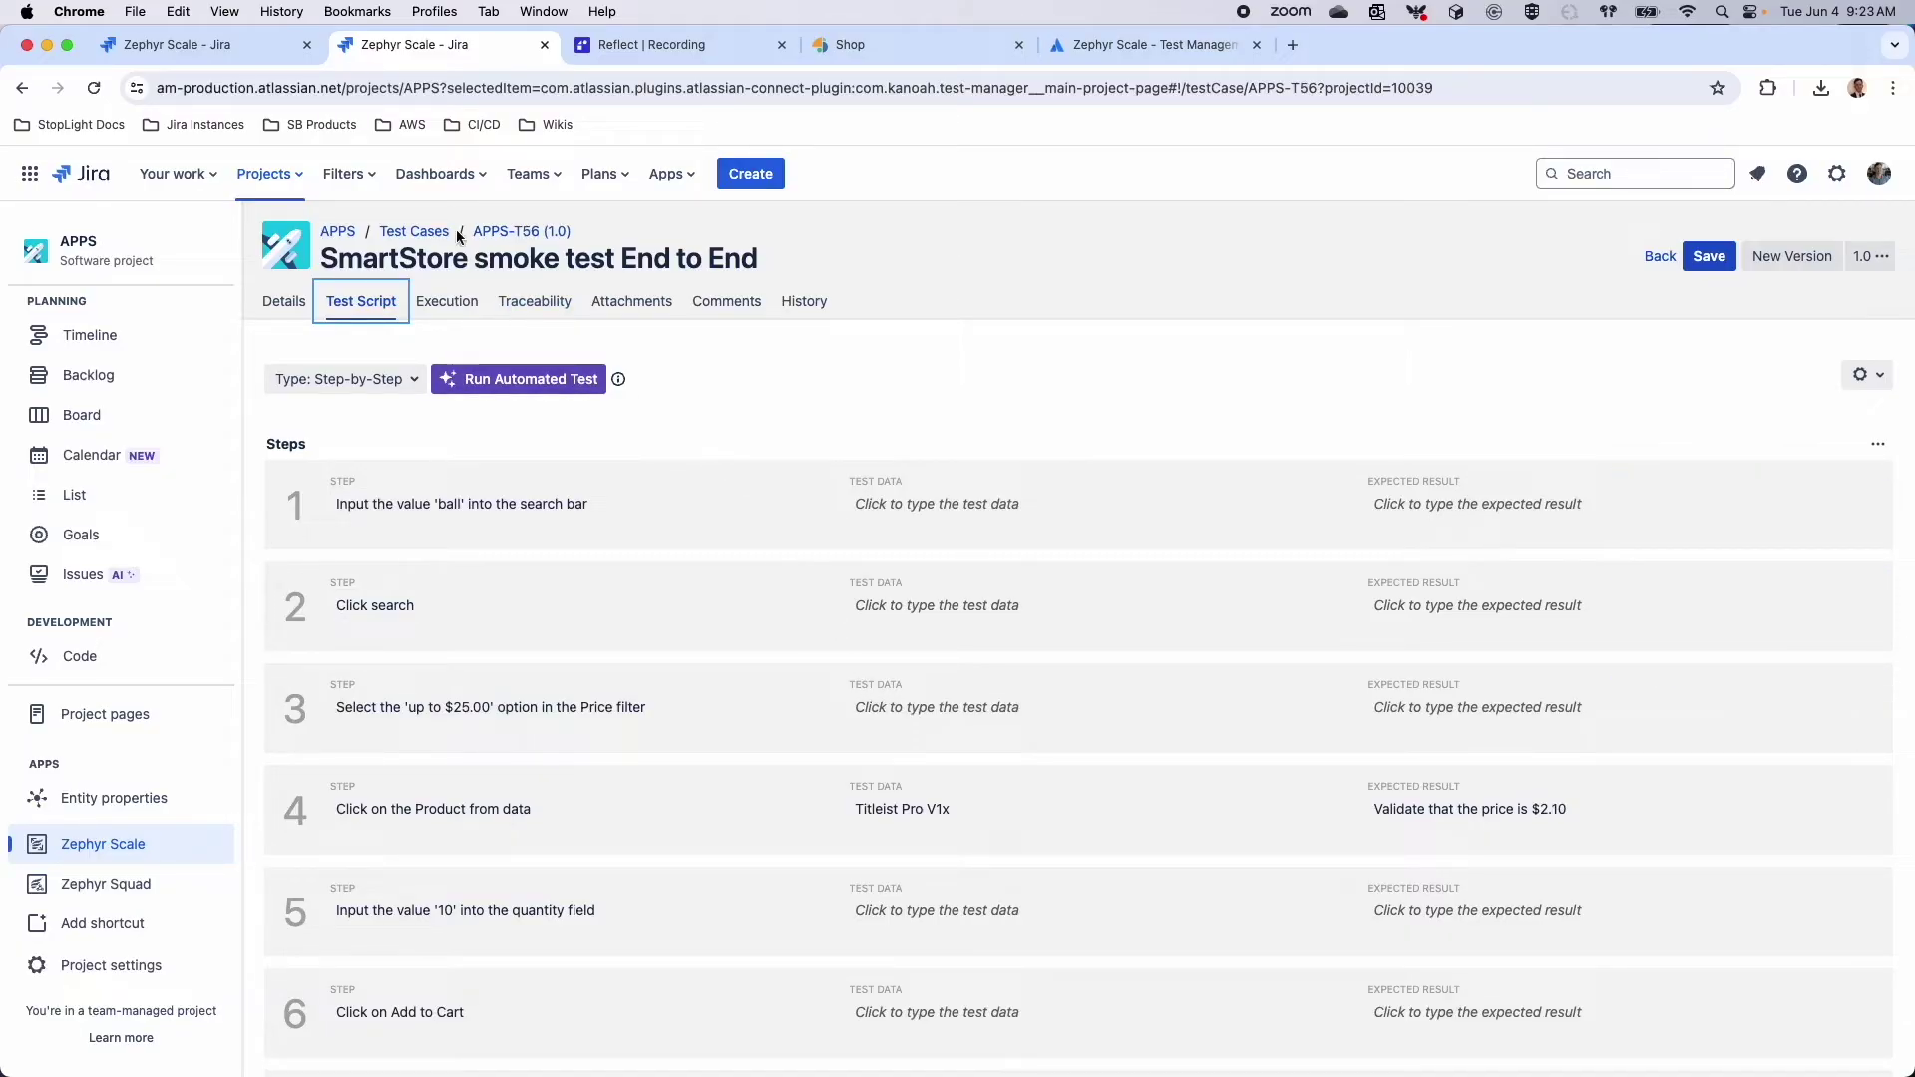
Review the SmartStore test case's executions and steps, then bring up its Traceability tab
left_click(445, 302)
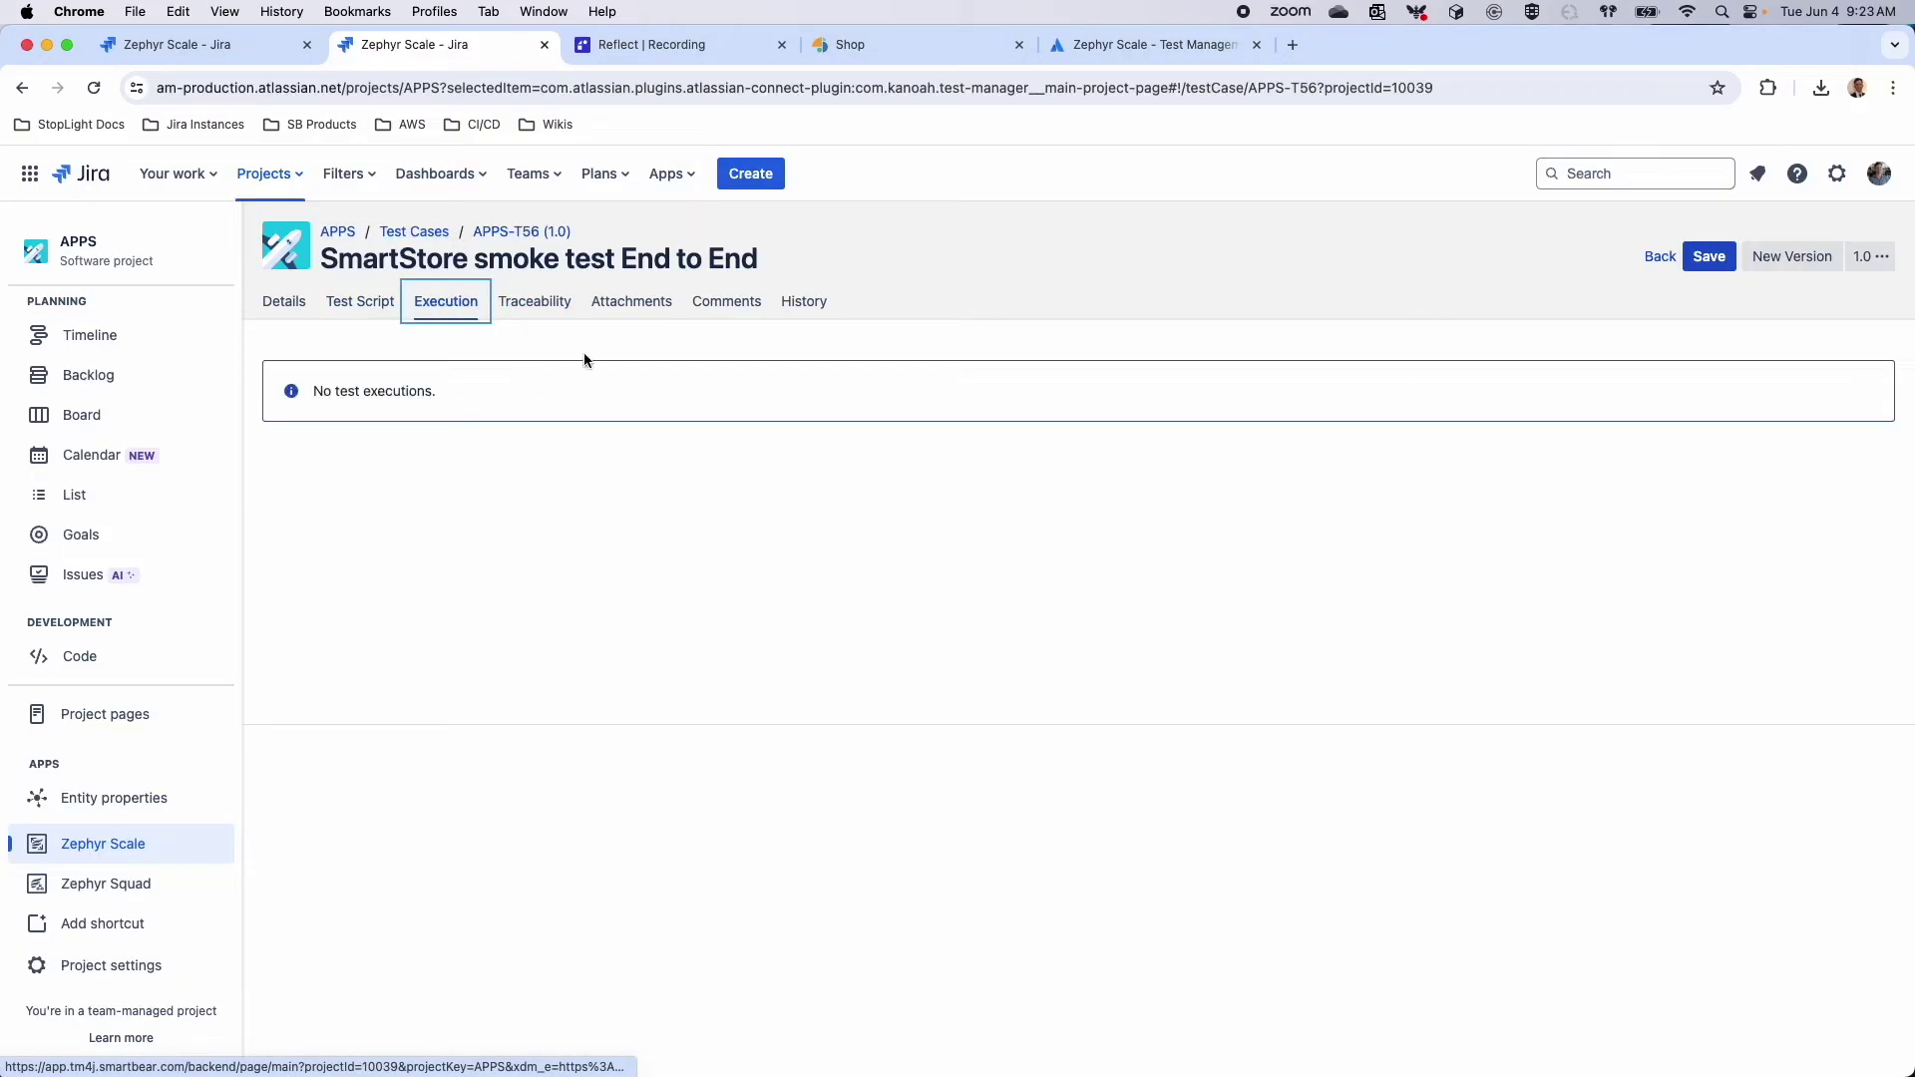
left_click(360, 301)
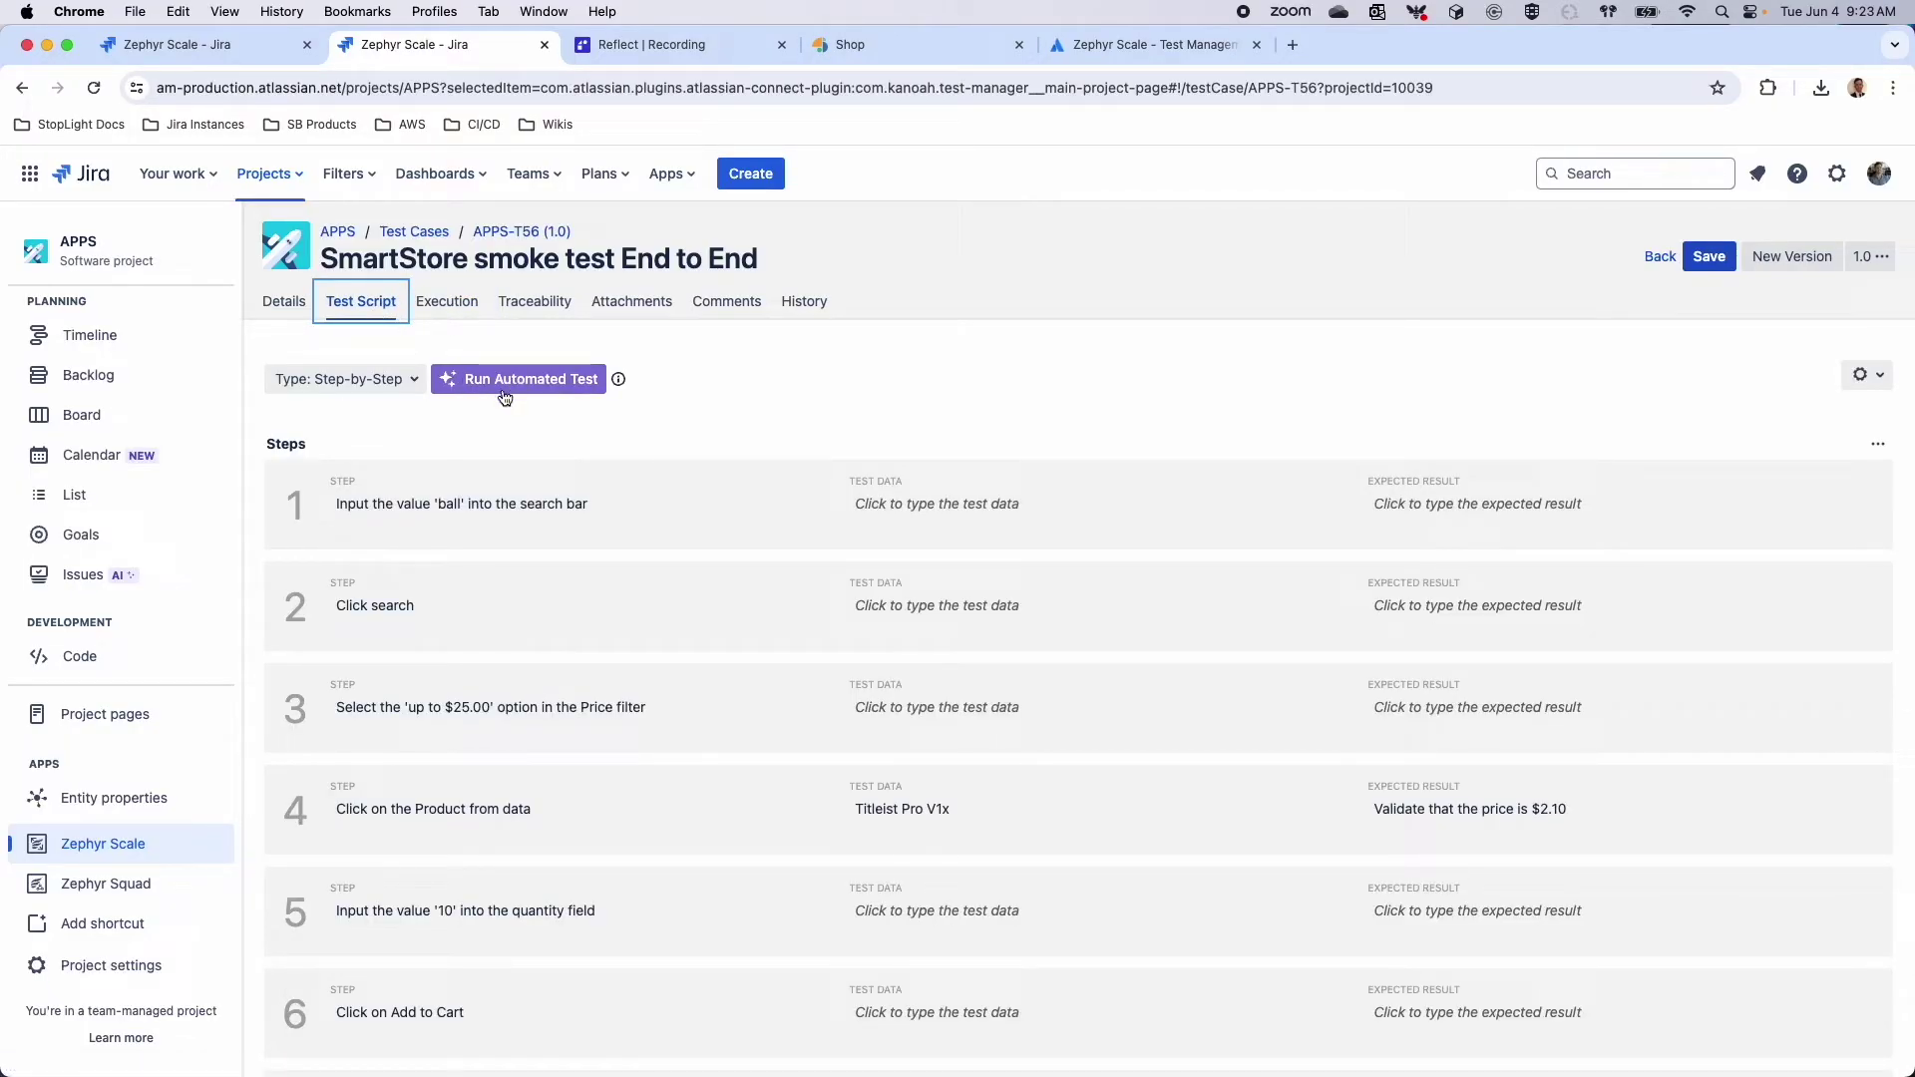
left_click(438, 305)
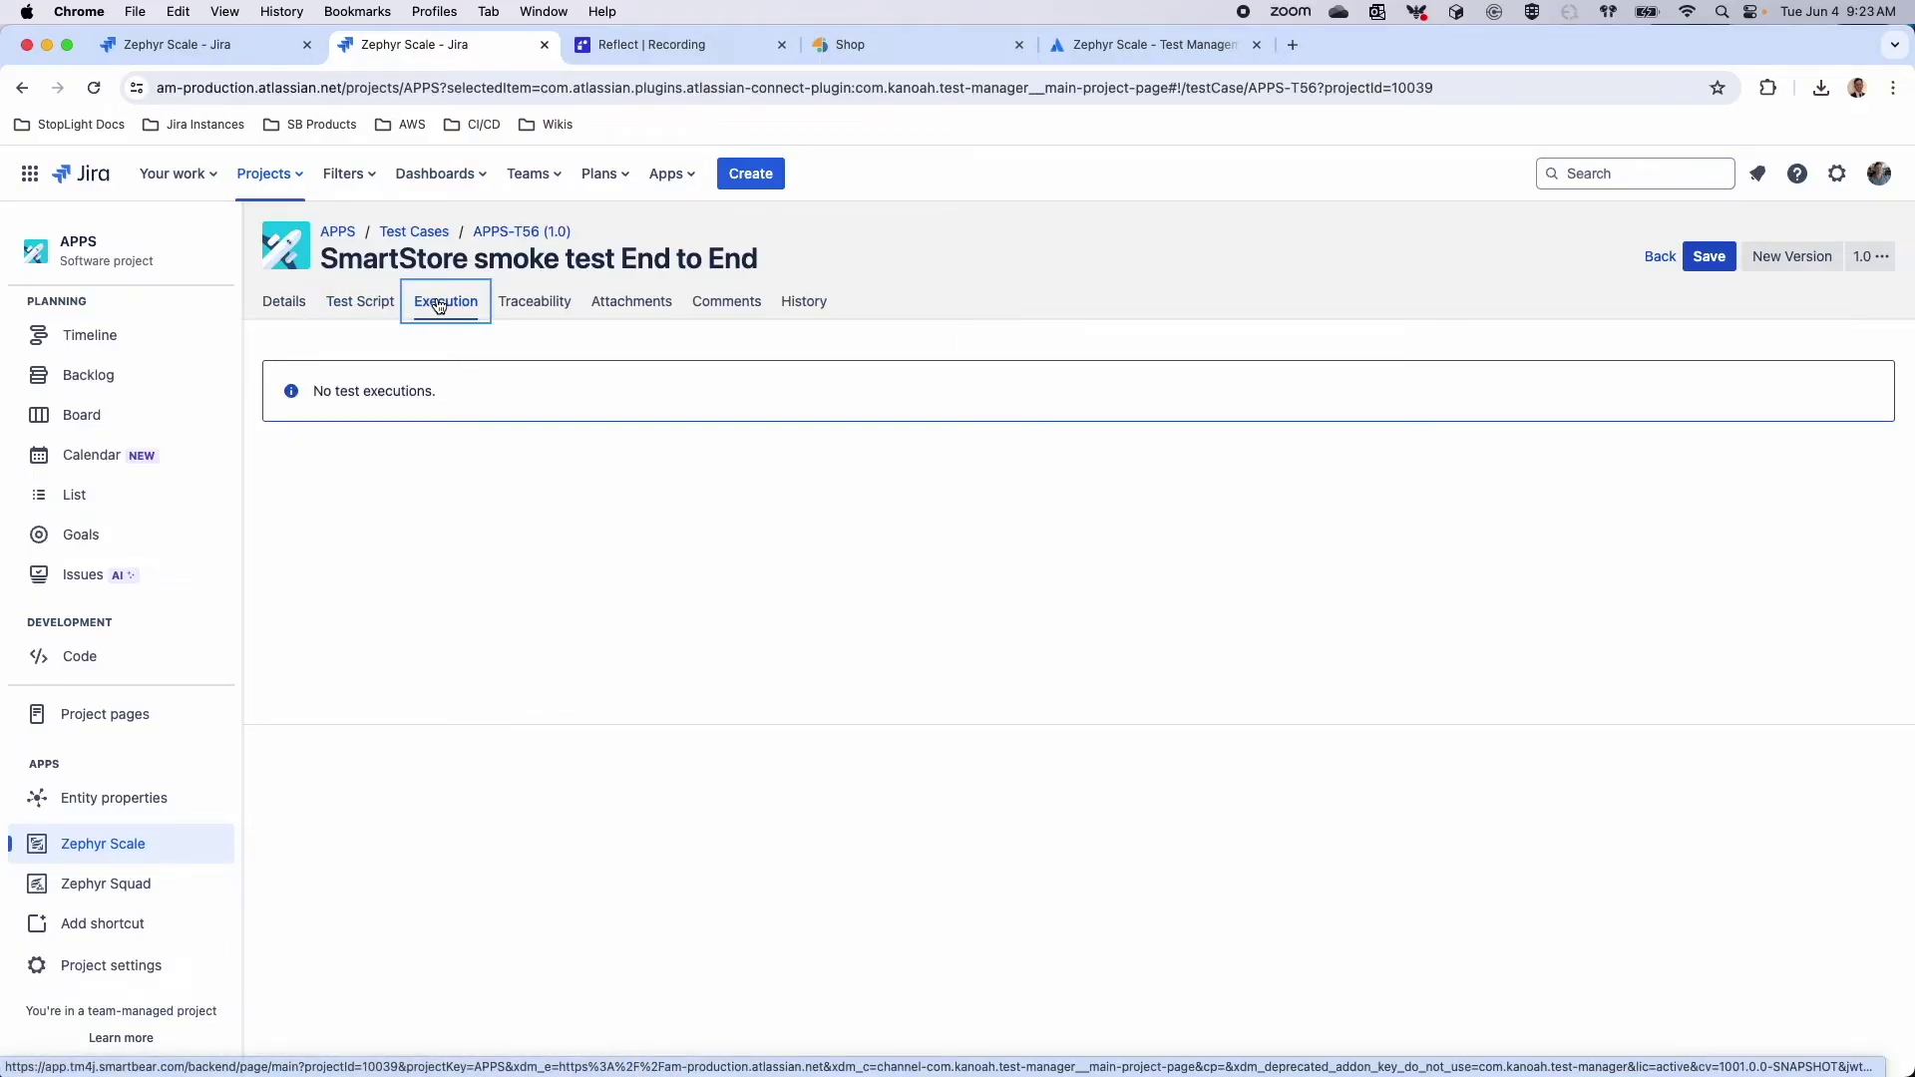
left_click(549, 302)
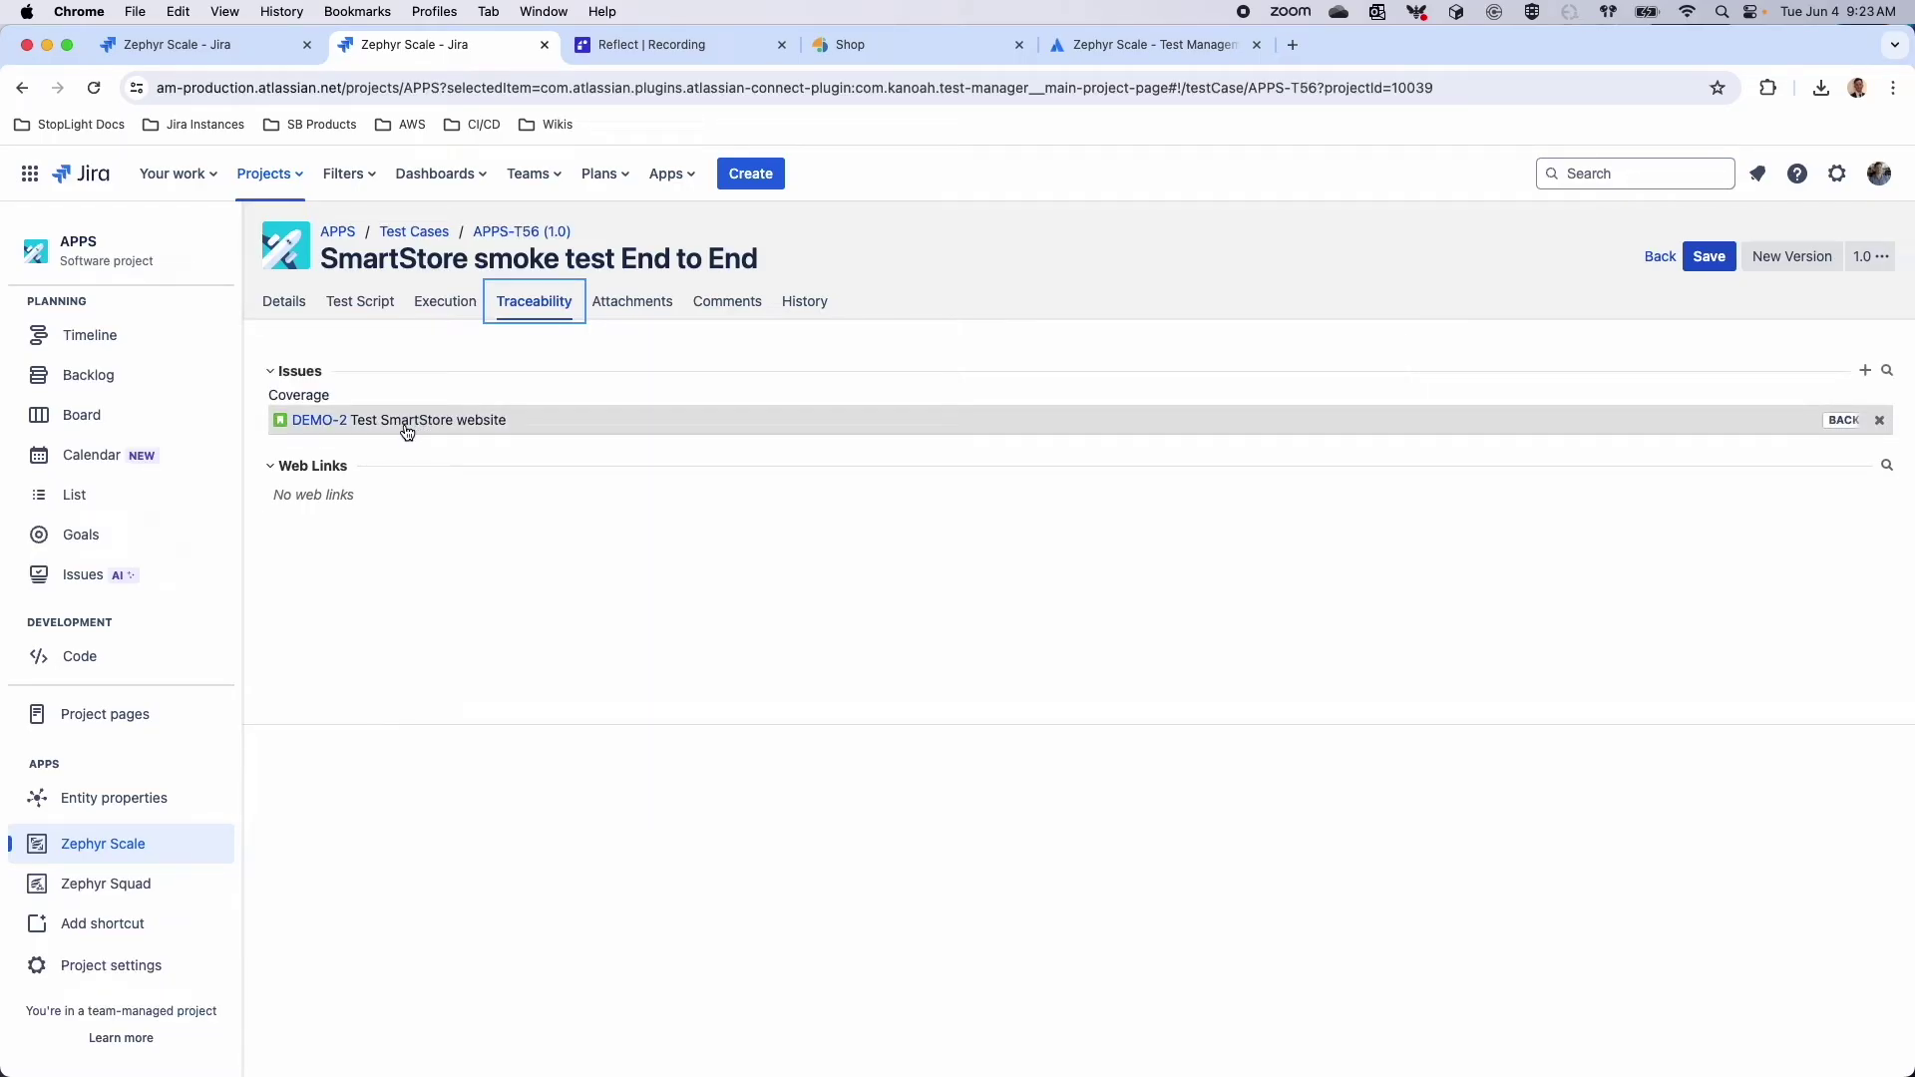
Link APPS-25 'AI Smoke' as covered issue, save, and go to the APPS Sprint 1 board
left_click(1886, 372)
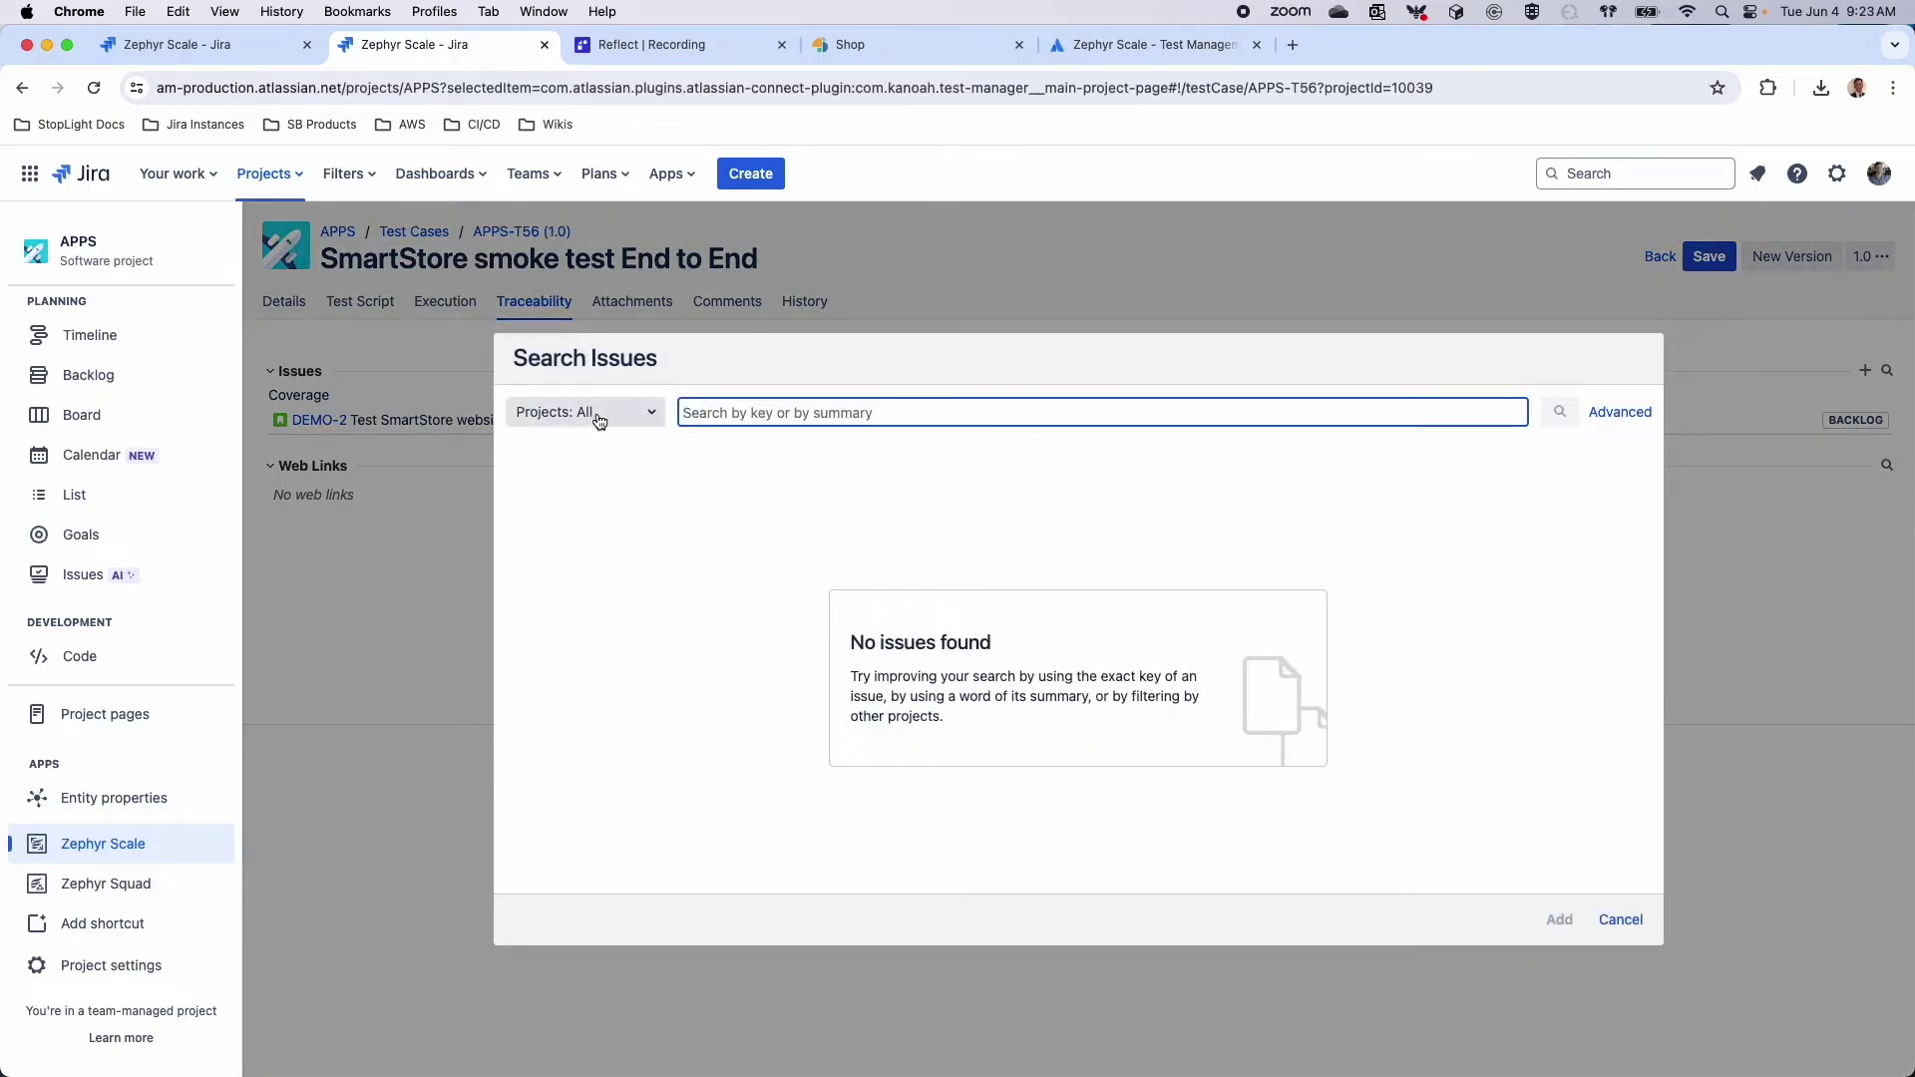
type("smoke")
key("Return")
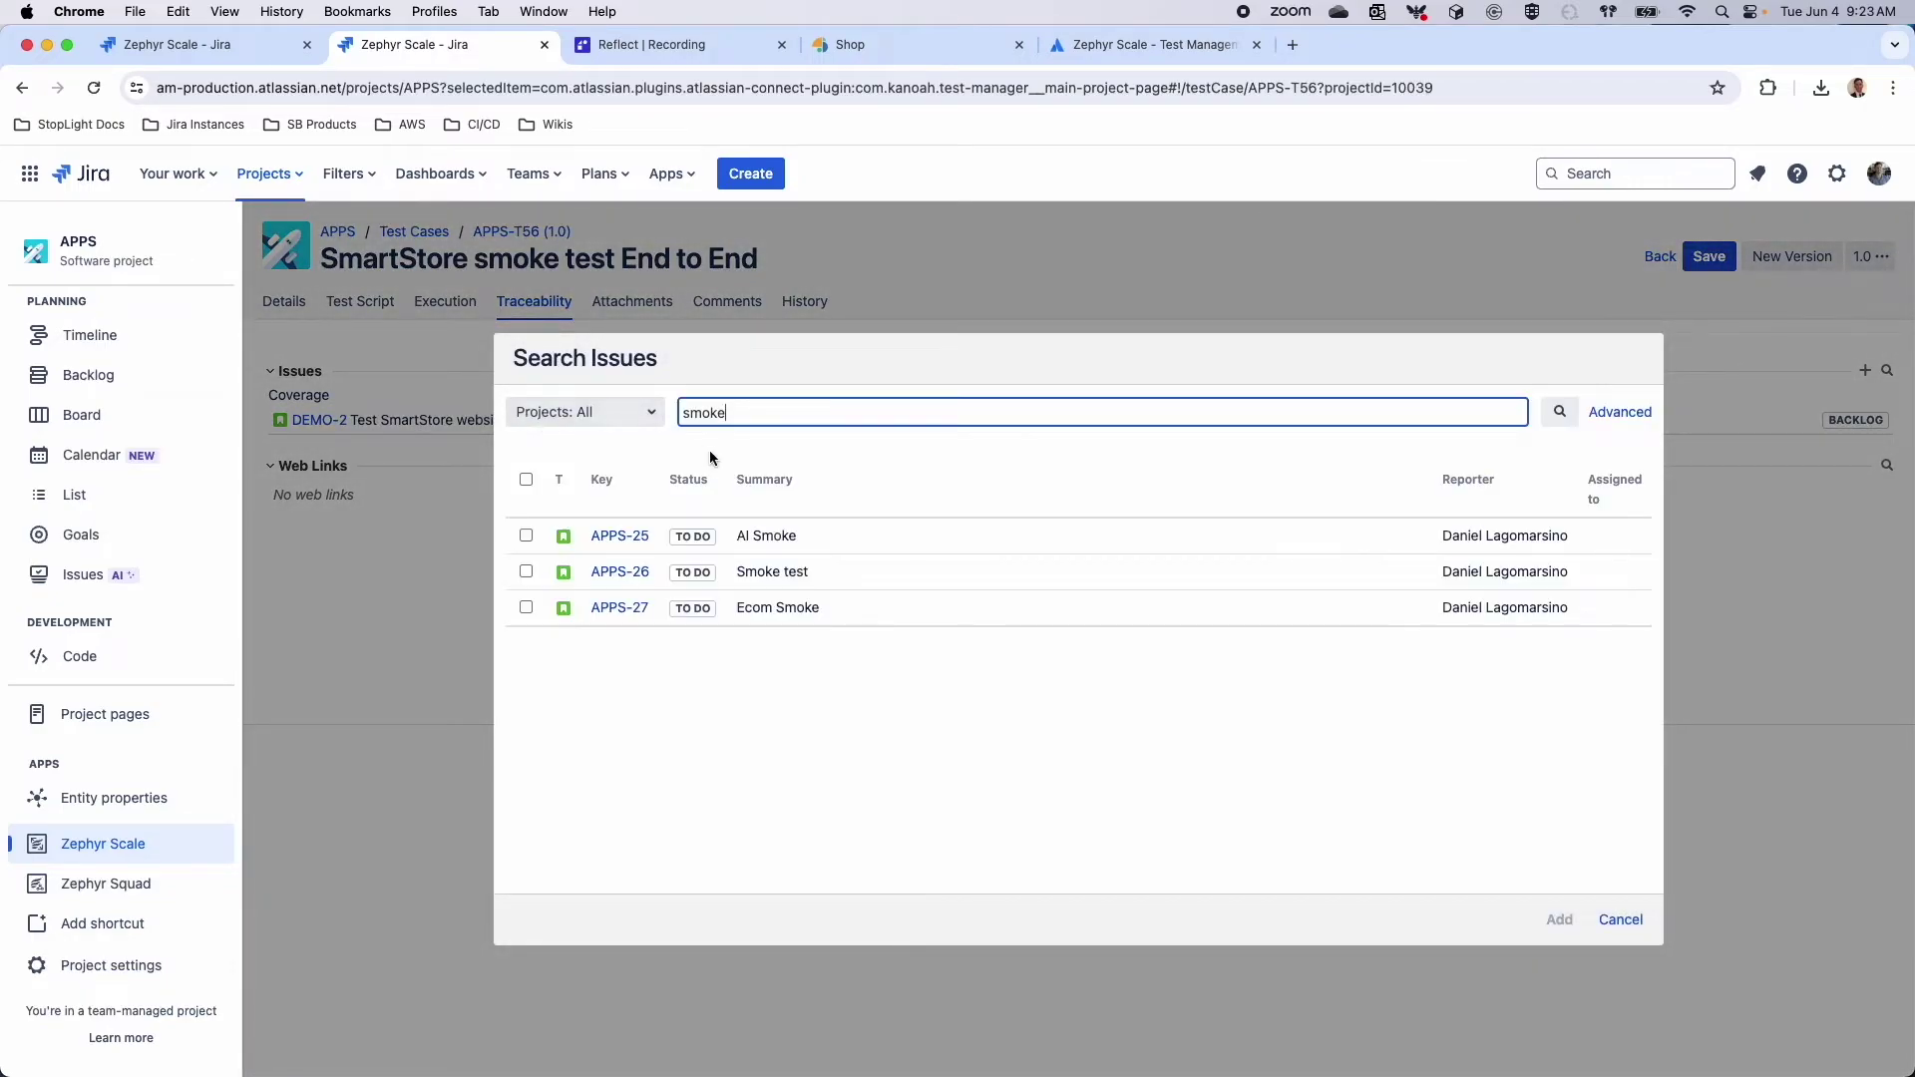
left_click(526, 536)
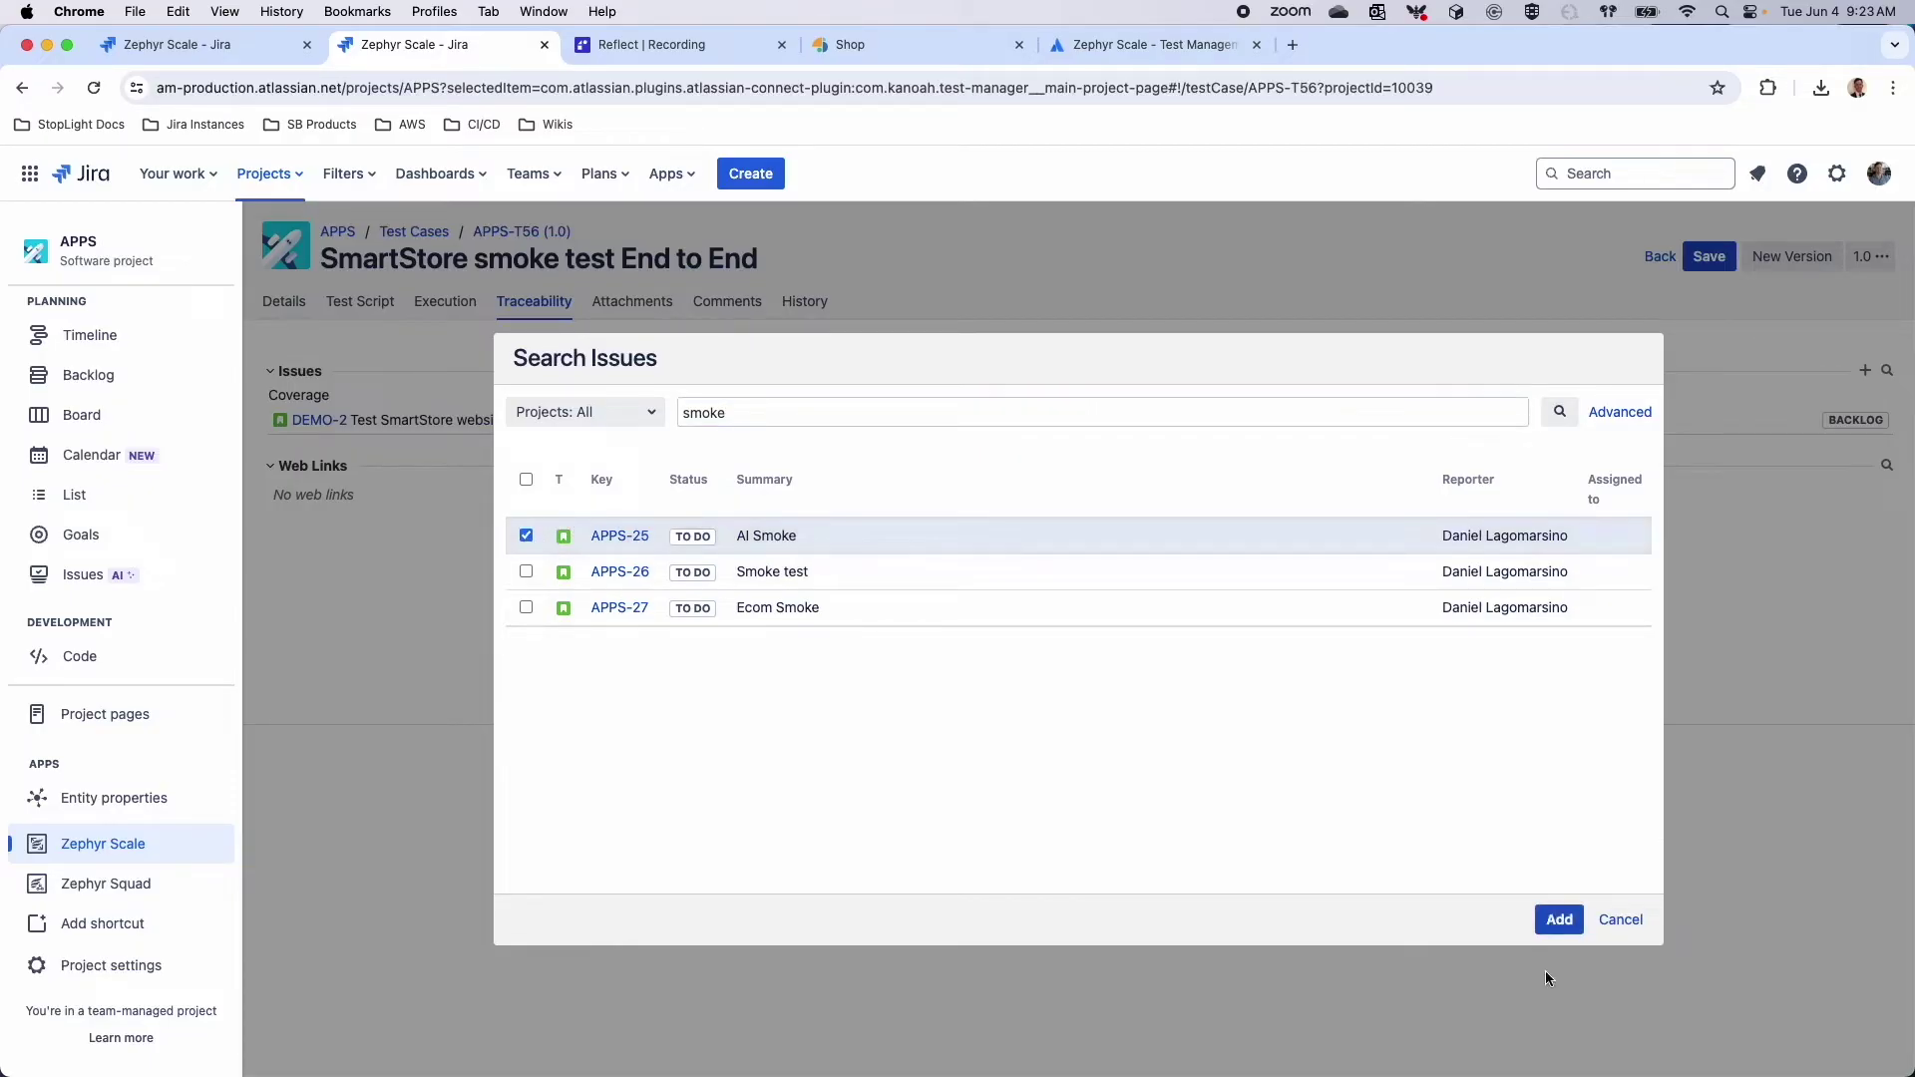
left_click(1559, 919)
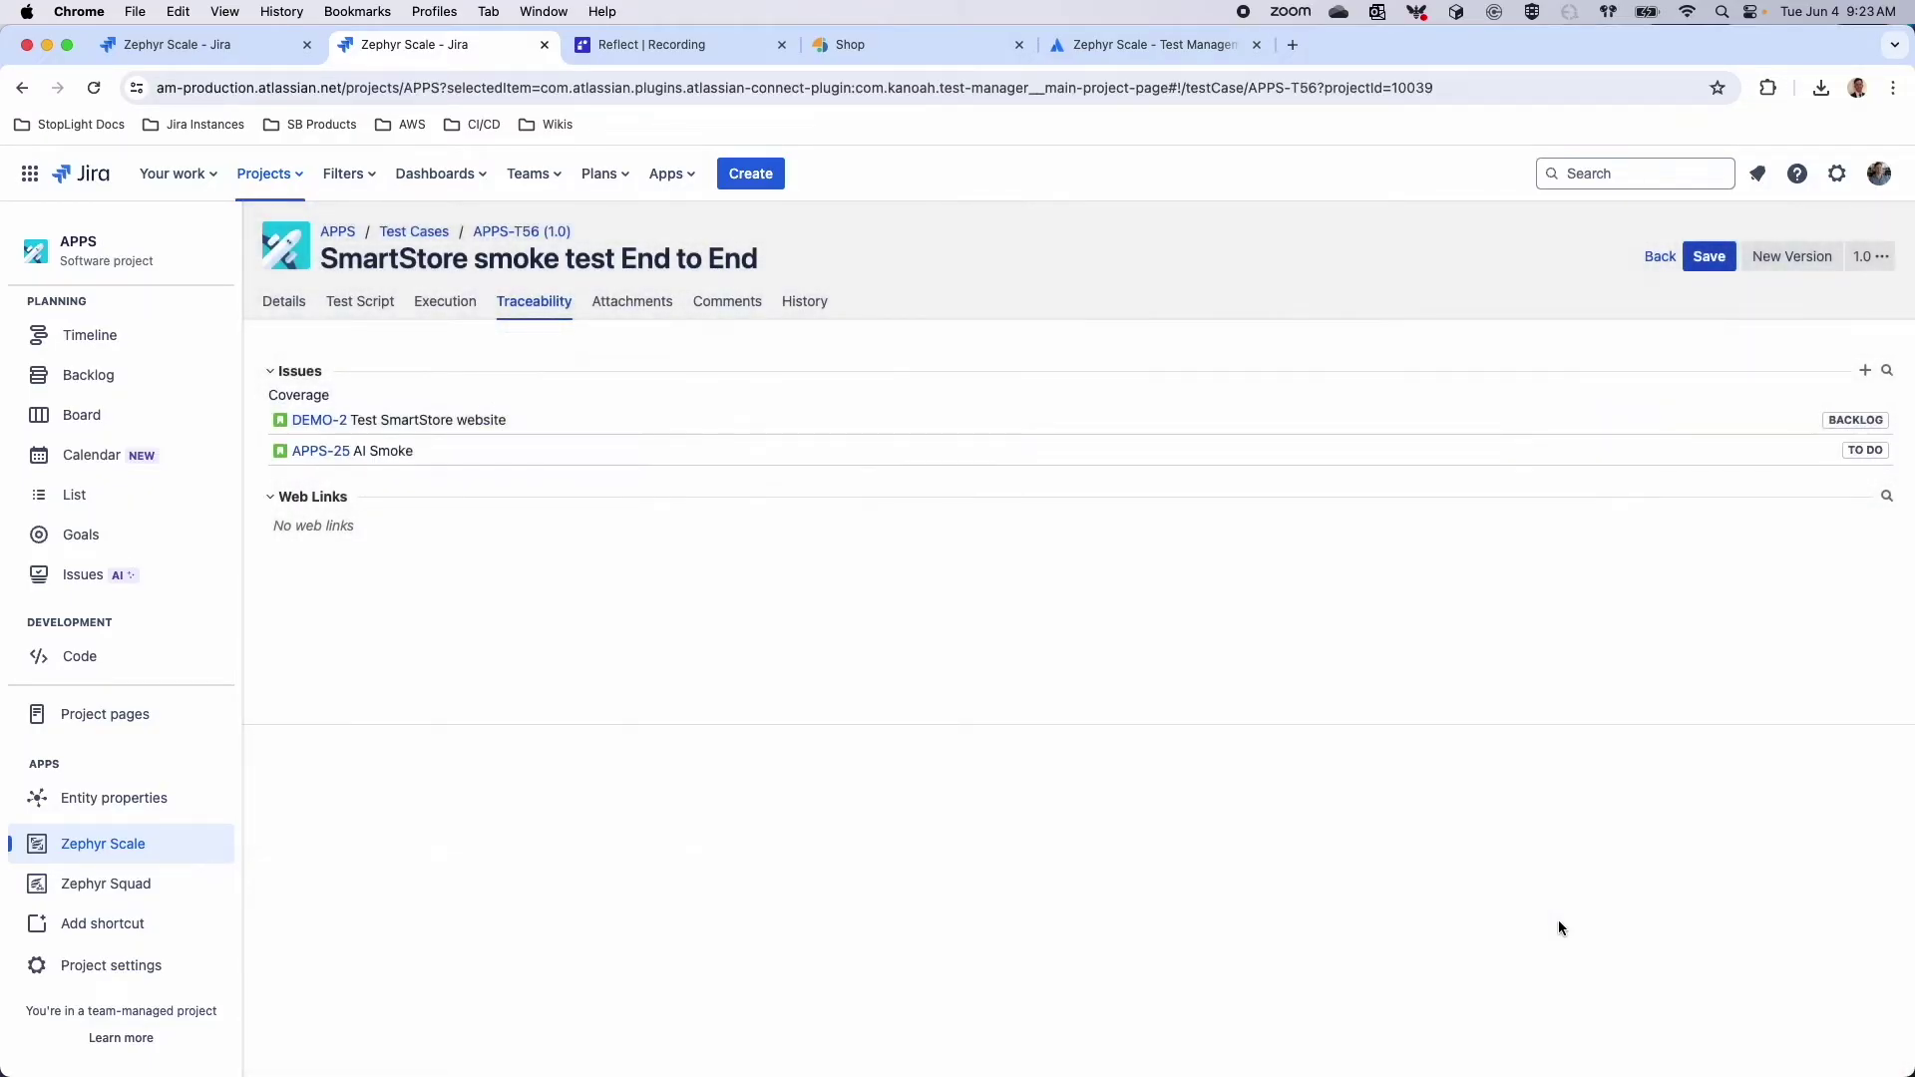
left_click(1708, 258)
left_click(82, 415)
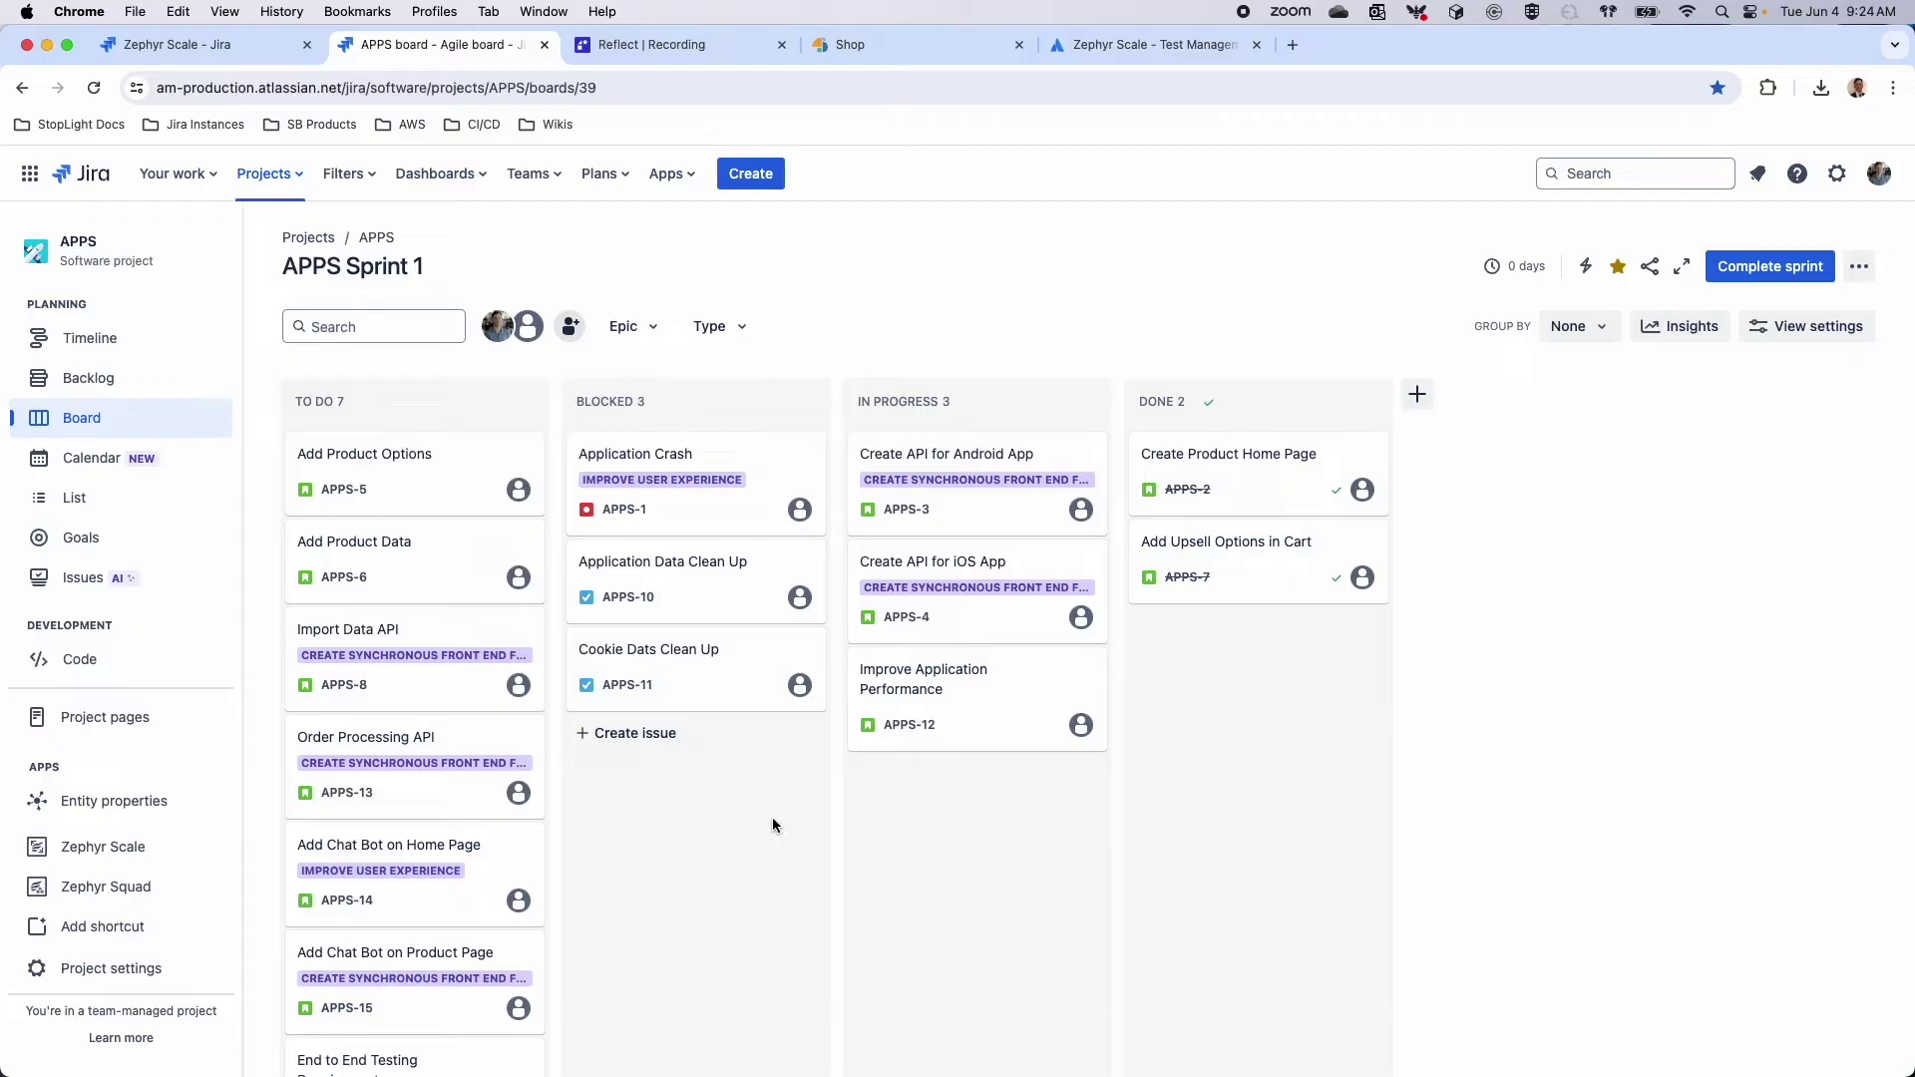
Glance at the Improve Application Performance issue, then open APPS-6 'Add Product Data' from the board
left_click(1018, 684)
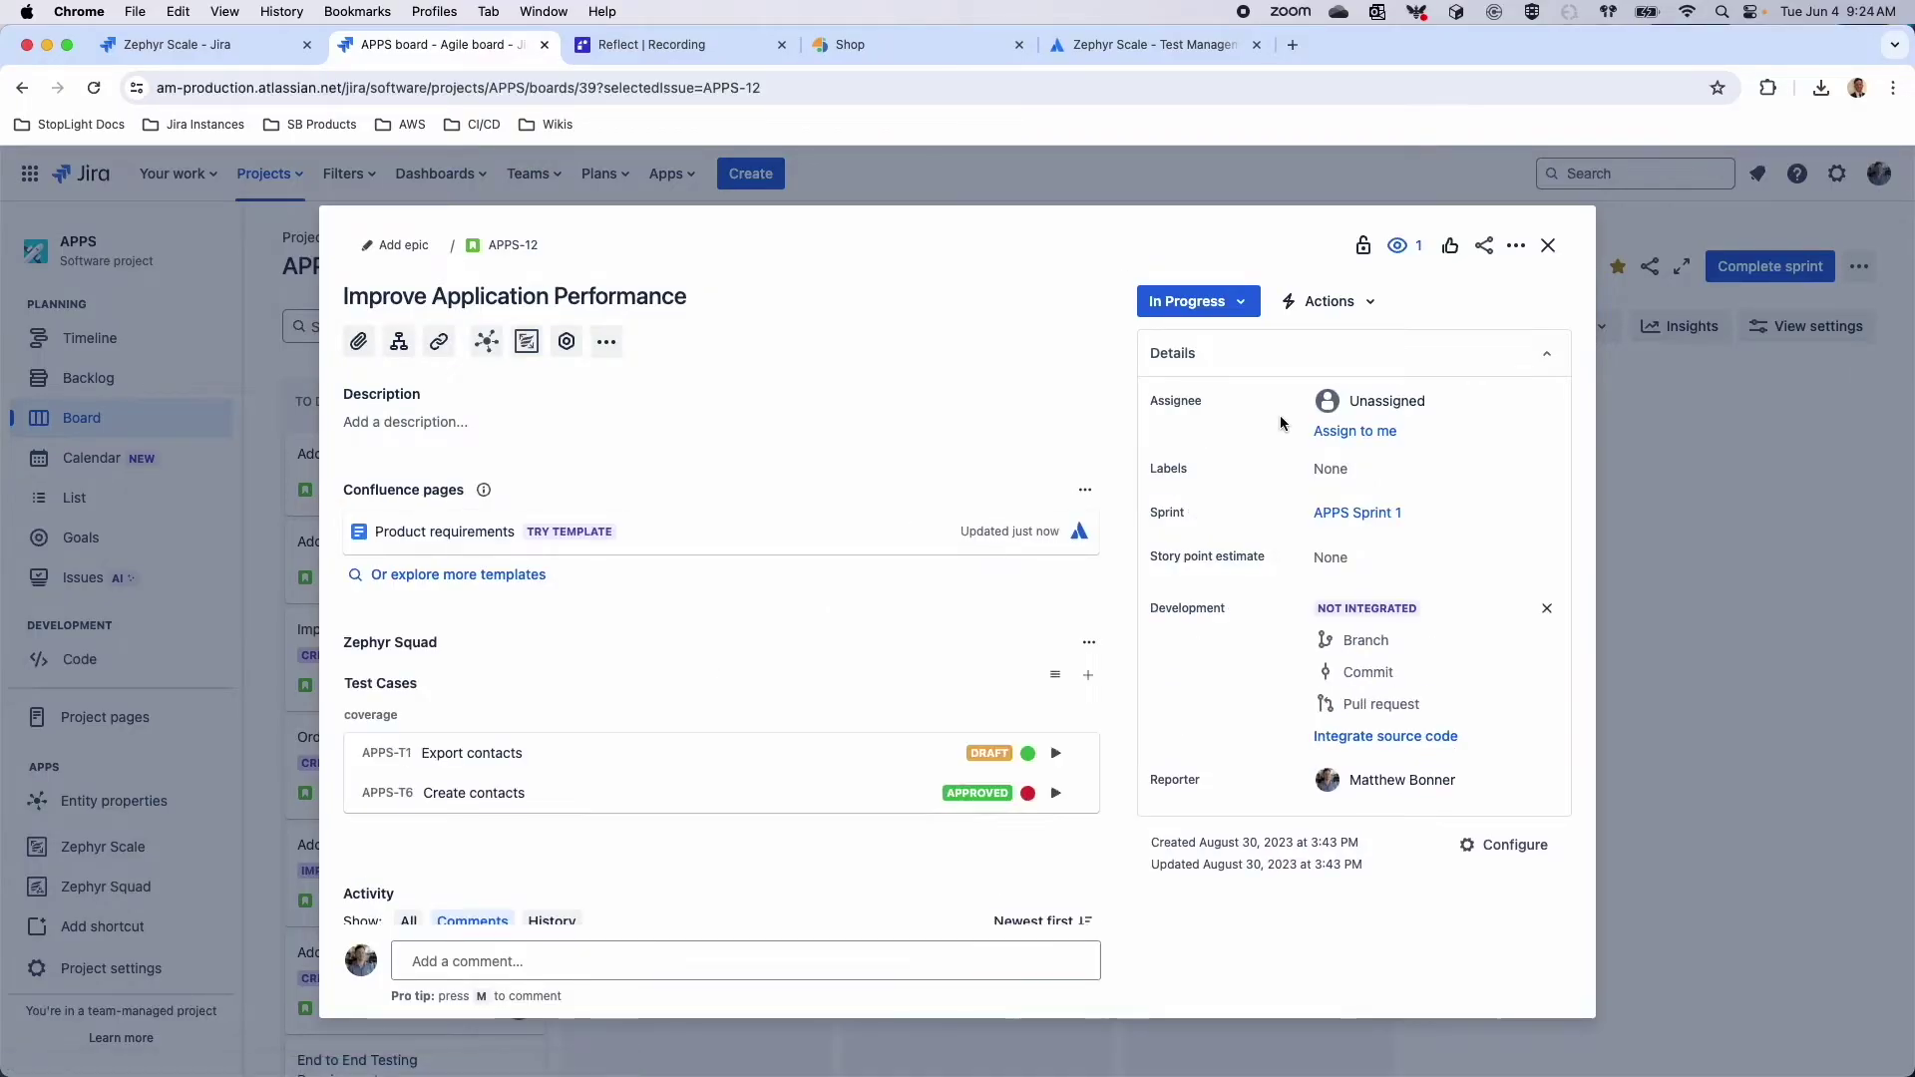
scroll(714, 712, "down", 1)
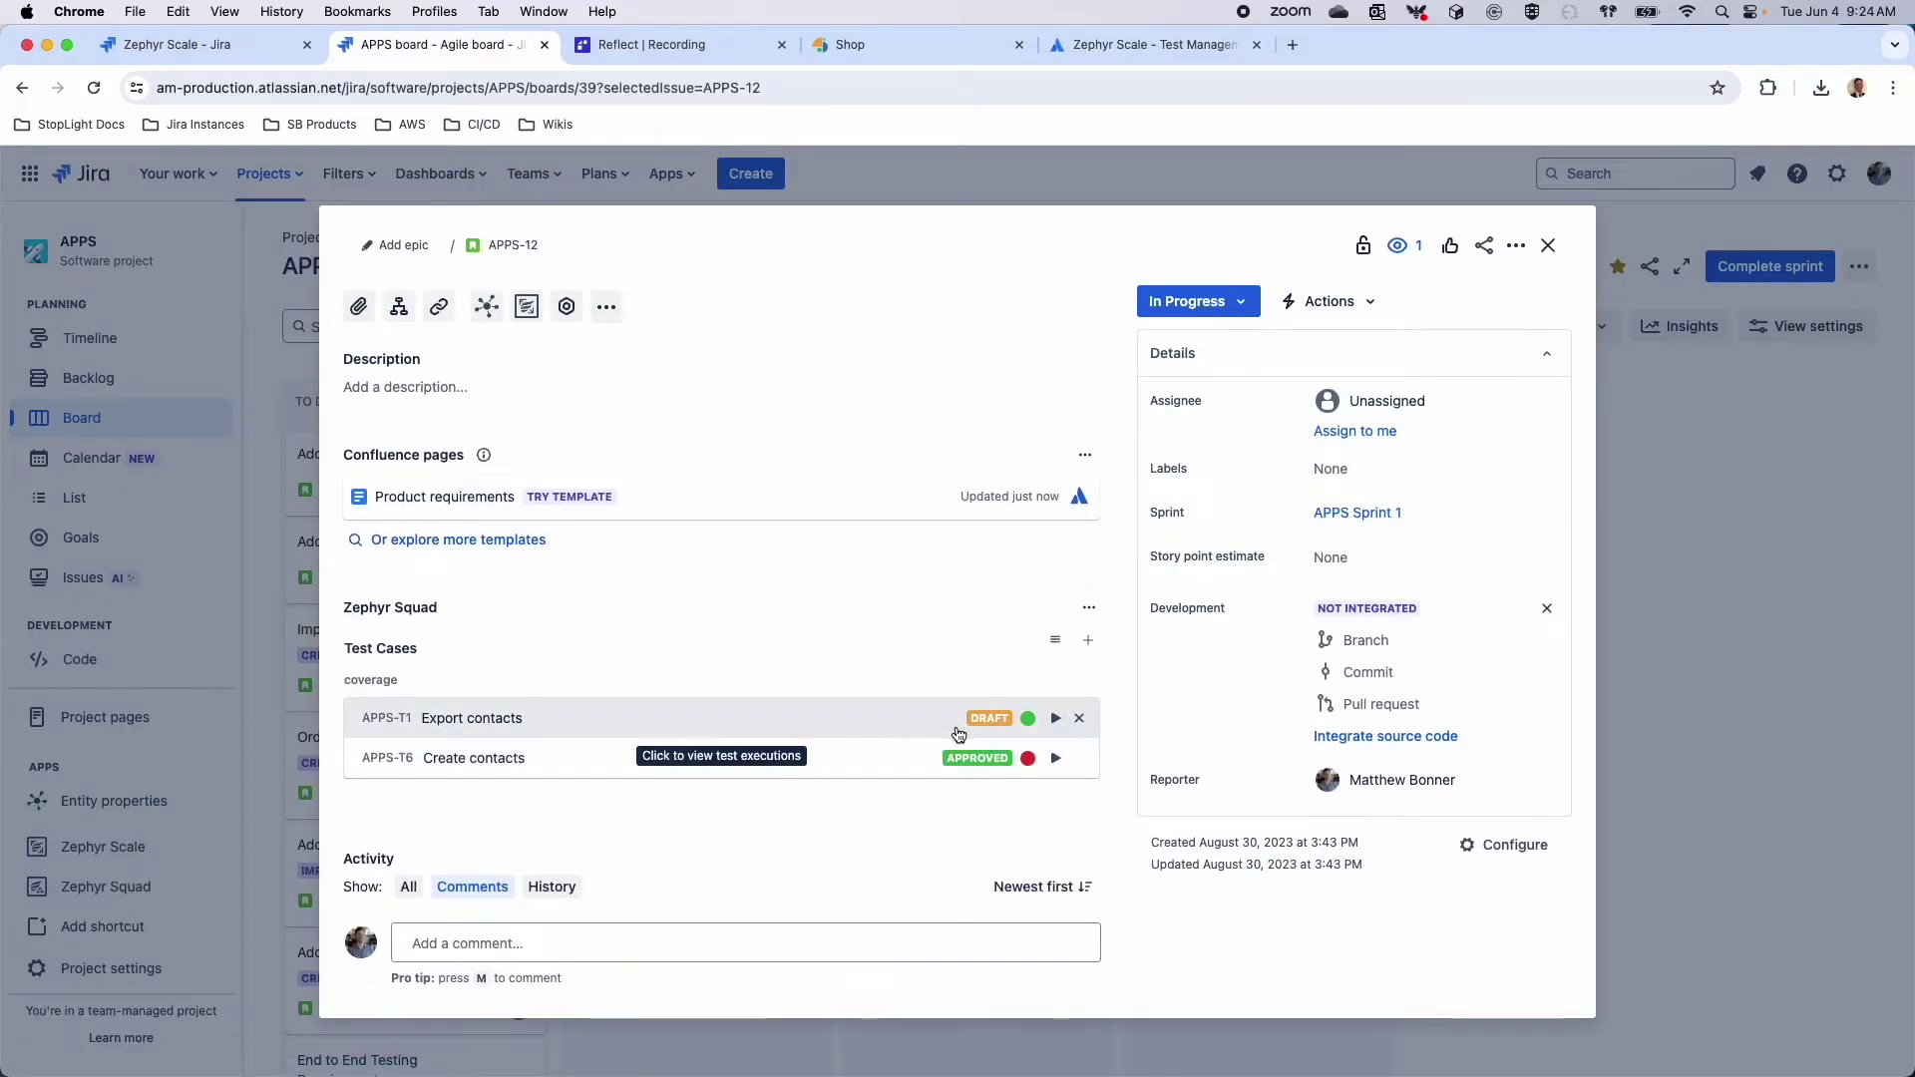
left_click(1548, 246)
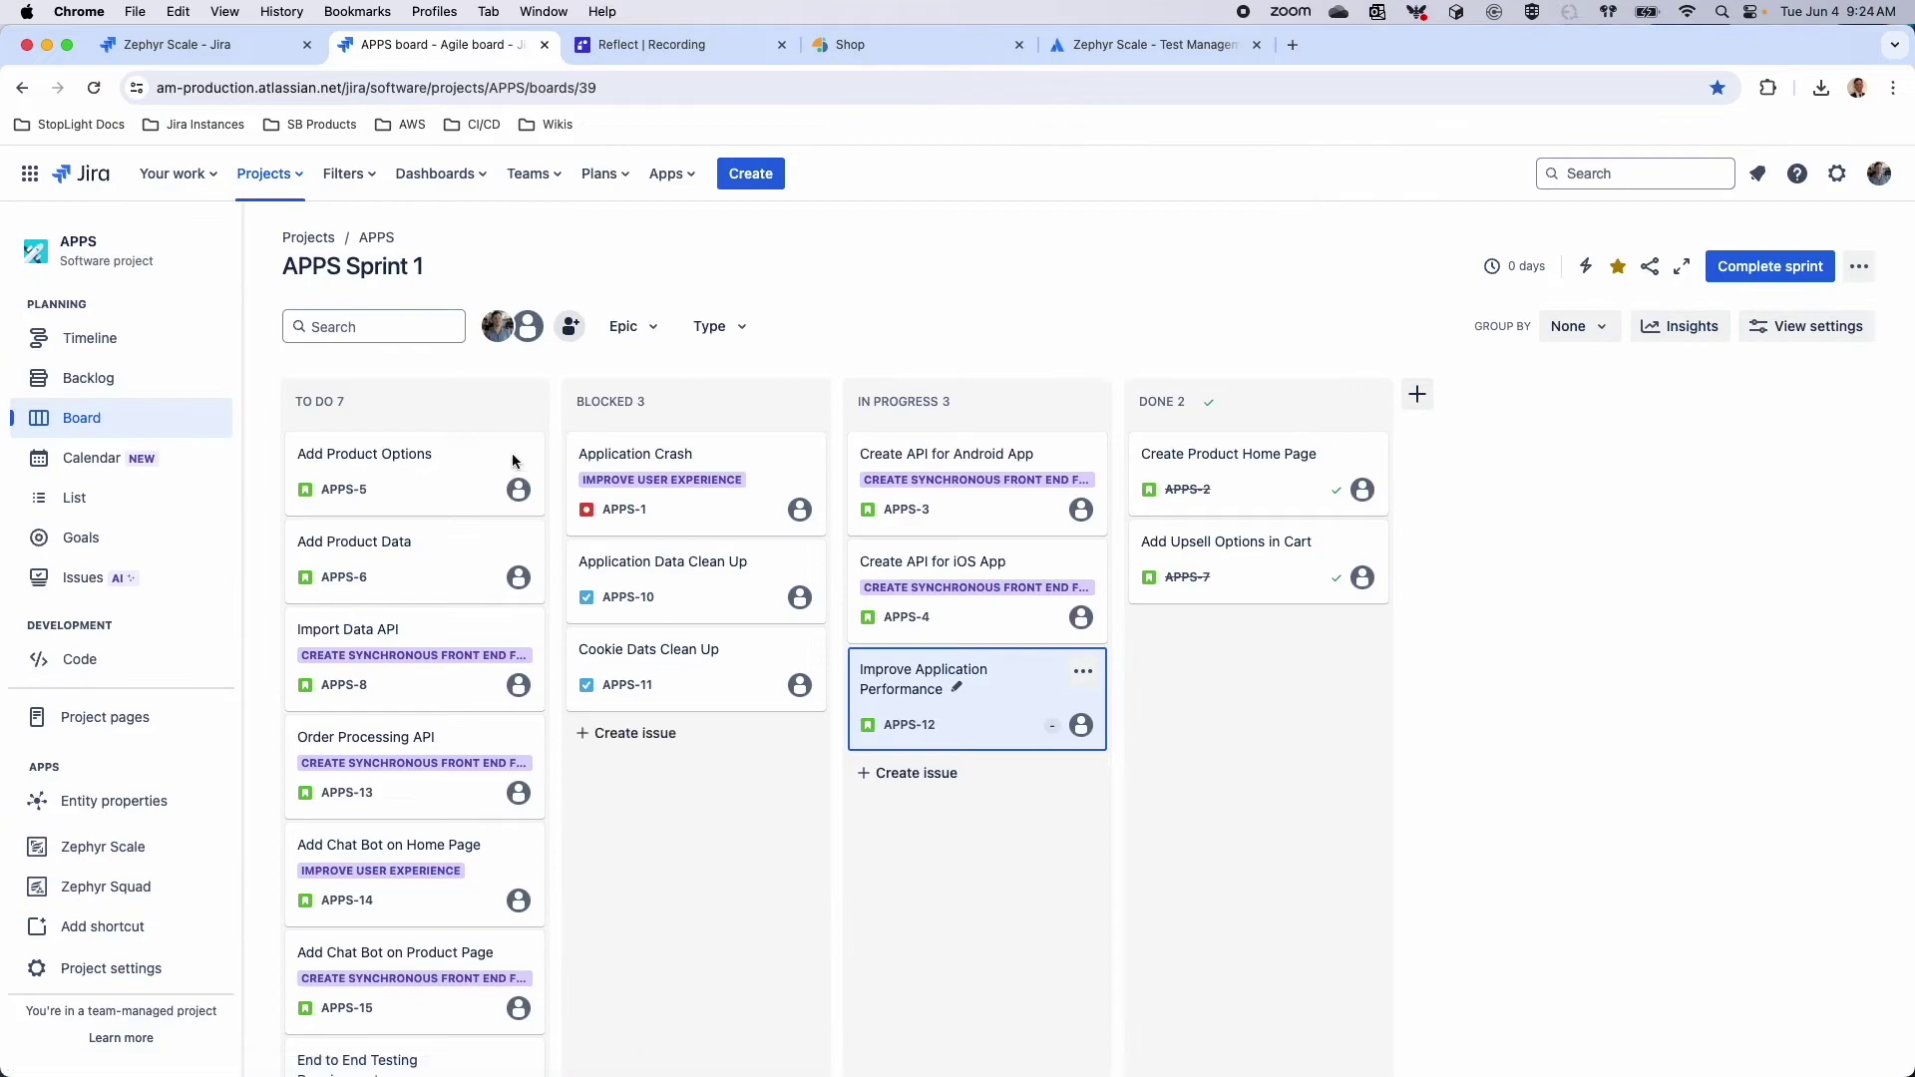
left_click(423, 580)
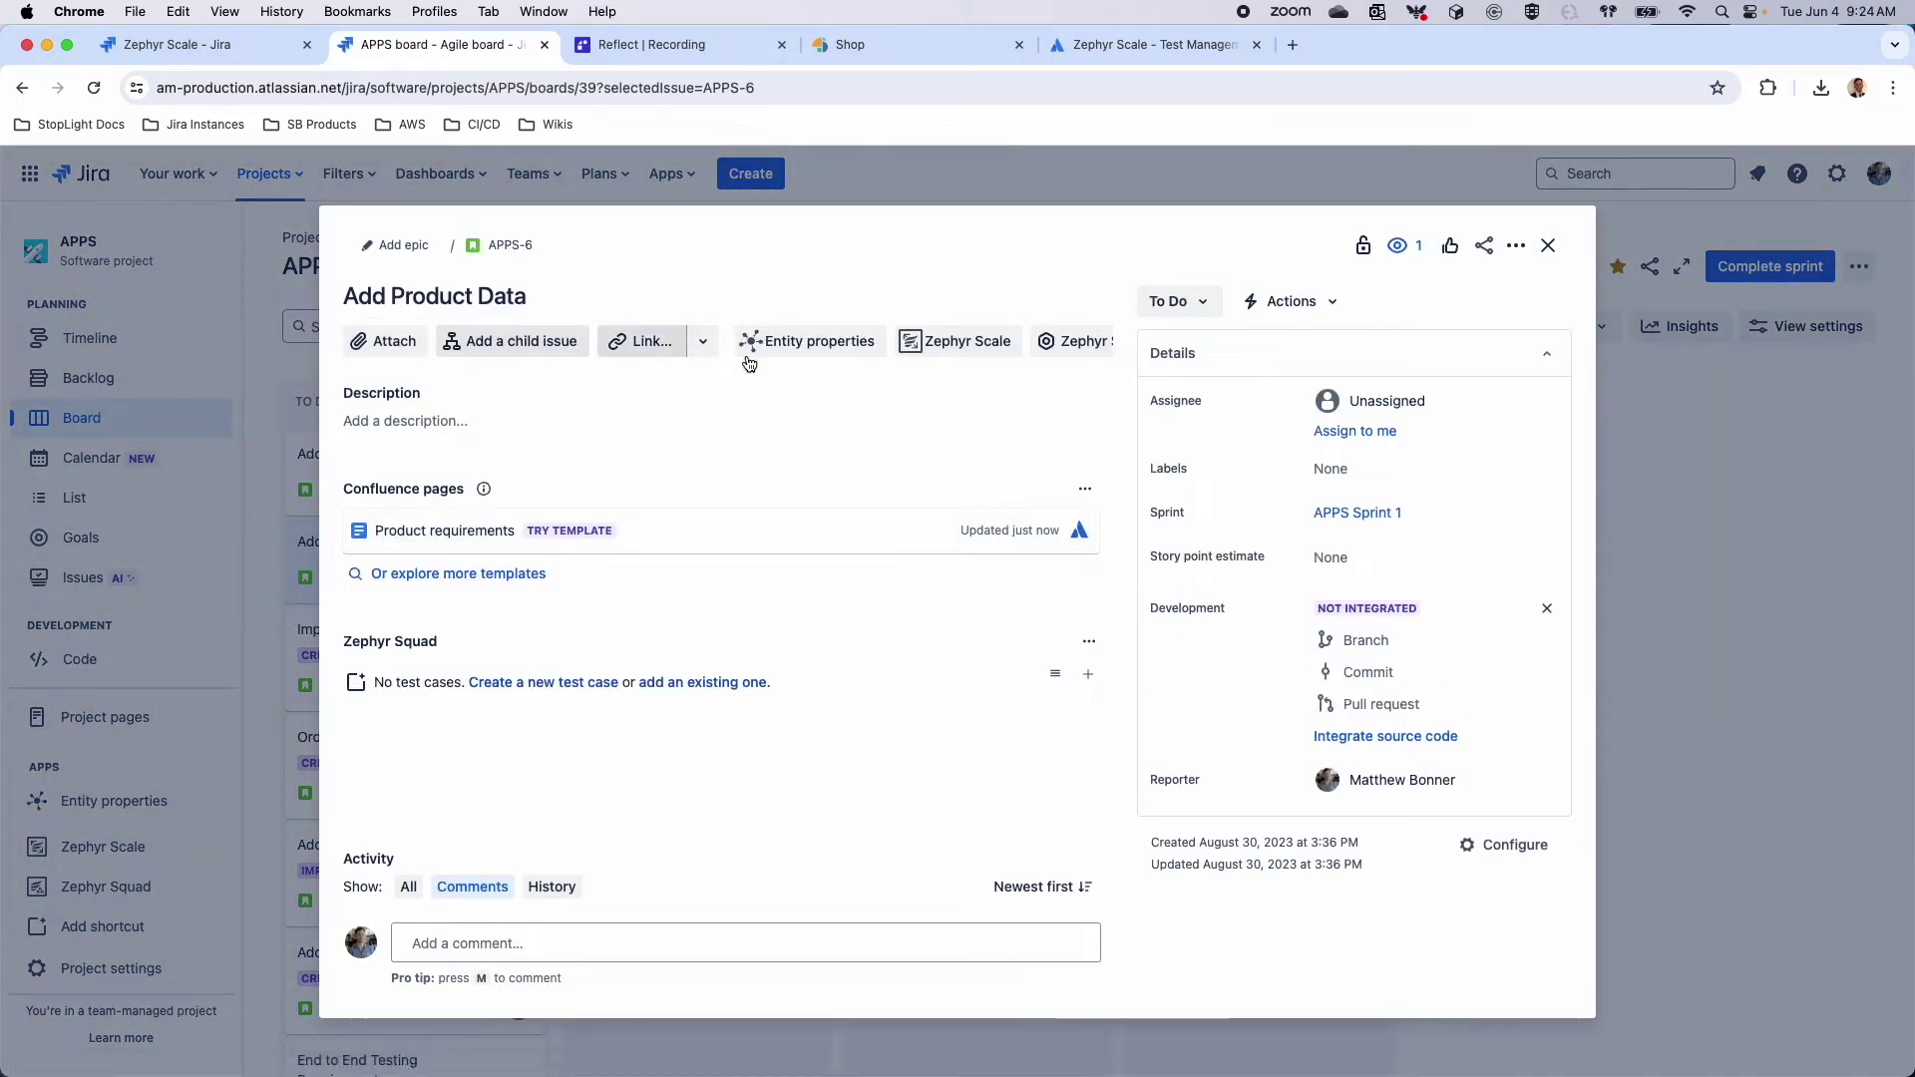
Start a new Zephyr Scale test case from APPS-6's tests section
left_click(968, 341)
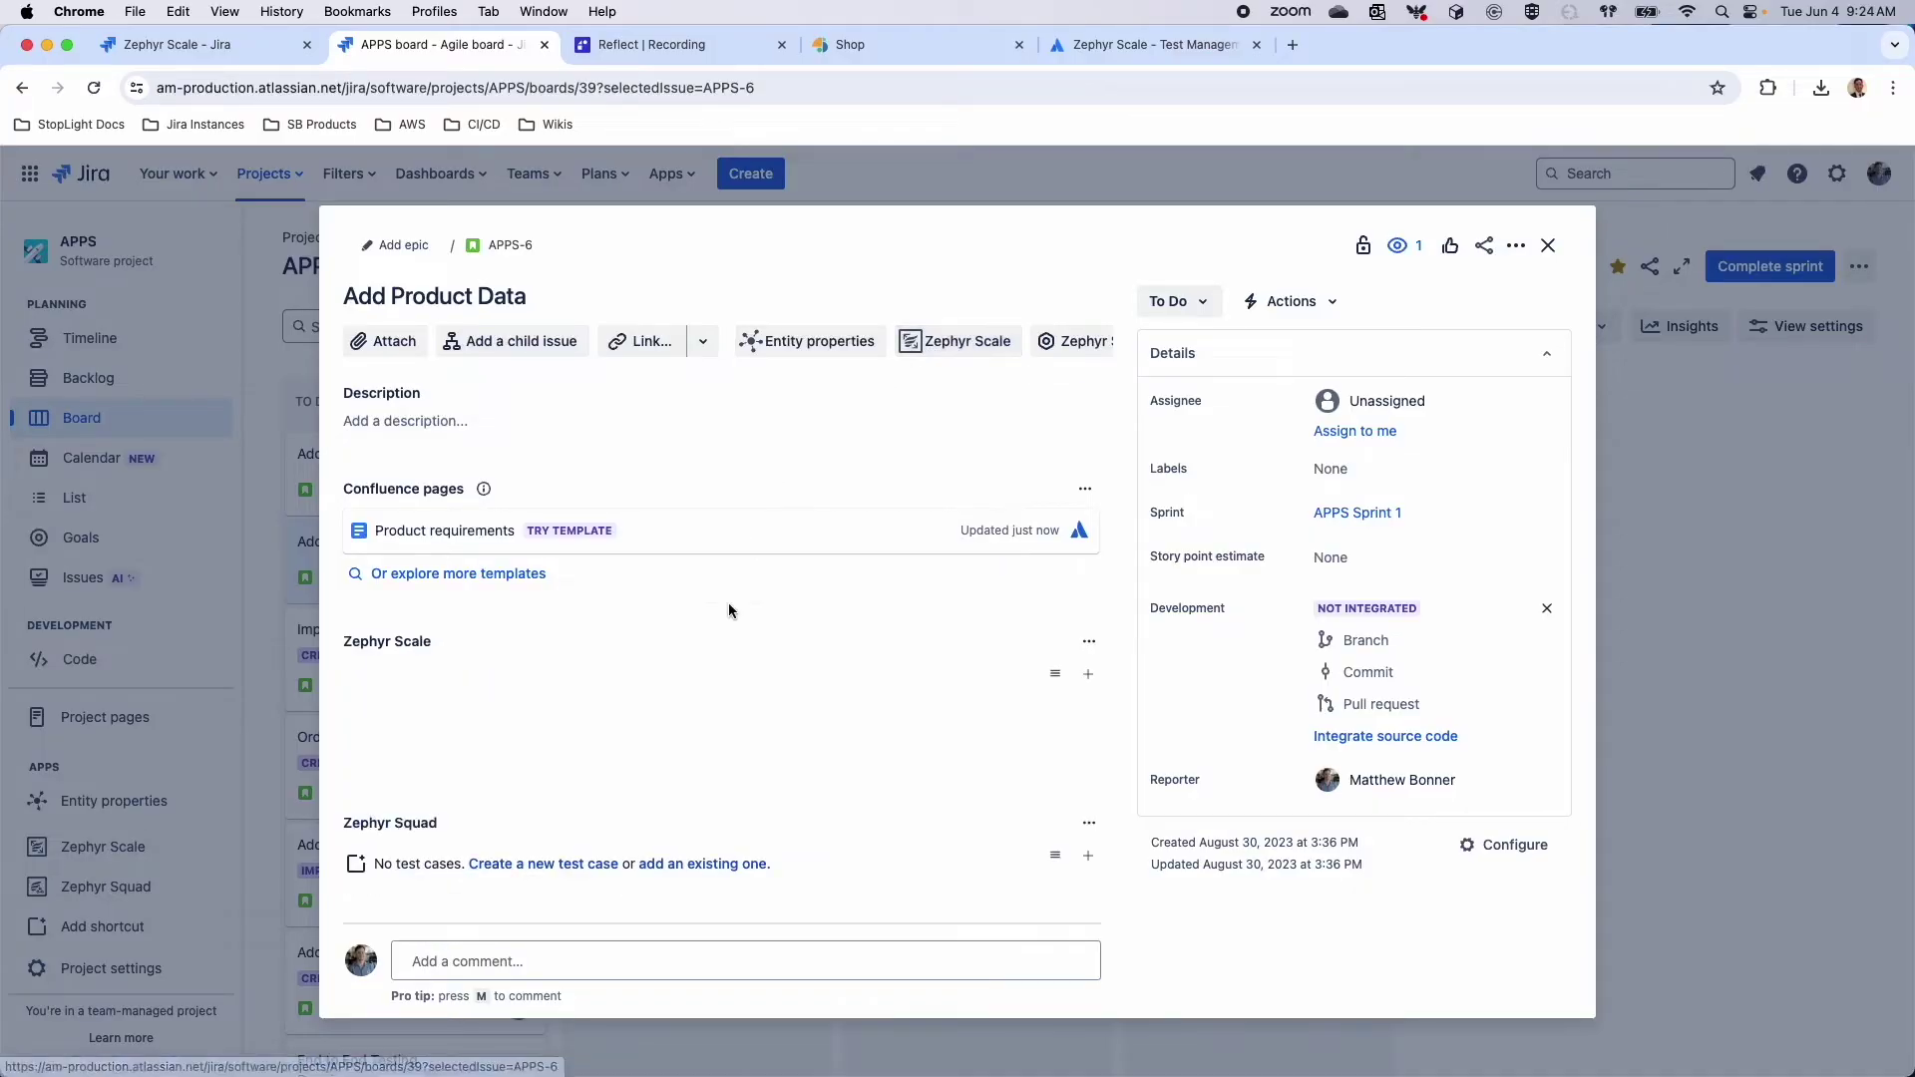
left_click(1049, 681)
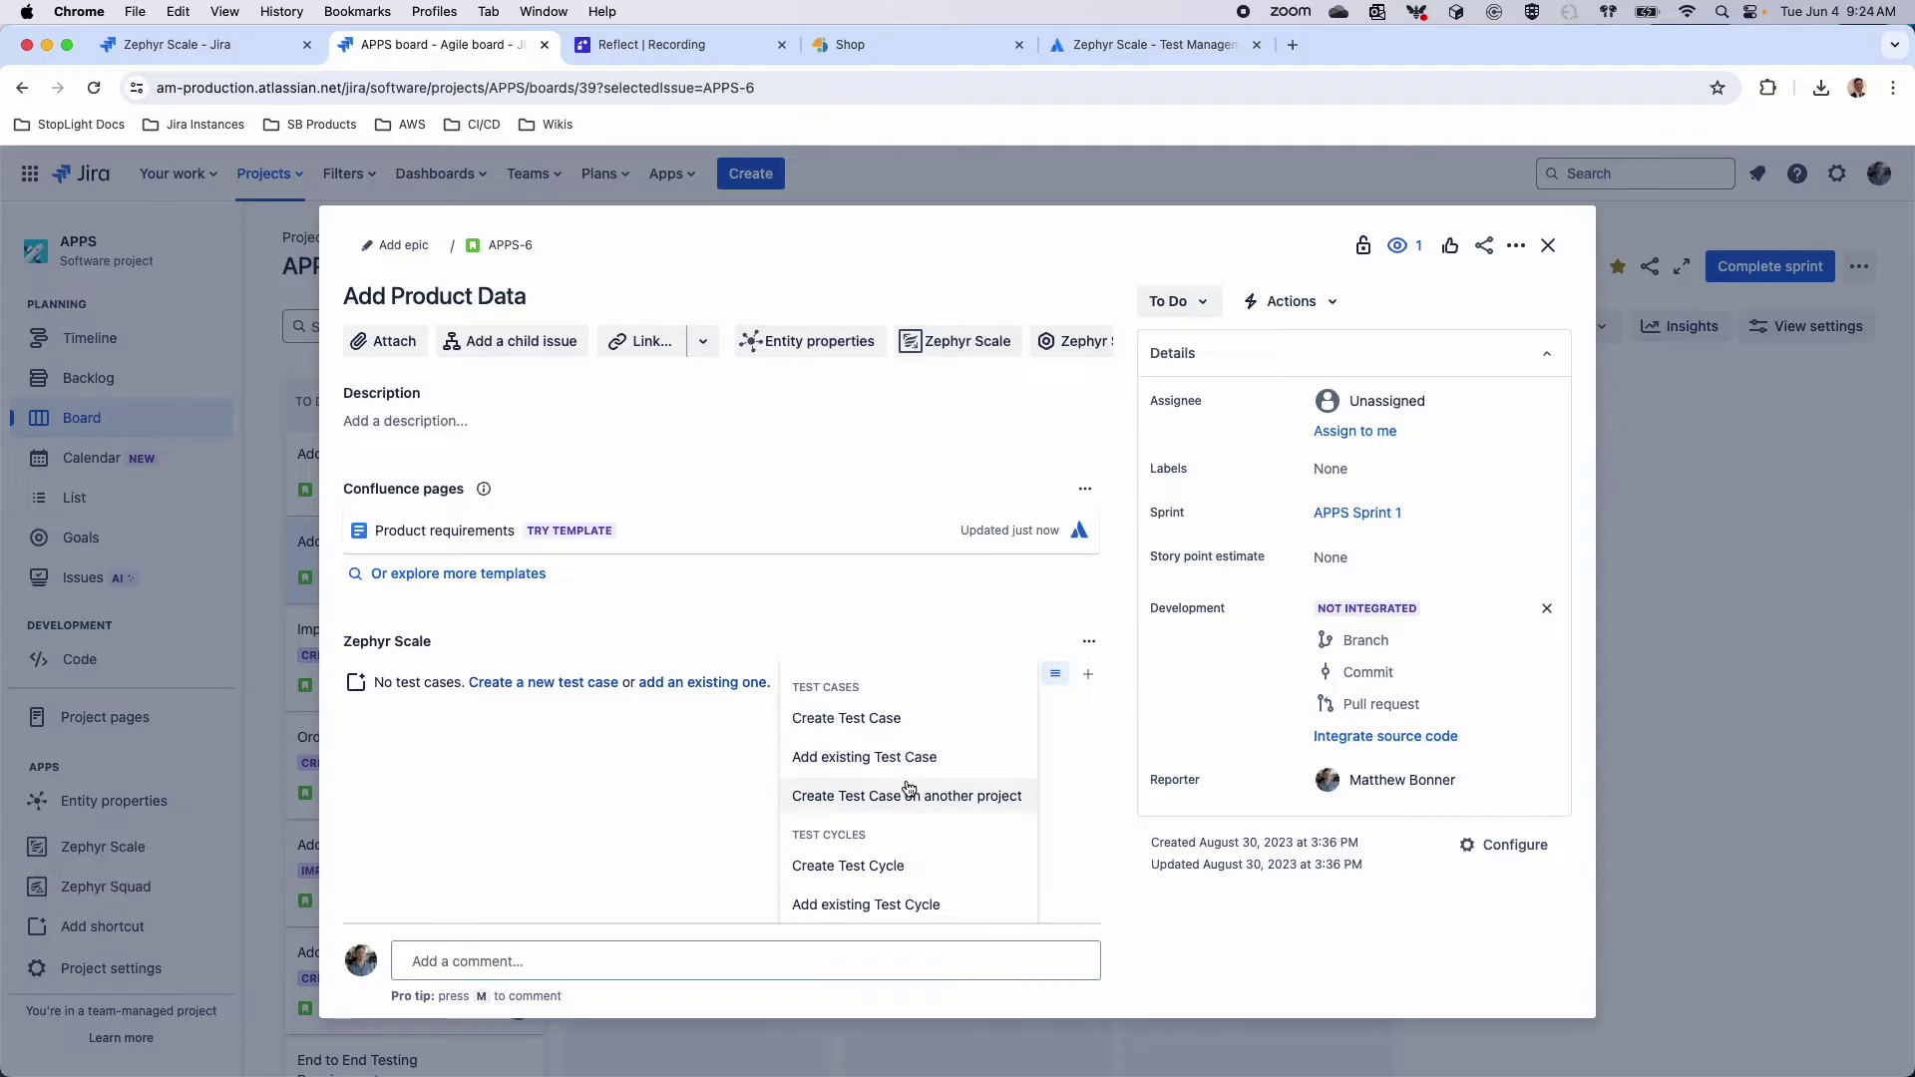
scroll(897, 768, "down", 1)
scroll(915, 743, "down", 2)
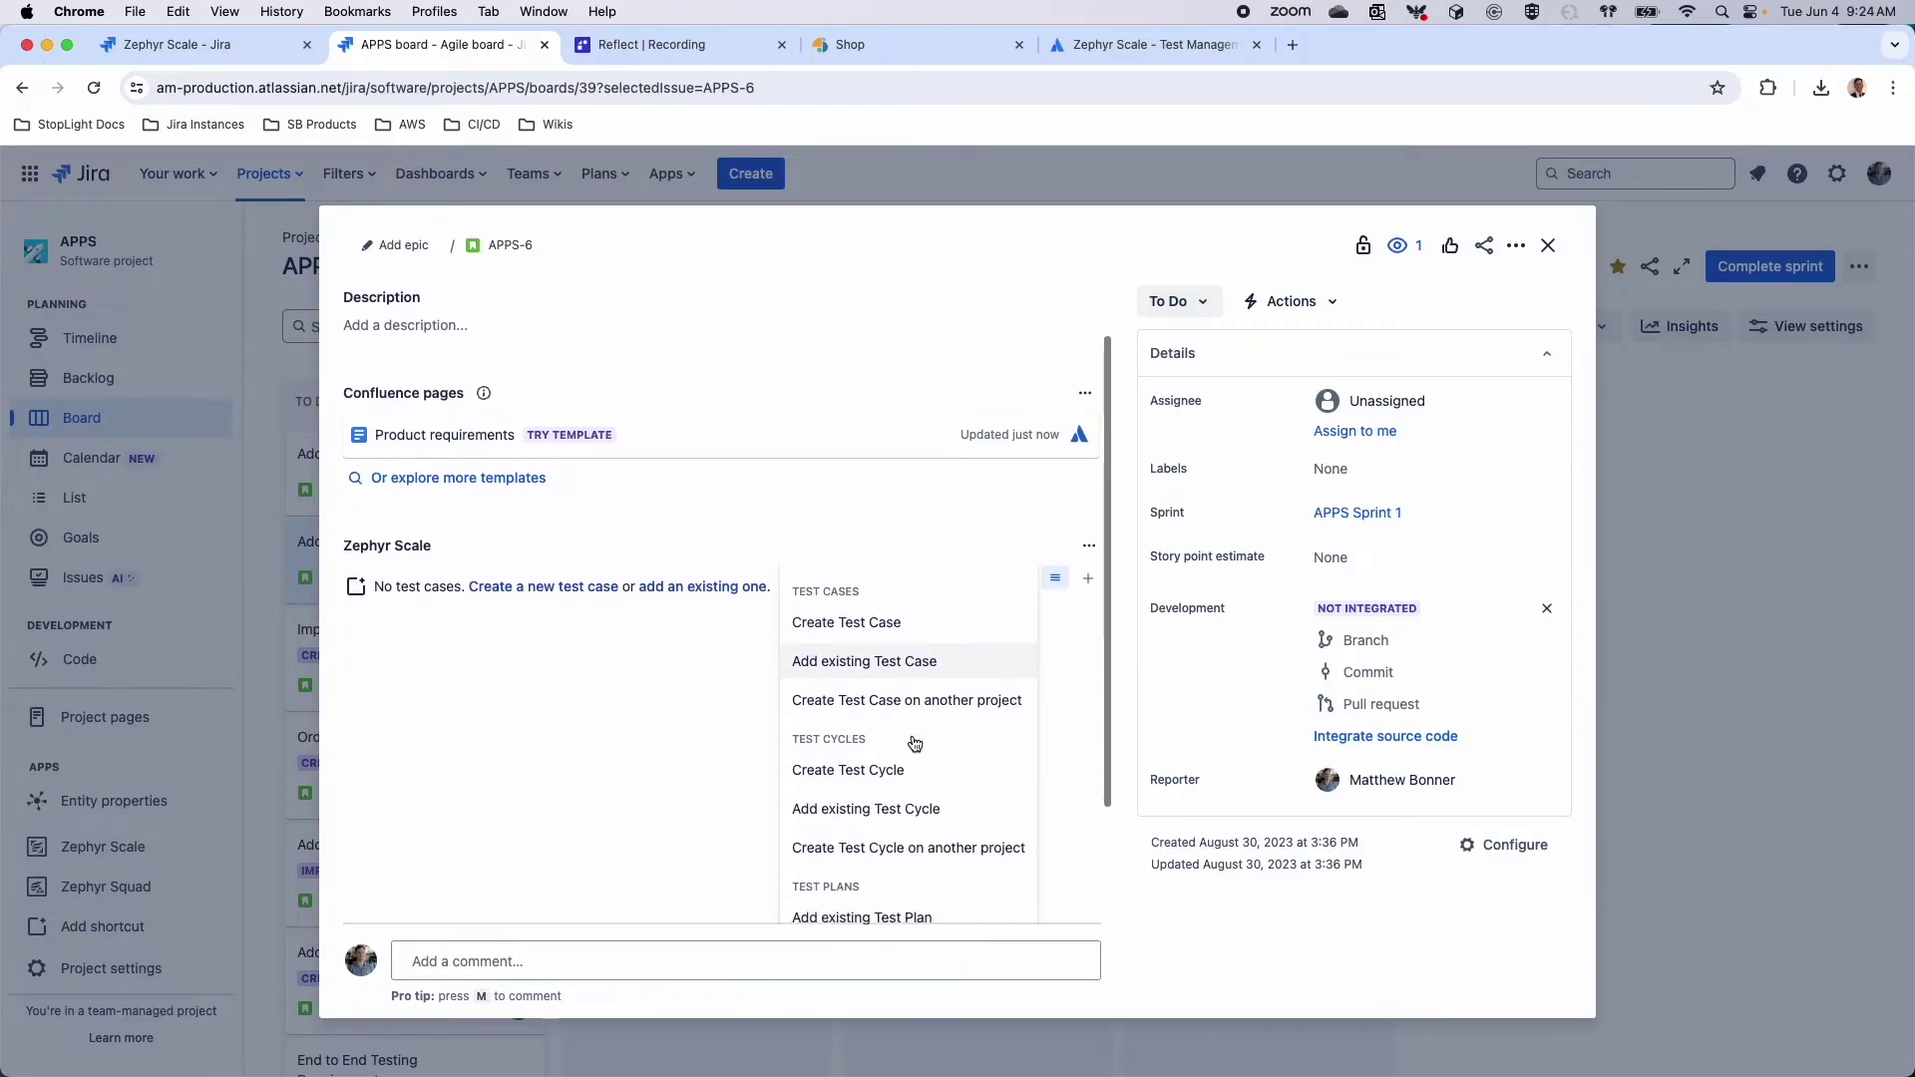
scroll(915, 743, "up", 2)
left_click(919, 687)
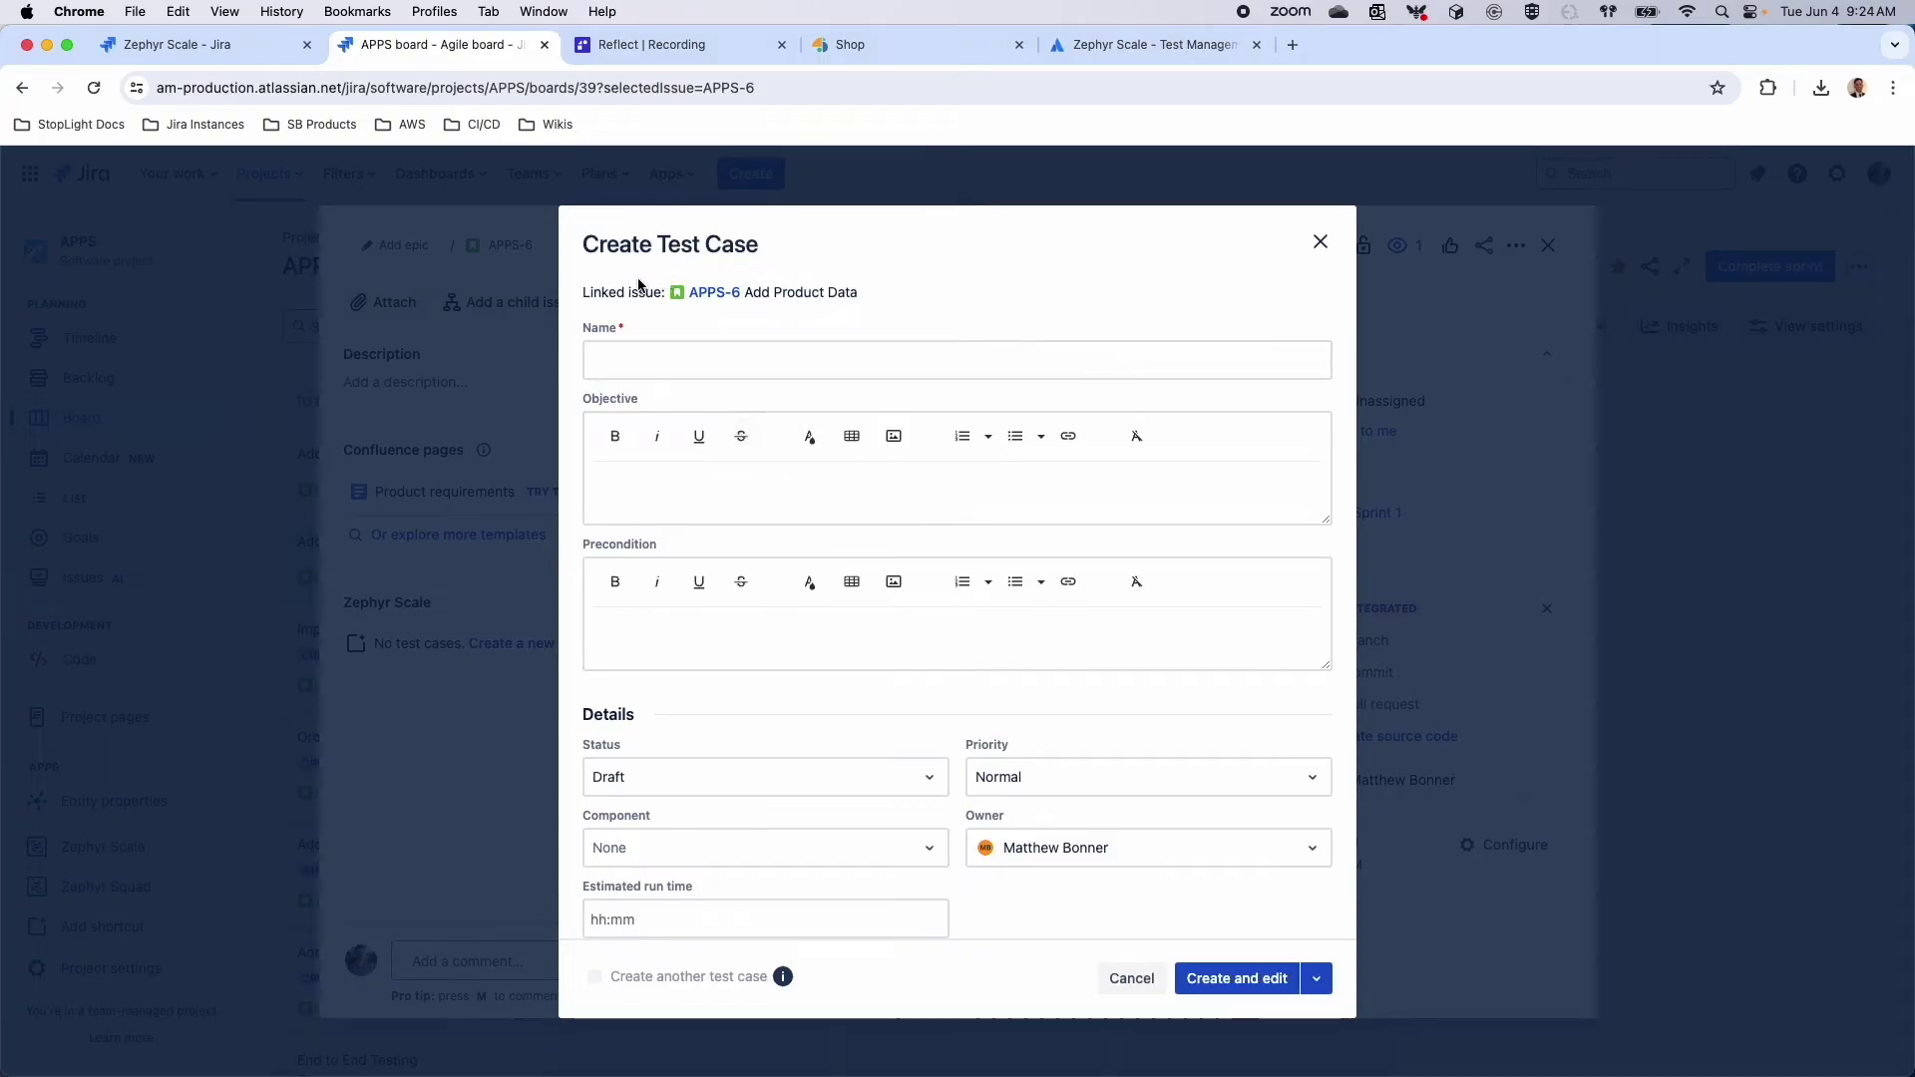
Name the test case 'Issue Link test' and create it for editing
triple_click(752, 309)
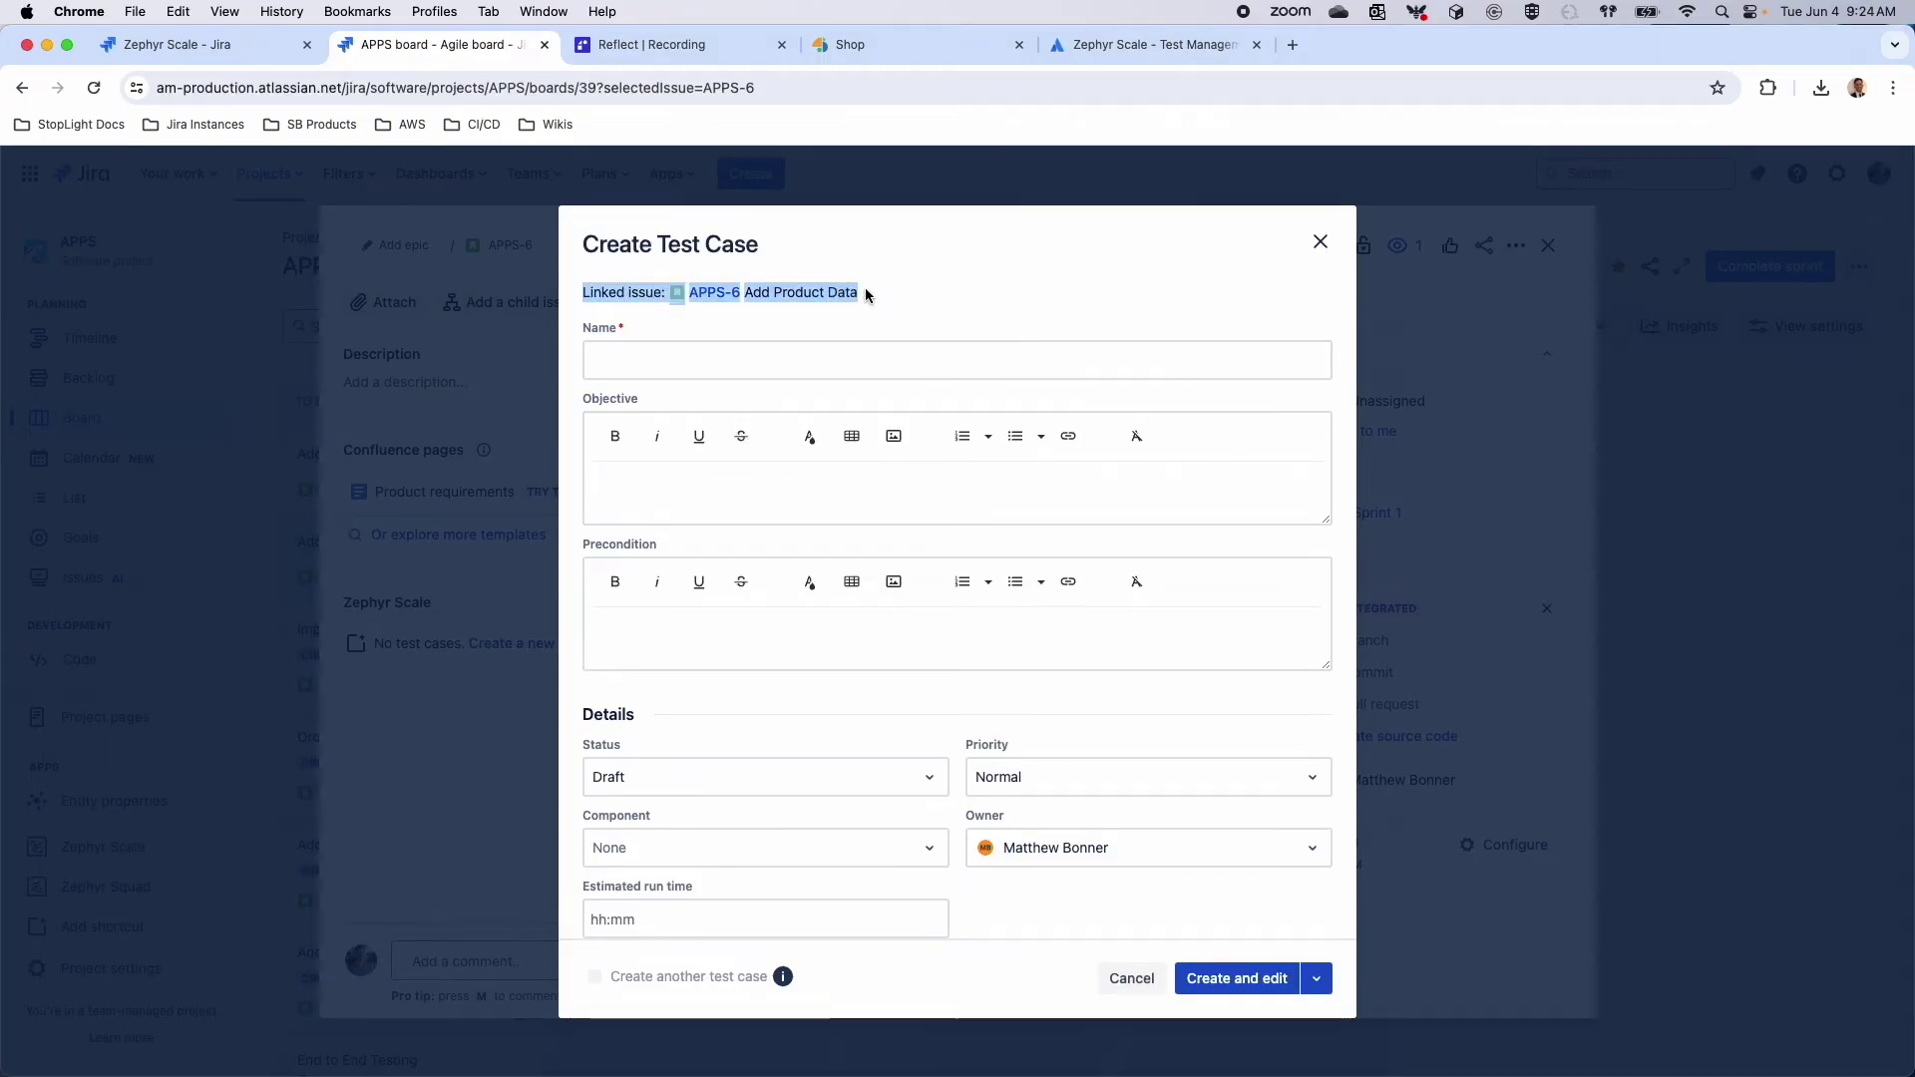
left_click(757, 350)
type("Issue Link S")
key("BackSpace")
type("test")
left_click(1259, 987)
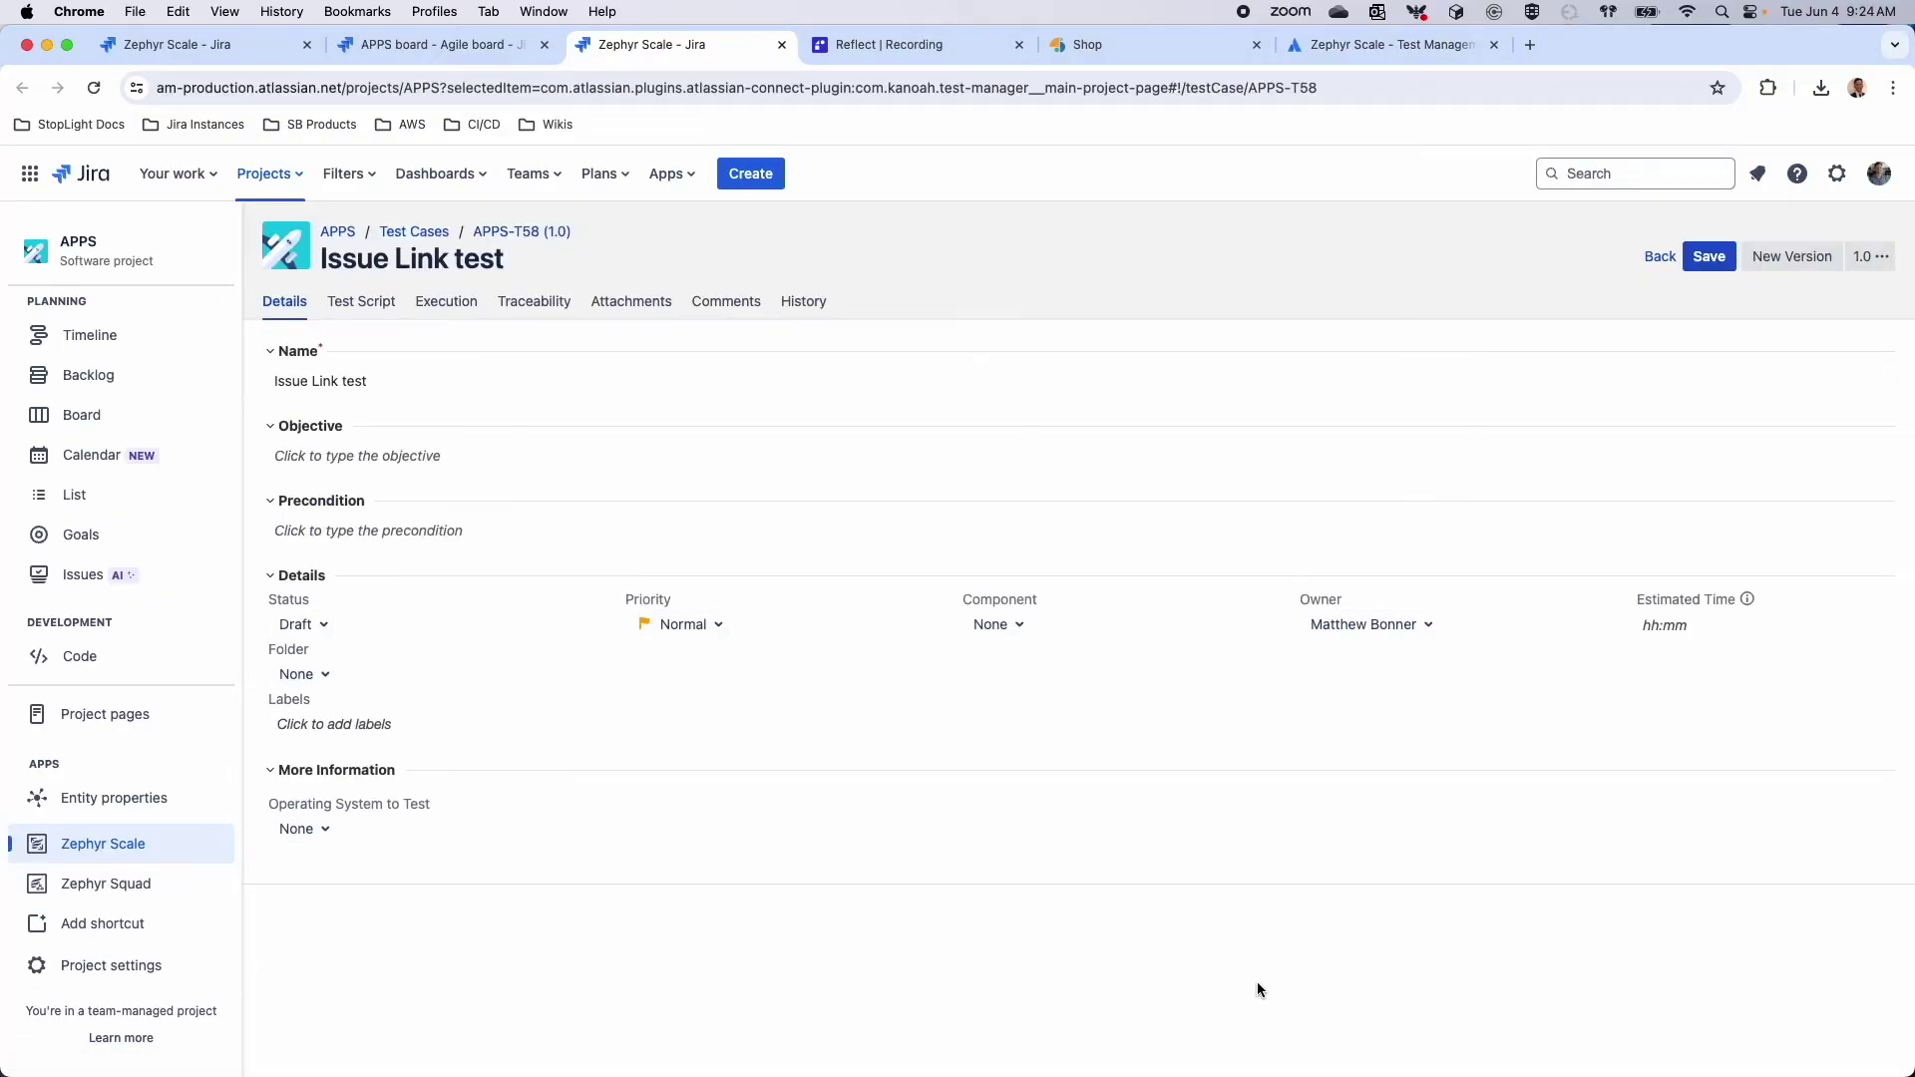
Check APPS-T58's Traceability, Attachments, Comments and History, save it, and return to Test Cases
left_click(535, 301)
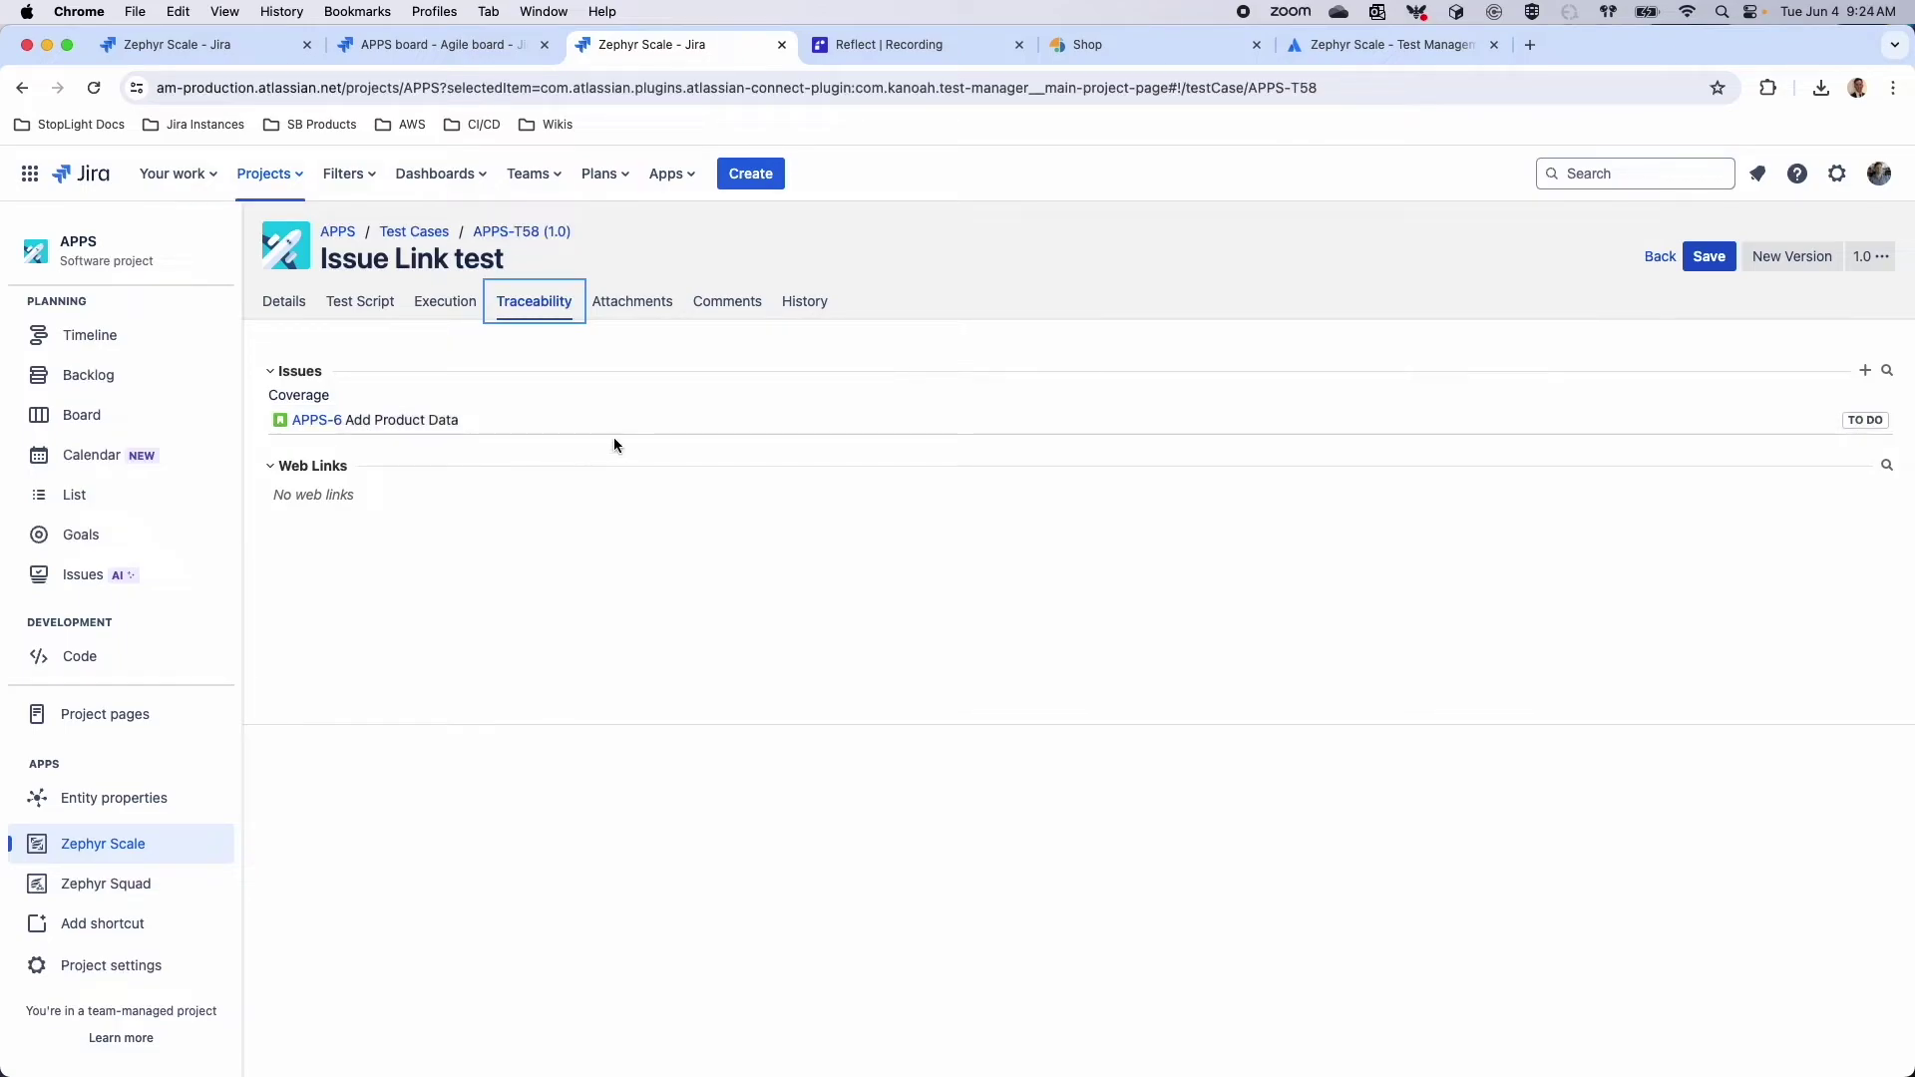
left_click(633, 302)
left_click(726, 301)
left_click(799, 302)
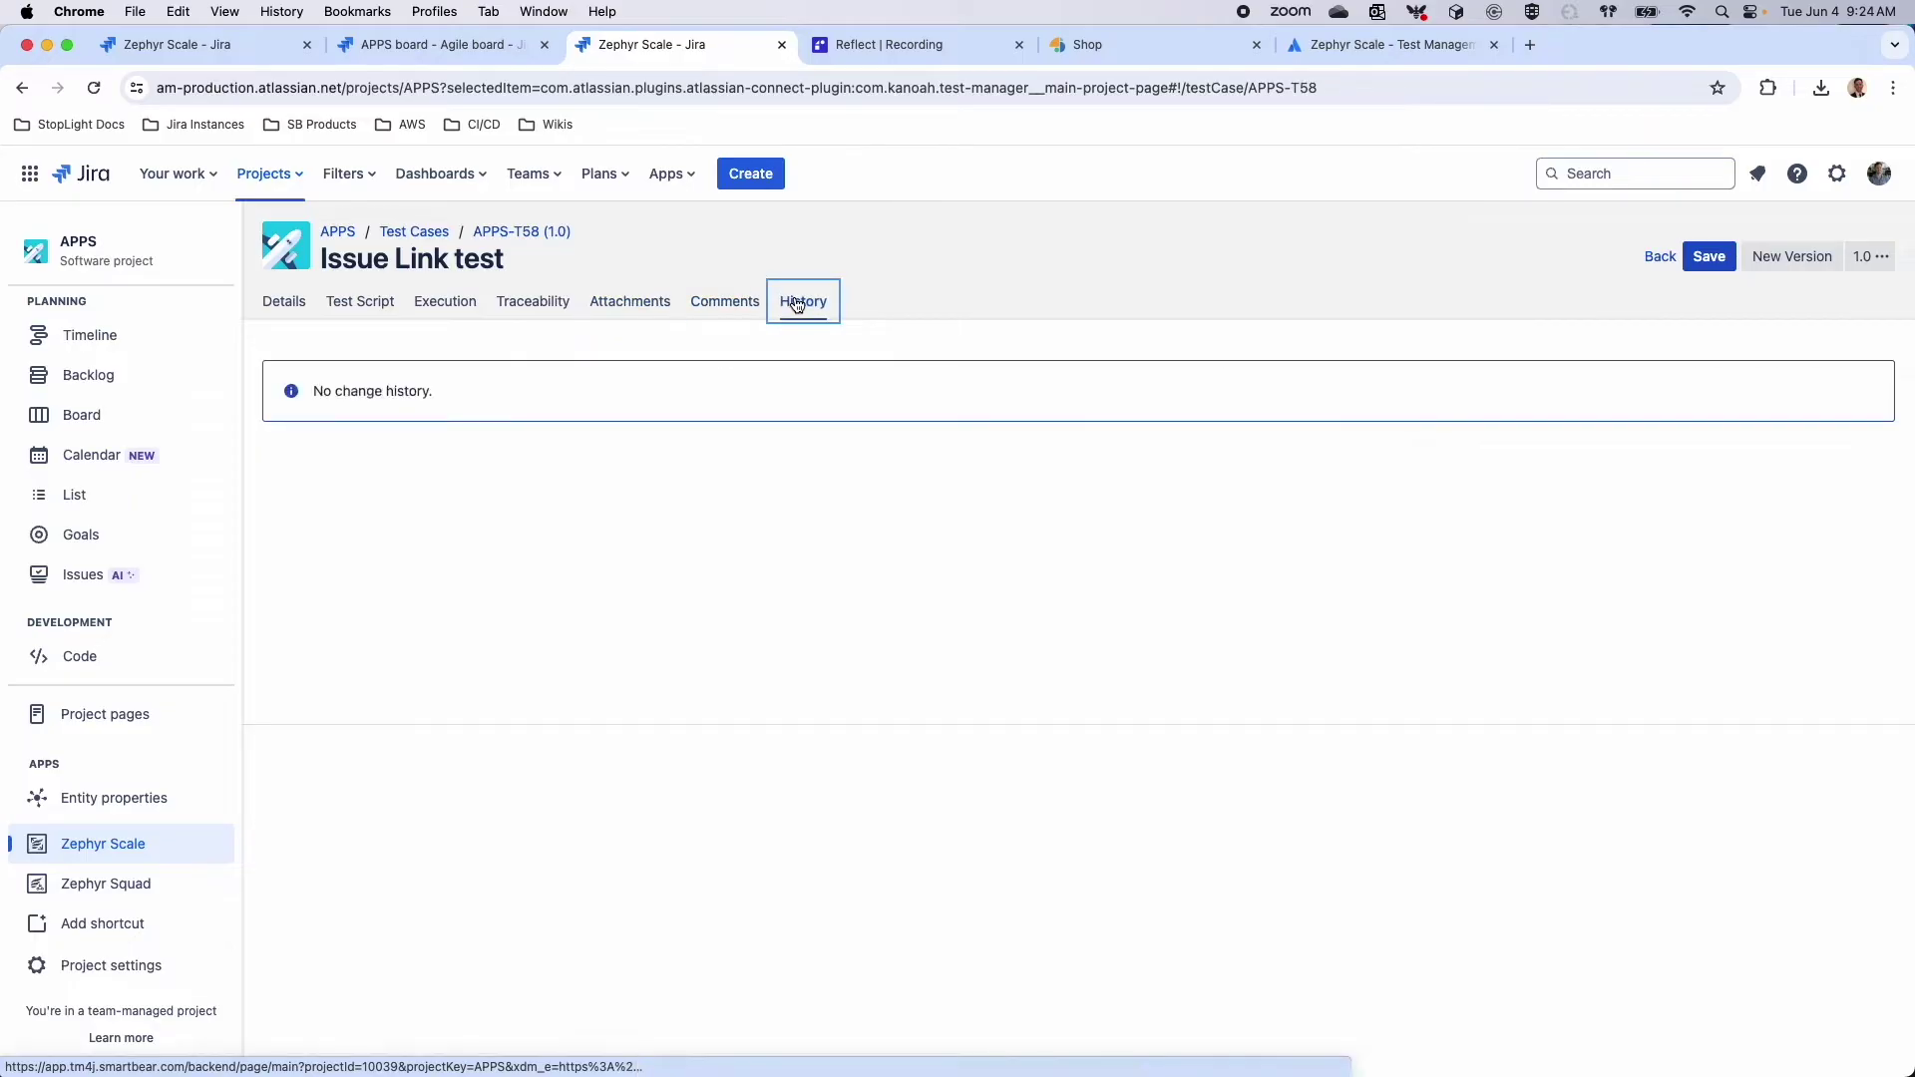
left_click(1709, 257)
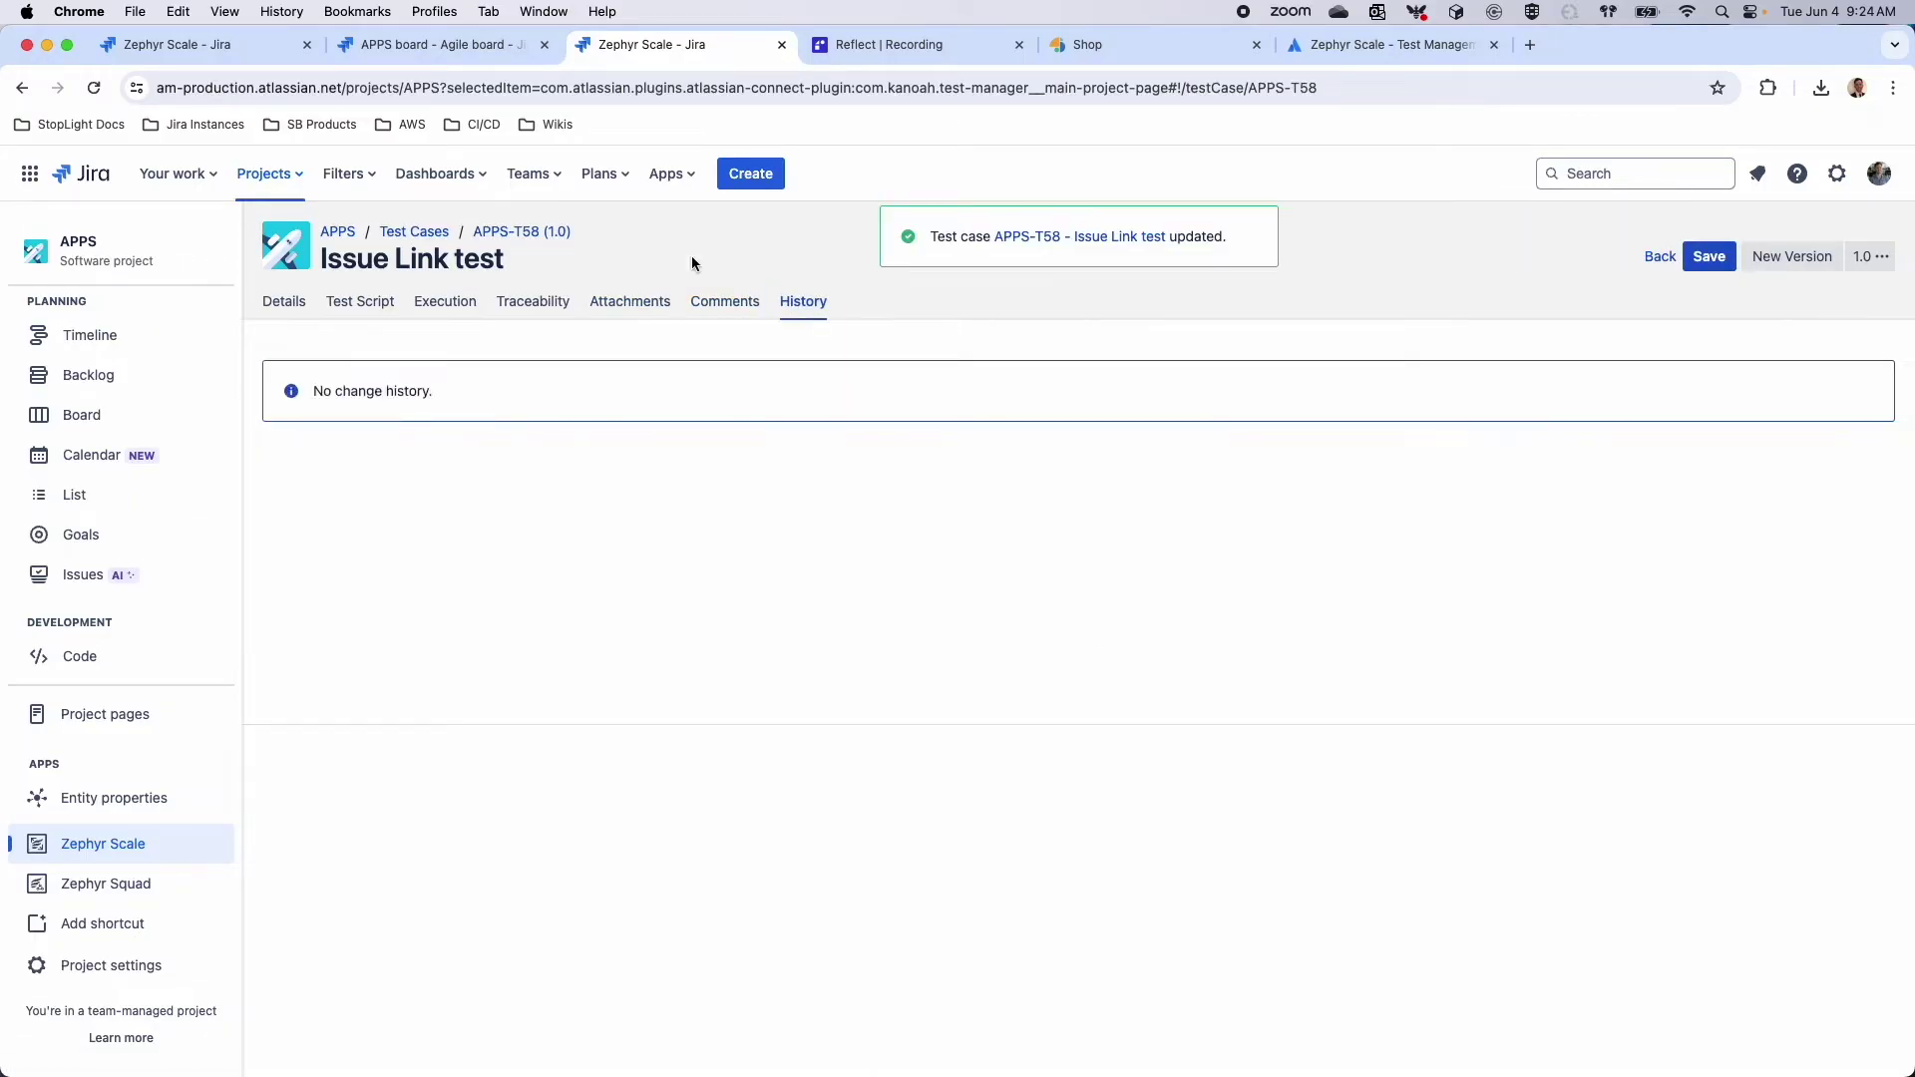
left_click(412, 231)
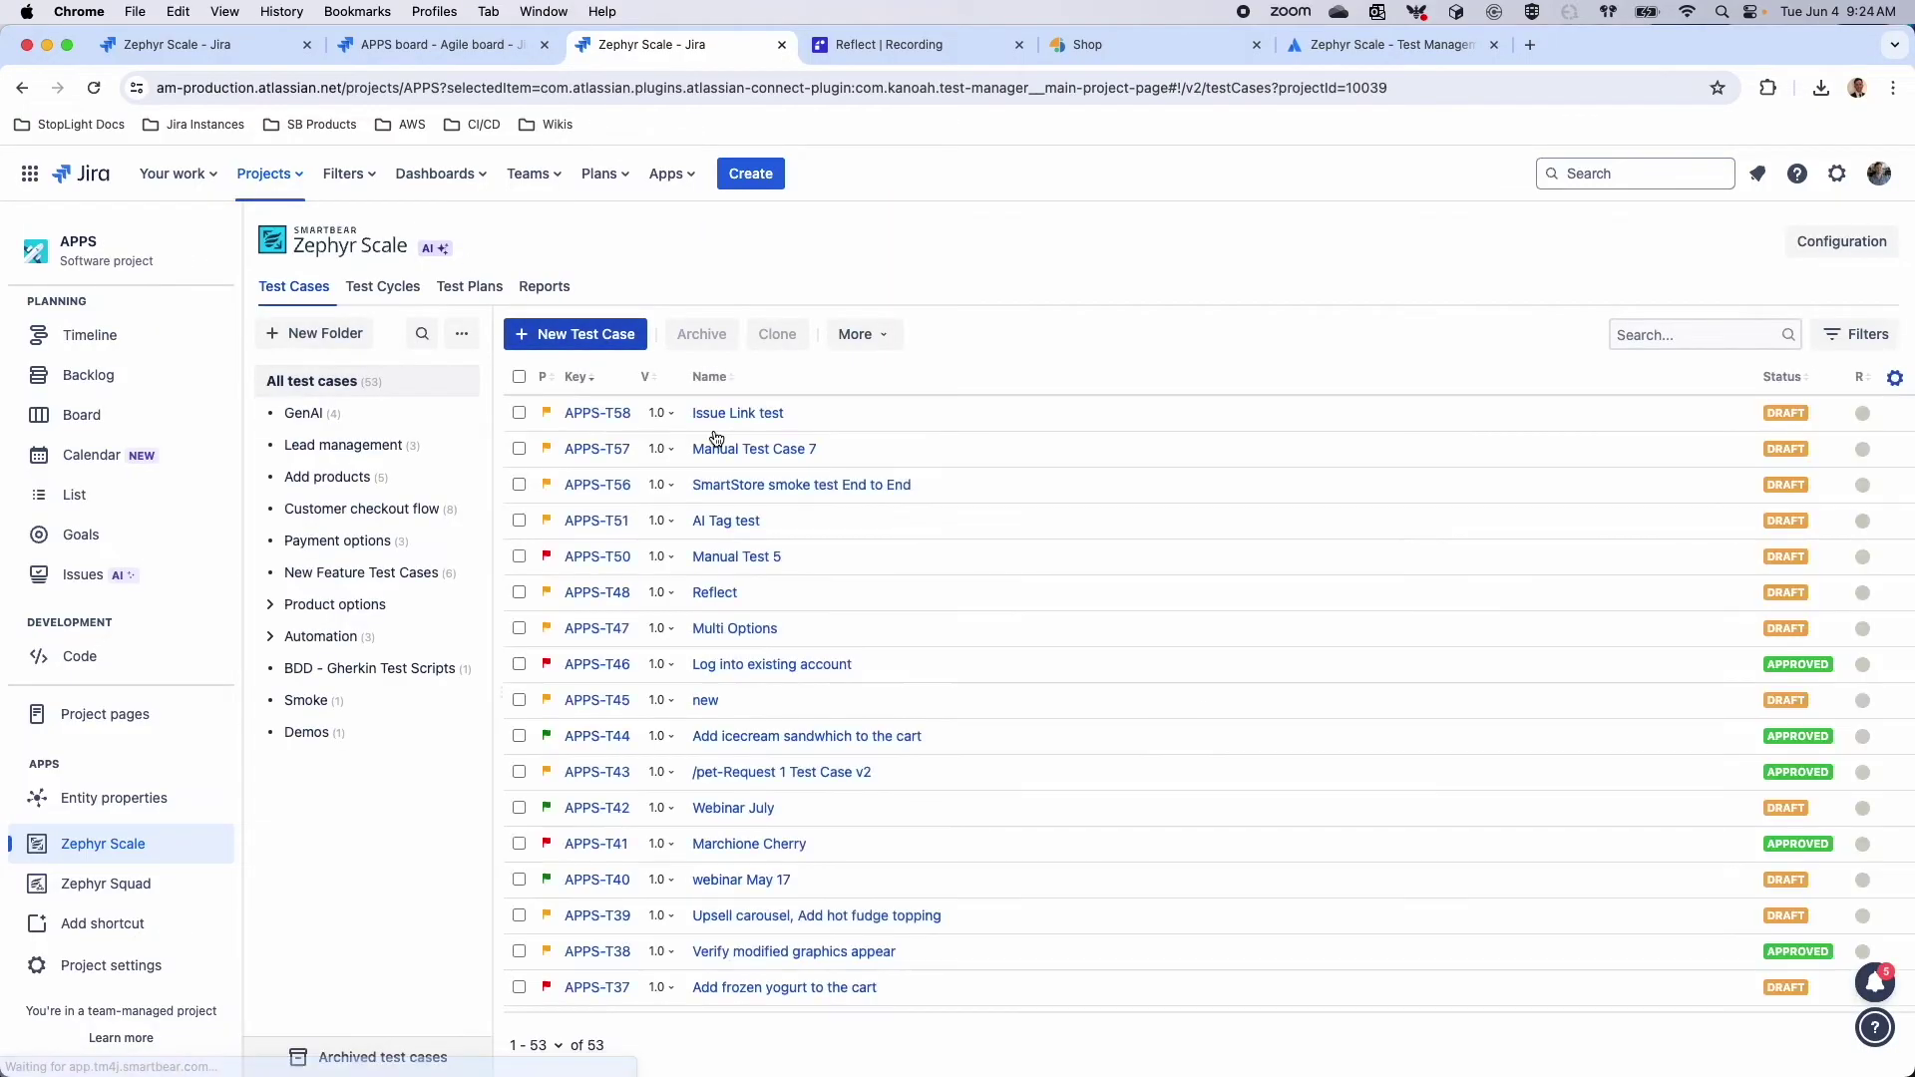
Open APPS-T56 'SmartStore smoke test End to End' and review its steps and versions
left_click(720, 484)
left_click(361, 301)
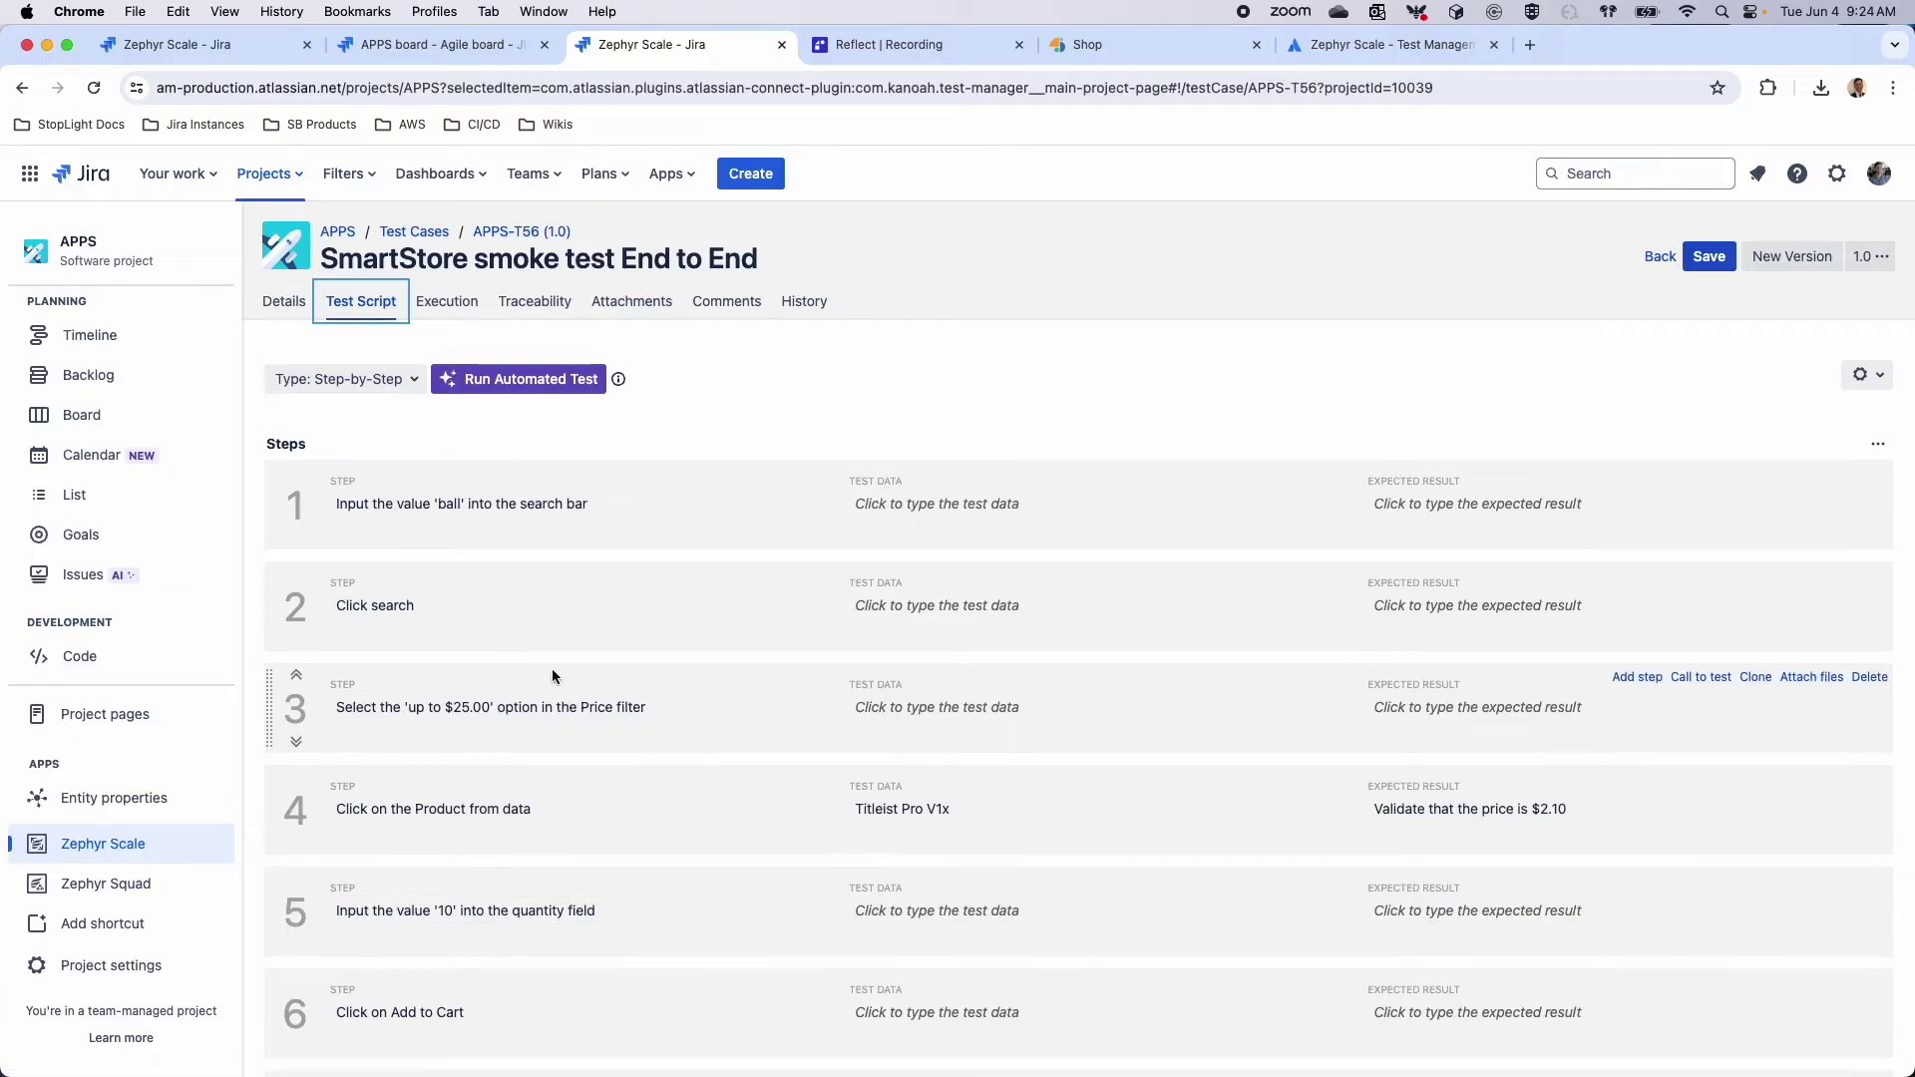
left_click(788, 313)
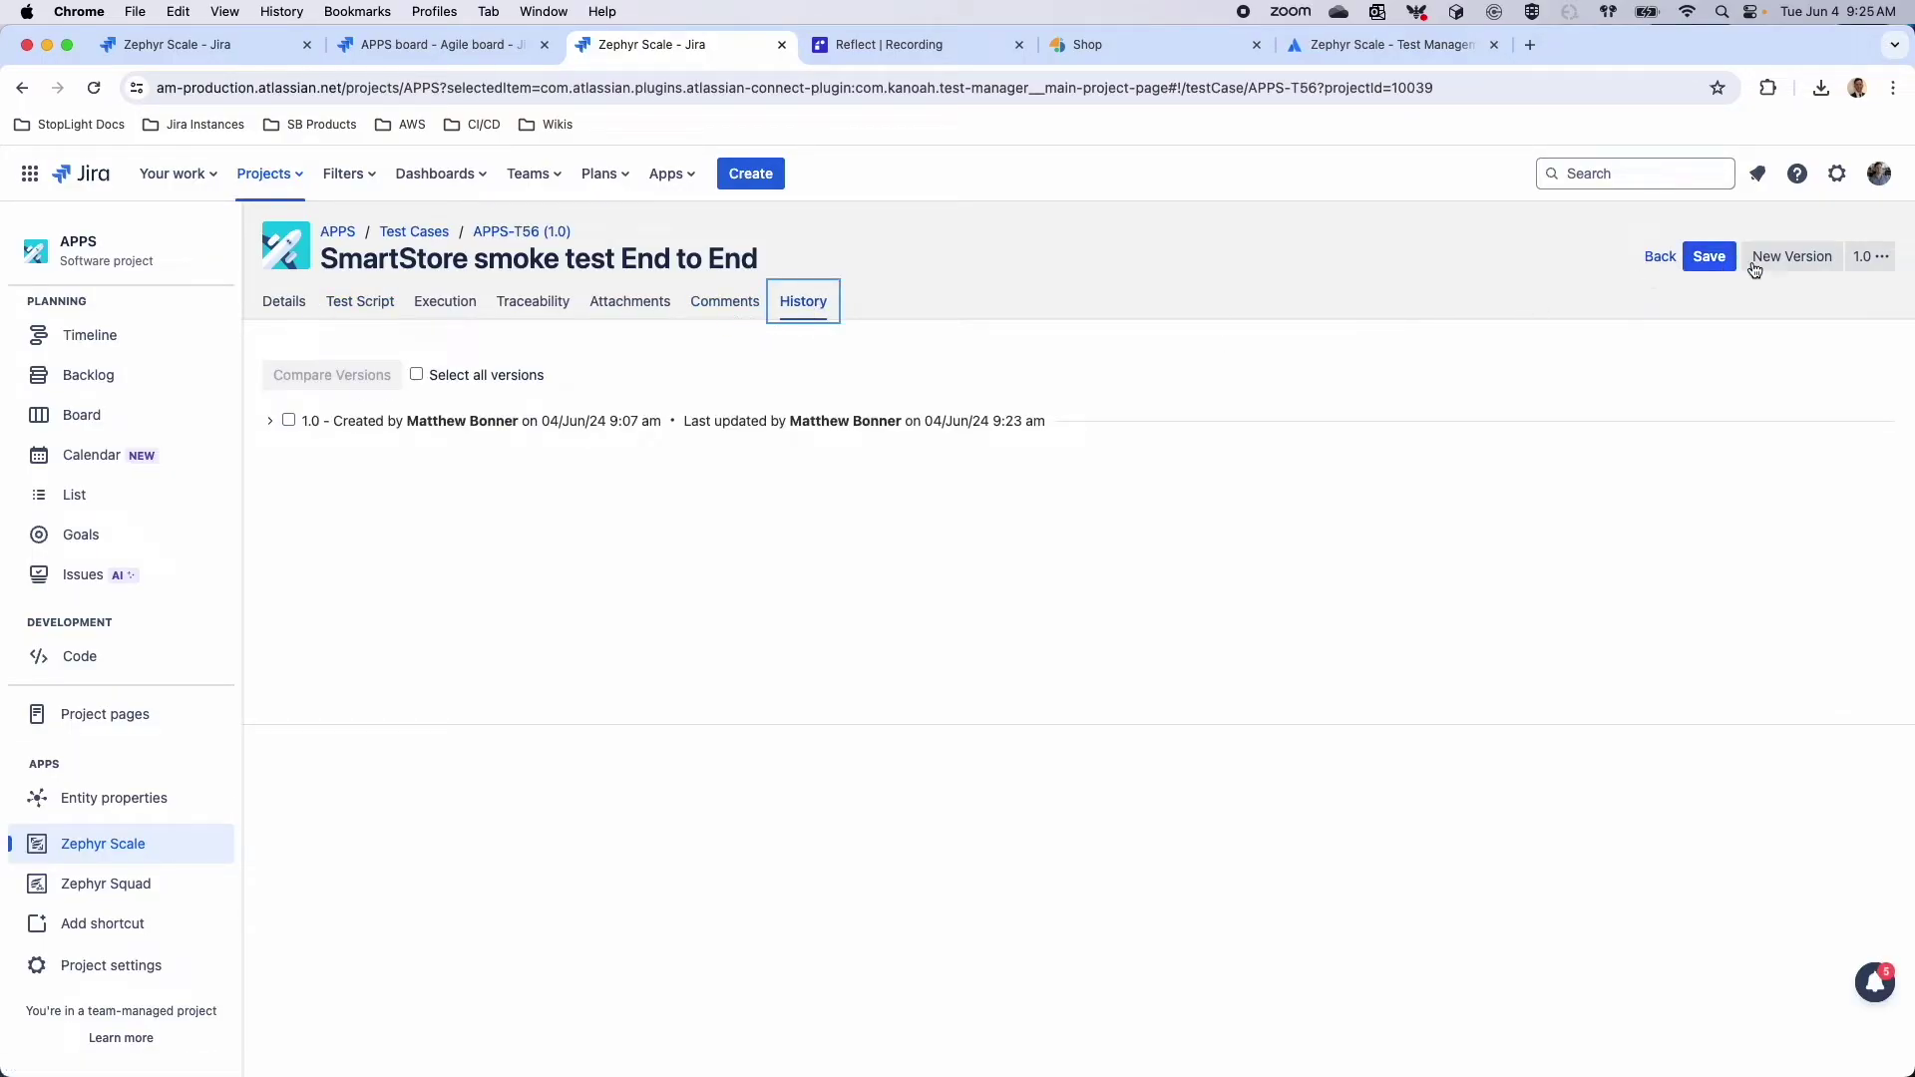
Save the test case and create its new version 2.0
left_click(1702, 268)
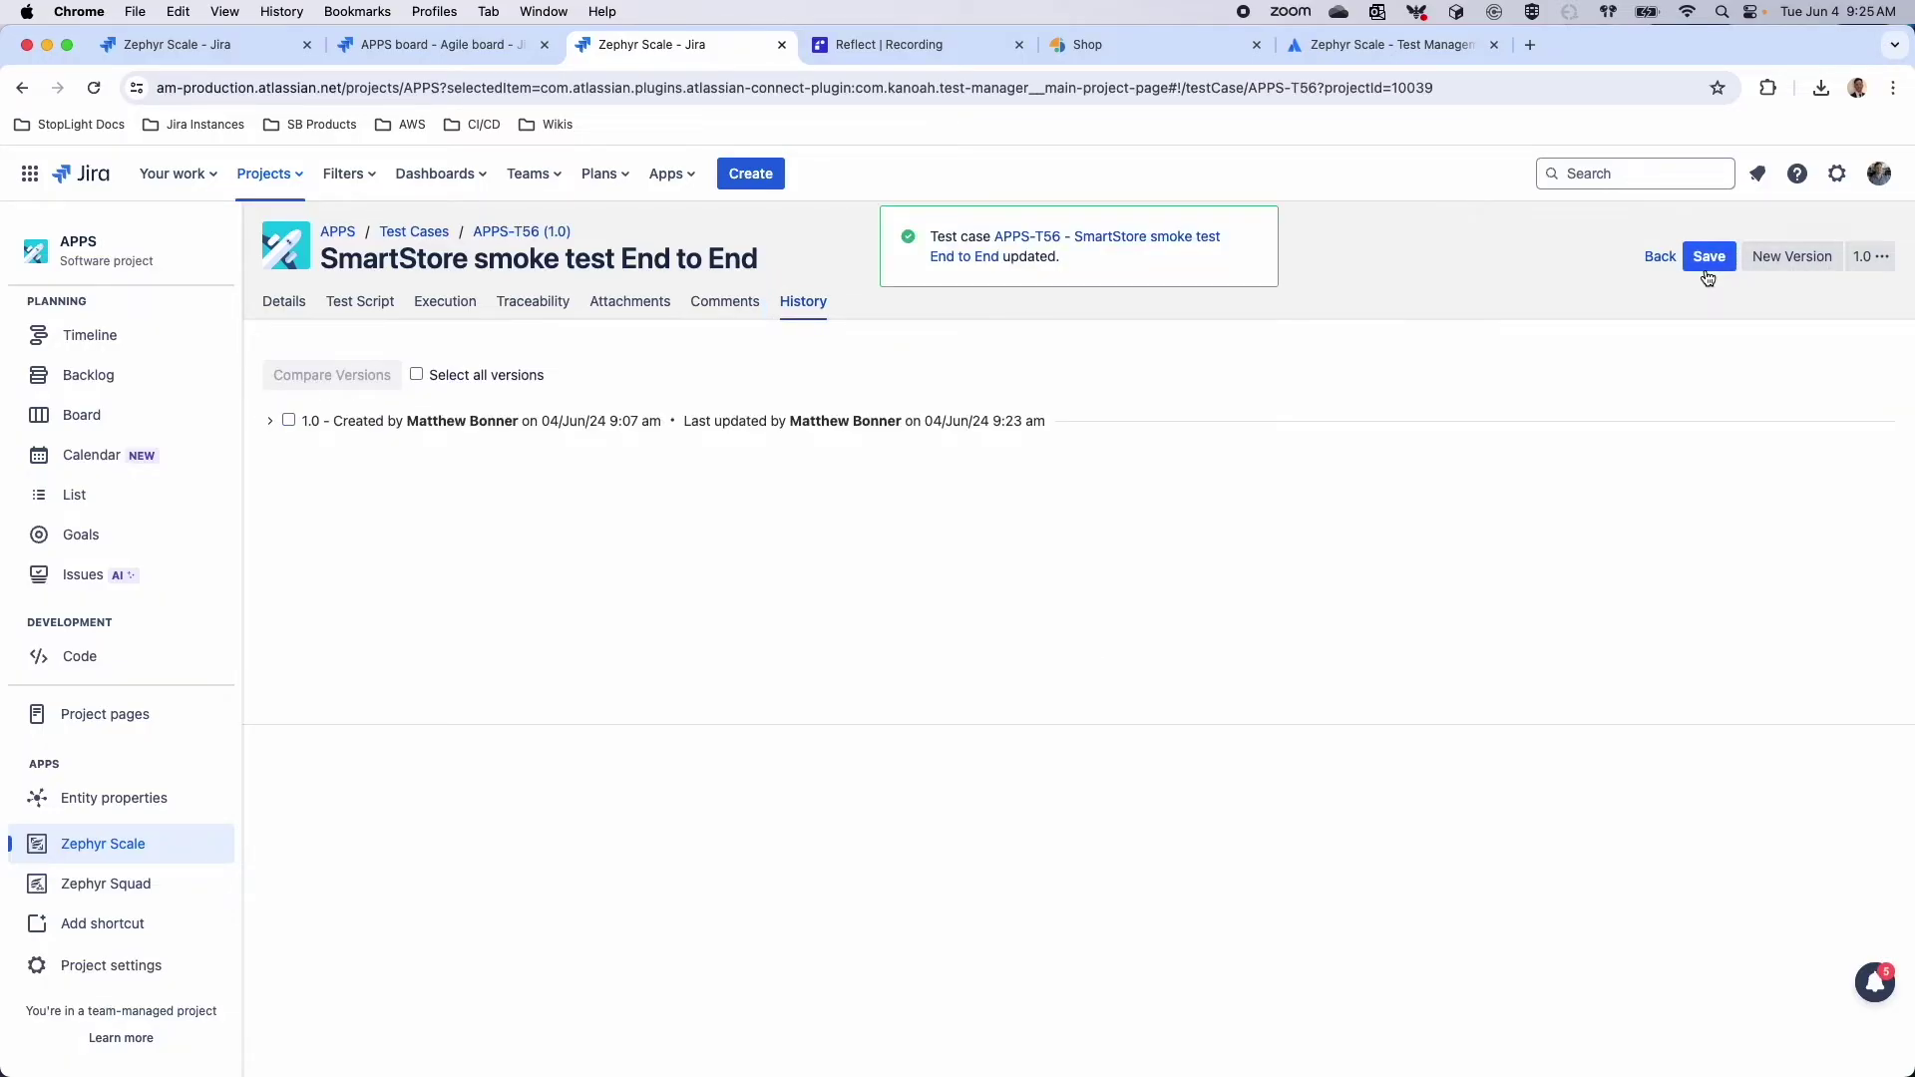
left_click(1797, 260)
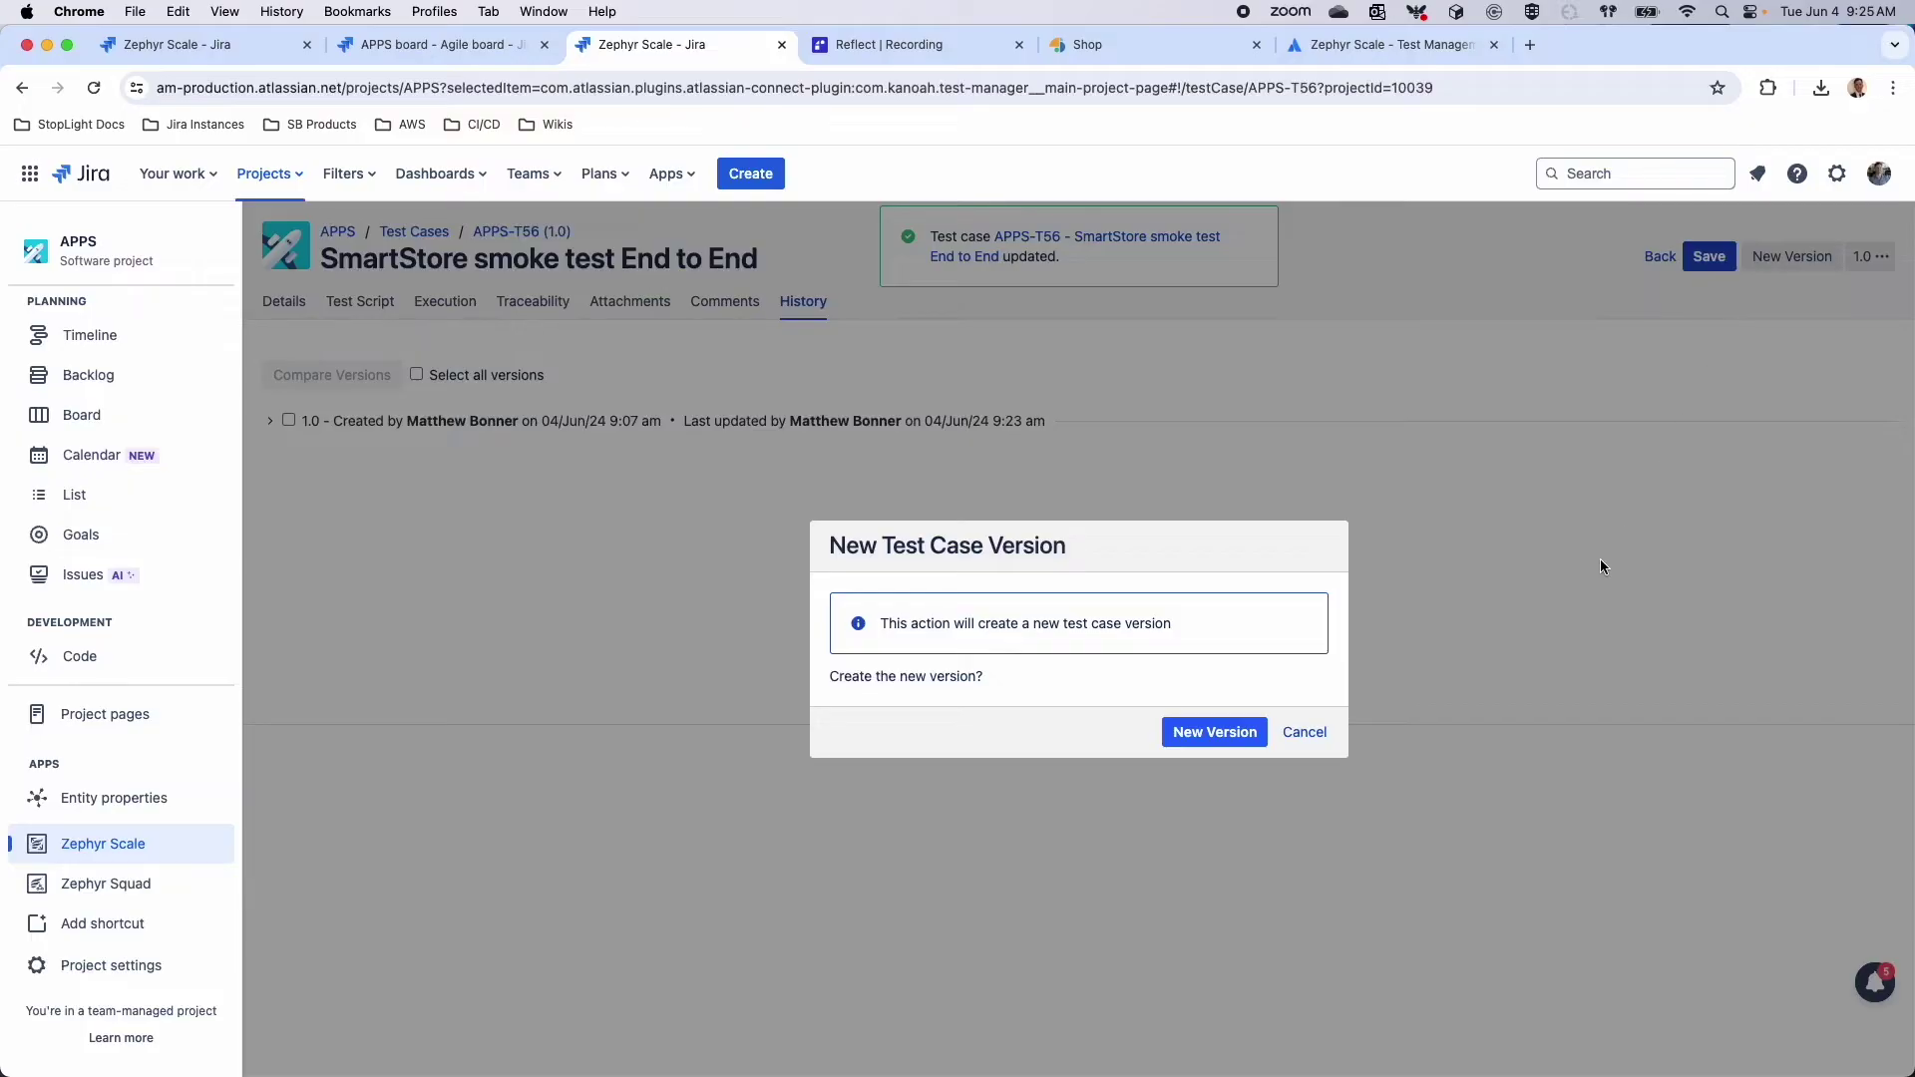
left_click(1189, 734)
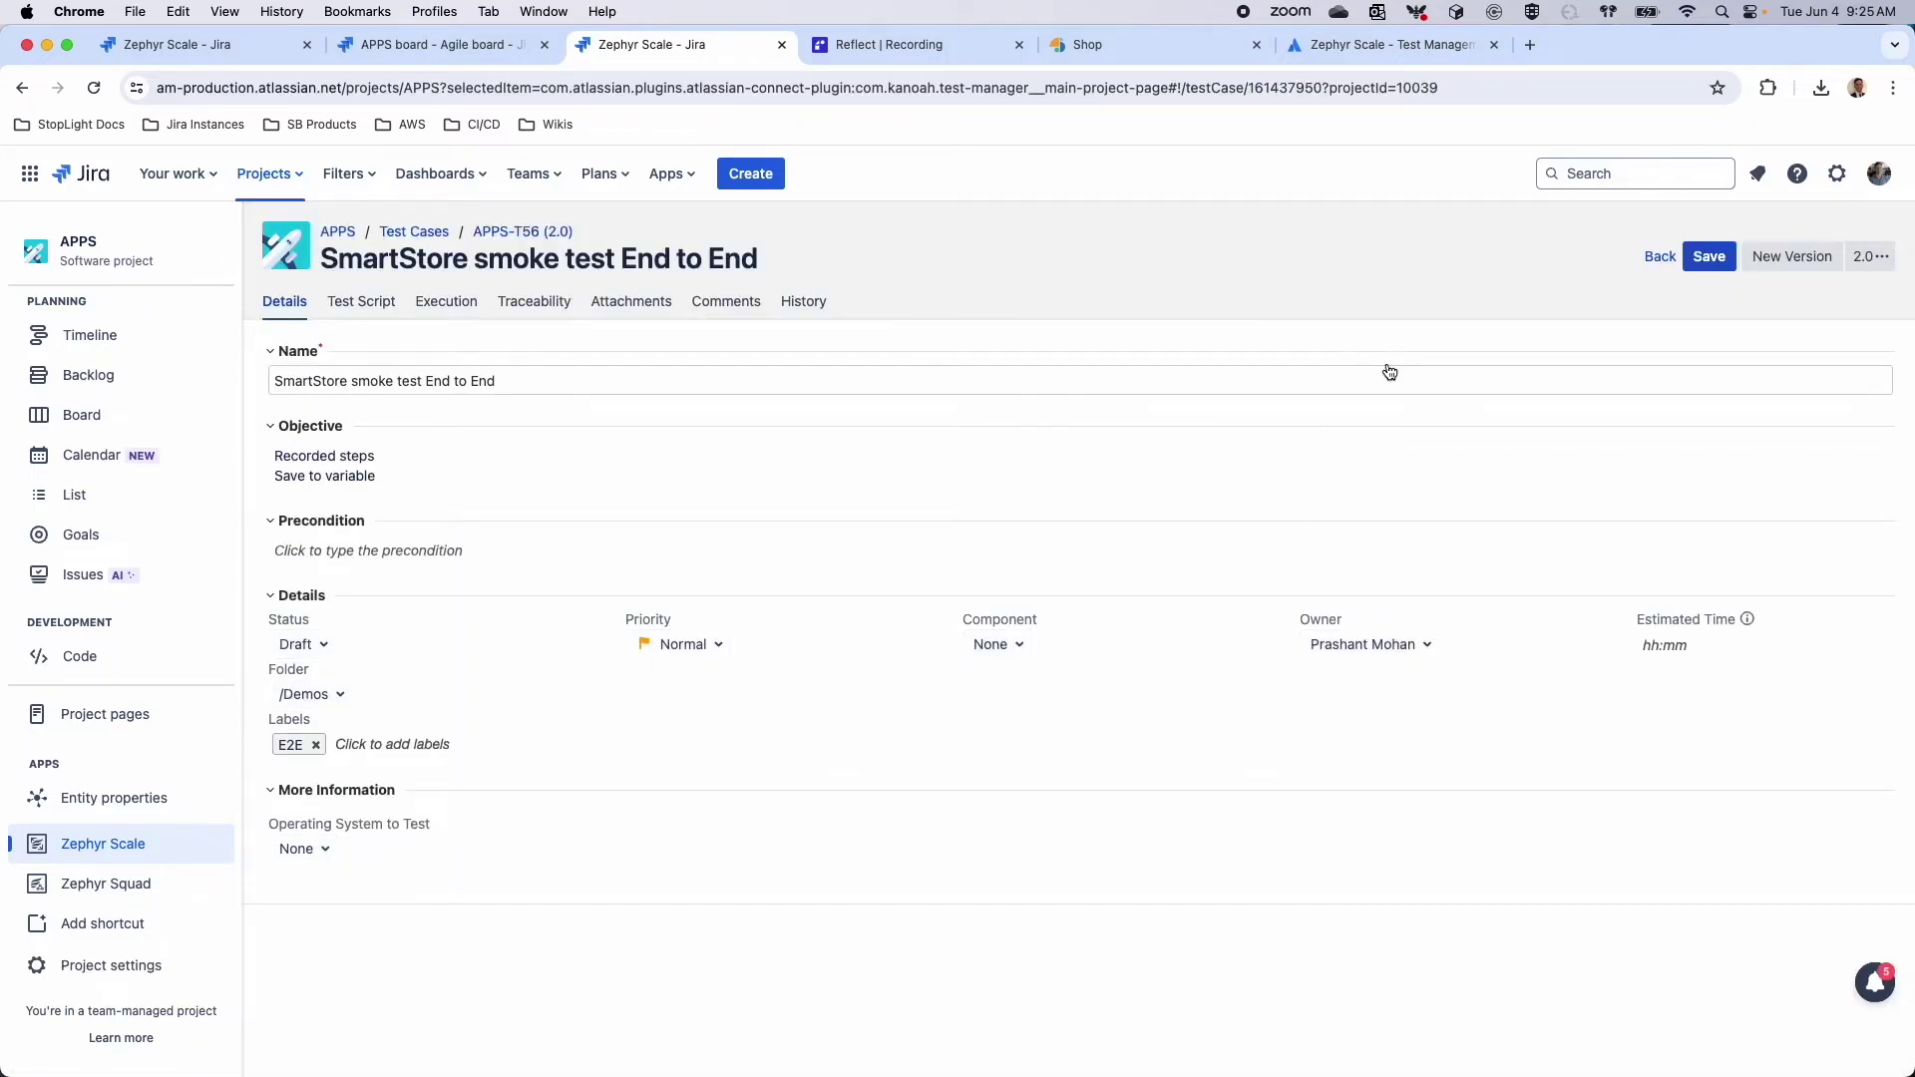
Insert step 4 'Matts additional step' into version 2.0, fix its spelling, save, and view History
left_click(1877, 259)
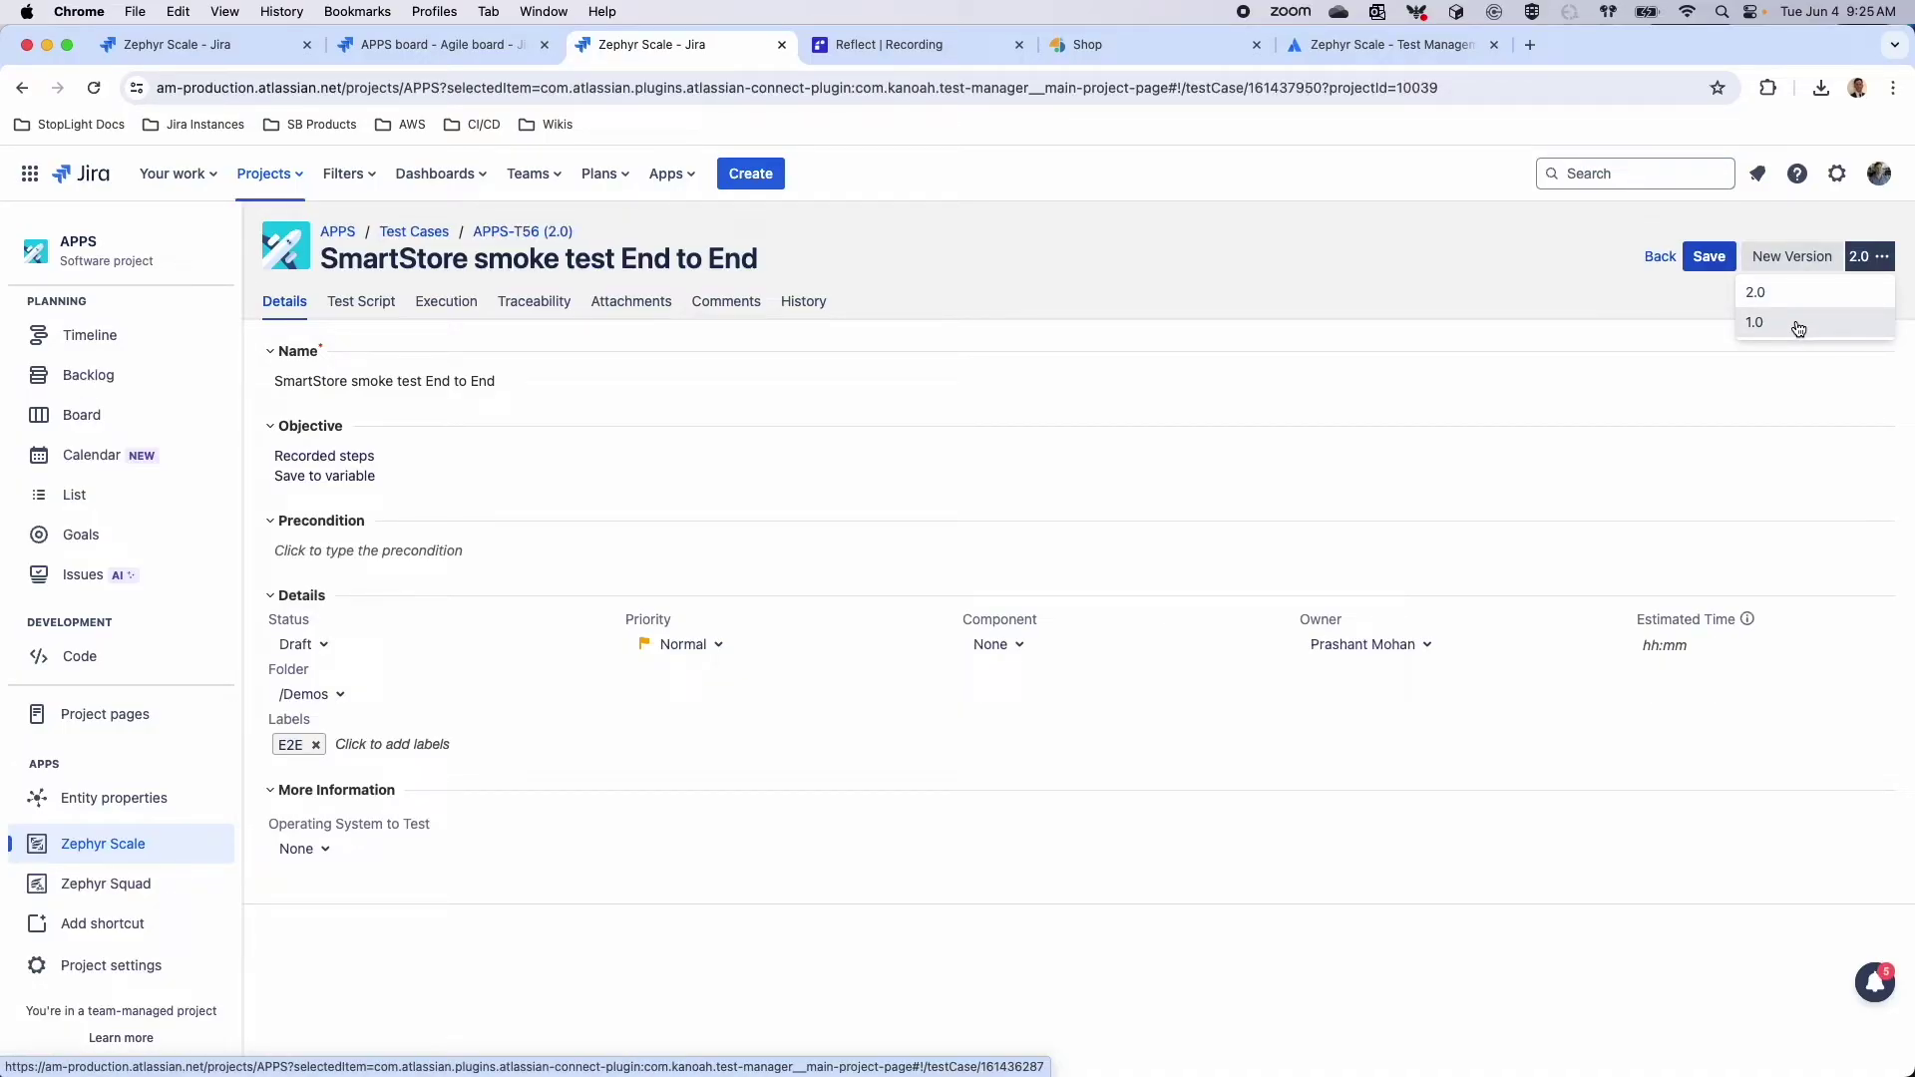
left_click(361, 301)
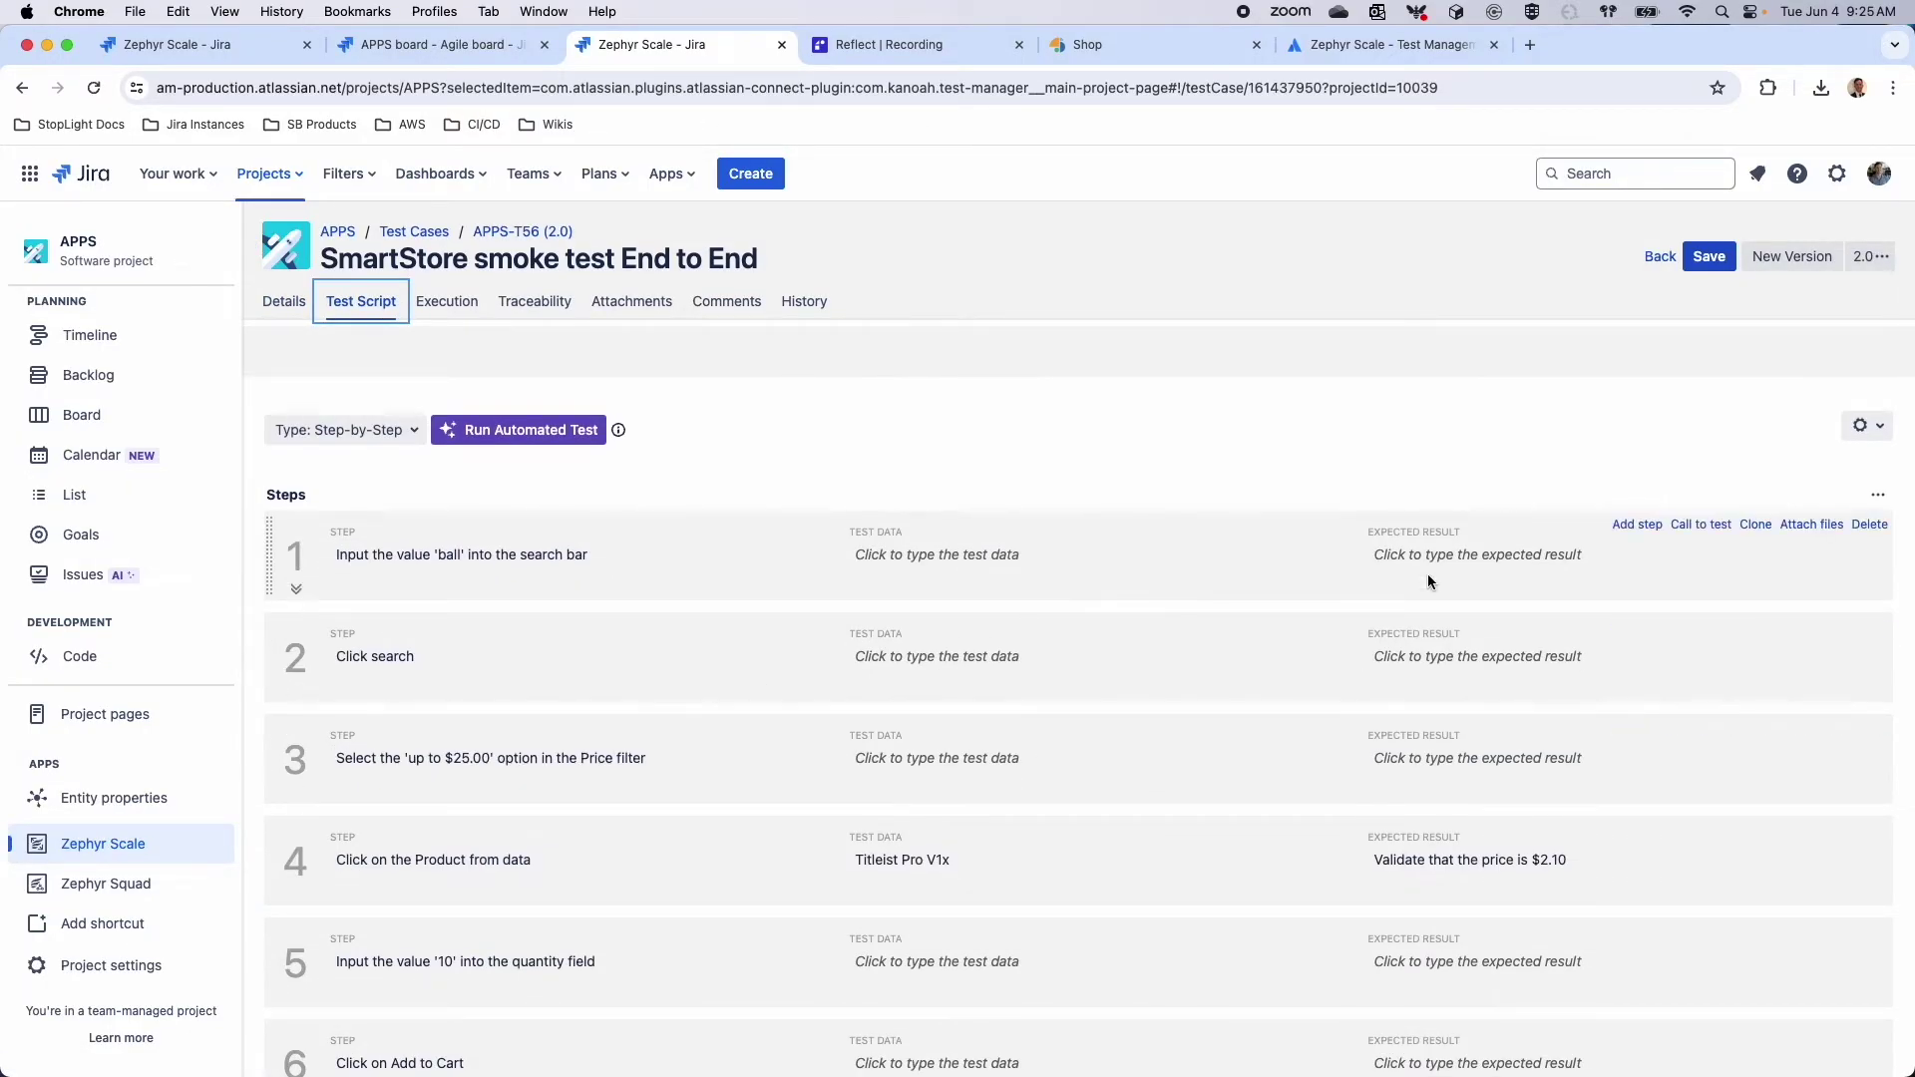
left_click(1638, 728)
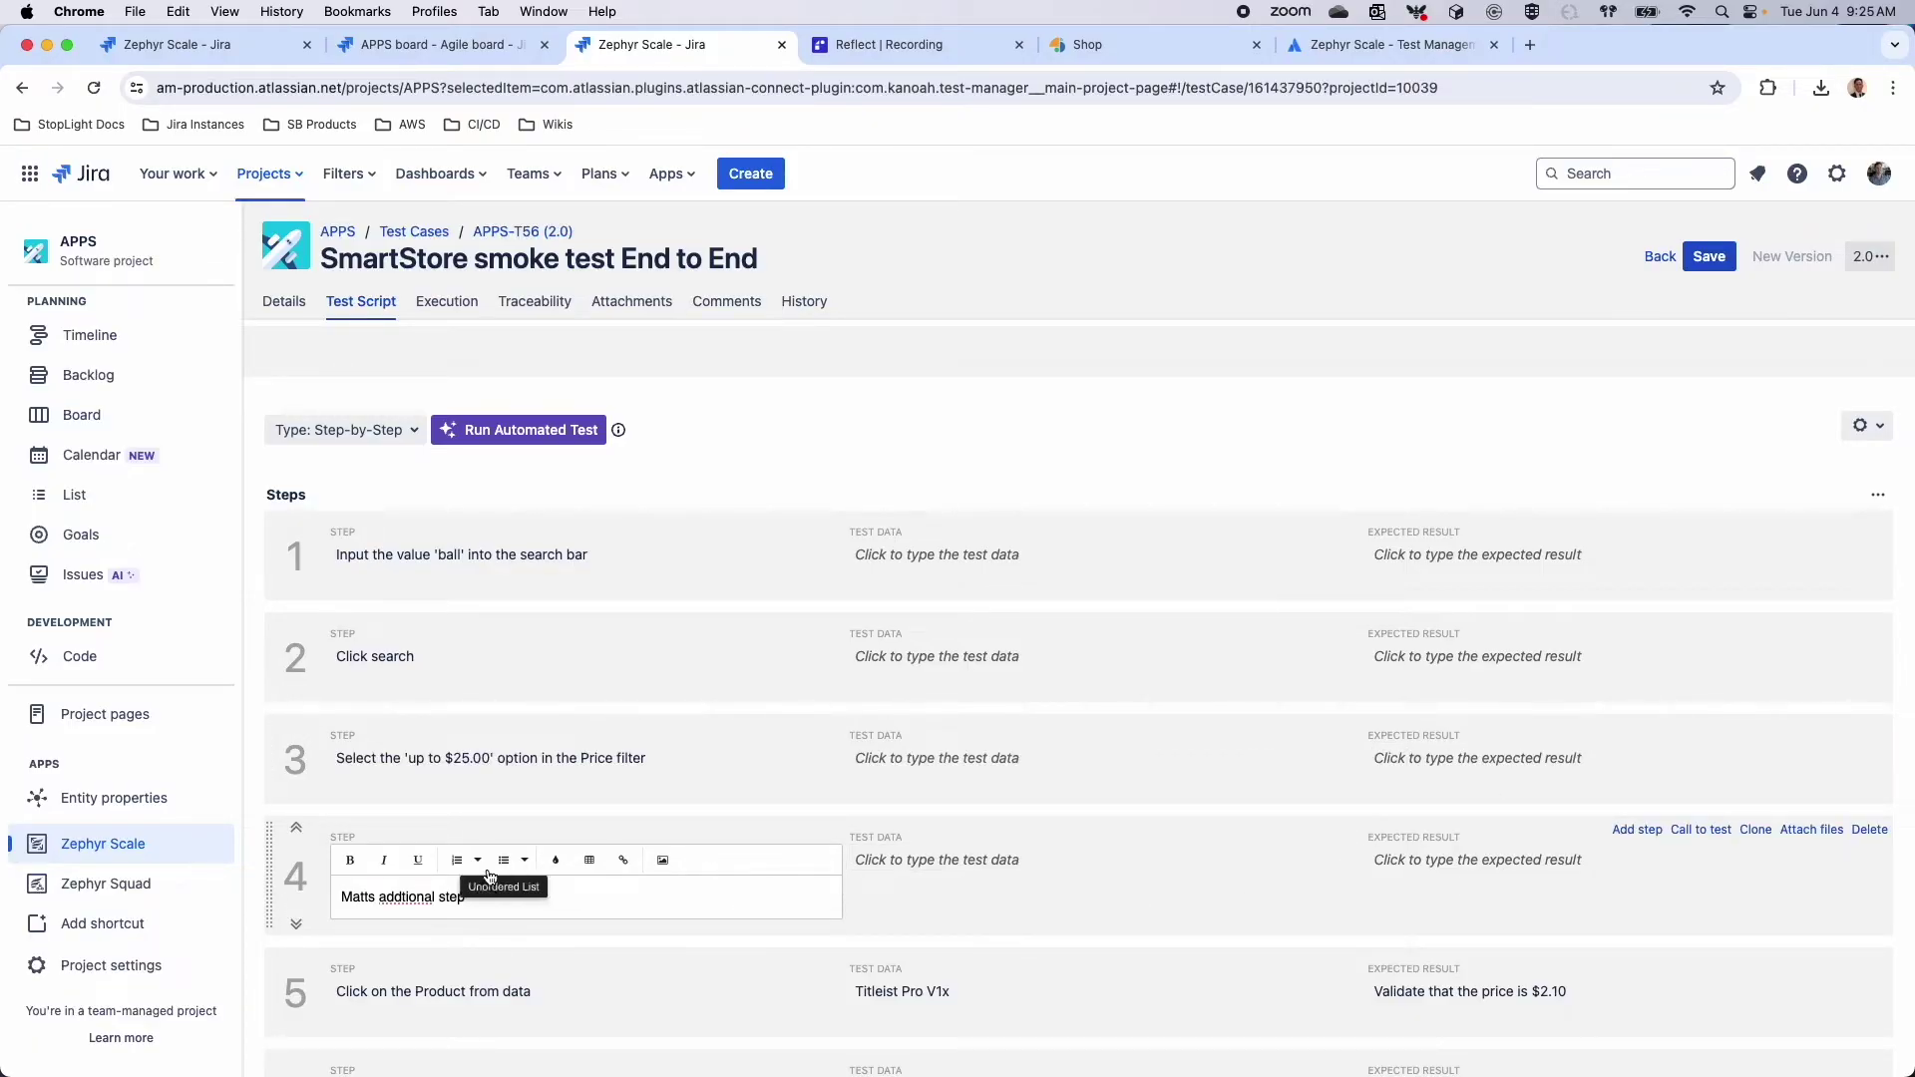
right_click(417, 897)
left_click(534, 605)
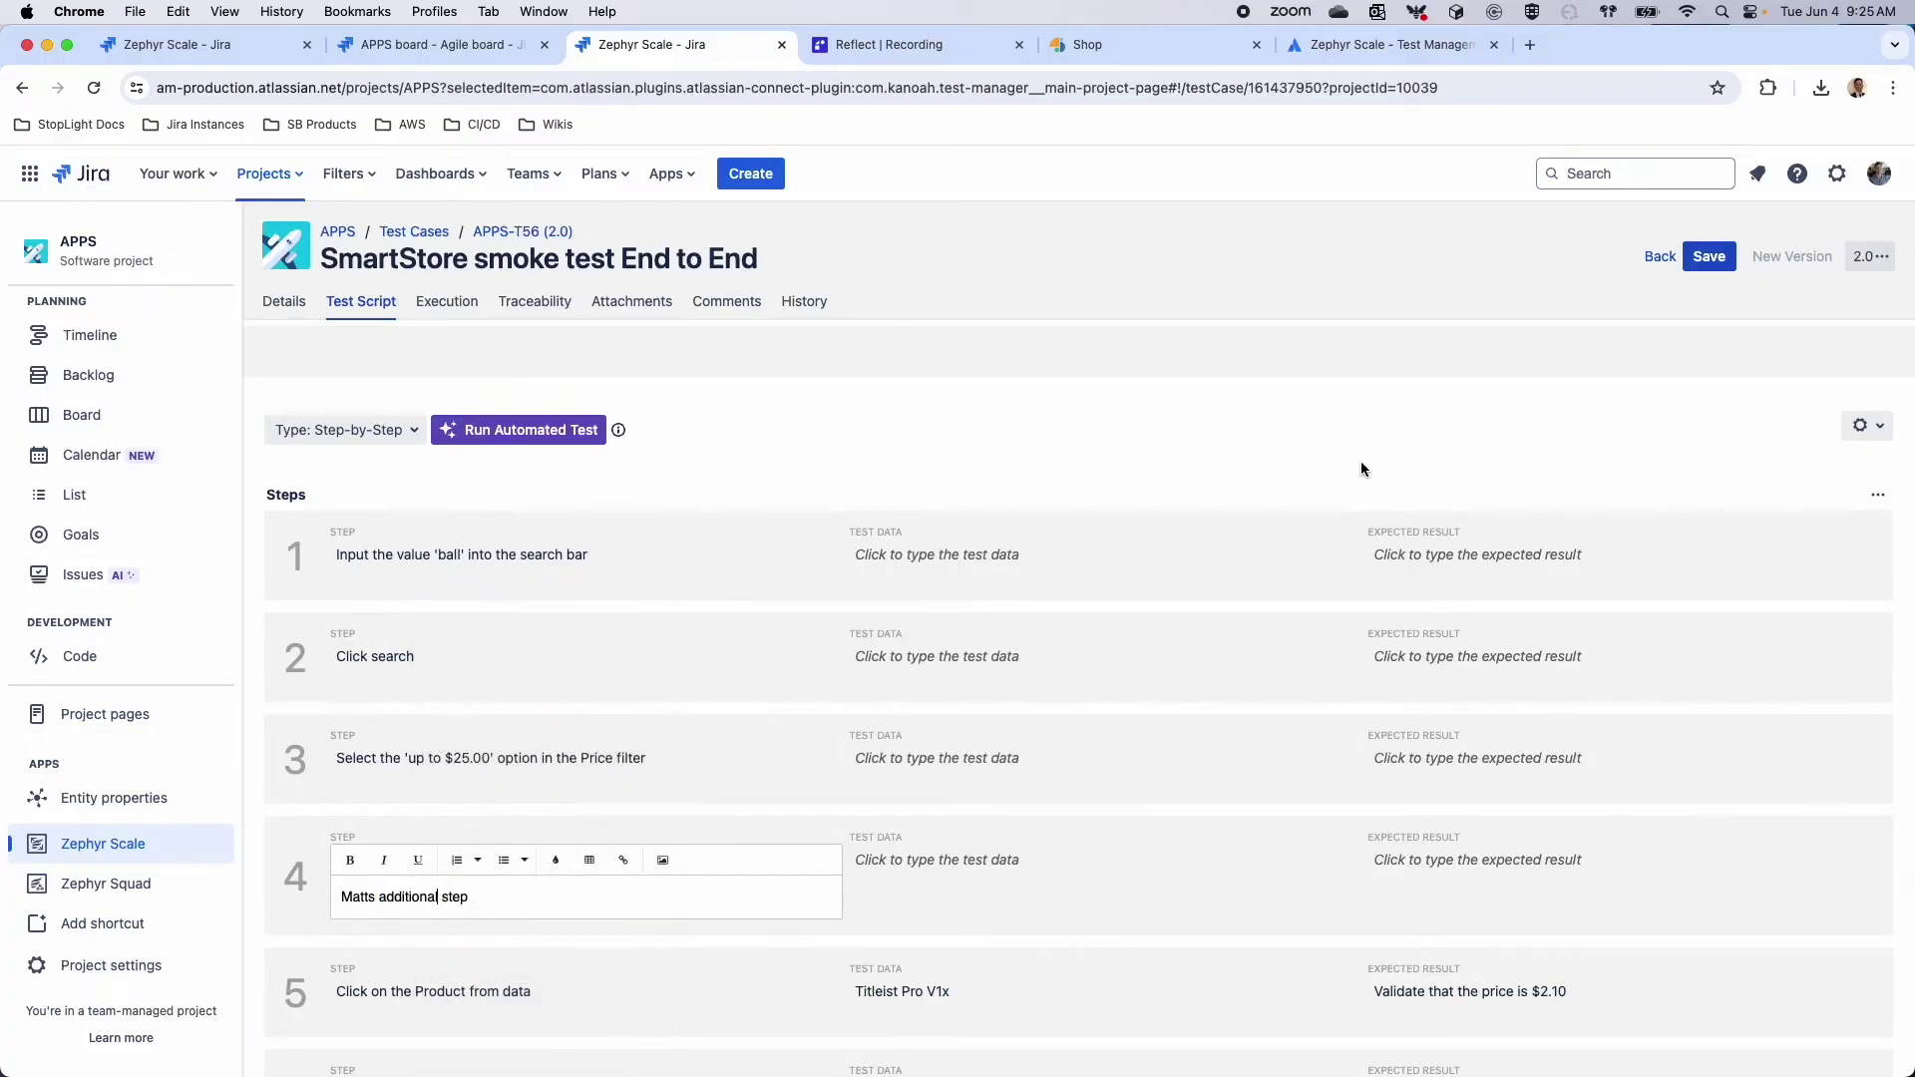
left_click(1714, 259)
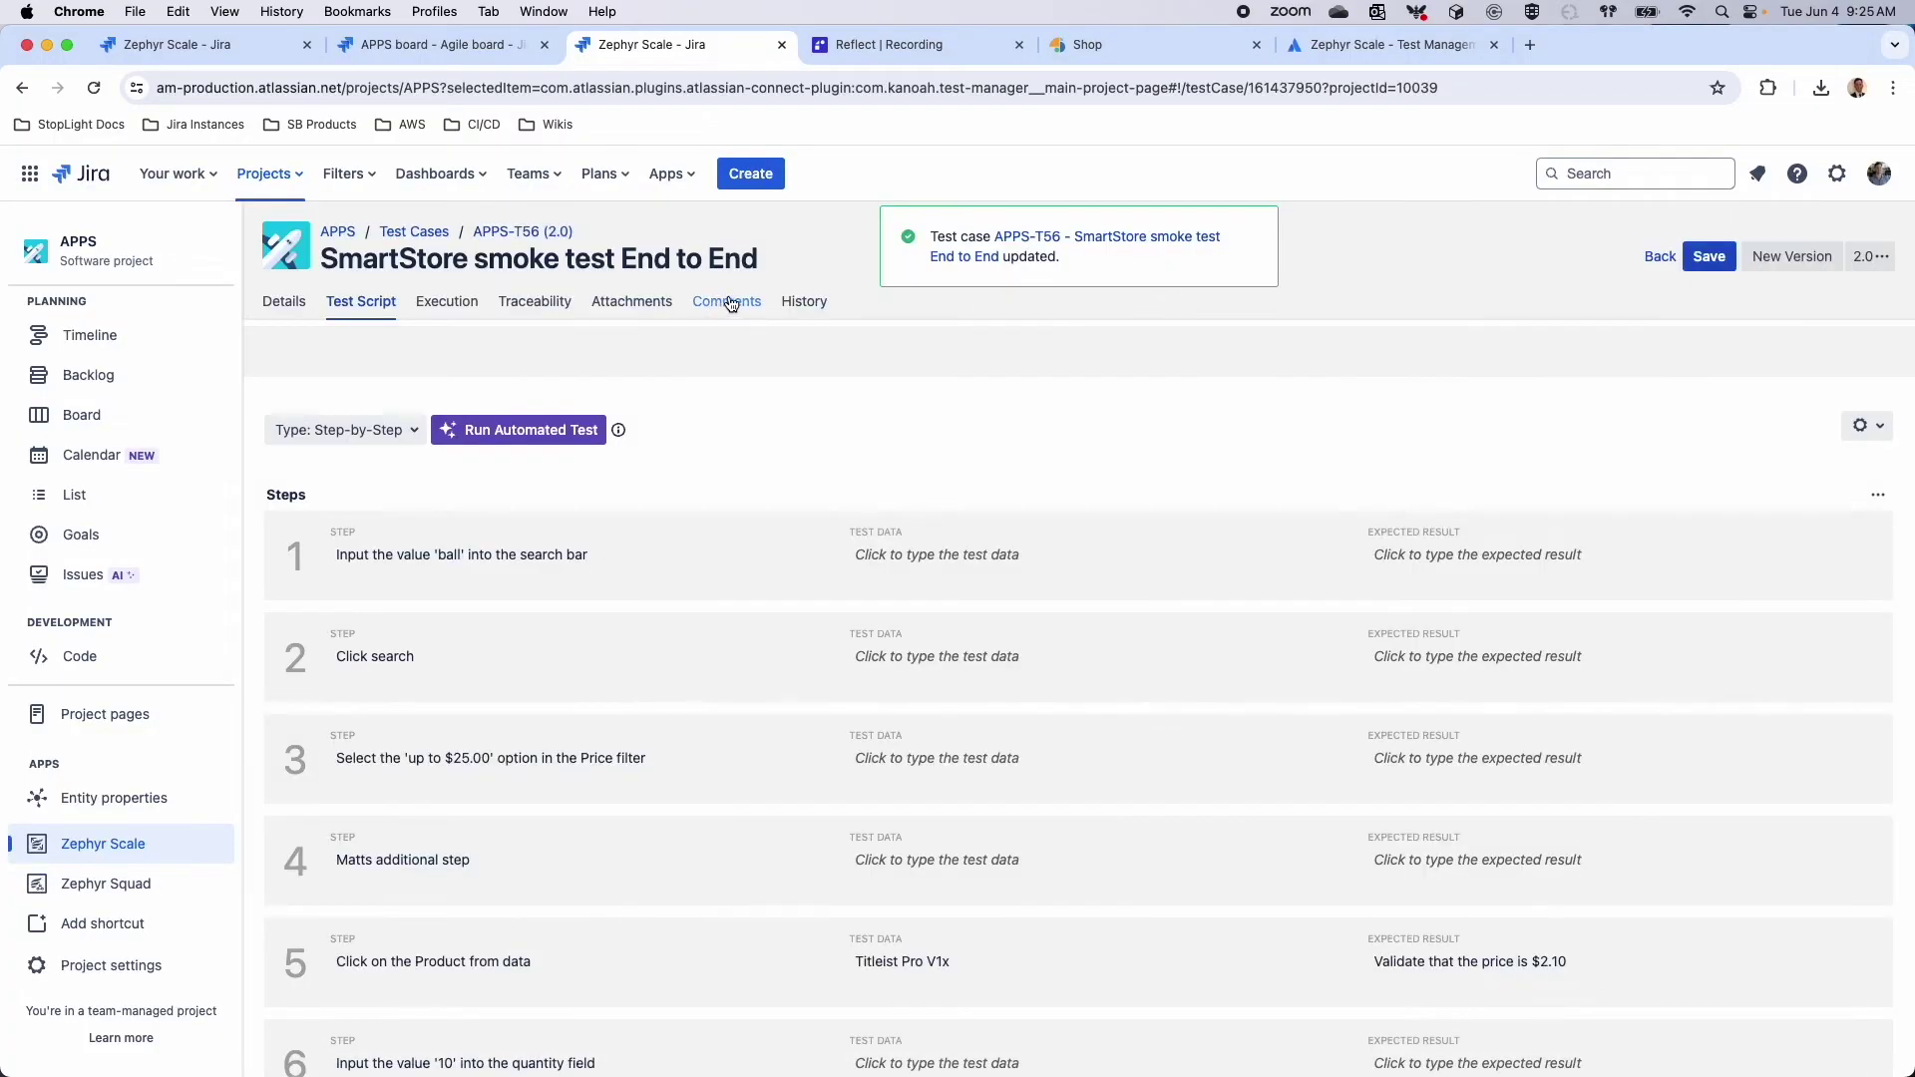
left_click(814, 302)
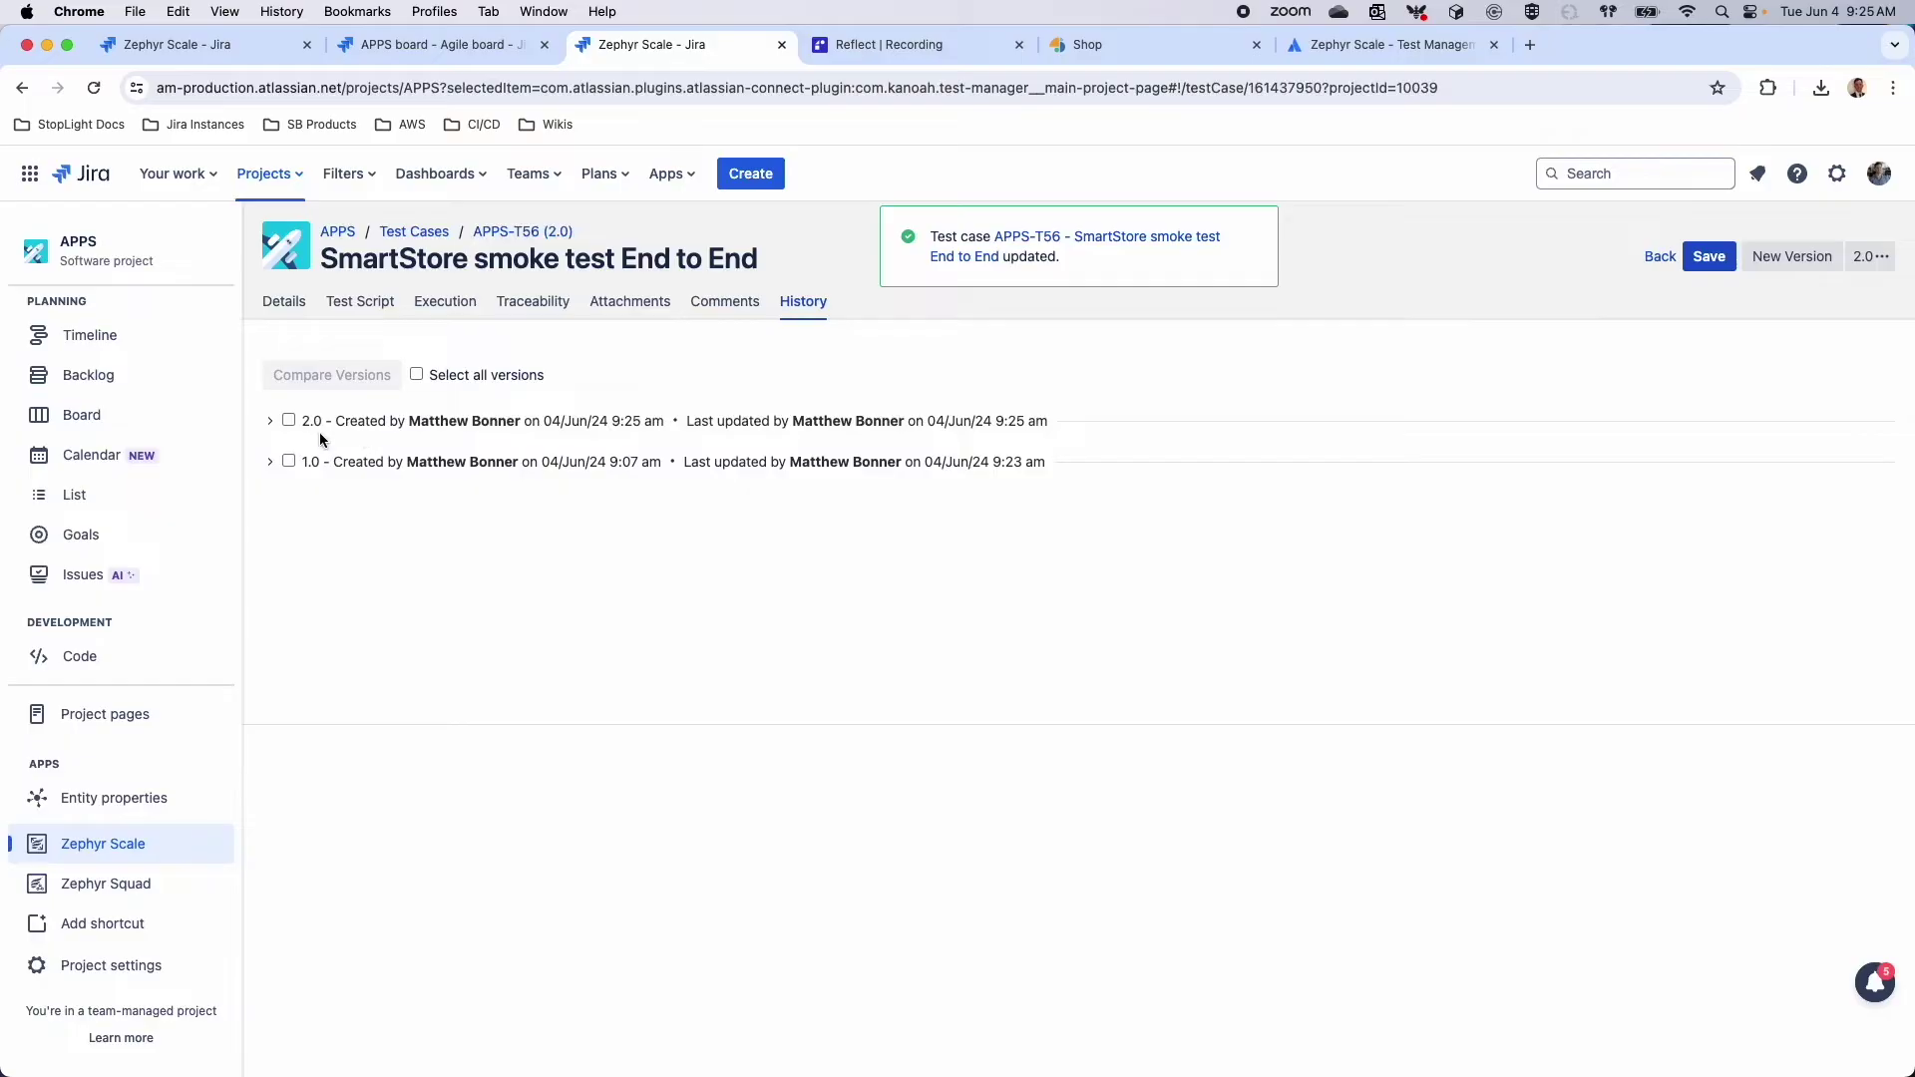
left_click(289, 461)
left_click(342, 389)
scroll(960, 848, "down", 5)
scroll(960, 847, "down", 5)
scroll(960, 850, "down", 5)
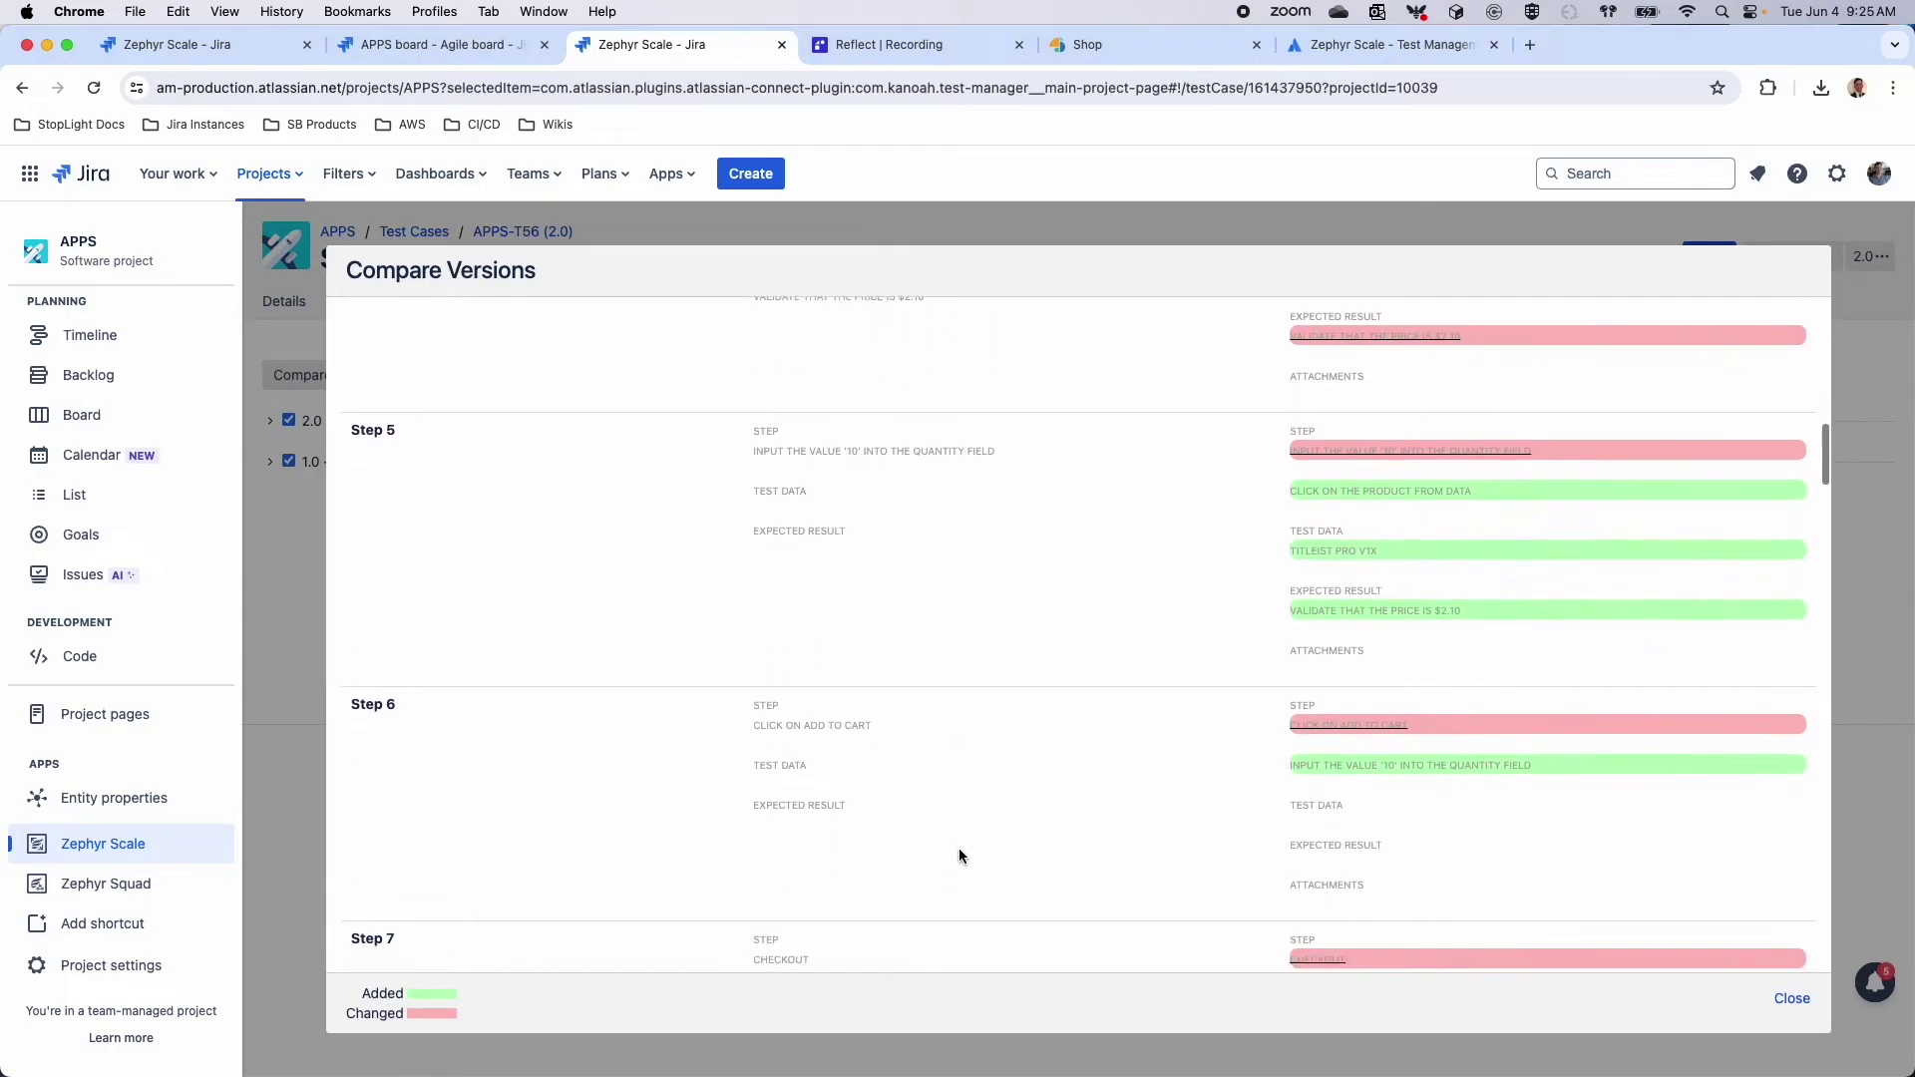
scroll(959, 850, "down", 3)
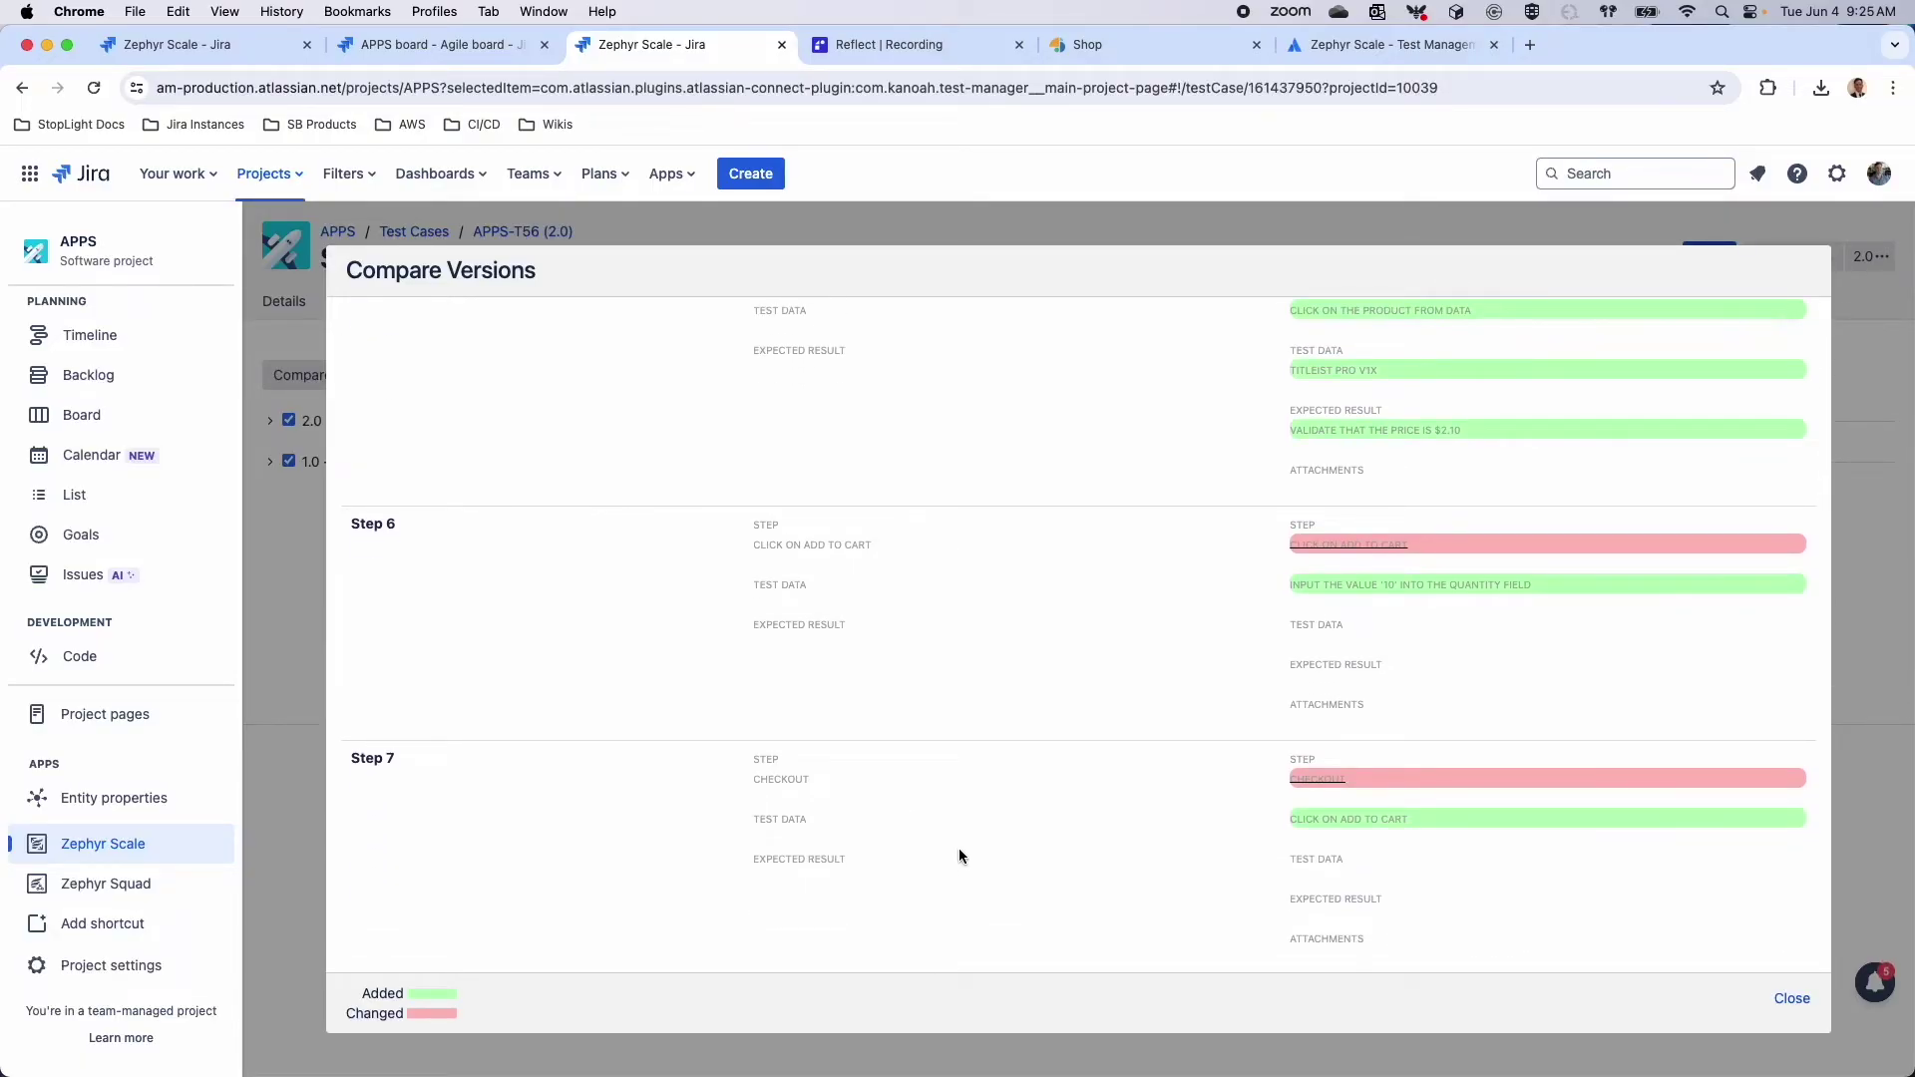
scroll(960, 848, "up", 15)
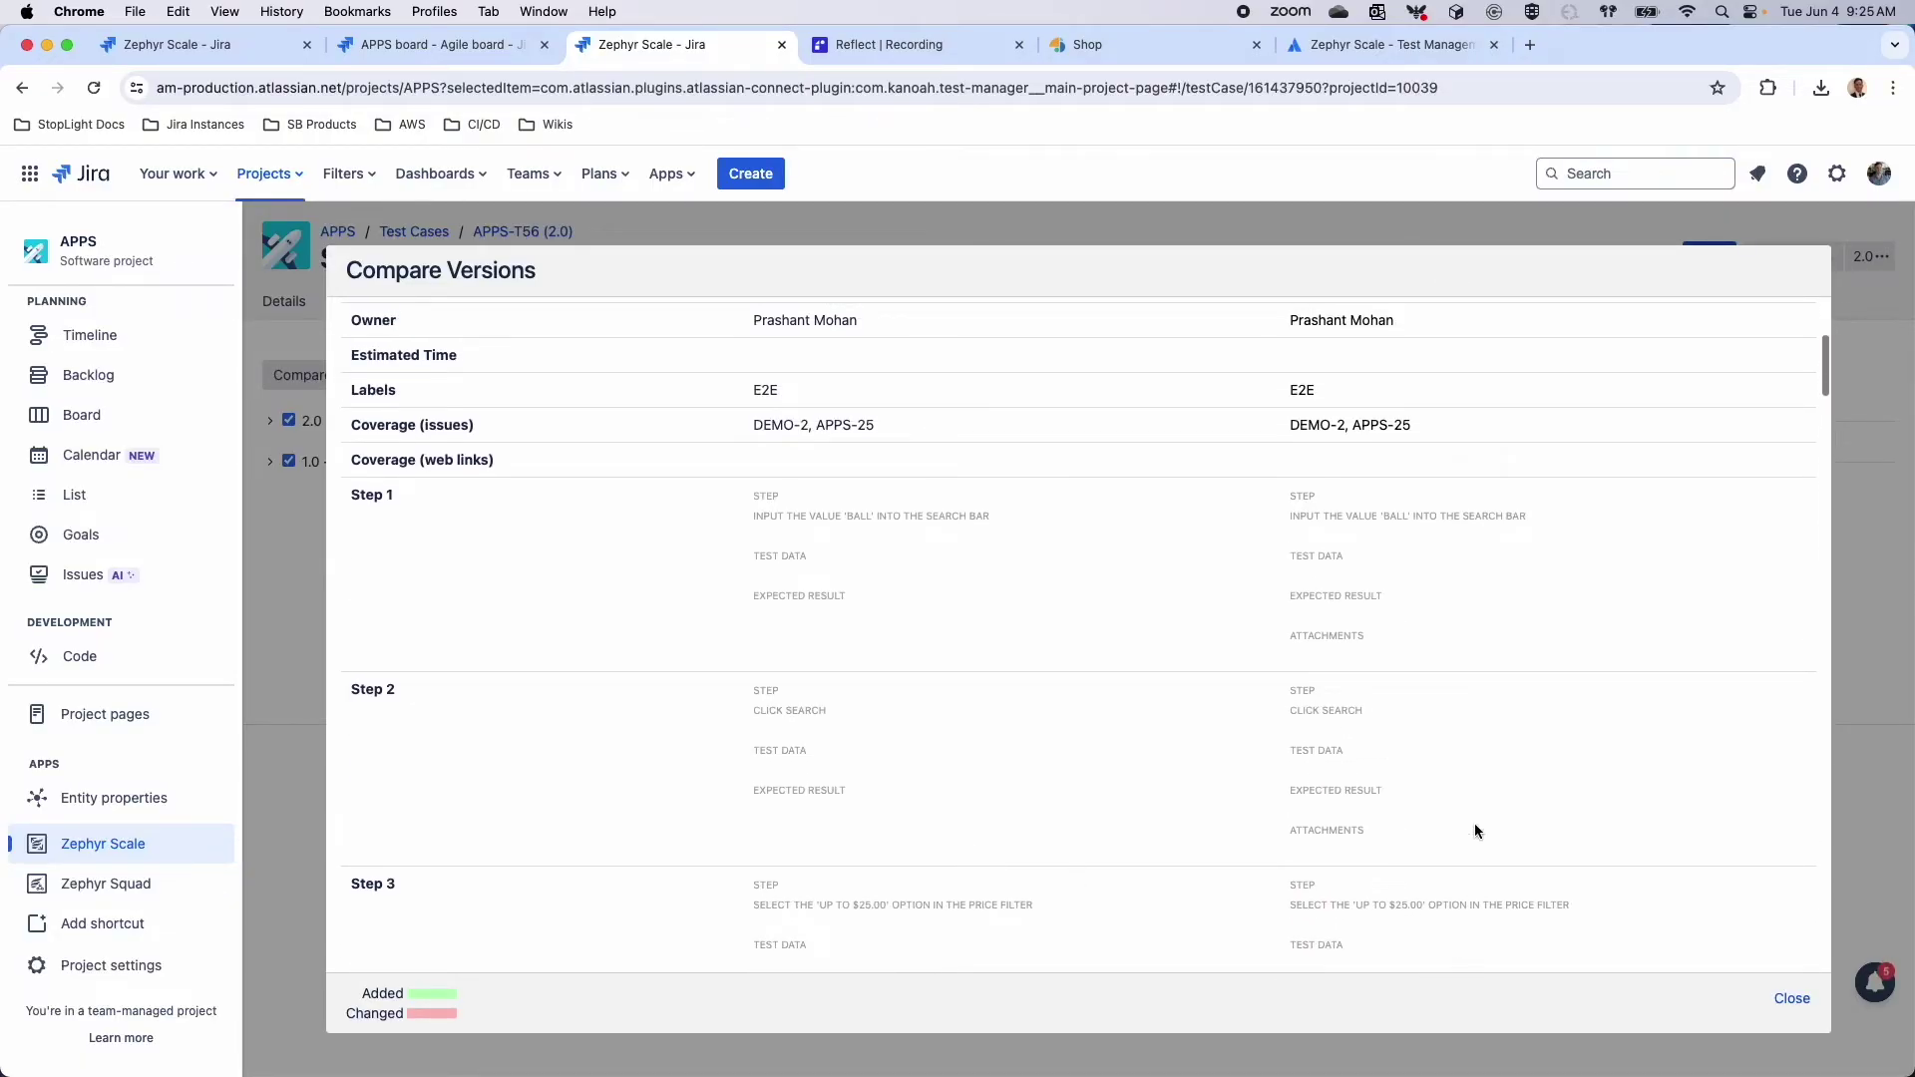
scroll(1474, 830, "up", 4)
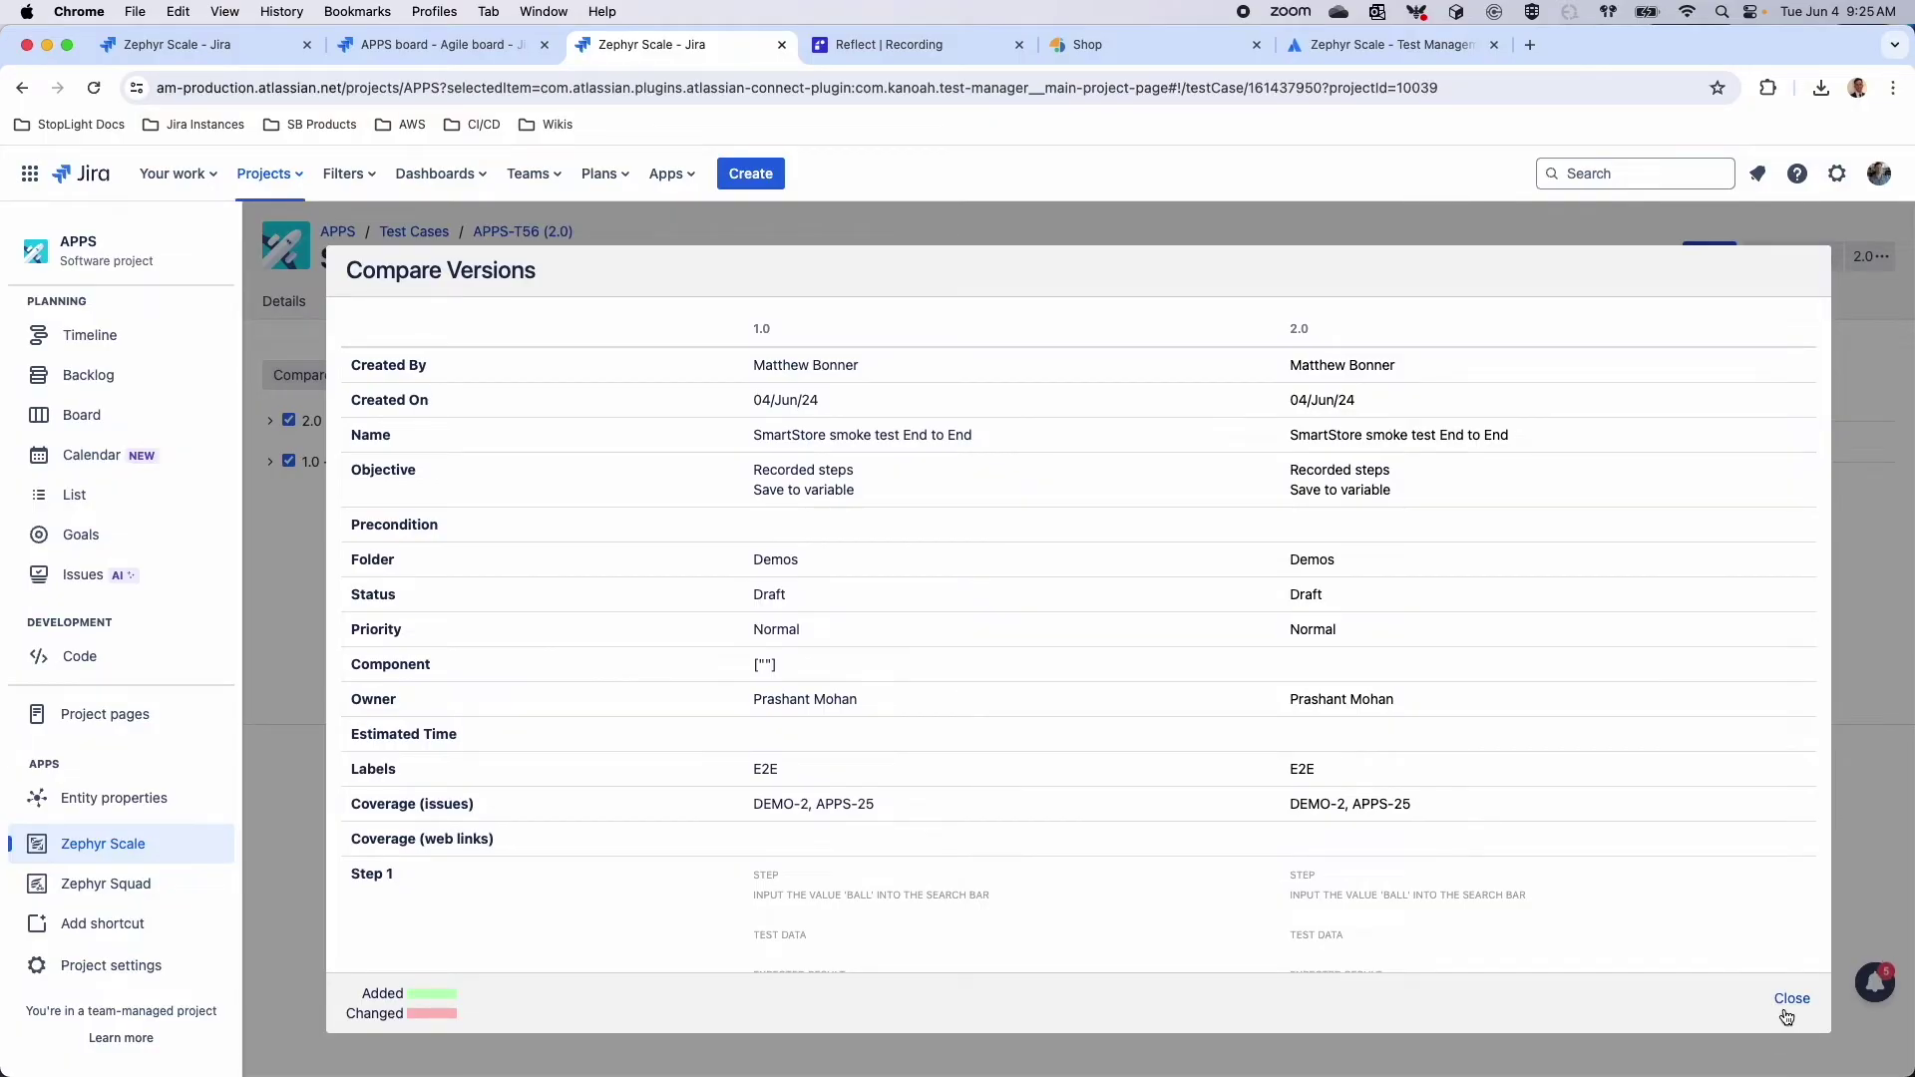
left_click(1790, 1001)
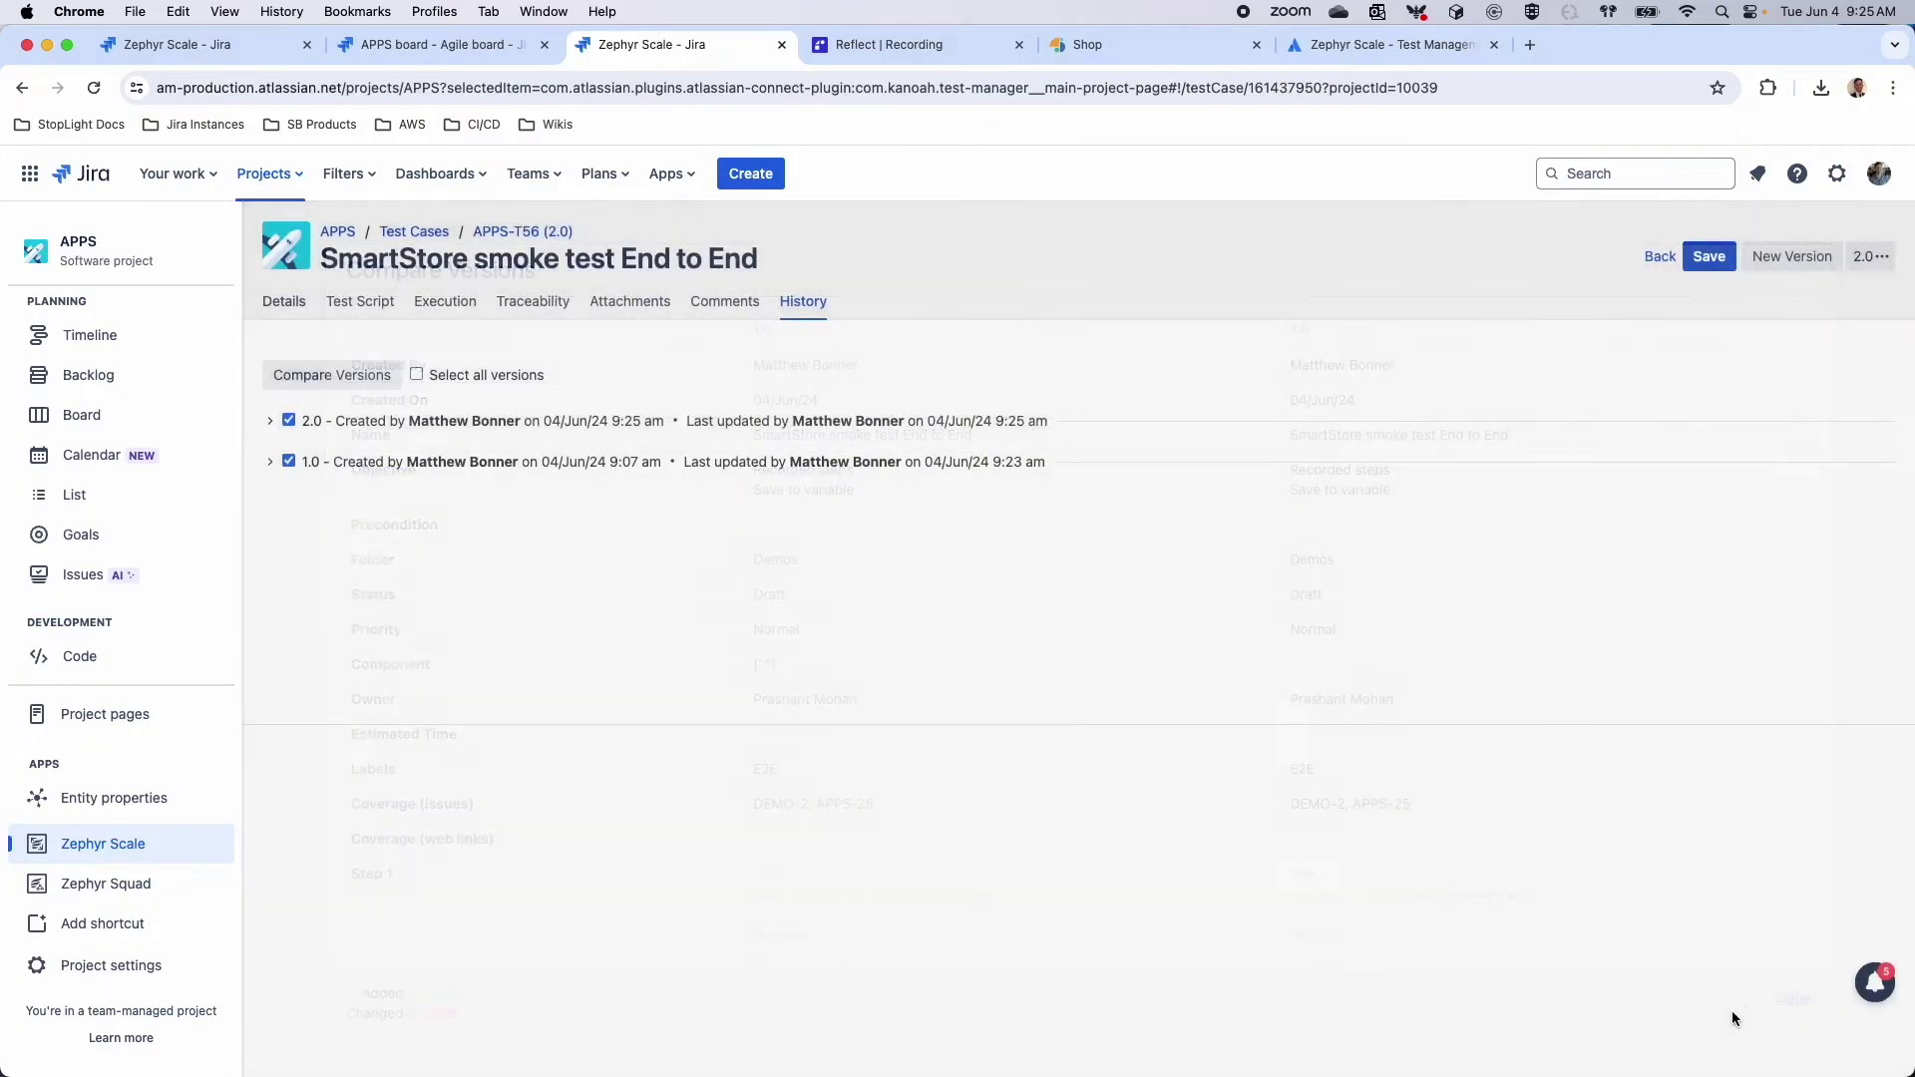
left_click(1659, 257)
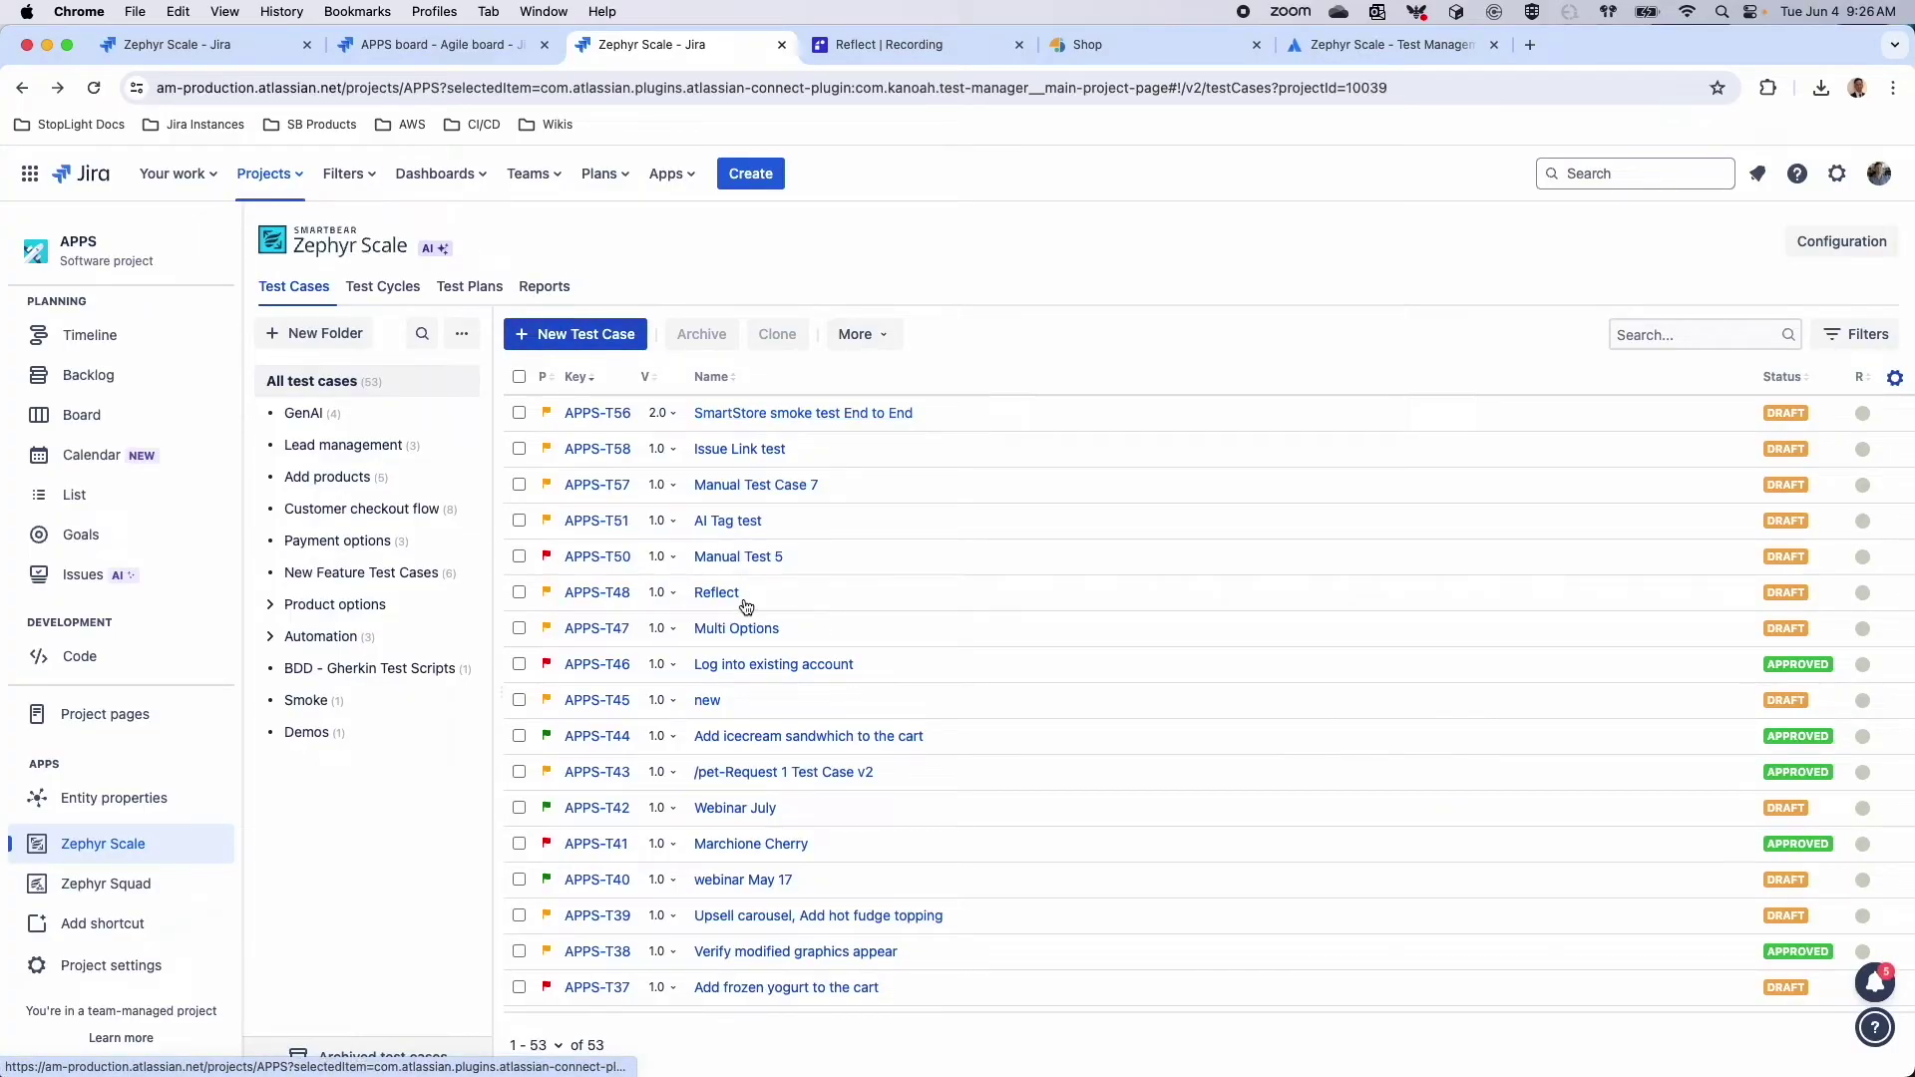
Browse the Add products folder and inspect APPS-T37's steps and past executions
scroll(704, 768, "down", 15)
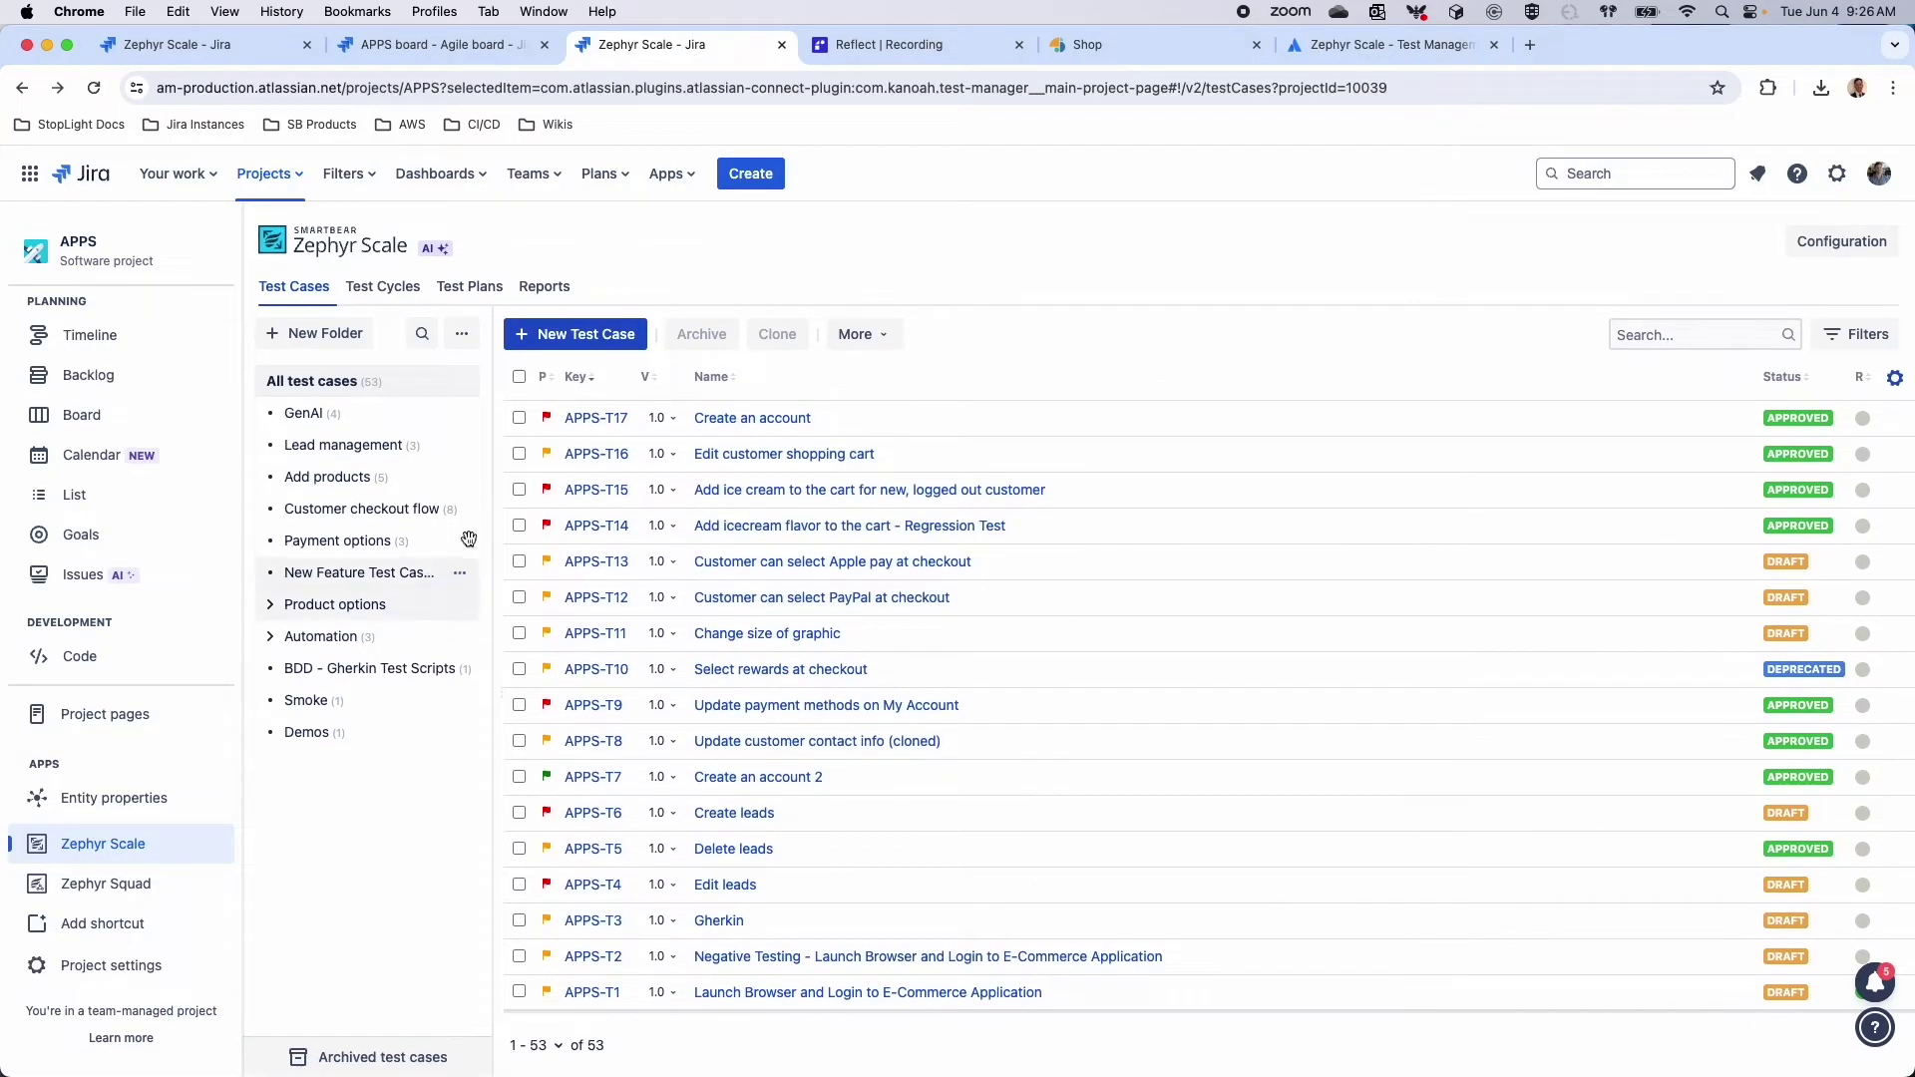
left_click(416, 473)
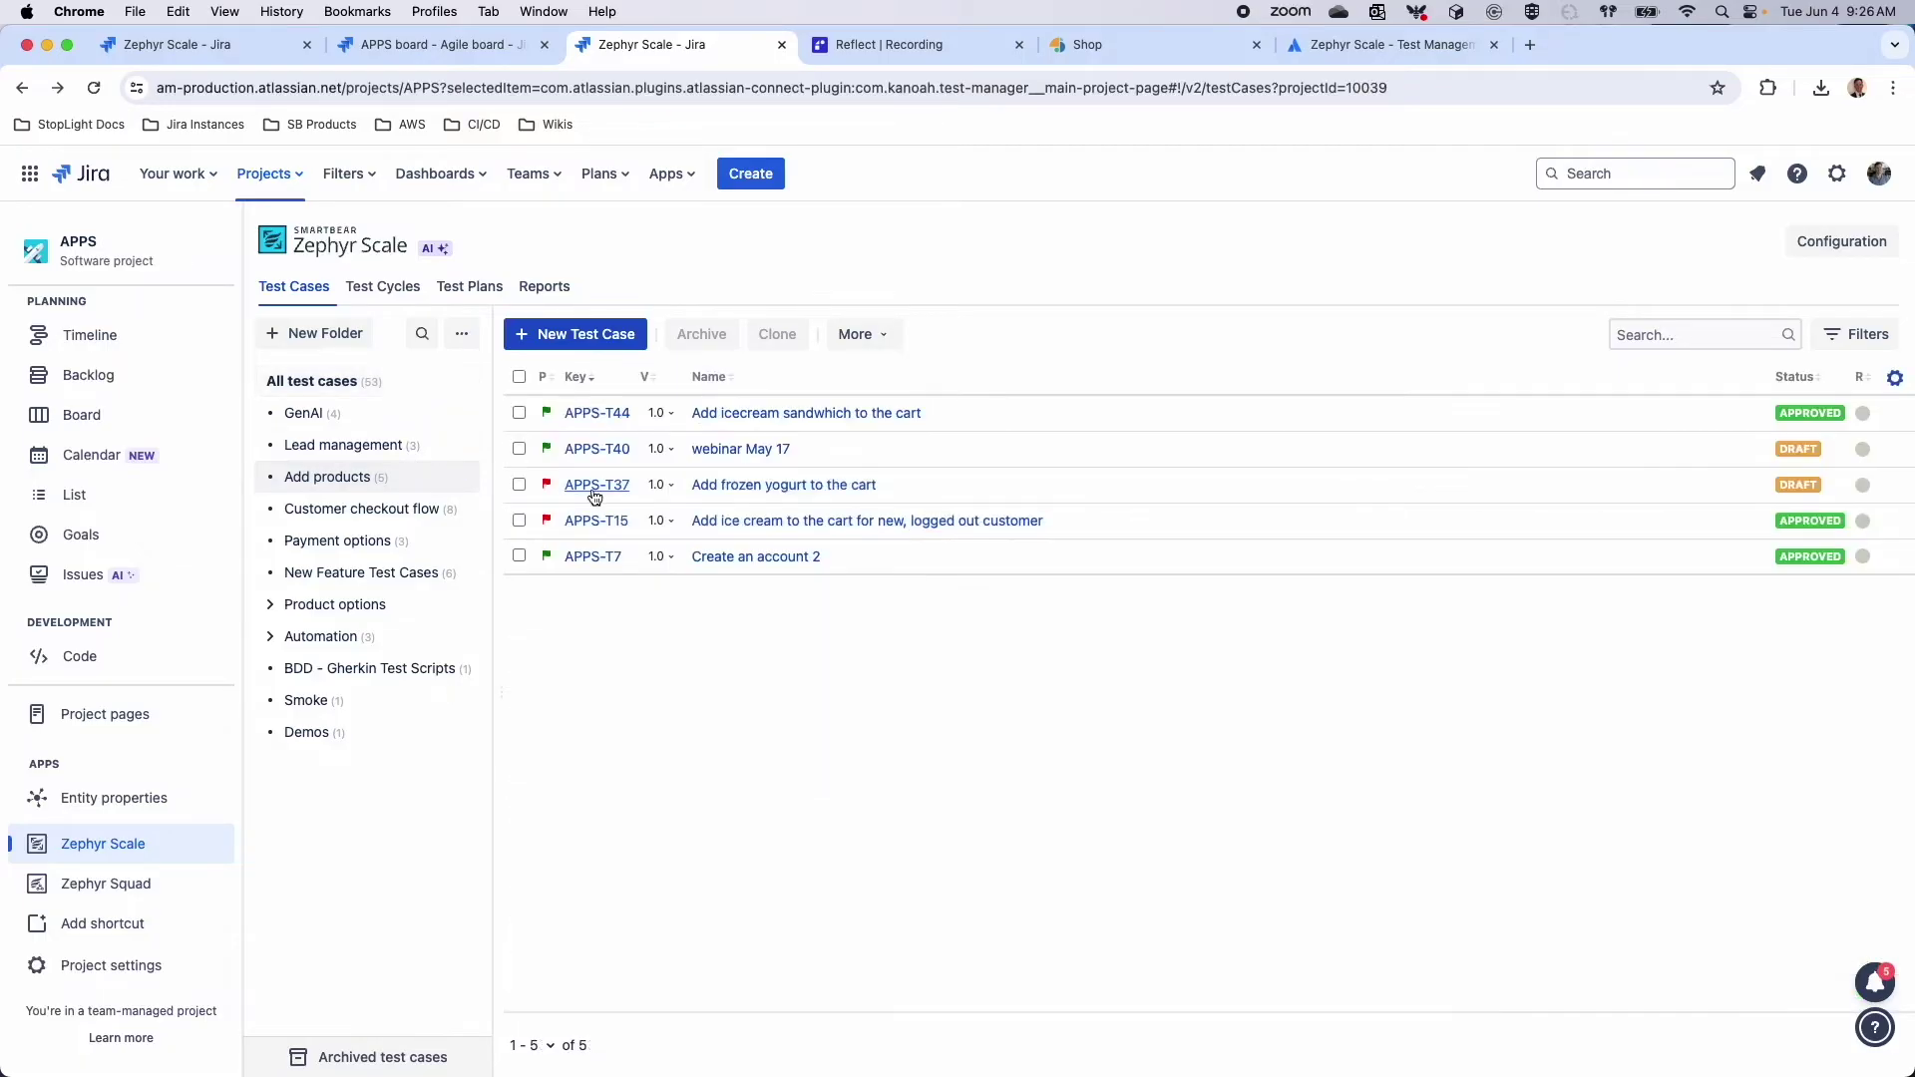
left_click(742, 489)
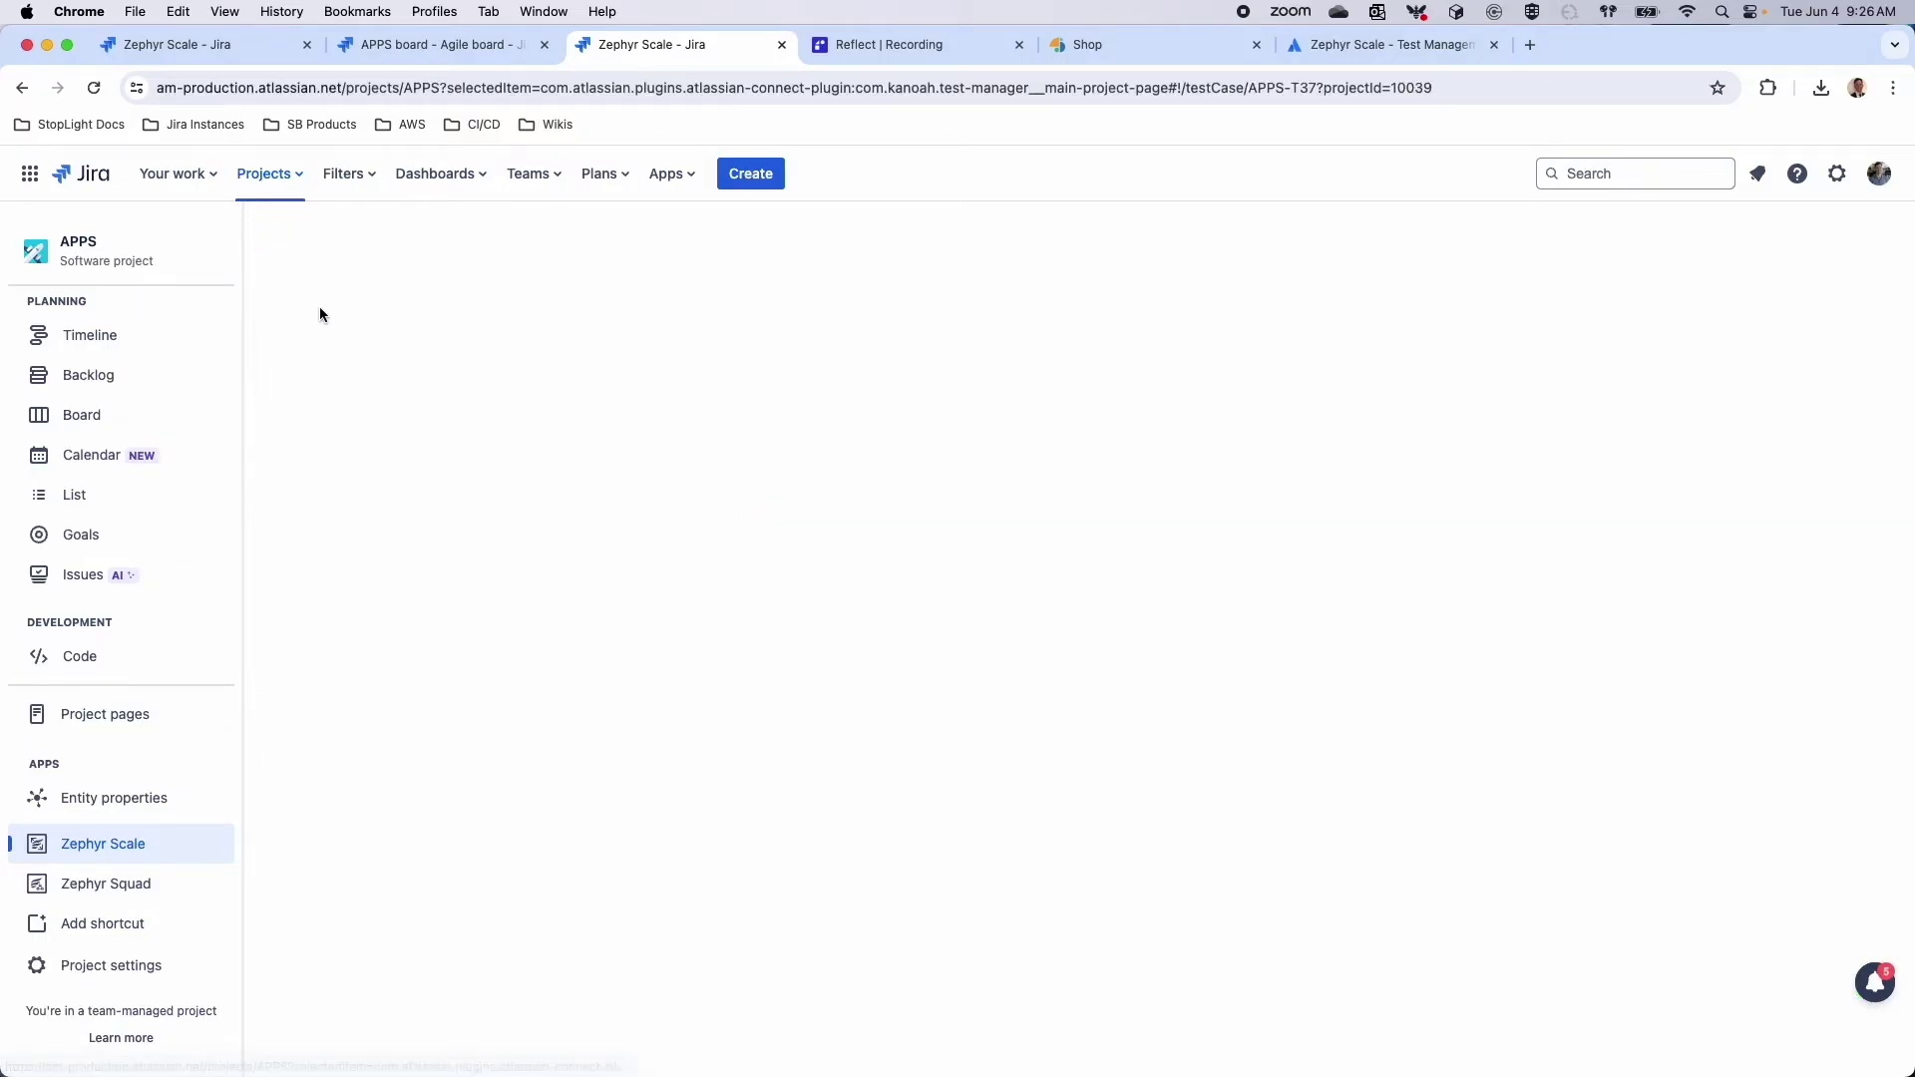
left_click(387, 302)
left_click(412, 297)
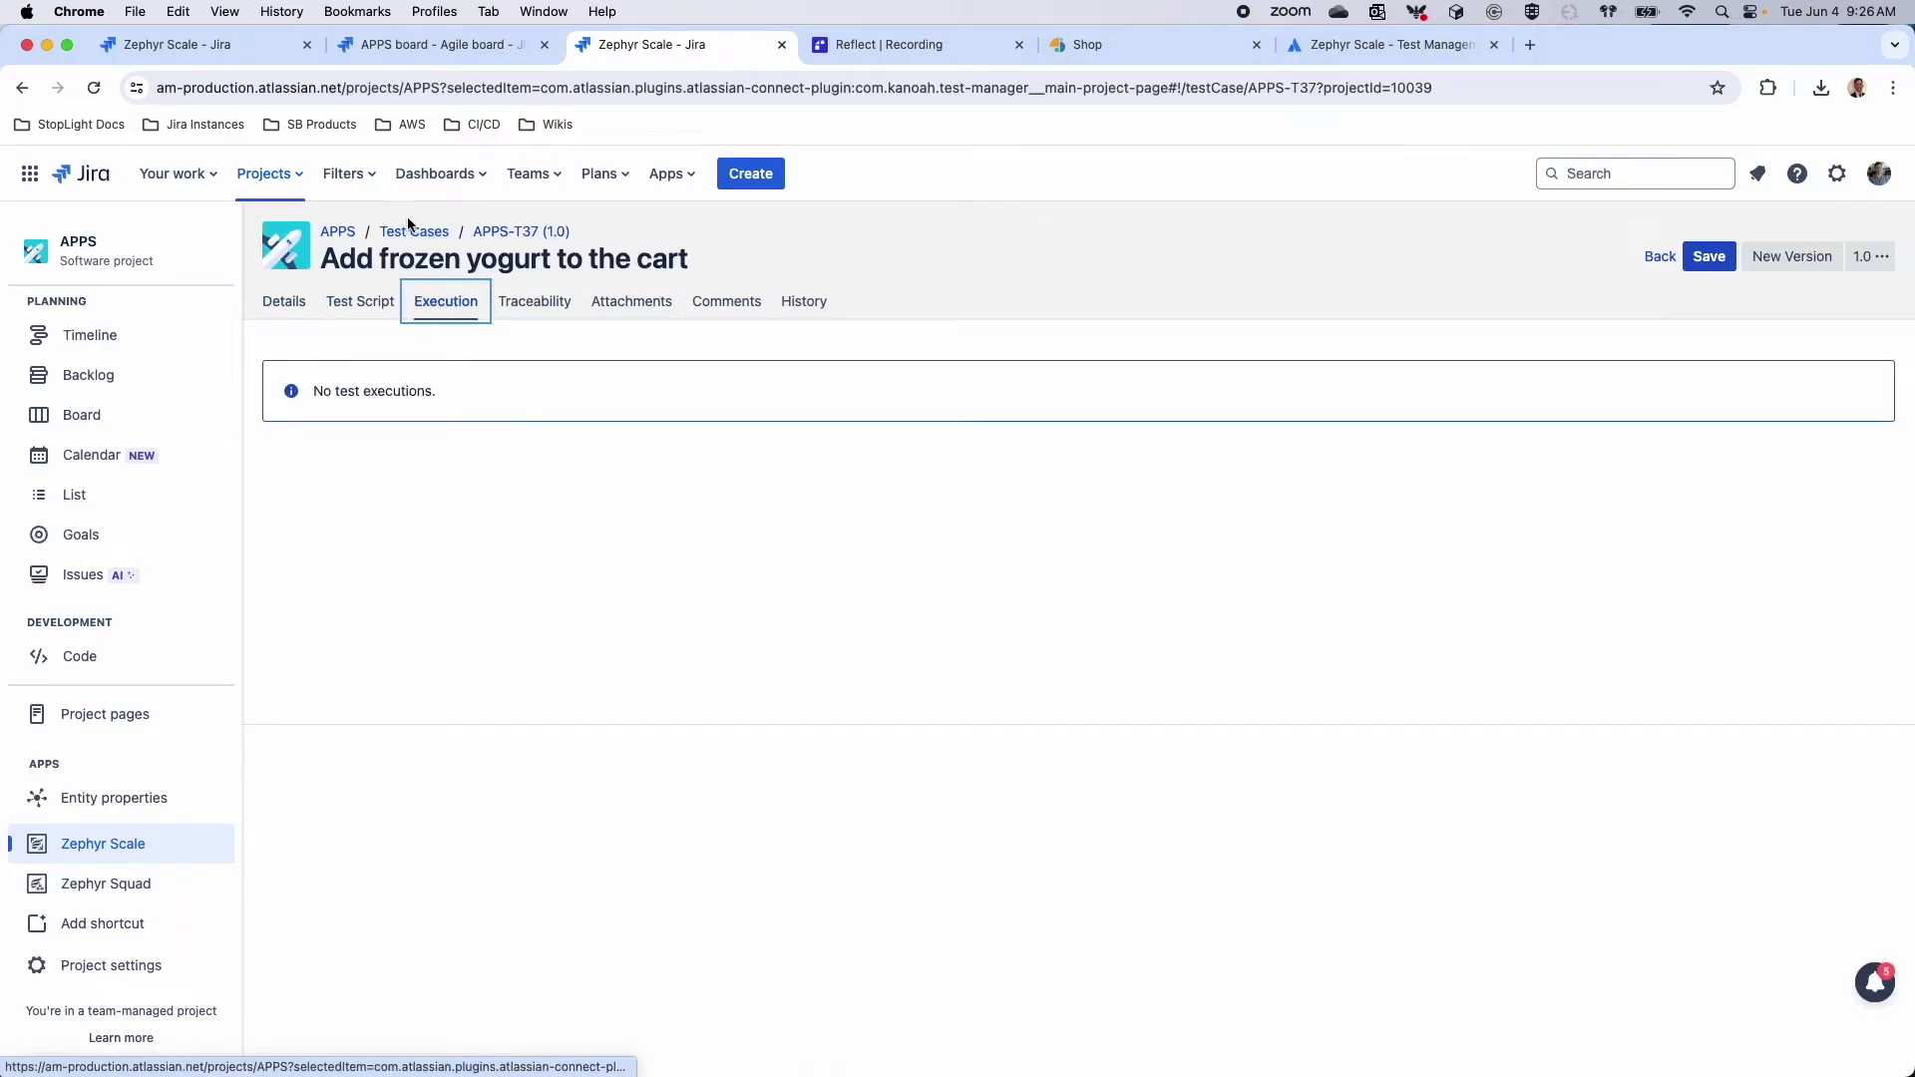
left_click(414, 231)
Switch from the test case list to the Test Cycles list
left_click(402, 297)
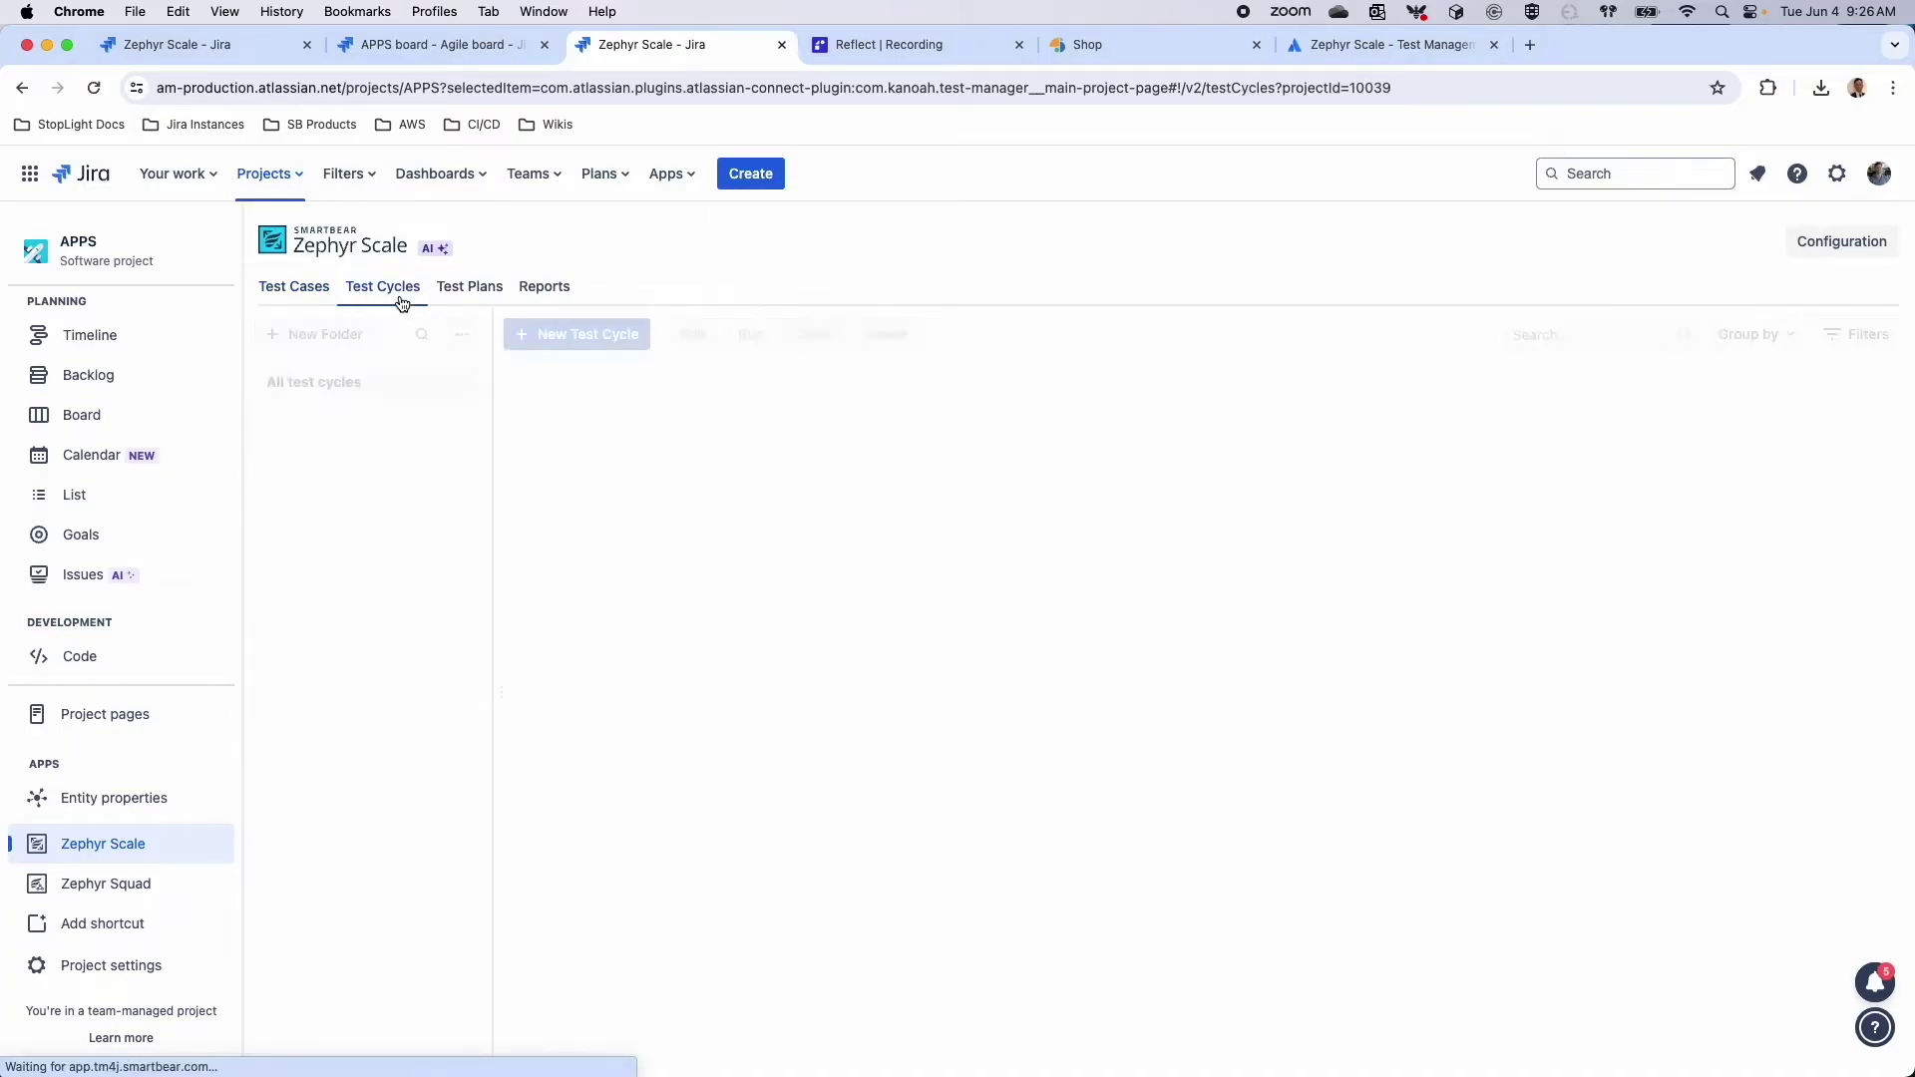
left_click(307, 287)
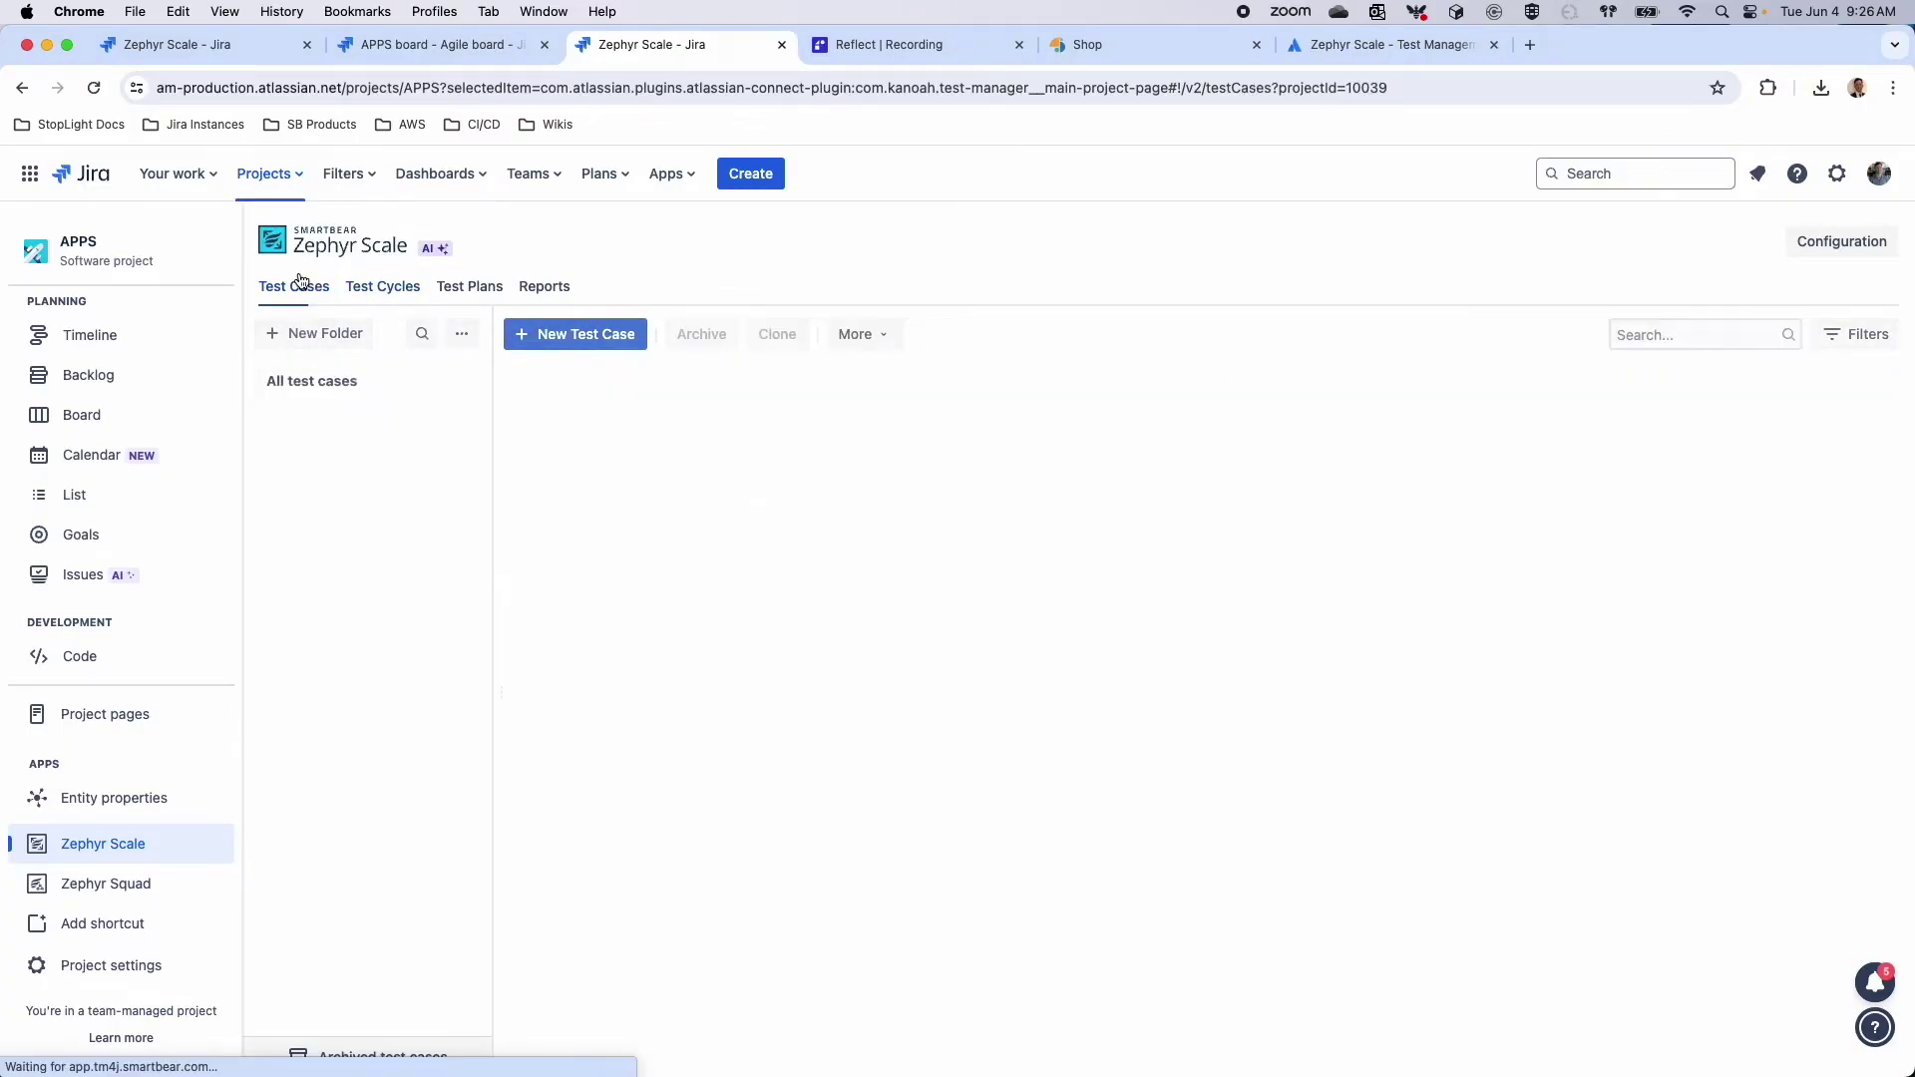
left_click(380, 301)
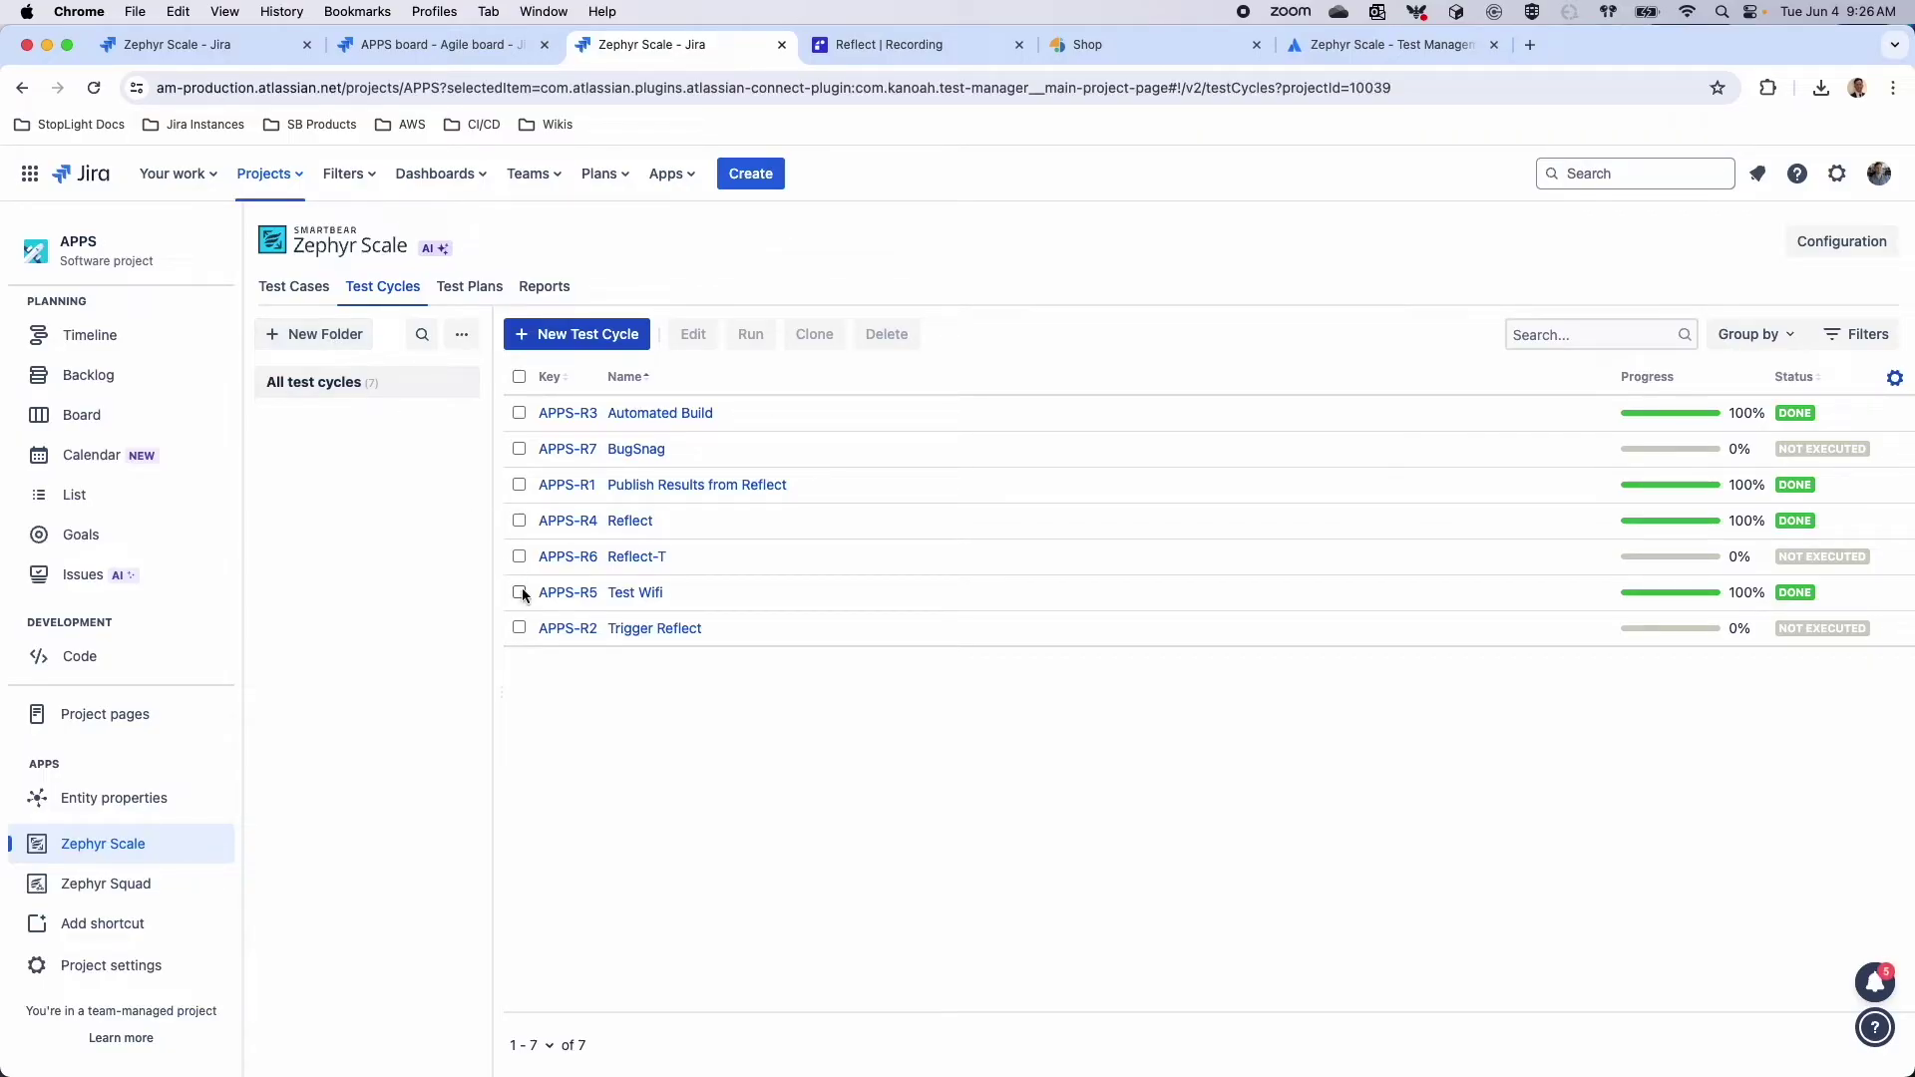
Create test-cycle folders named 'AD HOC' and 'SMOKE' under All test cycles
left_click(329, 335)
type("Ah")
key("BackSpace")
type("D HOC")
key("Return")
left_click(311, 336)
type("S")
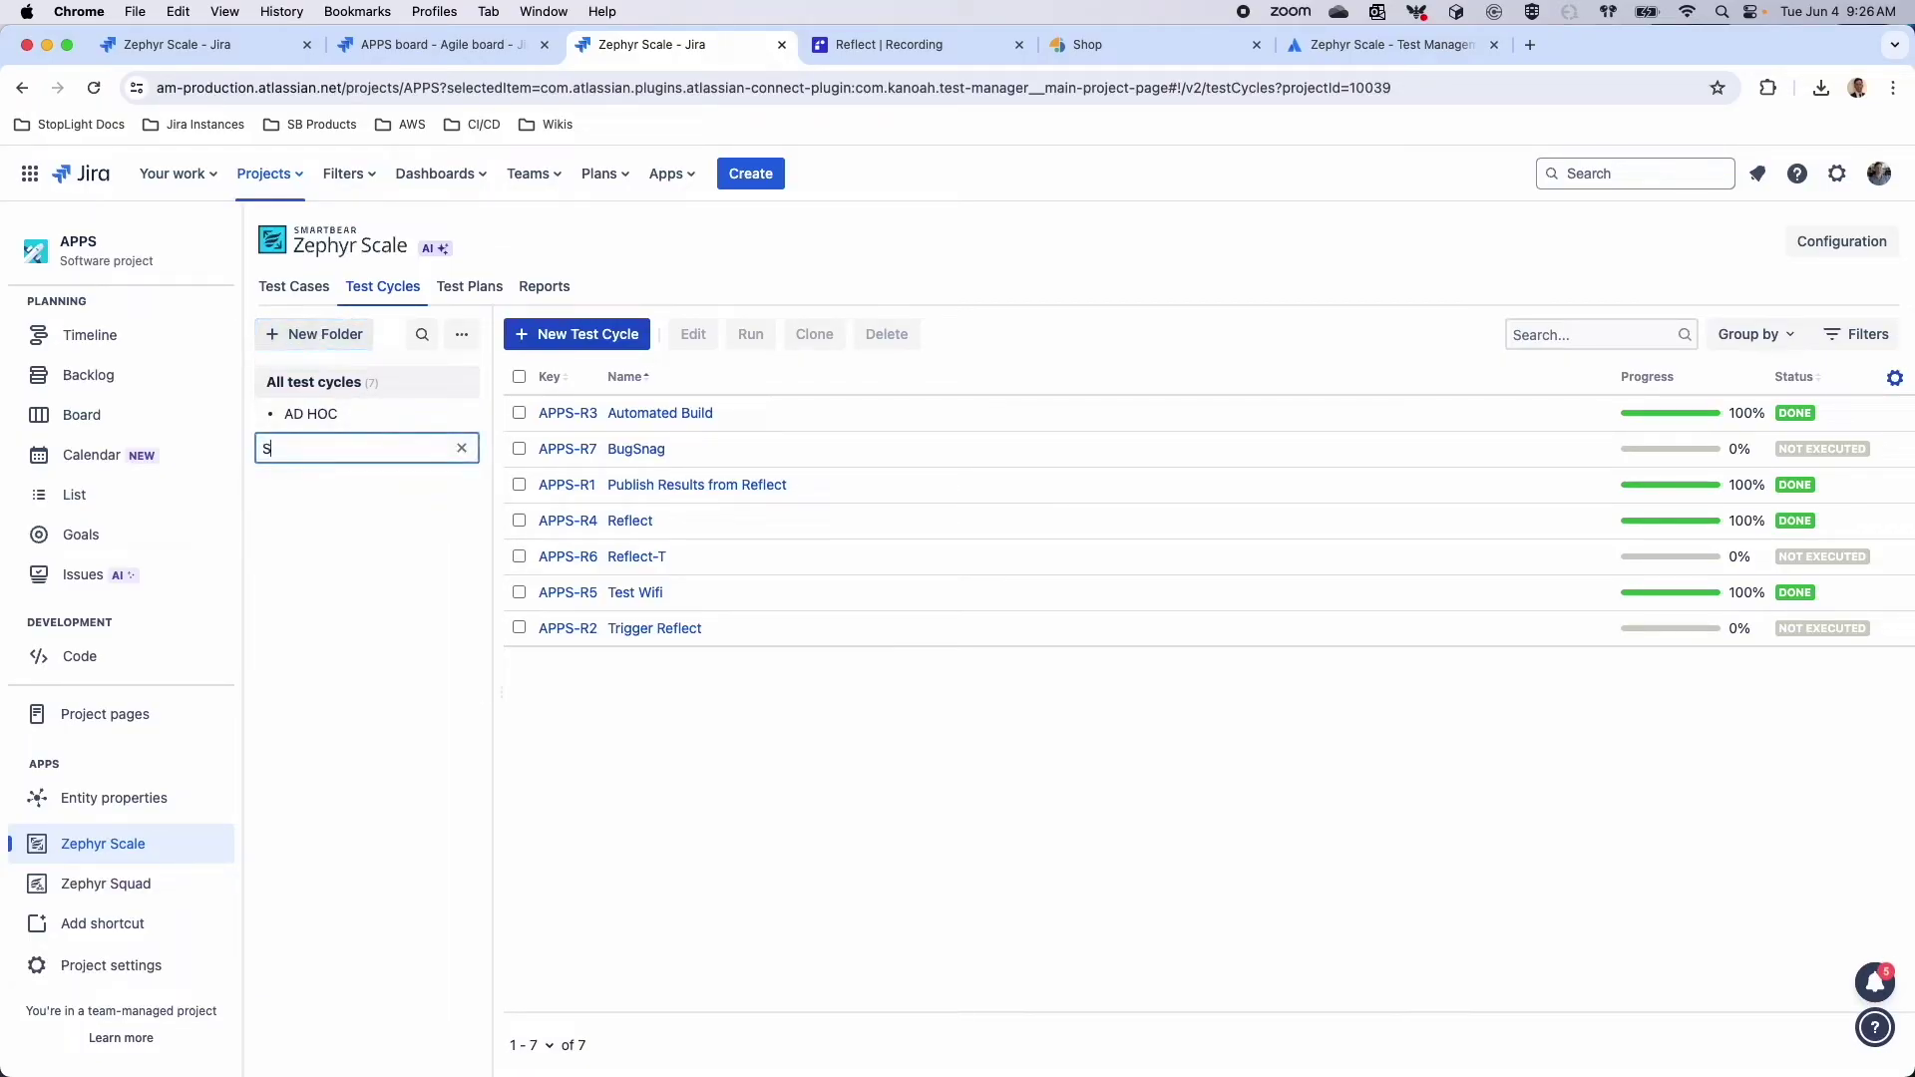
type("MOKE")
key("Return")
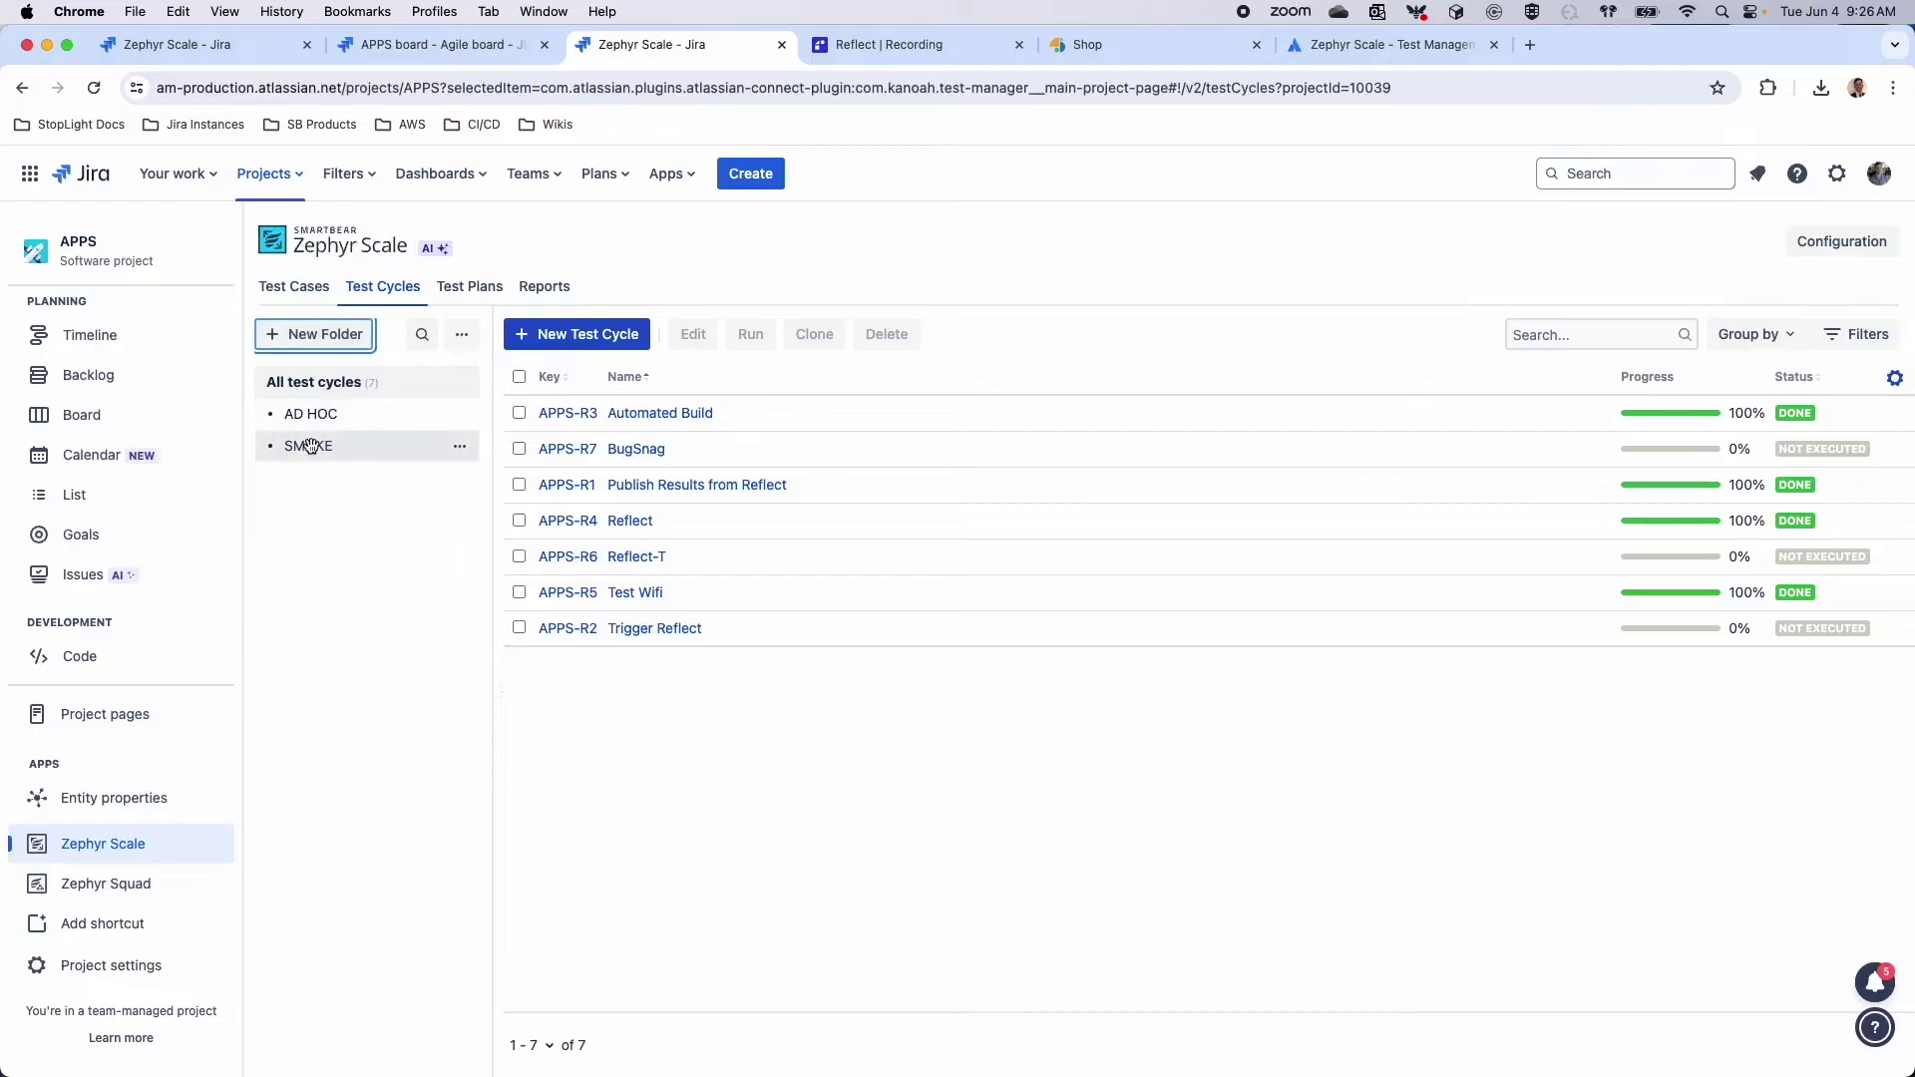
View the SMOKE folder, discard an extra empty folder, and begin a new test cycle
left_click(305, 446)
left_click(323, 339)
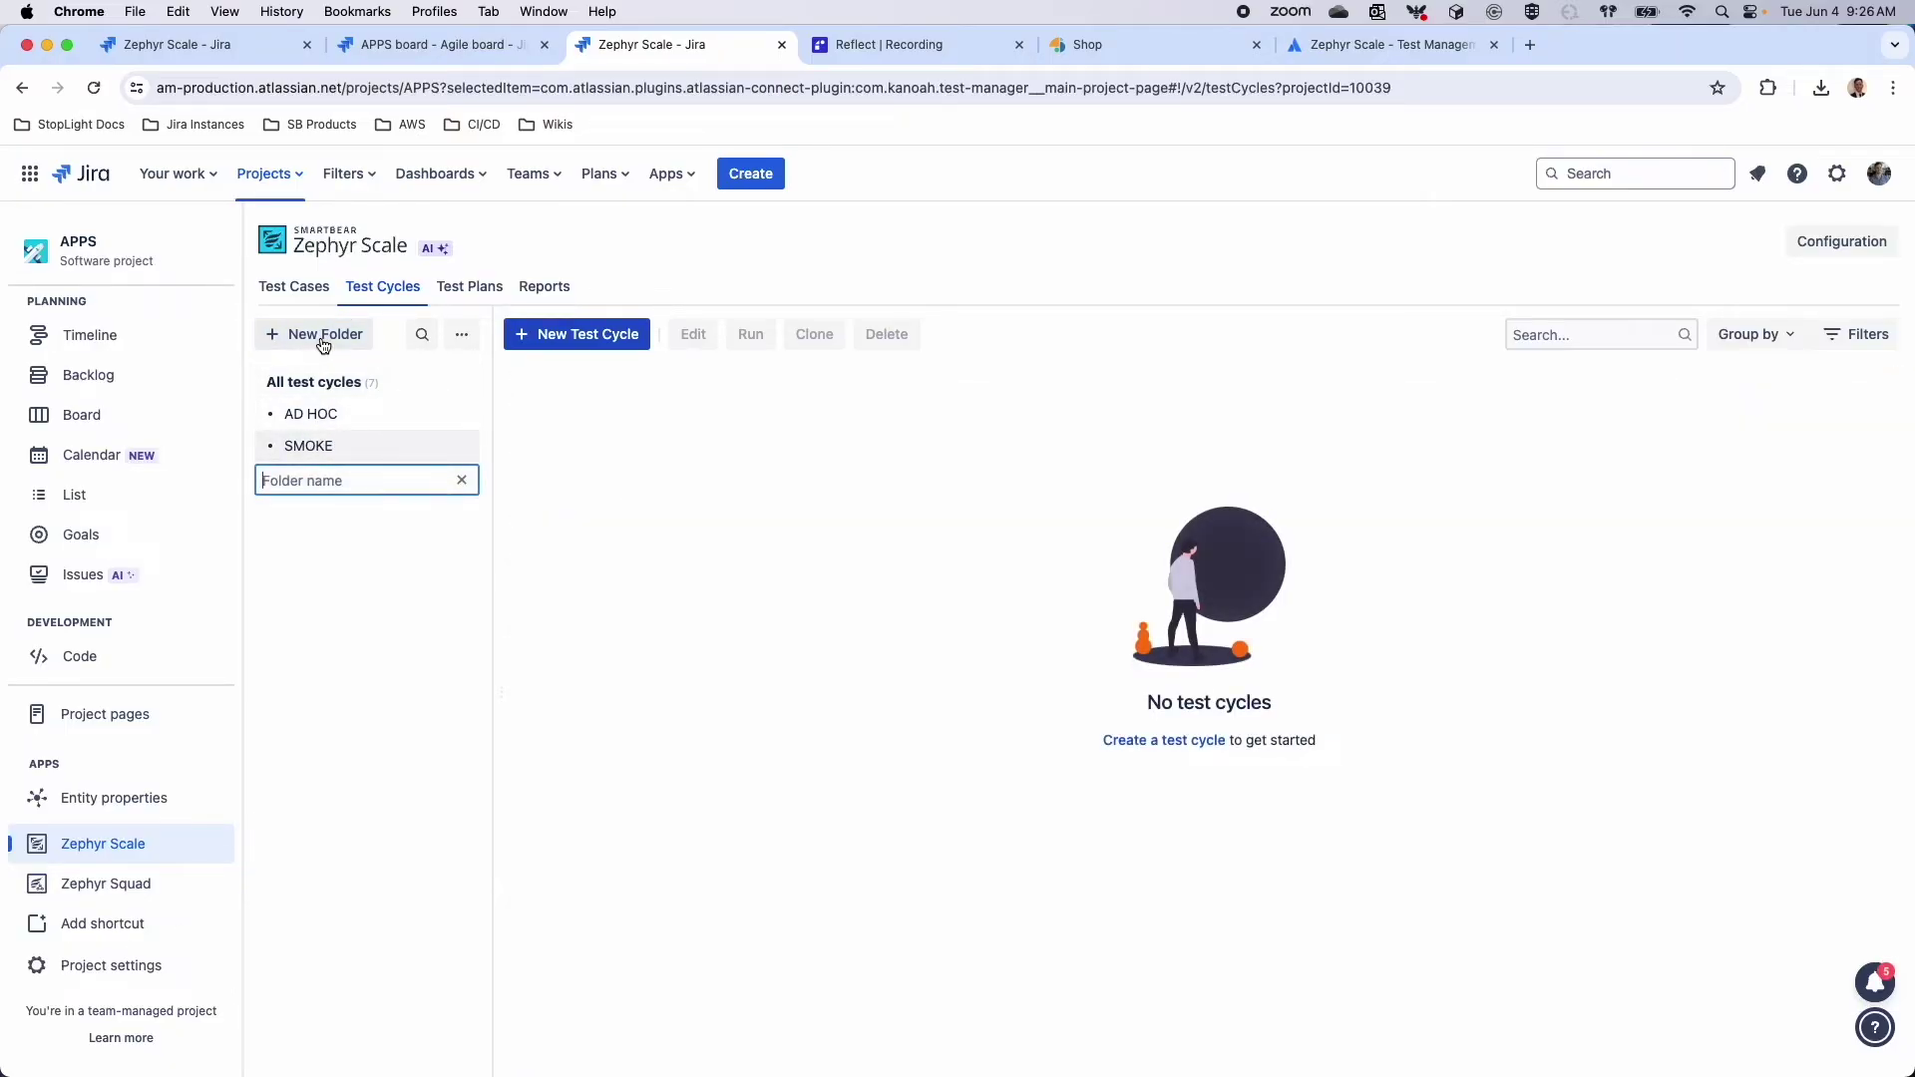
left_click(305, 380)
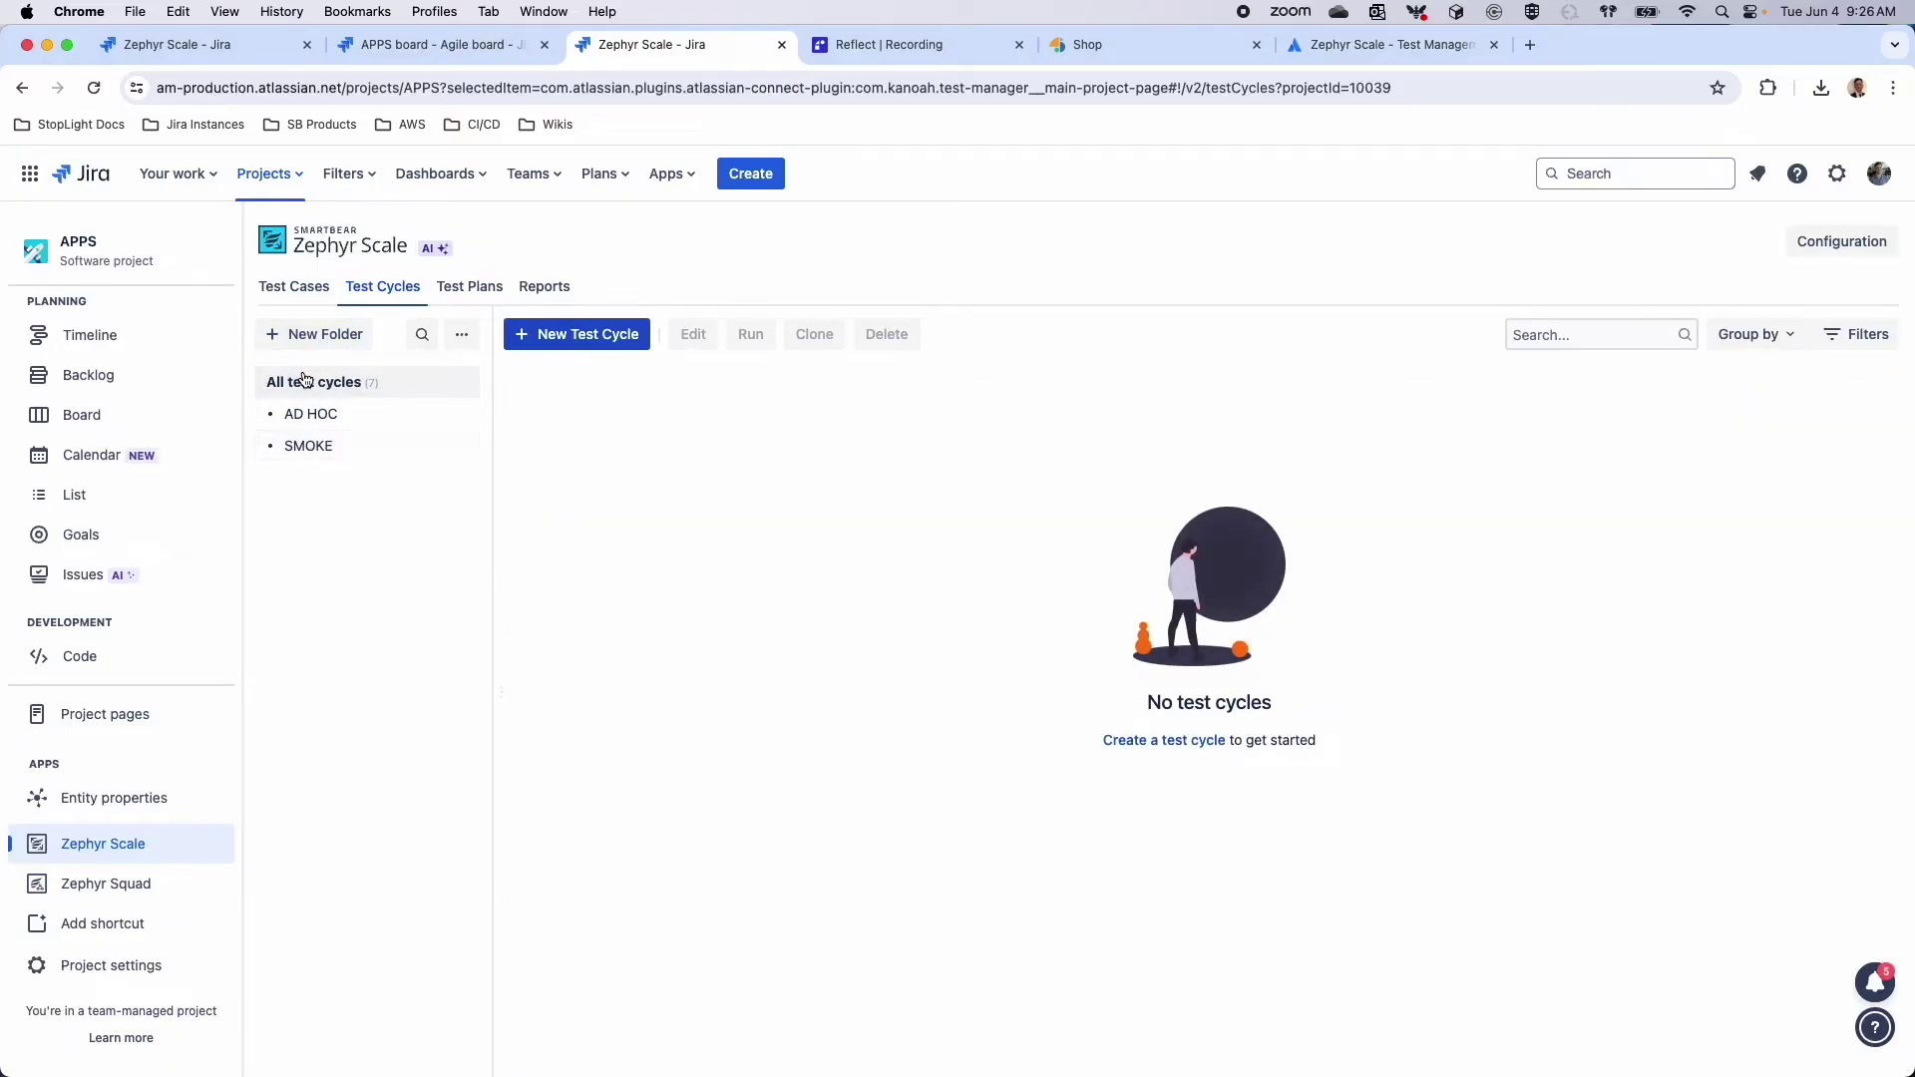
left_click(459, 446)
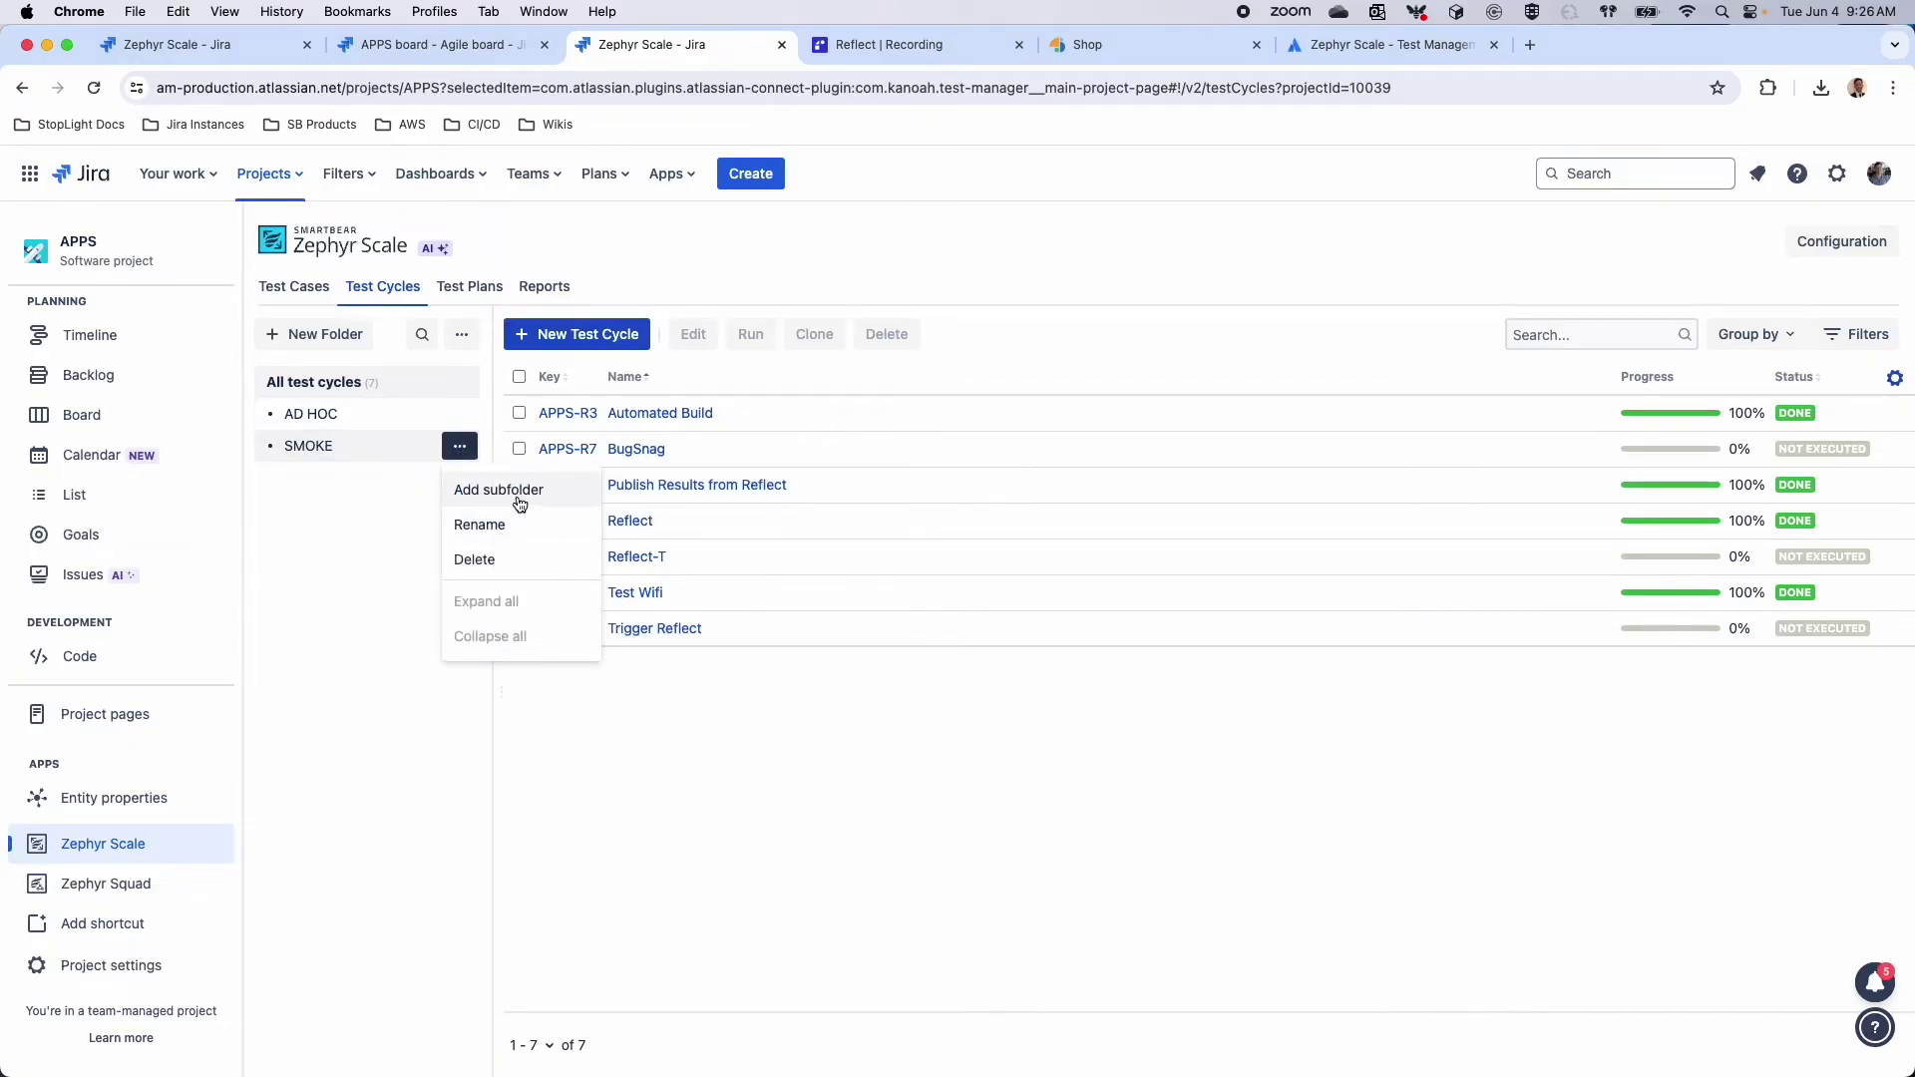
left_click(604, 335)
Create a test cycle named 'Manual Sprint' and open it
left_click(874, 386)
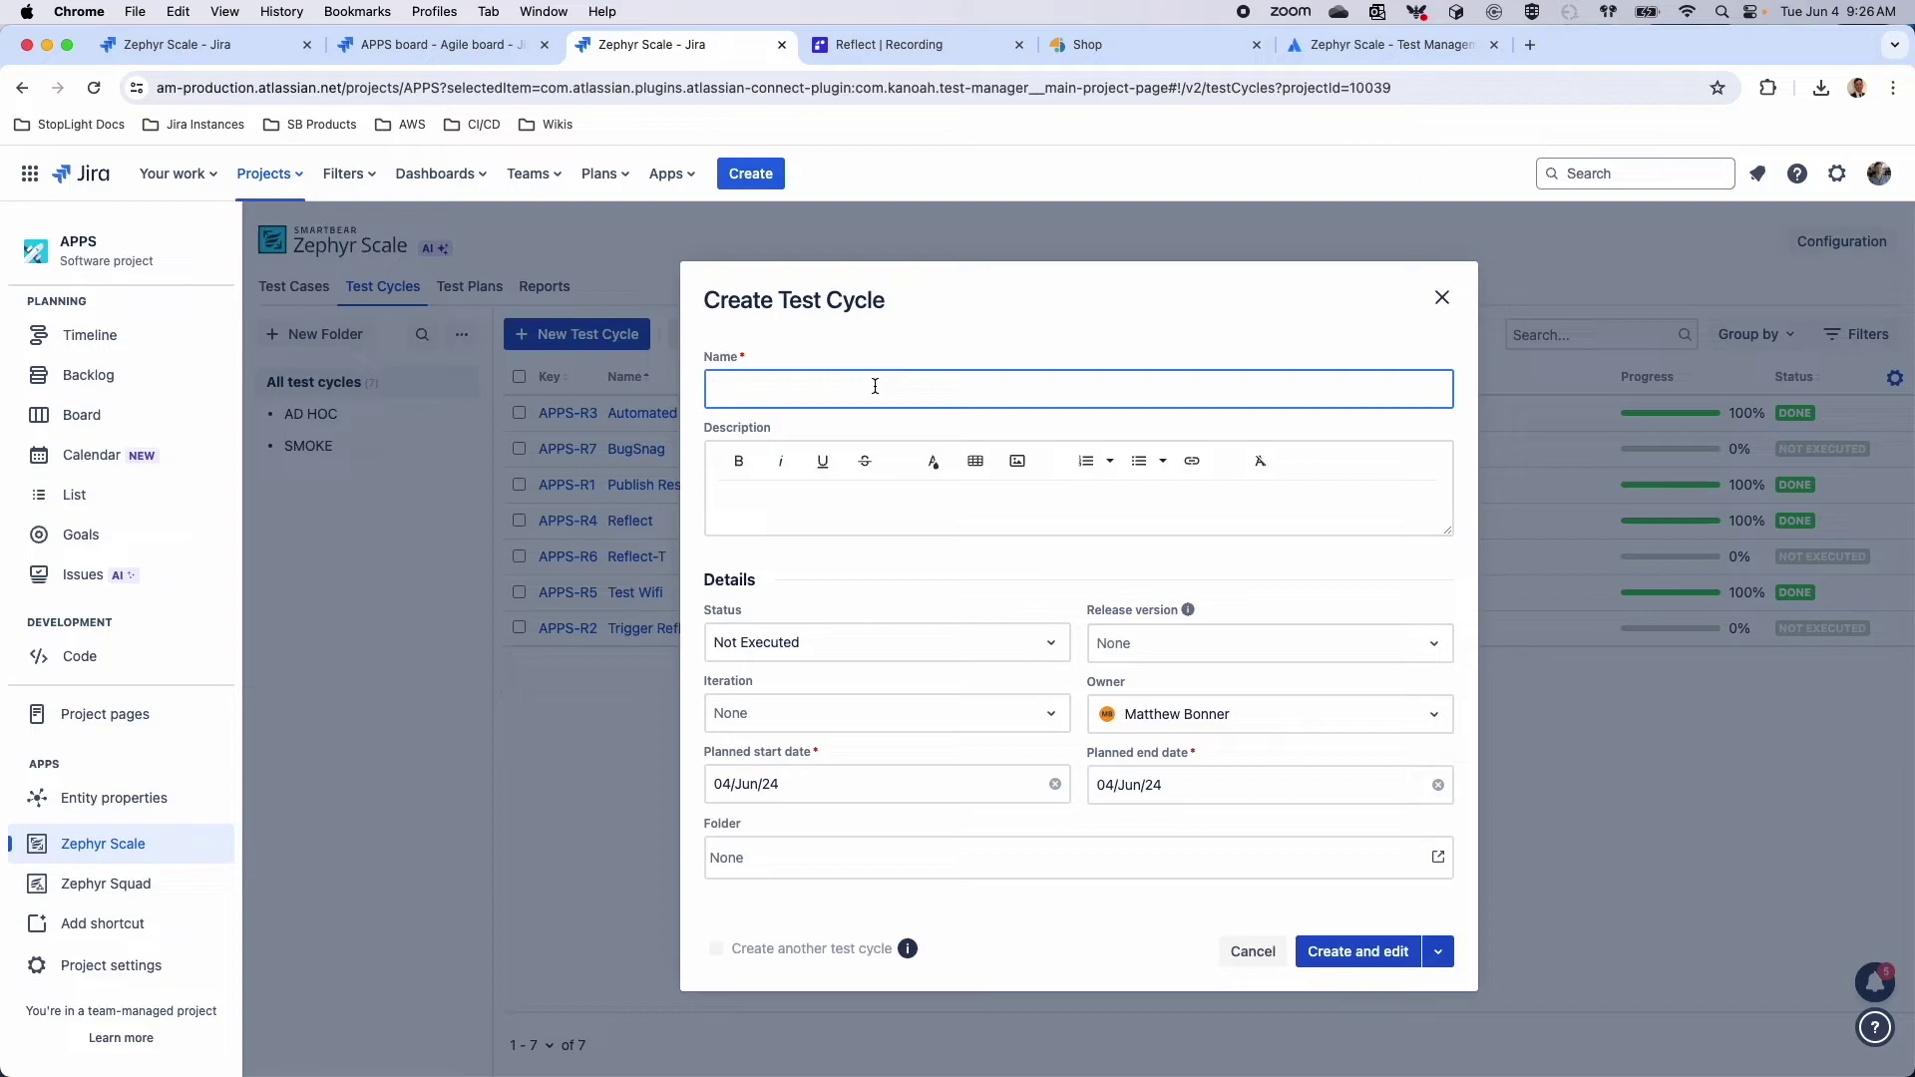
type("Manual Sprint")
left_click(856, 510)
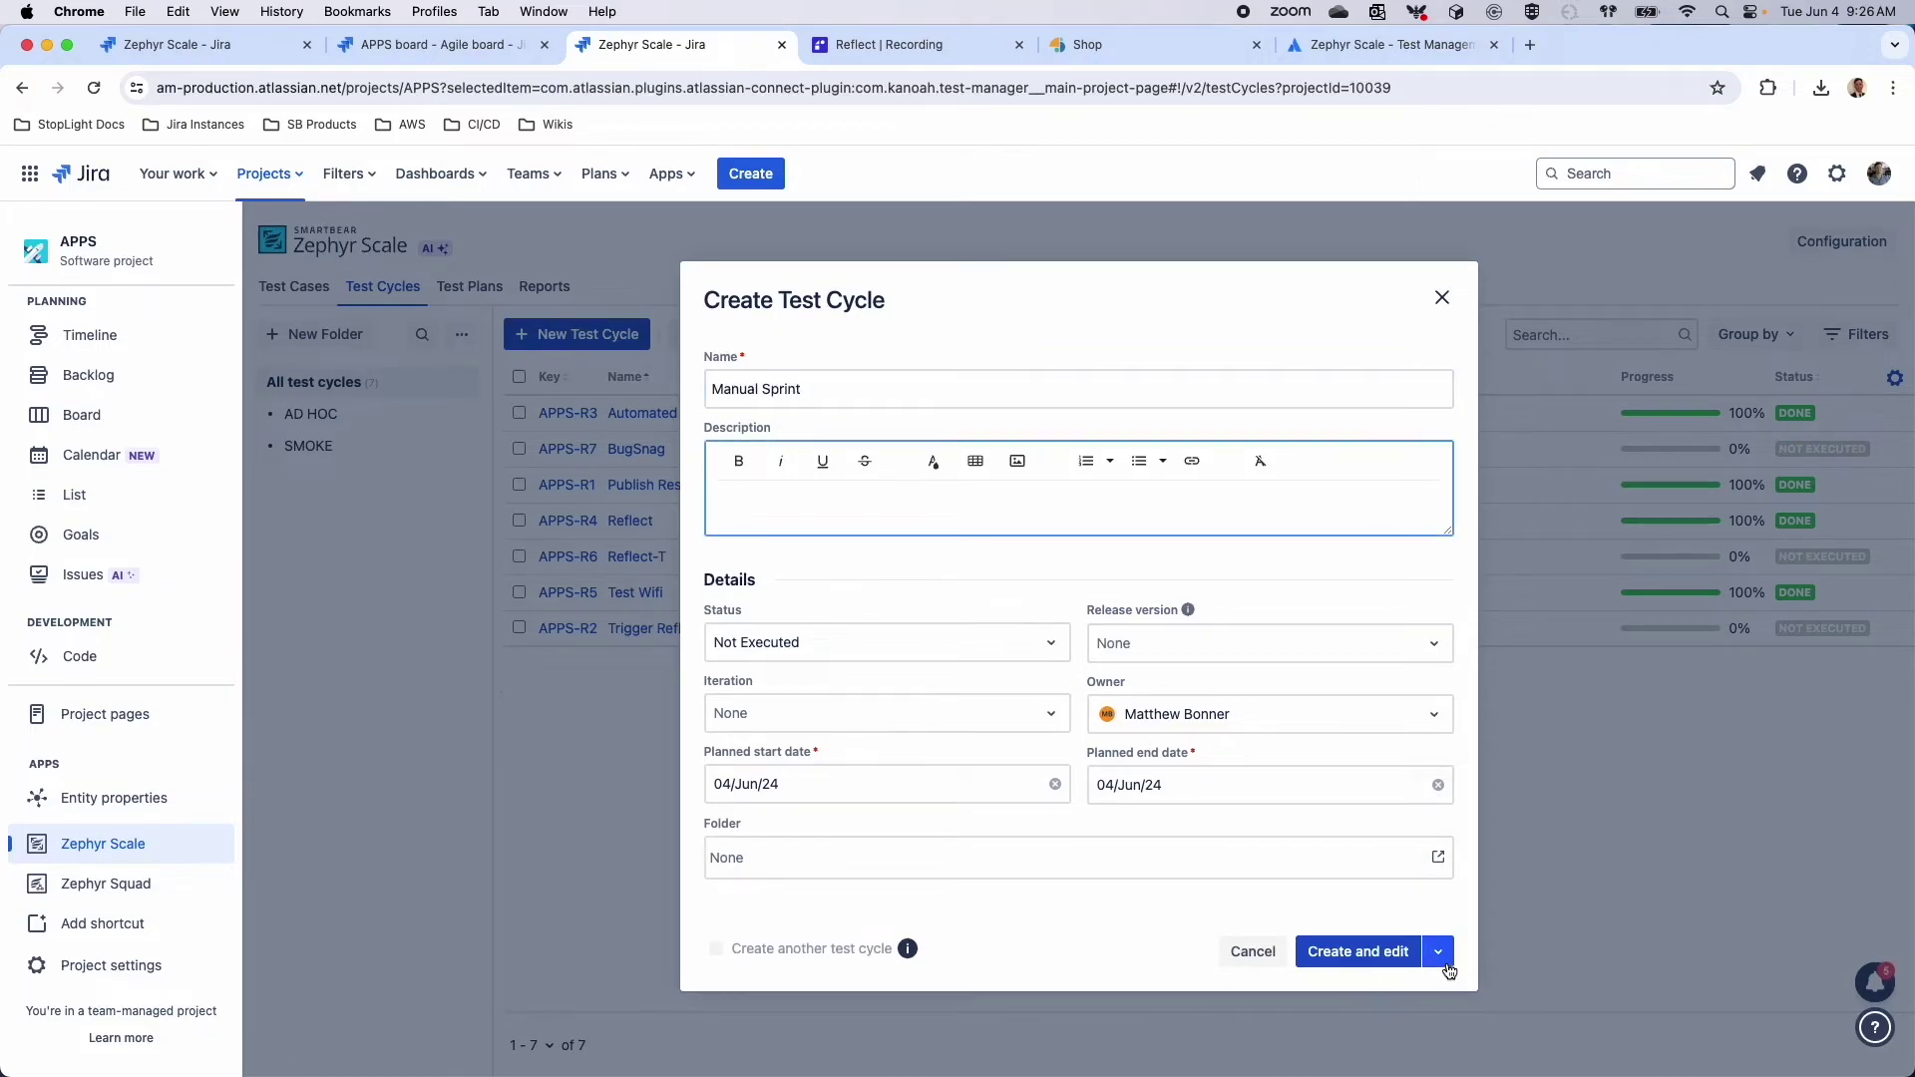
left_click(1437, 951)
left_click(1357, 949)
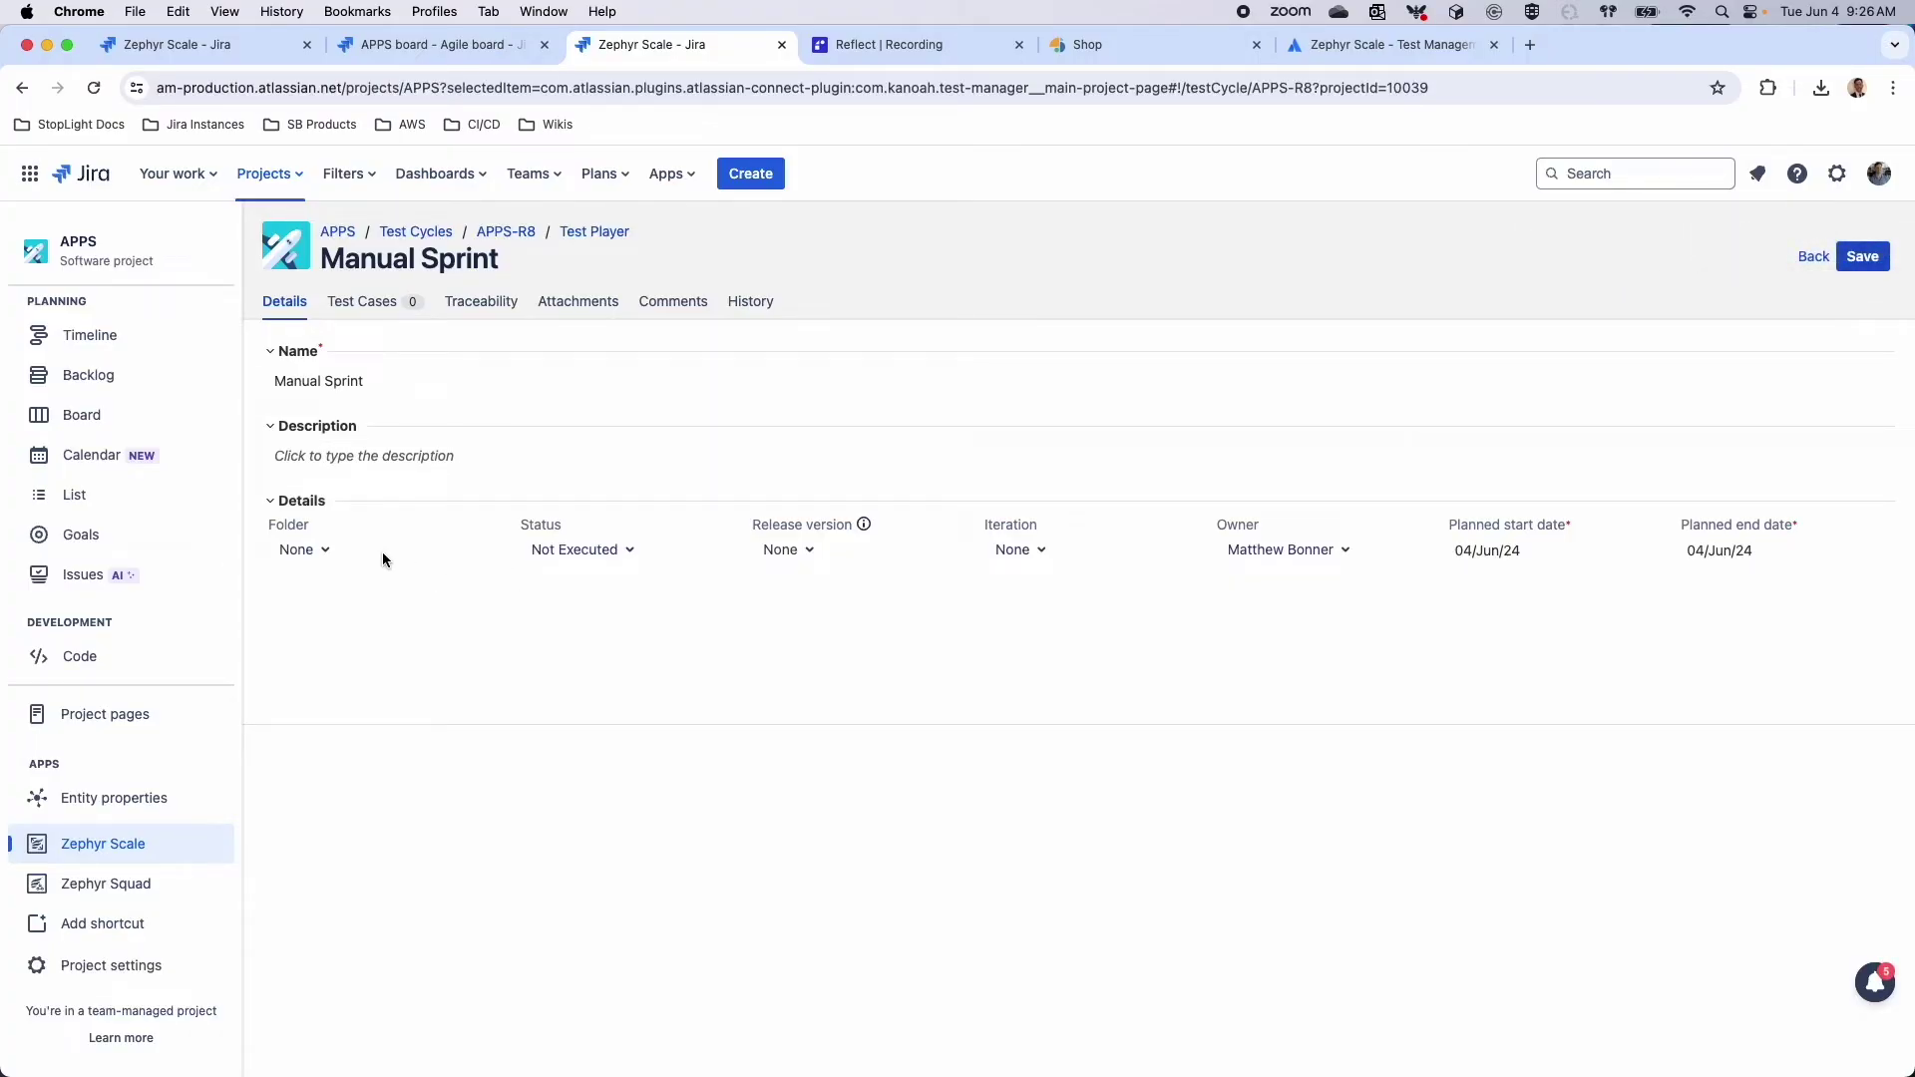
Look through the cycle's release version and iteration choices without setting either
left_click(794, 560)
left_click(1022, 550)
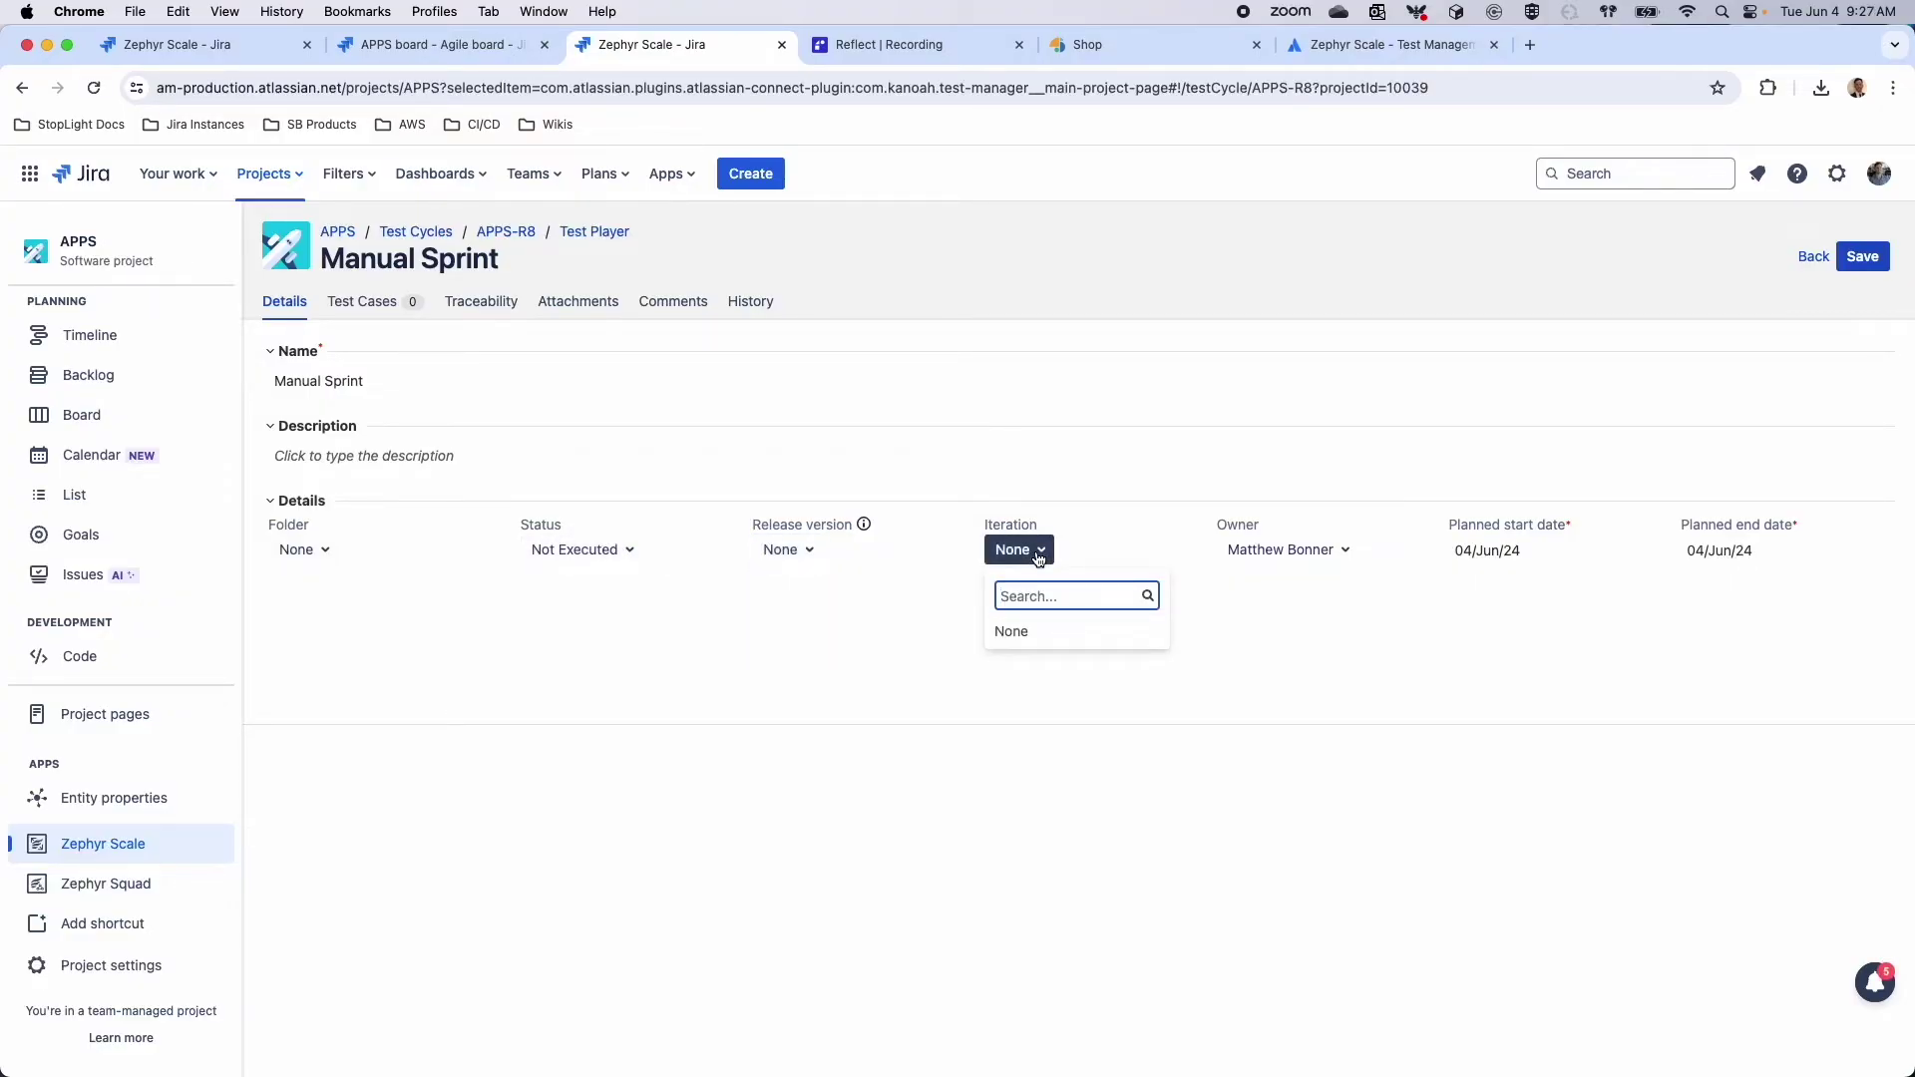
left_click(1444, 615)
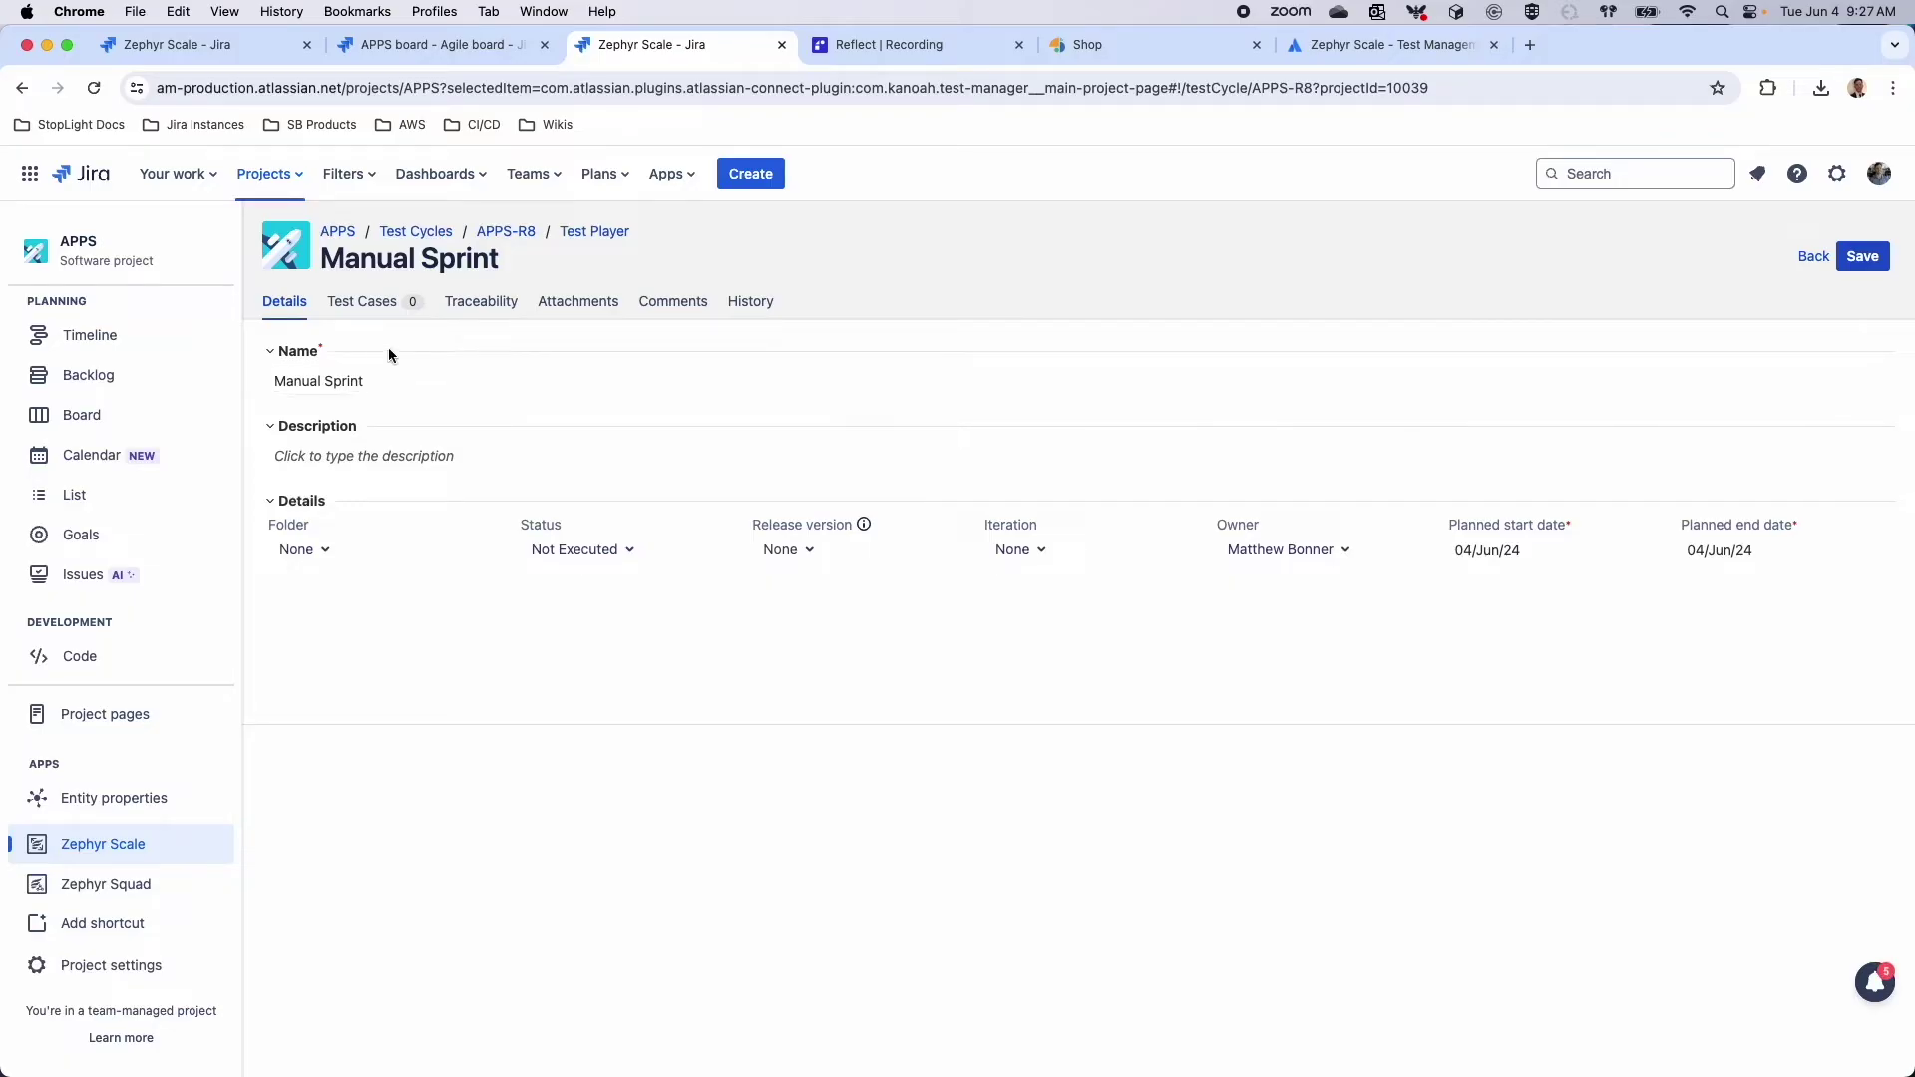
Add test case APPS-T56 to the Manual Sprint cycle
left_click(378, 312)
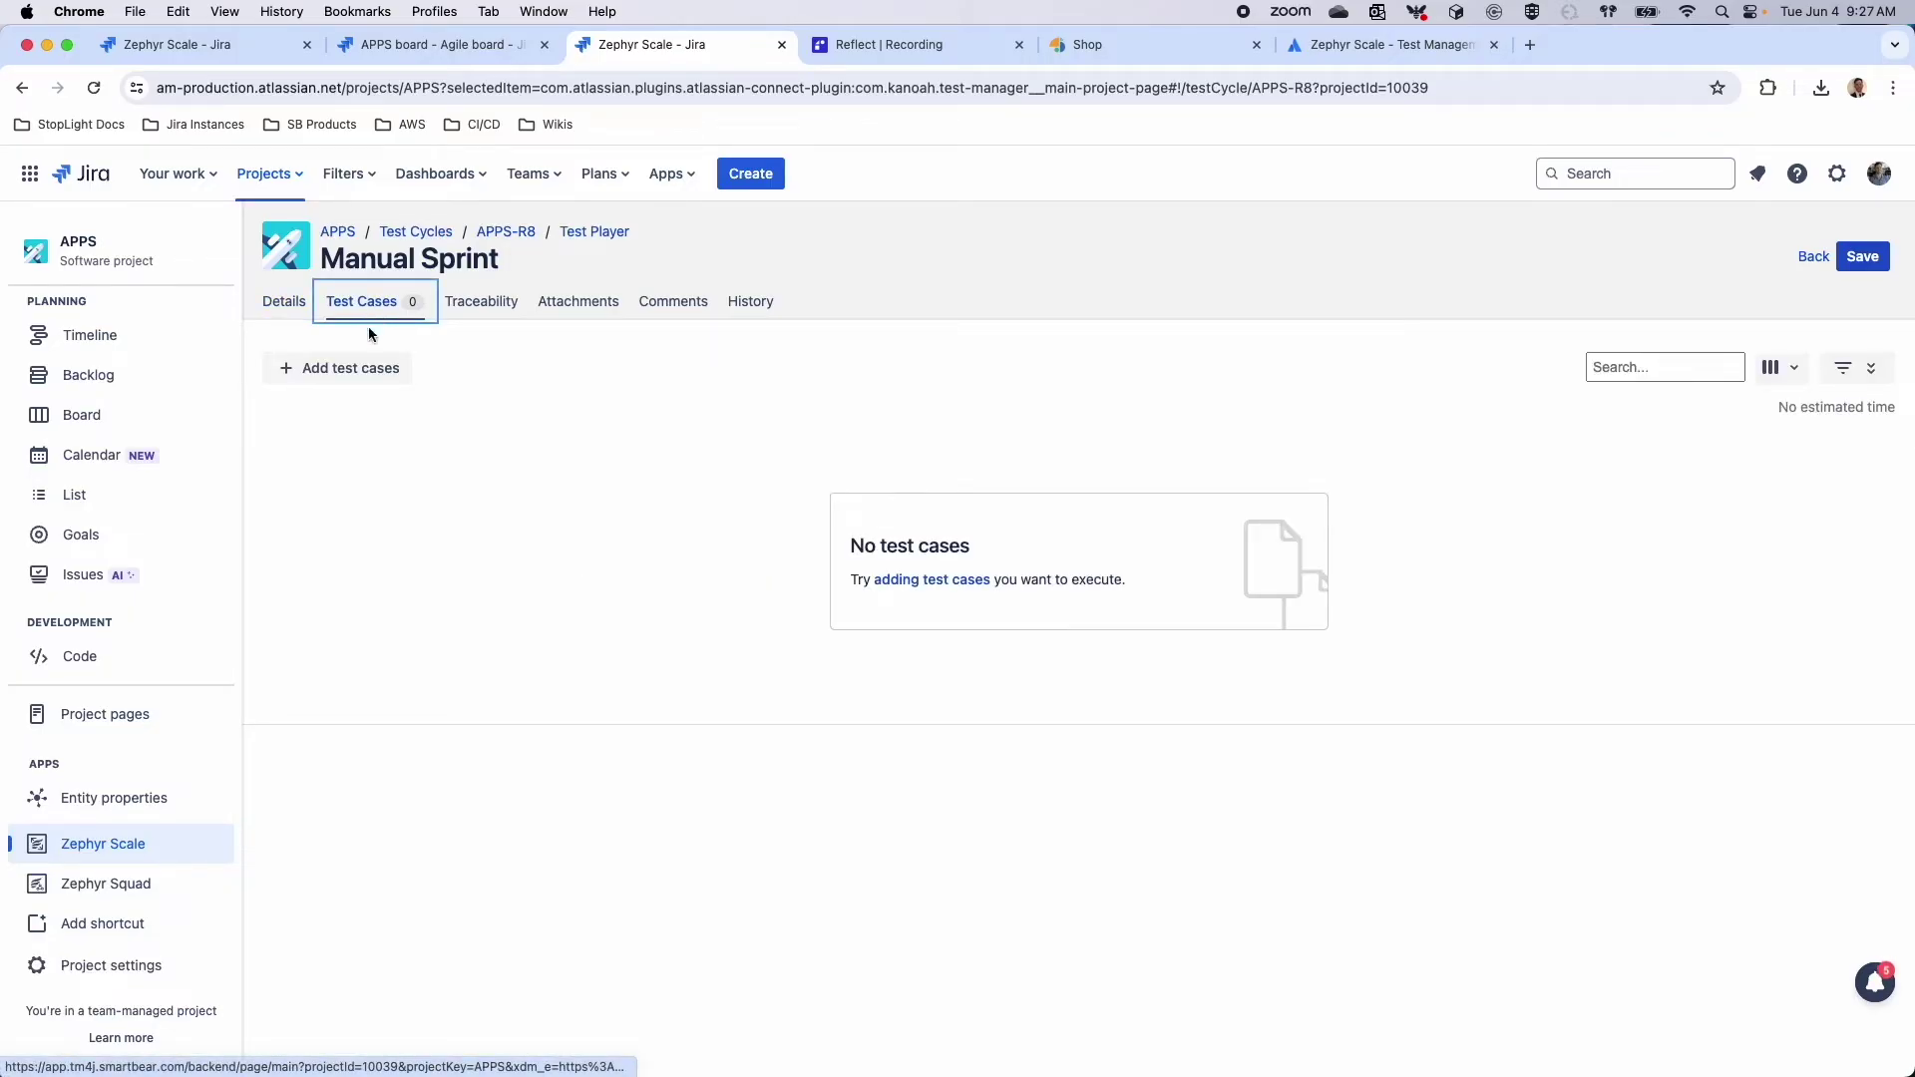
left_click(359, 367)
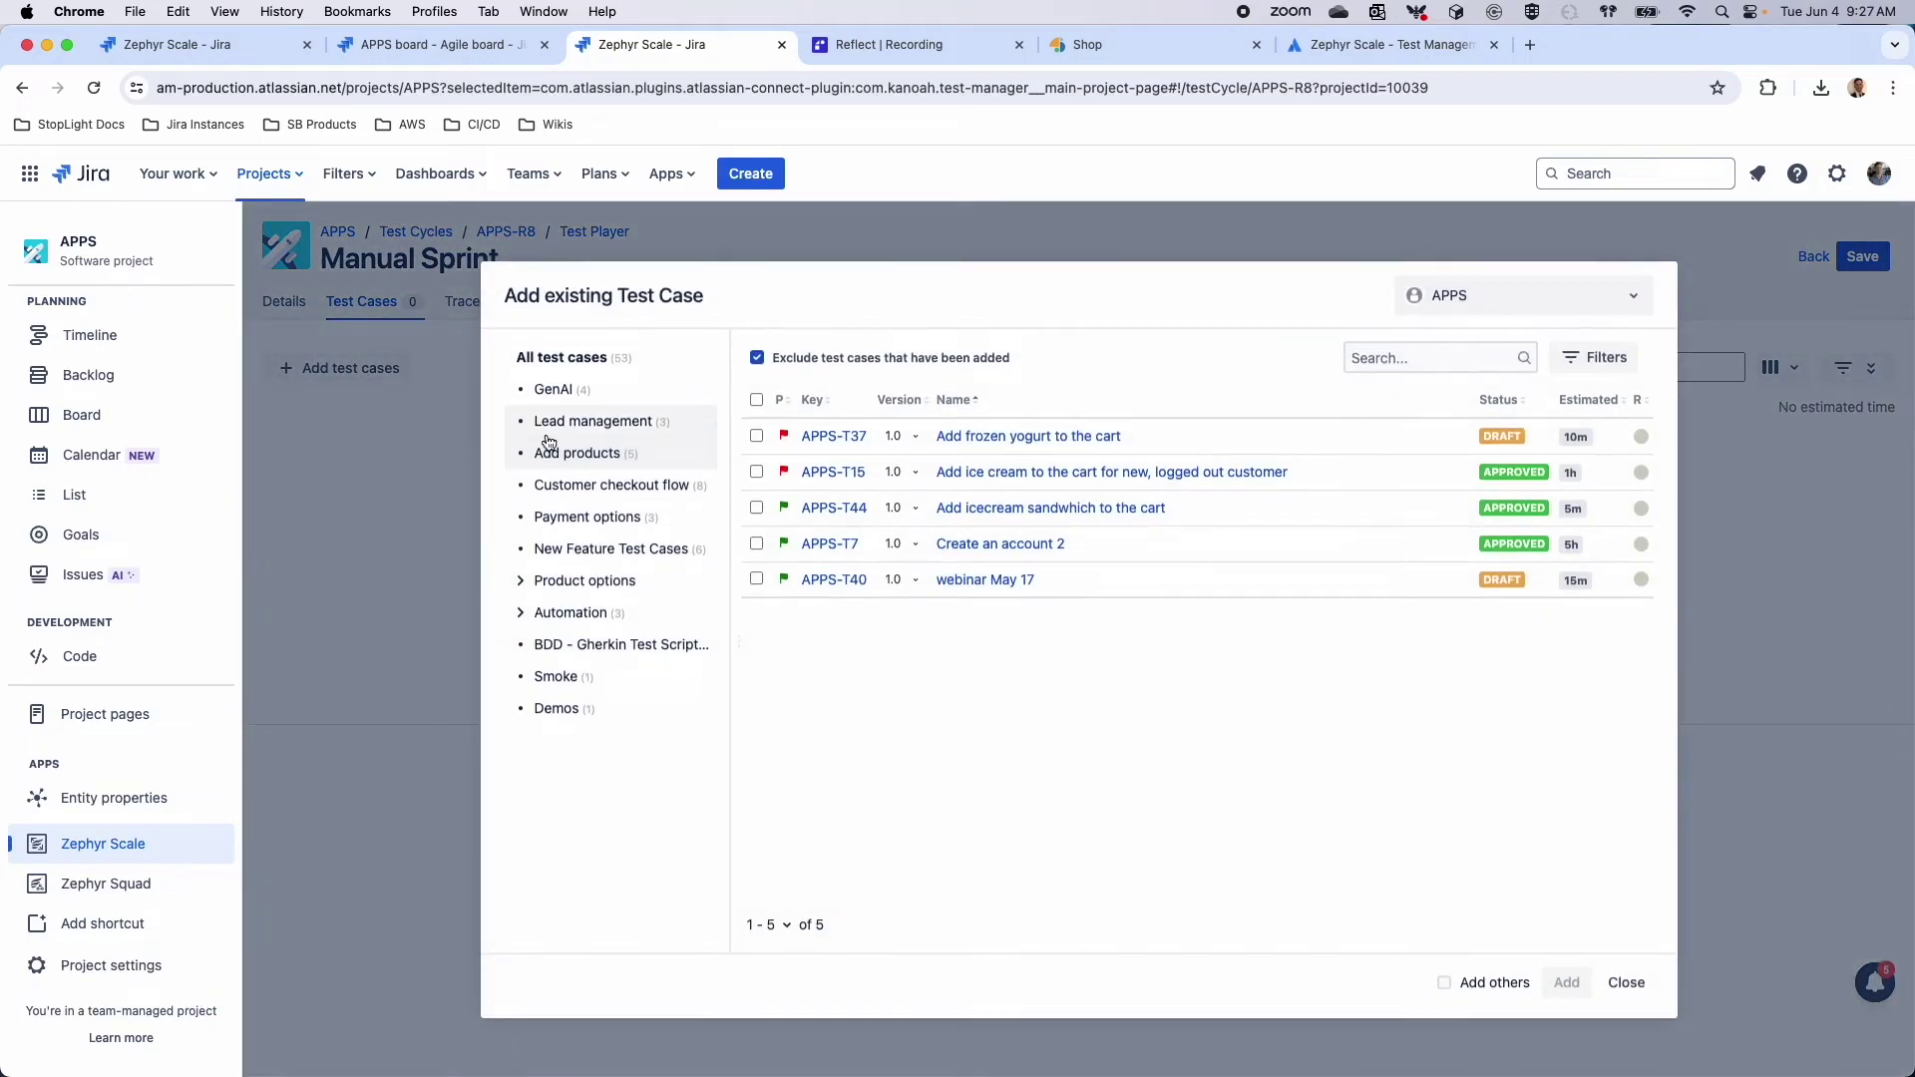
left_click(586, 365)
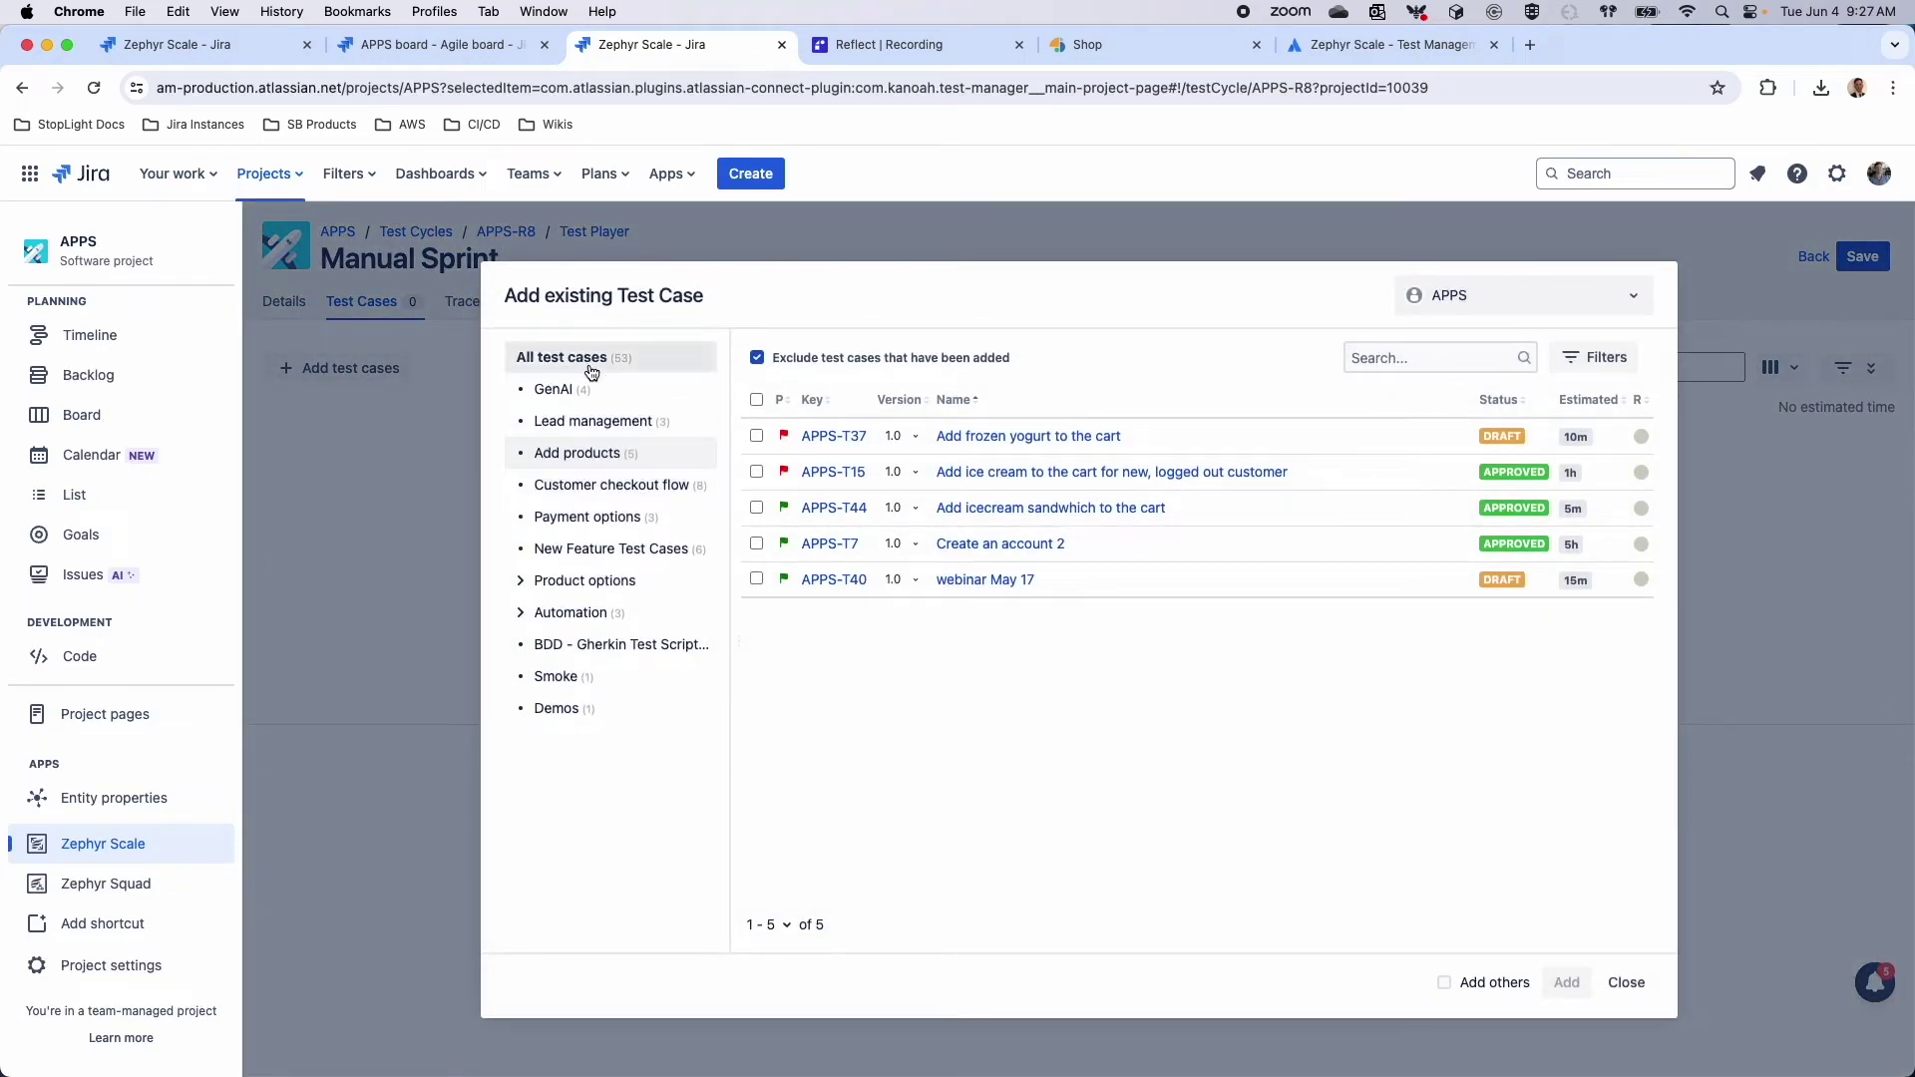
left_click(810, 402)
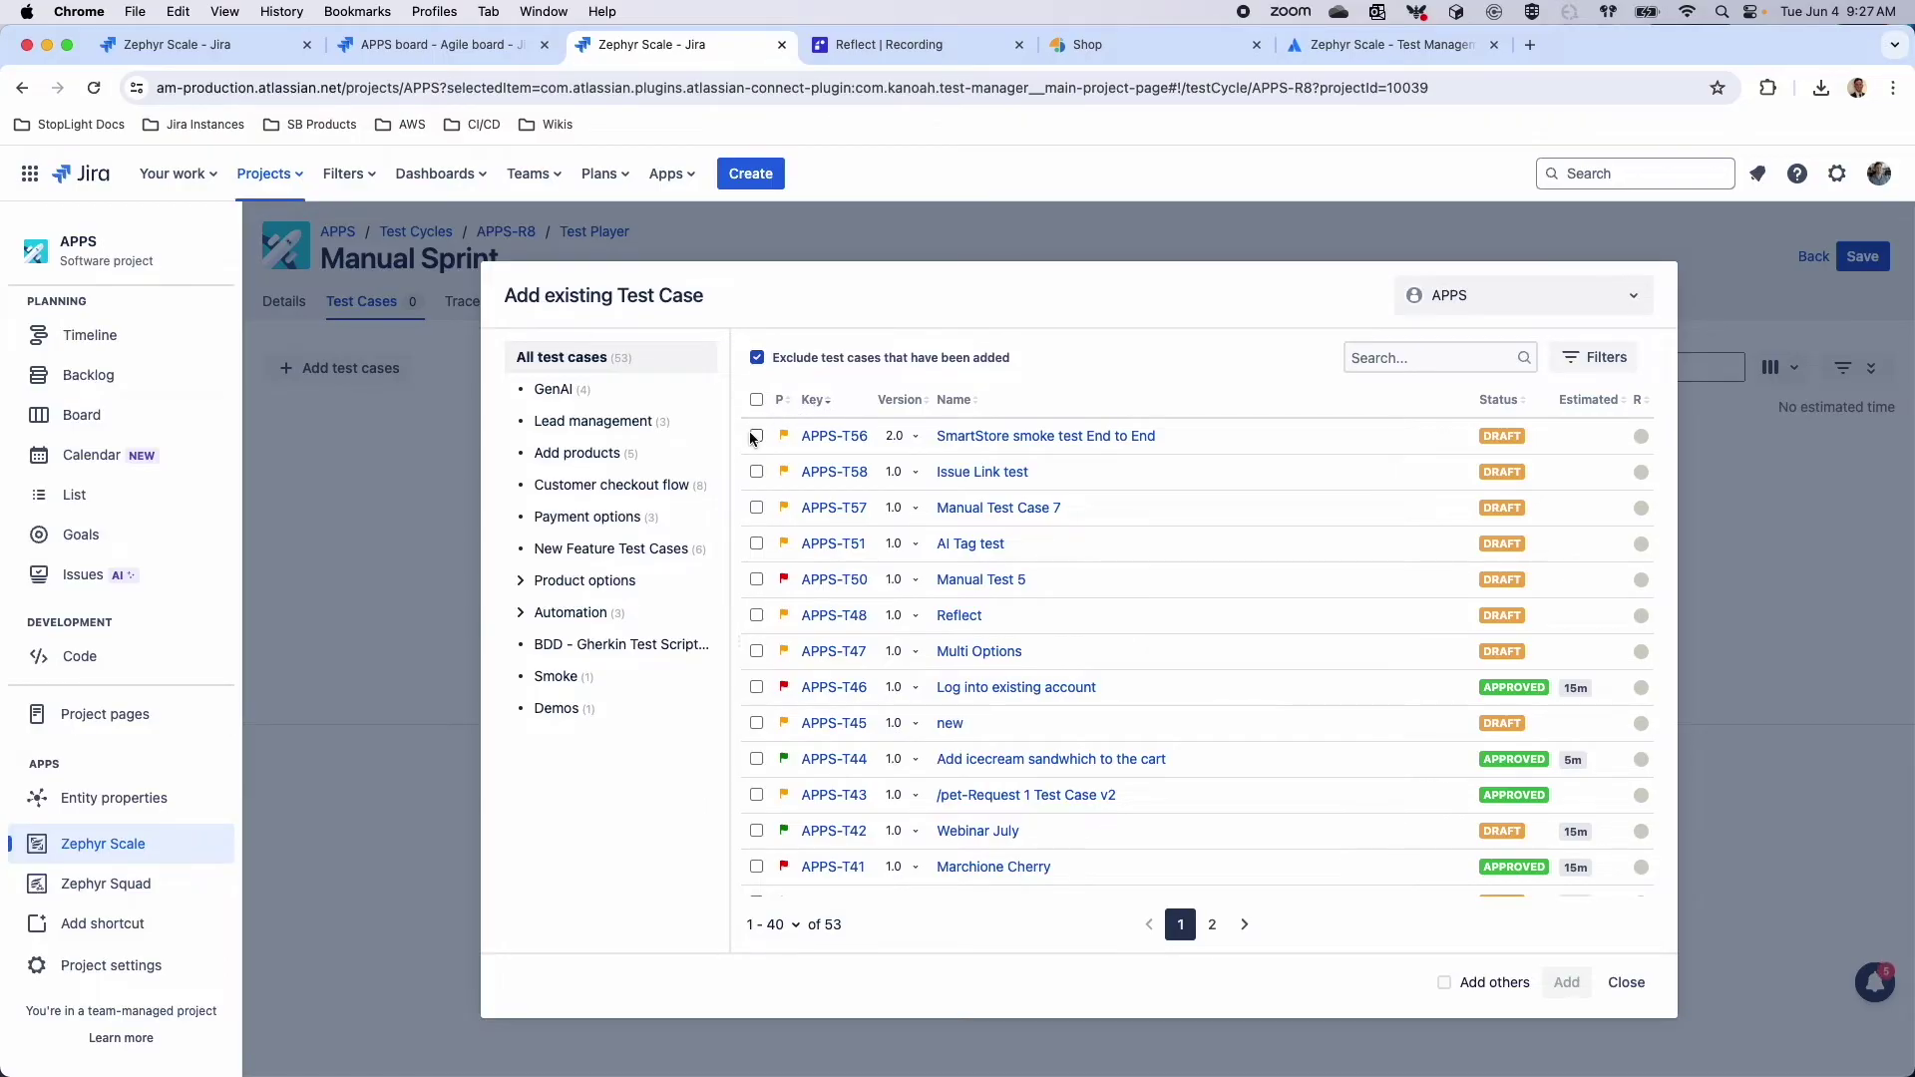
left_click(756, 436)
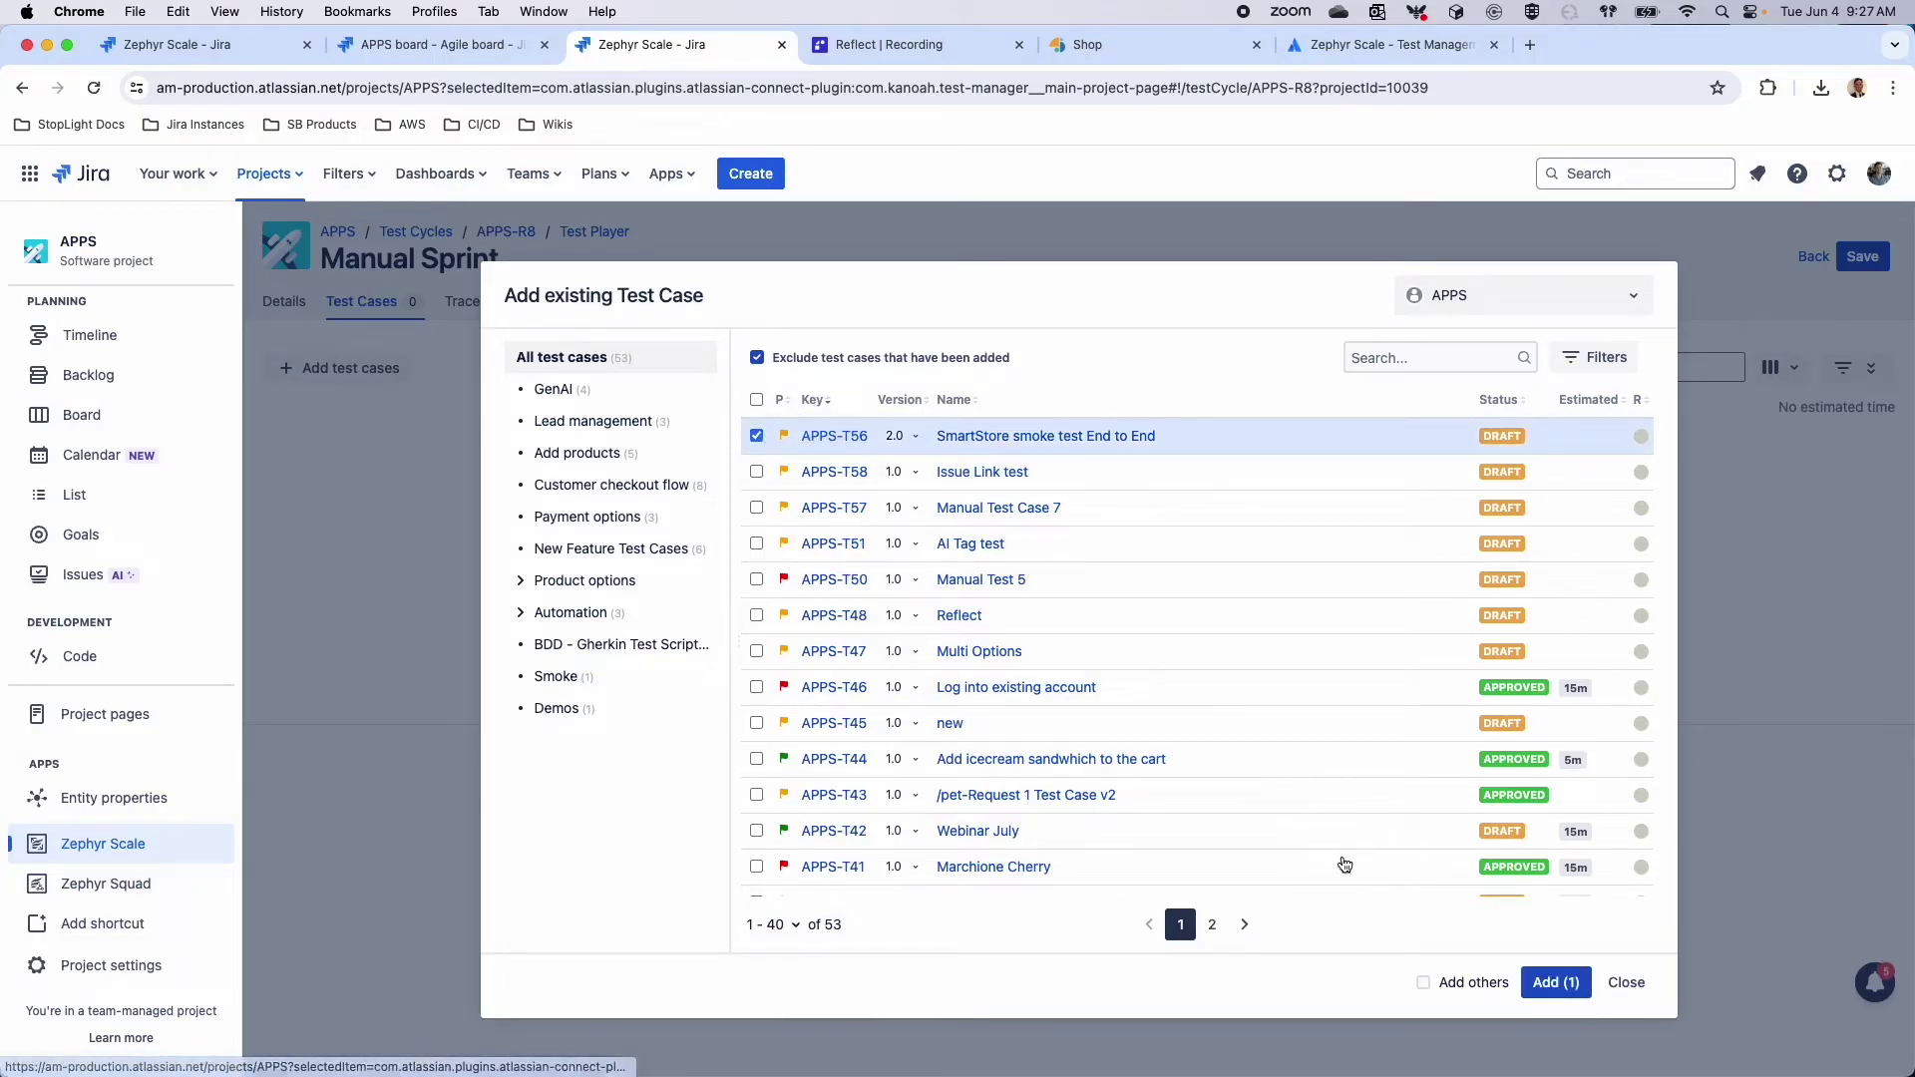
left_click(1423, 983)
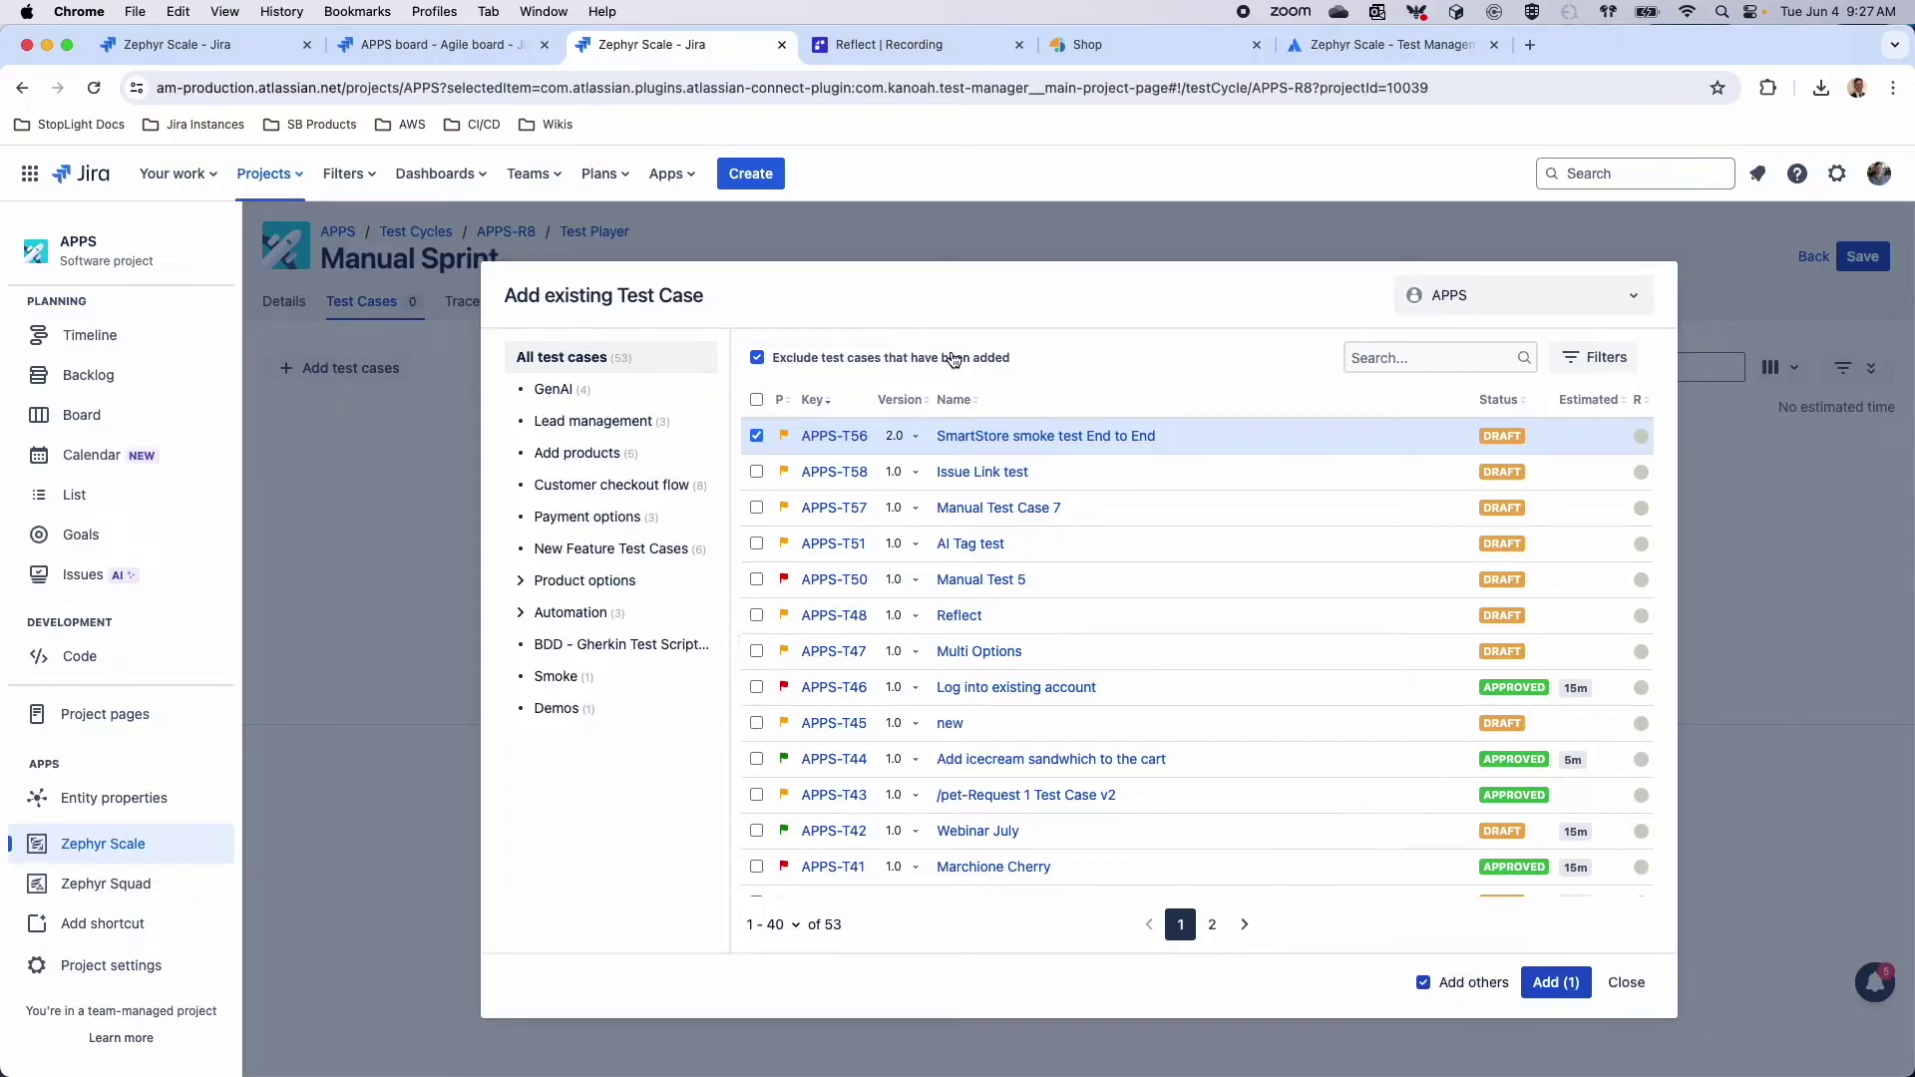
left_click(1556, 982)
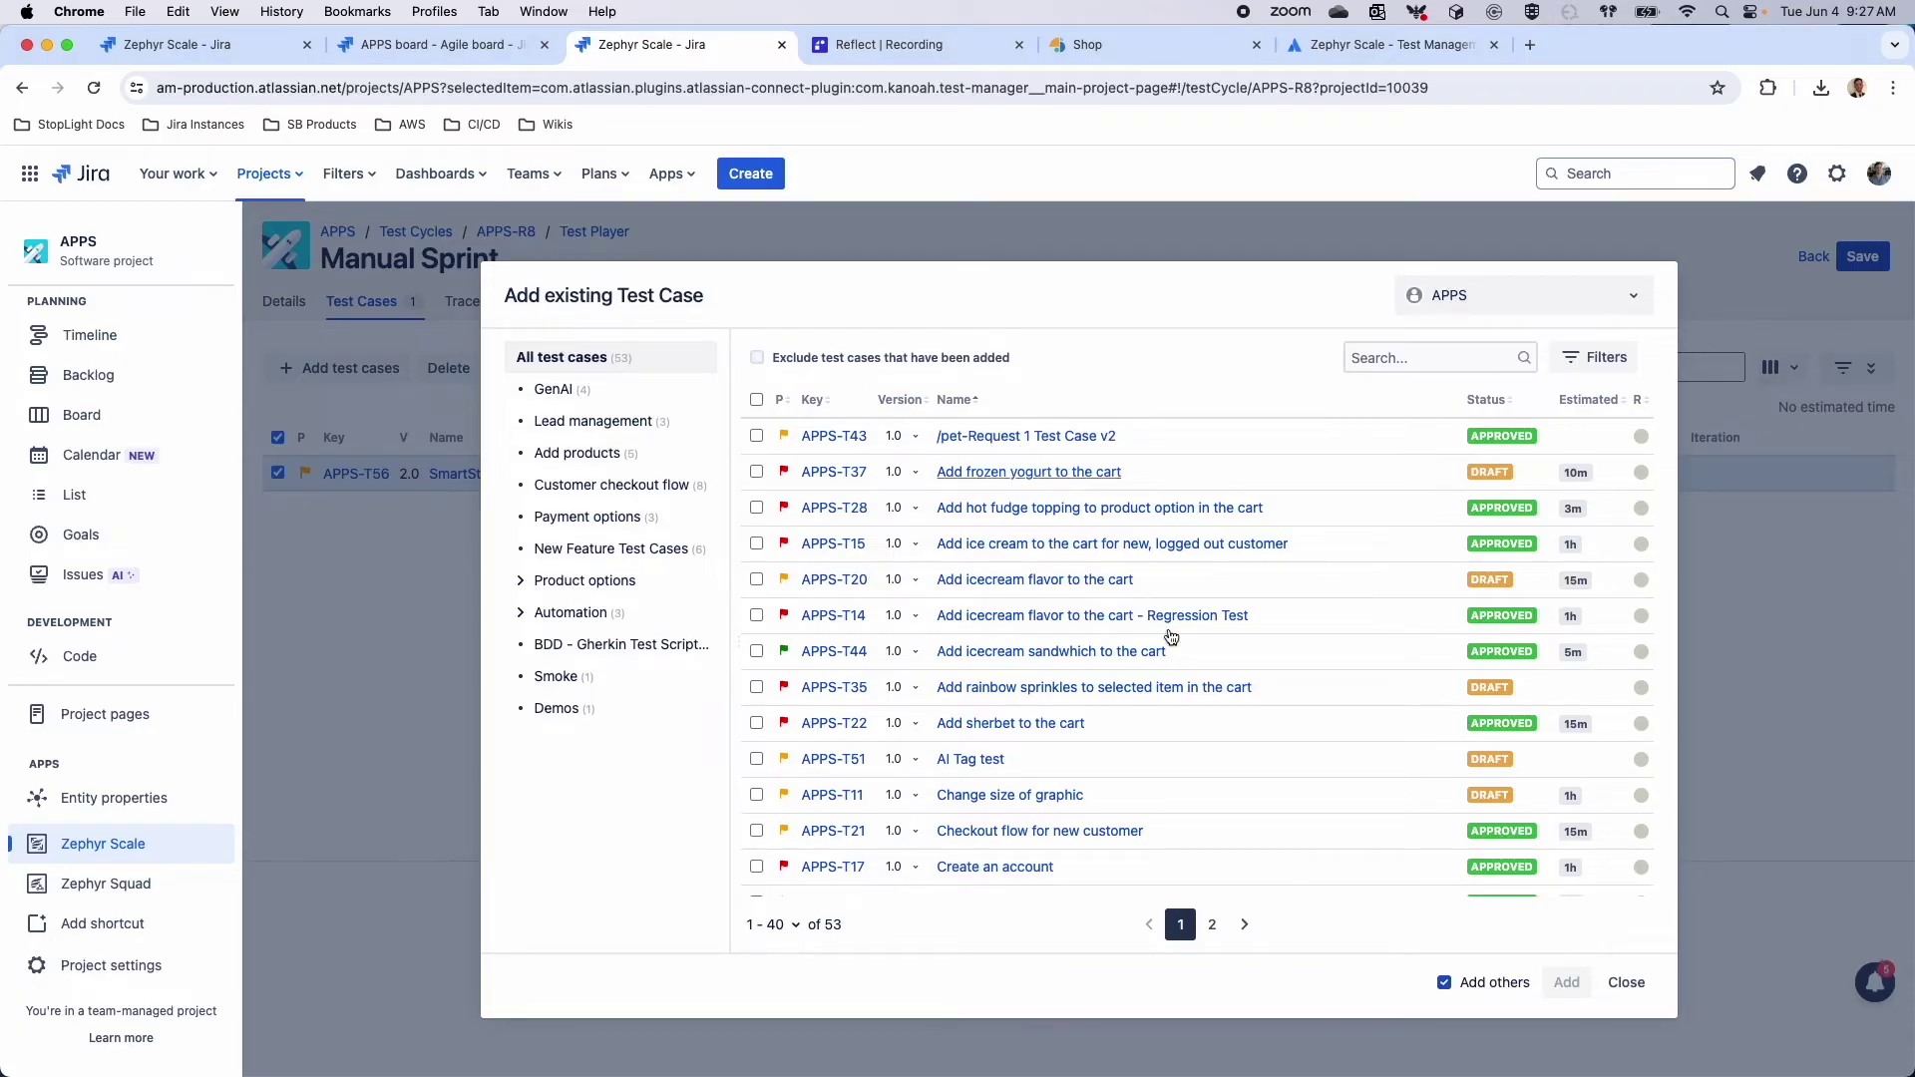
Add APPS-T56 version 1.0 to the cycle as well
left_click(816, 400)
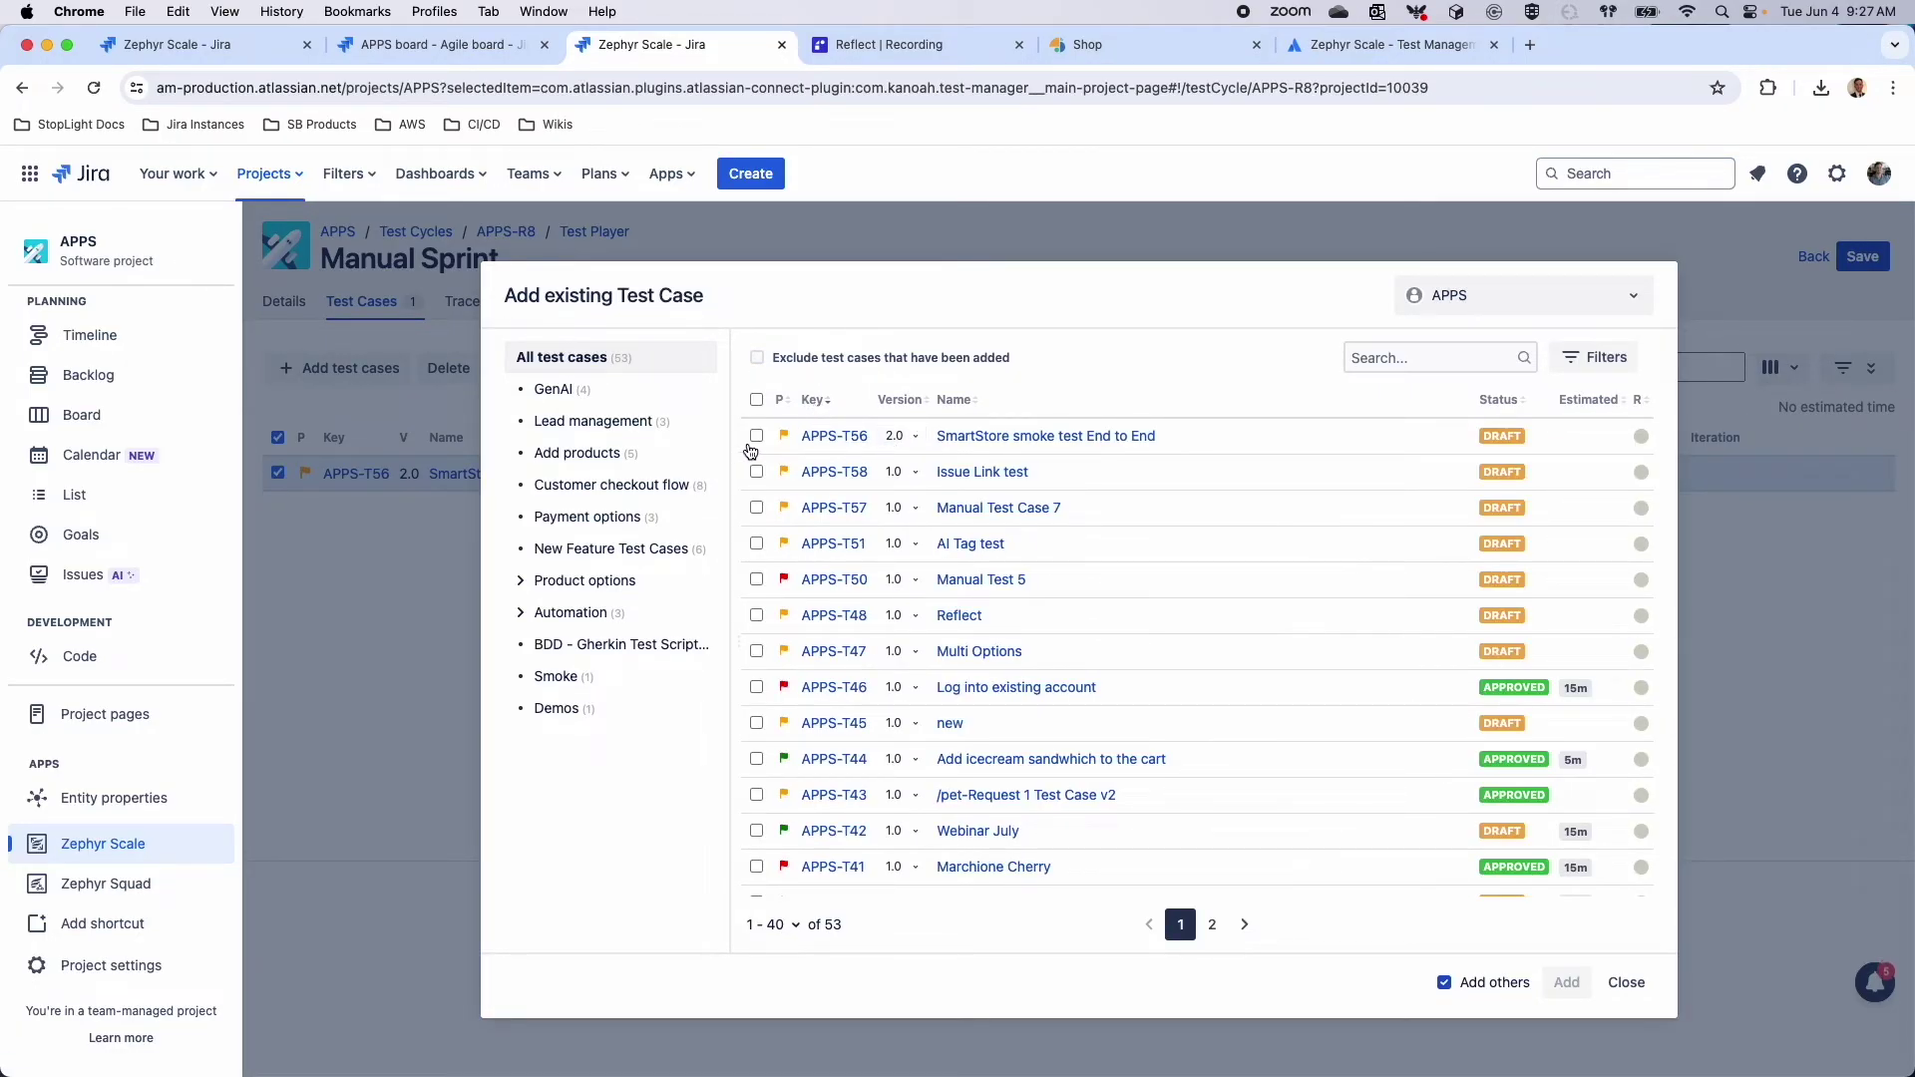
left_click(757, 436)
left_click(906, 437)
left_click(901, 537)
left_click(1533, 984)
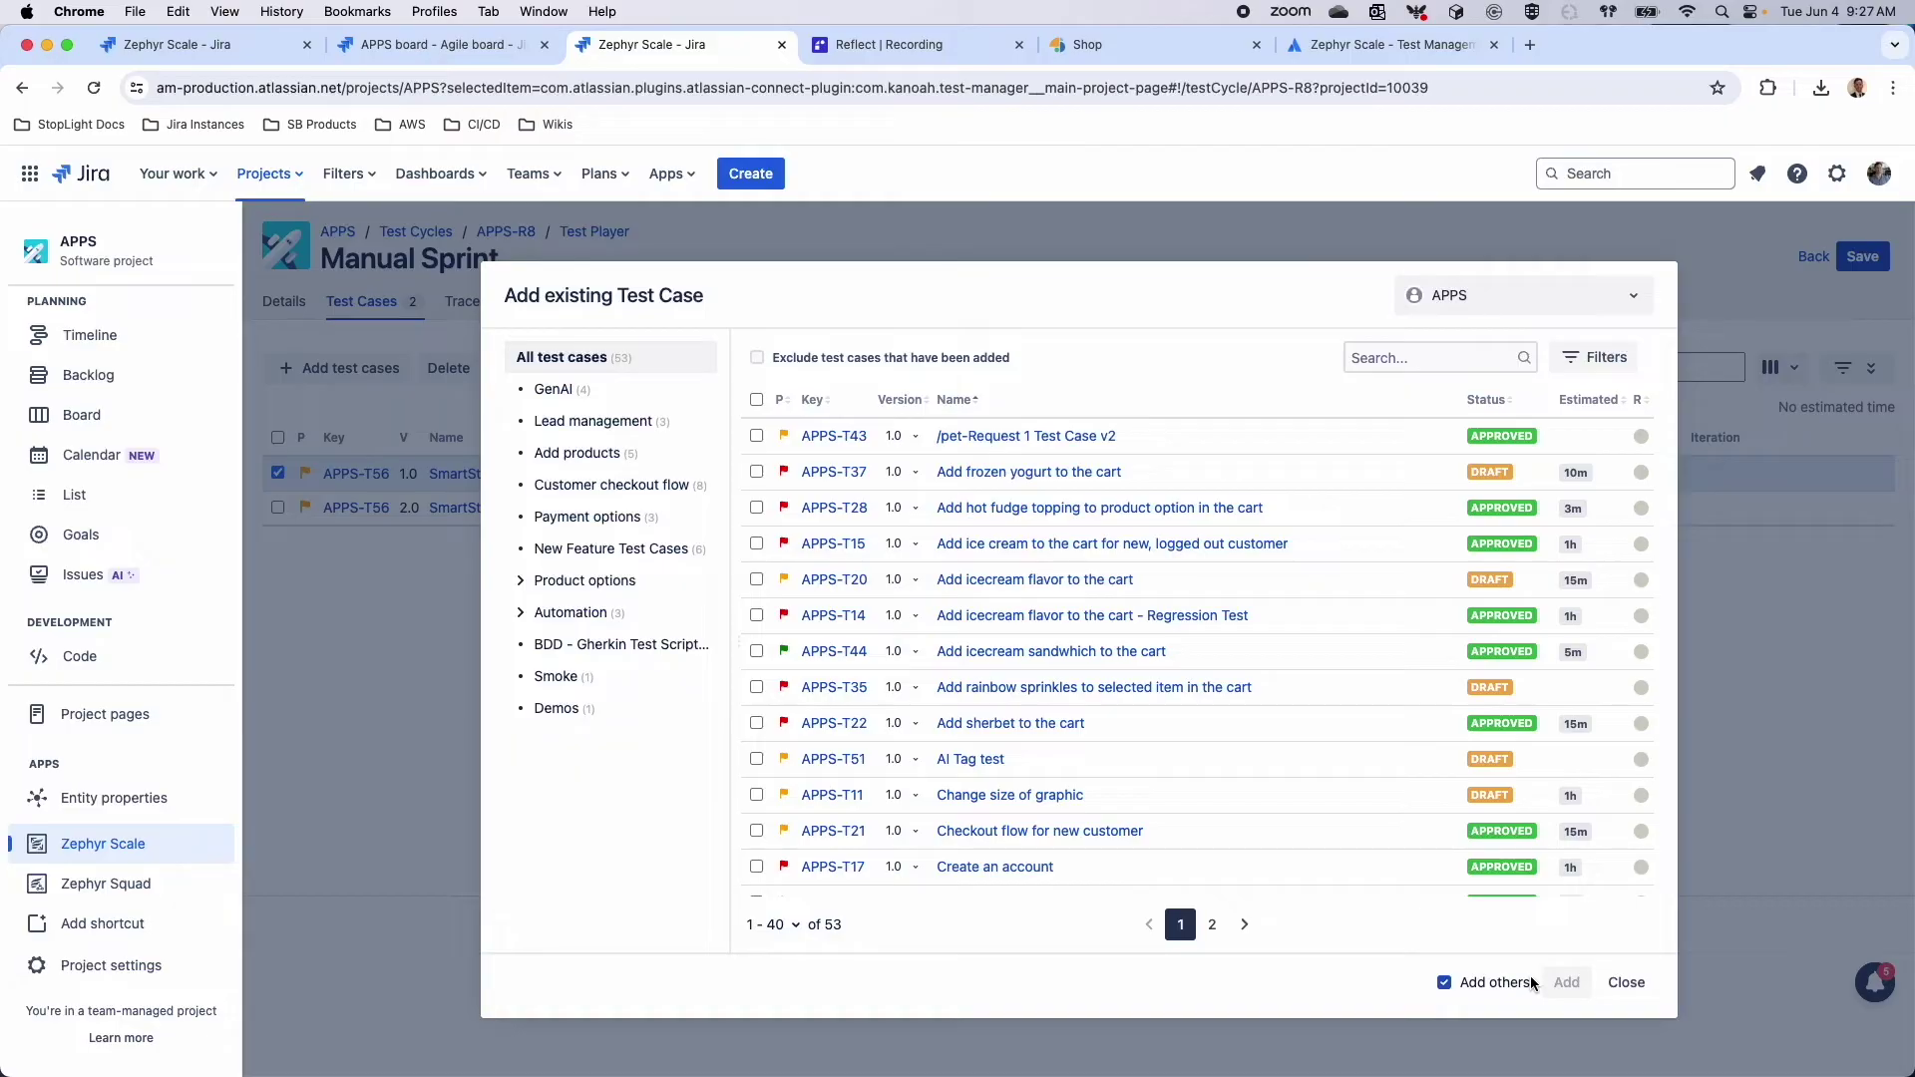
From the Demo project's Usability Test Prep folder, add DEMO-T19 and DEMO-T21
left_click(1504, 317)
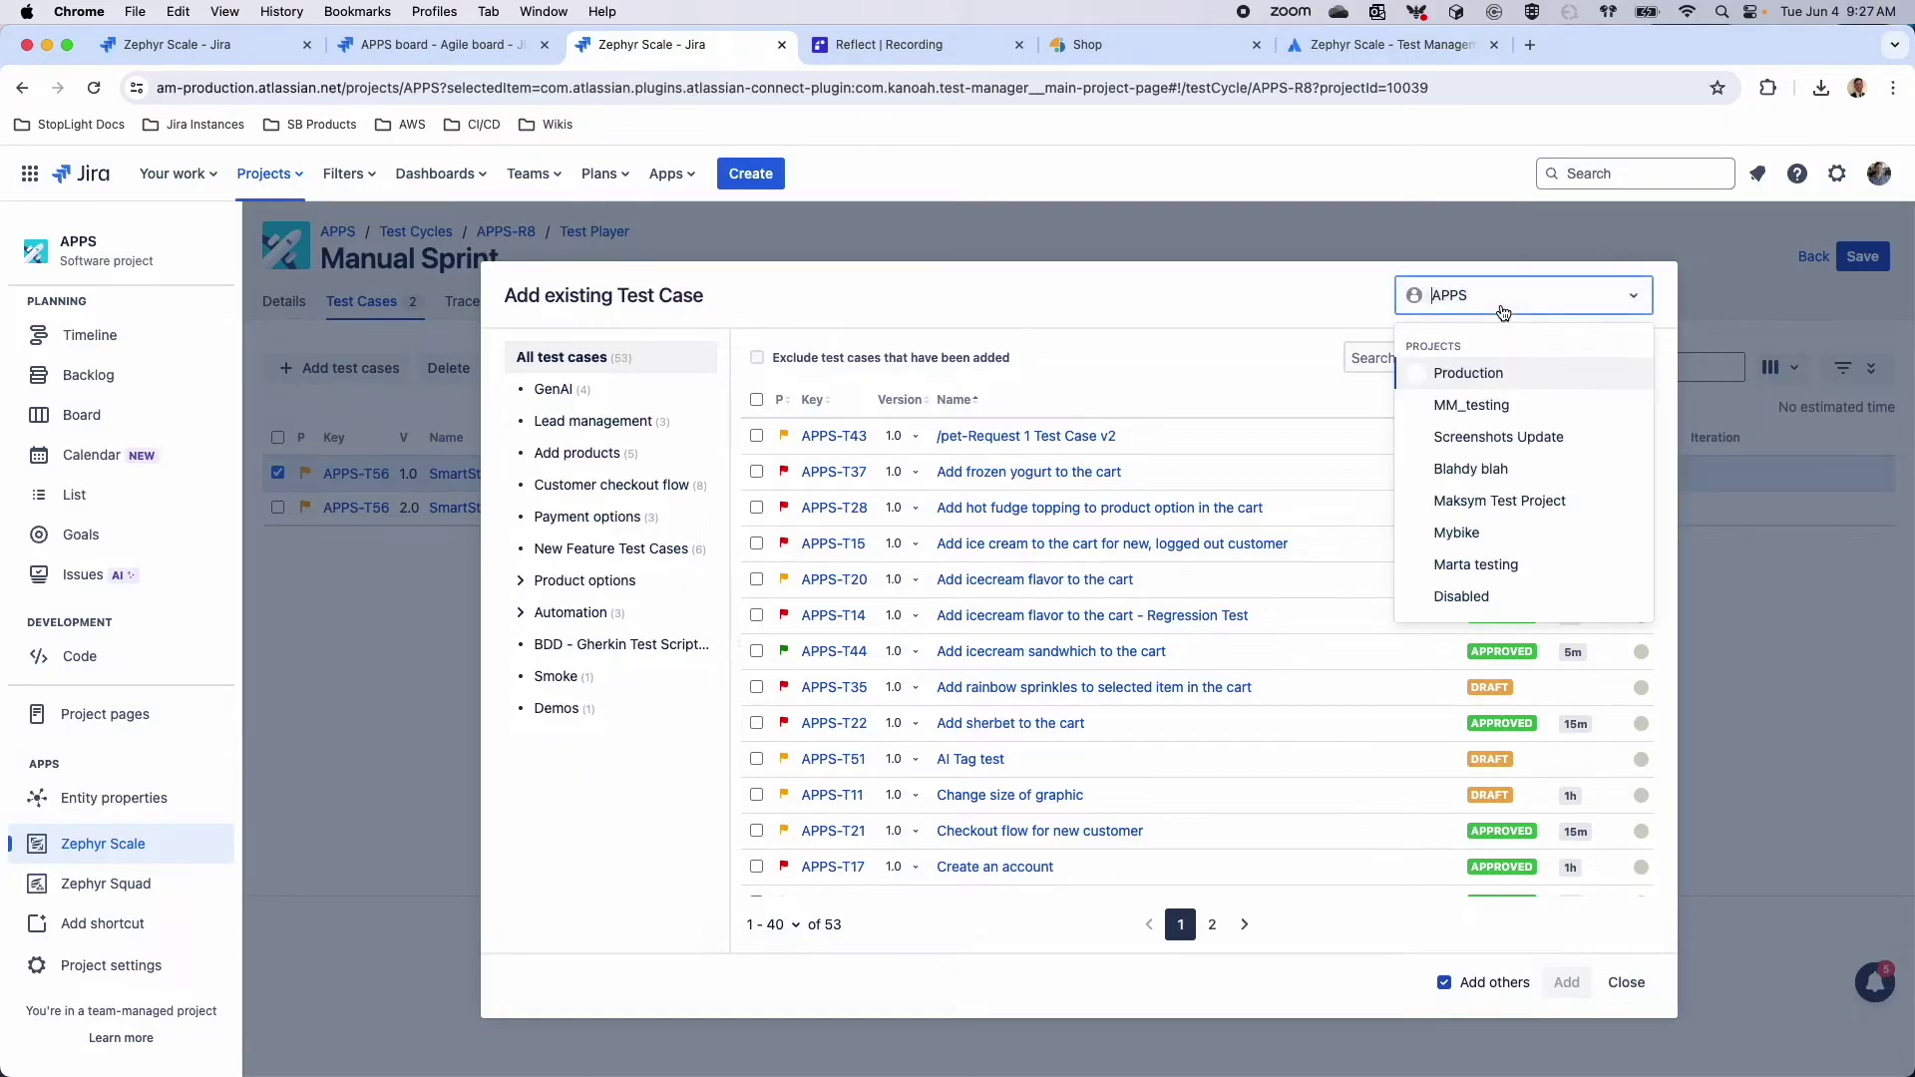
type("demo")
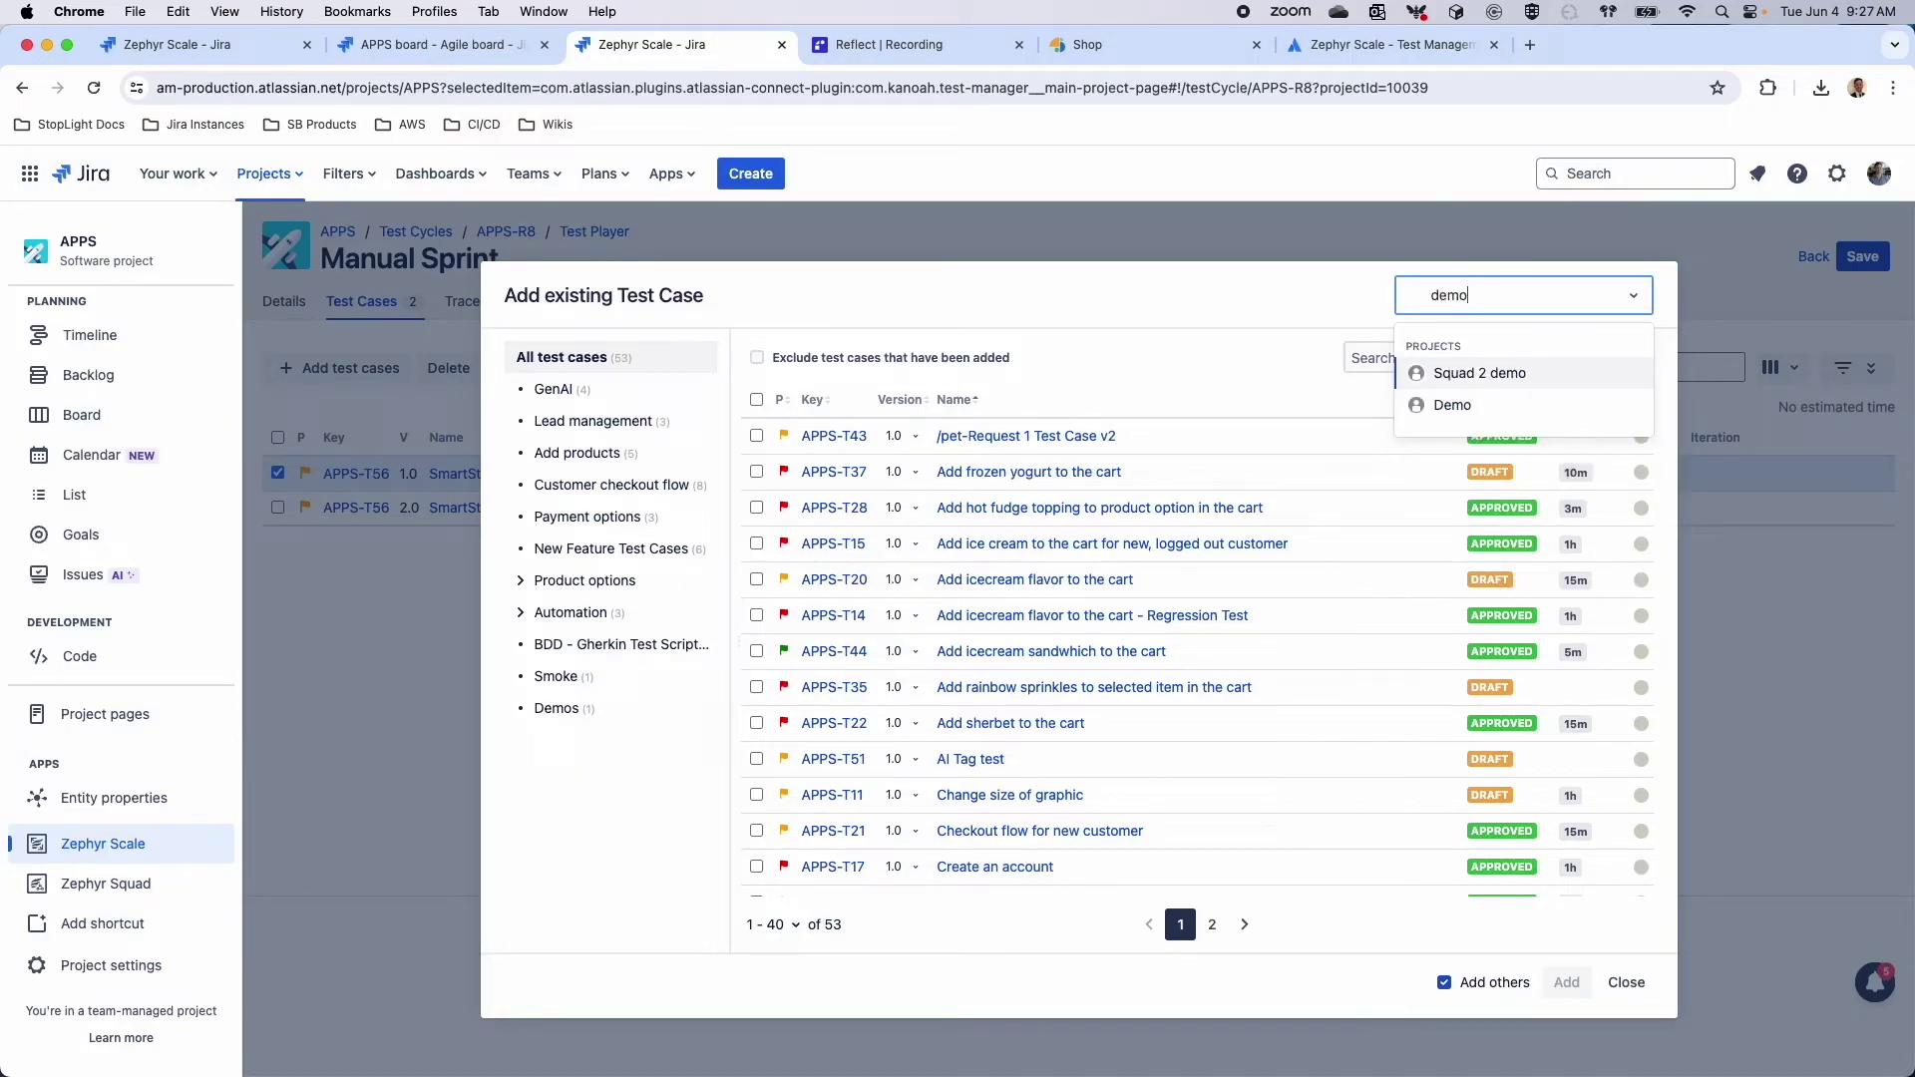
left_click(1491, 407)
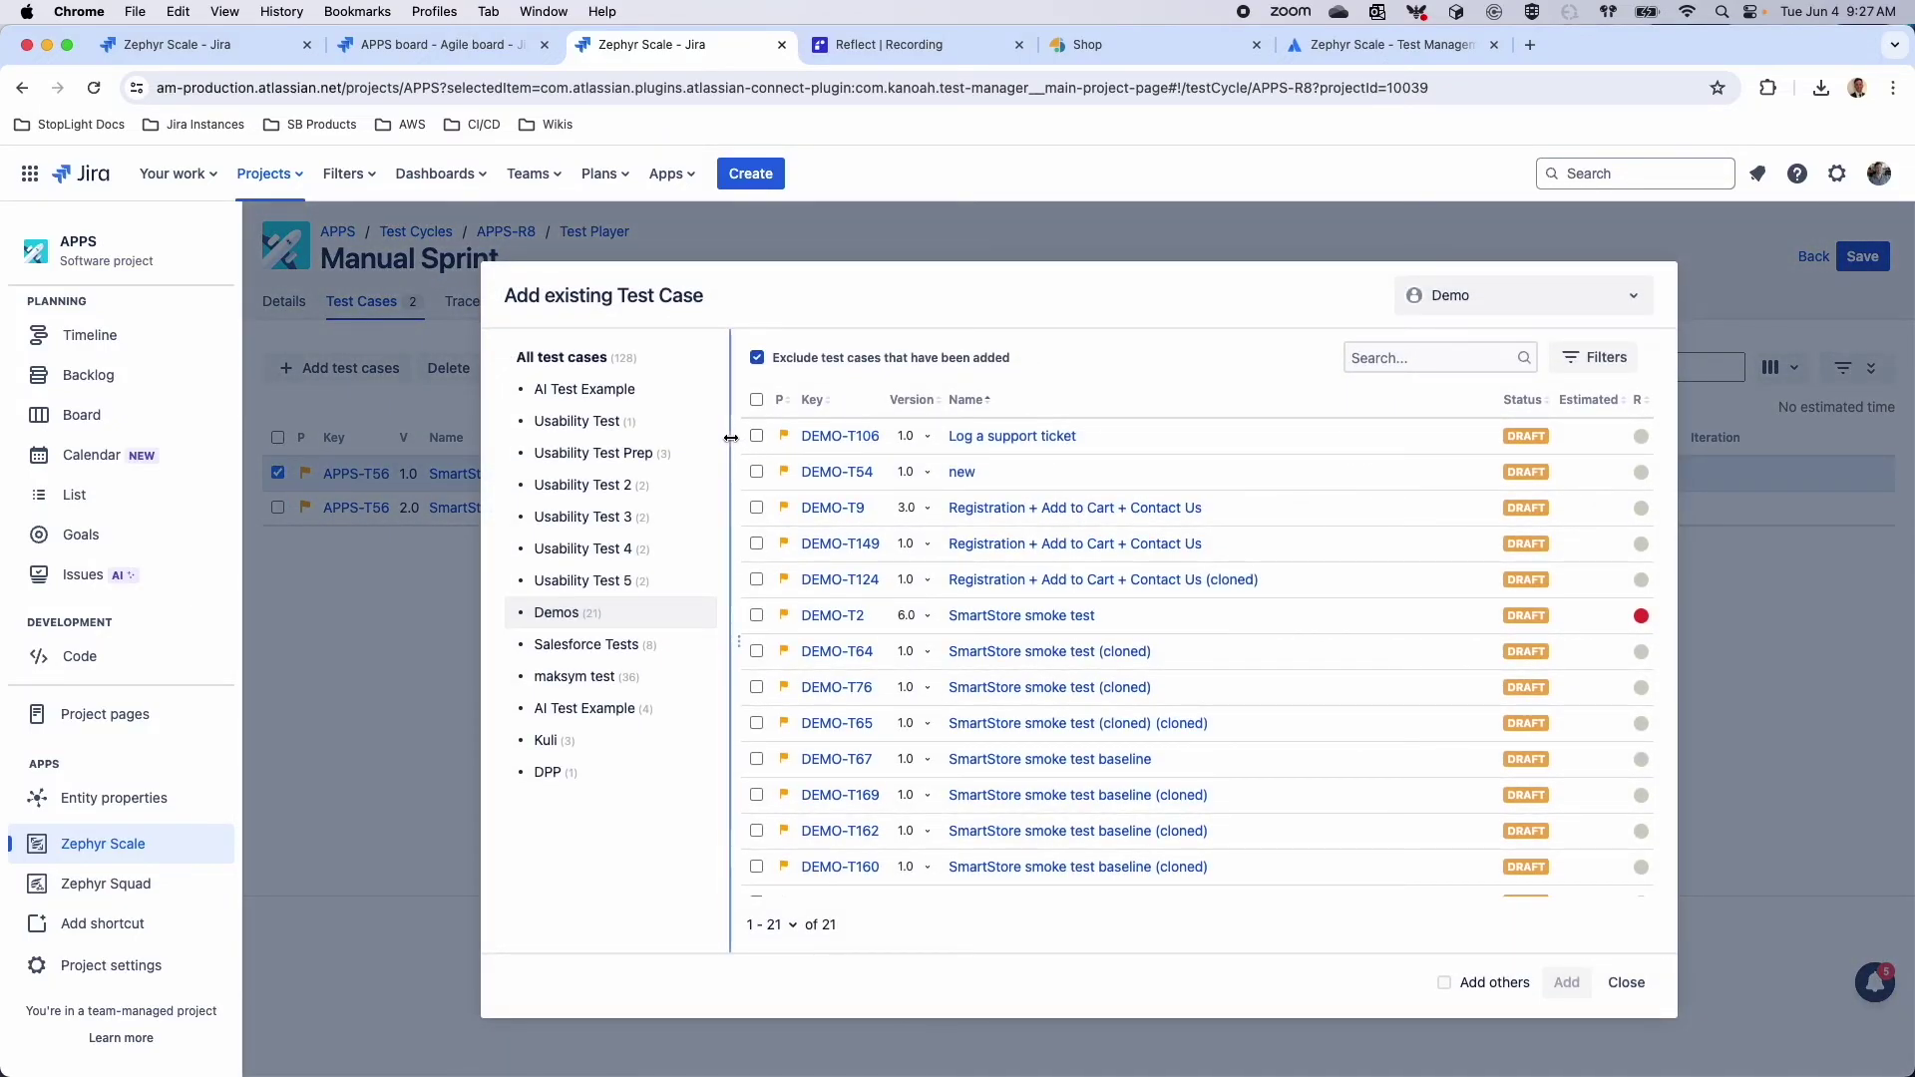
left_click(631, 451)
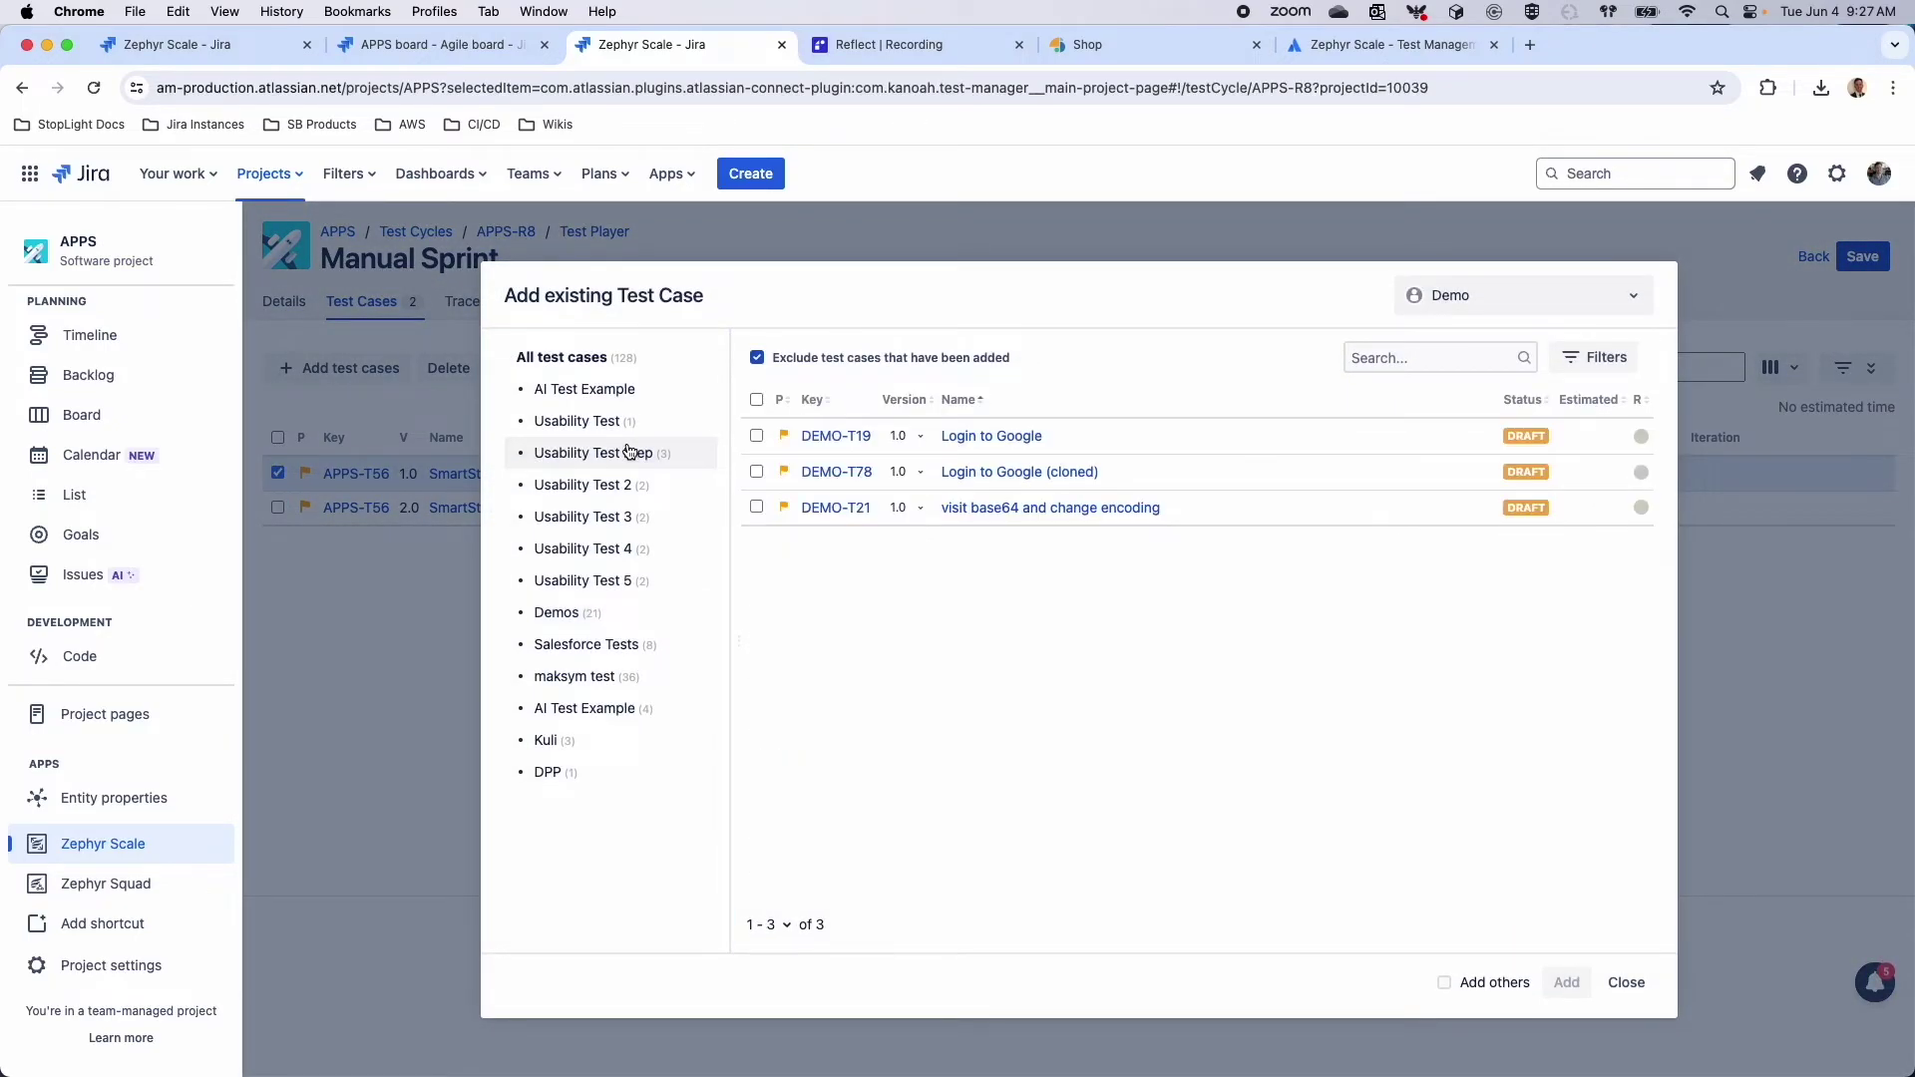
left_click(756, 436)
left_click(756, 507)
left_click(1504, 984)
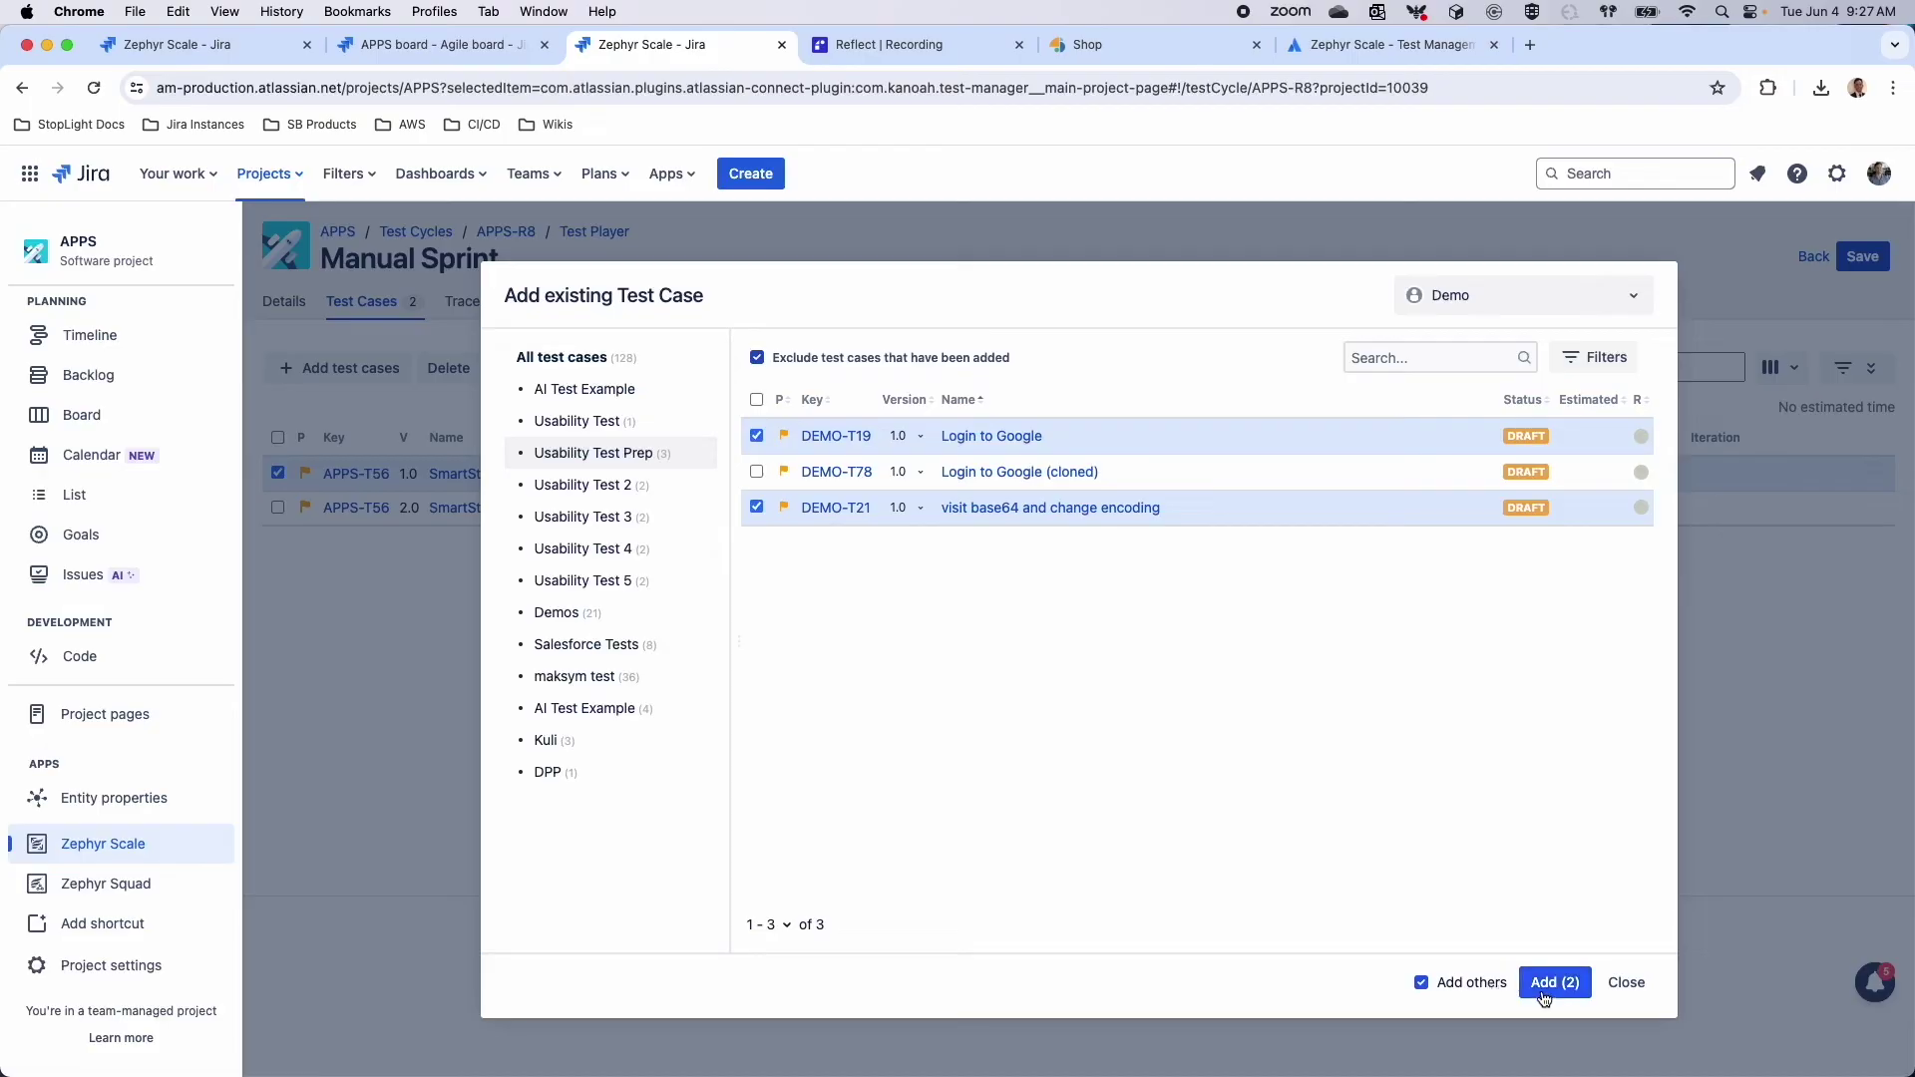
left_click(1551, 984)
left_click(1617, 986)
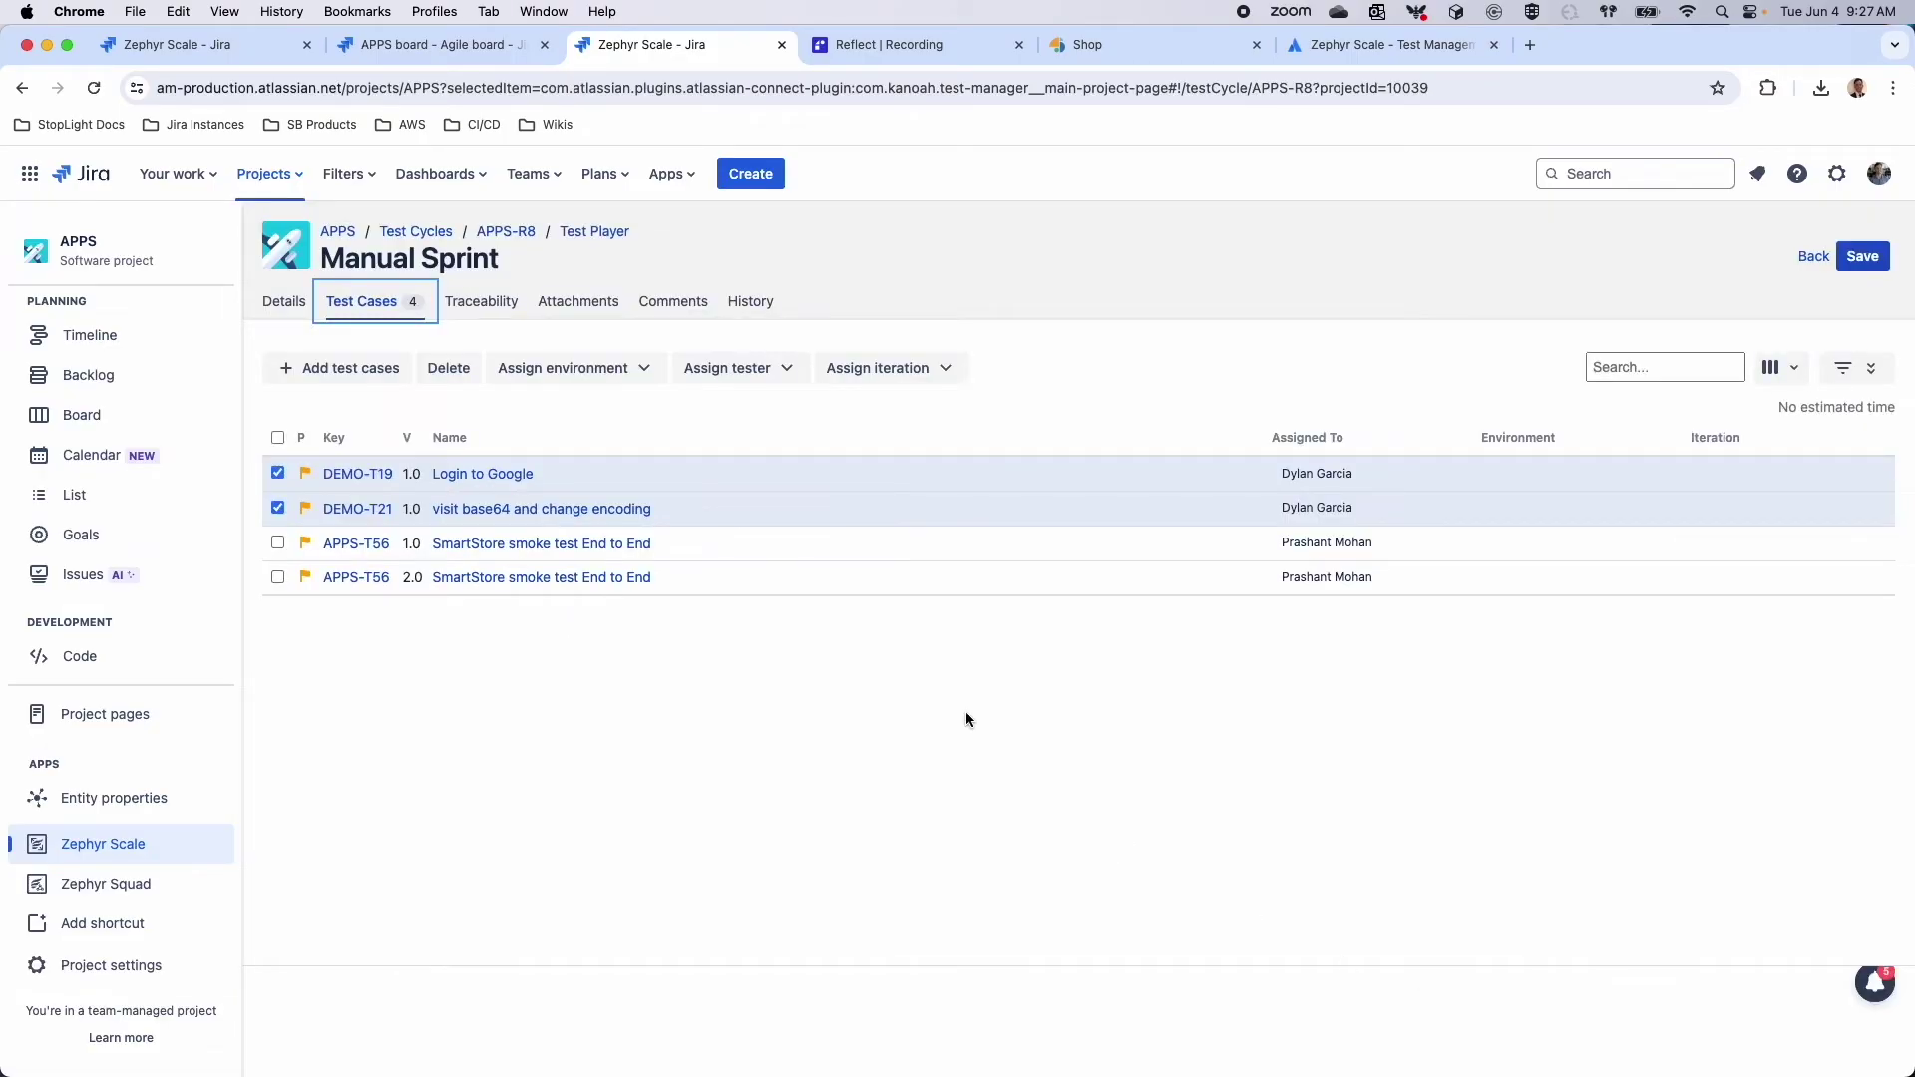
Assign one tester to all four test cases, with environment iOS and iteration None
left_click(278, 439)
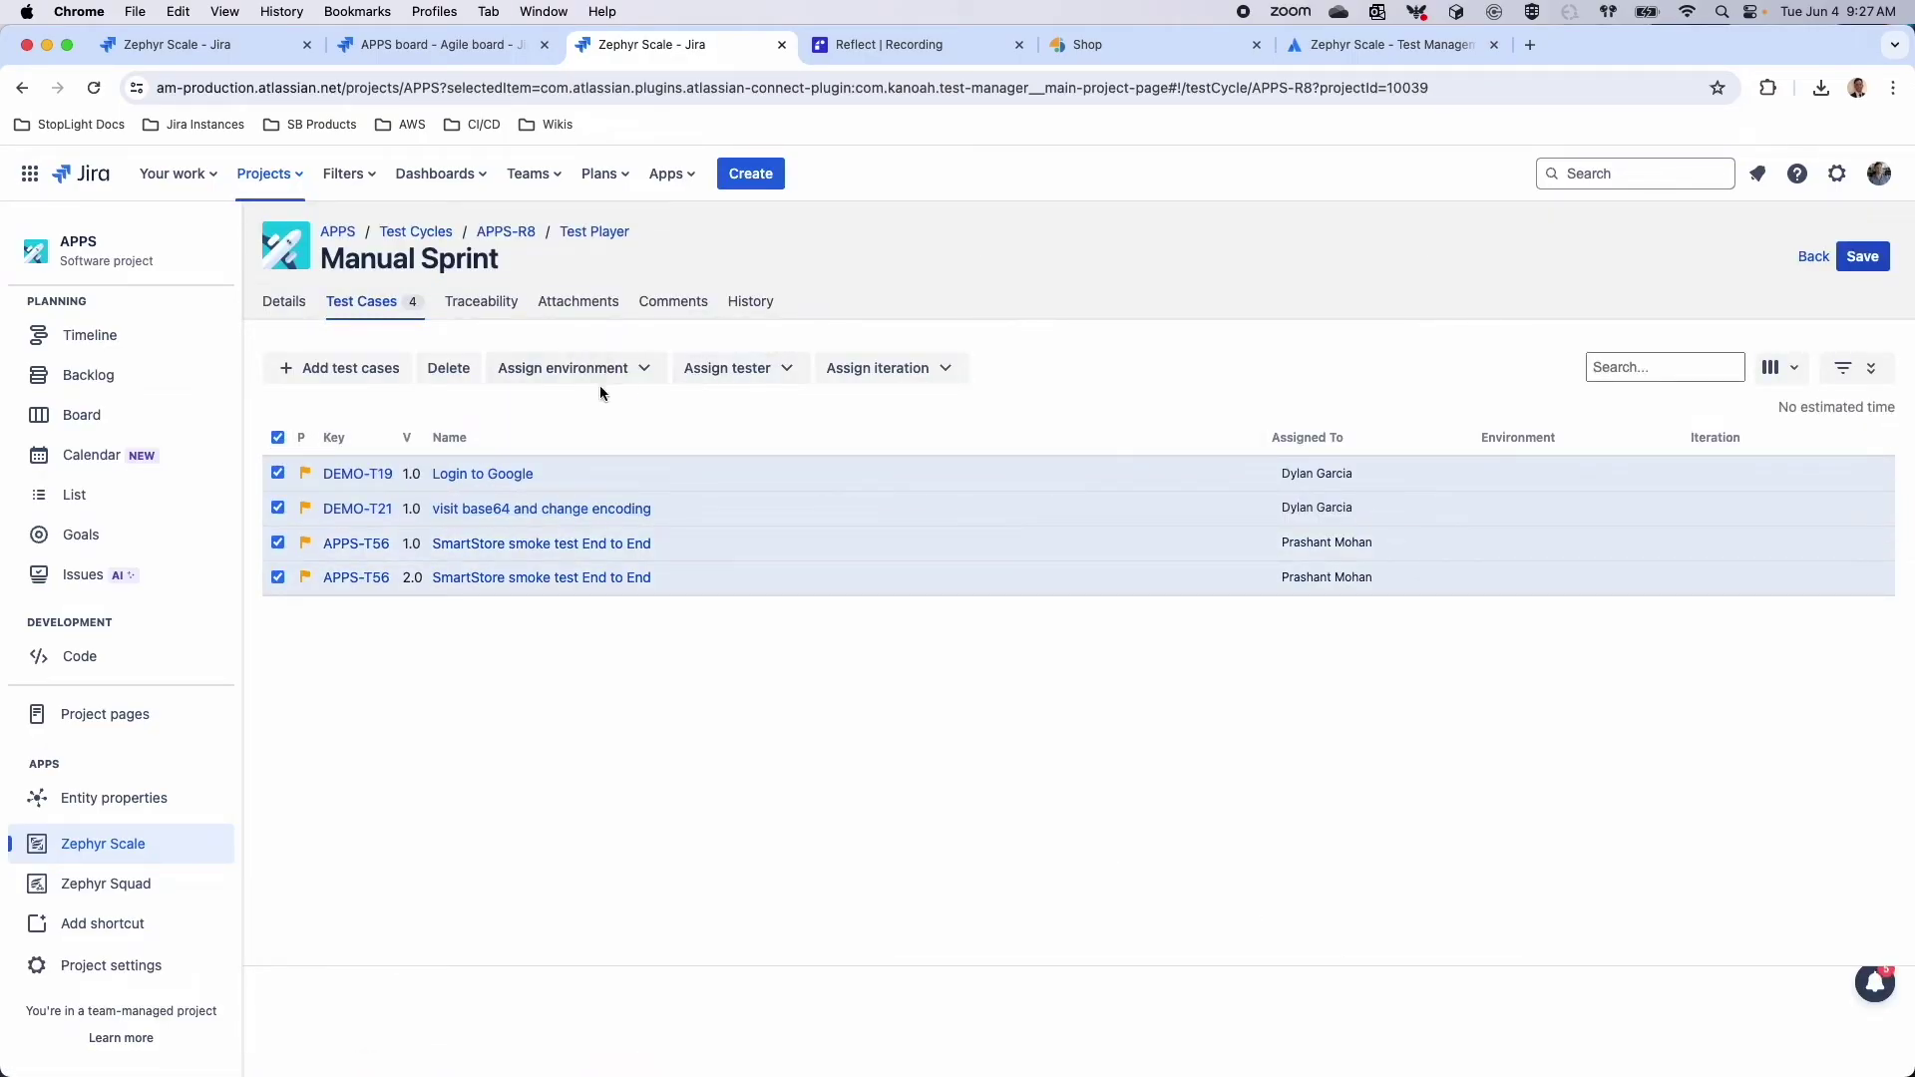
left_click(753, 382)
type("matthew")
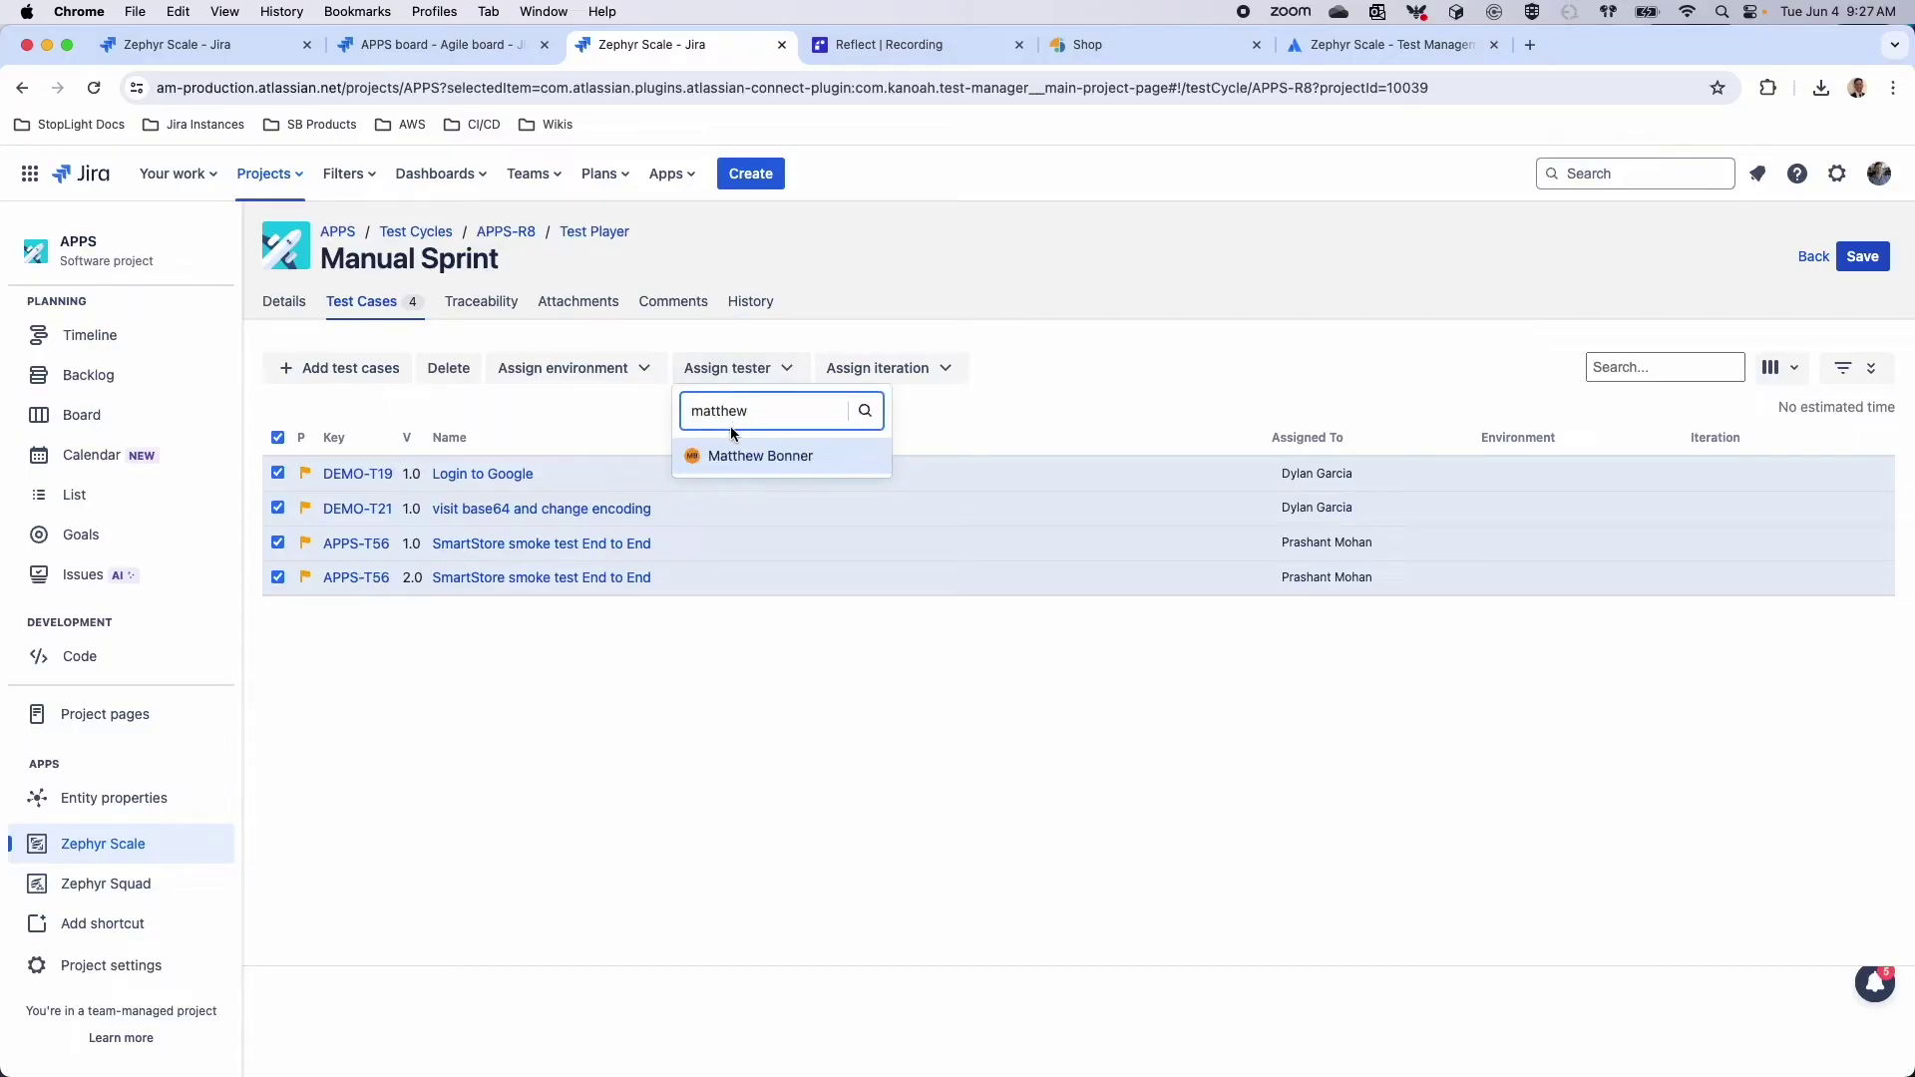
left_click(738, 456)
left_click(639, 379)
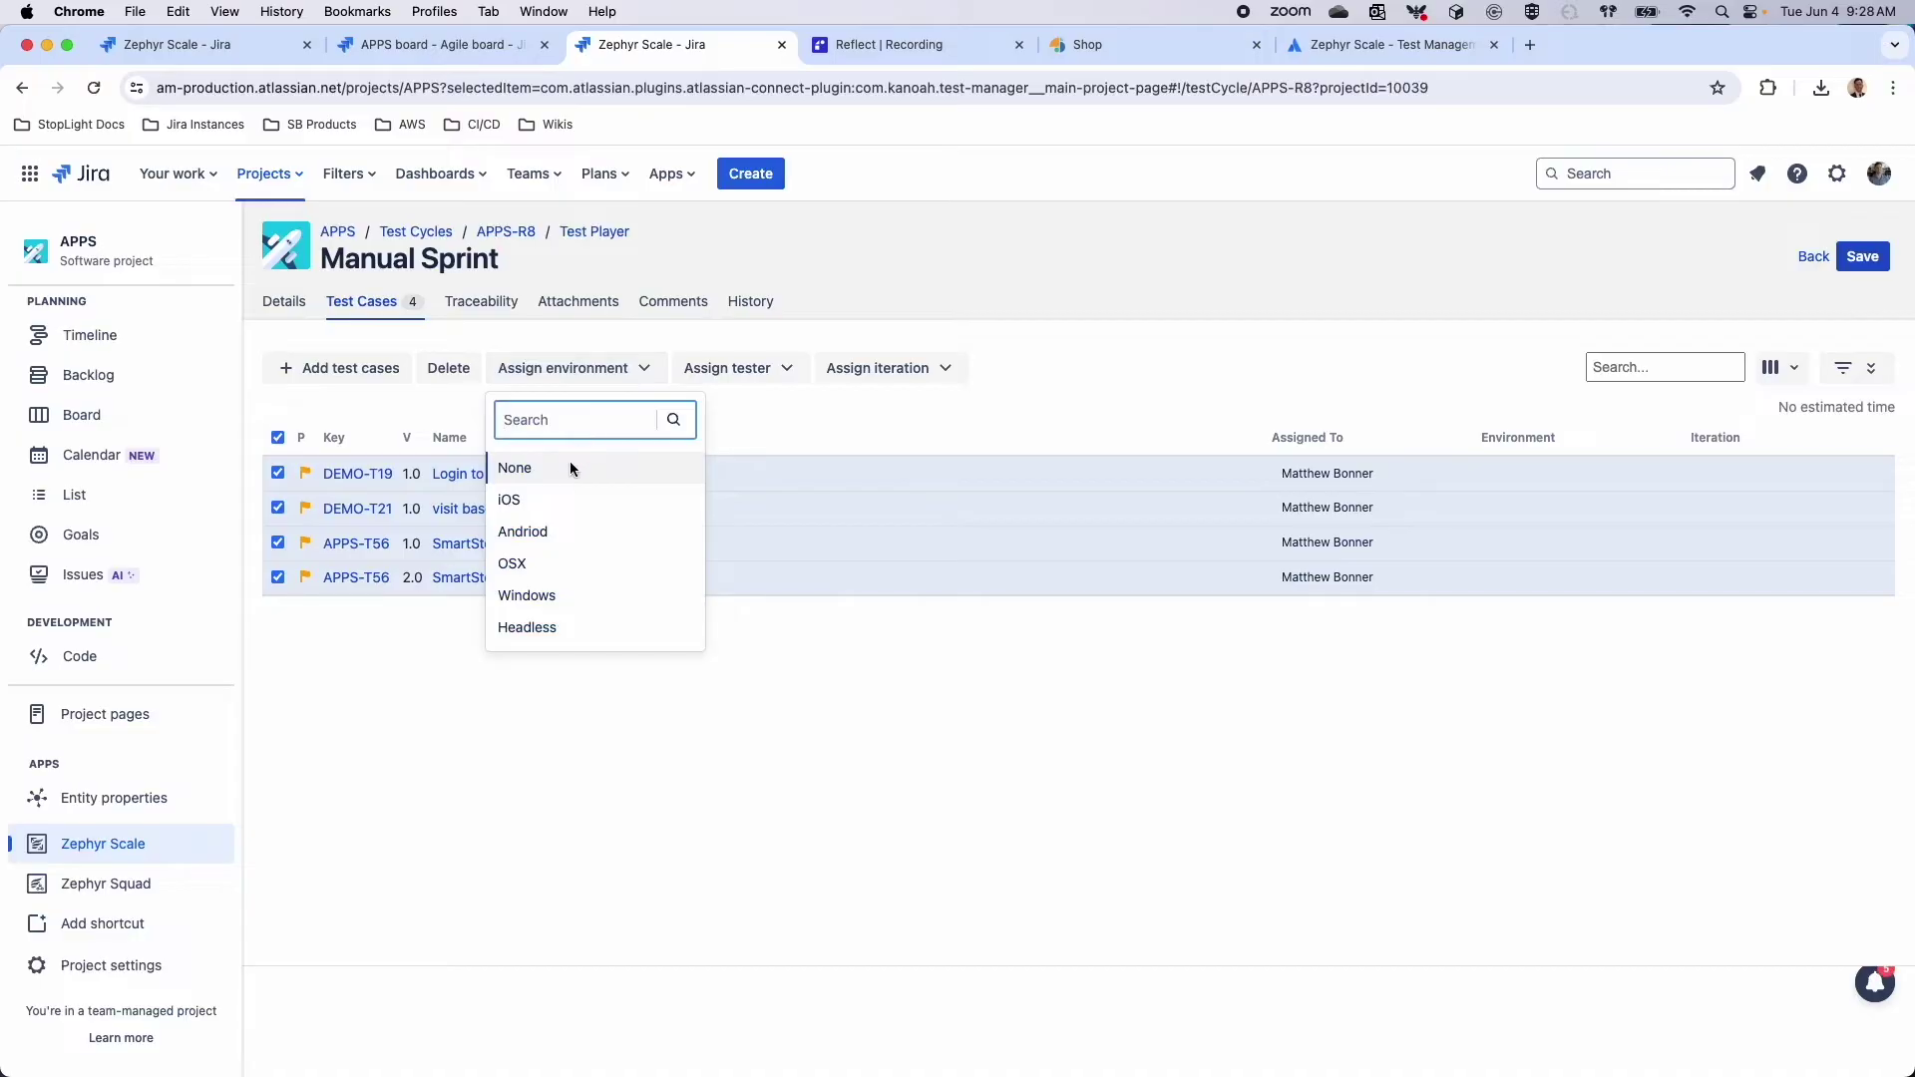
left_click(510, 500)
left_click(842, 362)
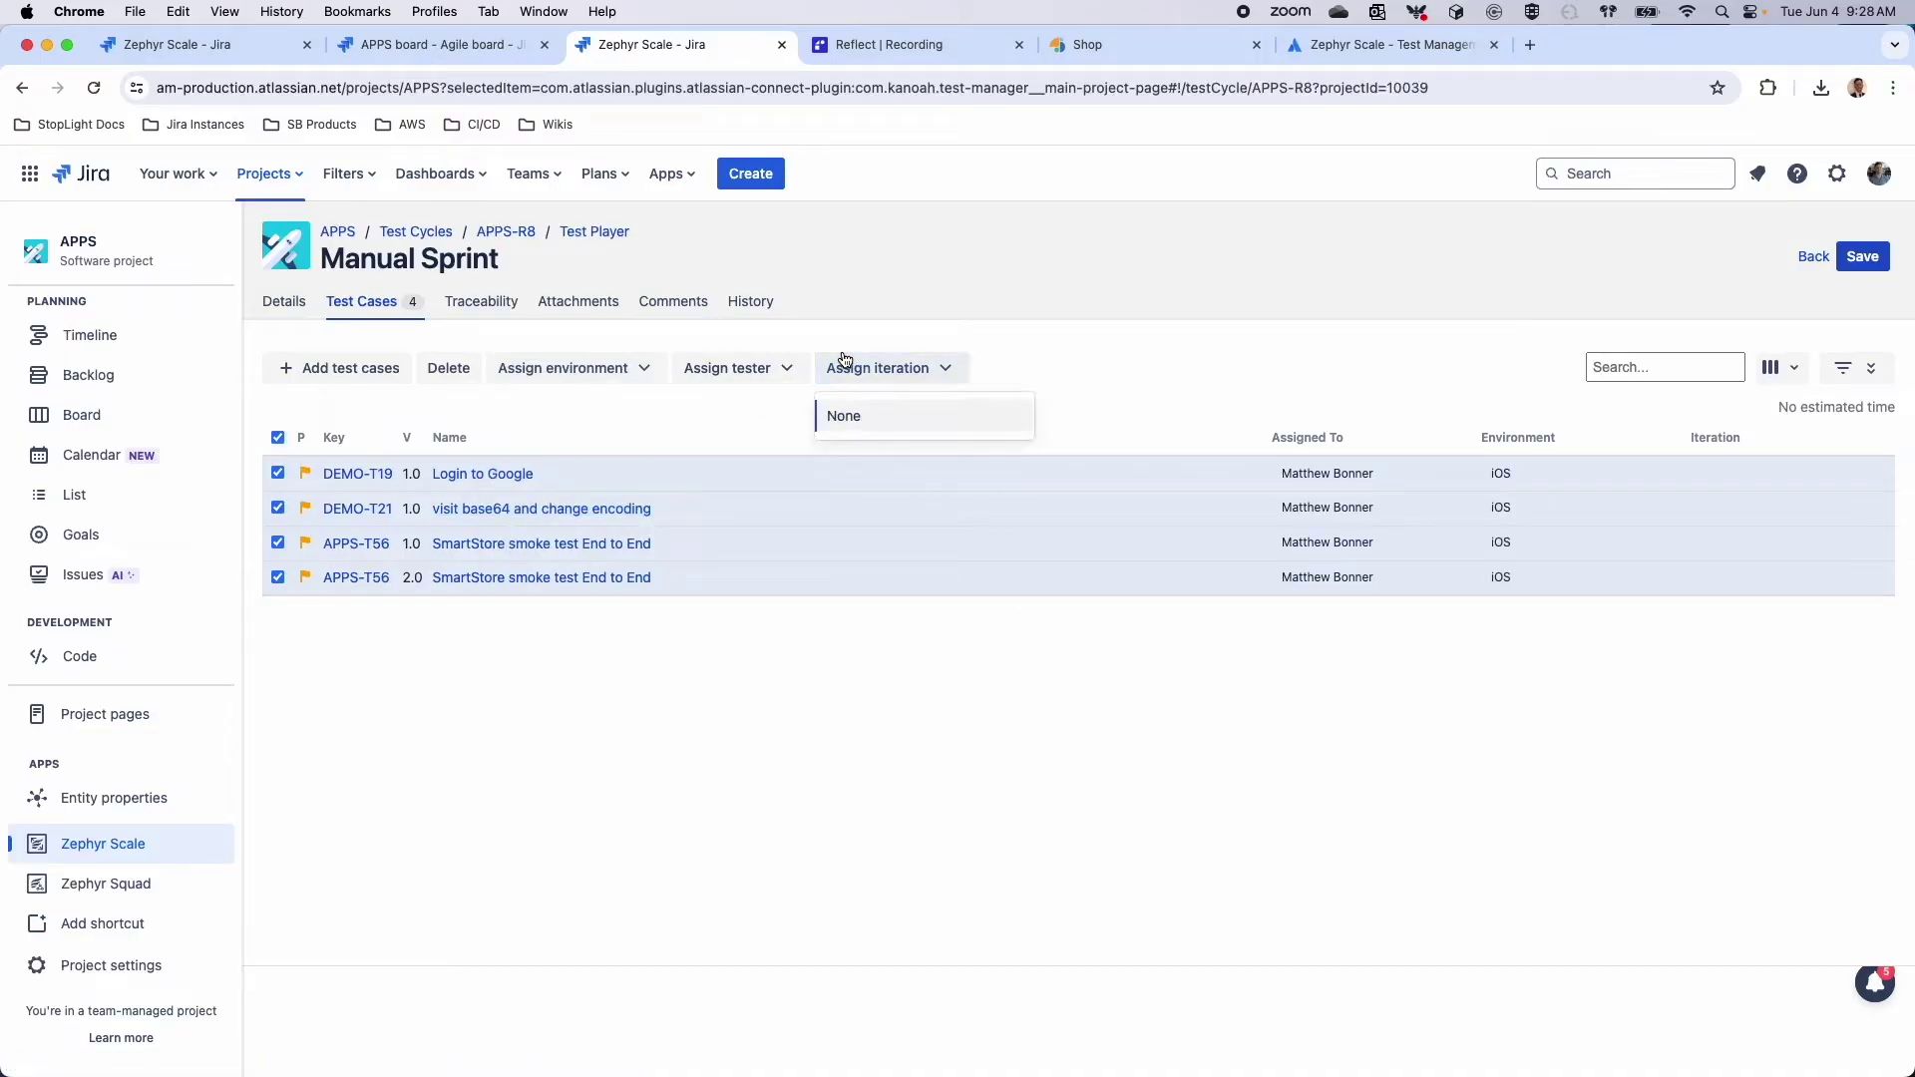
left_click(868, 416)
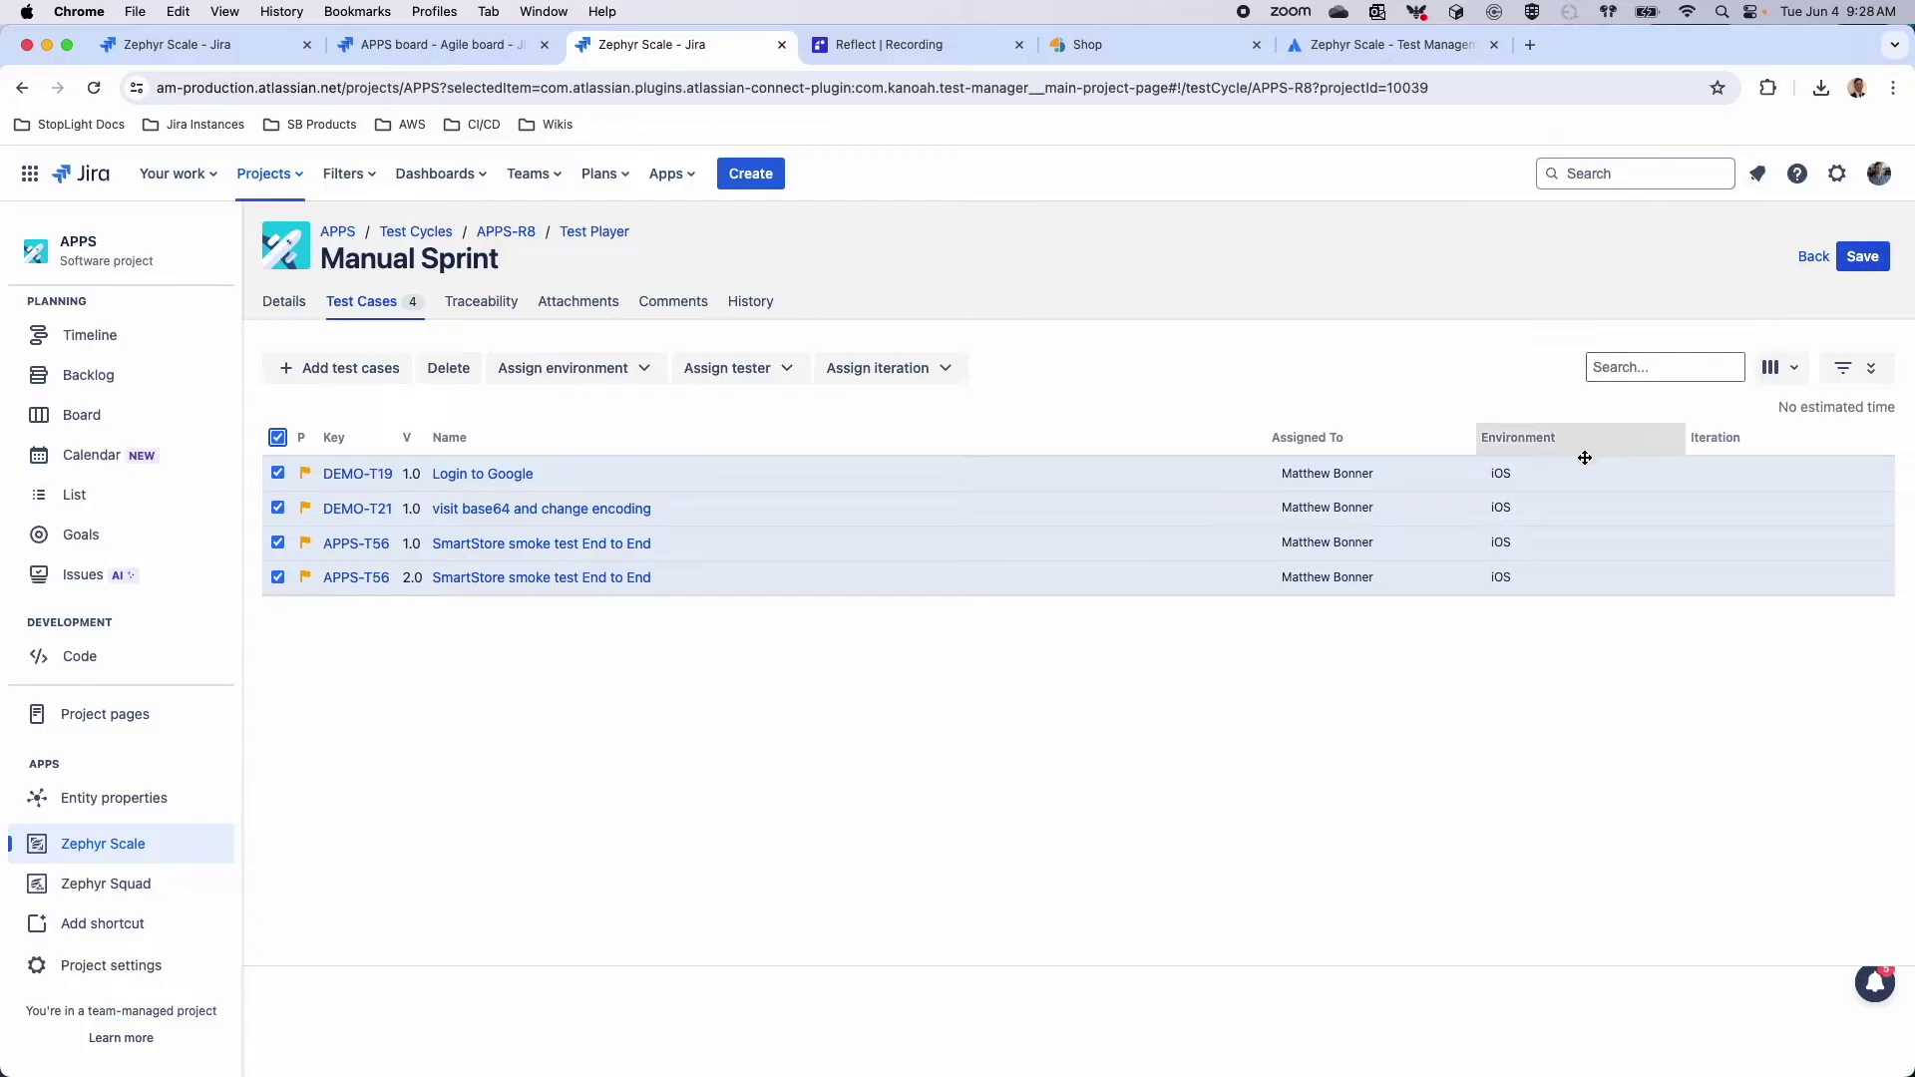
Set environments Andriod, Windows and Headless on cases one, three and four, and reassign case three's tester
left_click(1531, 475)
left_click(1536, 550)
left_click(1581, 558)
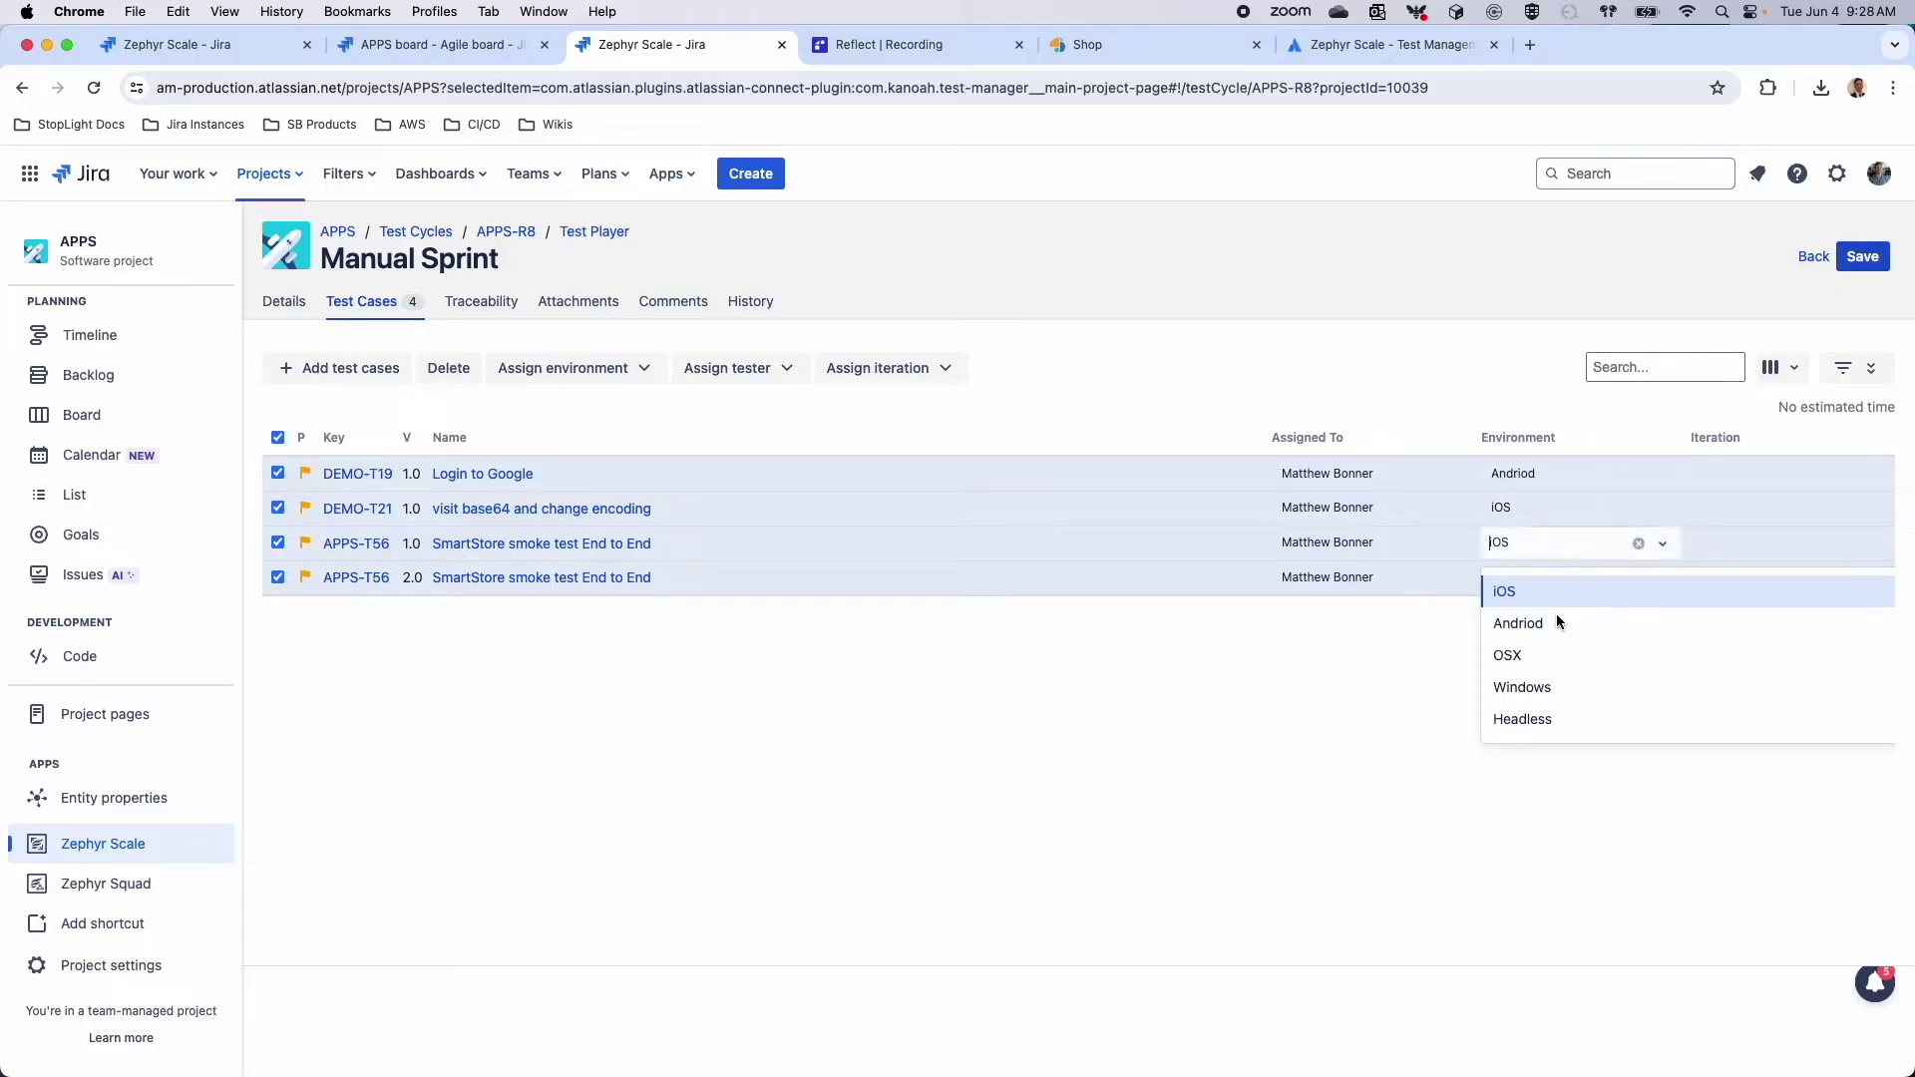
left_click(1535, 685)
left_click(1529, 586)
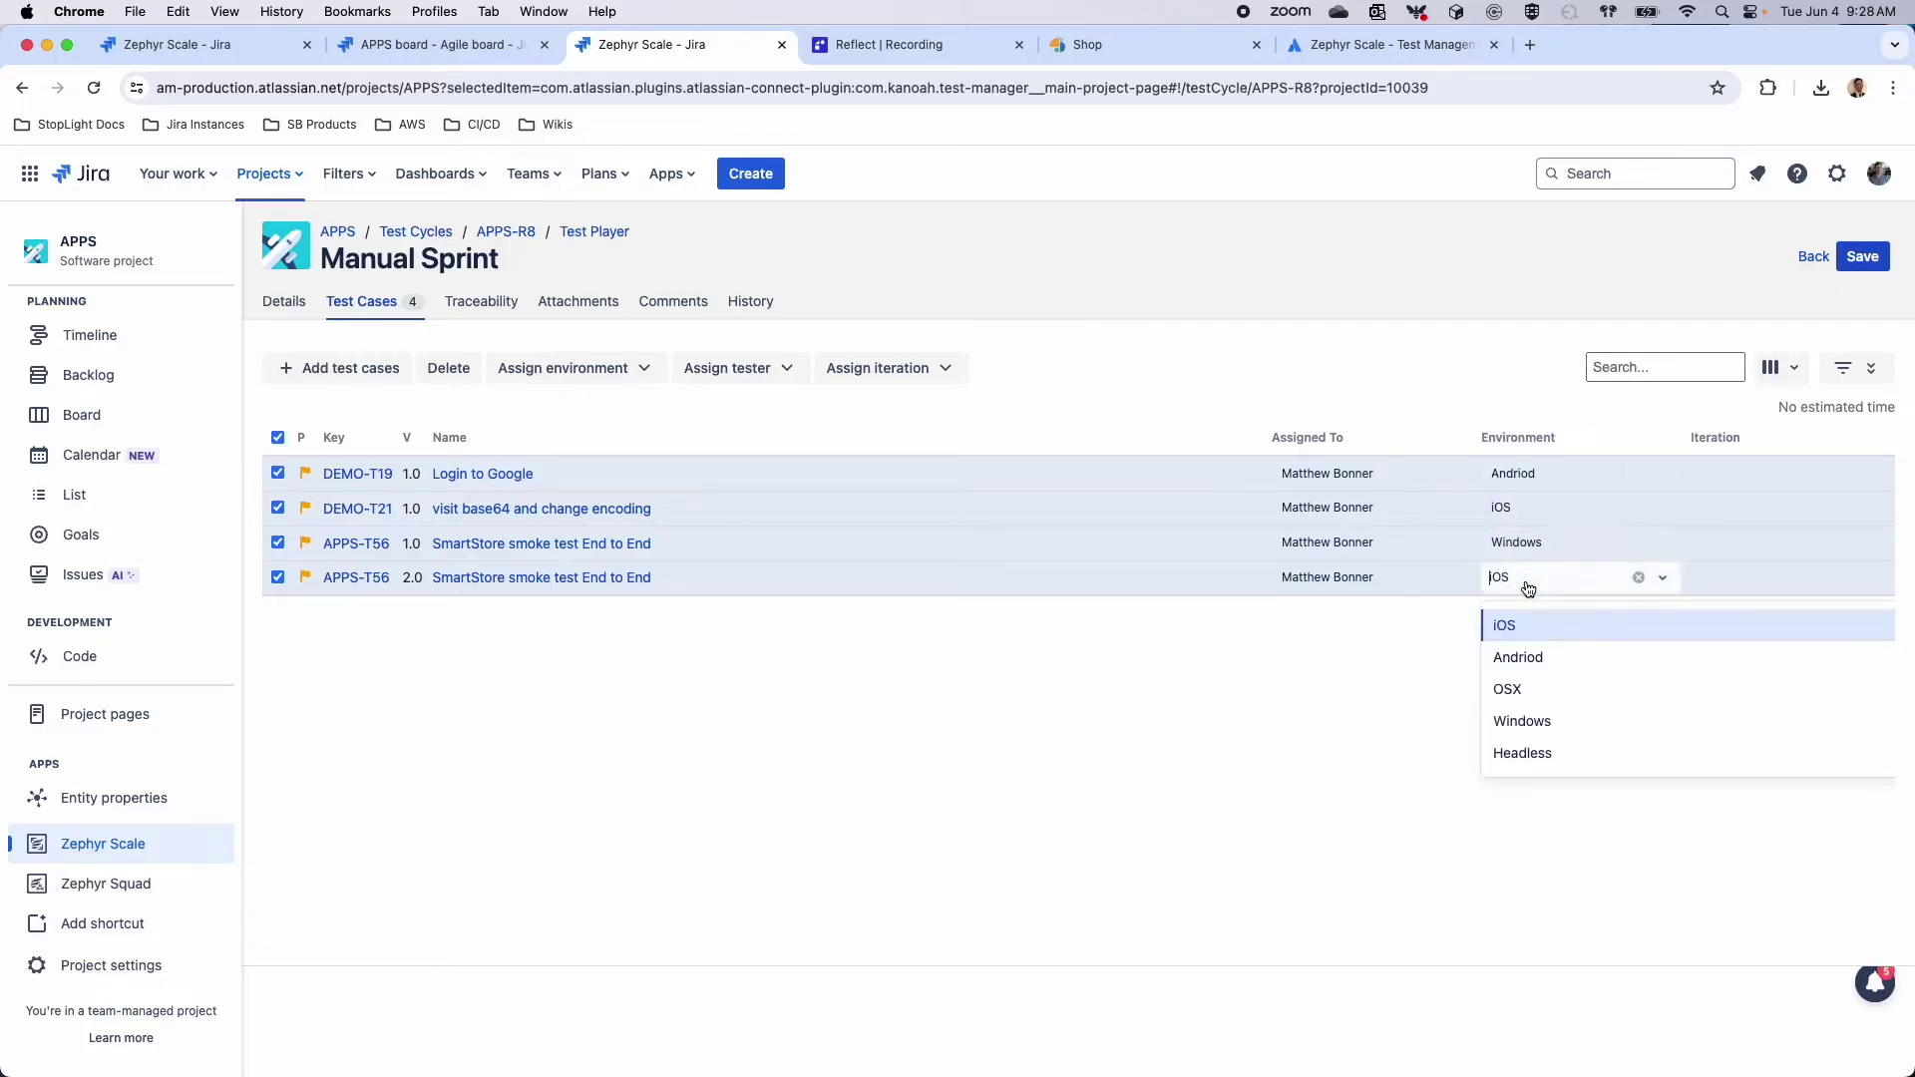
left_click(1524, 754)
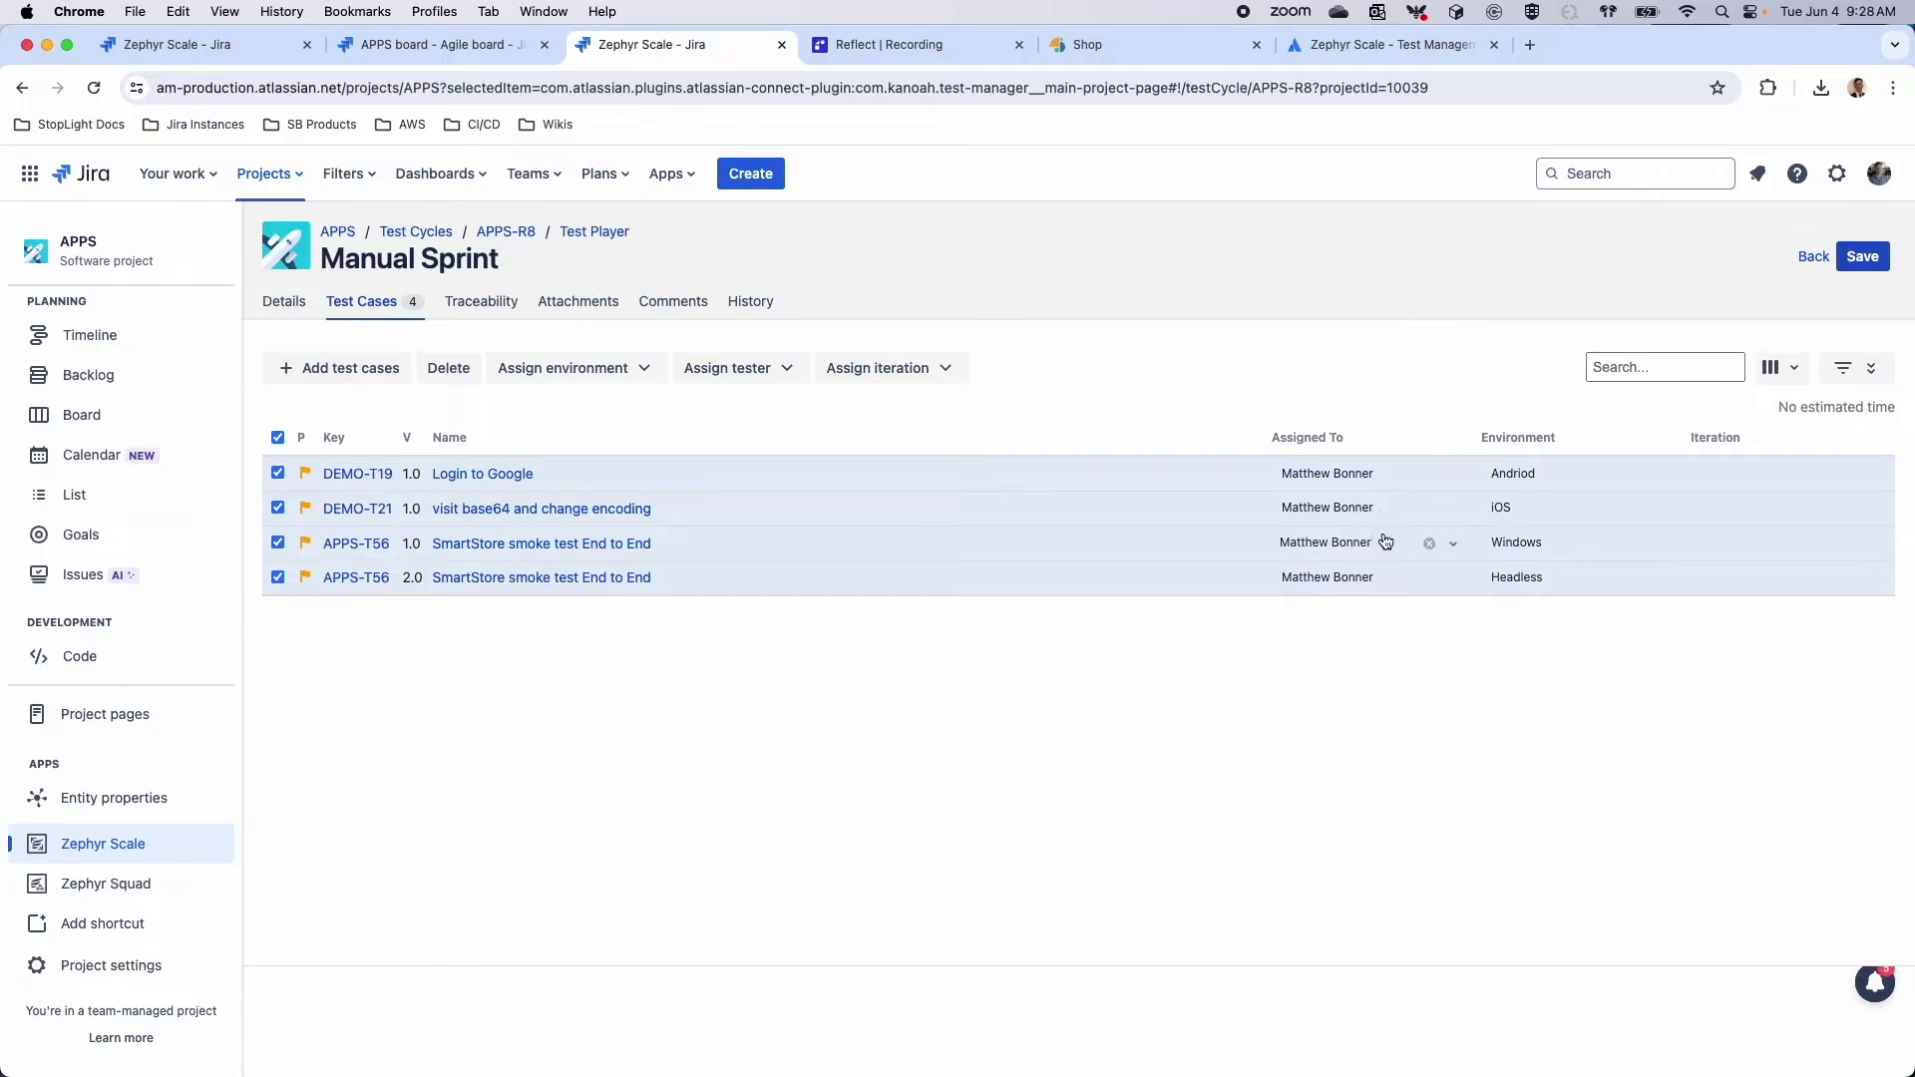
left_click(1429, 544)
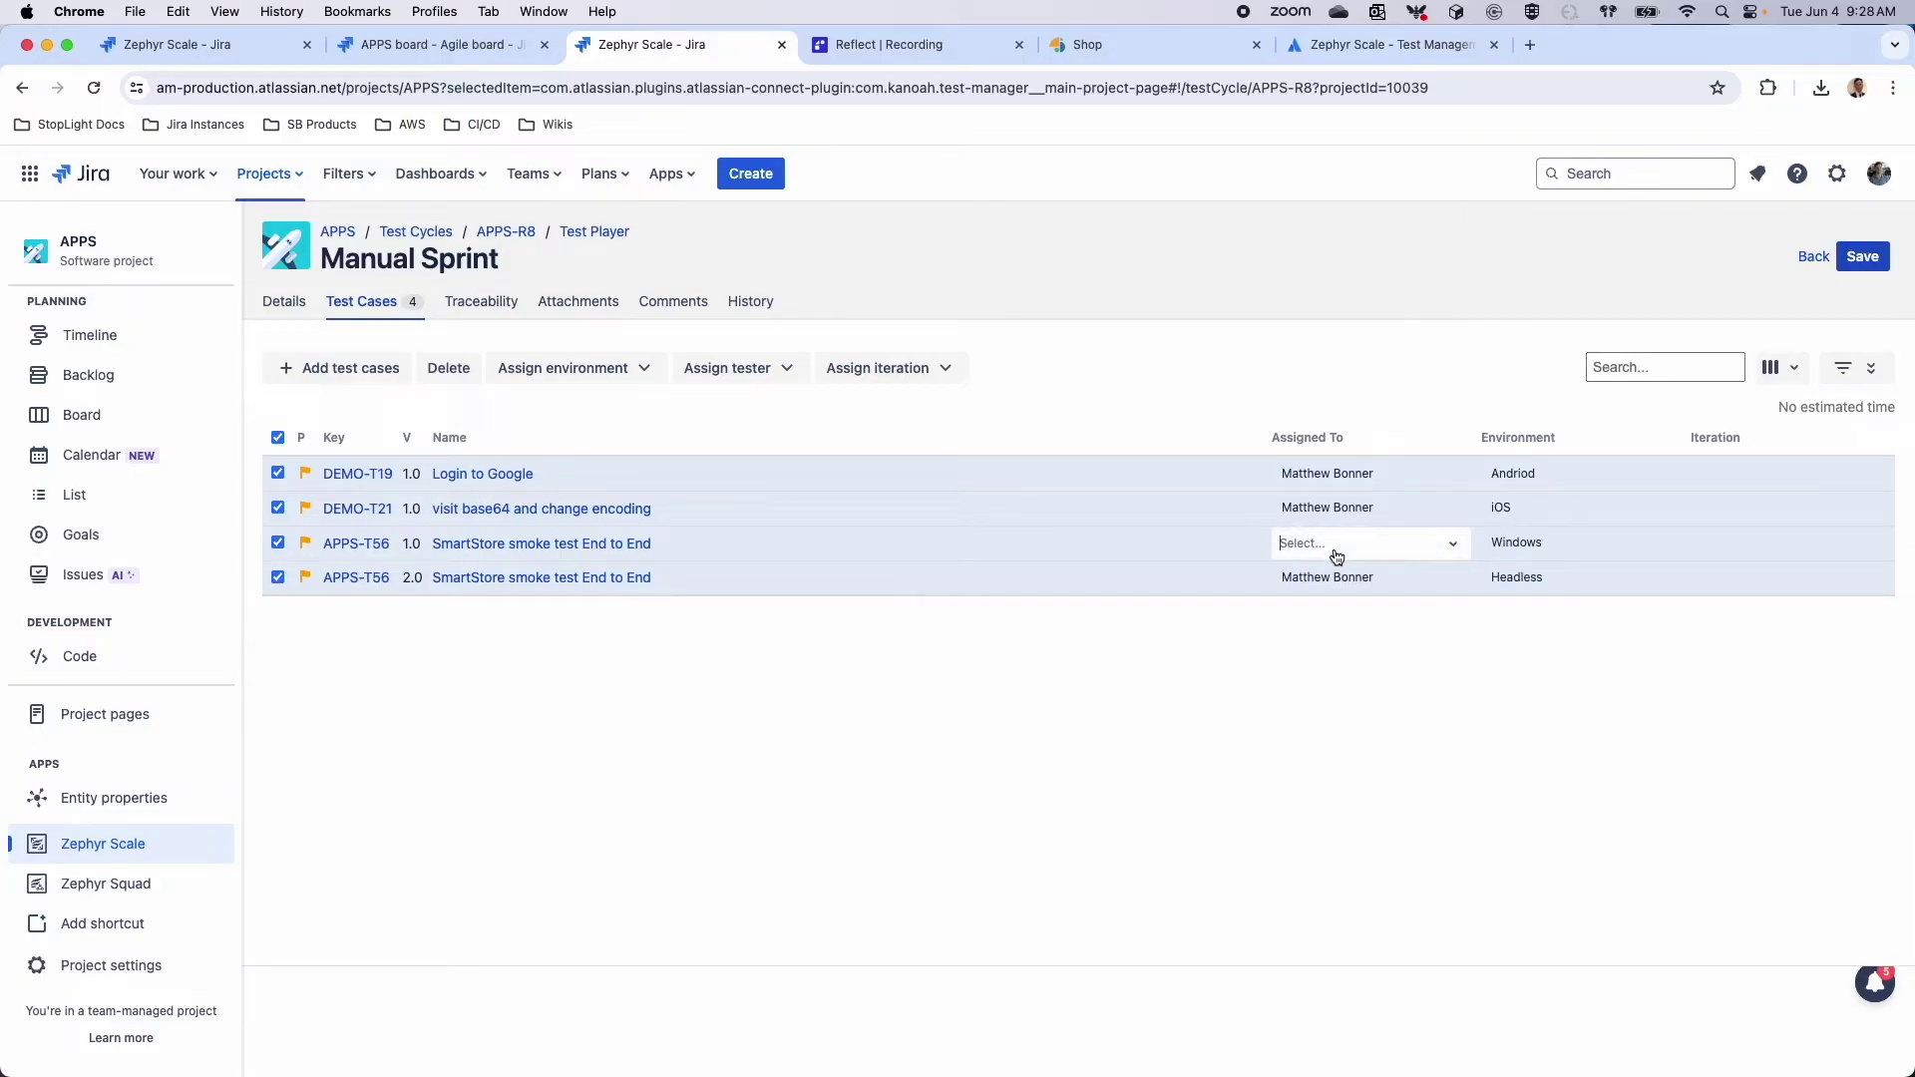
type("dan")
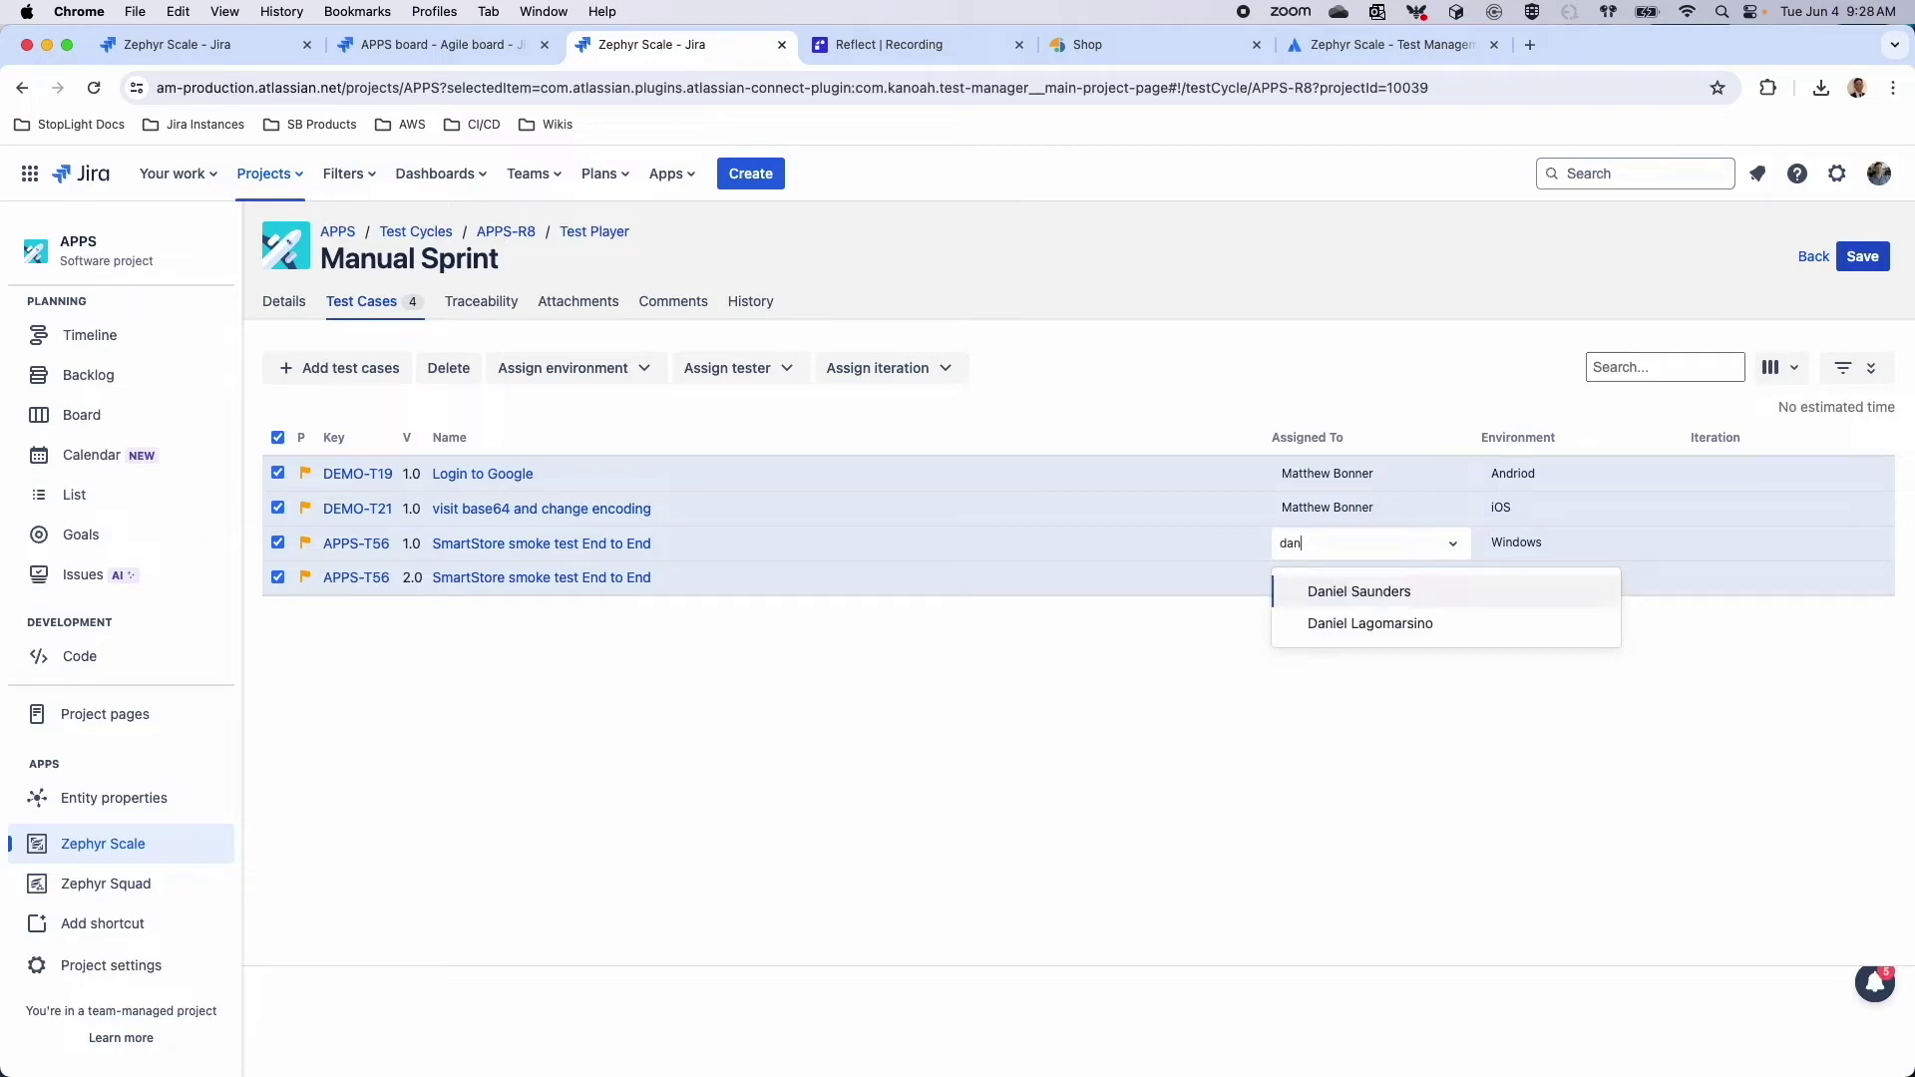
left_click(1317, 621)
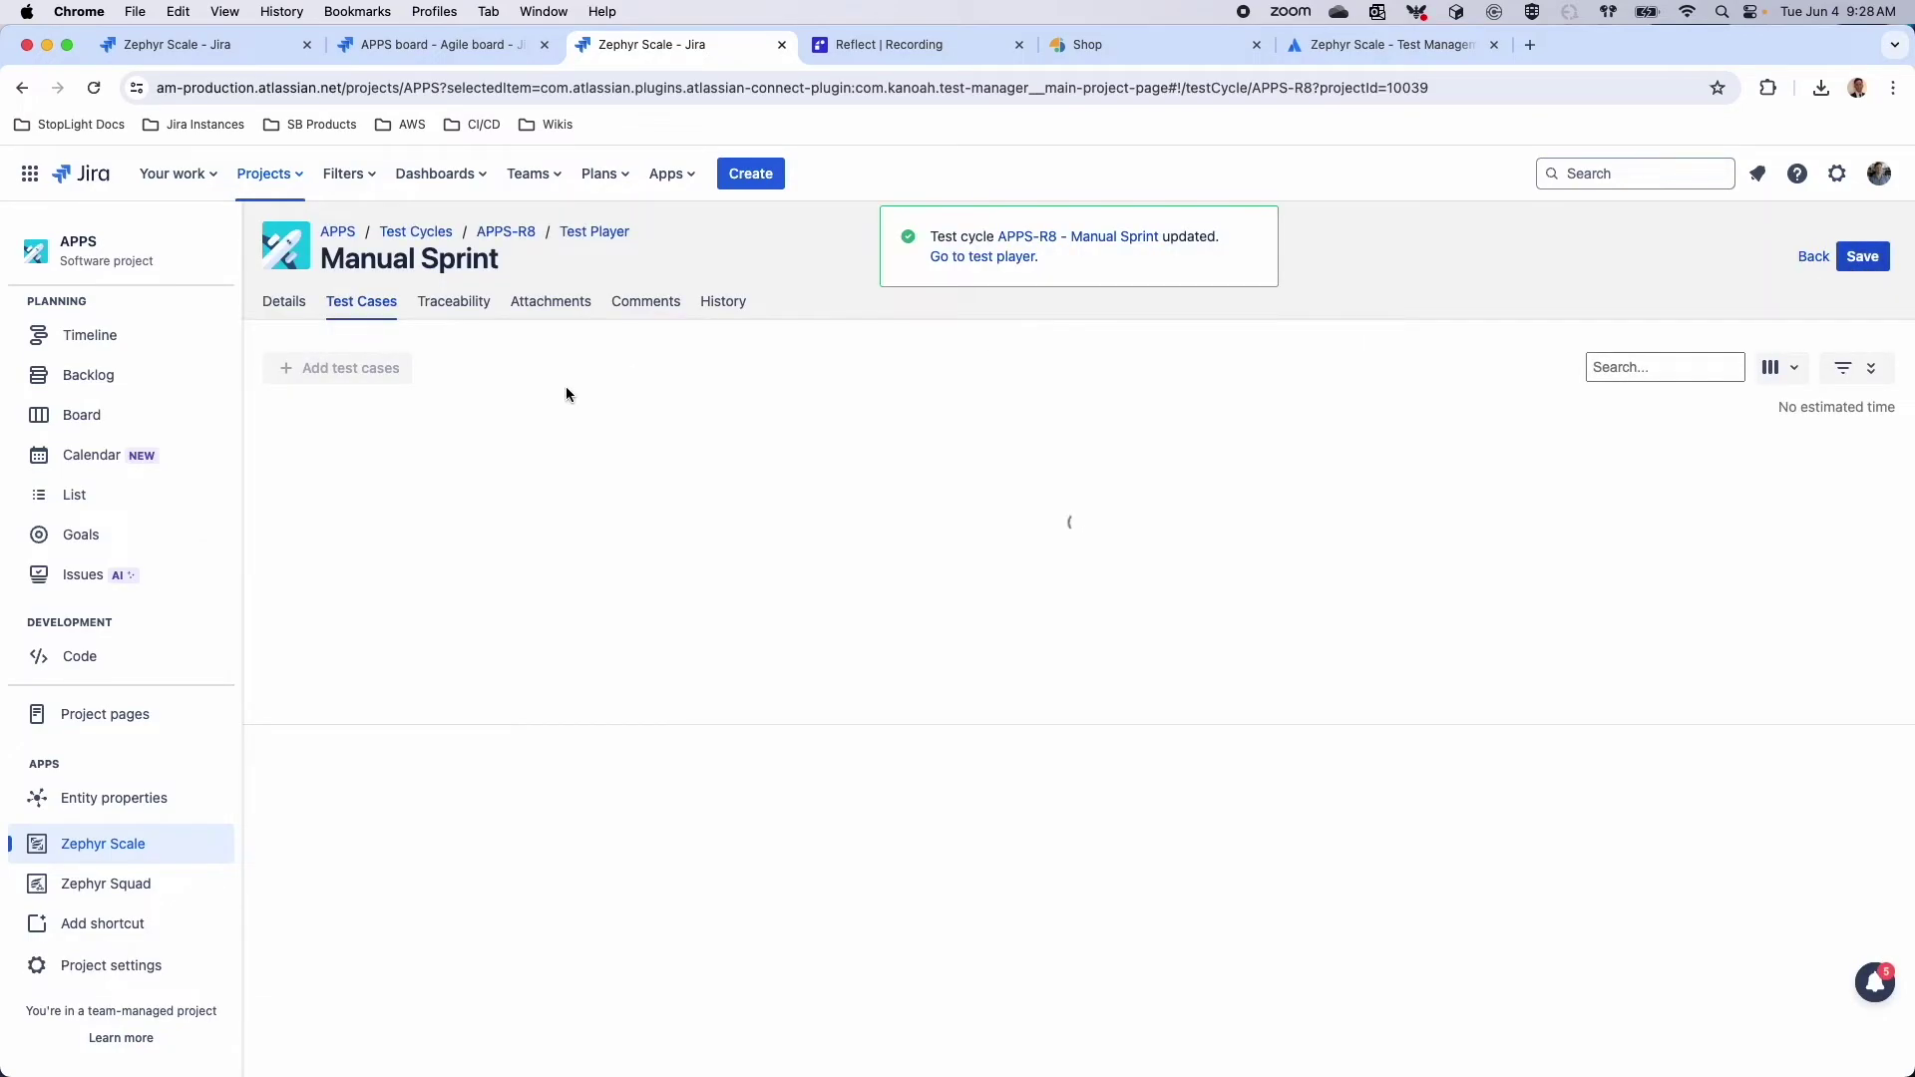
Review the Manual Sprint cycle's traceability, attachments and comments, then launch it in the test player
left_click(461, 304)
left_click(551, 301)
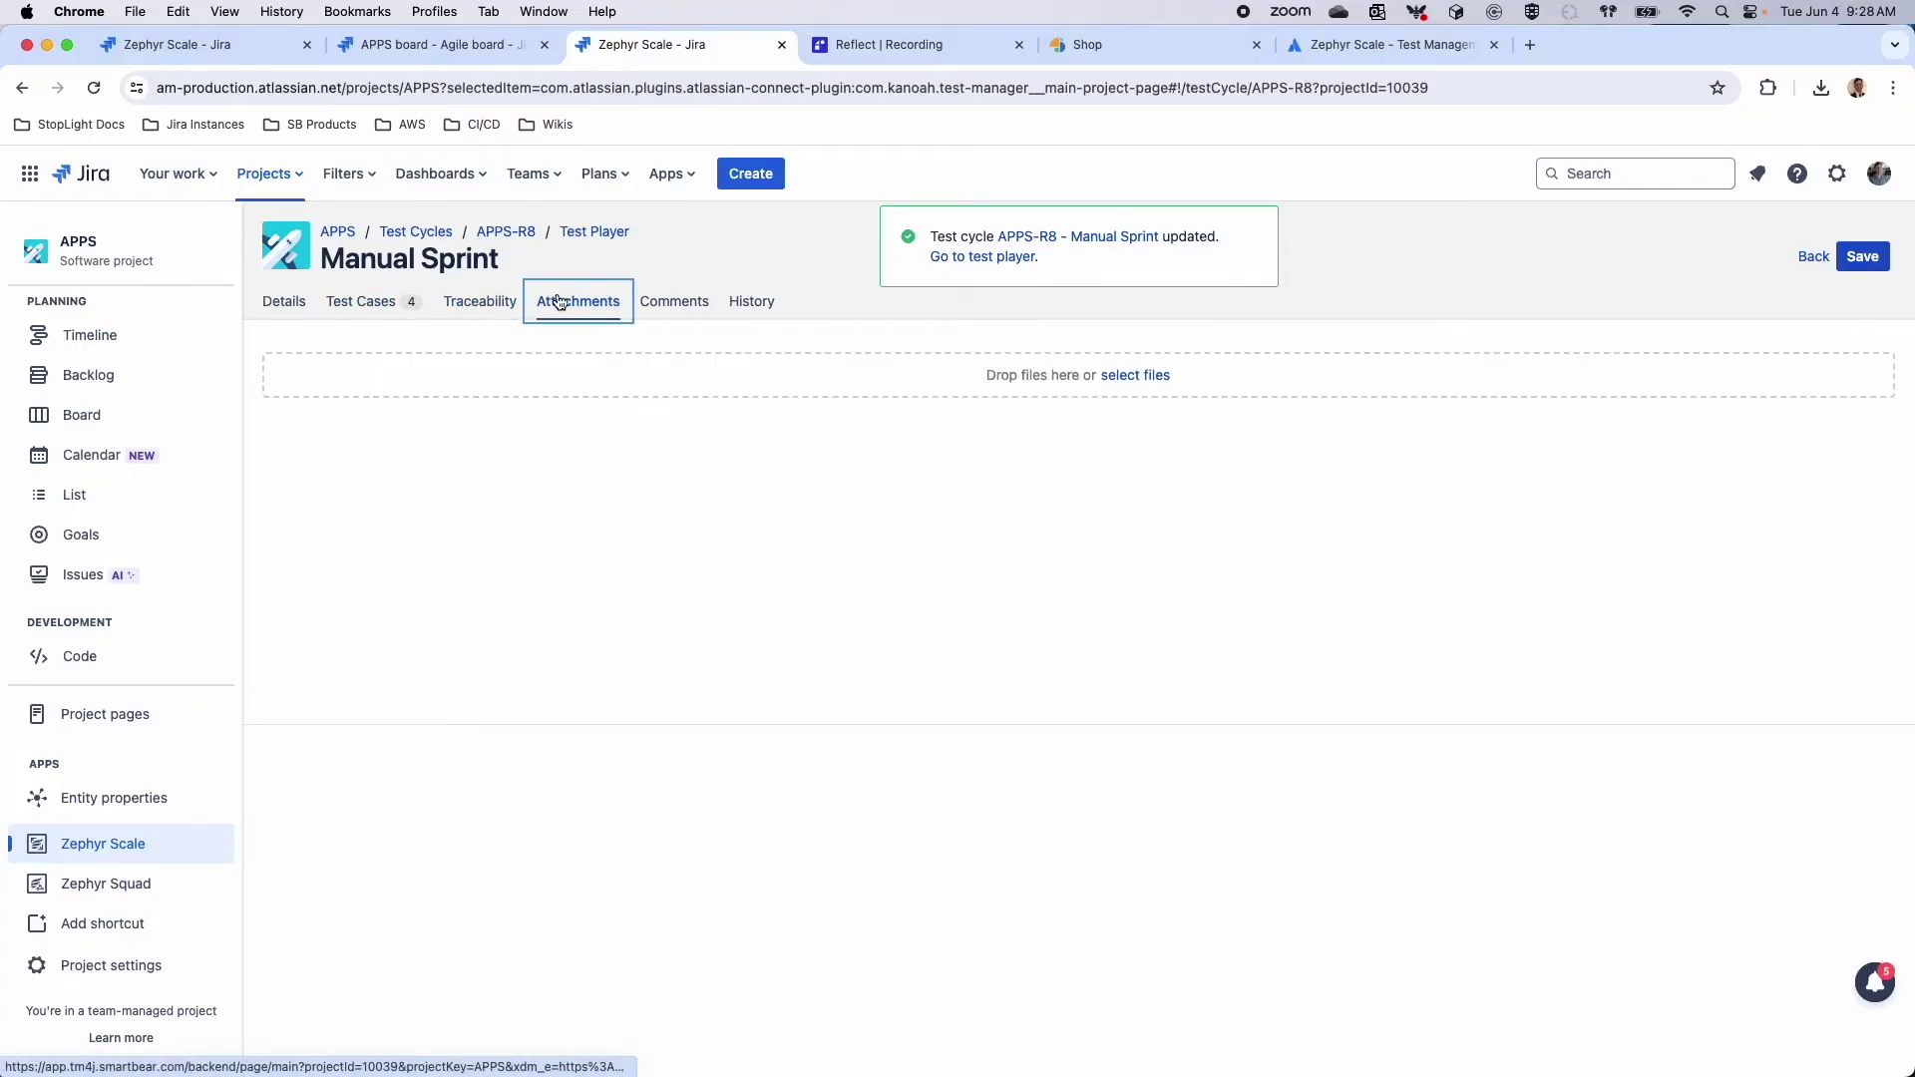
left_click(676, 301)
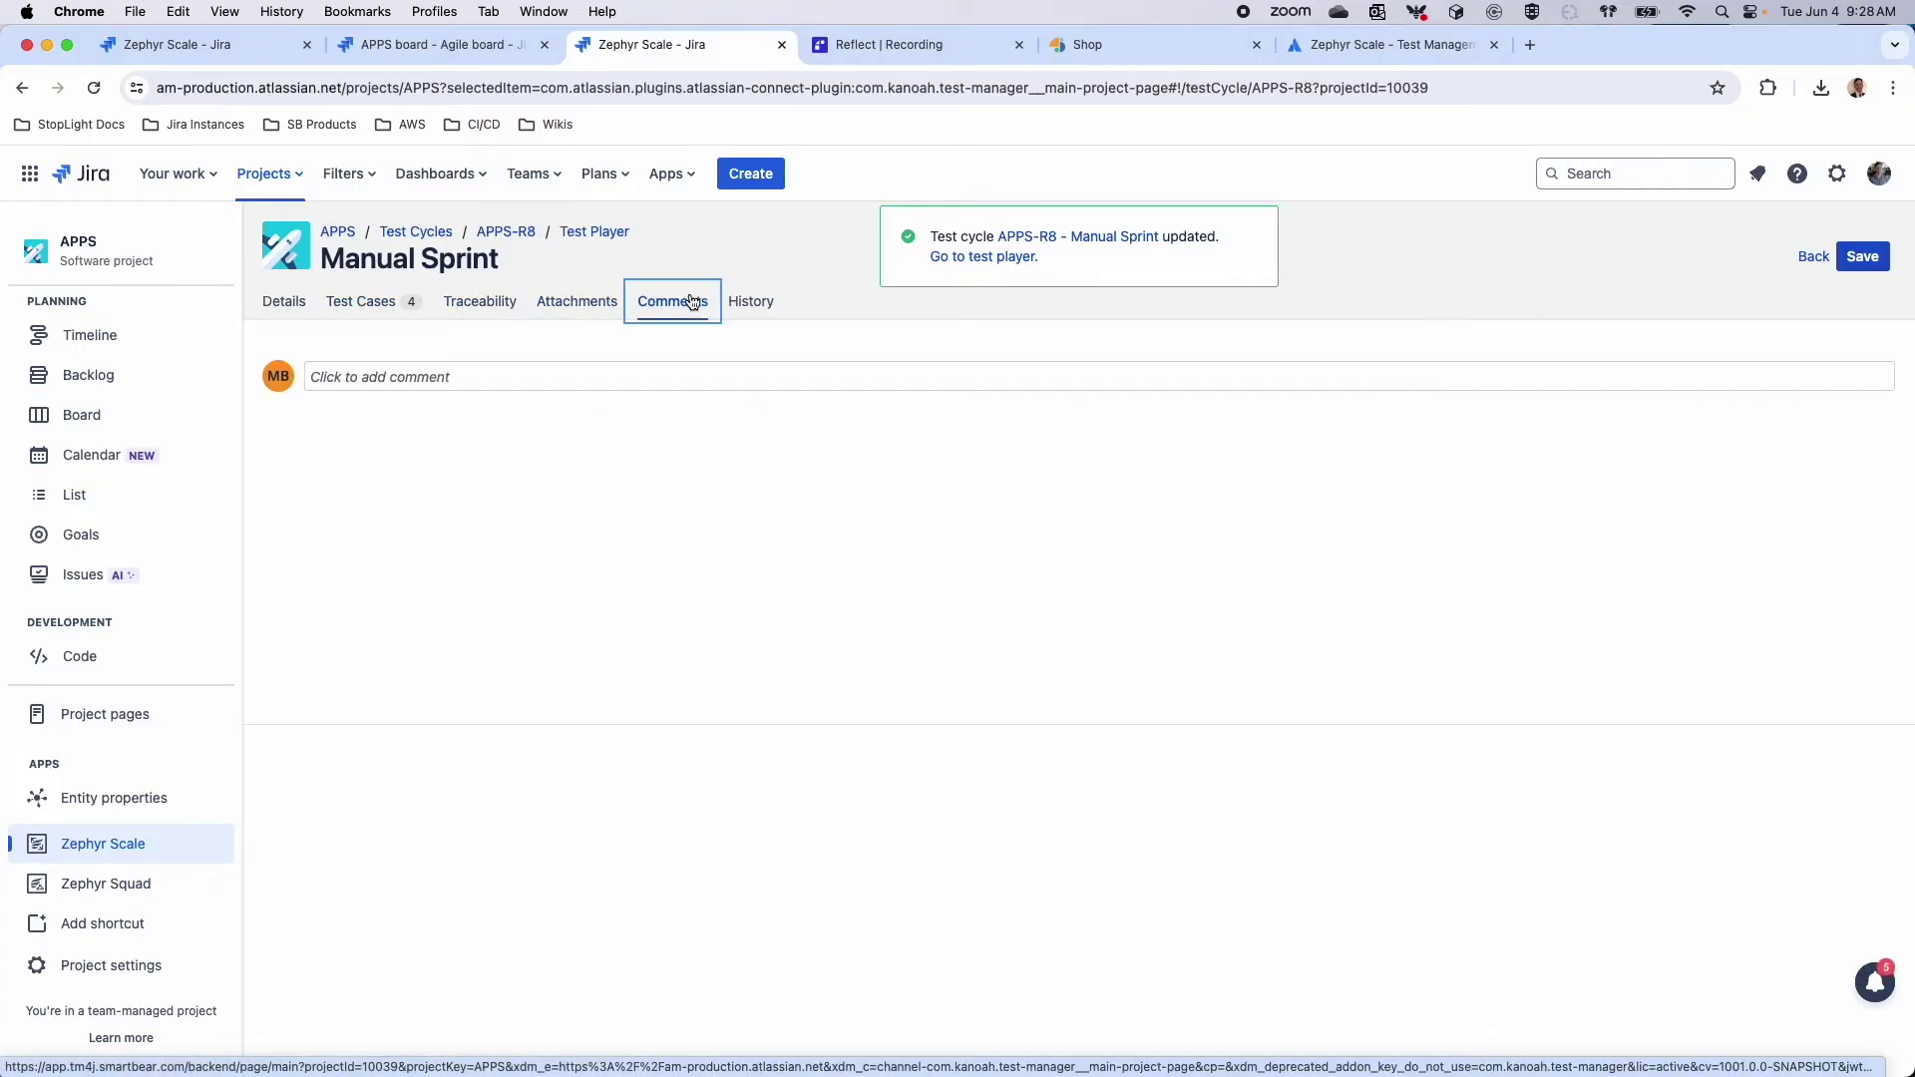
left_click(563, 238)
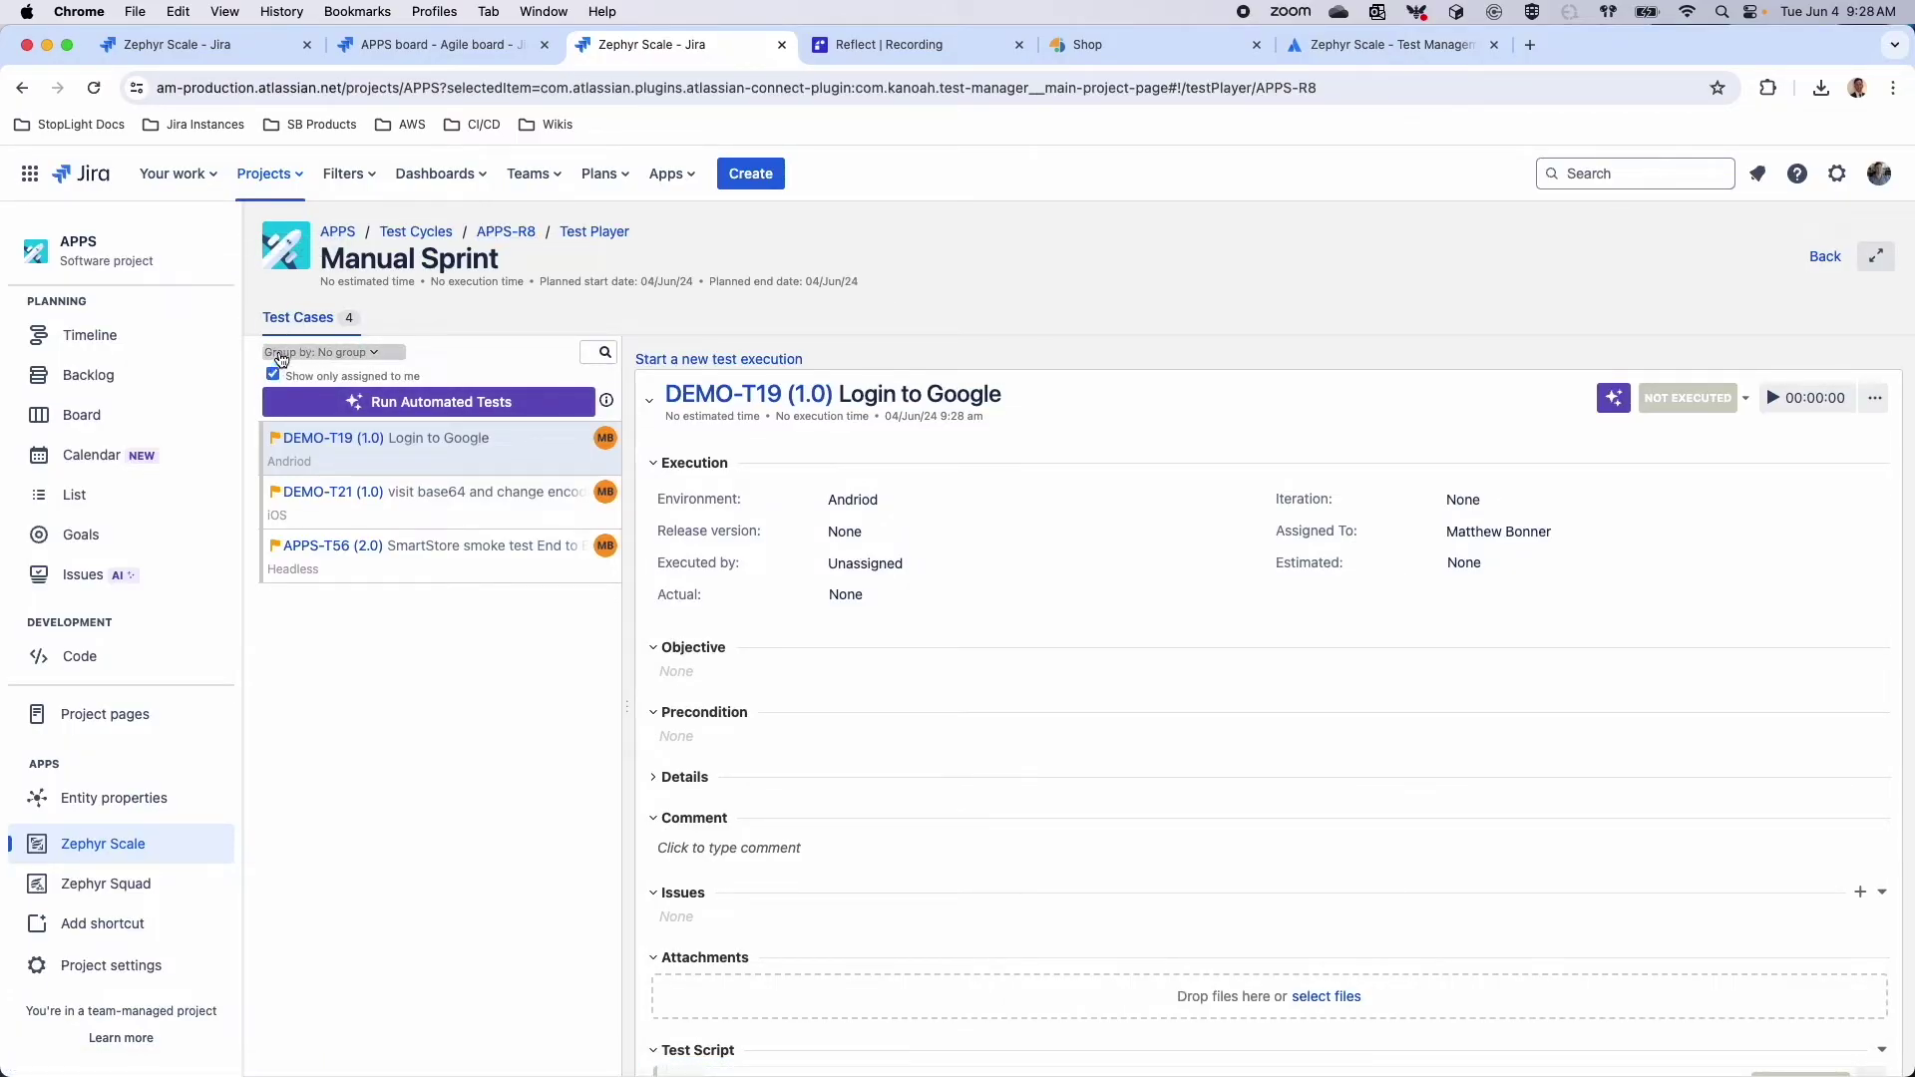
Regroup the test list by Priority and toggle 'Show only assigned to me' off and back on
left_click(284, 353)
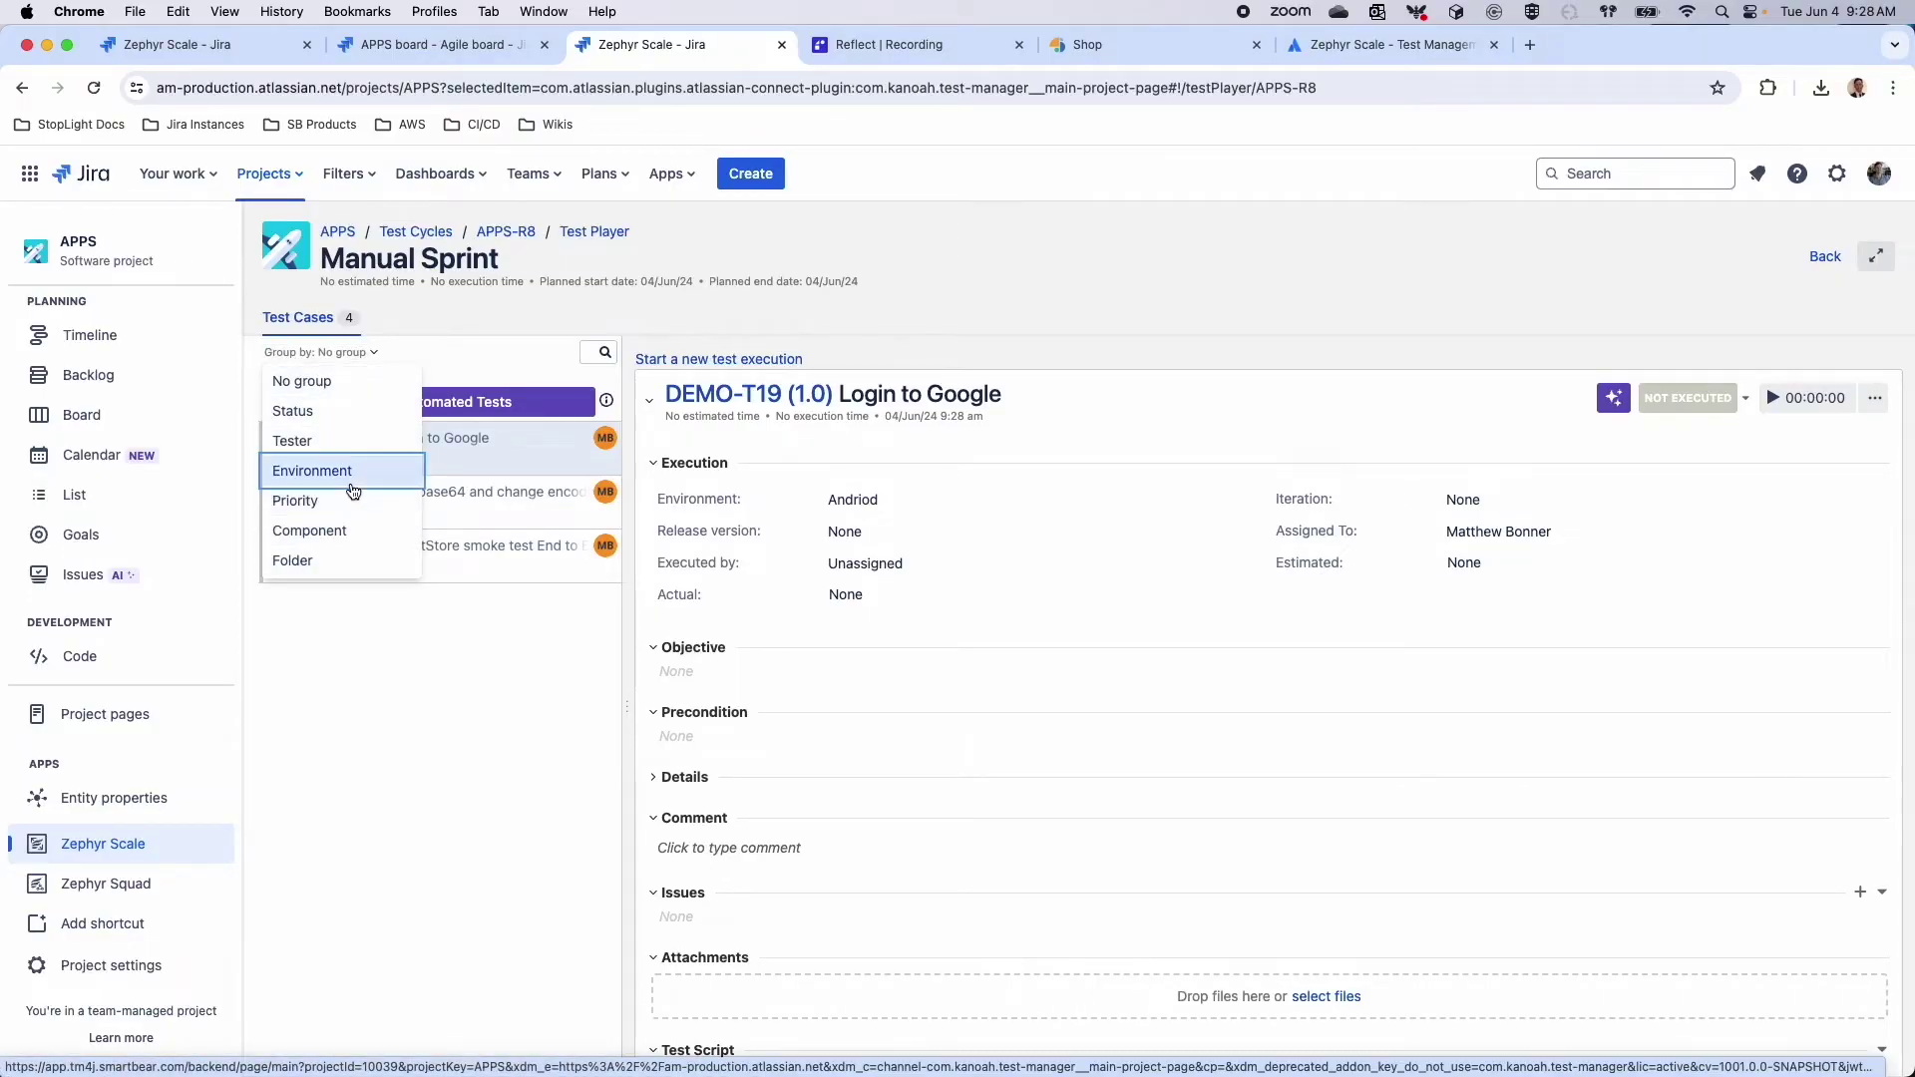
left_click(355, 472)
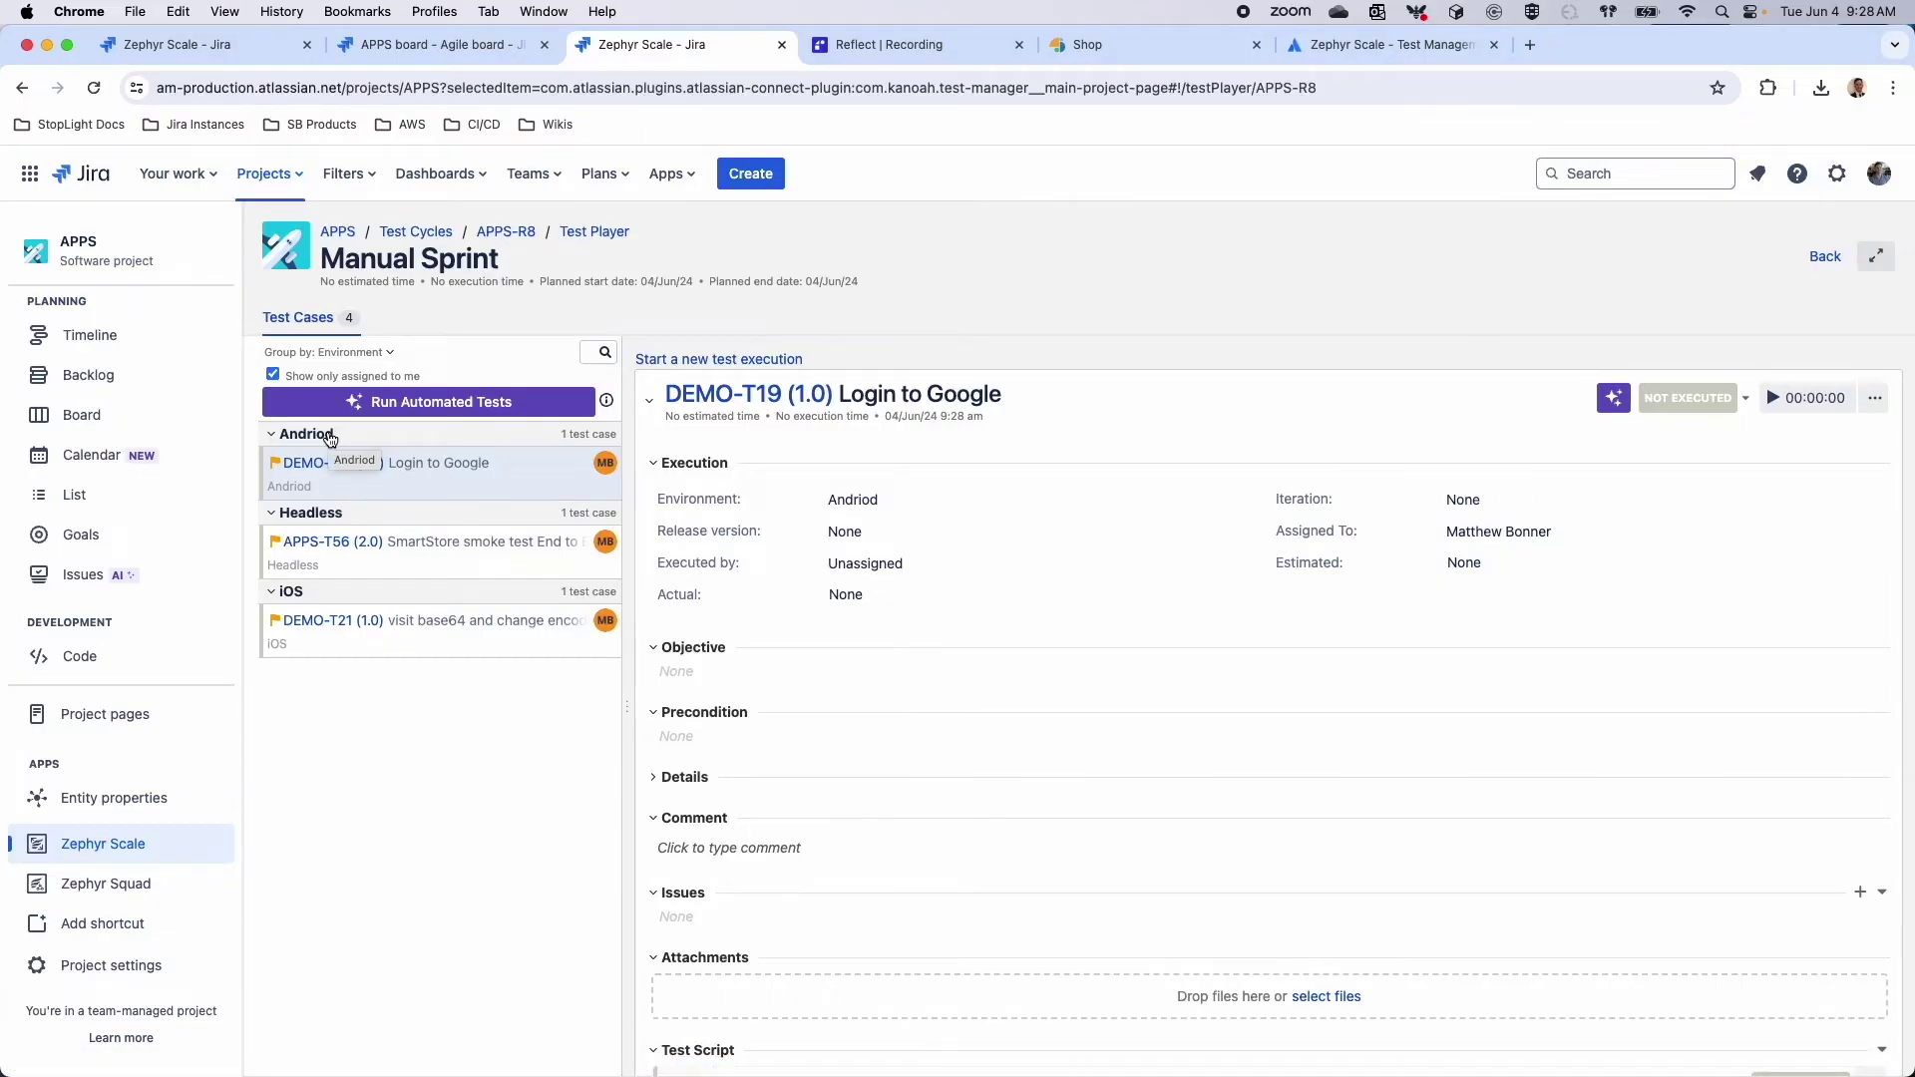
left_click(354, 352)
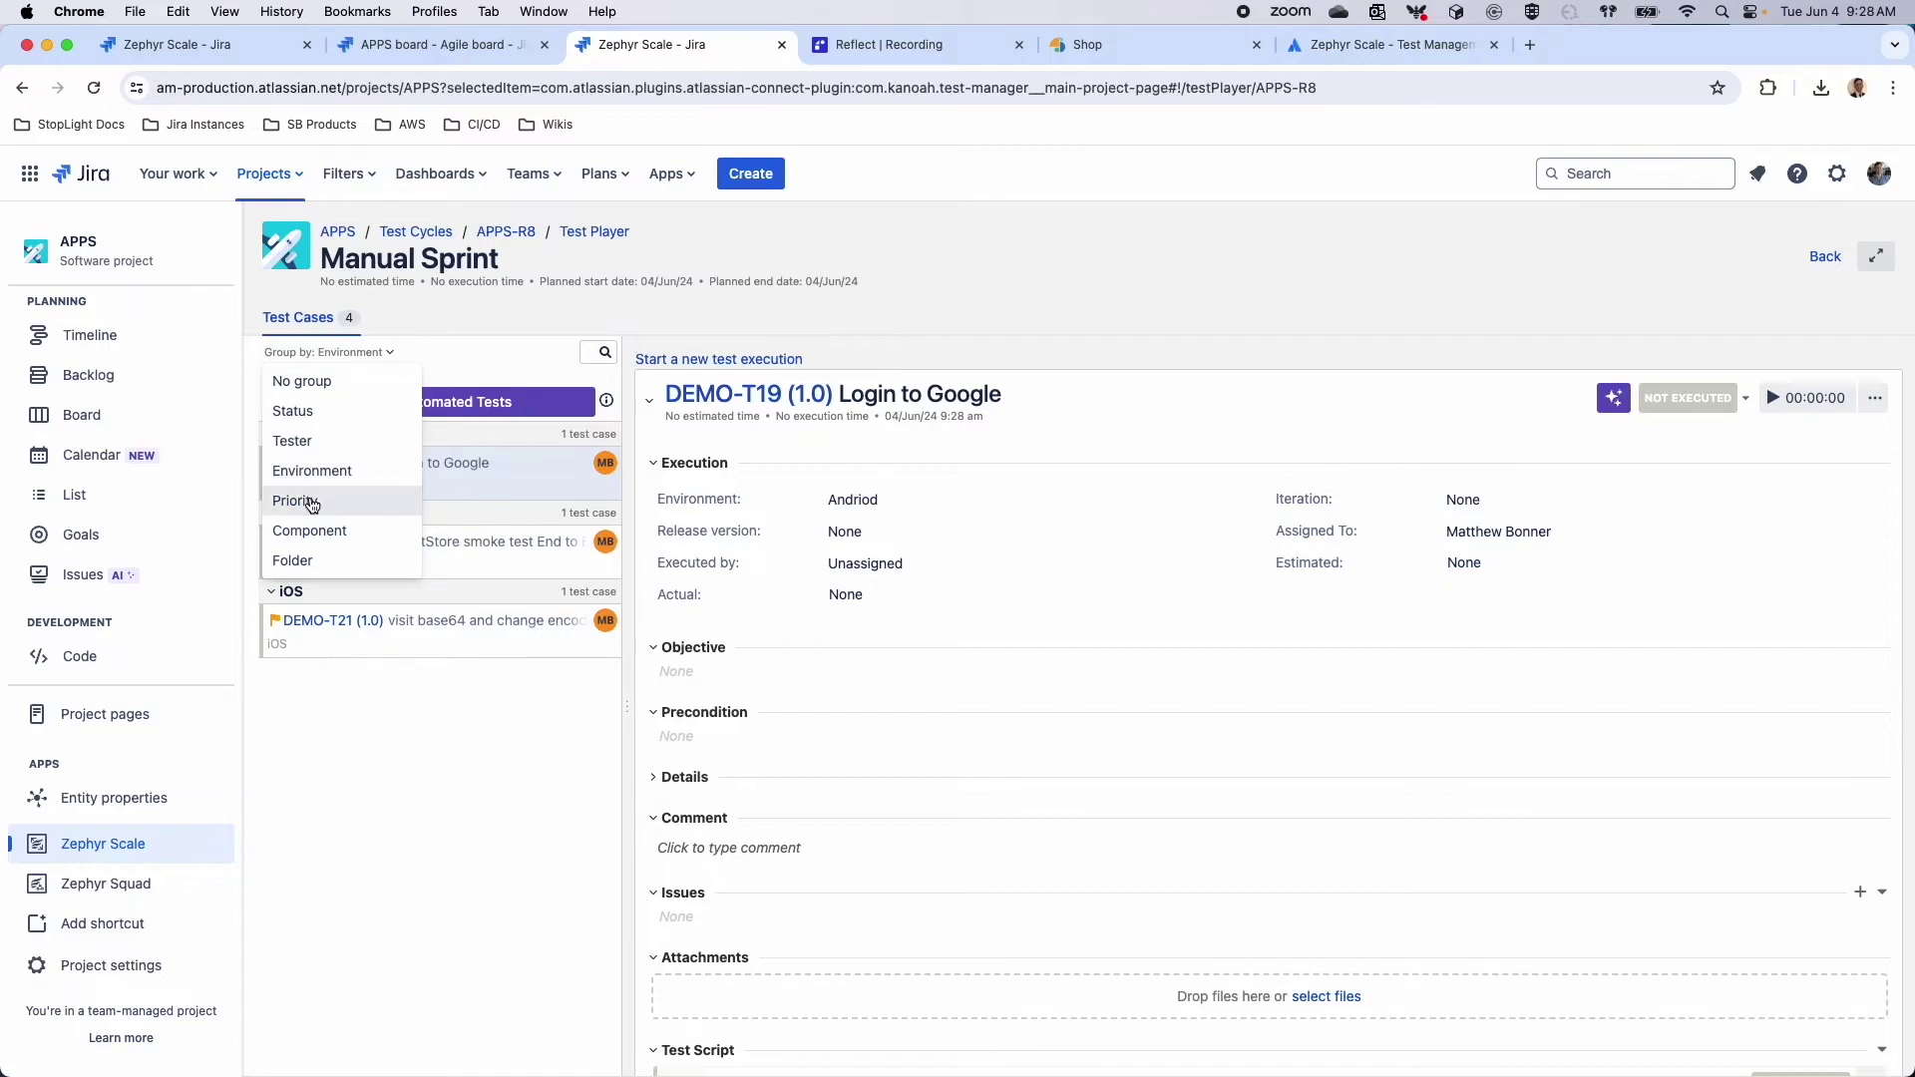
left_click(312, 502)
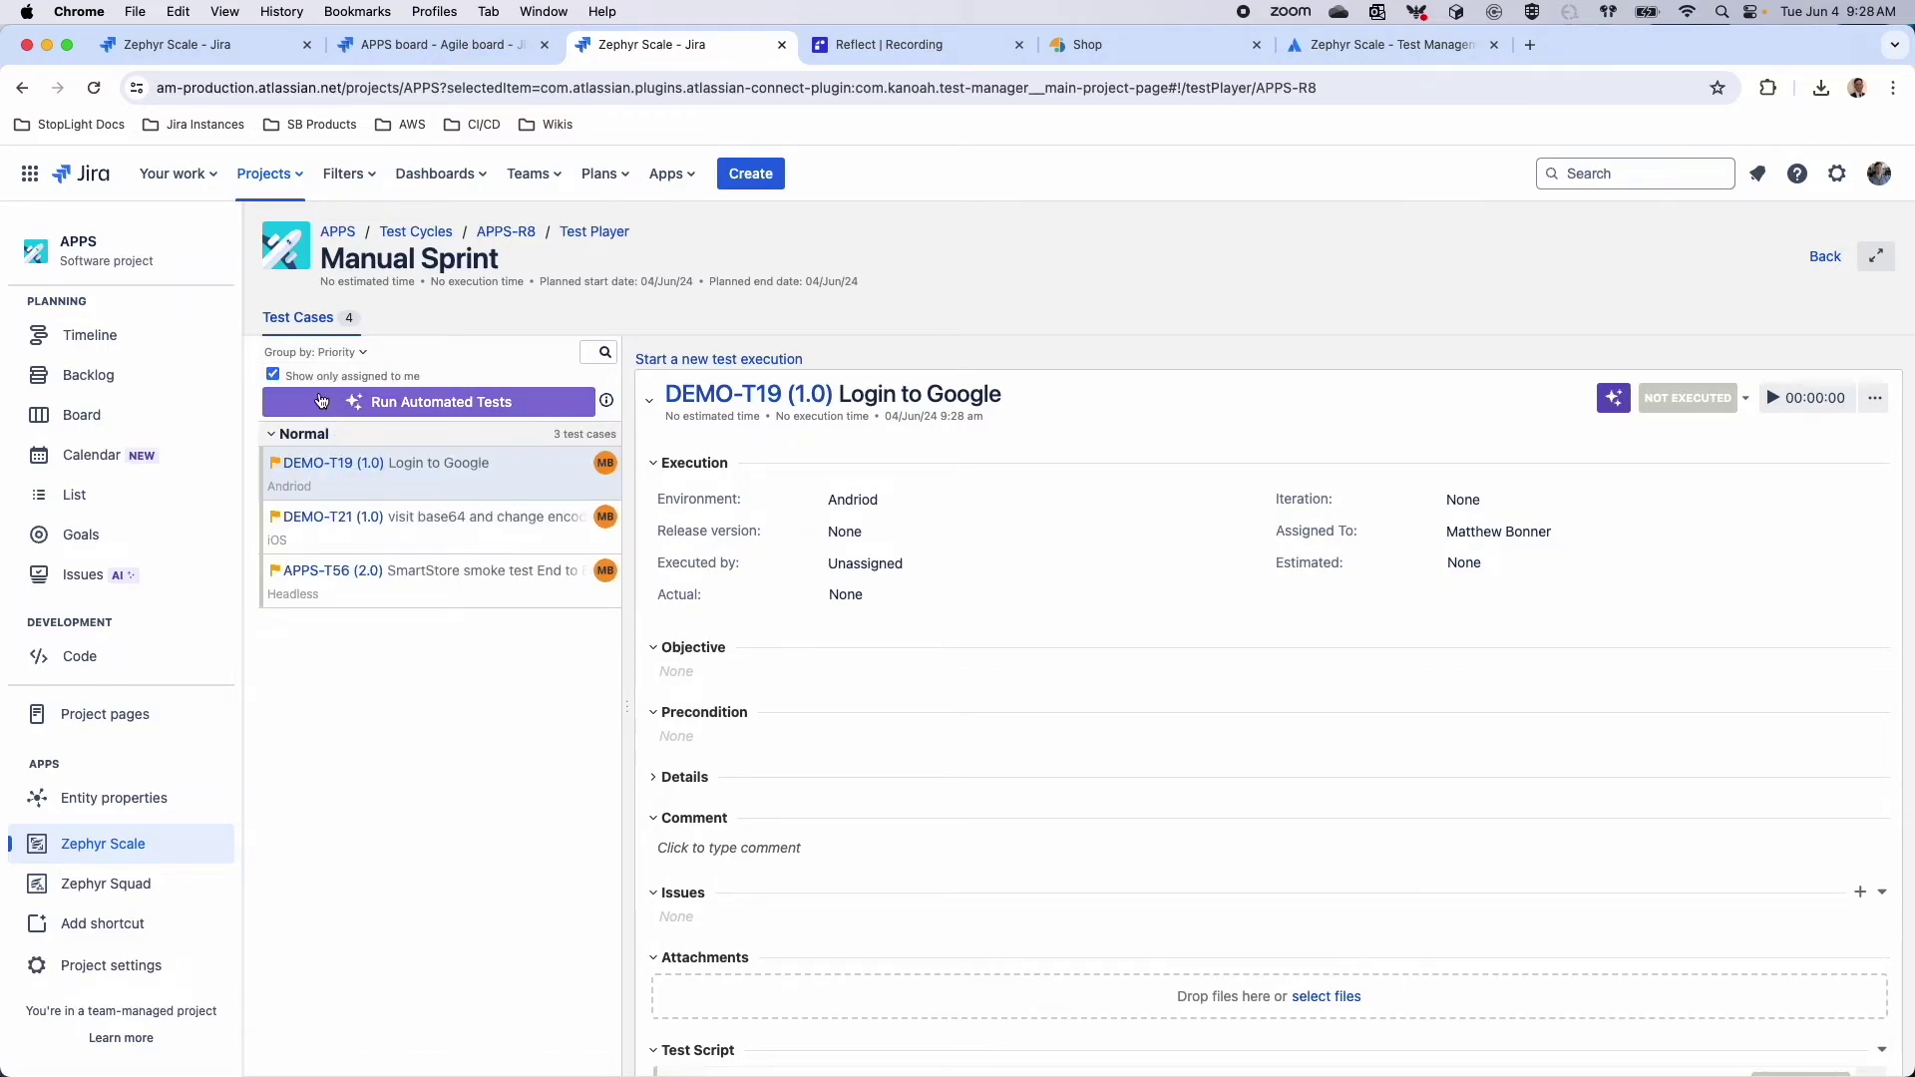
left_click(272, 376)
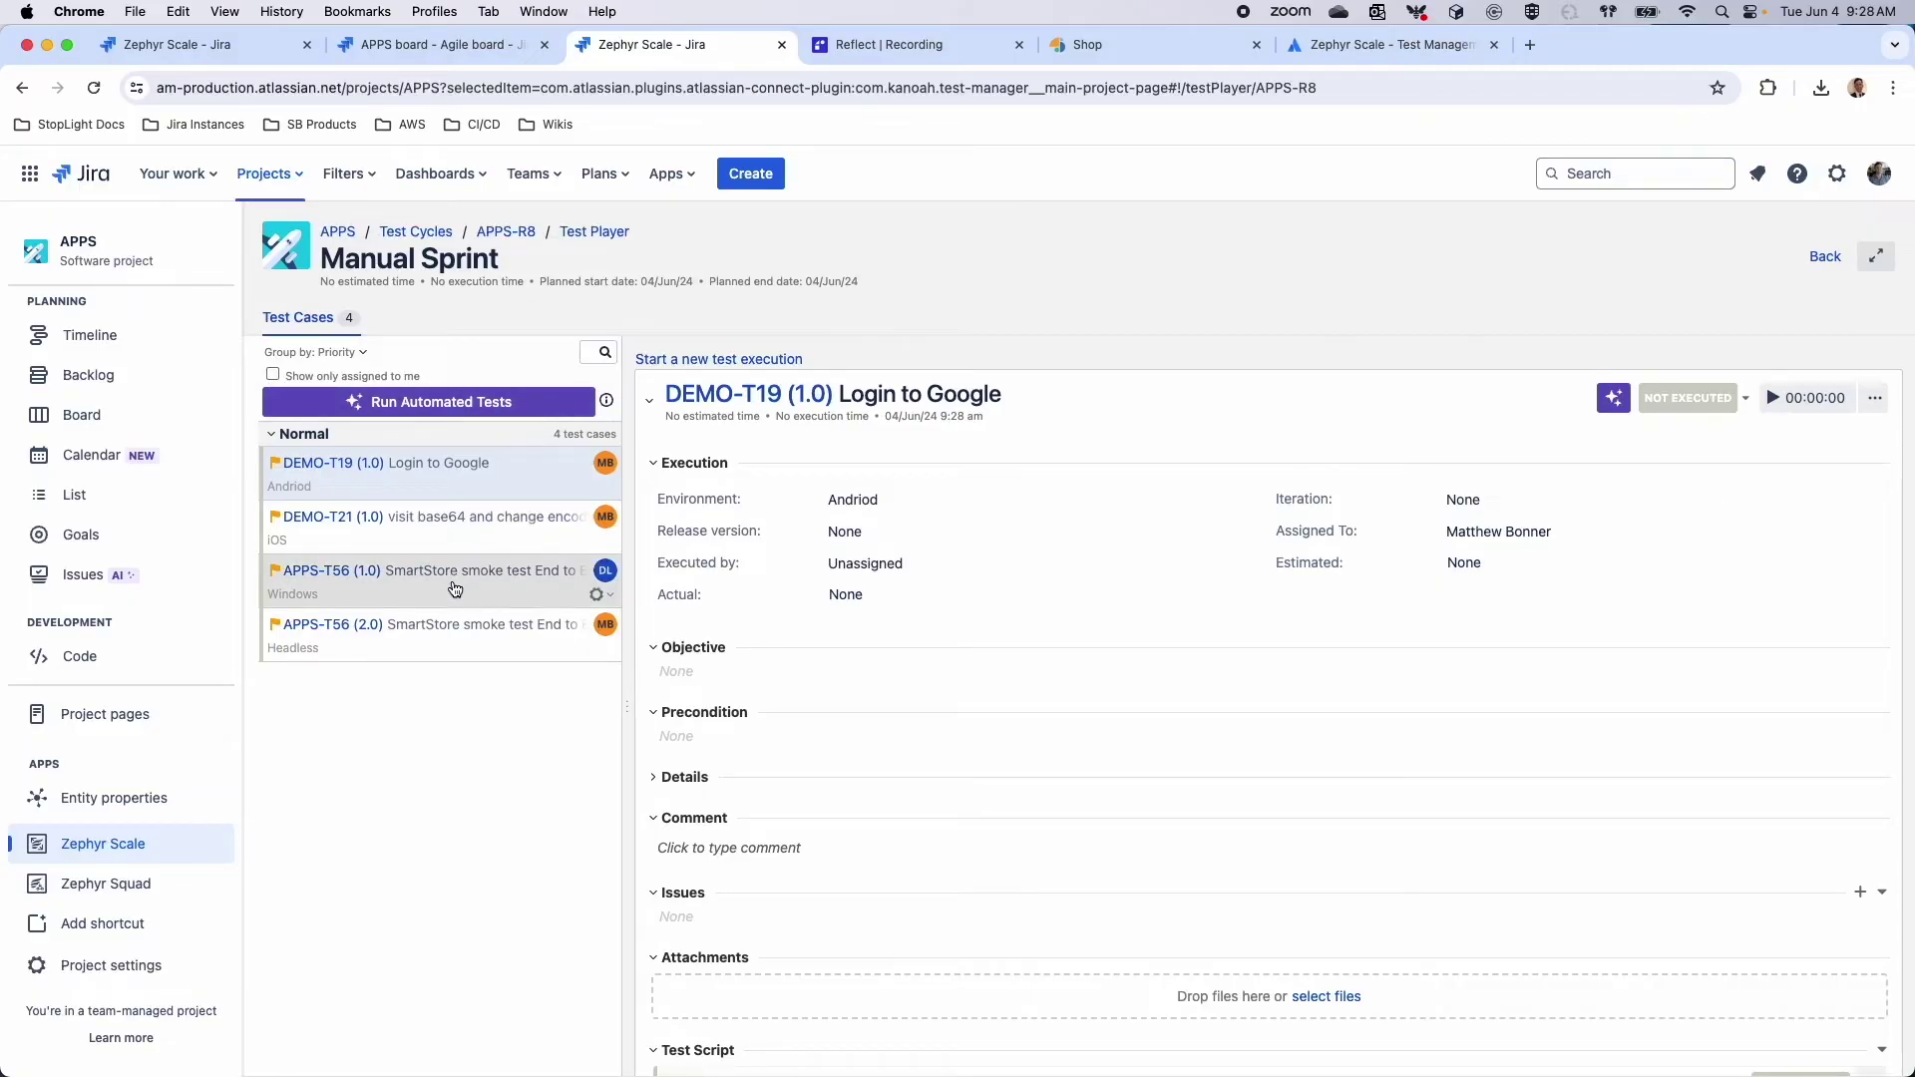
left_click(271, 376)
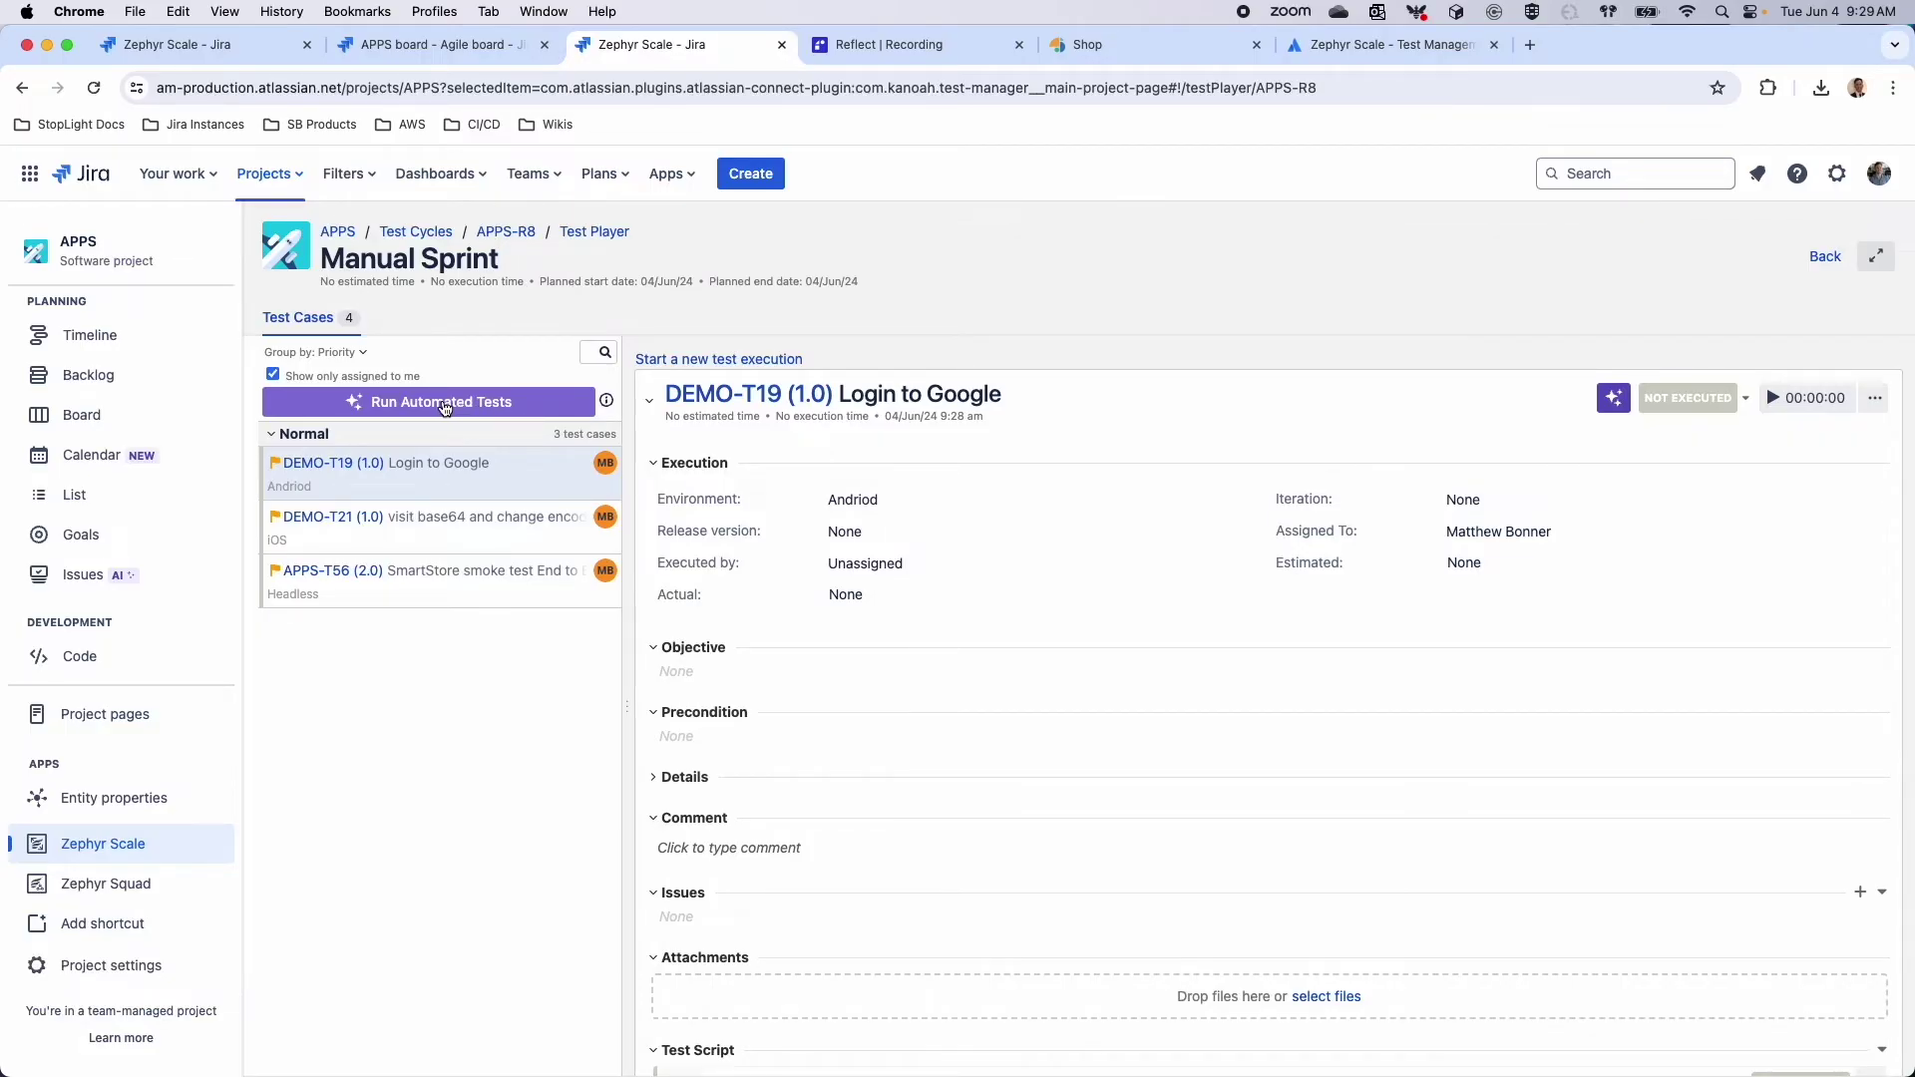
left_click(445, 403)
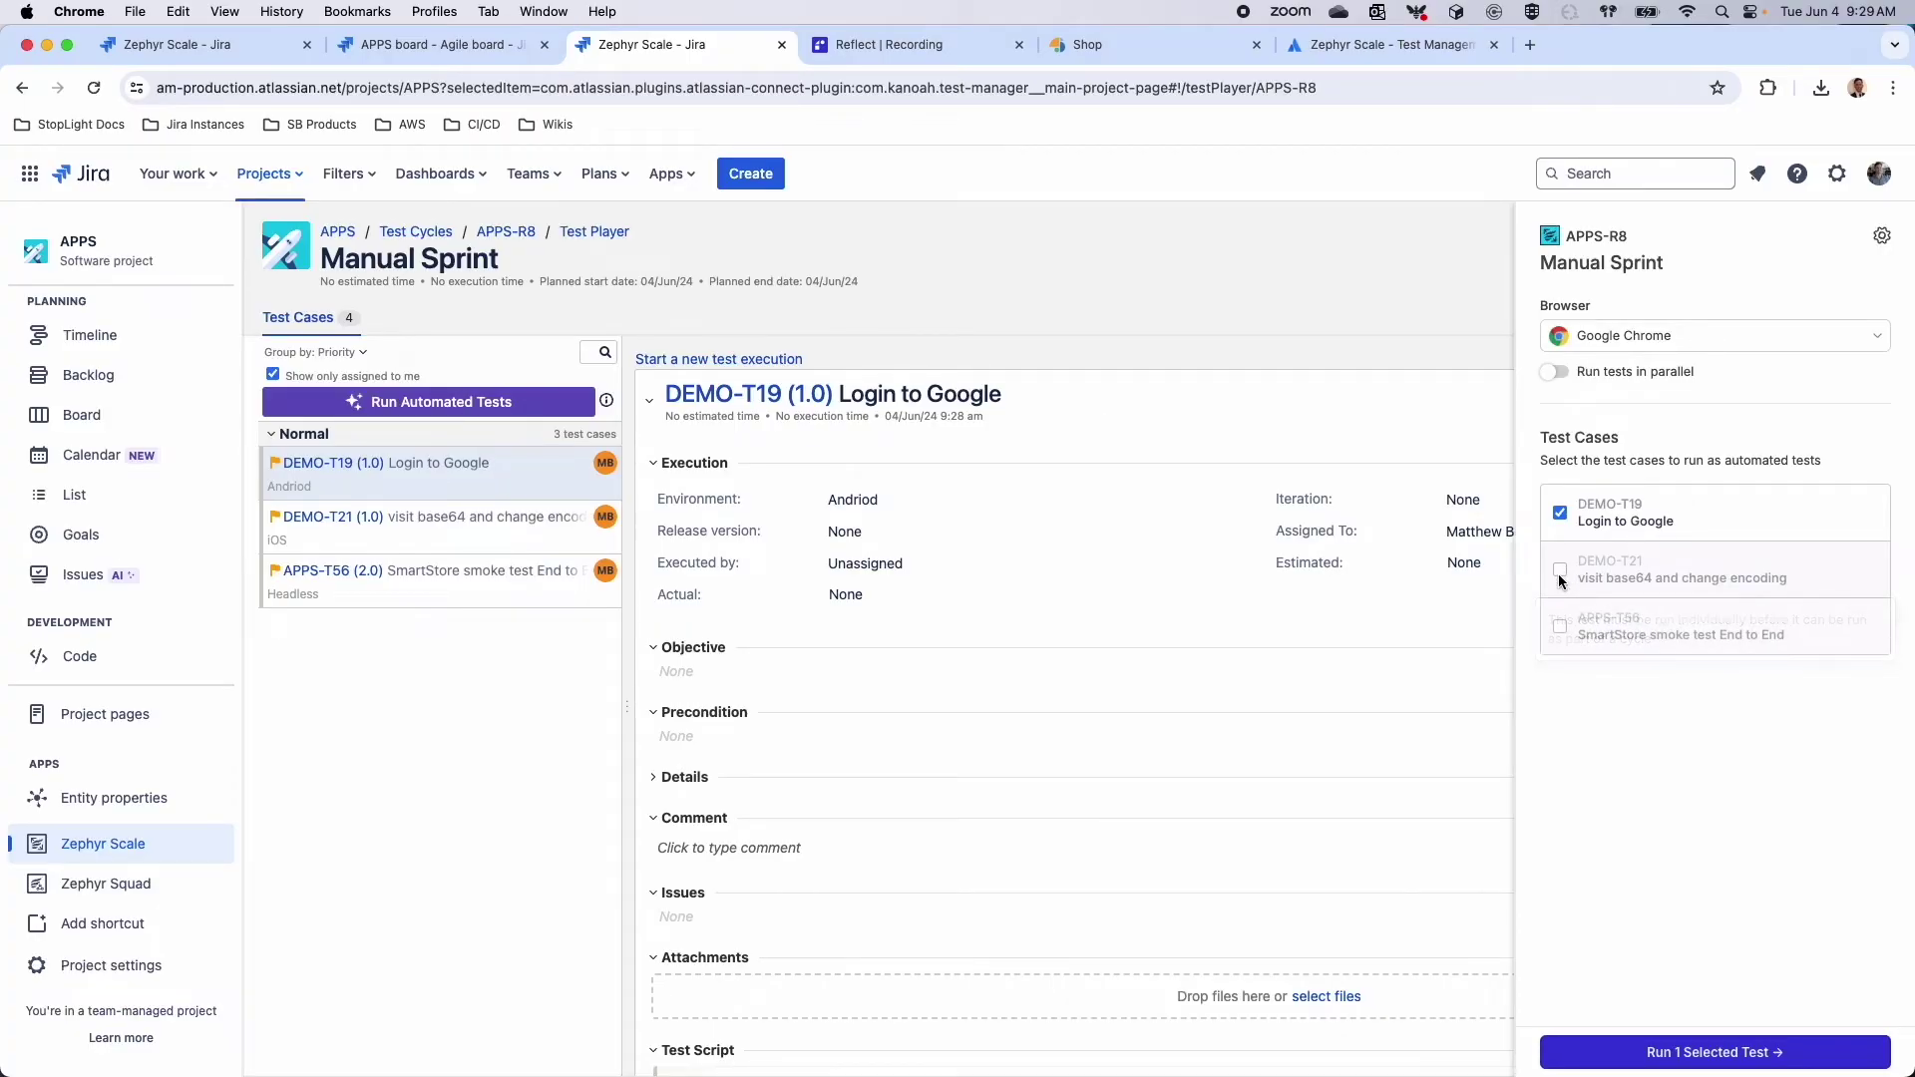
left_click(1555, 373)
left_click(1694, 343)
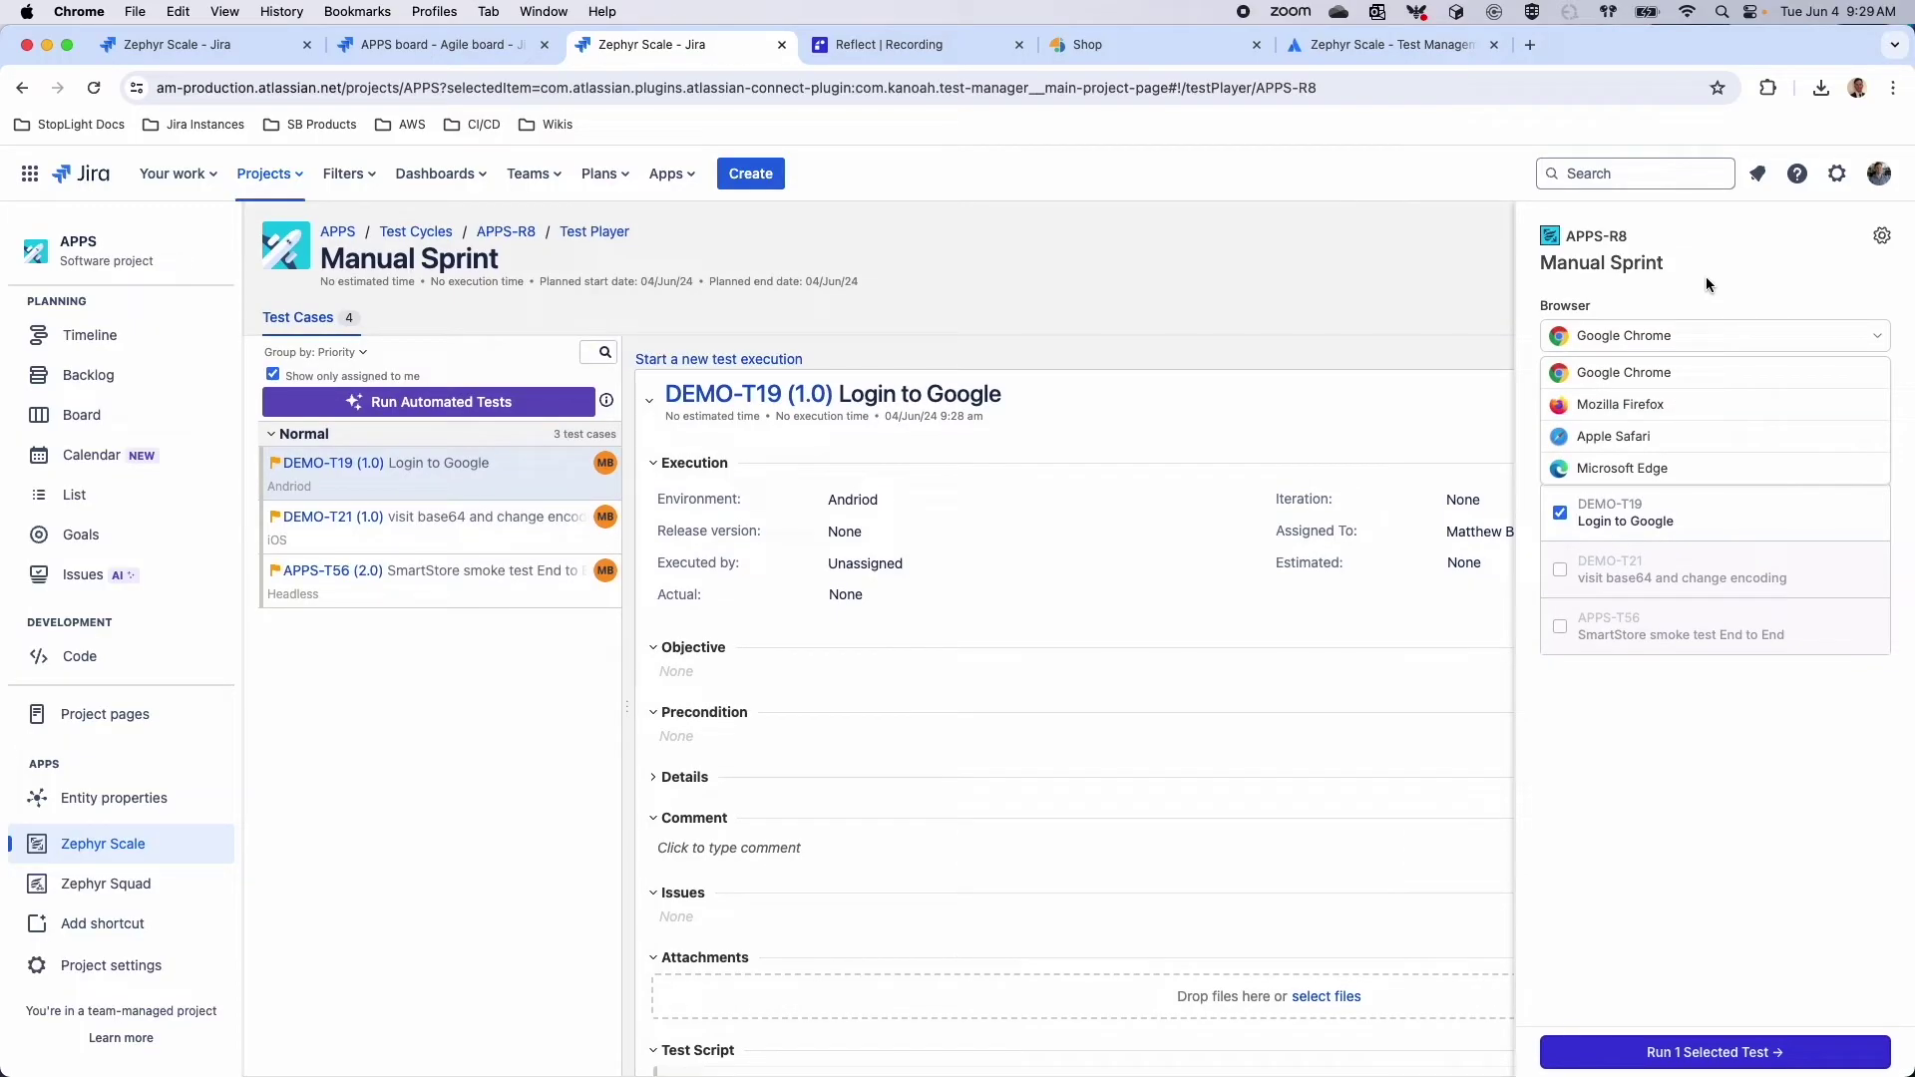
left_click(1647, 293)
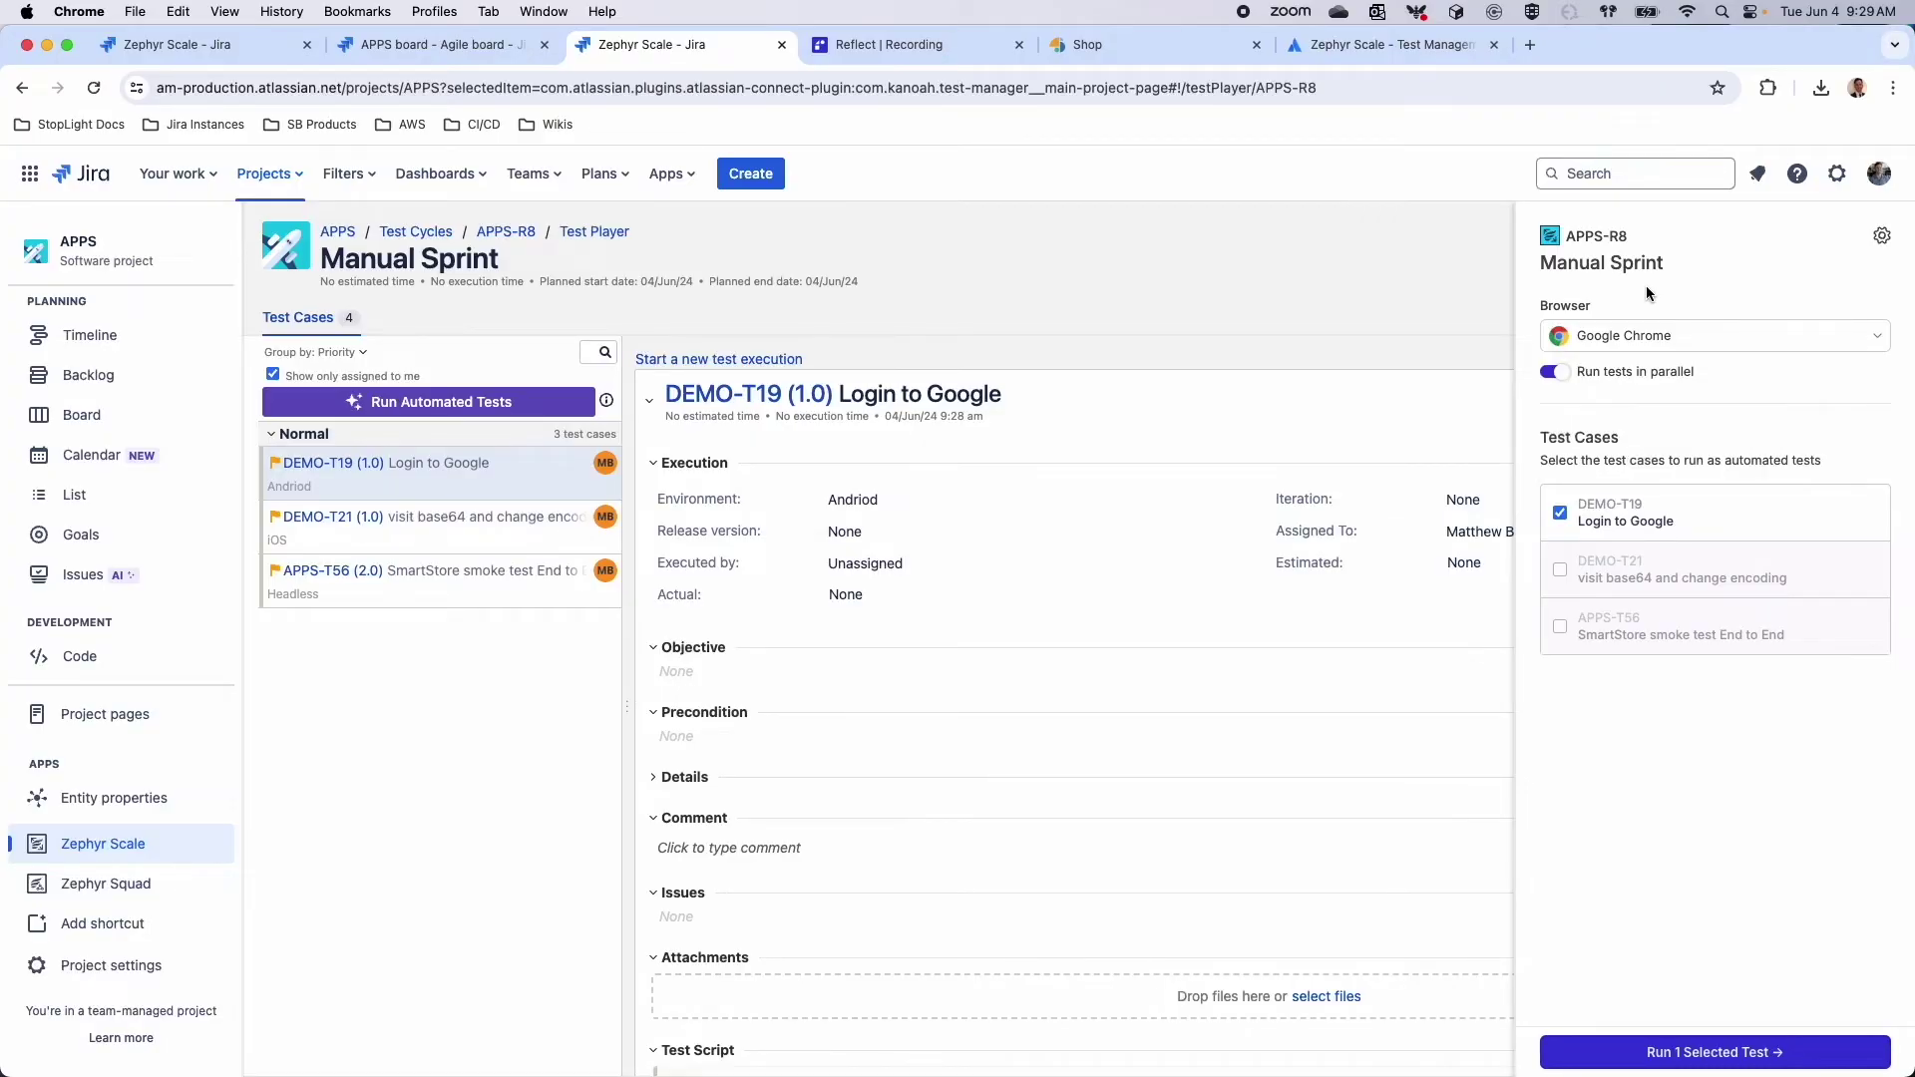
left_click(1332, 357)
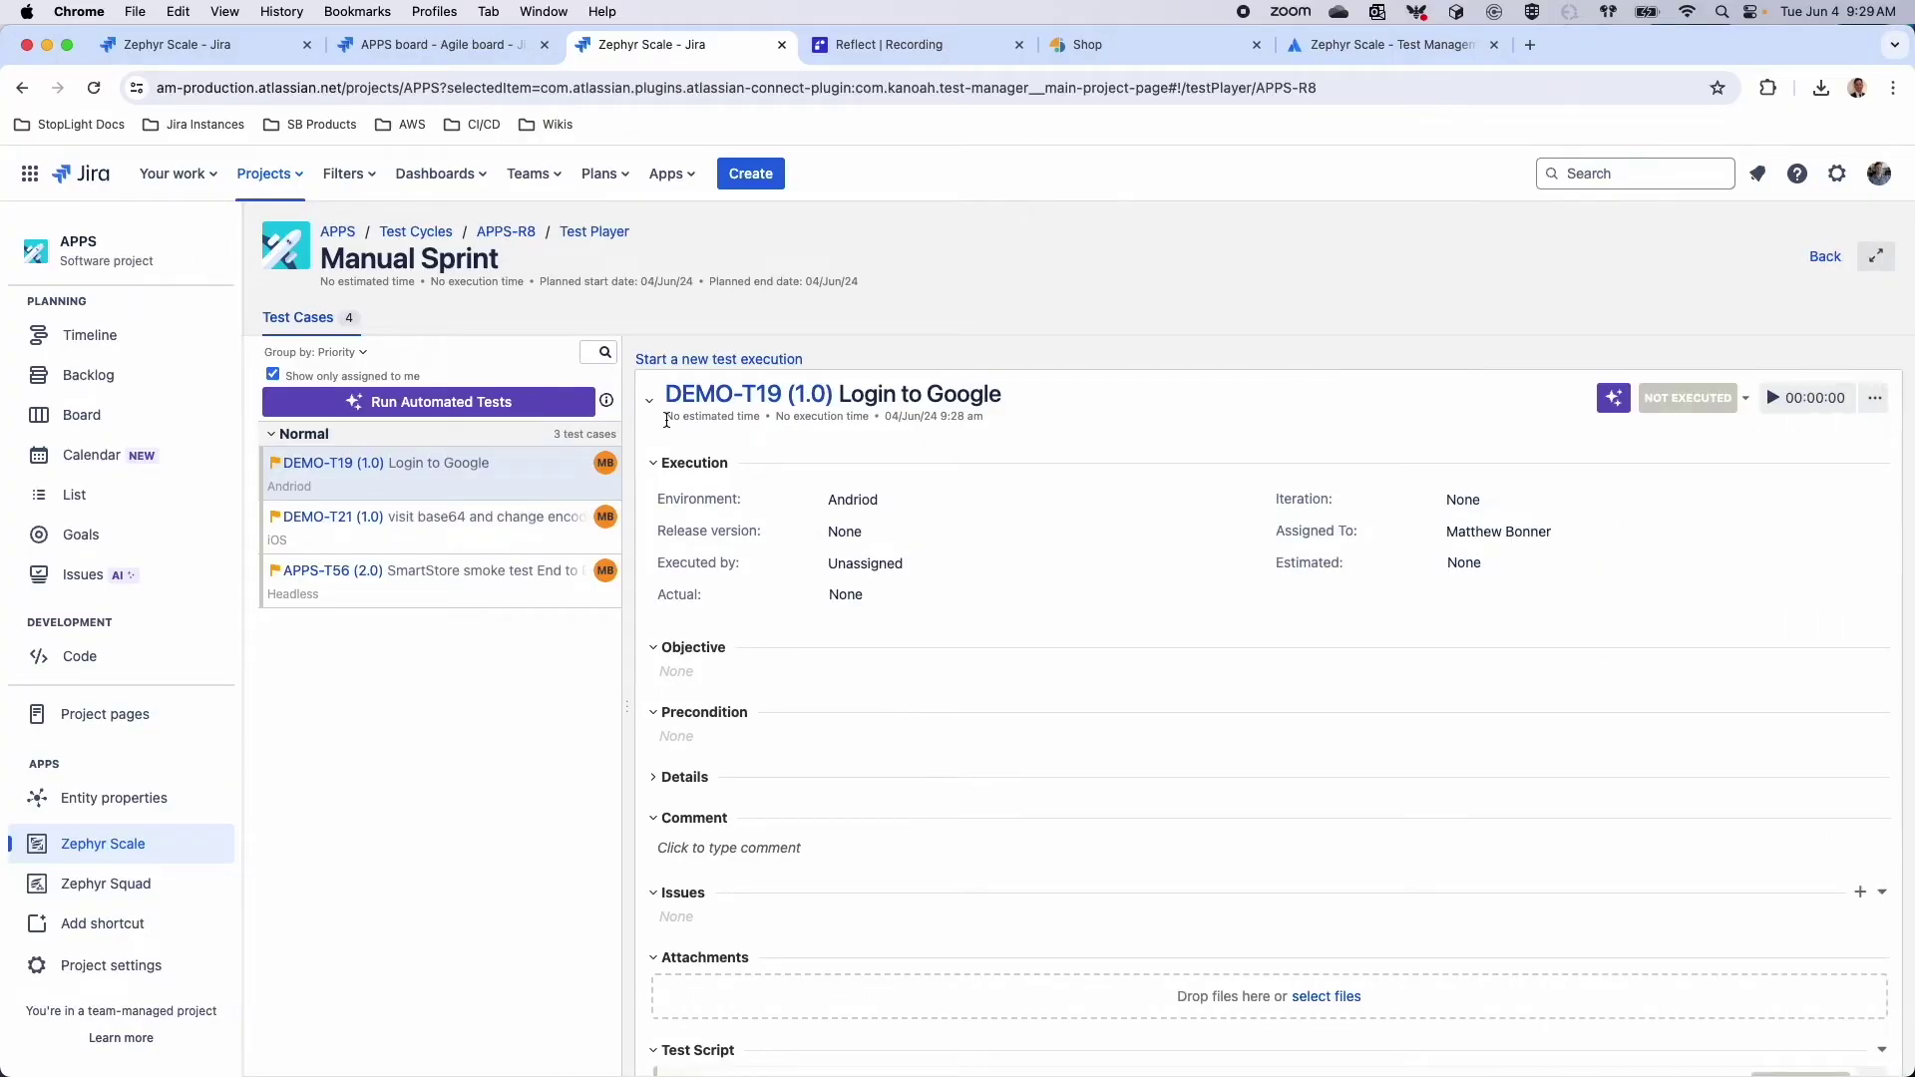
Open the APPS-T56 SmartStore smoke test End to End execution, start its timer, then reset it to Not Executed
left_click(539, 591)
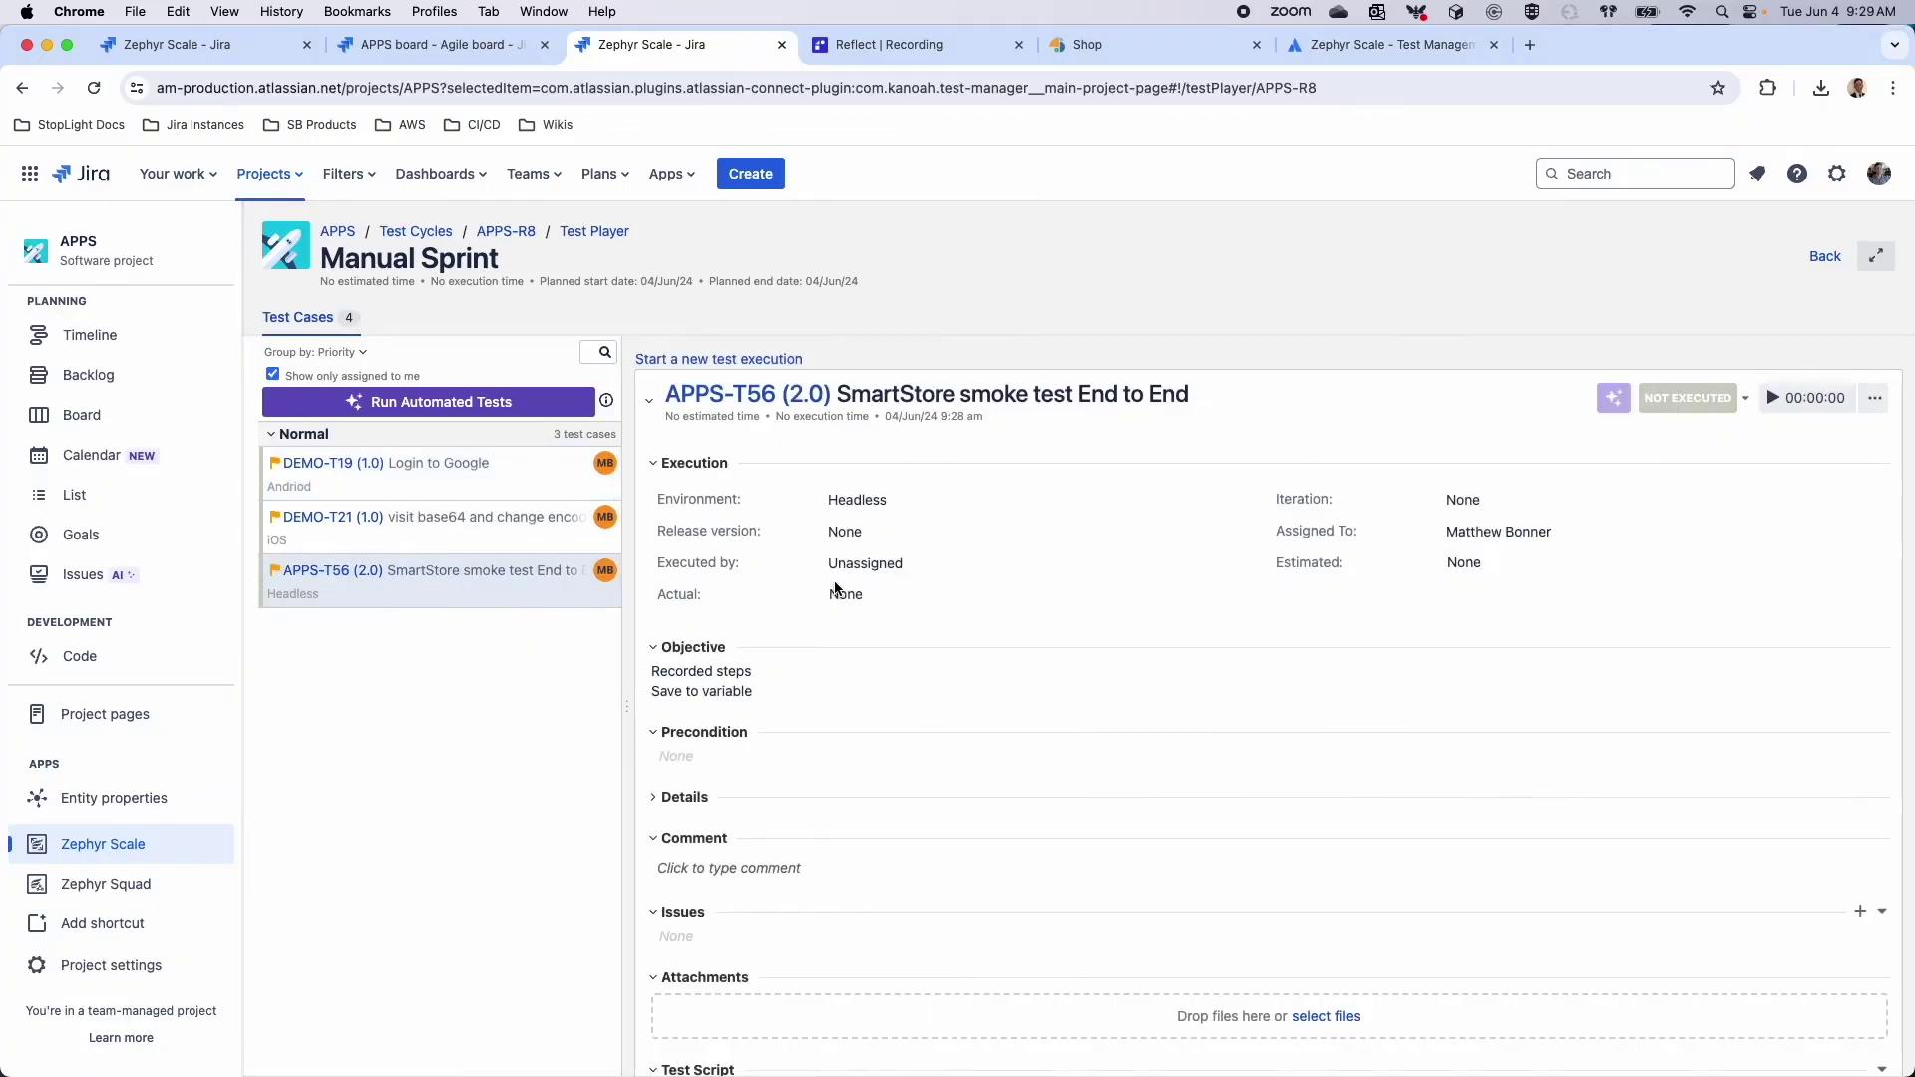
scroll(1346, 469, "down", 3)
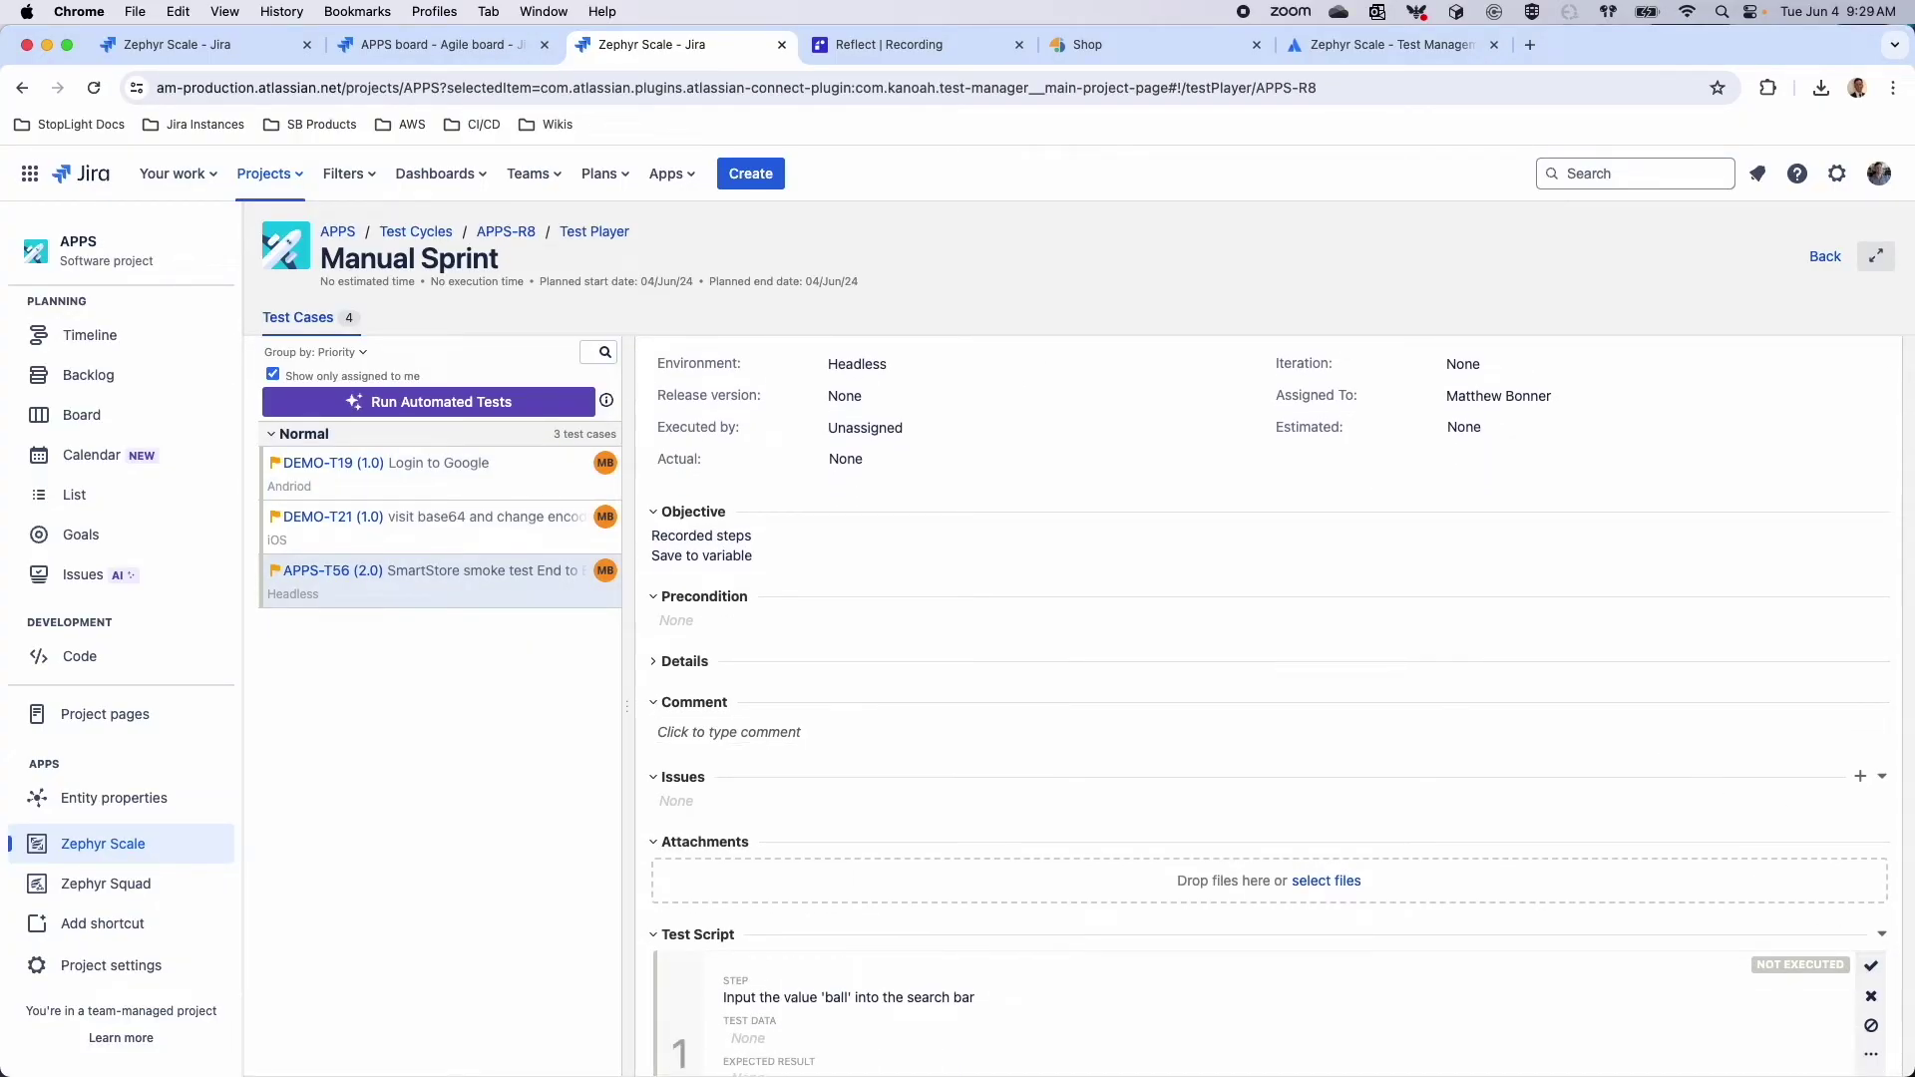
scroll(1762, 649, "up", 3)
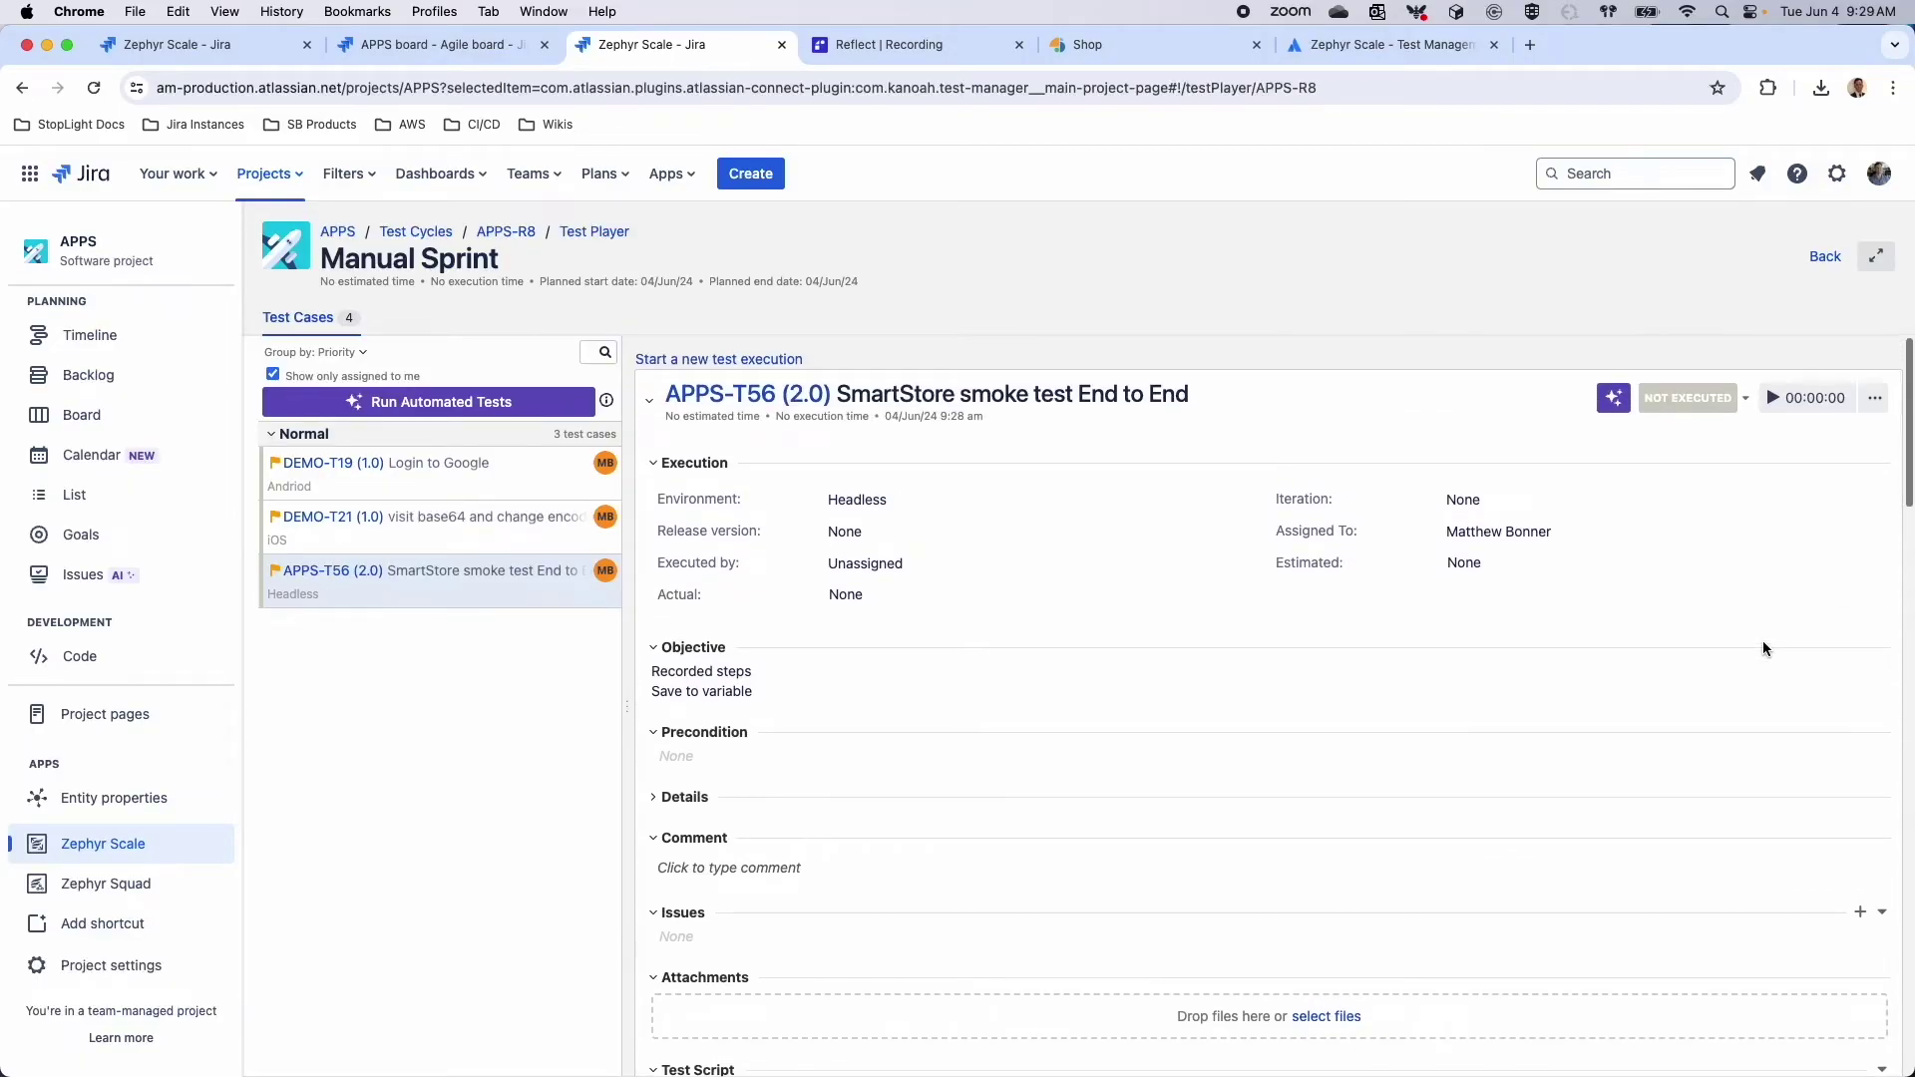
left_click(1720, 409)
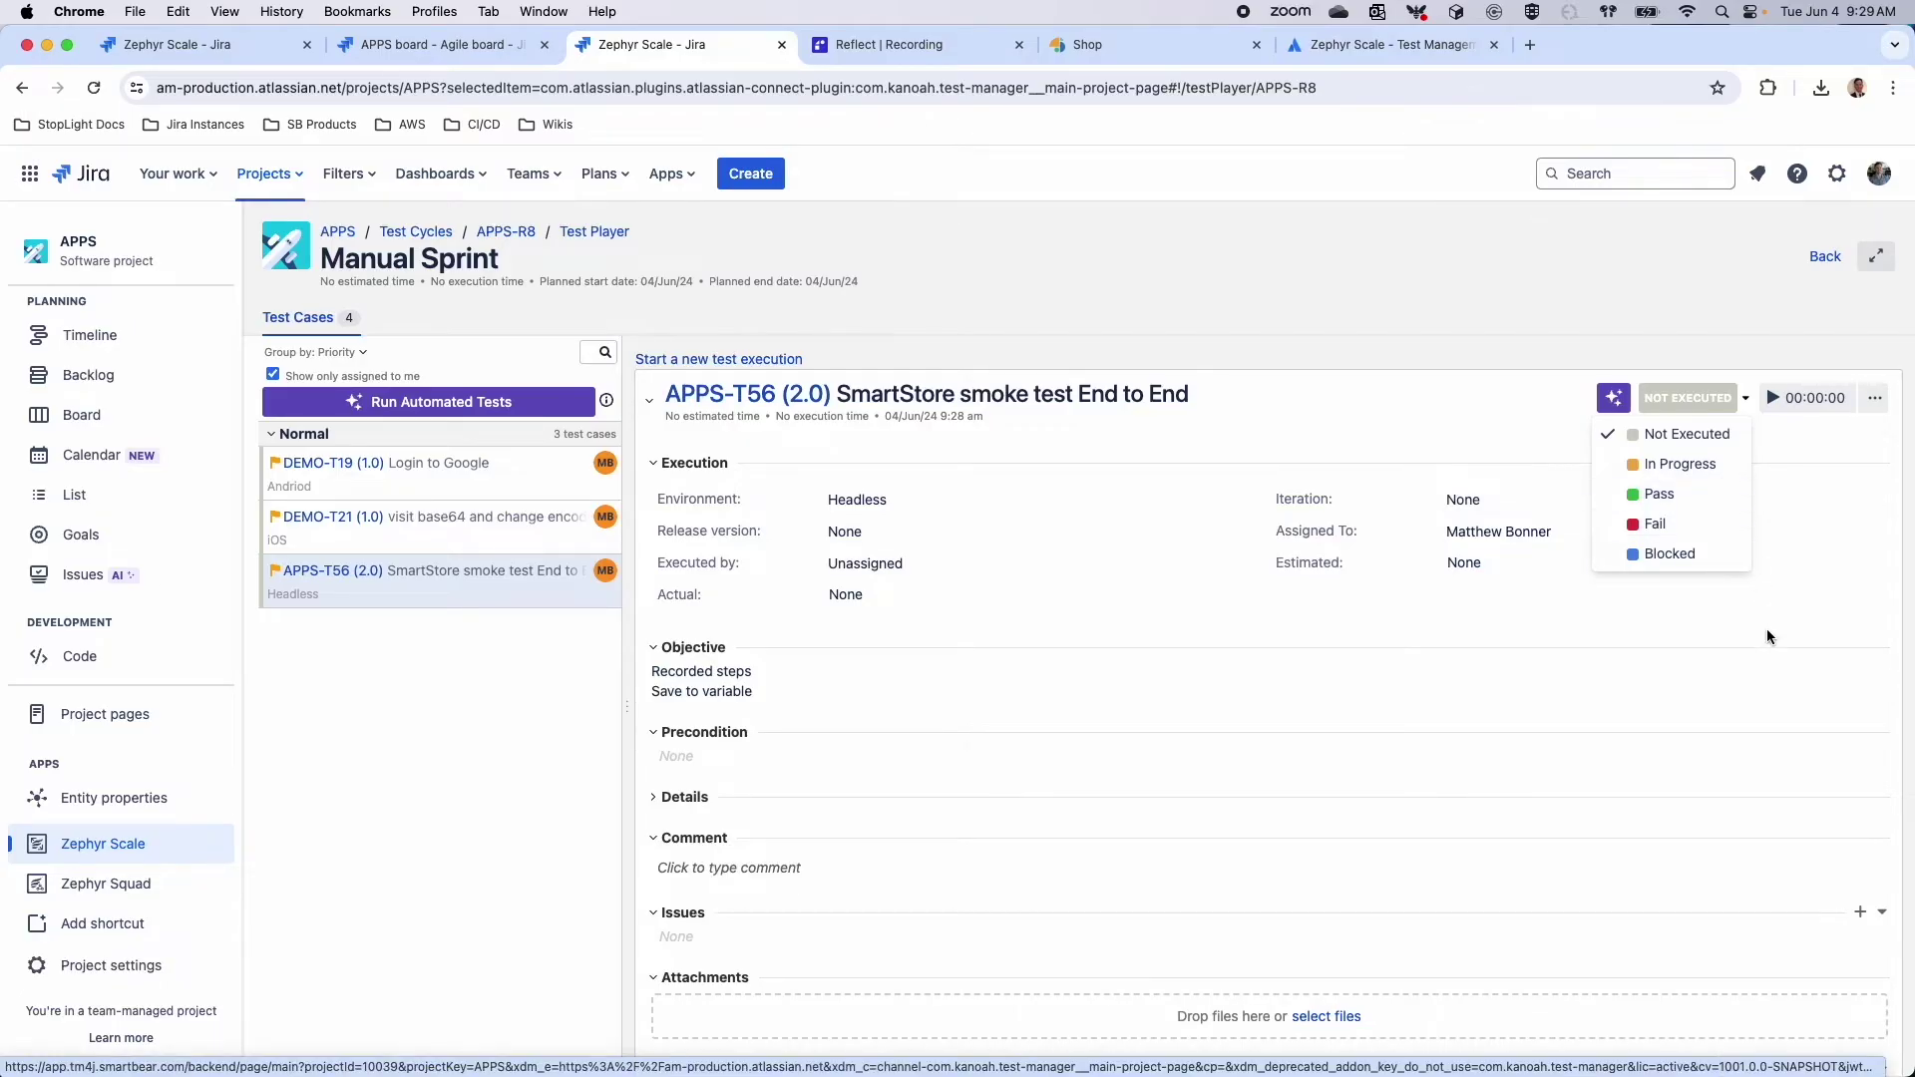
left_click(1781, 596)
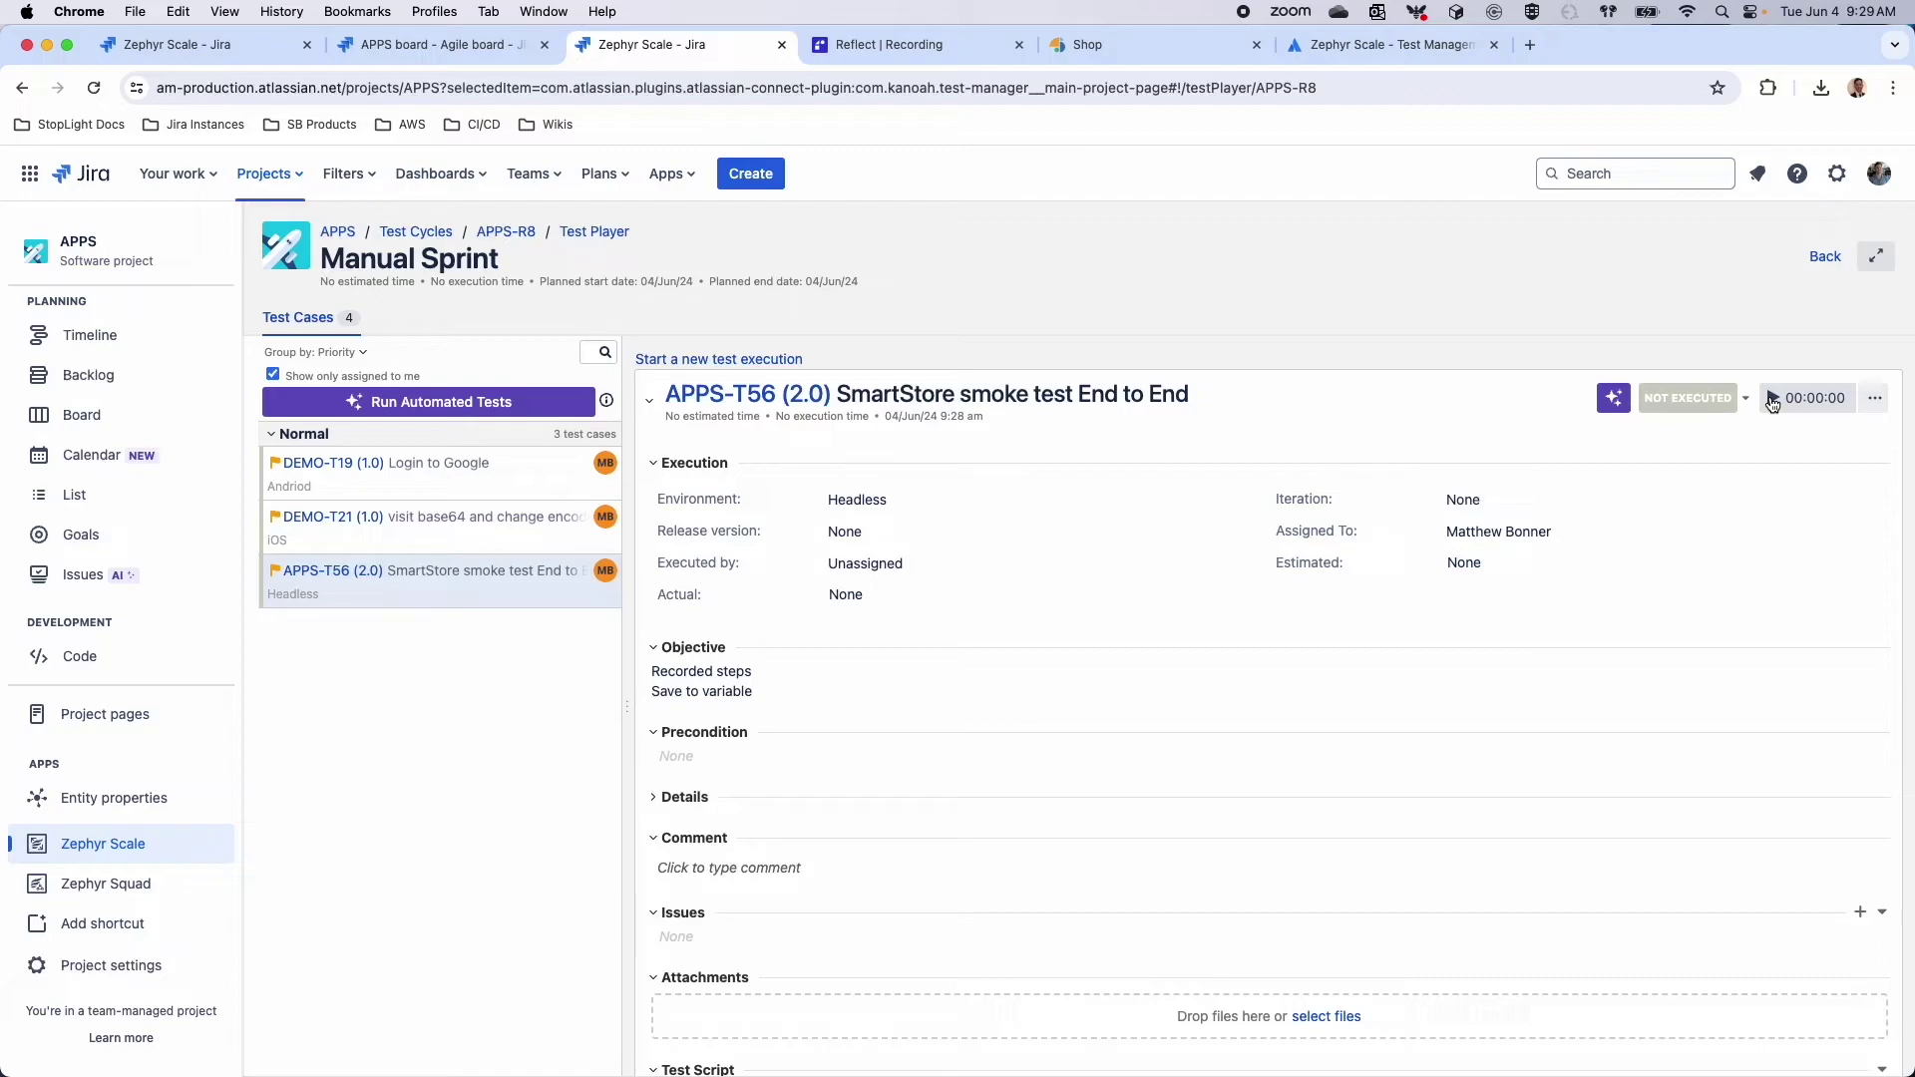
left_click(1773, 400)
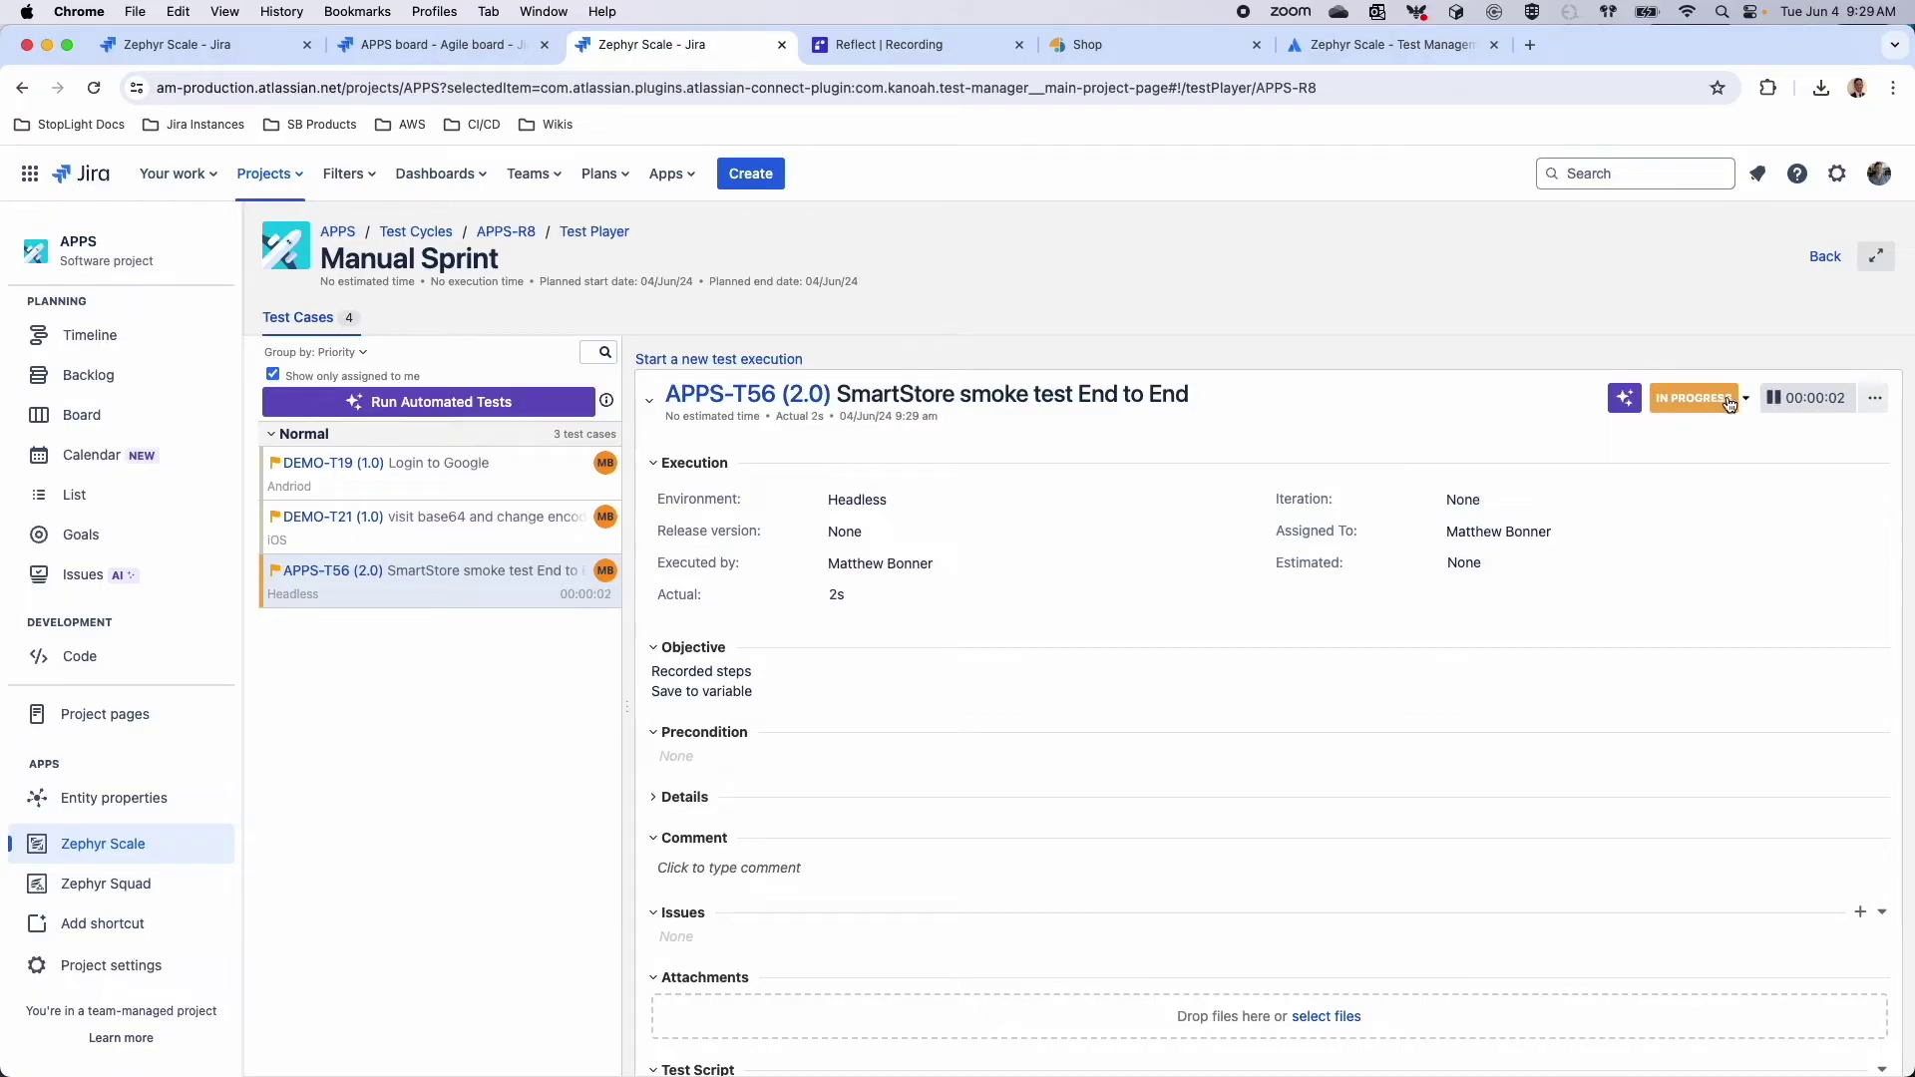
left_click(1875, 399)
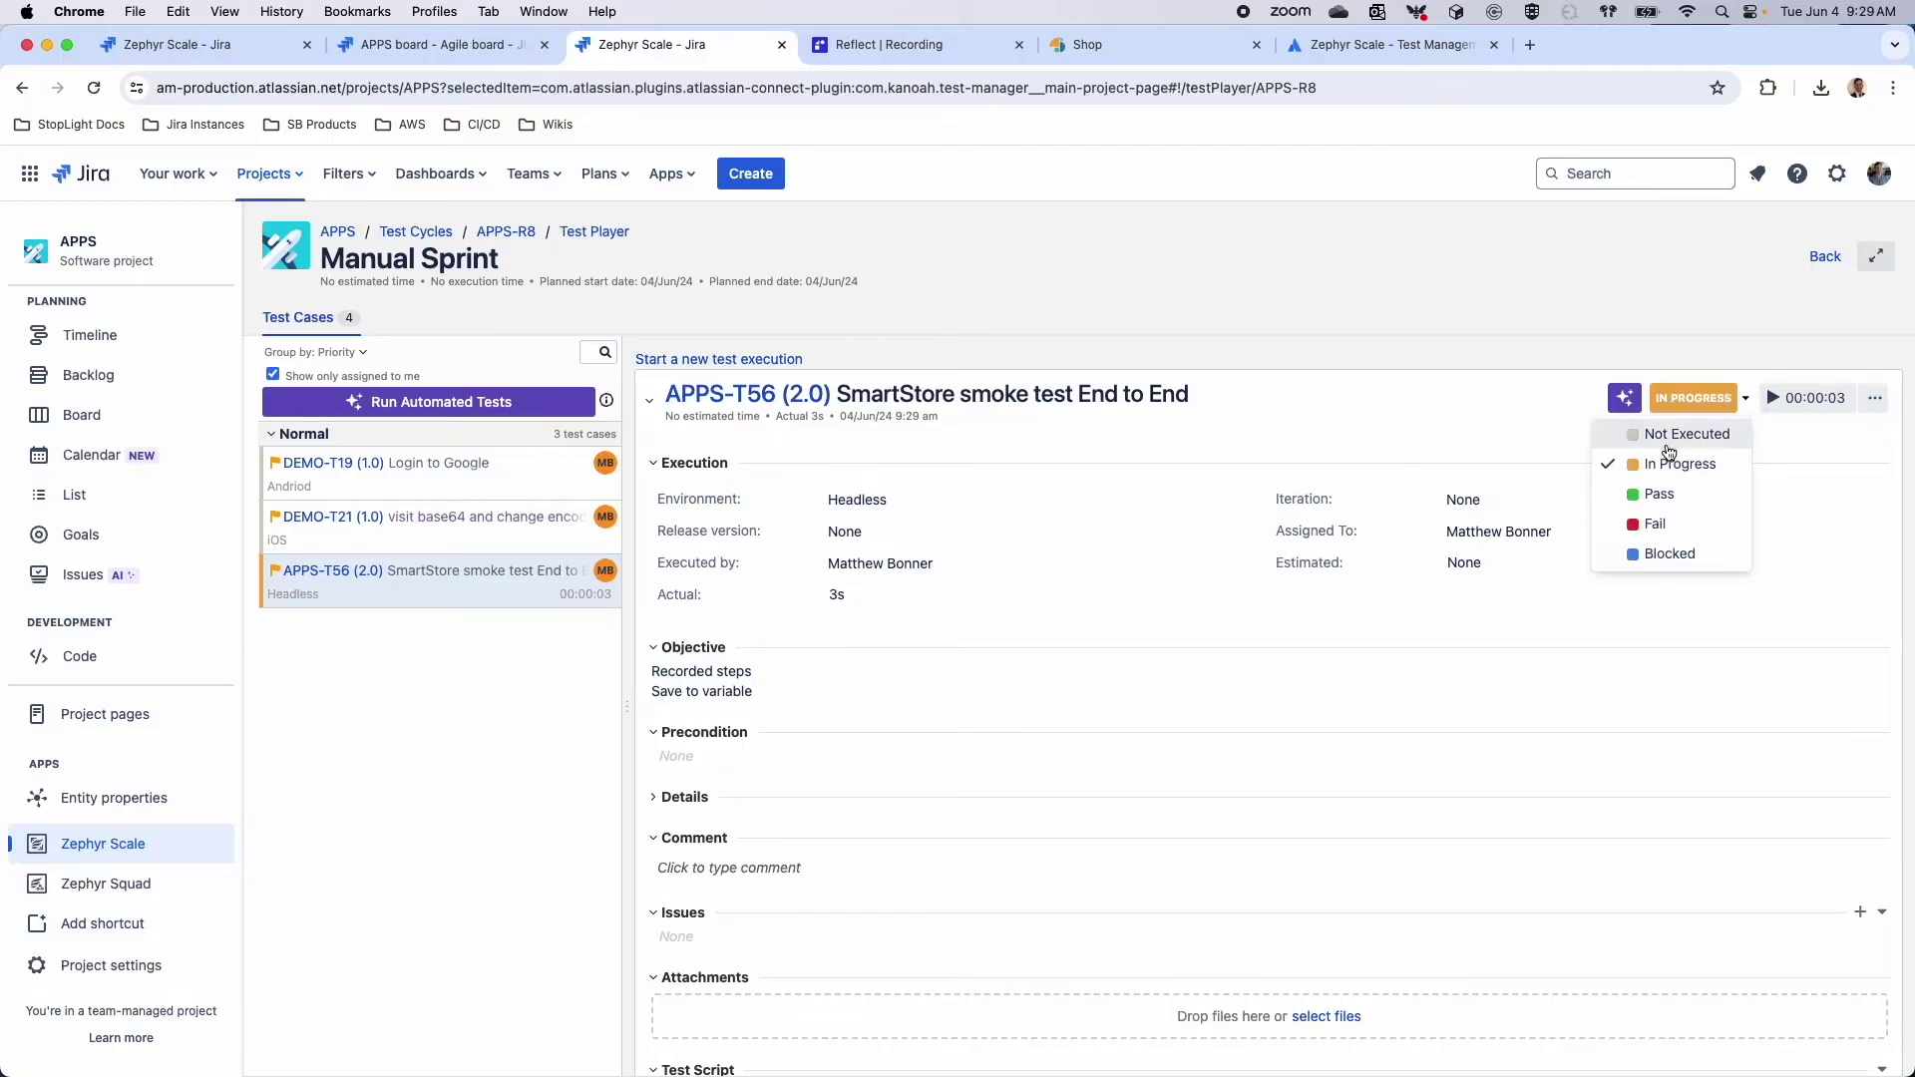
left_click(1655, 432)
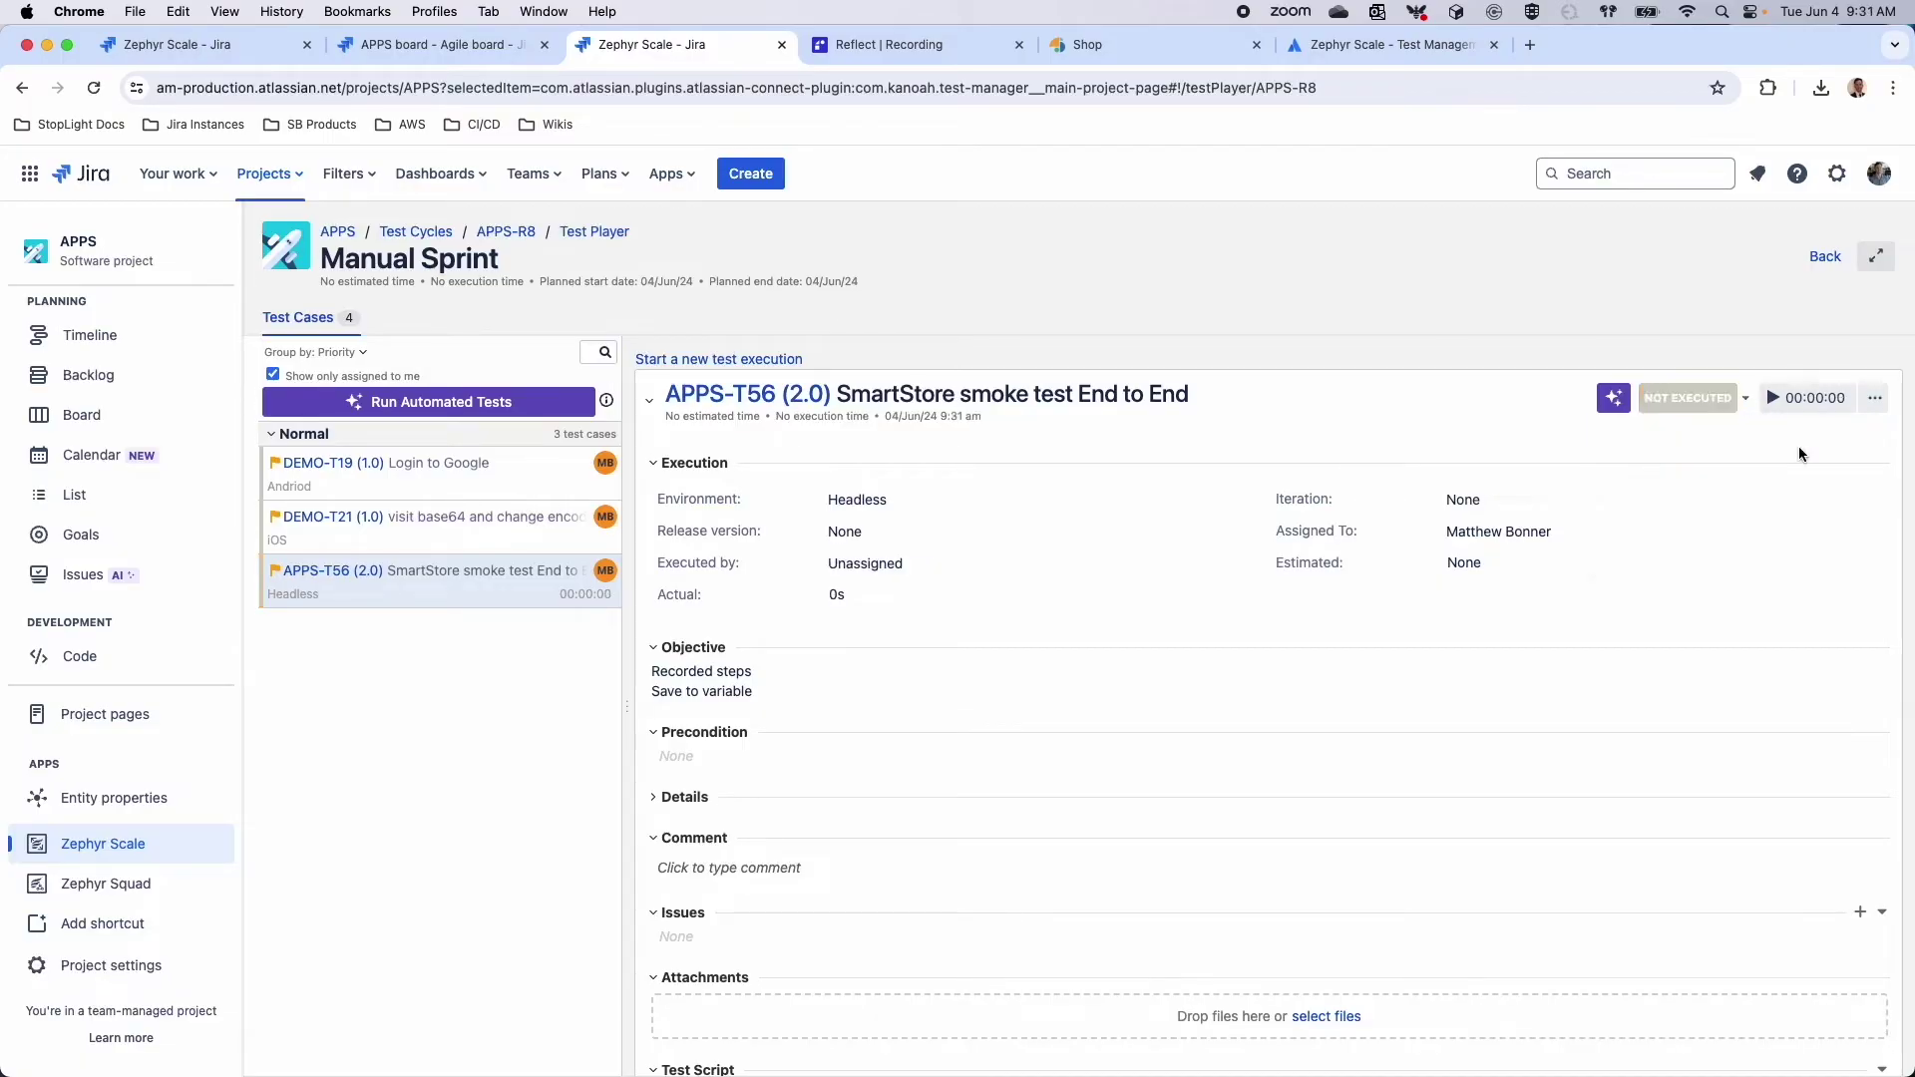
scroll(1639, 495, "down", 2)
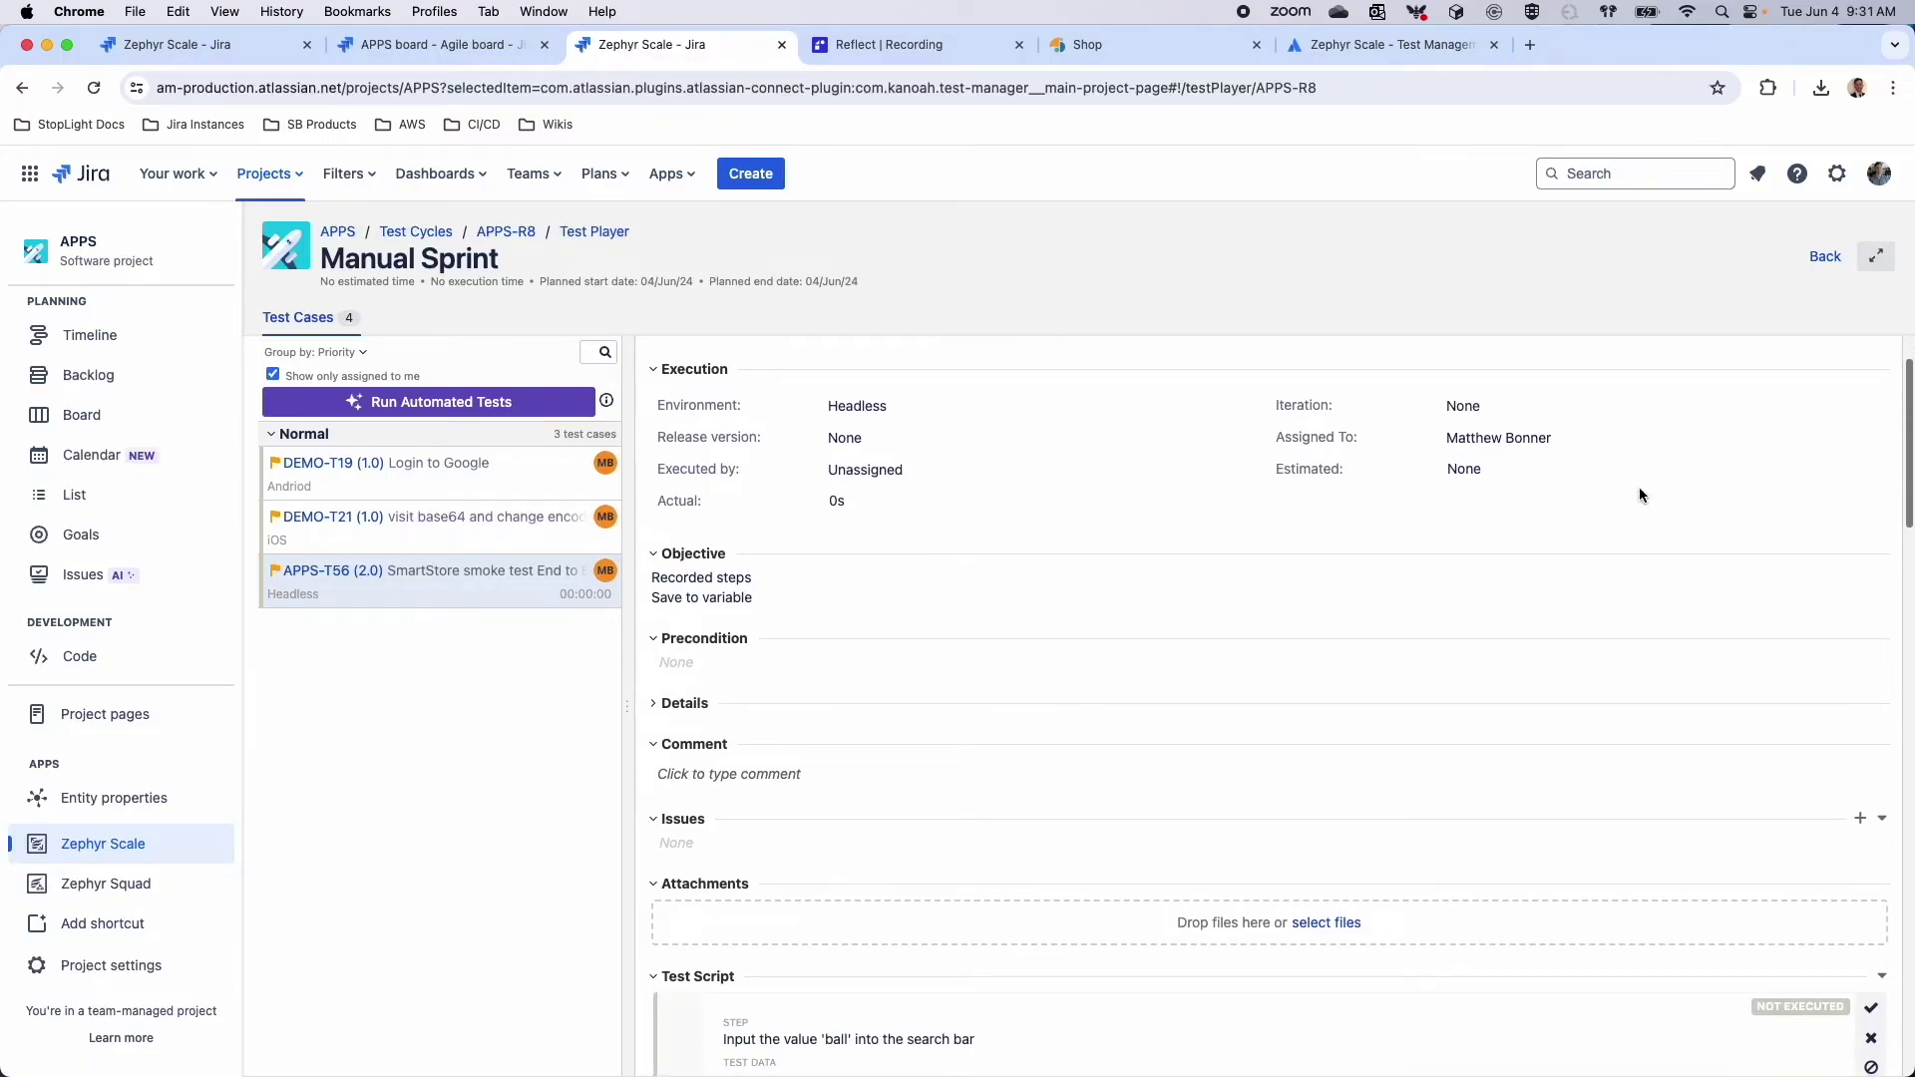
scroll(1696, 598, "down", 5)
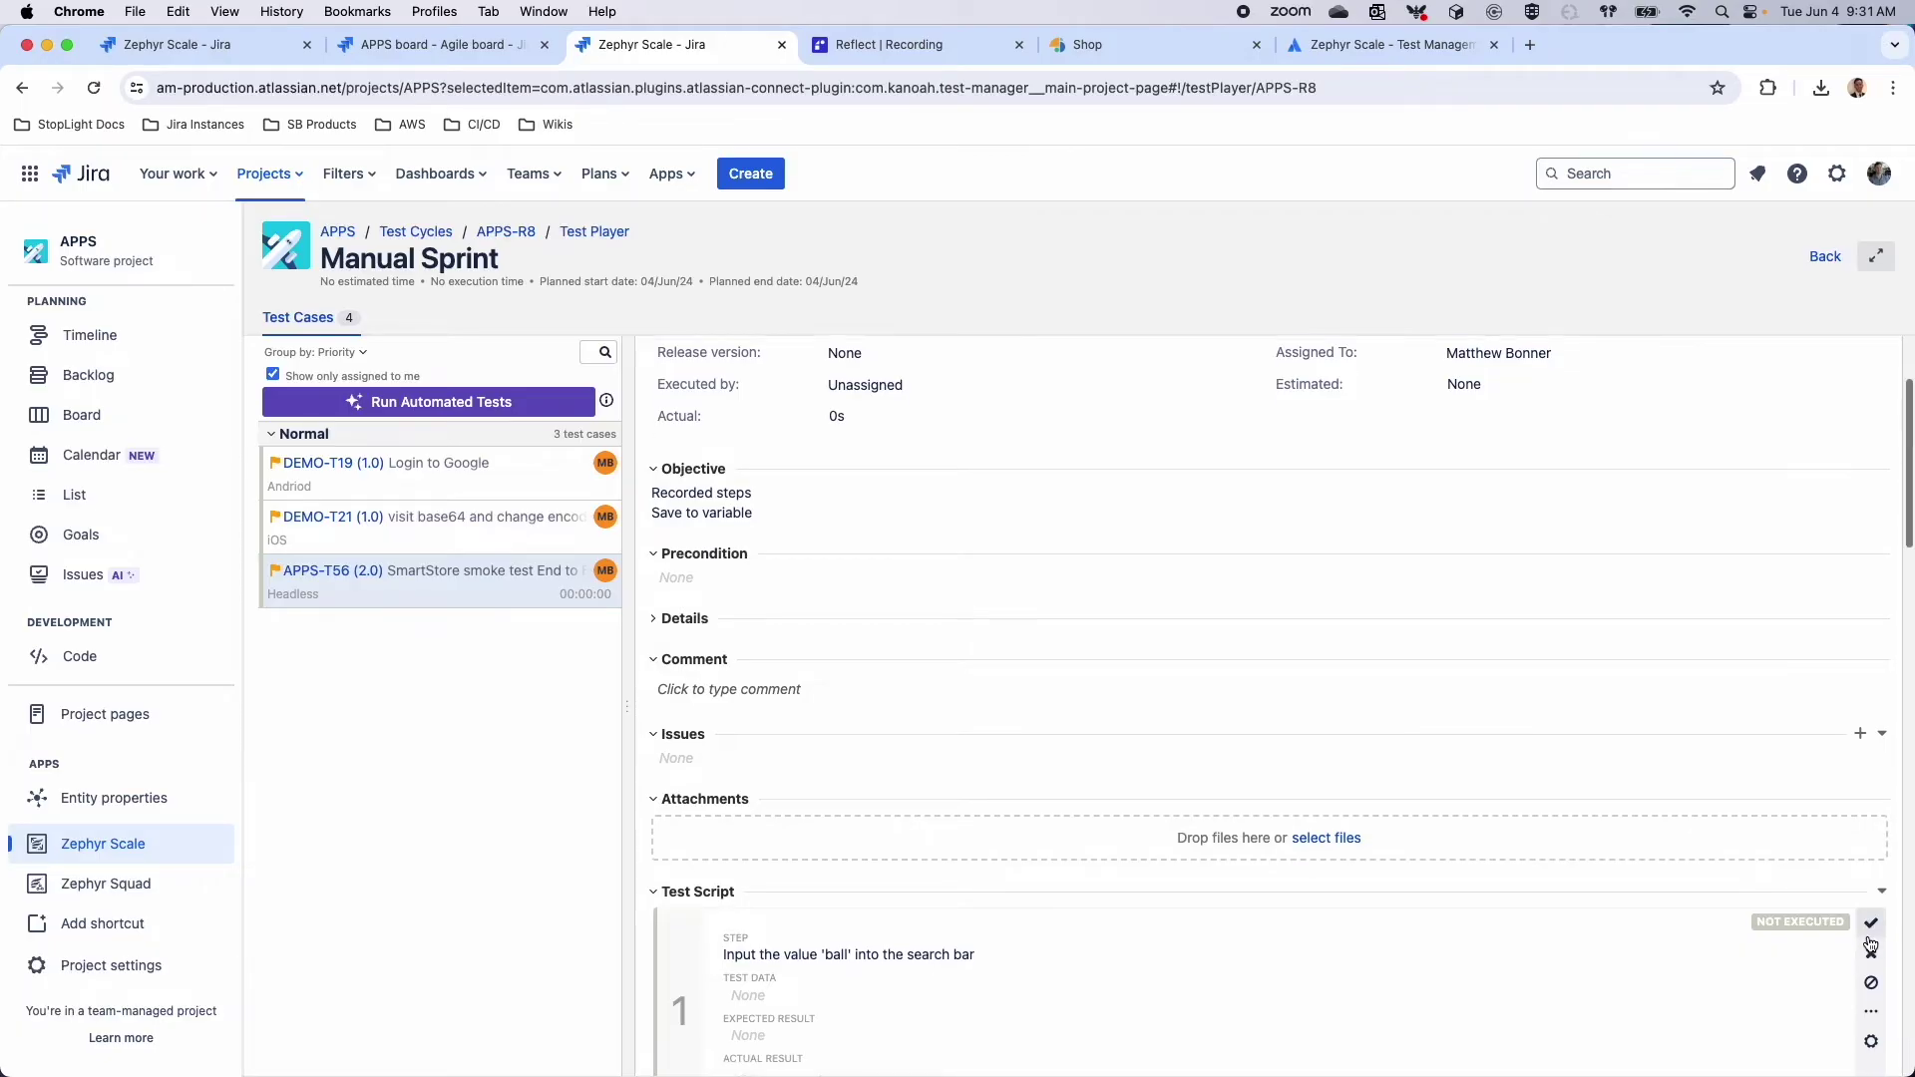
scroll(1871, 944, "down", 3)
Mark step 1 of APPS-T56 as Pass and step 2 as Fail
left_click(1871, 605)
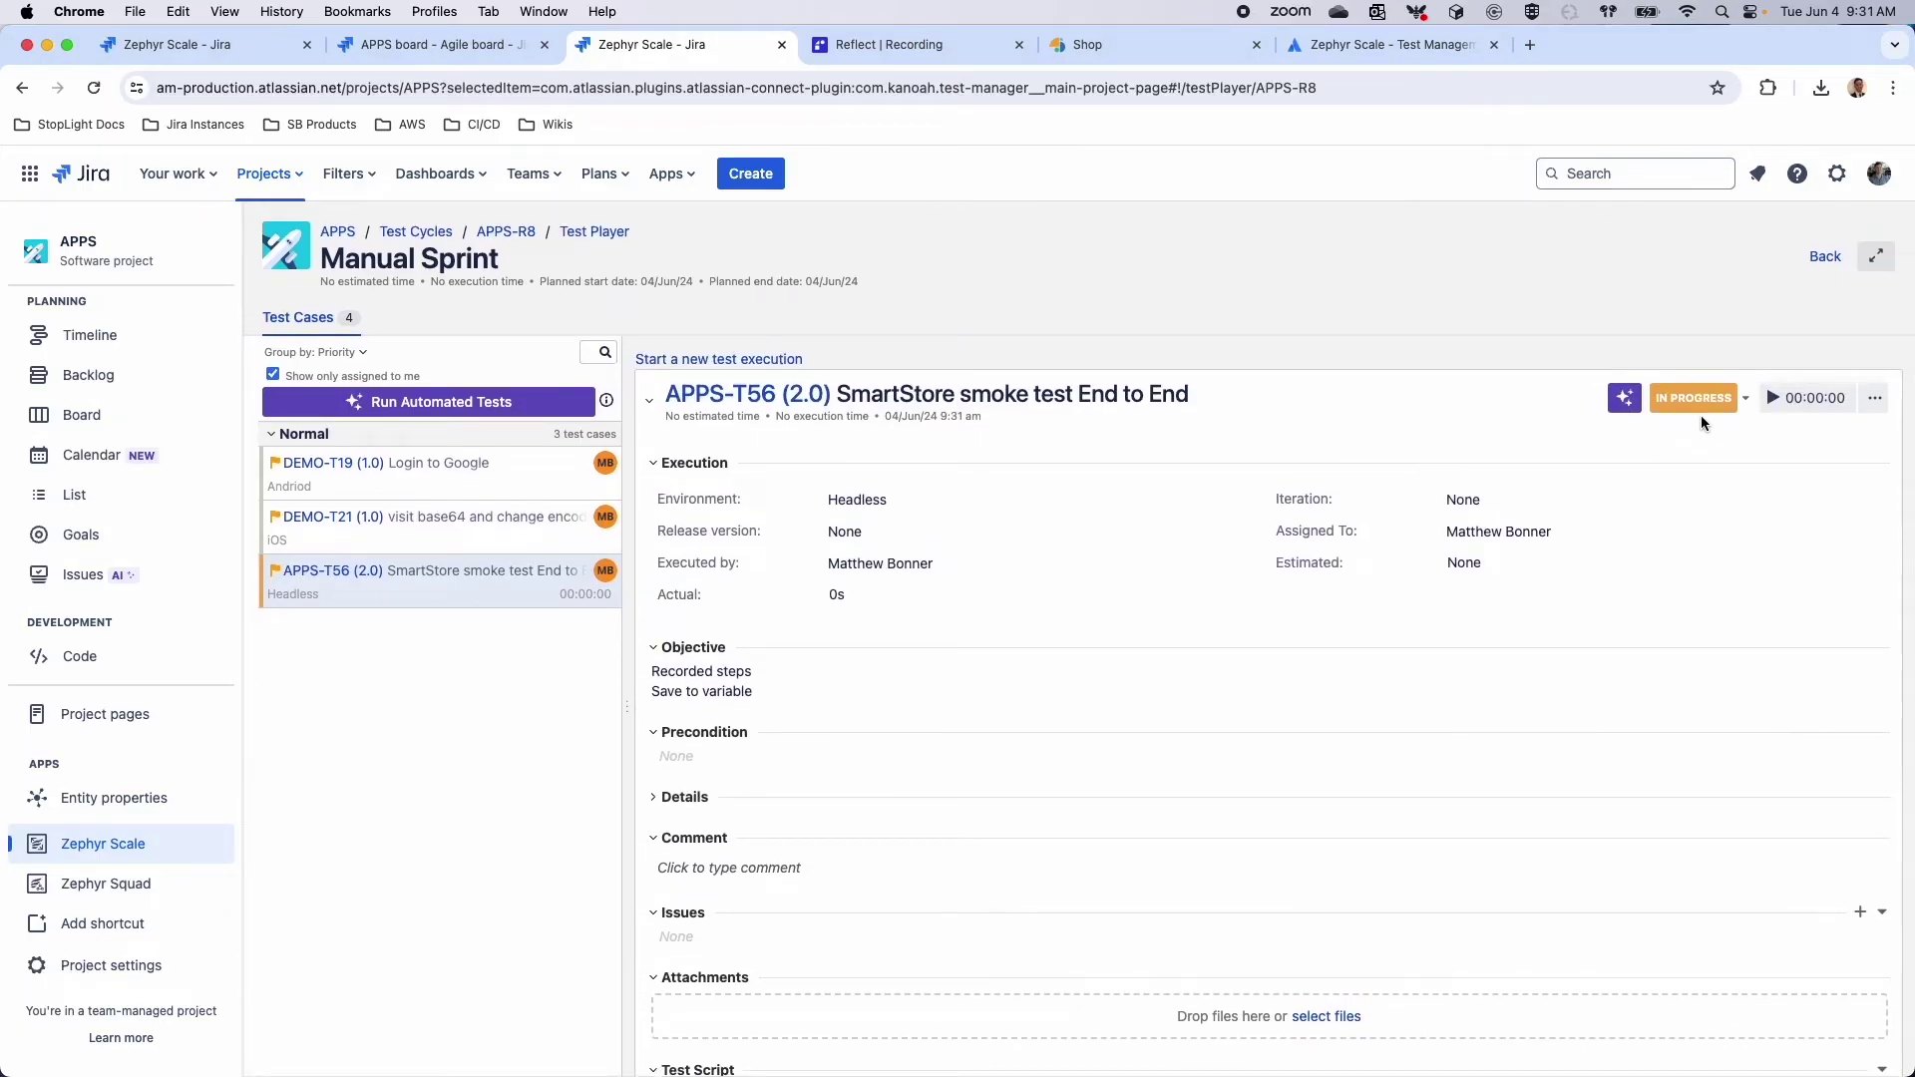
scroll(1672, 450, "down", 12)
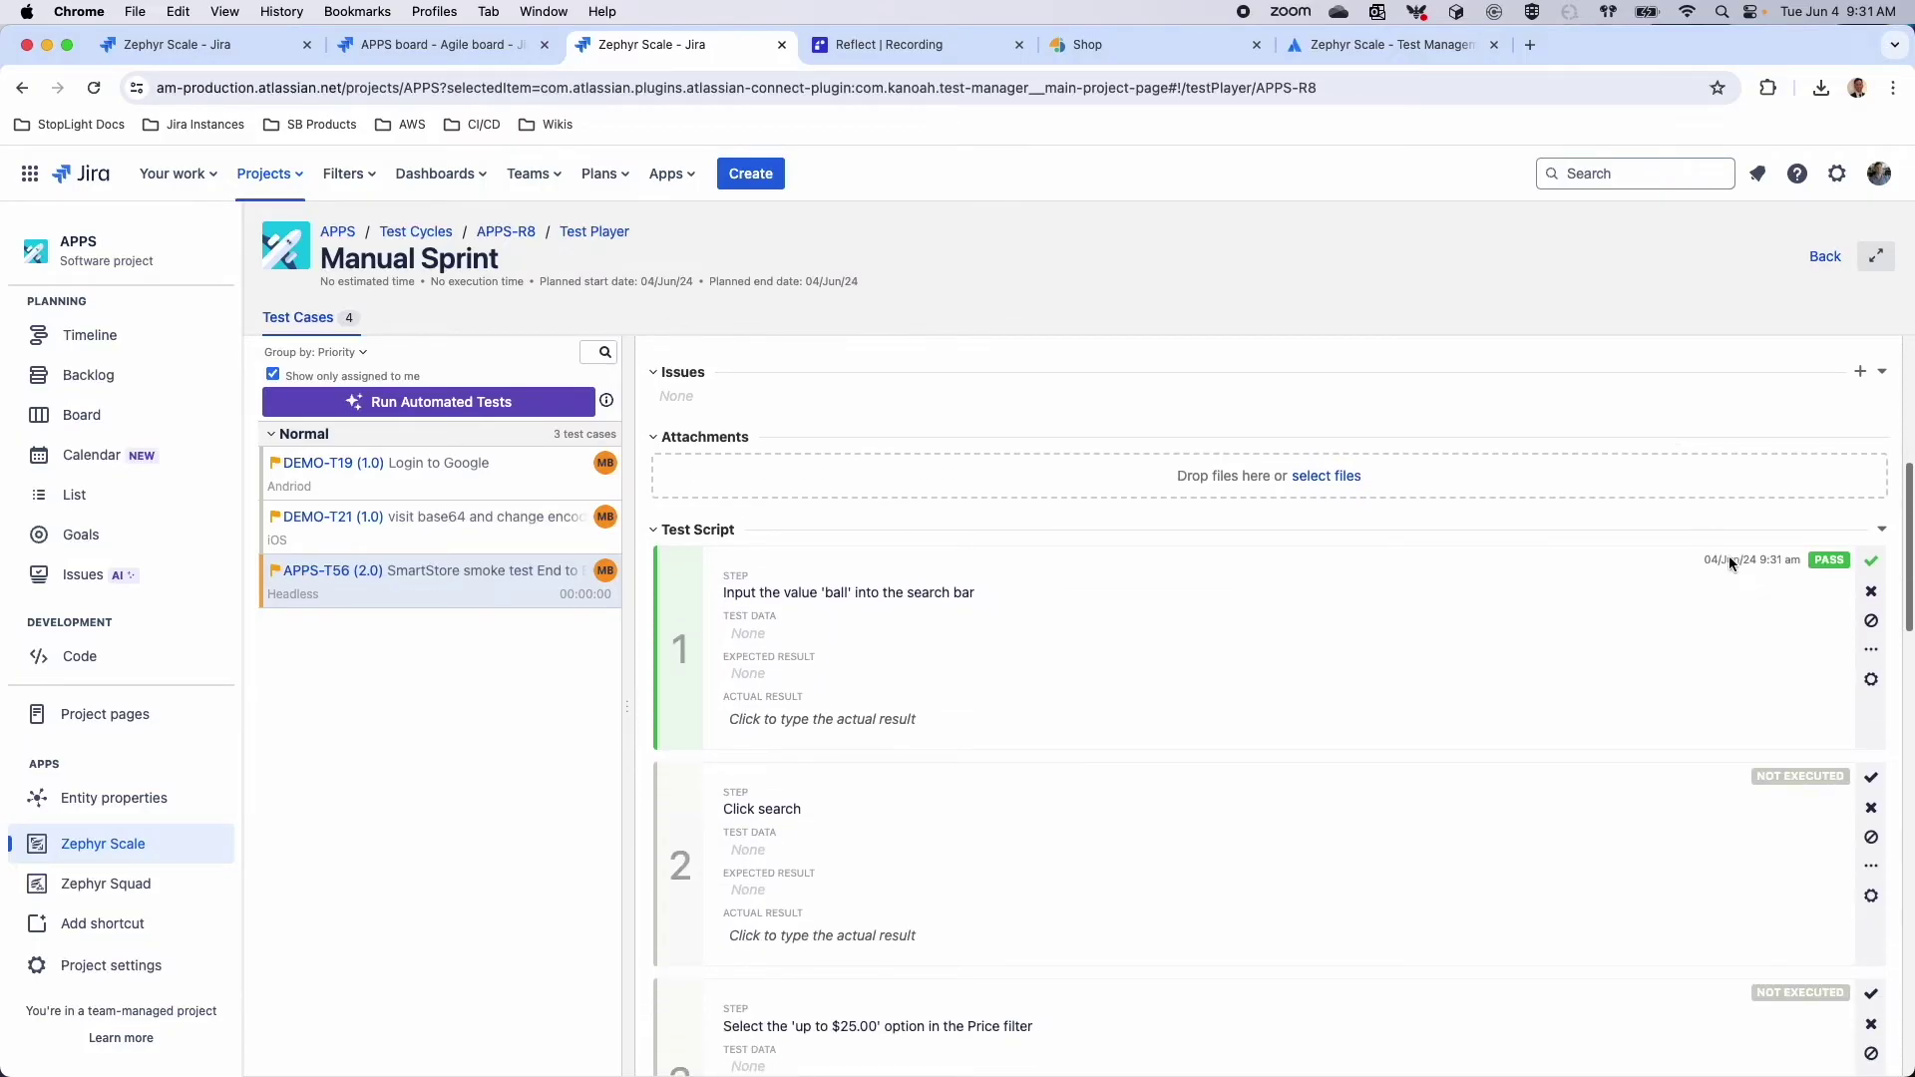
left_click(1871, 752)
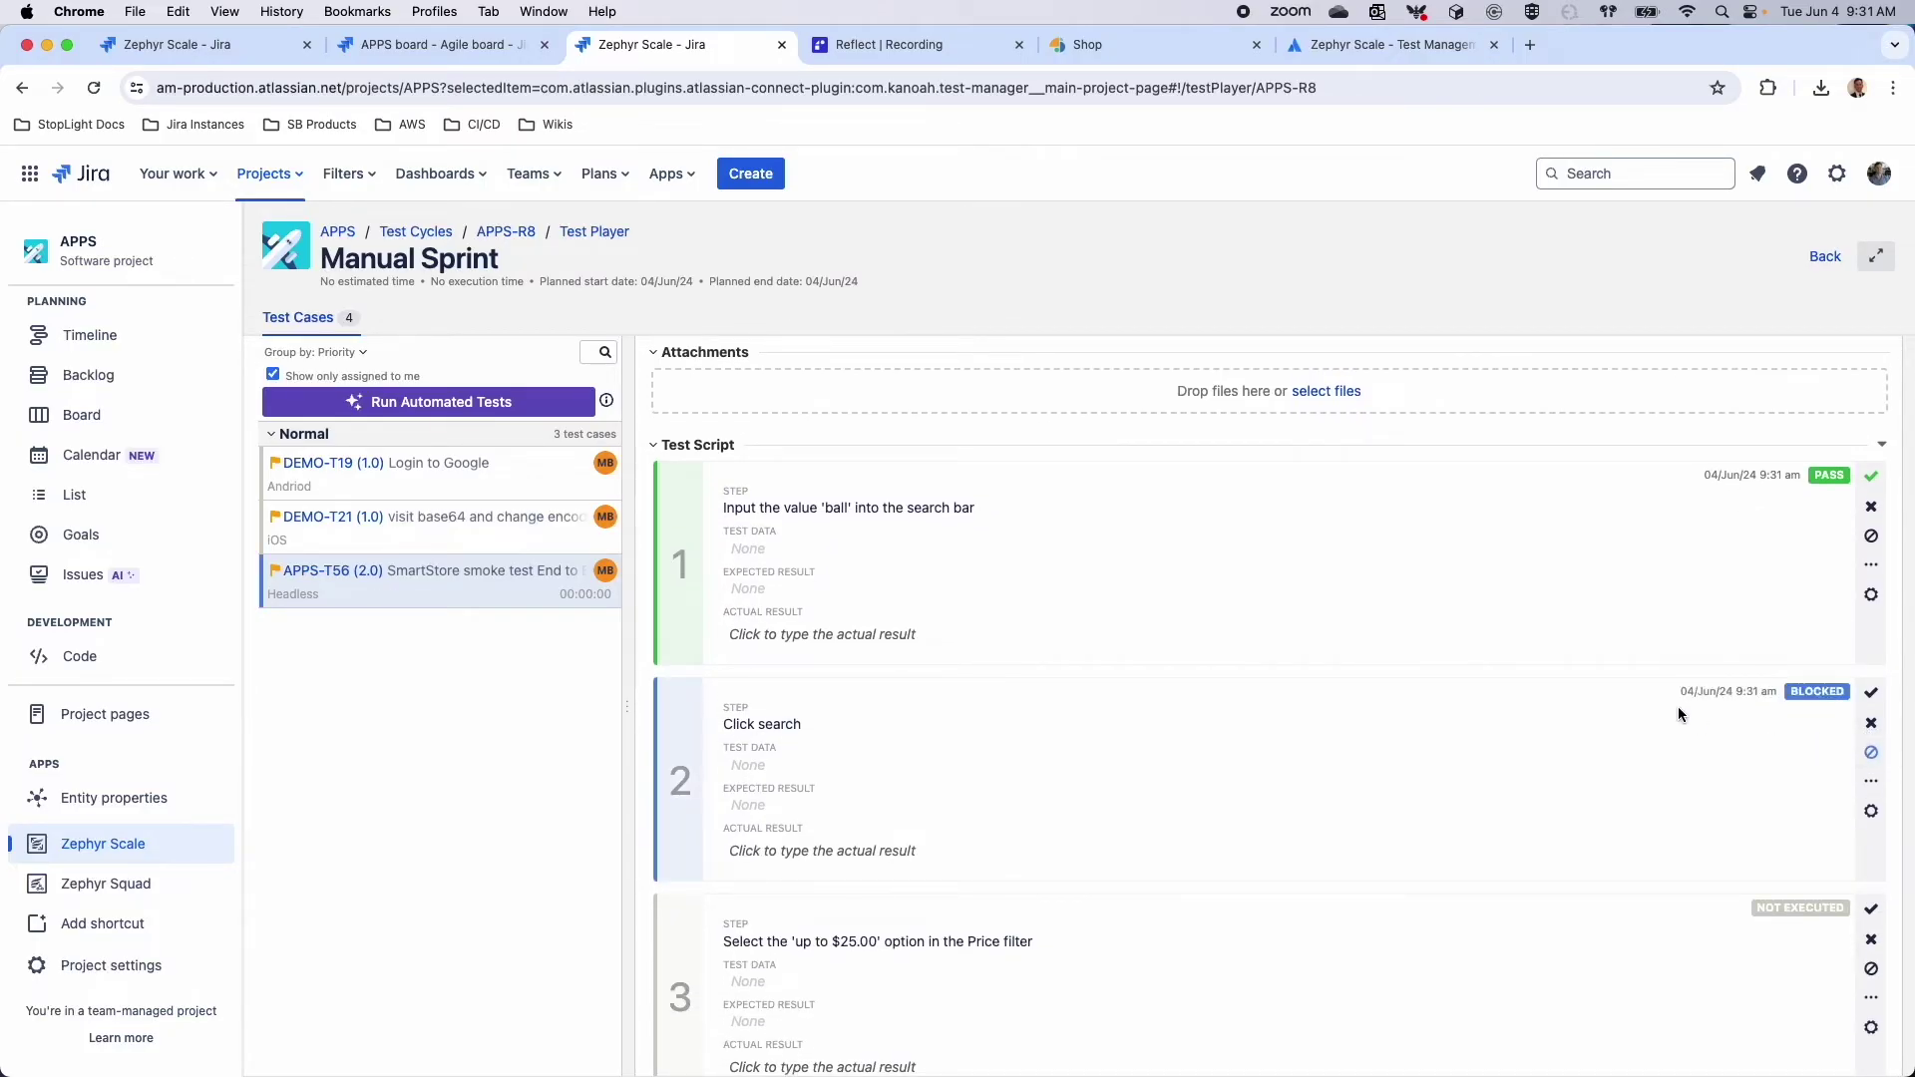
scroll(1702, 531, "down", 5)
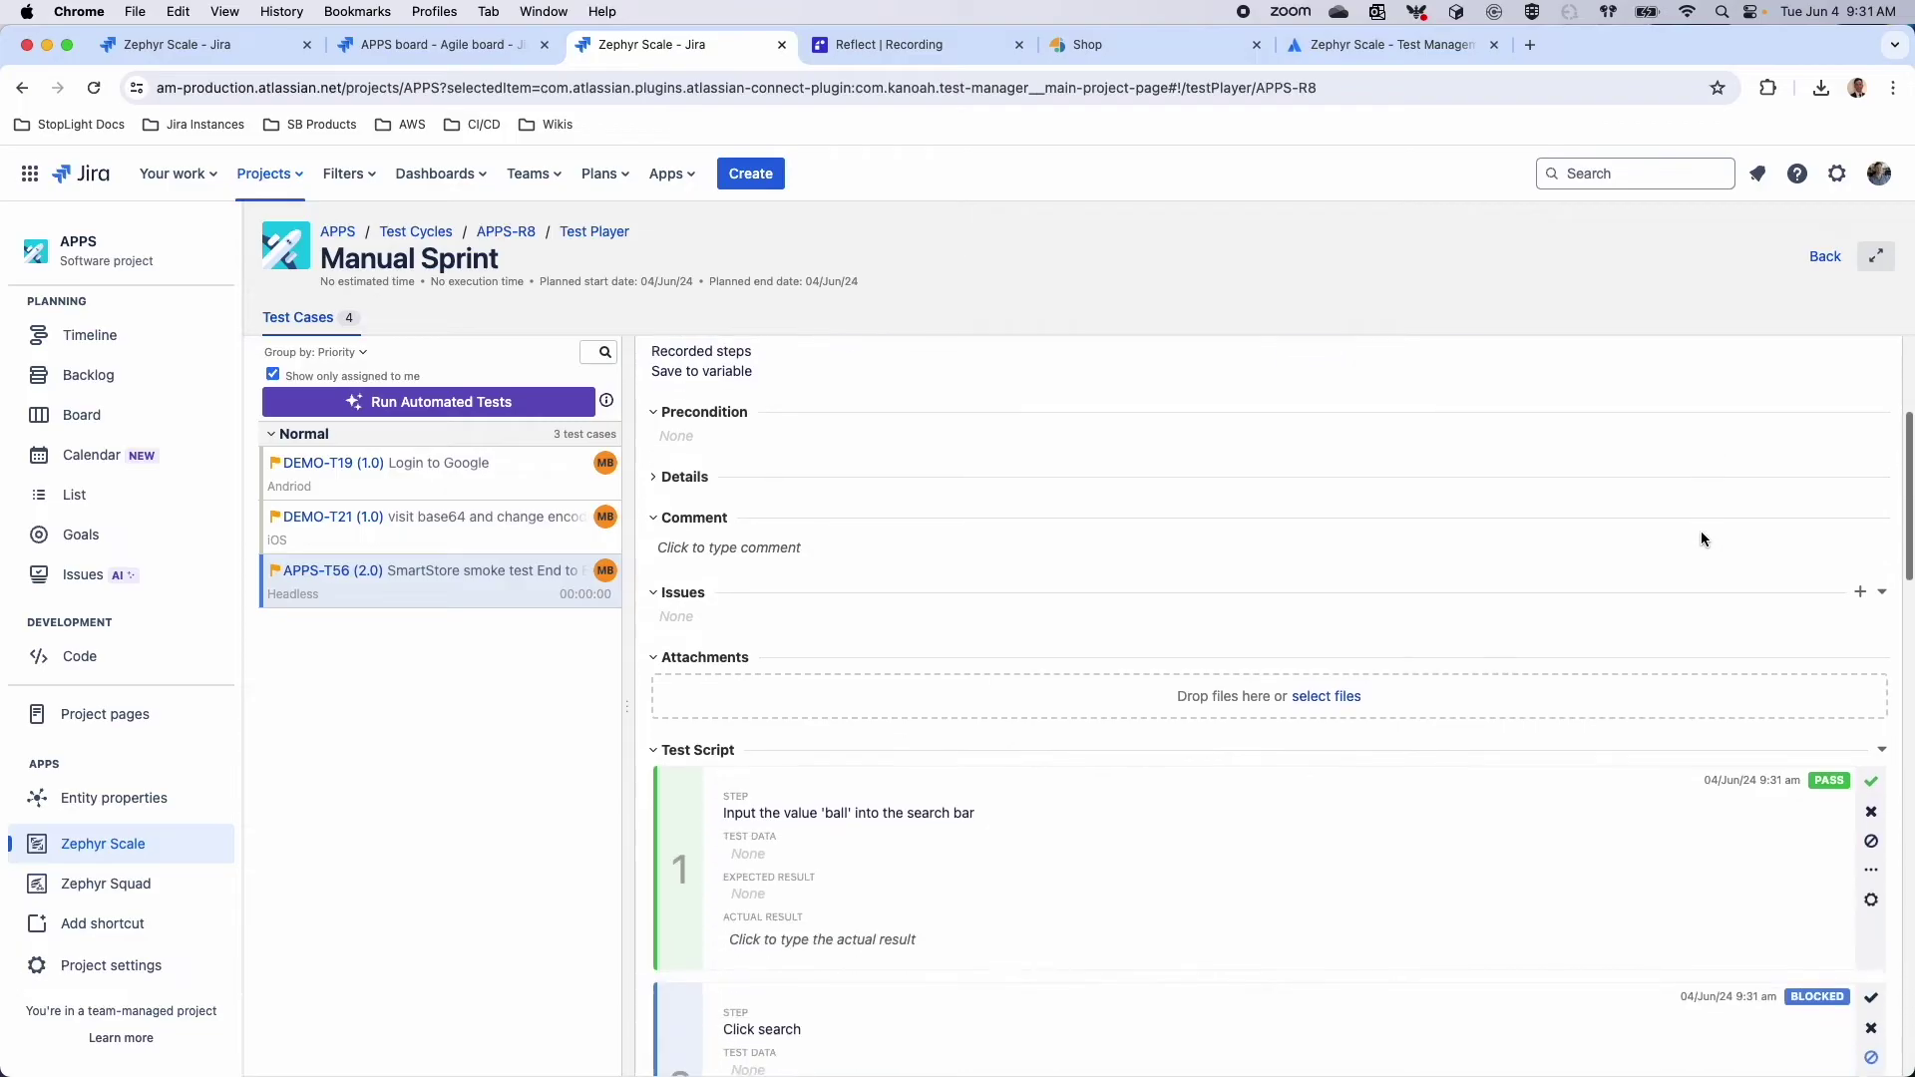
left_click(1869, 930)
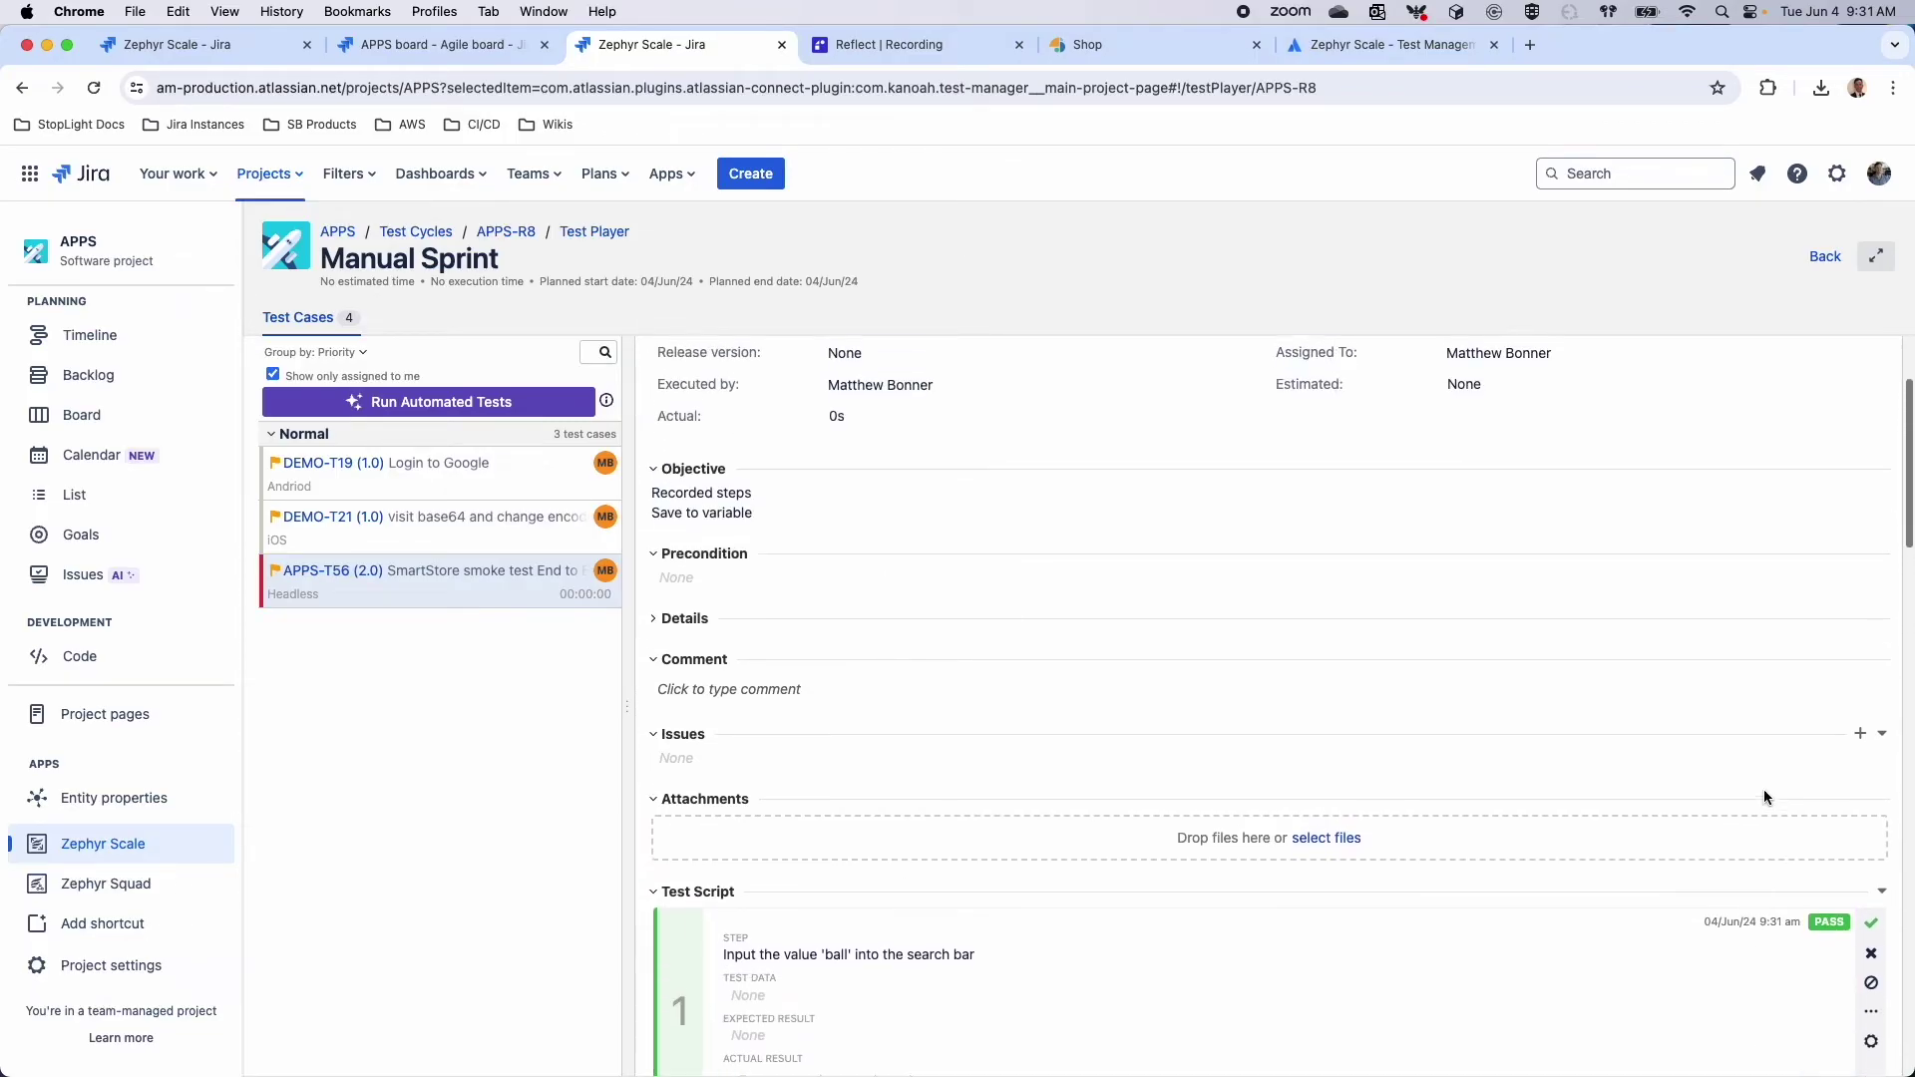
scroll(1764, 797, "down", 4)
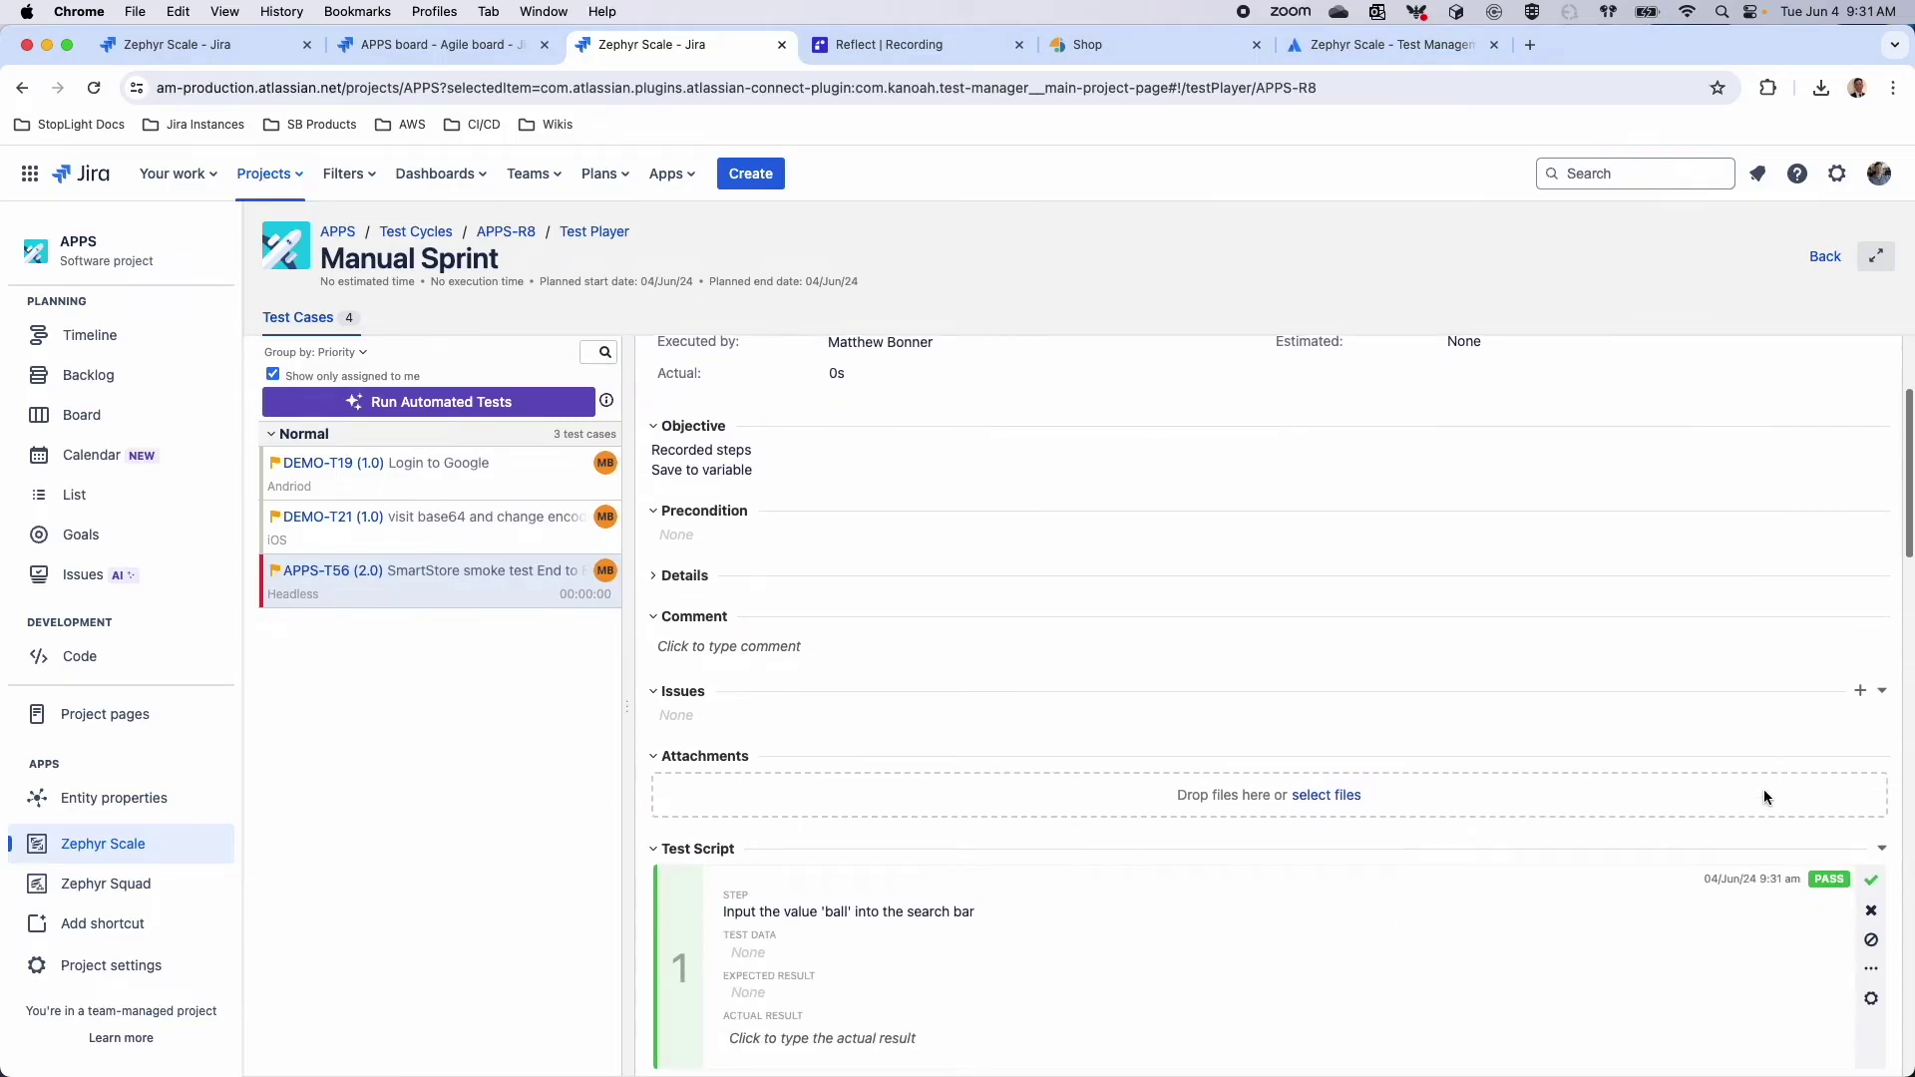
scroll(1764, 791, "down", 2)
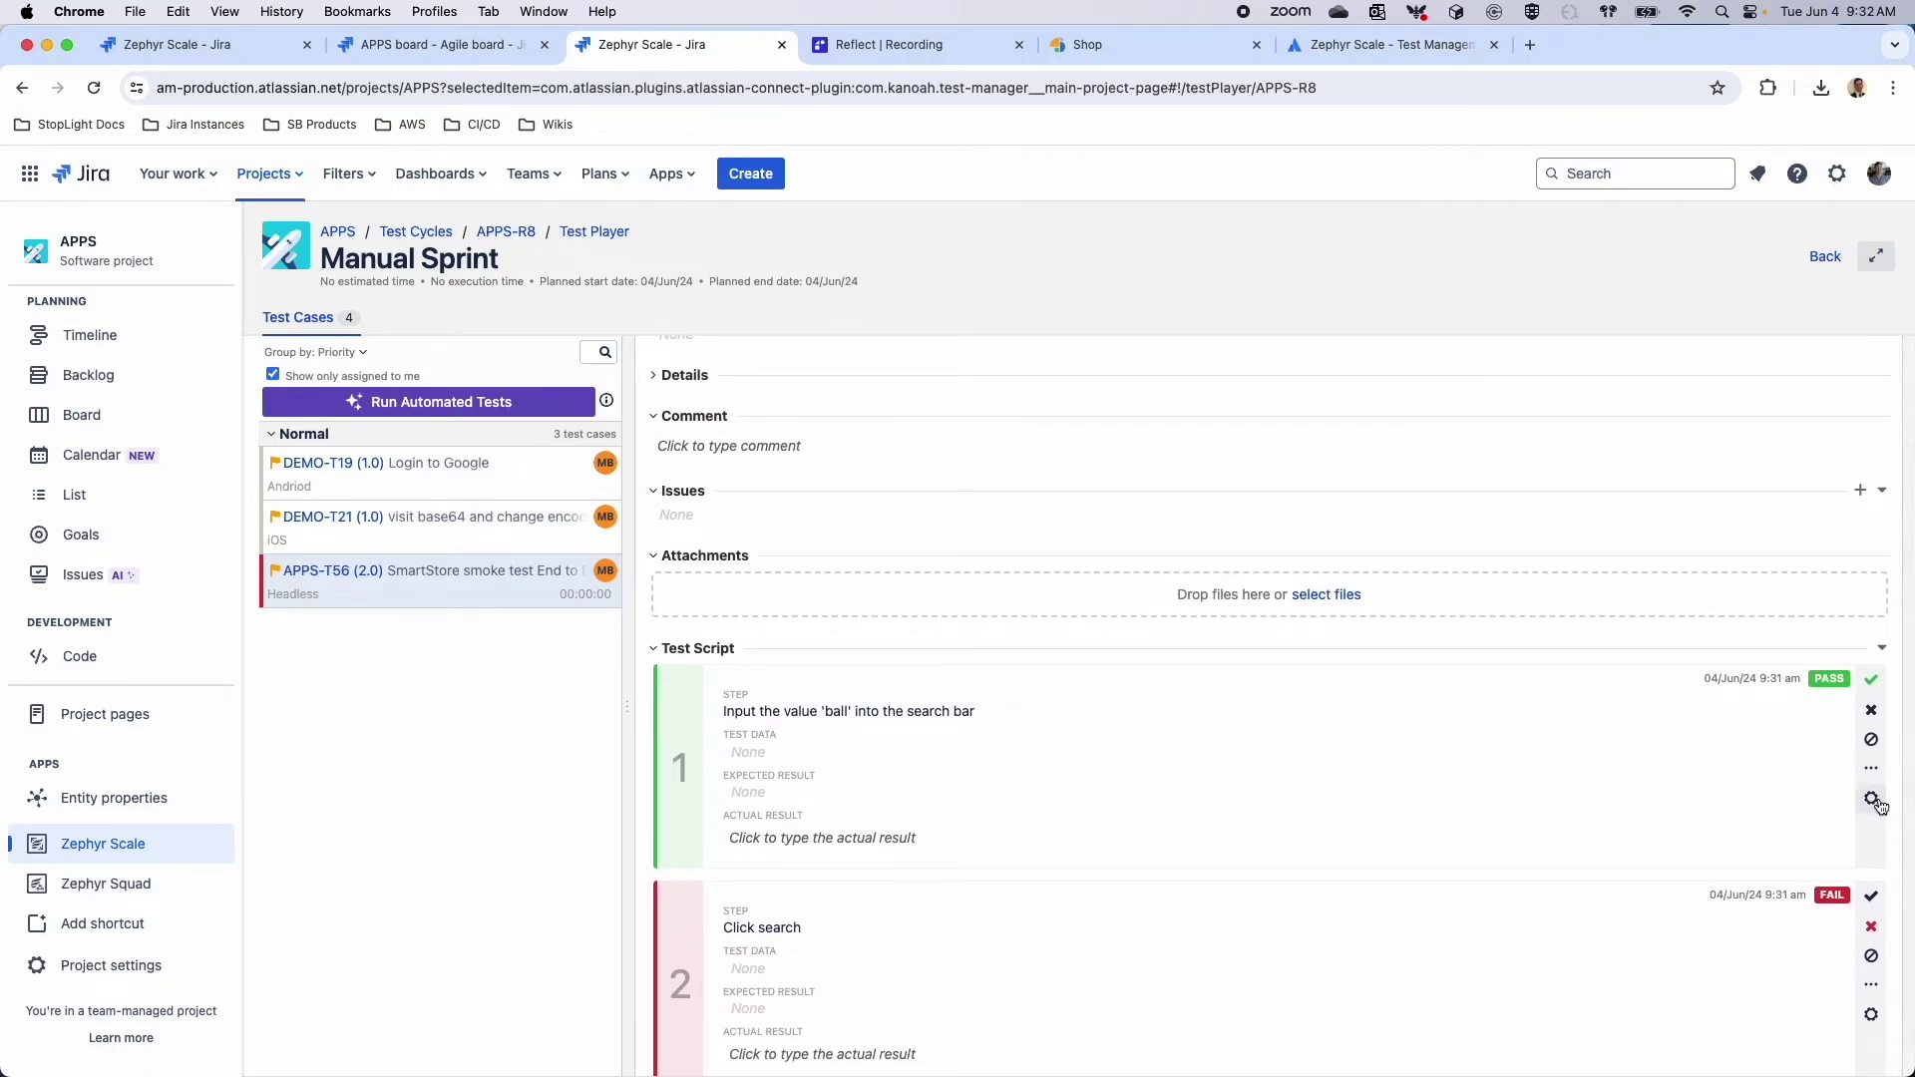
Open step 2's more-actions menu to set the status of all steps below it
left_click(1872, 798)
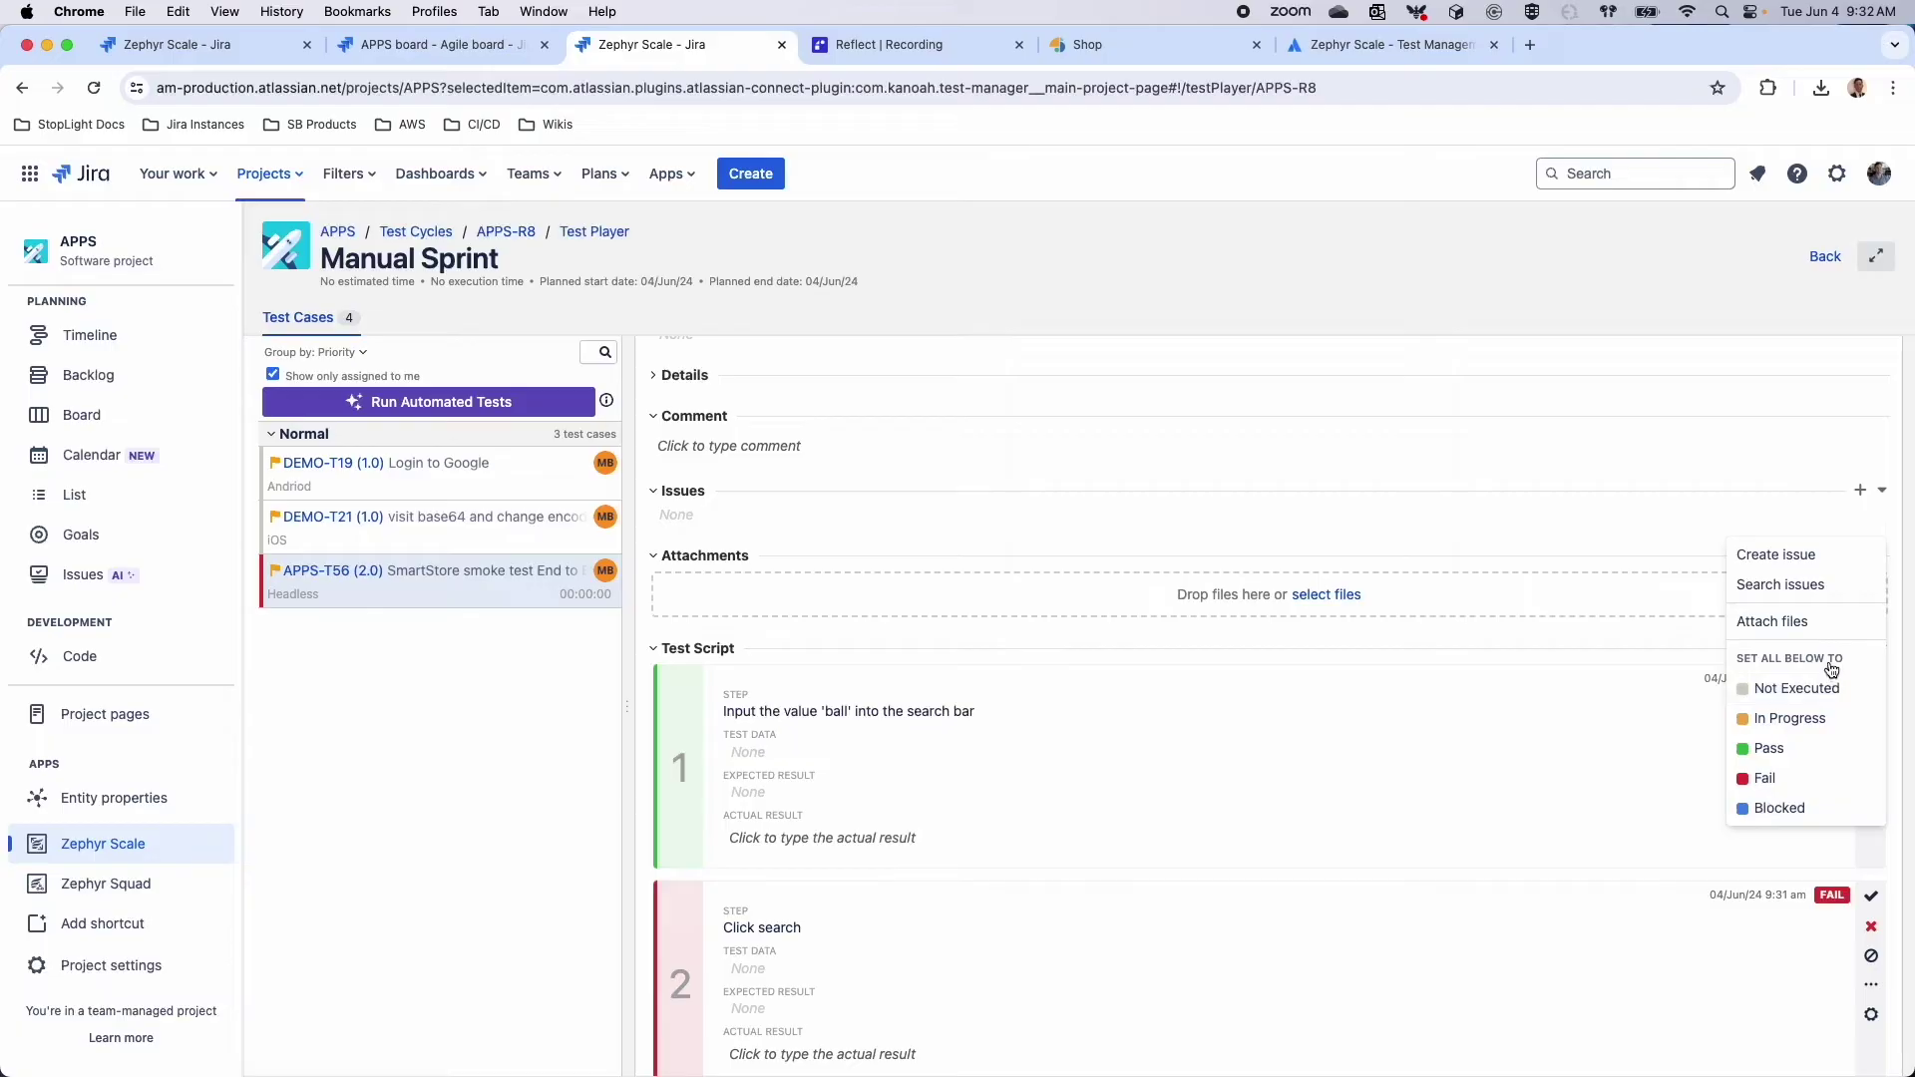
left_click(1590, 767)
scroll(1590, 767, "down", 3)
left_click(1872, 715)
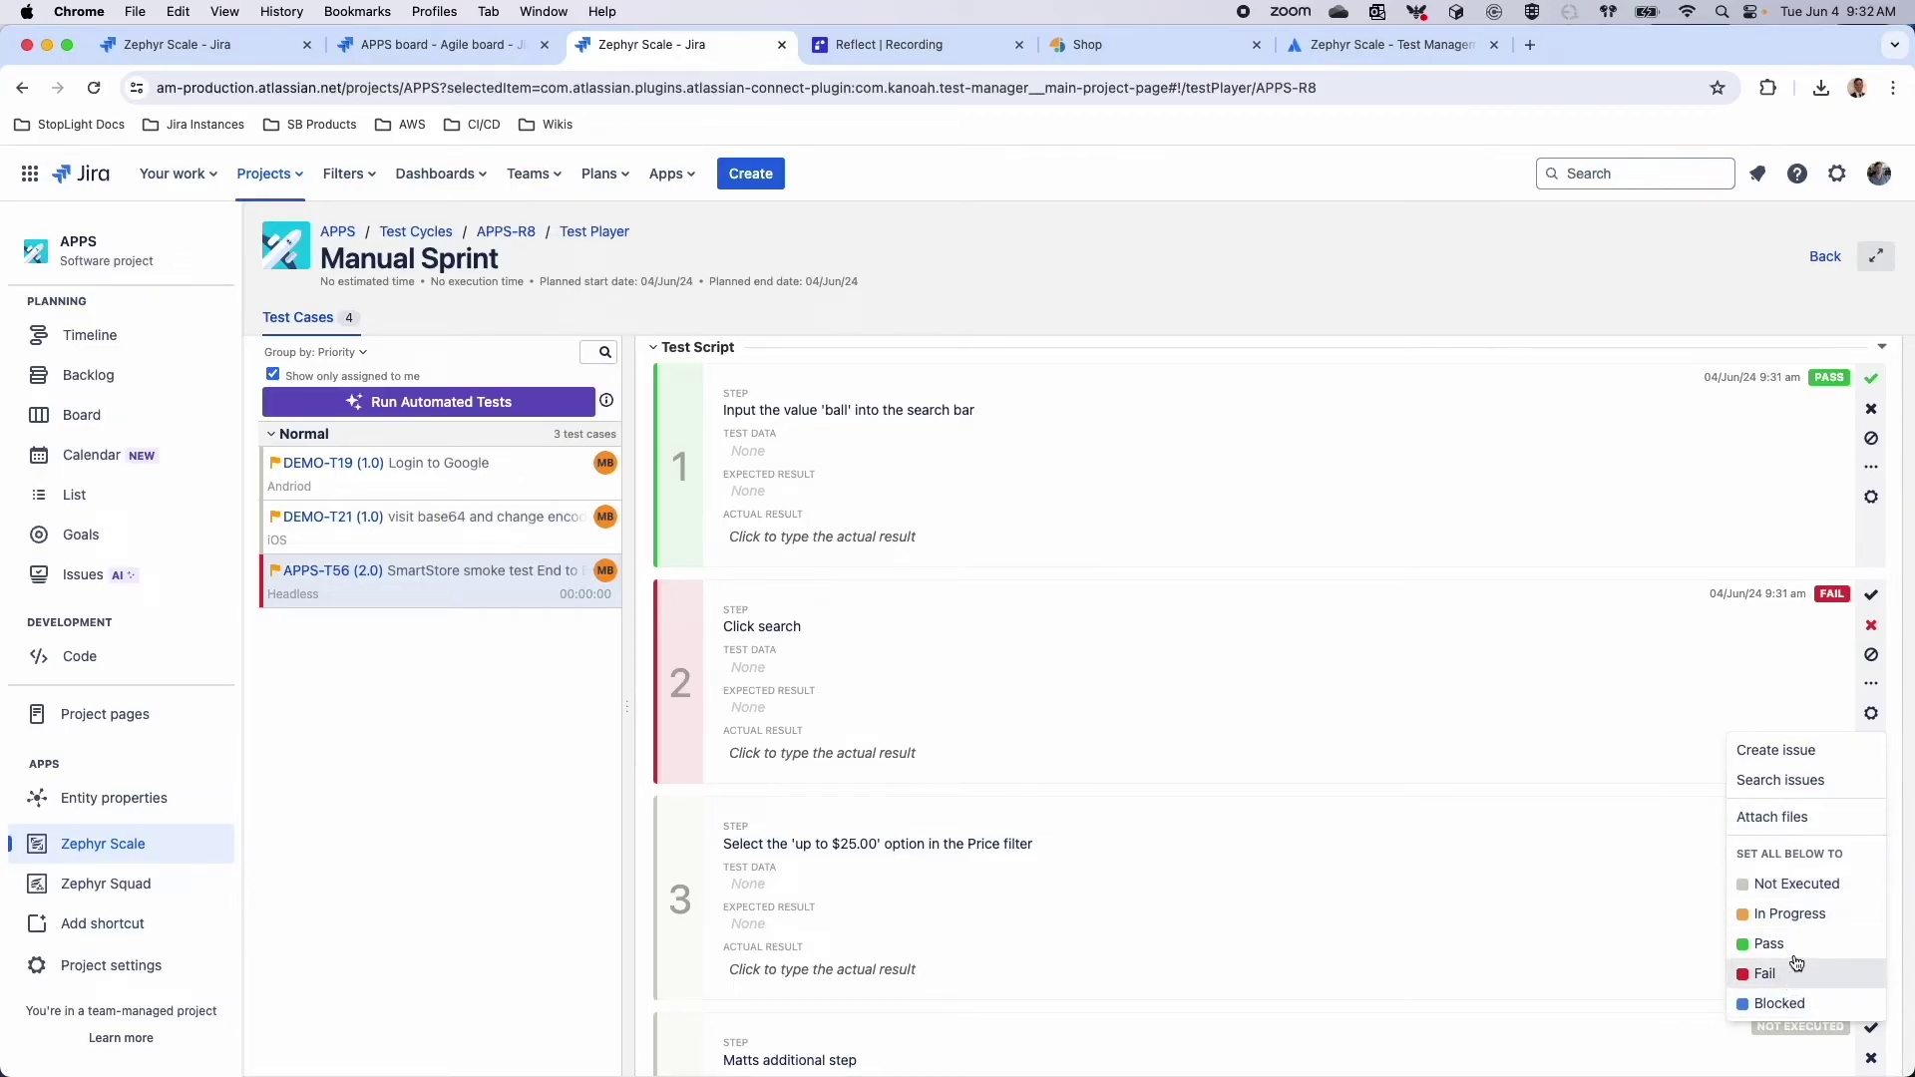
Set every step after step 2 to Blocked, then bring up a step's issue options
left_click(1777, 1003)
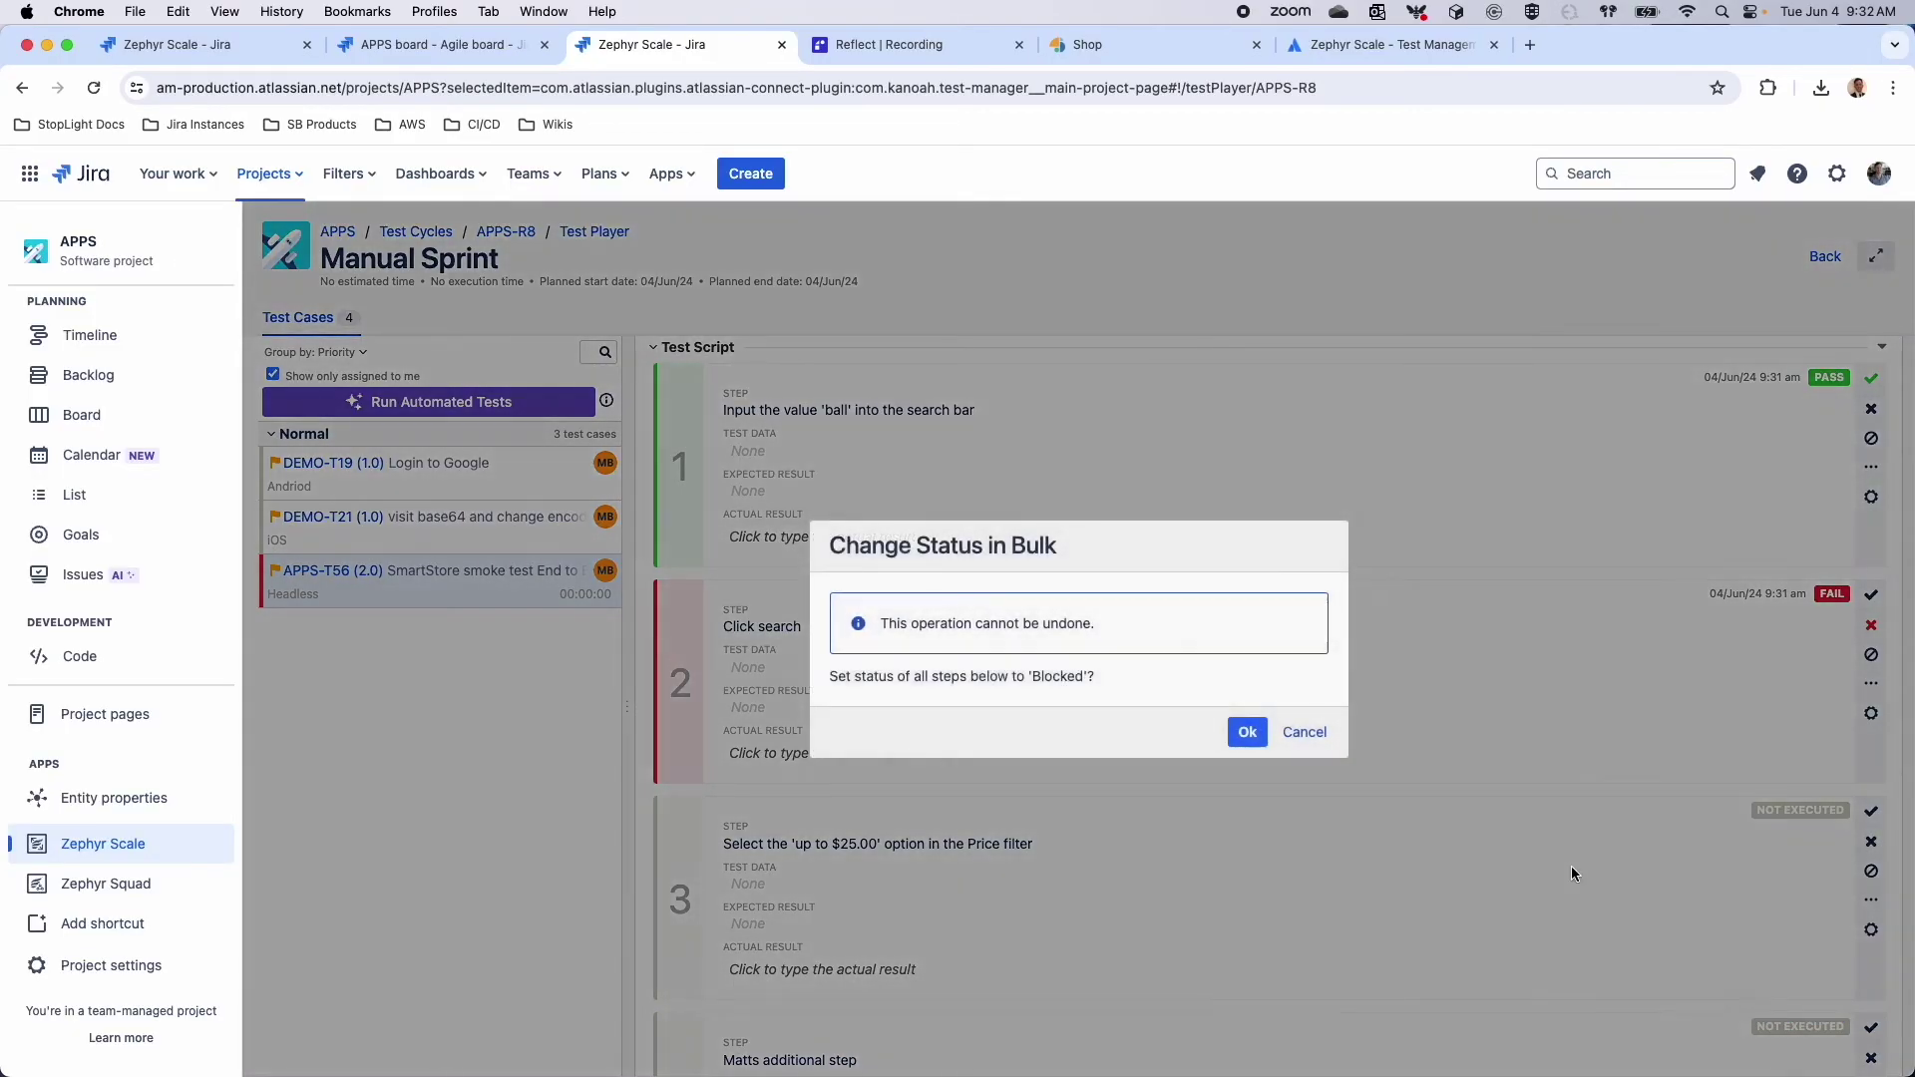
left_click(1247, 732)
scroll(1207, 814, "down", 7)
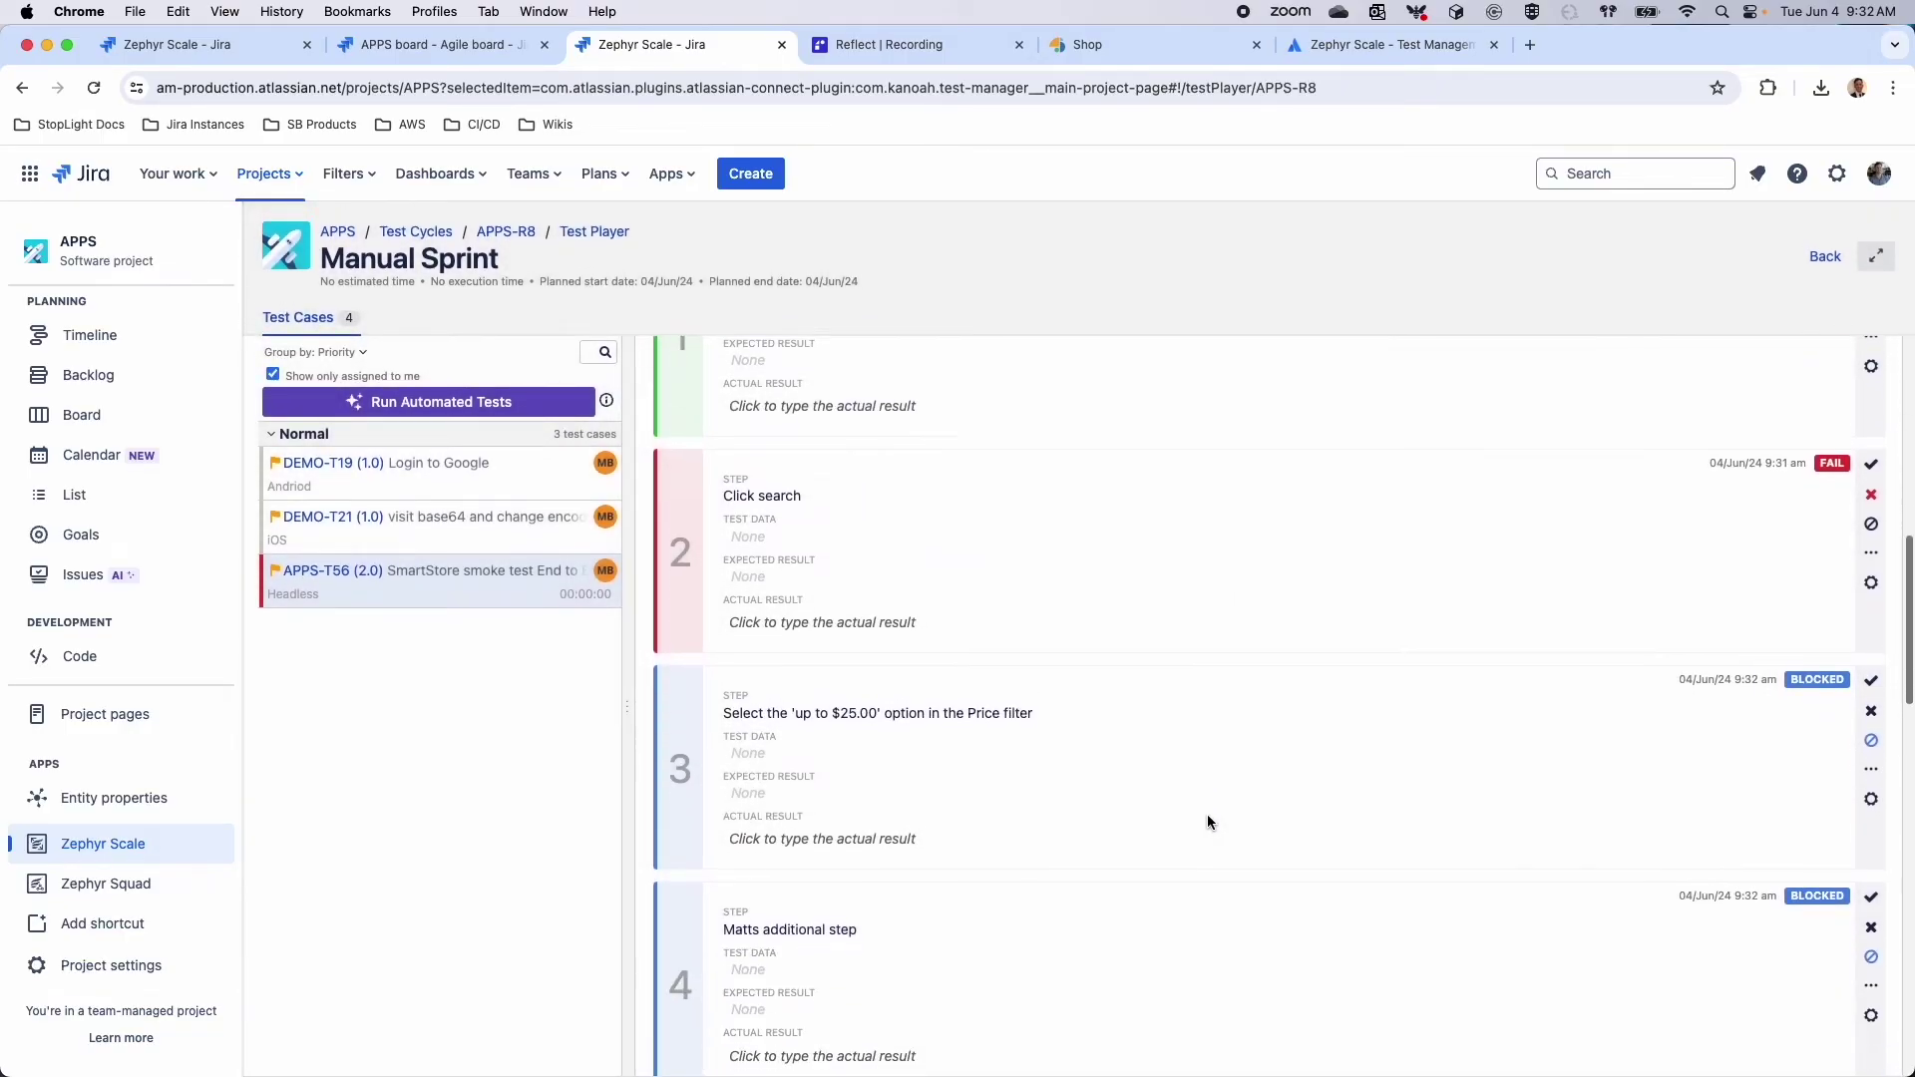
scroll(1206, 822, "down", 17)
scroll(1207, 821, "up", 17)
scroll(1206, 814, "up", 15)
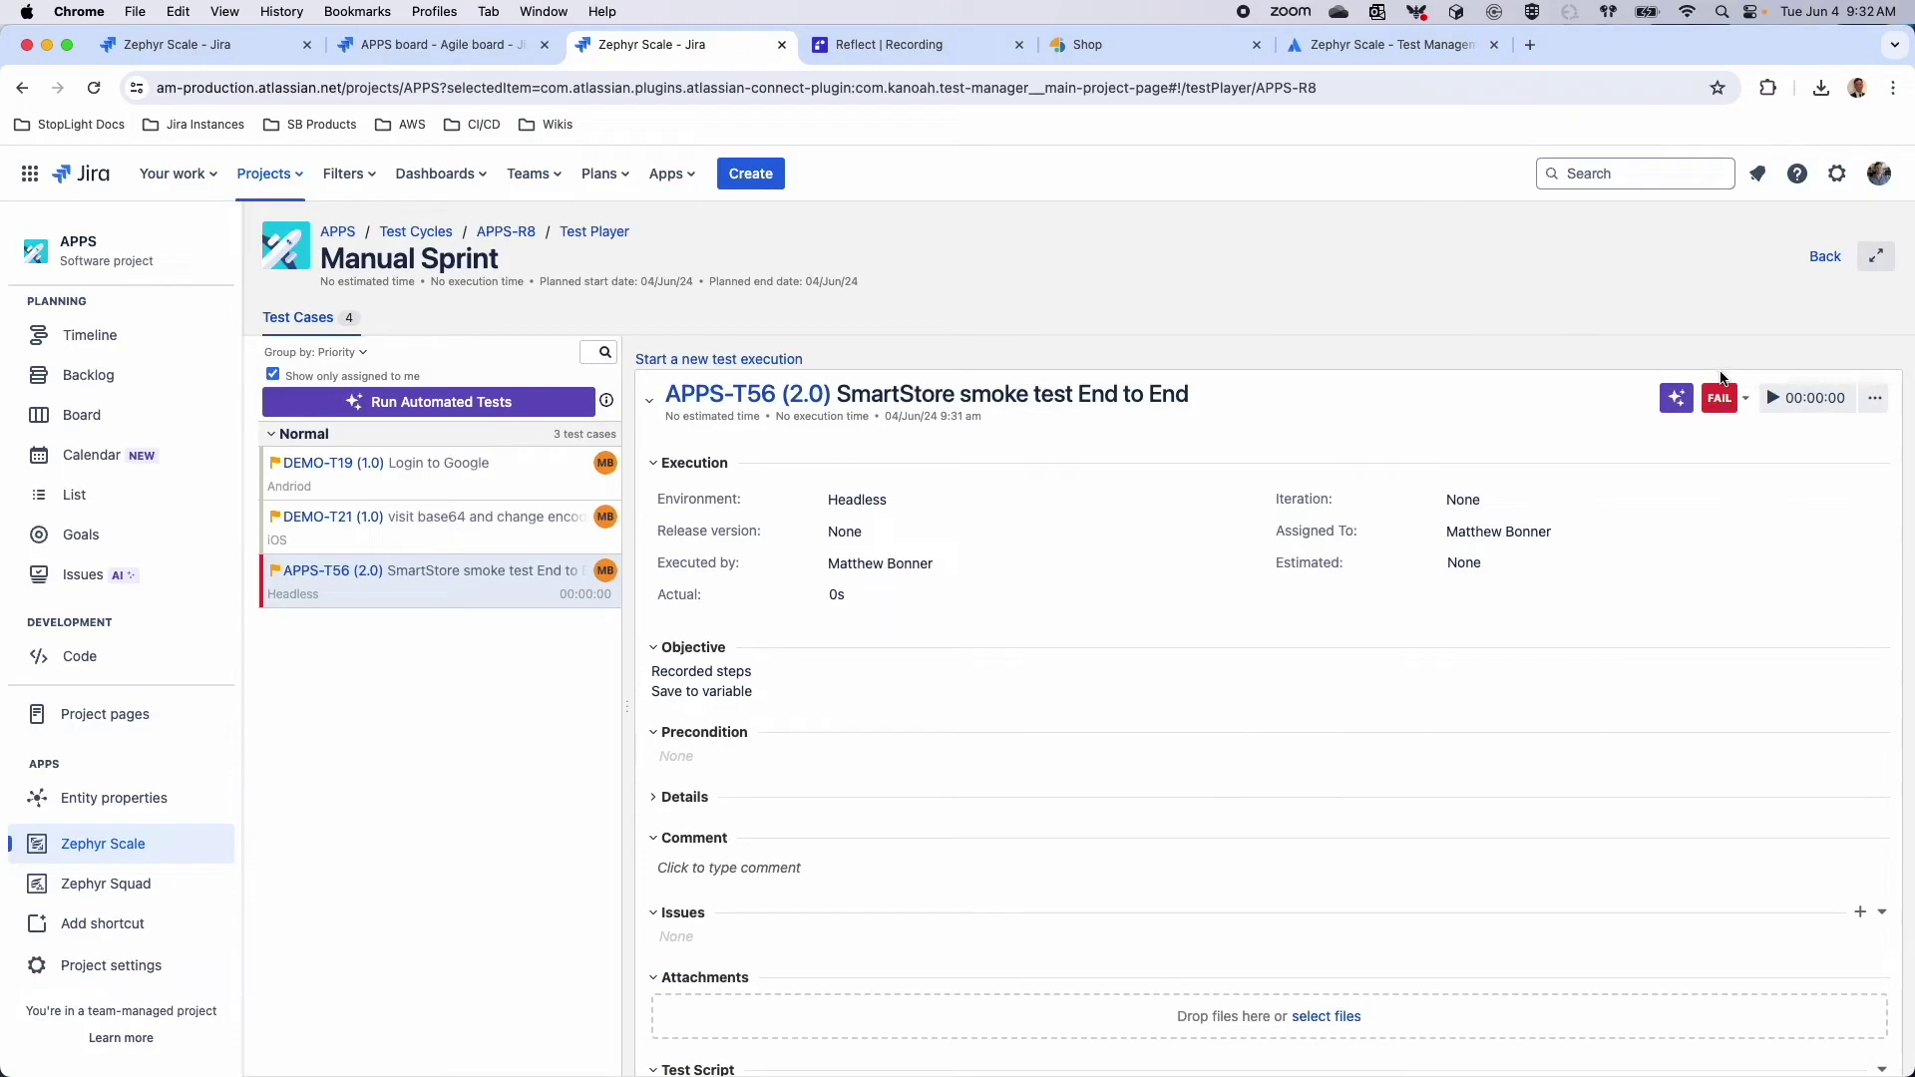
scroll(1727, 422, "down", 5)
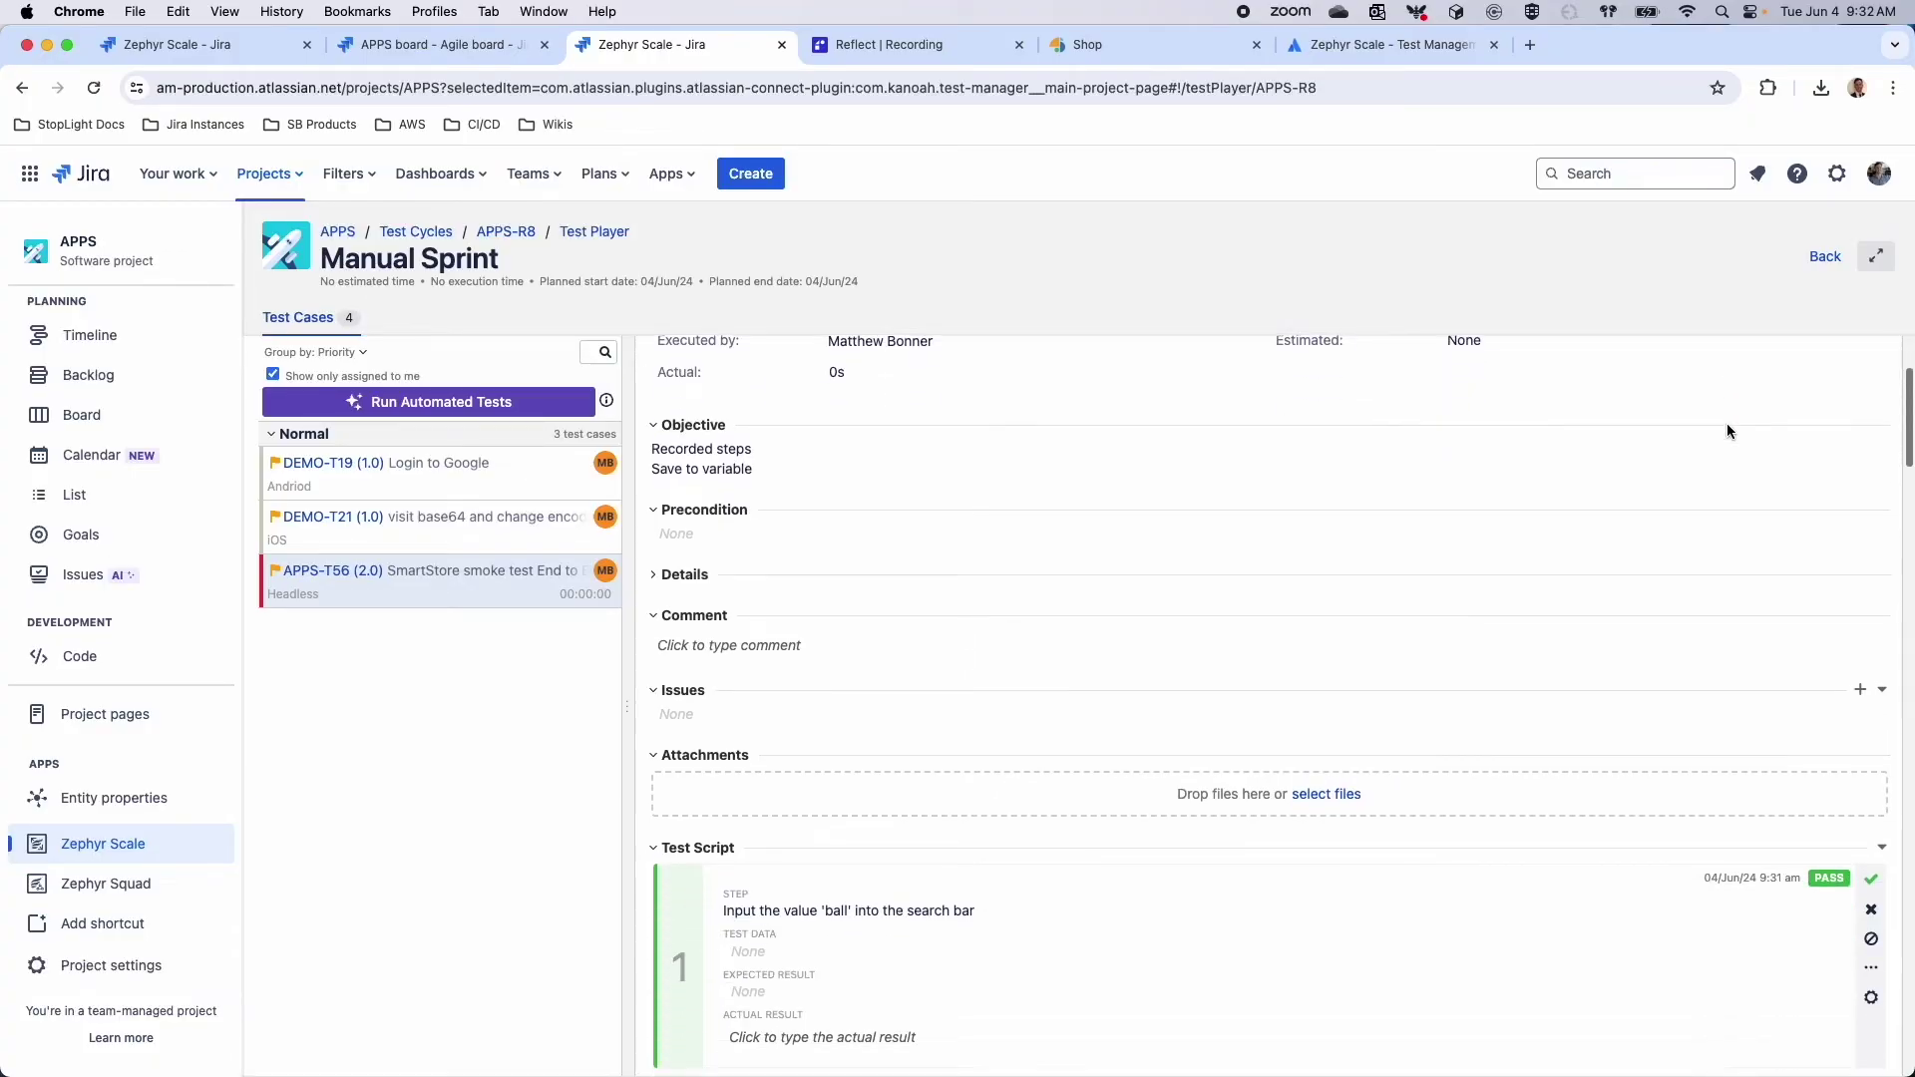
left_click(1871, 816)
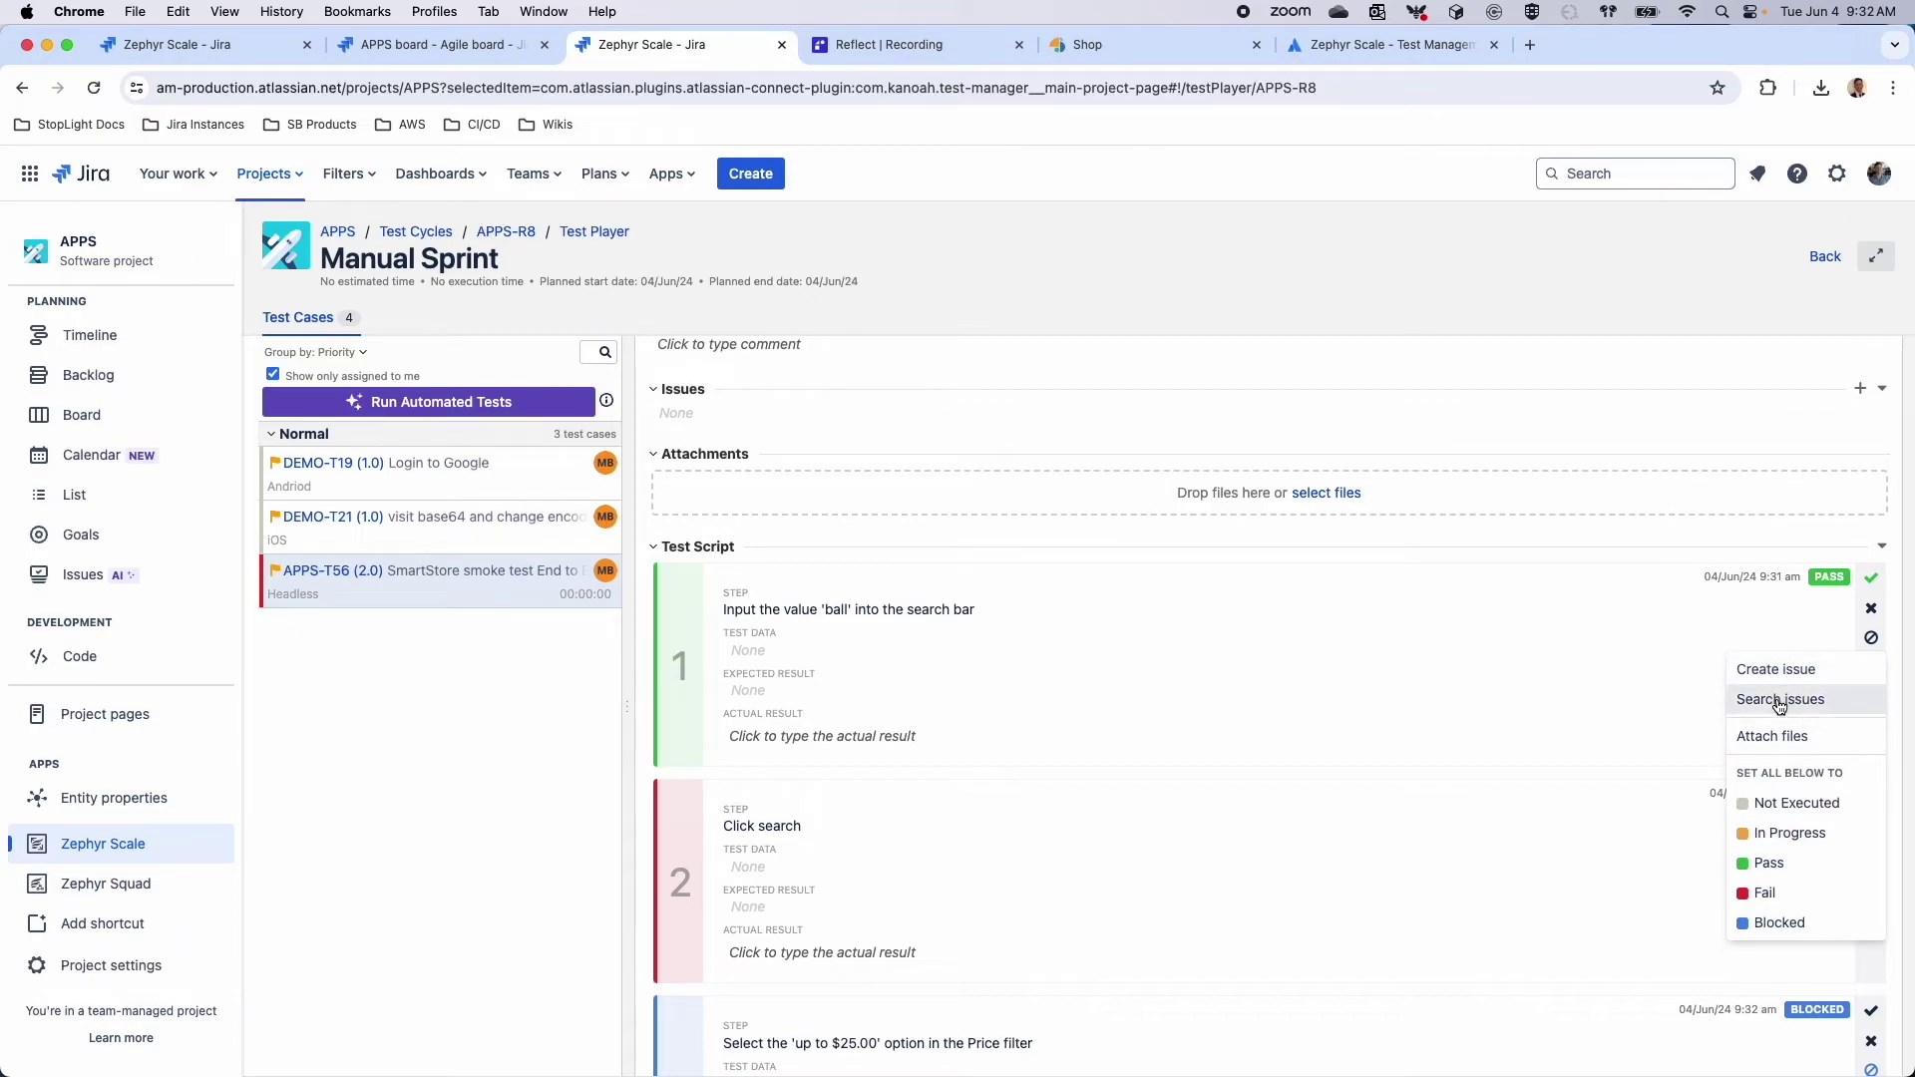
Create an Error issue titled 'Manual Defect' for the failed Click search step
left_click(1782, 670)
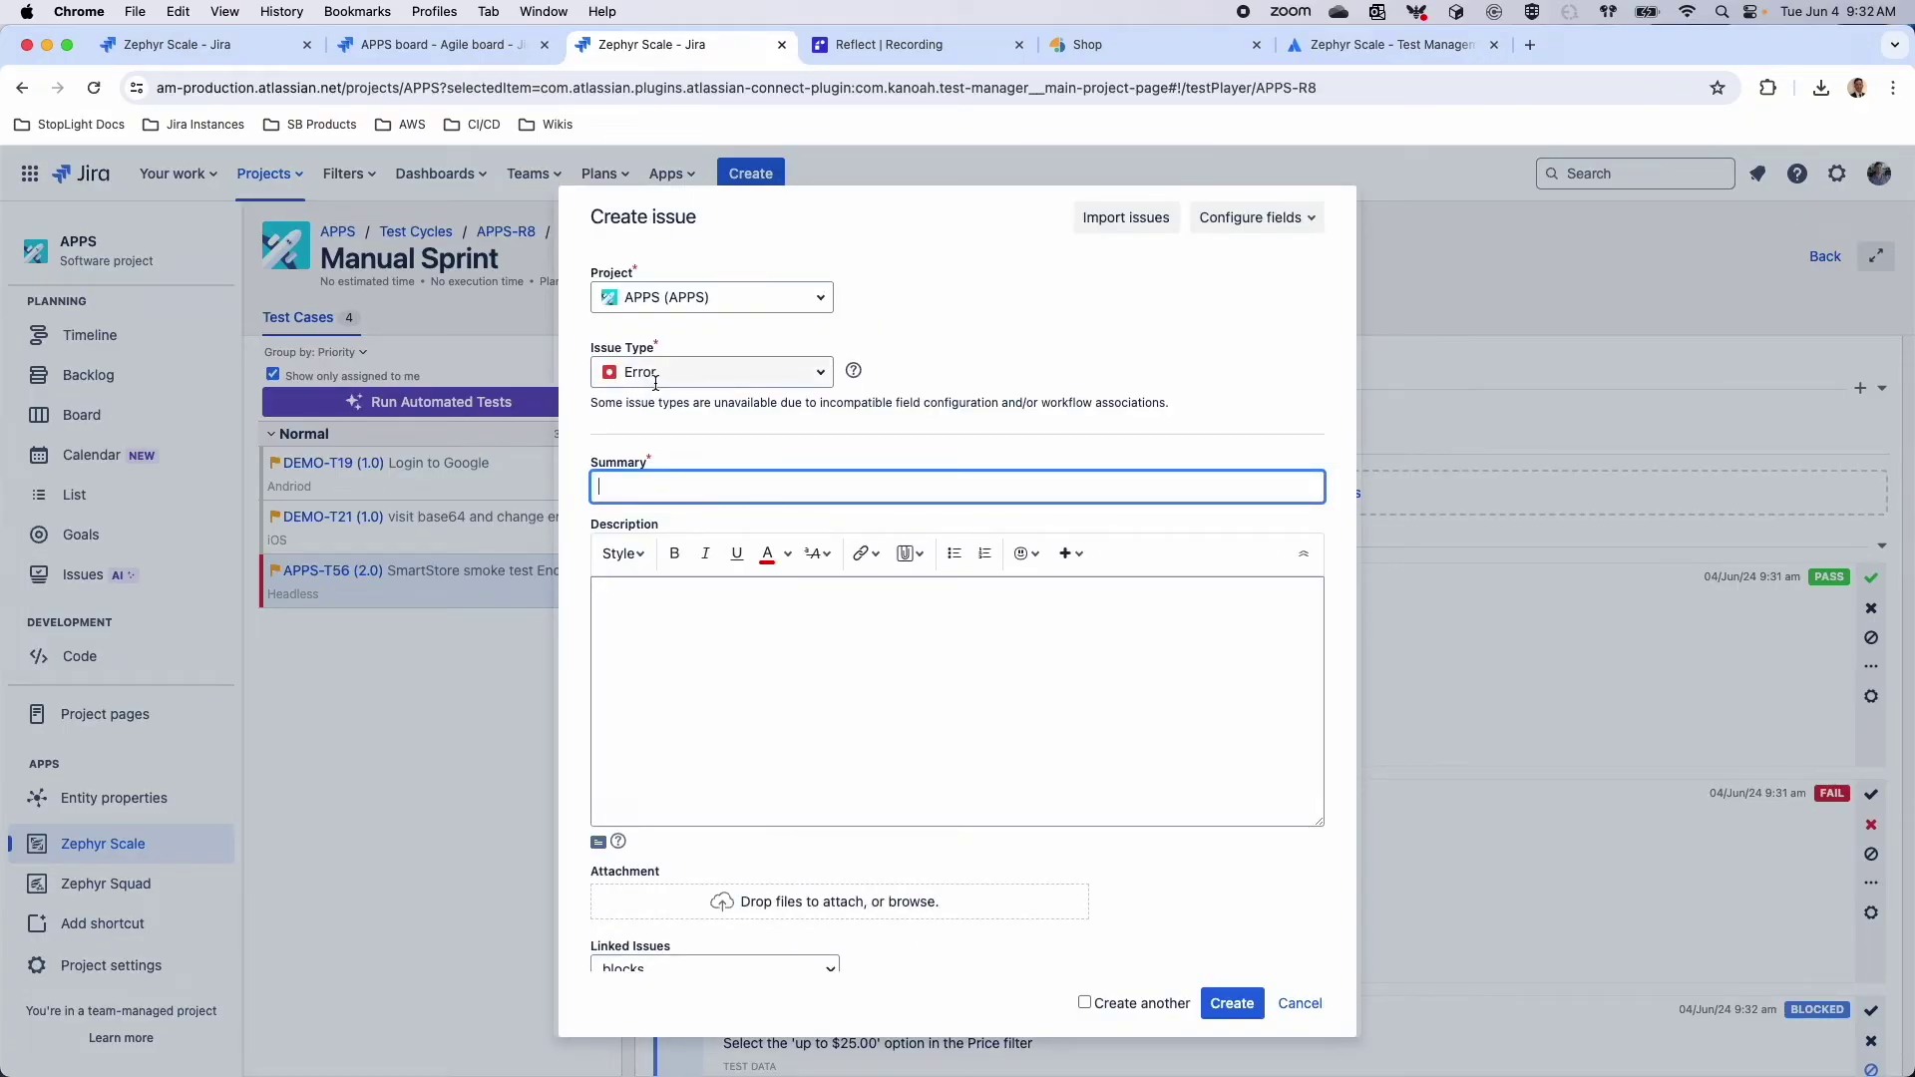
left_click(699, 367)
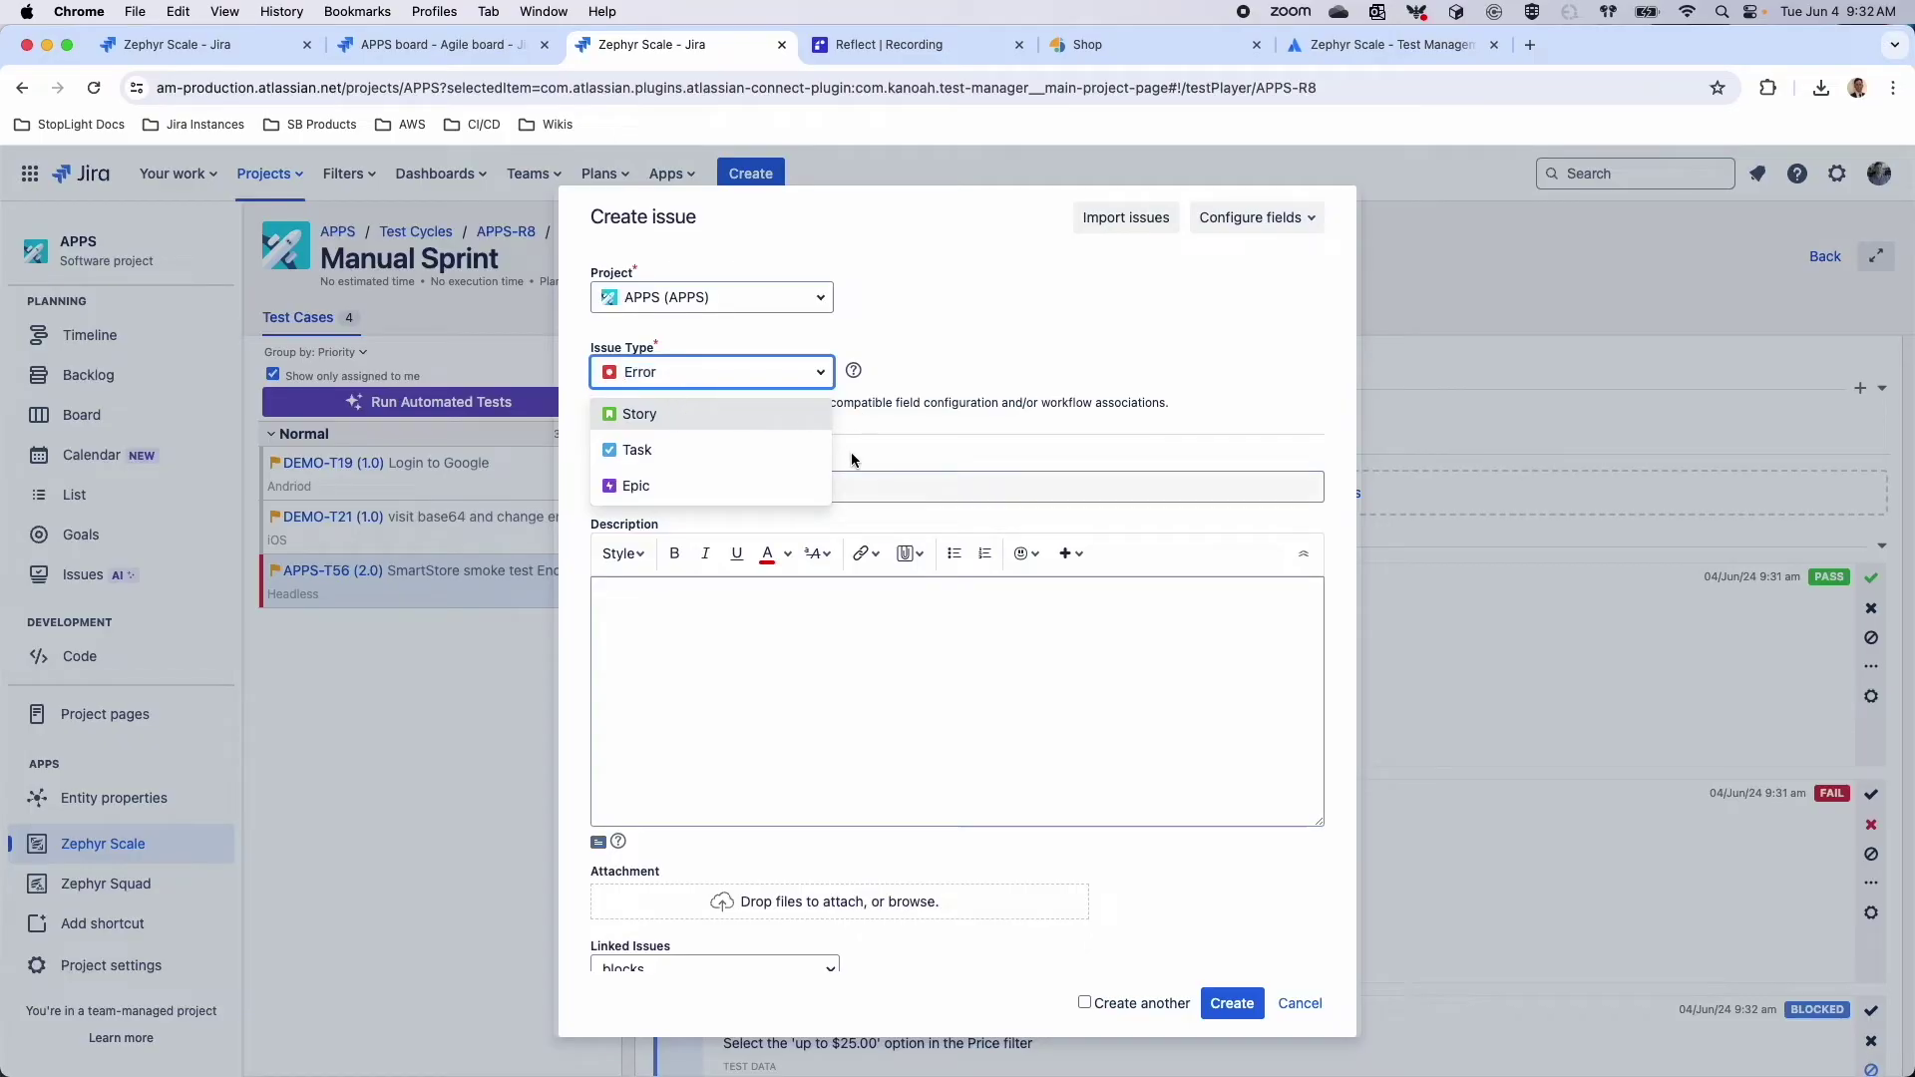
left_click(857, 476)
type("Manual Defc")
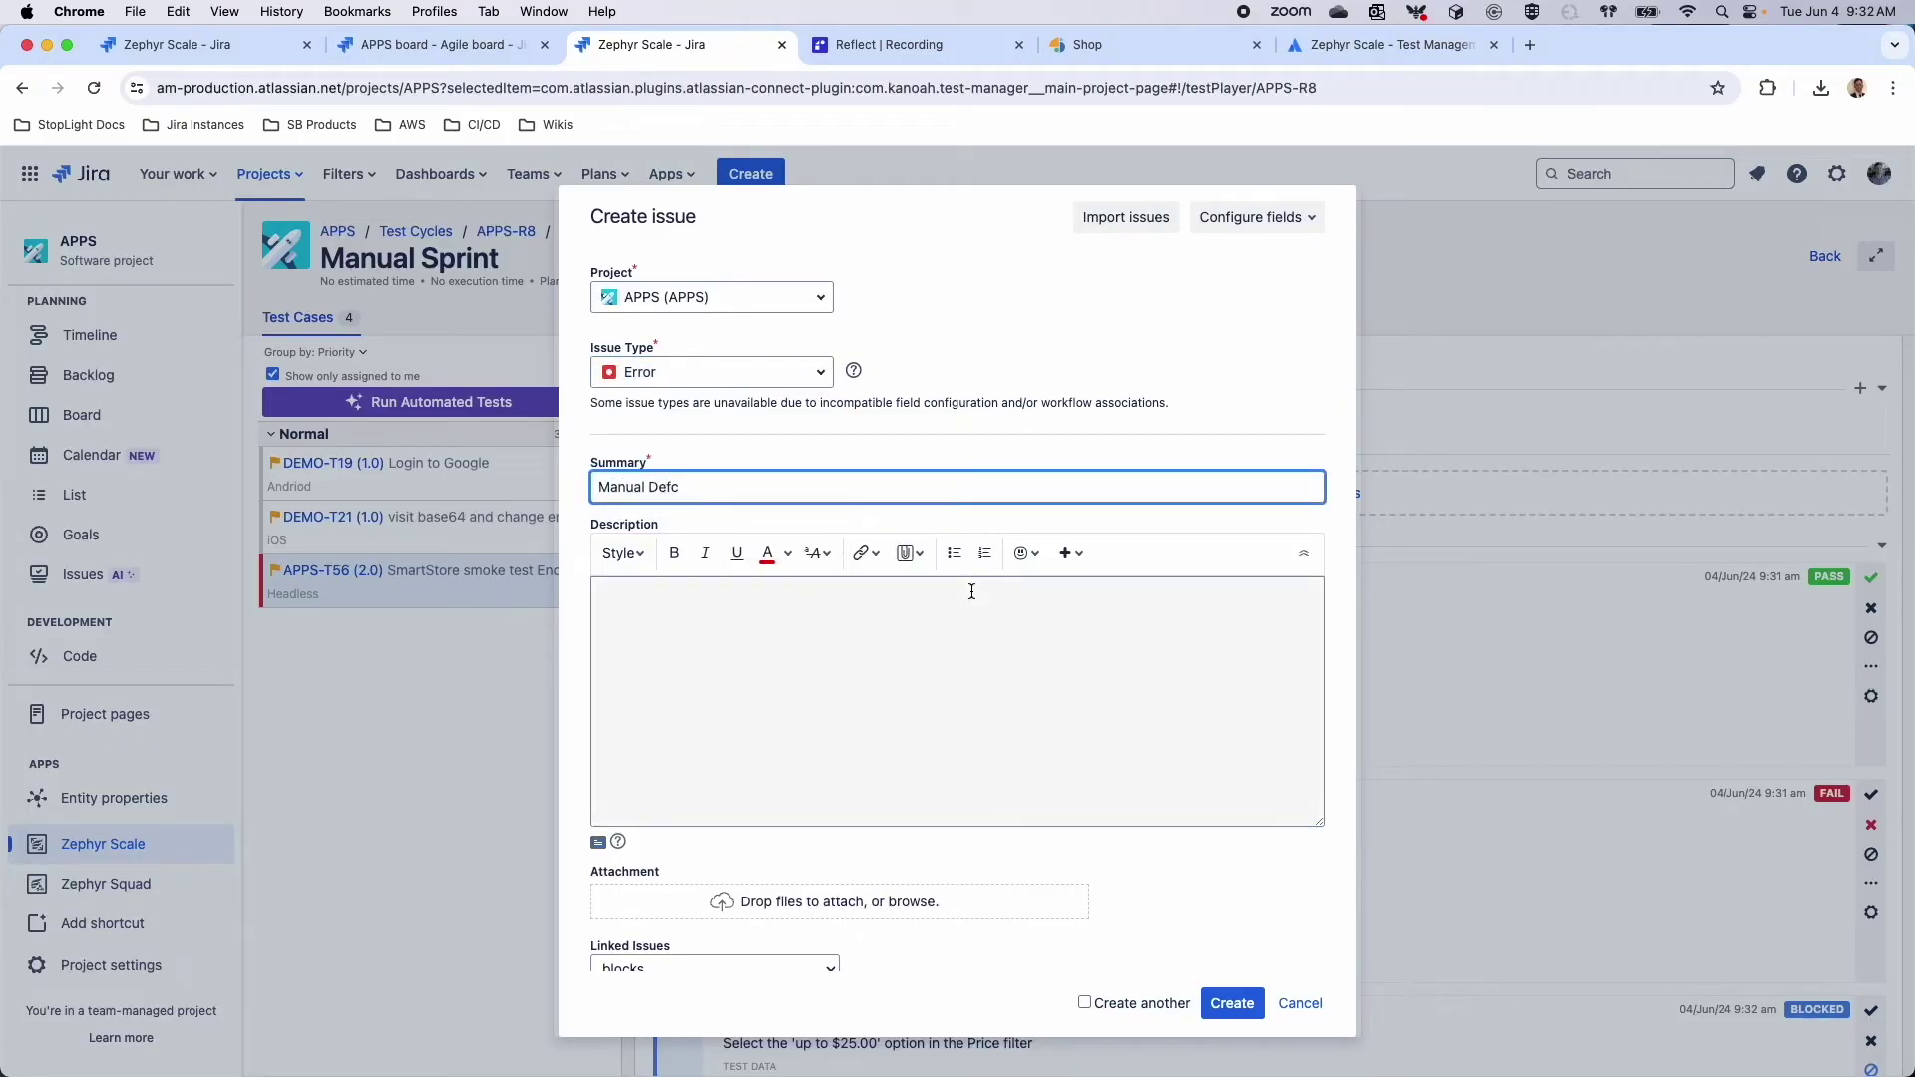
key("BackSpace")
type("ect")
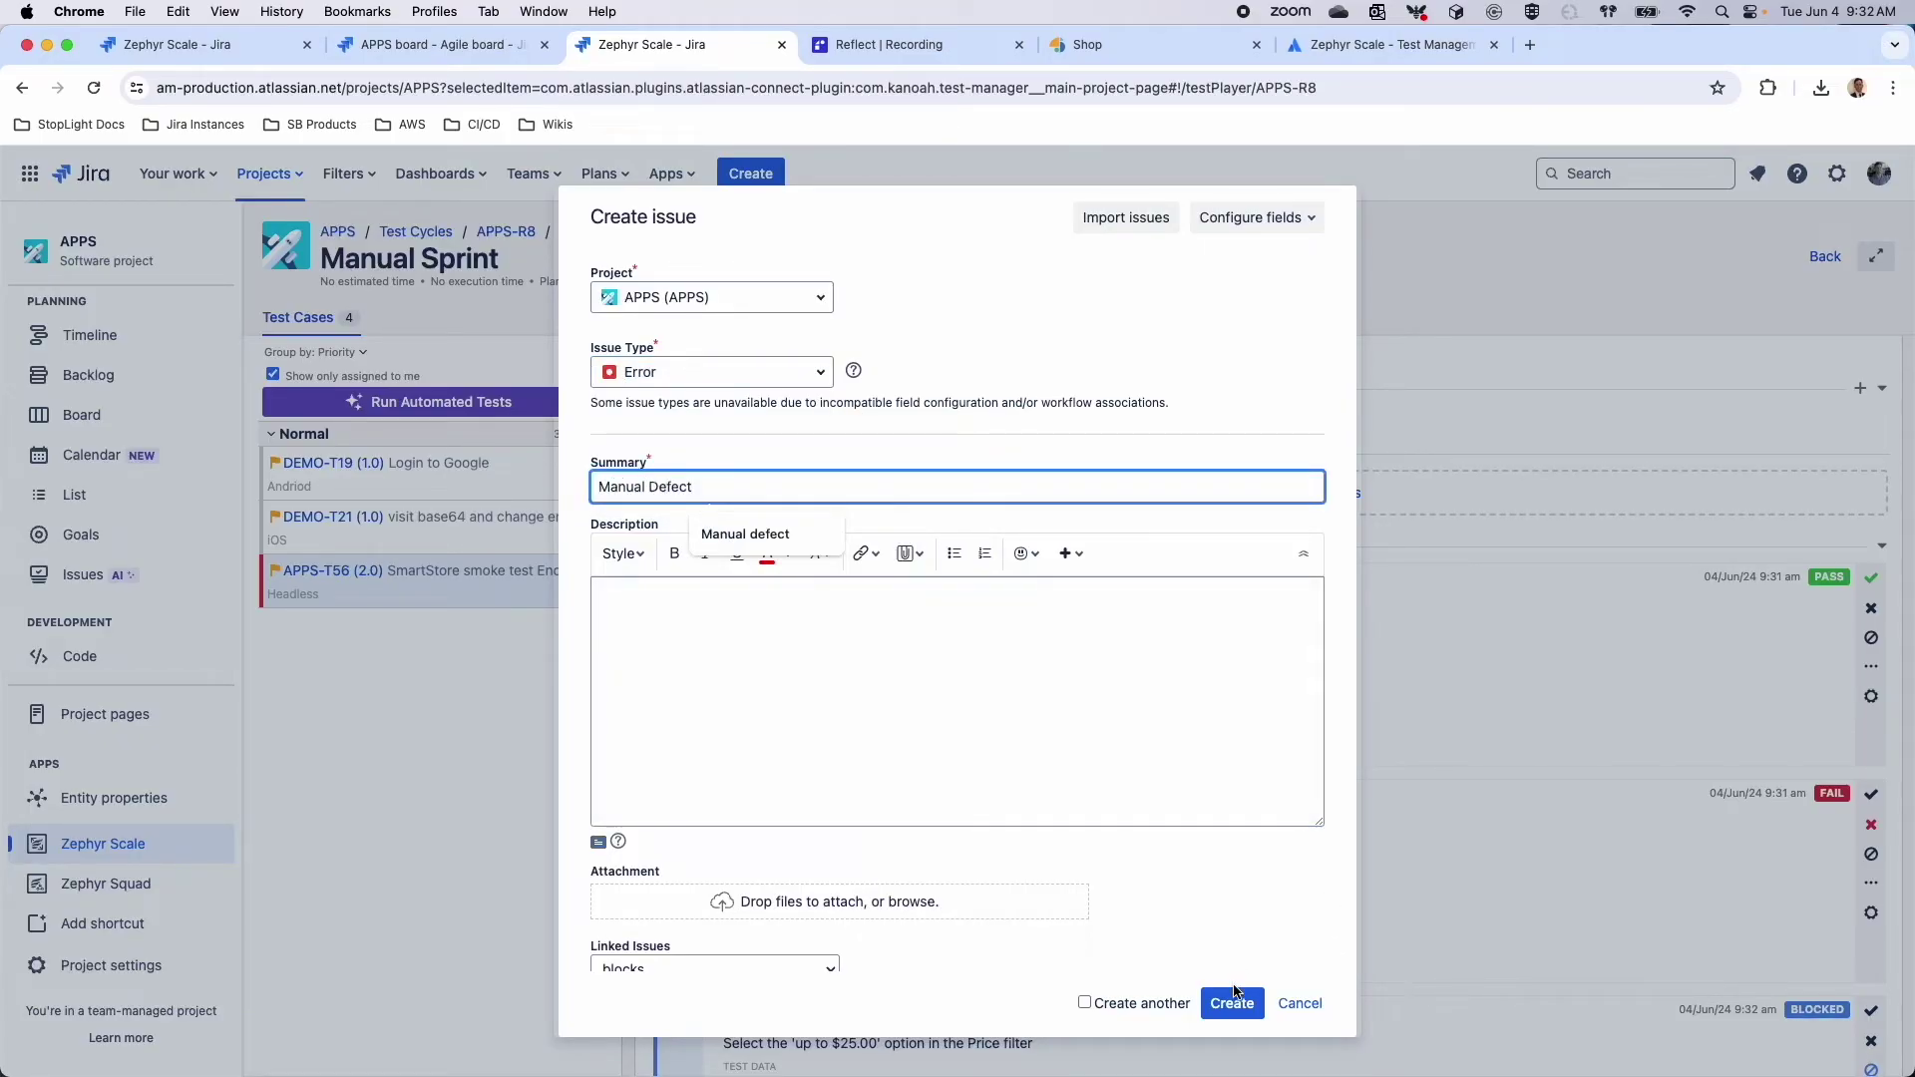
left_click(1233, 1003)
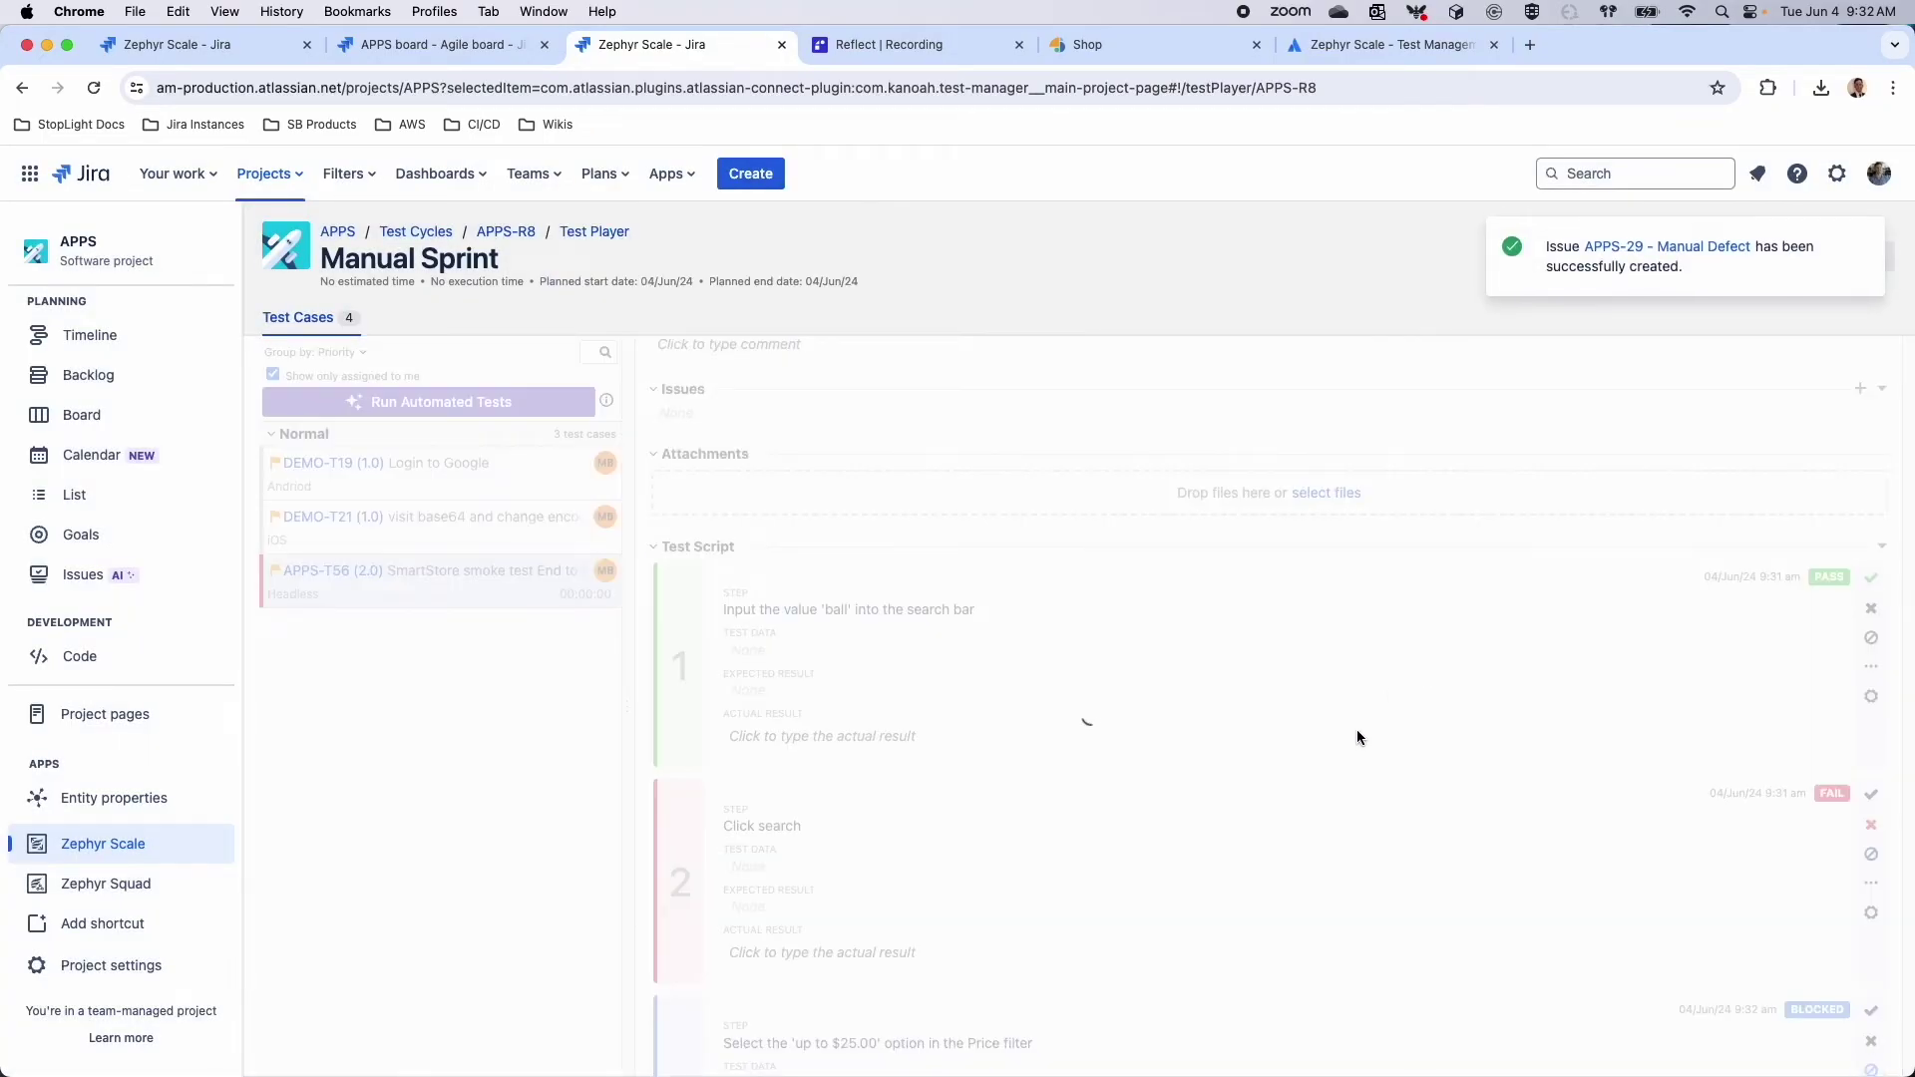
scroll(1345, 757, "down", 3)
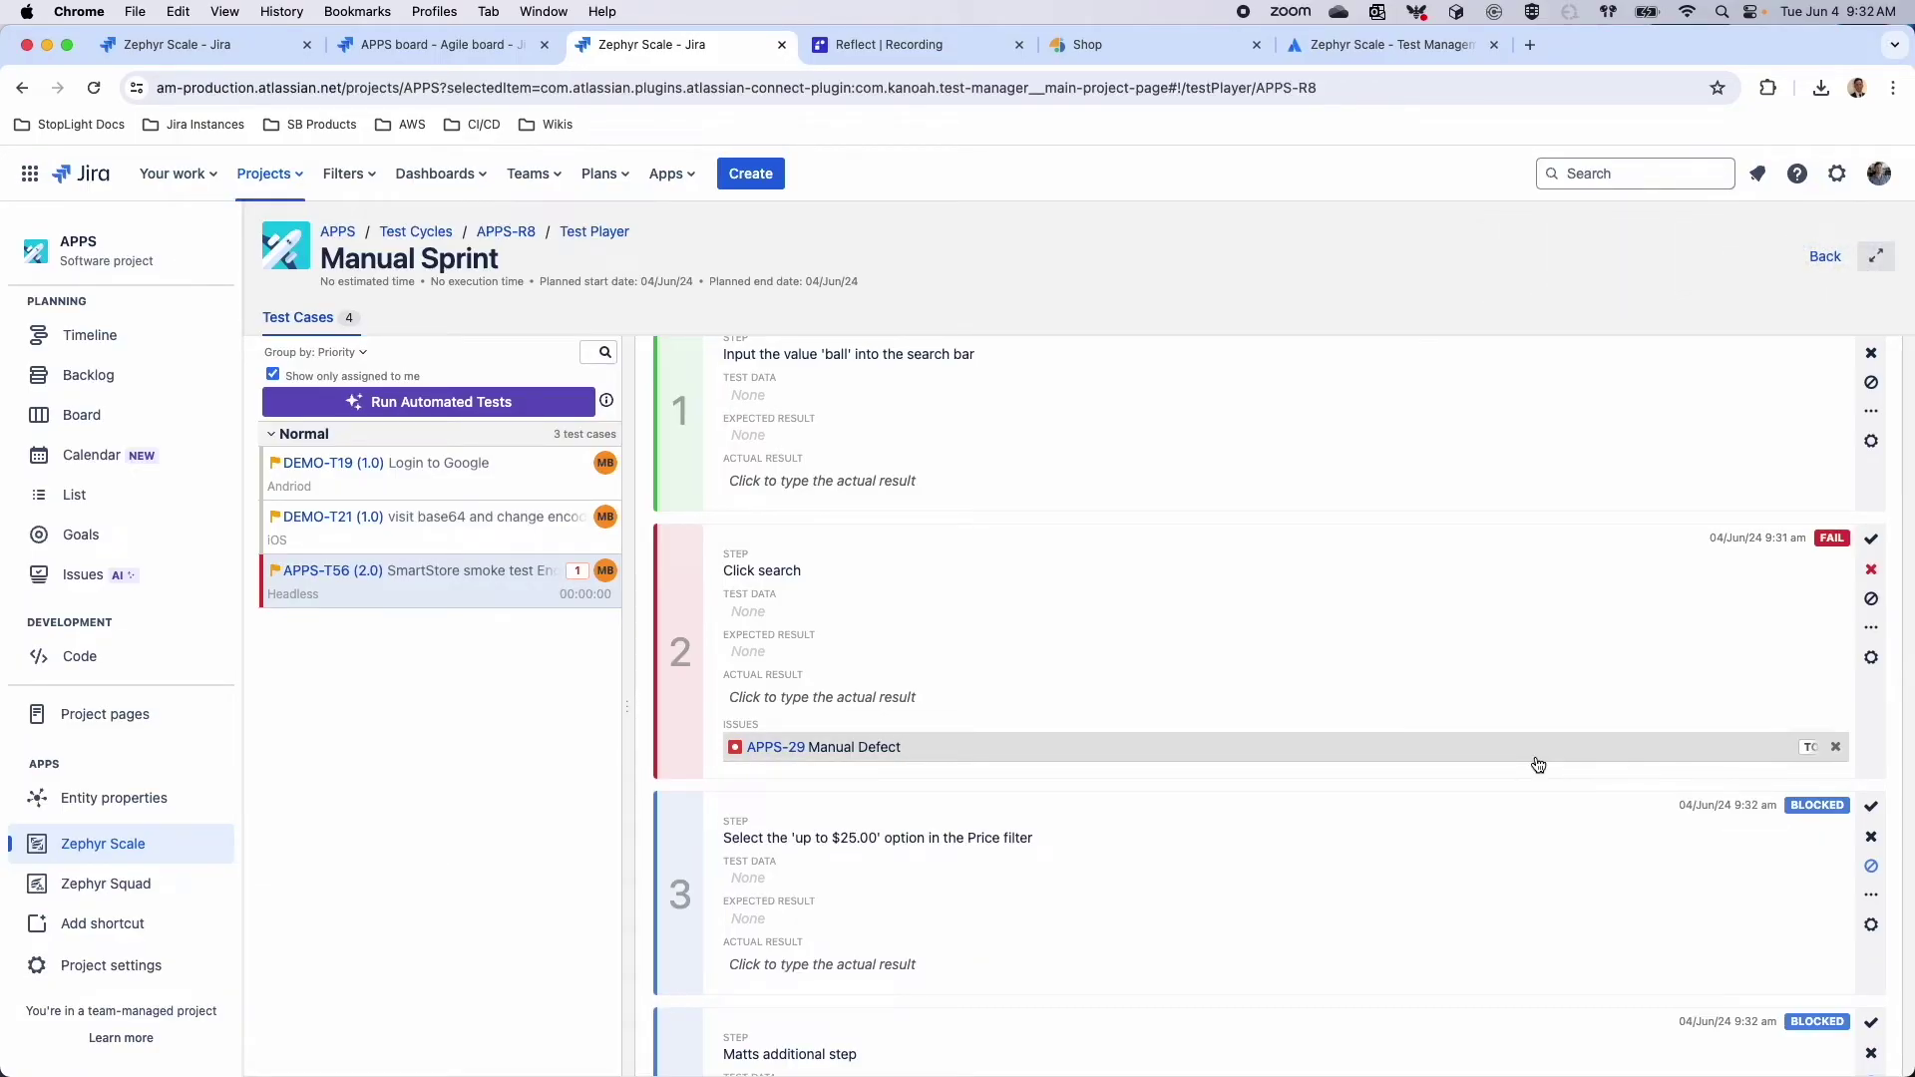
scroll(1538, 765, "up", 2)
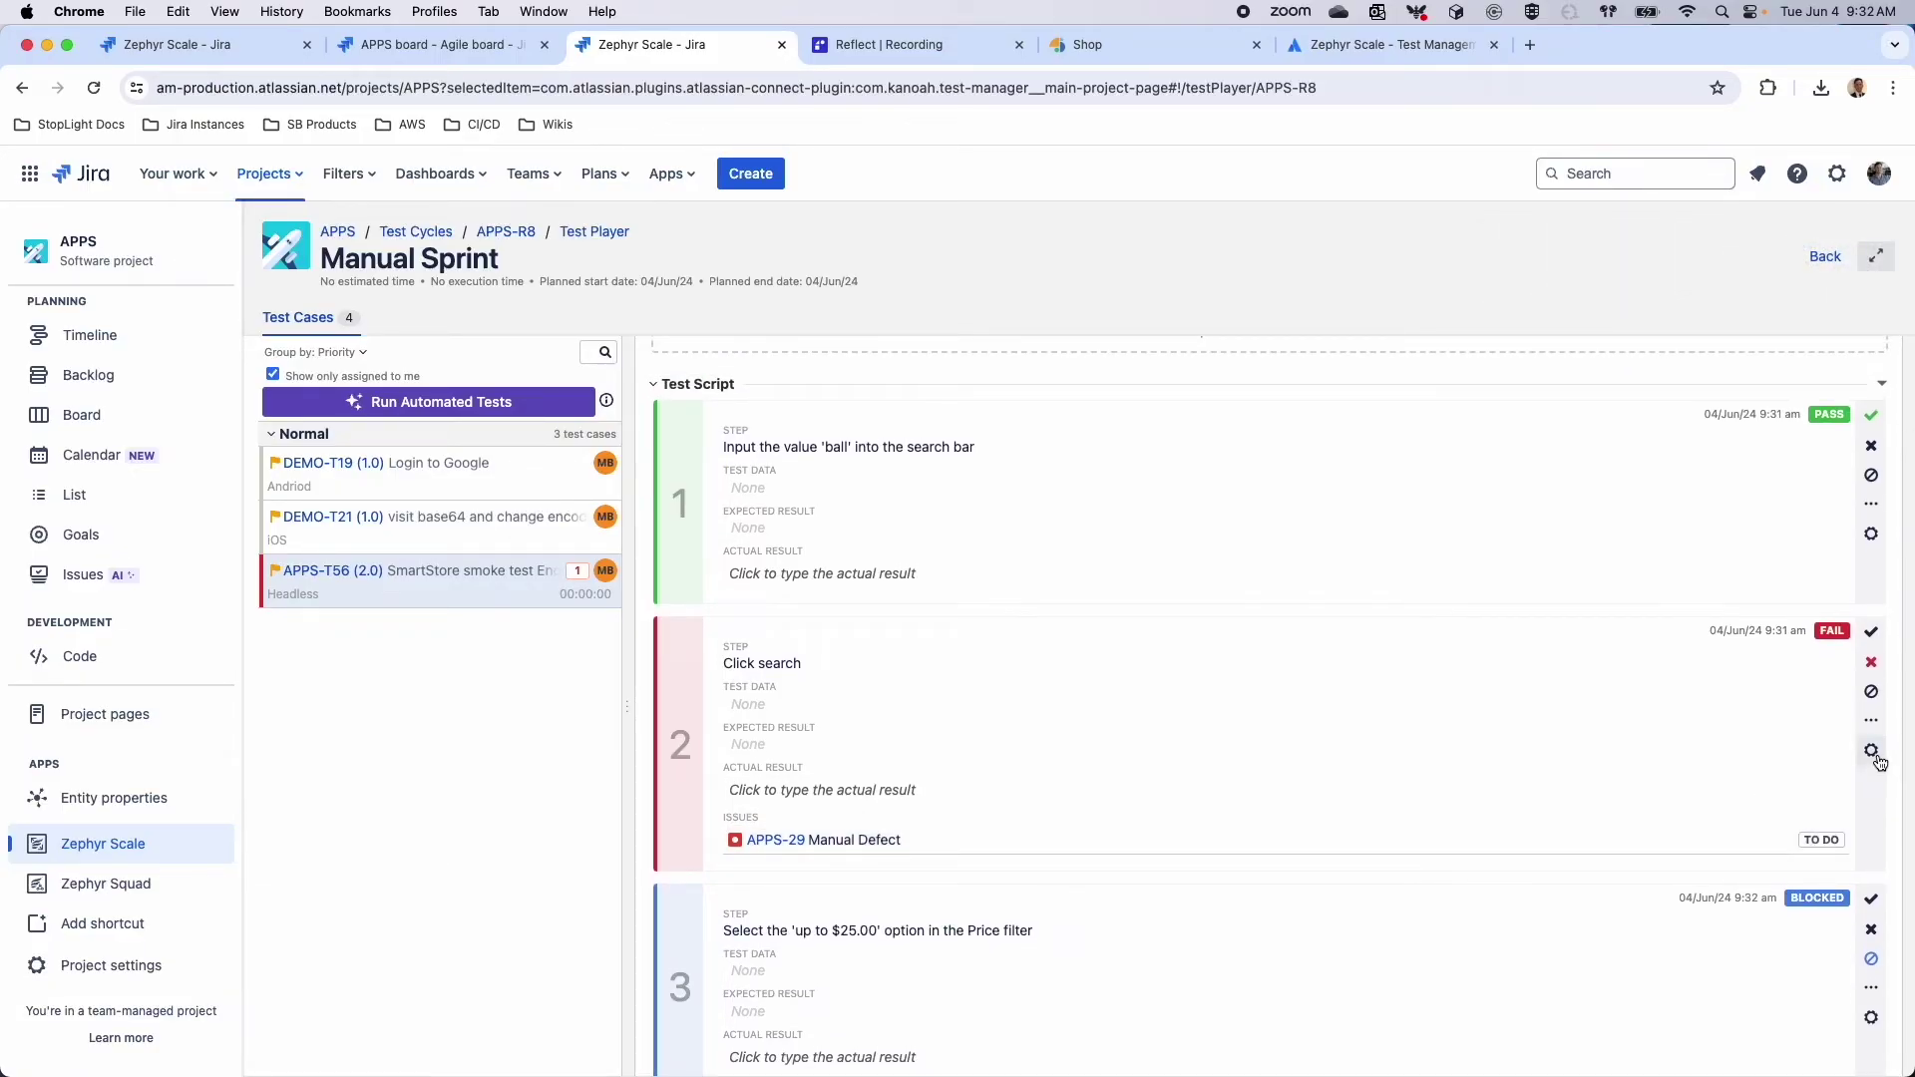
Bring up the Click search step's issue options again, then scroll back to the top
left_click(1873, 756)
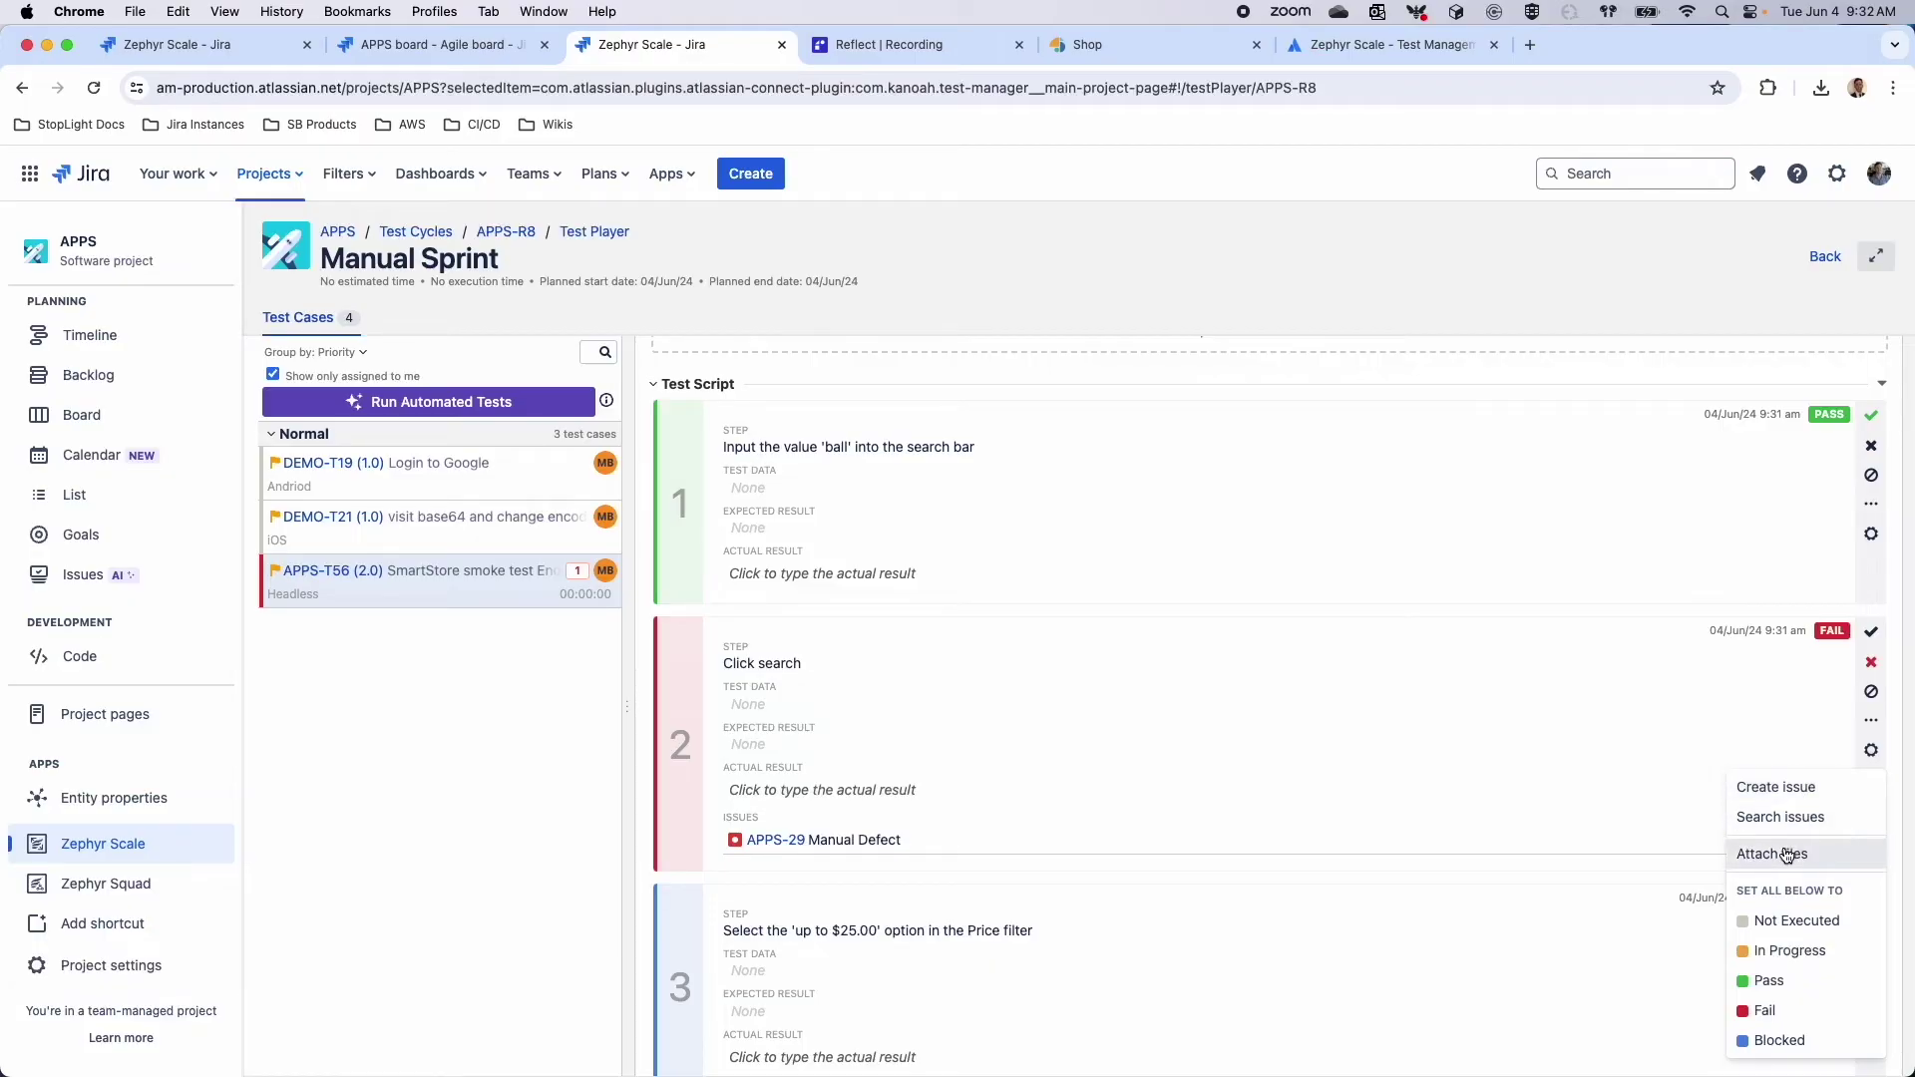
scroll(1510, 766, "up", 5)
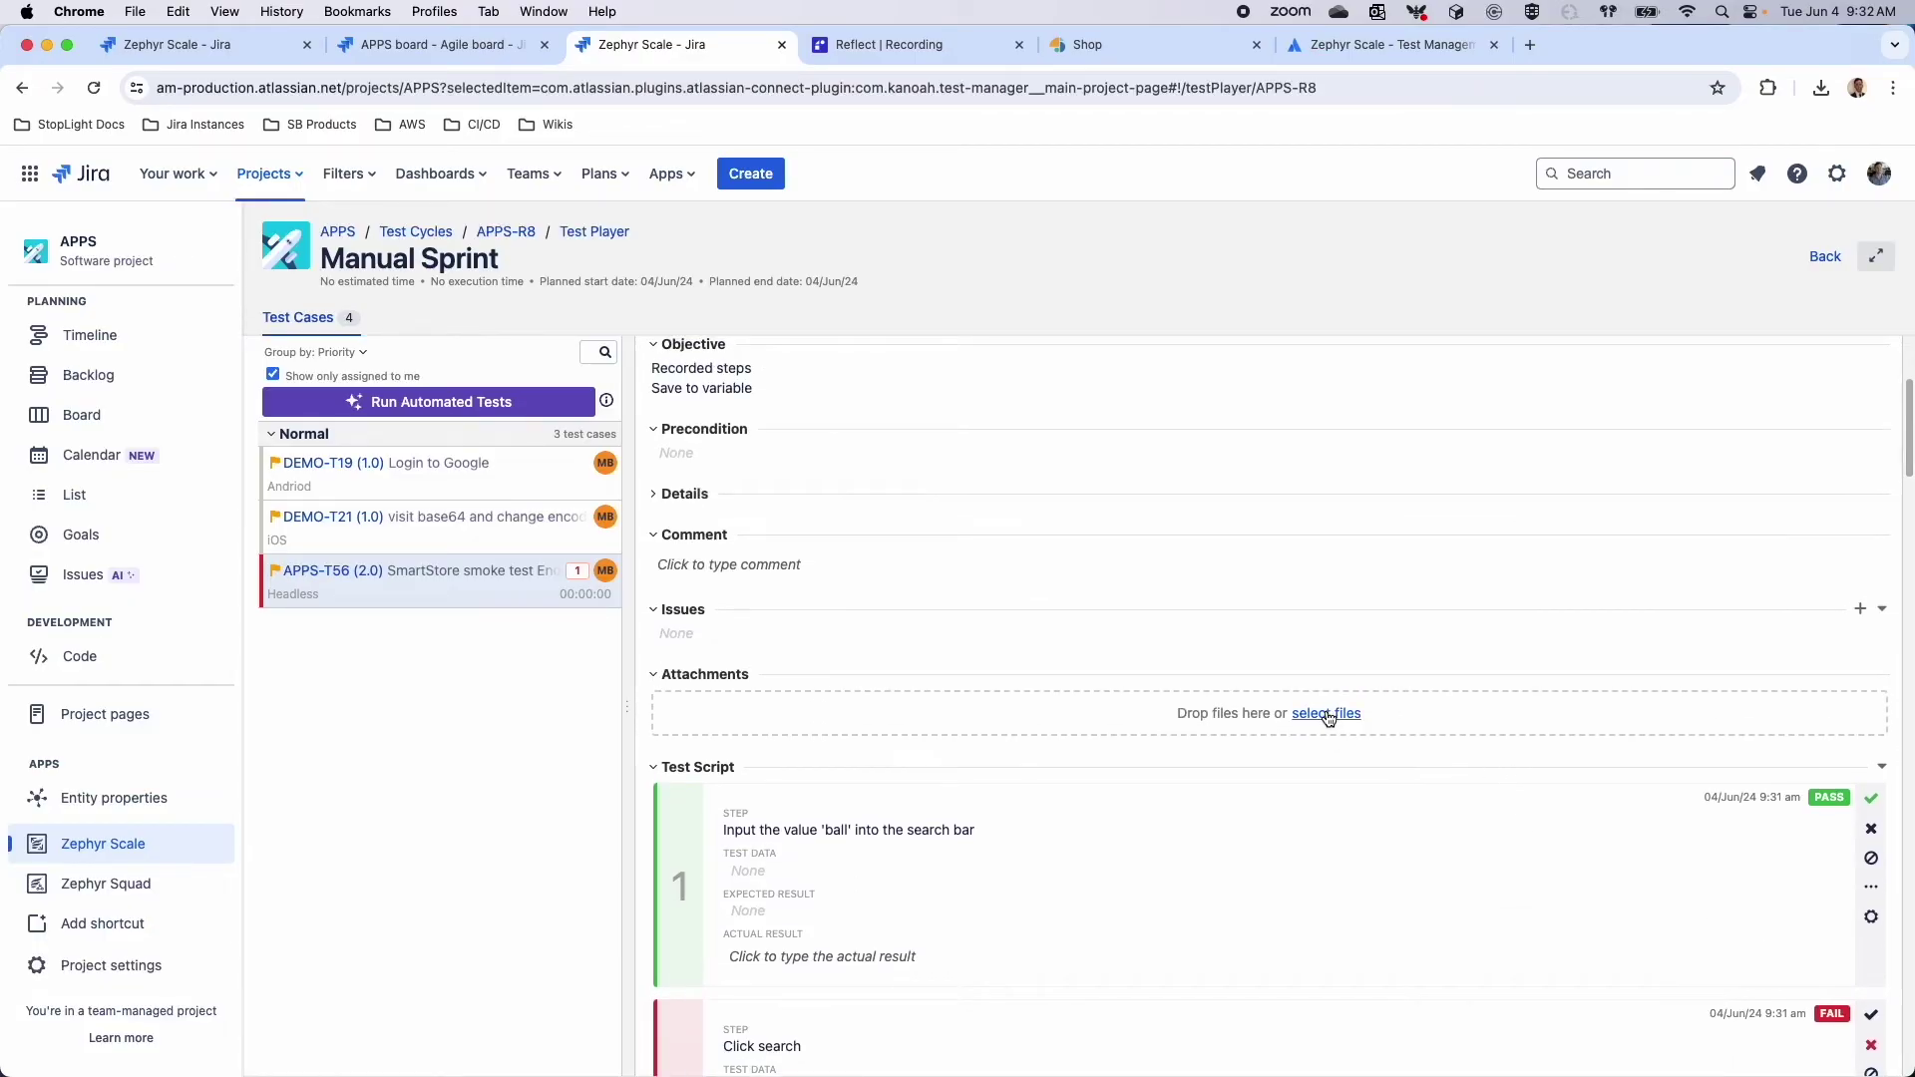
scroll(875, 478, "up", 3)
scroll(875, 481, "up", 1)
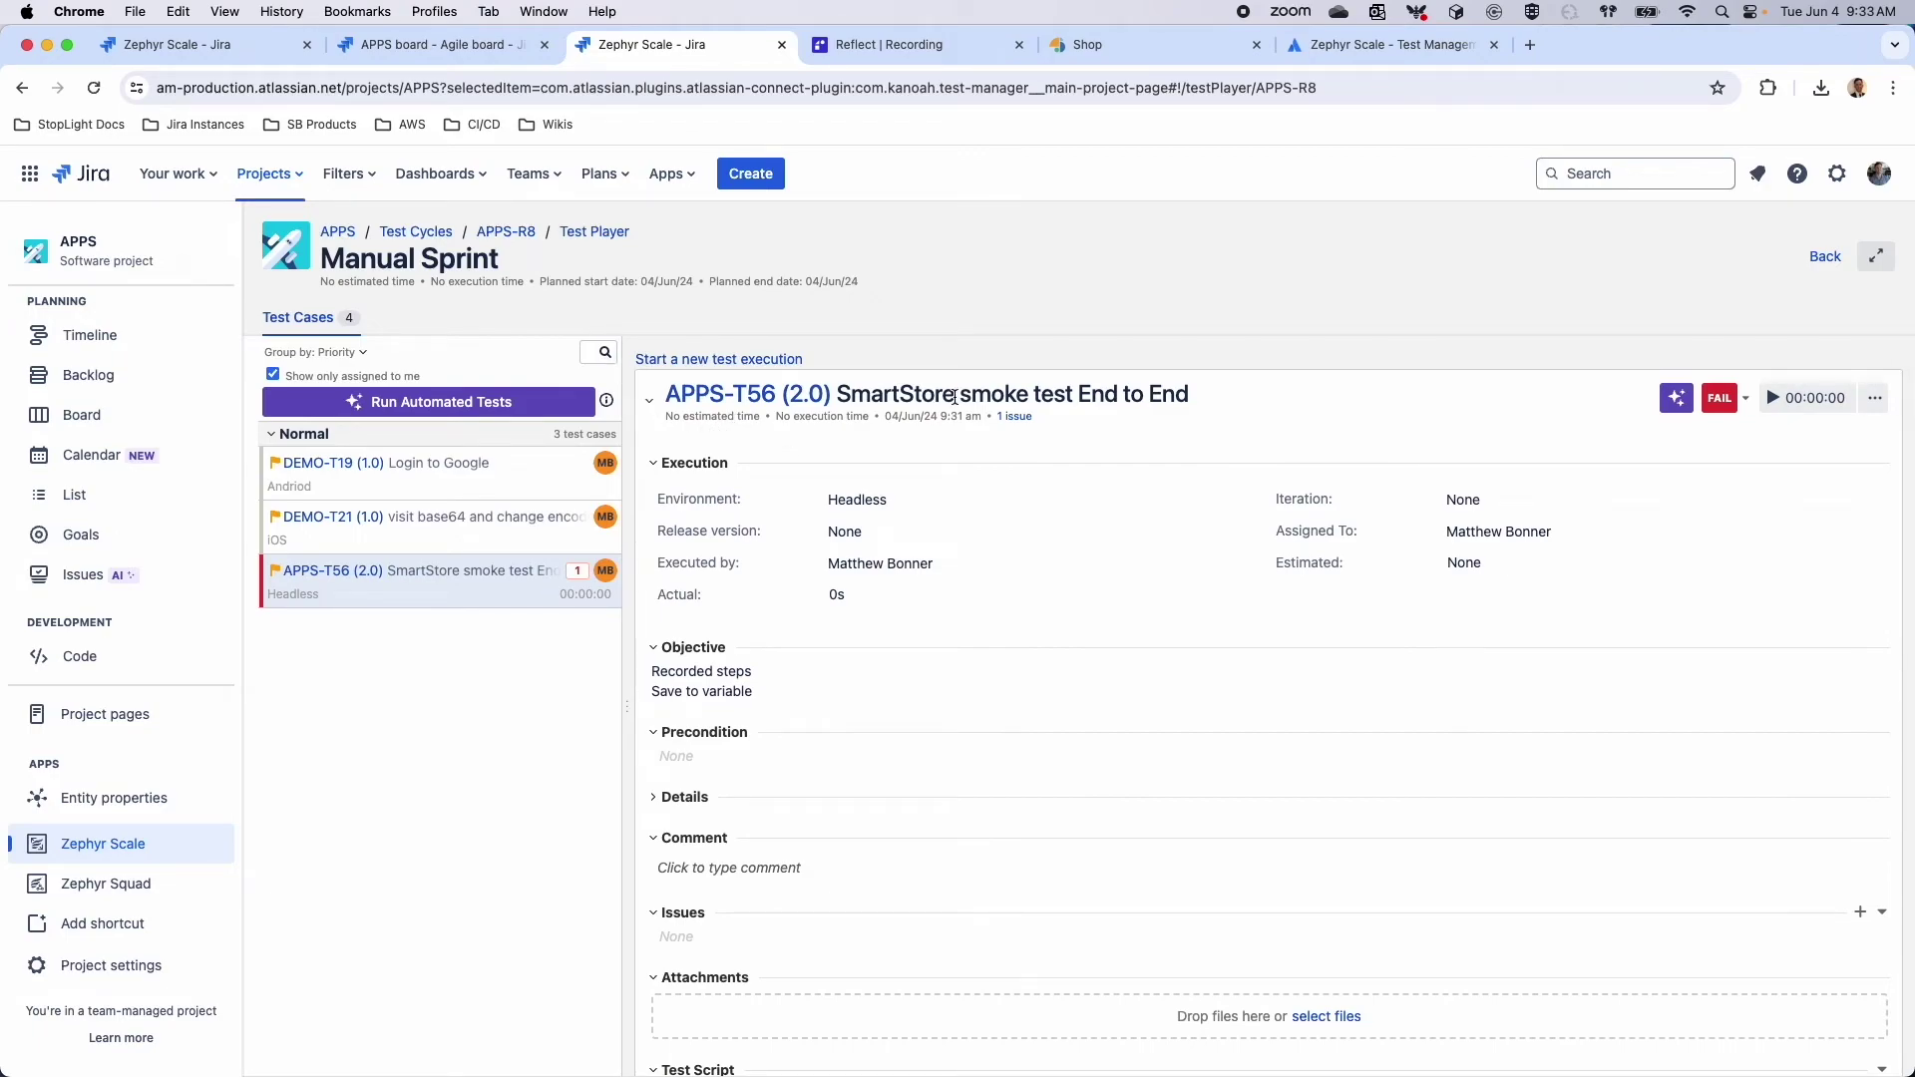
Start a new test plan from the Test Plans list named 'Smoke Features'
left_click(417, 234)
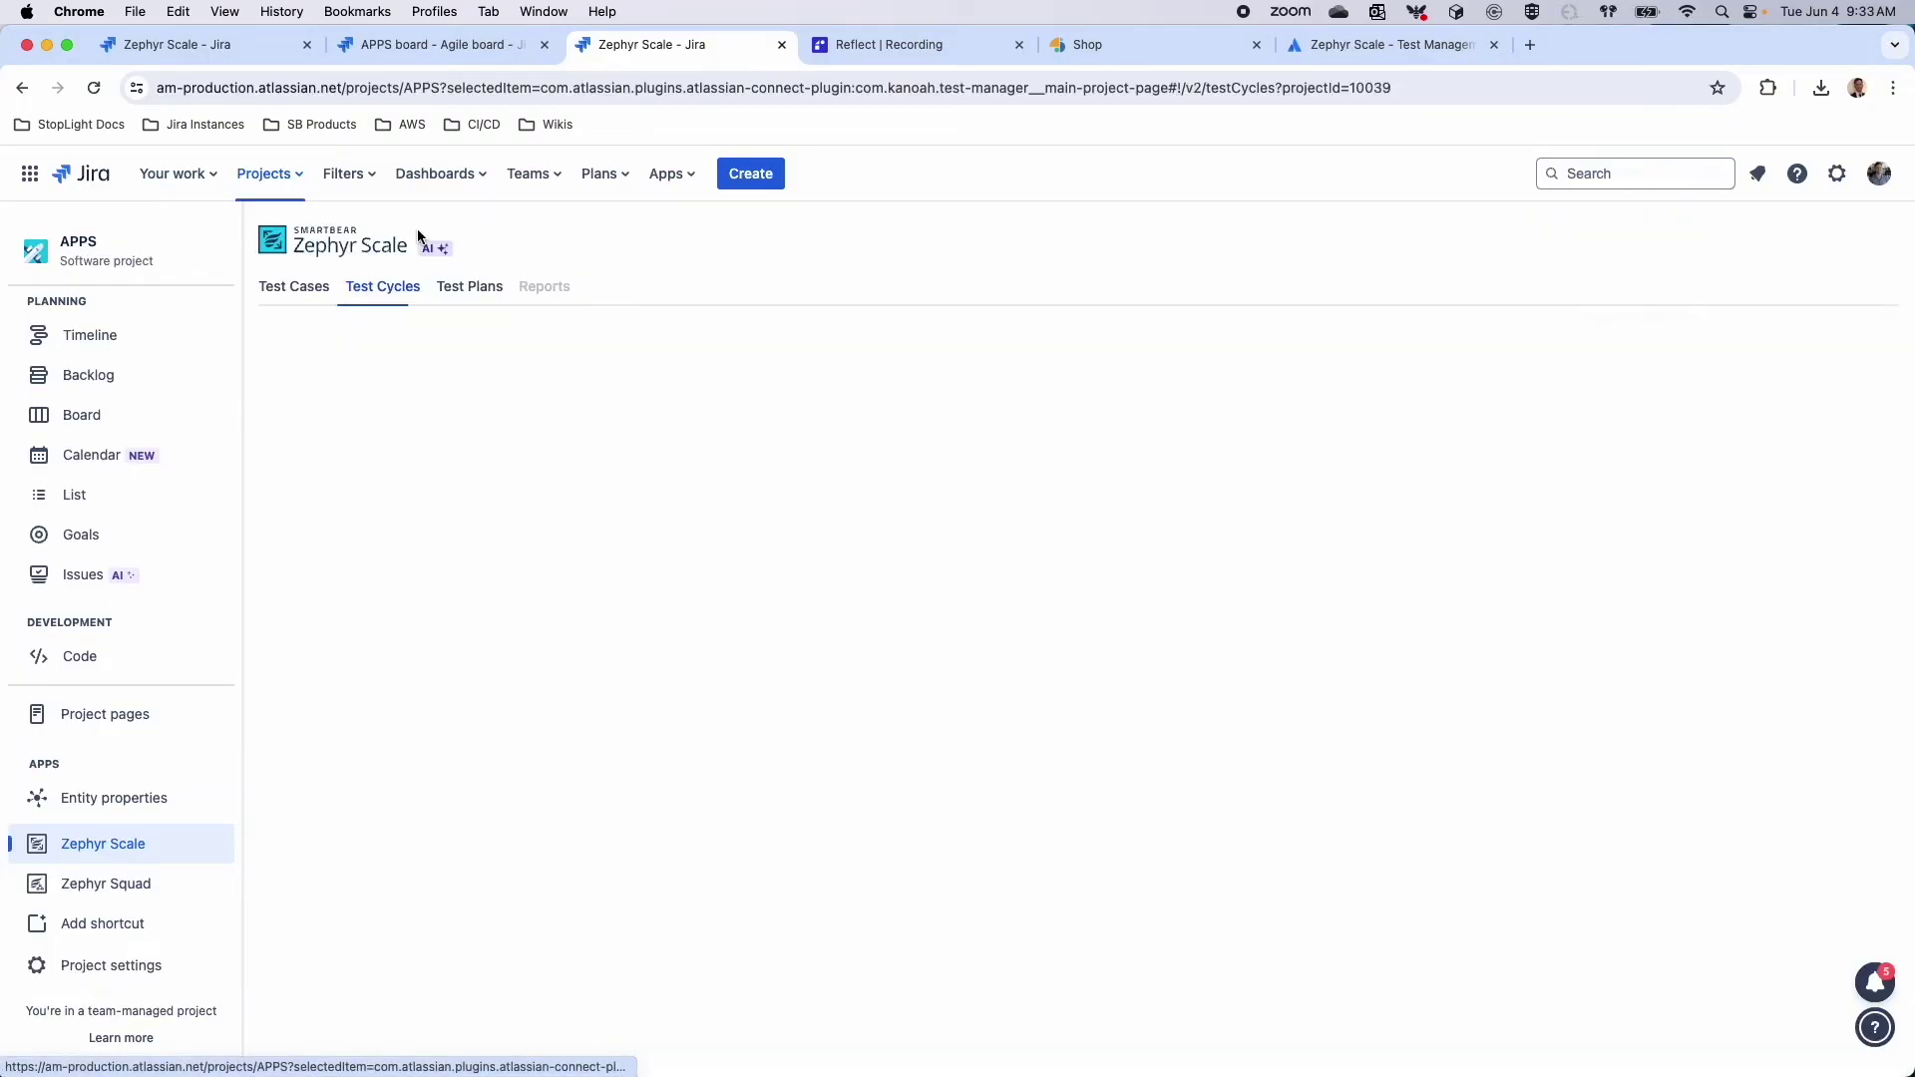
left_click(471, 287)
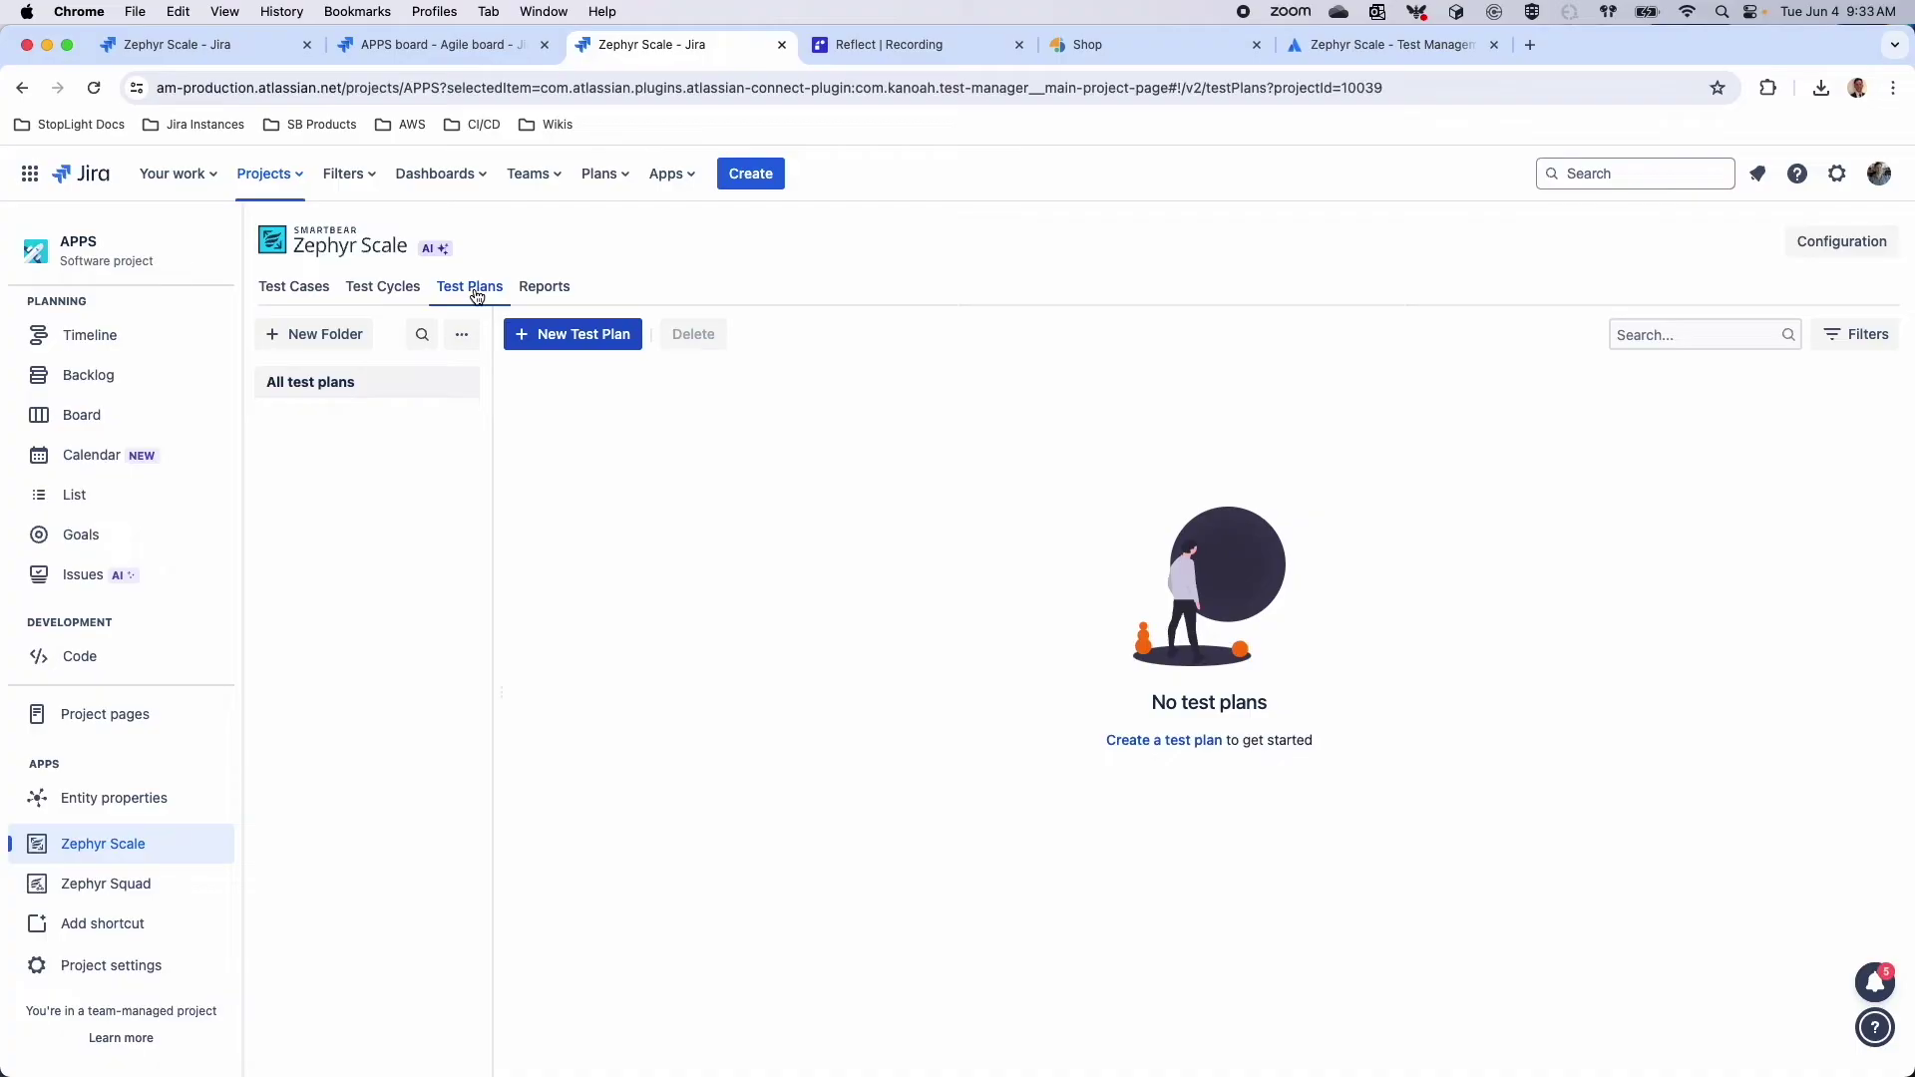
left_click(611, 347)
left_click(764, 392)
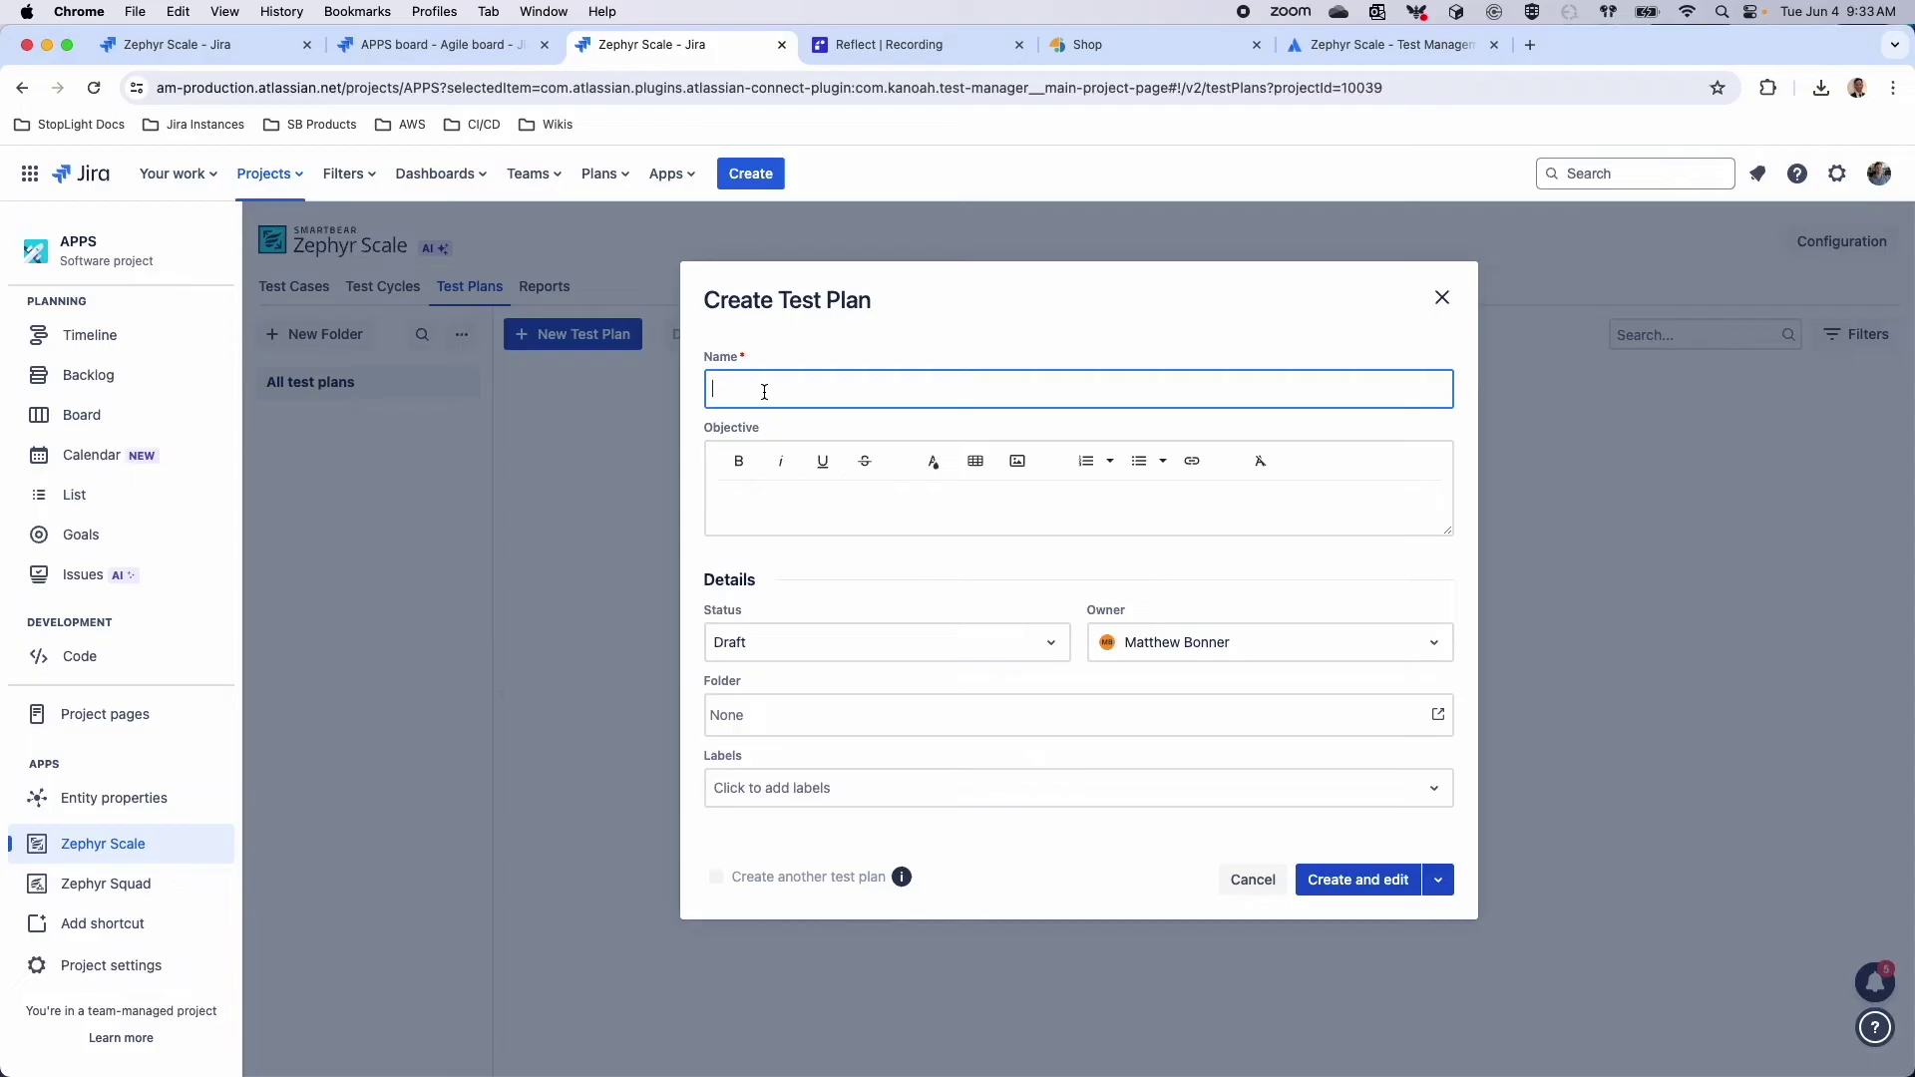
type("Smoke Features")
Create the plan and link APPS cycles Automated Build, Publish Results from Reflect and Test Wifi
left_click(1389, 888)
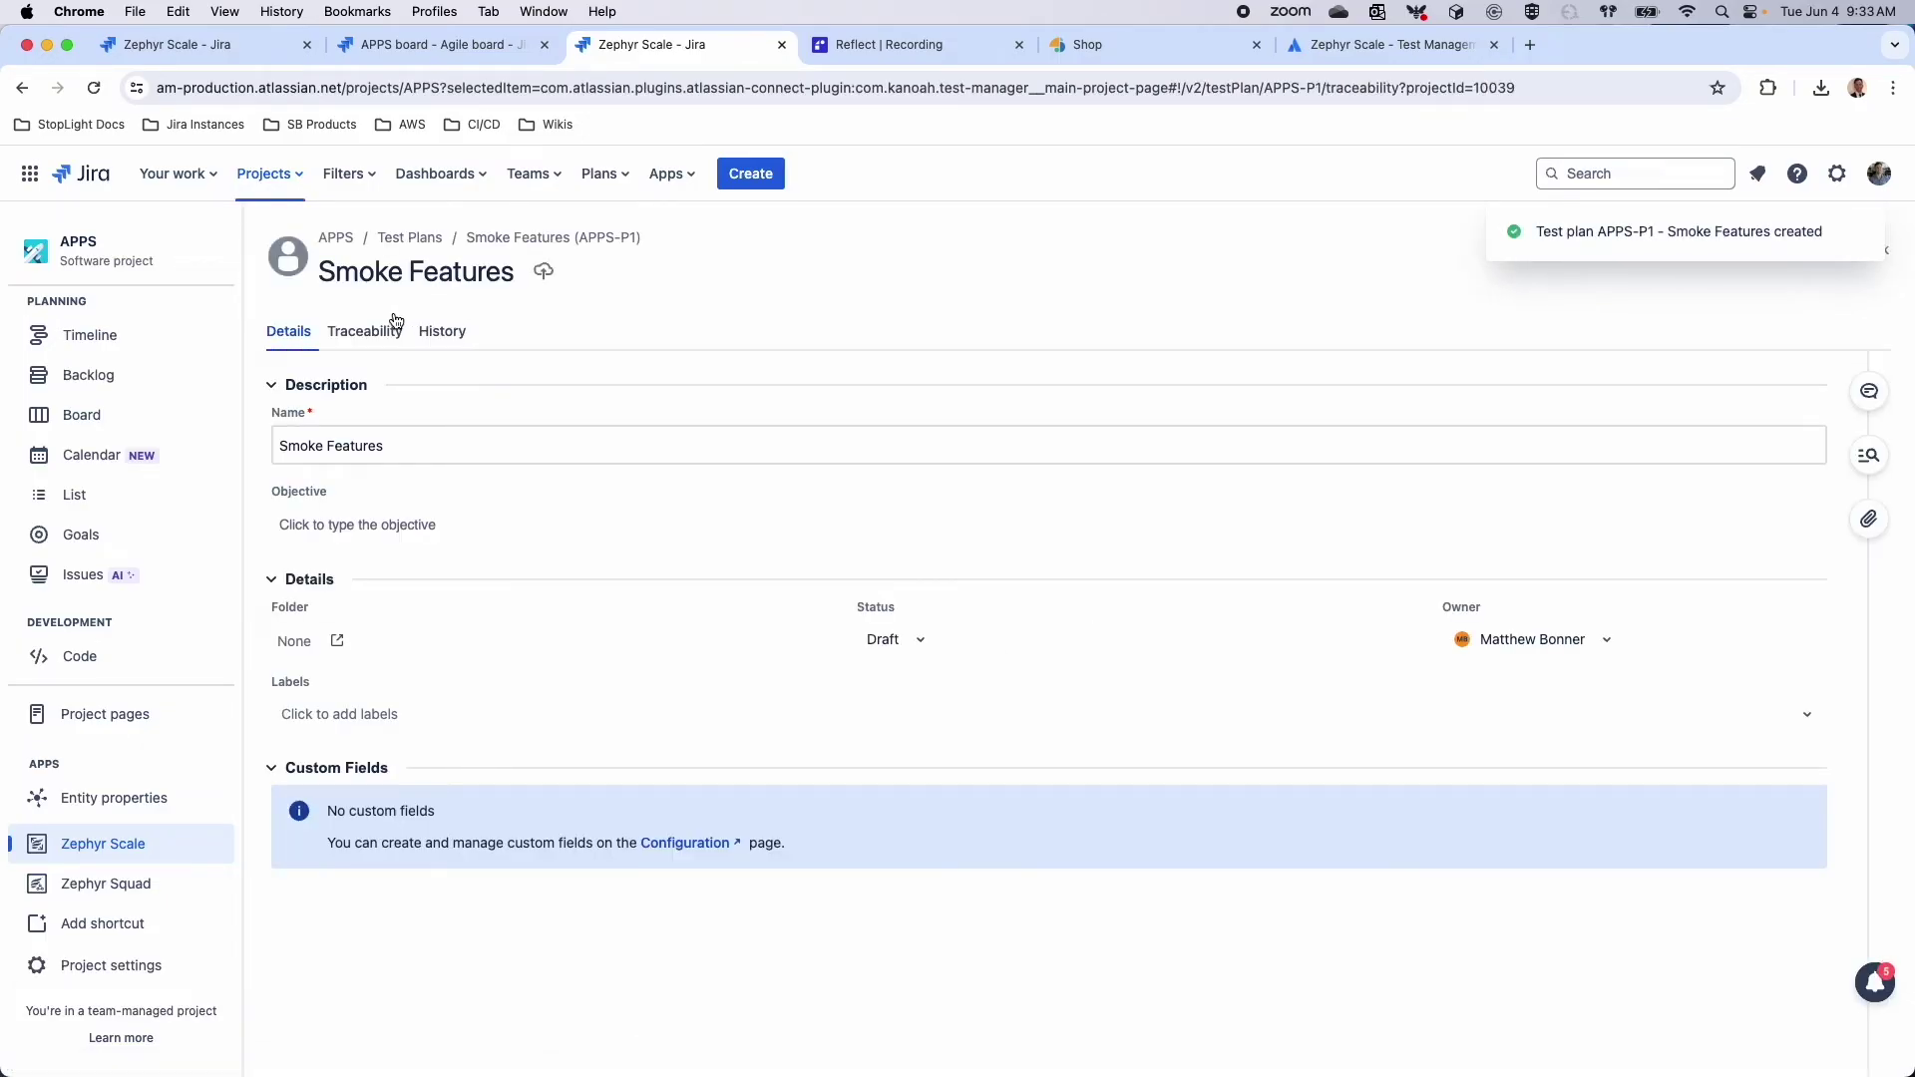
left_click(363, 342)
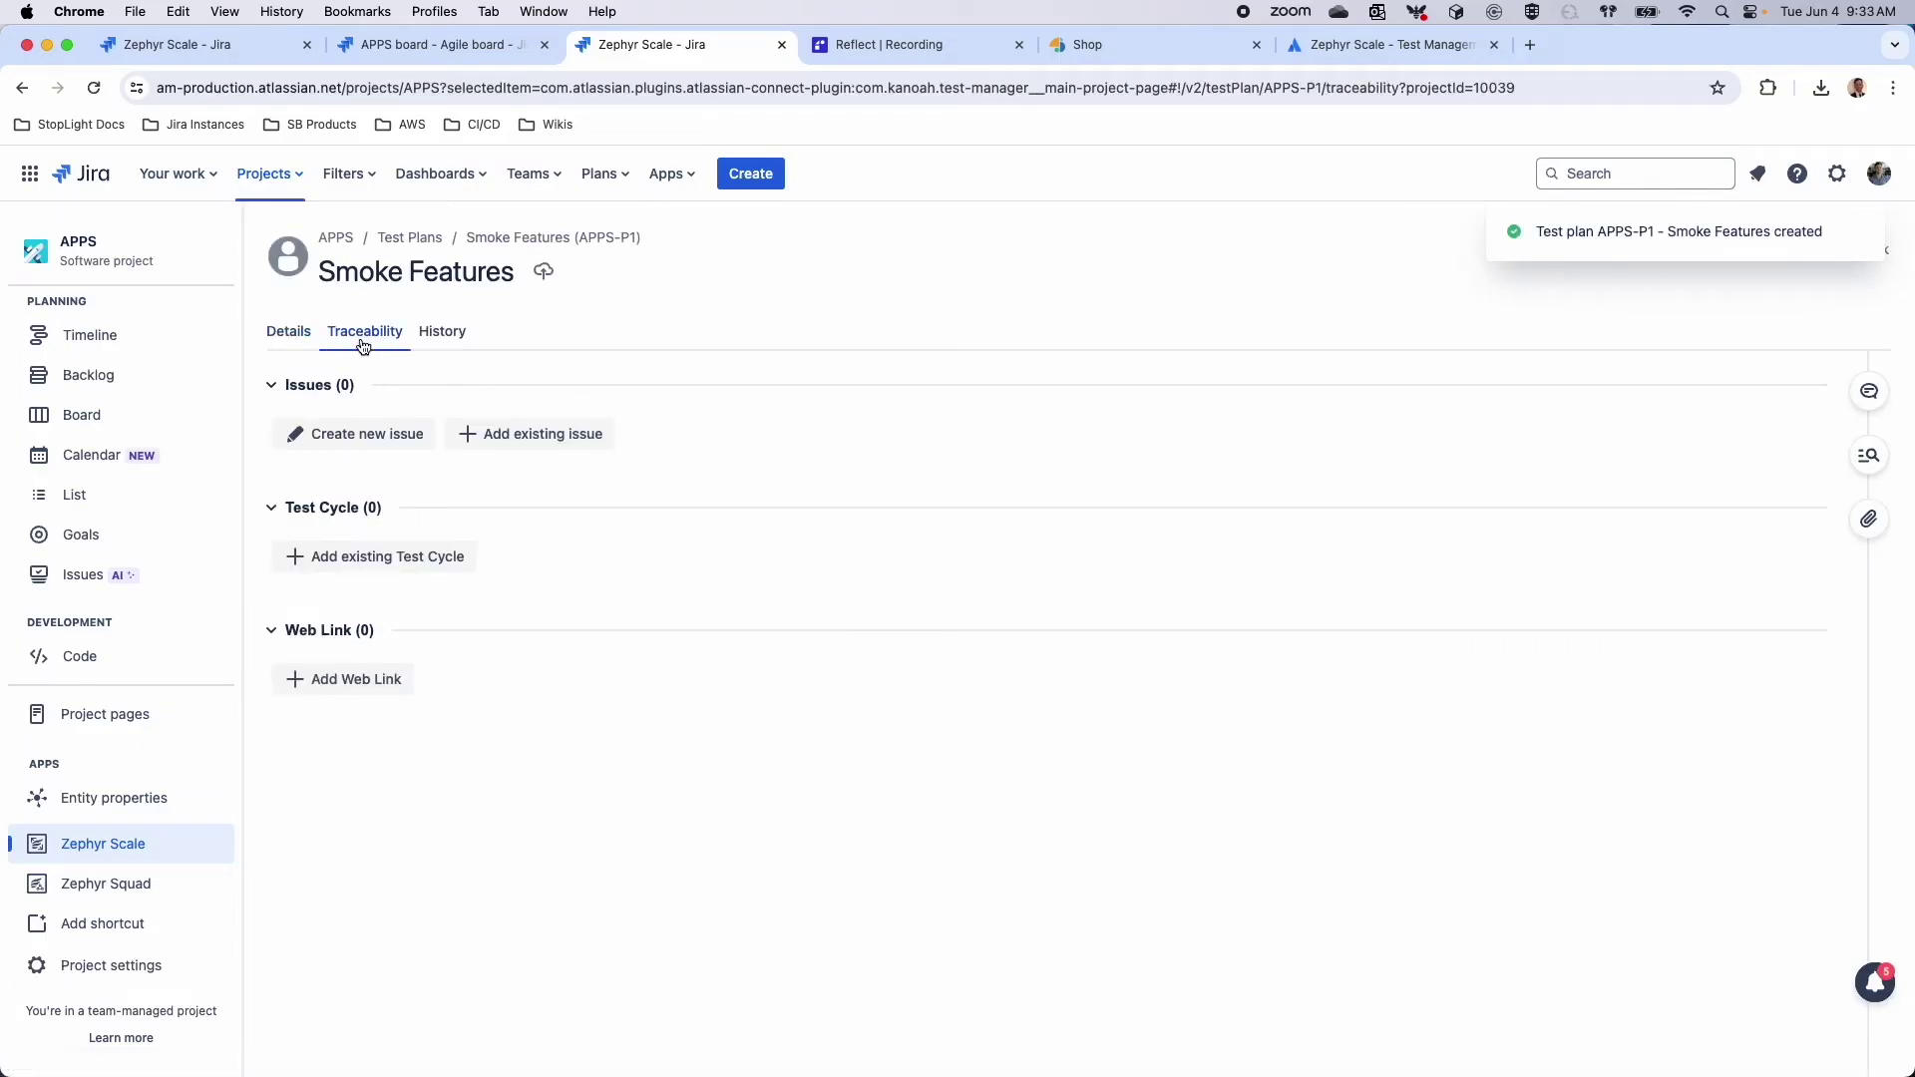
left_click(352, 564)
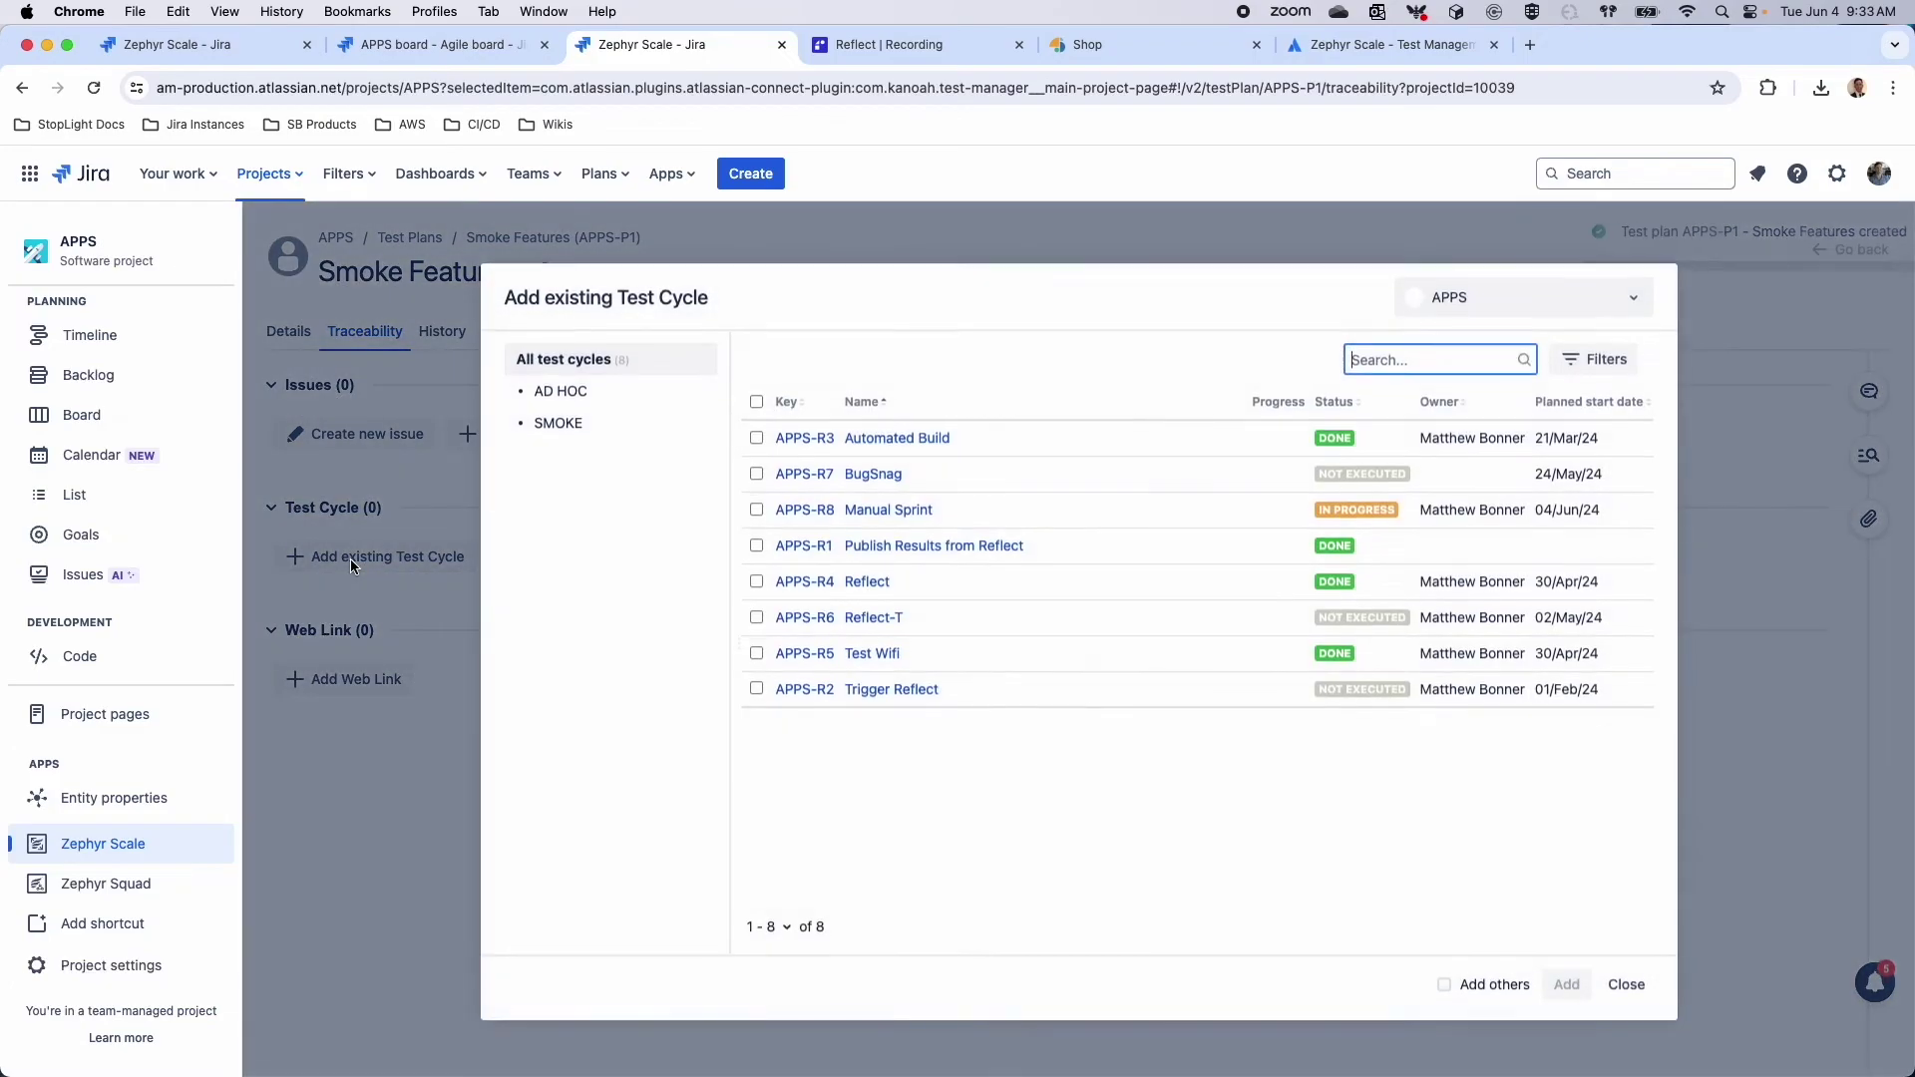
left_click(756, 436)
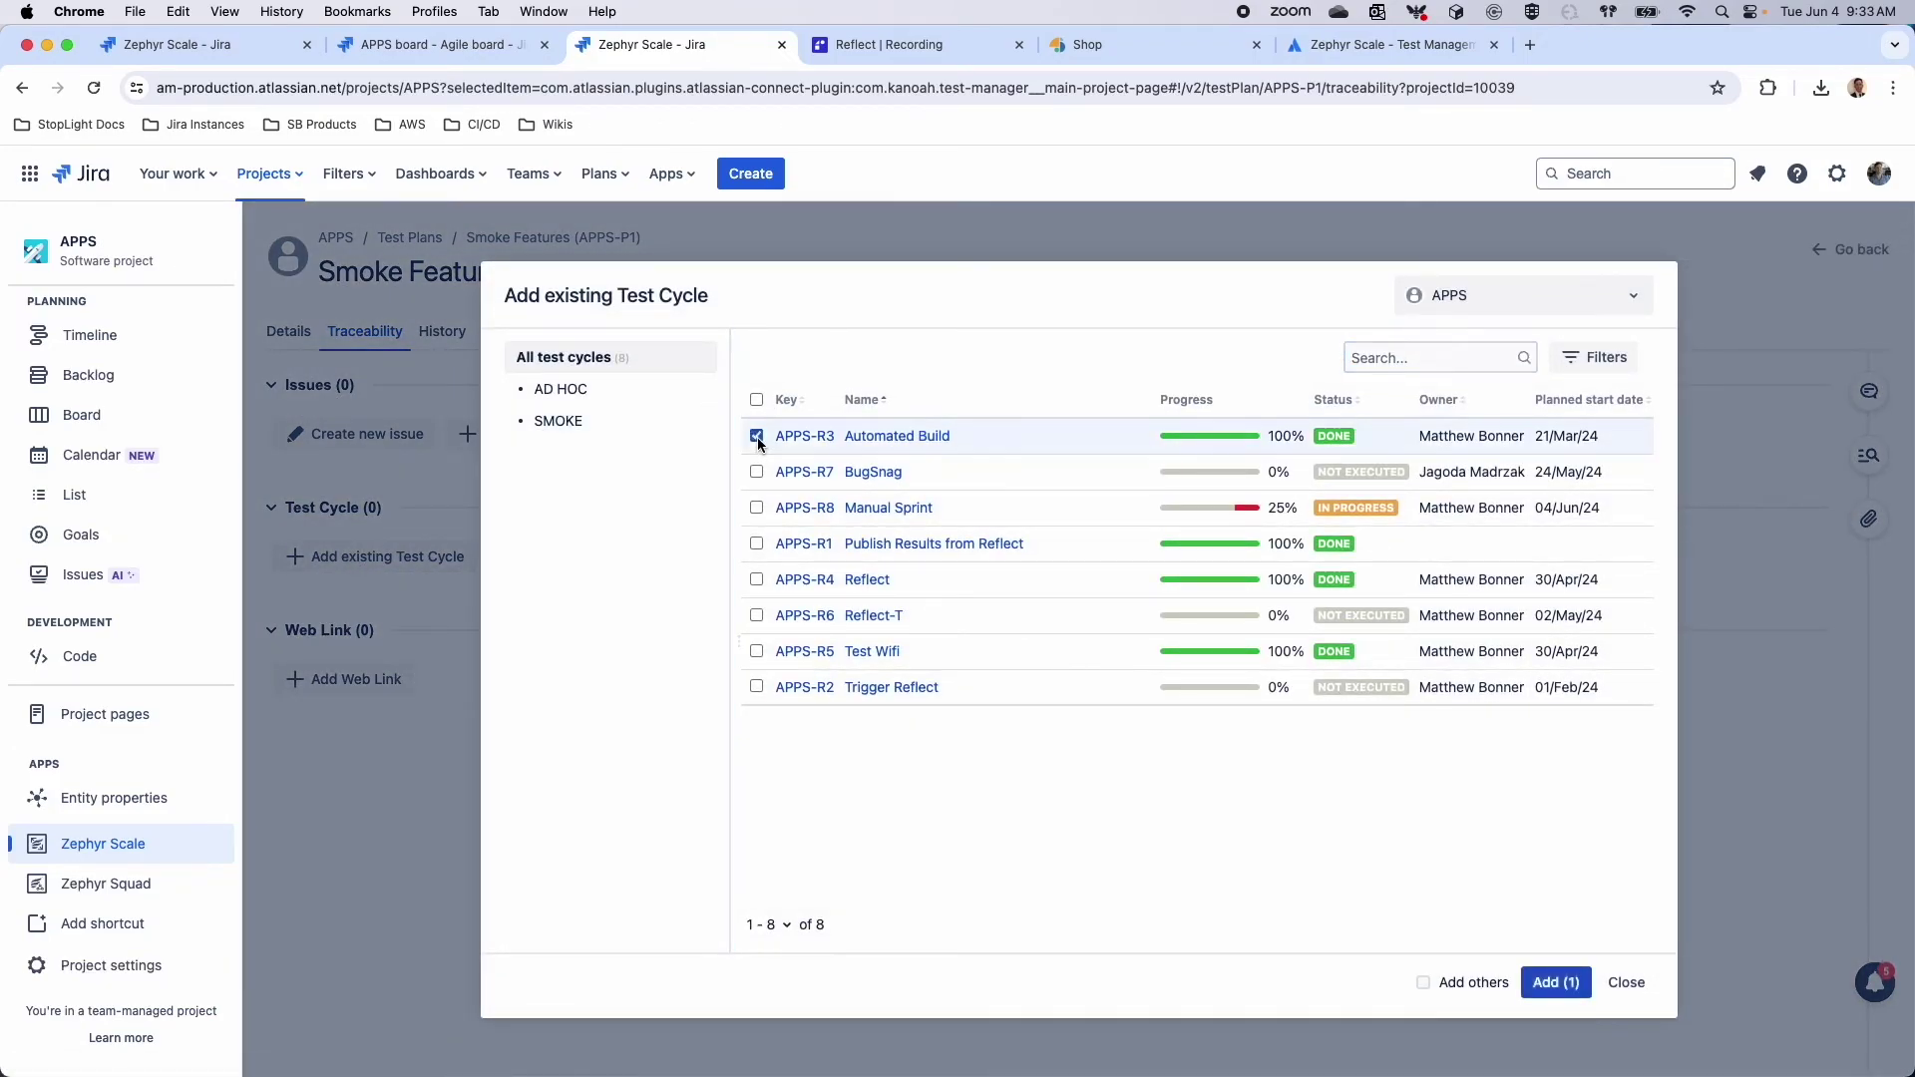
left_click(756, 508)
left_click(756, 615)
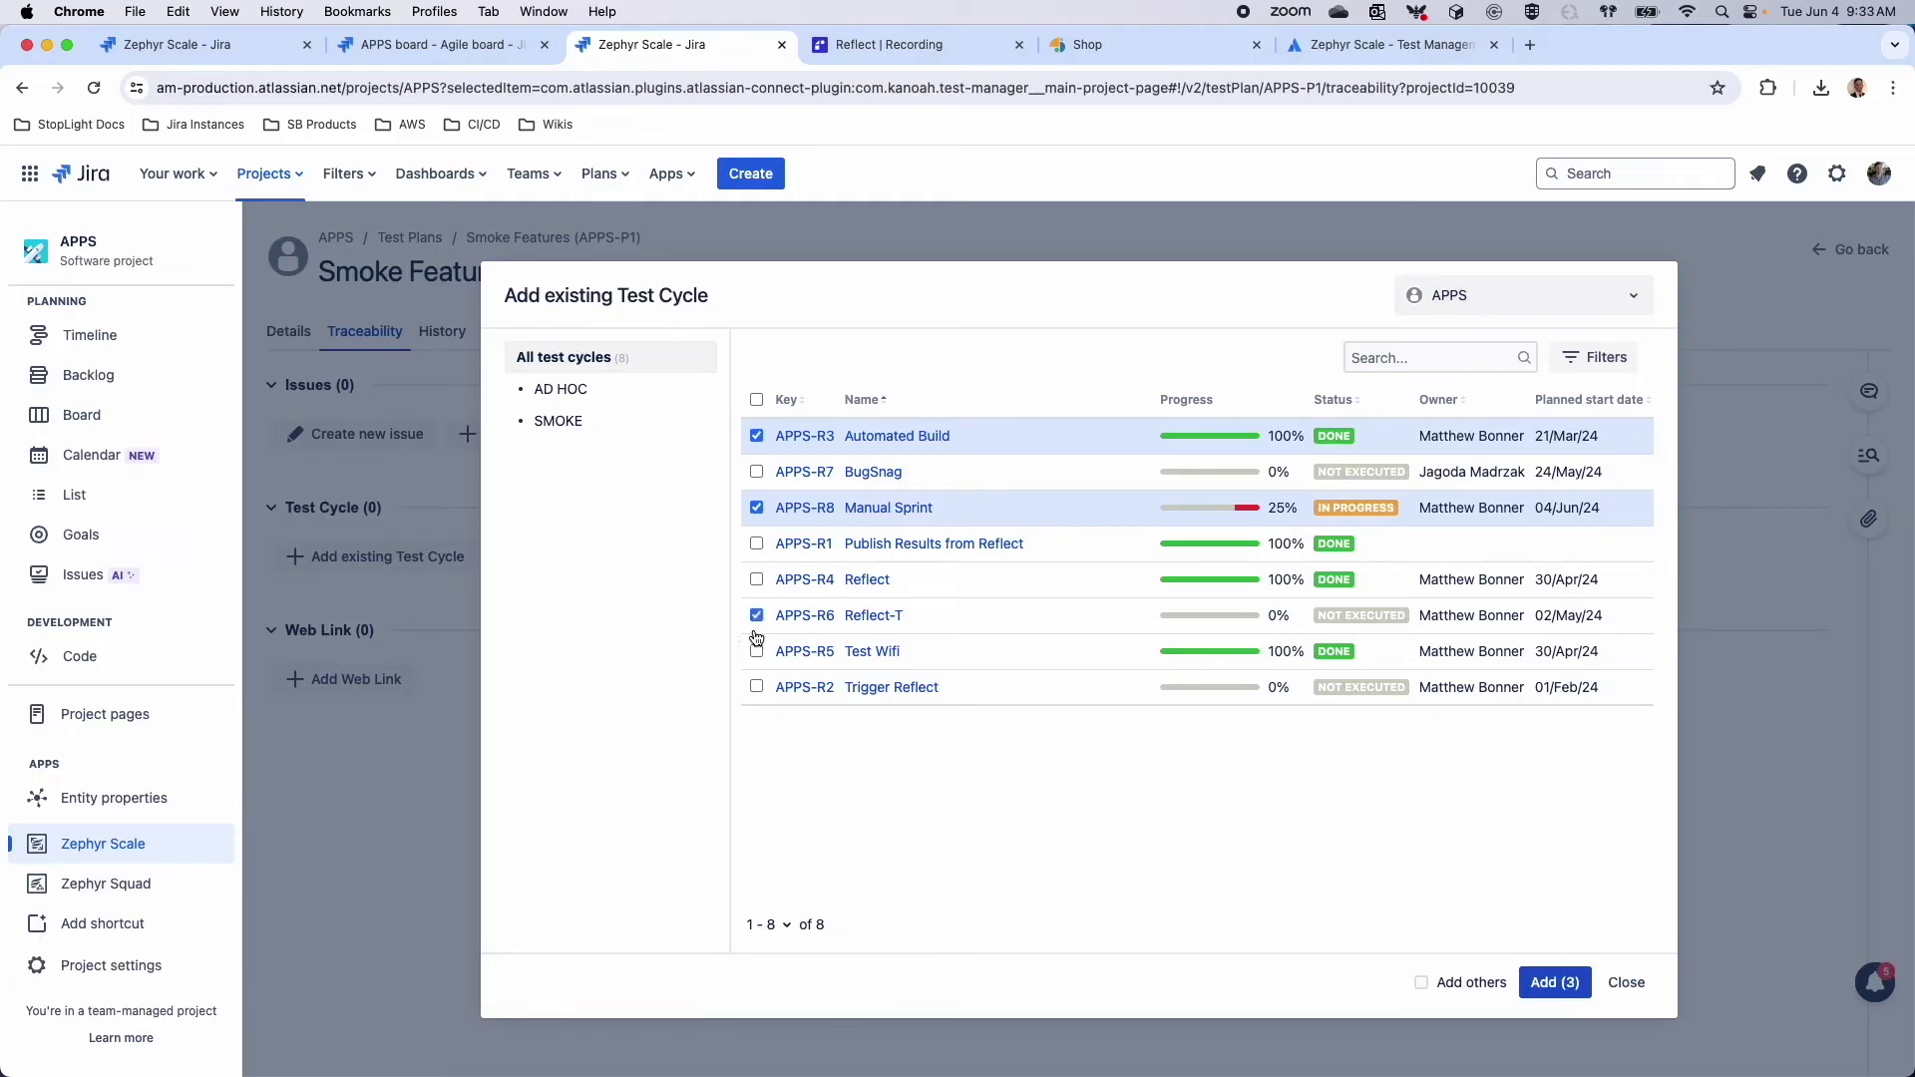
left_click(1608, 984)
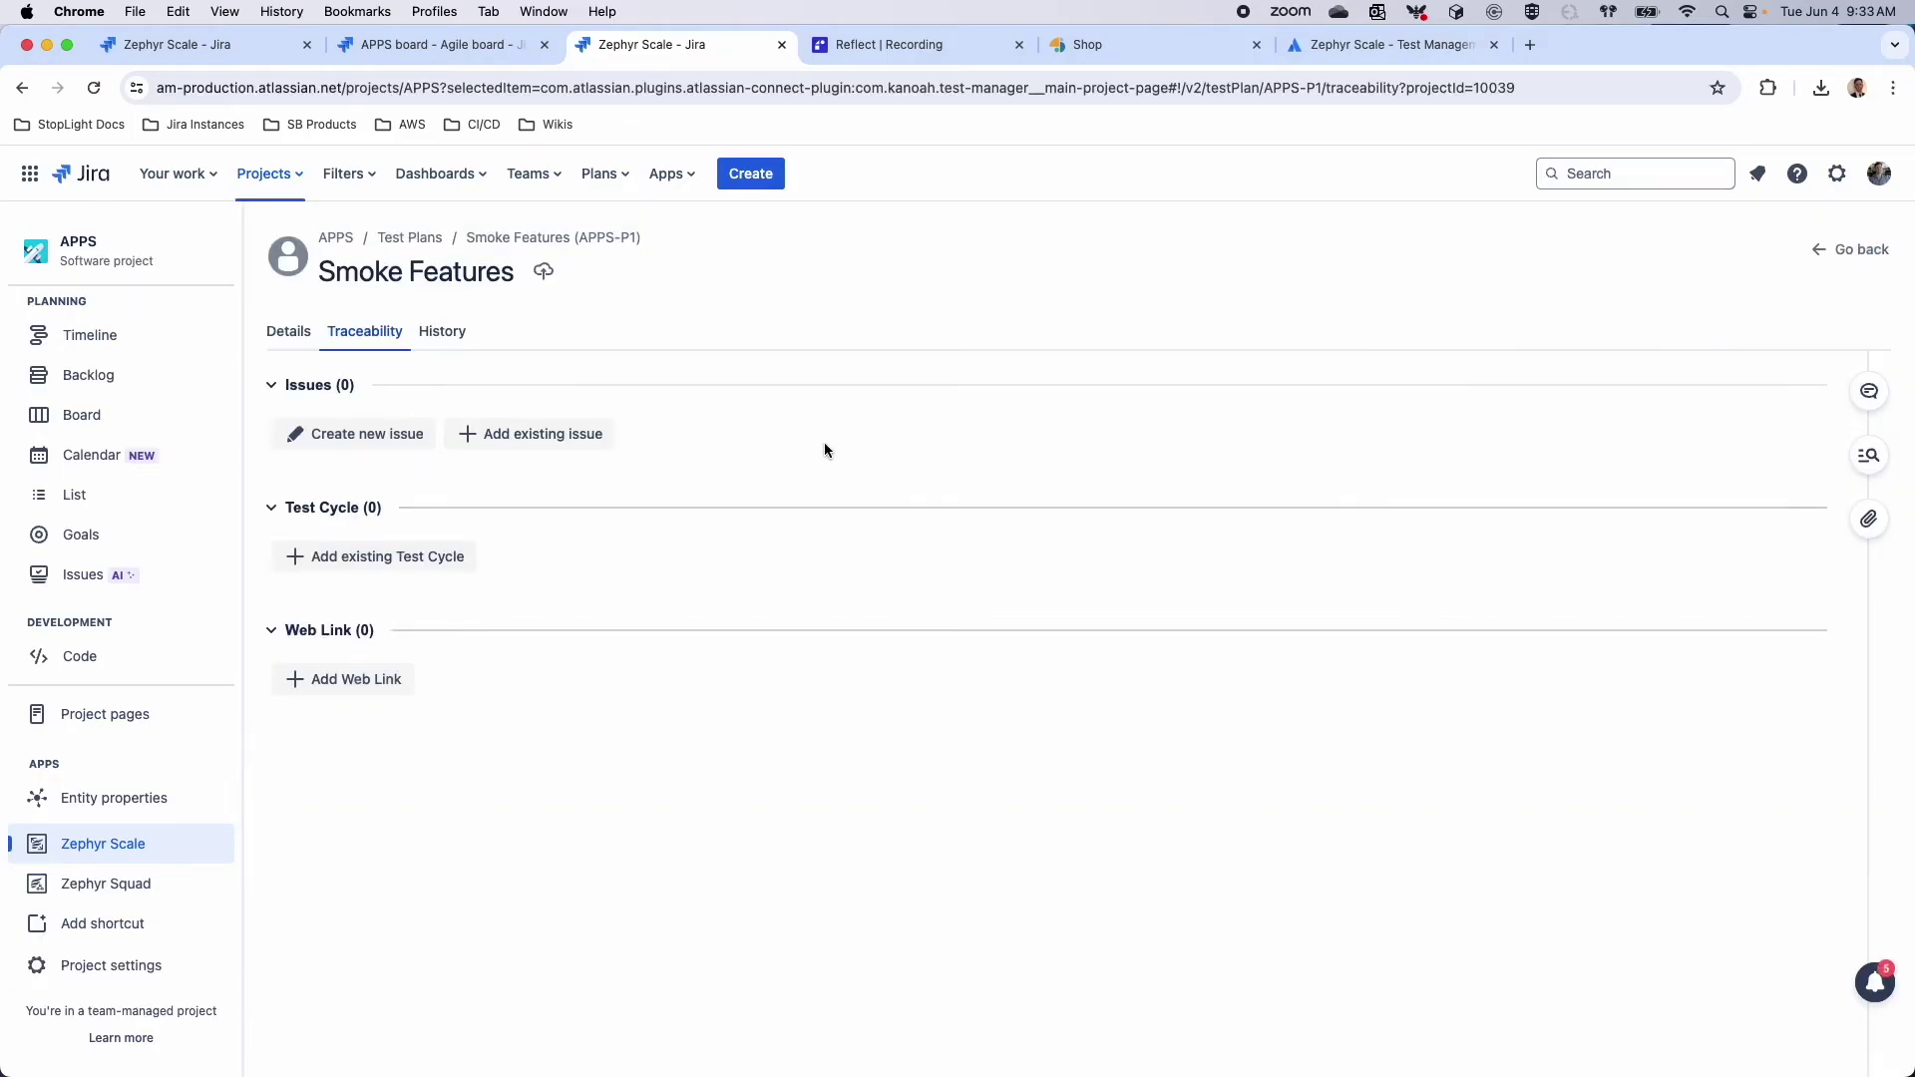
left_click(348, 558)
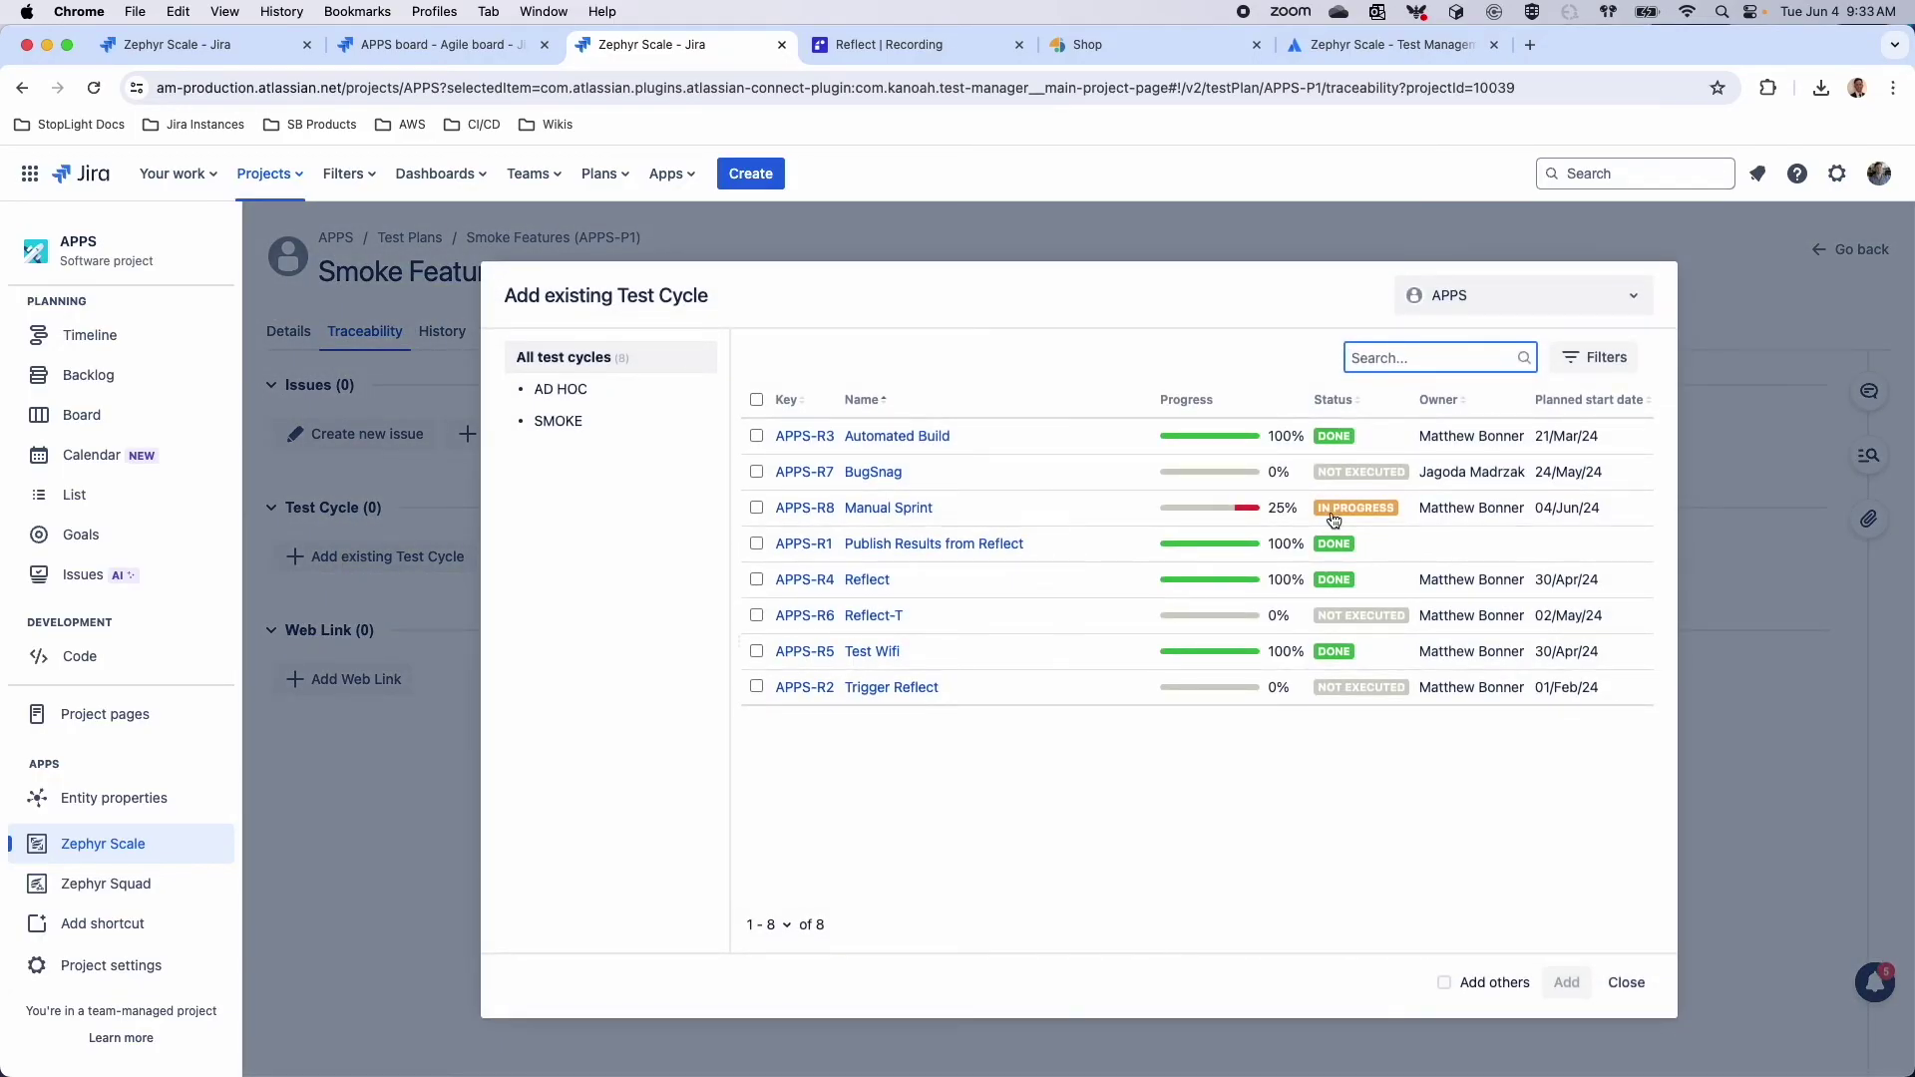
left_click(756, 437)
left_click(756, 544)
left_click(756, 651)
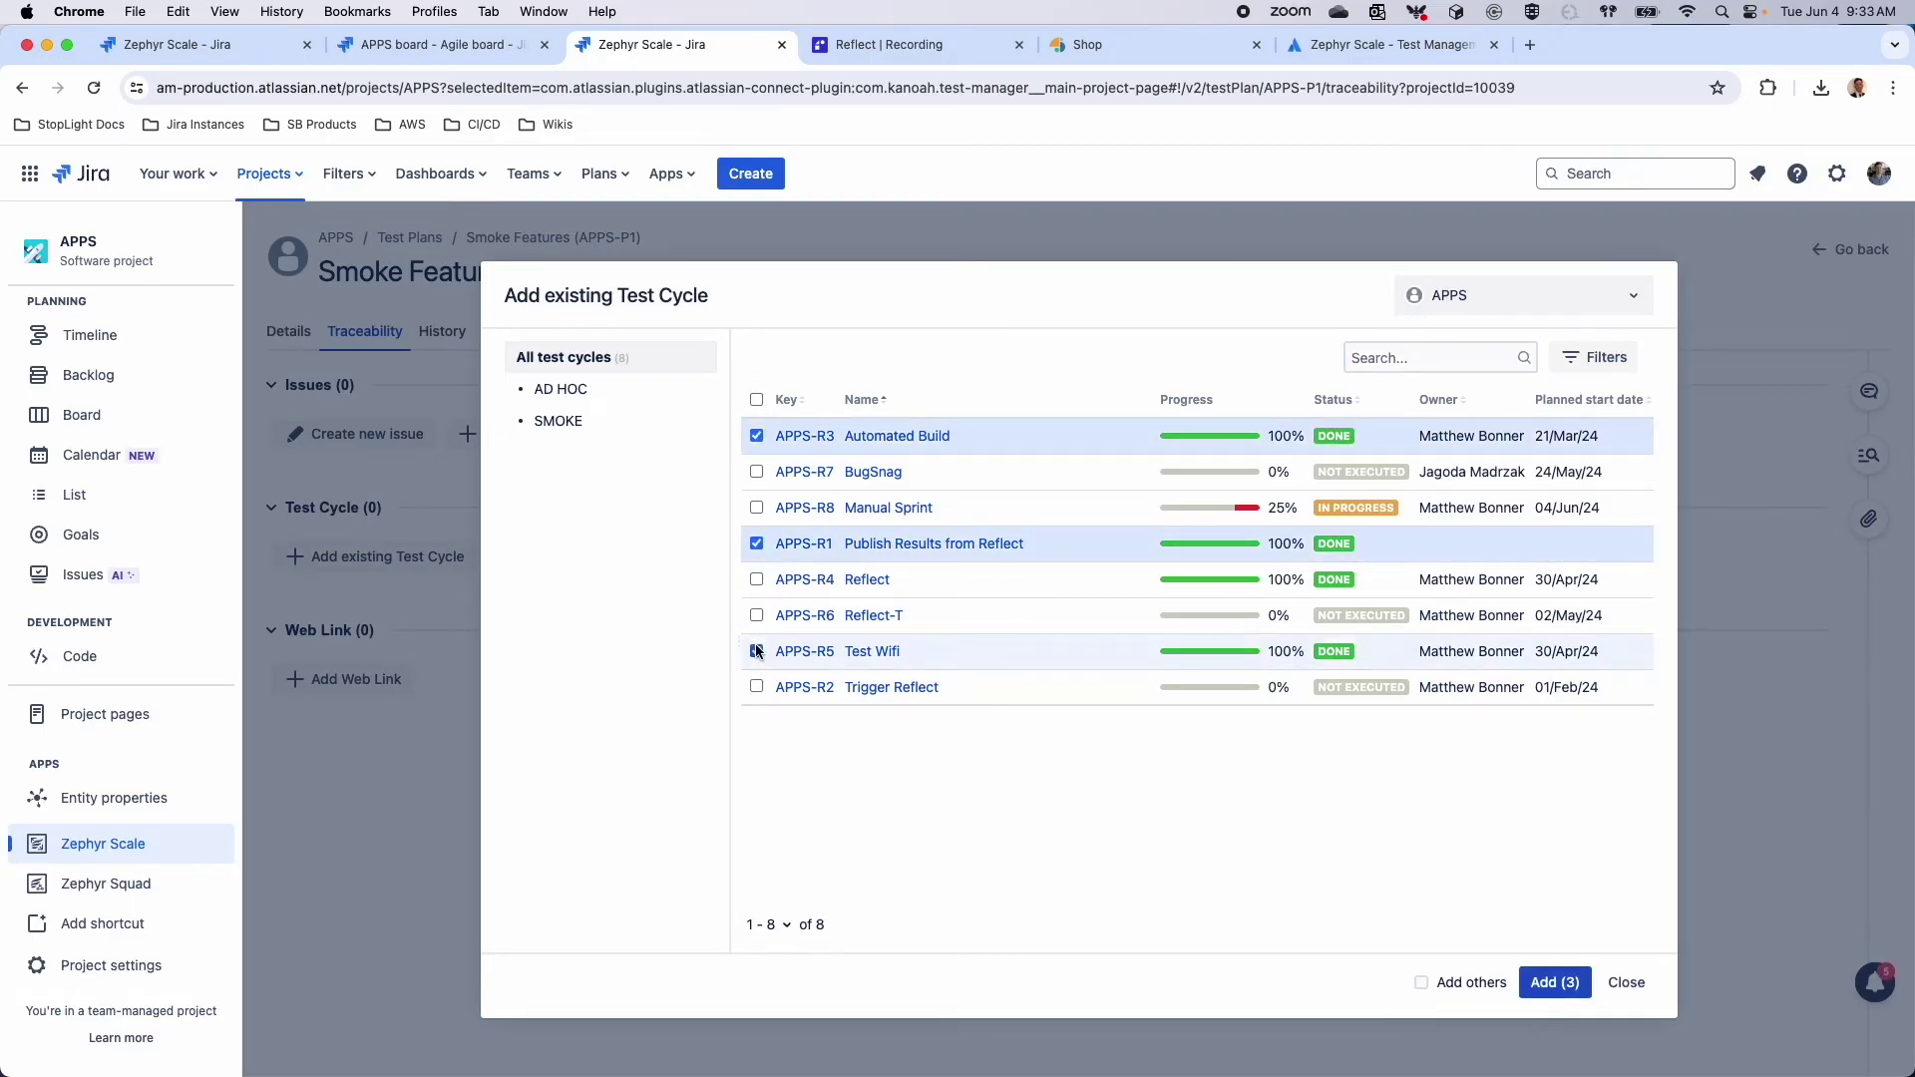
left_click(1481, 986)
left_click(1570, 985)
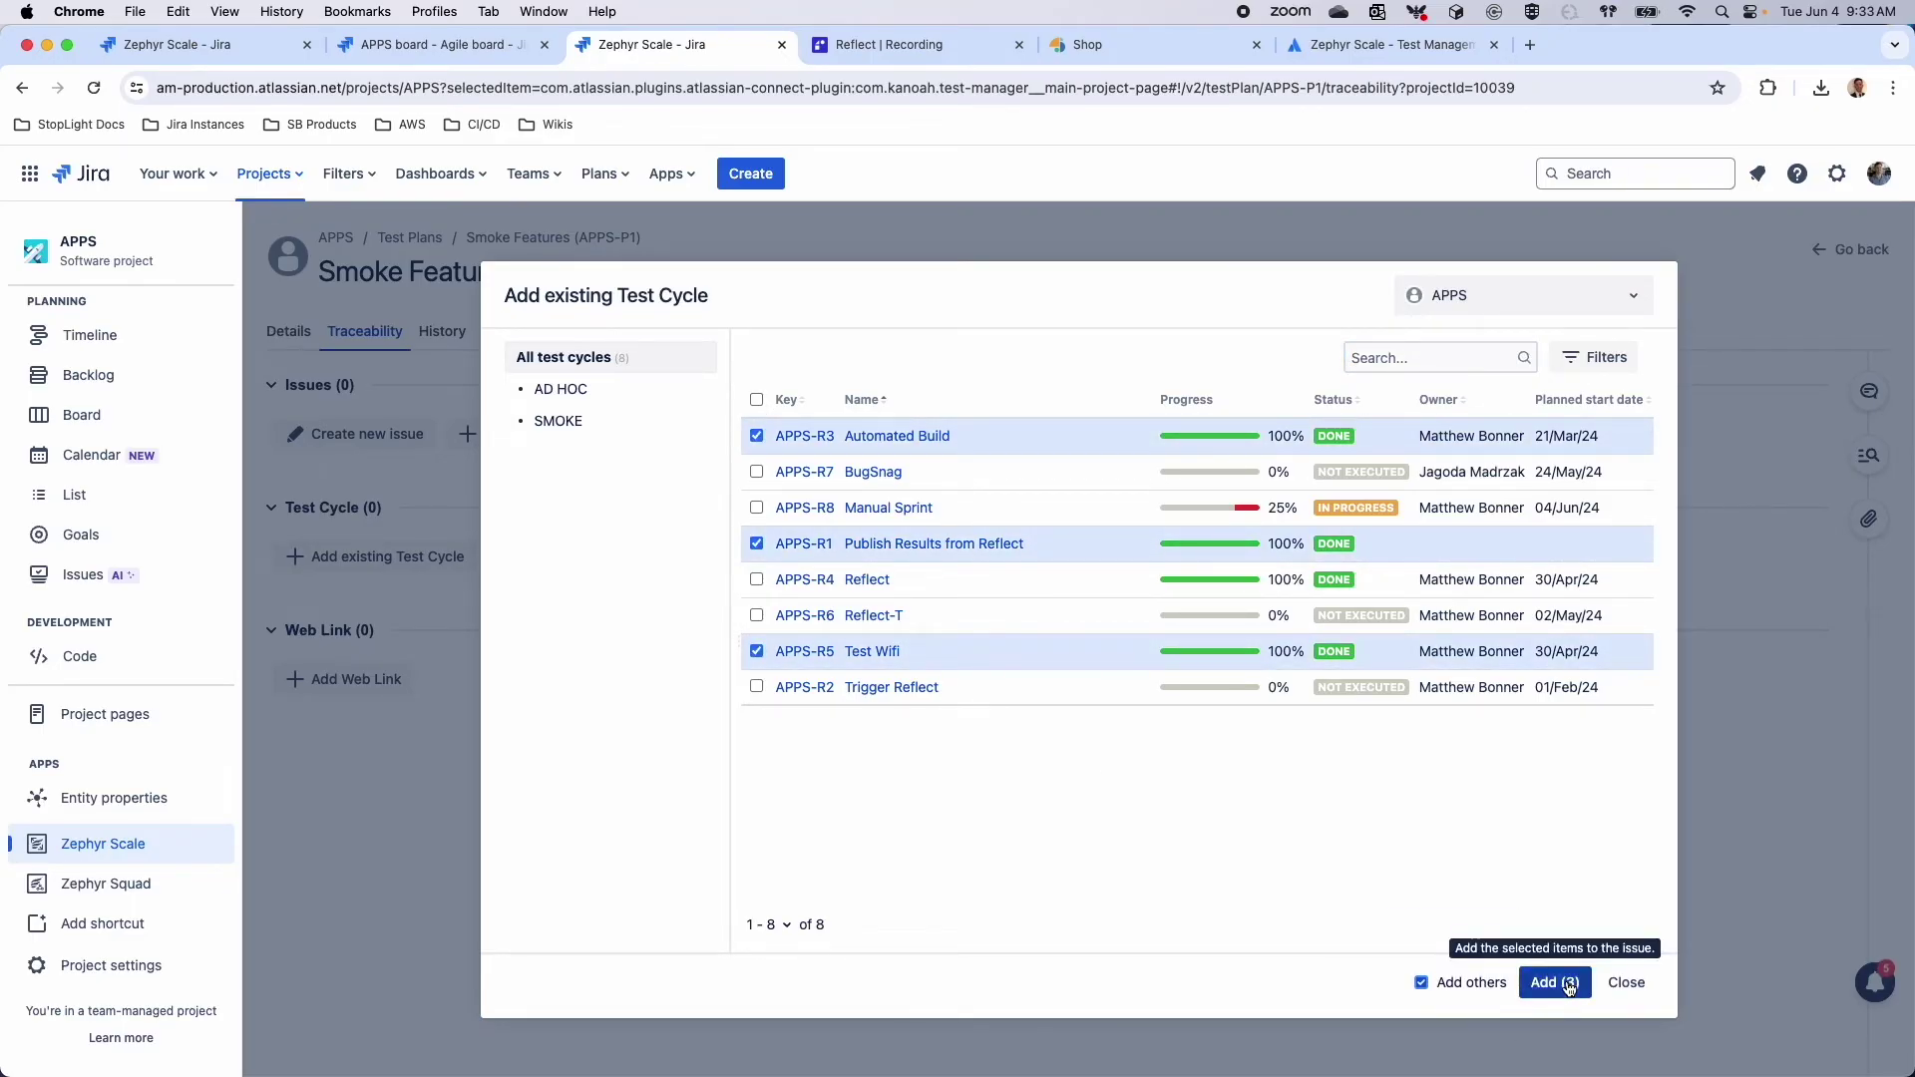
Link Demo project cycles DEMO-R52, DEMO-R10 and DEMO-R11 to the plan, then return to Test Plans
left_click(1512, 313)
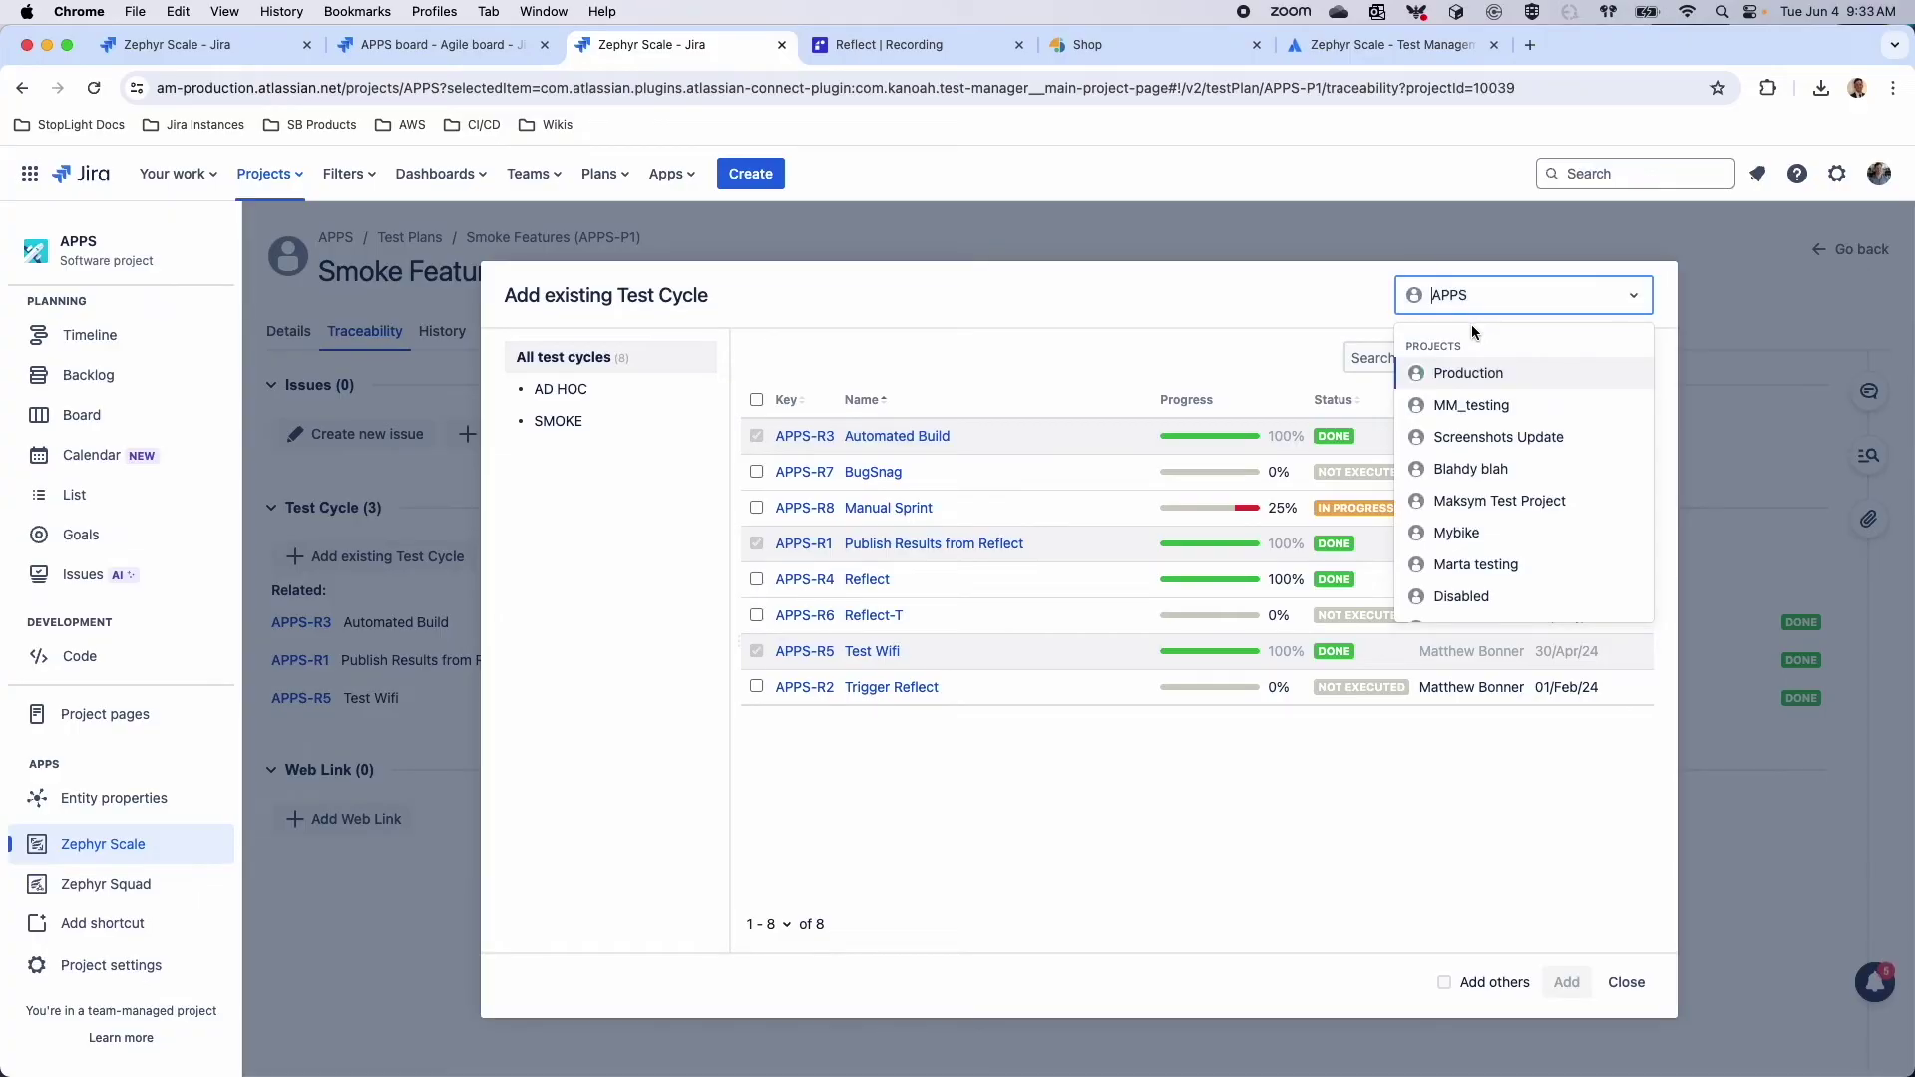
type("demo")
left_click(1472, 411)
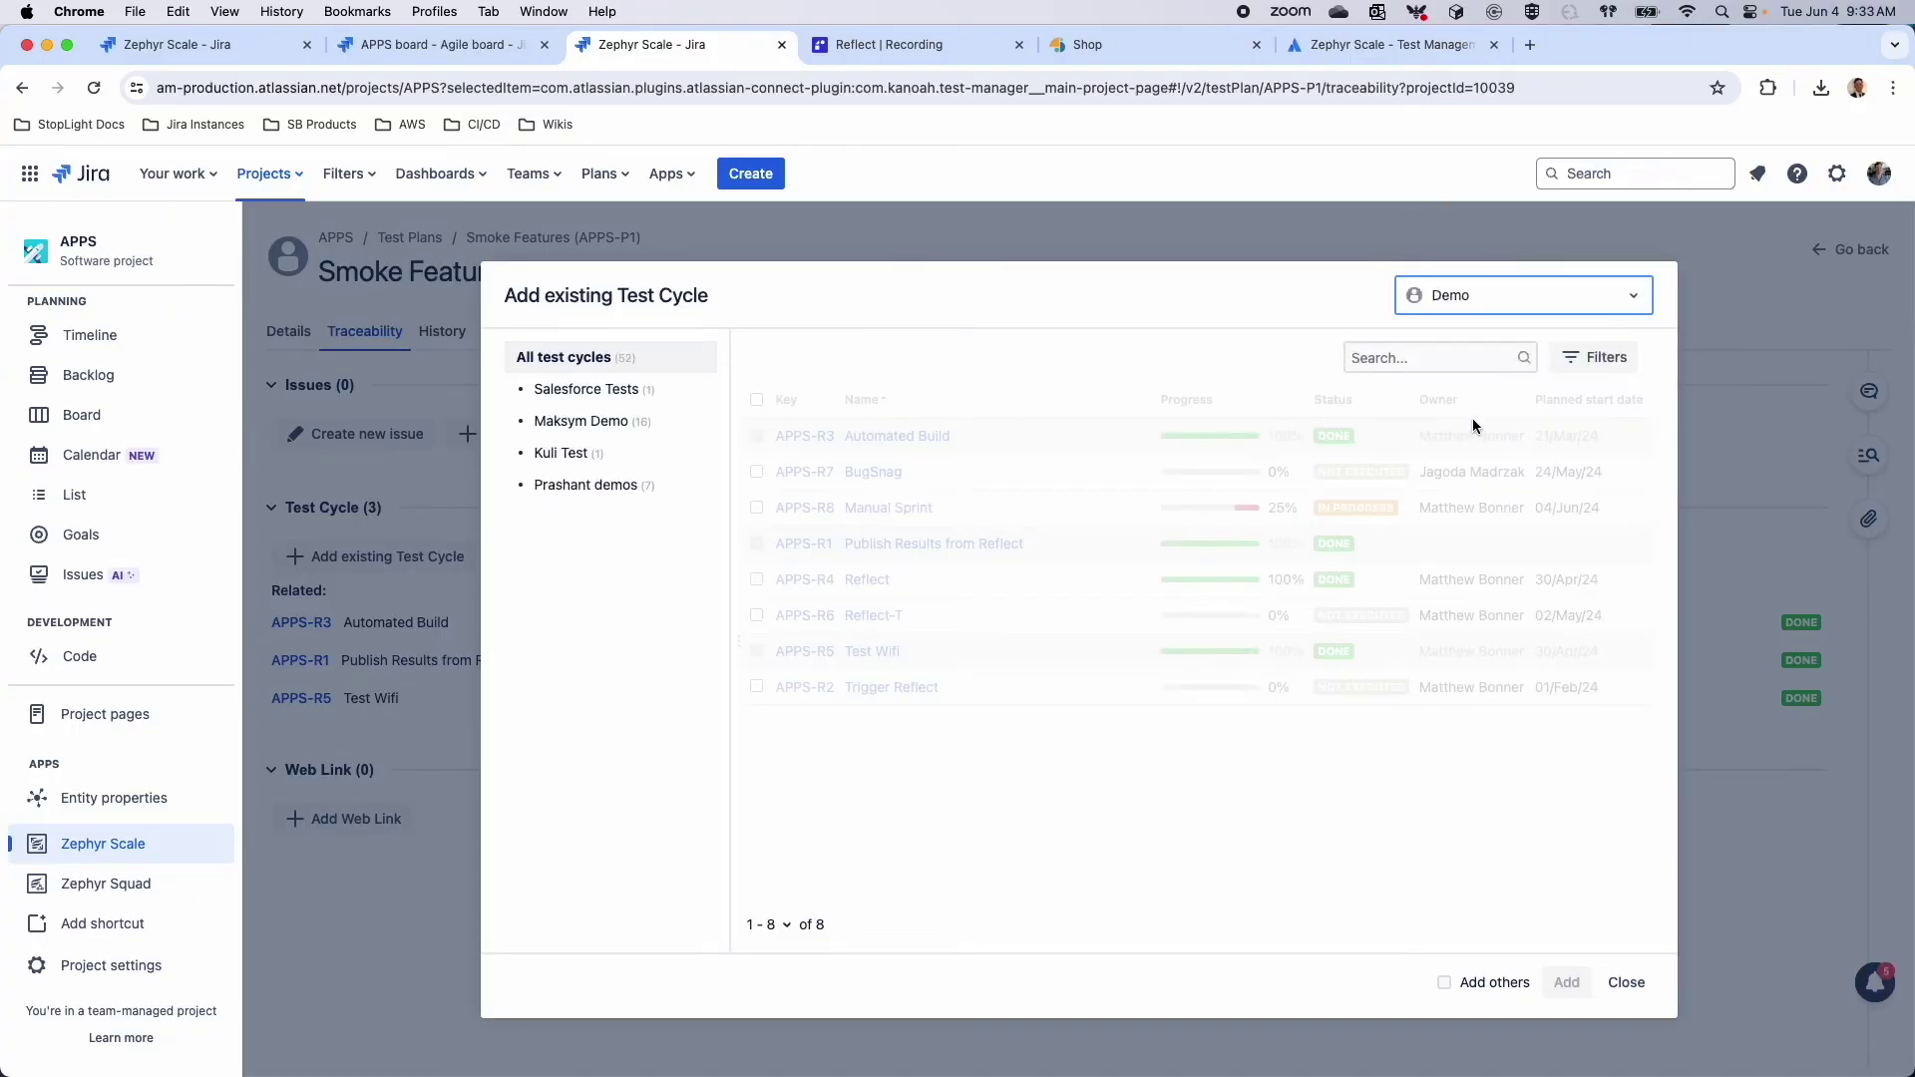
left_click(756, 436)
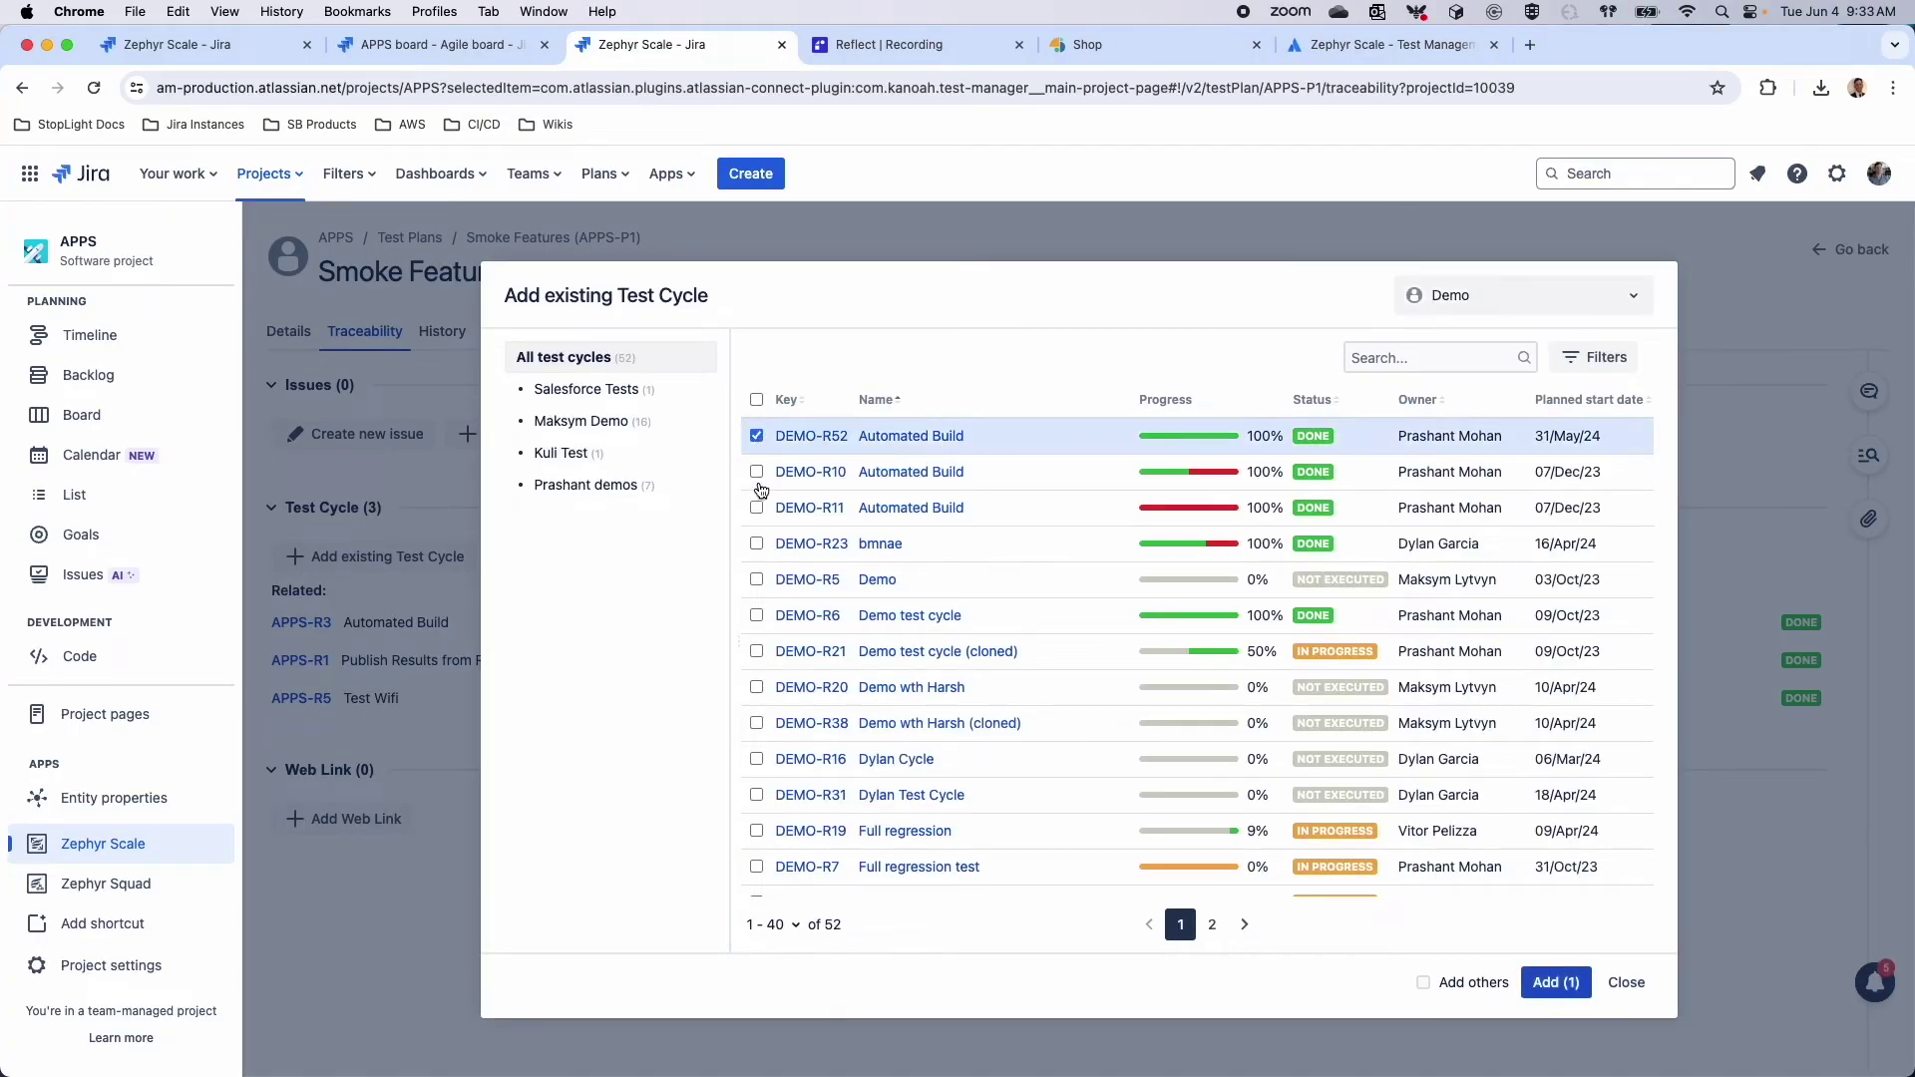
left_click(756, 472)
left_click(757, 508)
left_click(1555, 983)
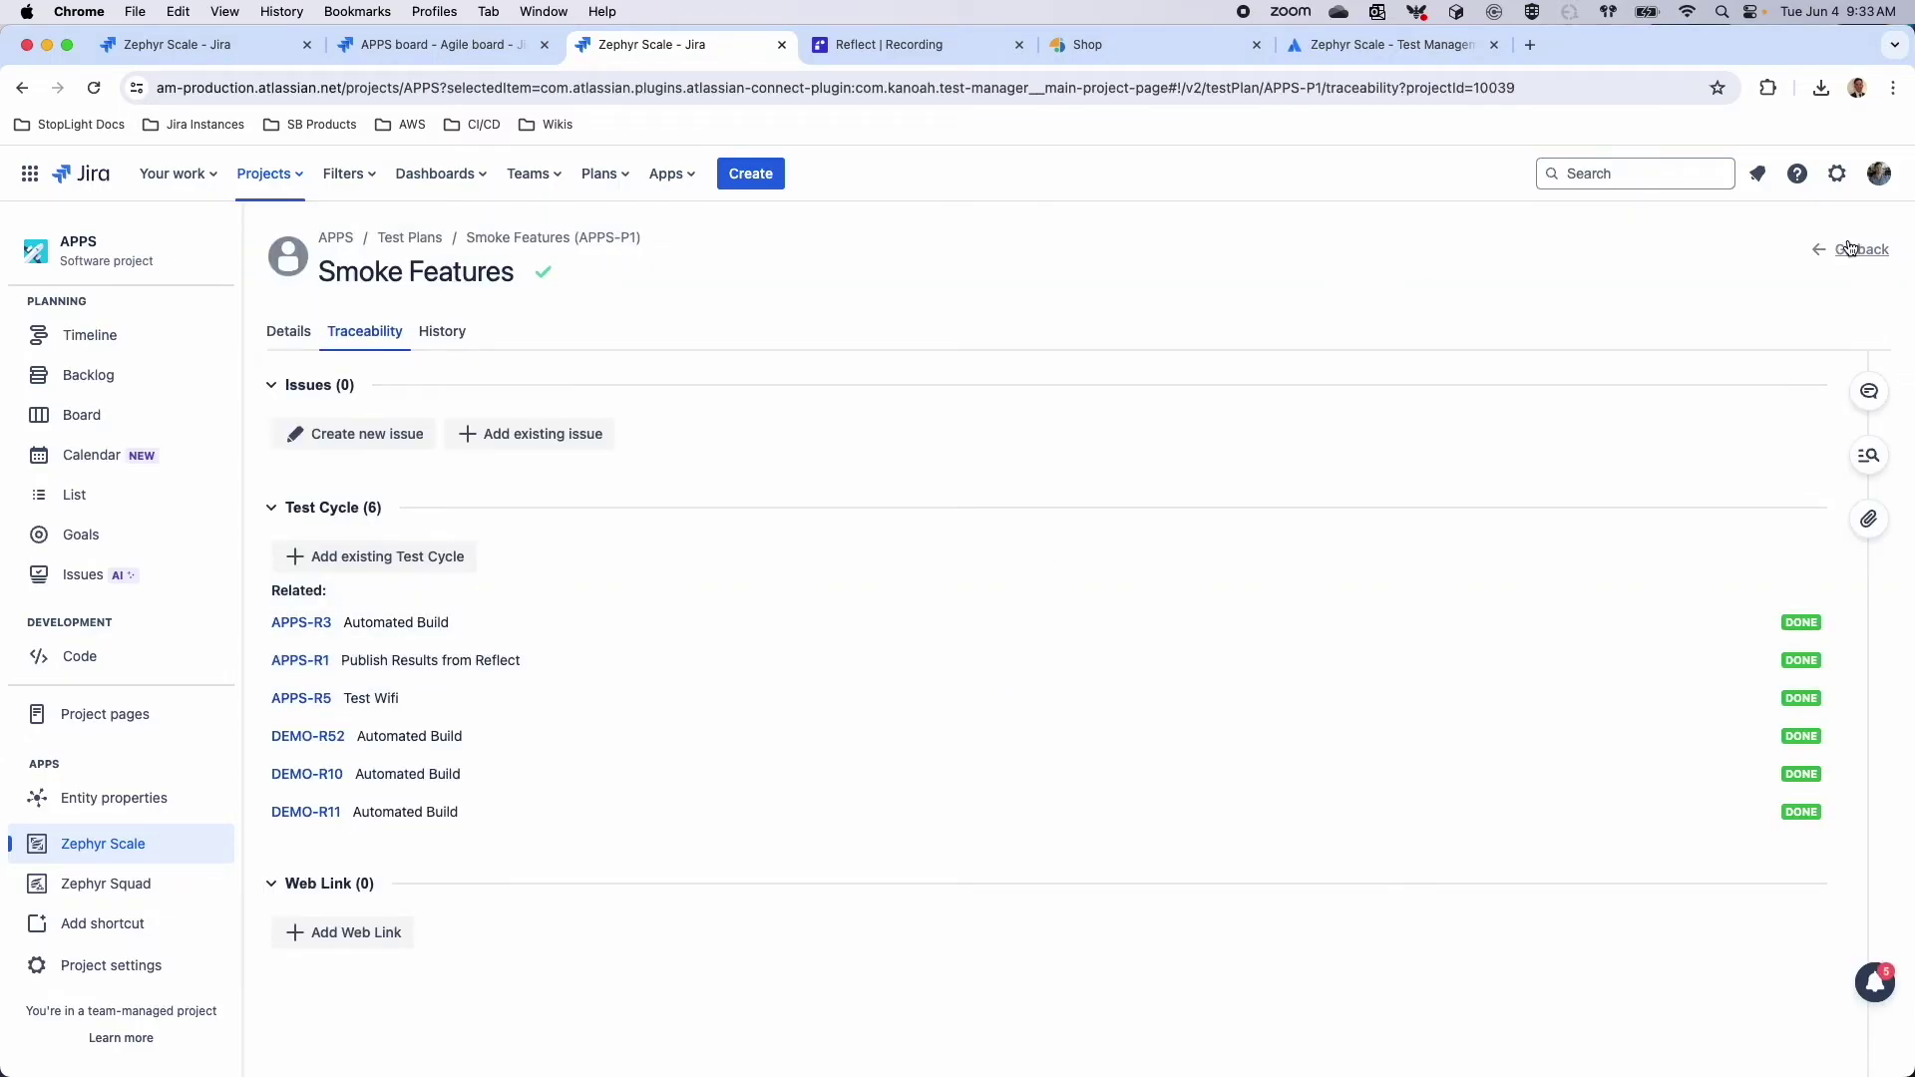
left_click(1842, 250)
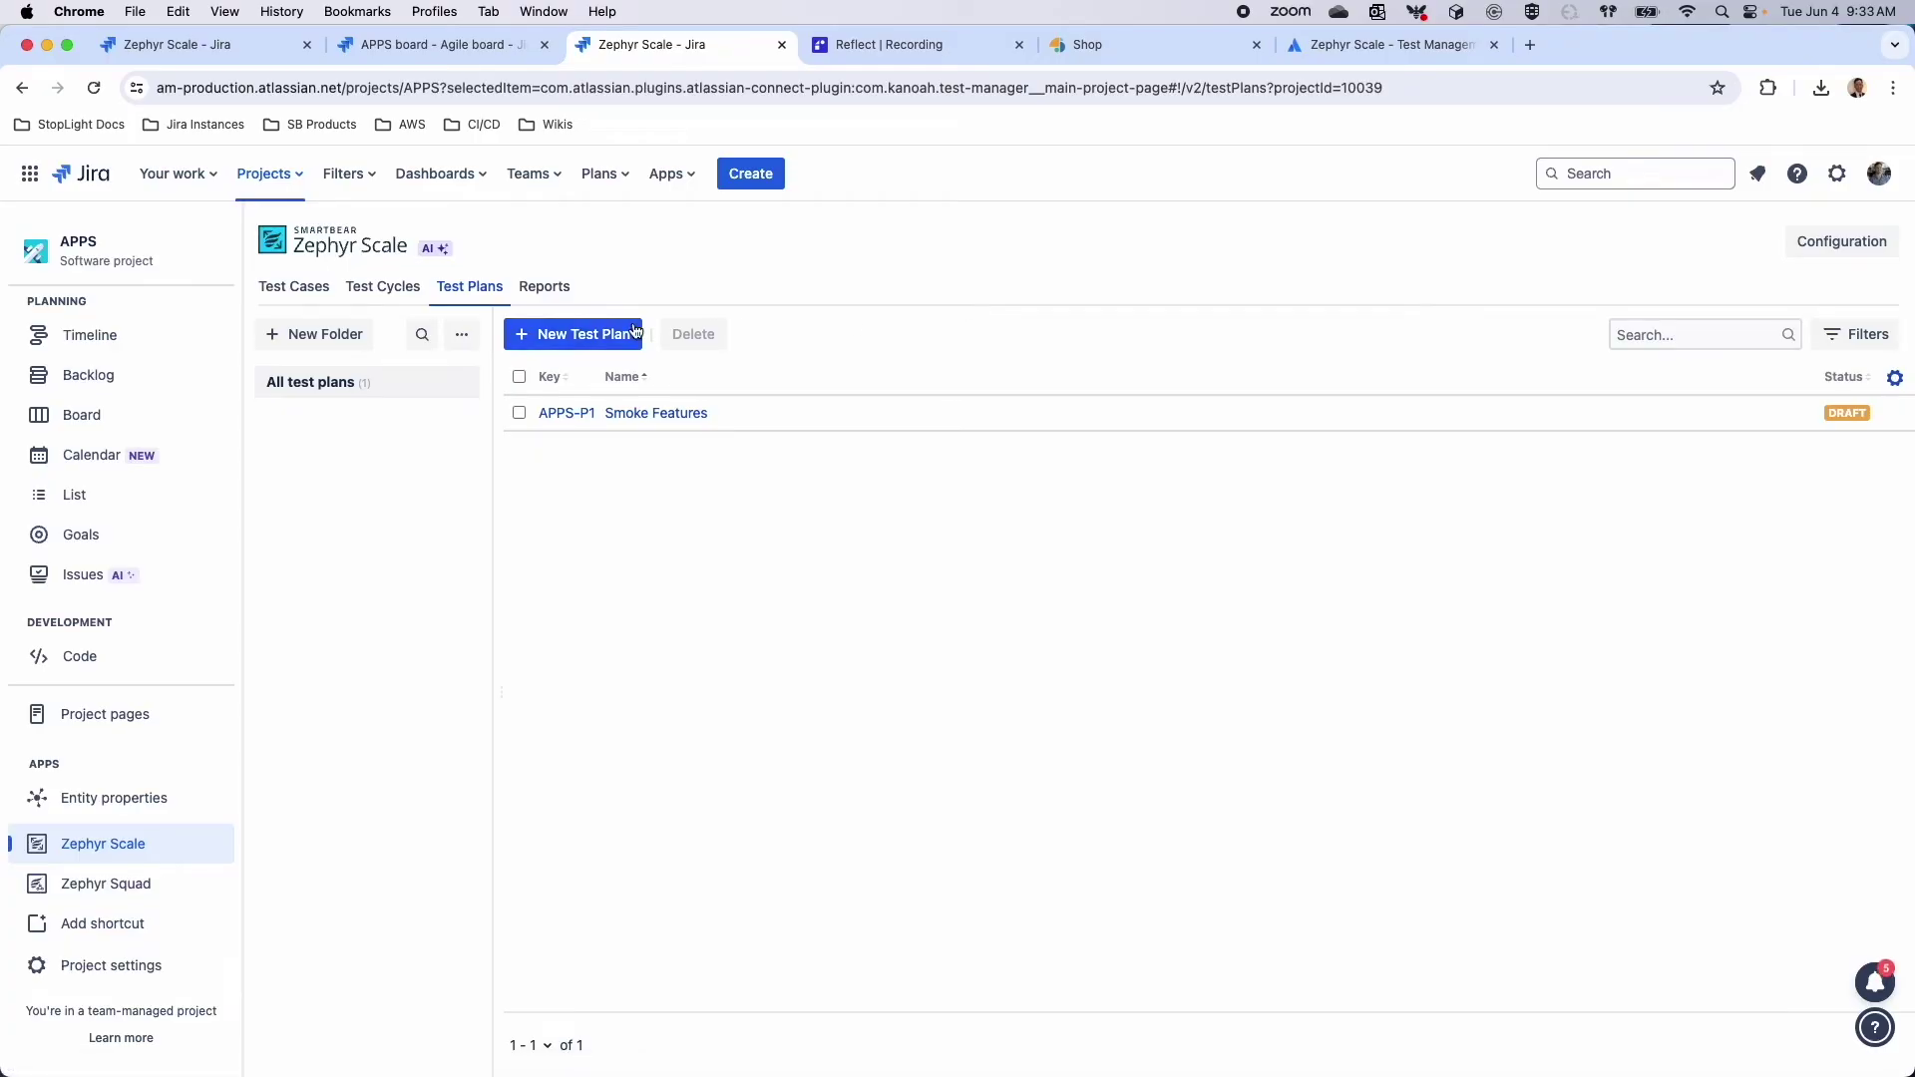
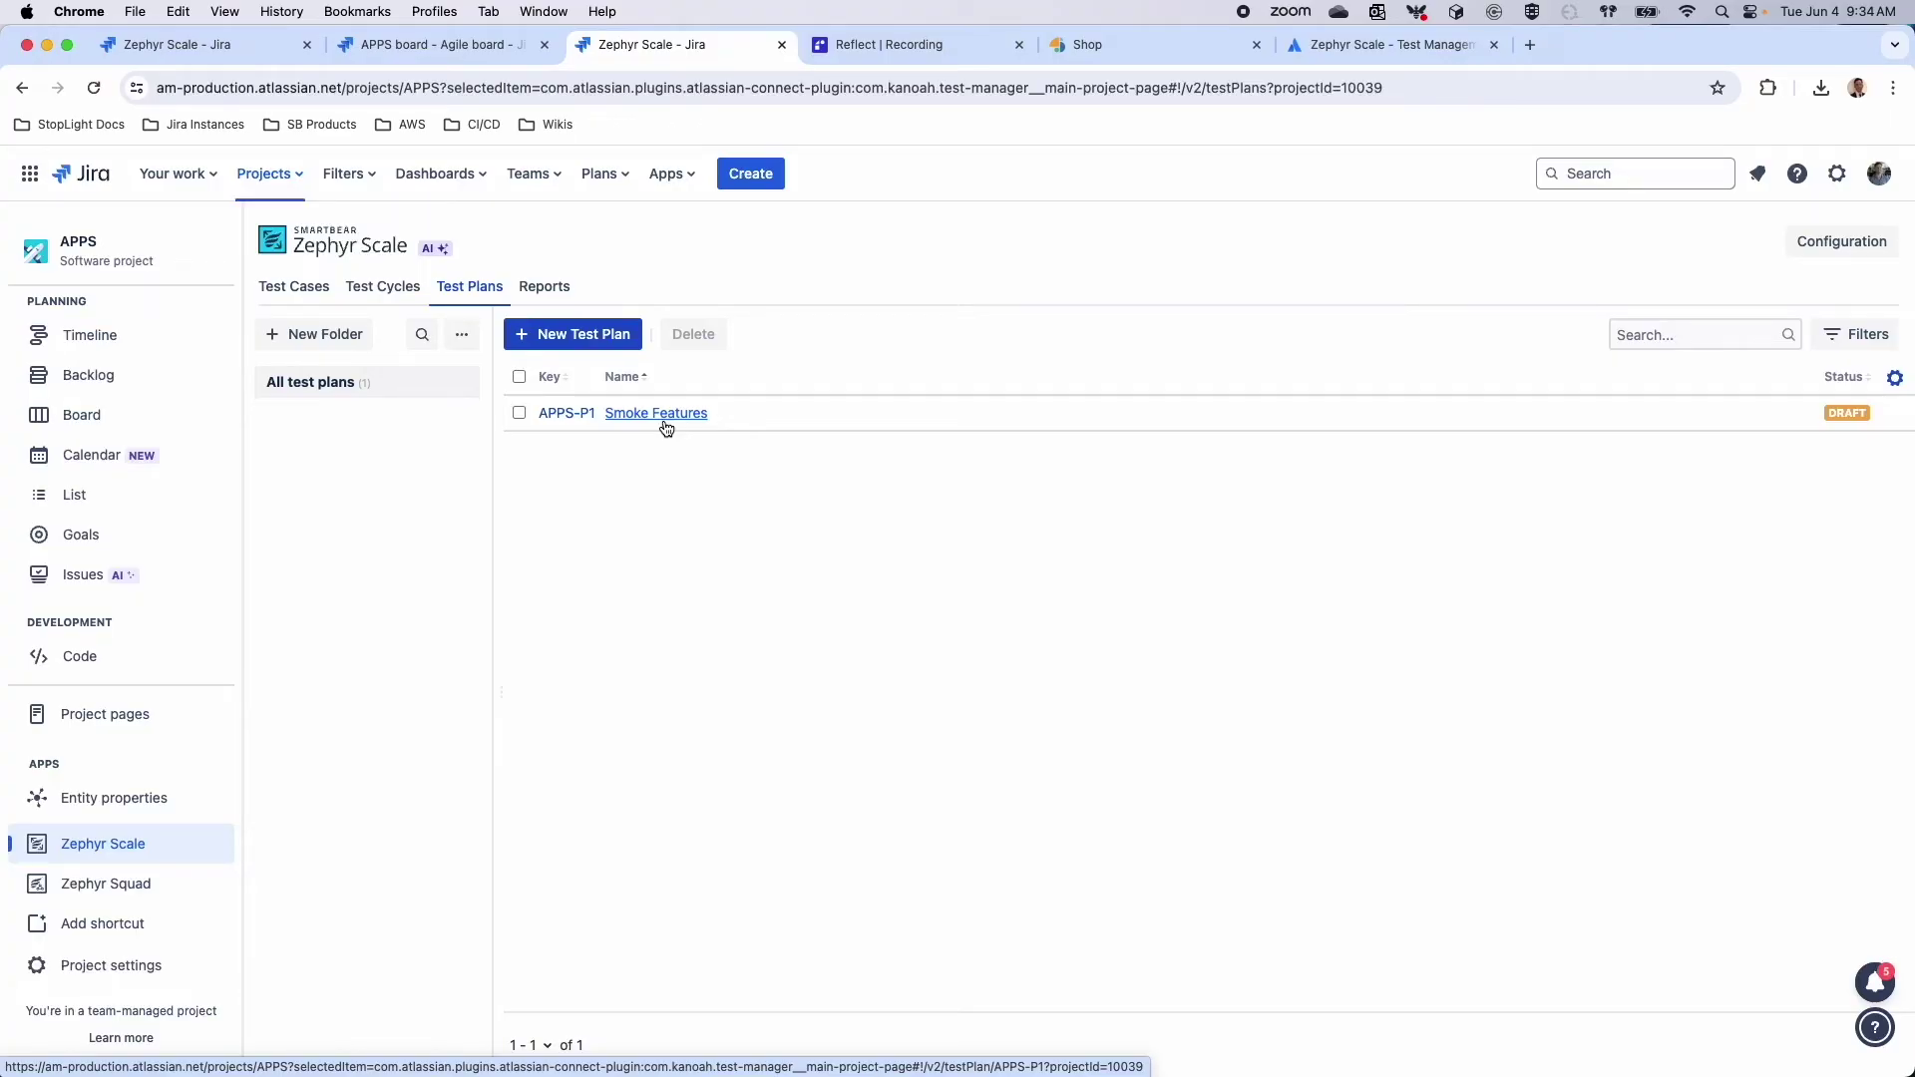
Start a Coverage Report from the Traceability reports and search the projects for 'demo'
left_click(549, 288)
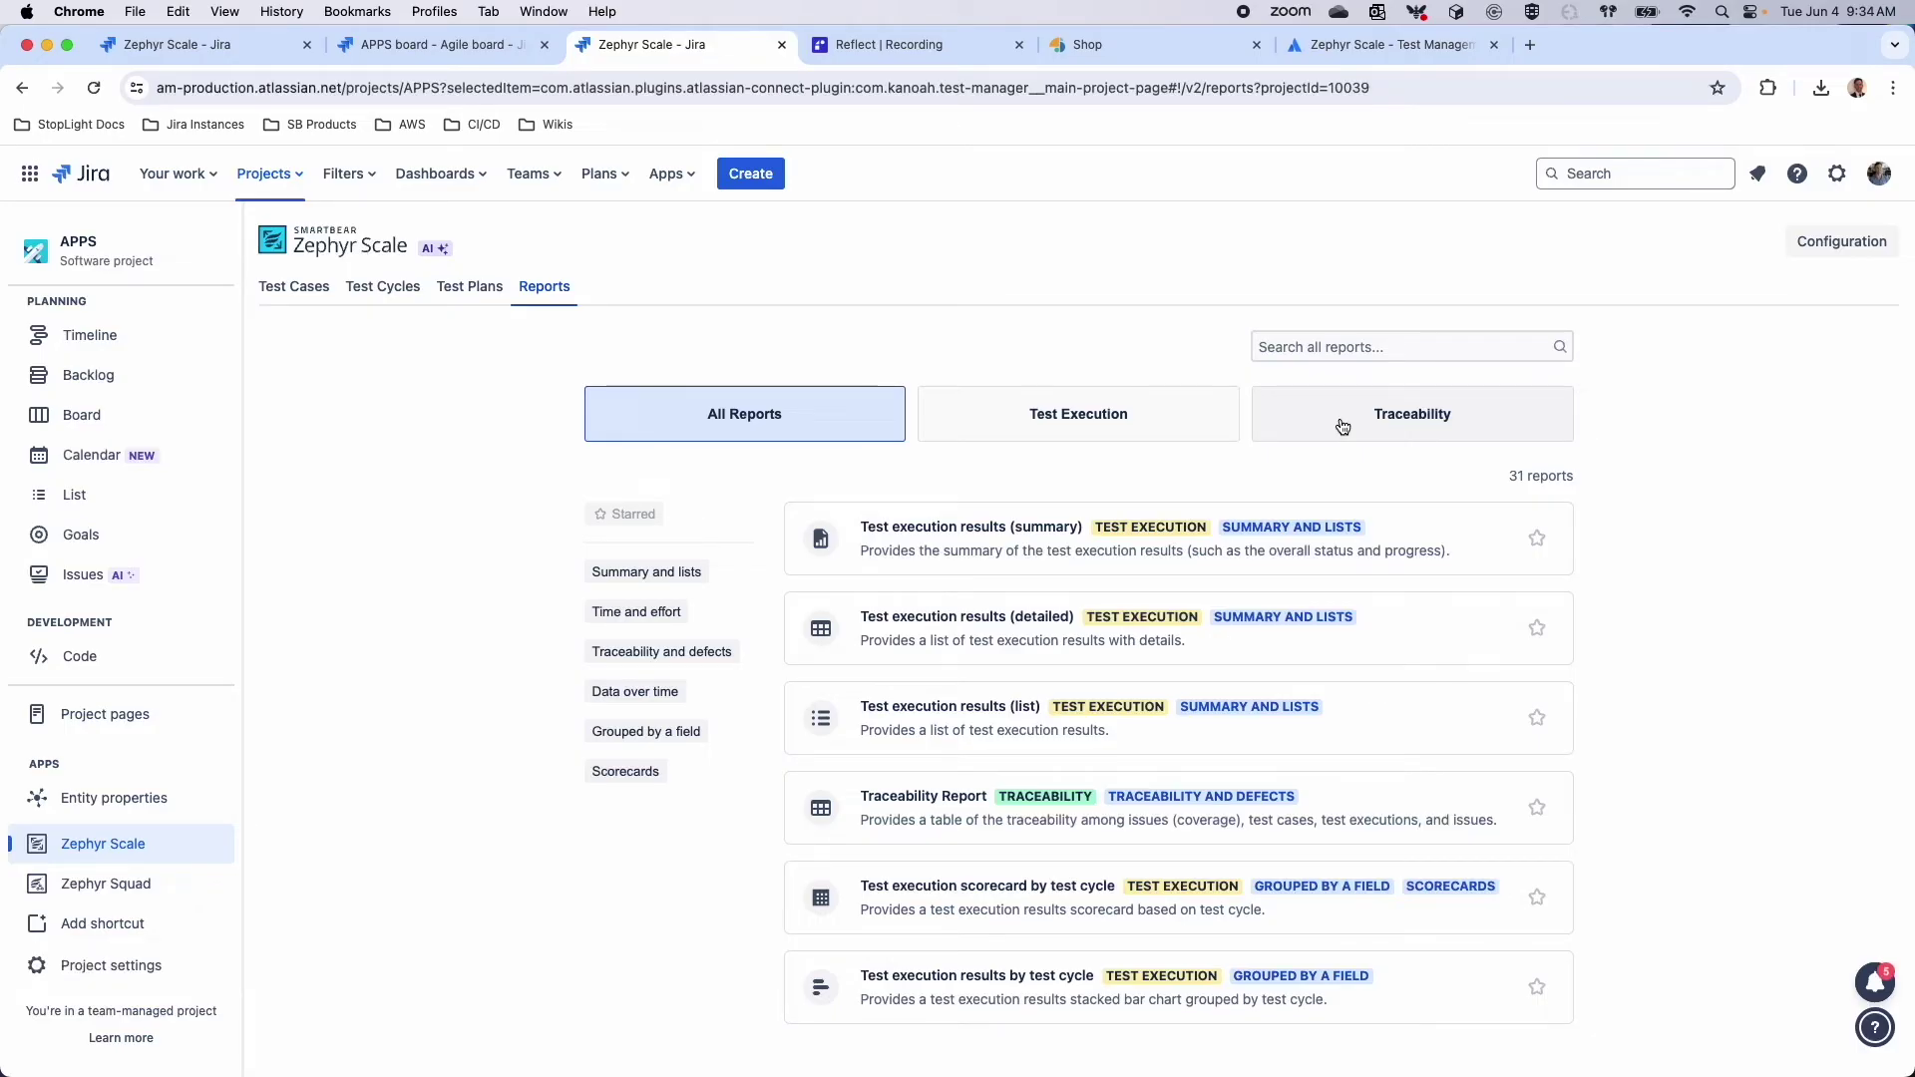
left_click(1343, 427)
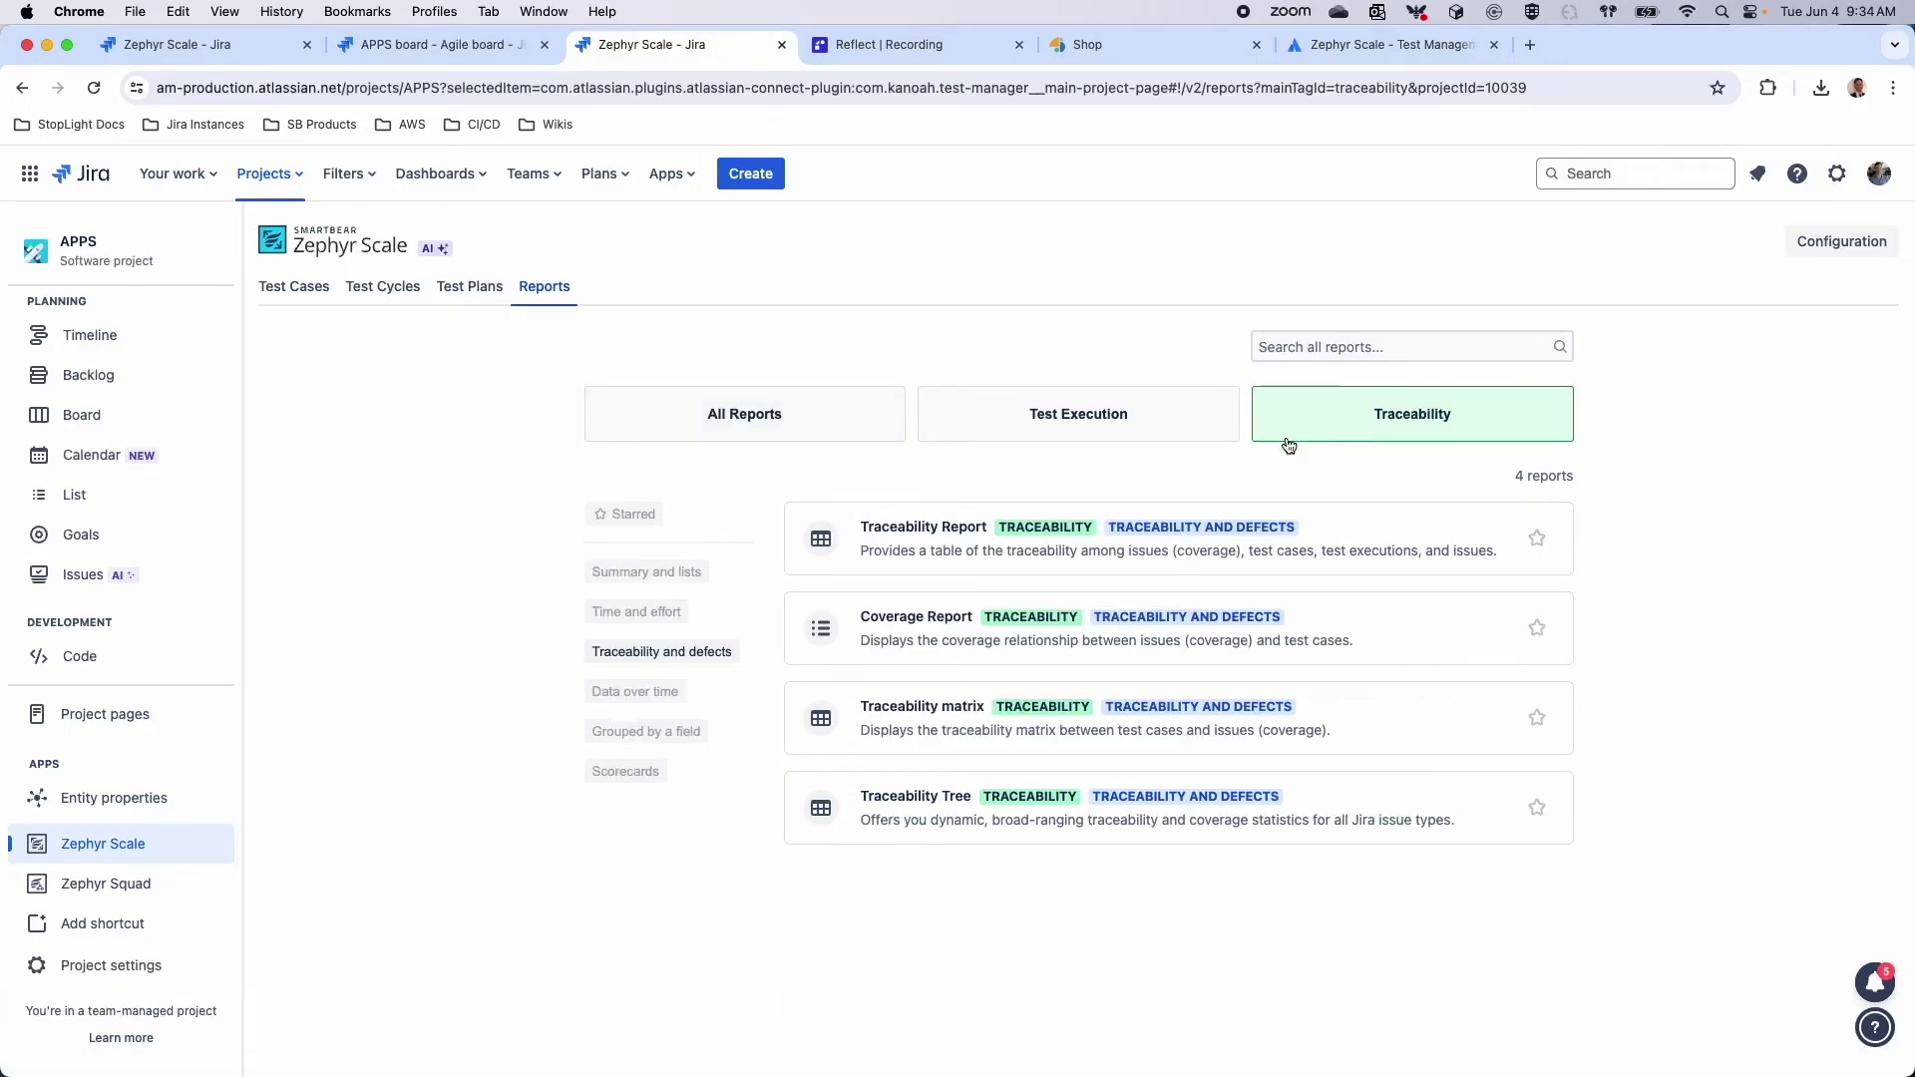
left_click(928, 635)
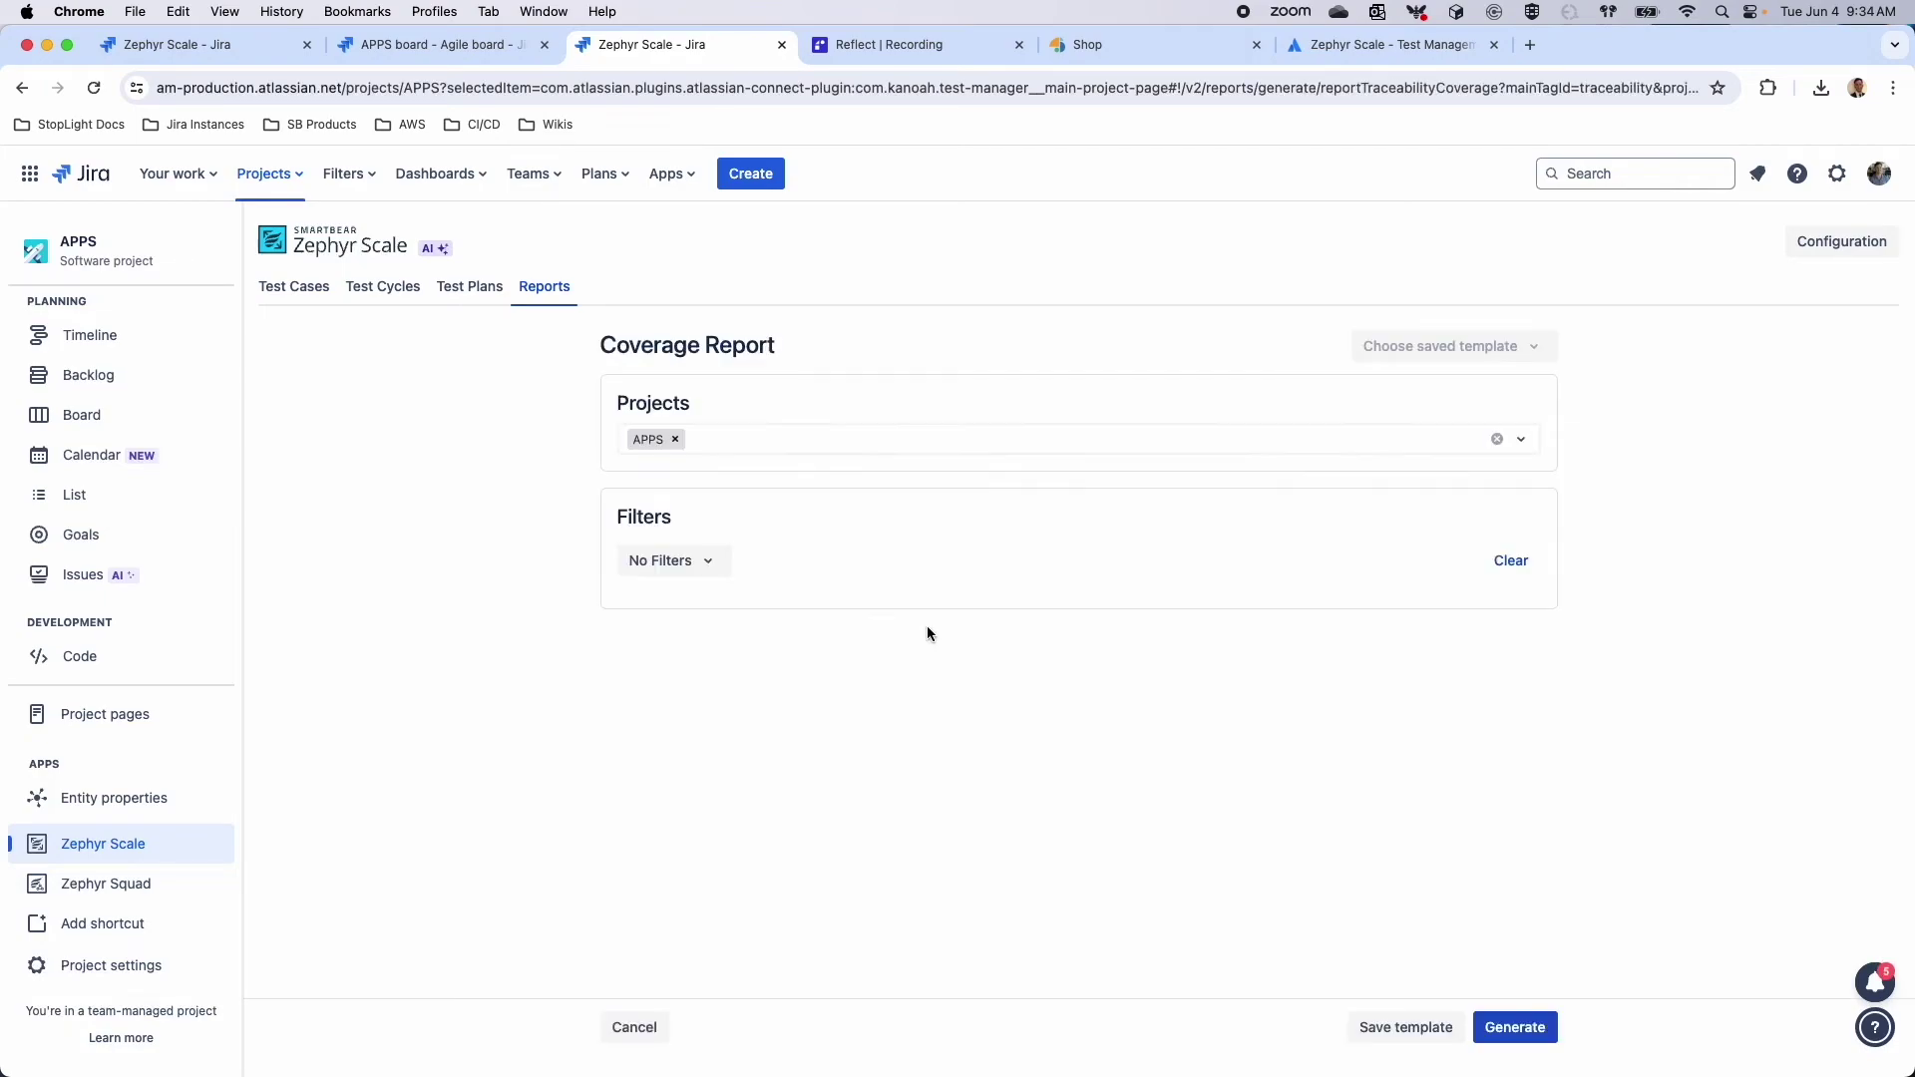
left_click(712, 434)
type("kim")
key("BackSpace")
key("BackSpace")
key("BackSpace")
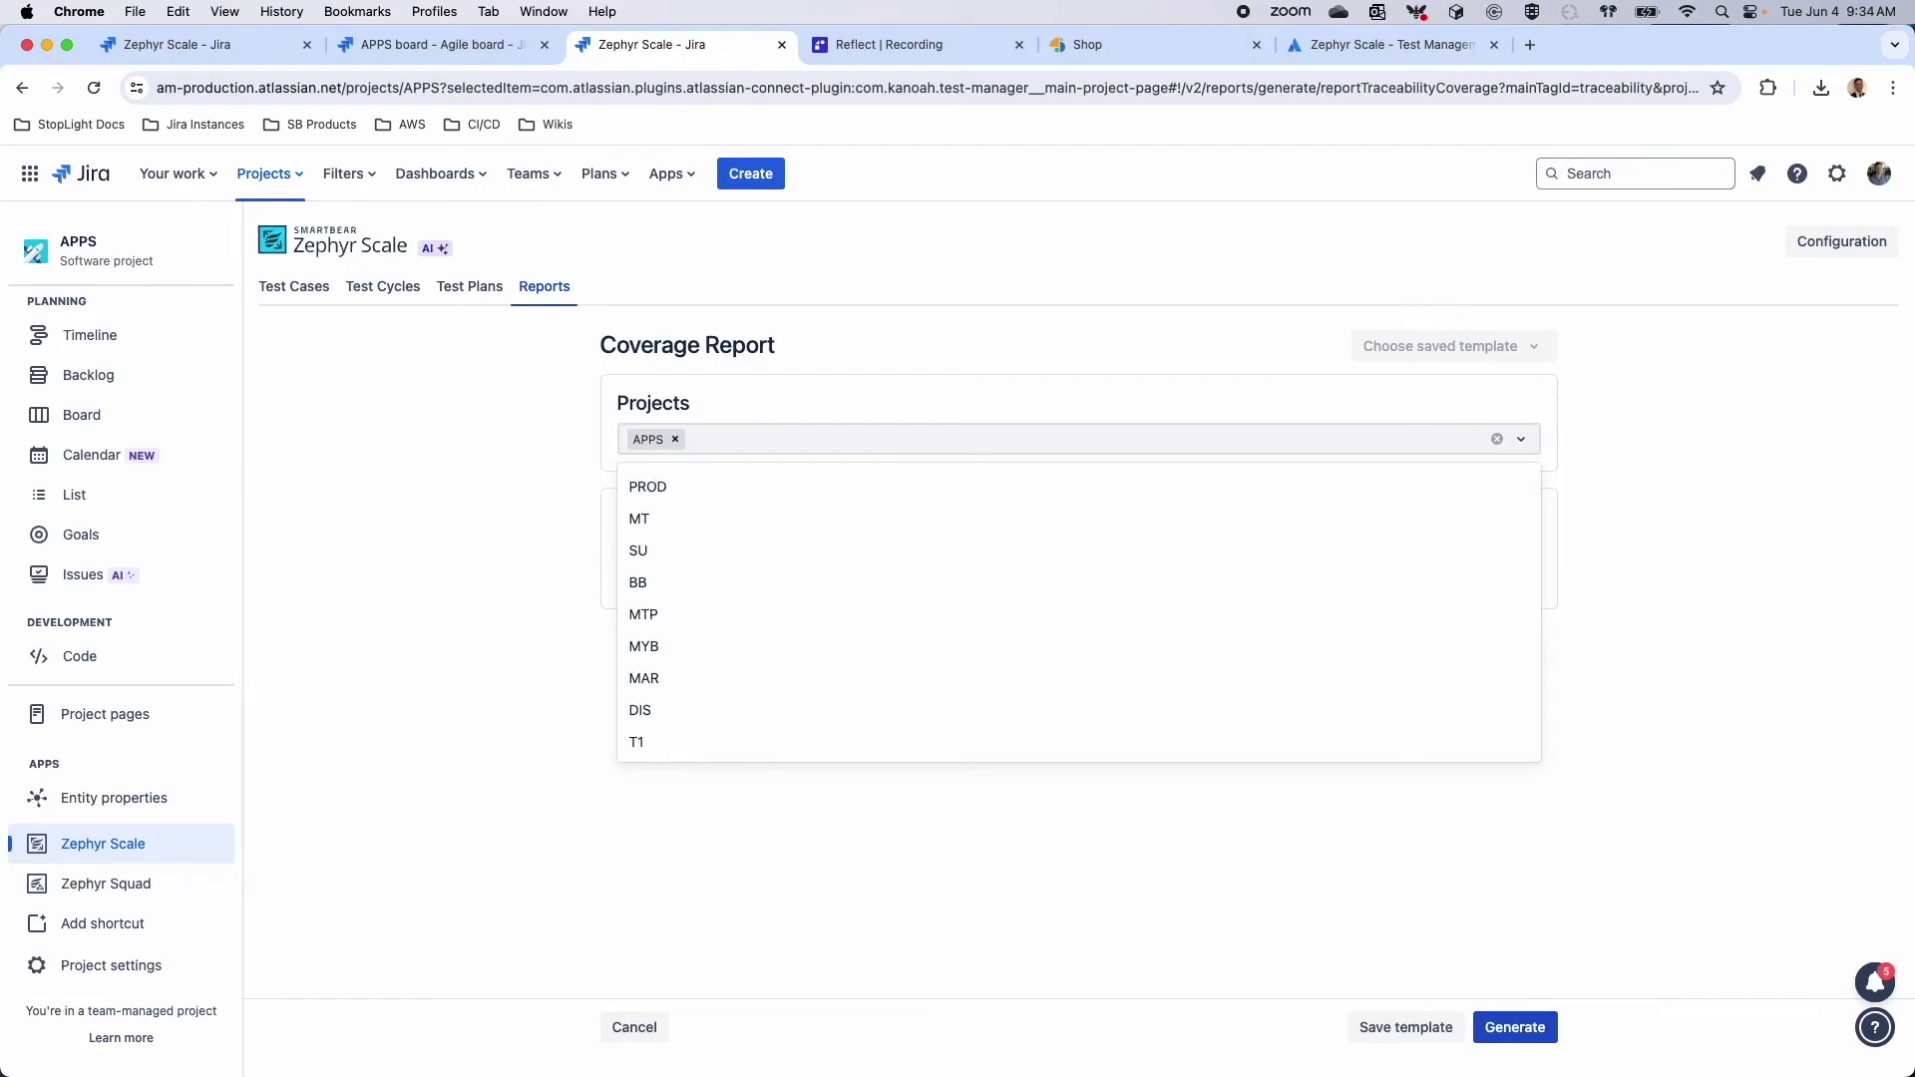
type("demo")
key("Return")
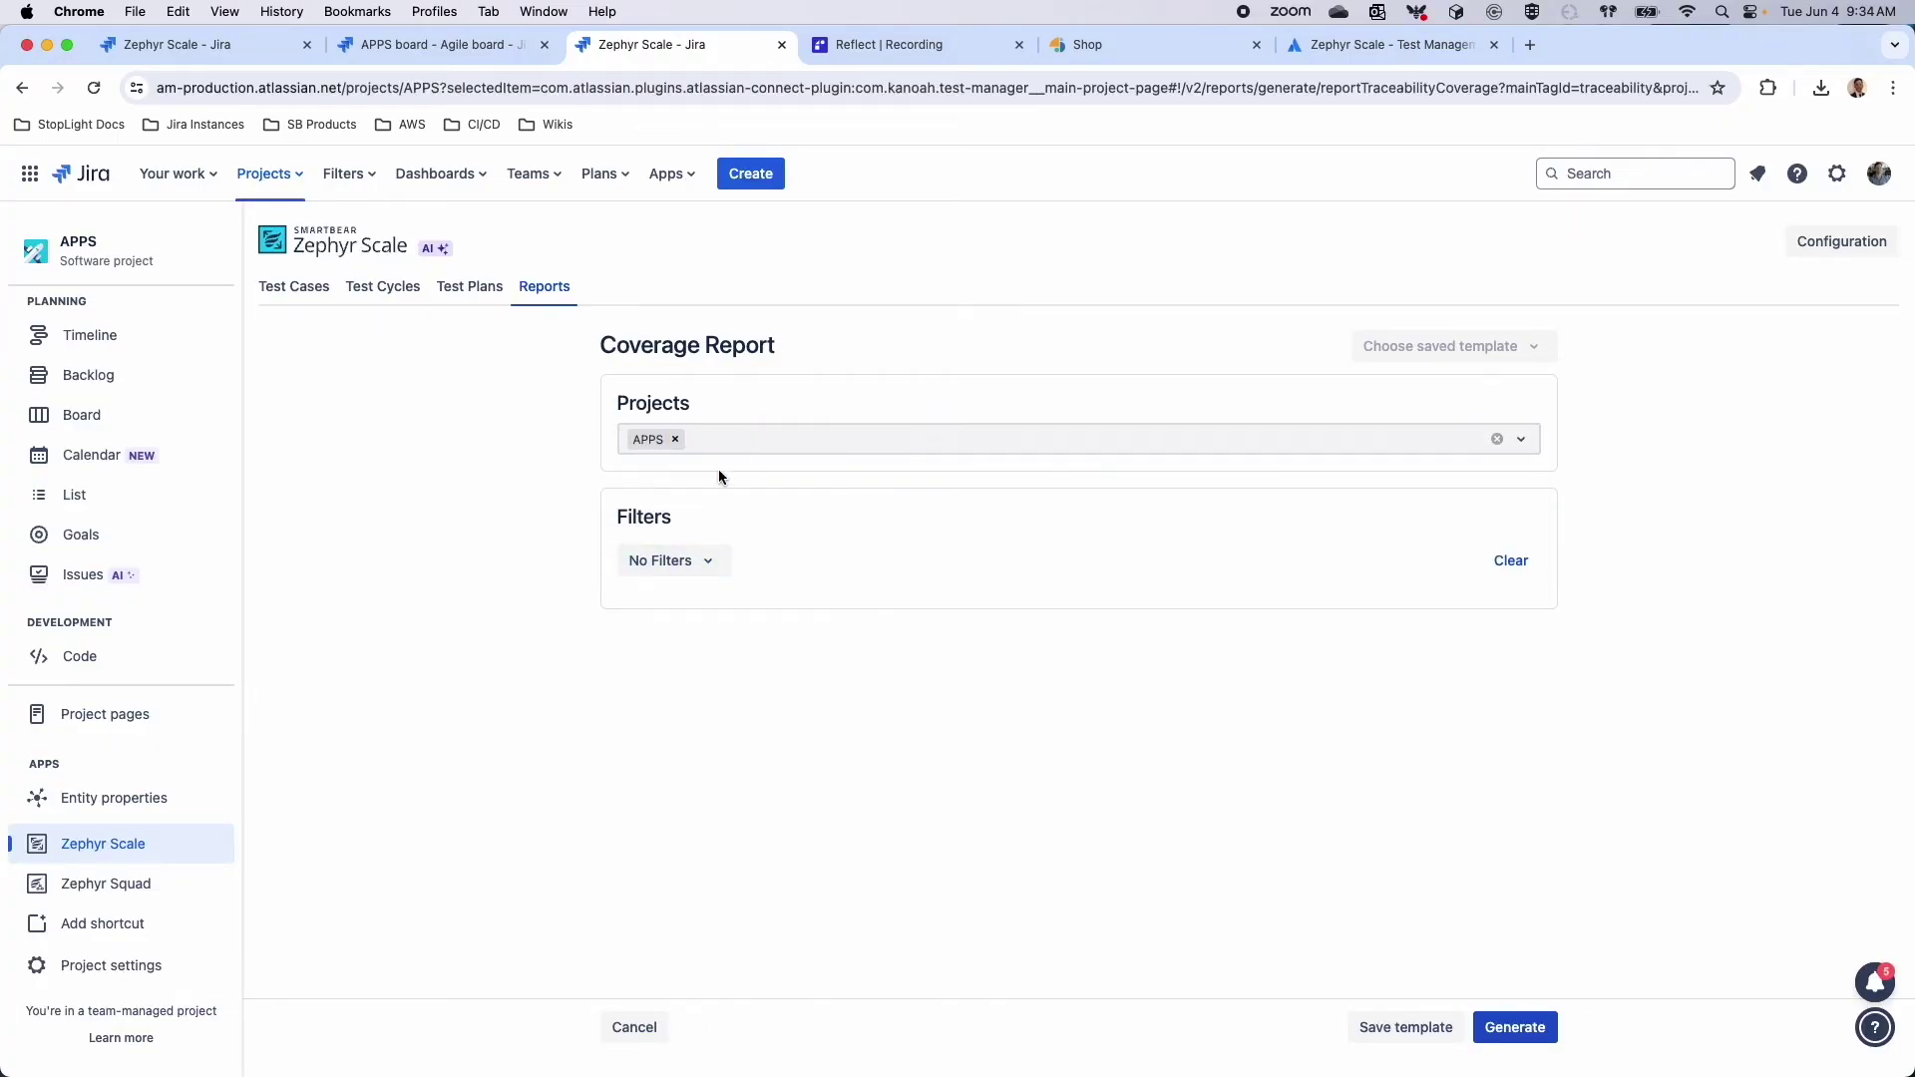
Filter the report by issues using the Apps Story Filter and generate it
left_click(679, 564)
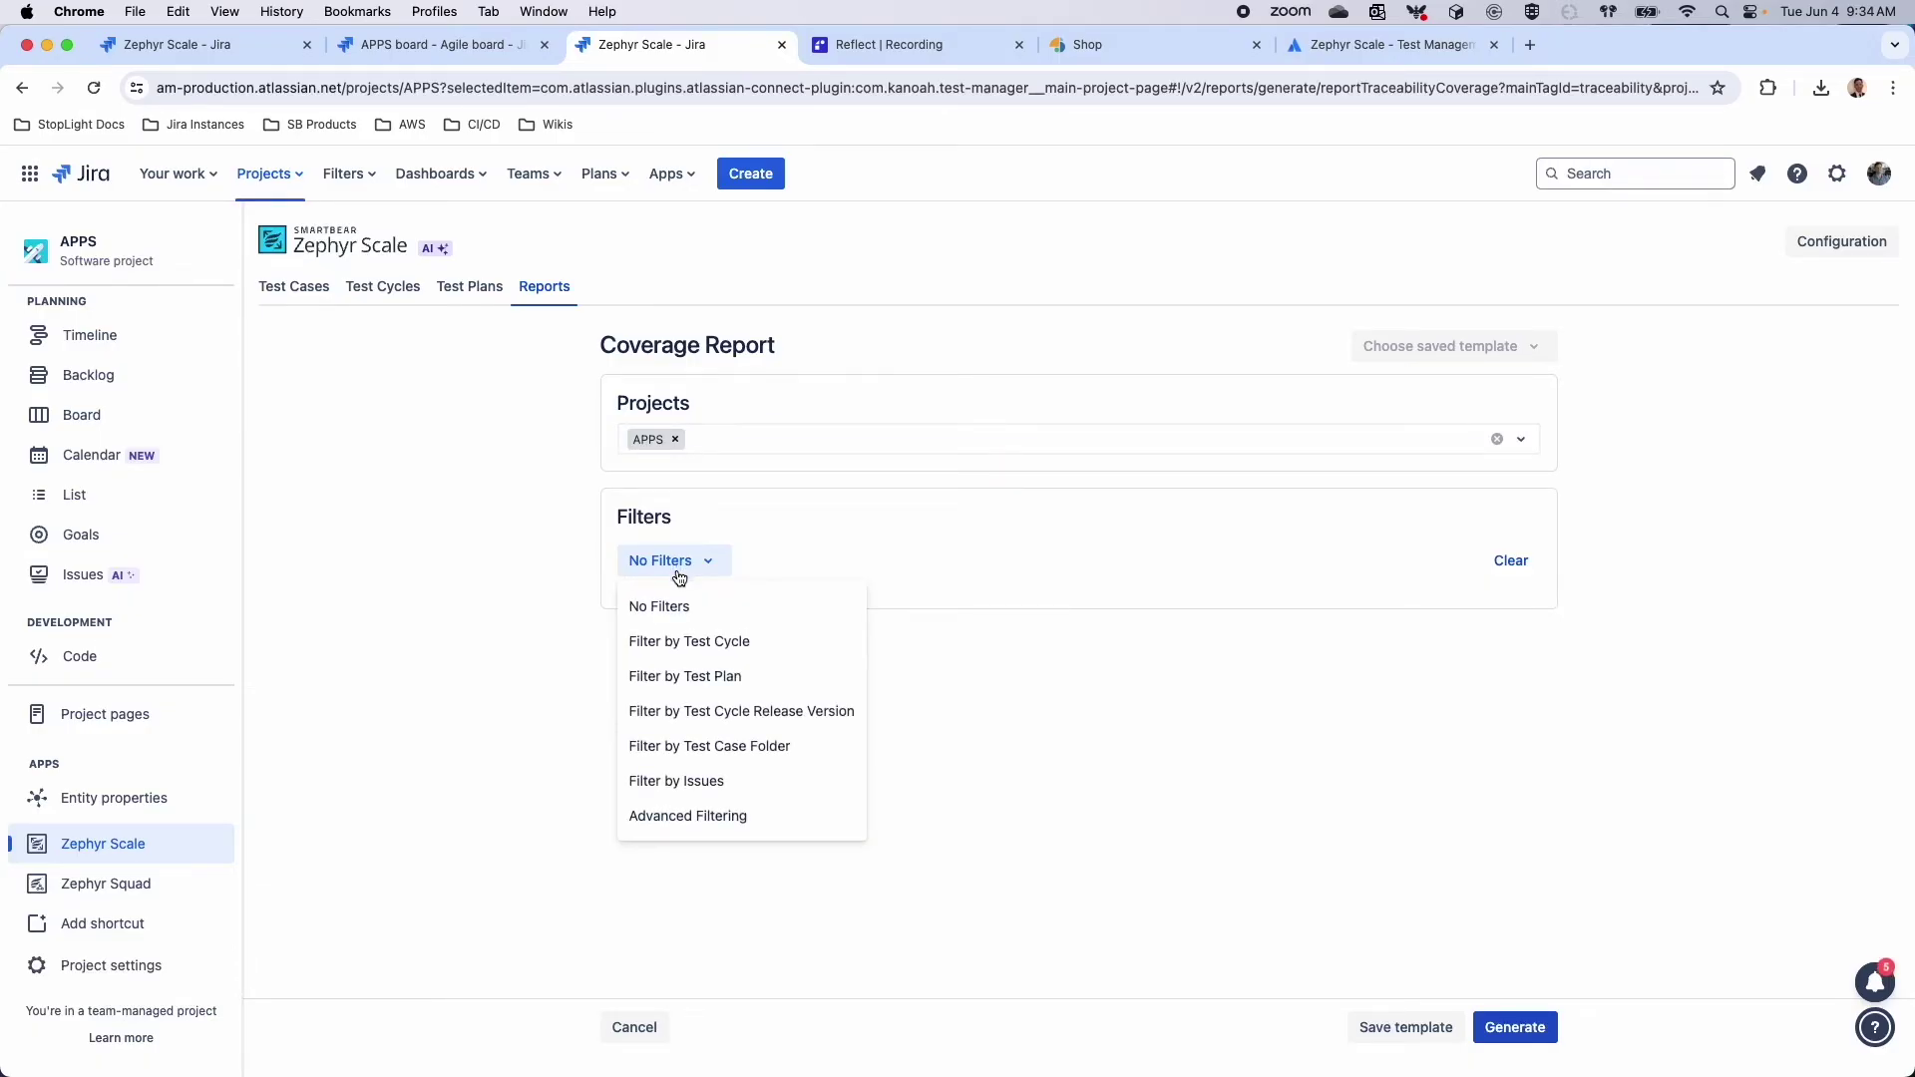
left_click(648, 786)
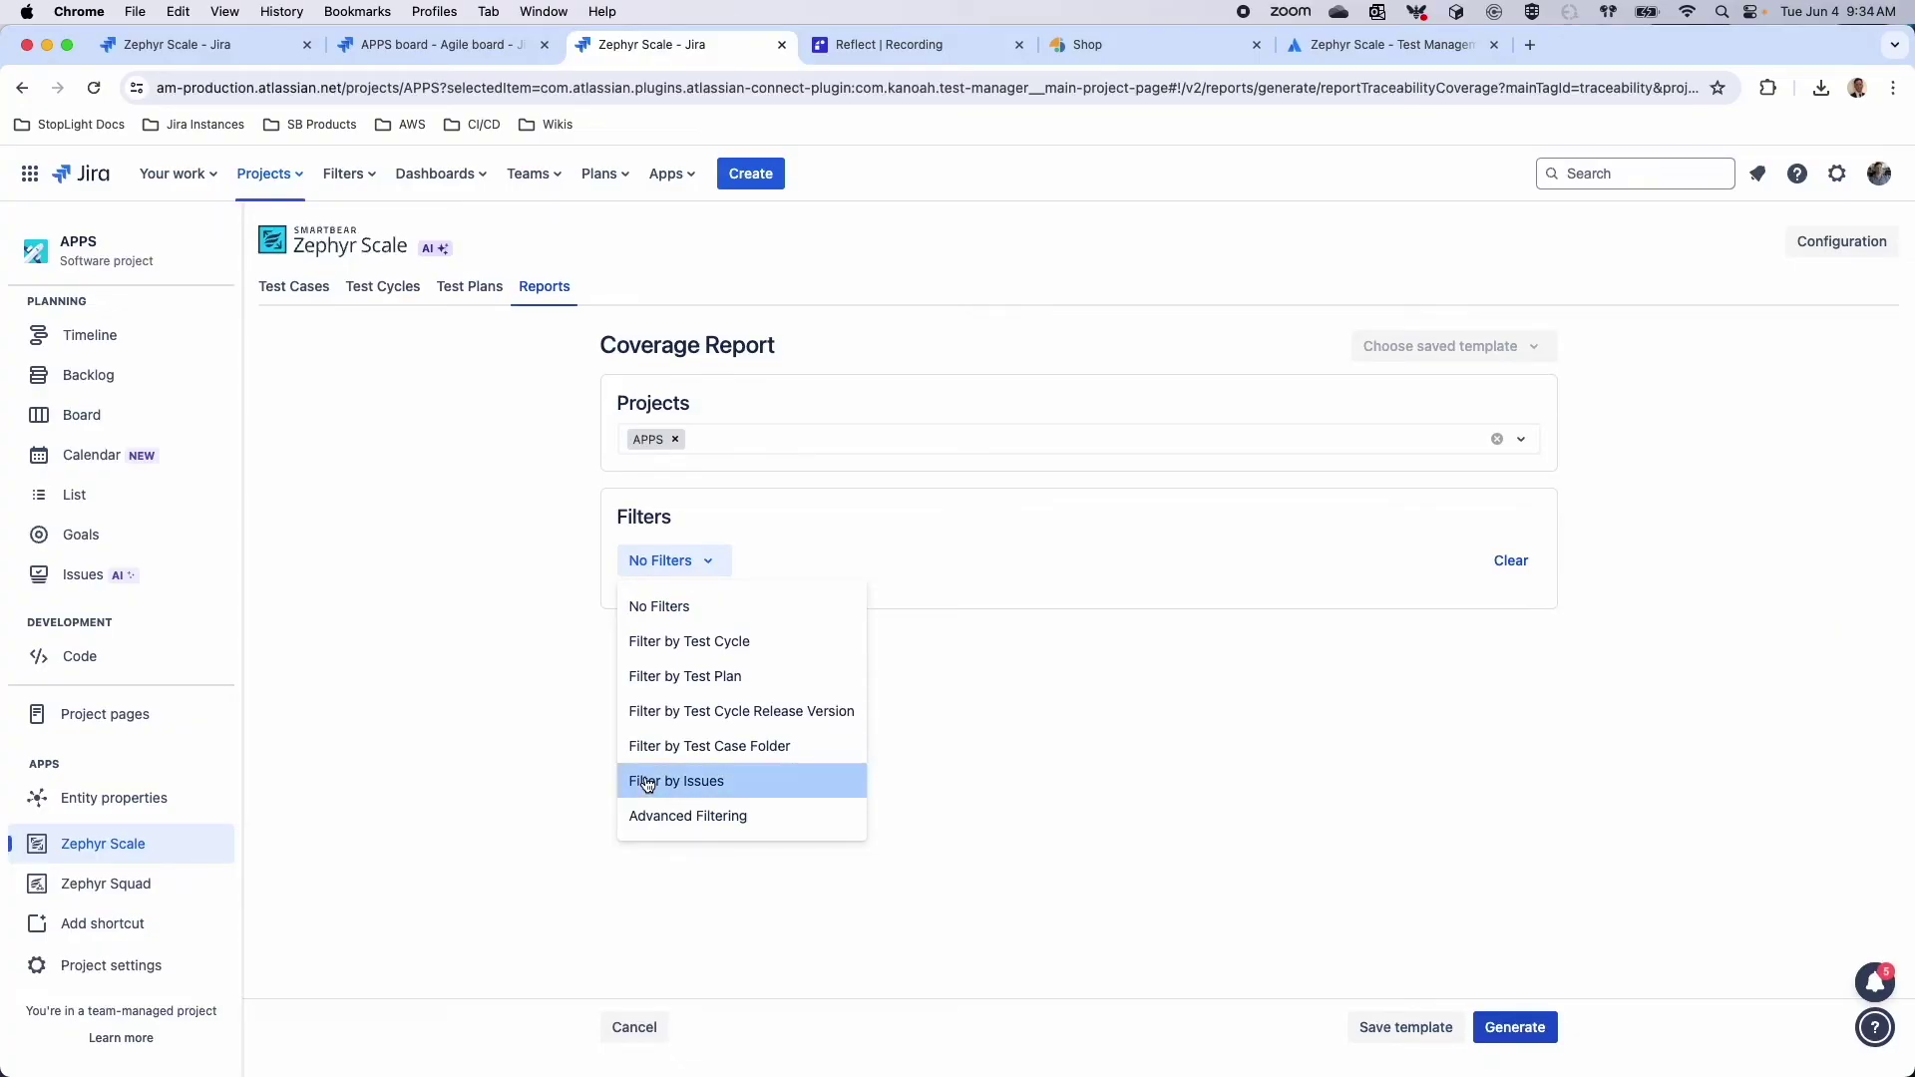
left_click(704, 668)
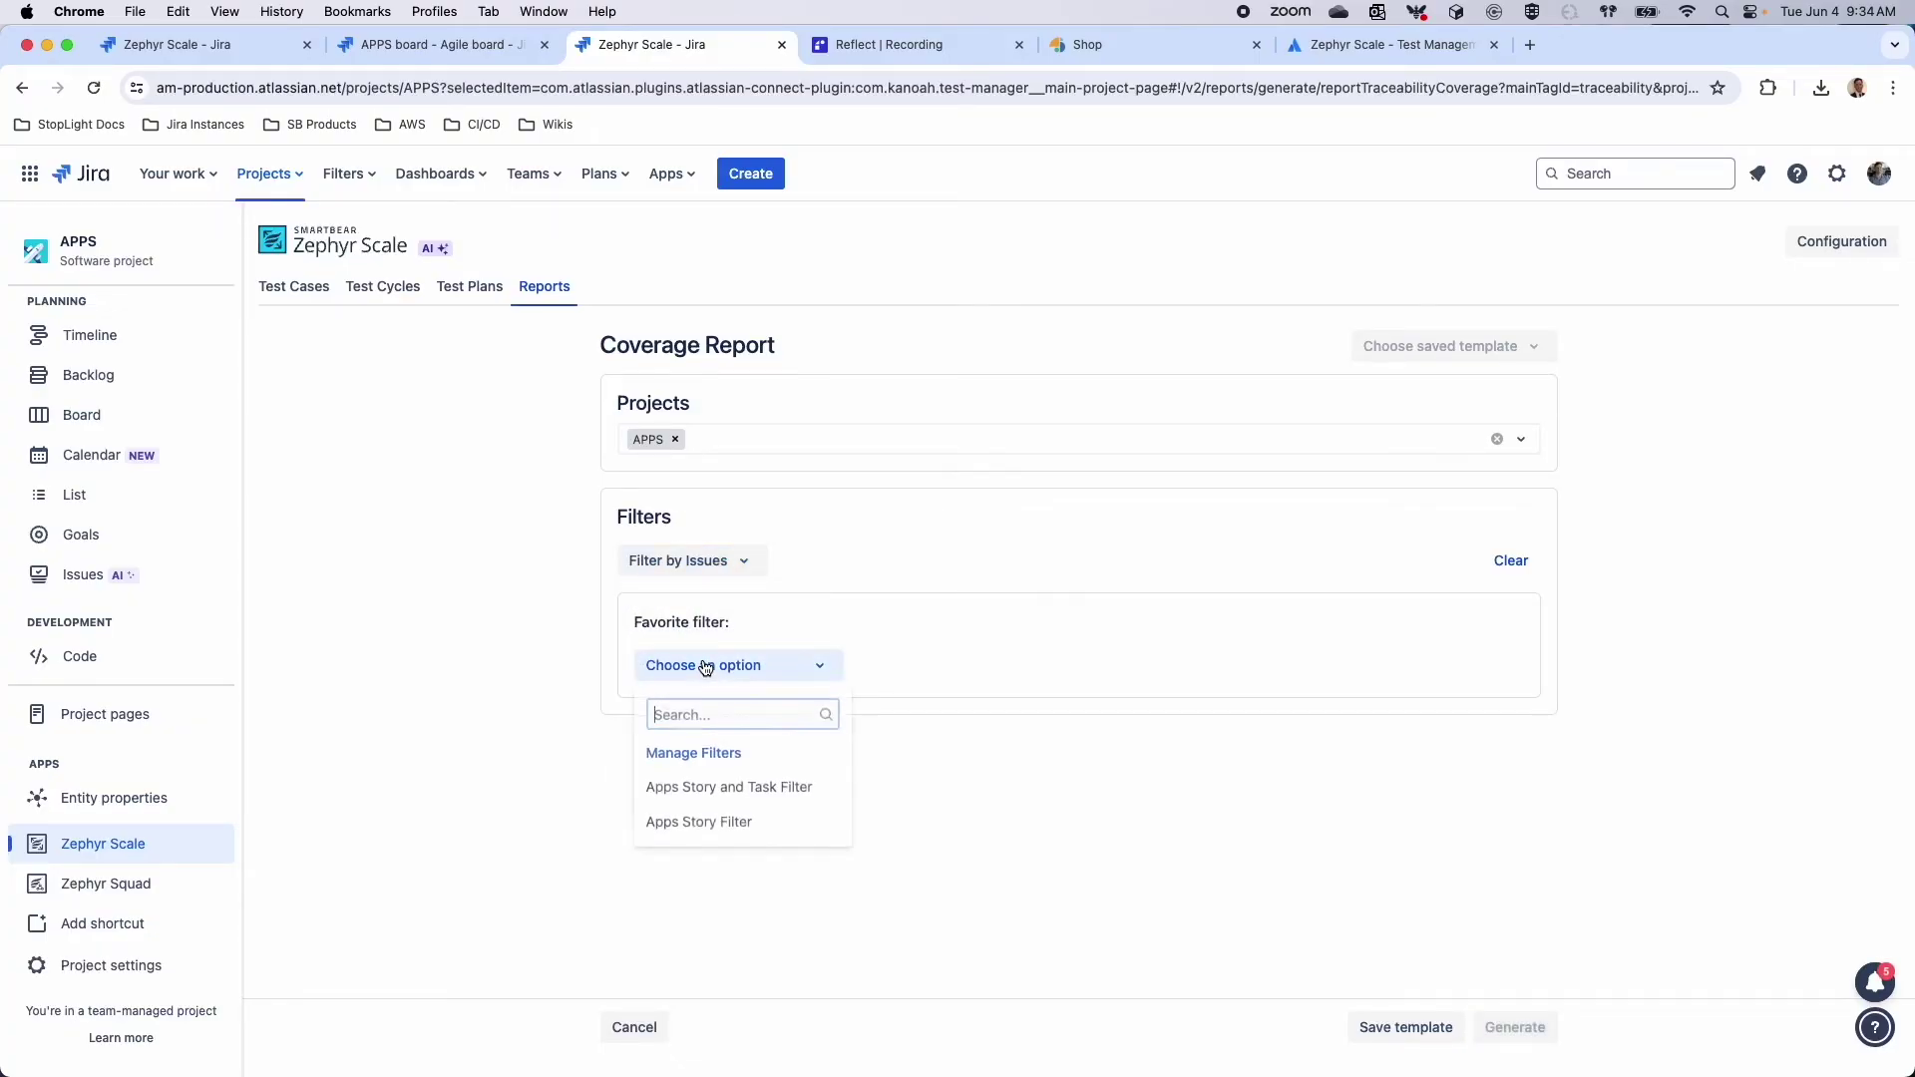
left_click(716, 826)
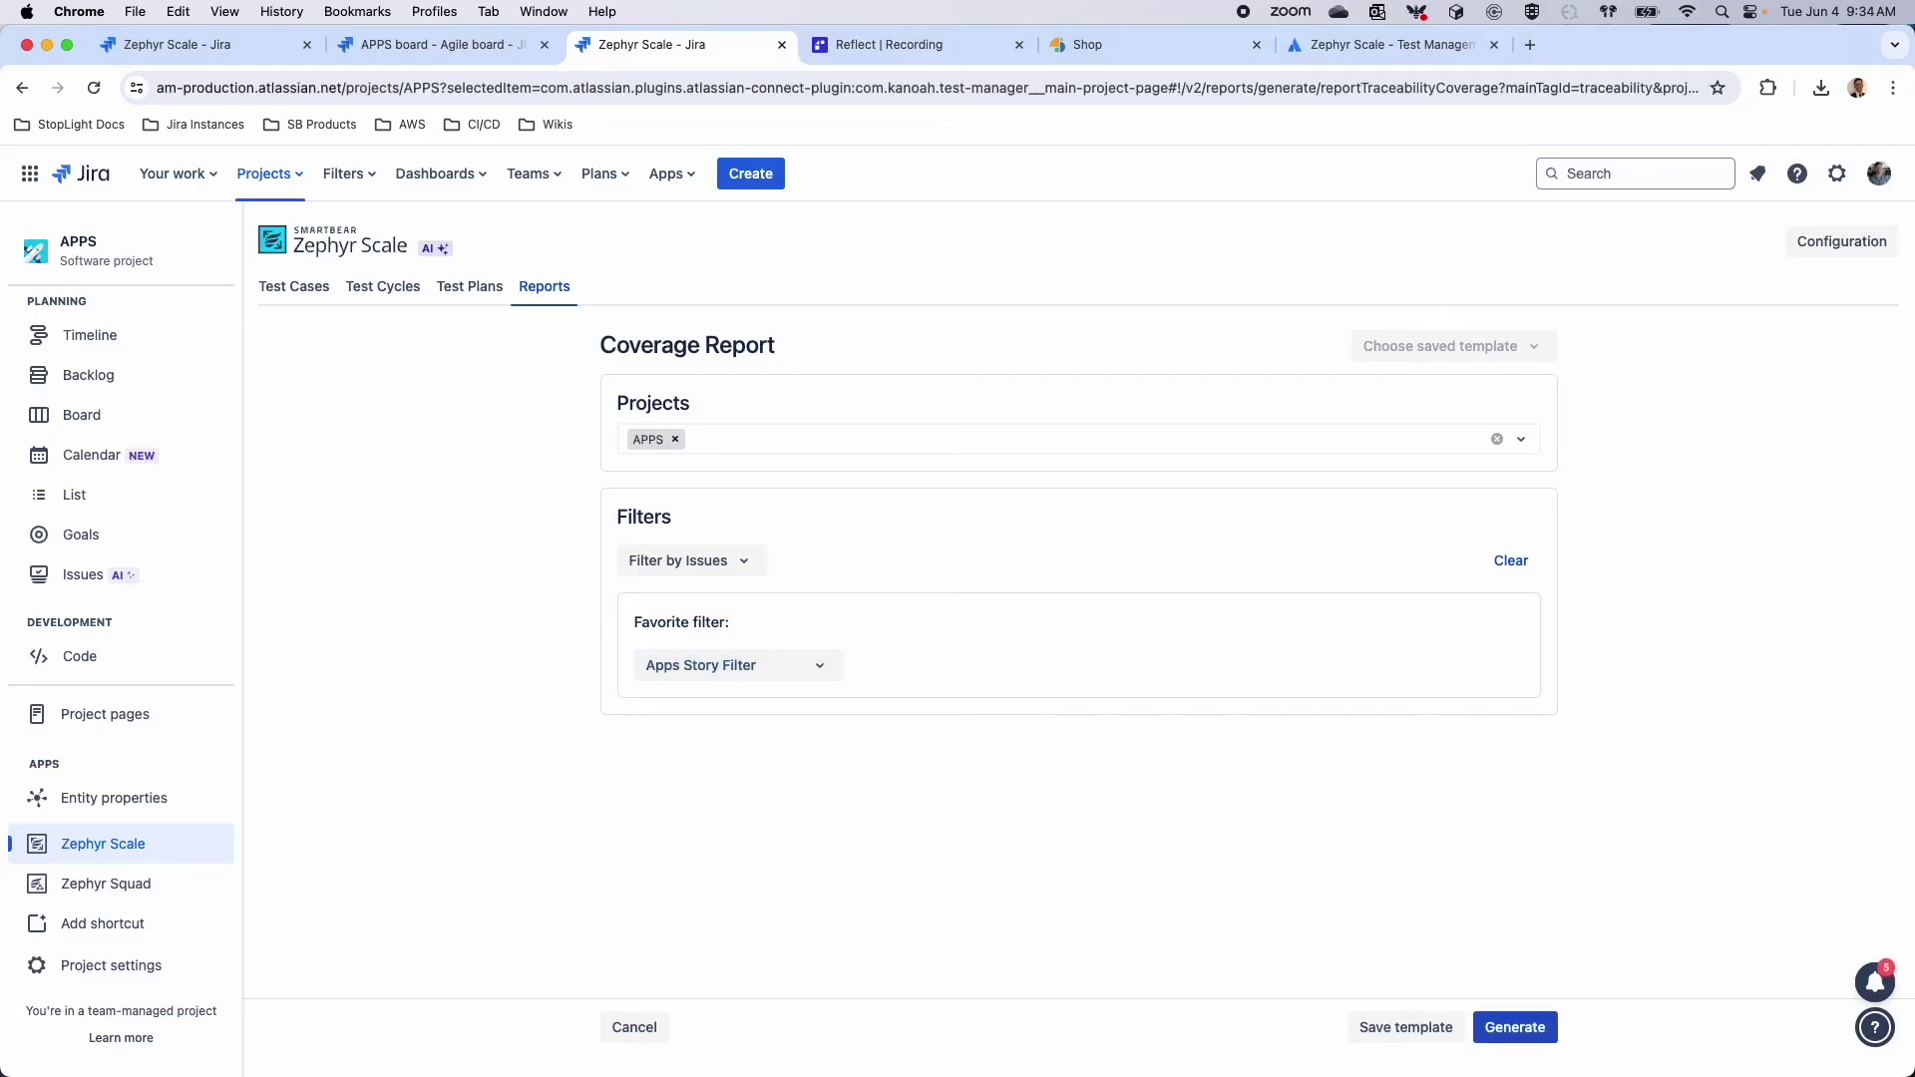
left_click(1514, 1027)
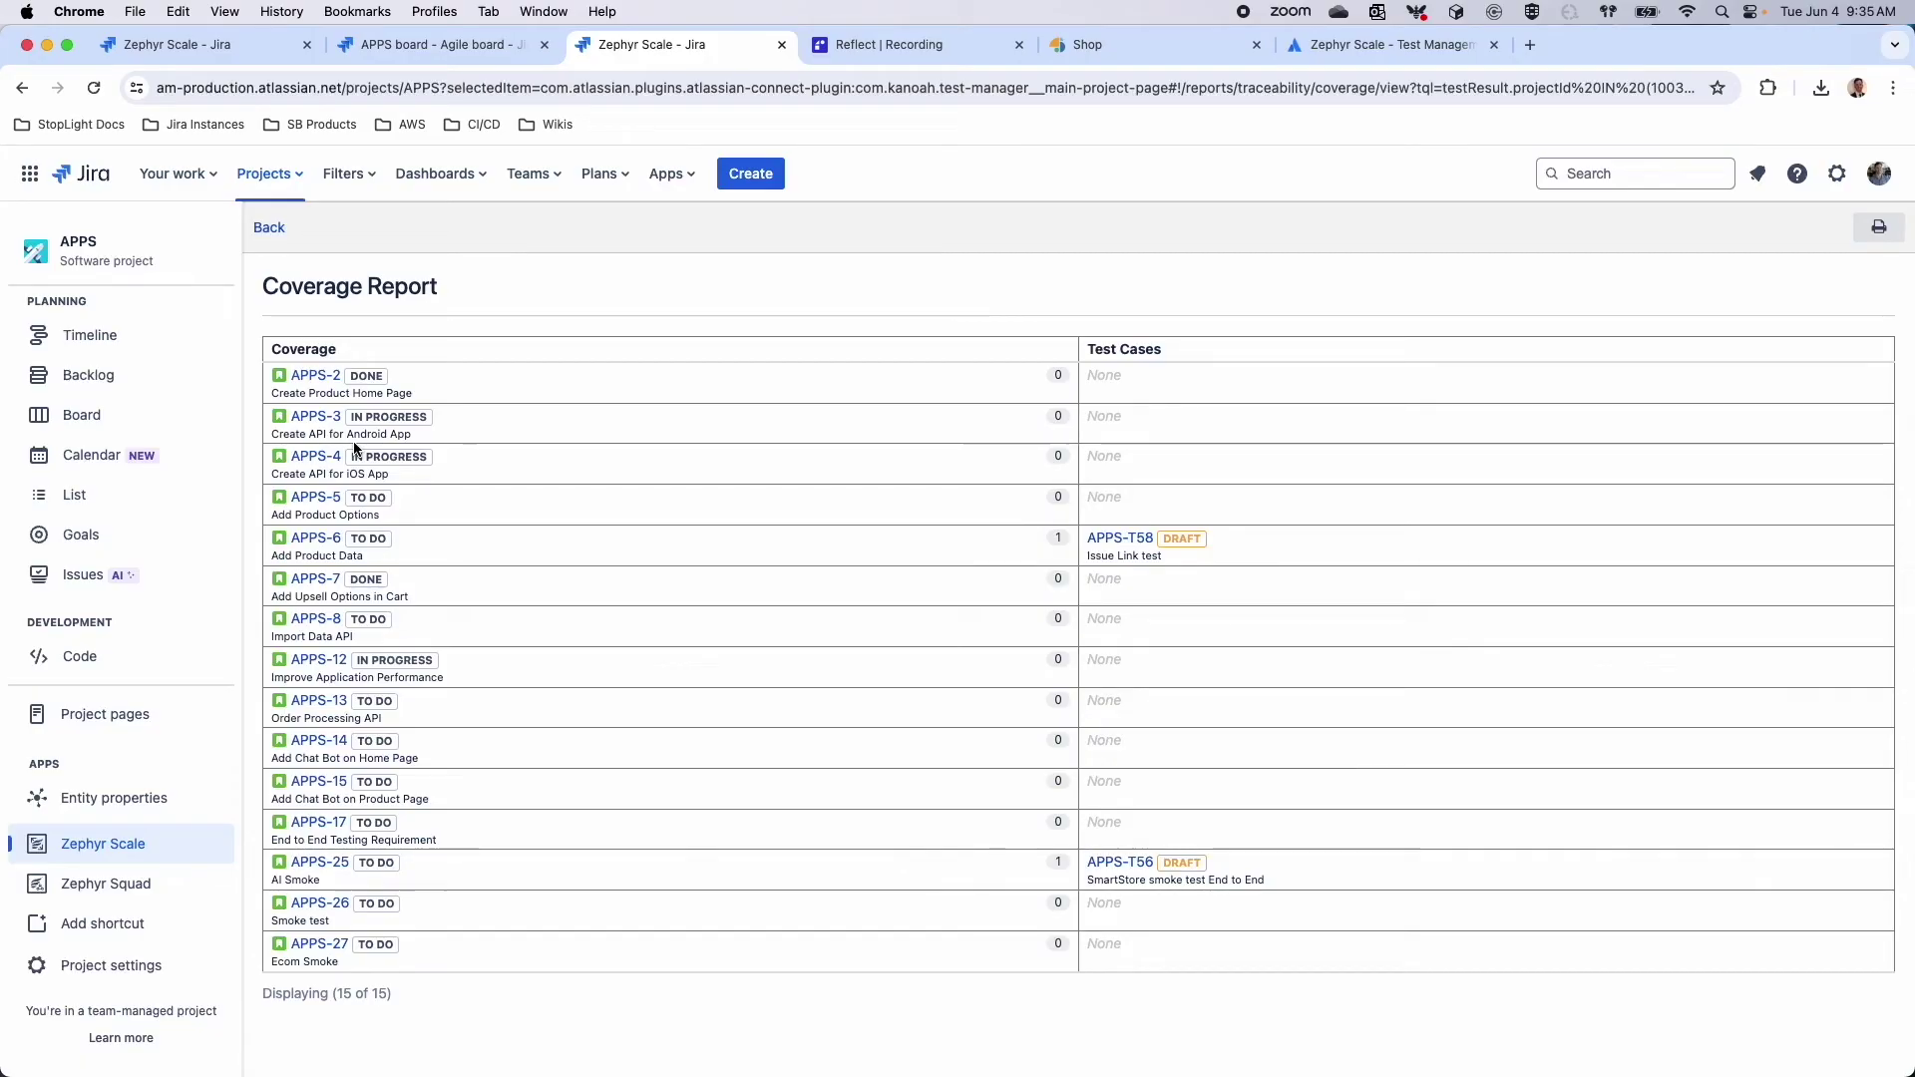
Open issue APPS-2 in a new tab, review its Zephyr Scale test cases, then close it
right_click(312, 377)
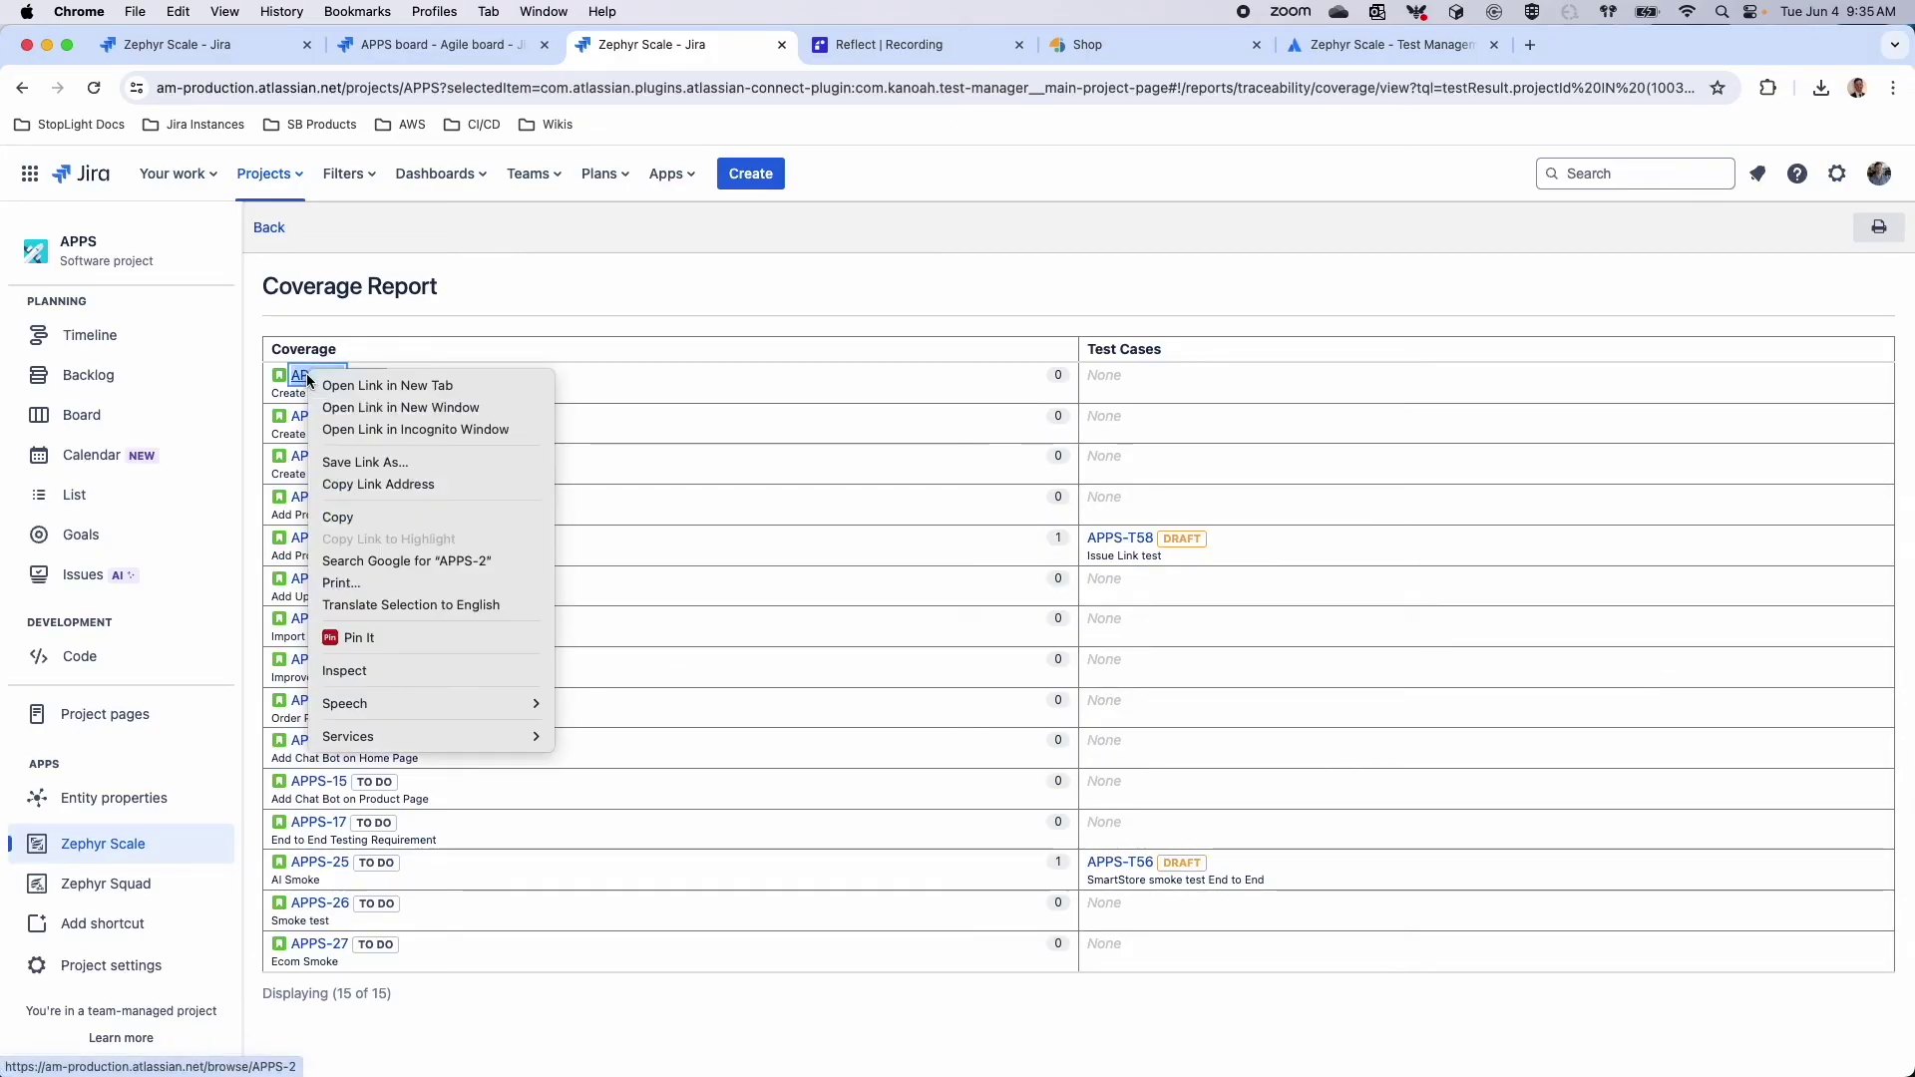
left_click(364, 386)
left_click(883, 50)
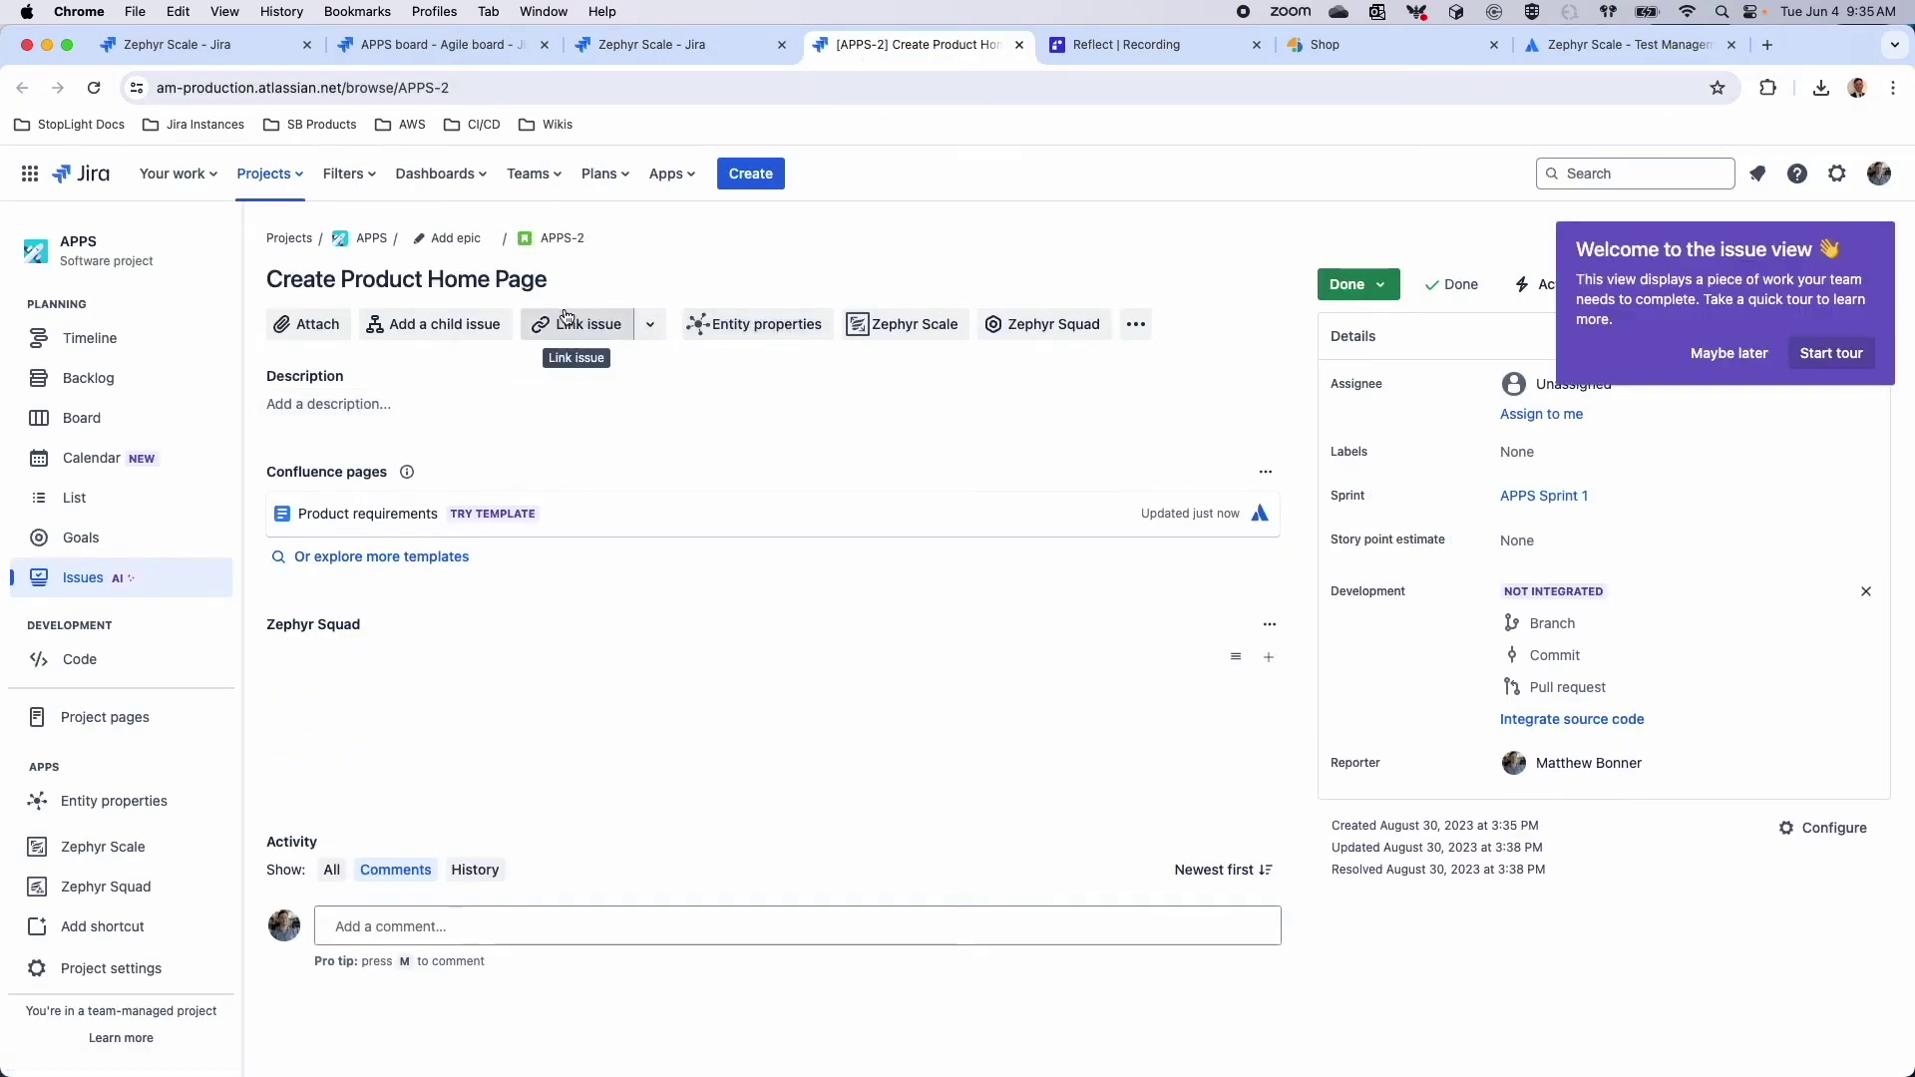
left_click(895, 329)
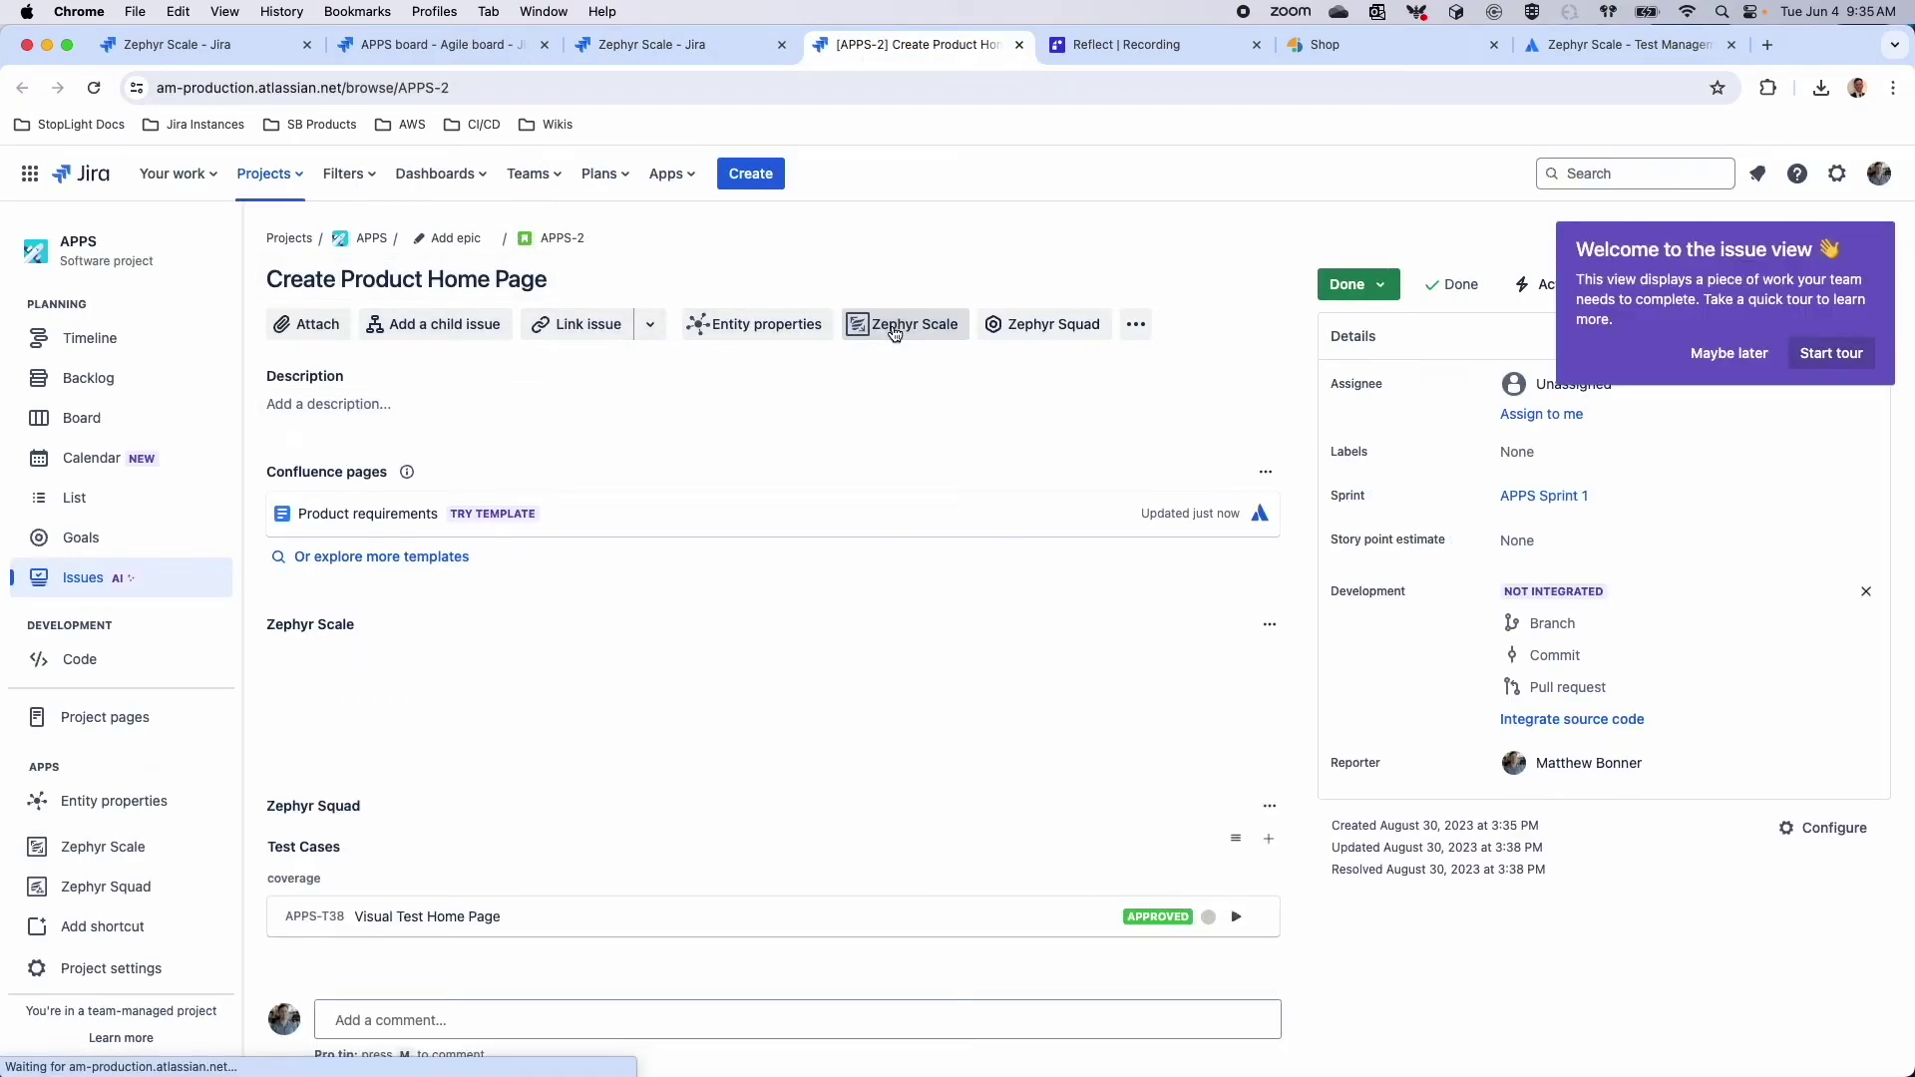
left_click(1236, 657)
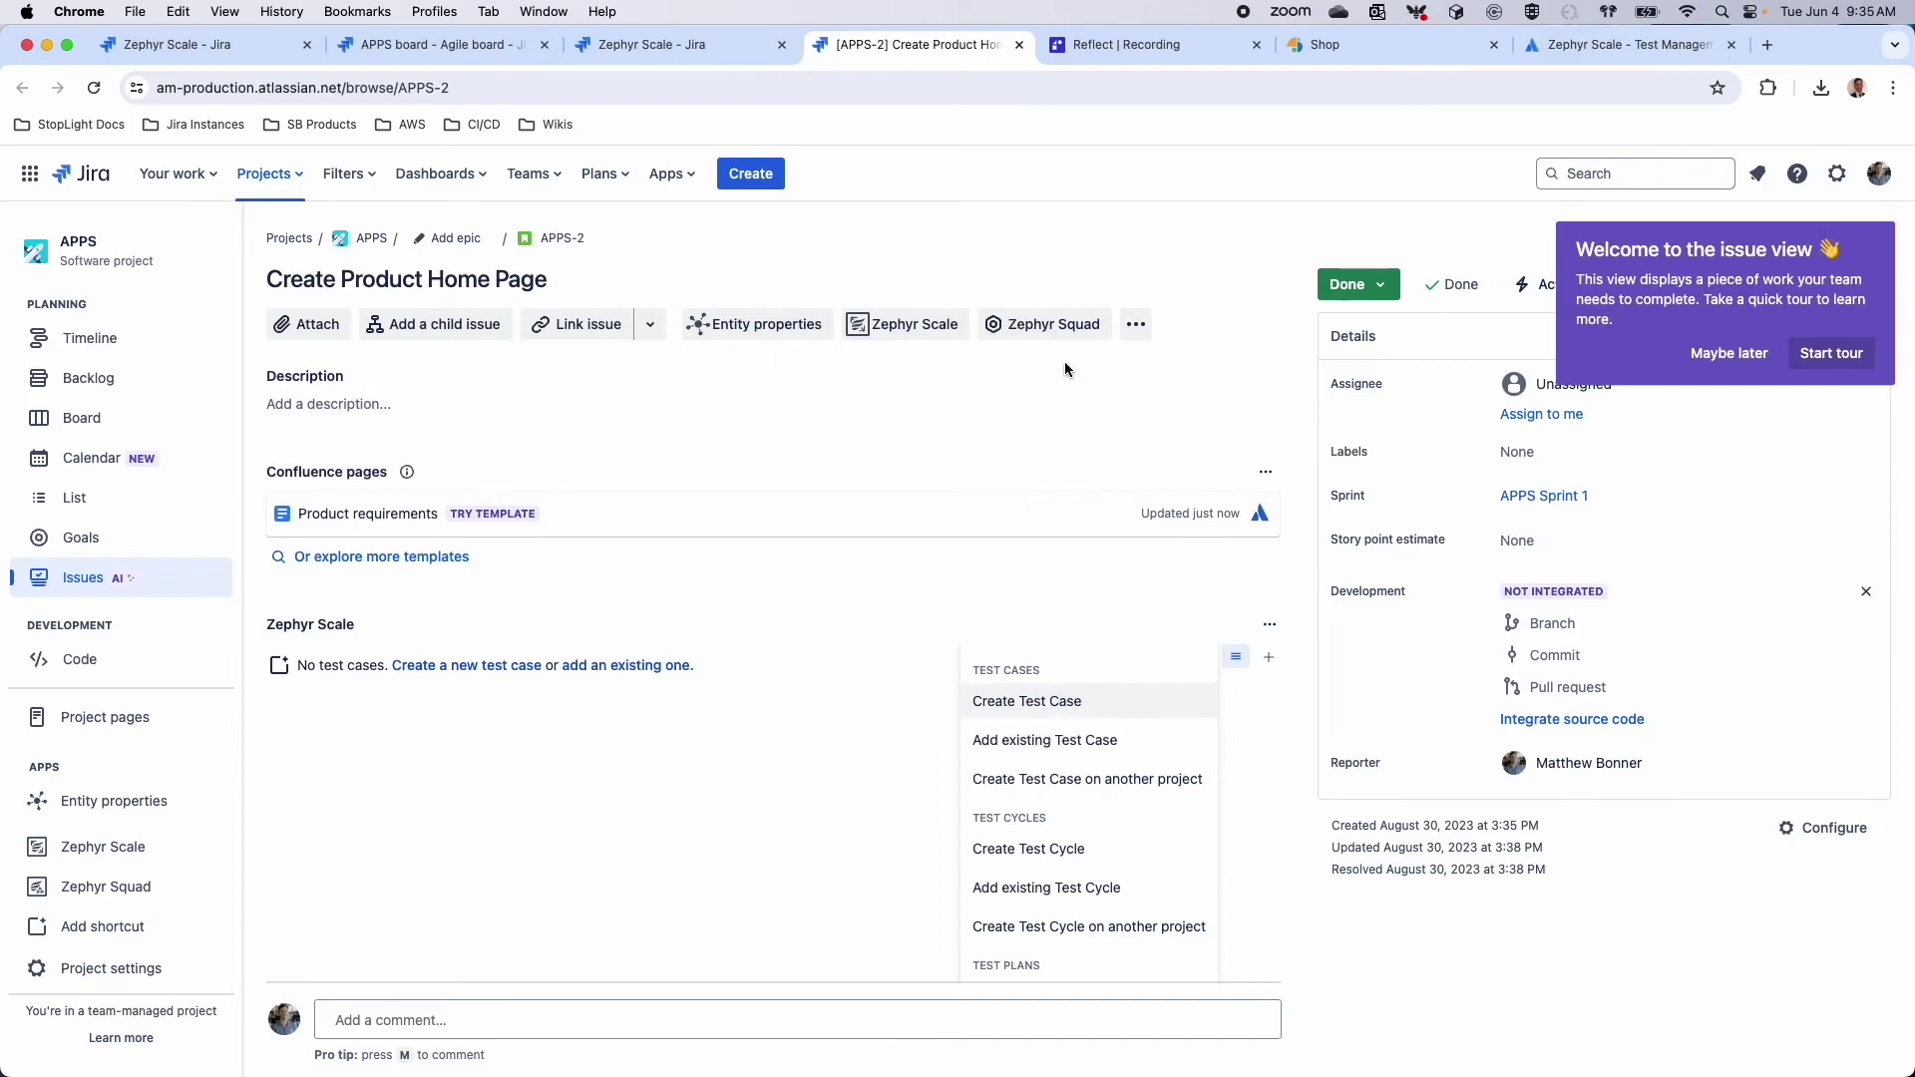
left_click(1021, 50)
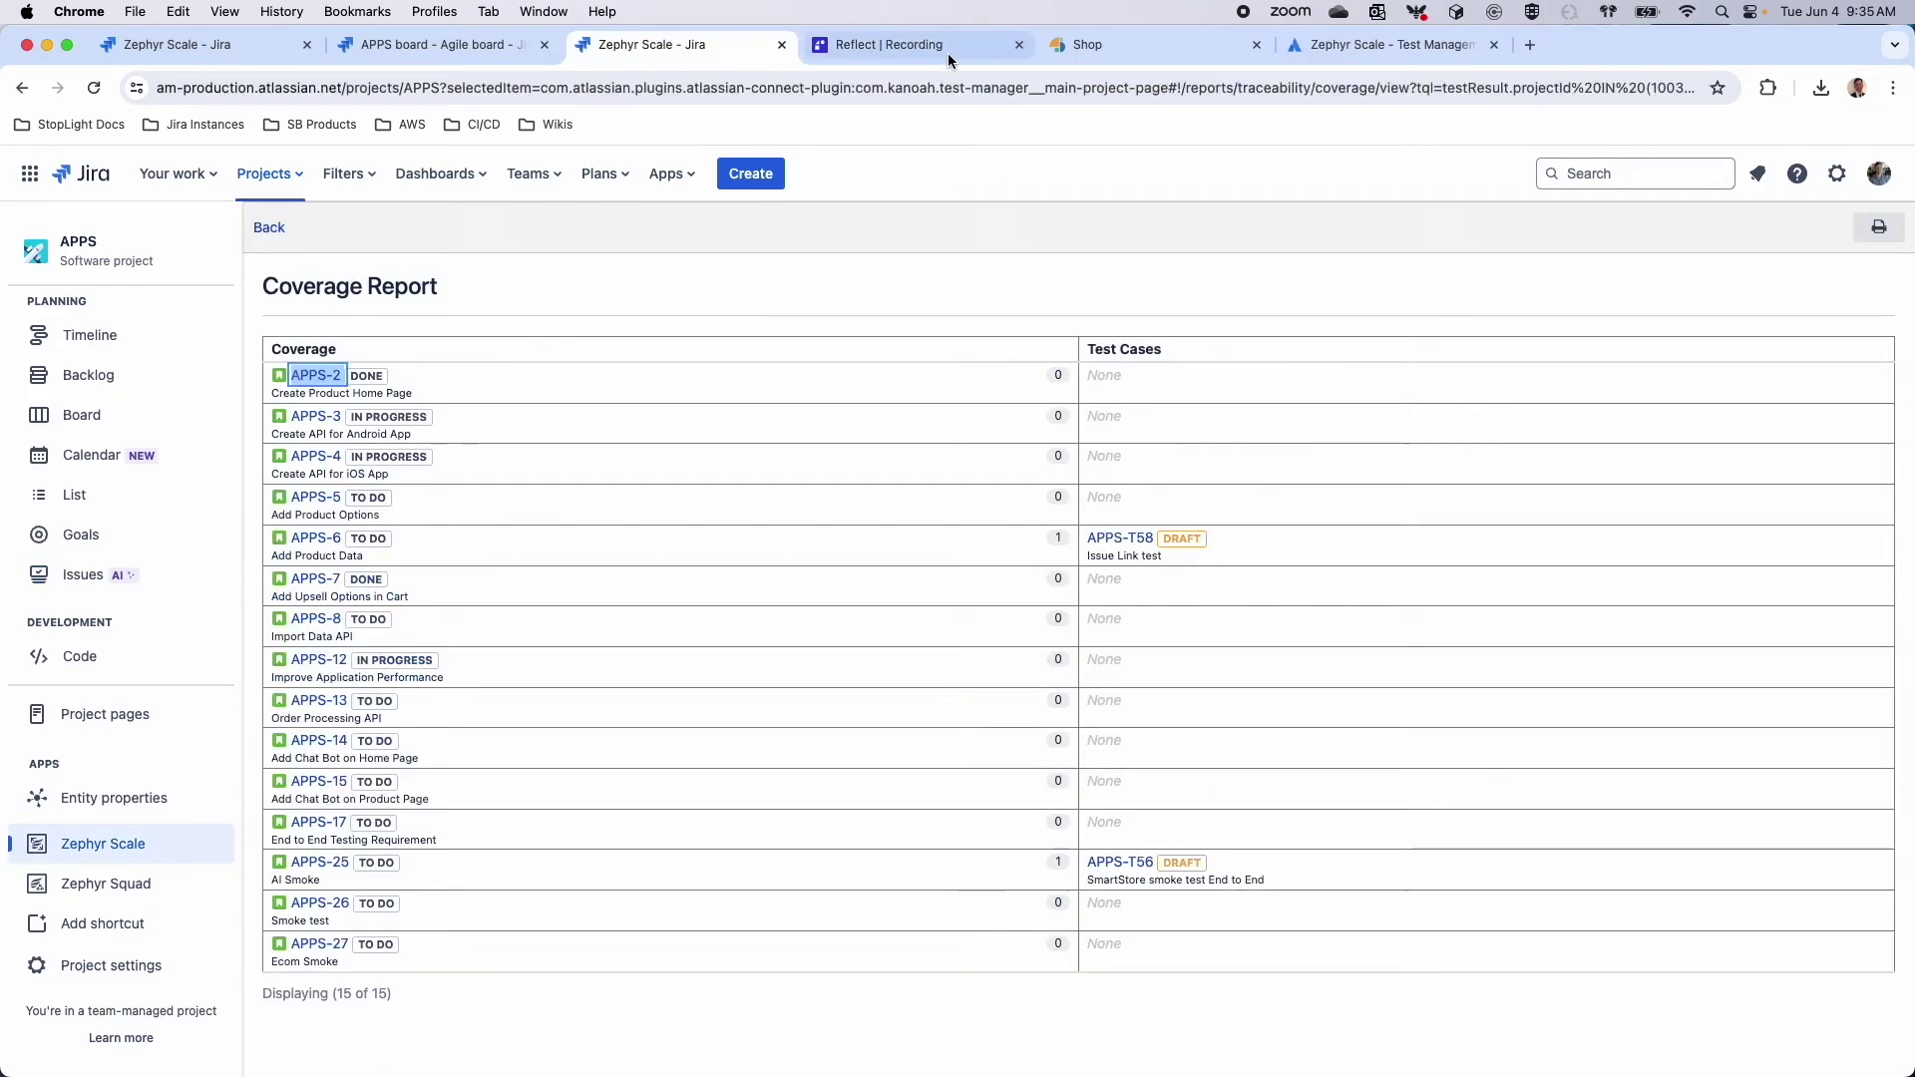
left_click(243, 246)
Generate a Traceability Report from the Traceability reports list
left_click(50, 229)
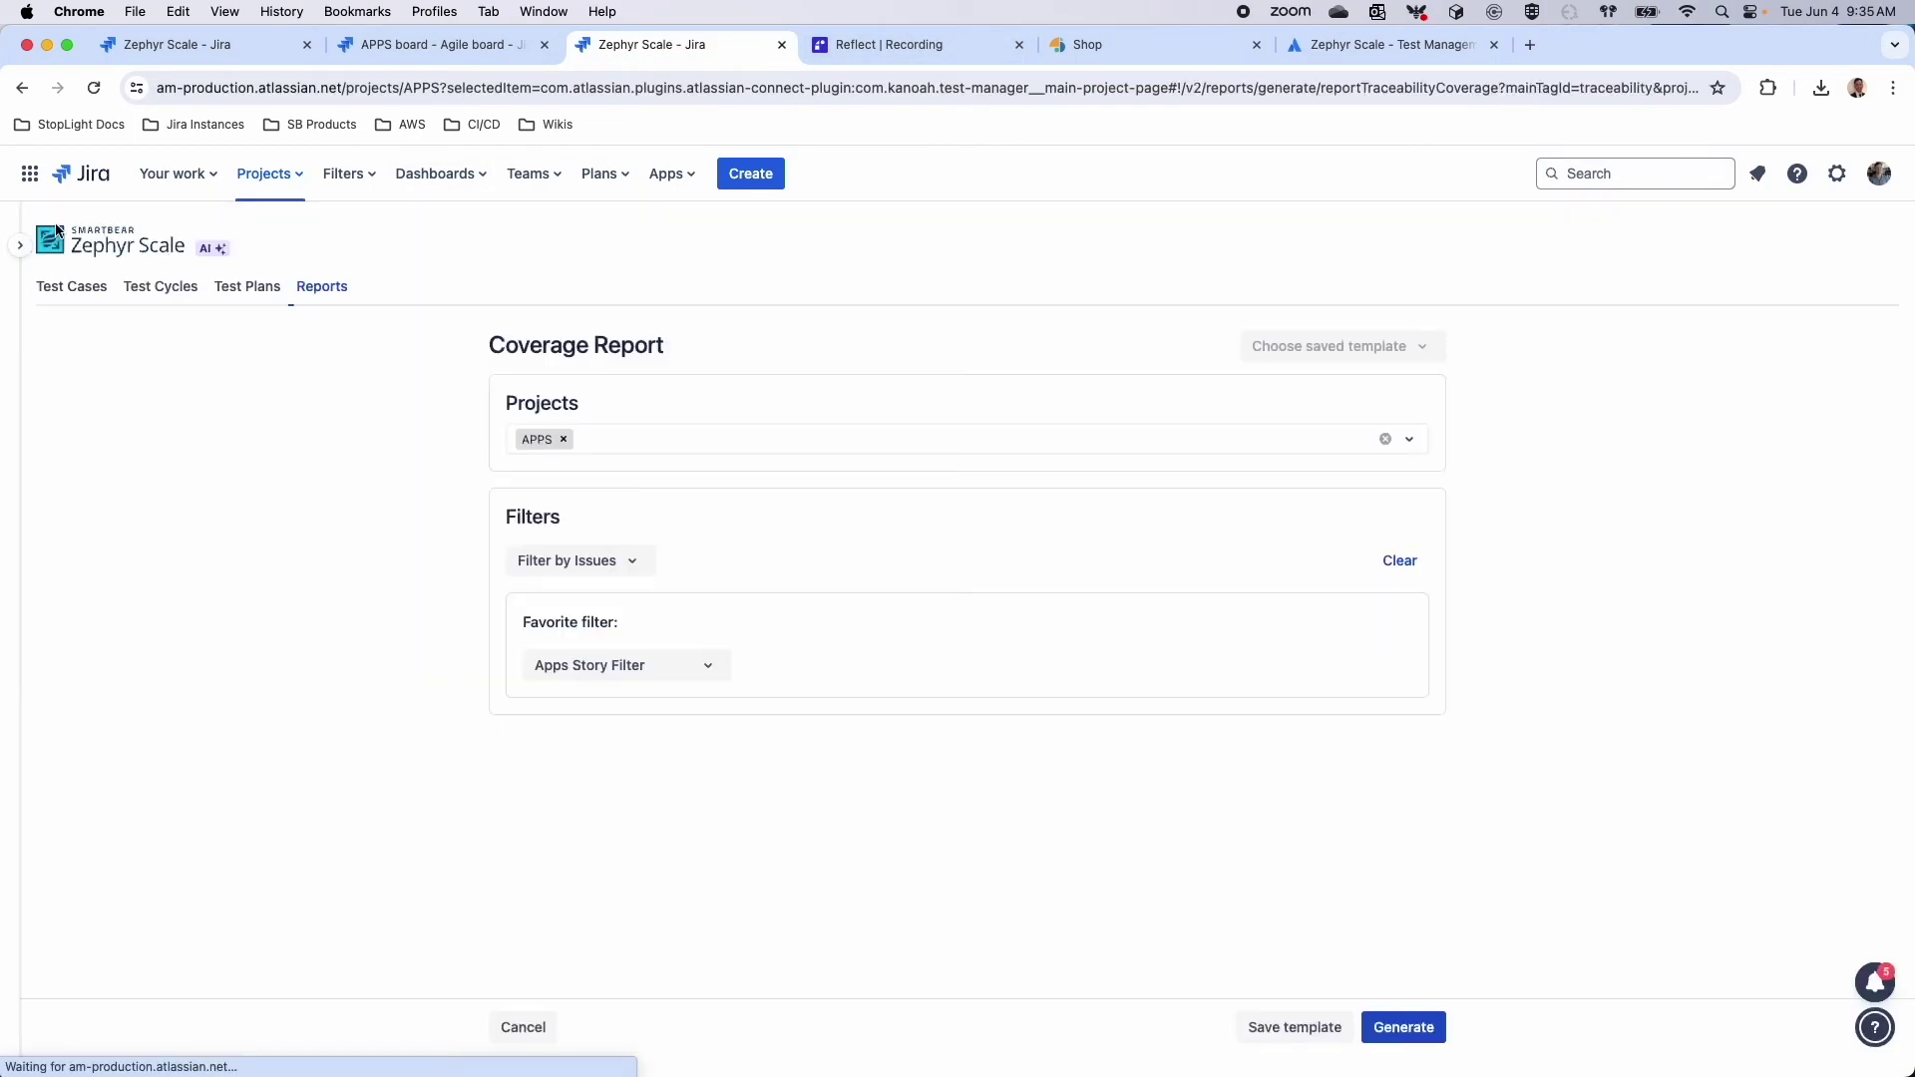
left_click(336, 299)
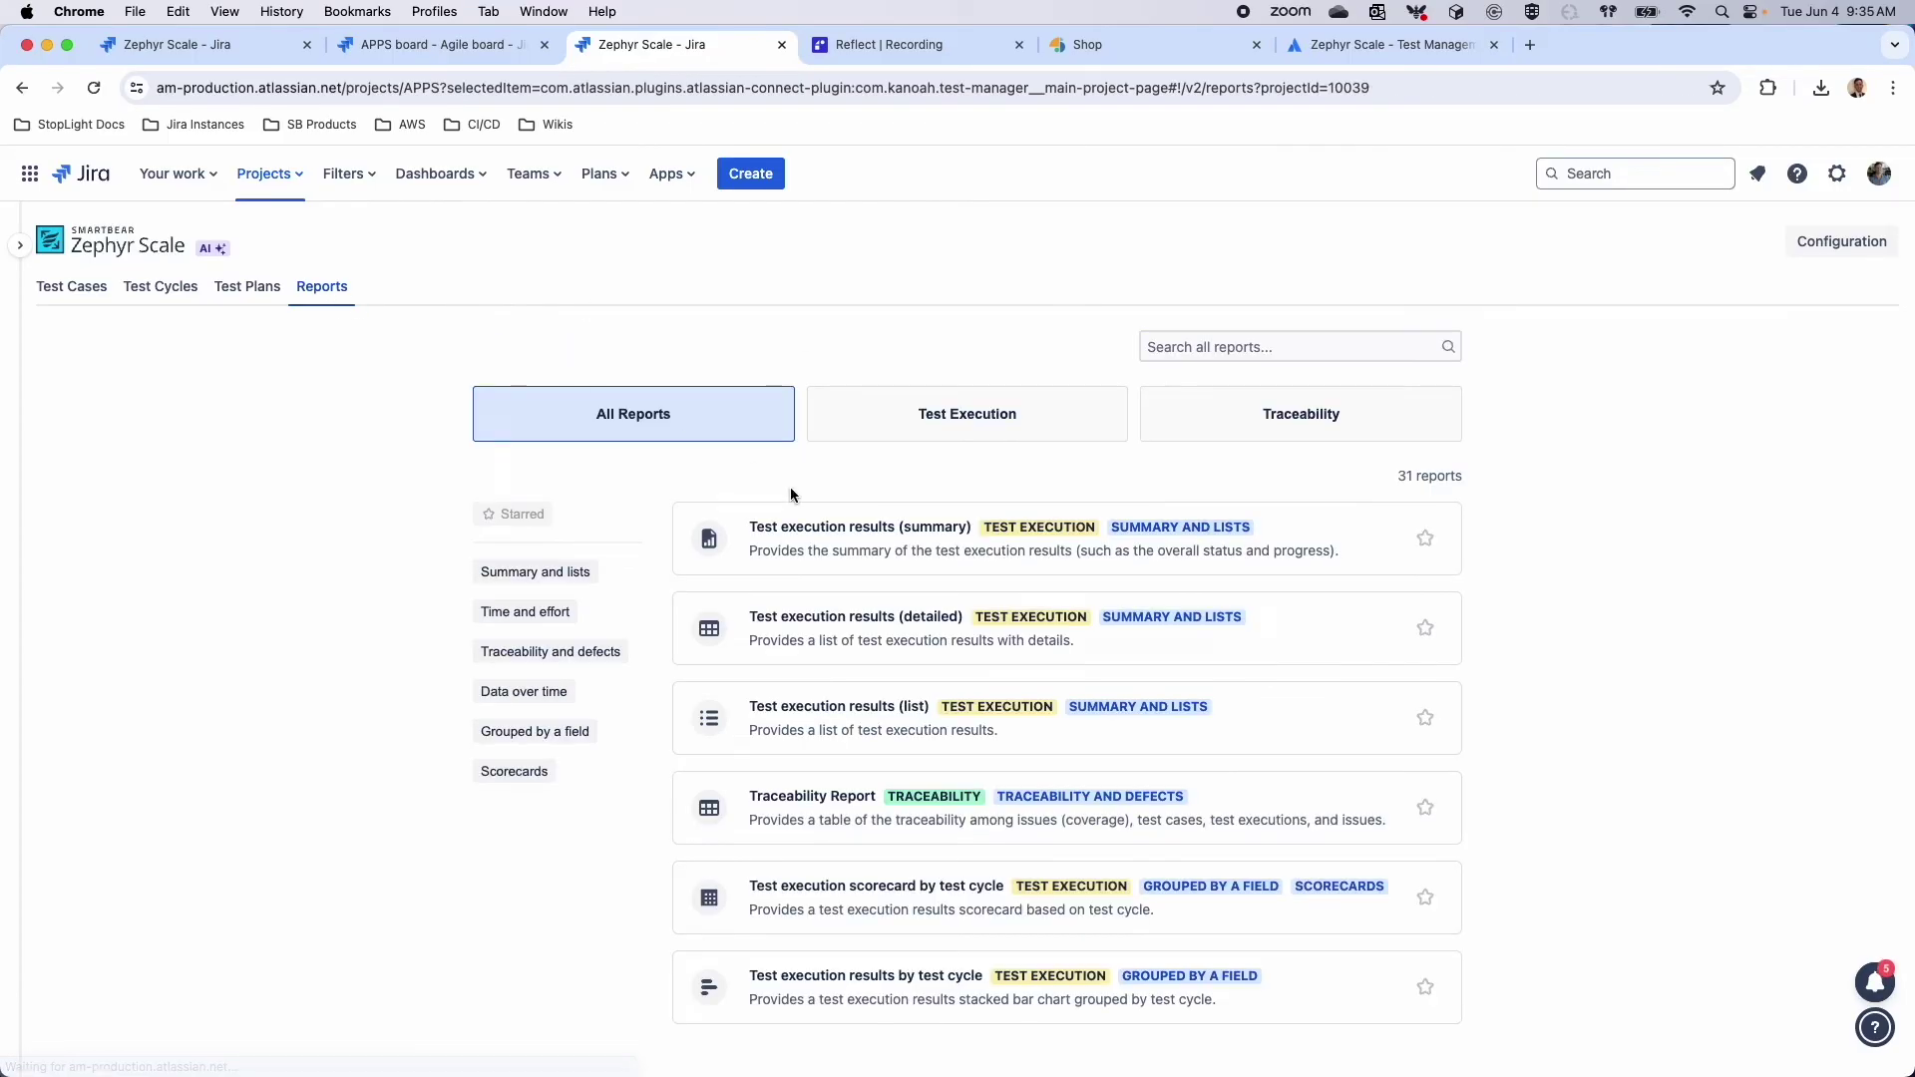
left_click(1321, 419)
left_click(923, 560)
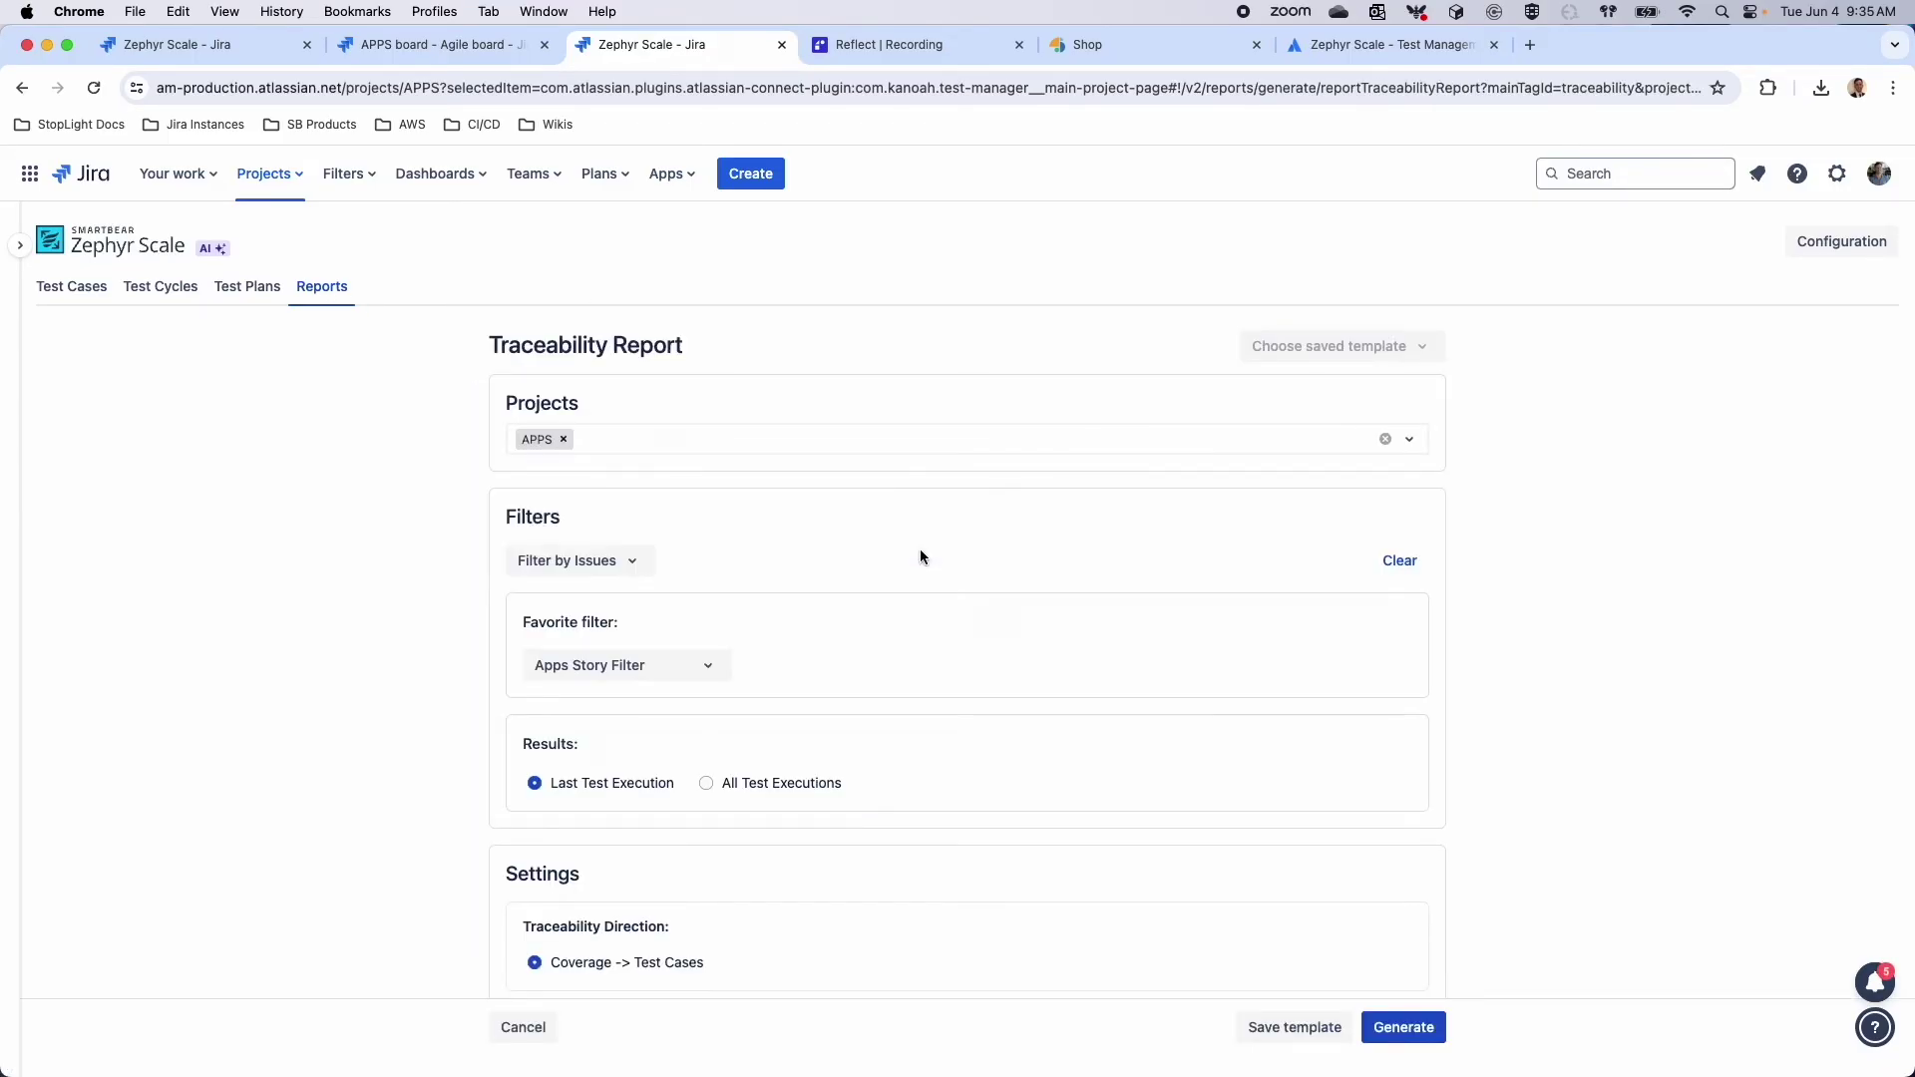
left_click(1404, 1027)
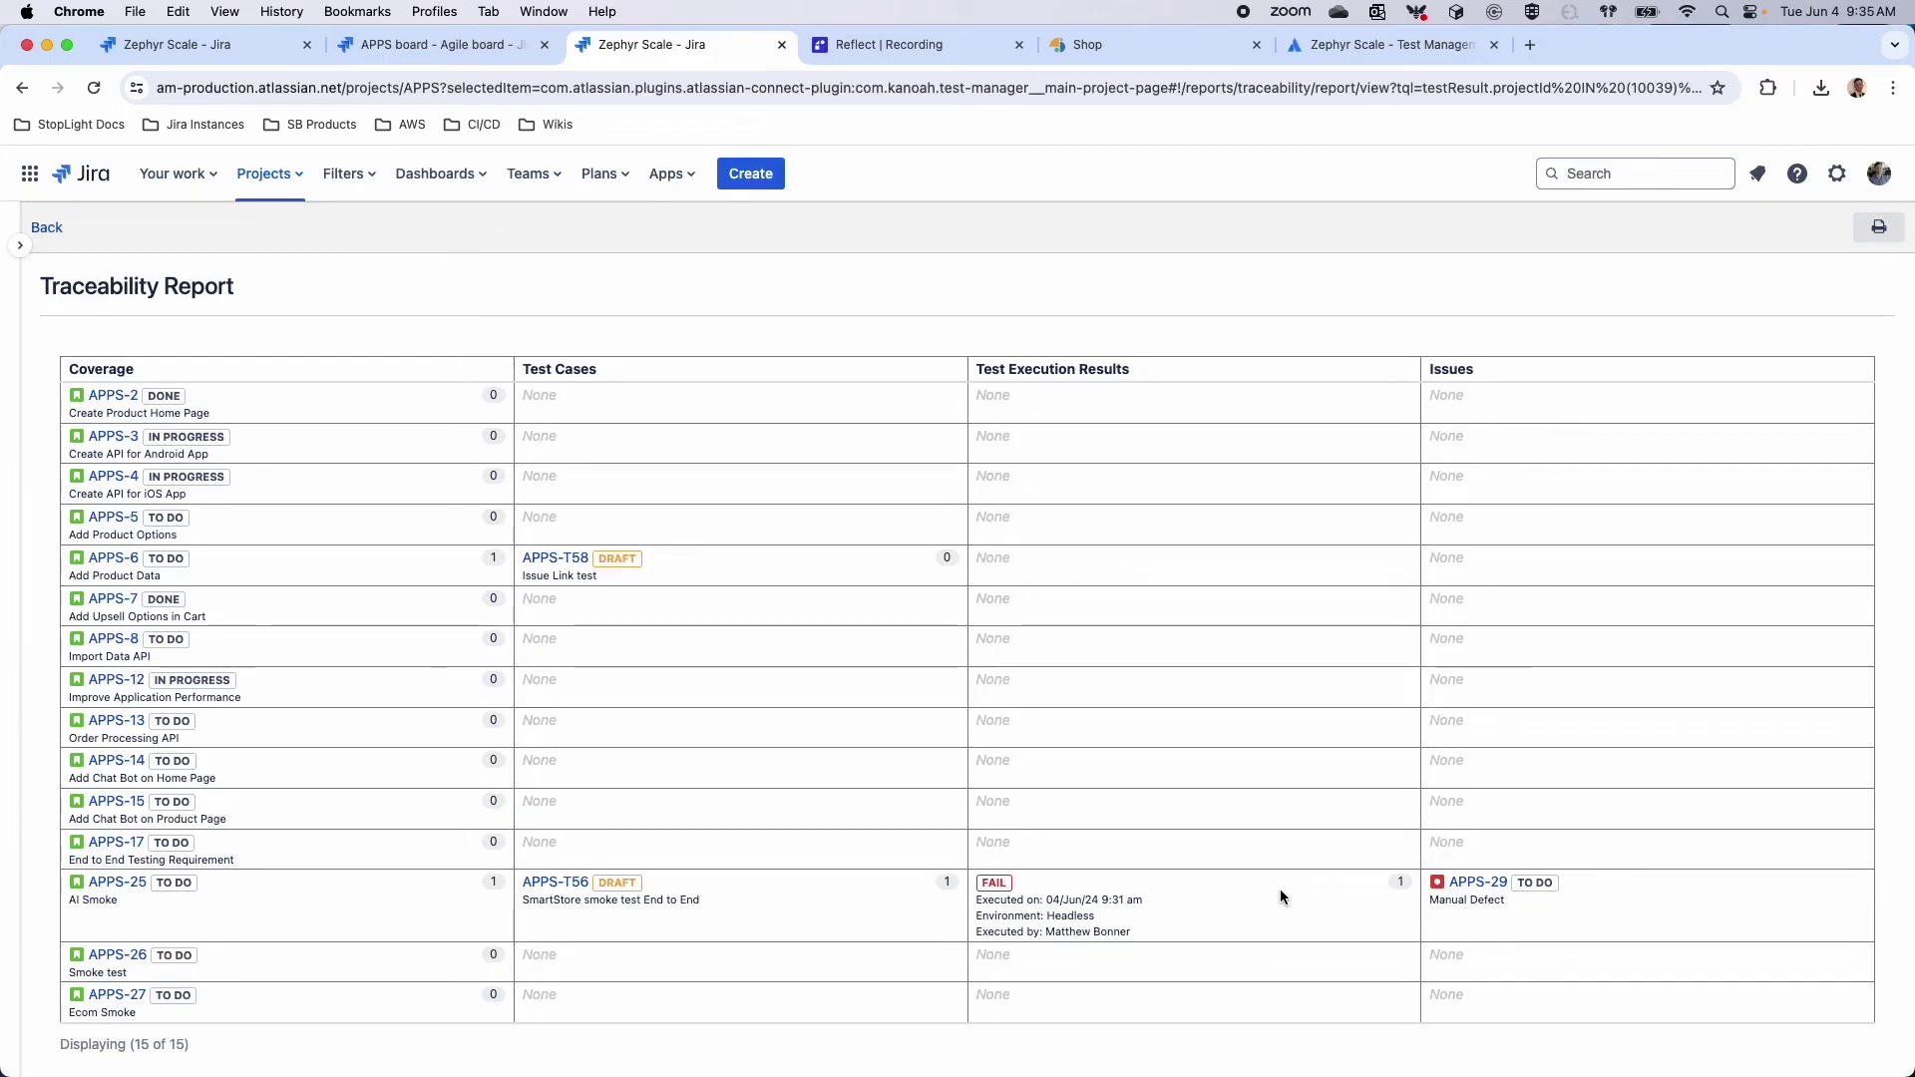
Return to the reports overview filtered to Test Execution reports
left_click(47, 229)
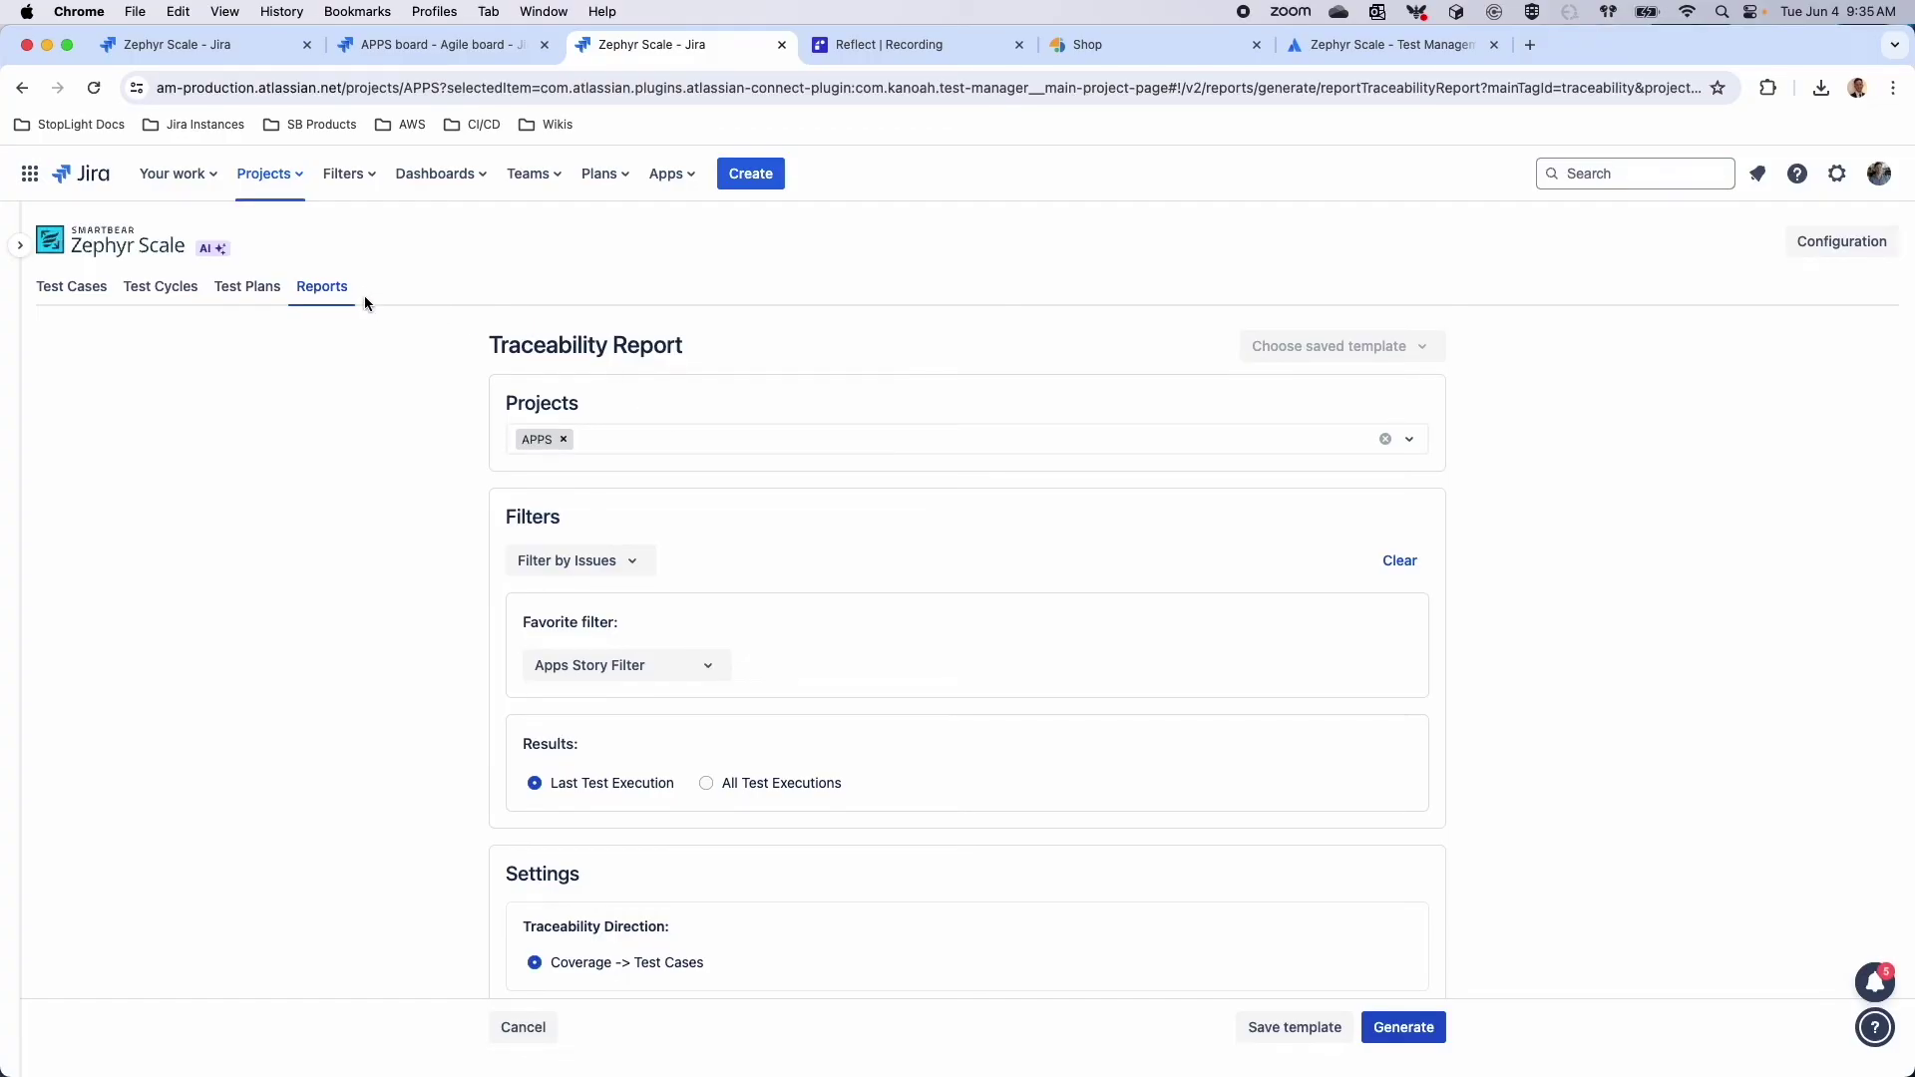
left_click(329, 290)
left_click(996, 410)
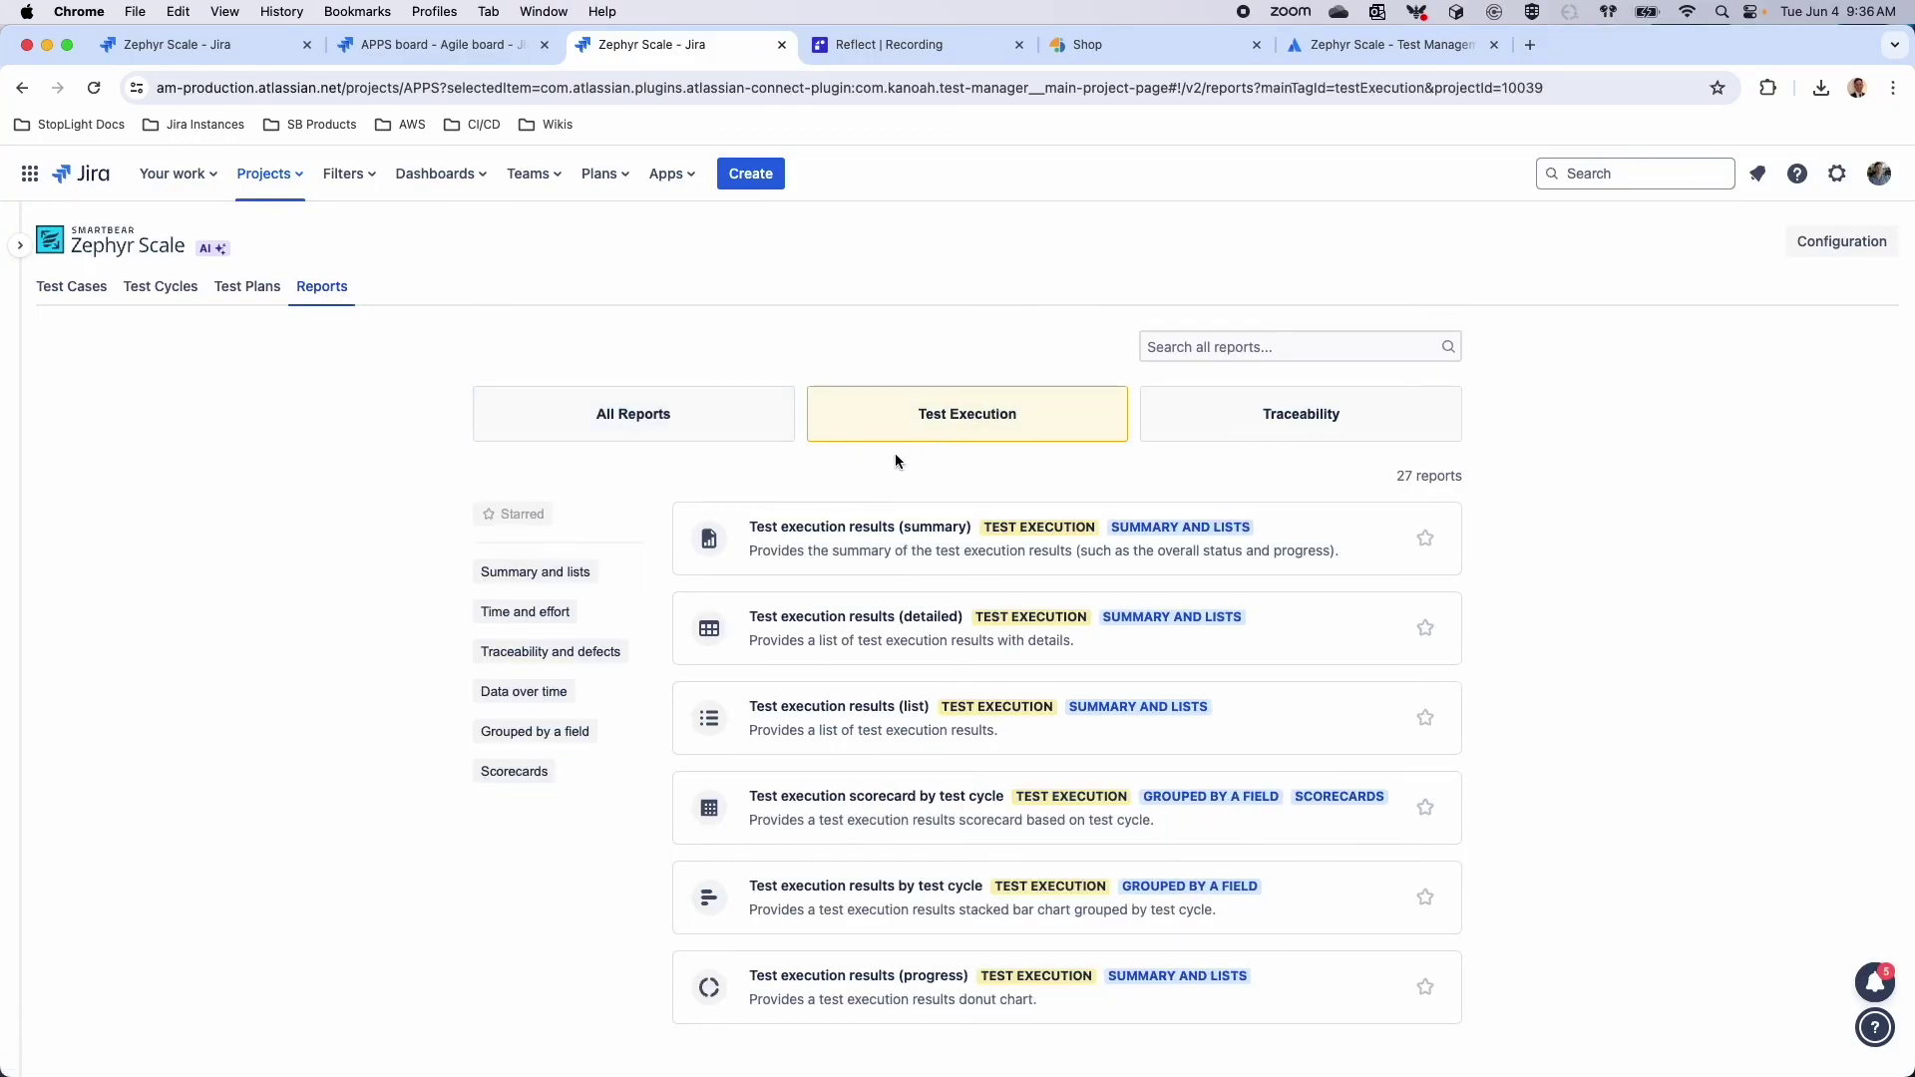
Generate a Test execution results (summary) report with the DEMO project added
left_click(878, 532)
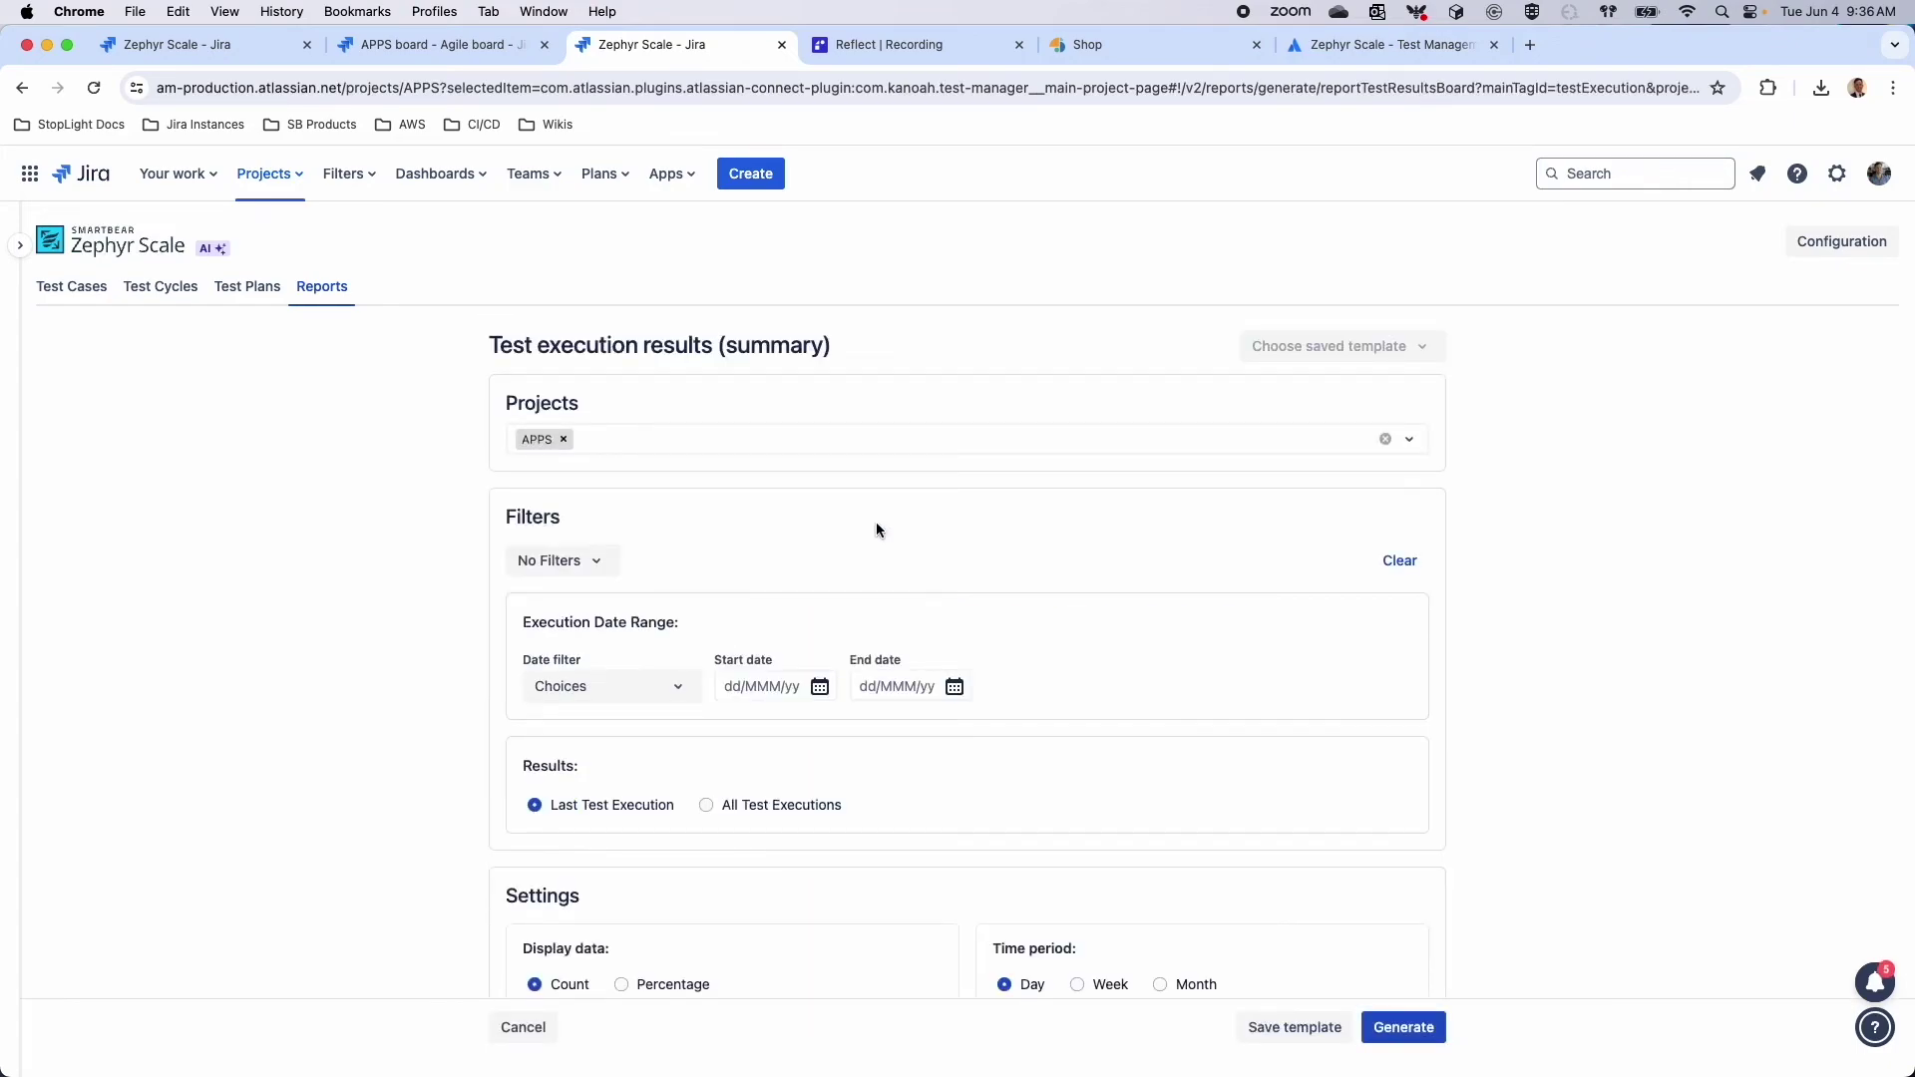
left_click(668, 439)
type("demo")
key("Return")
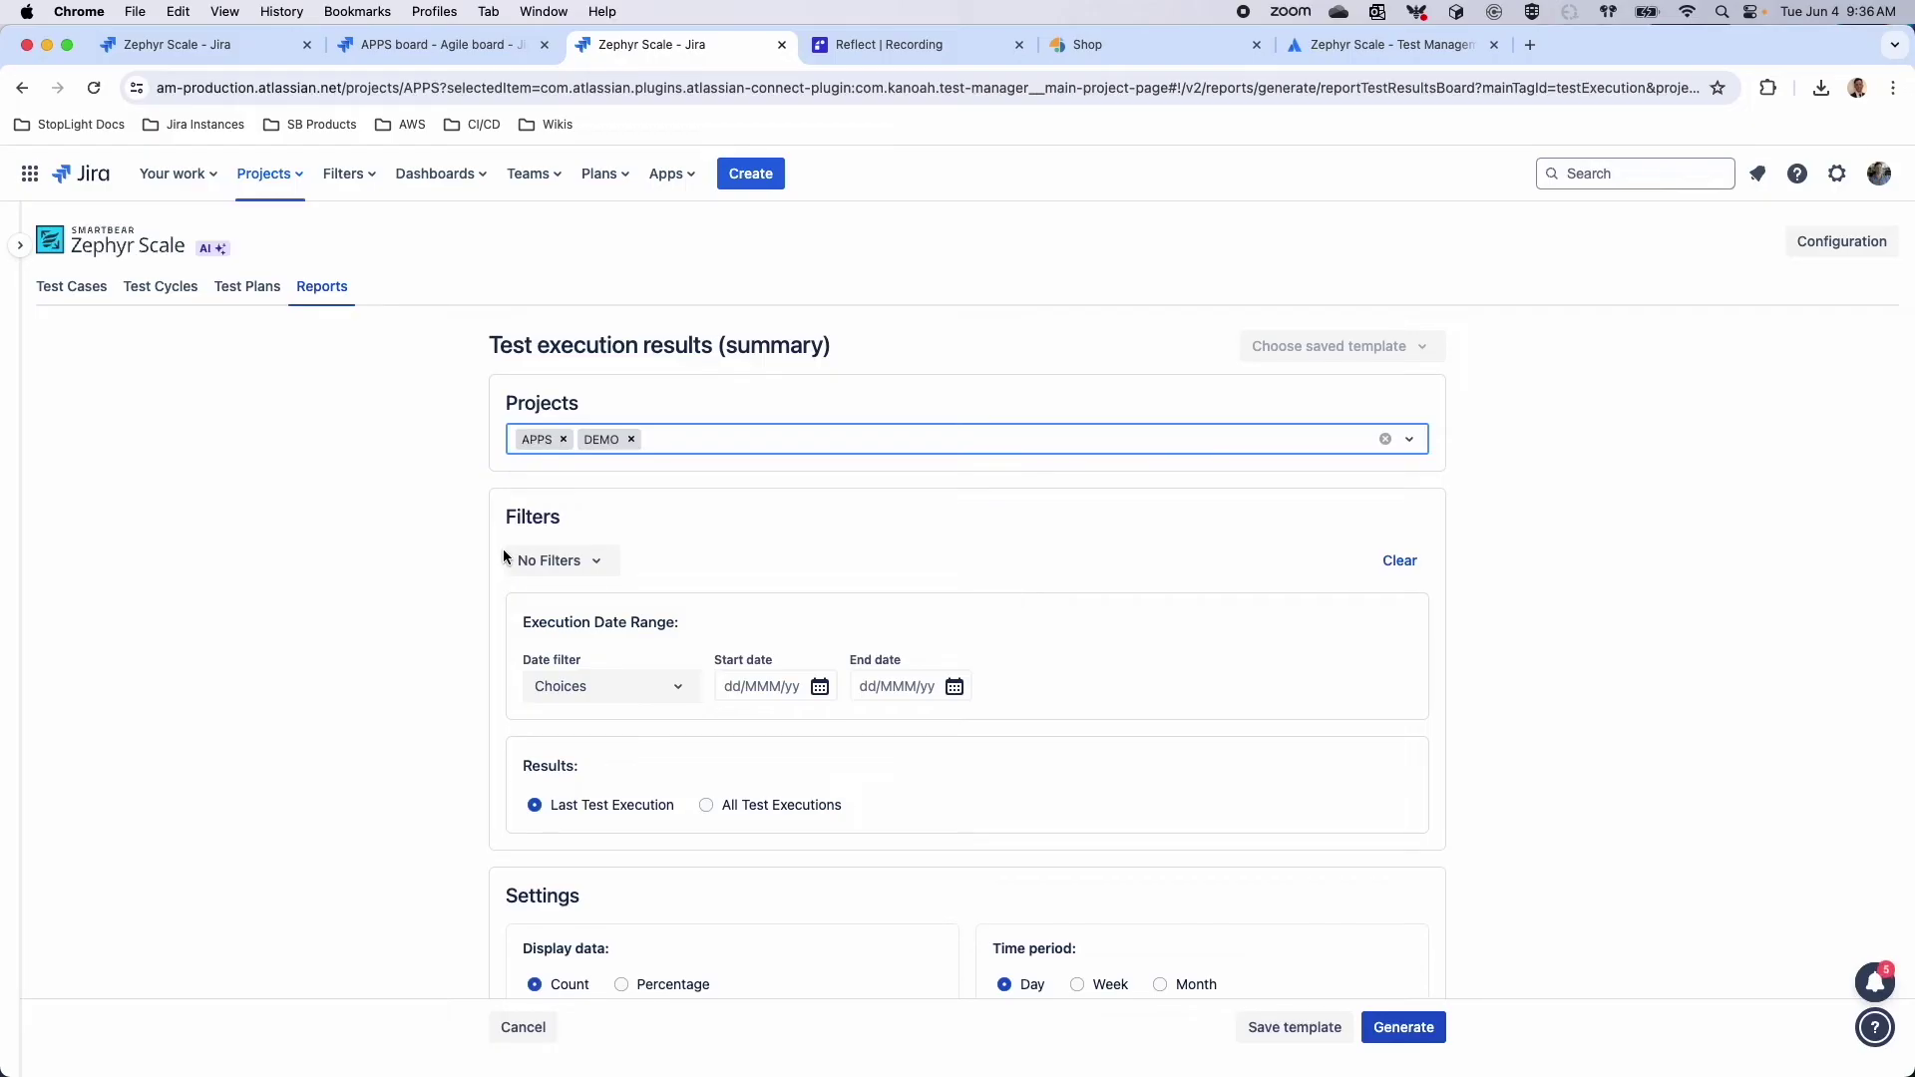
scroll(1097, 858, "down", 1)
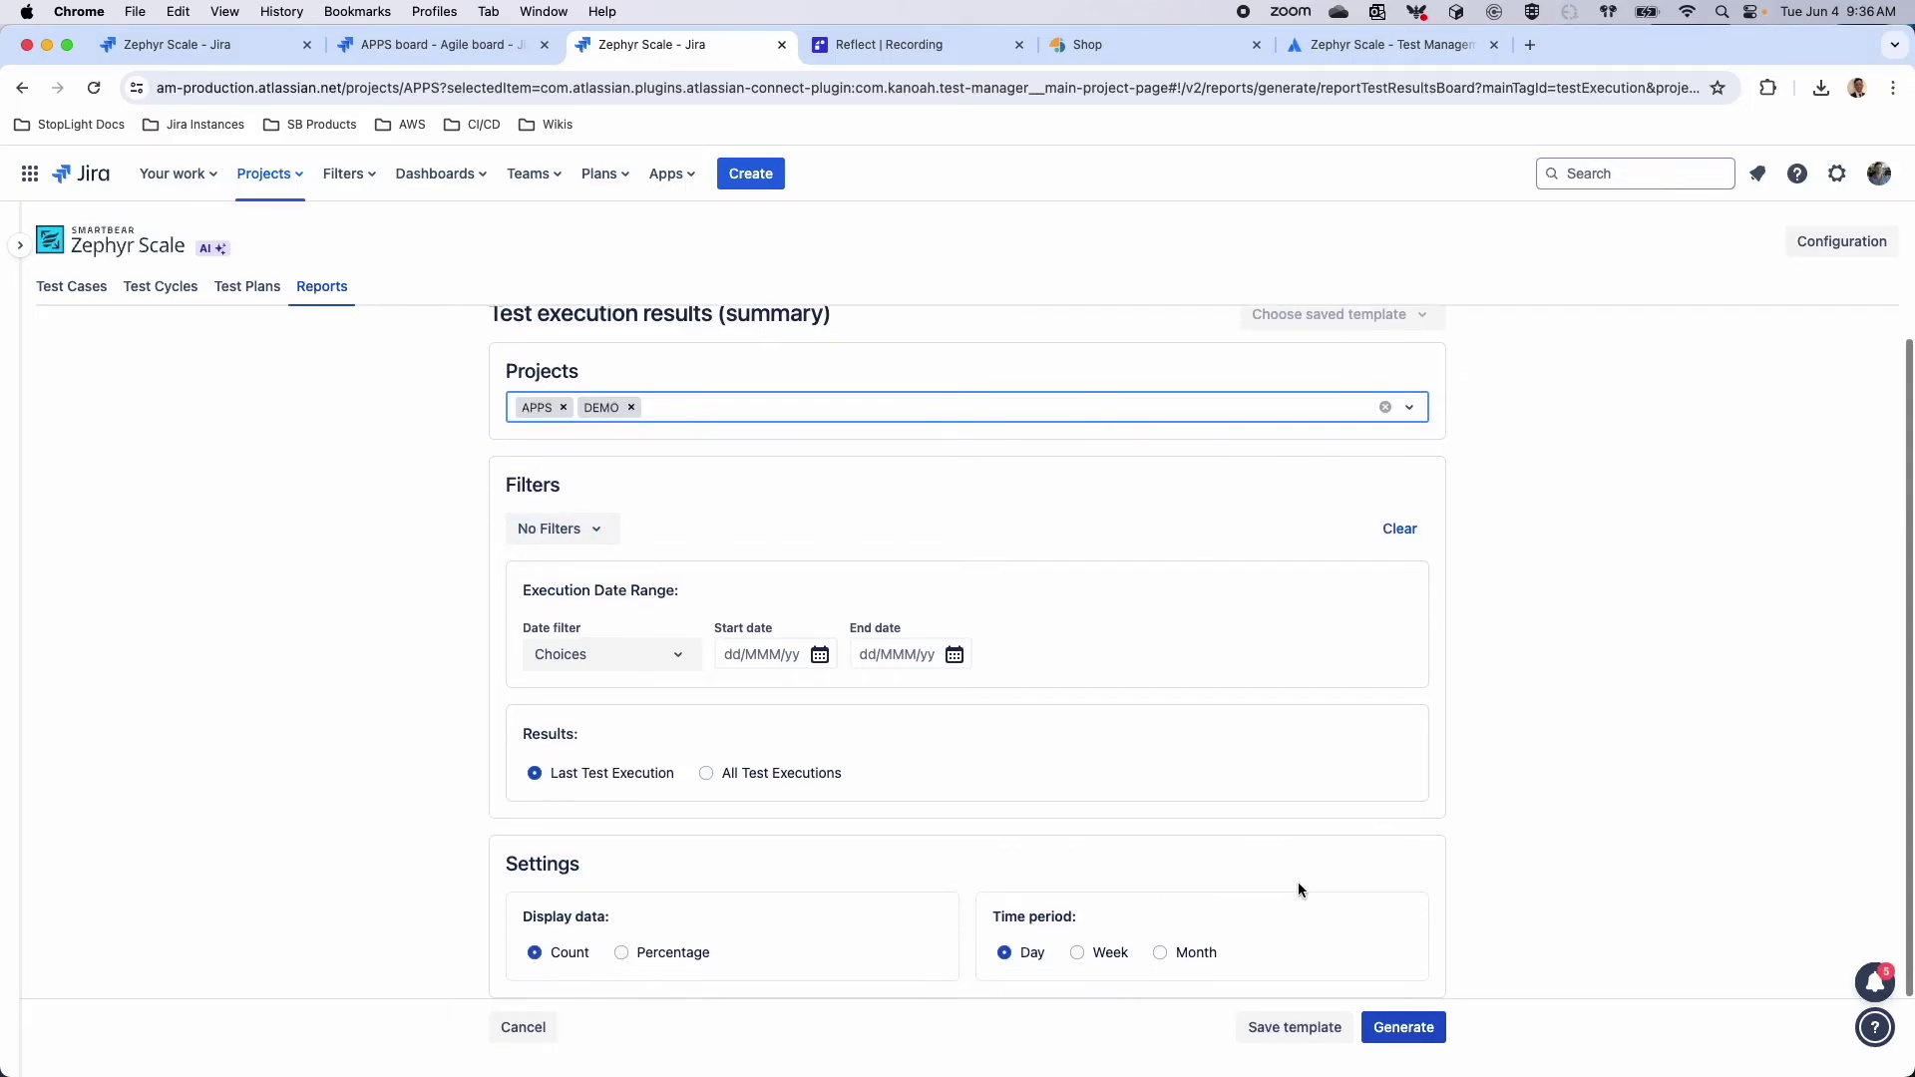
left_click(1403, 1027)
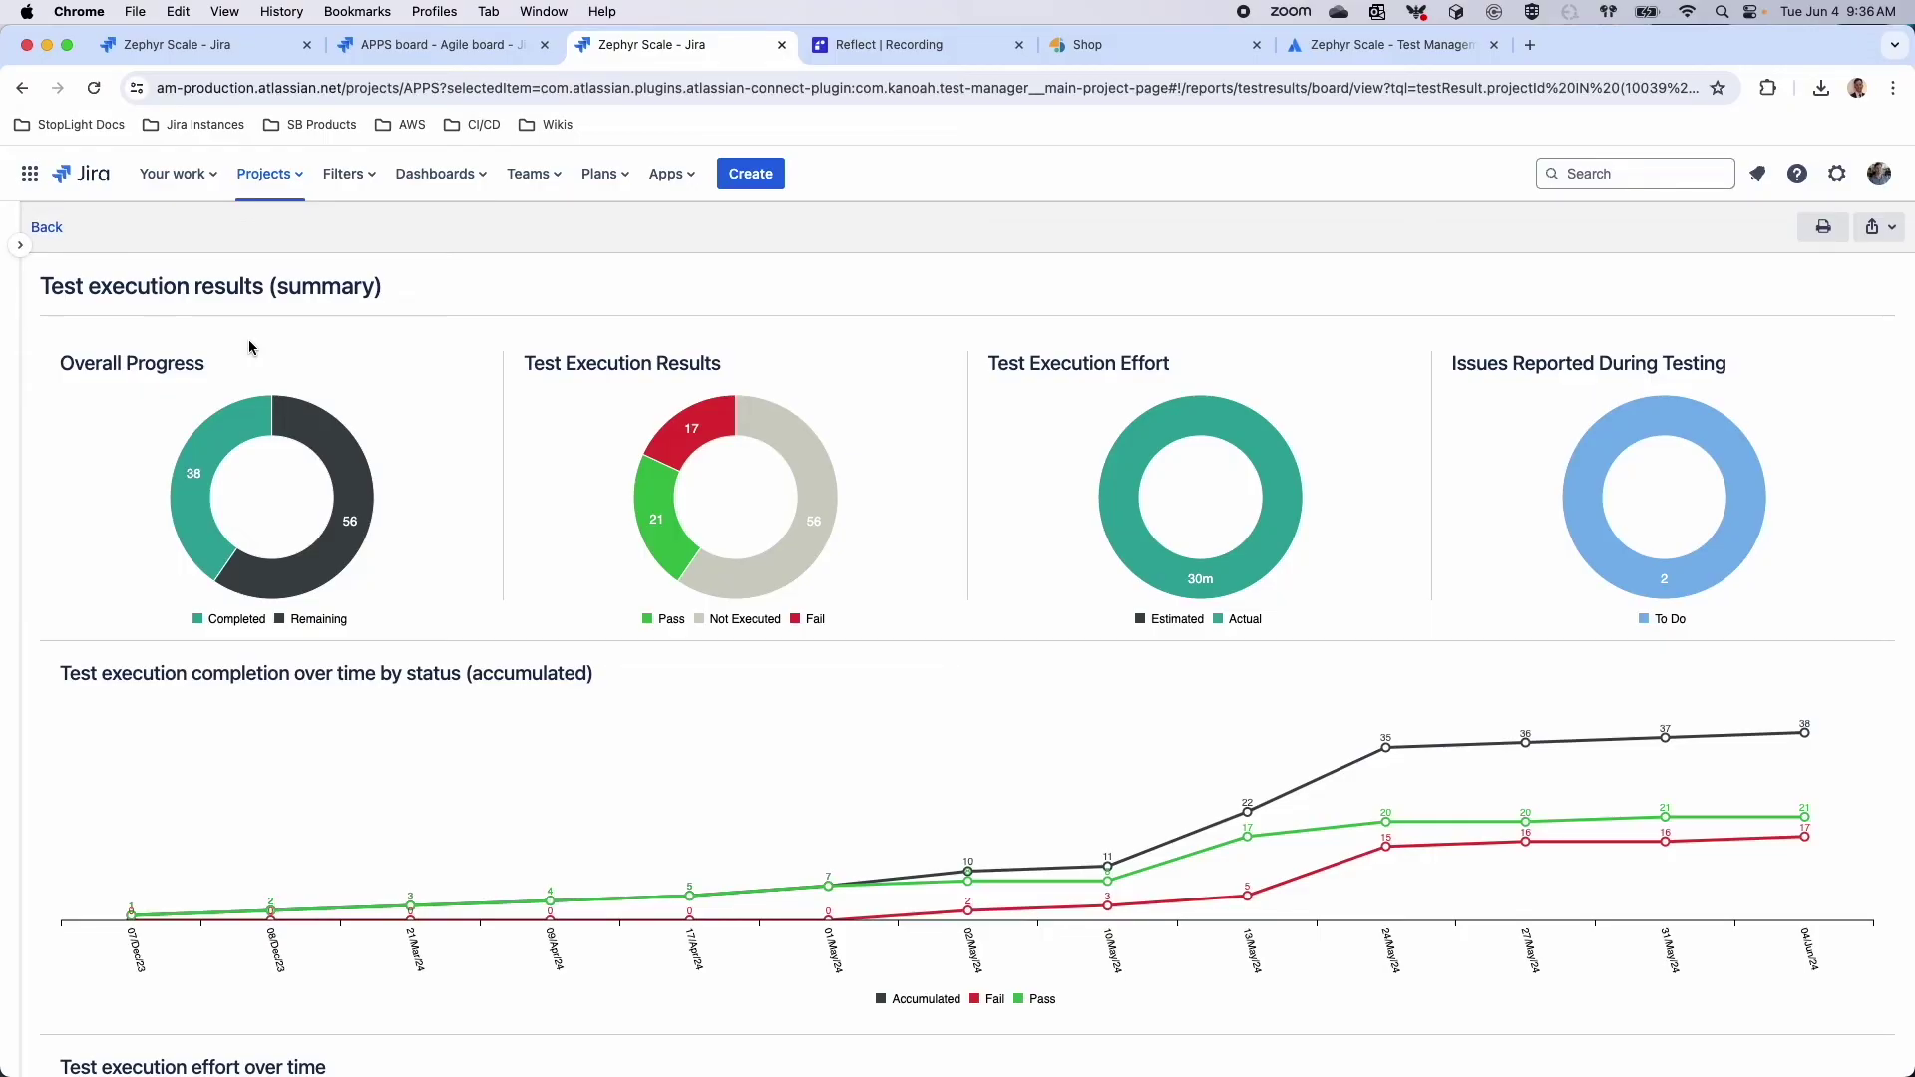
Scroll through the summary charts, then go back to the reports list
scroll(658, 632, "down", 5)
scroll(658, 639, "down", 4)
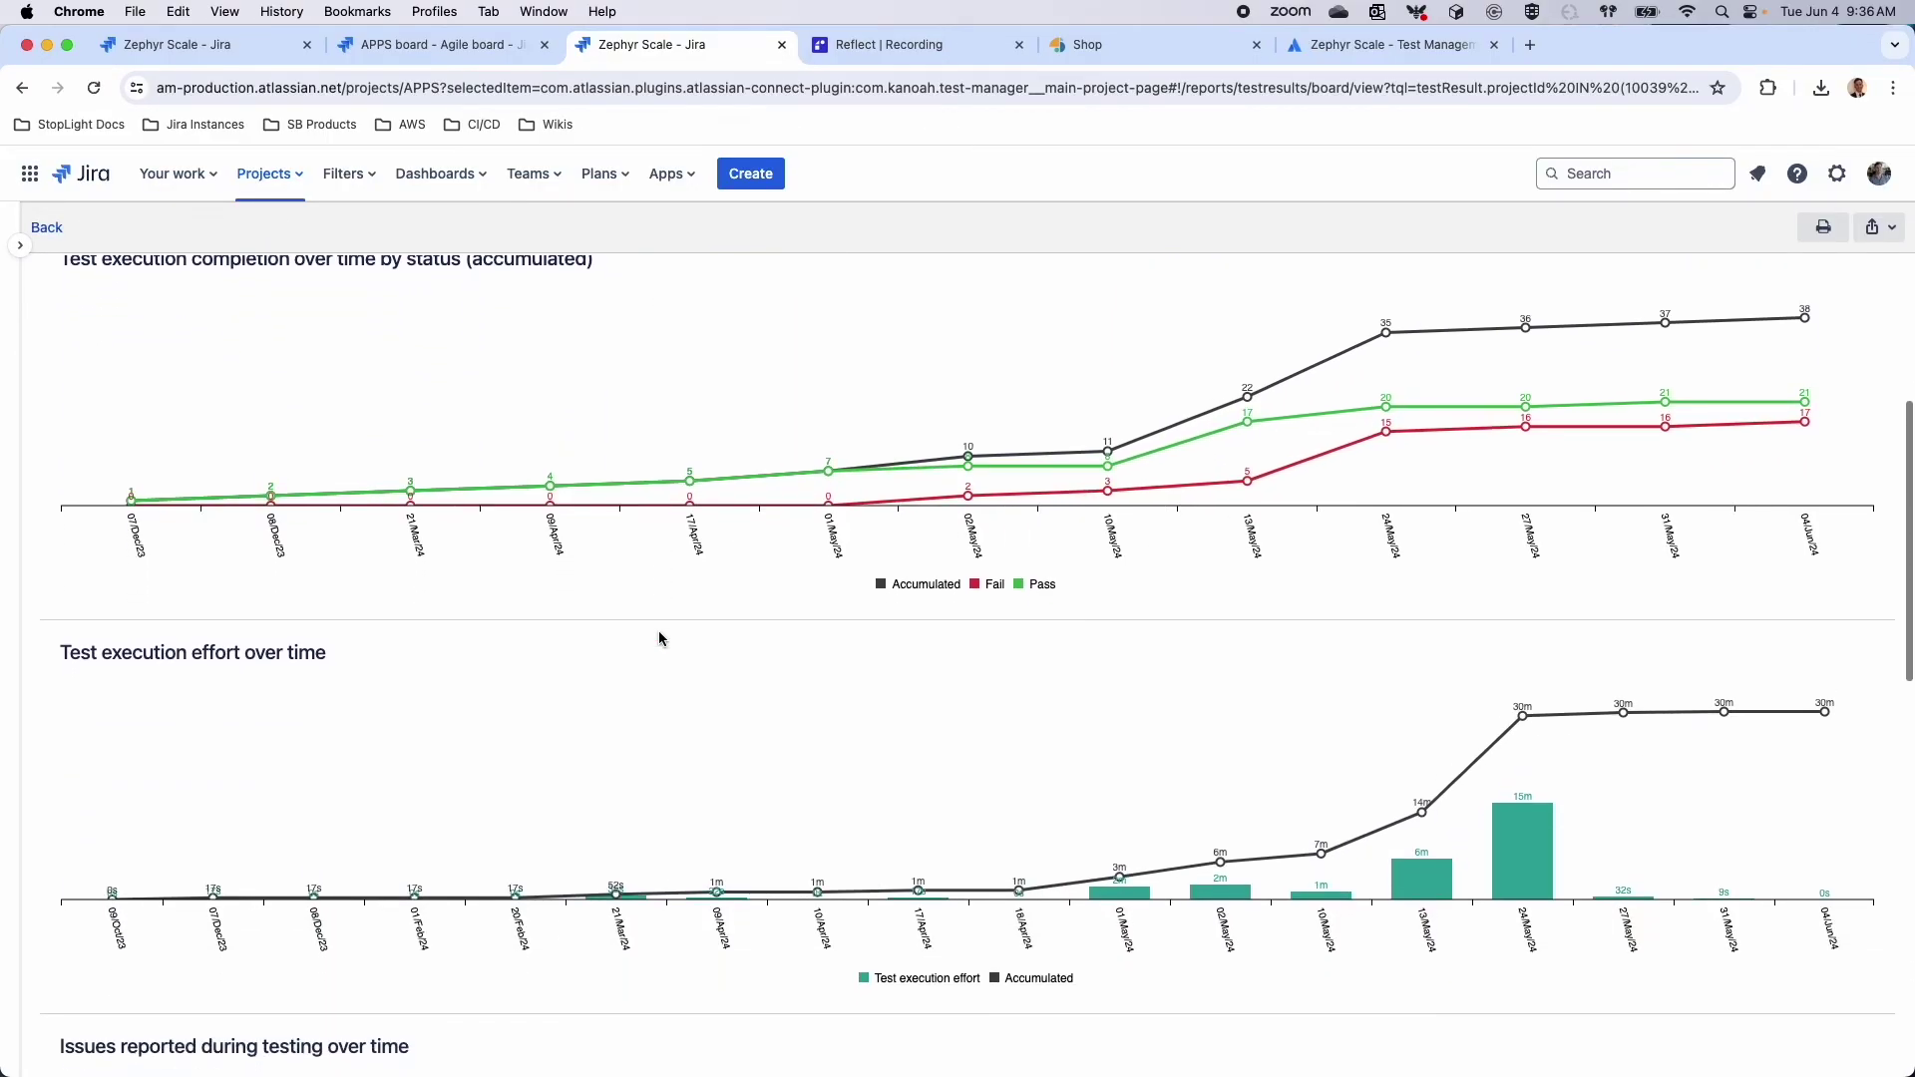
scroll(660, 639, "down", 8)
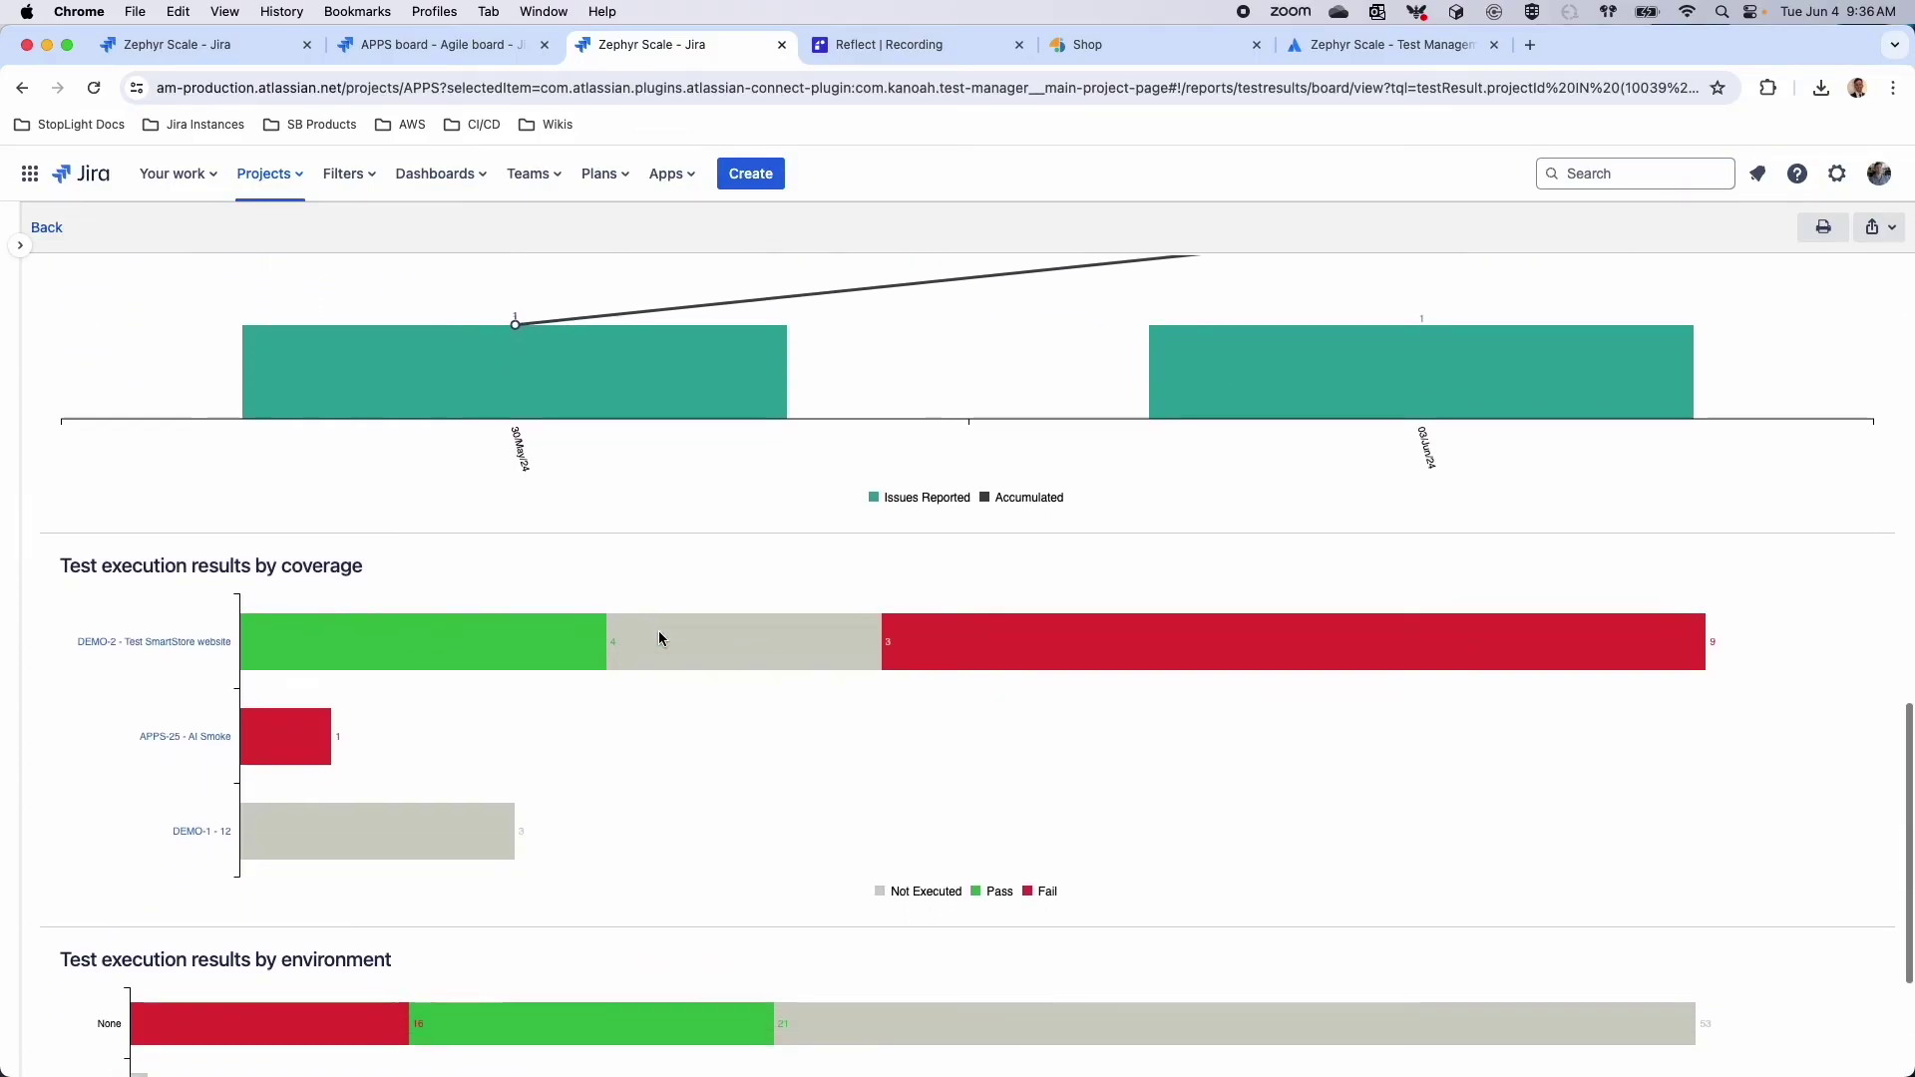
scroll(659, 638, "down", 4)
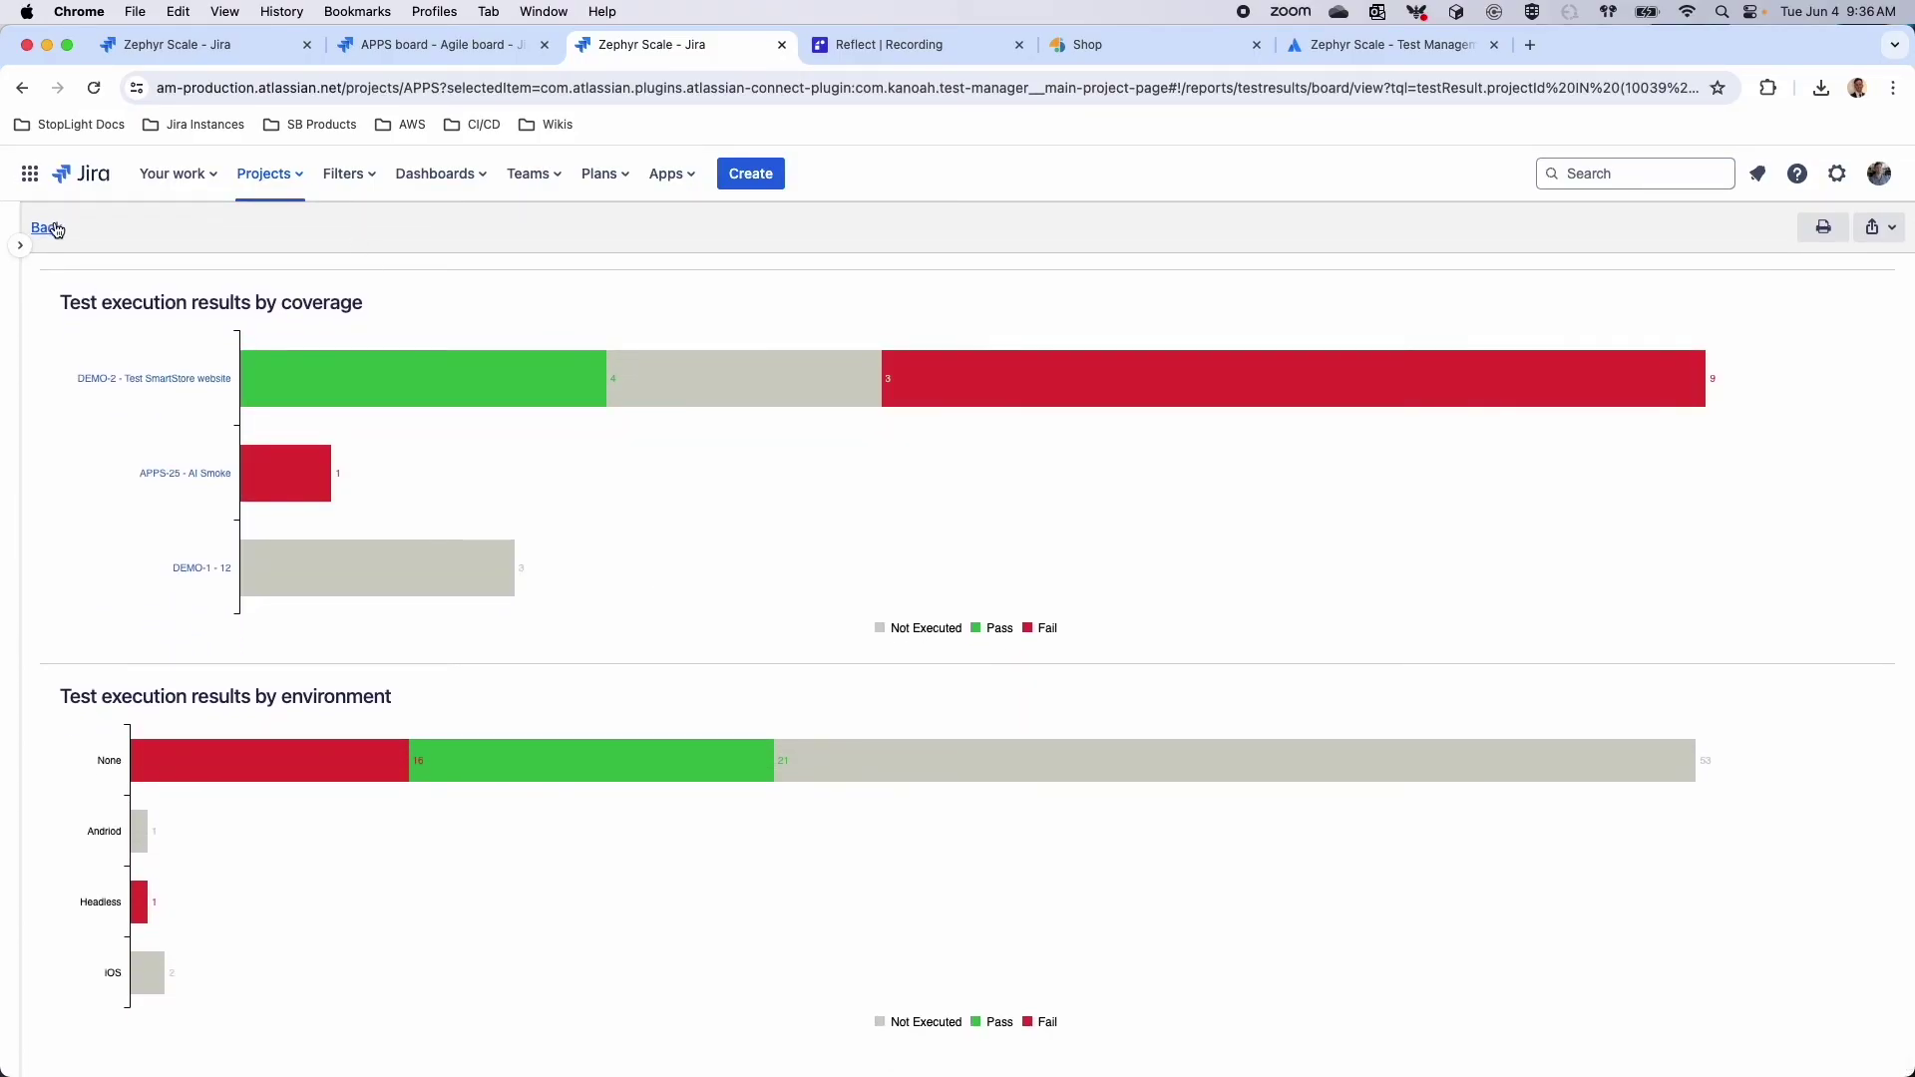
left_click(47, 227)
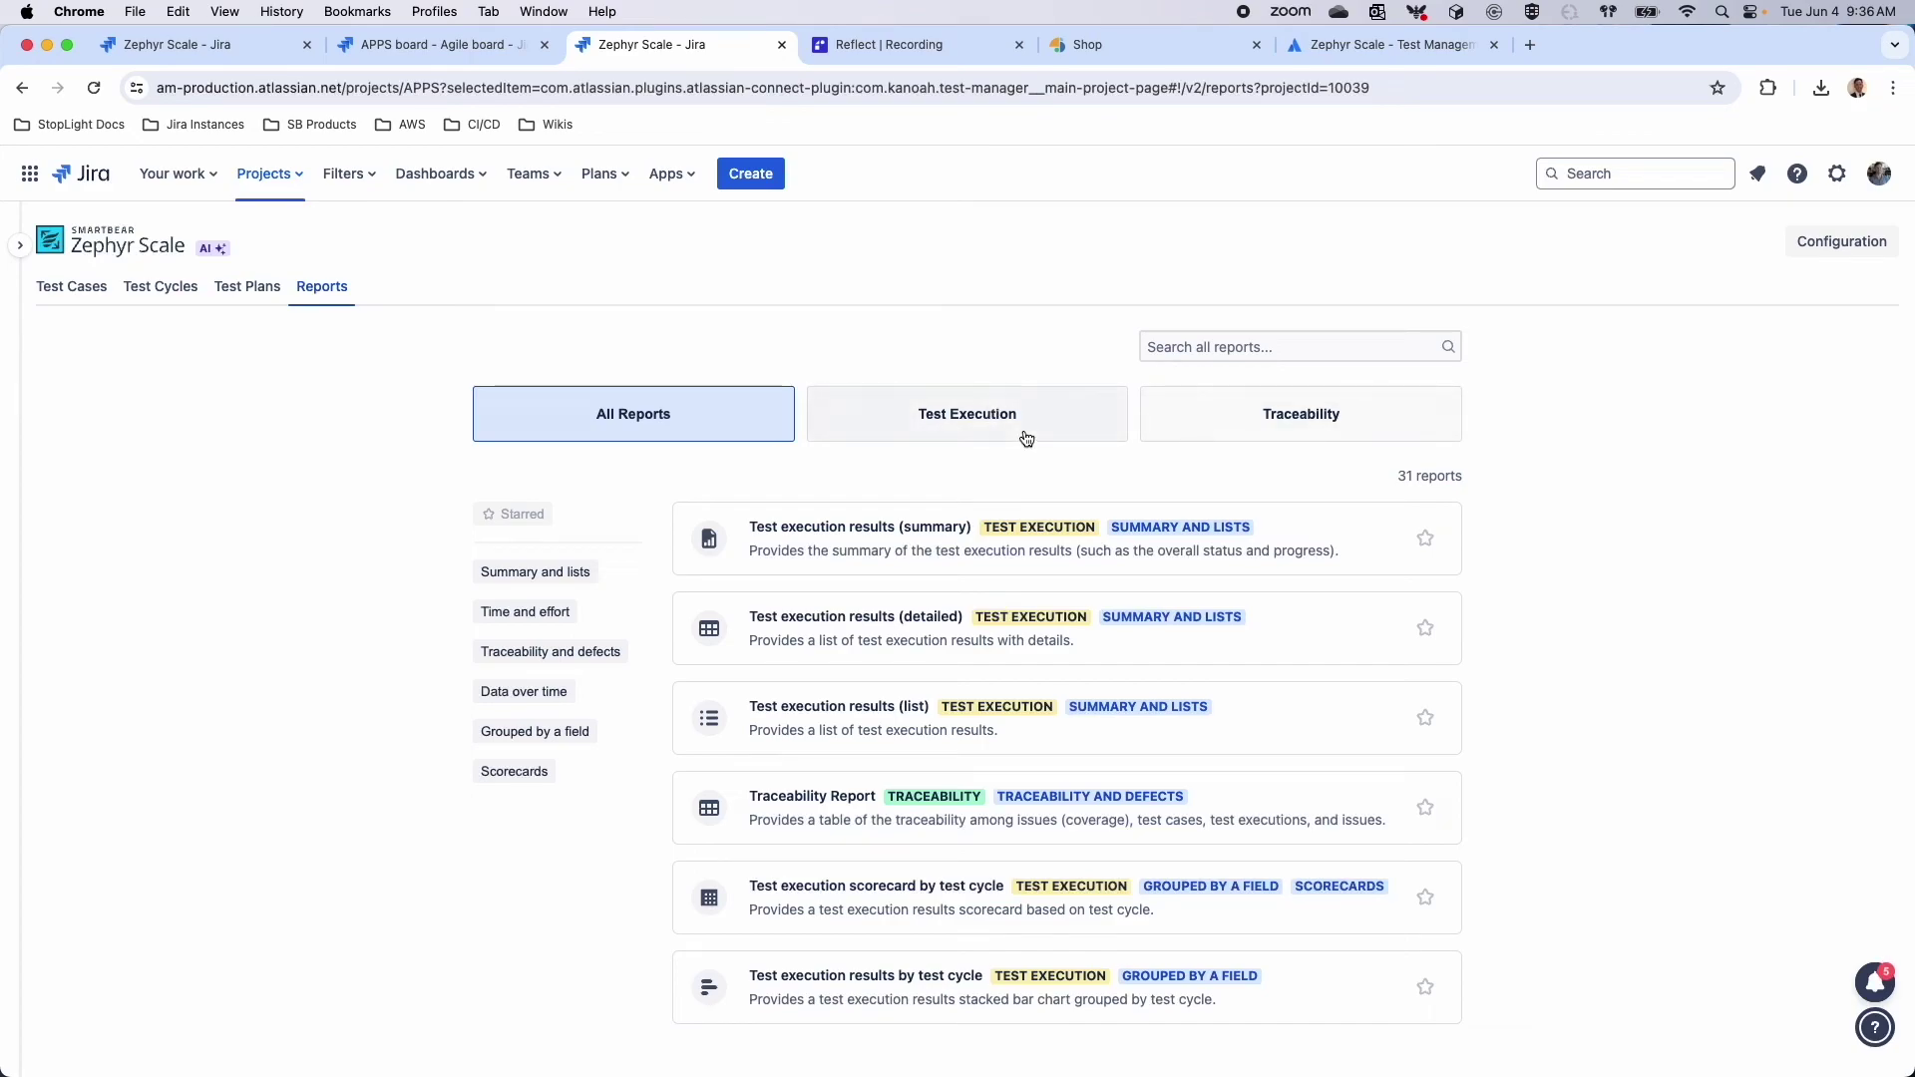
Generate the Test execution results (list) report for APPS and DEMO, then return to its setup
scroll(1276, 617, "down", 1)
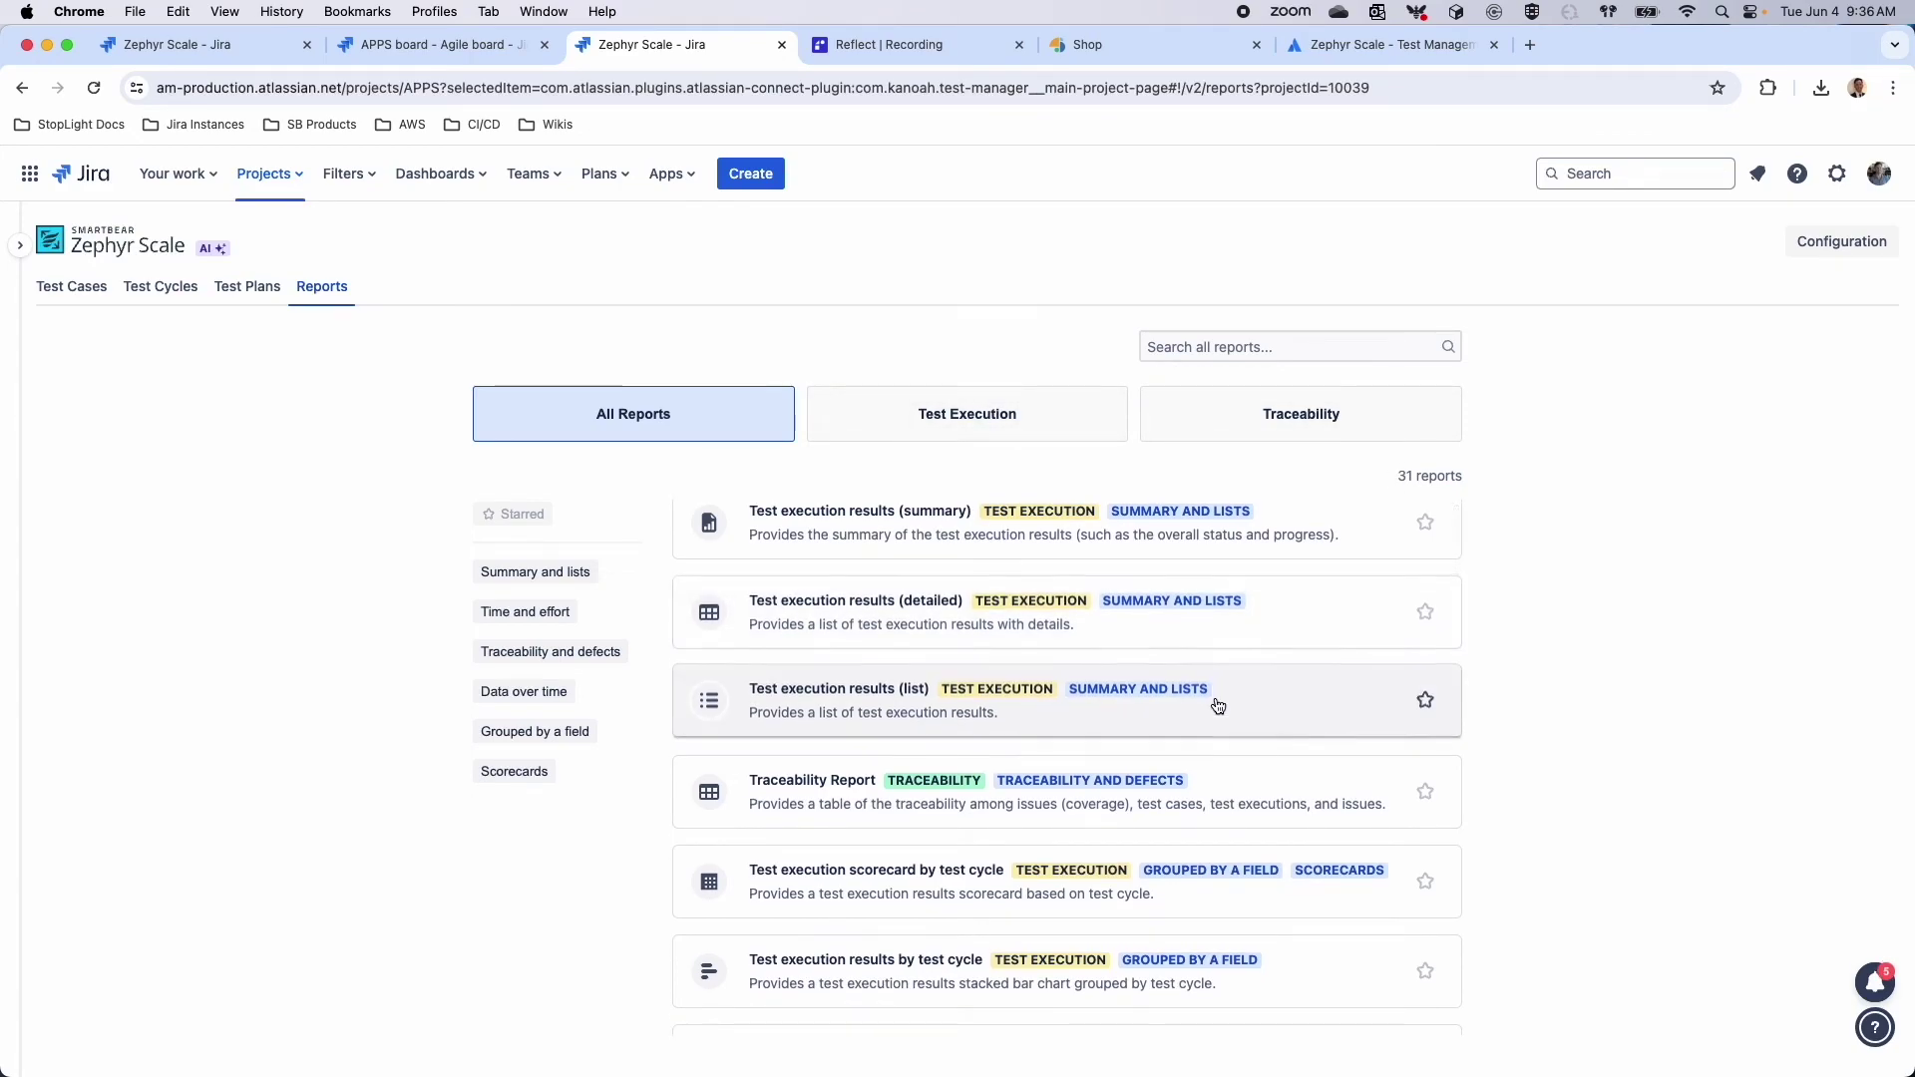
scroll(1218, 705, "down", 2)
left_click(1042, 428)
scroll(1100, 608, "down", 1)
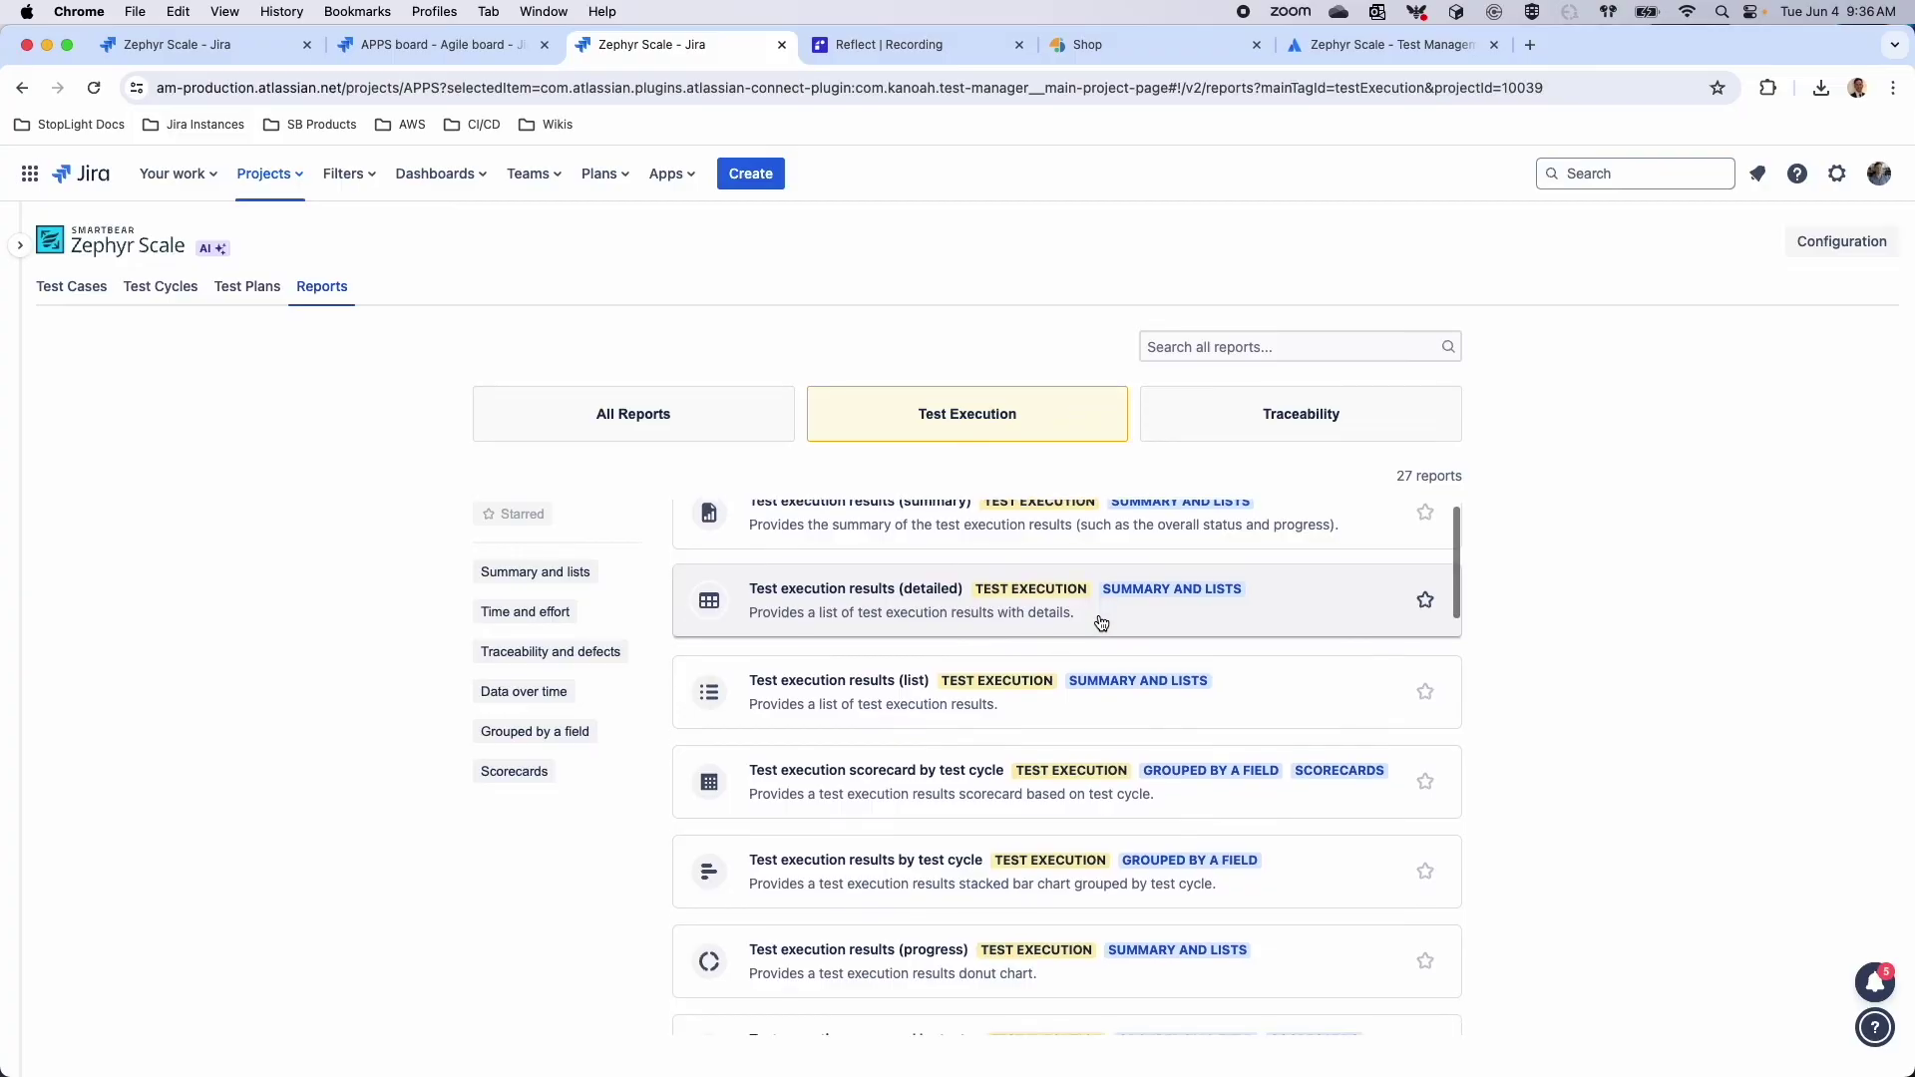
left_click(1037, 705)
left_click(1418, 1027)
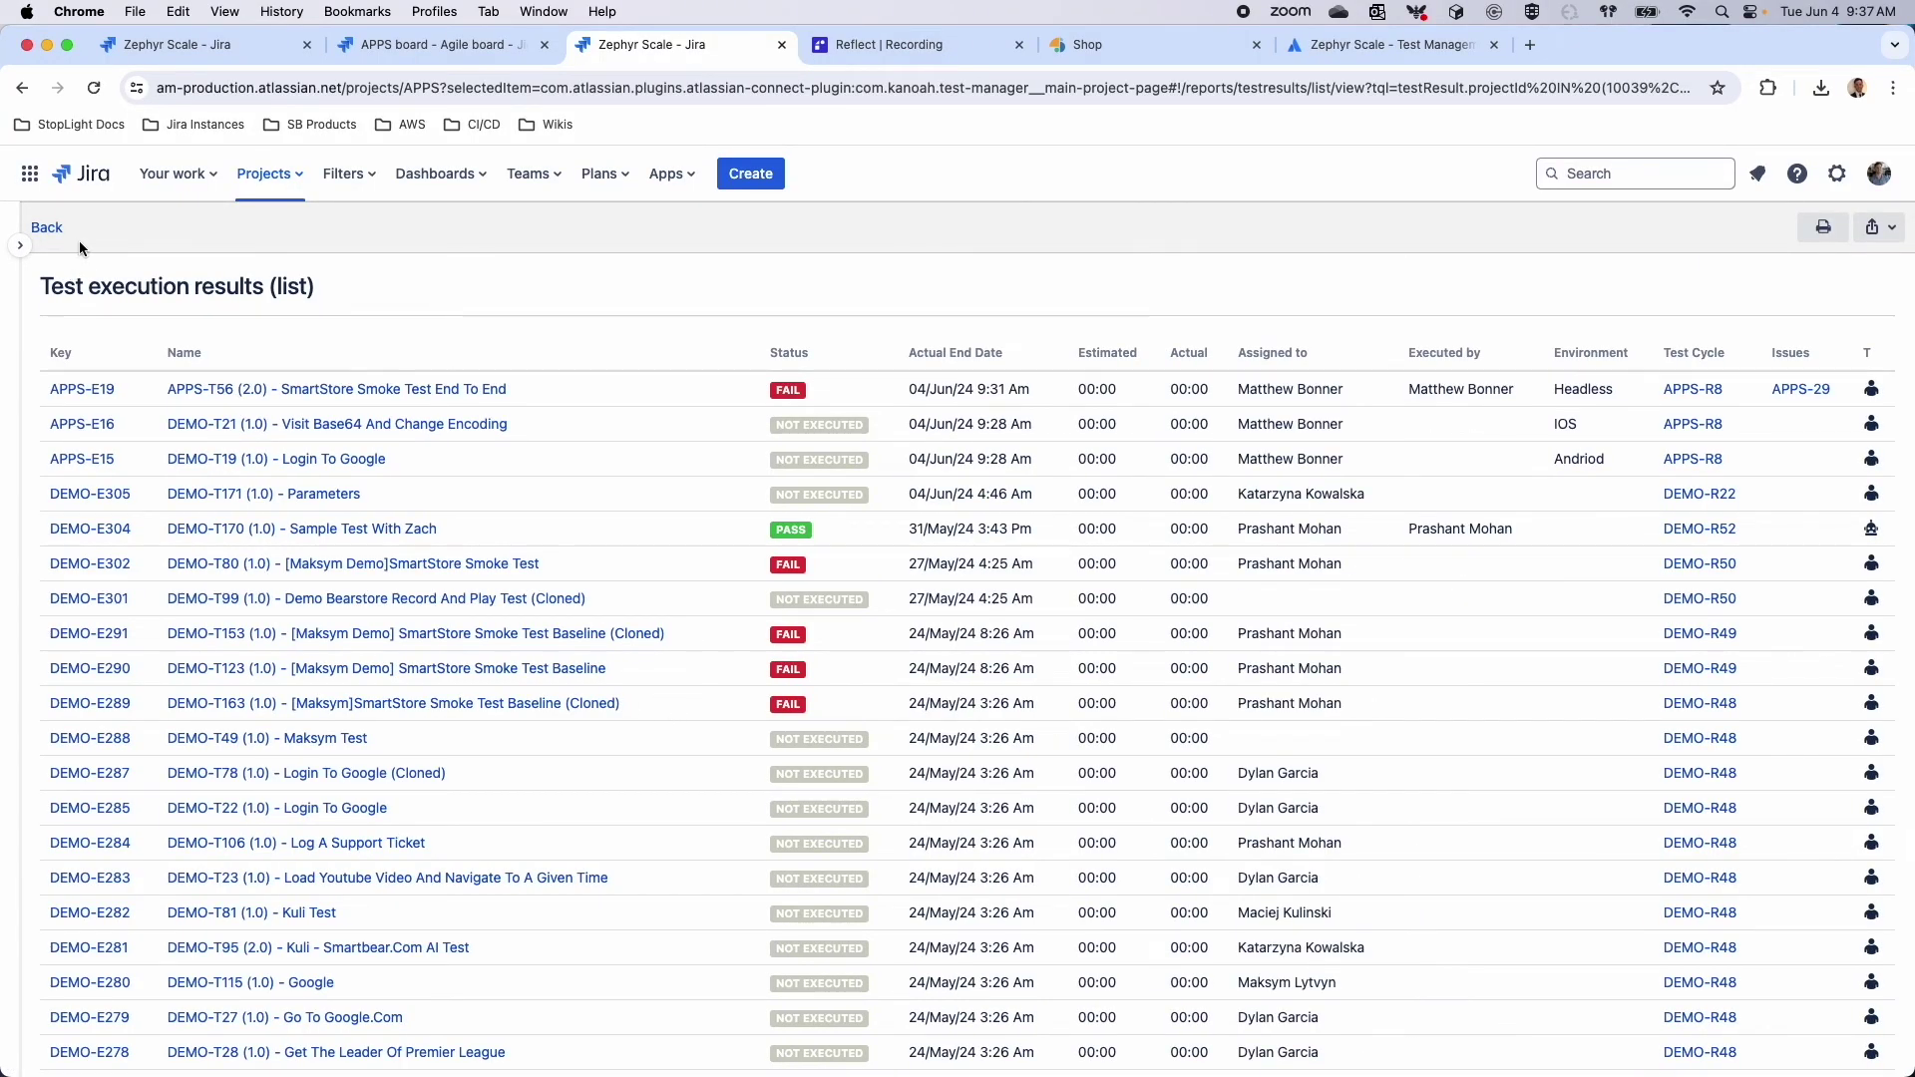
left_click(47, 228)
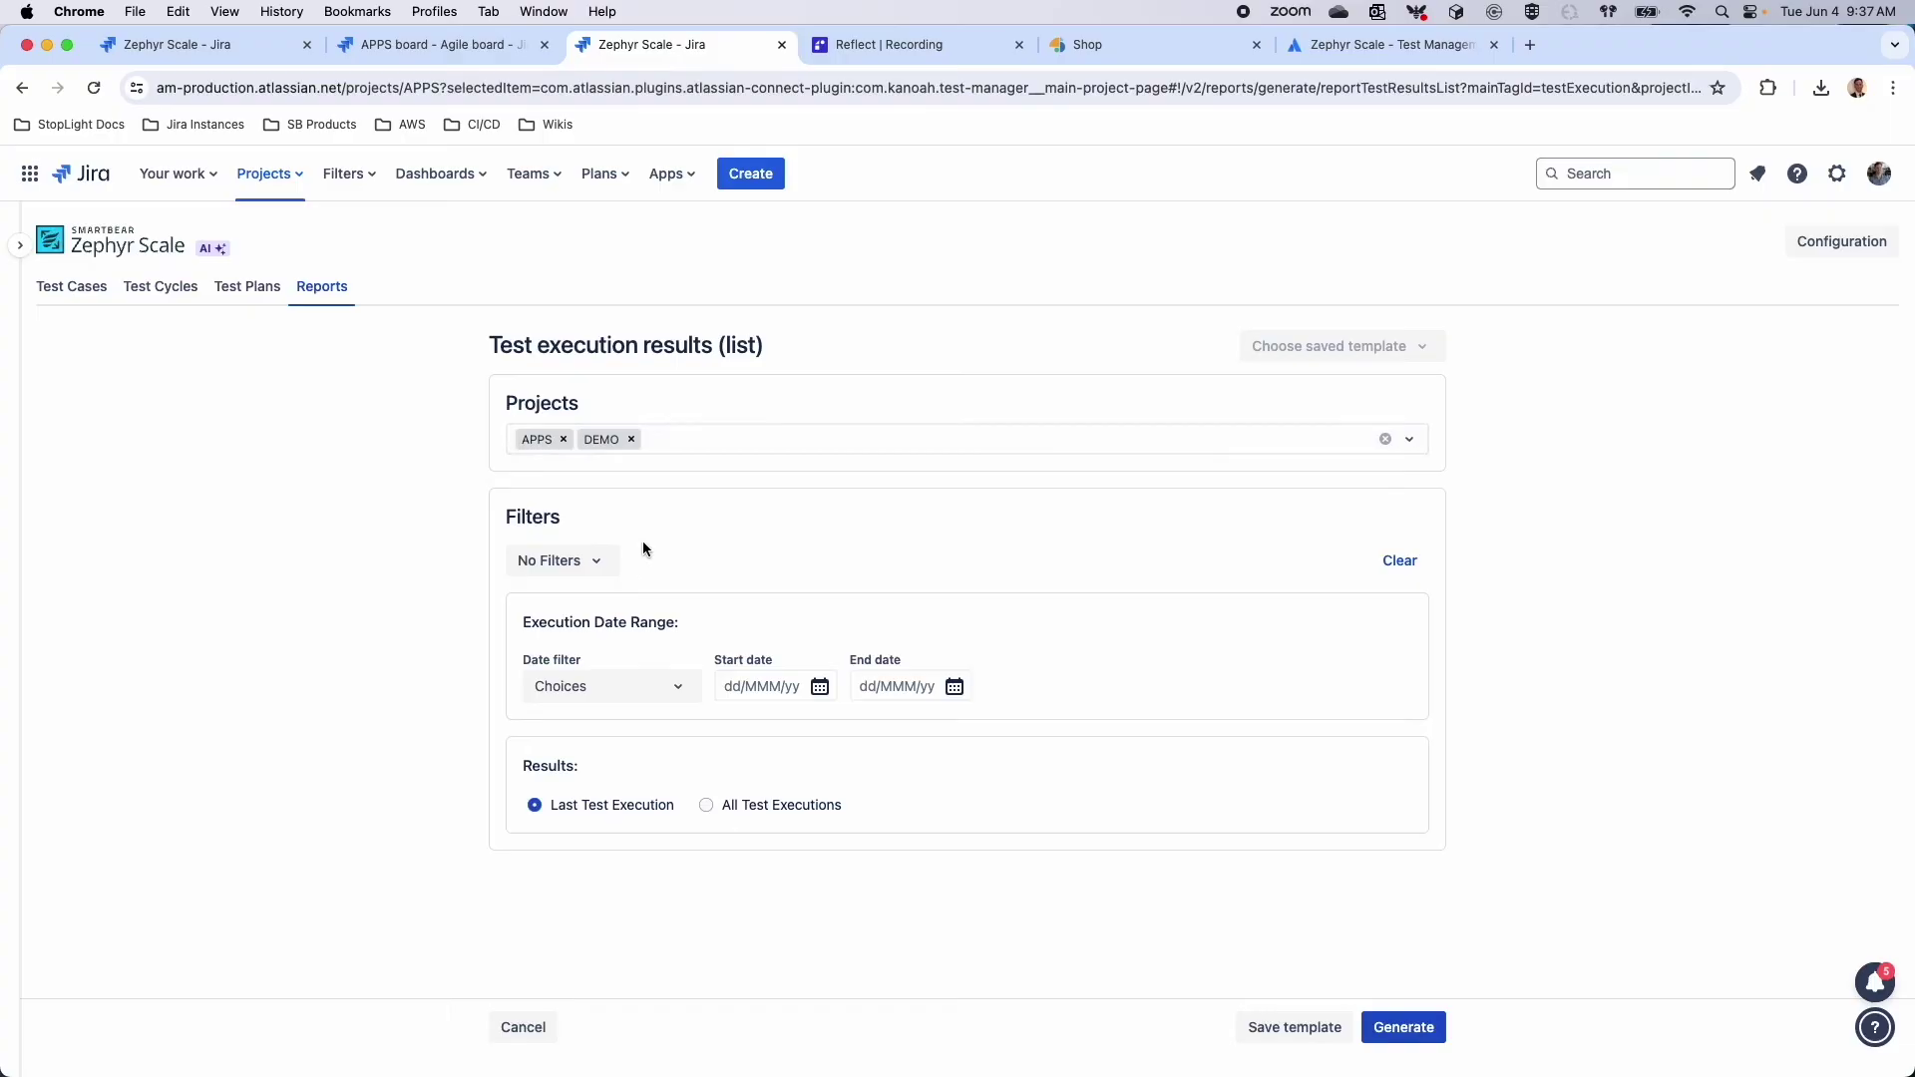
Switch to advanced filtering and add a Test Case condition
left_click(597, 578)
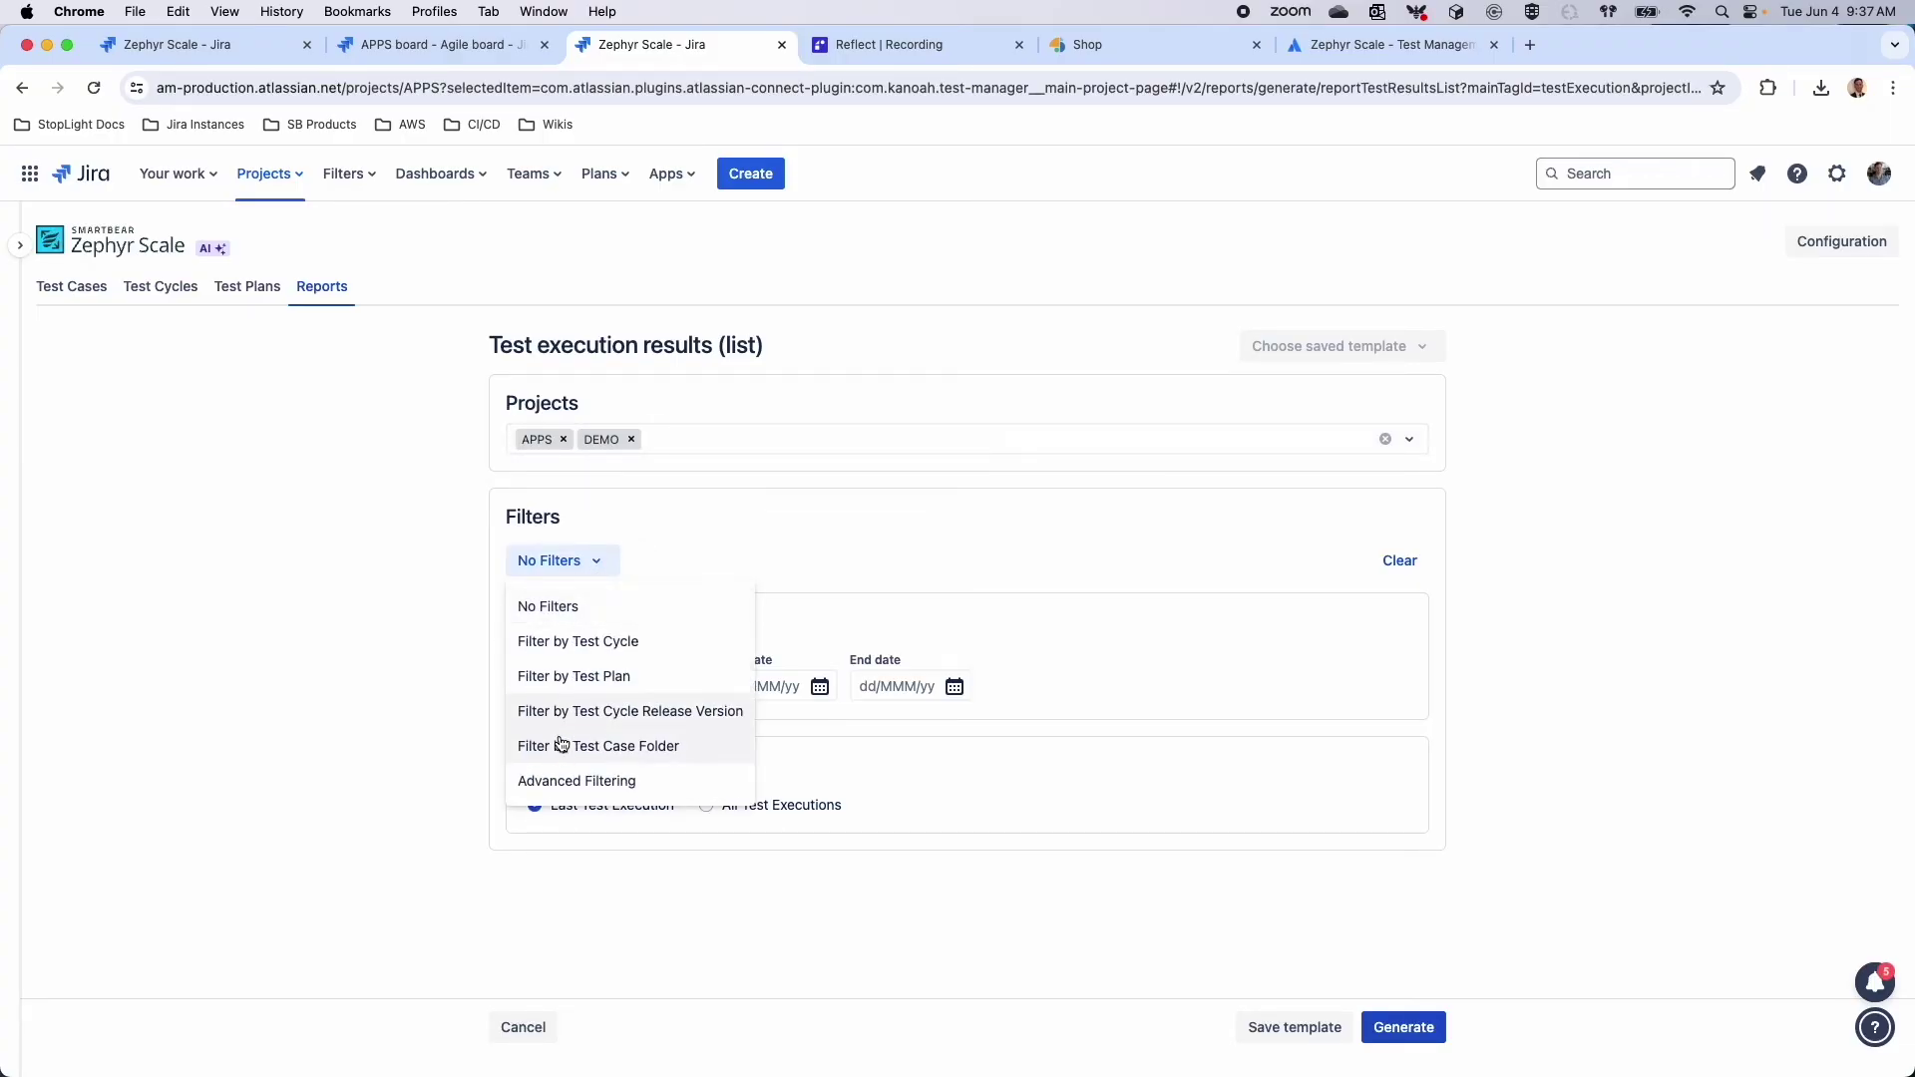
left_click(560, 783)
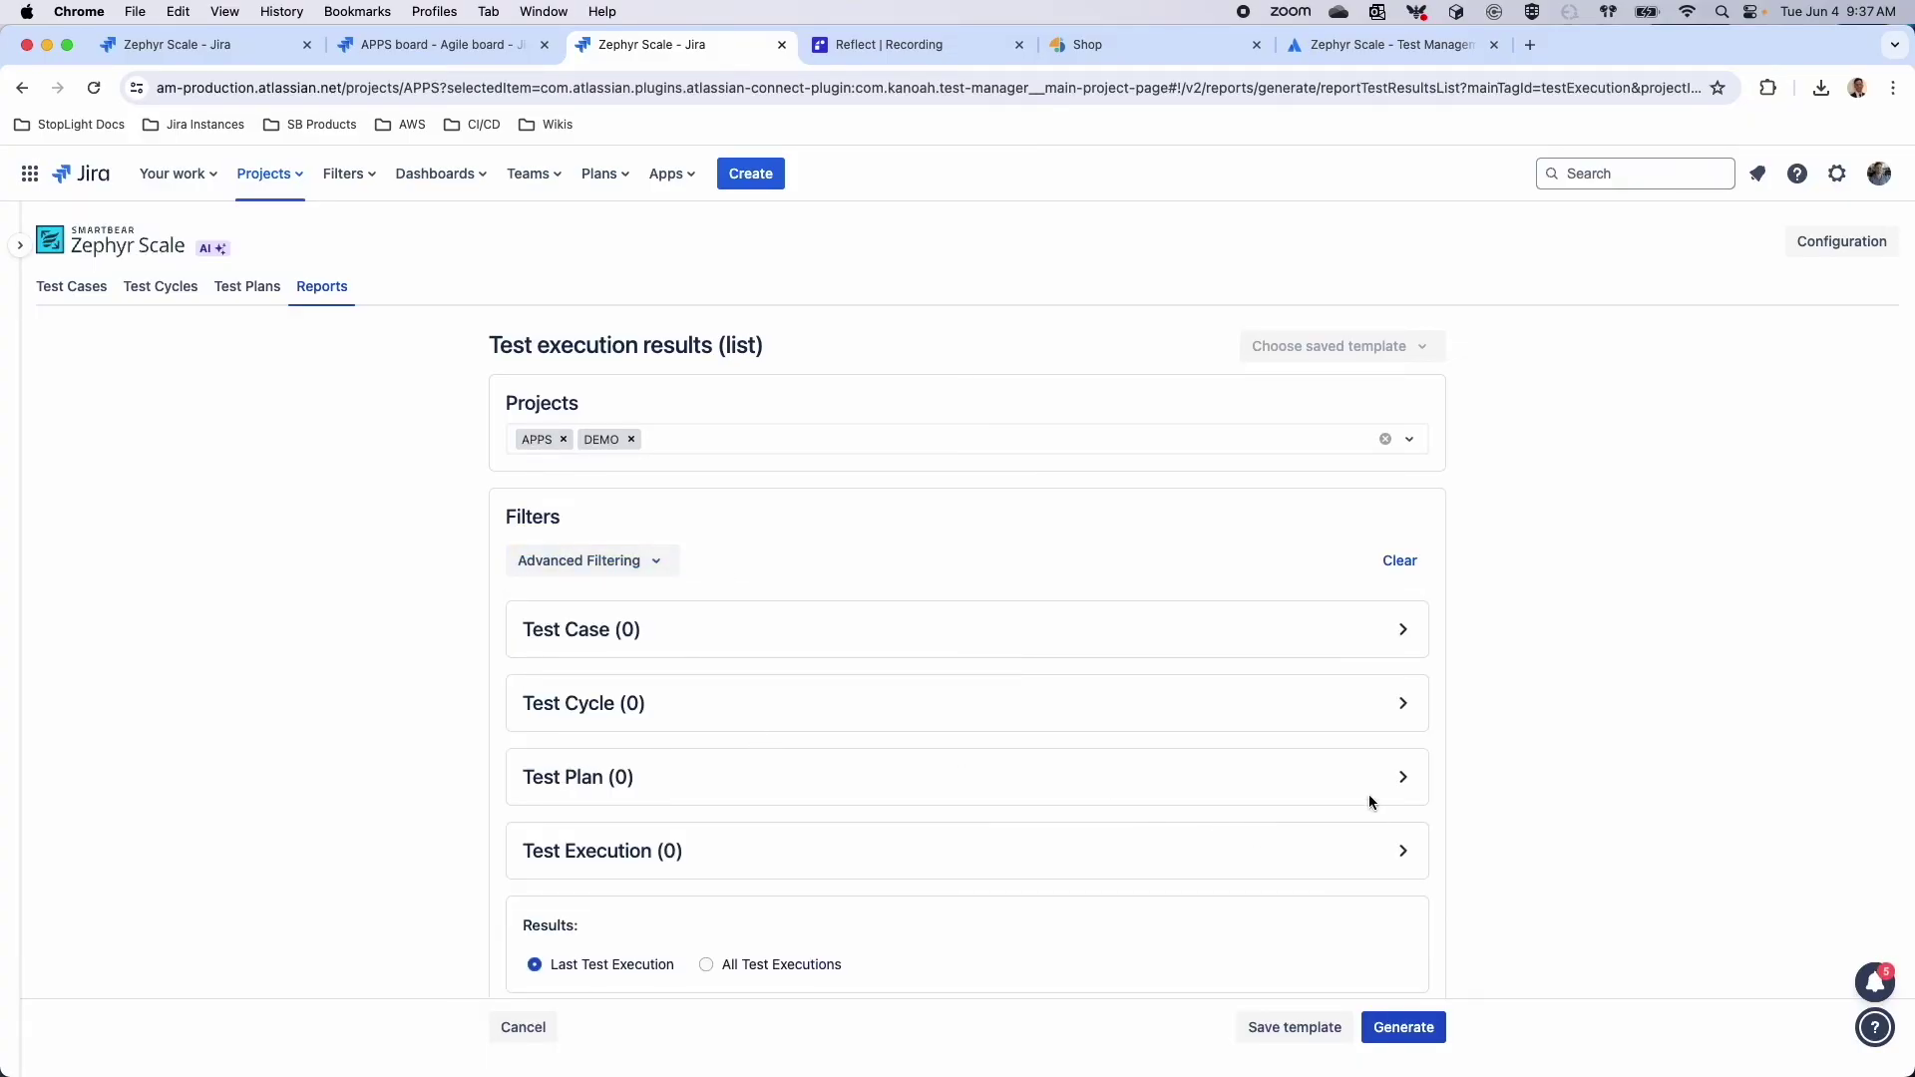
left_click(1398, 628)
left_click(569, 672)
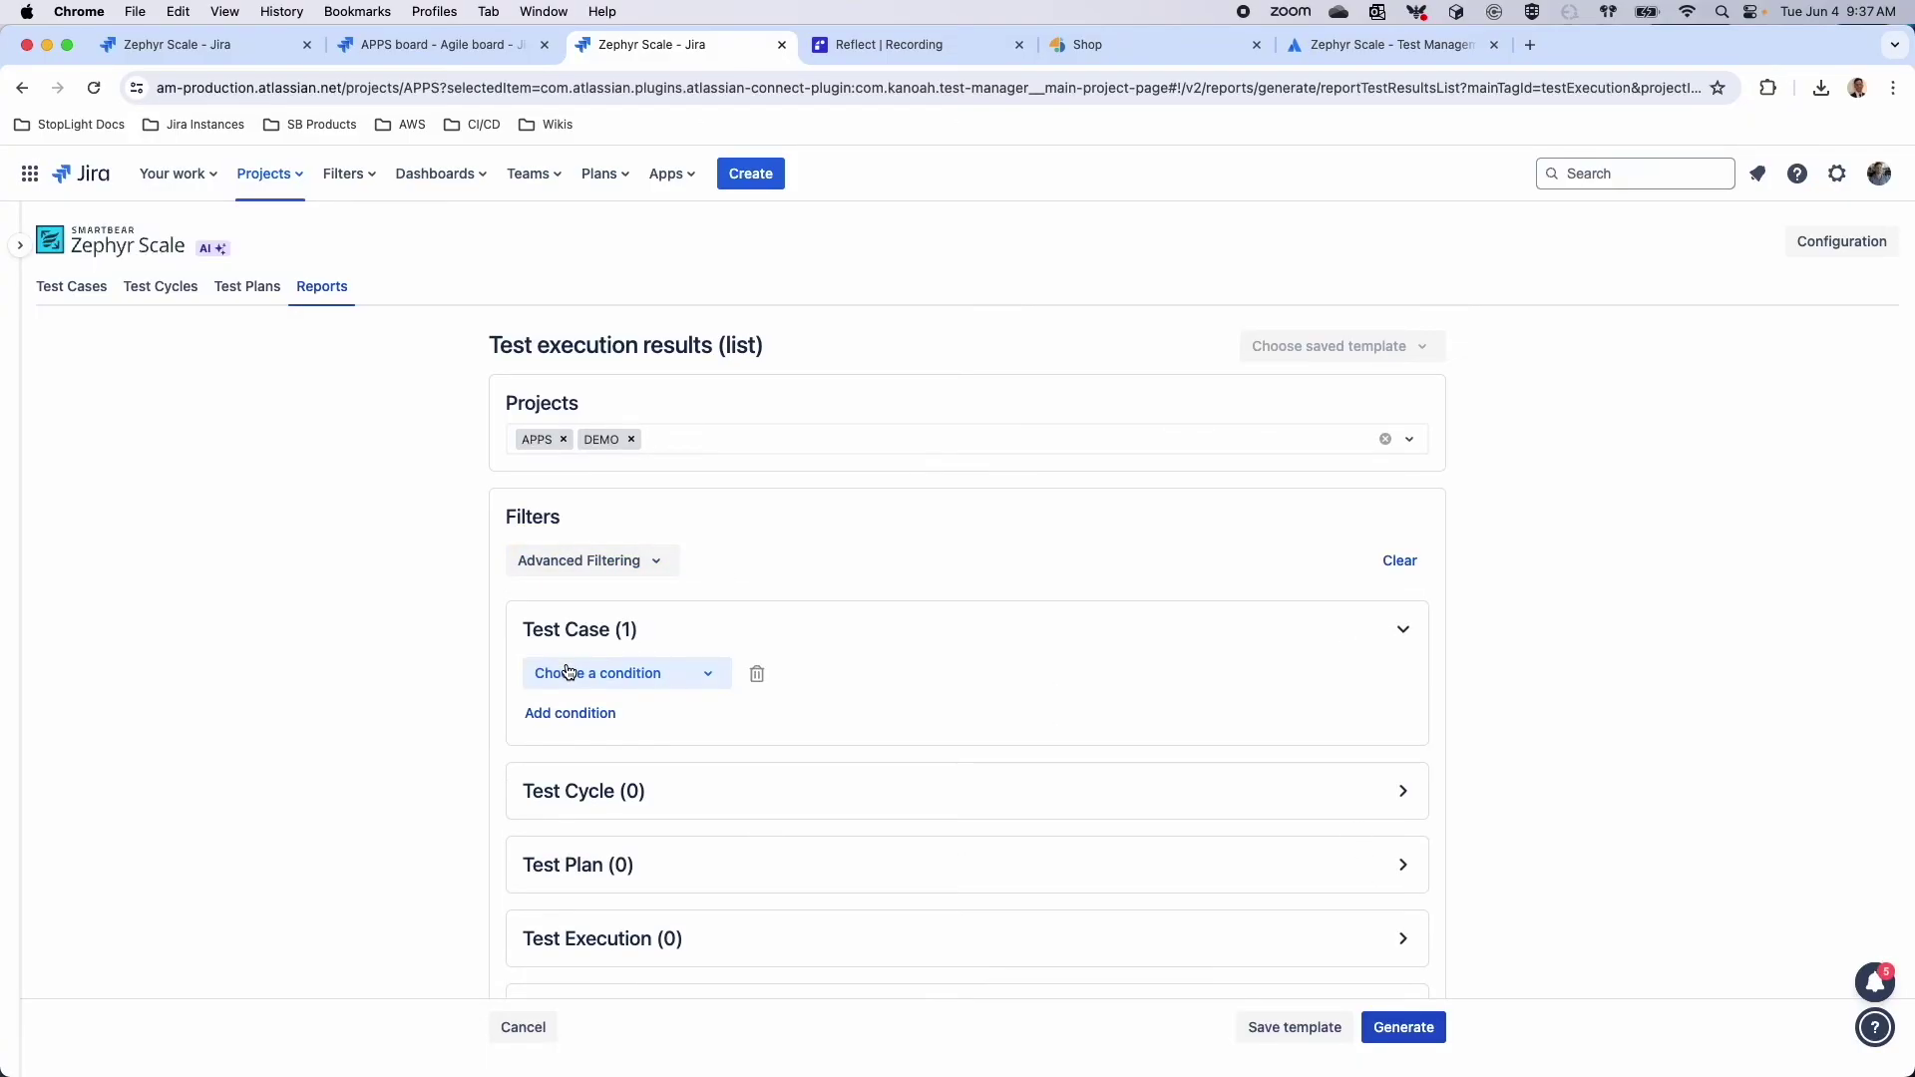
left_click(566, 672)
scroll(632, 774, "down", 4)
scroll(641, 775, "up", 1)
scroll(638, 774, "up", 1)
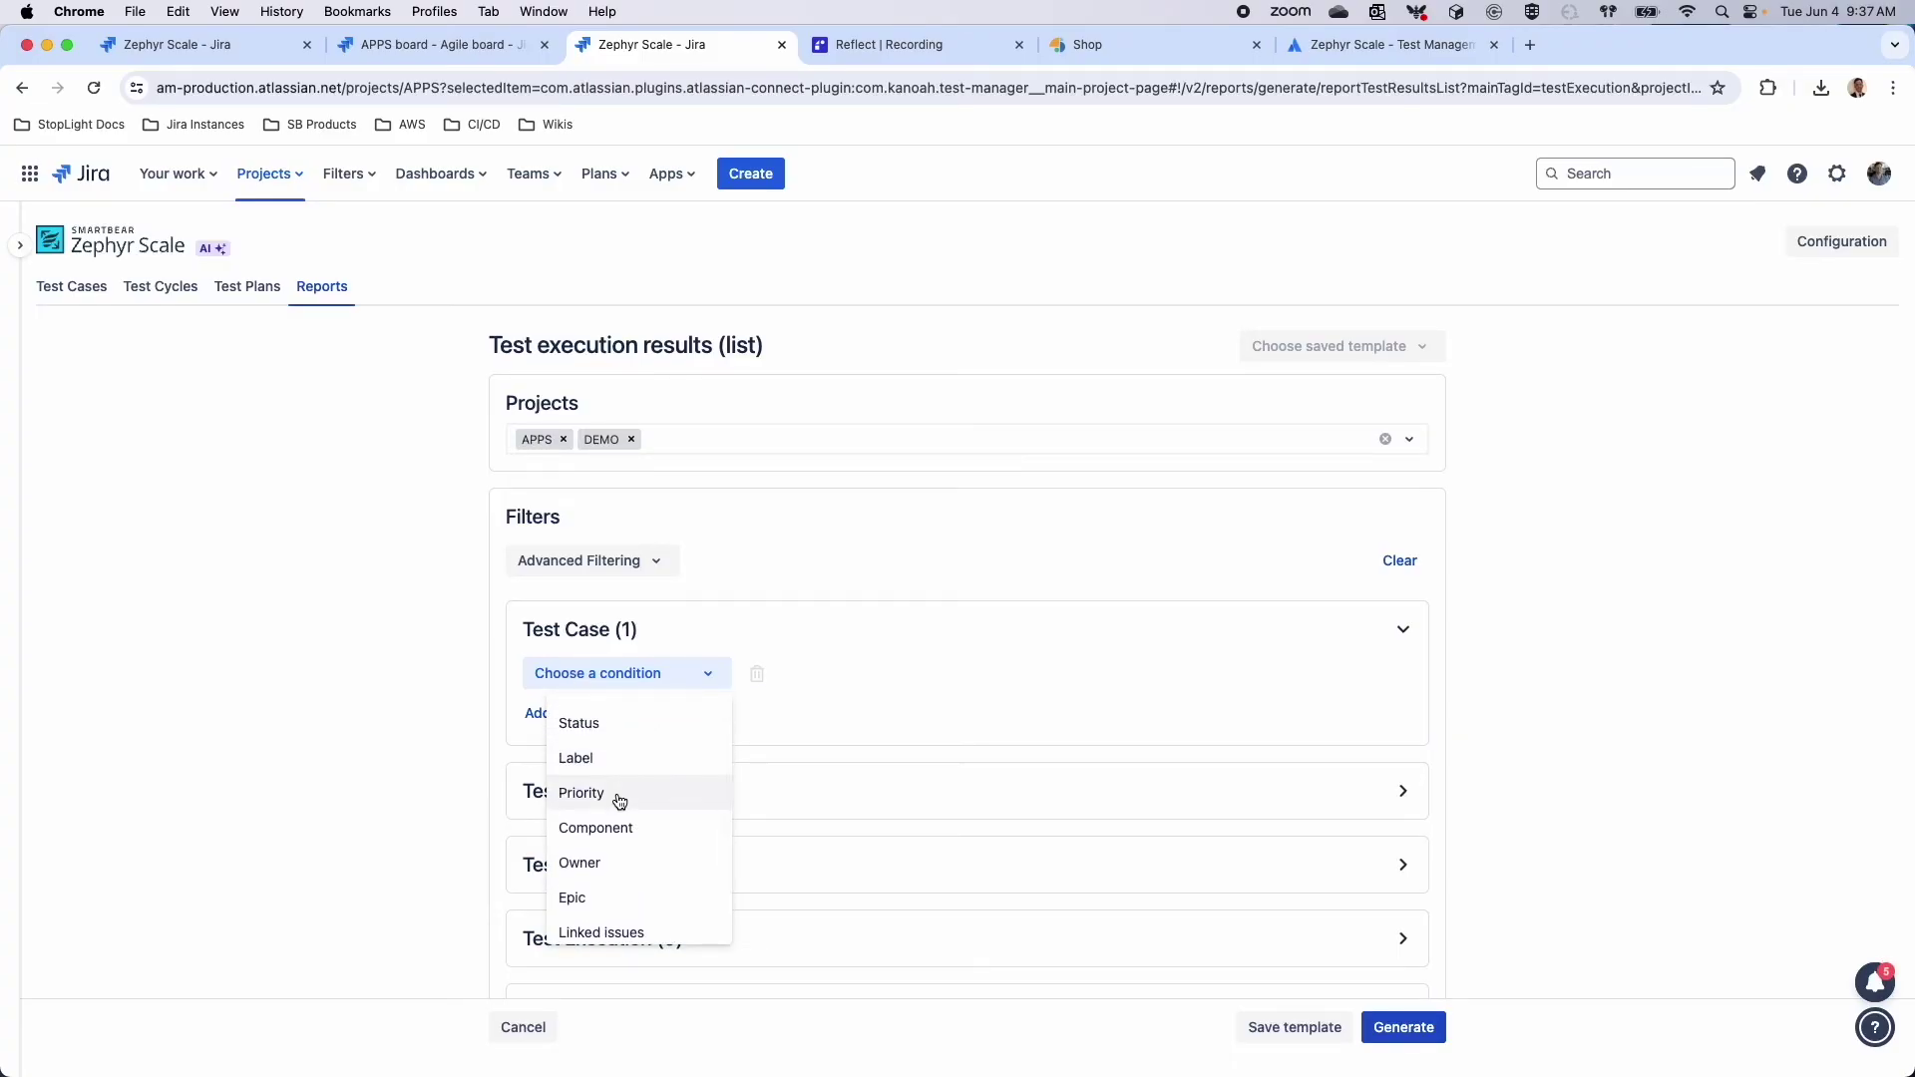
scroll(620, 801, "down", 3)
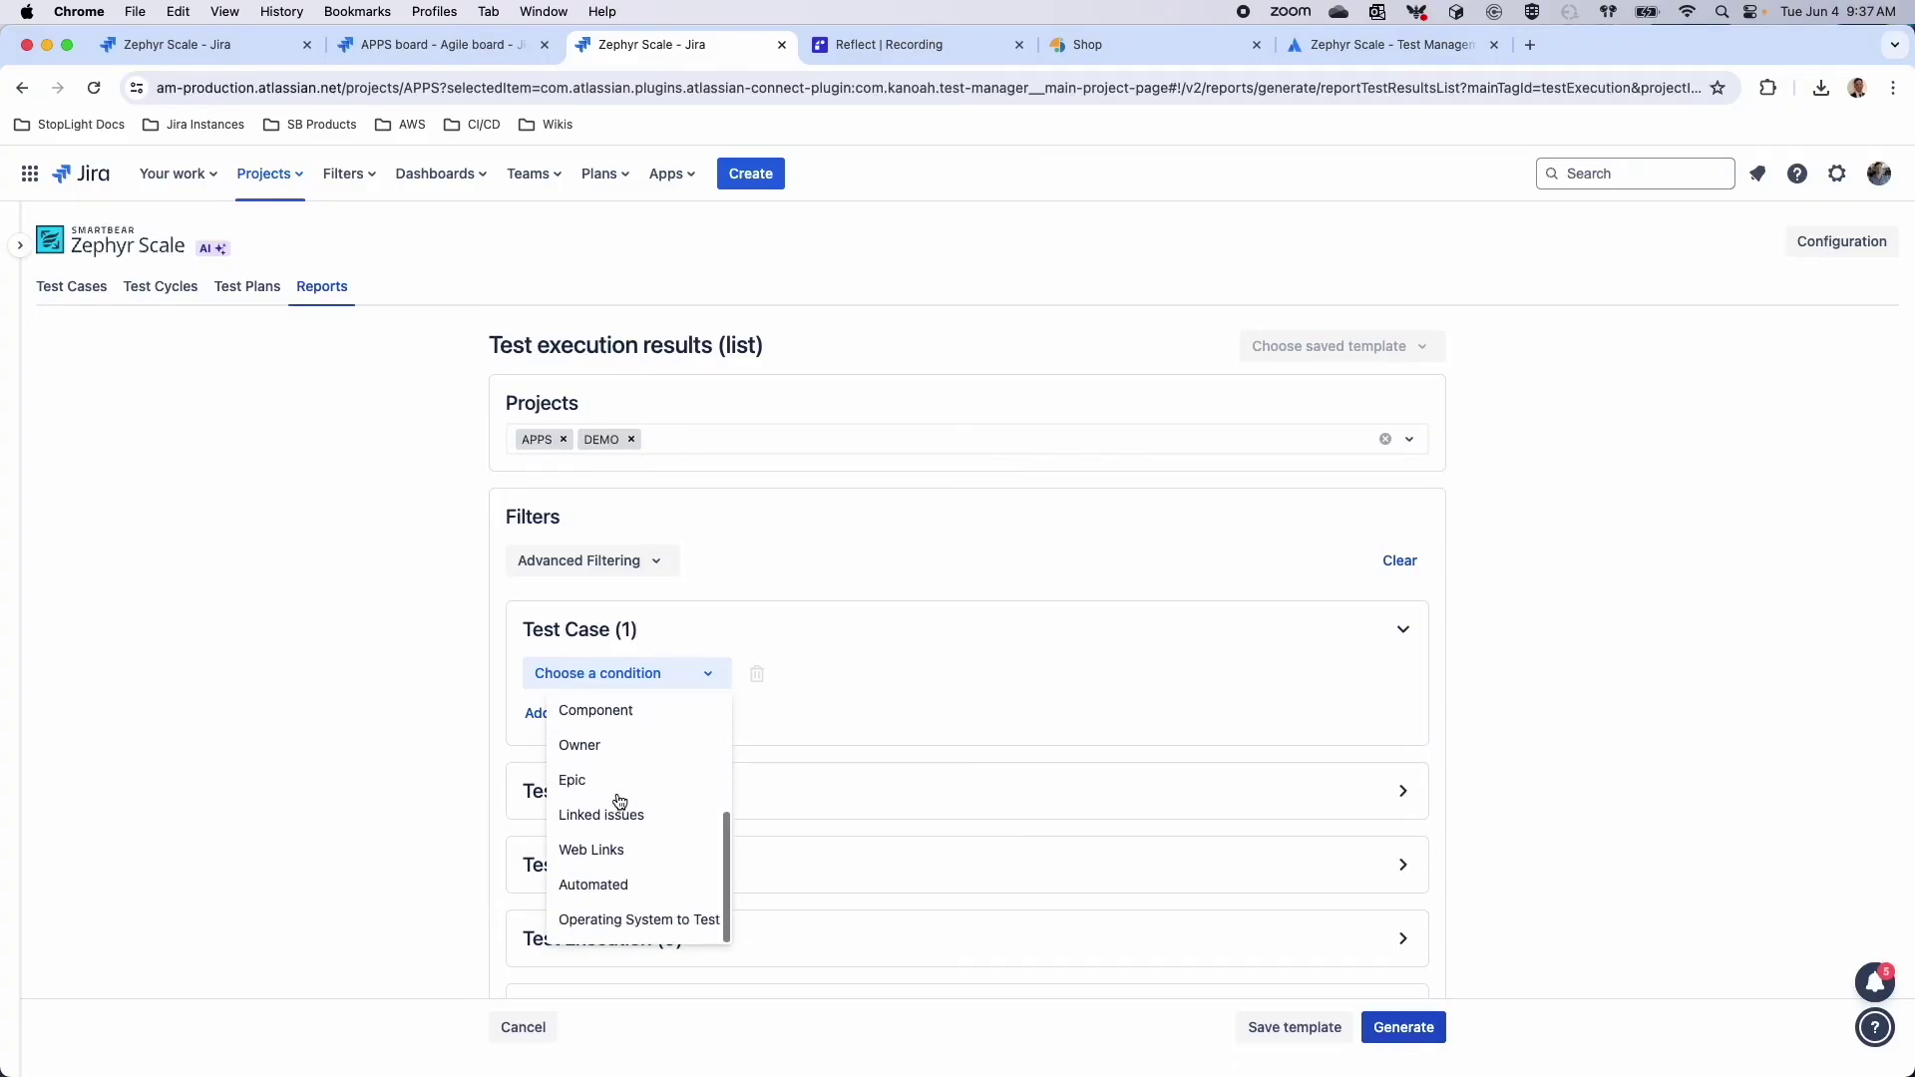
Condition on Operating System to Test = OSX, generate the report, and go back
left_click(632, 914)
left_click(1053, 682)
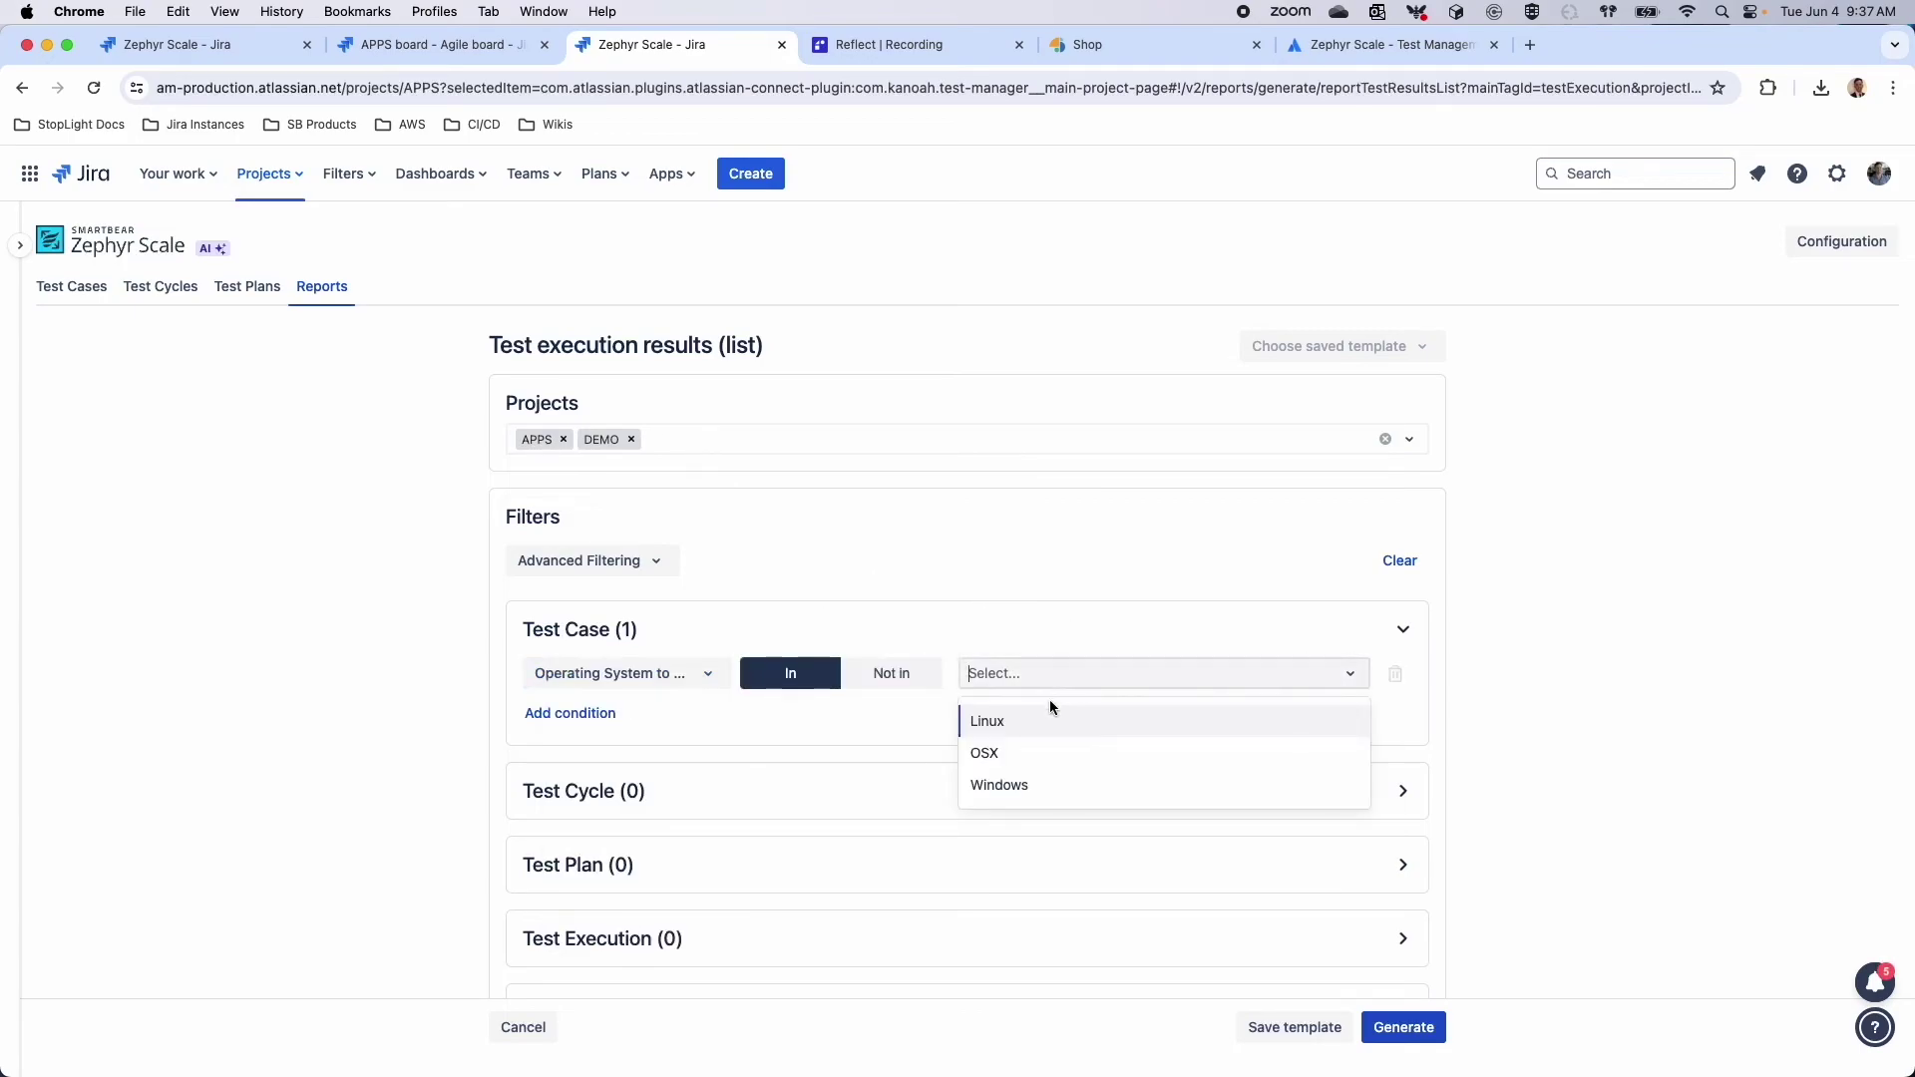
left_click(1021, 755)
left_click(1403, 1027)
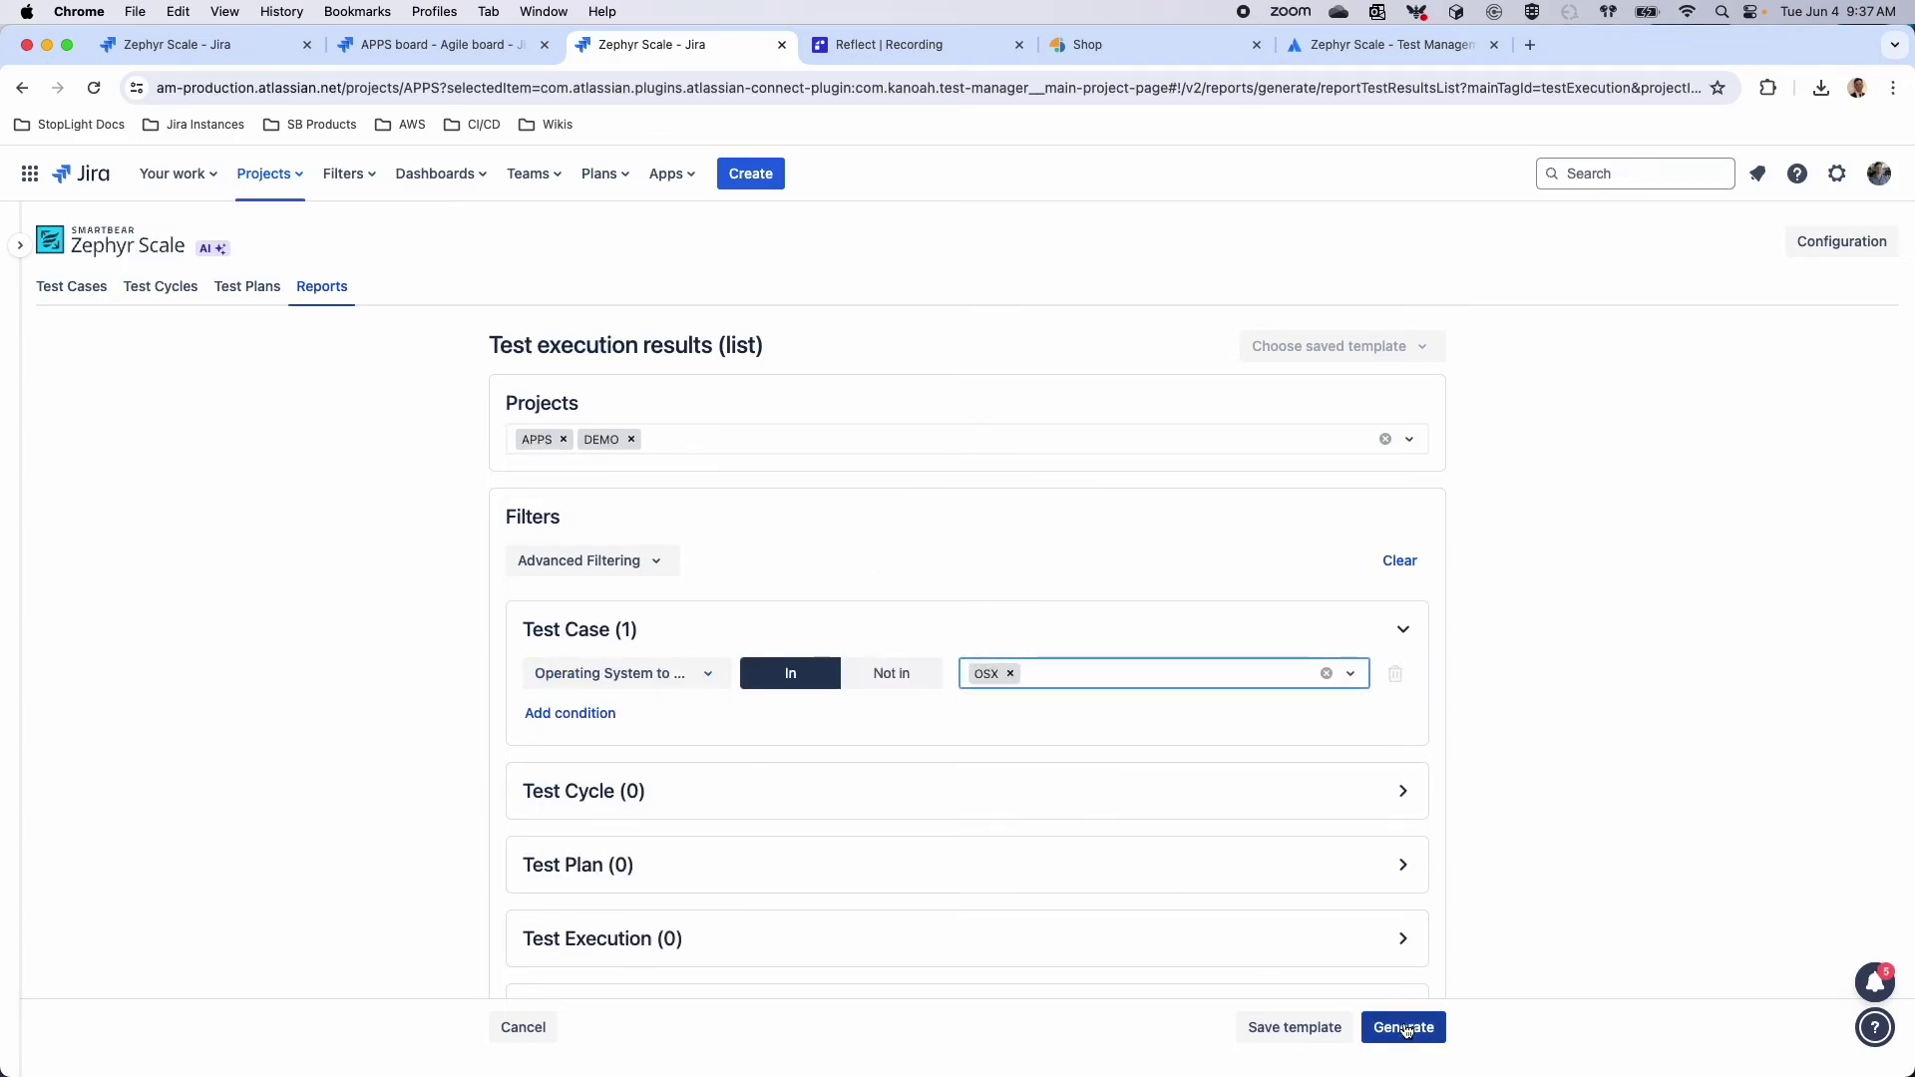
left_click(54, 231)
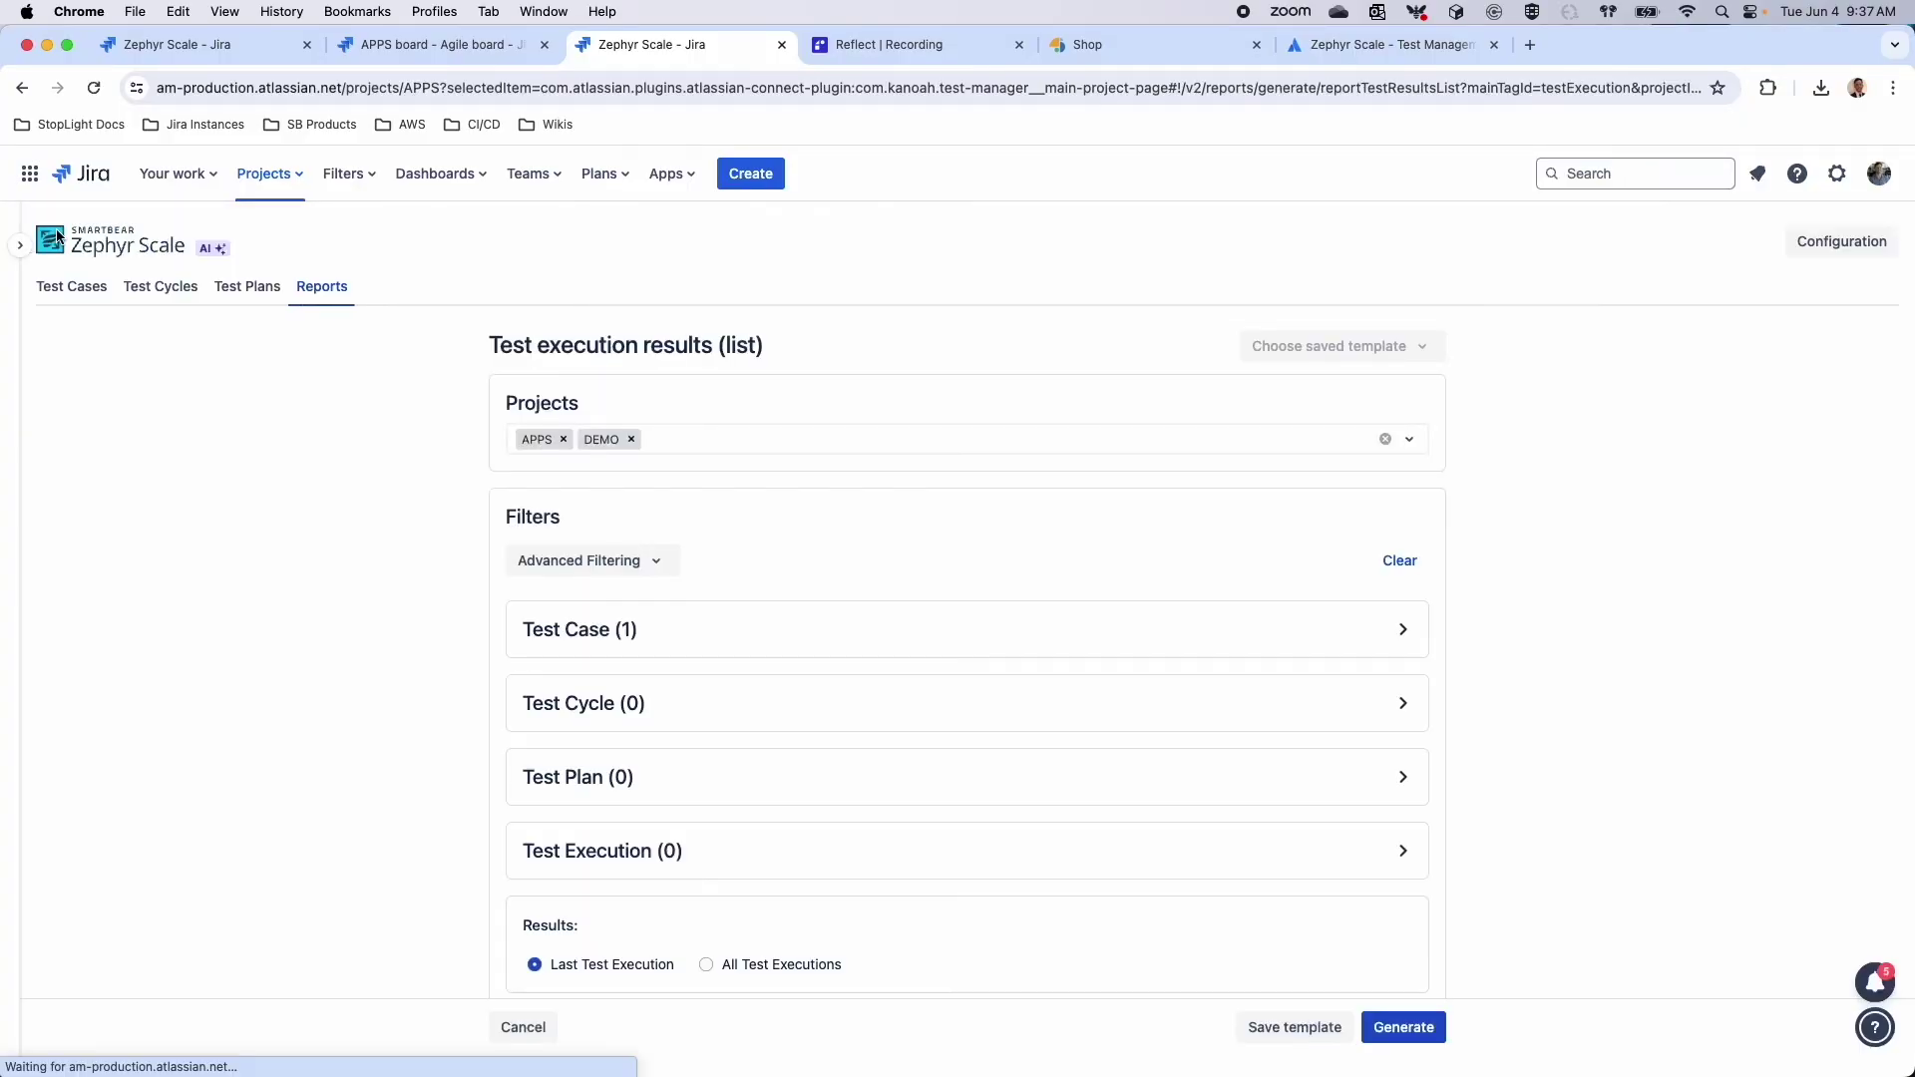
Change the Test Case condition to Automated = Yes
left_click(1403, 629)
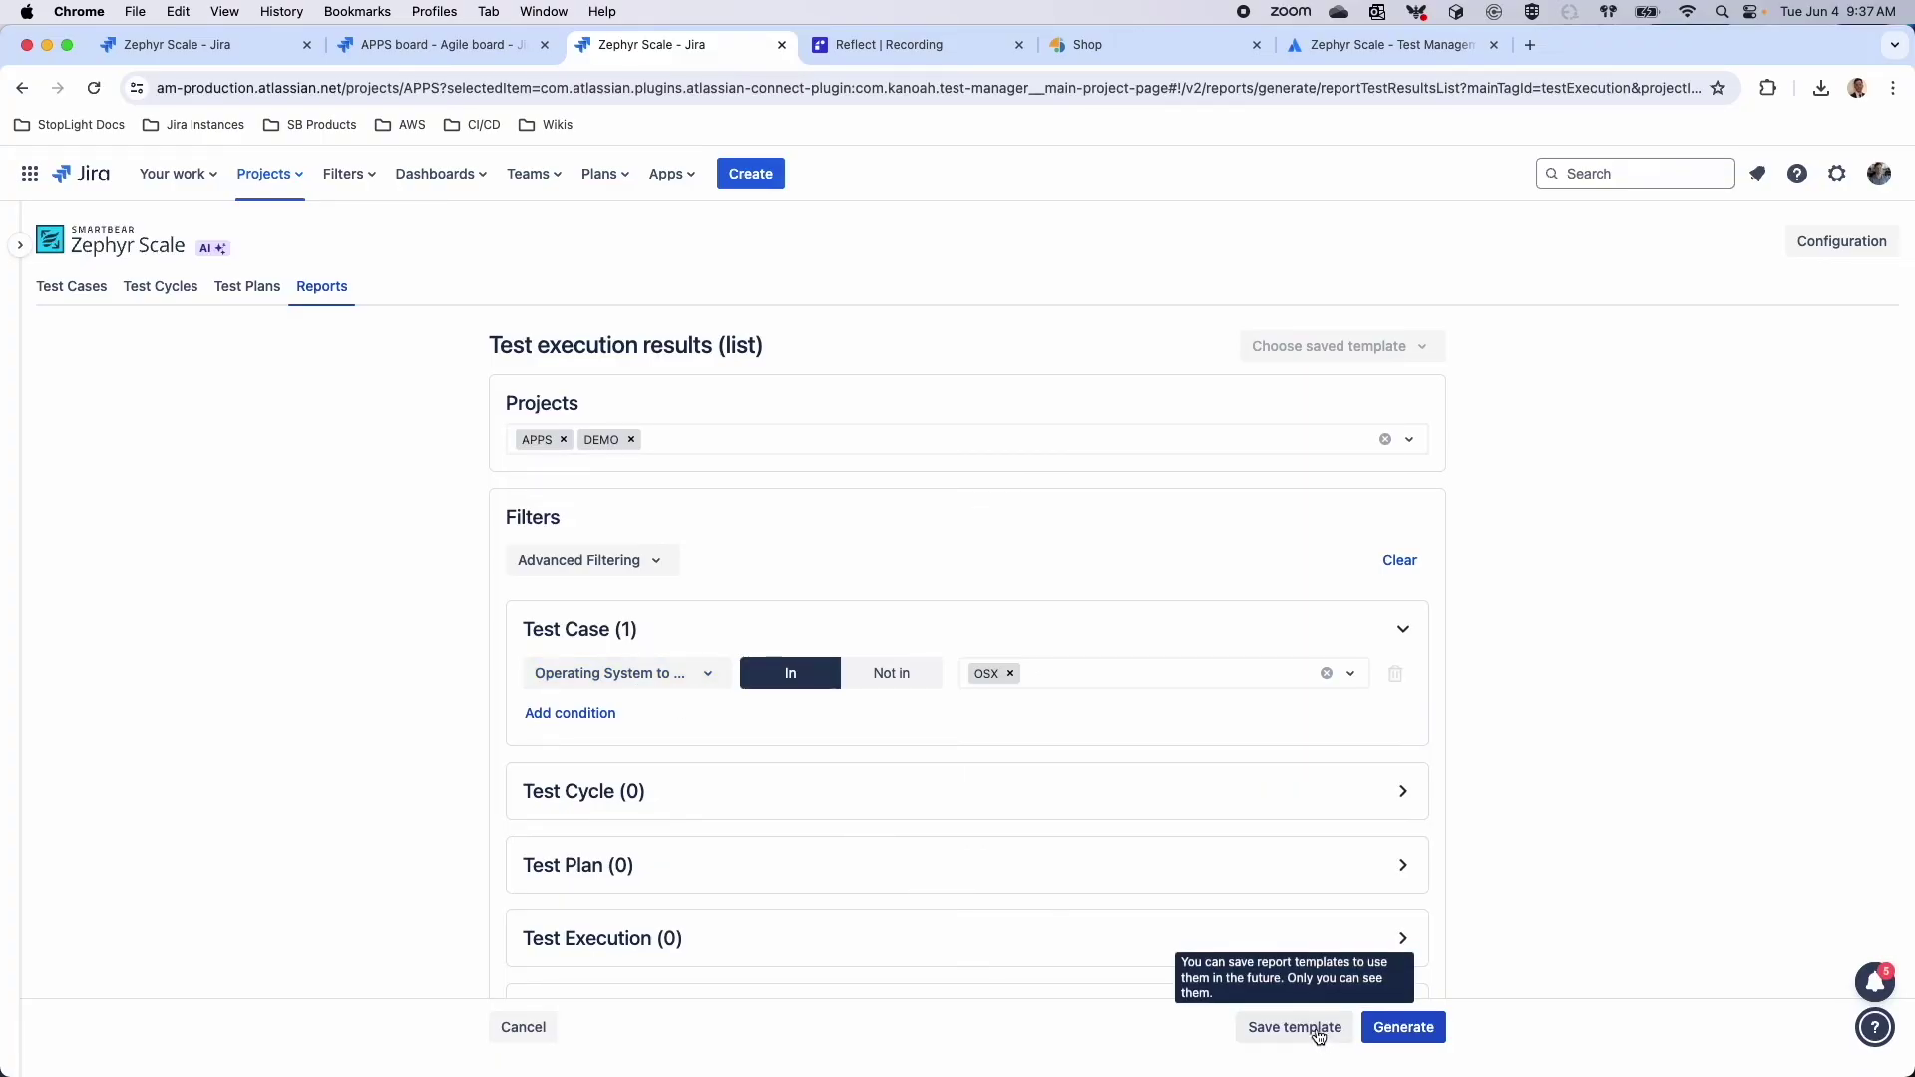
left_click(670, 675)
scroll(608, 795, "down", 3)
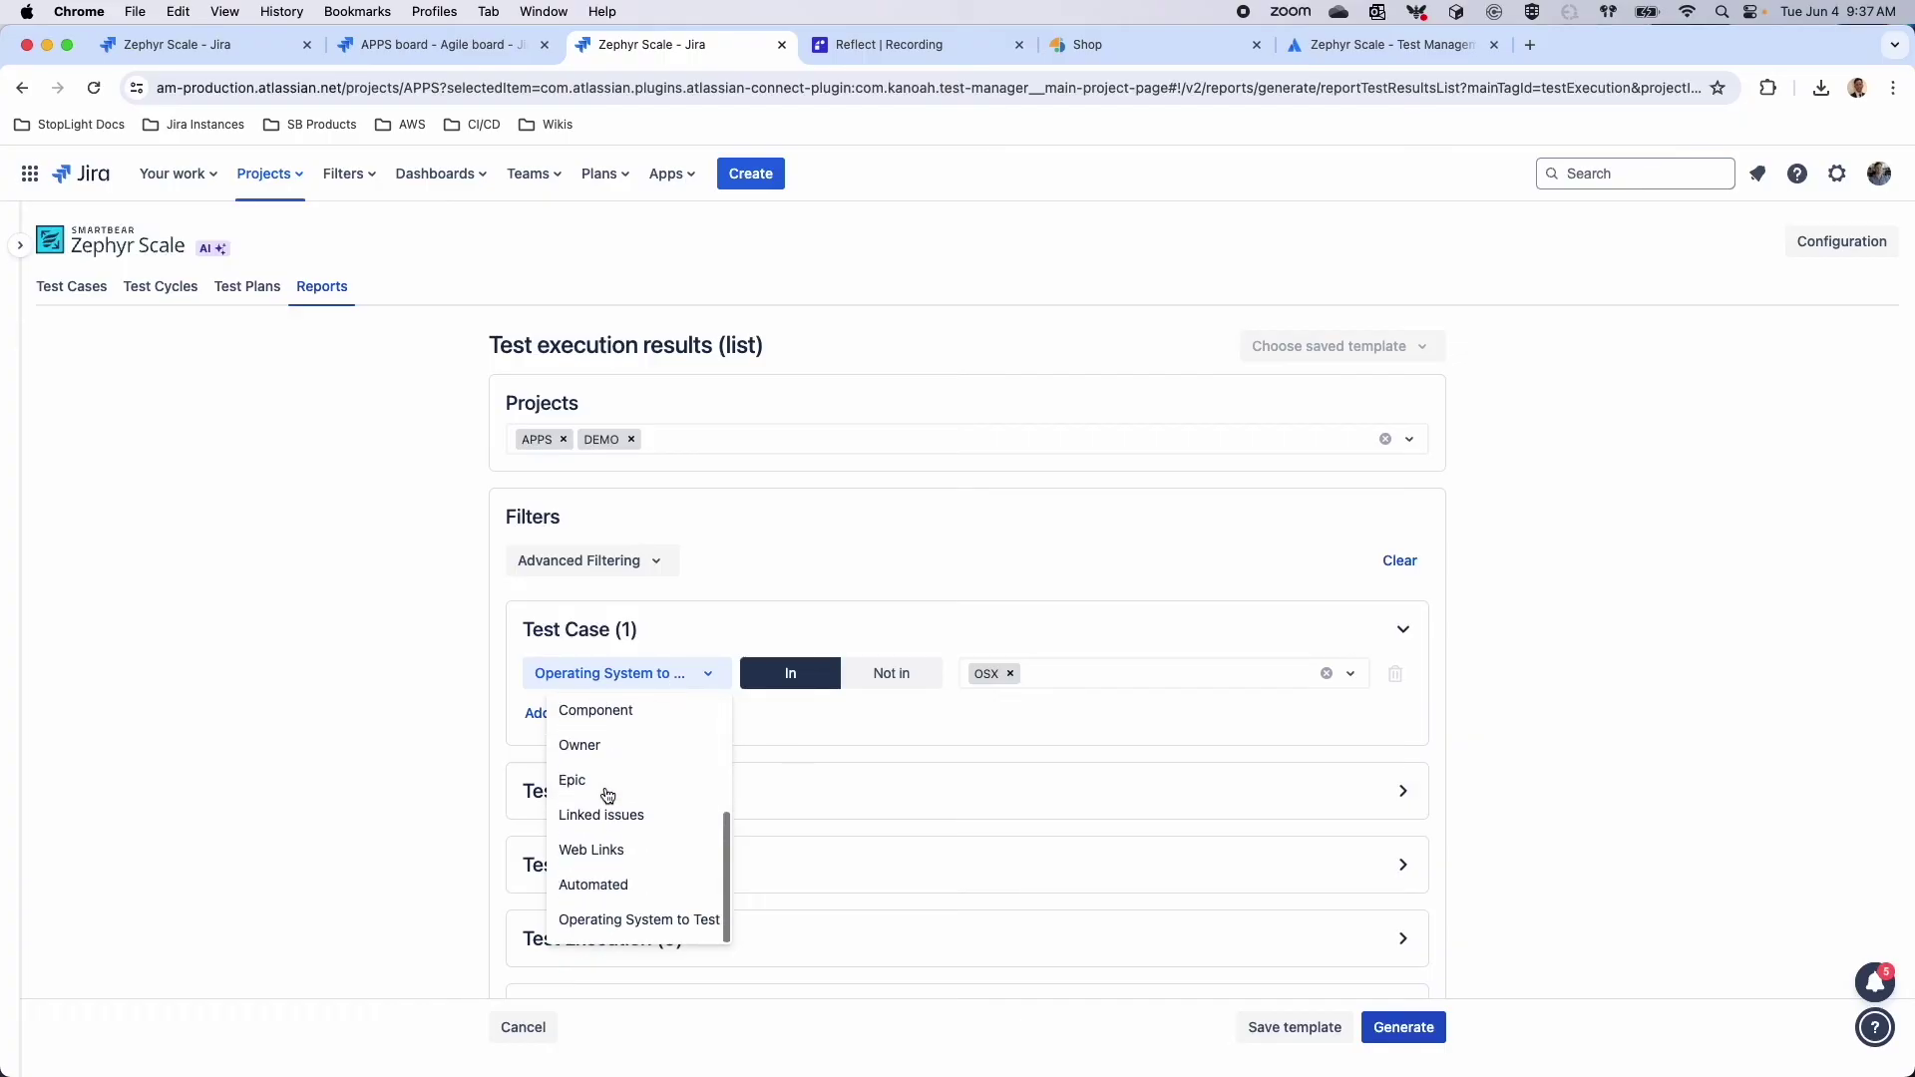
left_click(610, 886)
left_click(980, 678)
left_click(978, 754)
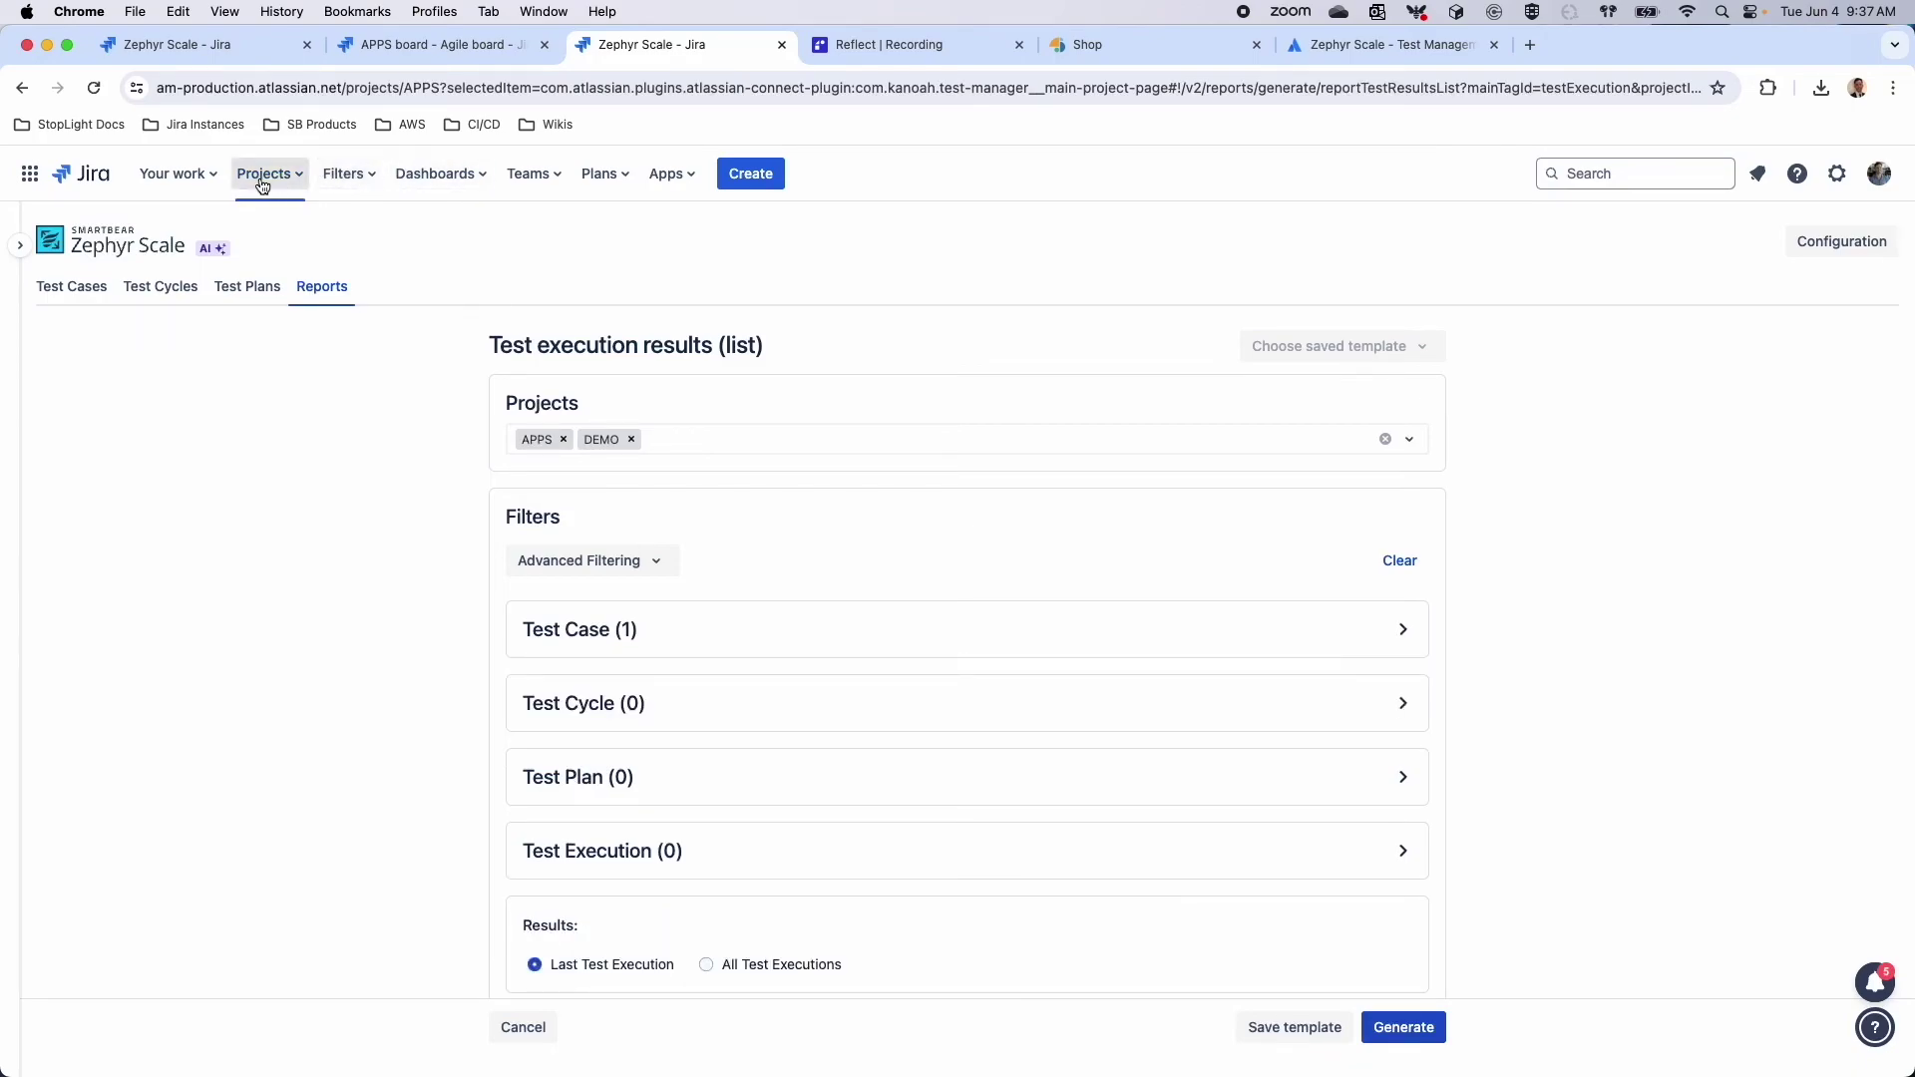
left_click(261, 185)
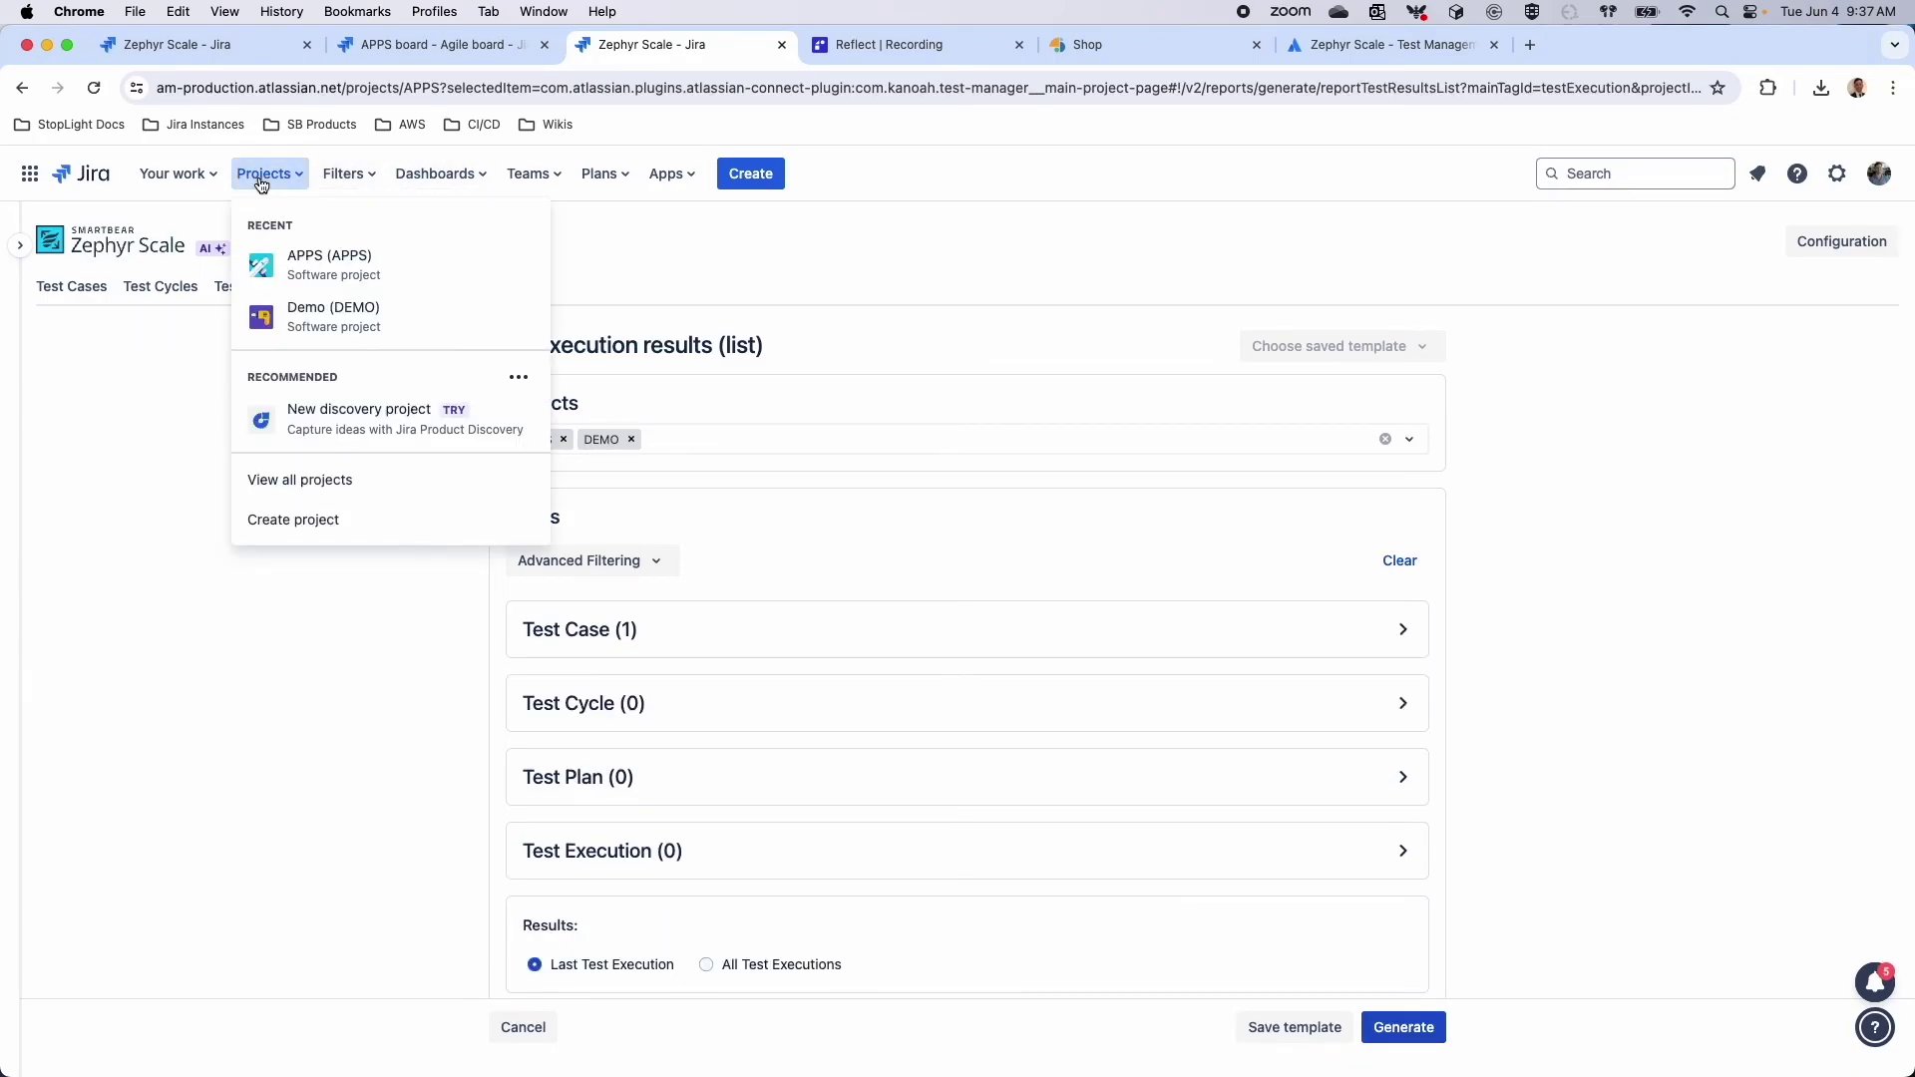
Edit the Scale dashboard and search the gadgets for 'Smartbear'
left_click(440, 173)
left_click(488, 335)
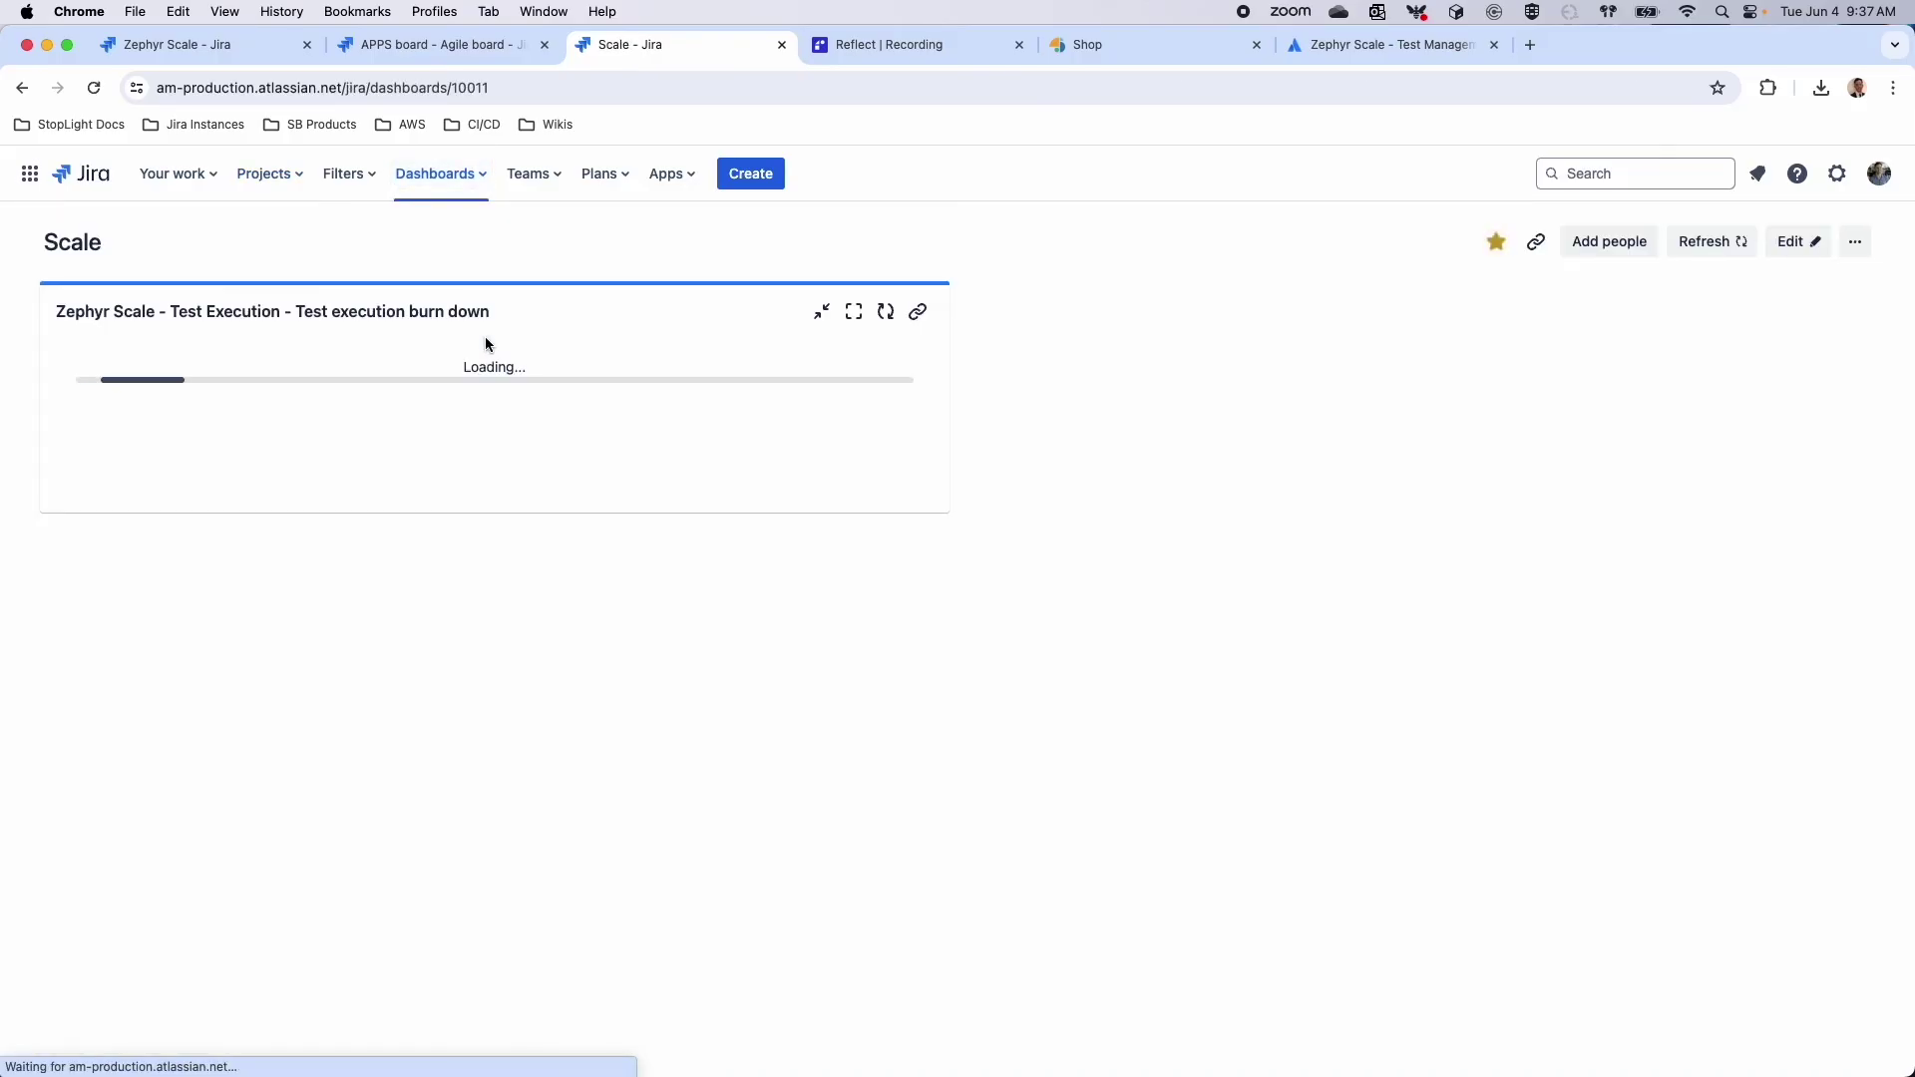
left_click(1796, 250)
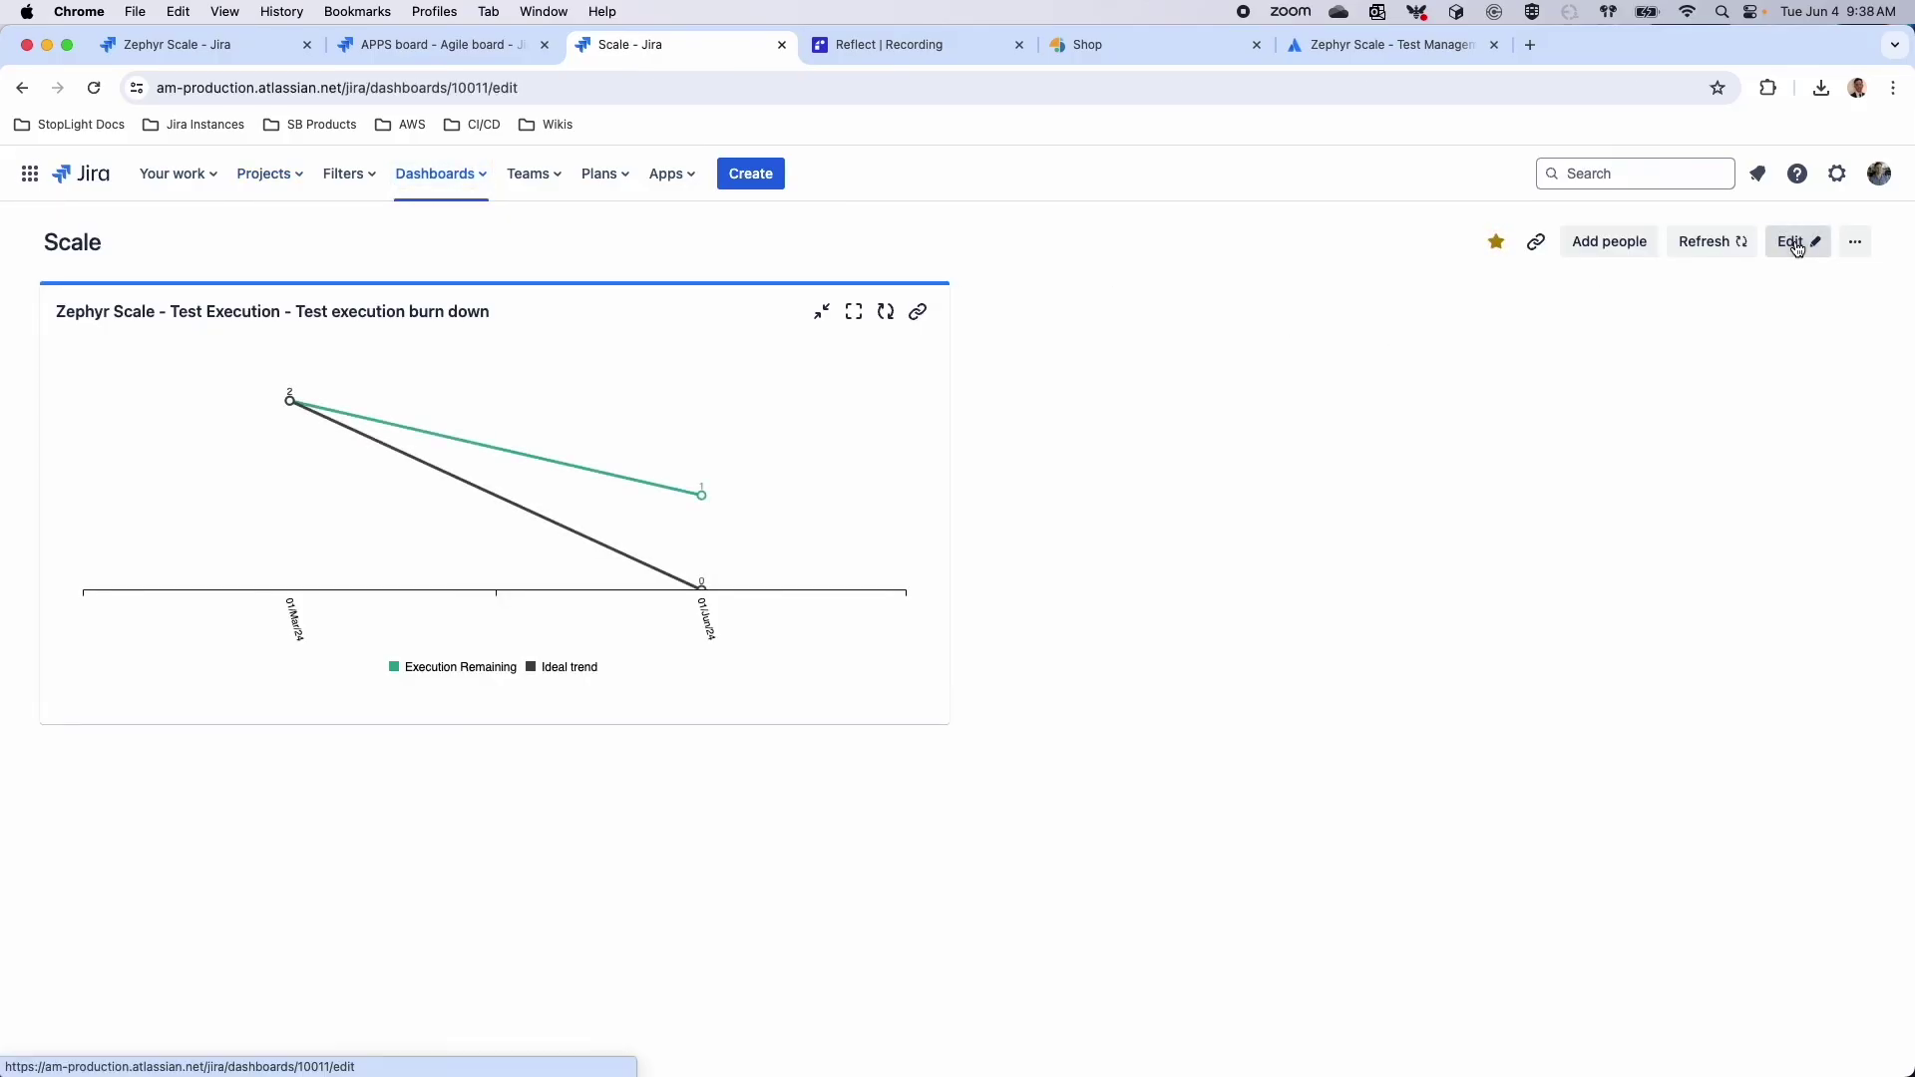
left_click(1618, 285)
type("Smartbear")
left_click(1651, 371)
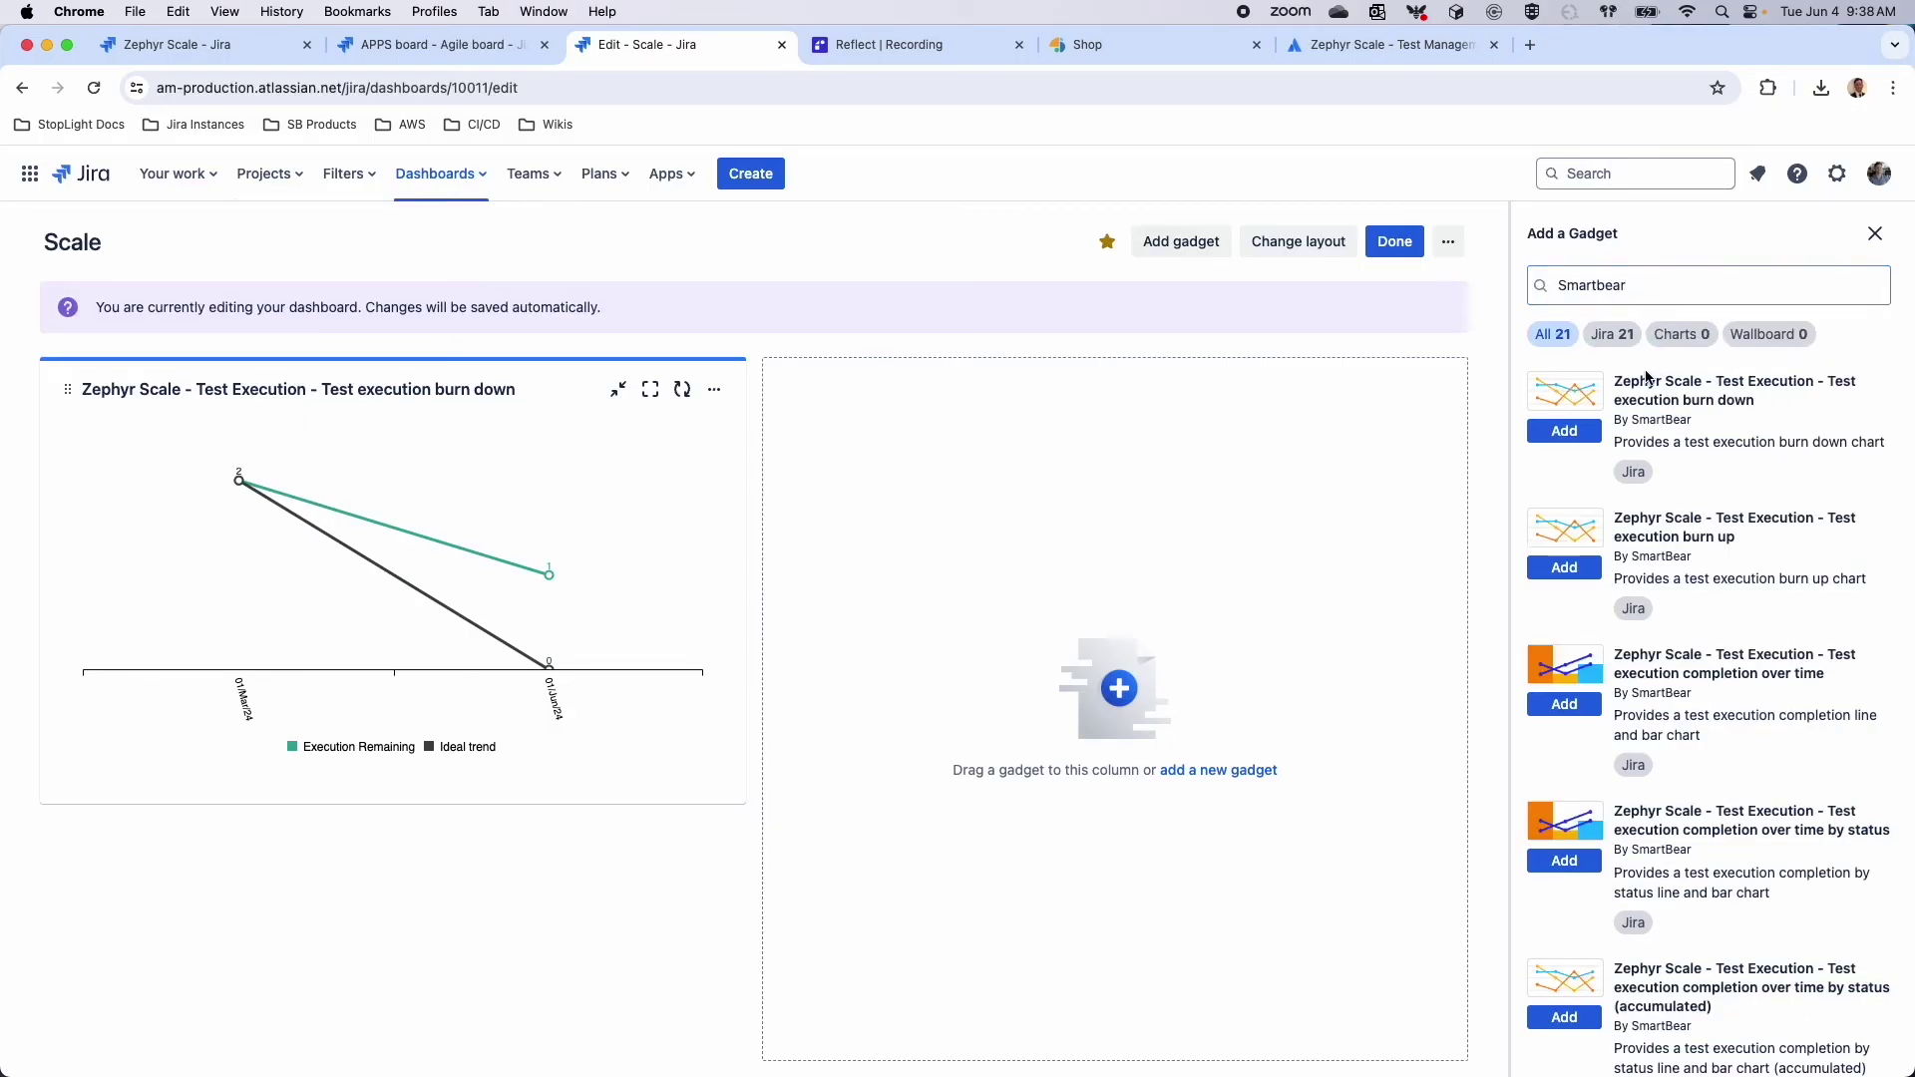
Add burn down, completion over time and results (overall) gadgets, moving the overall one right
left_click(1564, 431)
scroll(1553, 661, "down", 1)
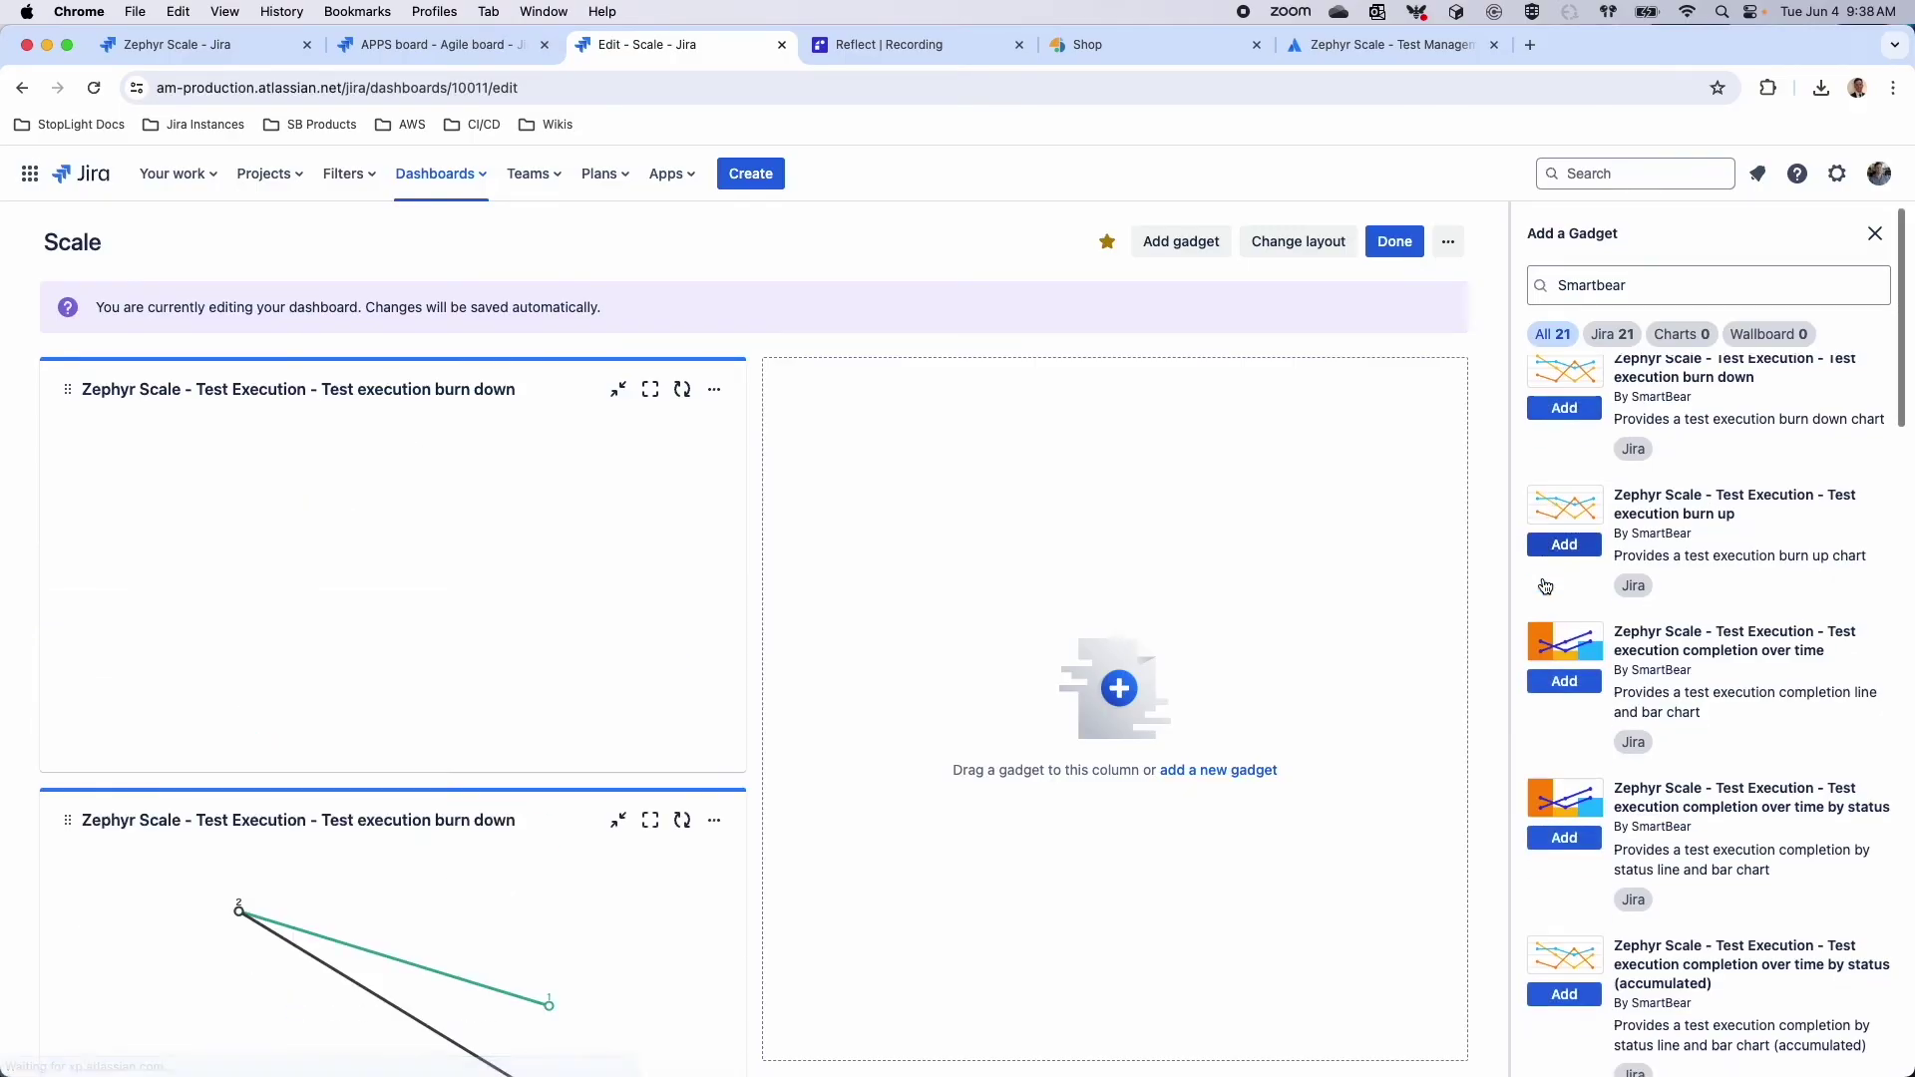
left_click(1553, 658)
scroll(1566, 738, "down", 5)
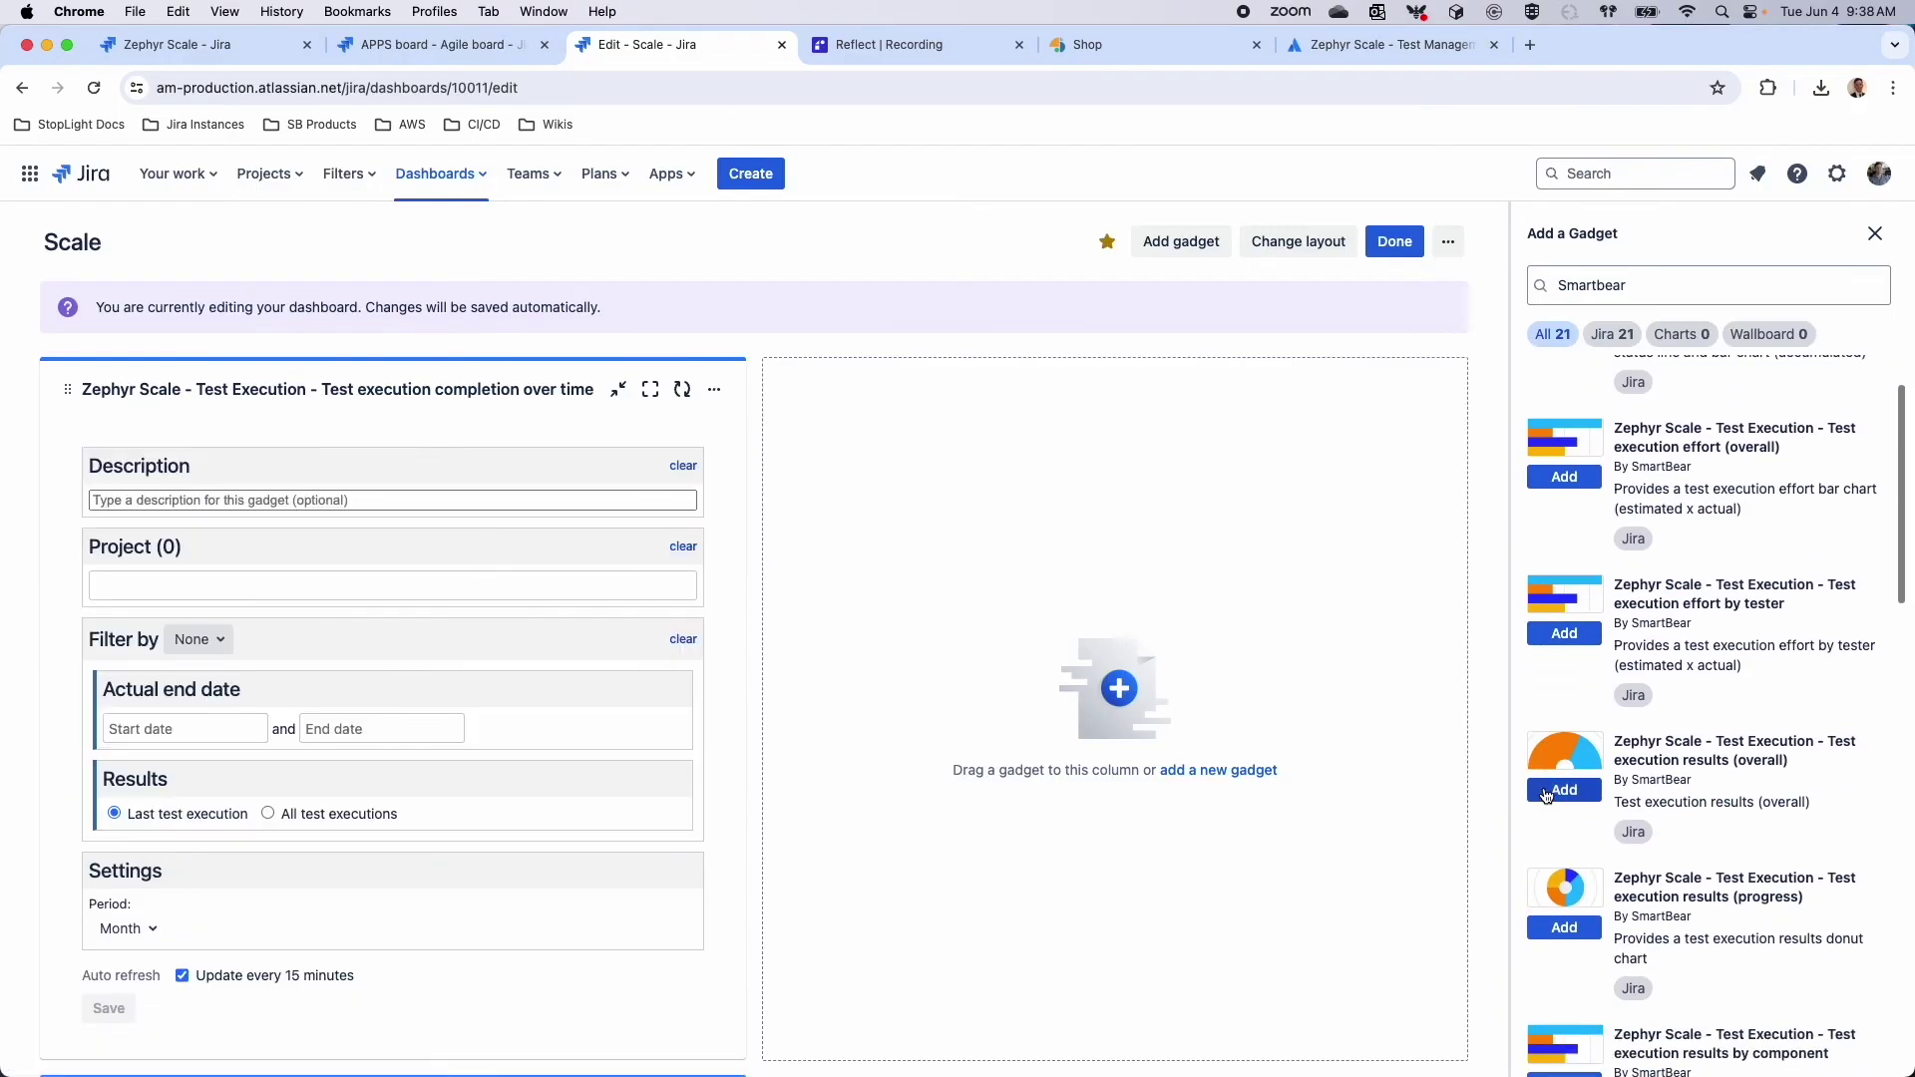
scroll(1573, 781, "down", 2)
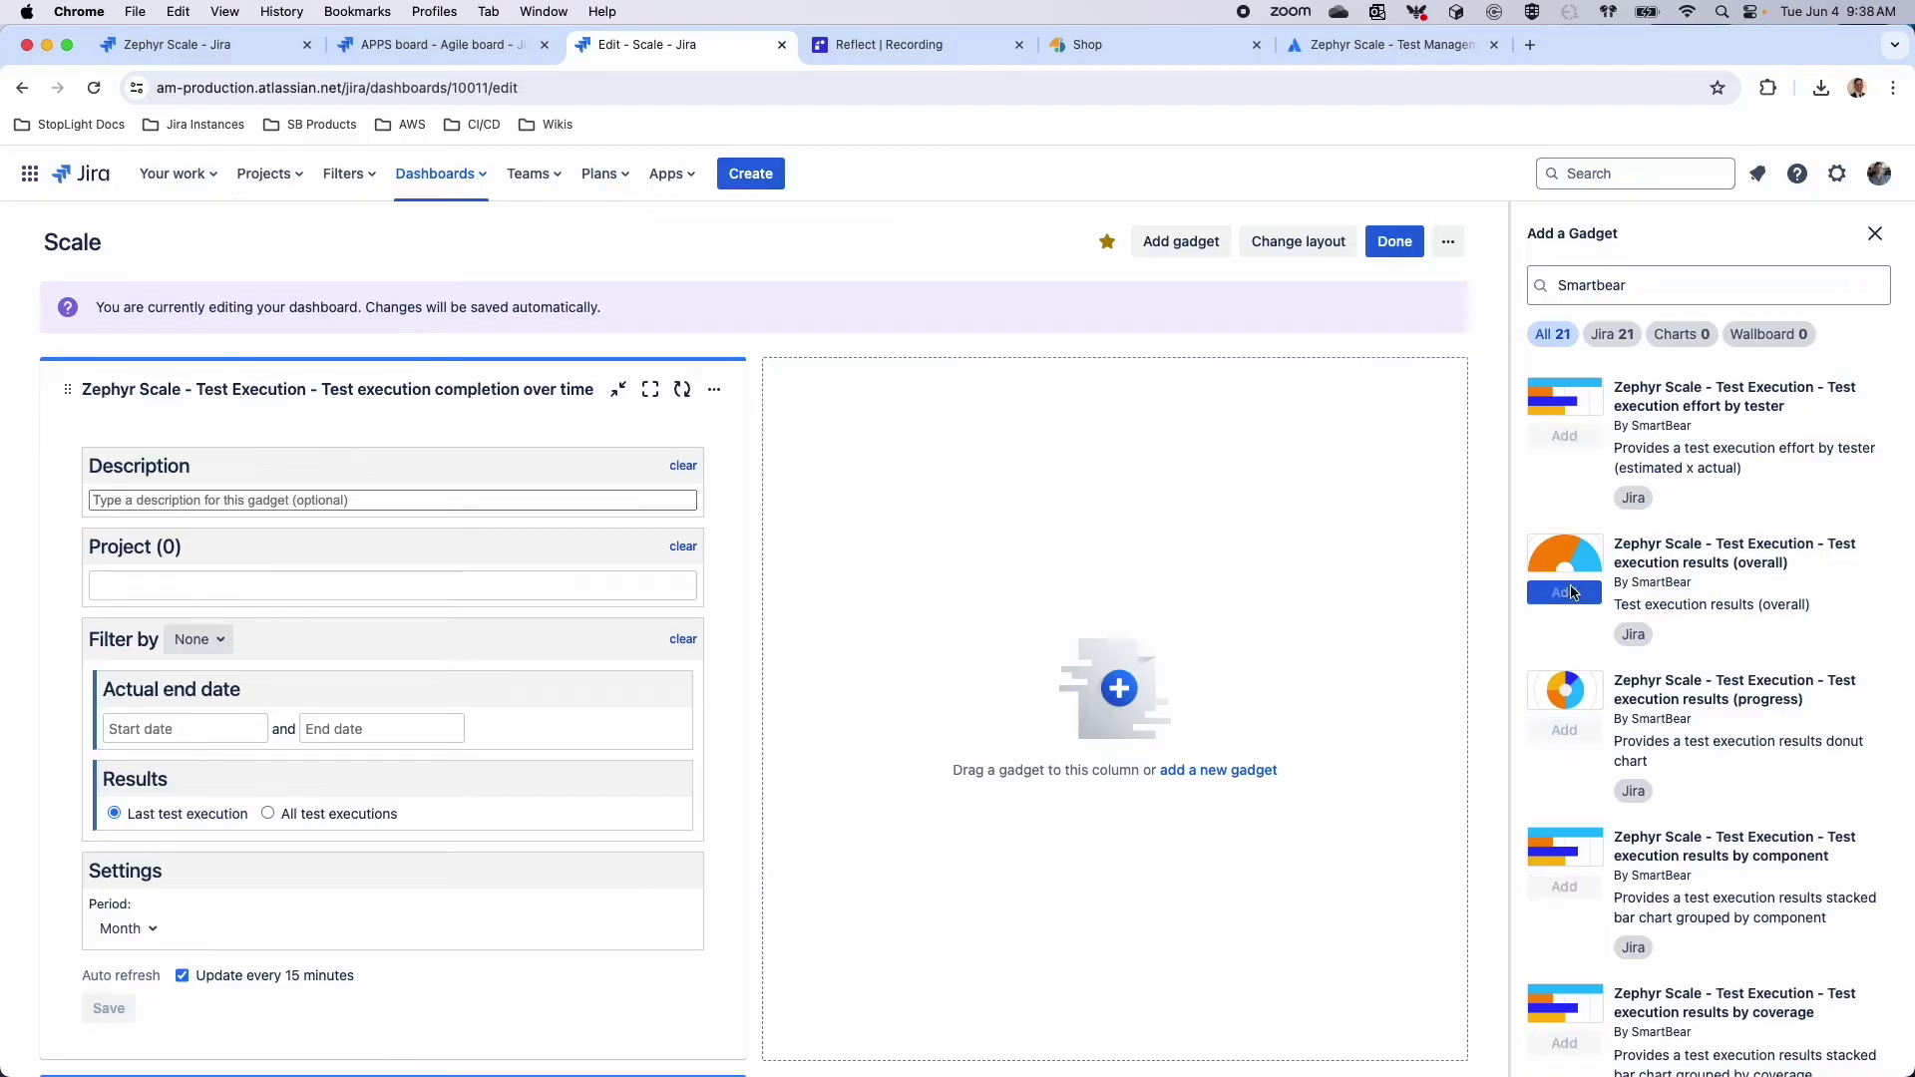
left_click(1564, 593)
left_click_drag(439, 377, 930, 409)
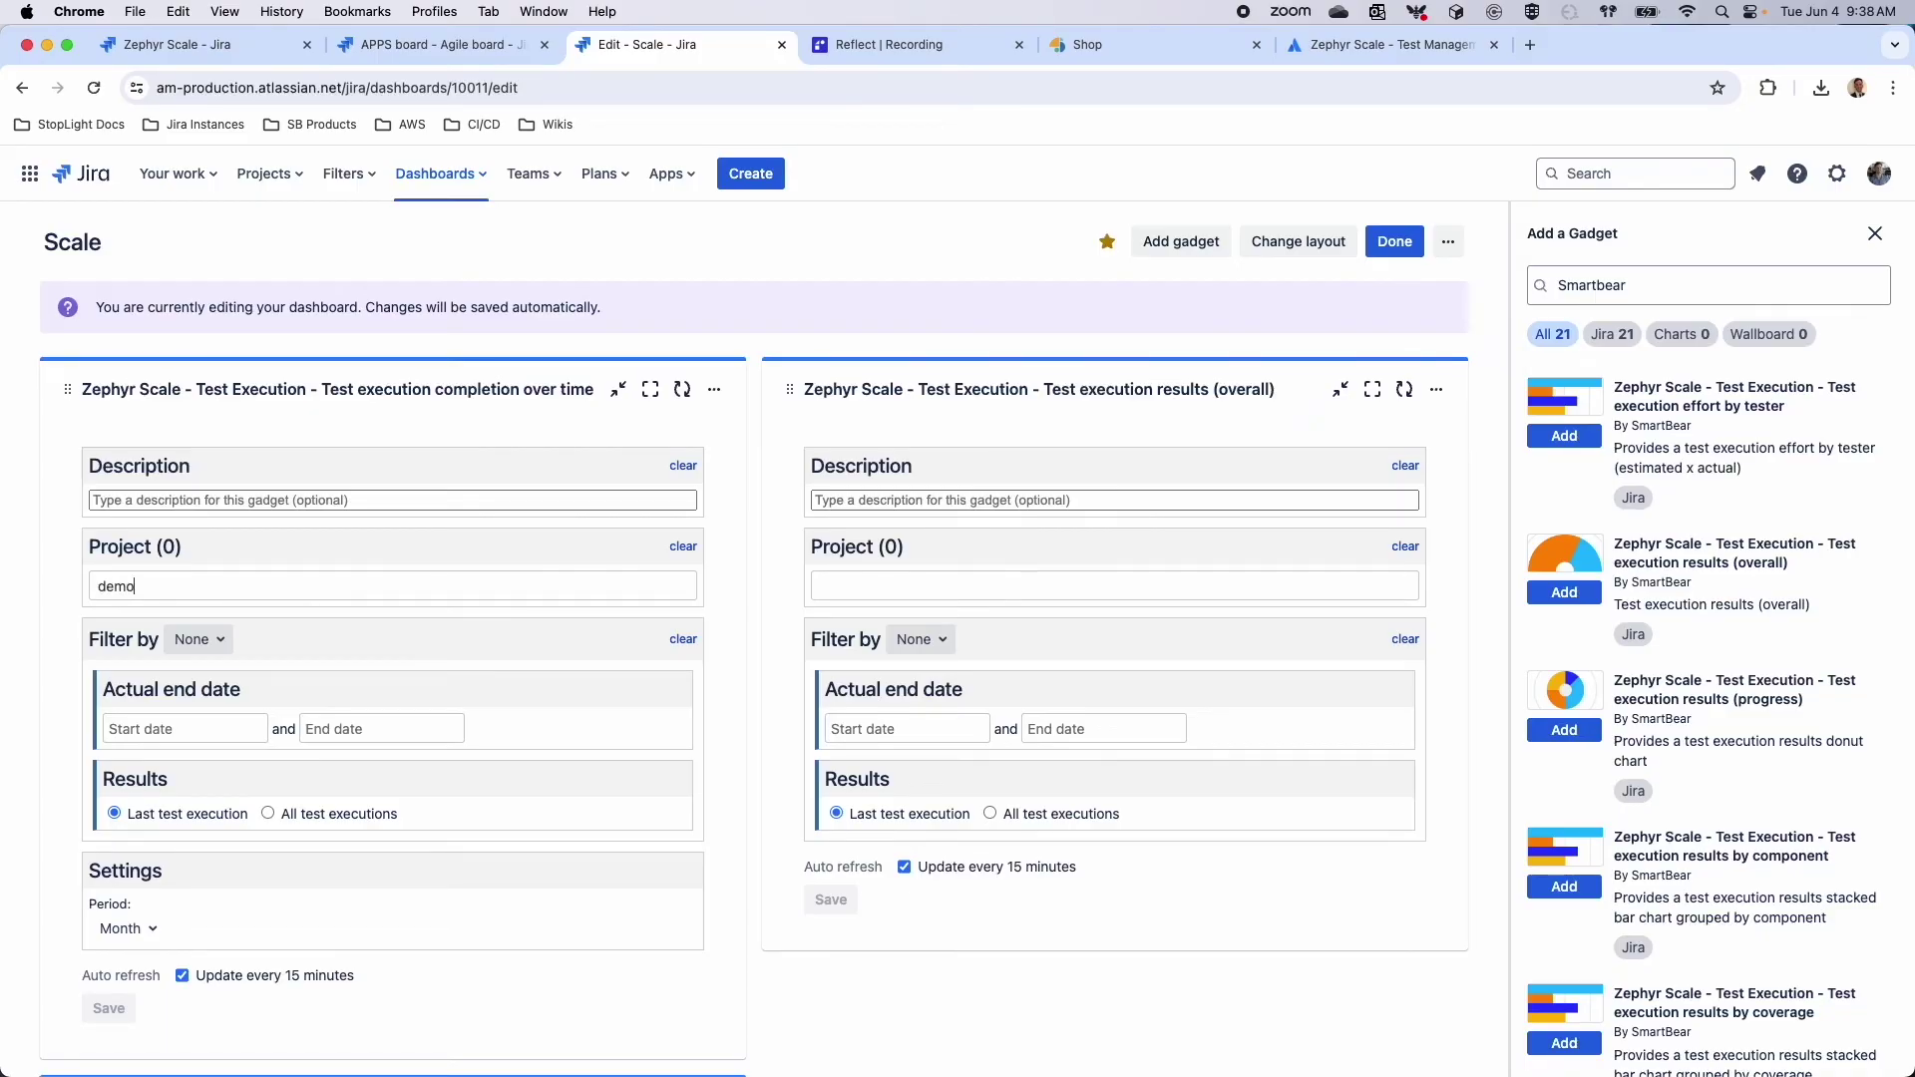
Set the completion-over-time gadget to DEMO and APPS with a Custom Query filter and save
key("Down")
key("Return")
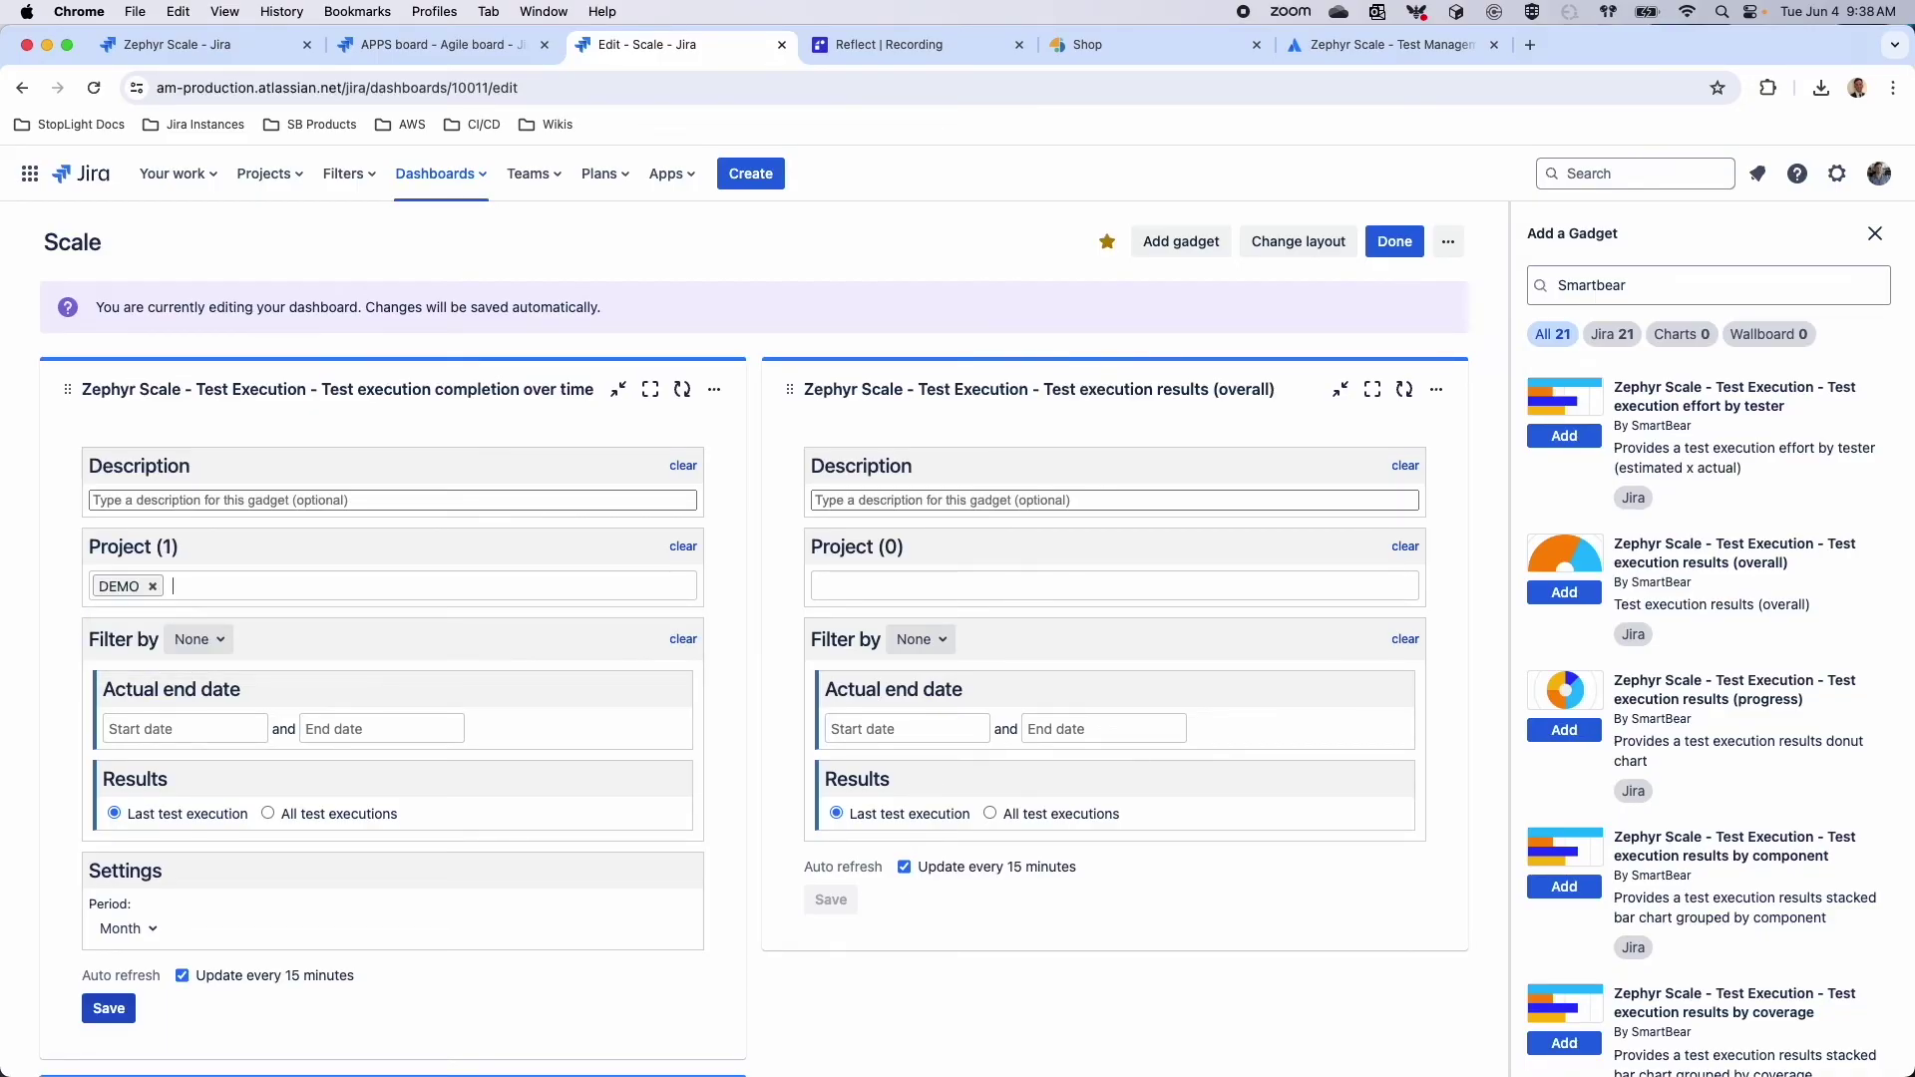
type("apps")
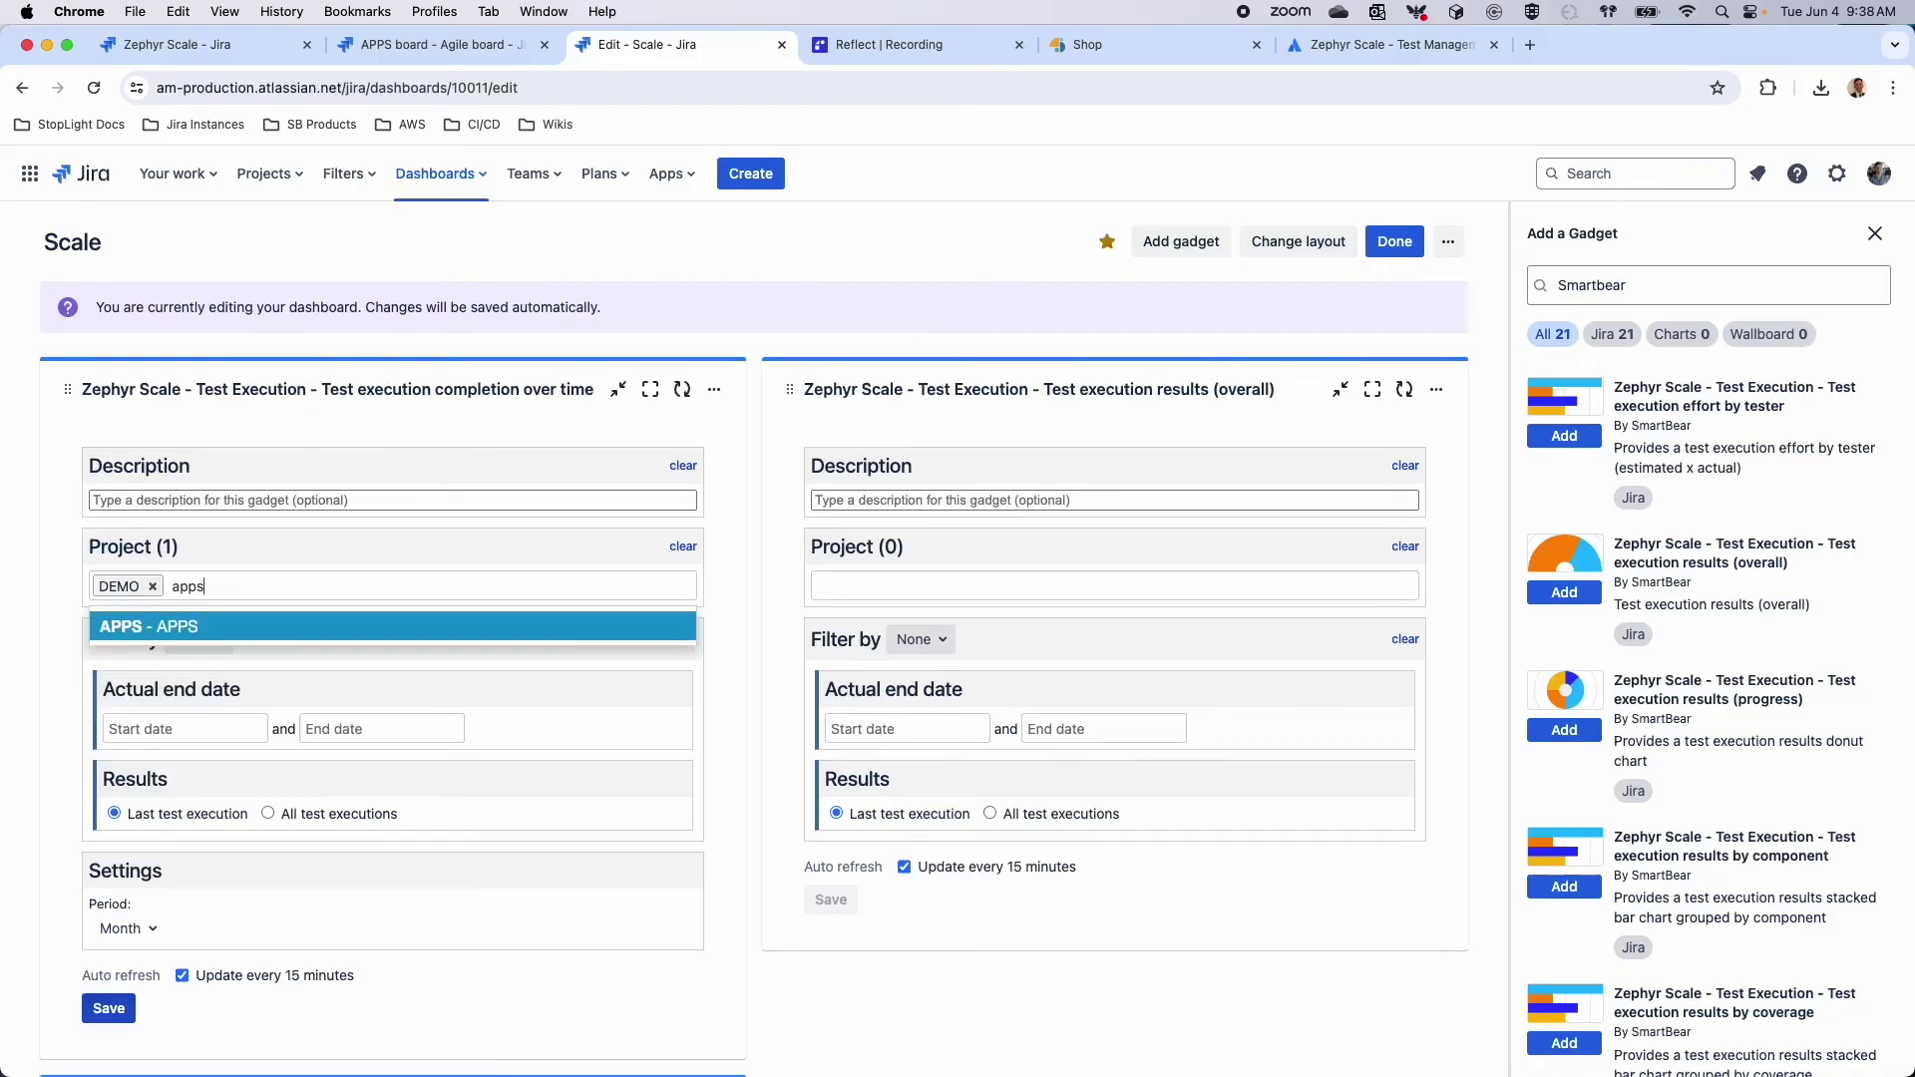
key("Return")
scroll(172, 715, "down", 1)
left_click(195, 605)
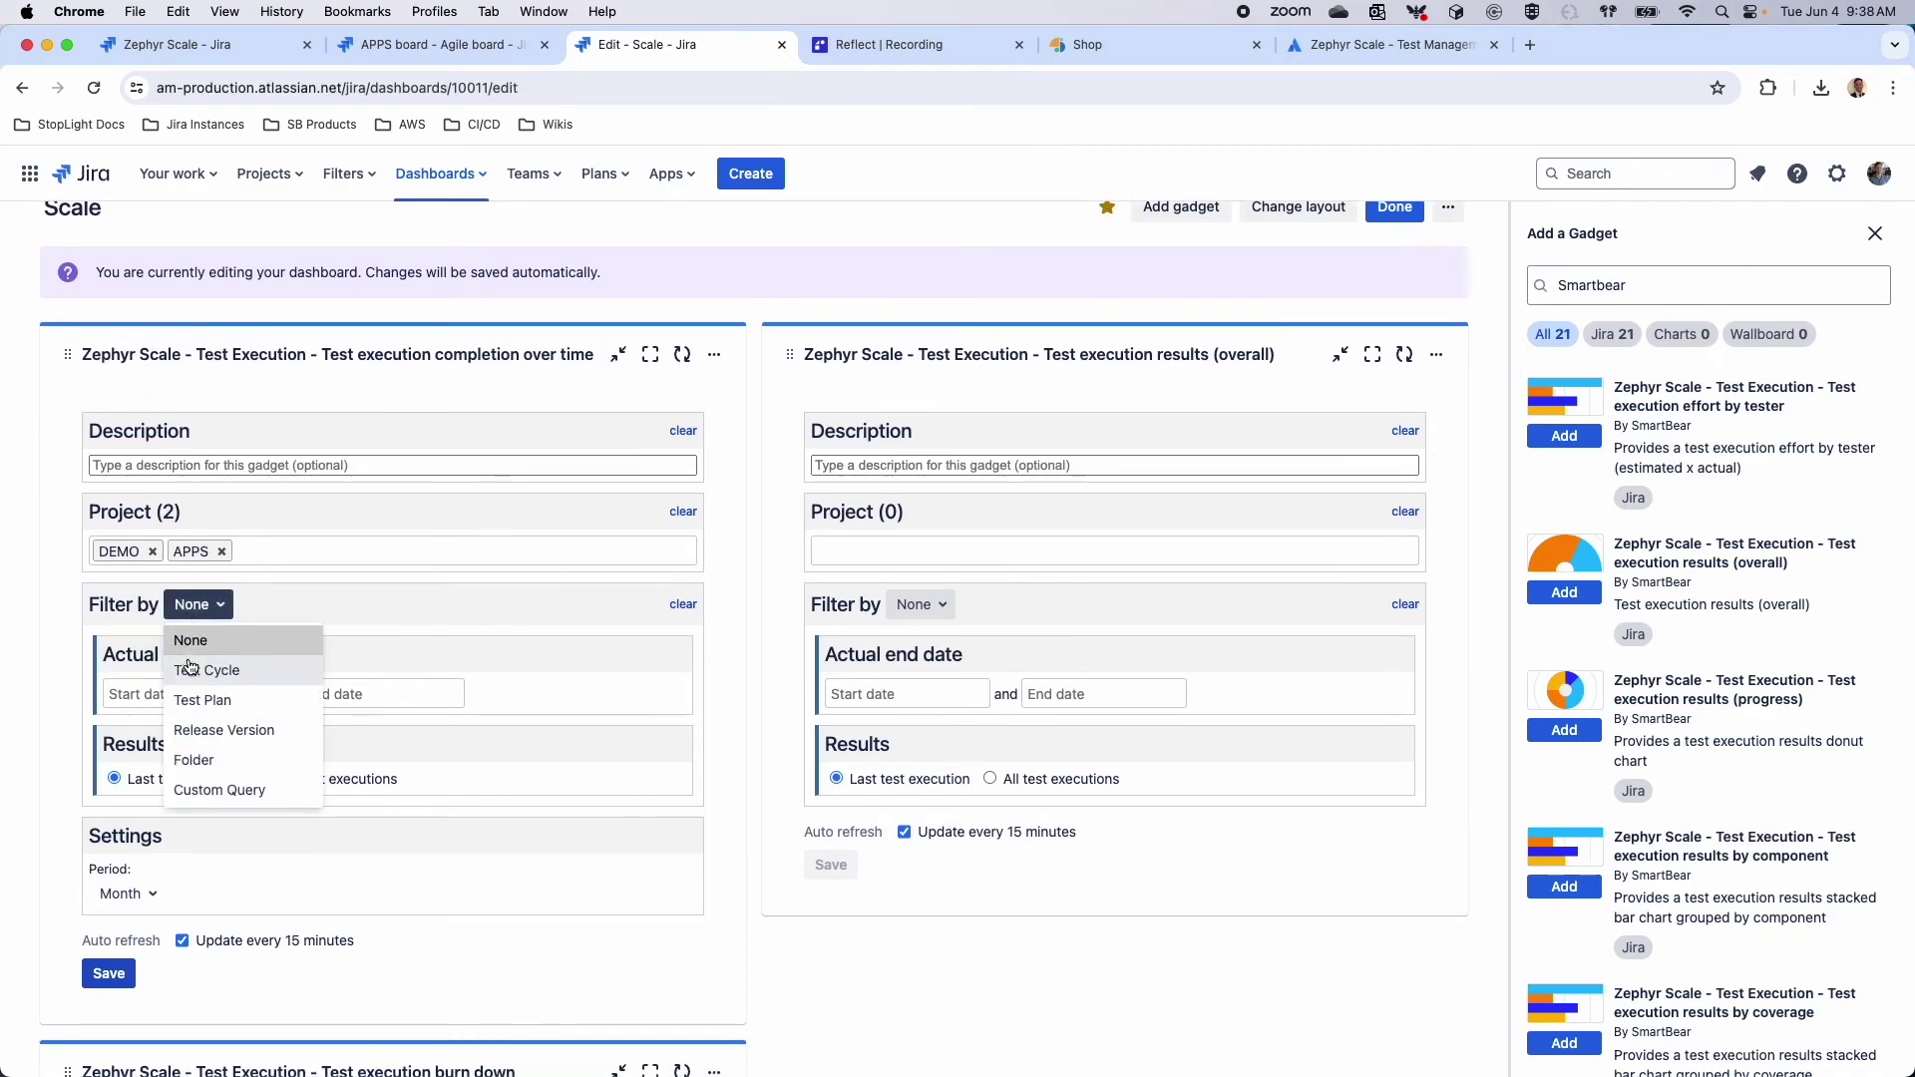
left_click(210, 788)
scroll(228, 715, "down", 1)
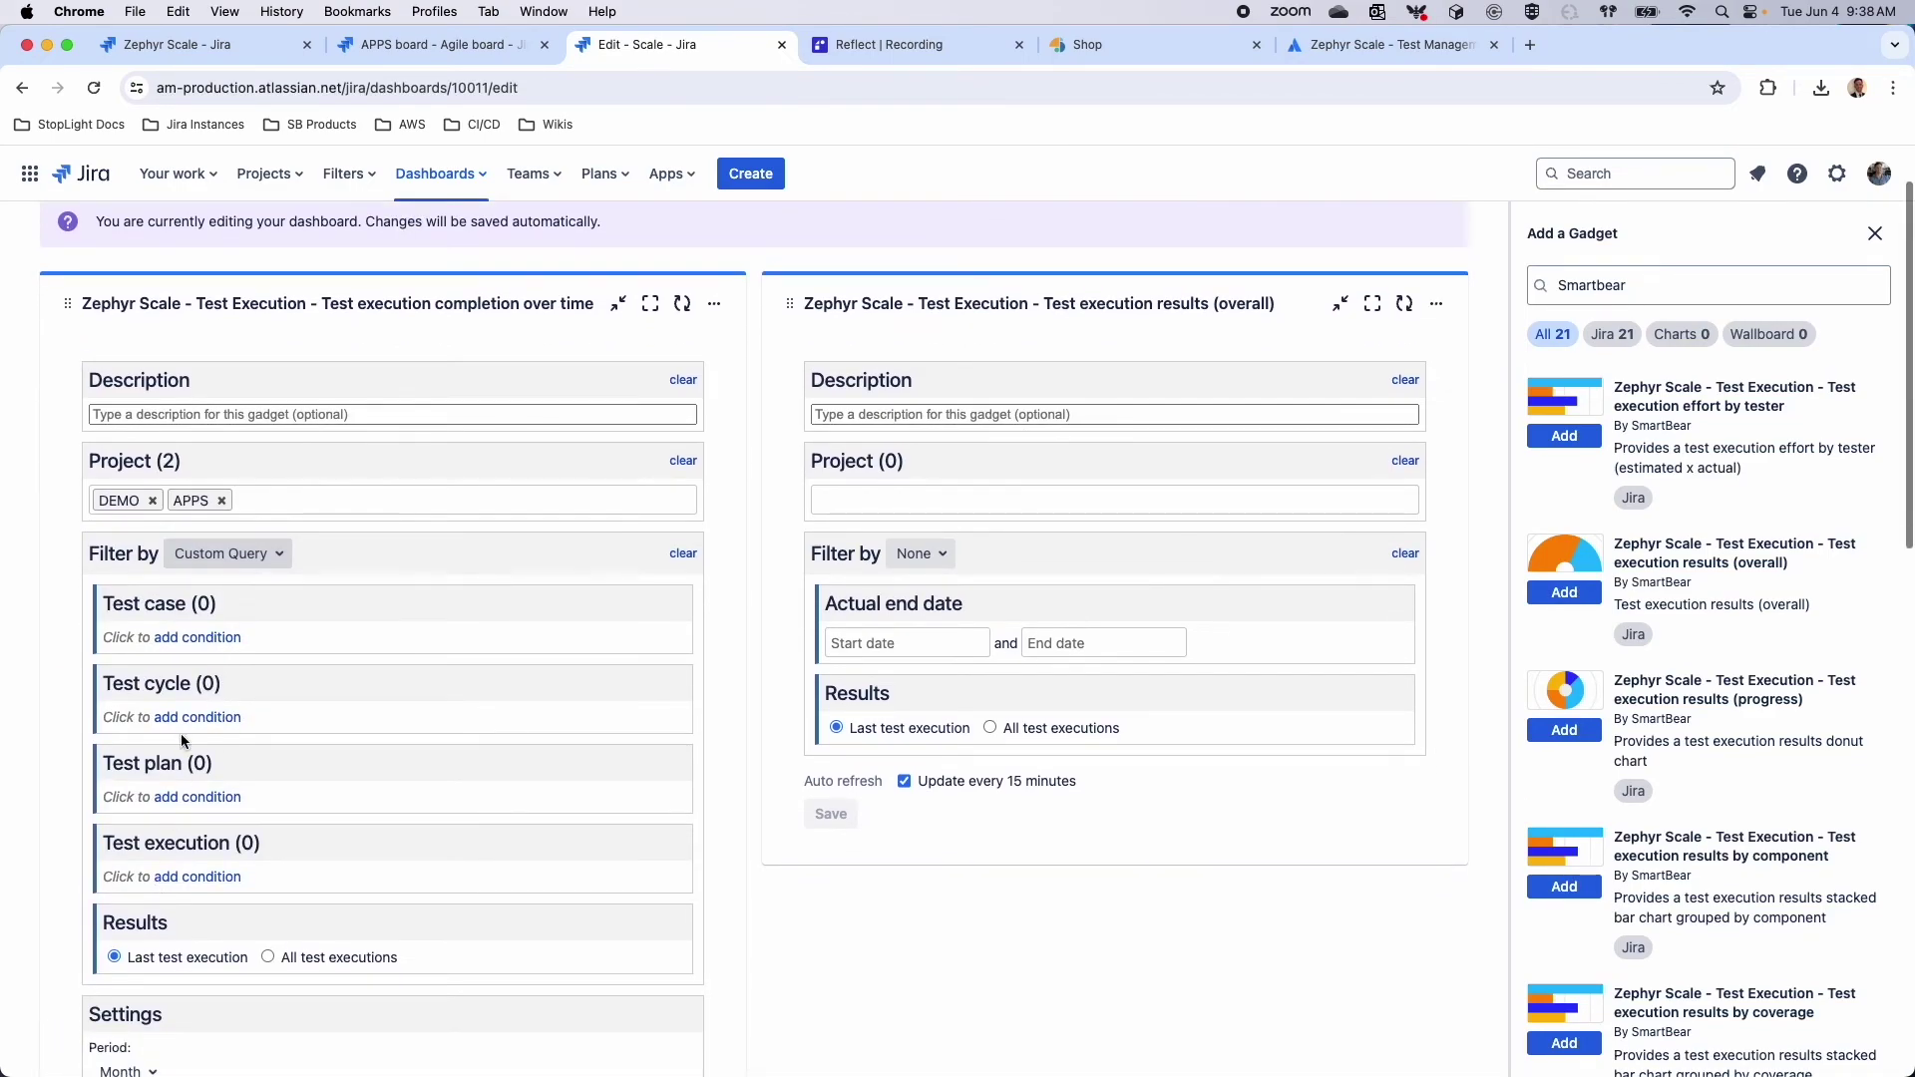
scroll(176, 867, "down", 5)
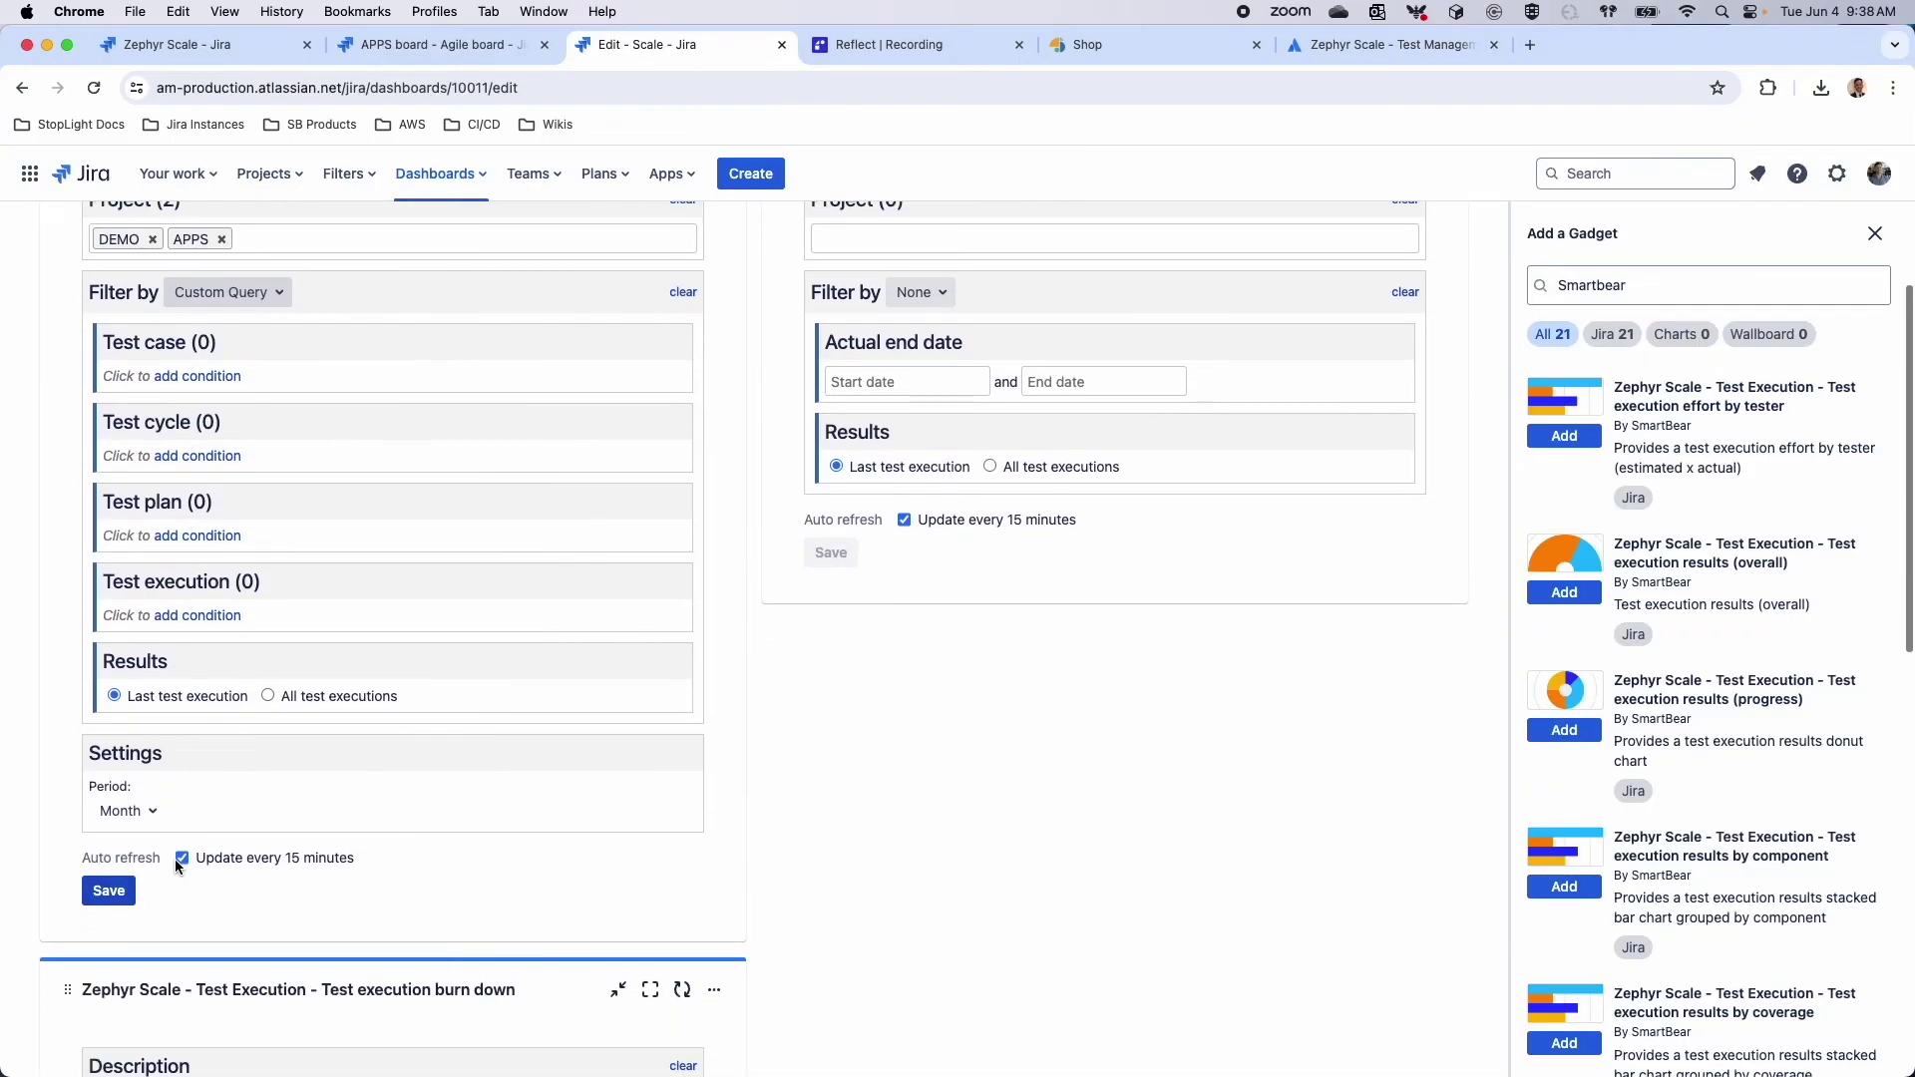
left_click(108, 890)
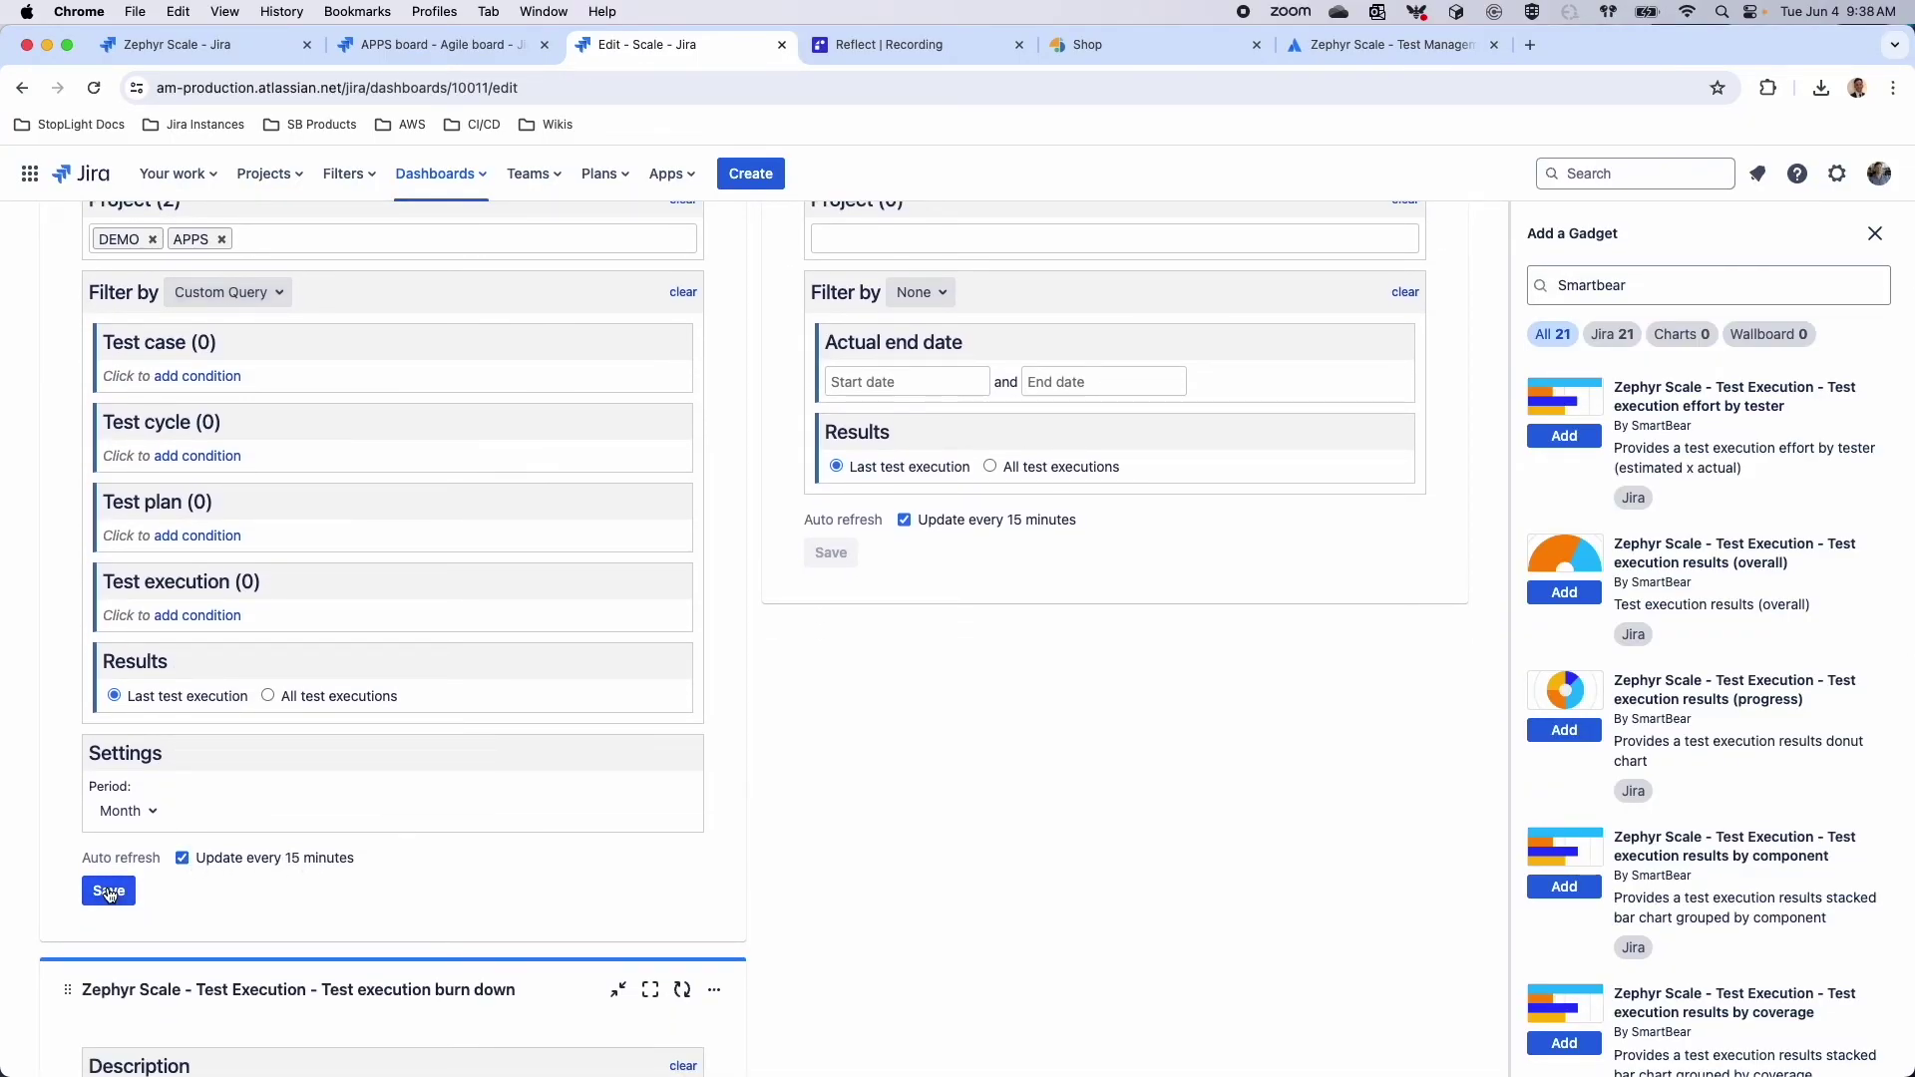
scroll(769, 463, "up", 5)
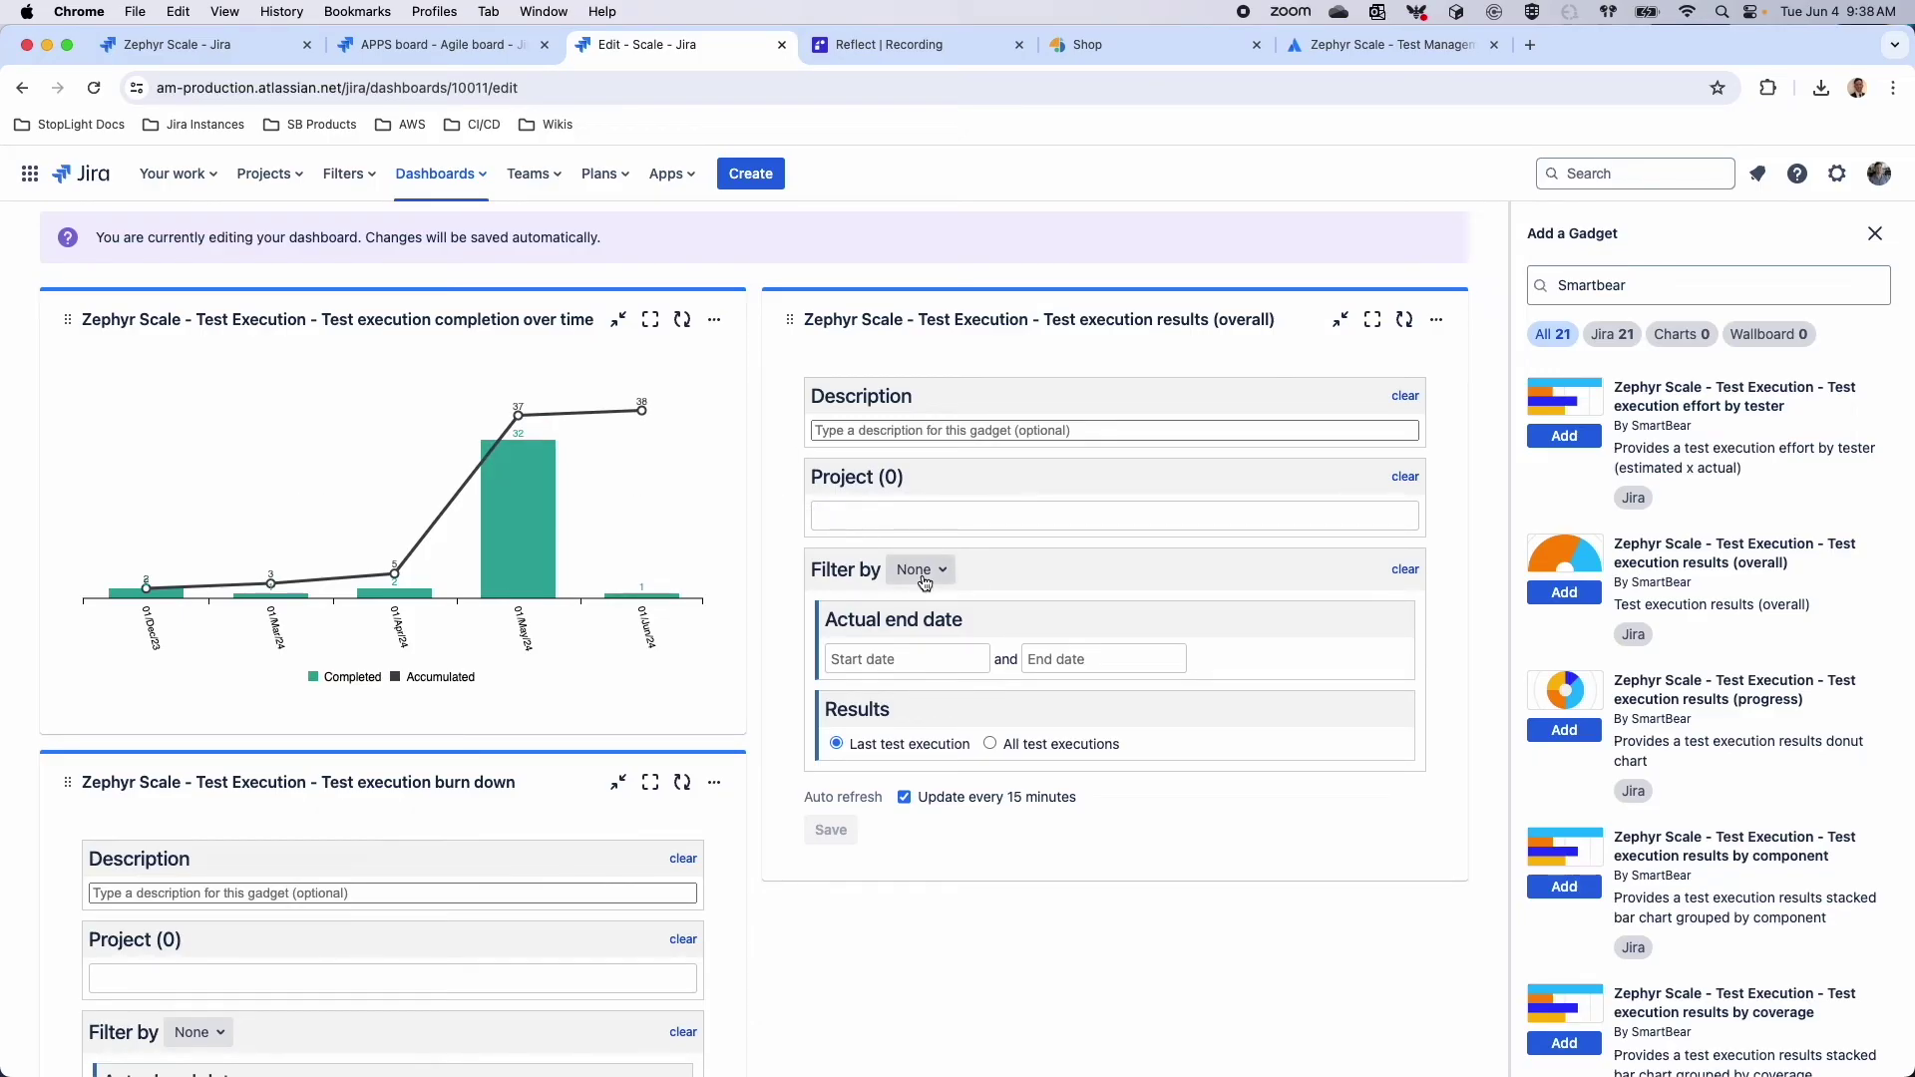
Set the results (overall) gadget to projects APPS and DEMO and save it
type("app")
key("Return")
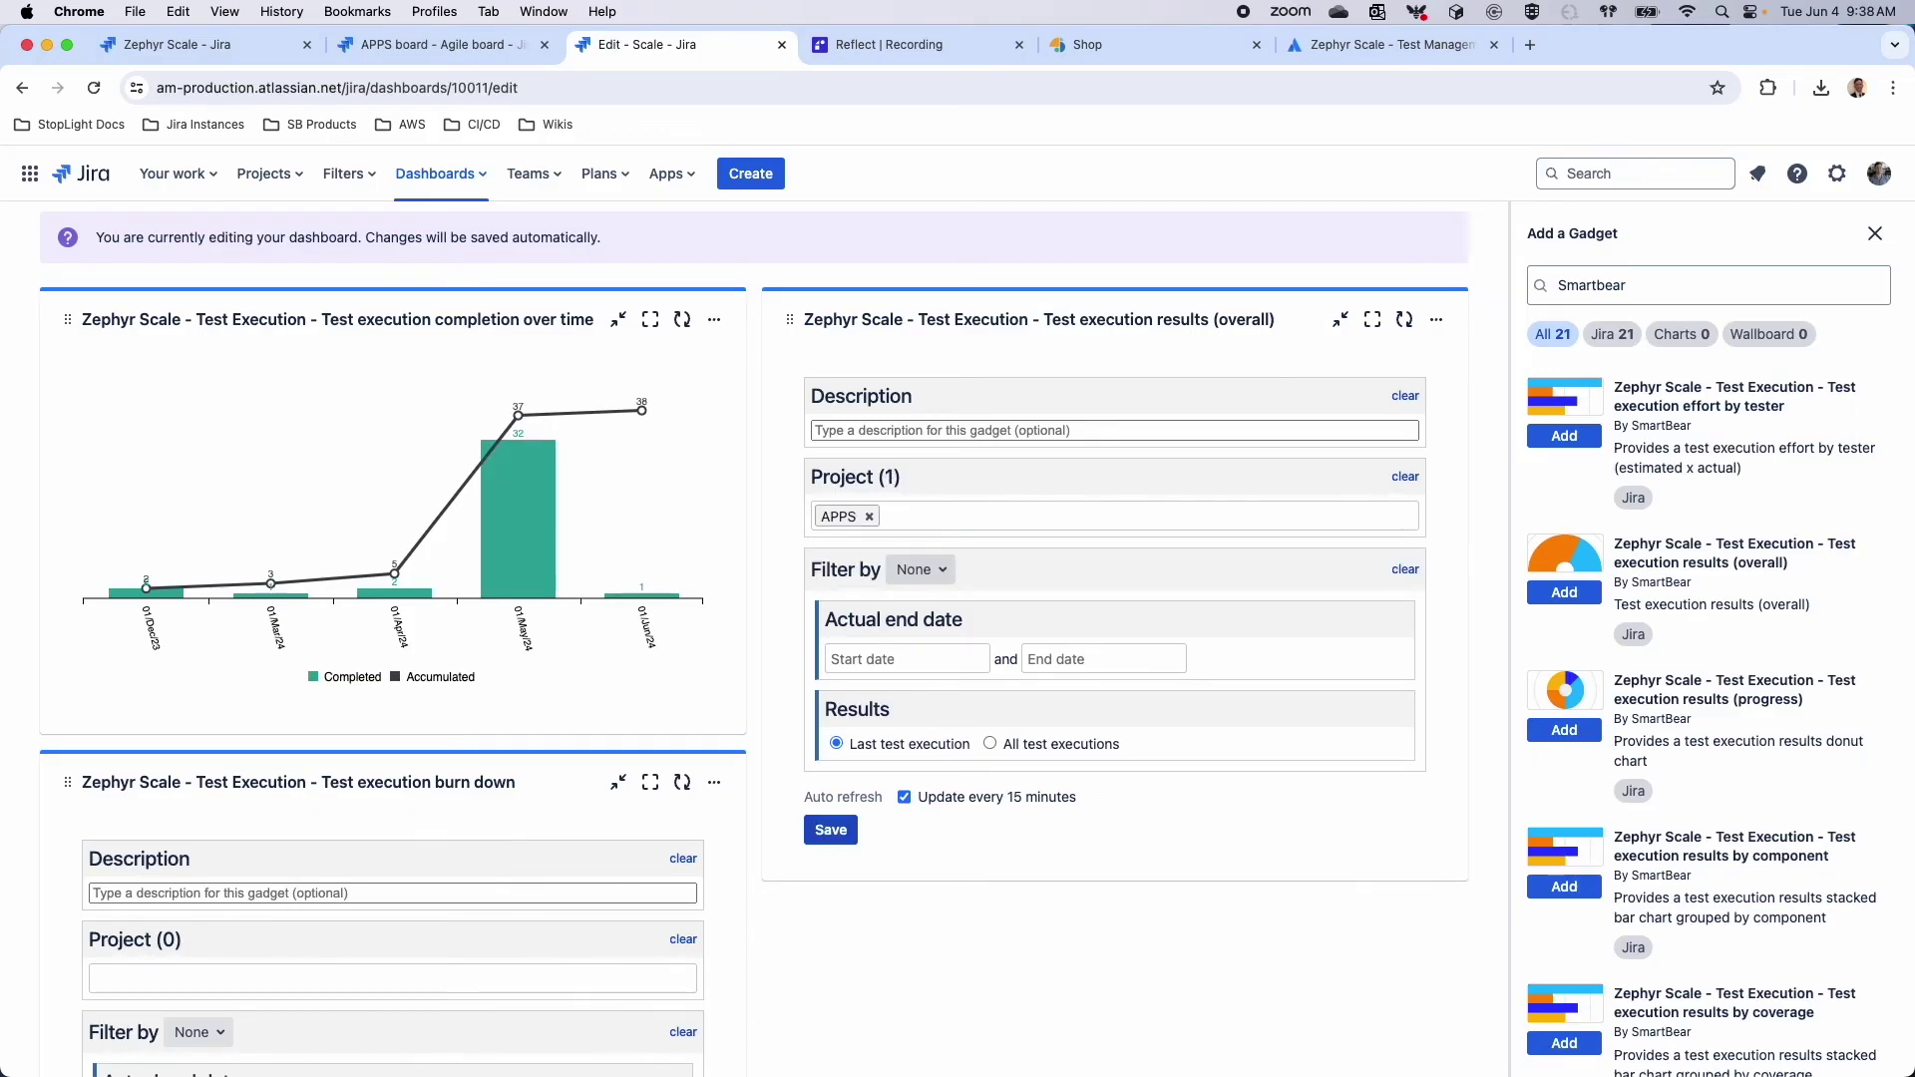
type("dem")
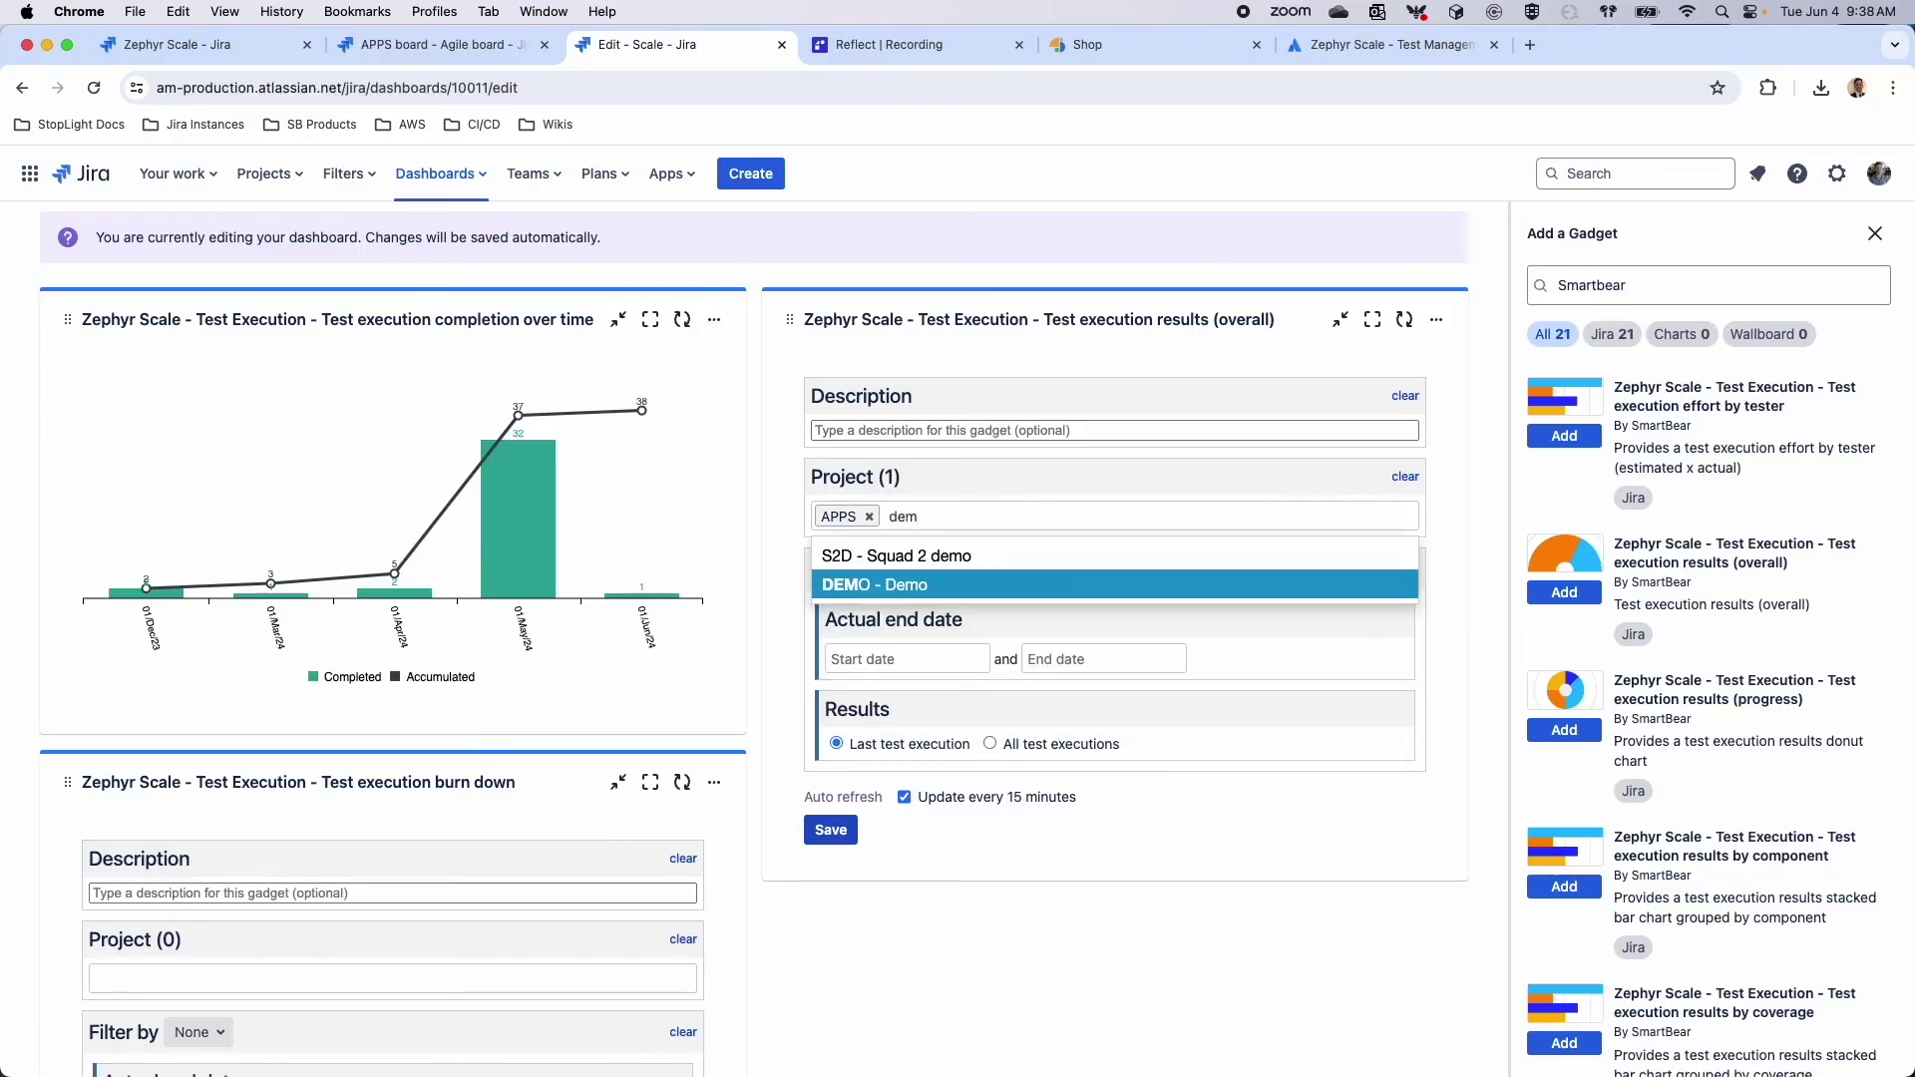
key("Return")
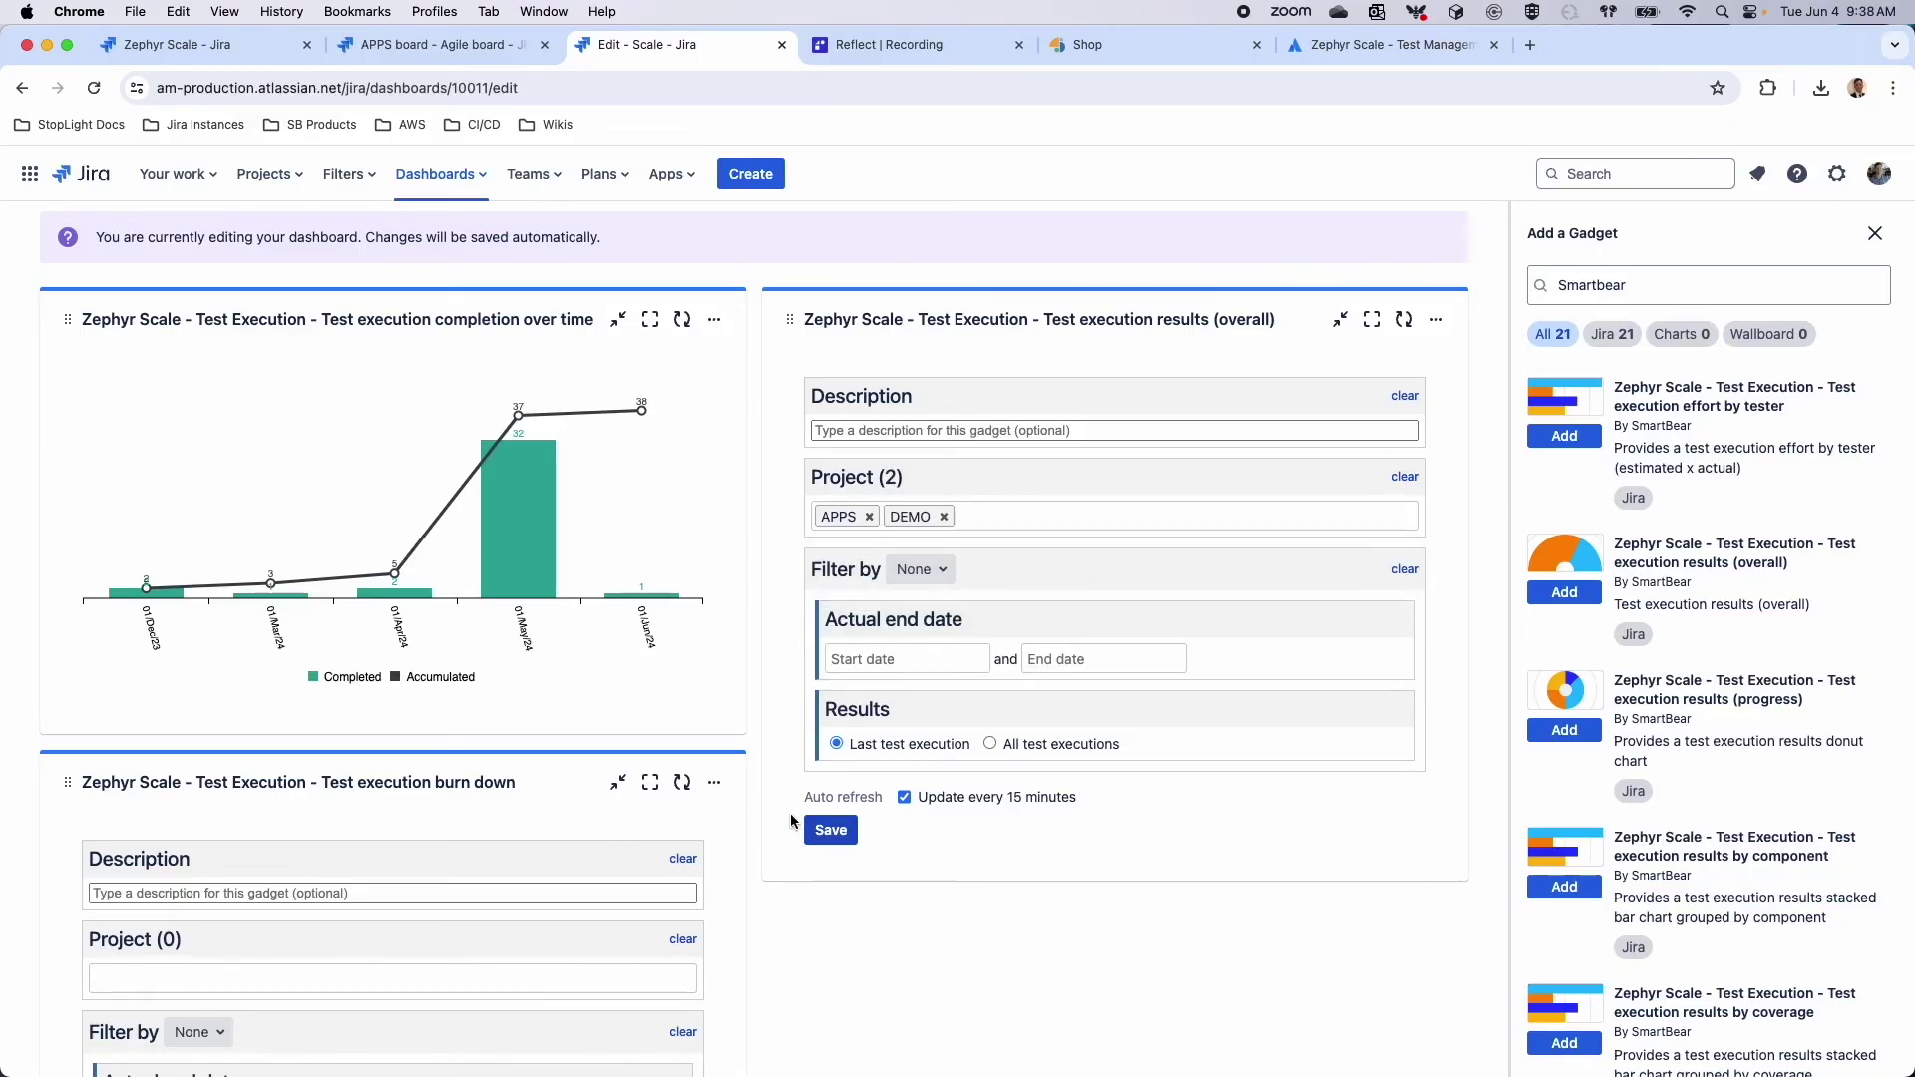
left_click(829, 831)
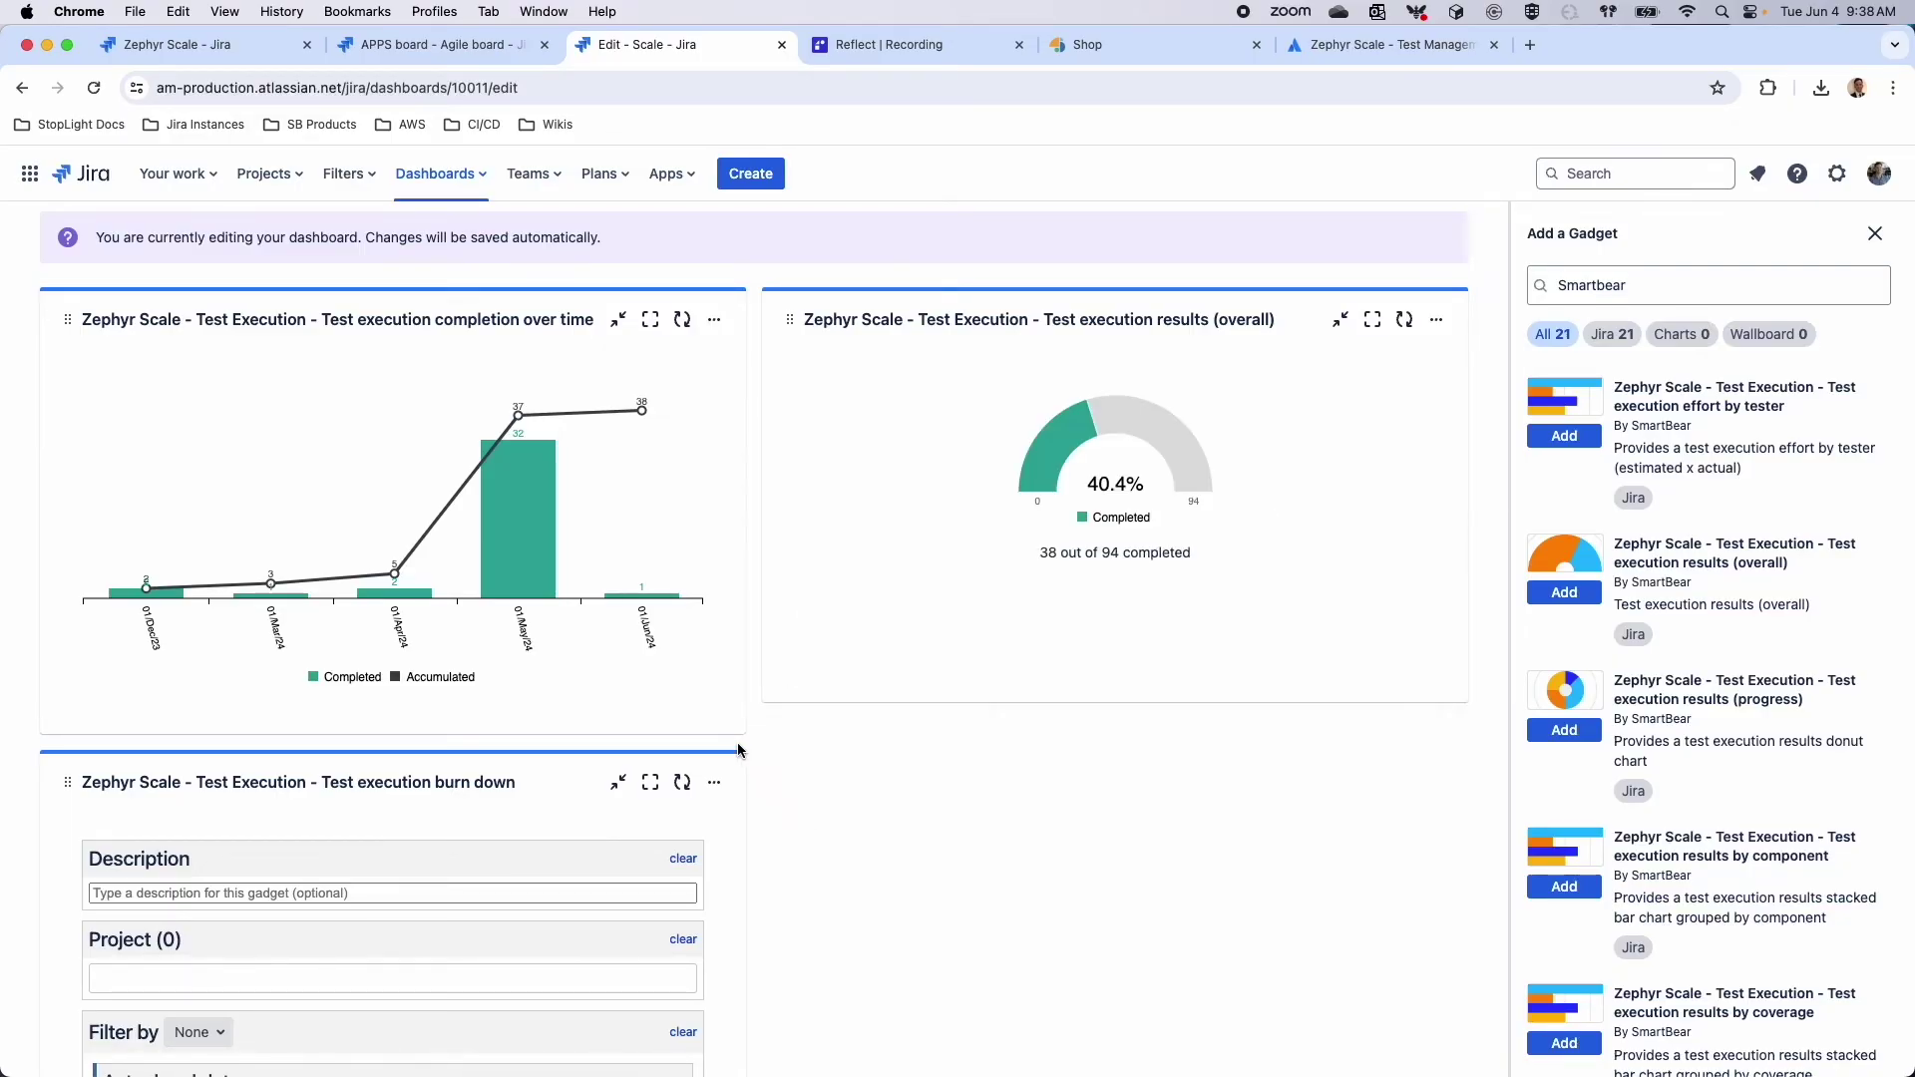
scroll(547, 785, "down", 1)
scroll(449, 813, "down", 1)
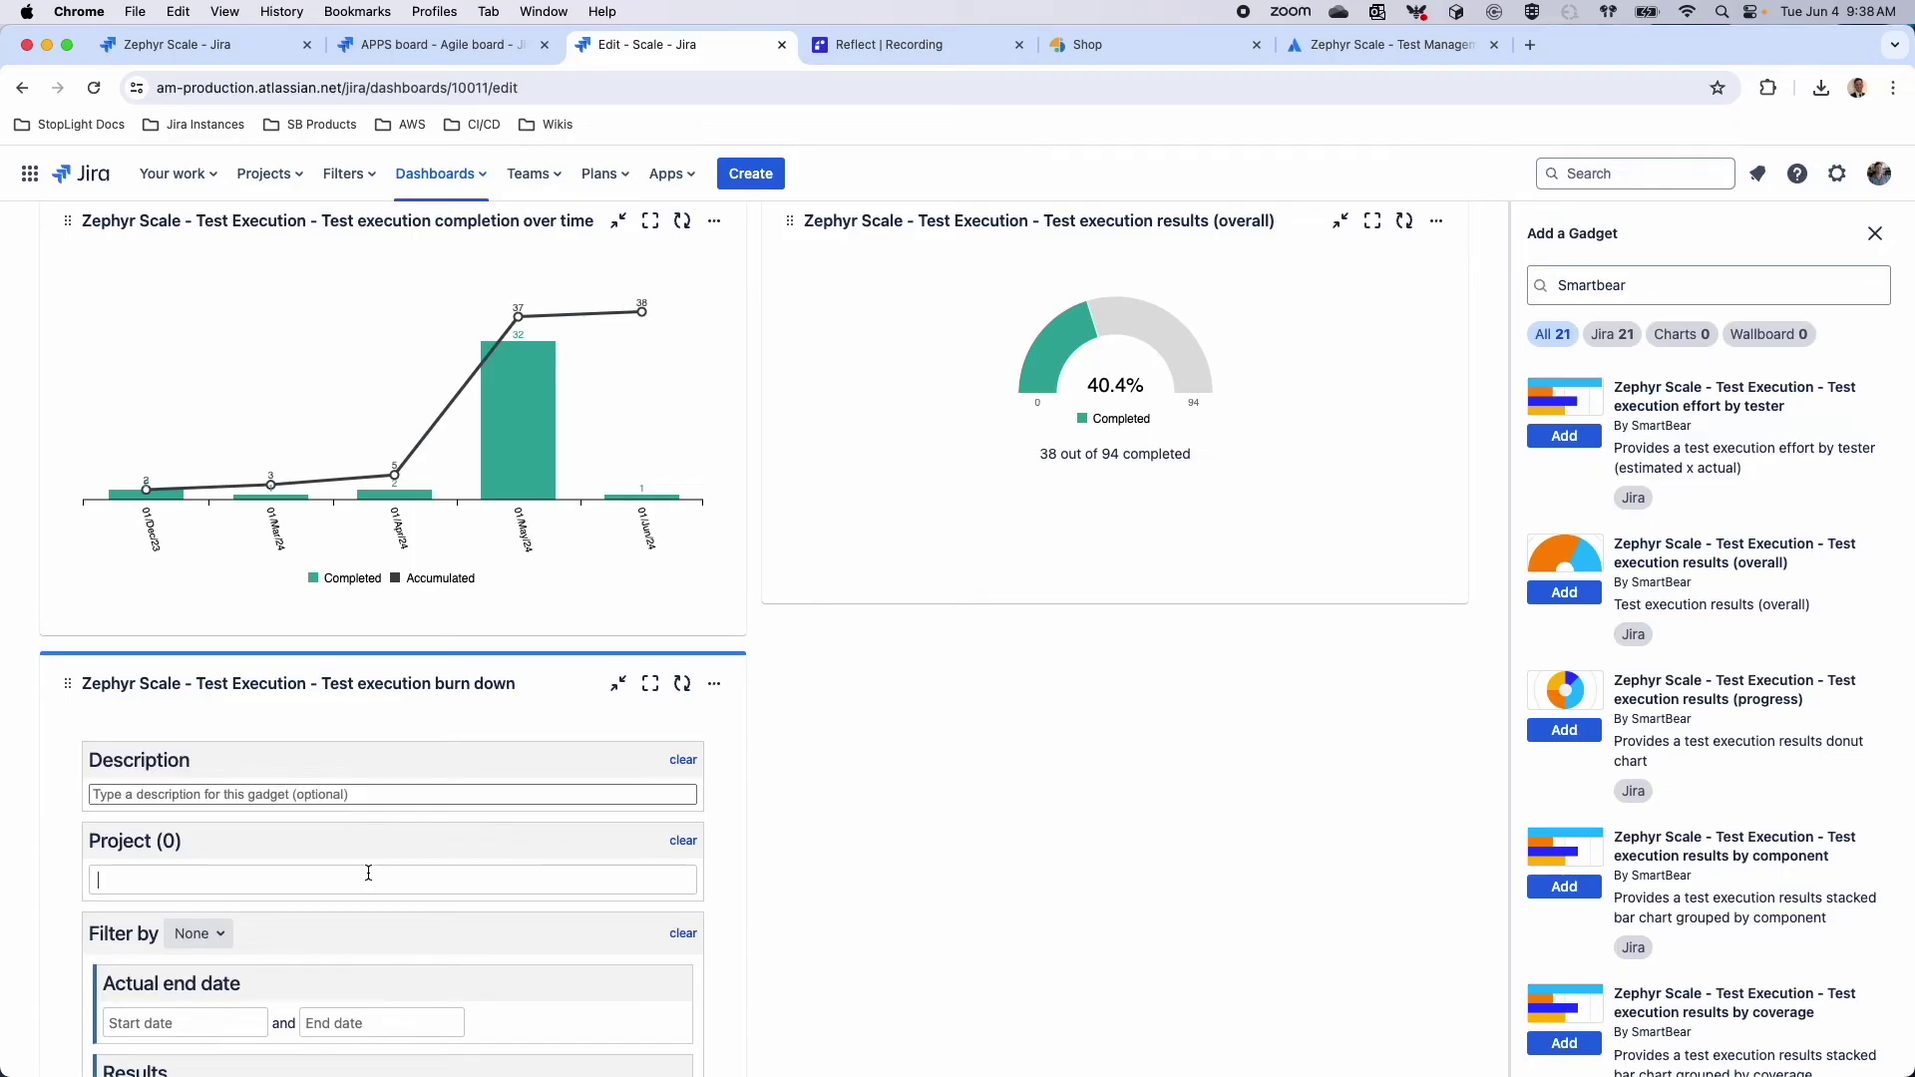
Set the burn-down gadget to project APPS and close the add-gadget list
type("app")
key("Return")
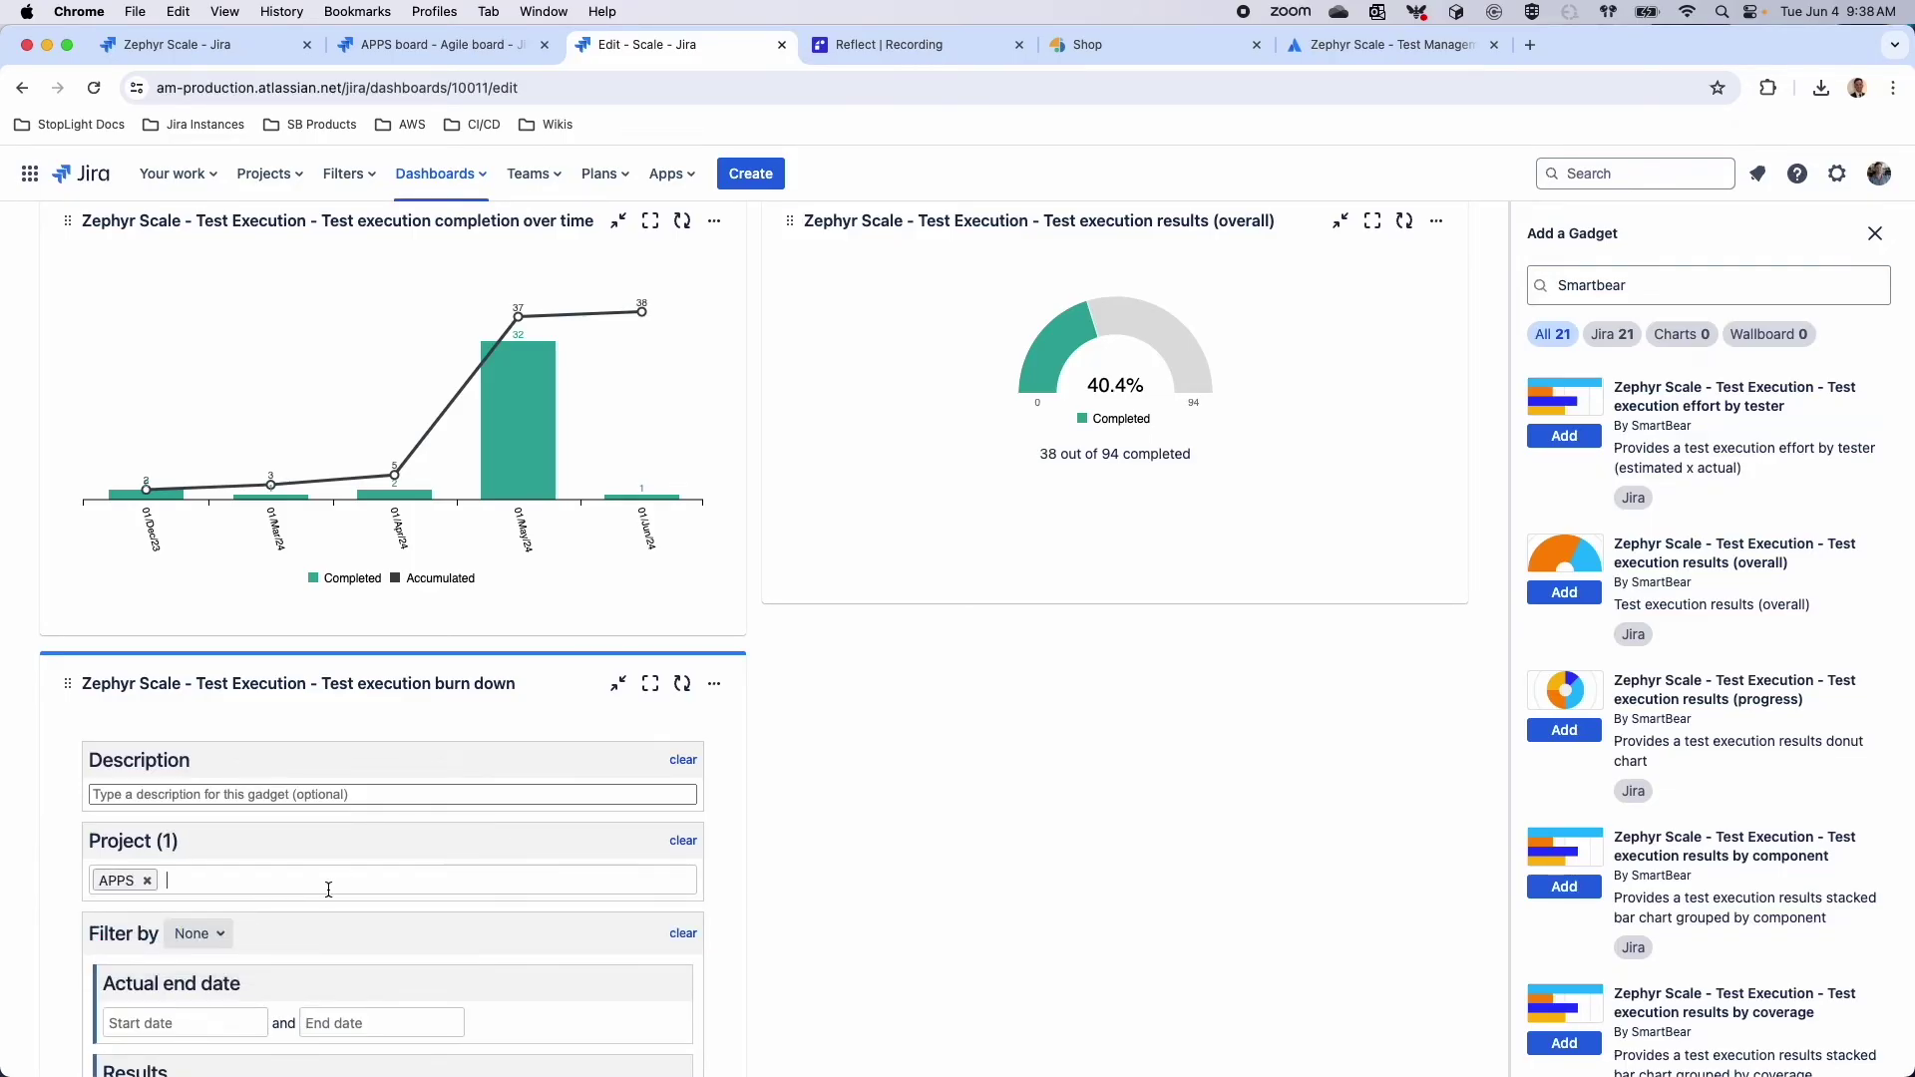
scroll(329, 890, "down", 10)
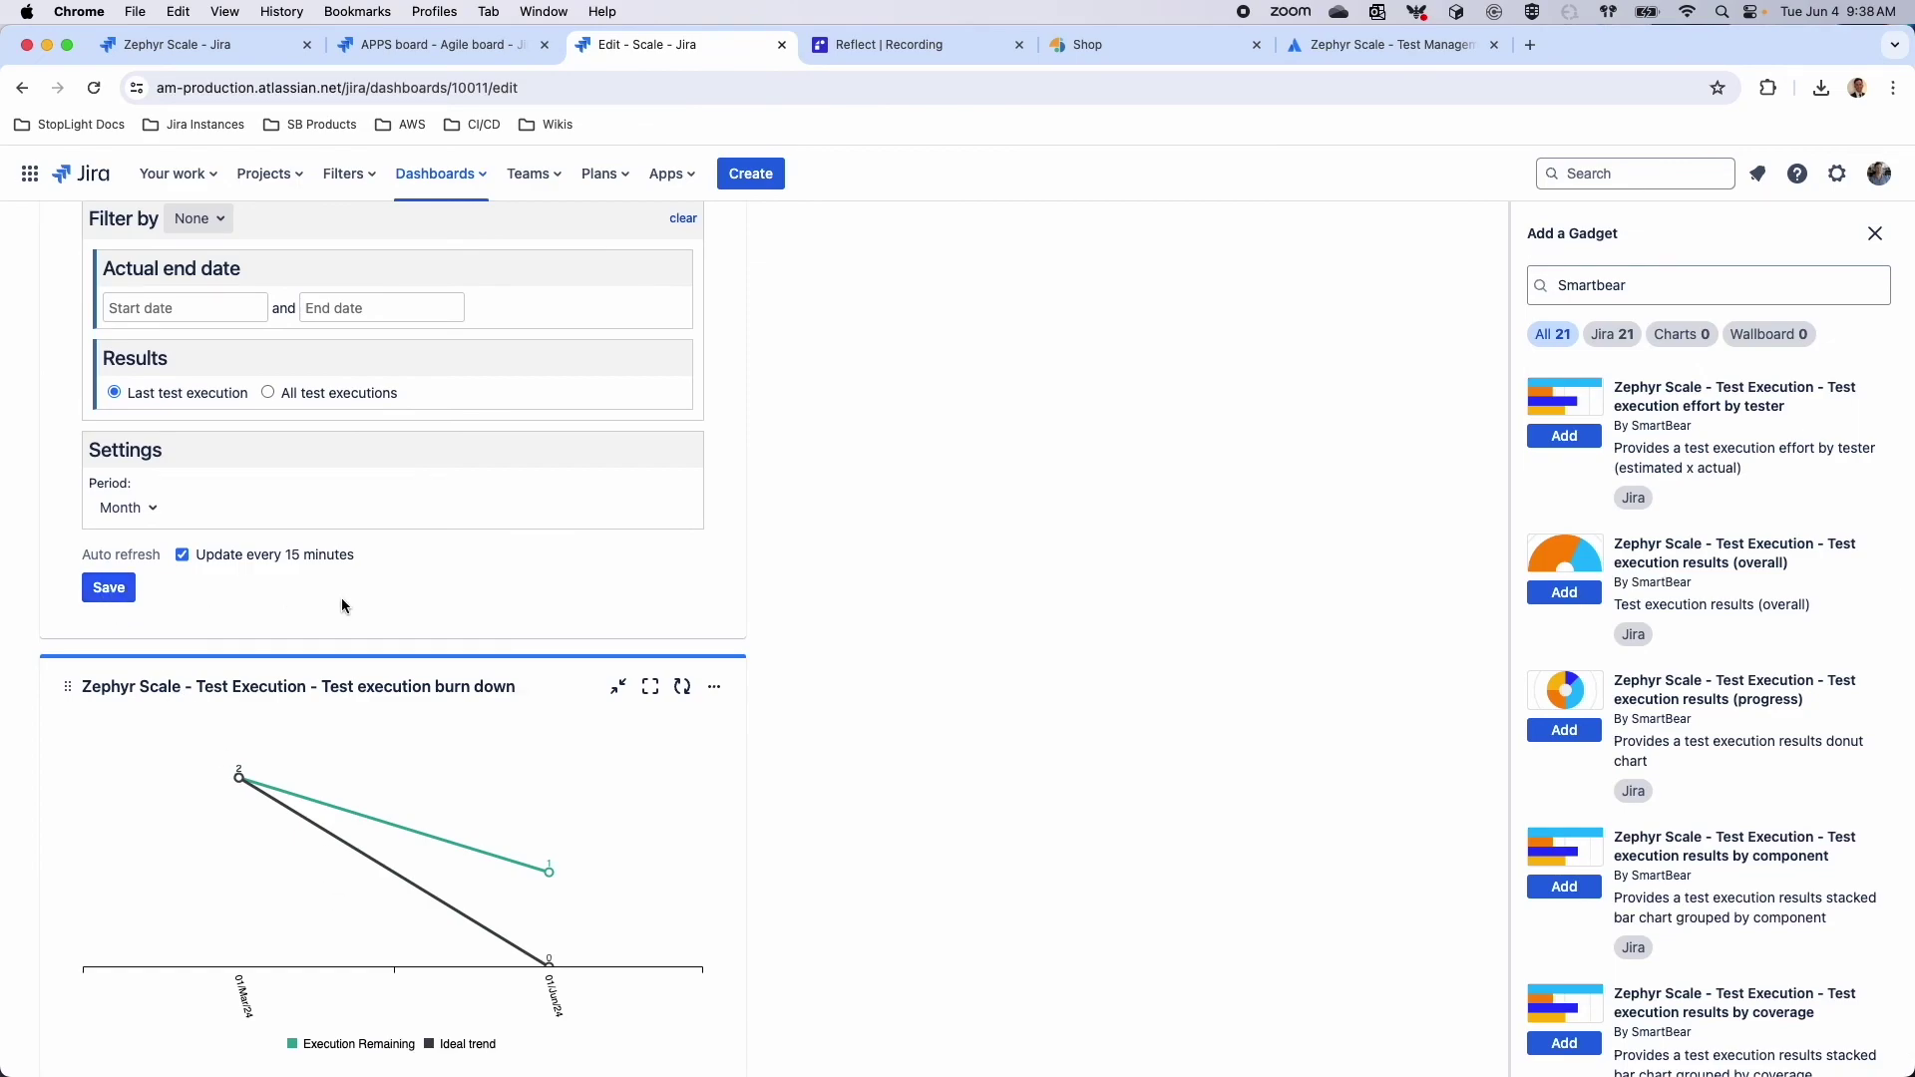
scroll(308, 603, "up", 8)
scroll(263, 586, "down", 1)
left_click_drag(342, 572, 1135, 554)
scroll(1136, 555, "up", 4)
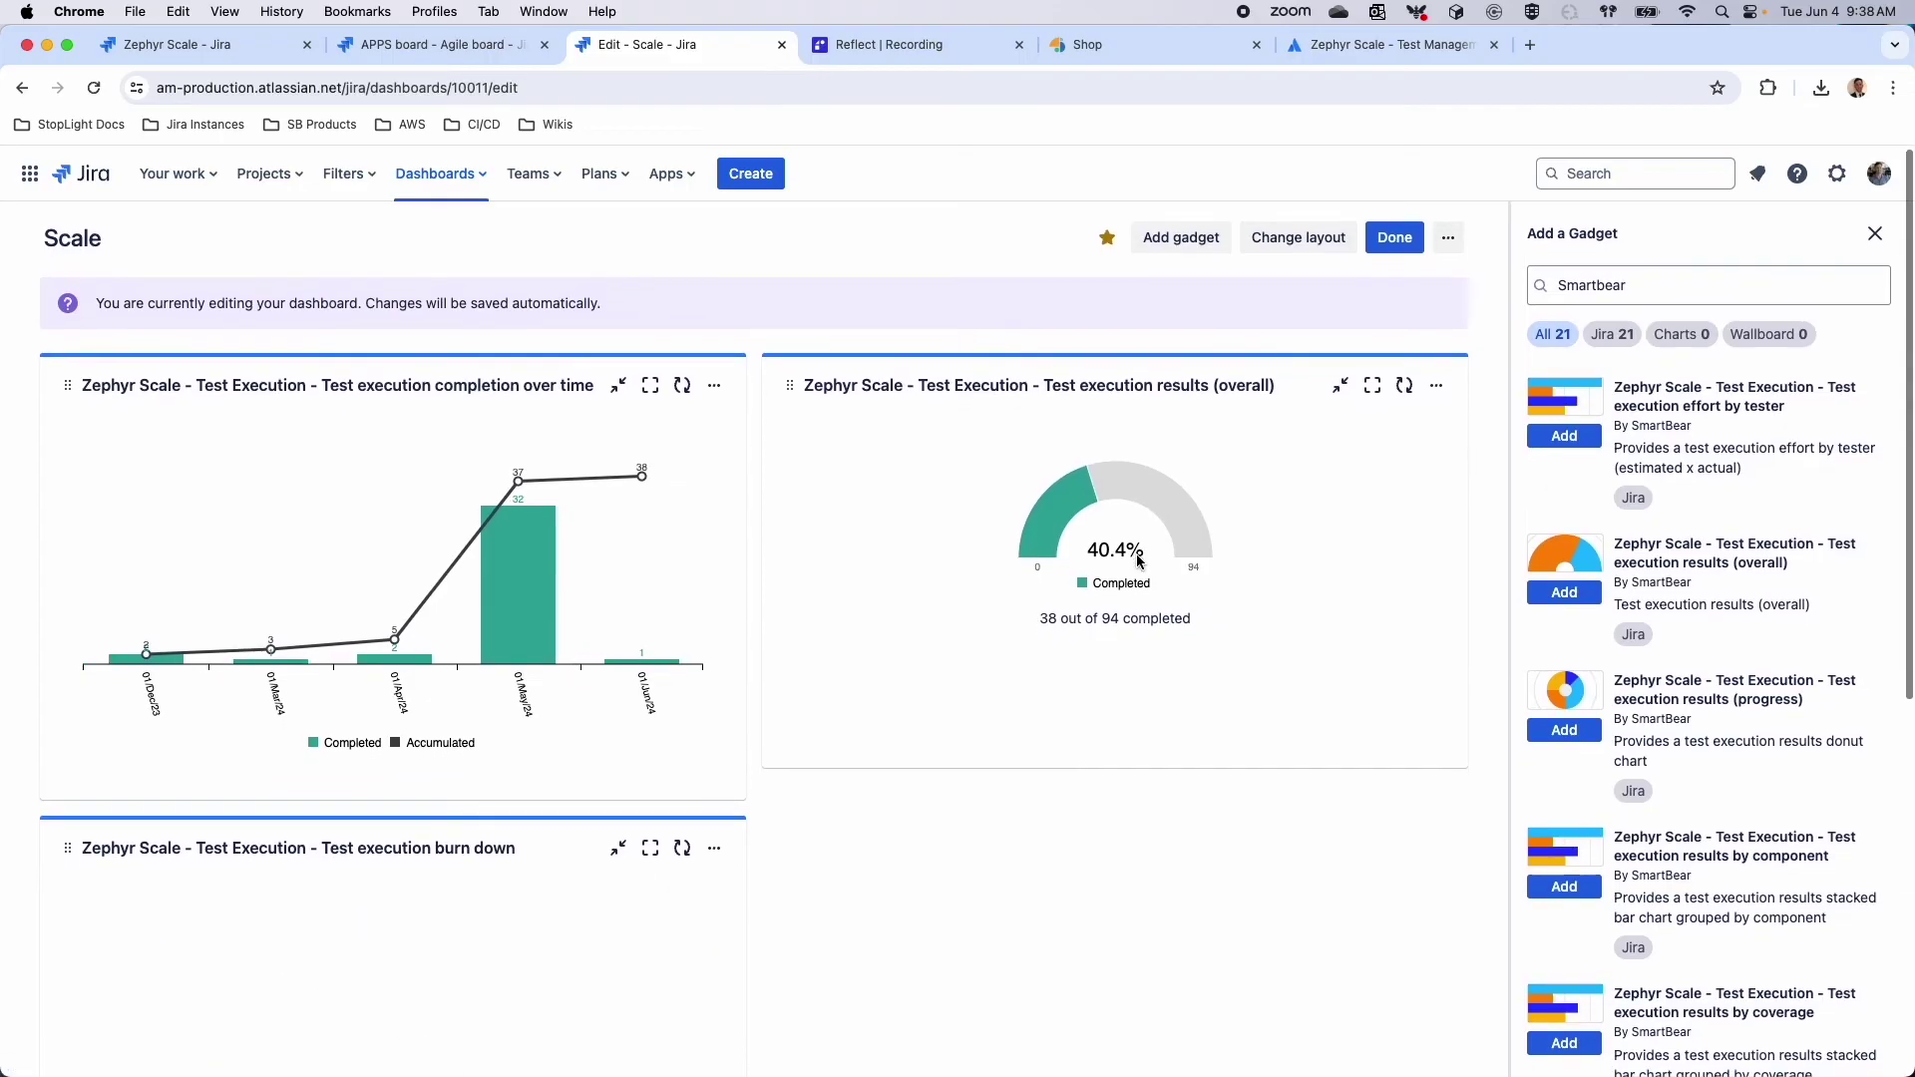
left_click(1876, 236)
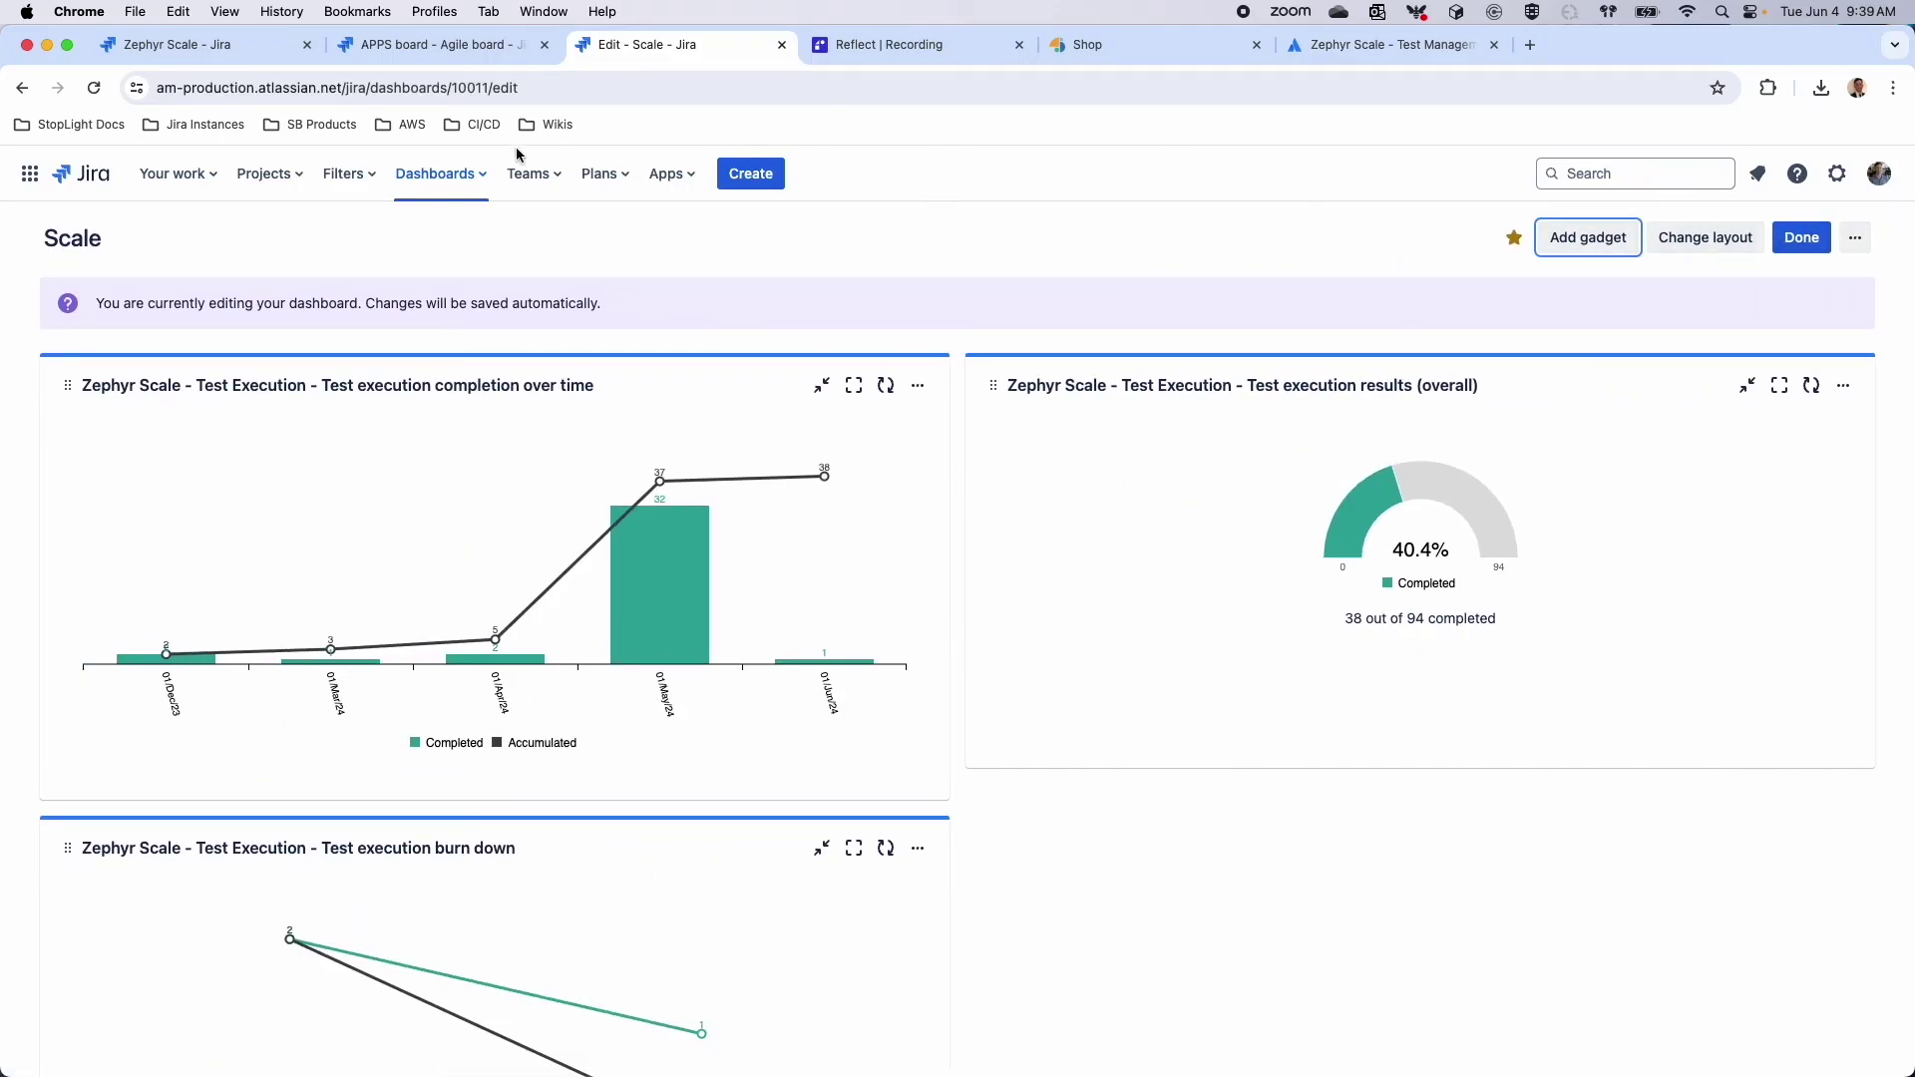
Go to APPS Zephyr Scale test cases and open APPS-T56 'SmartStore smoke test End to End'
left_click(270, 183)
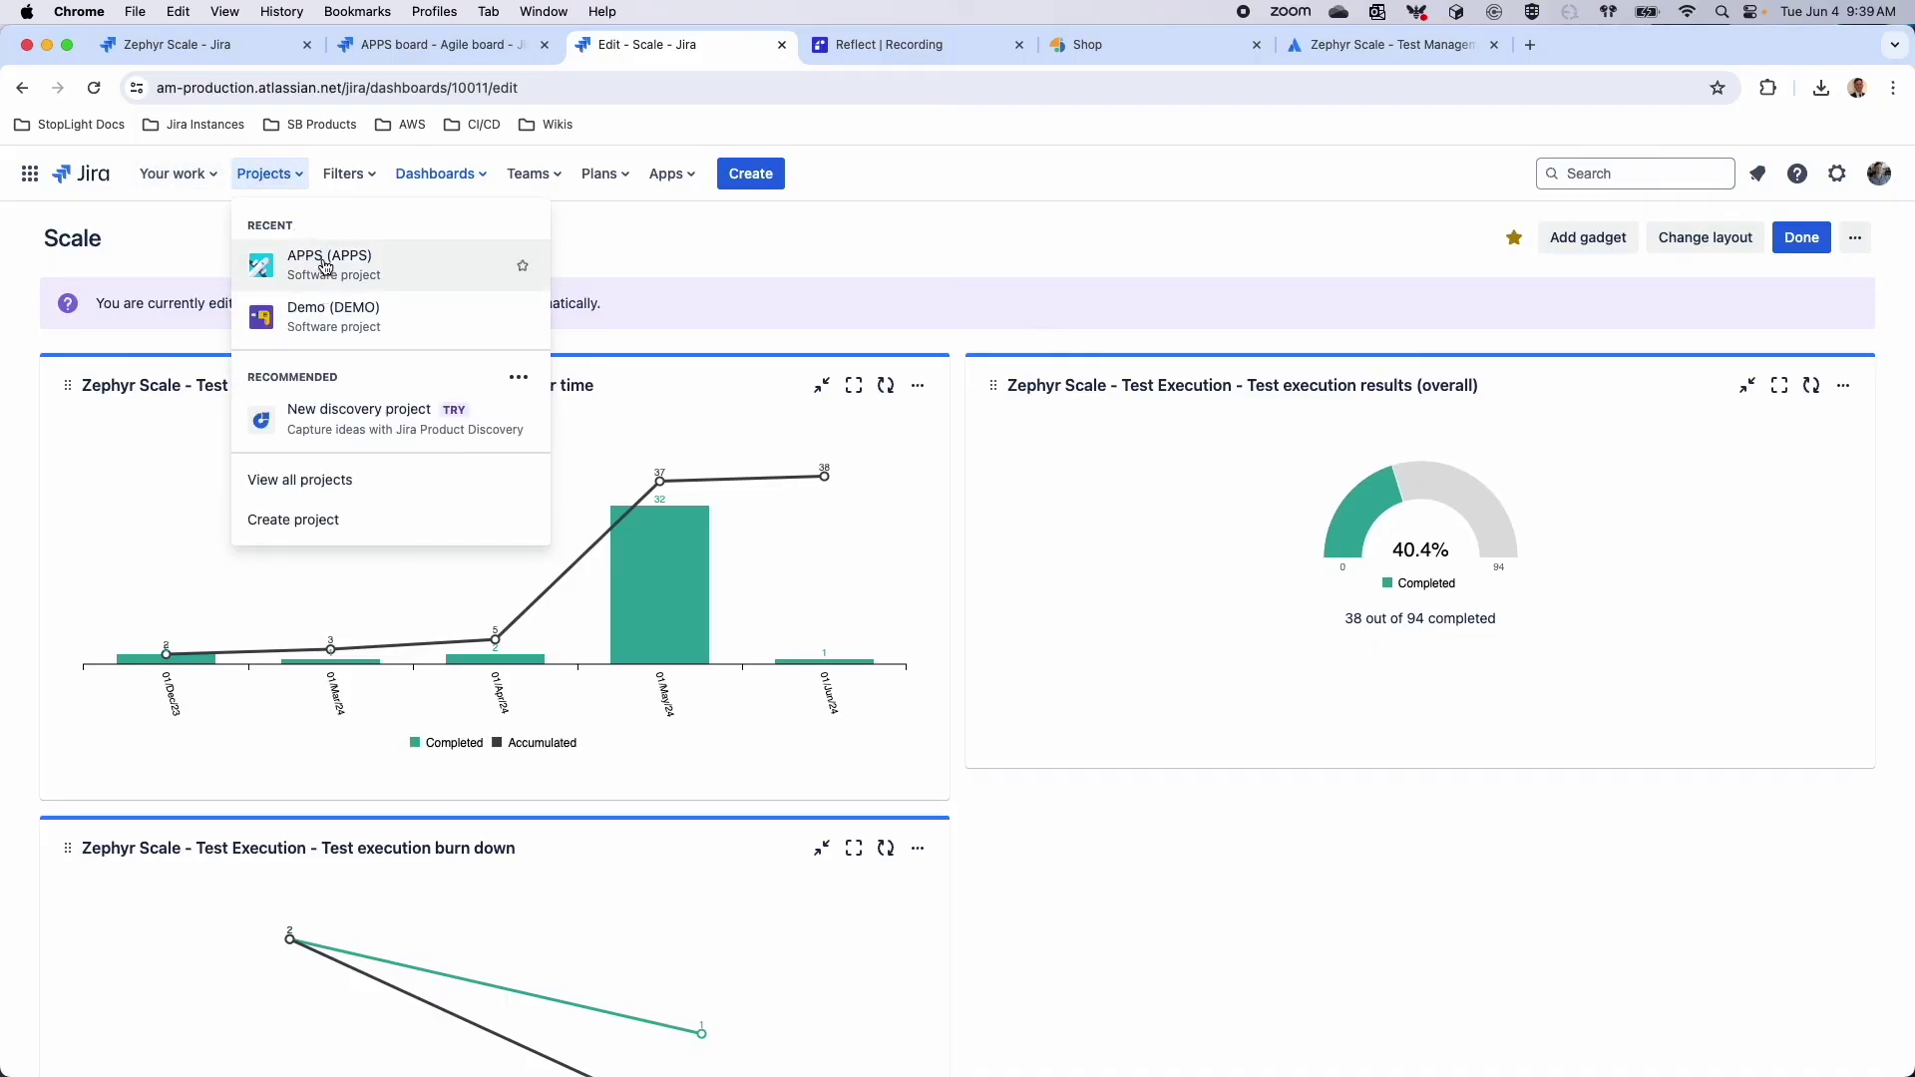
left_click(321, 257)
mouse_move(12, 231)
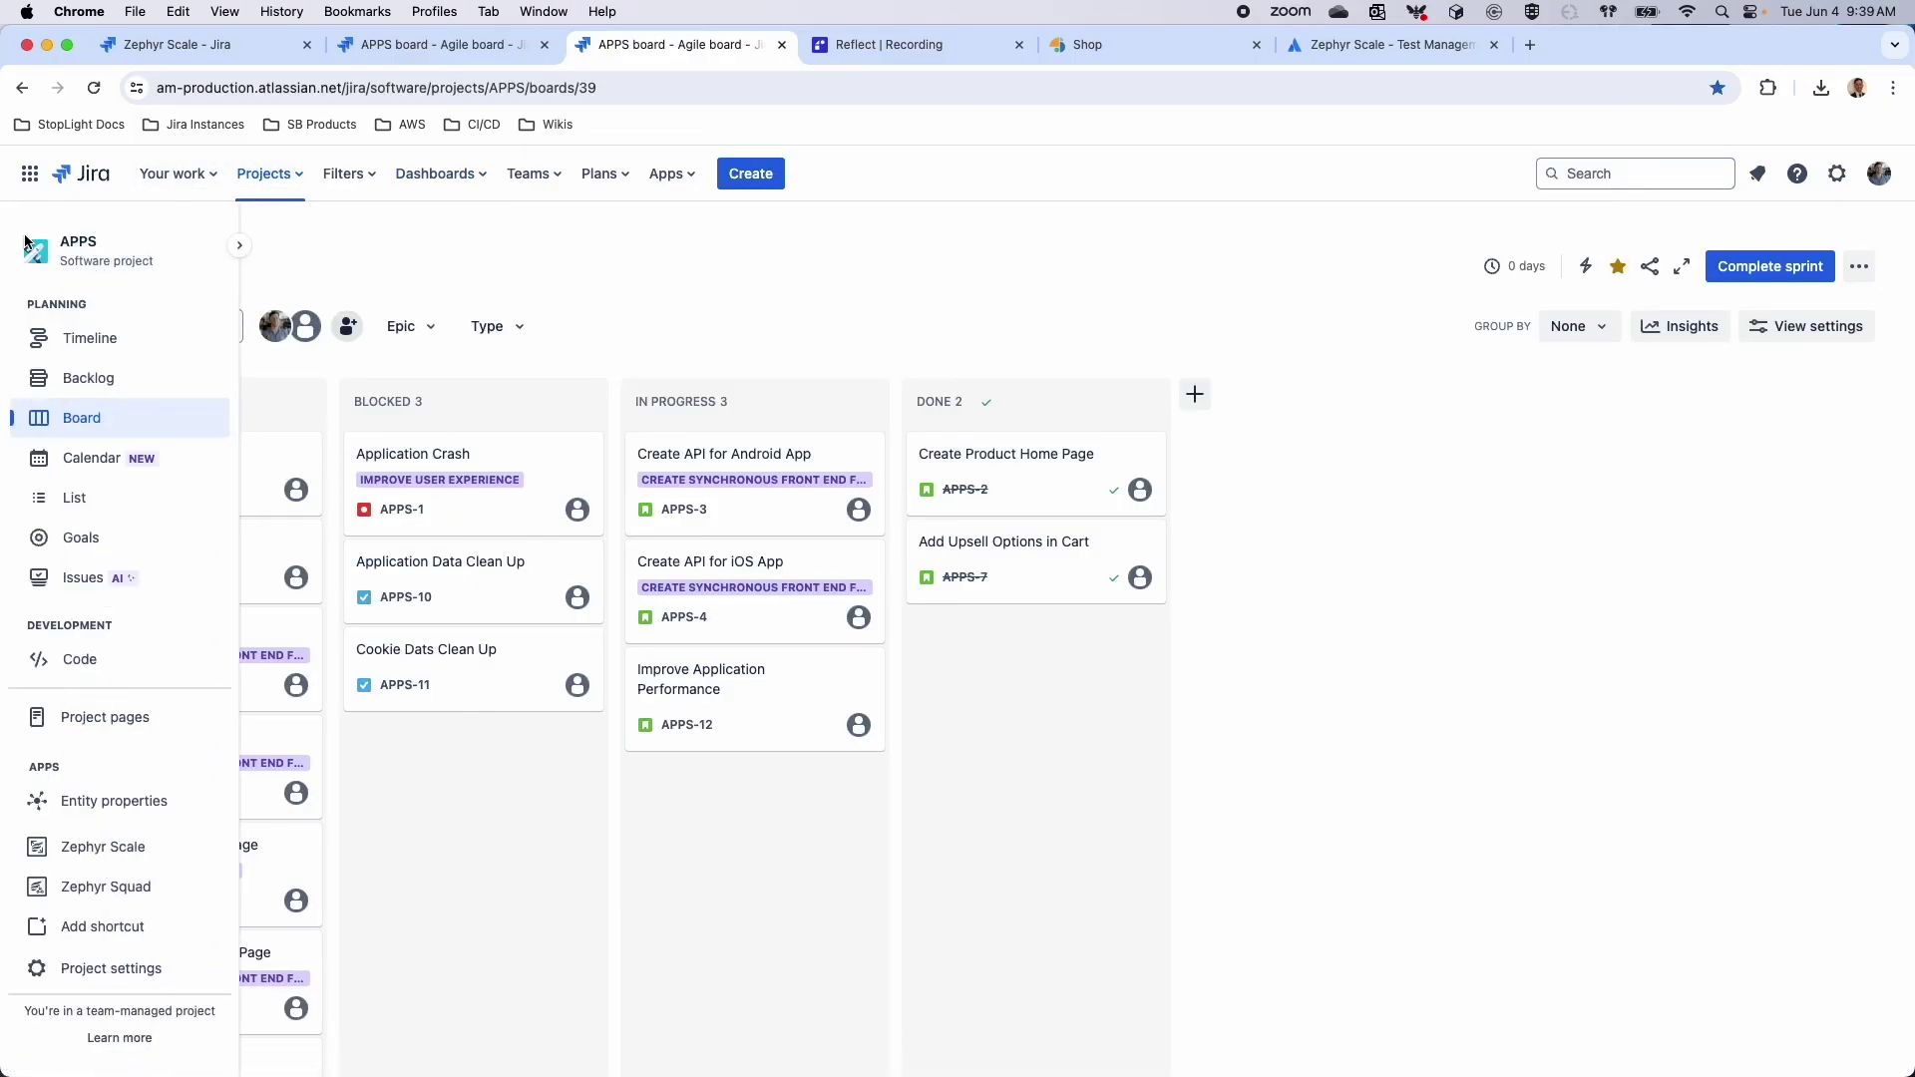
scroll(145, 906, "down", 1)
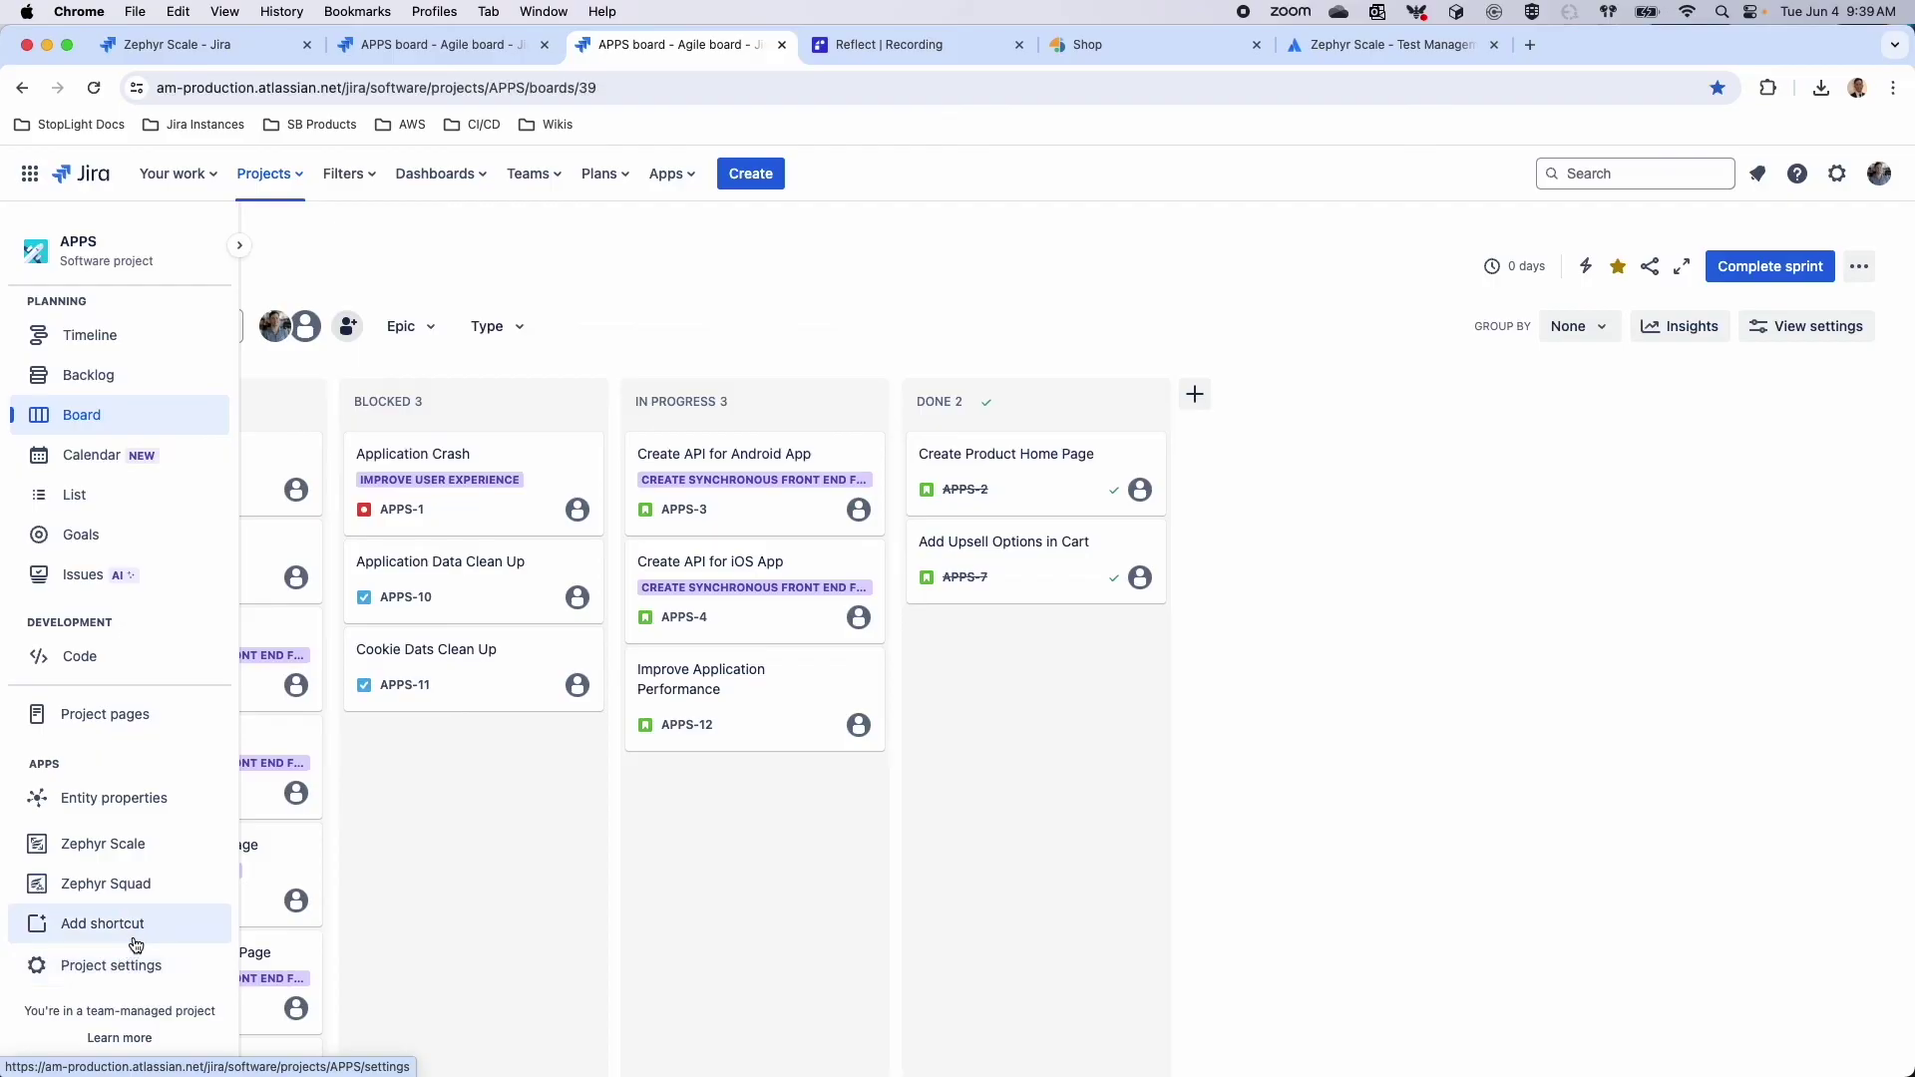
left_click(166, 854)
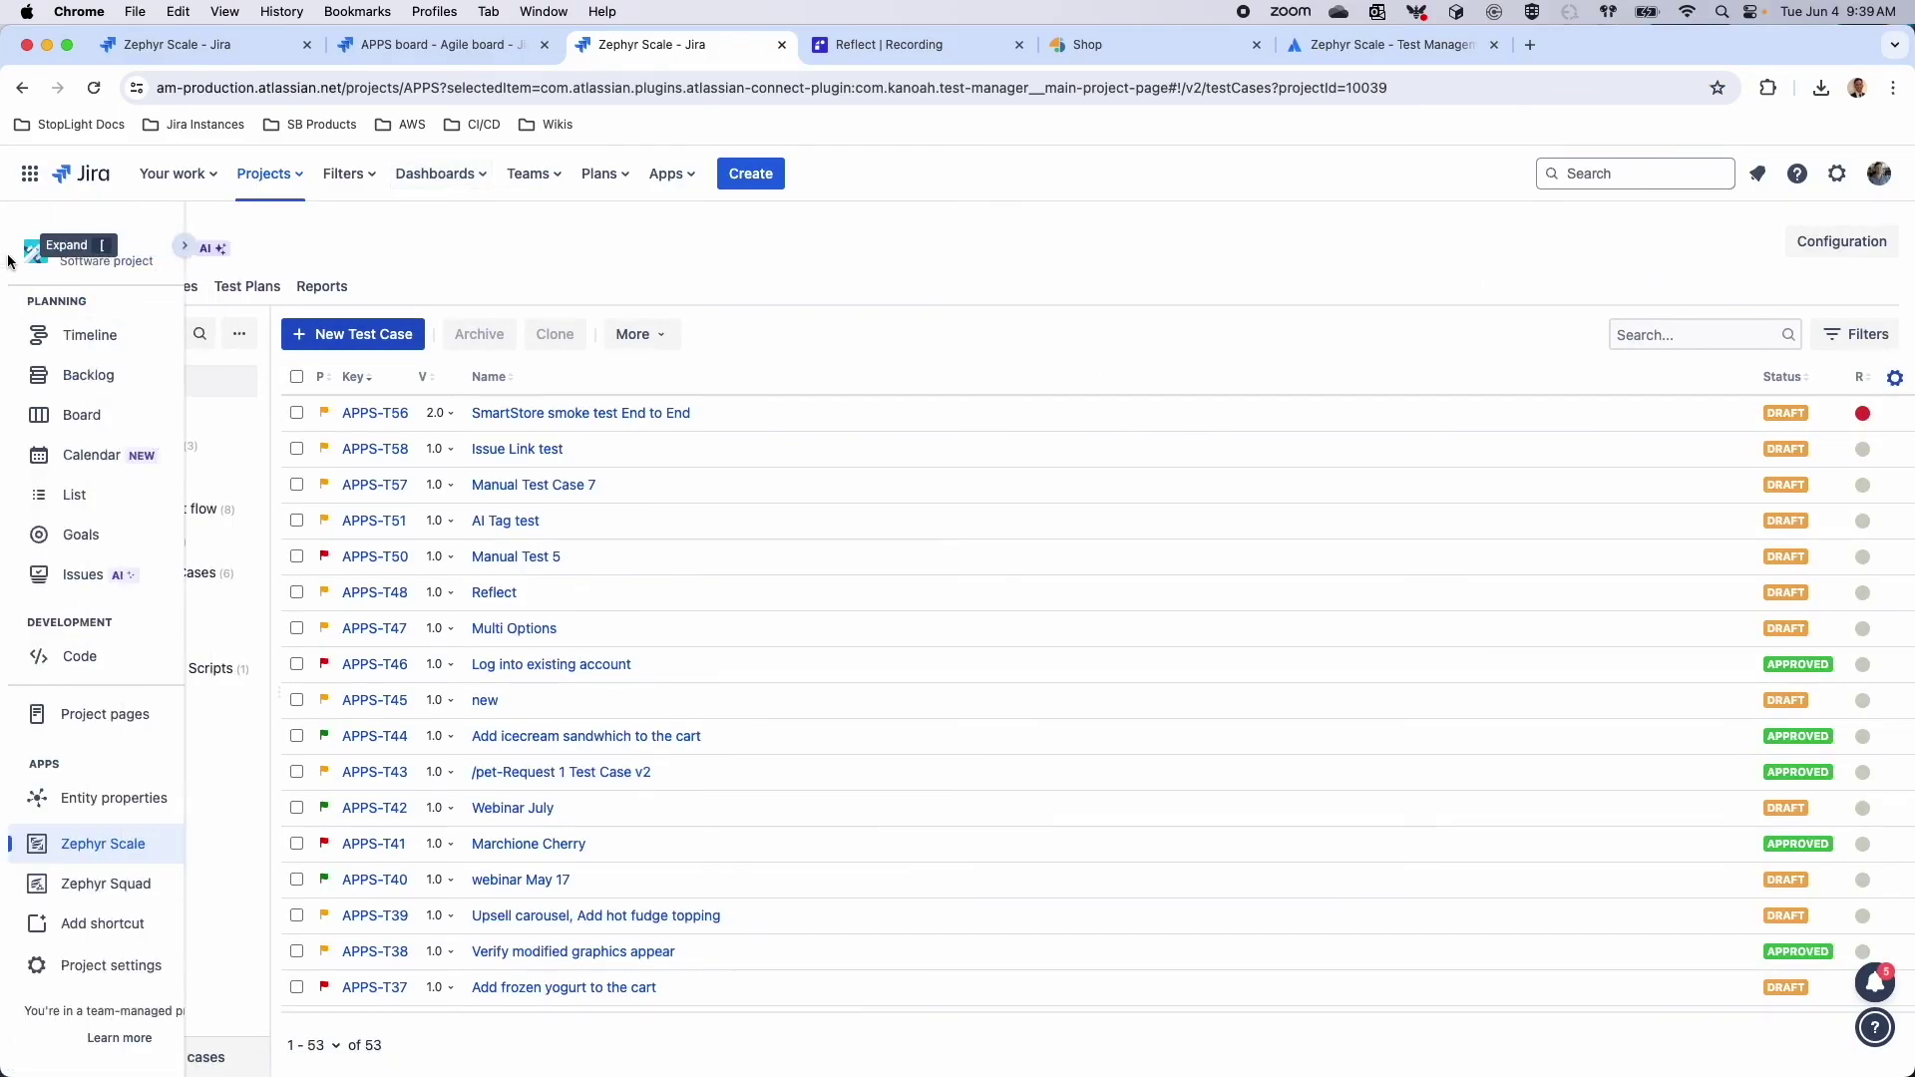
mouse_move(27, 261)
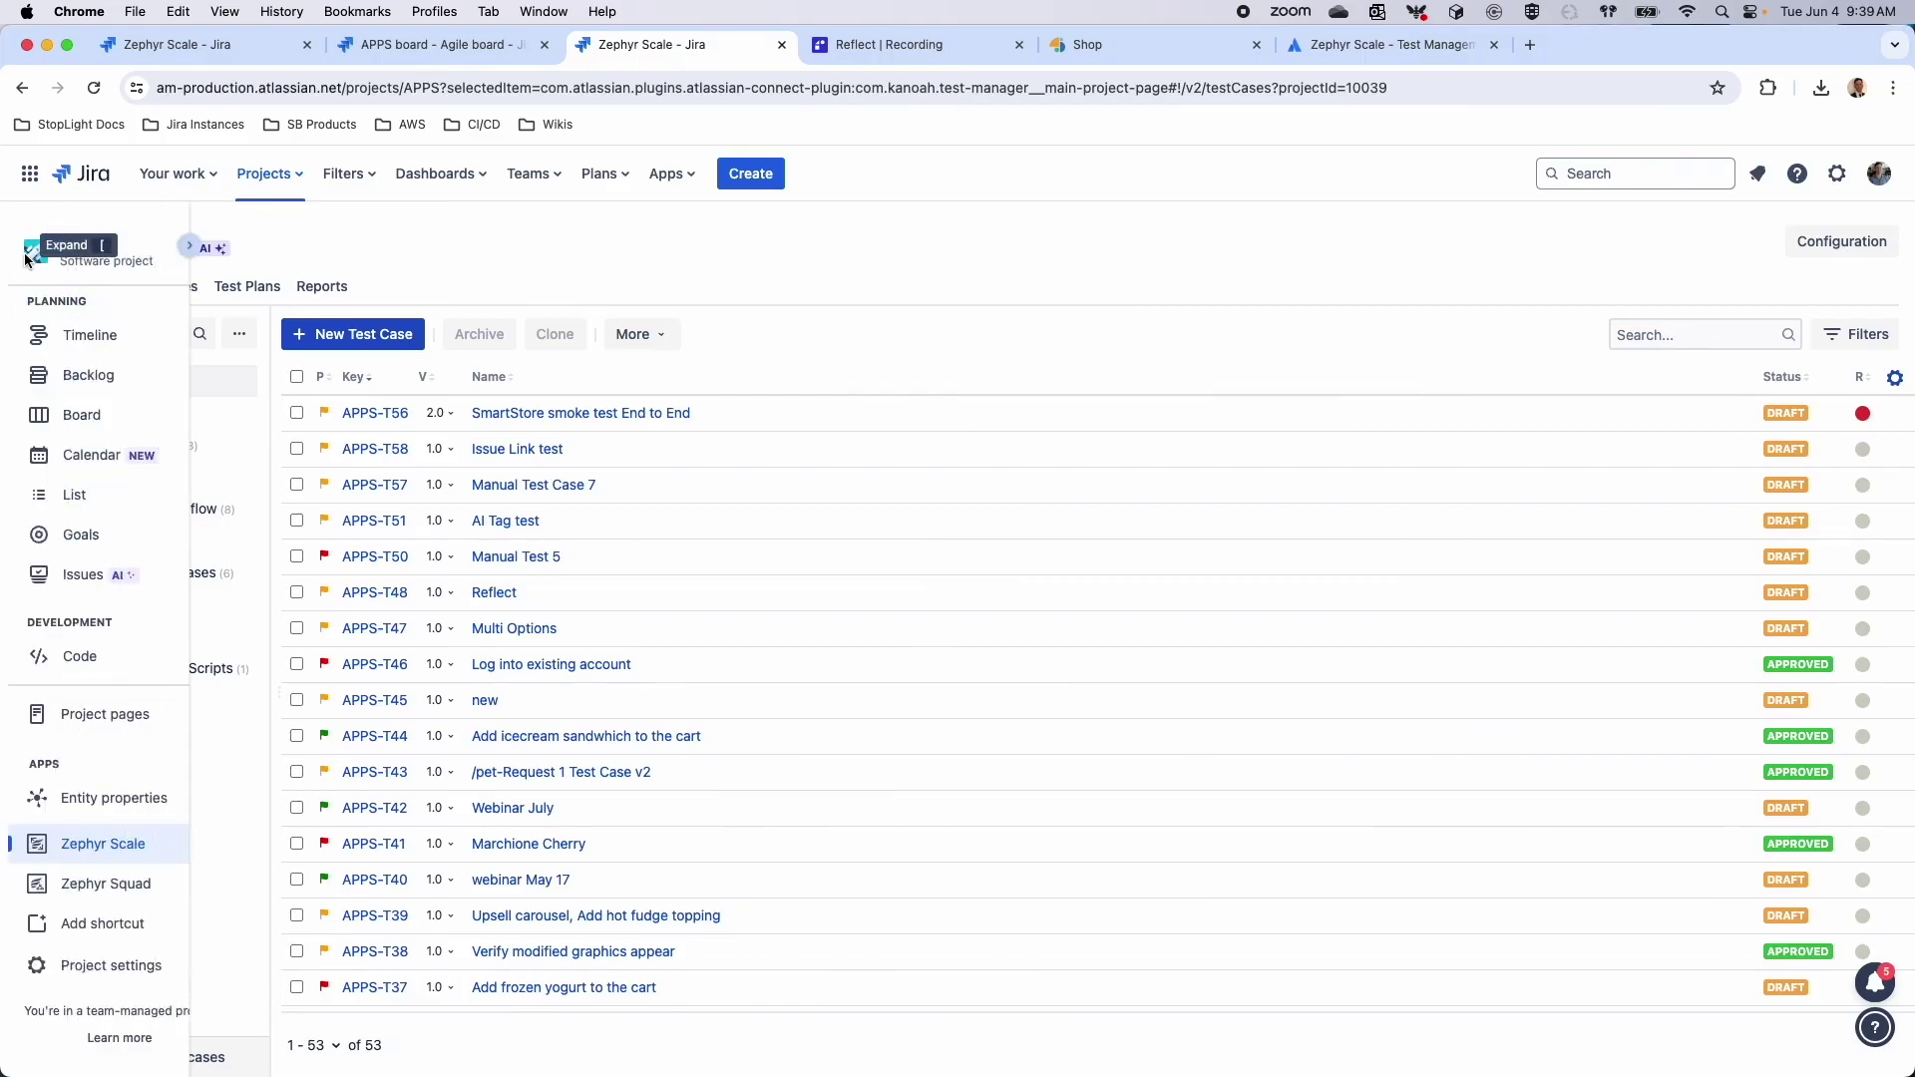
left_click(555, 416)
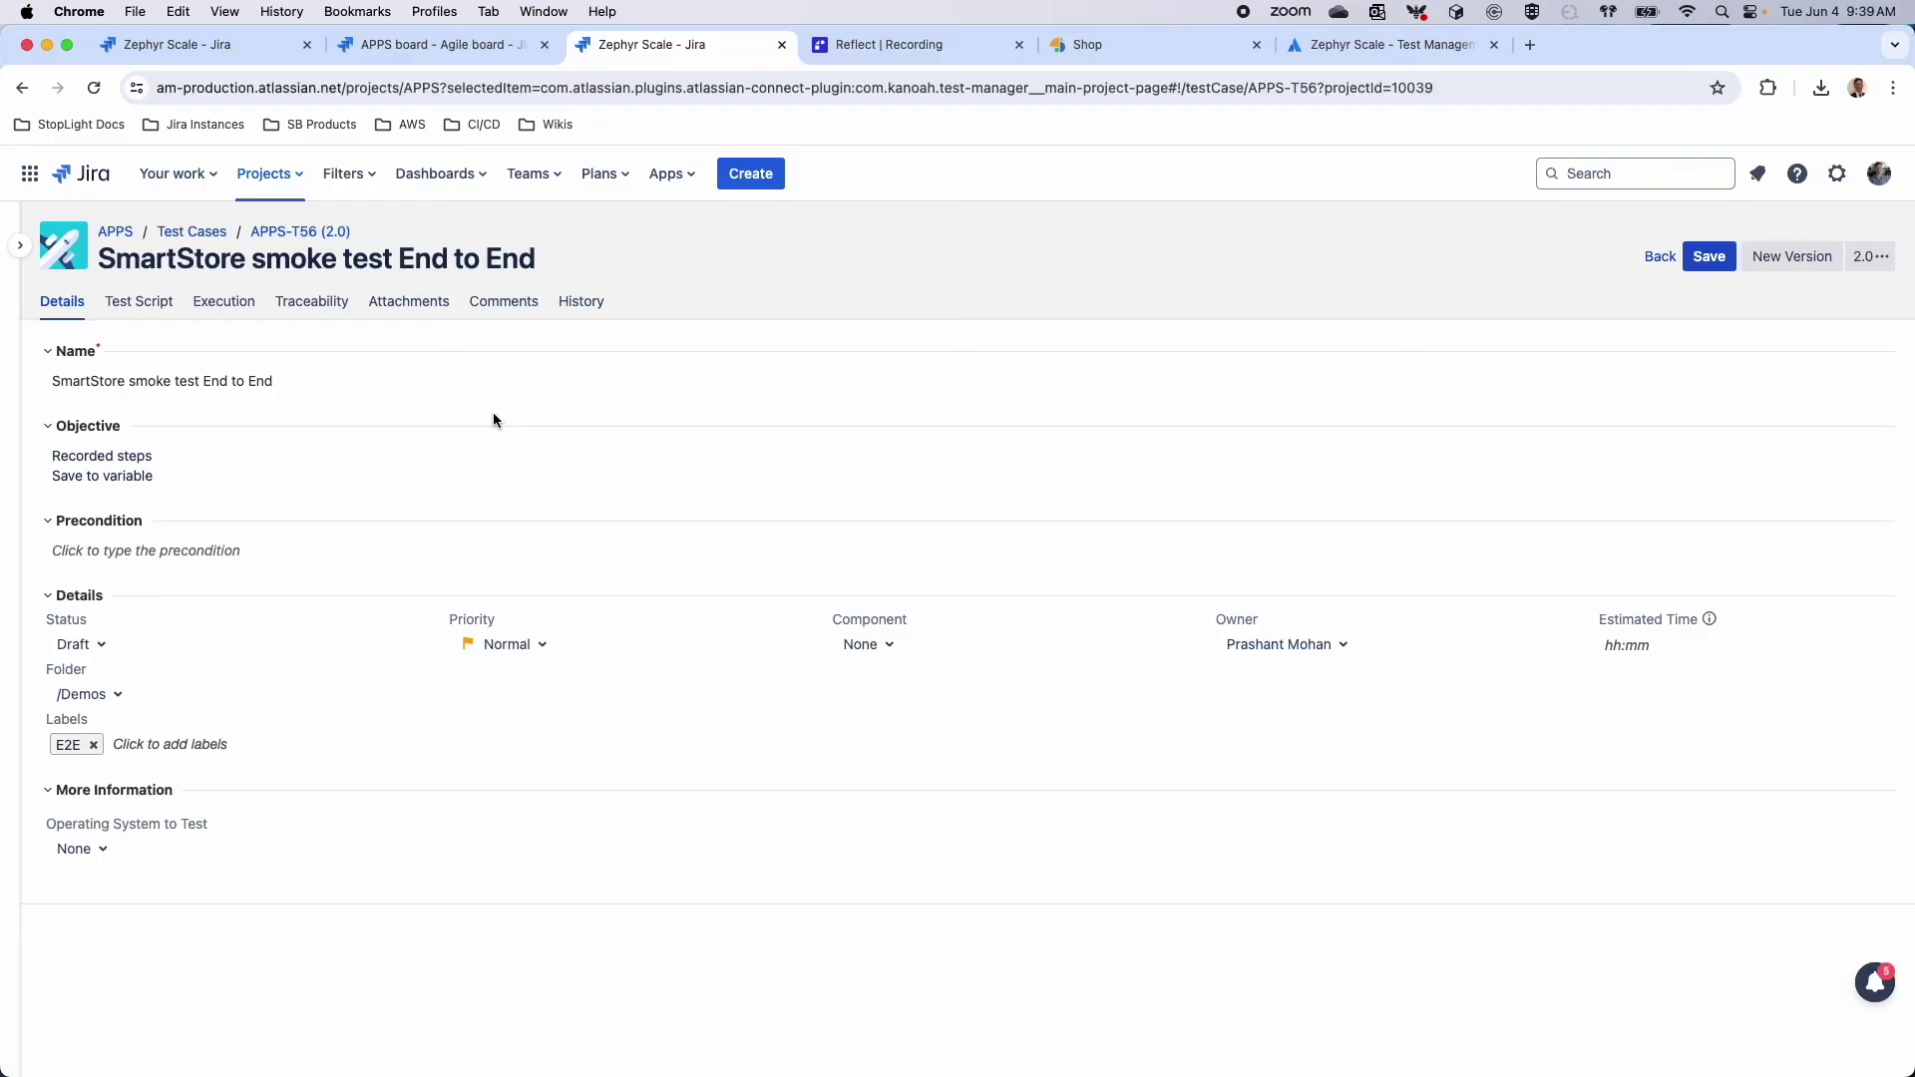
Show APPS-T56's Test Script with its step-by-step actions and expected results
left_click(137, 303)
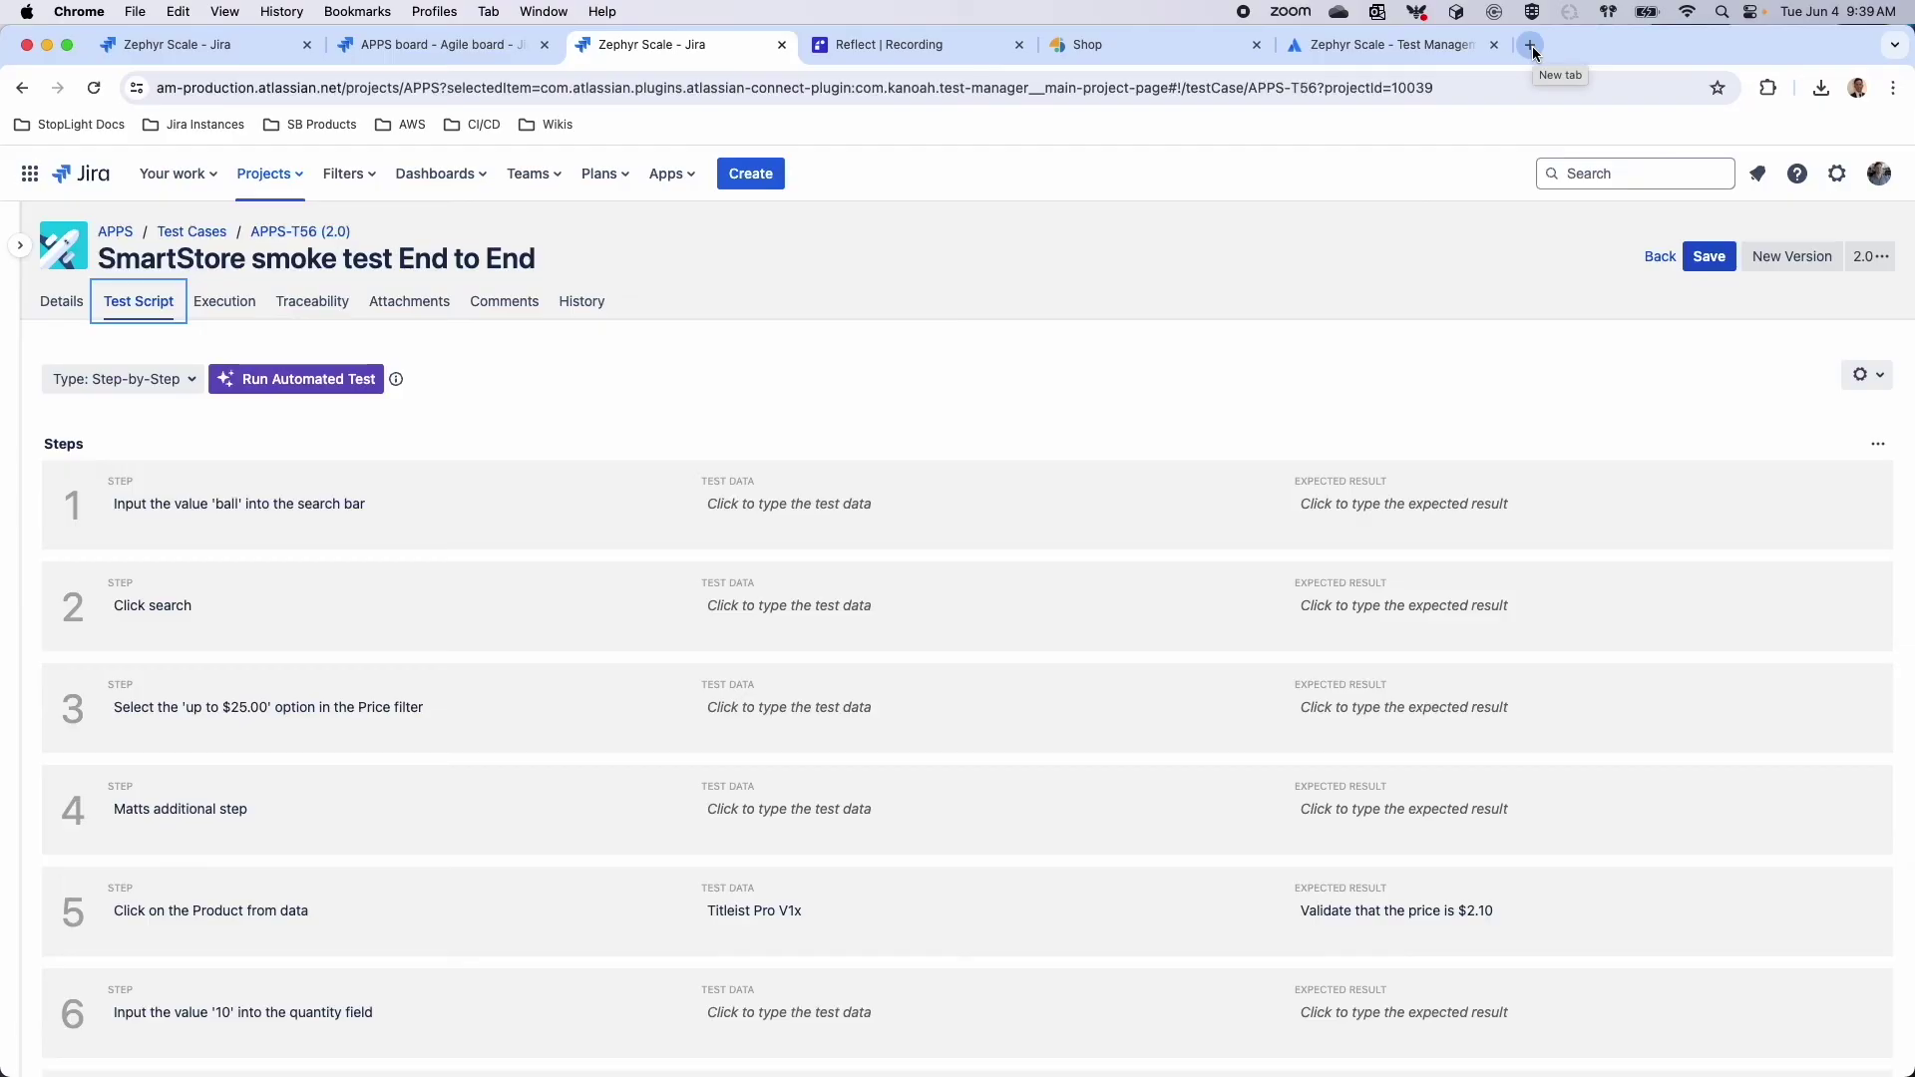
Search the web for 'zephyr scale cloud api' and open the Zephyr Scale Cloud API docs
left_click(1531, 46)
type("zephyr sca")
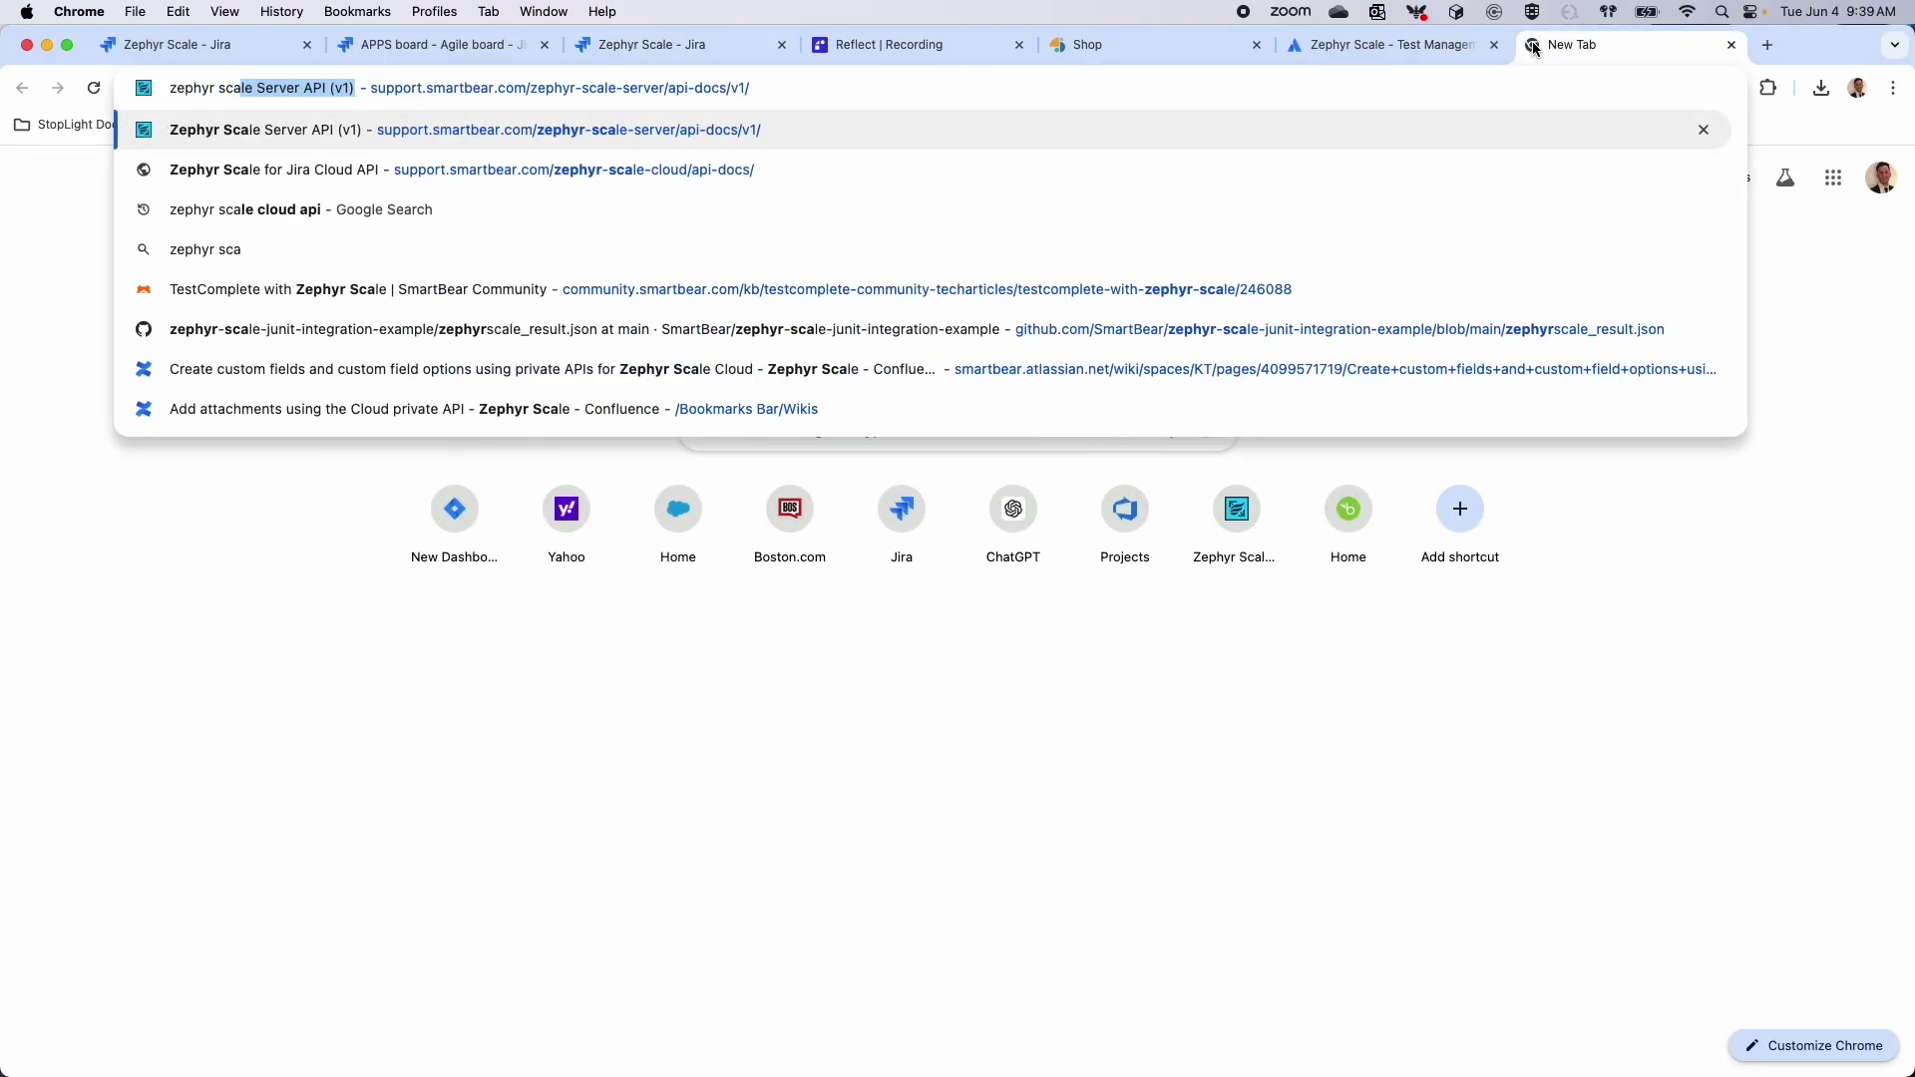
type("le cloud api")
key("Return")
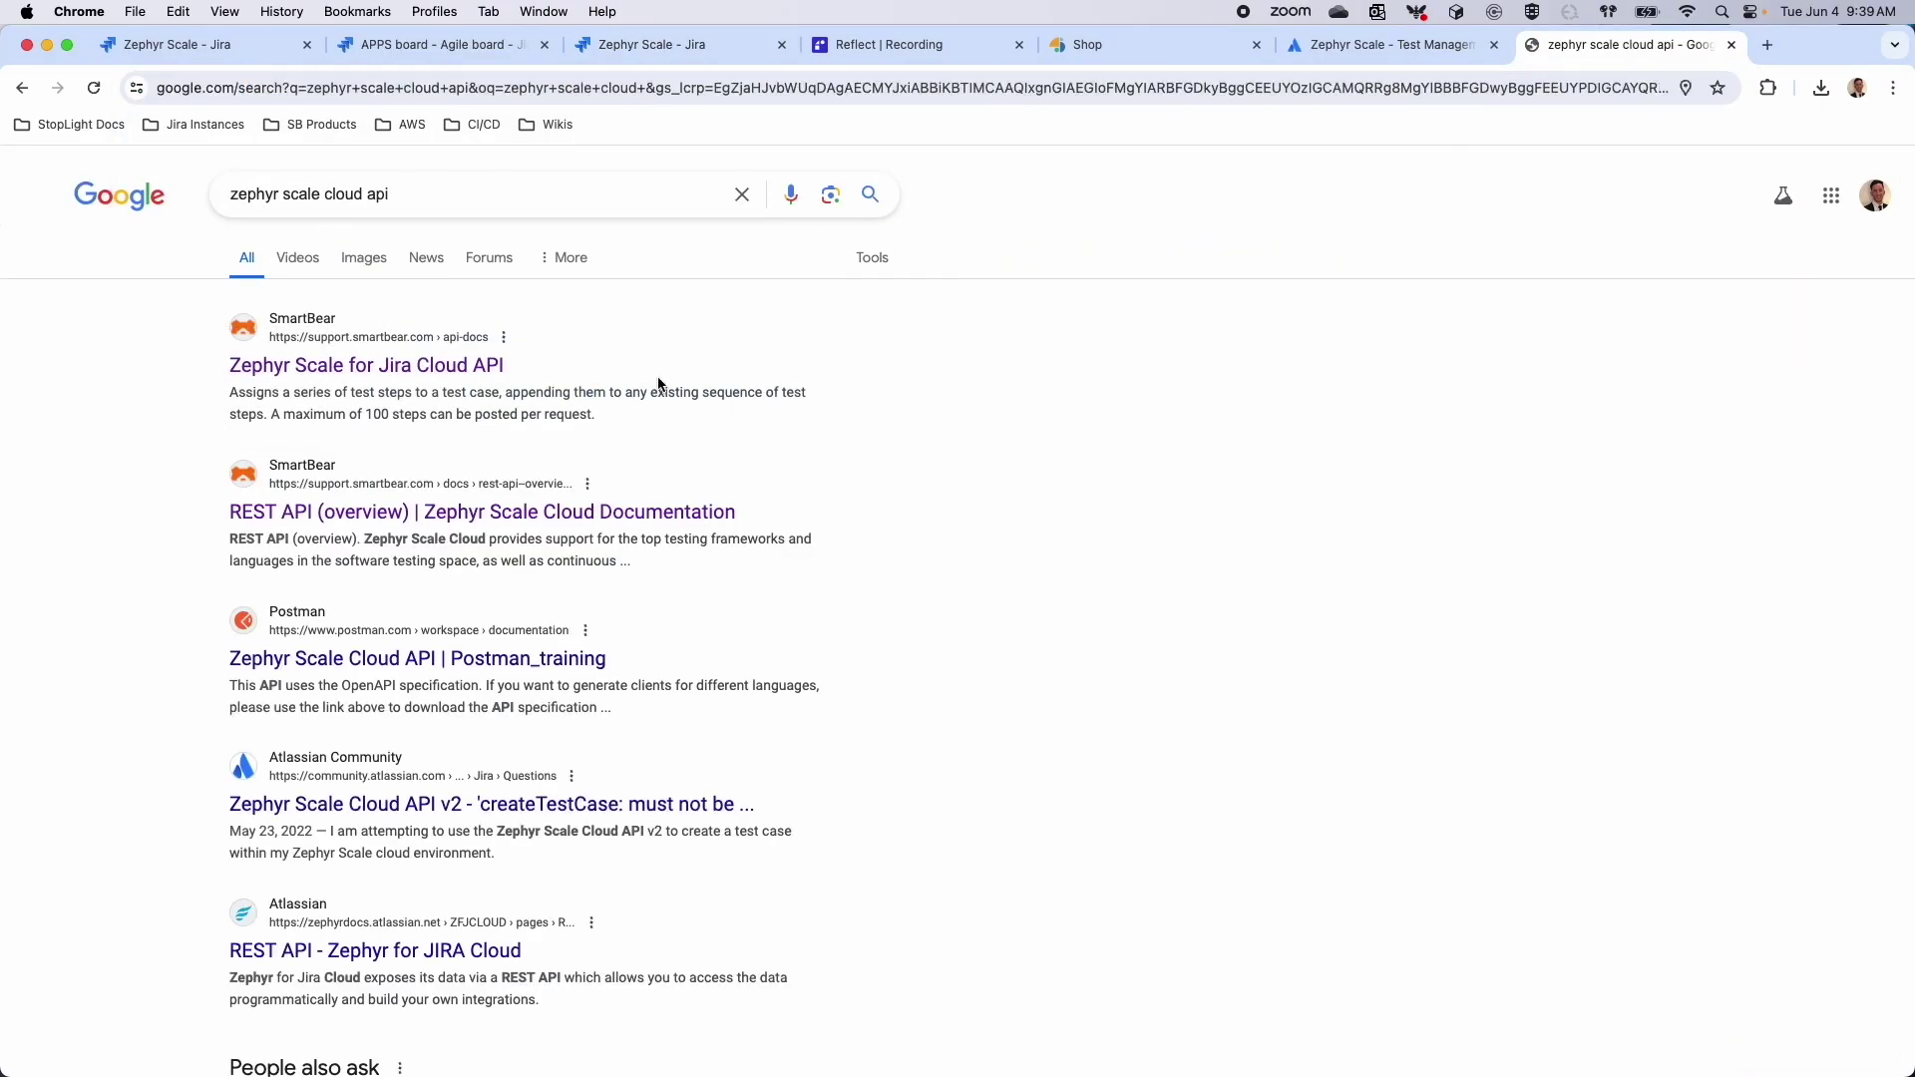
left_click(375, 366)
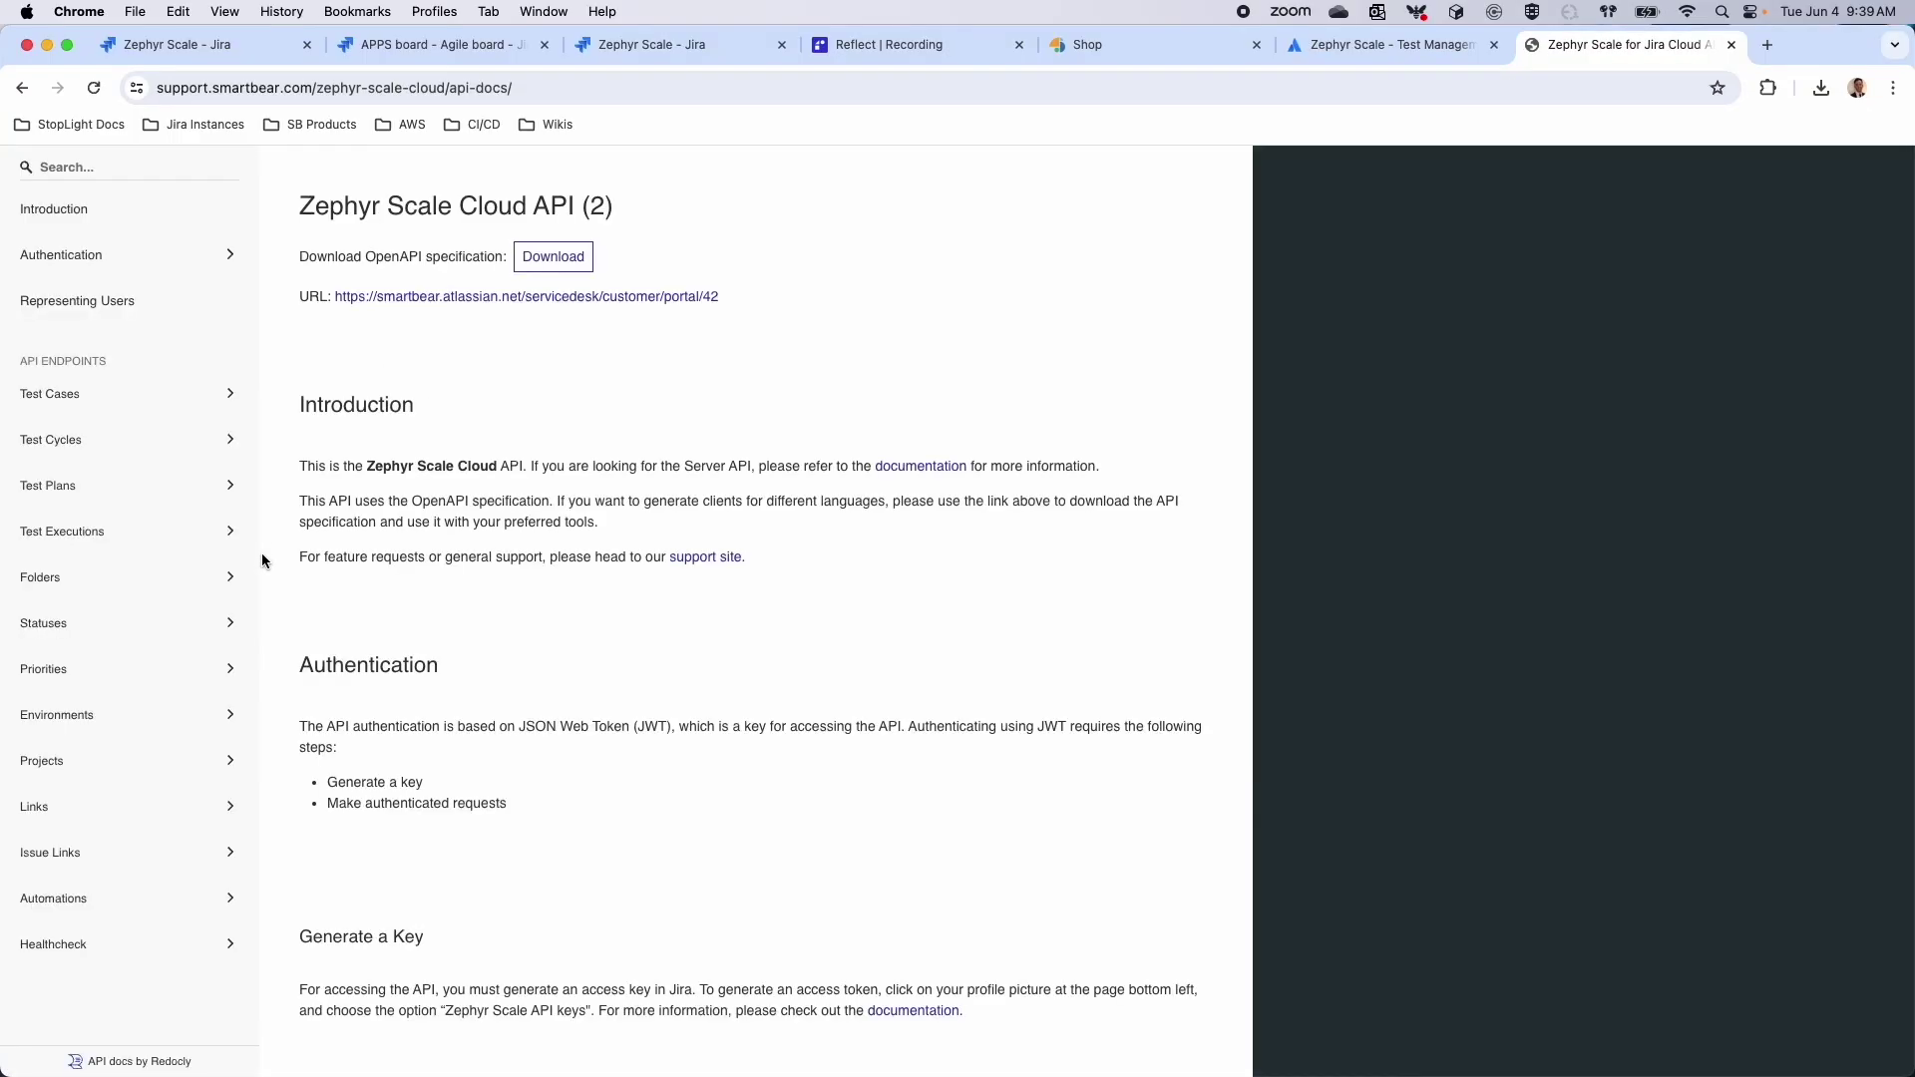
Expand the Automations endpoints and jump to the JUnit XML results endpoint
scroll(170, 738, "down", 1)
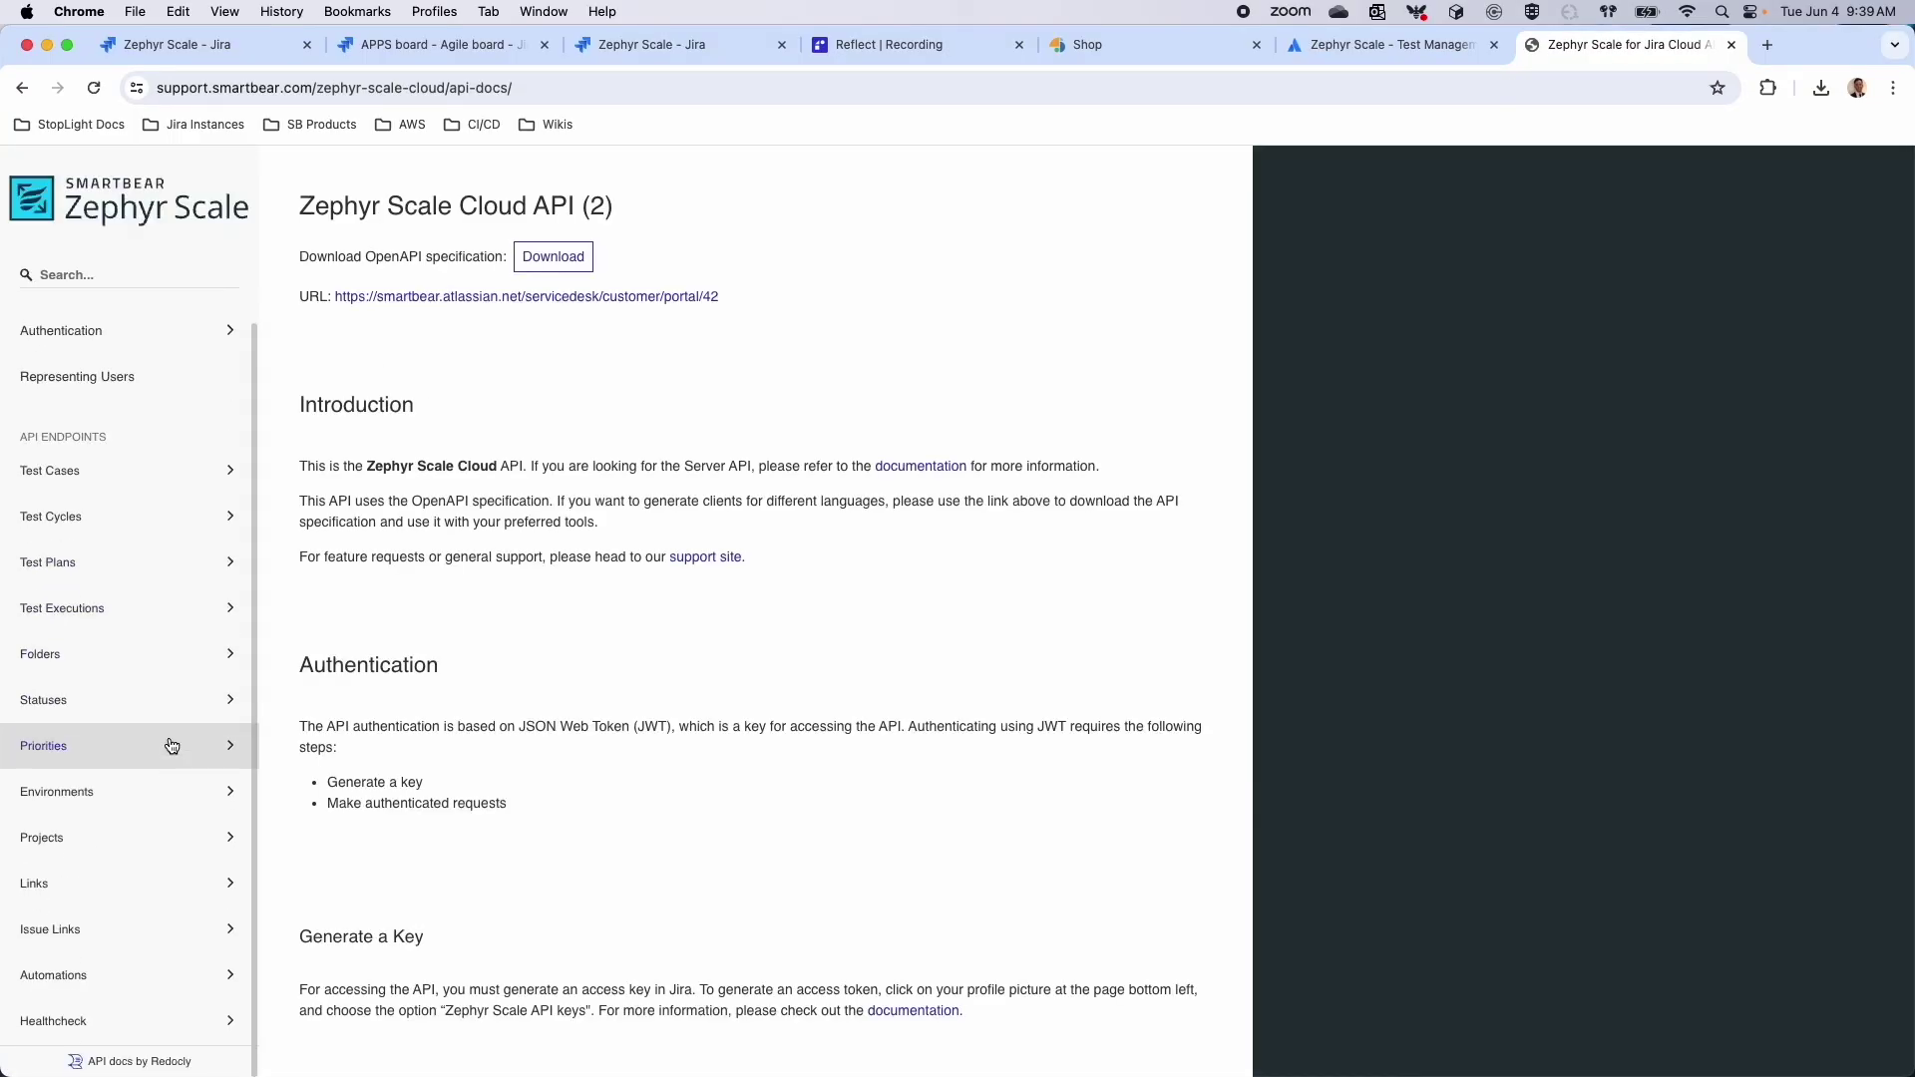
left_click(114, 995)
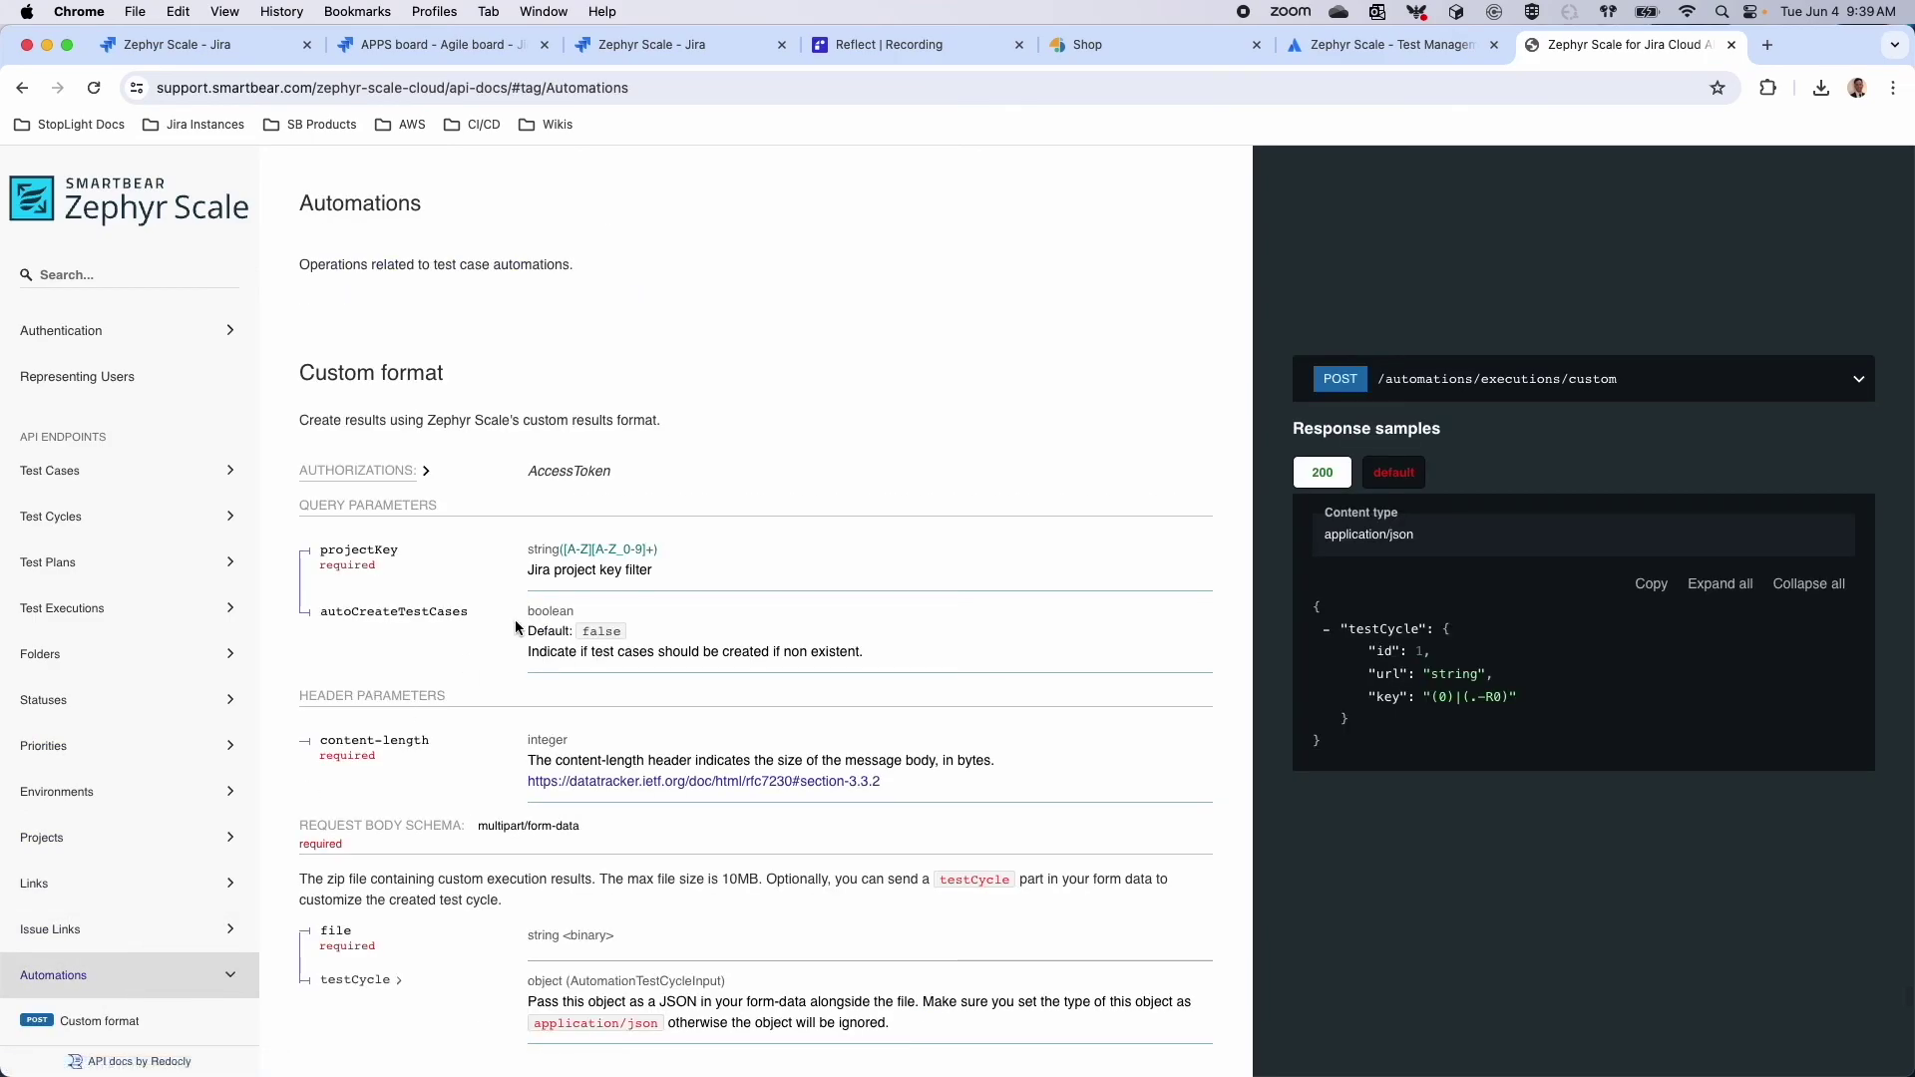
scroll(514, 619, "down", 2)
scroll(514, 619, "down", 5)
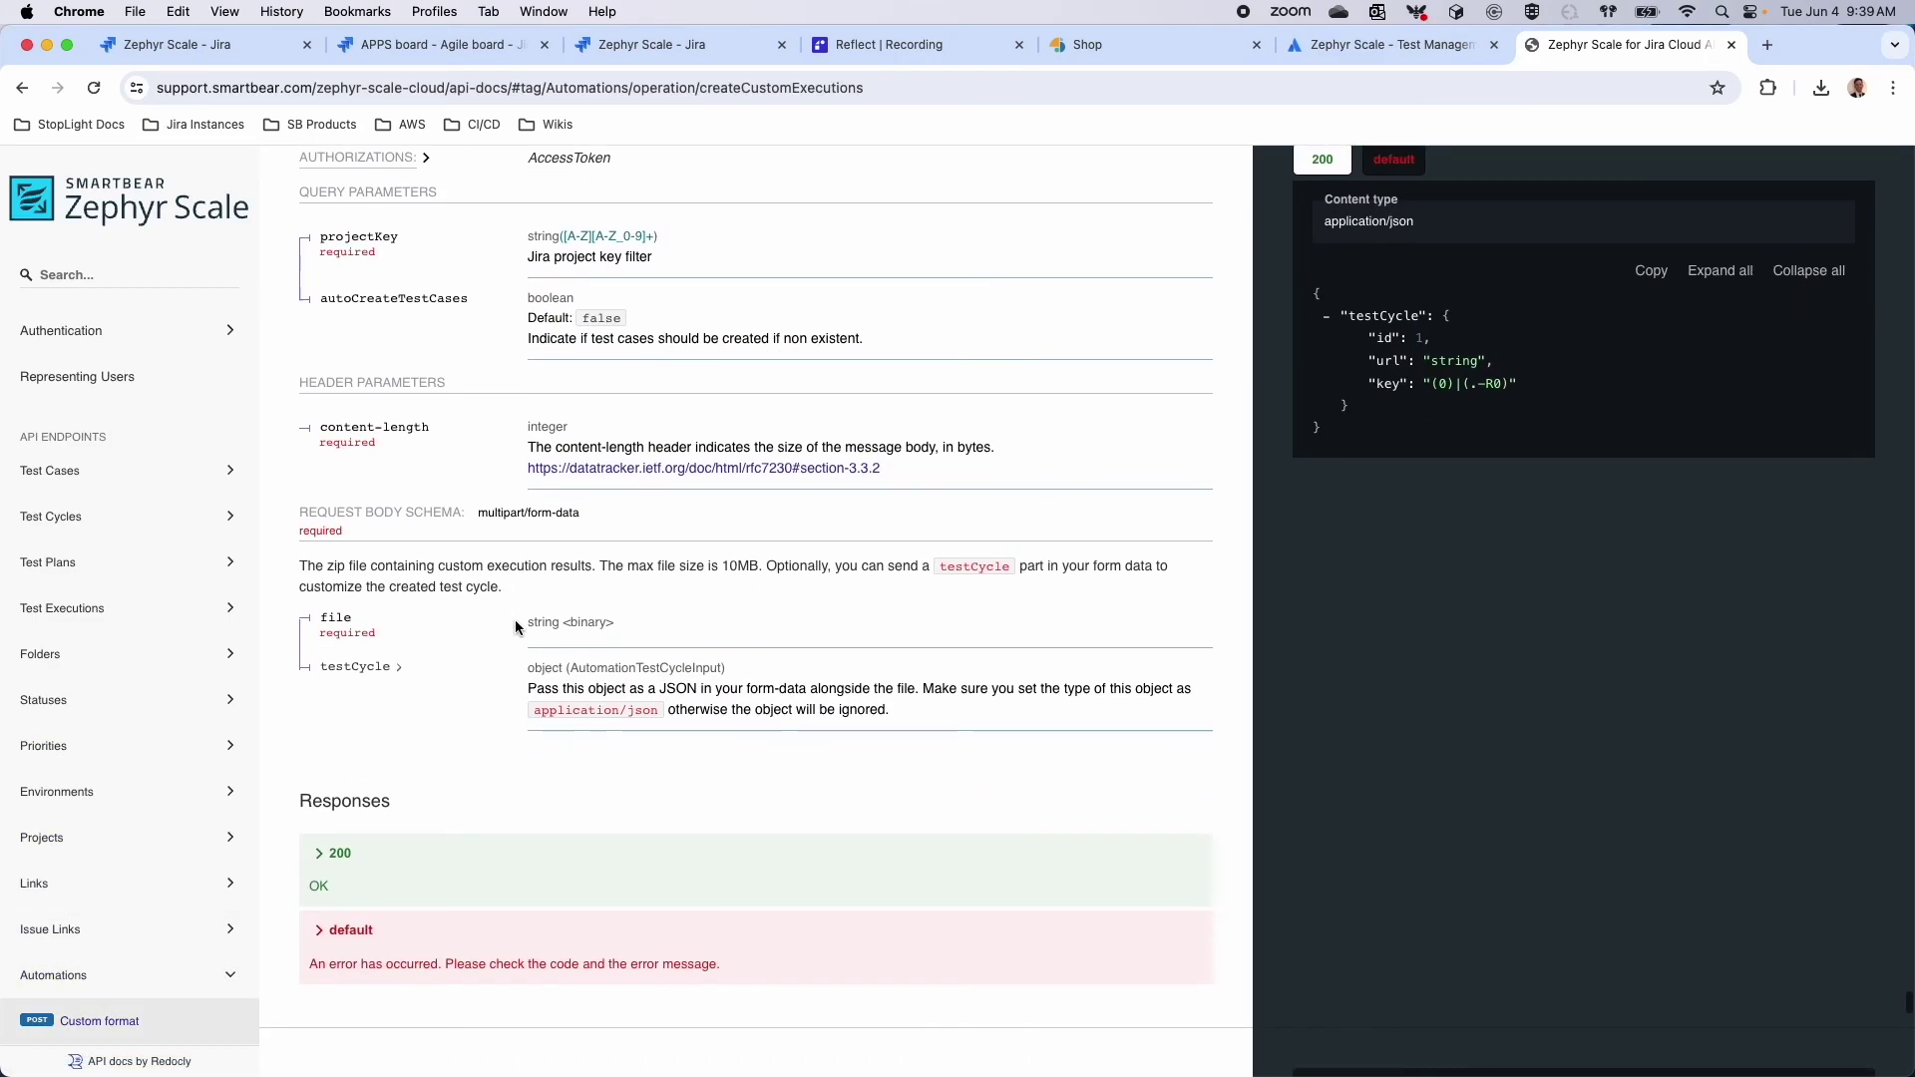
scroll(130, 1038, "down", 2)
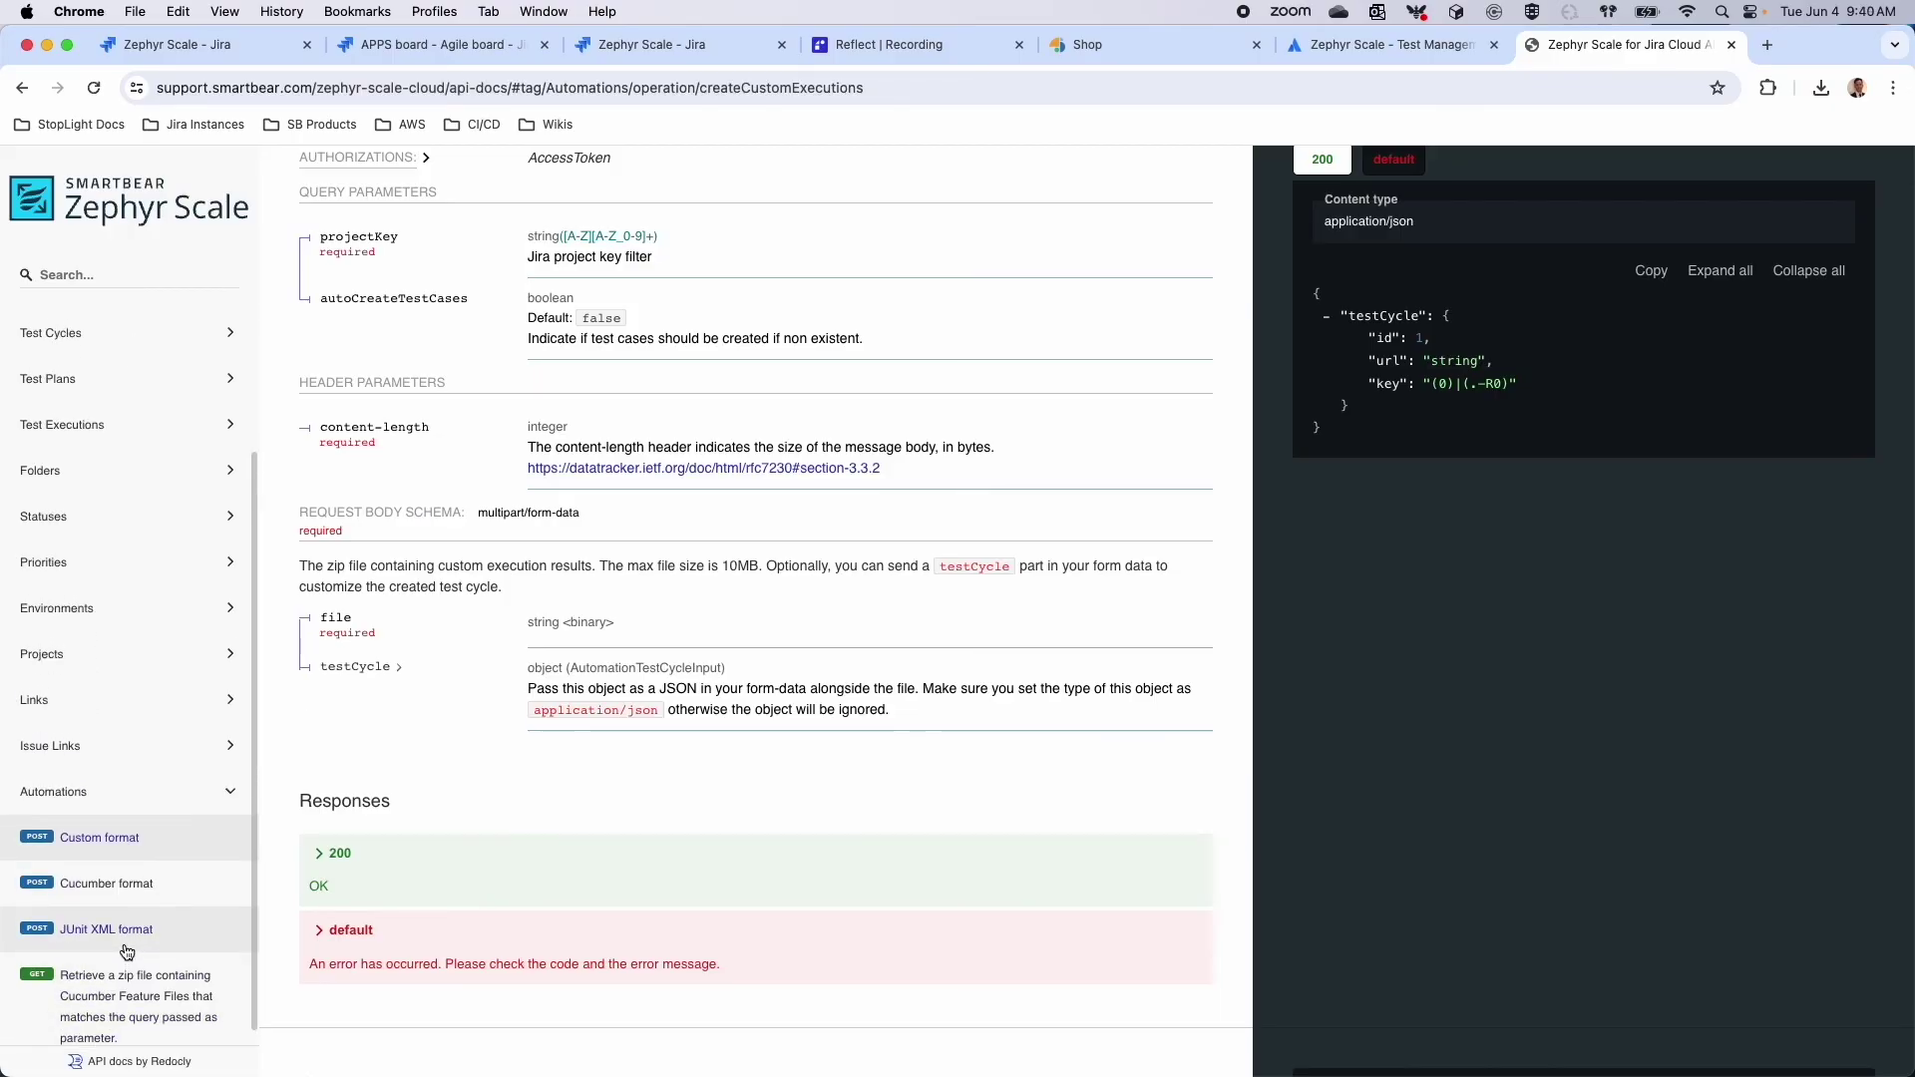
left_click(147, 928)
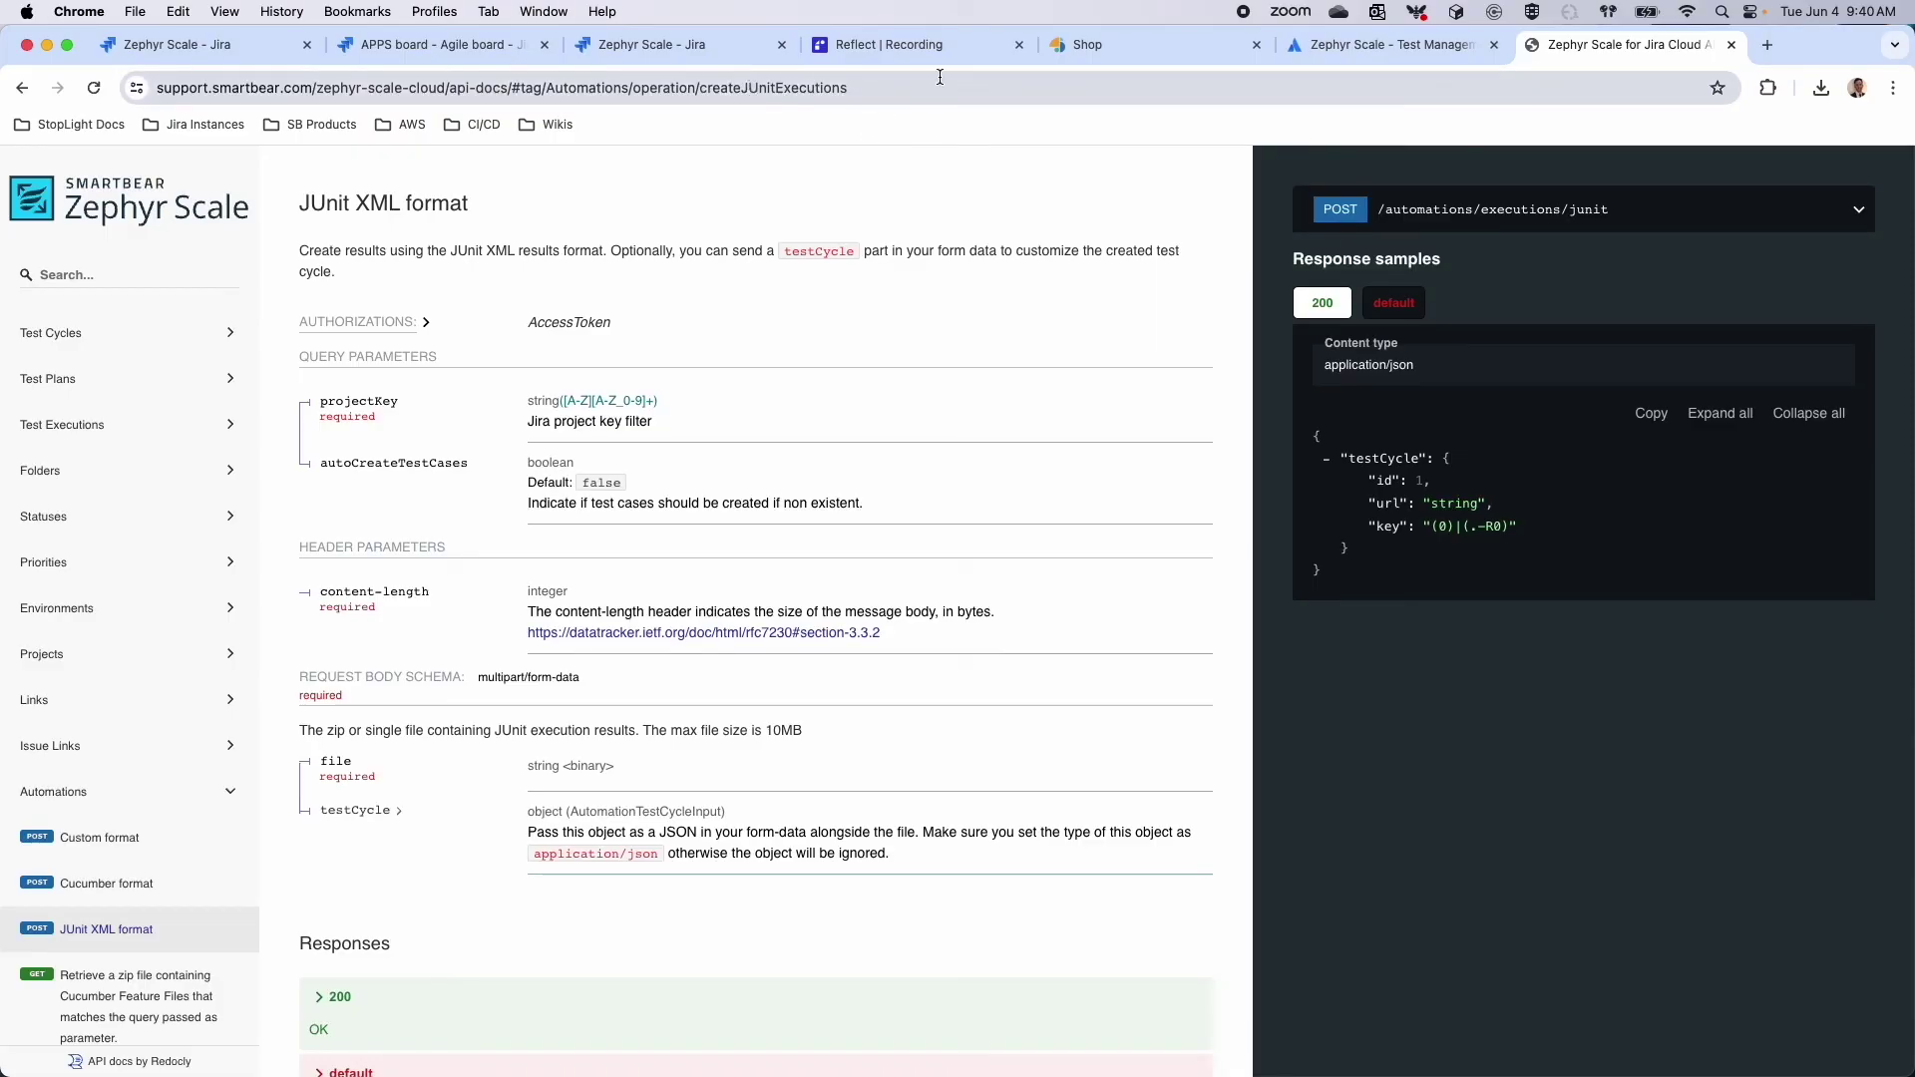
Go to the autocompleted smartbear Jira address and load its projects and dashboards lists
left_click(856, 89)
type("smartbear")
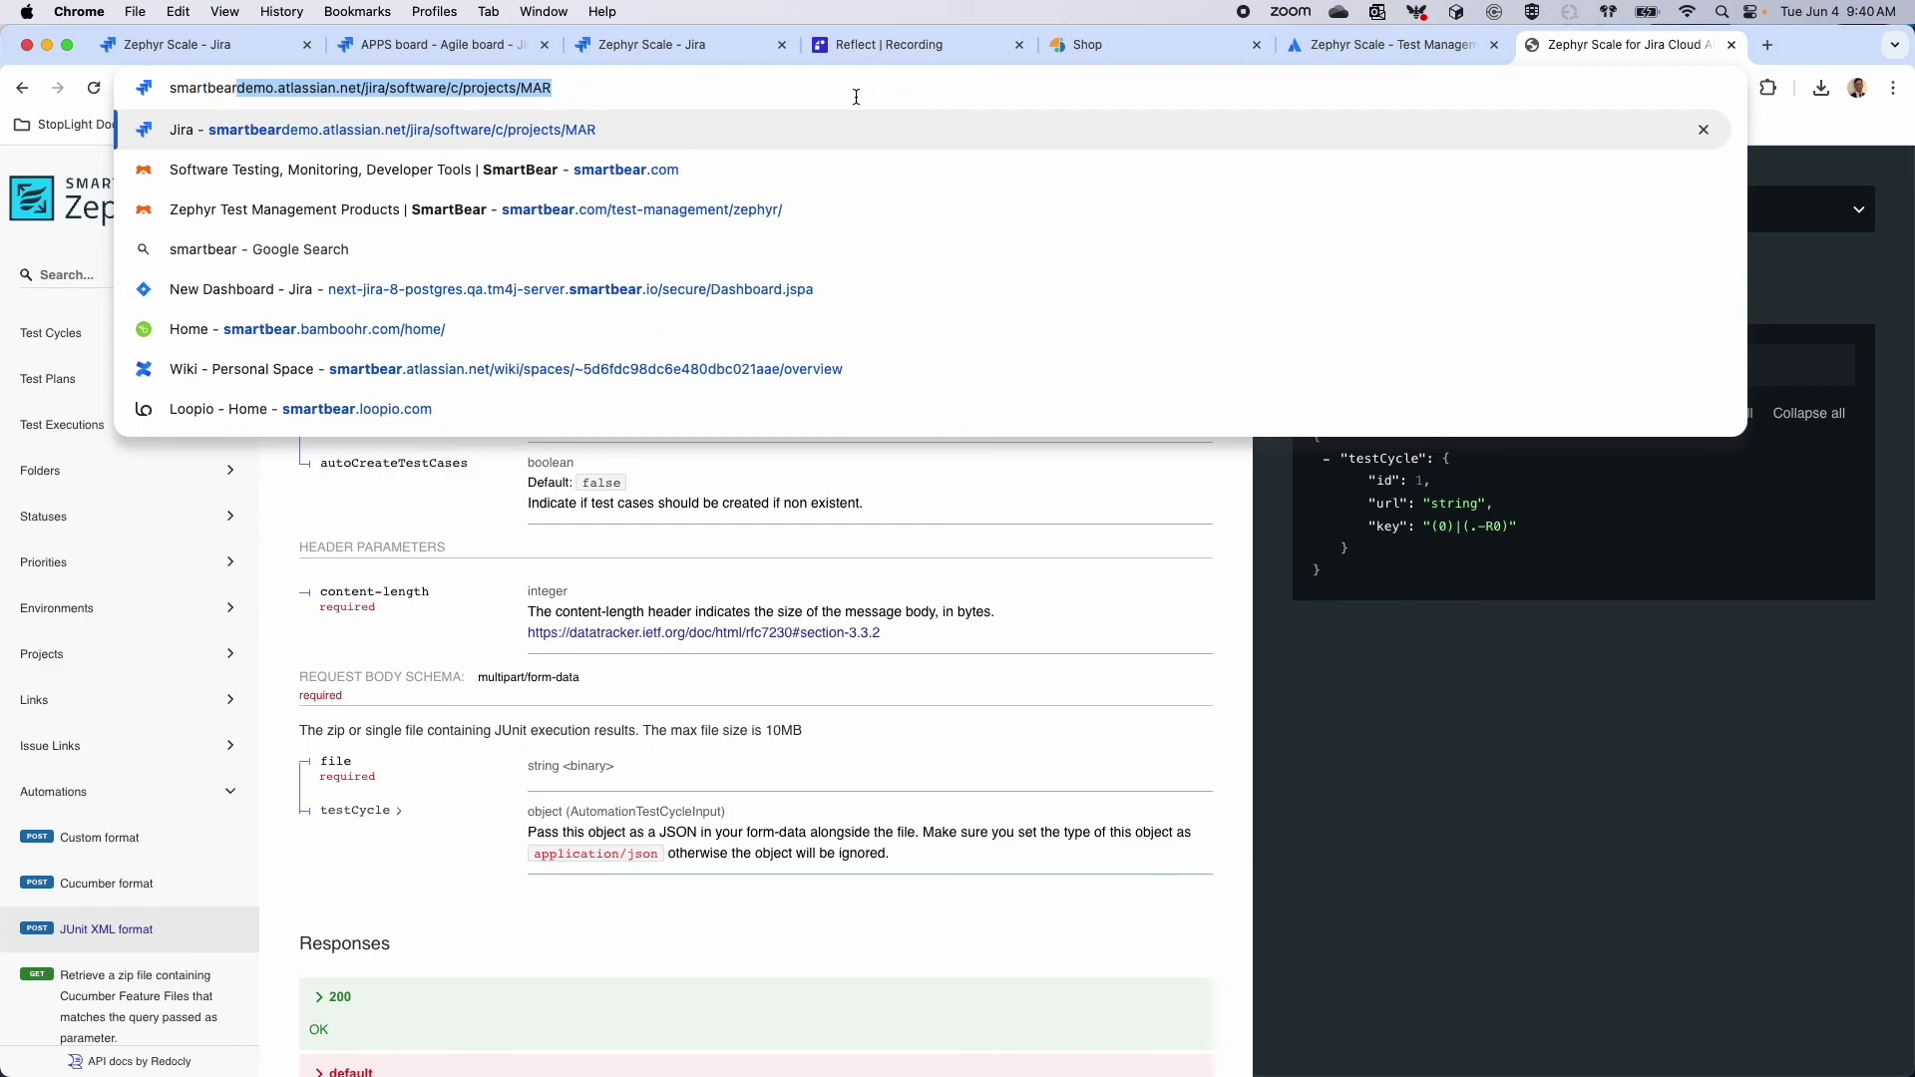
key("Return")
left_click(162, 175)
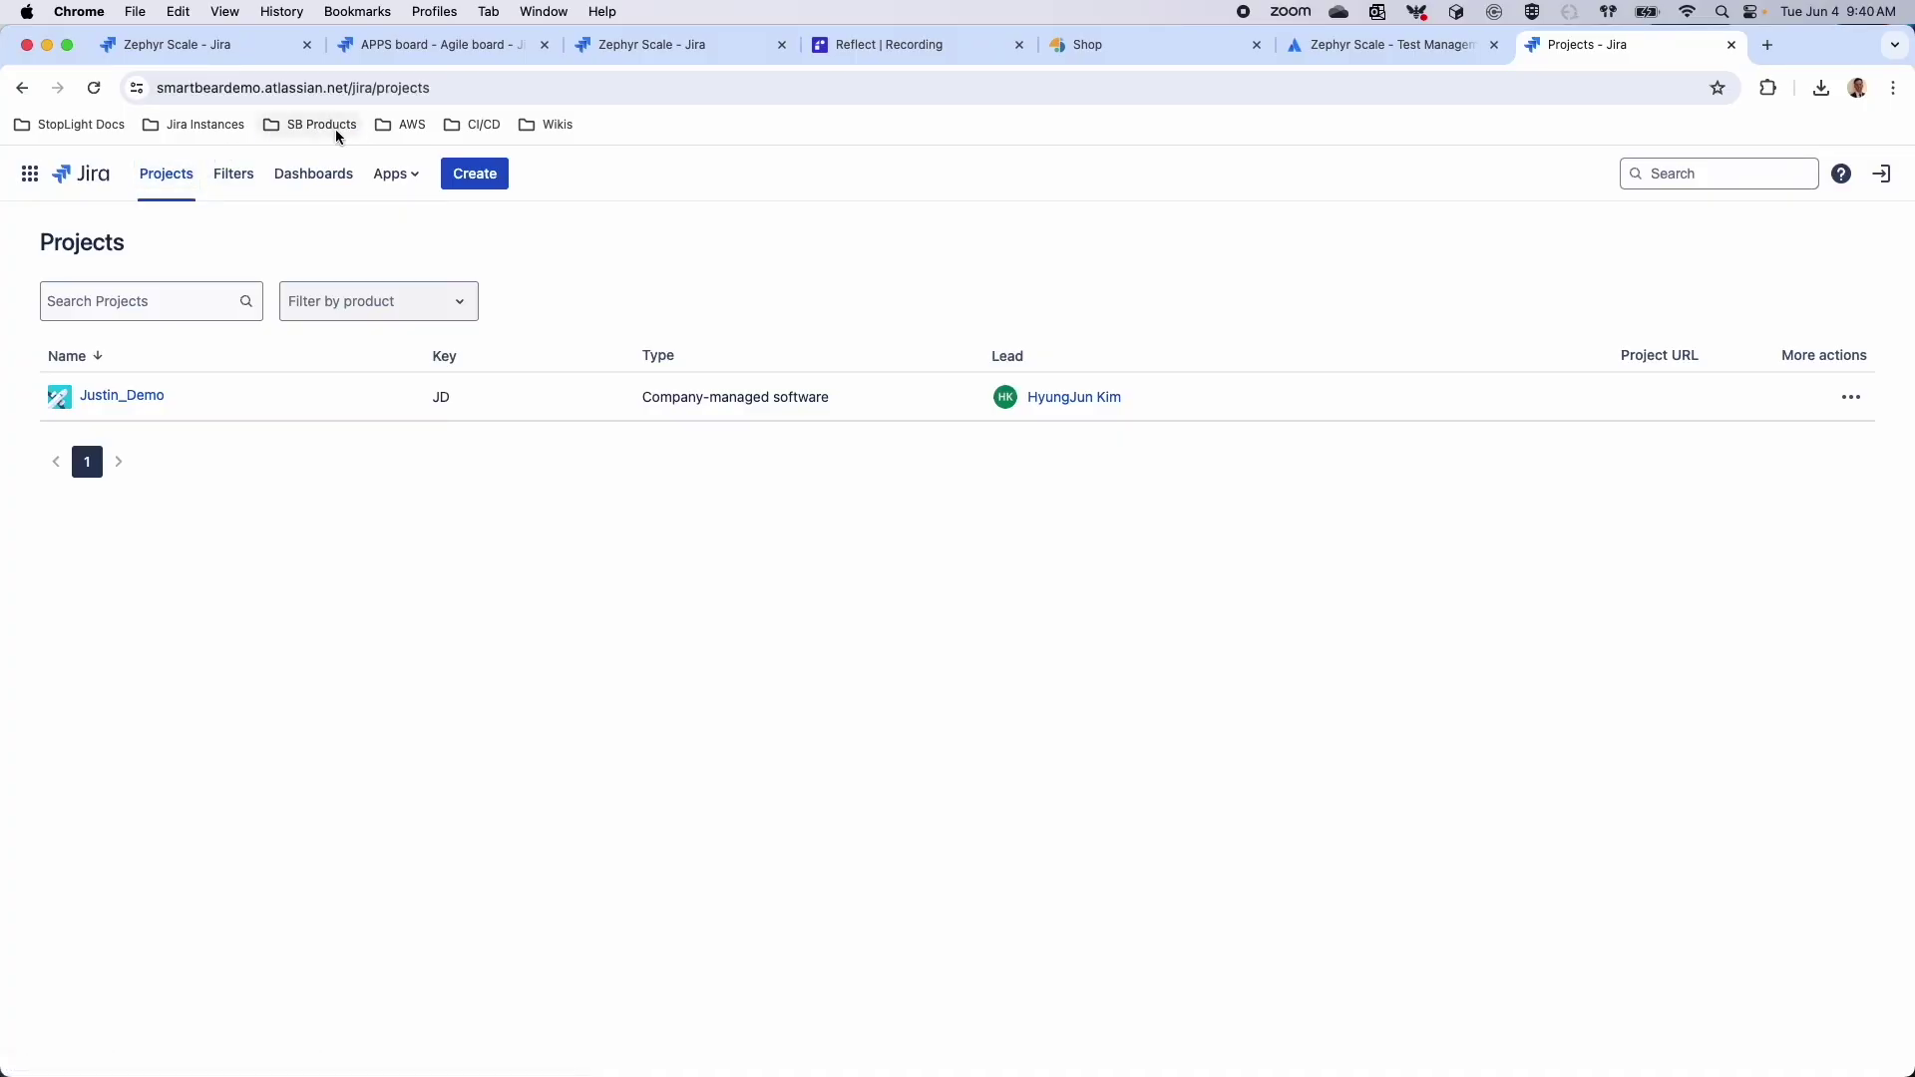
left_click(375, 88)
type("smartbear")
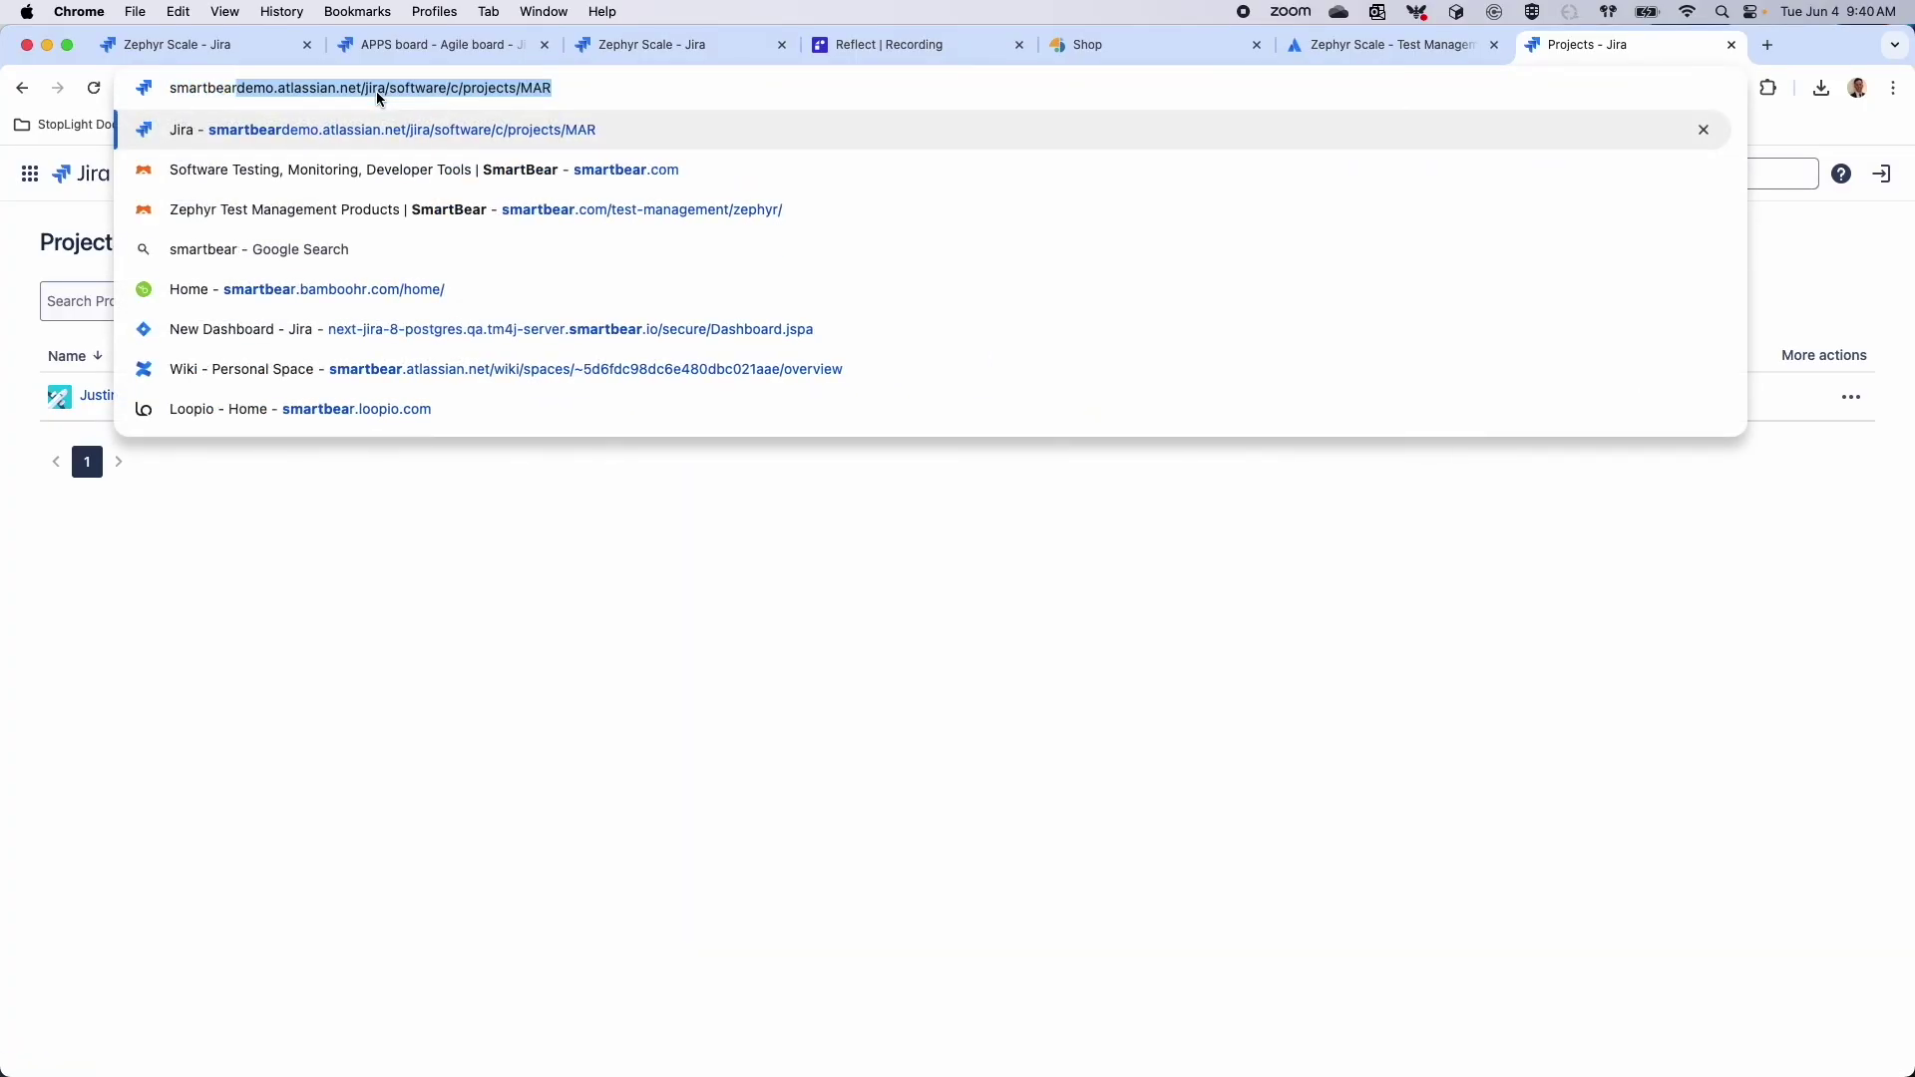
key("Return")
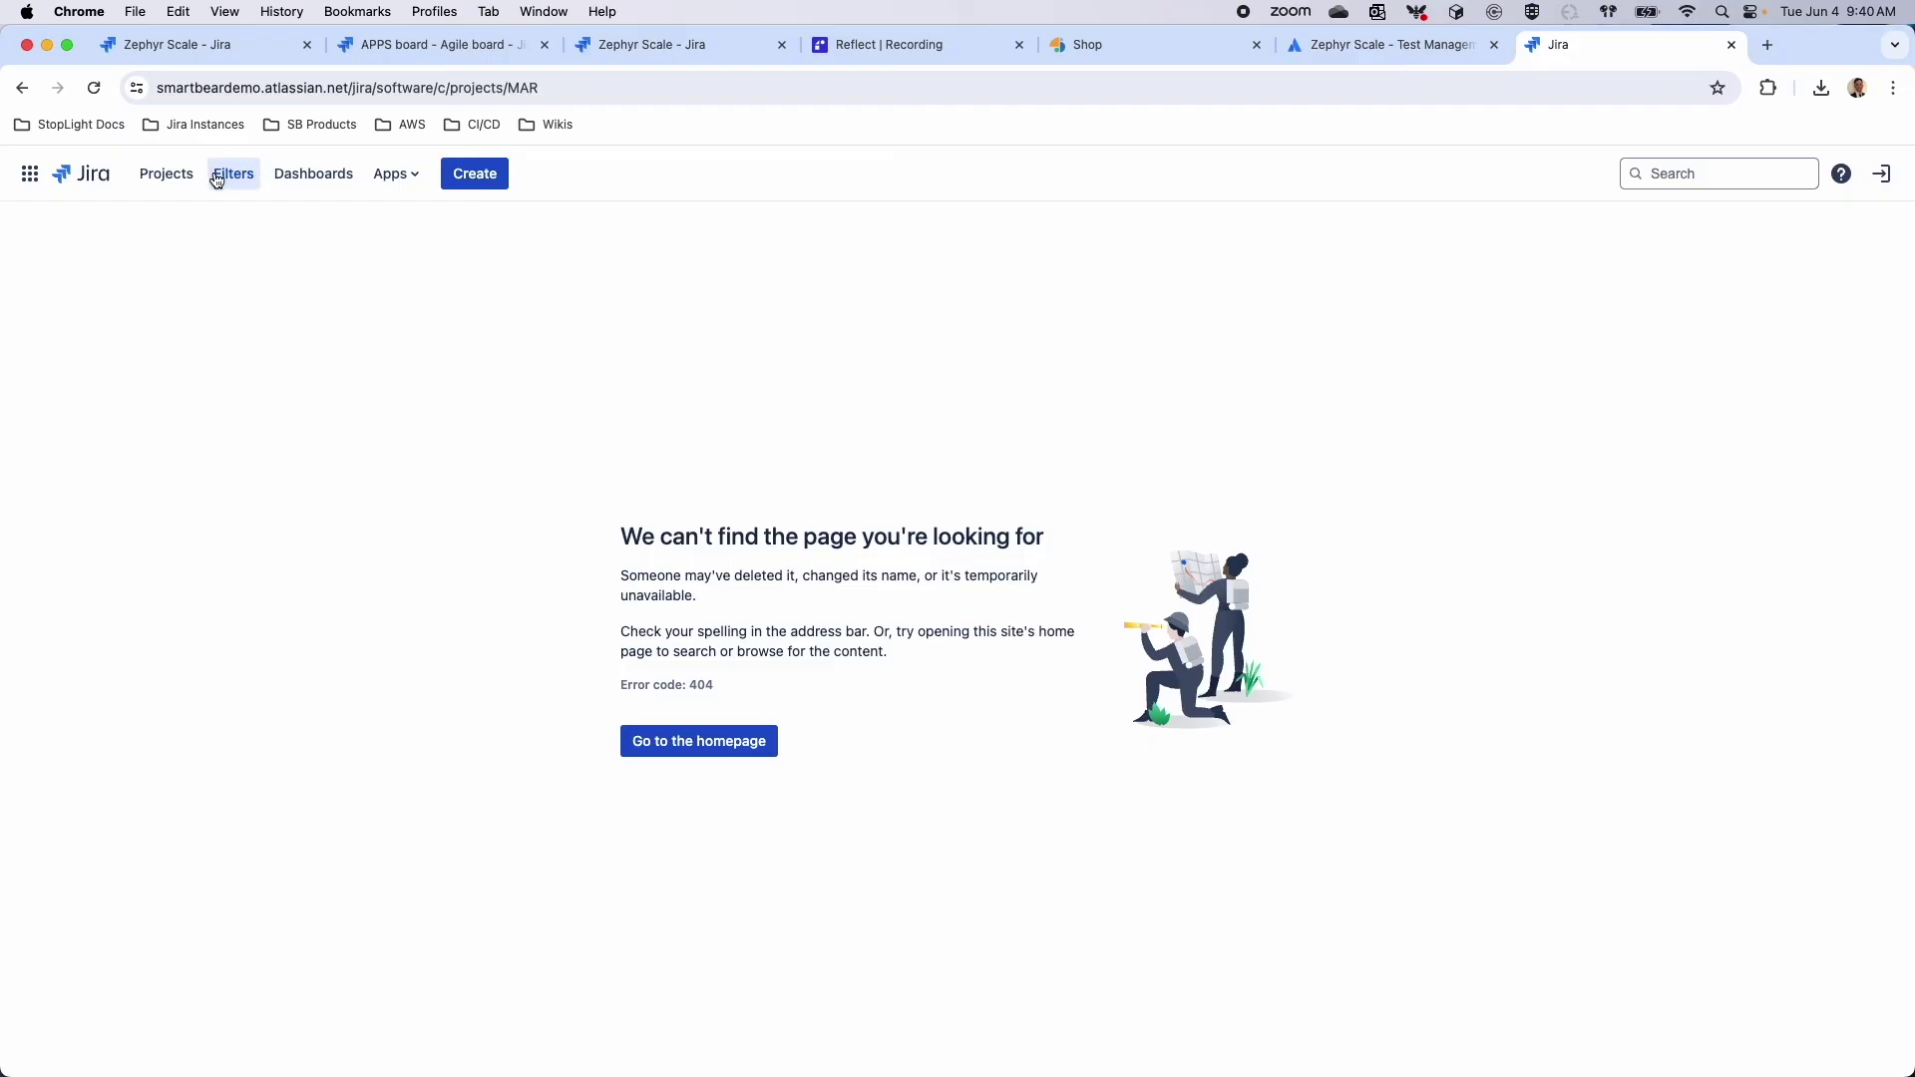
left_click(314, 175)
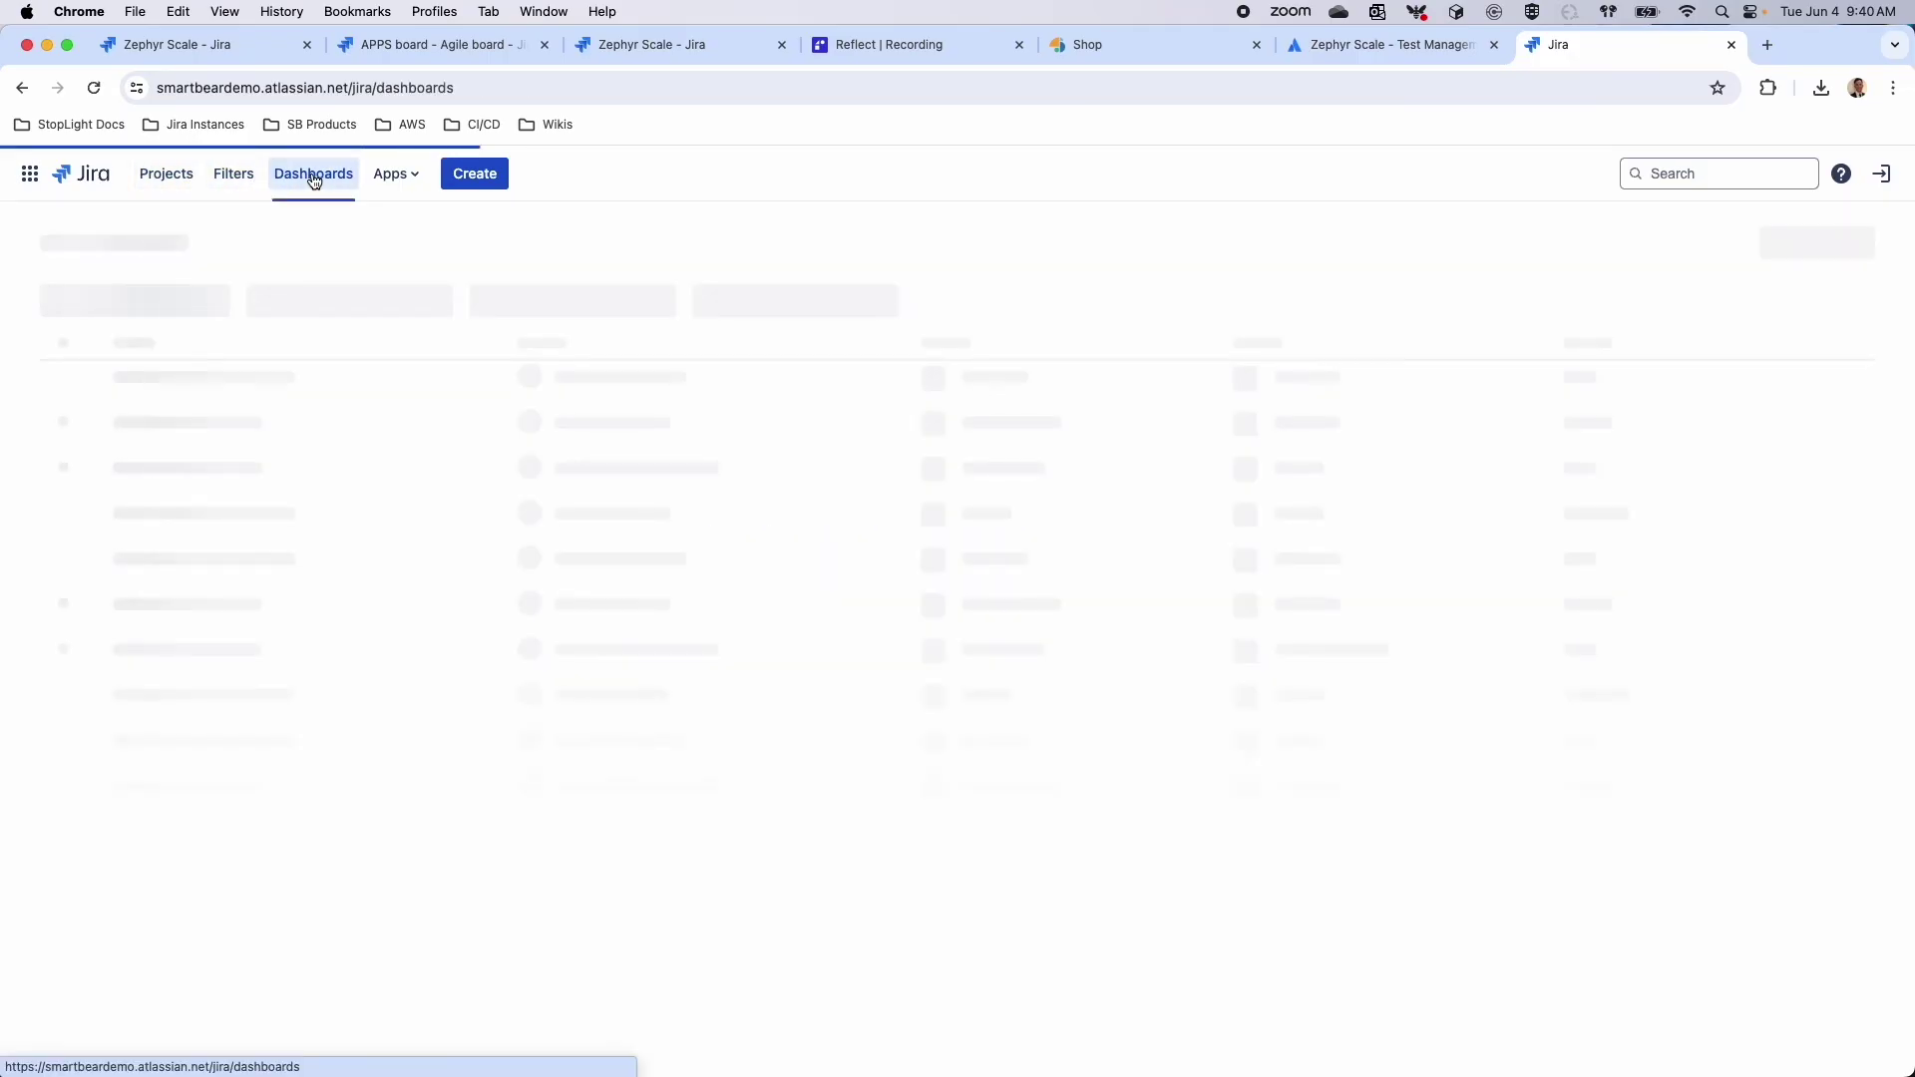
left_click(56, 177)
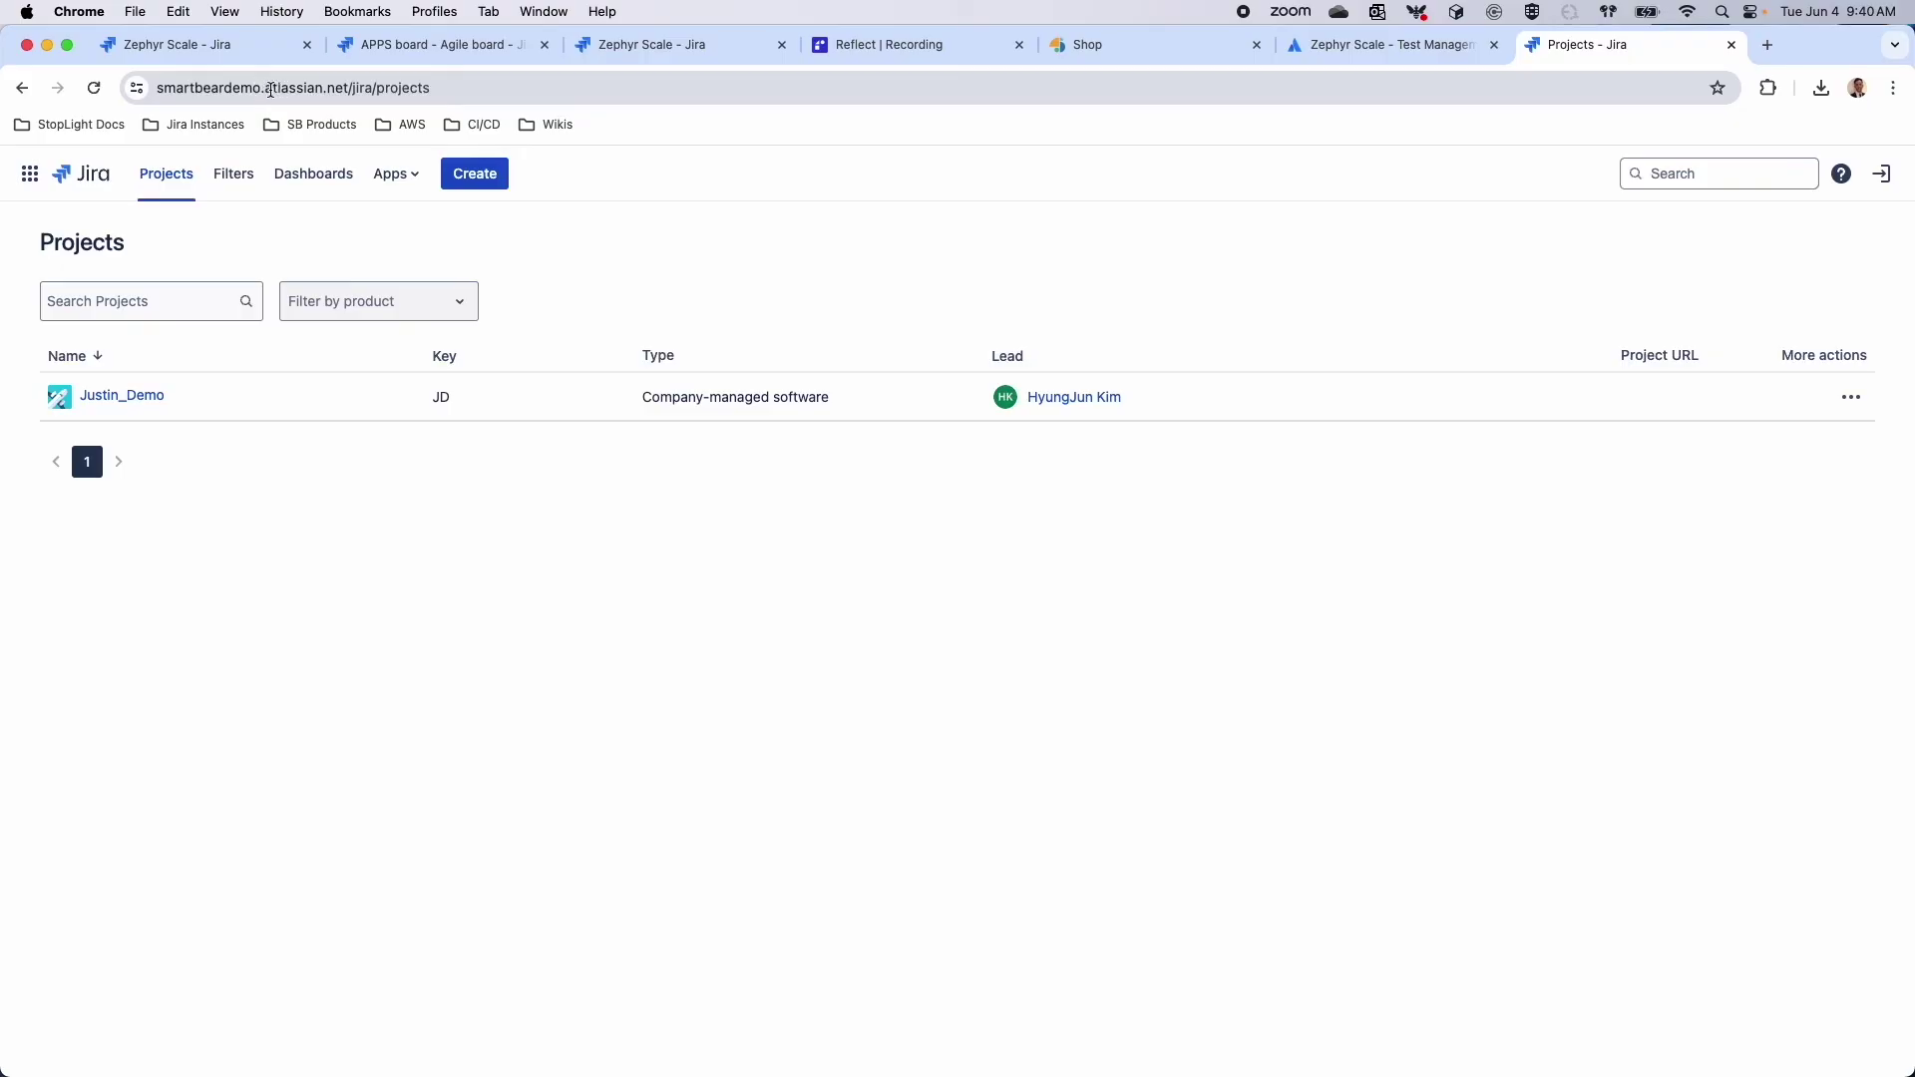
Edit the site address, removing the atlassian part and the /jira/projects path
left_click_drag(267, 90, 327, 90)
key("BackSpace")
key("Return")
left_click(324, 90)
type("smartbear")
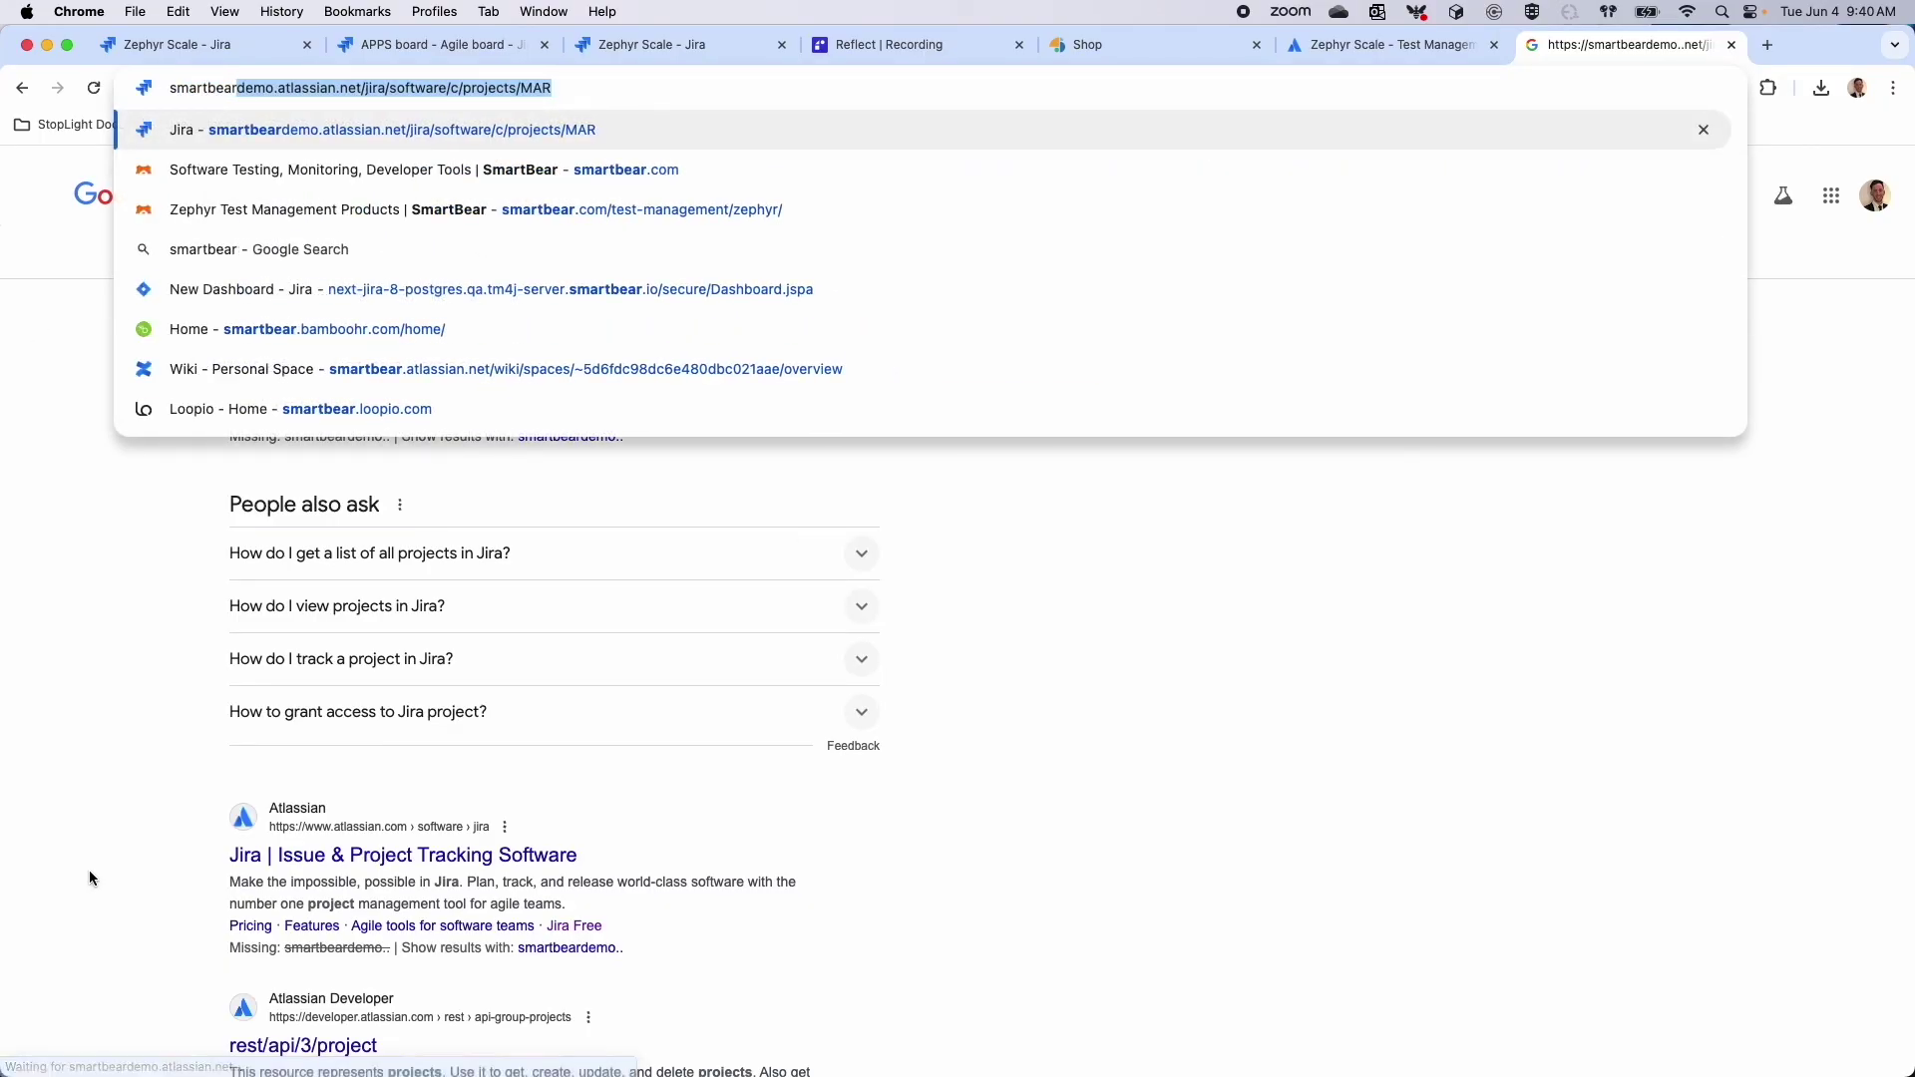
key("Return")
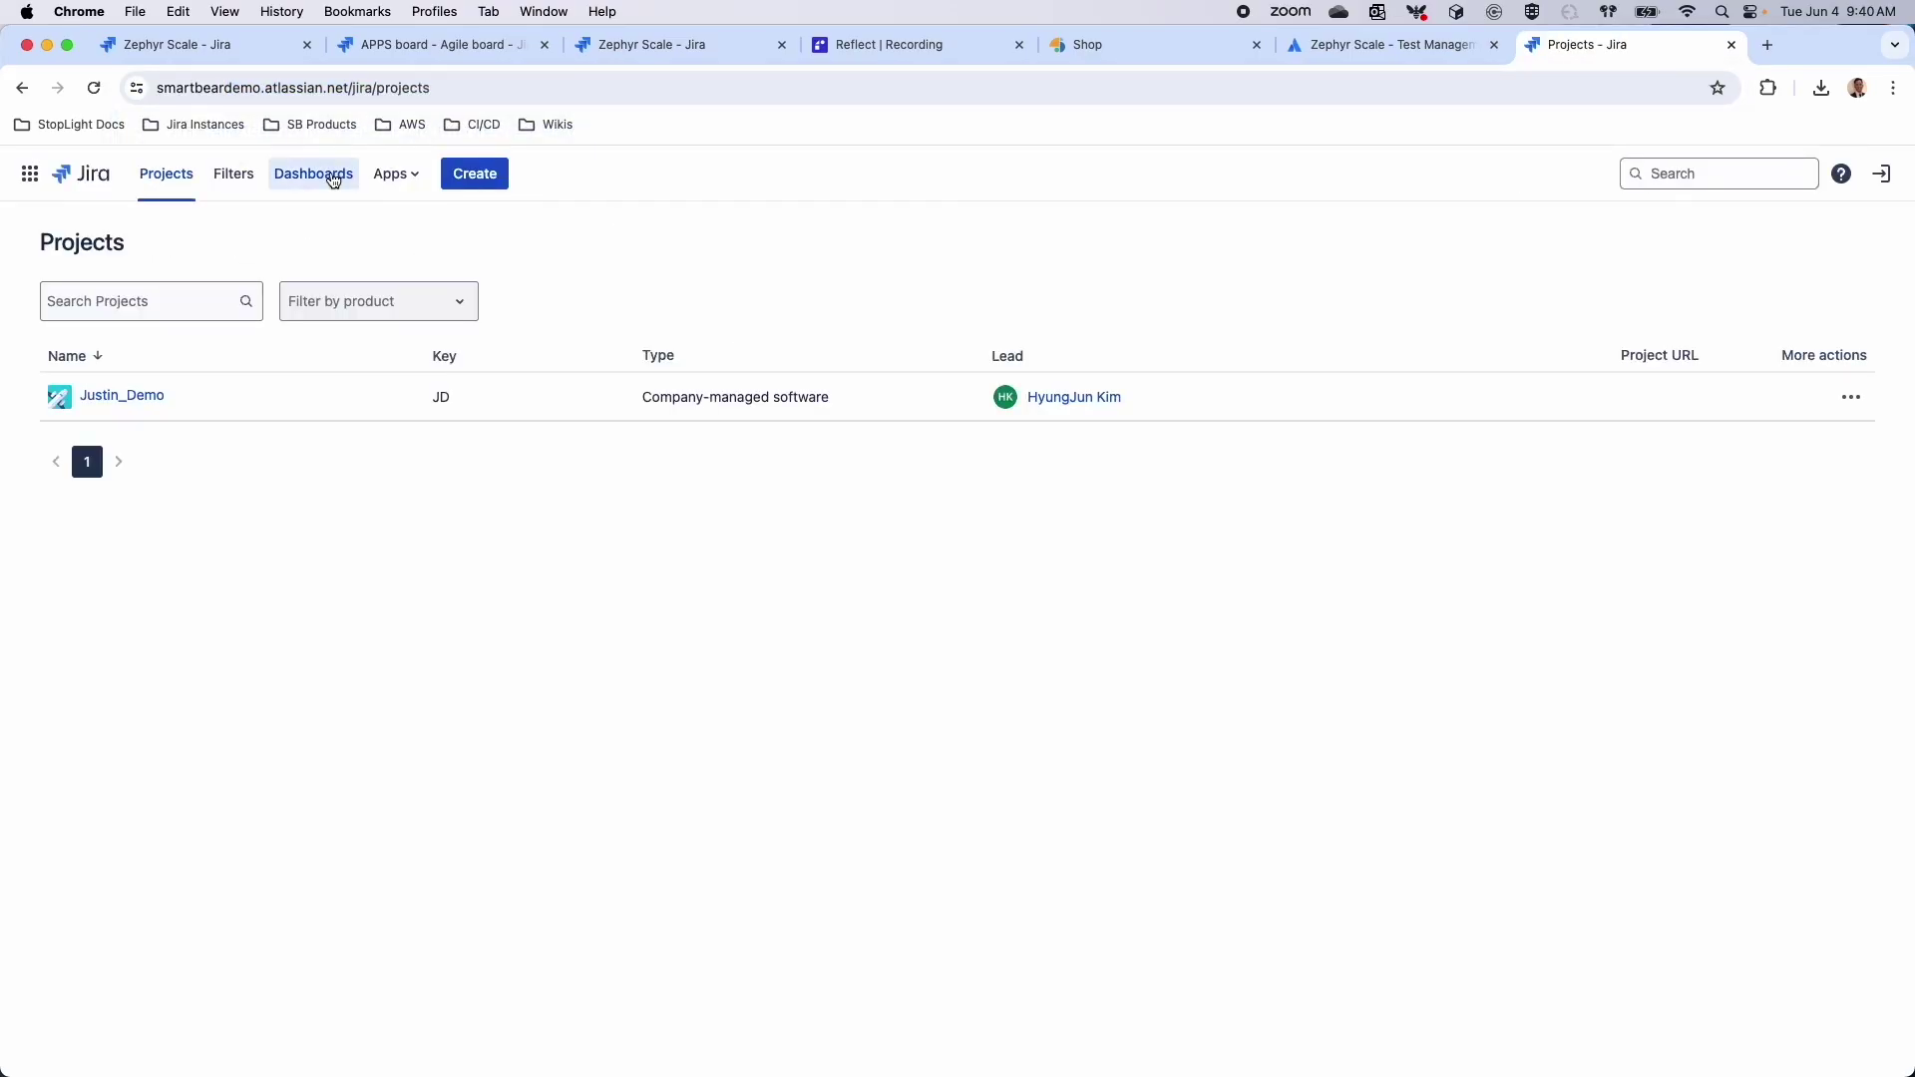
left_click_drag(352, 85, 705, 80)
type("=")
key("Return")
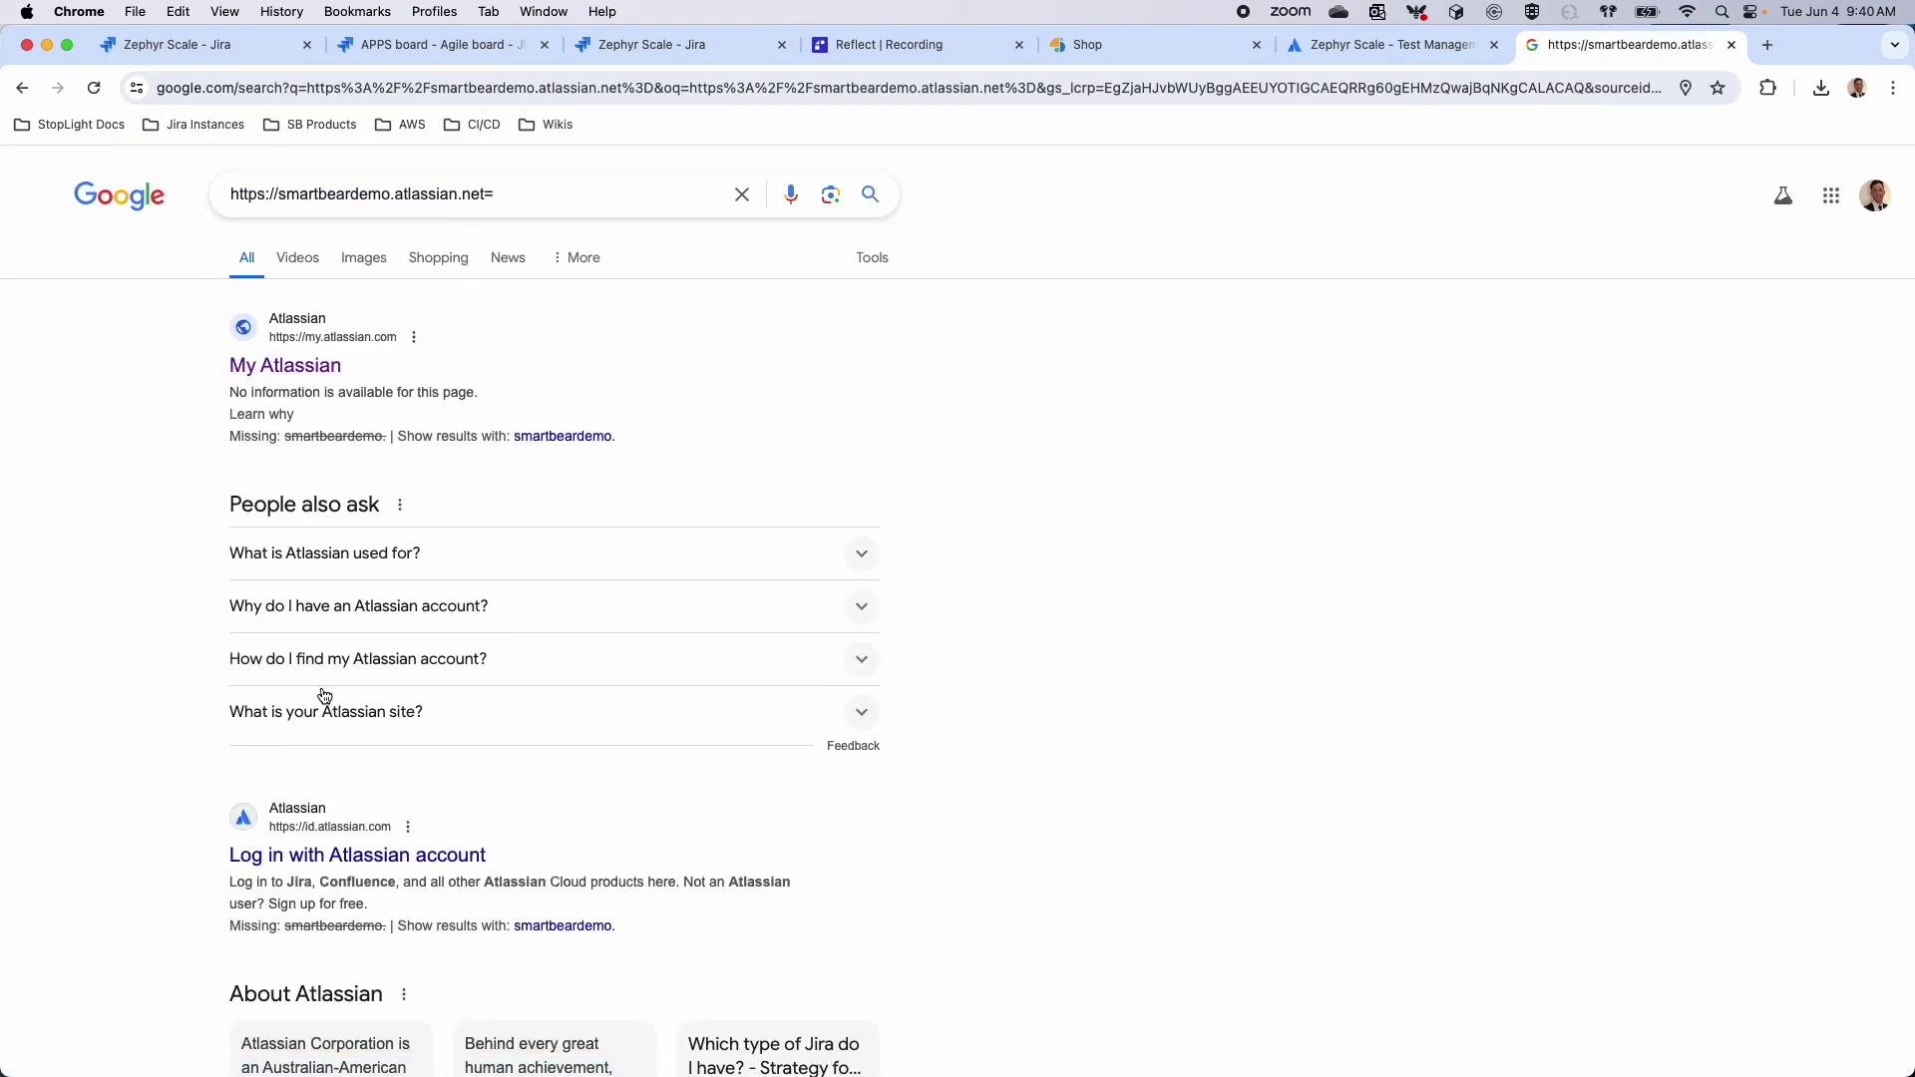
Log in with the Atlassian account, open the smartbeardemo Jira site and show starred projects
left_click(320, 864)
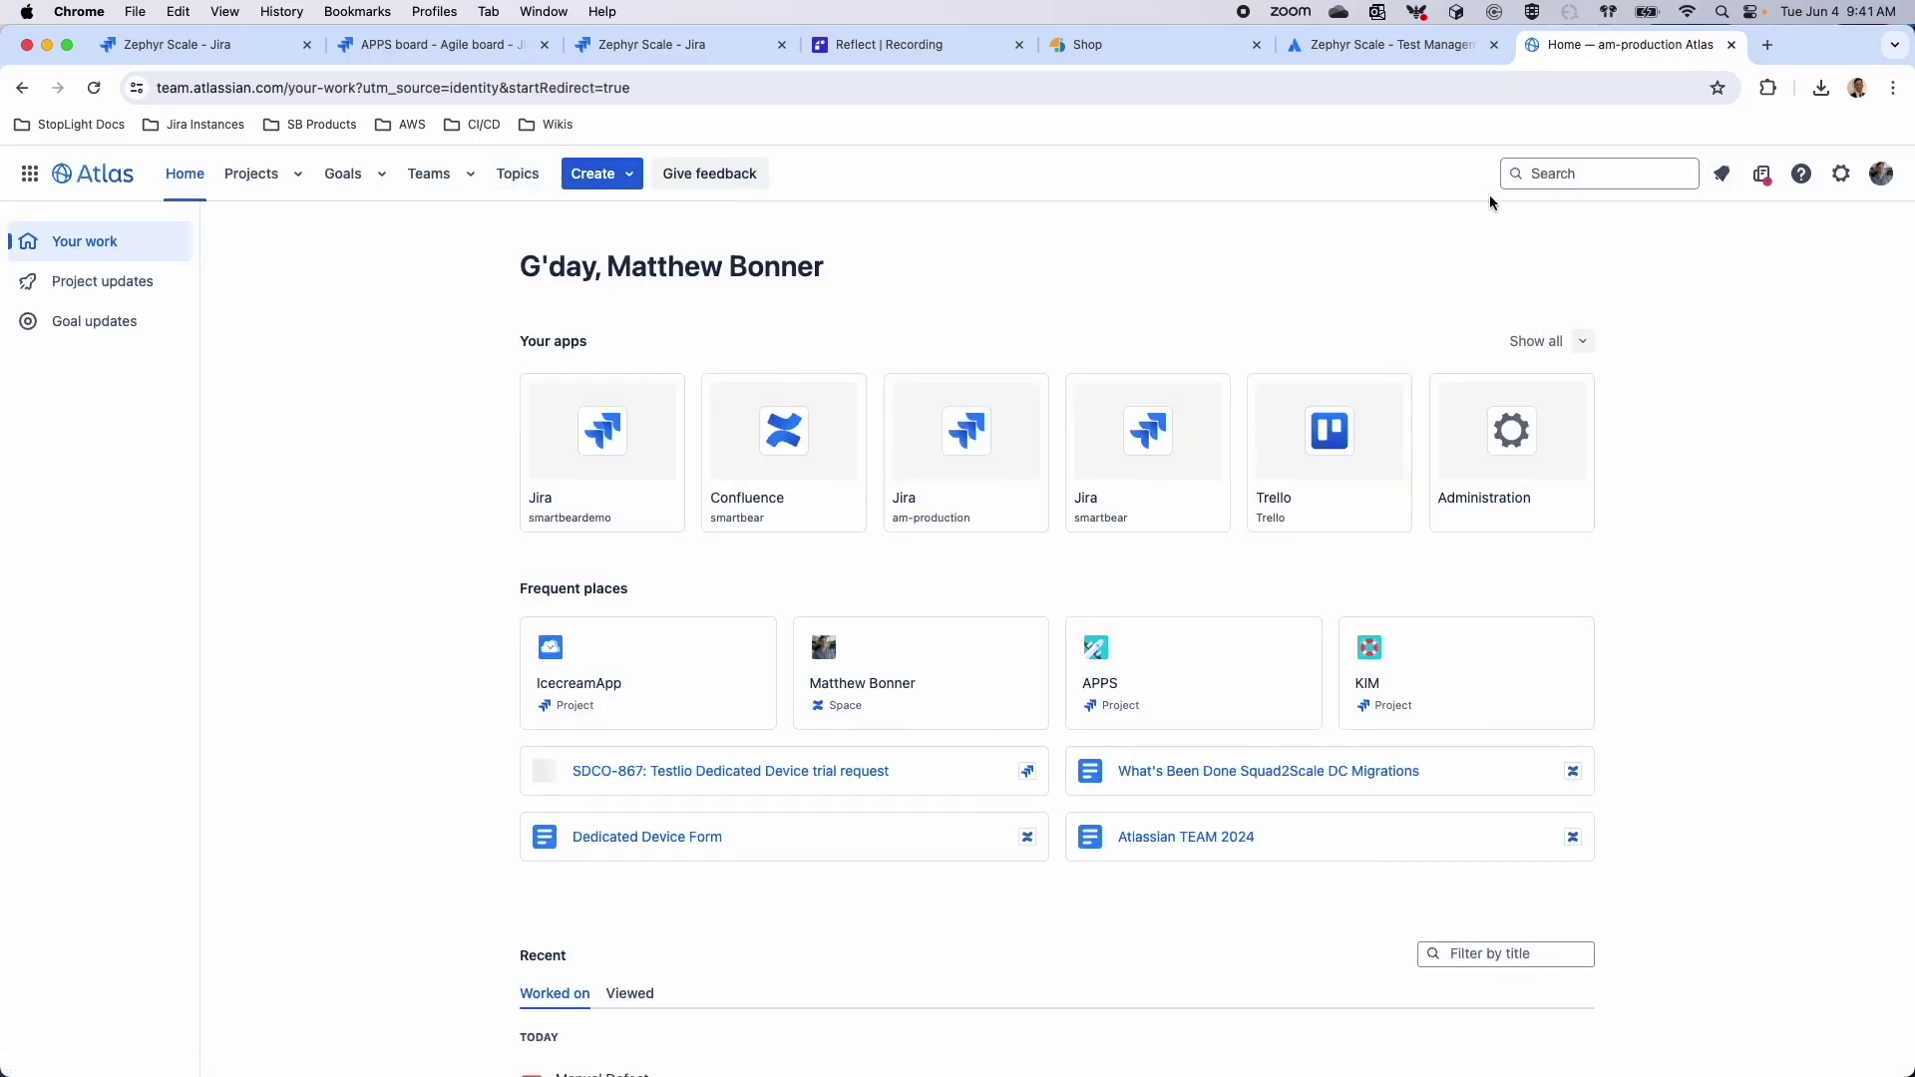
left_click(625, 515)
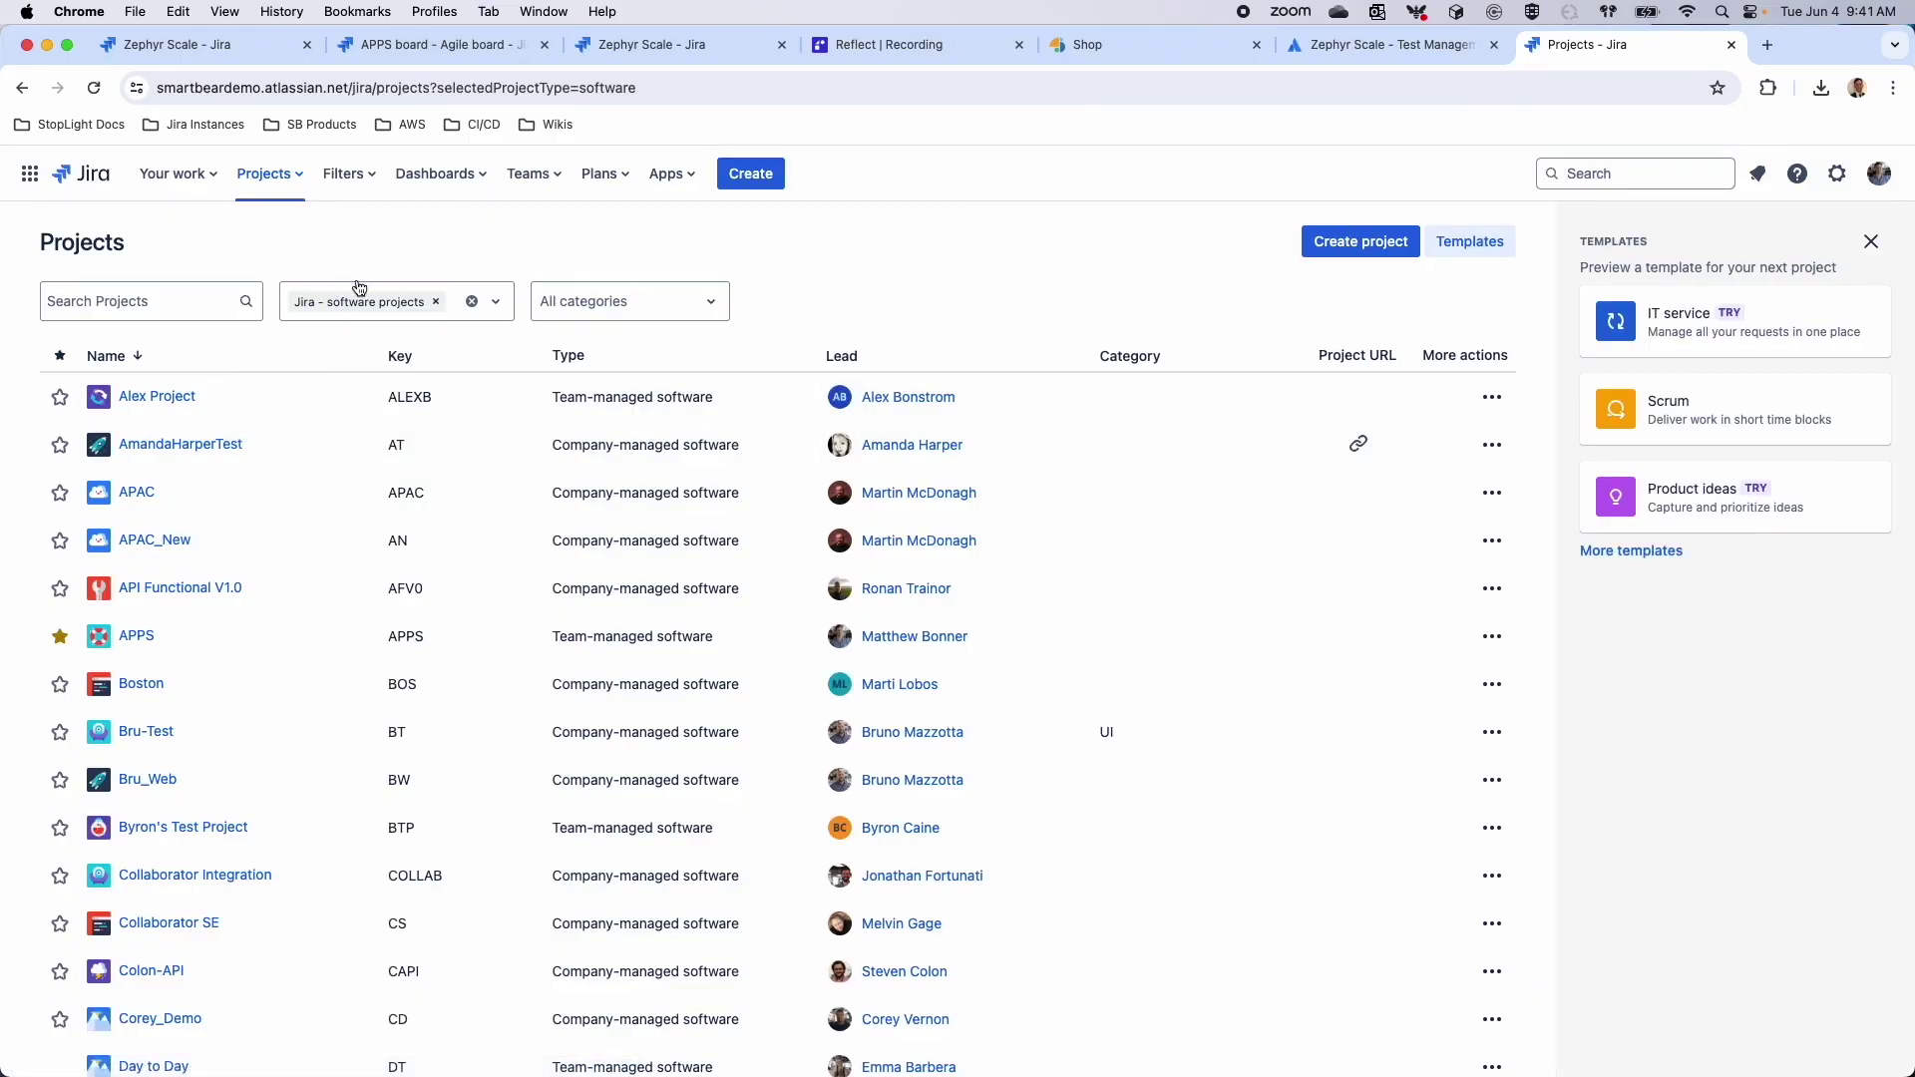
left_click(295, 173)
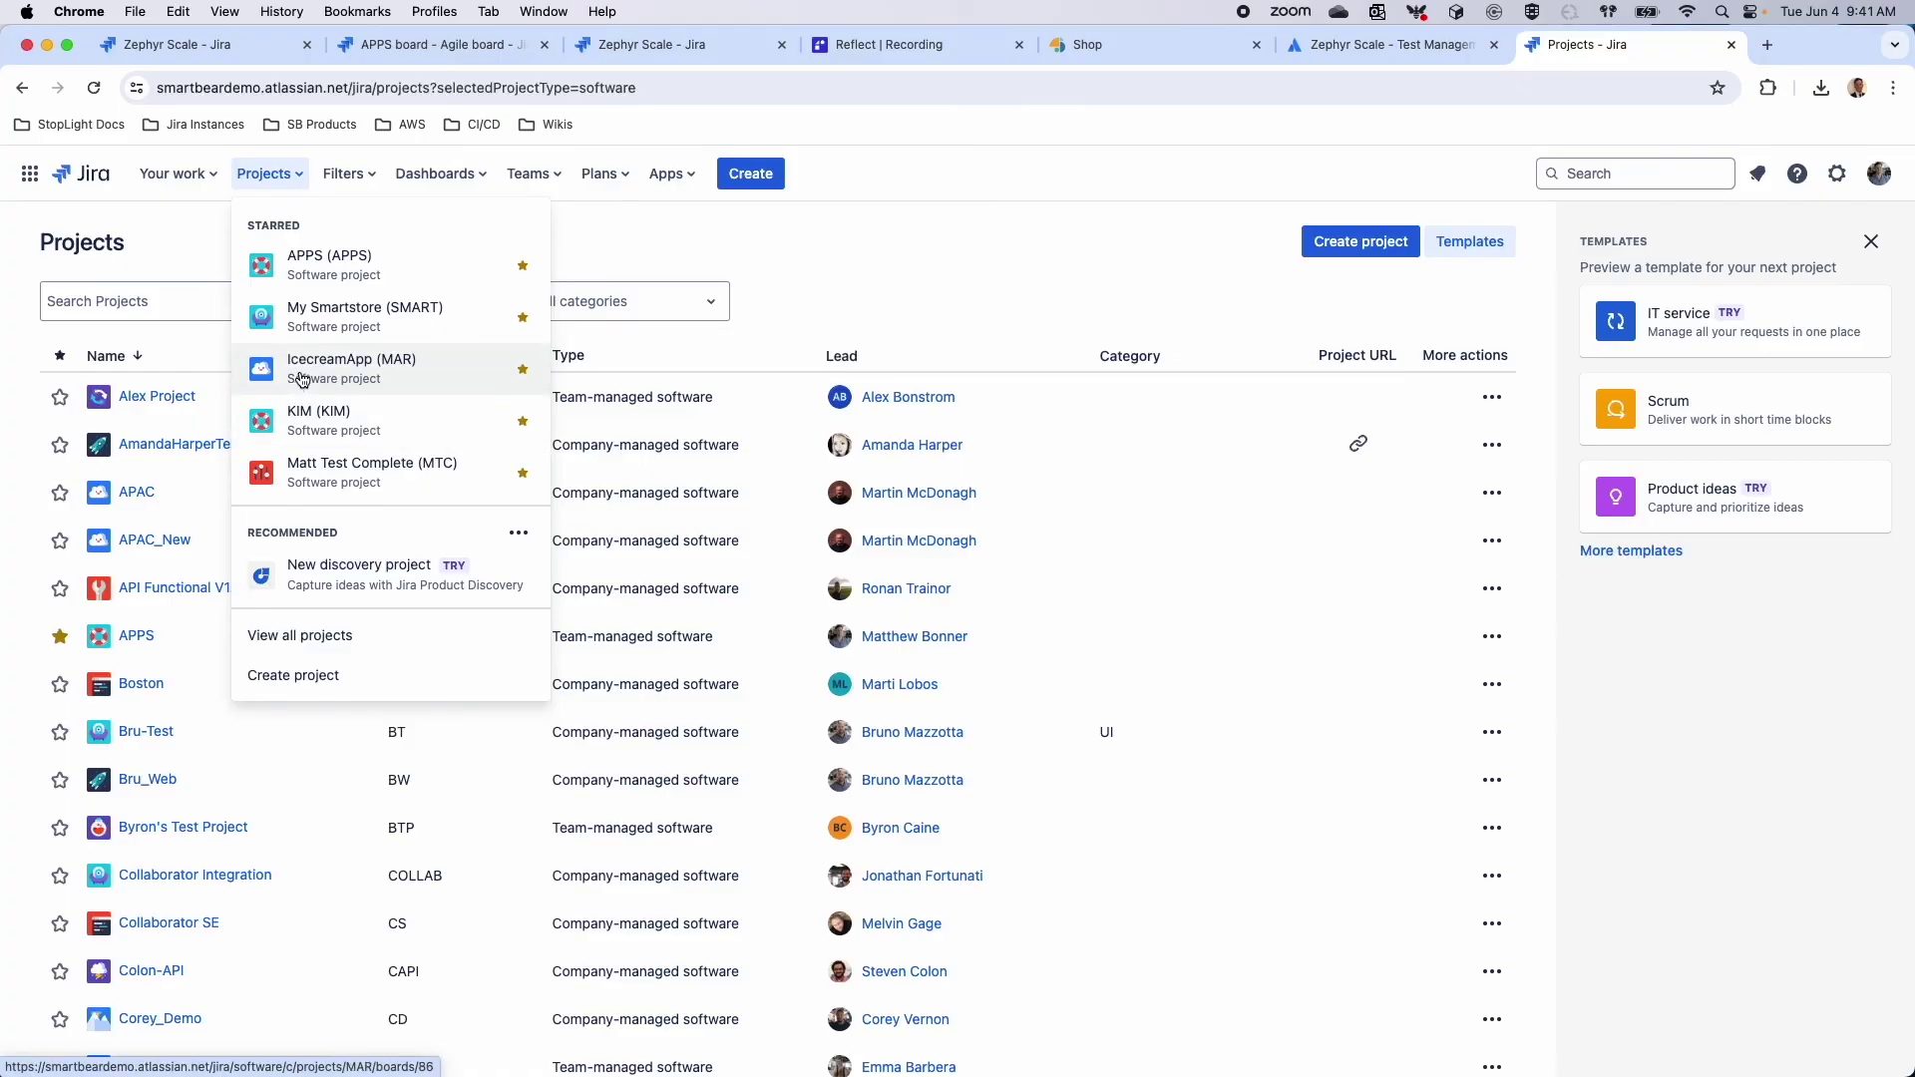
Open IcecreamApp (MAR) in Zephyr Scale, search test cycles for 'autom' and open MAR-R467
left_click(299, 374)
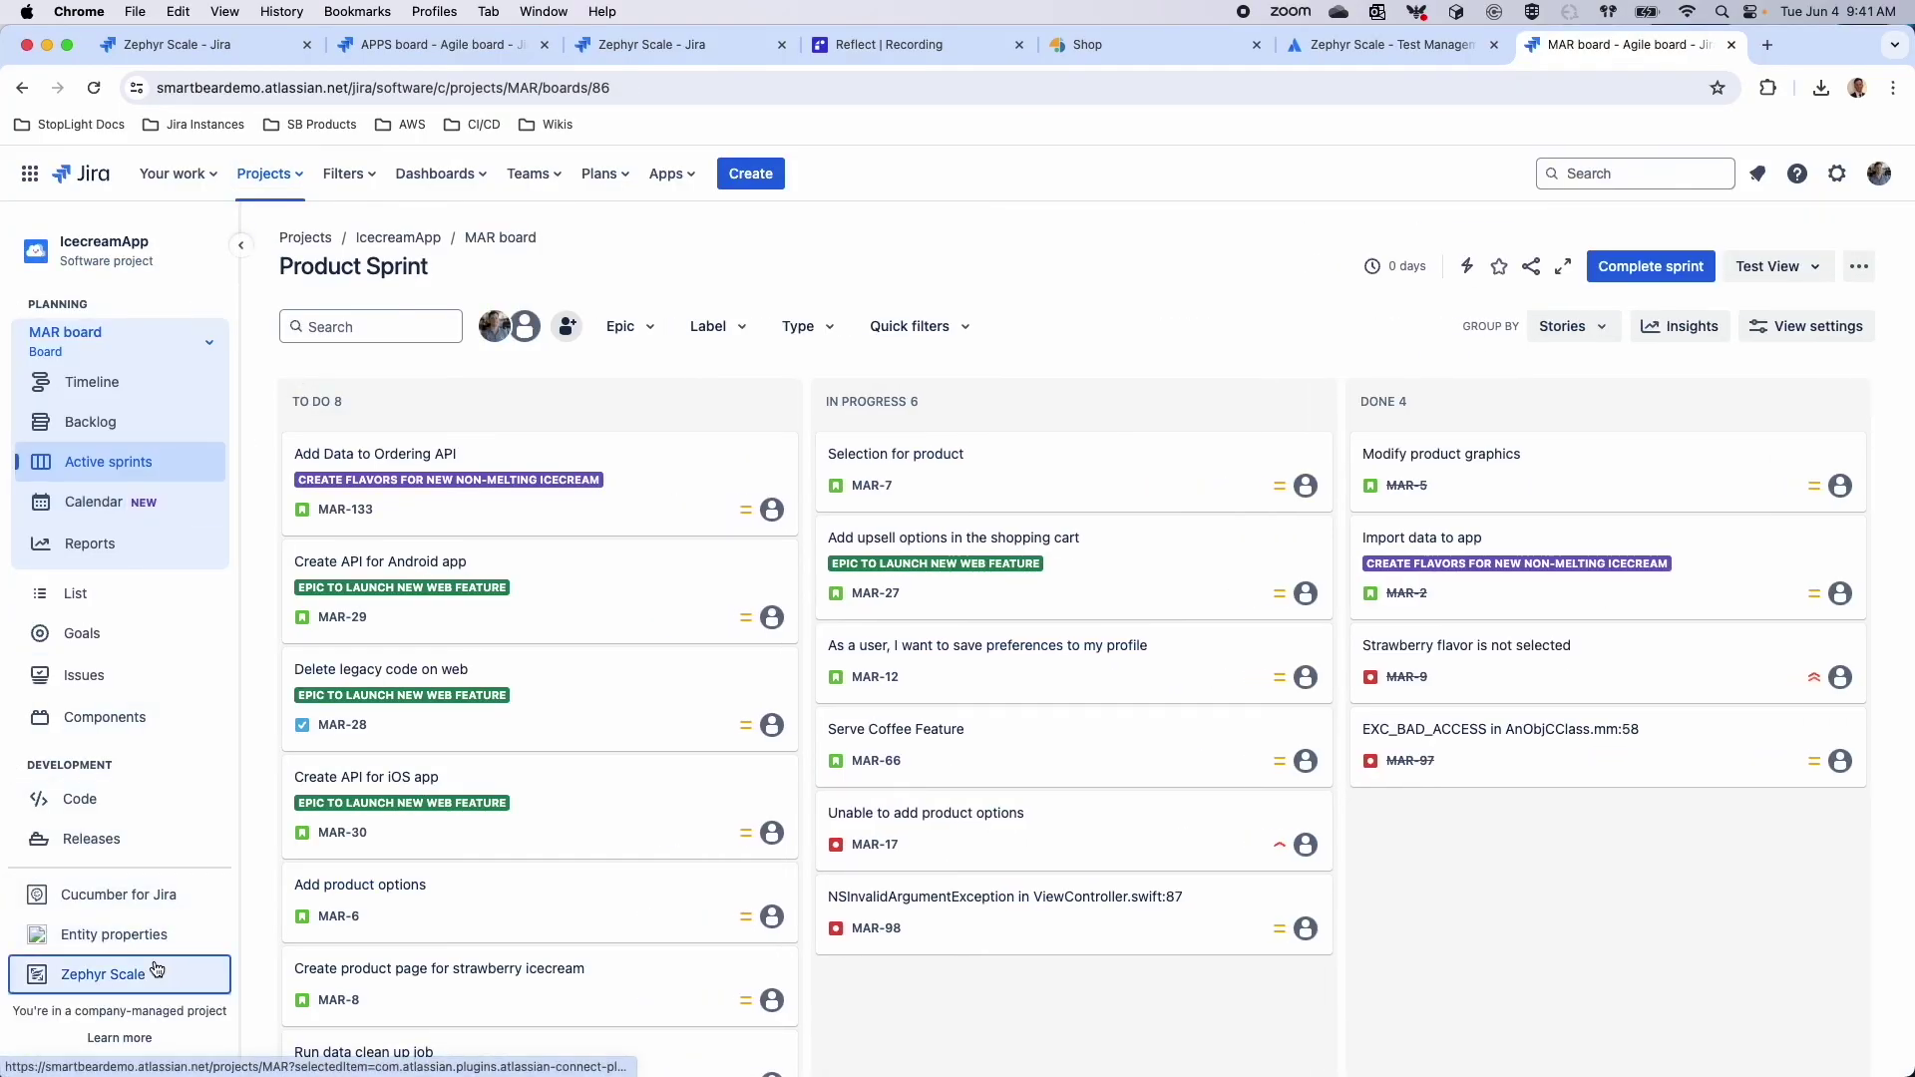
left_click(160, 973)
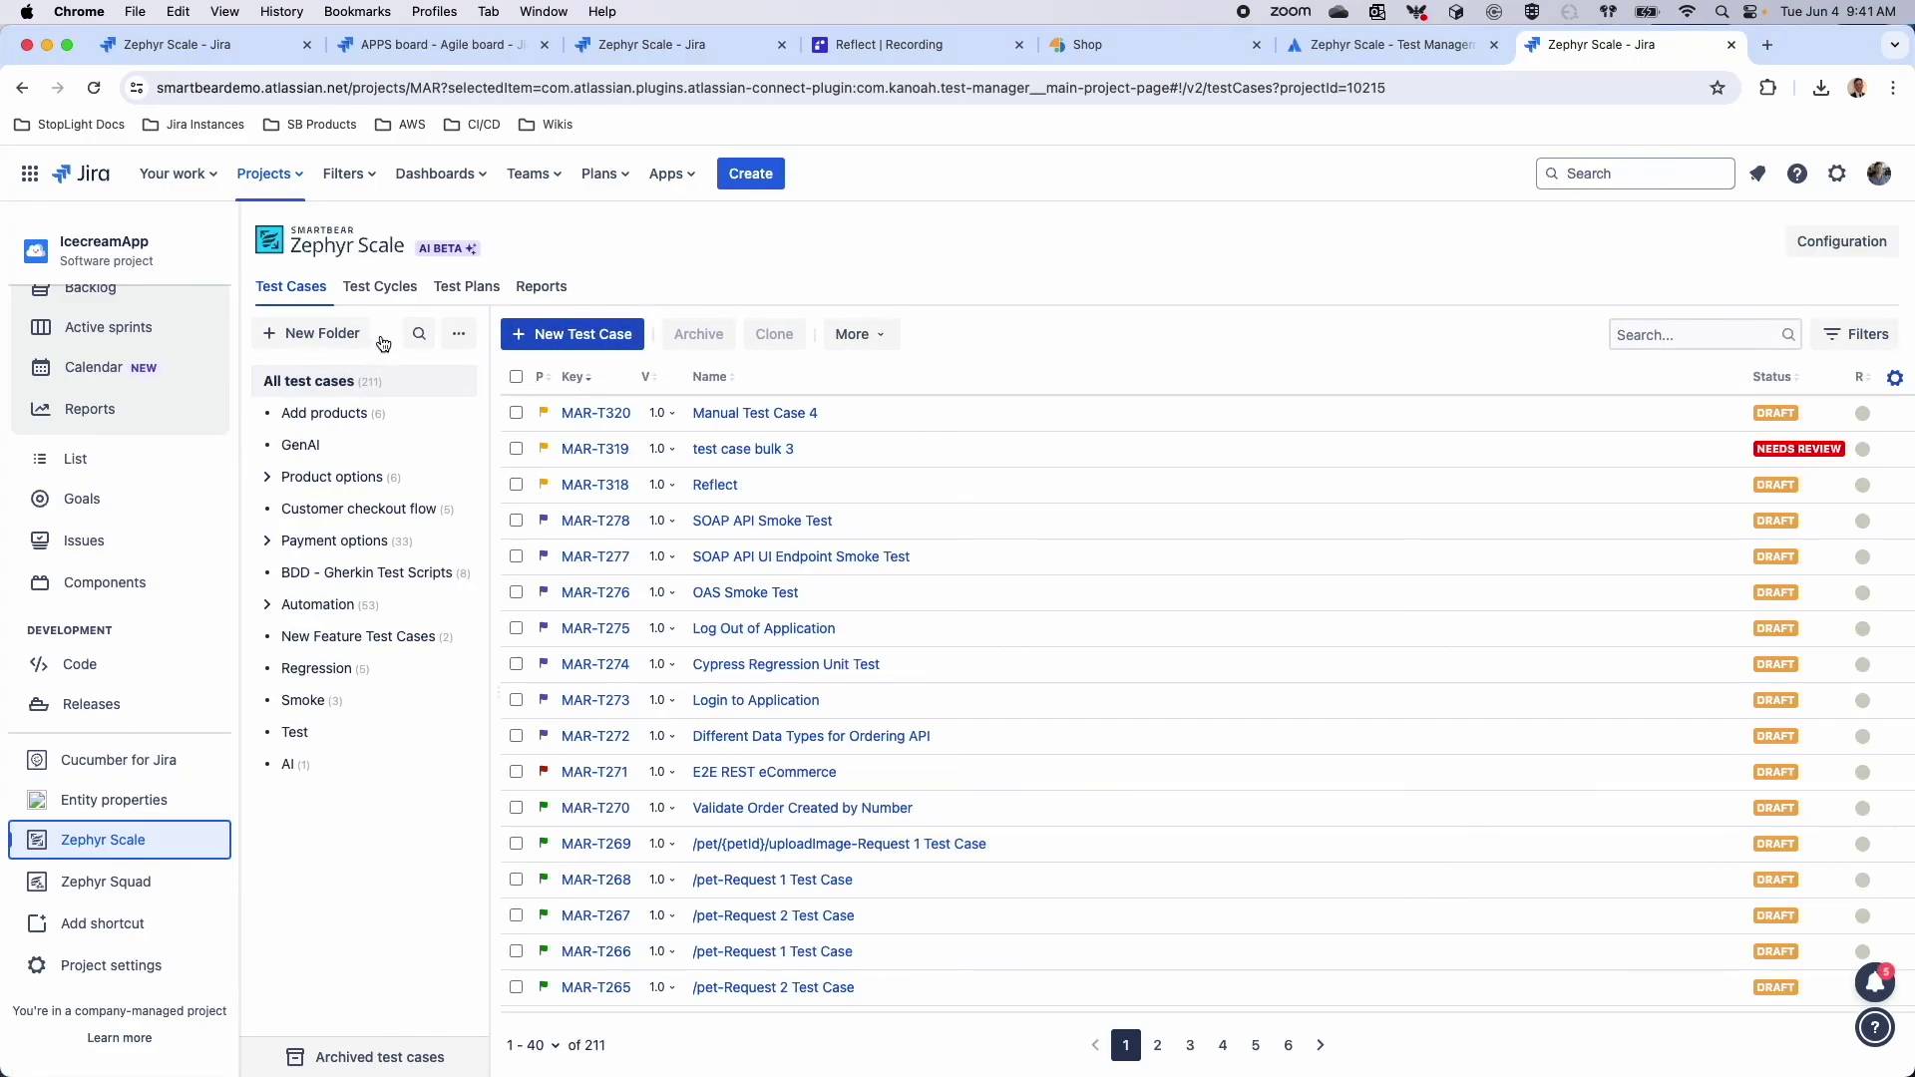
left_click(384, 292)
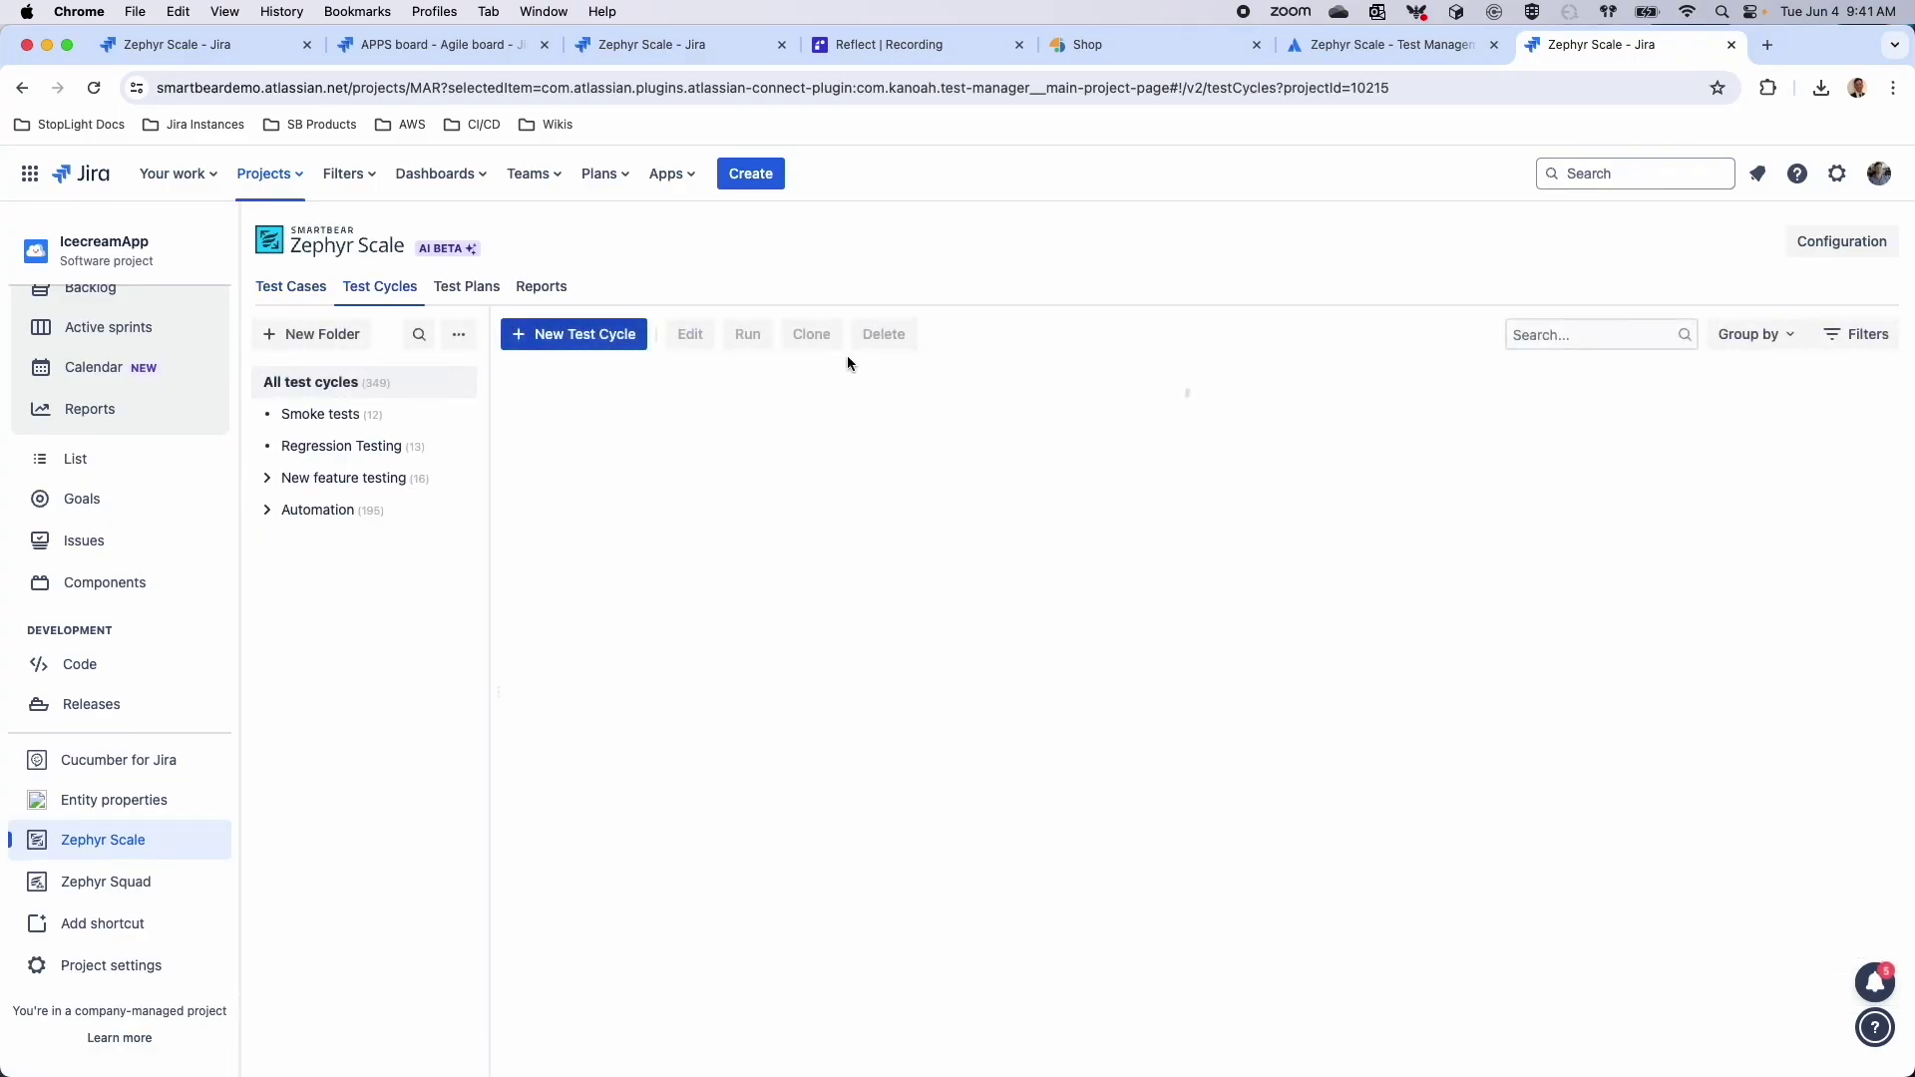
left_click(1537, 333)
type("automated build")
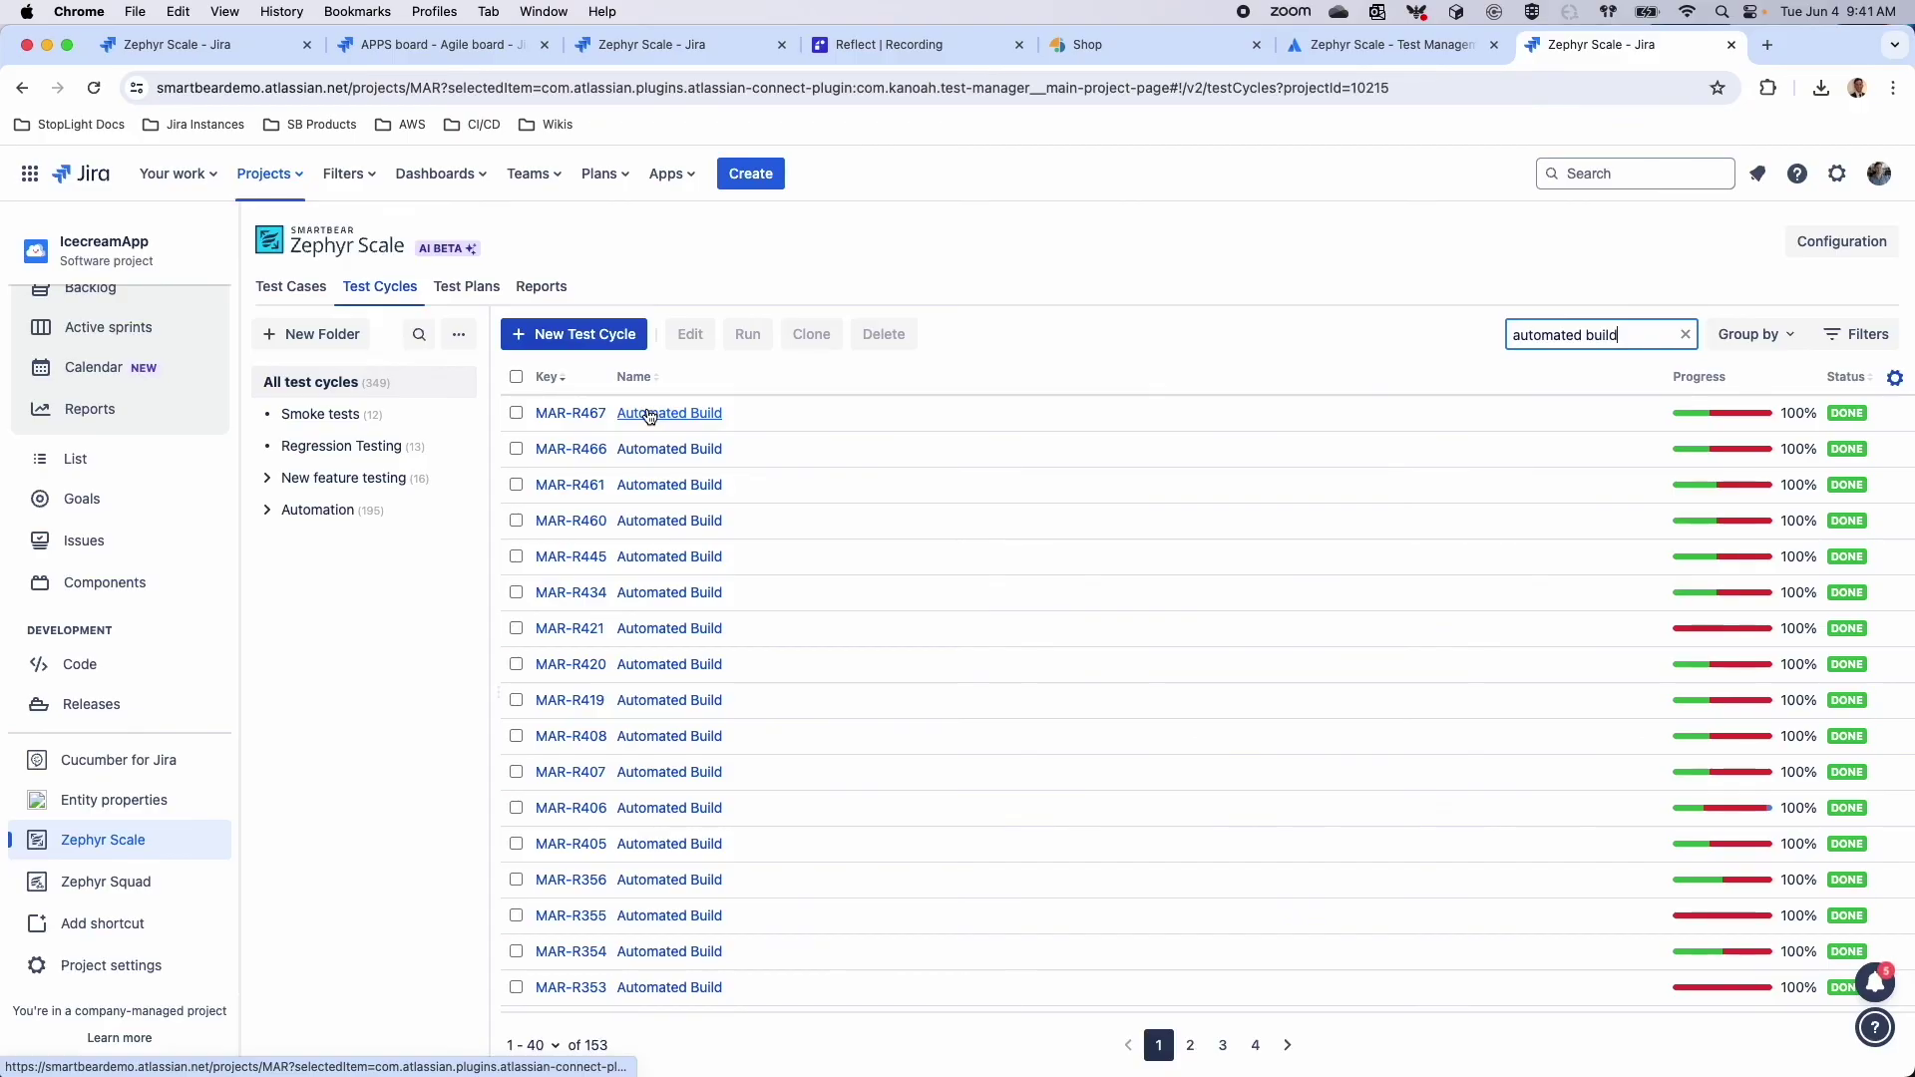
left_click(650, 415)
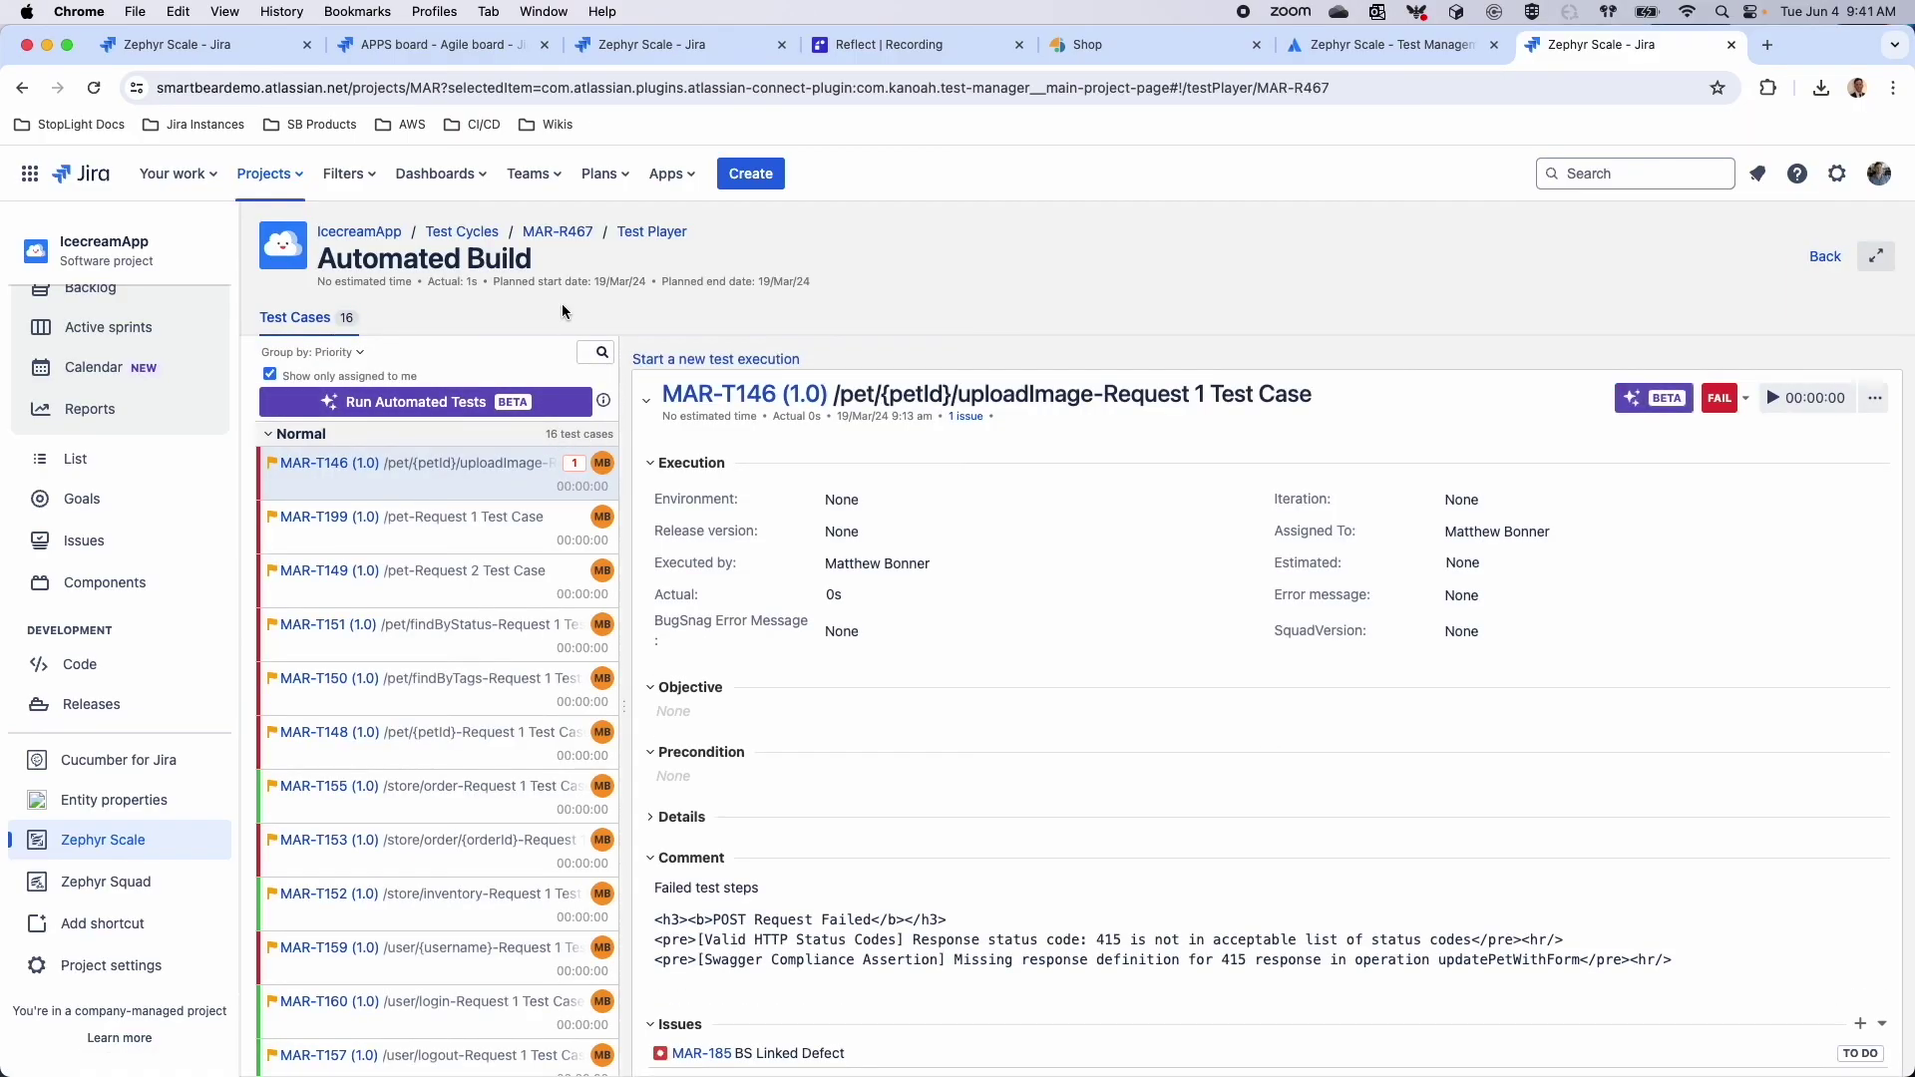
Scroll through MAR-R467's executions and highlight the MAR-T146 test case title
scroll(739, 477, "down", 1)
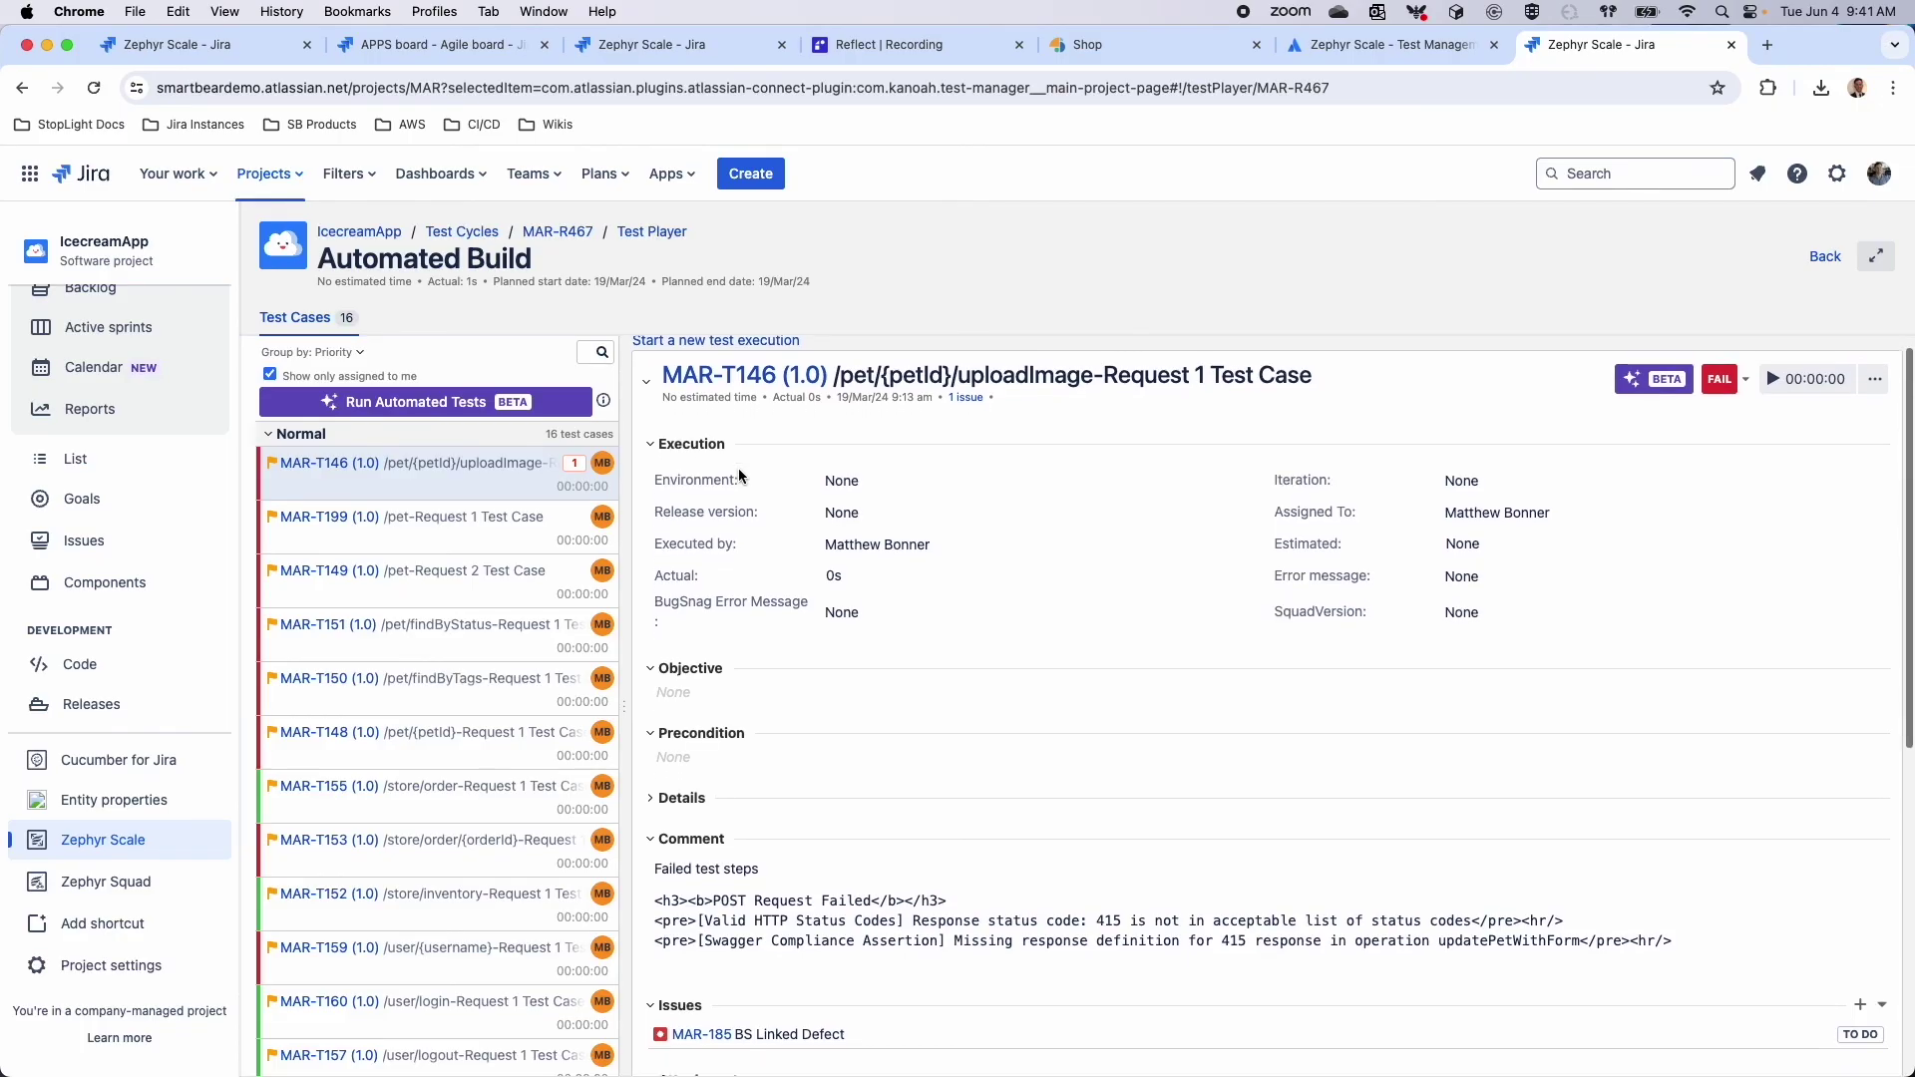
scroll(739, 477, "up", 1)
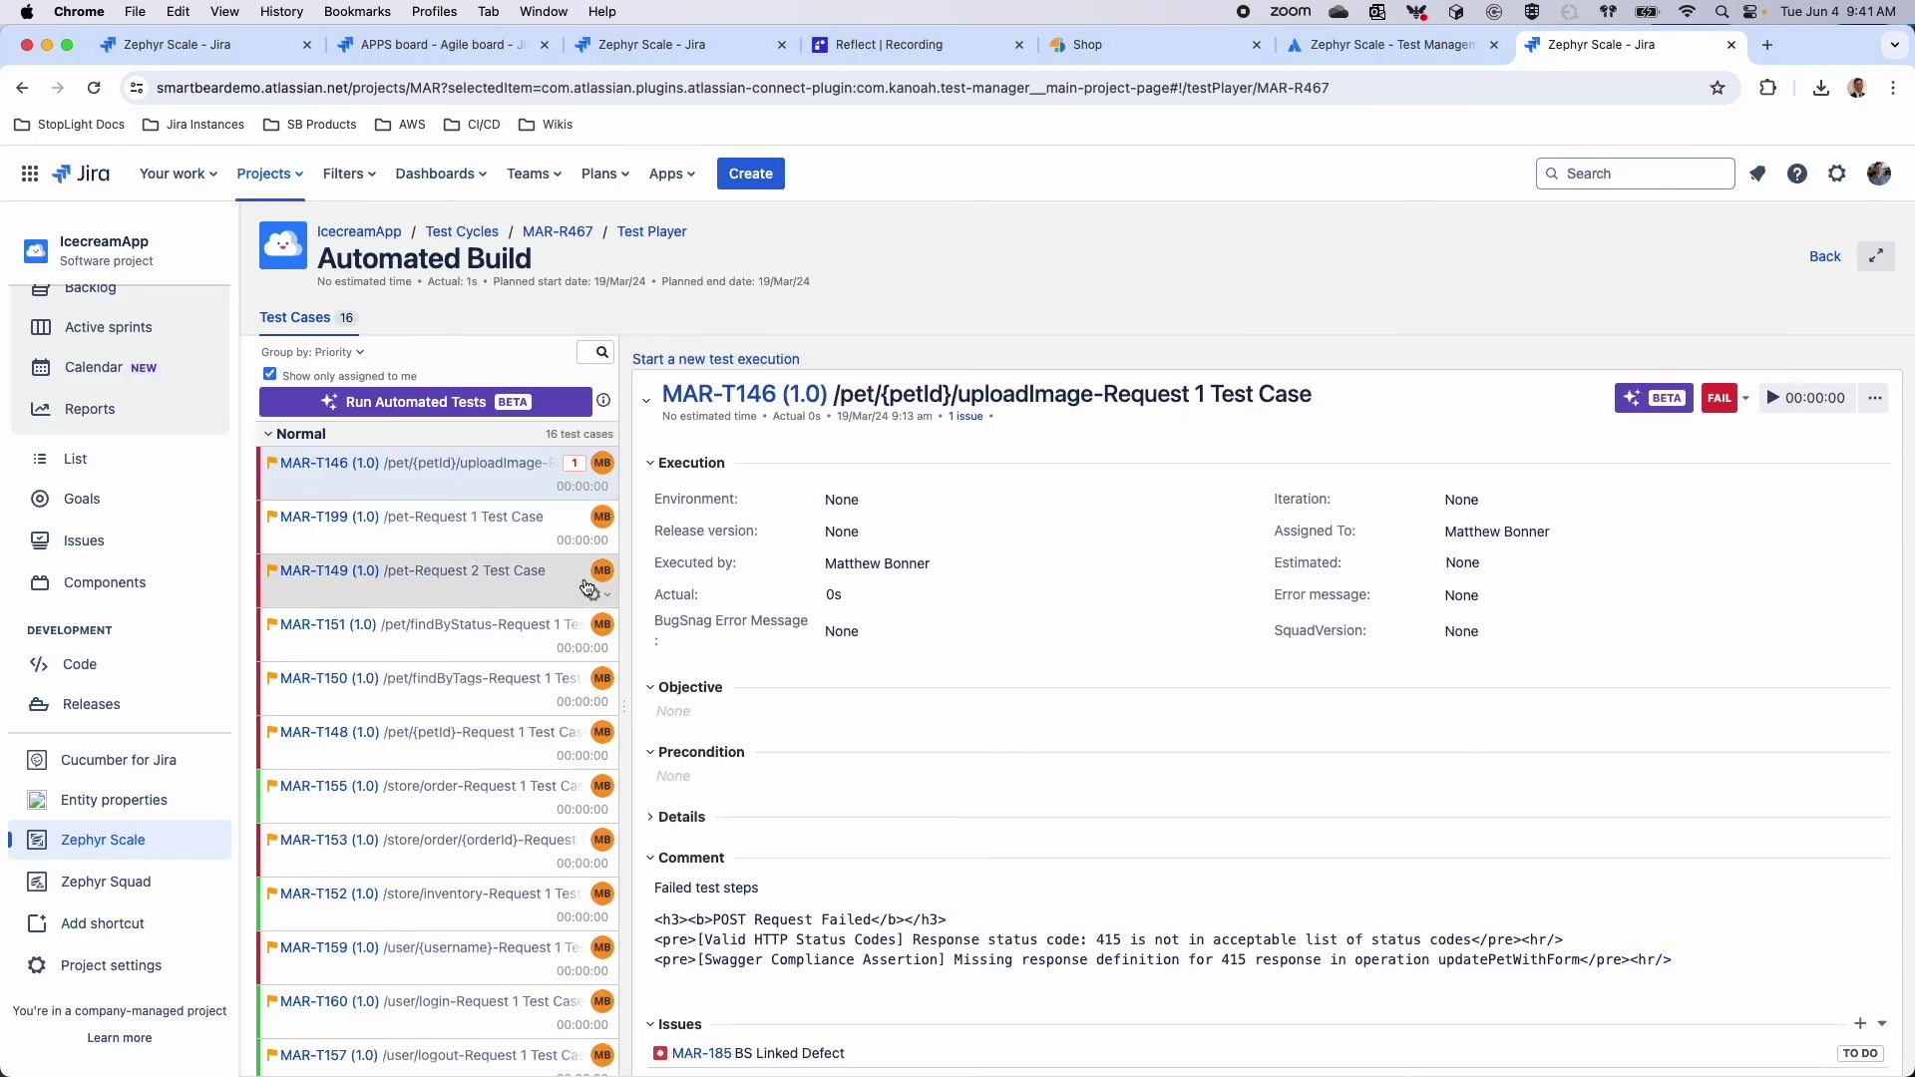
scroll(577, 608, "down", 1)
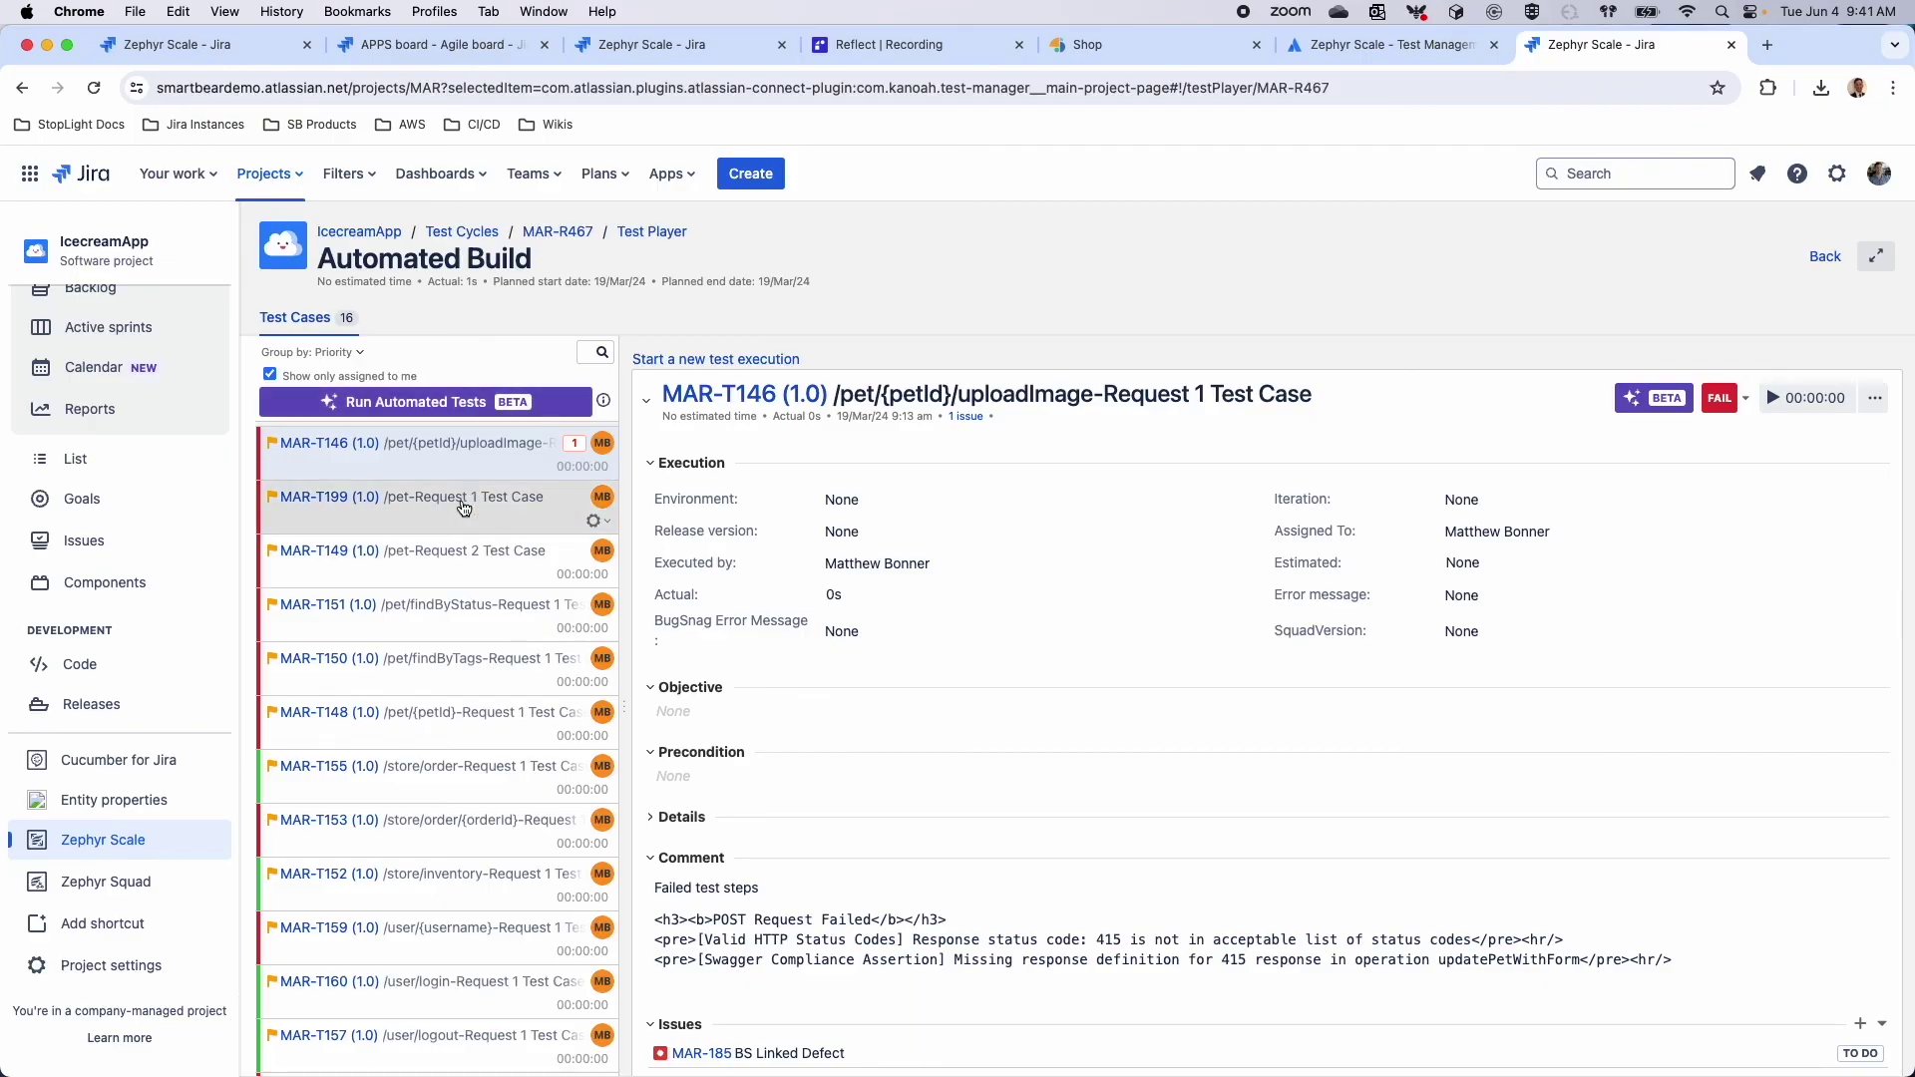
scroll(462, 500, "up", 1)
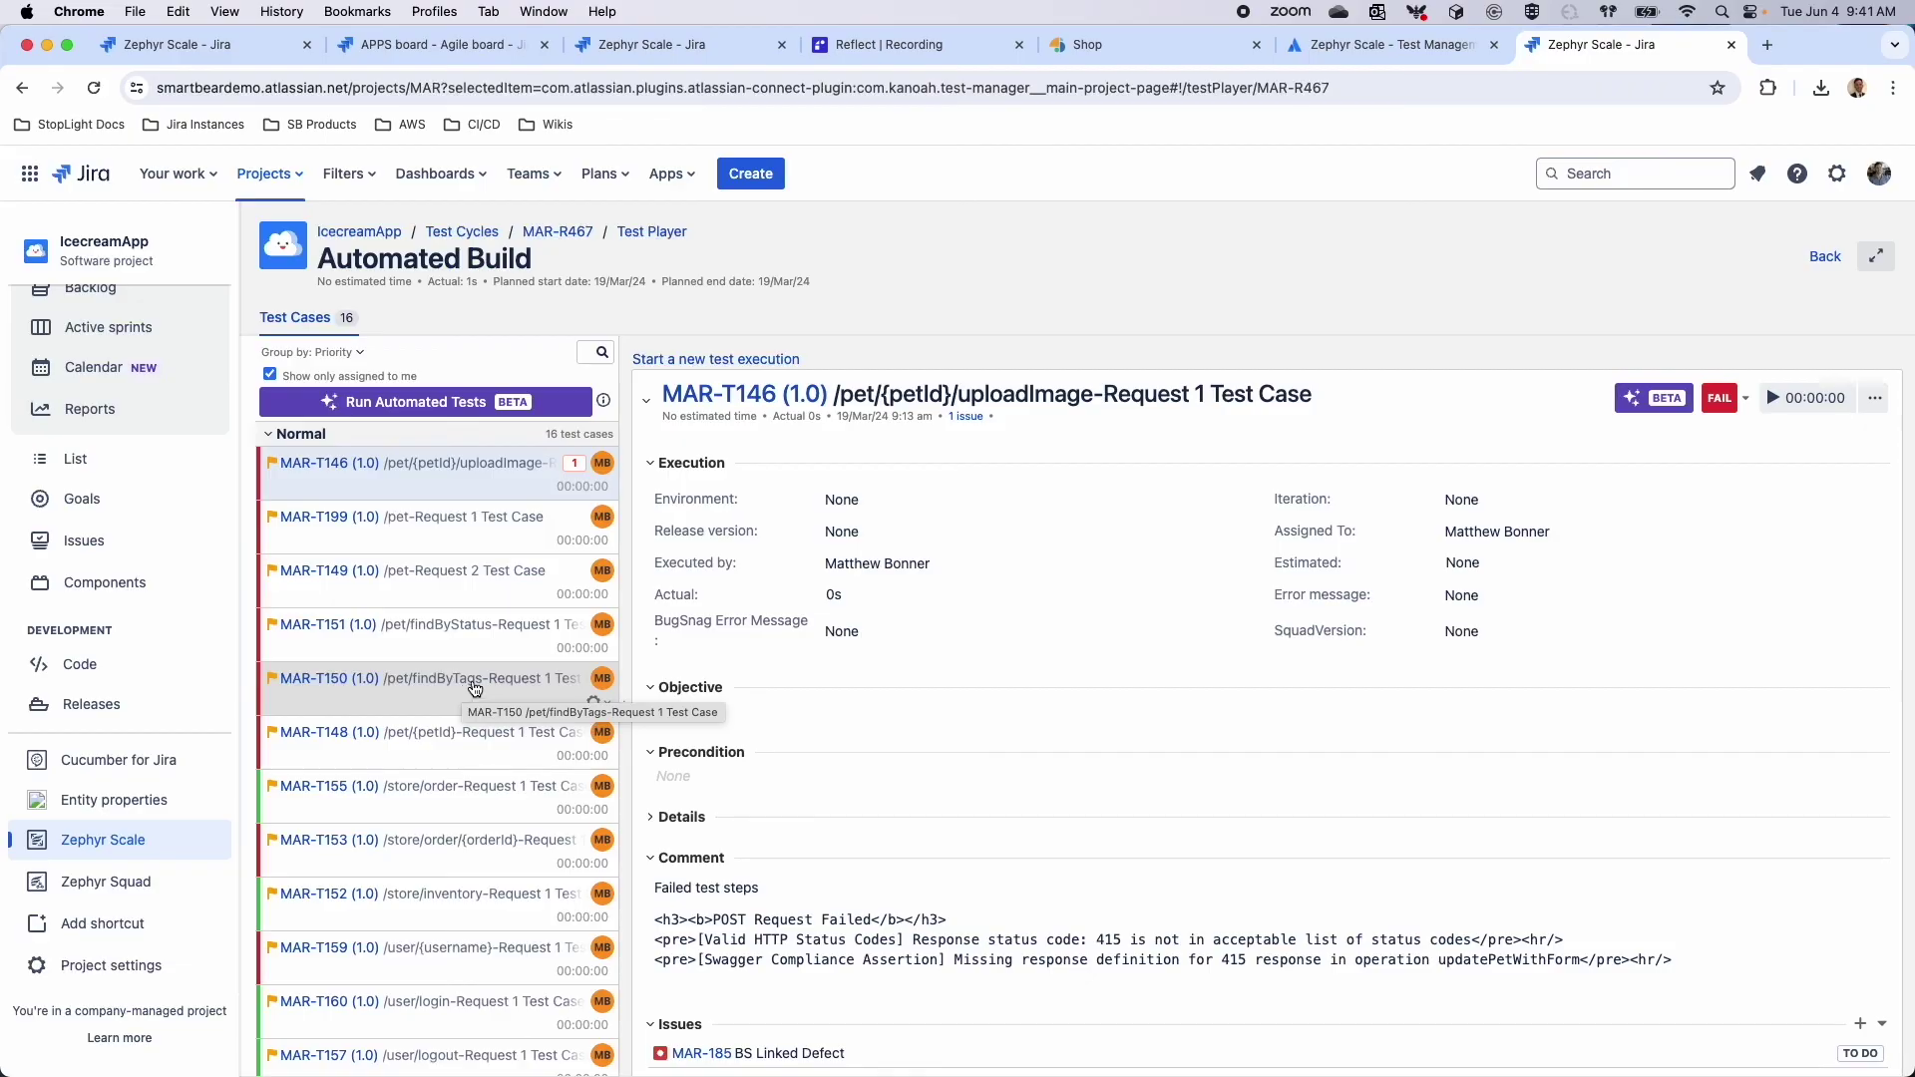
left_click_drag(661, 395, 1320, 403)
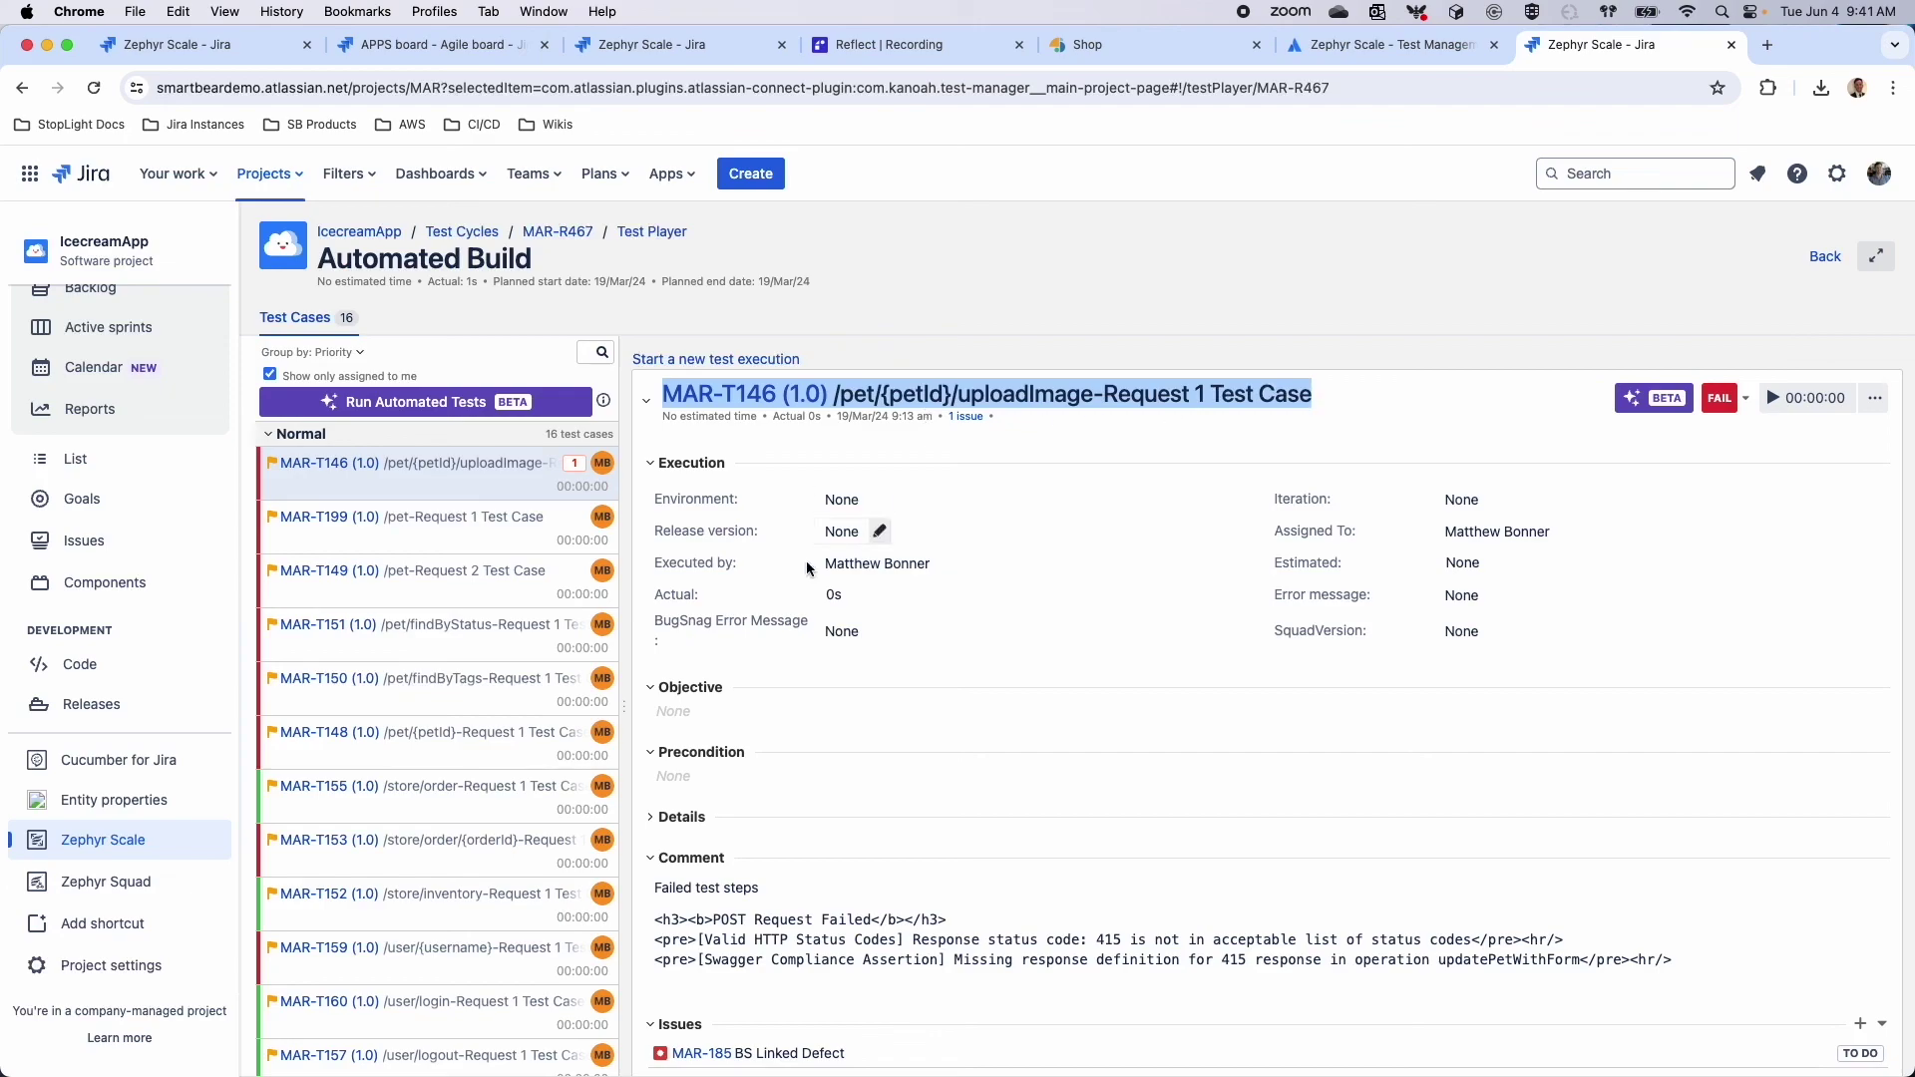
left_click(1067, 744)
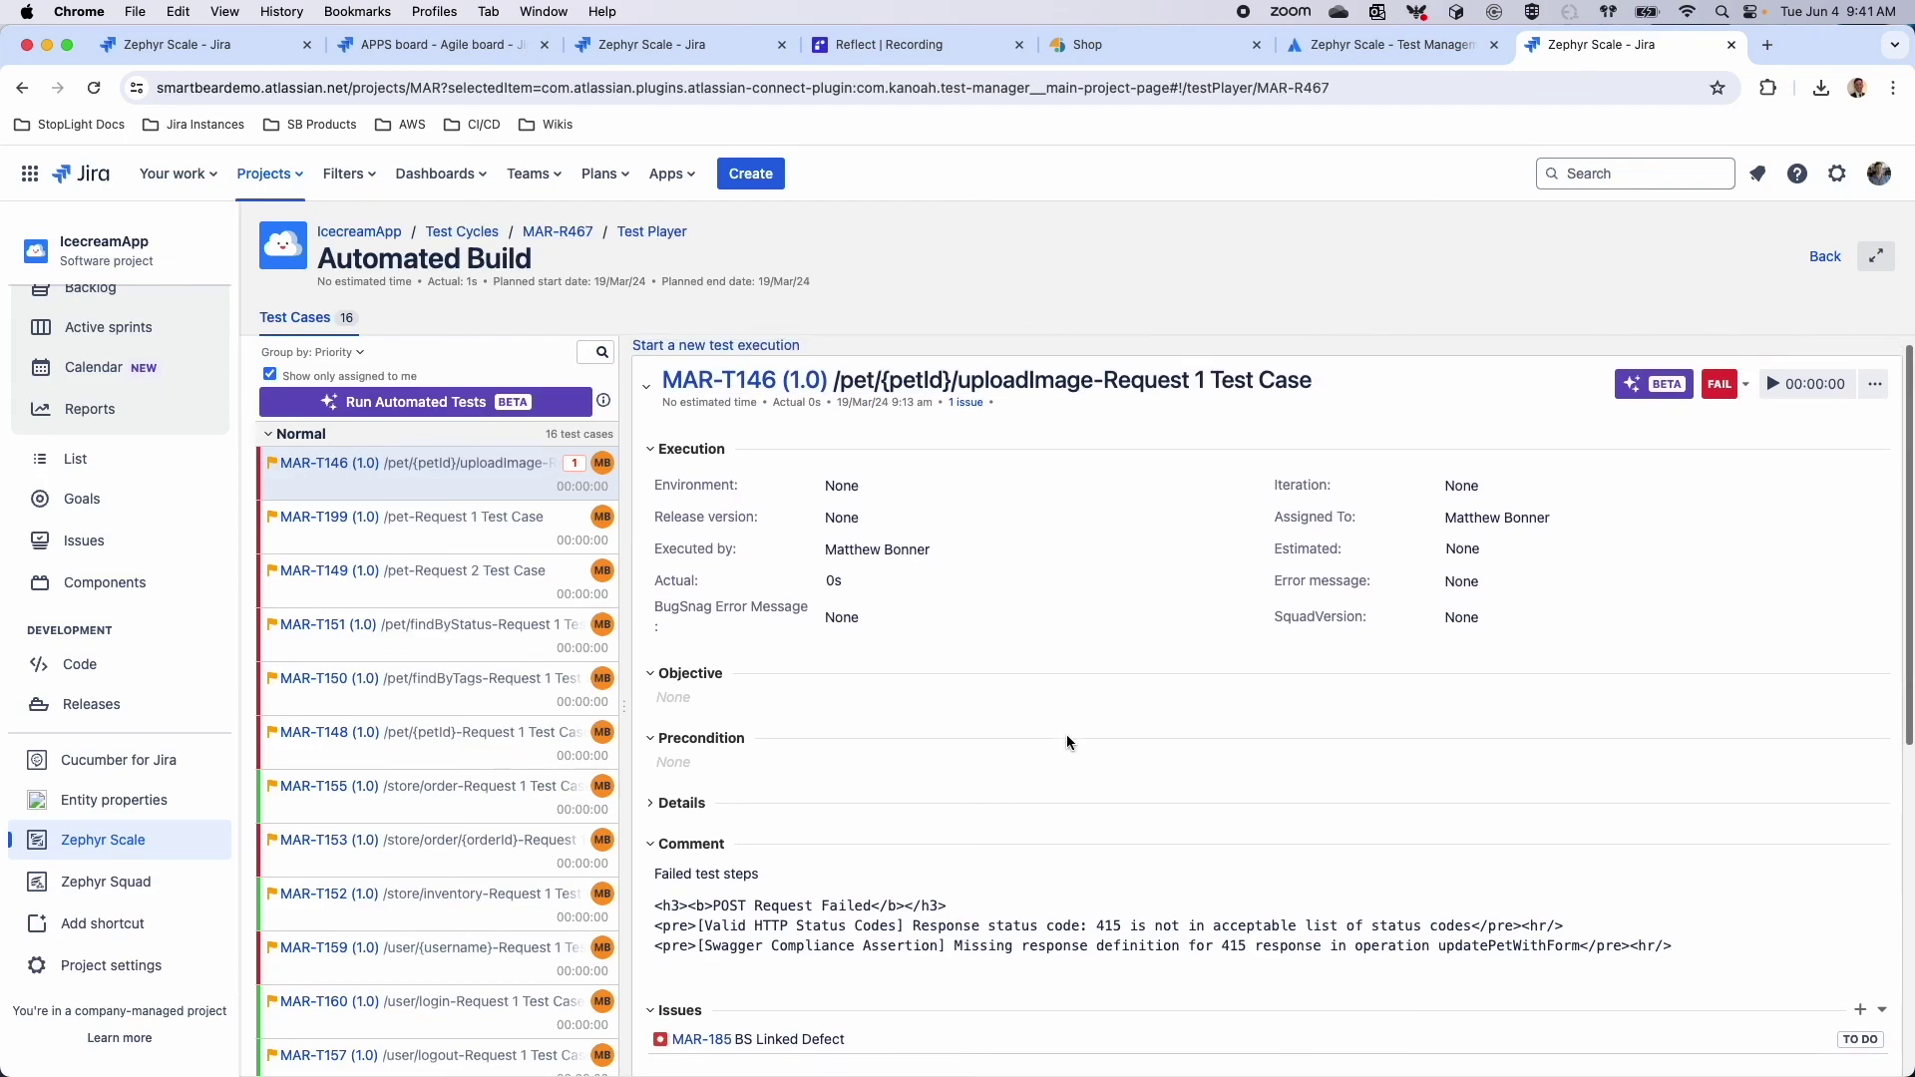
Show the execution results for MAR-T199, then for MAR-T149 /pet-Request 2 Test Case
scroll(776, 818, "down", 1)
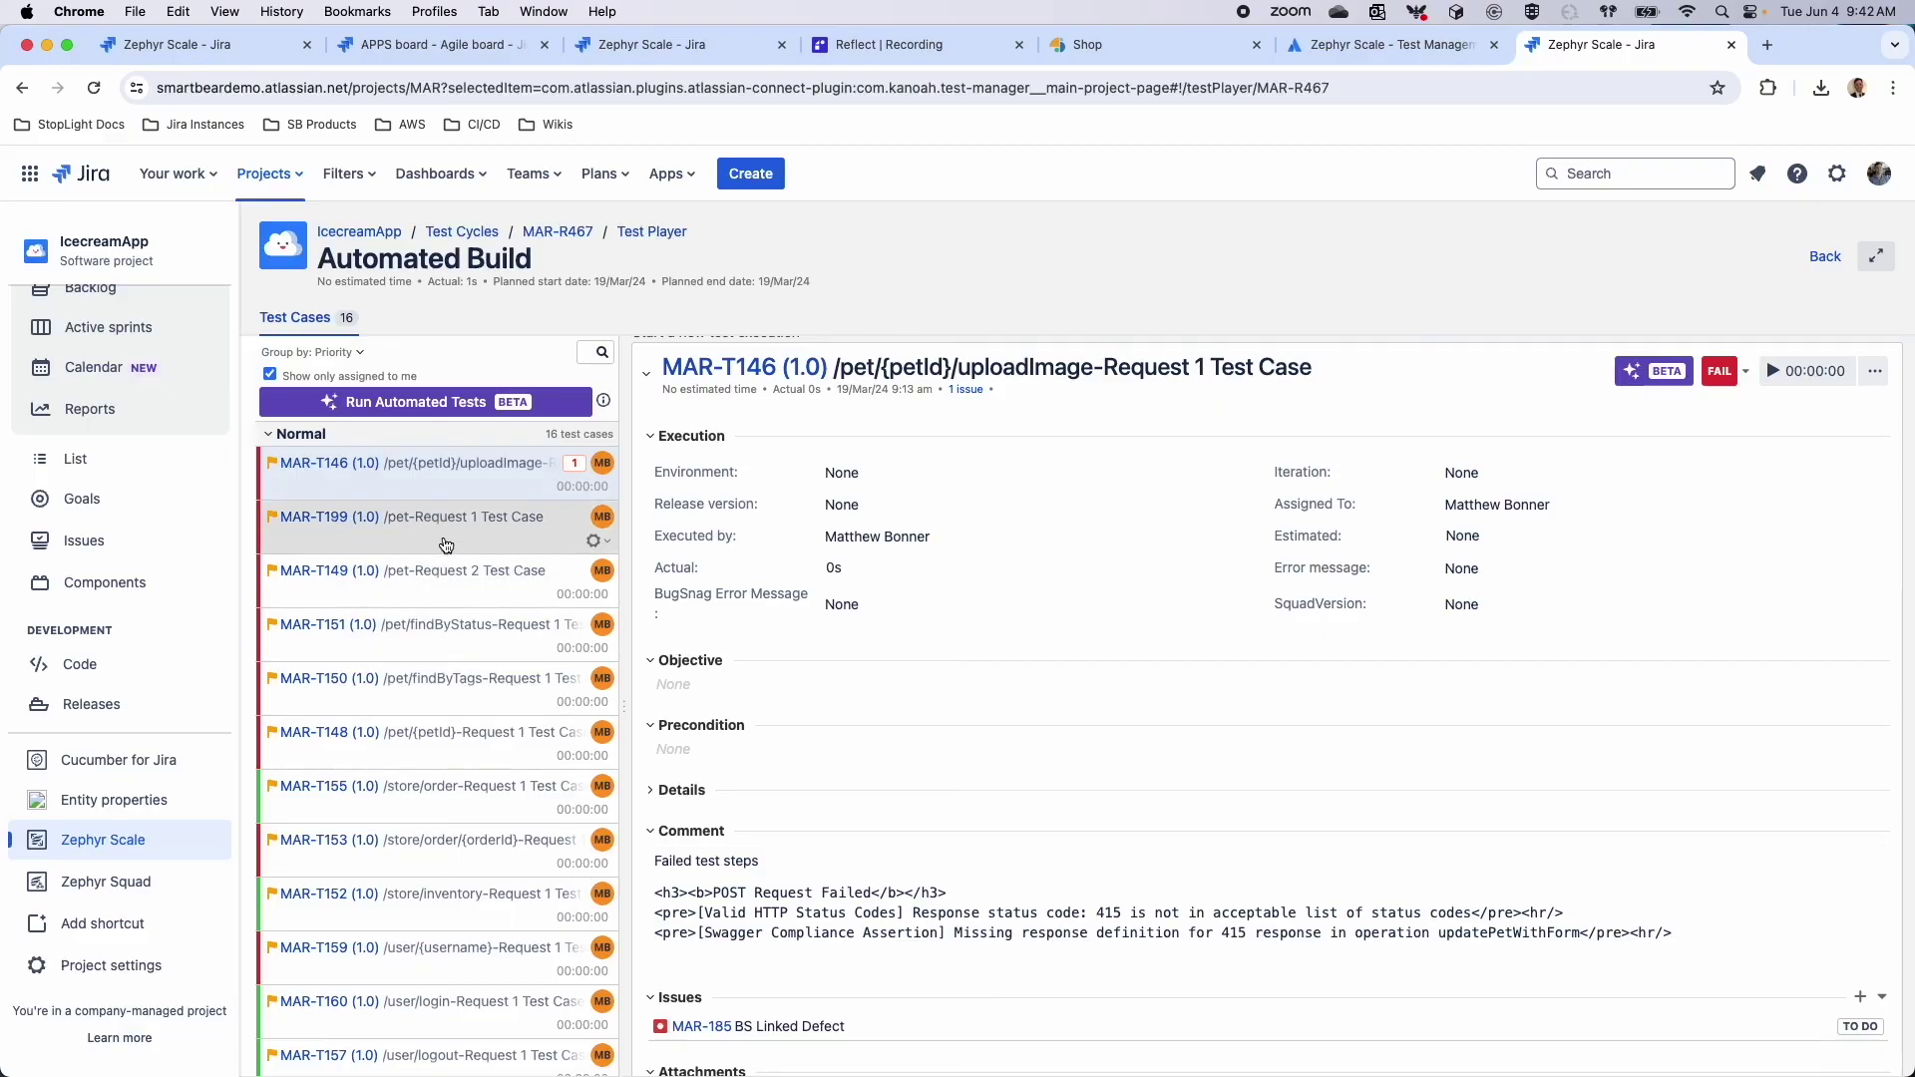
left_click(445, 545)
scroll(857, 688, "down", 2)
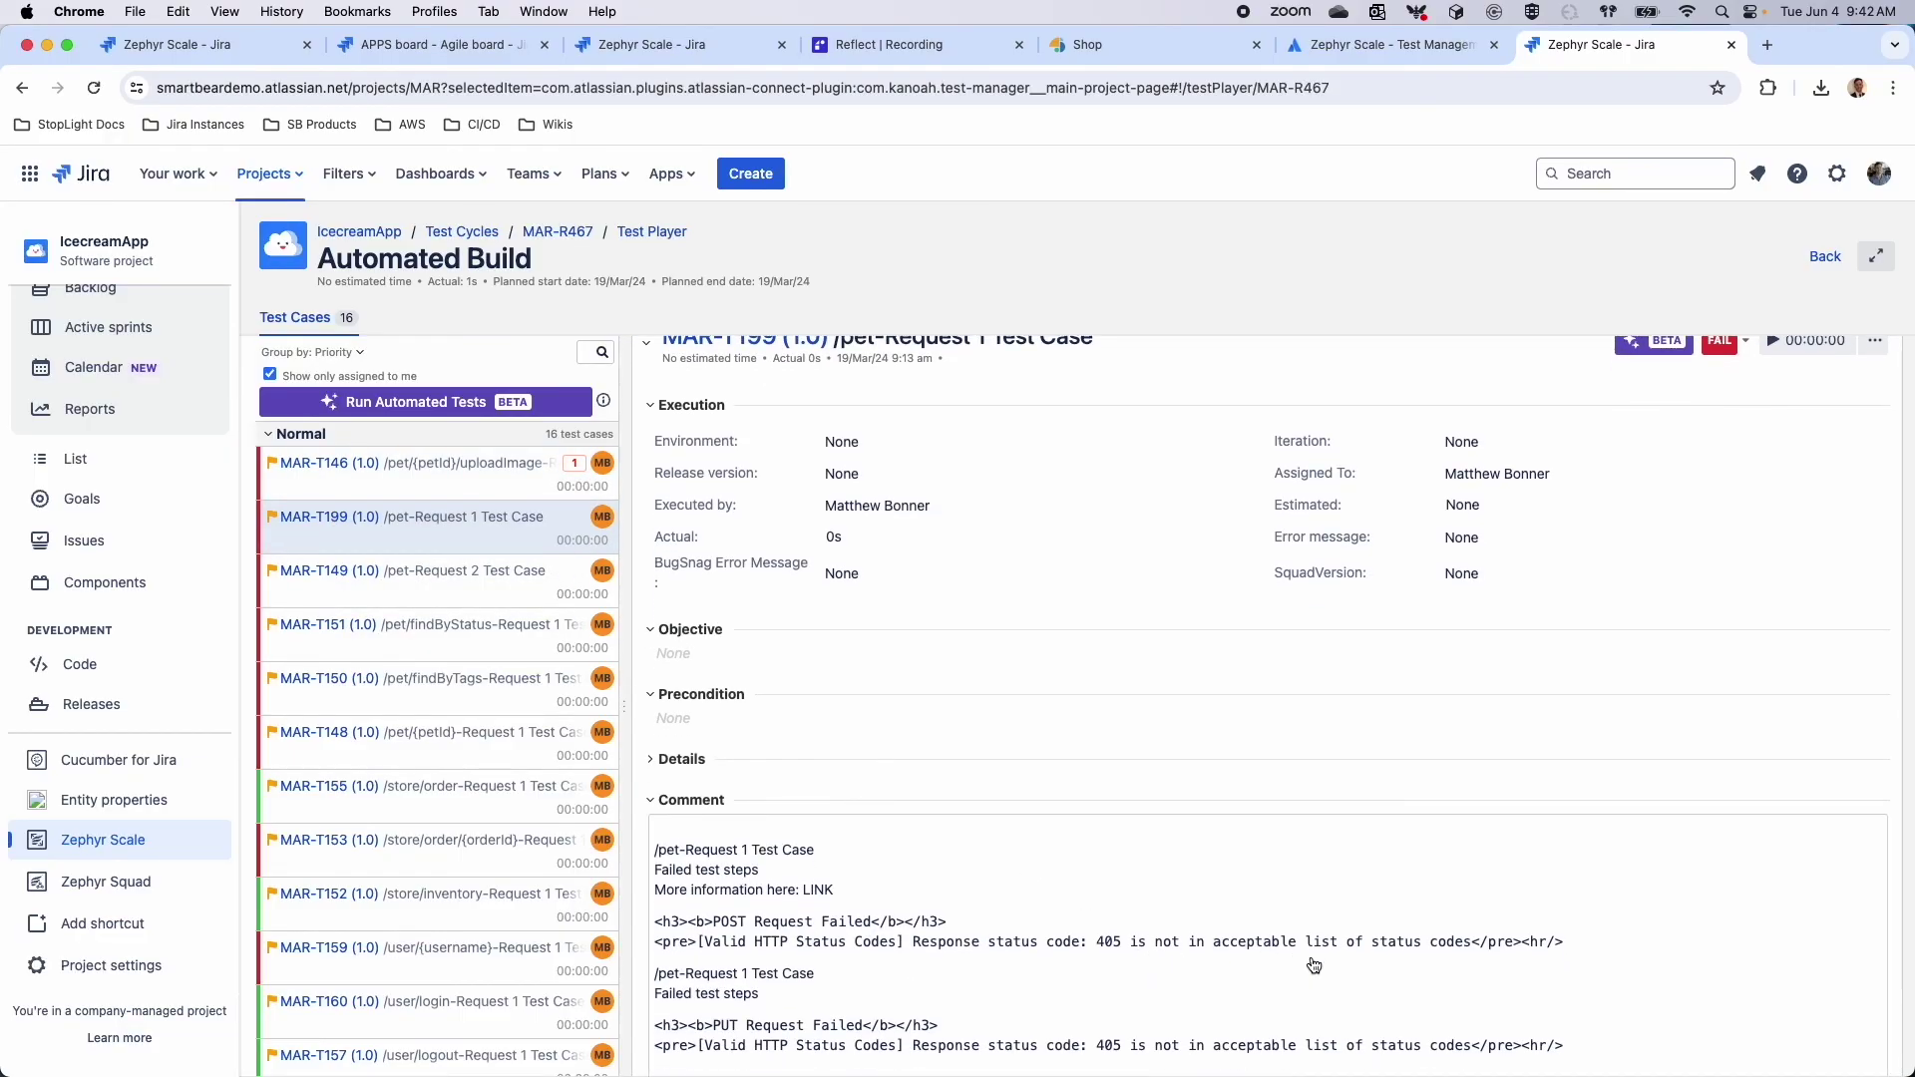
left_click(533, 582)
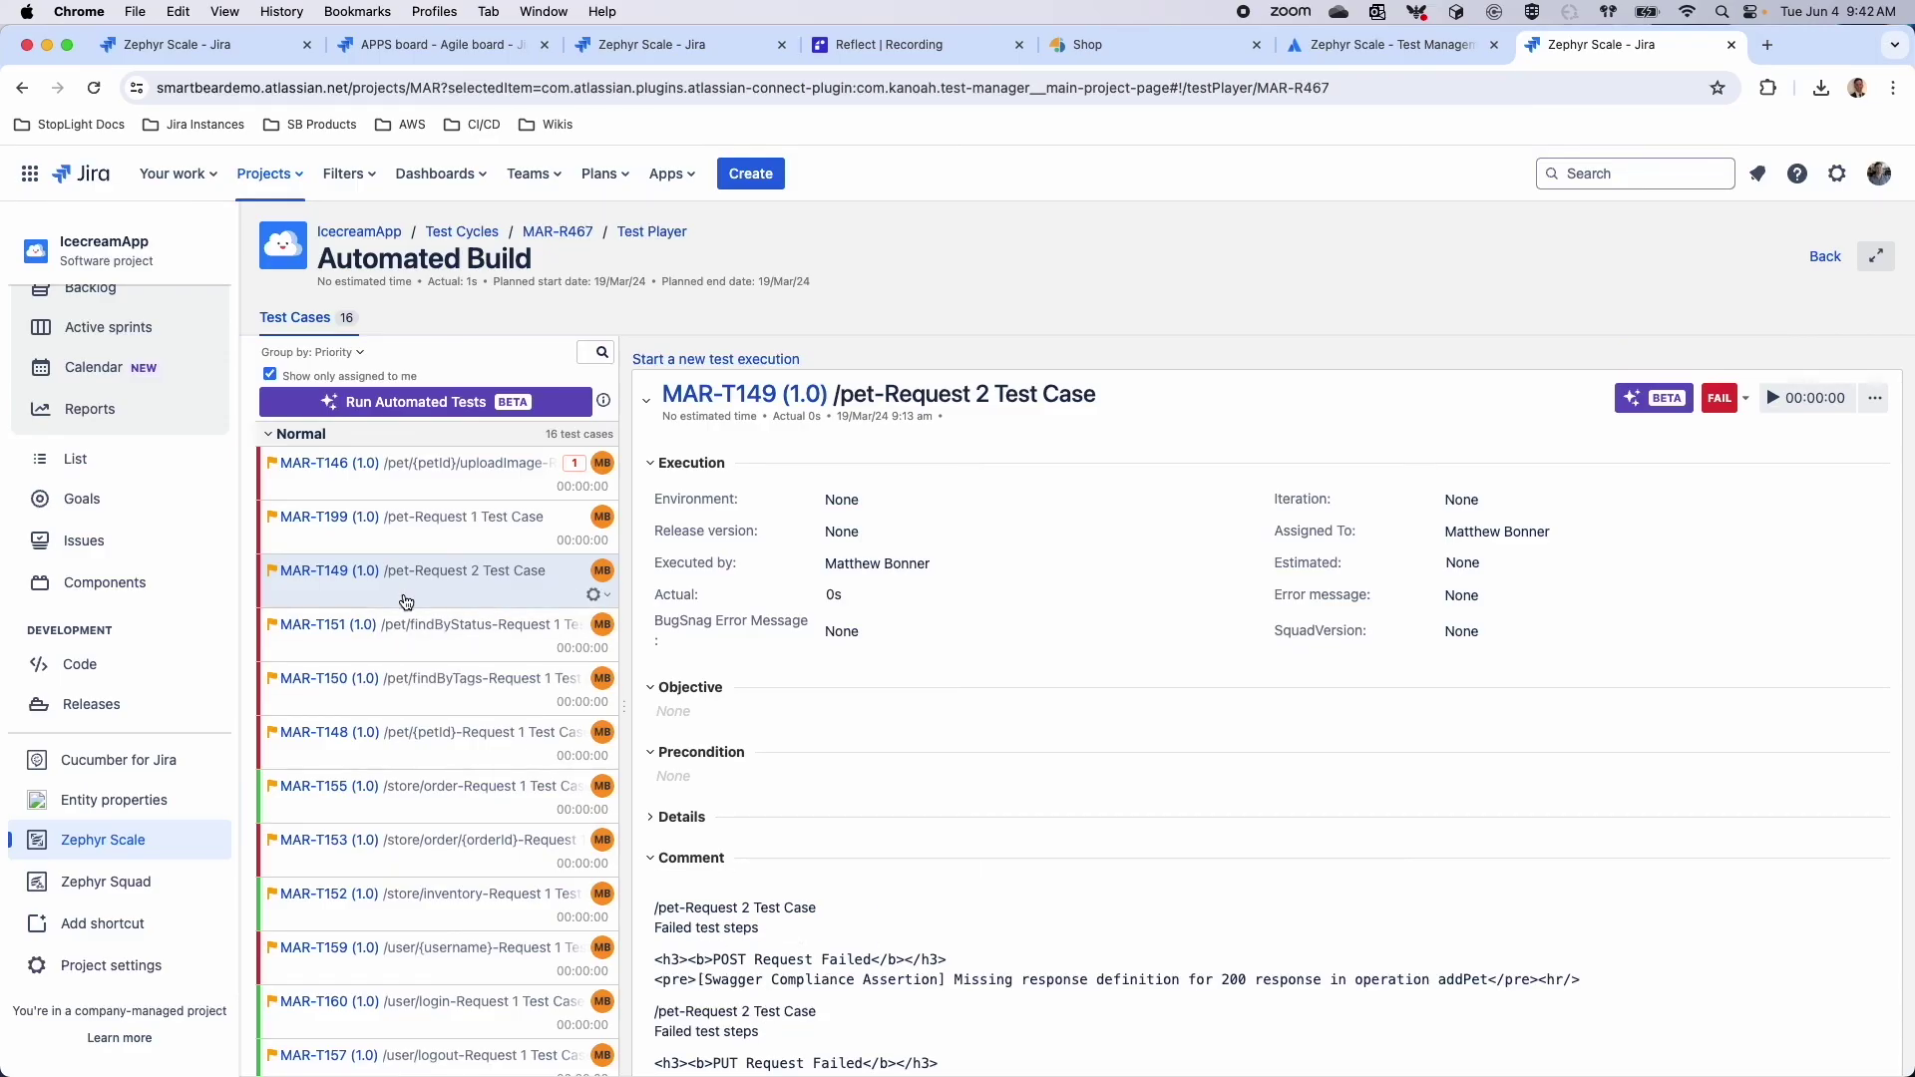
Open MAR-T149's page and review its execution history, highlighting execution MAR-E3683
left_click(318, 570)
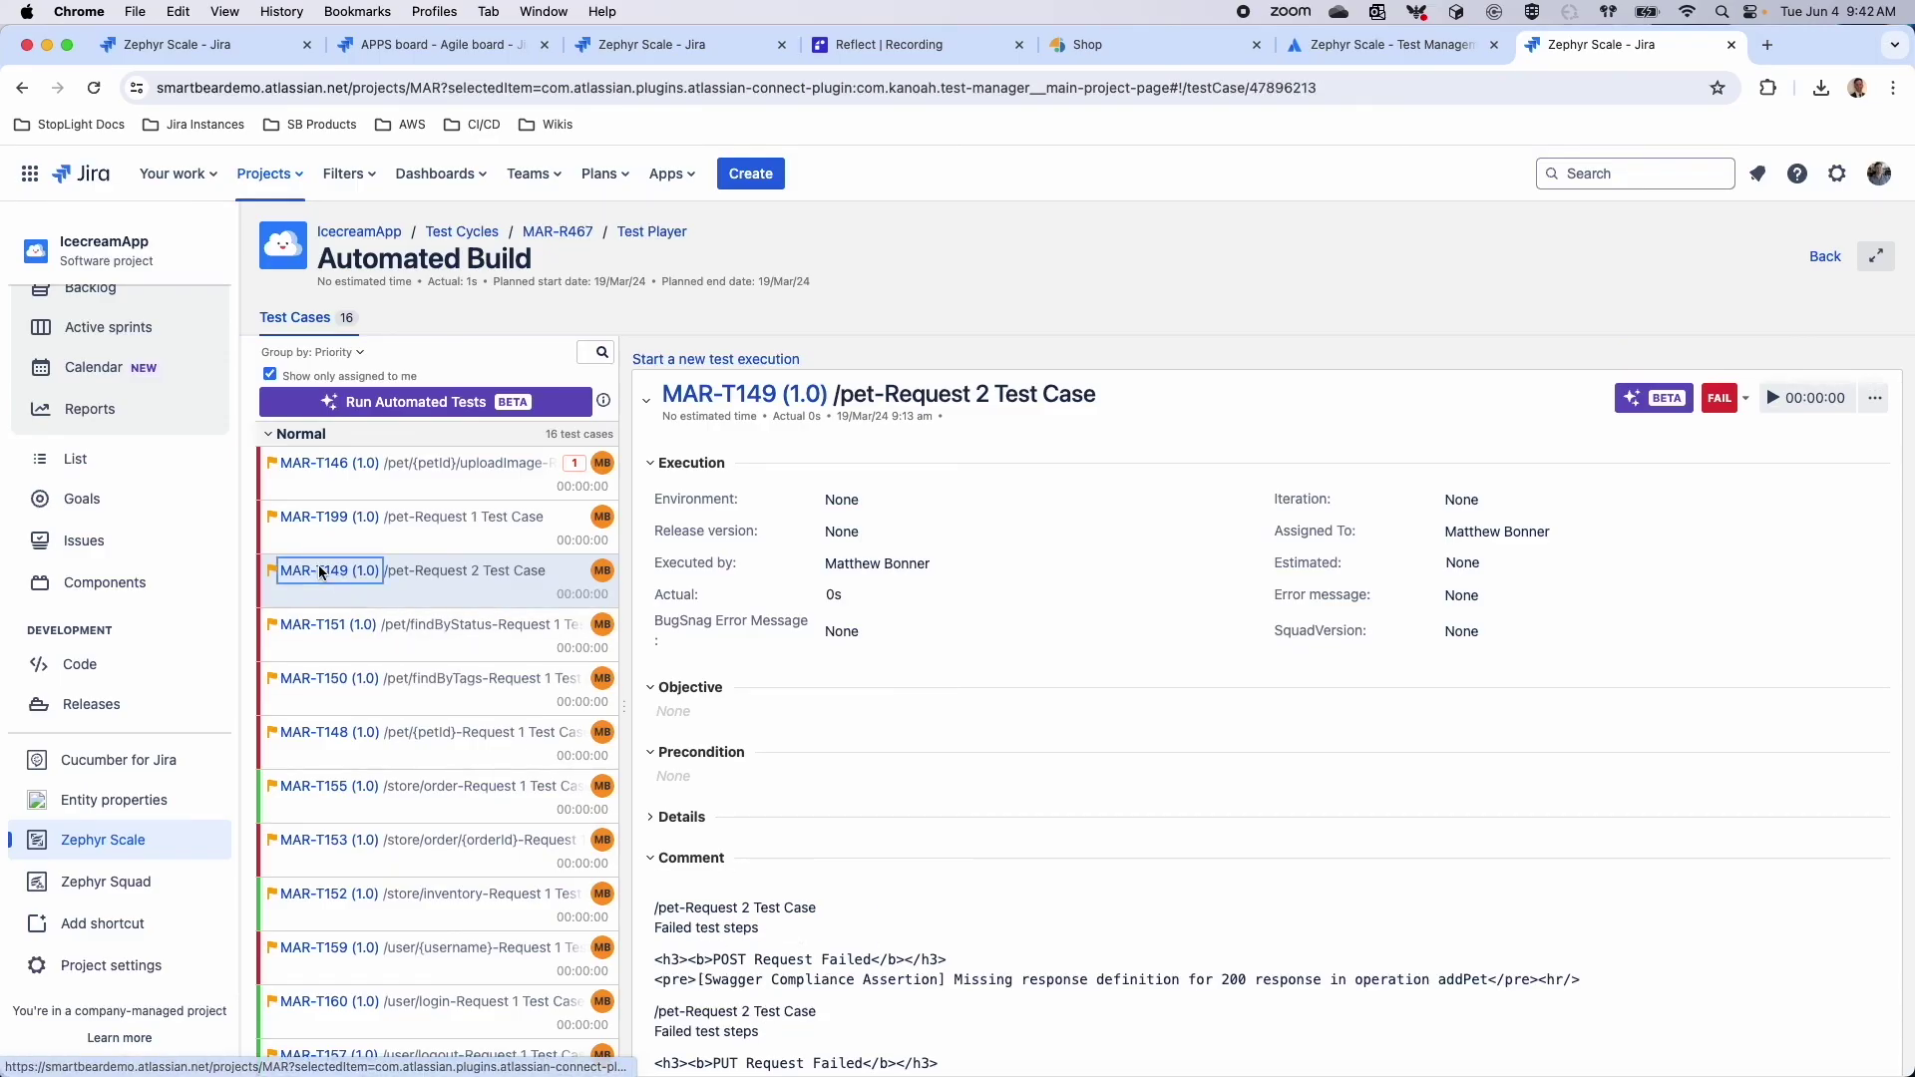
left_click(433, 309)
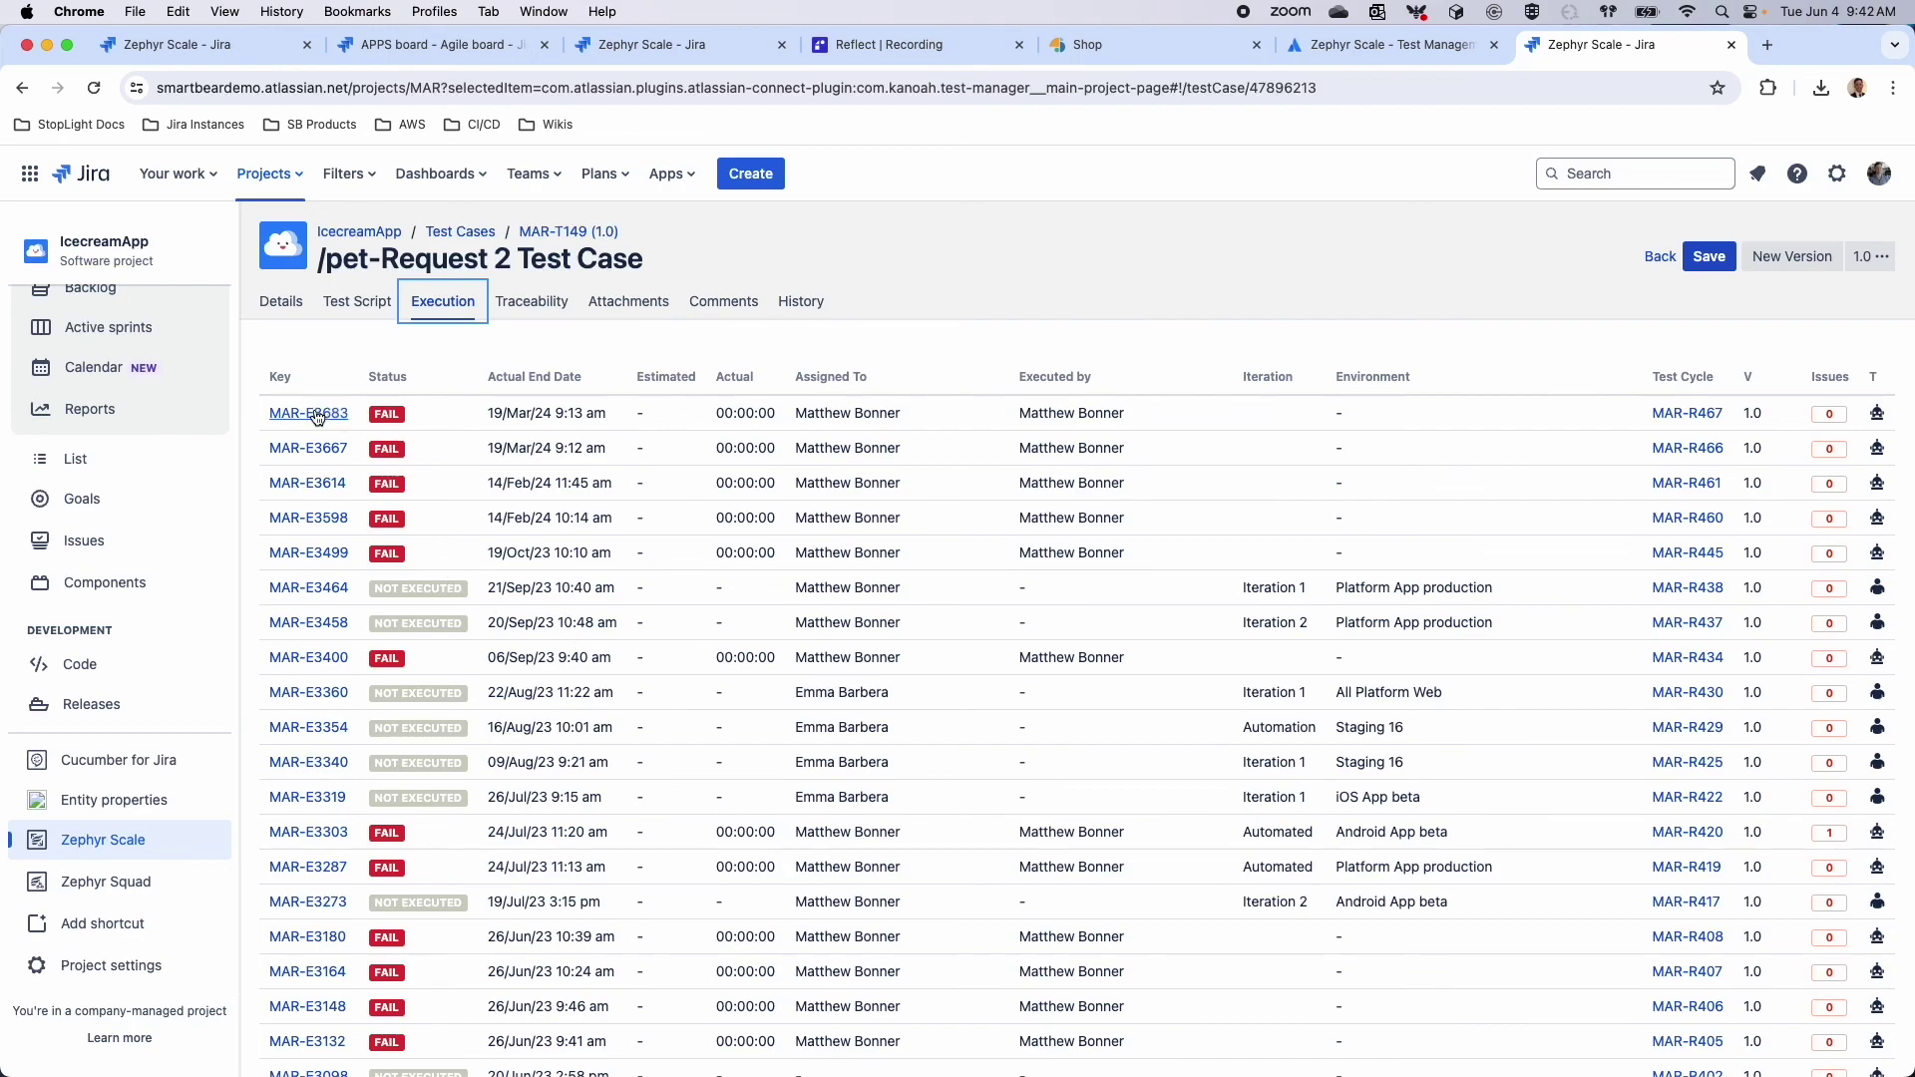
left_click(538, 231)
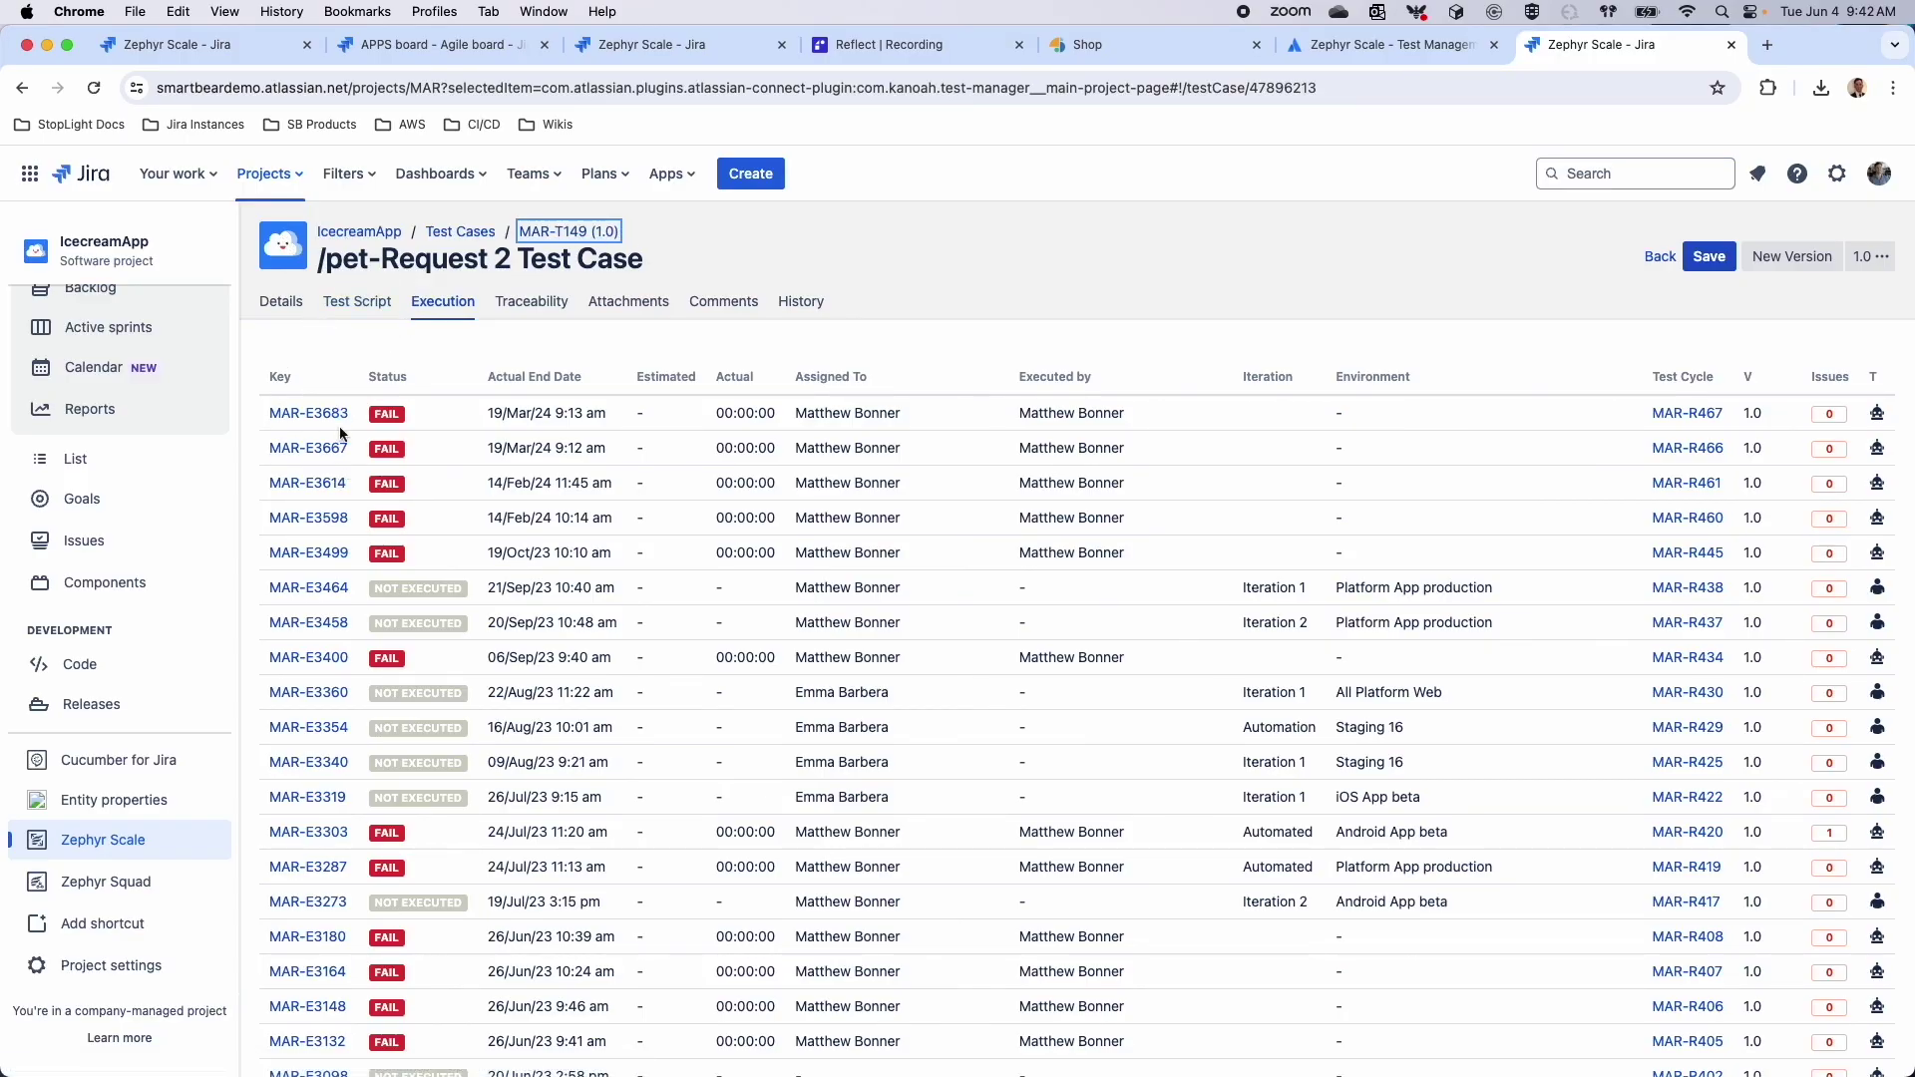
left_click_drag(267, 413, 355, 413)
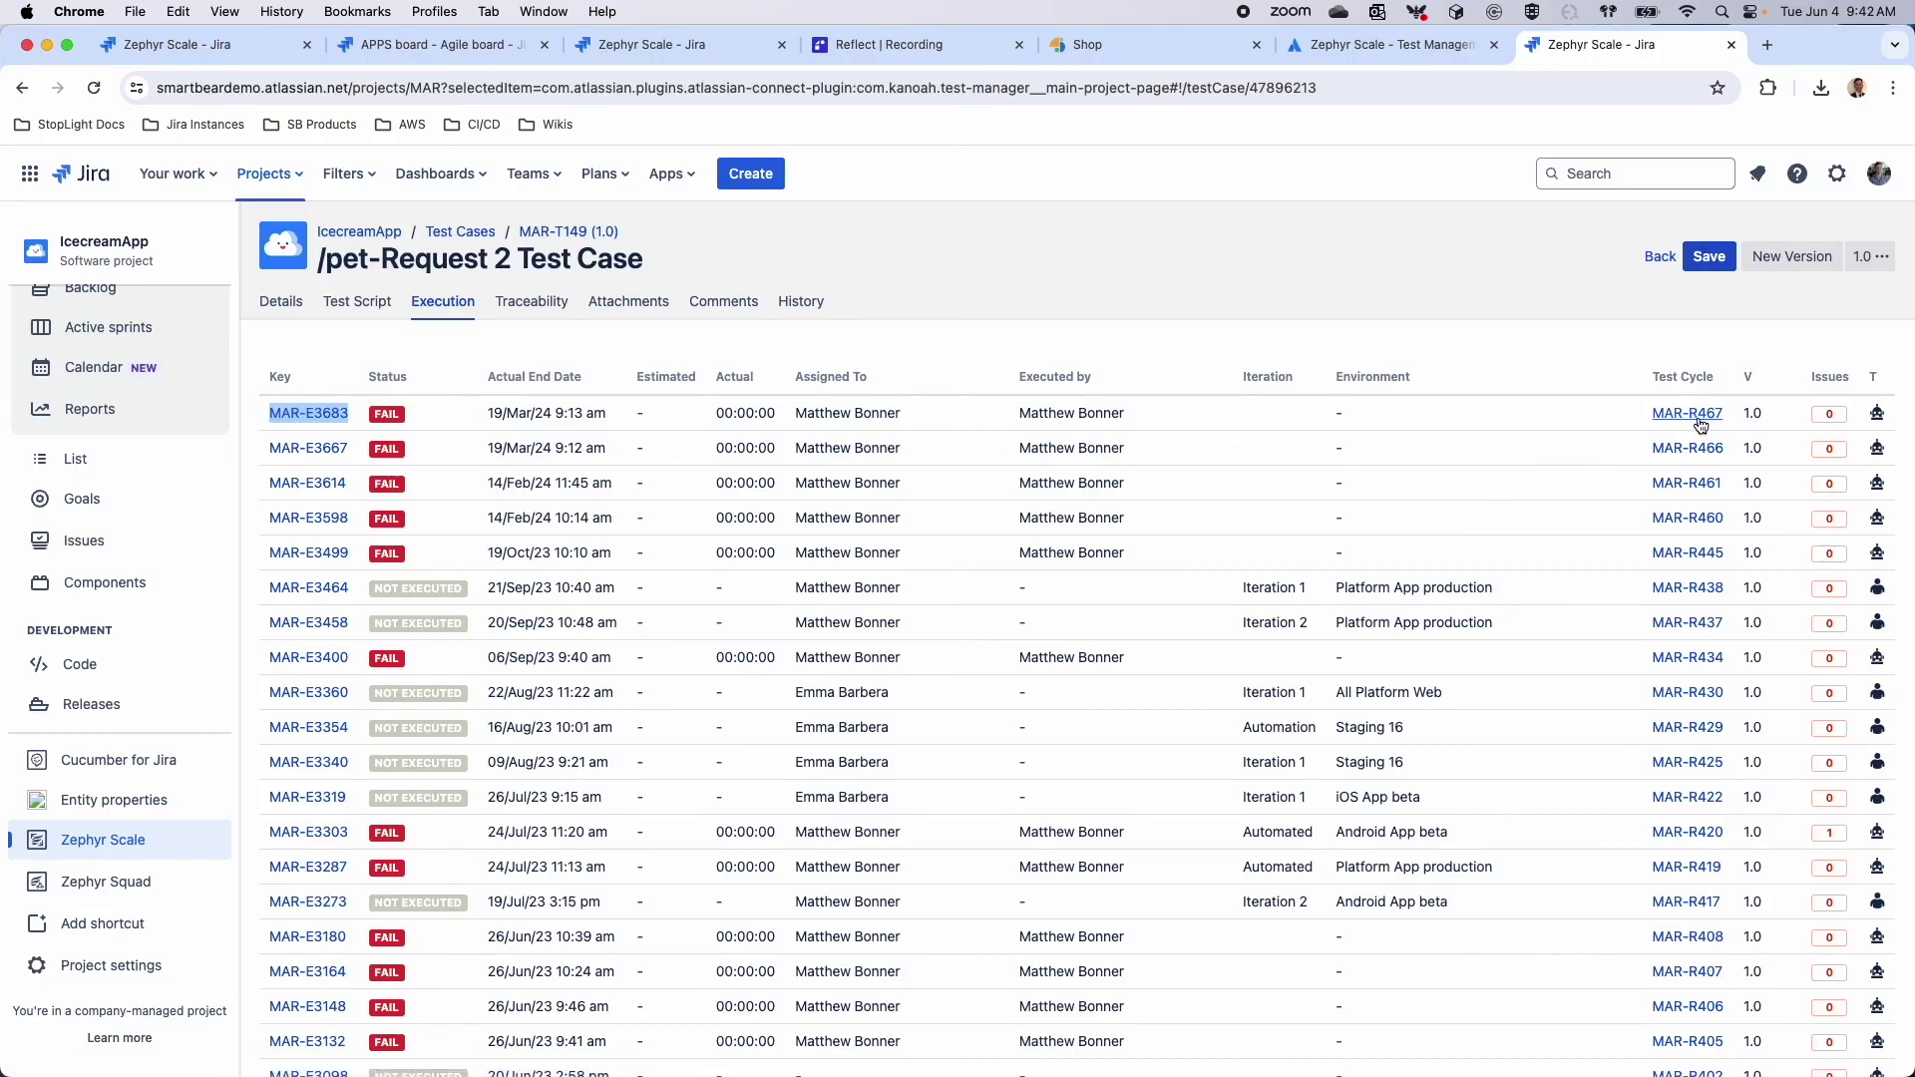
left_click(1337, 339)
View execution MAR-E3683 in the test player, then return and open the project's test case list
left_click(313, 415)
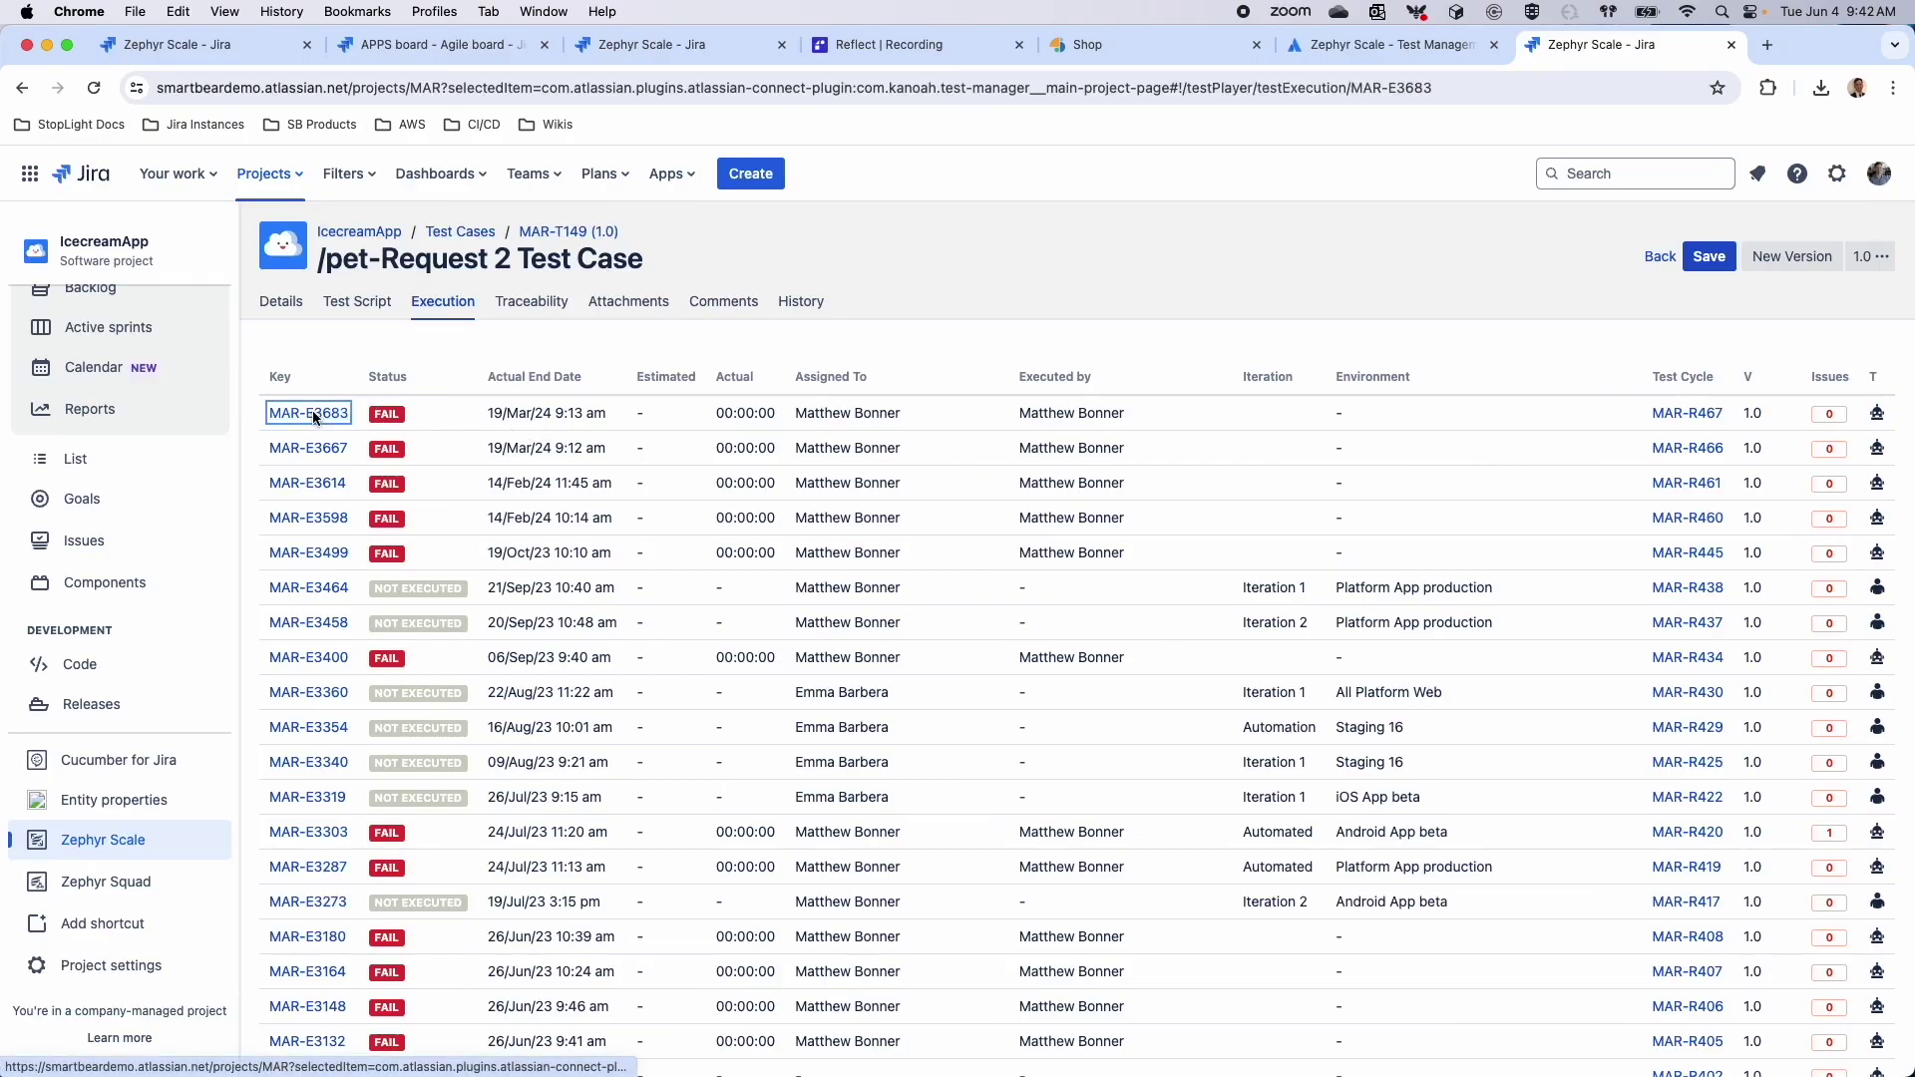
scroll(482, 669, "down", 5)
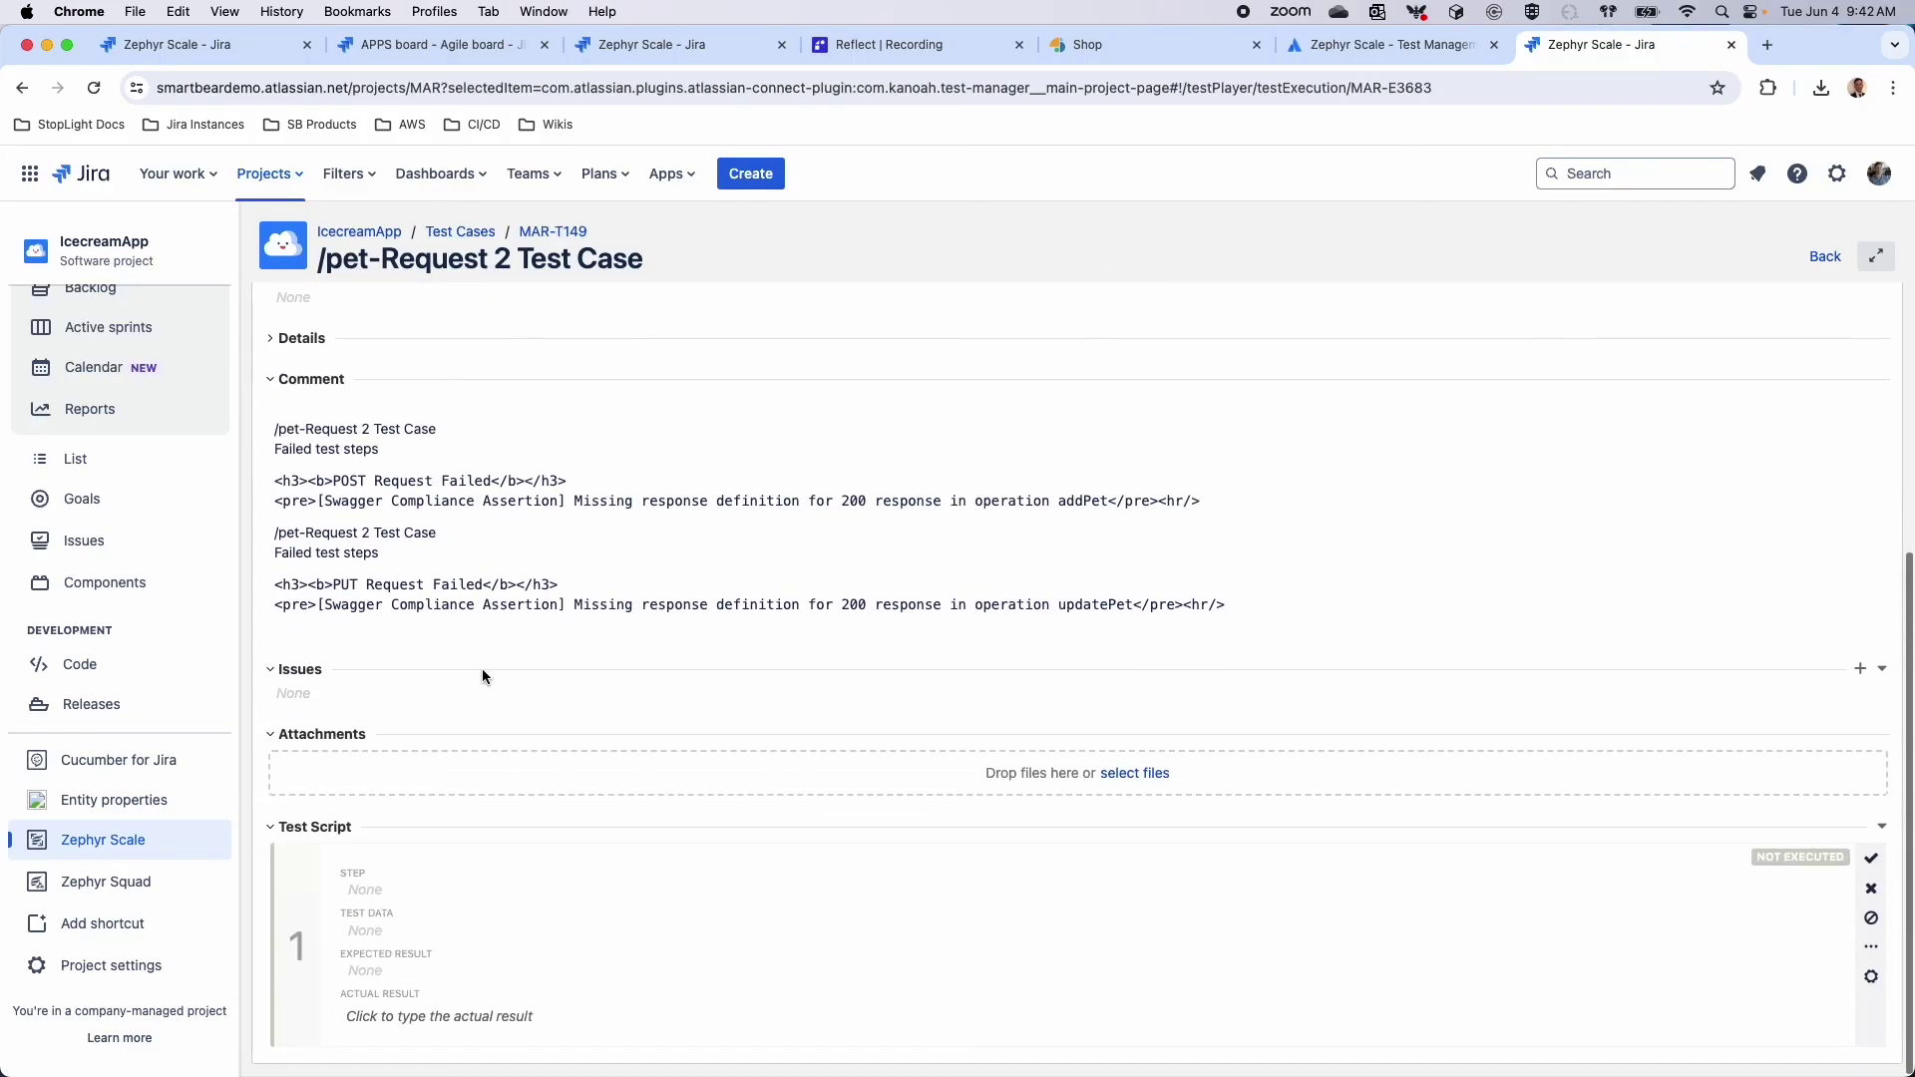
scroll(483, 676, "up", 4)
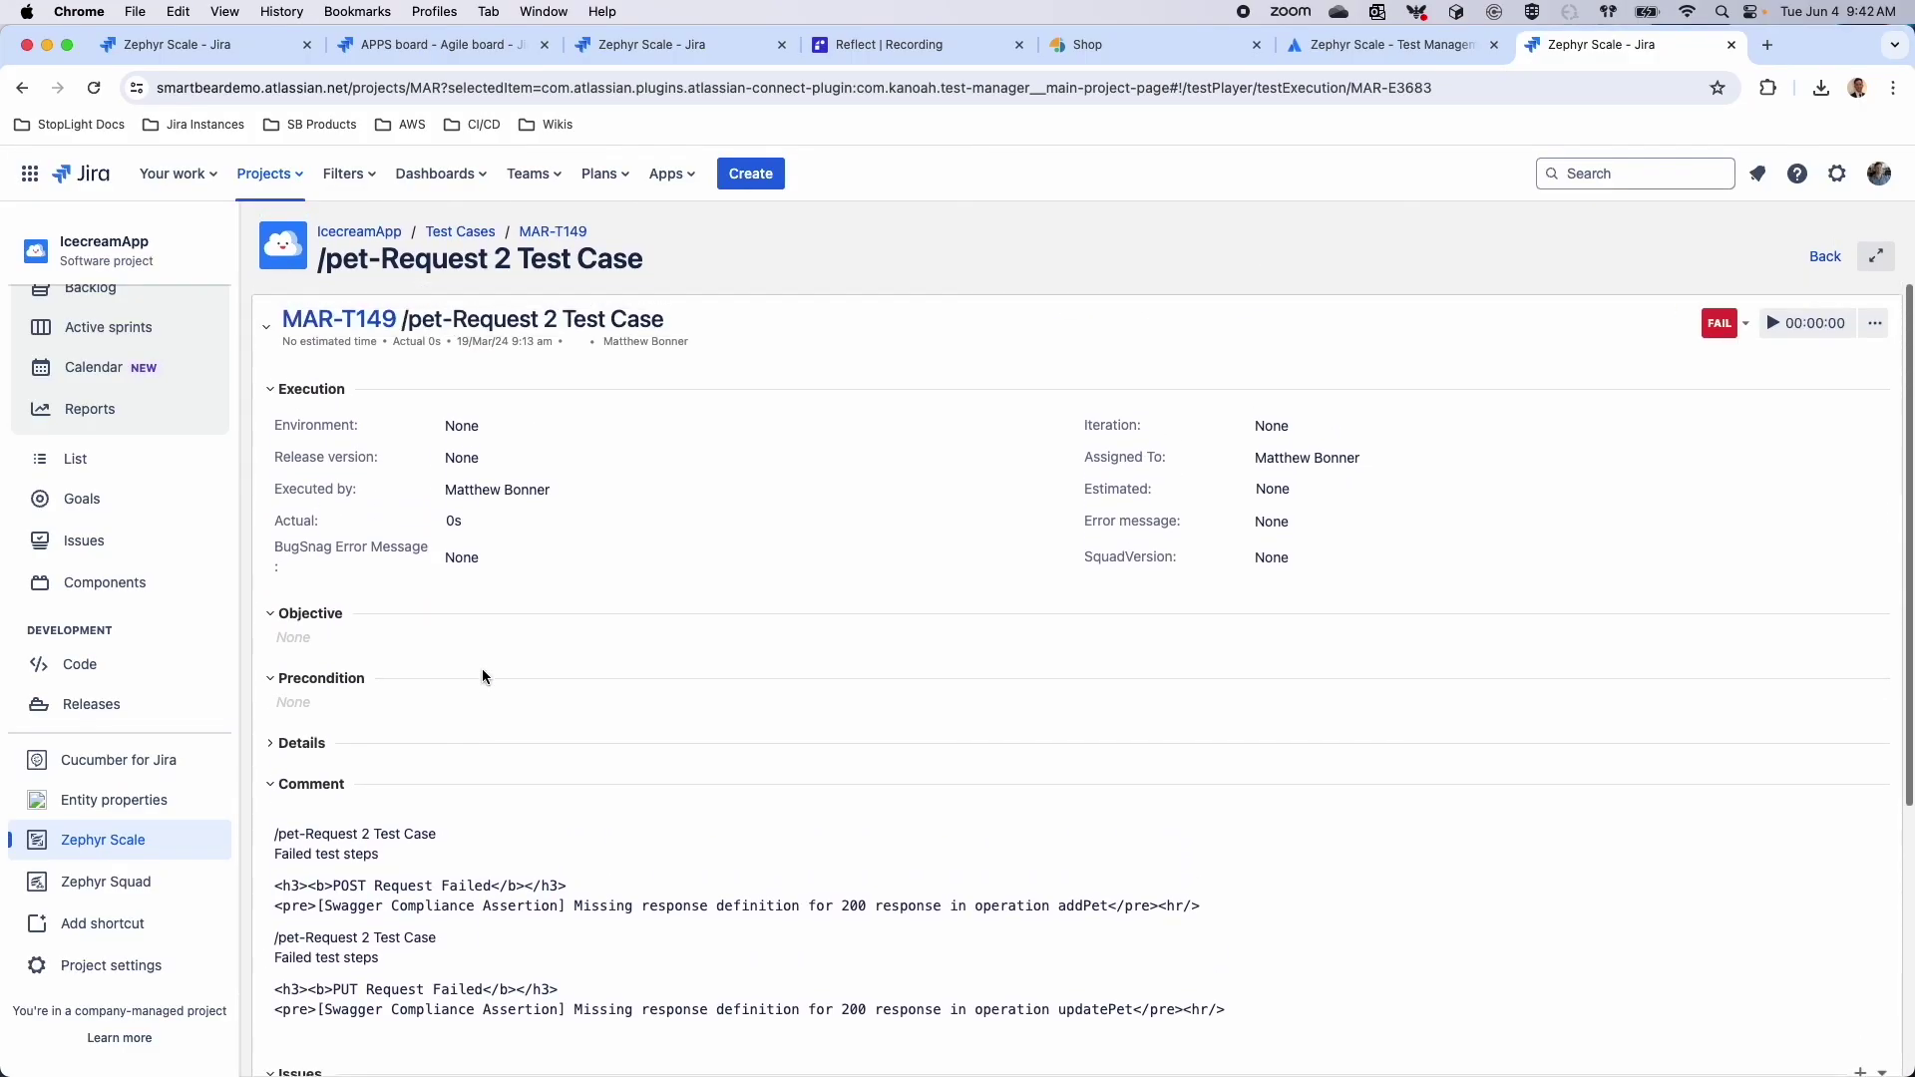
left_click(1807, 258)
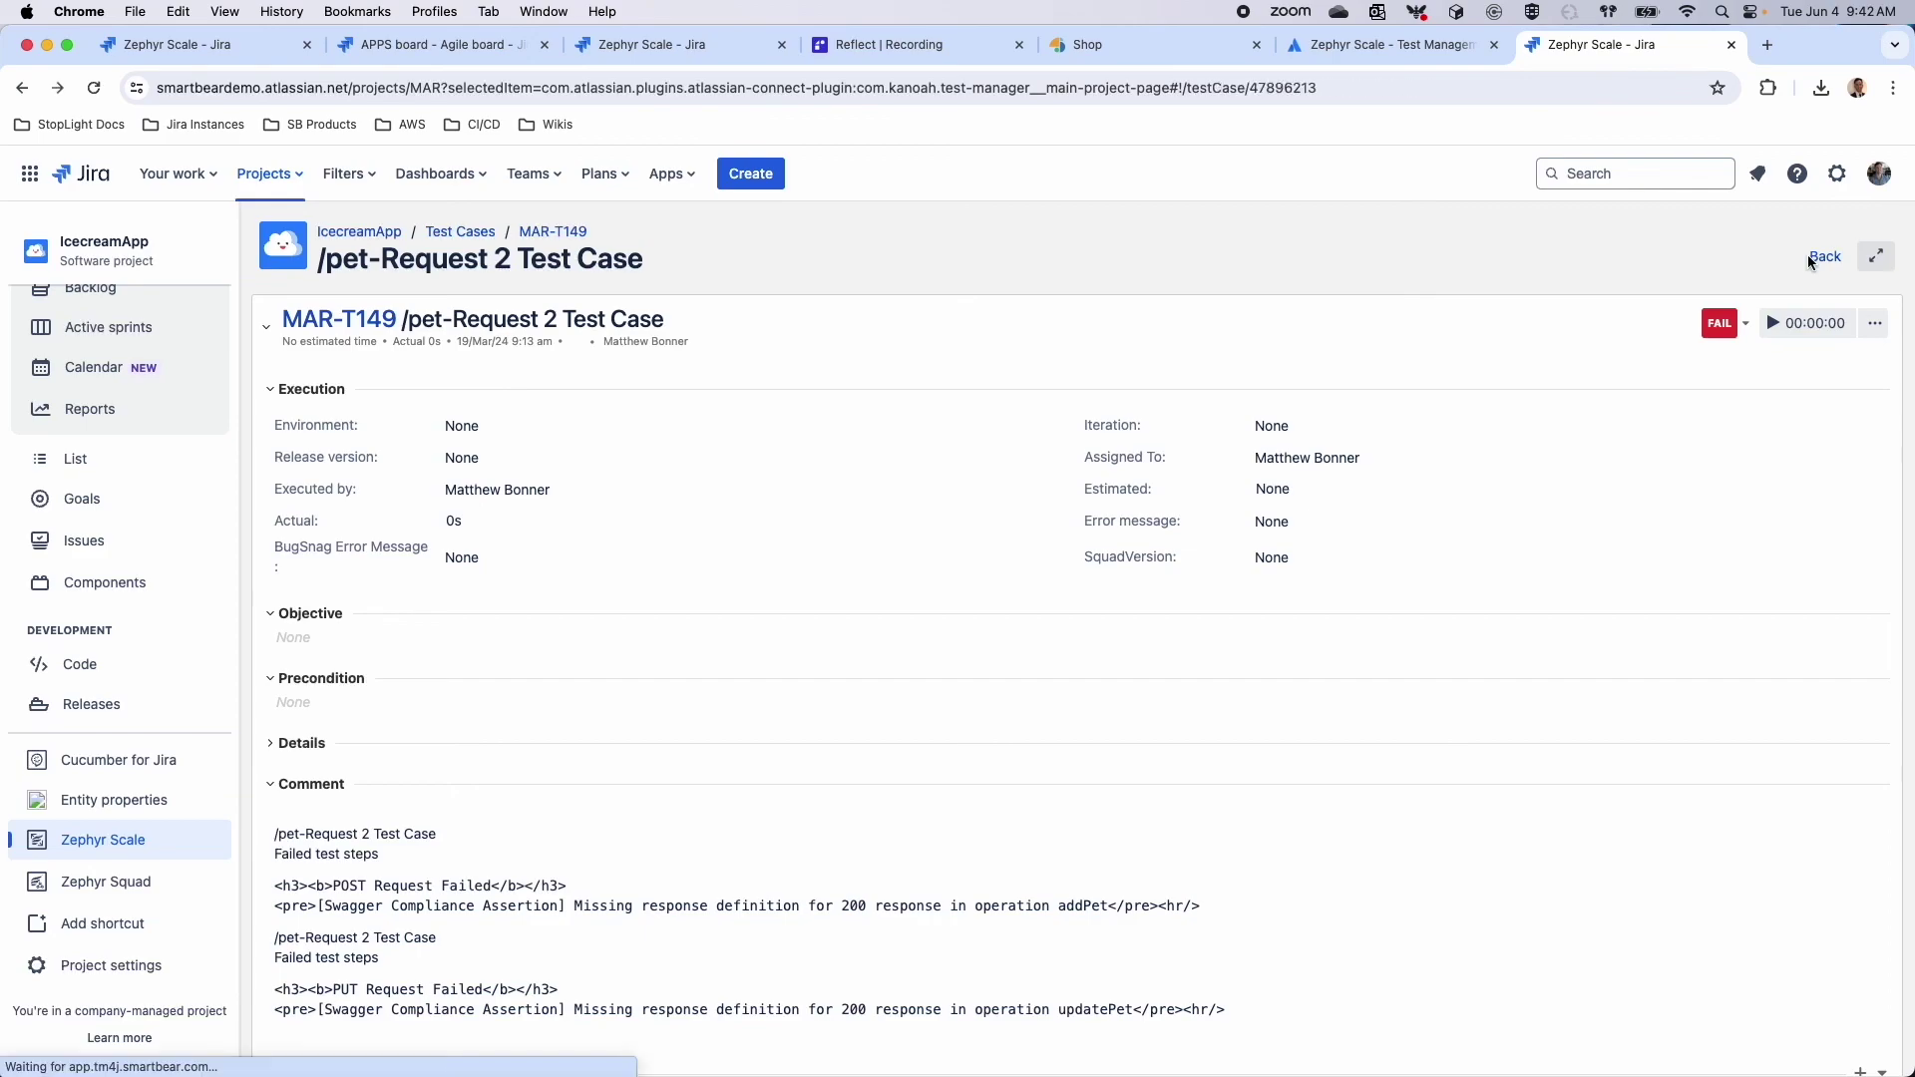
left_click(471, 246)
Go to the project's settings, Apps > Zephyr Scale configuration
left_click(93, 963)
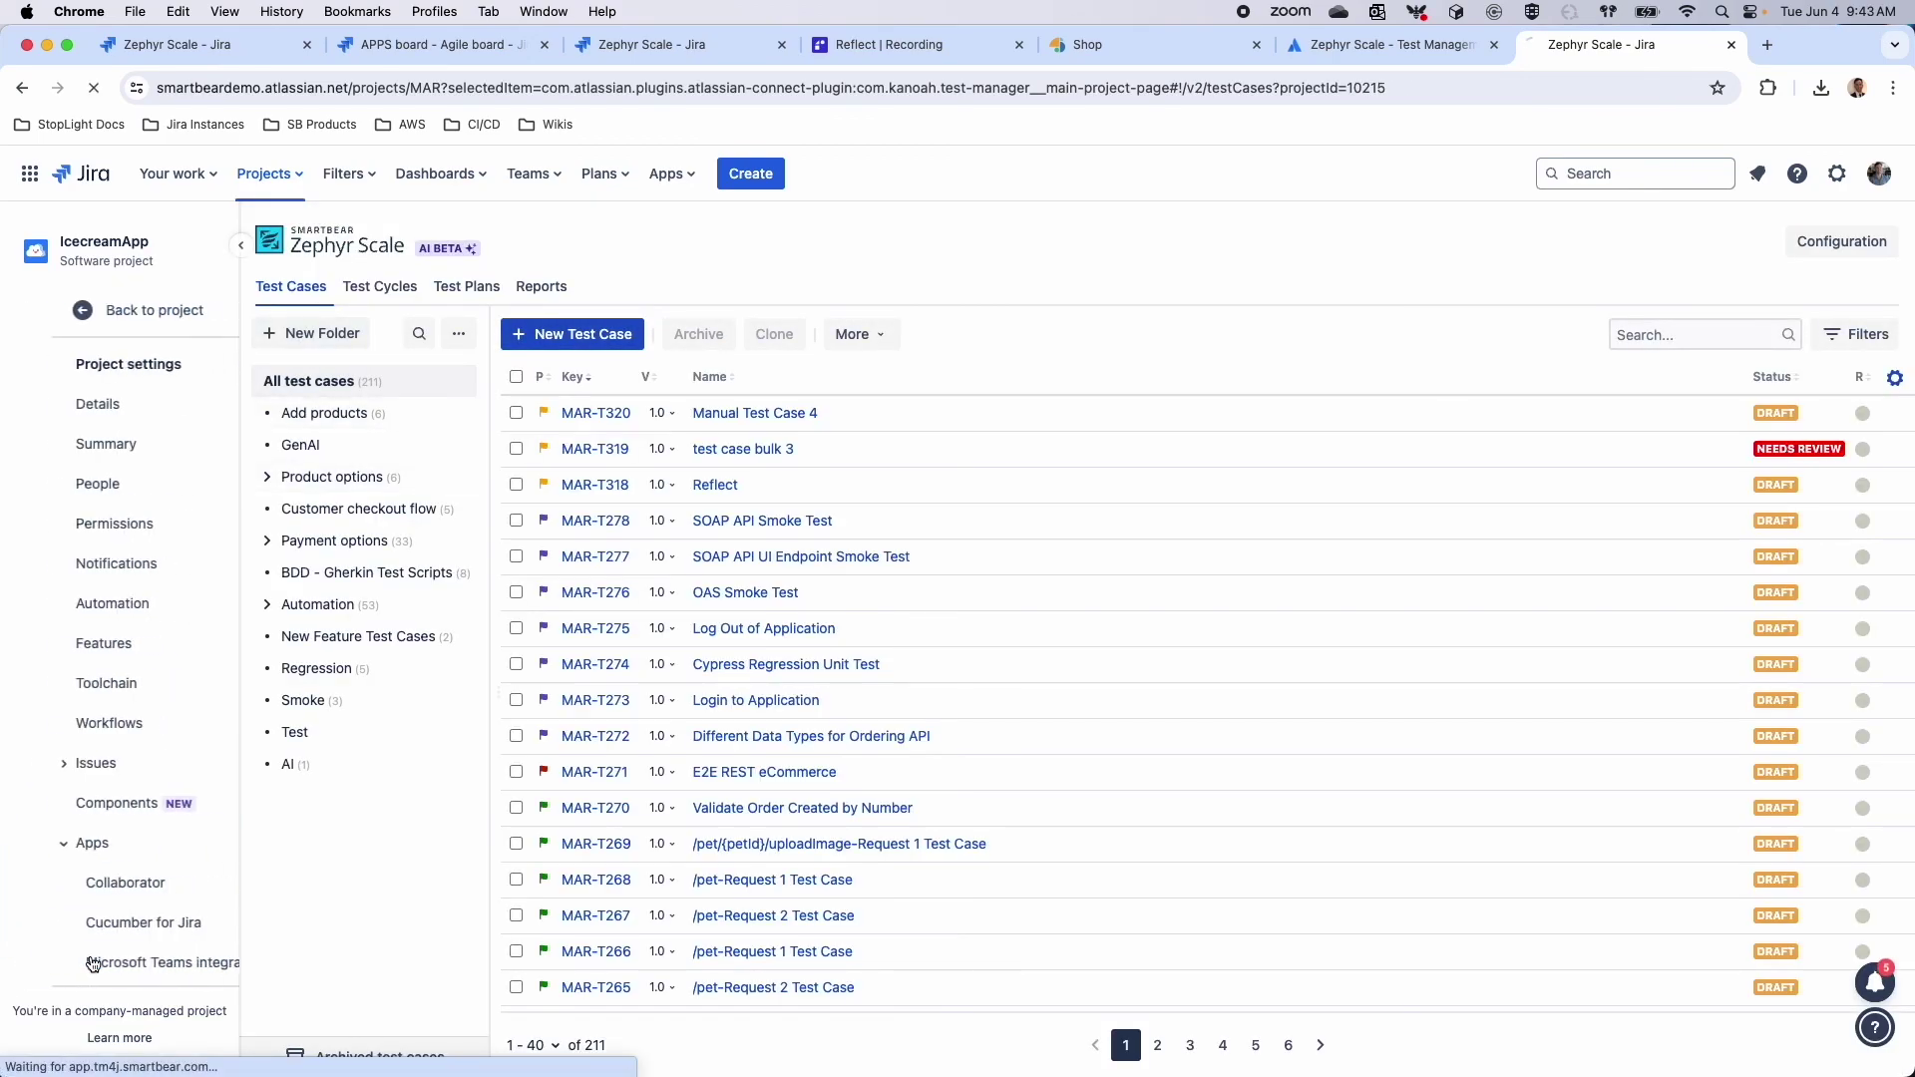
scroll(109, 937, "down", 3)
left_click(112, 906)
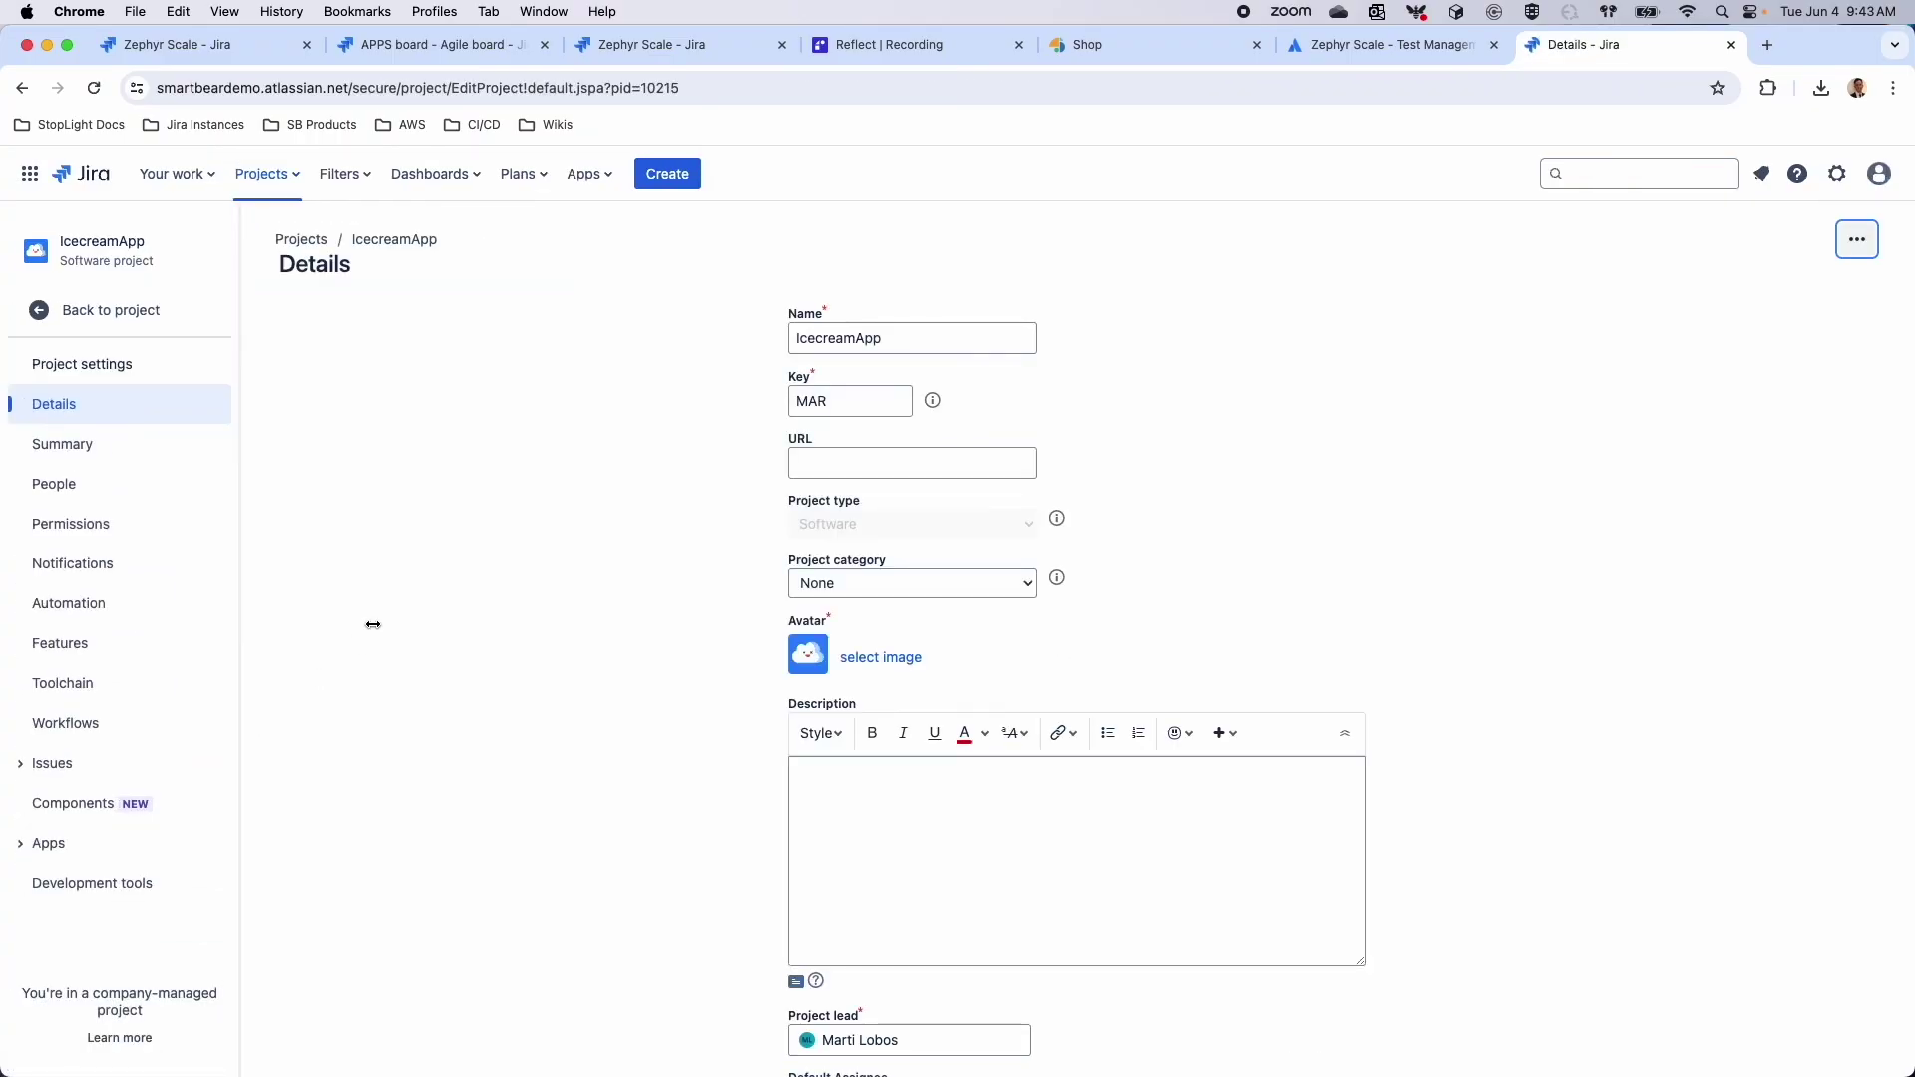
left_click(28, 845)
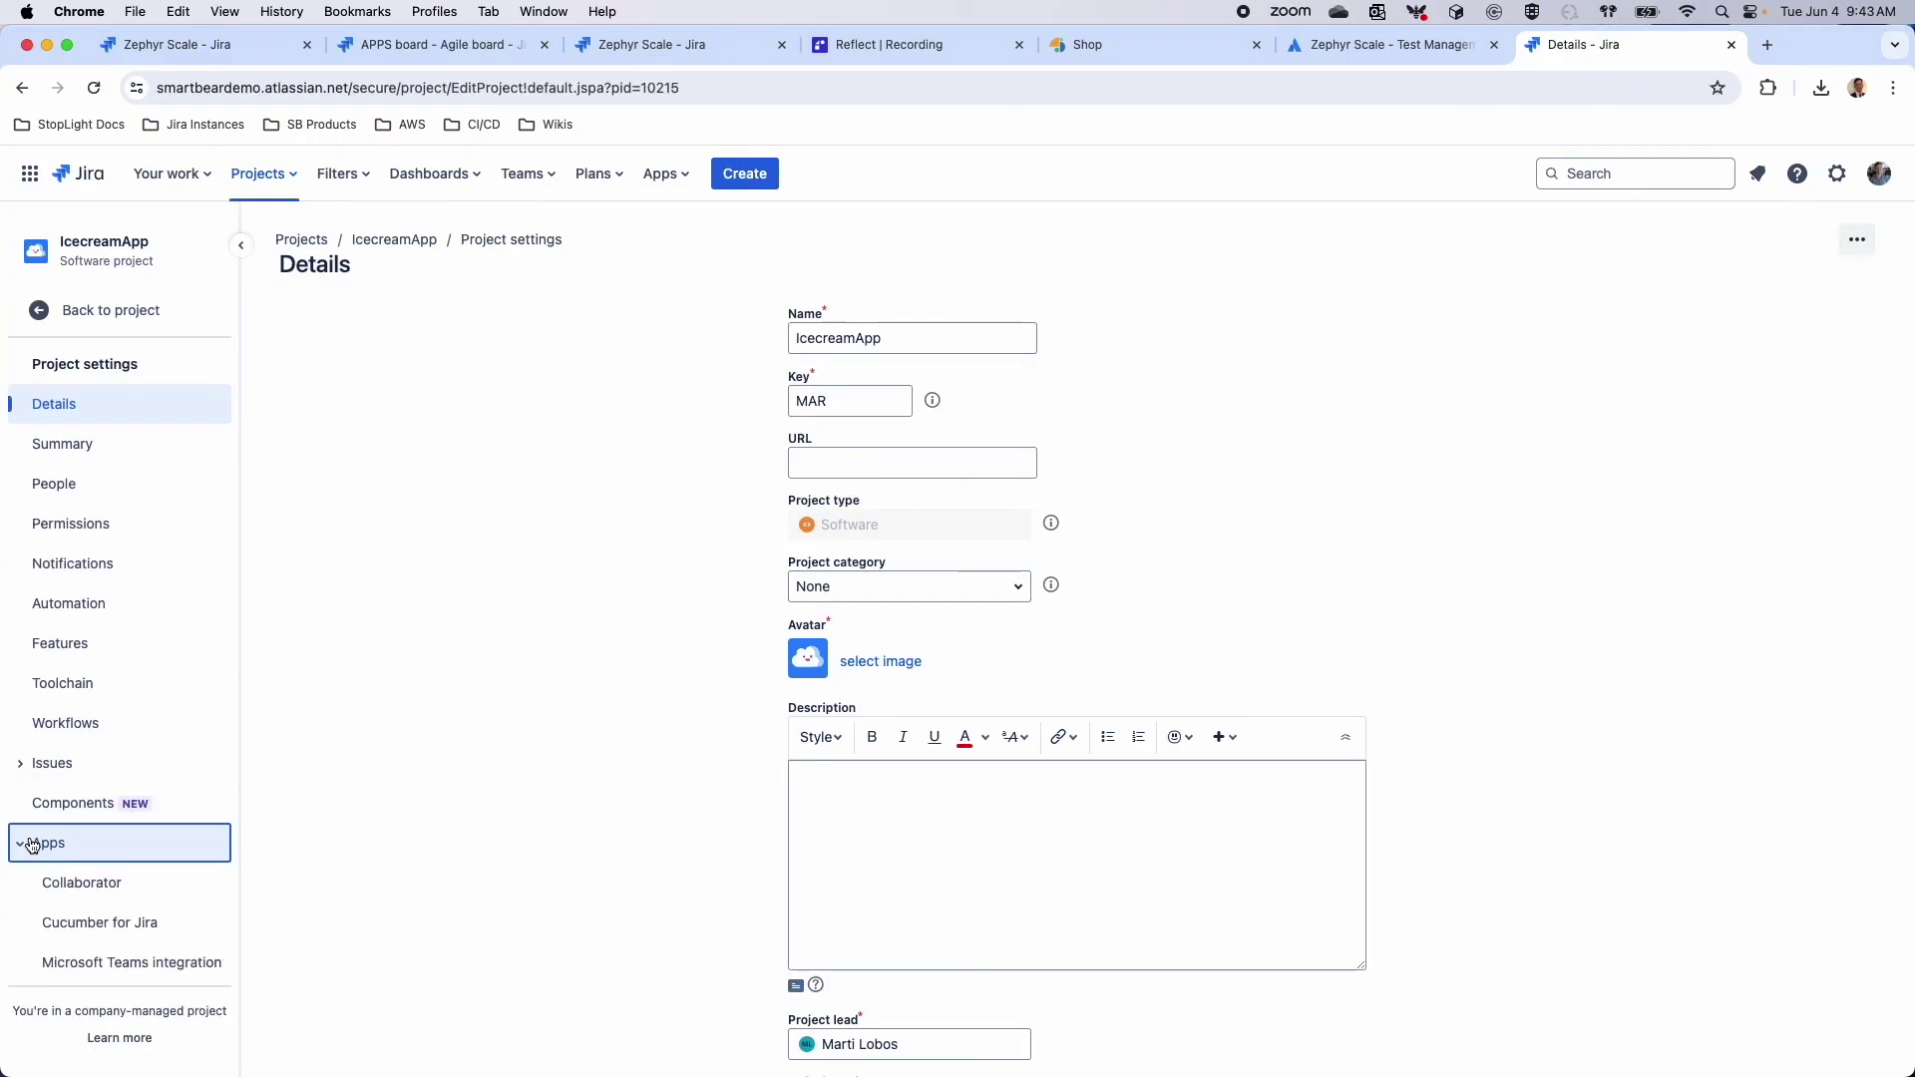
scroll(110, 888, "down", 3)
left_click(115, 854)
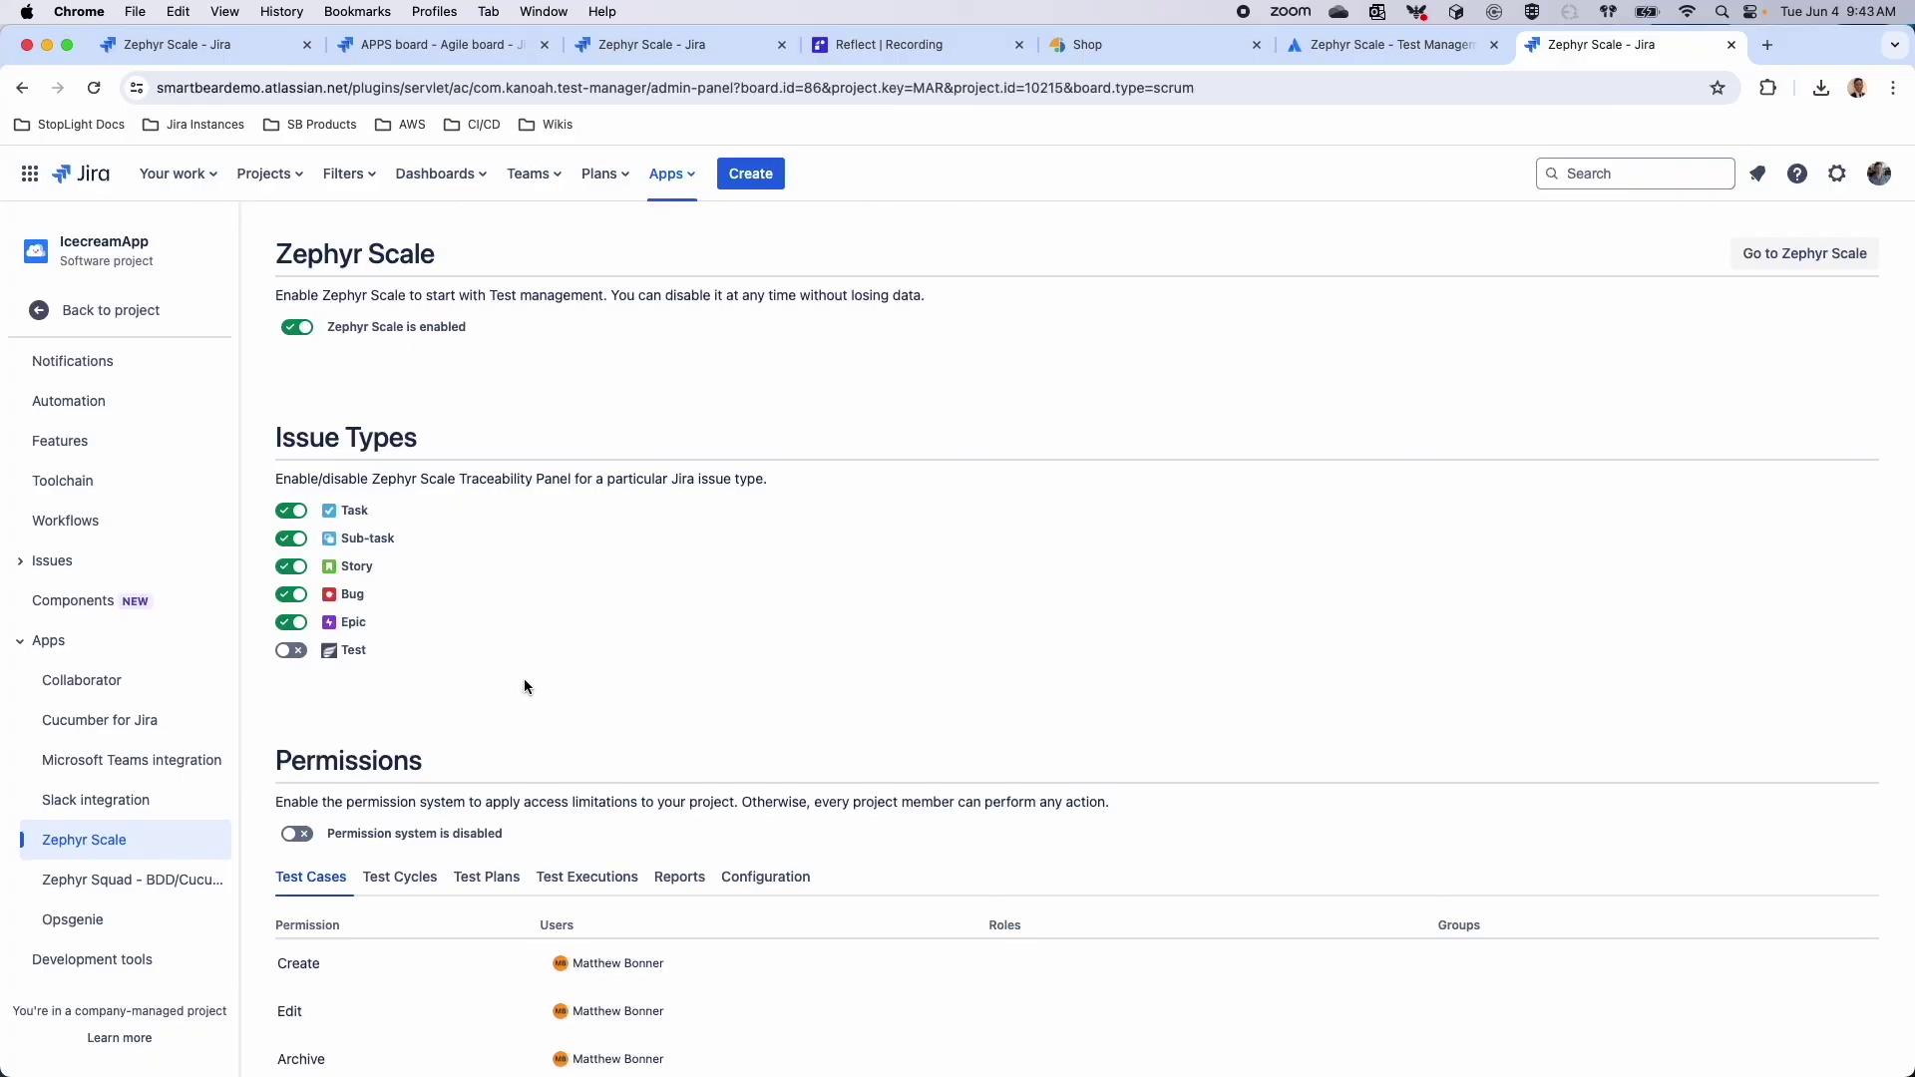
Check the users, roles and groups allowed to delete test cases or change configuration, then return to the board
scroll(415, 877, "down", 3)
scroll(393, 716, "down", 1)
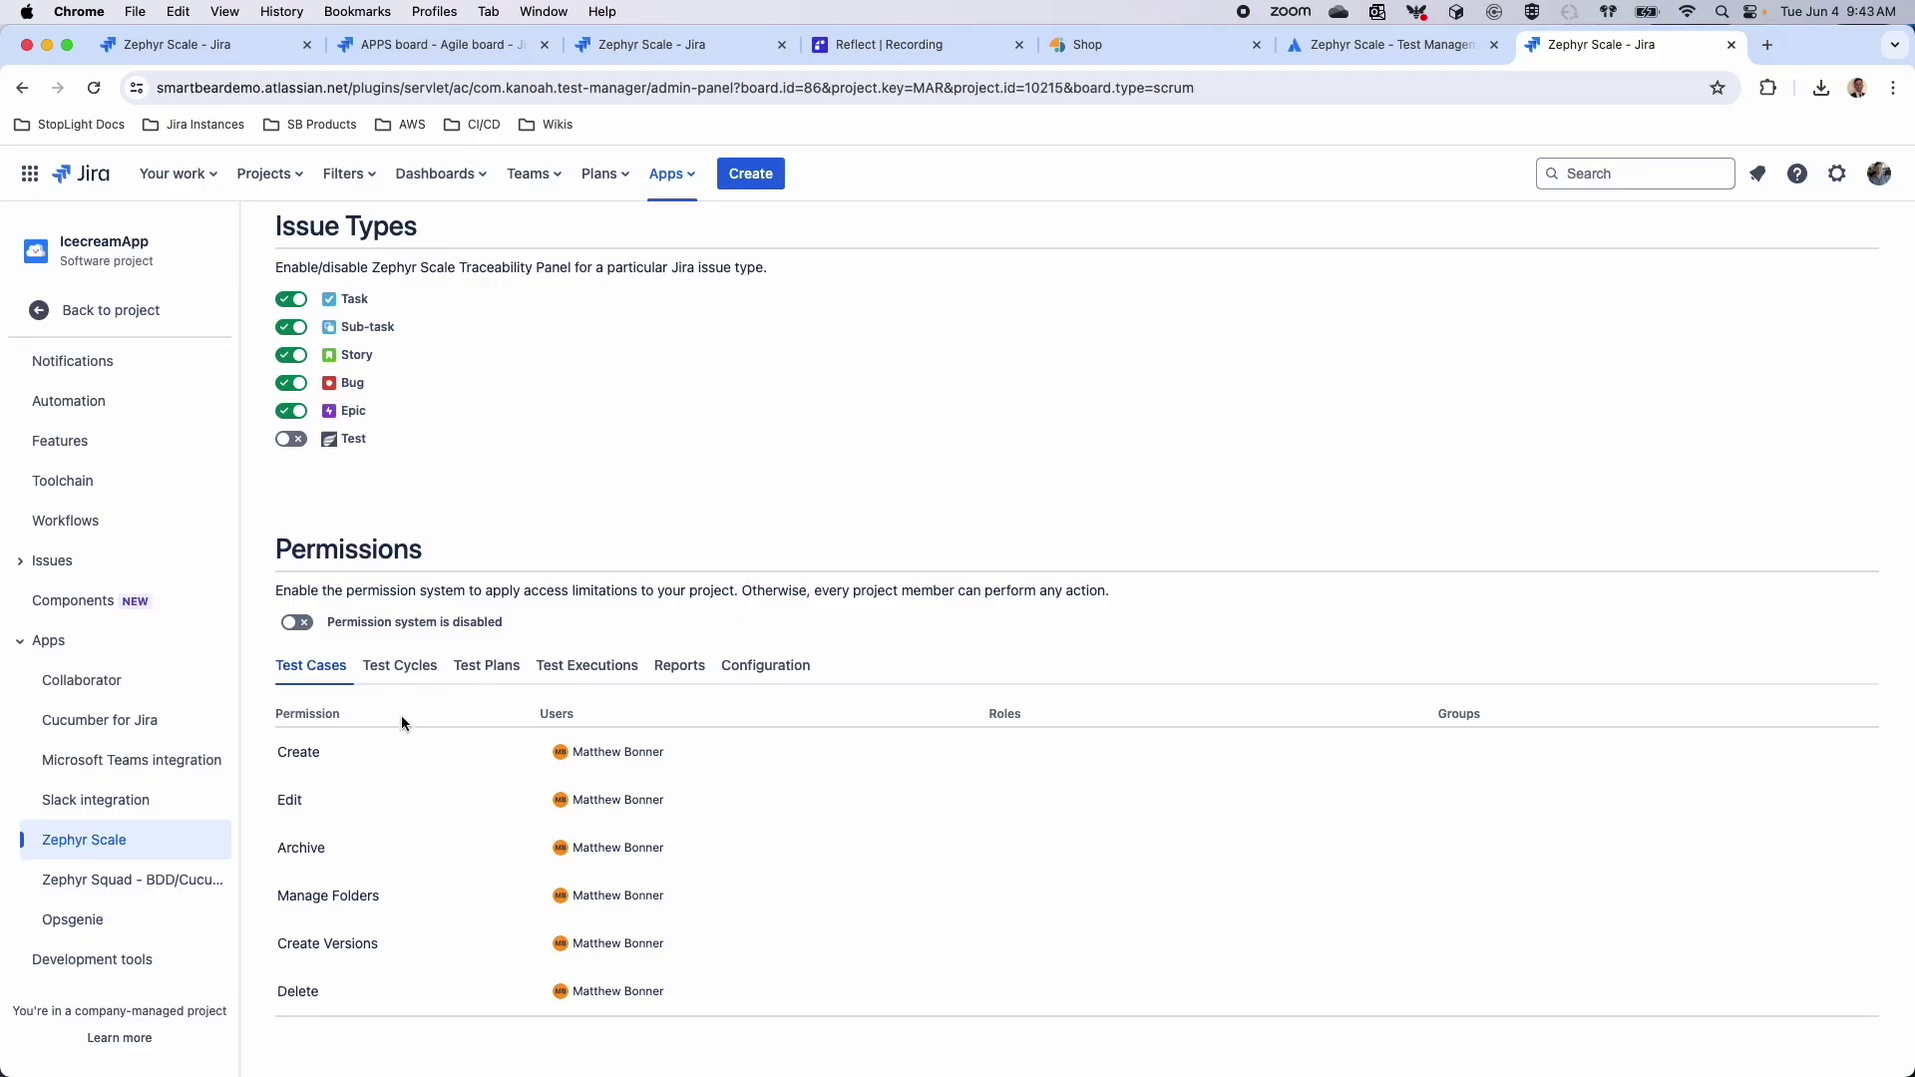
left_click(627, 992)
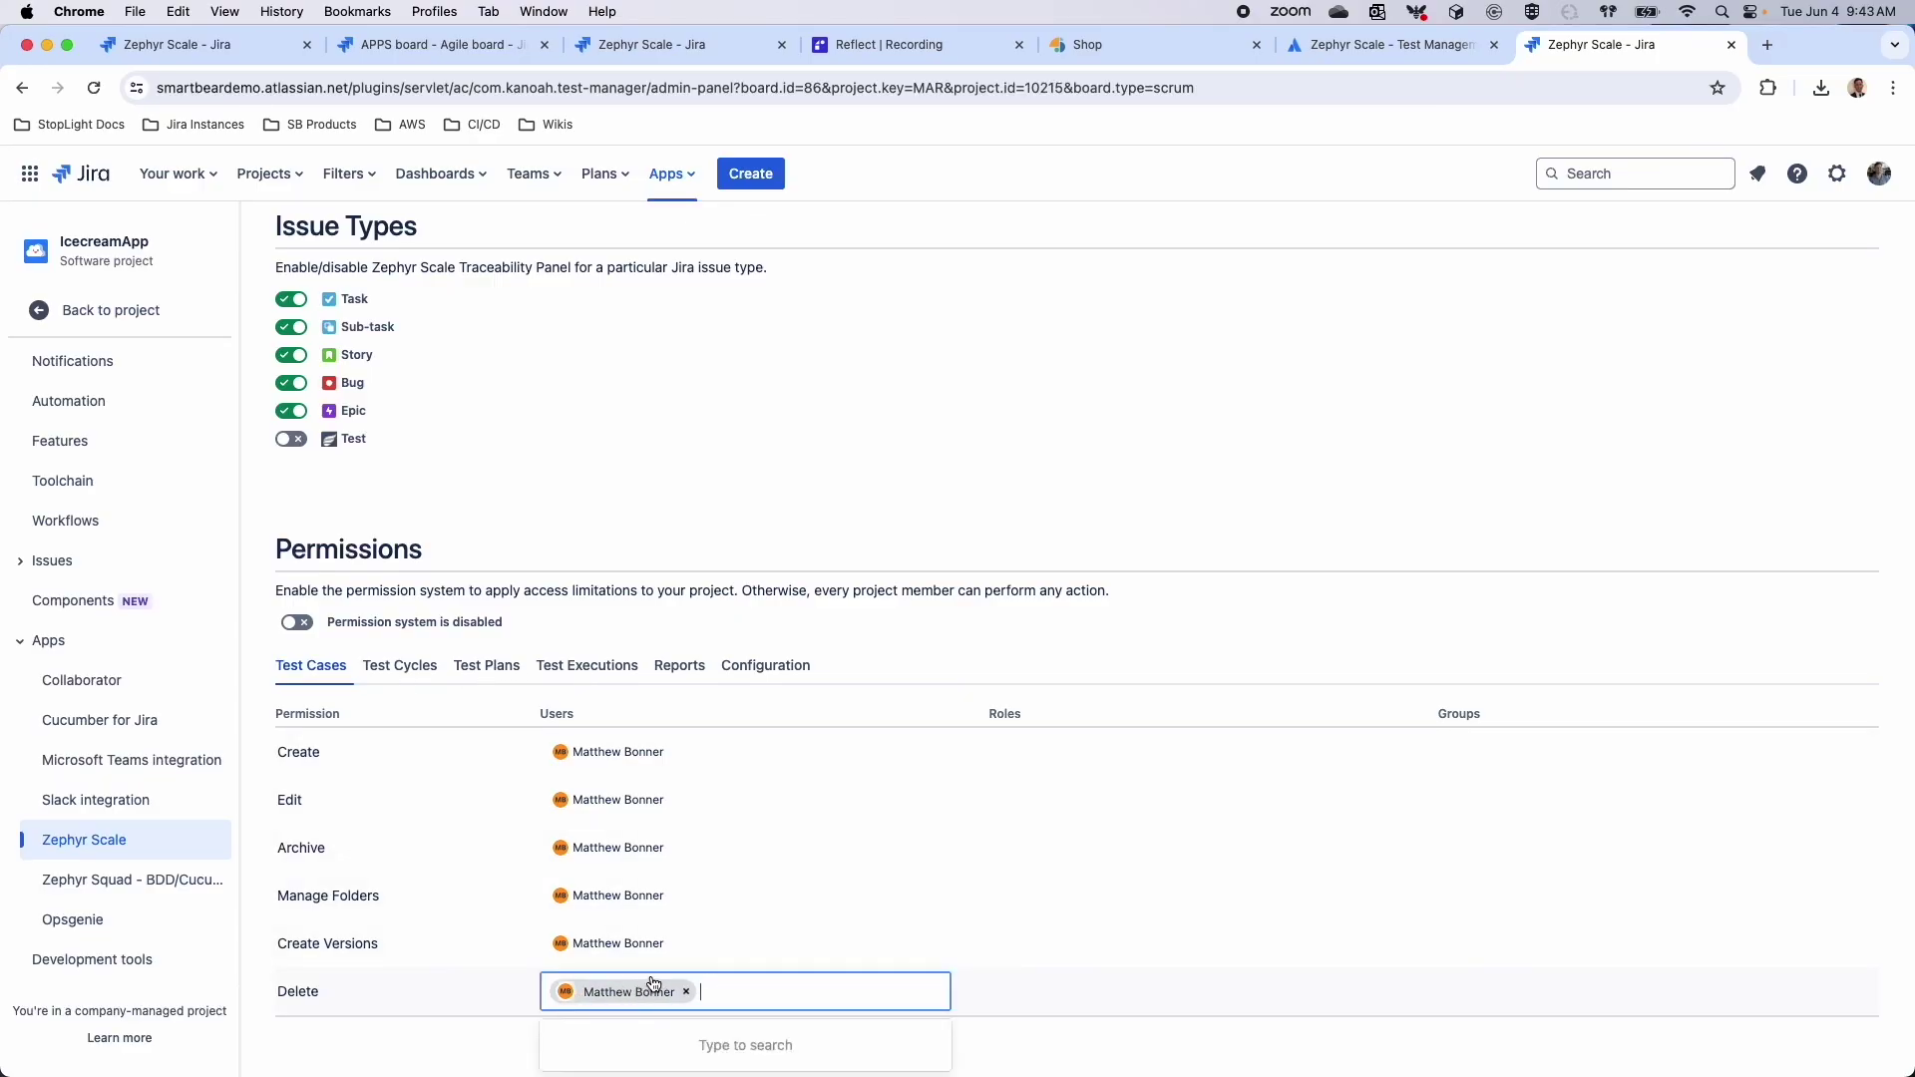
left_click(1095, 1008)
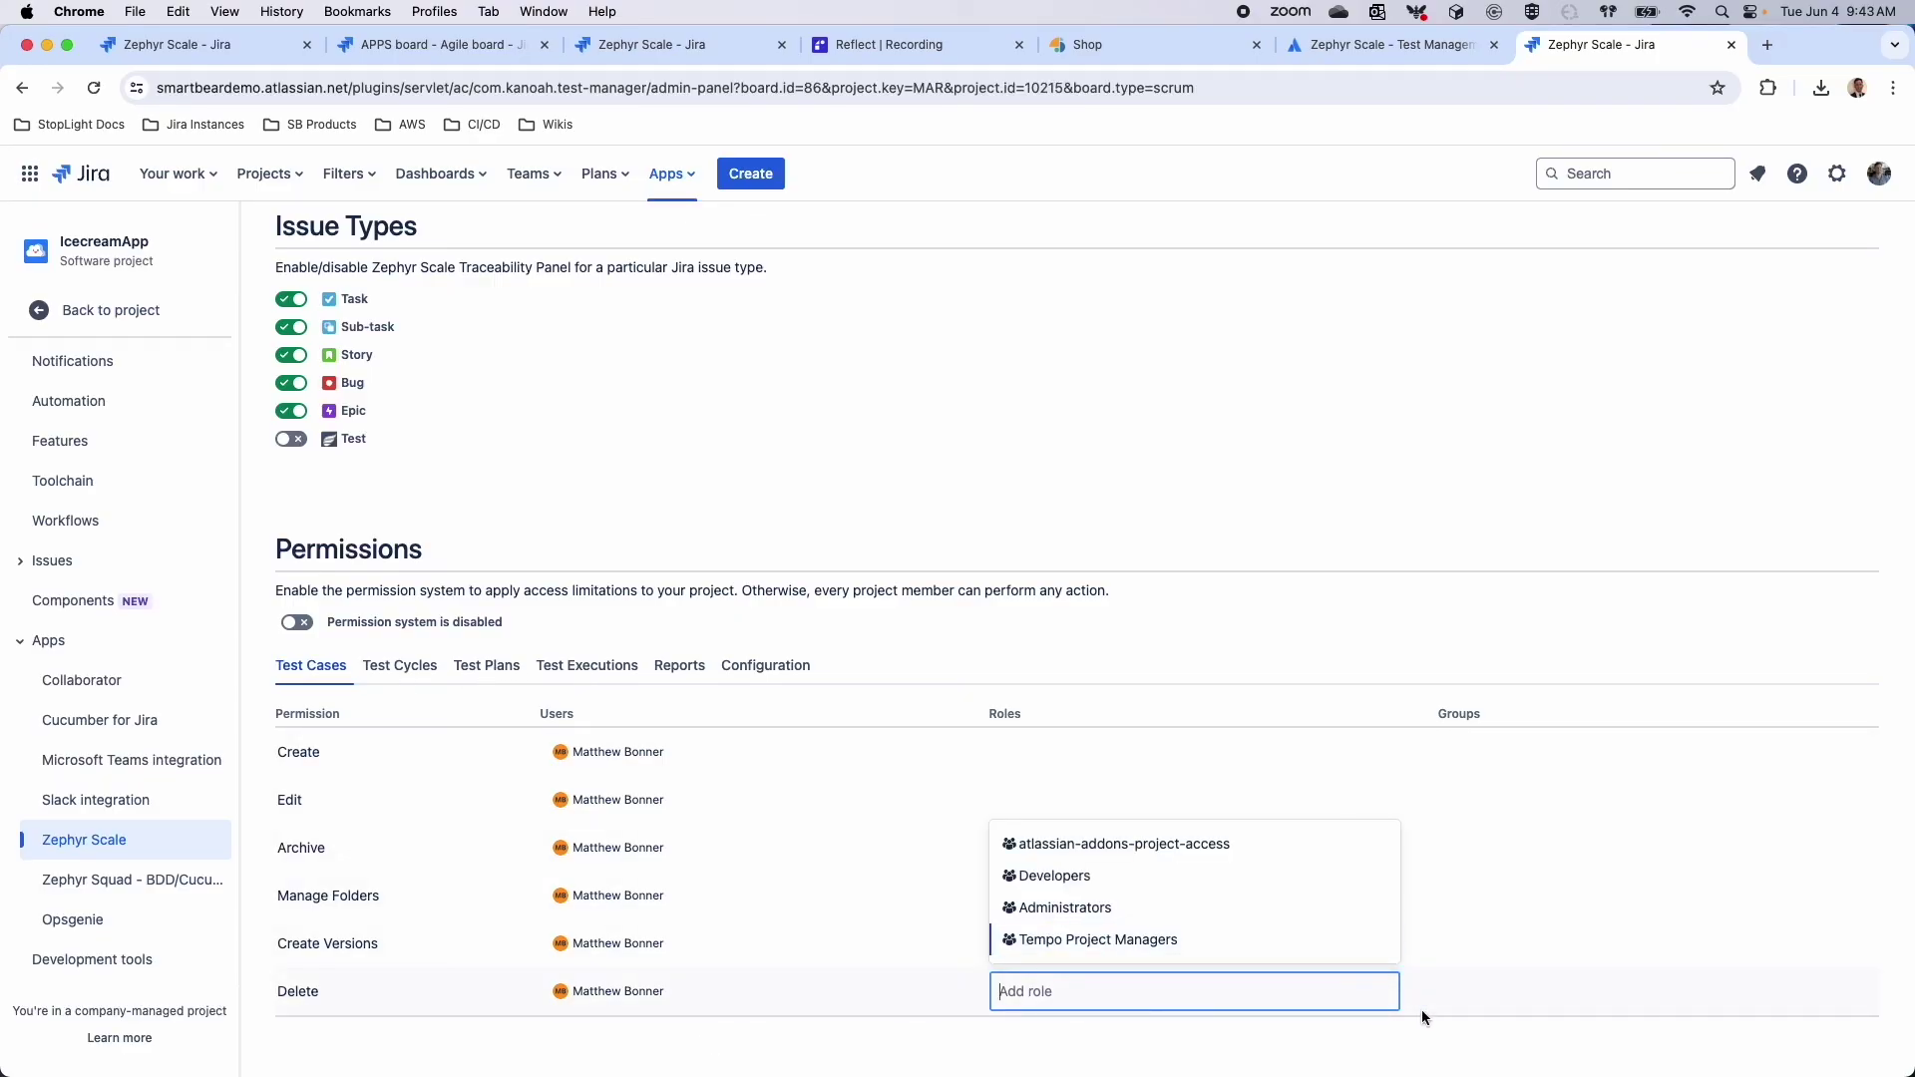
left_click(1486, 1002)
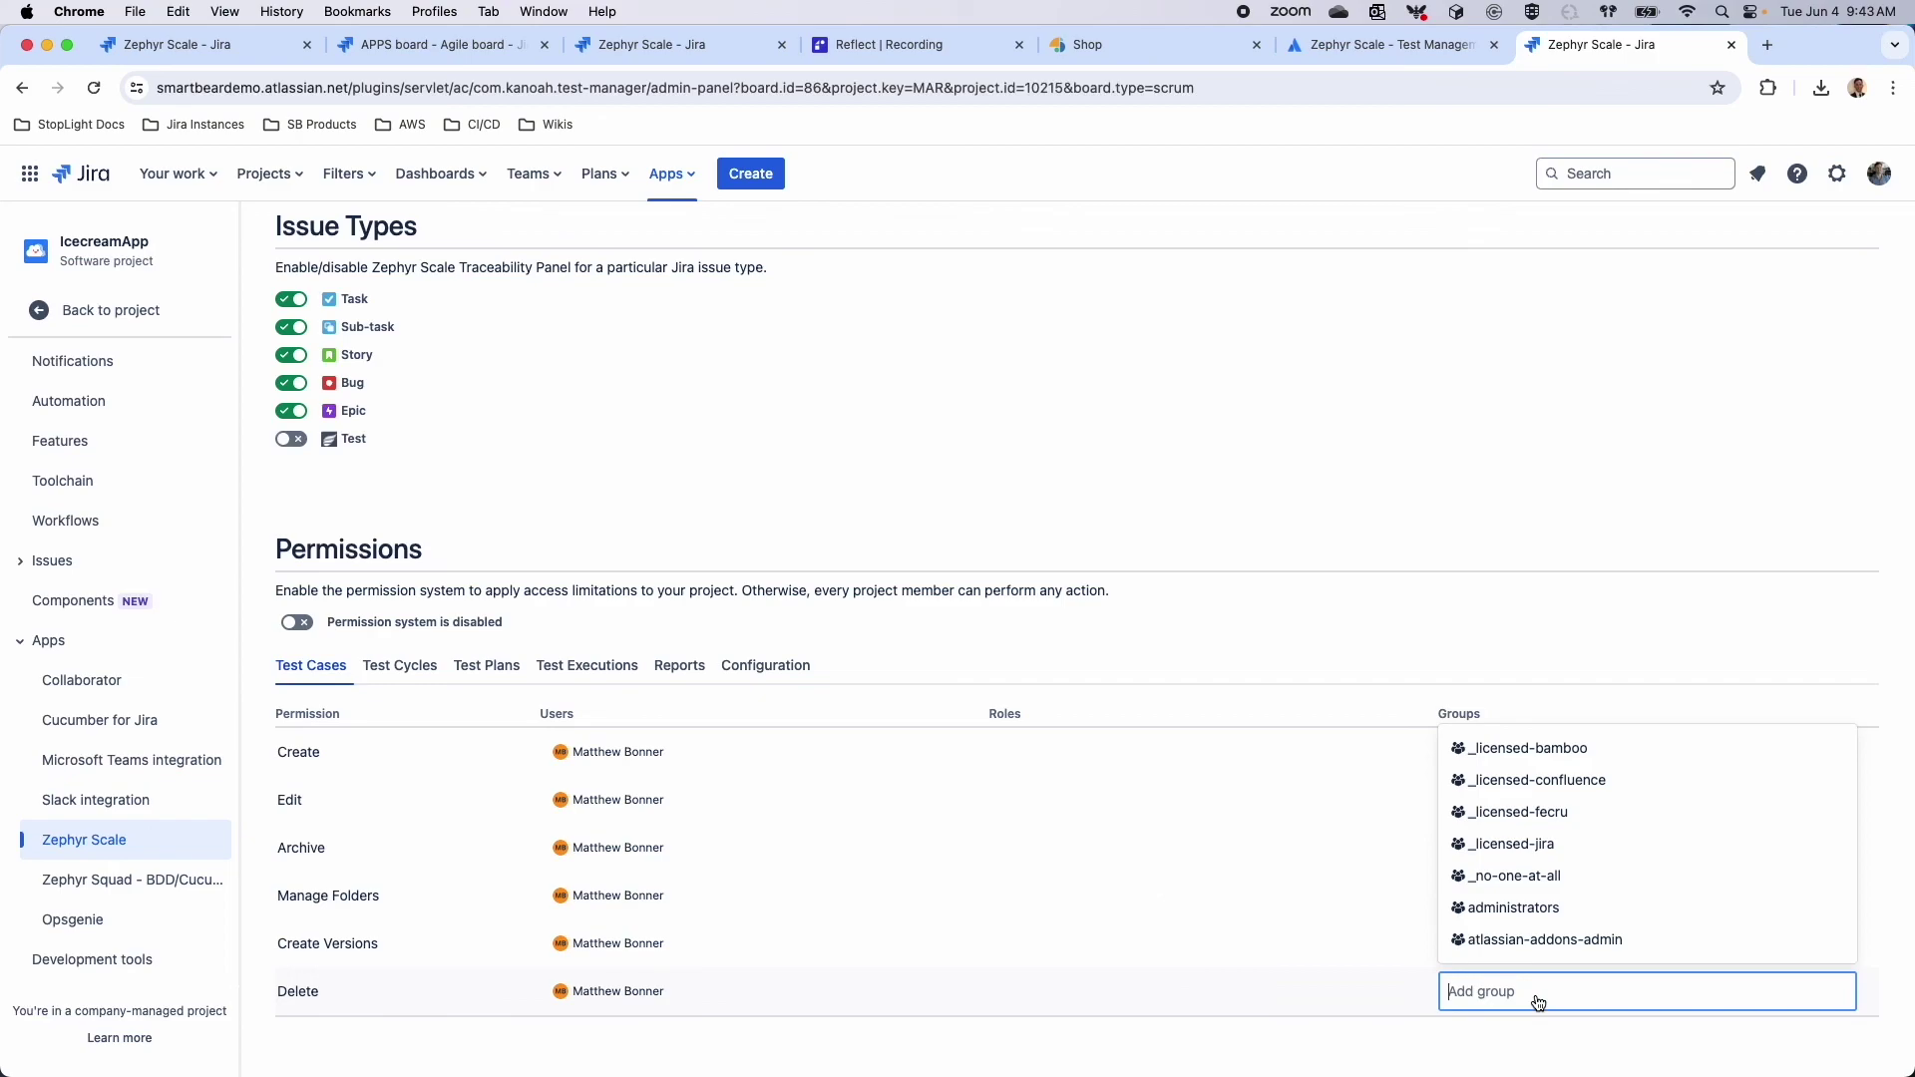
left_click(743, 668)
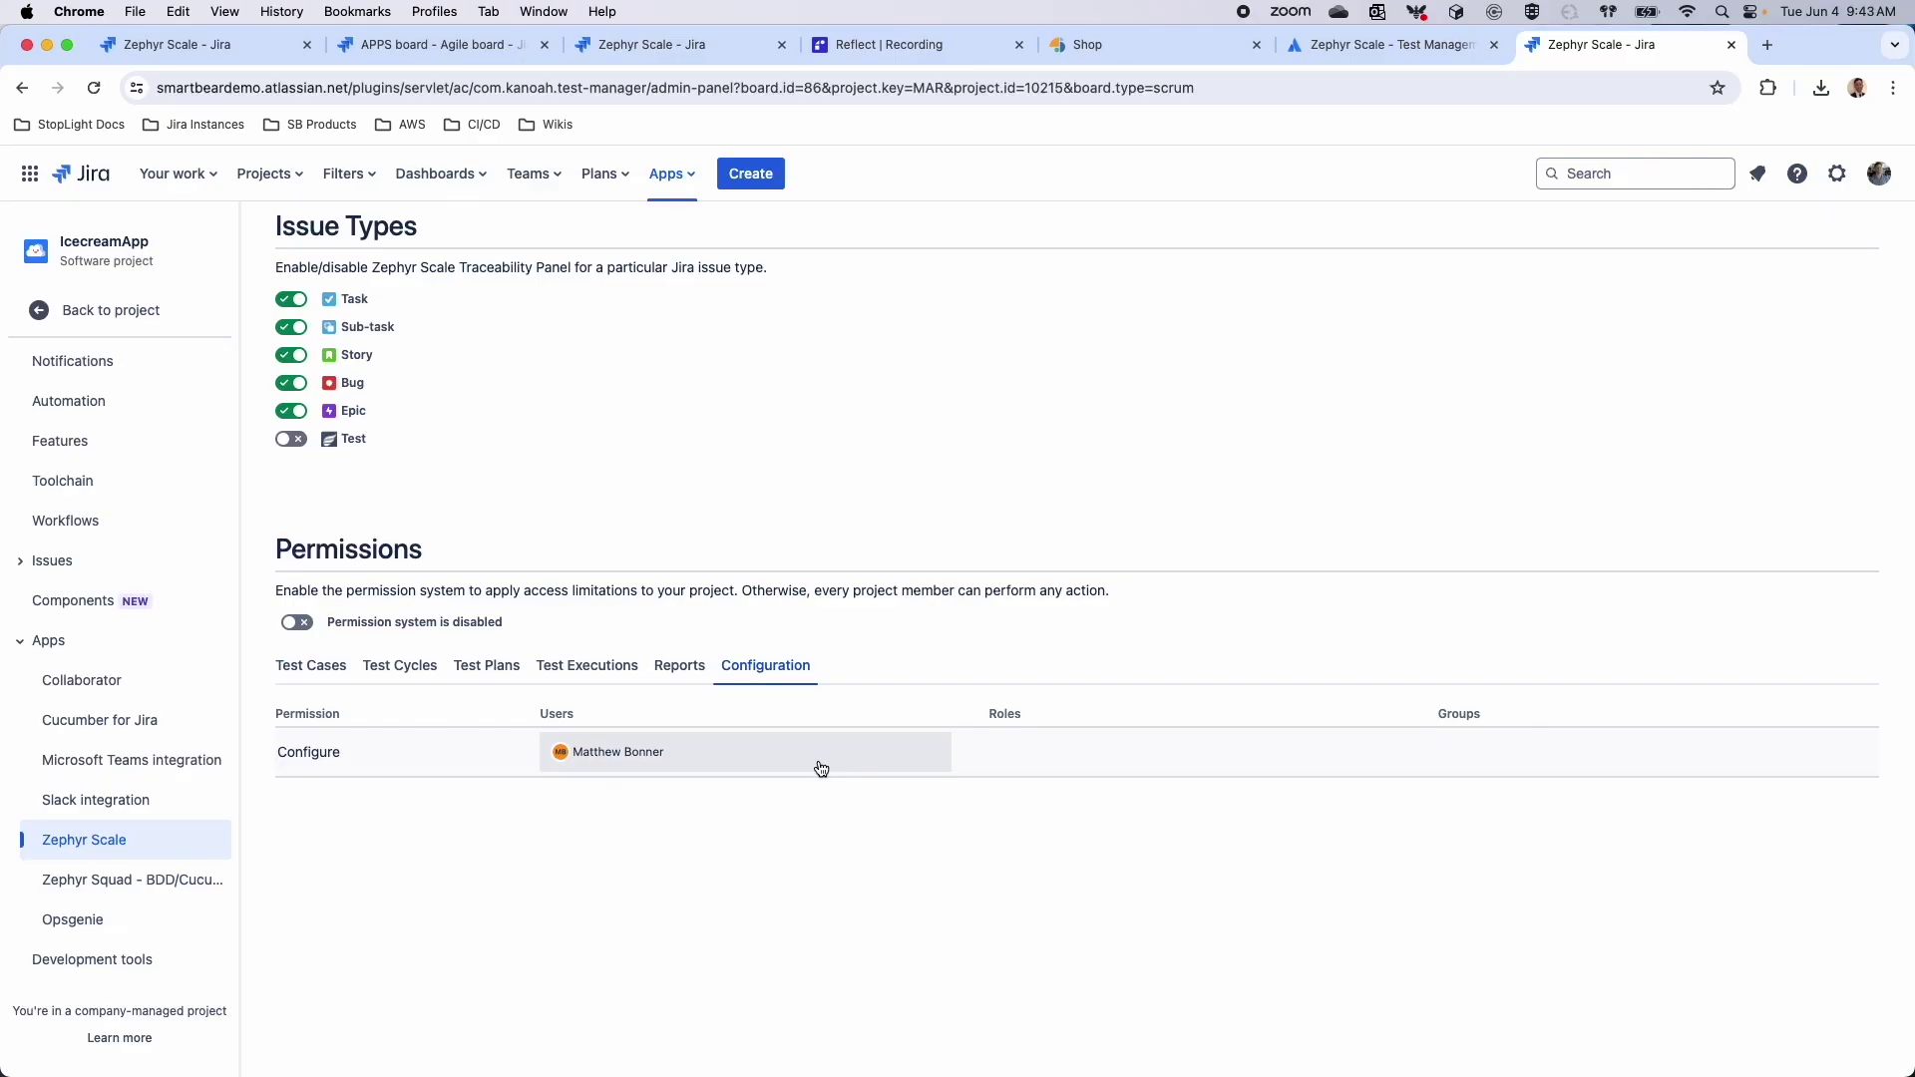
scroll(882, 559, "up", 3)
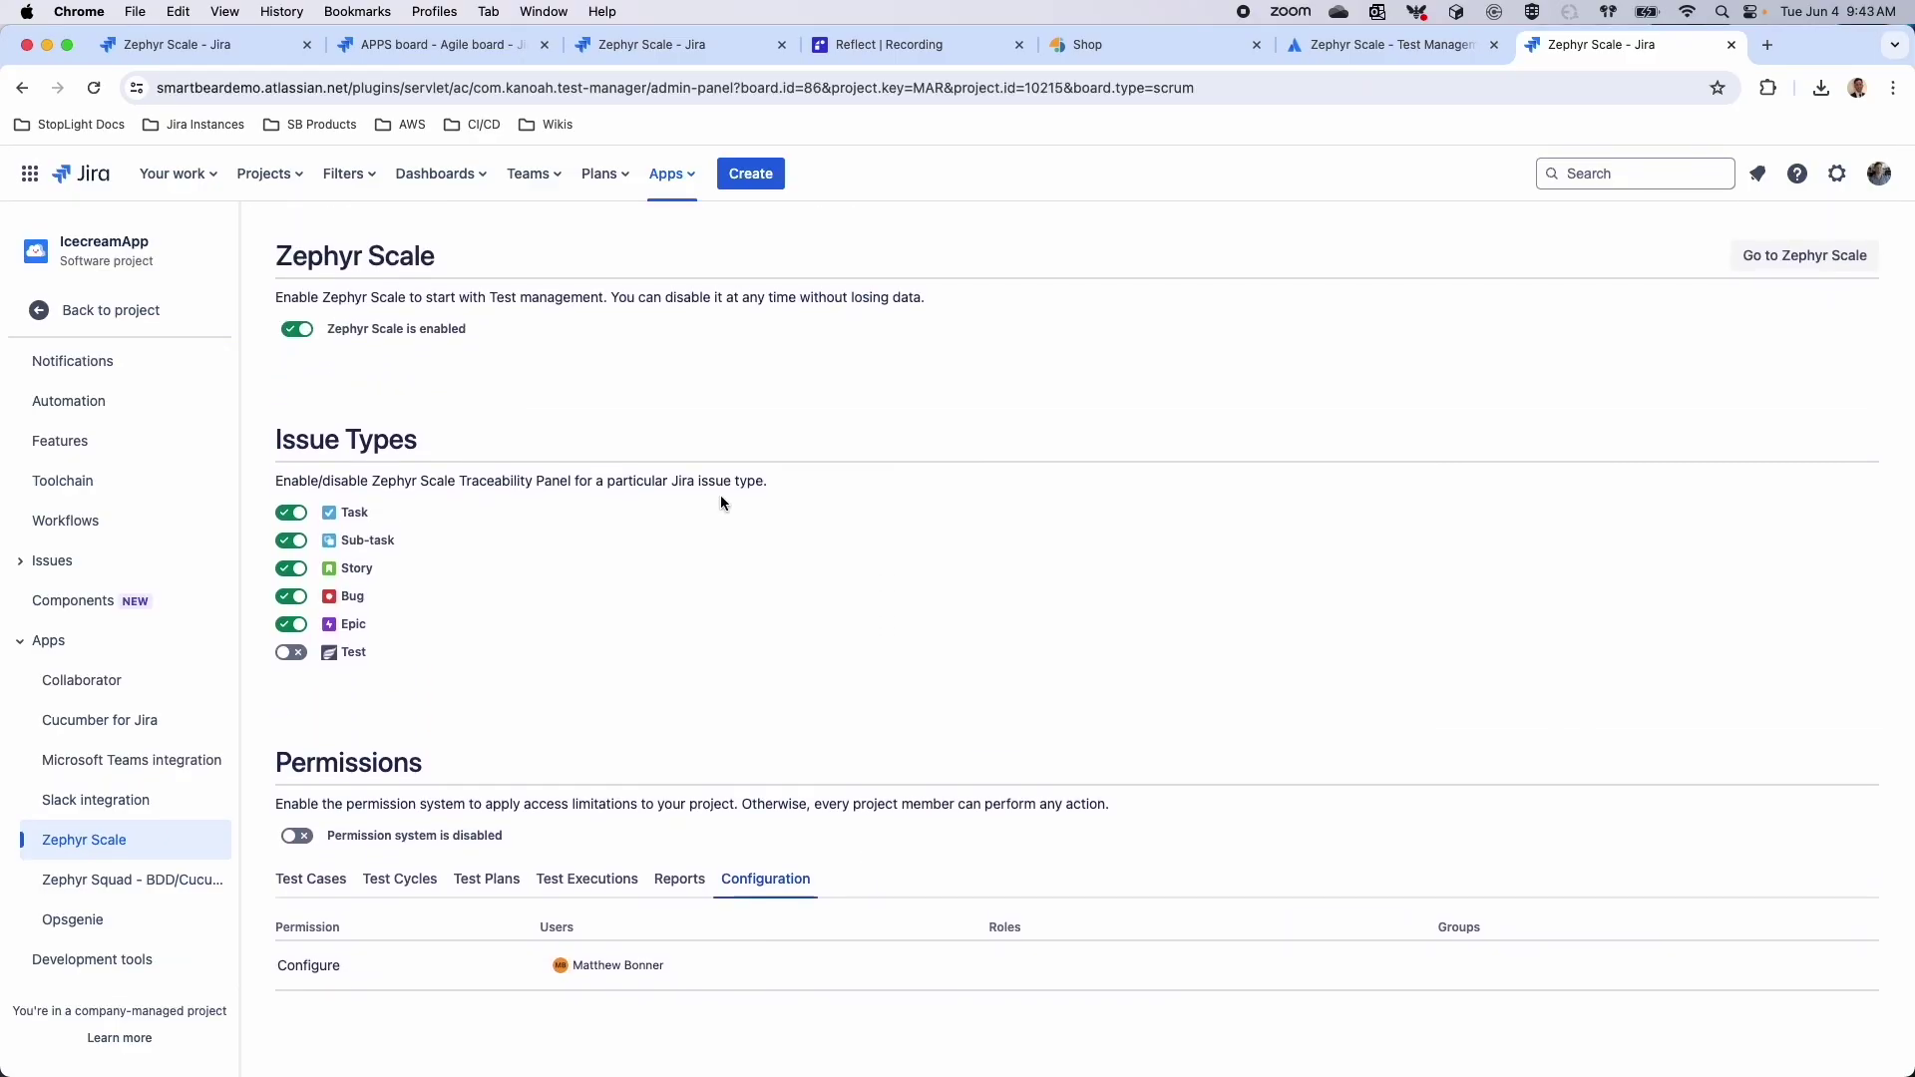
left_click(148, 310)
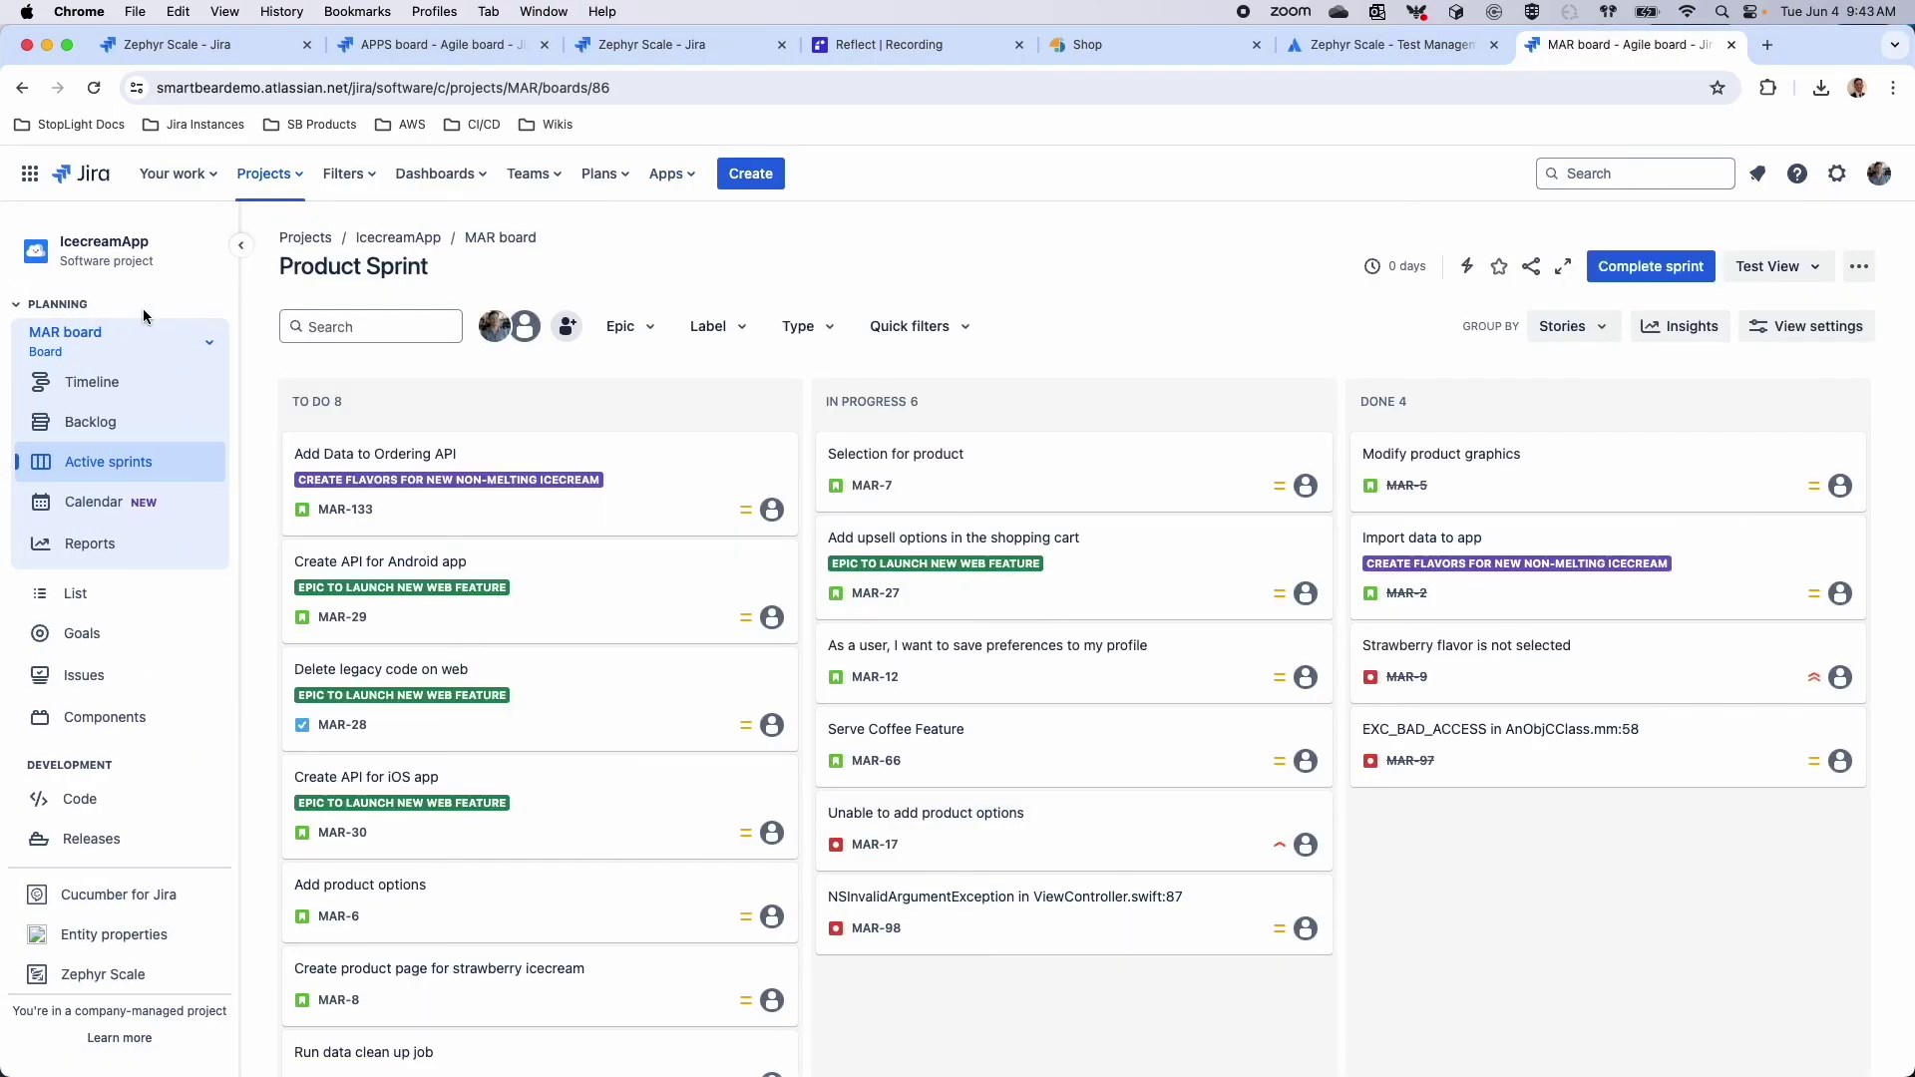